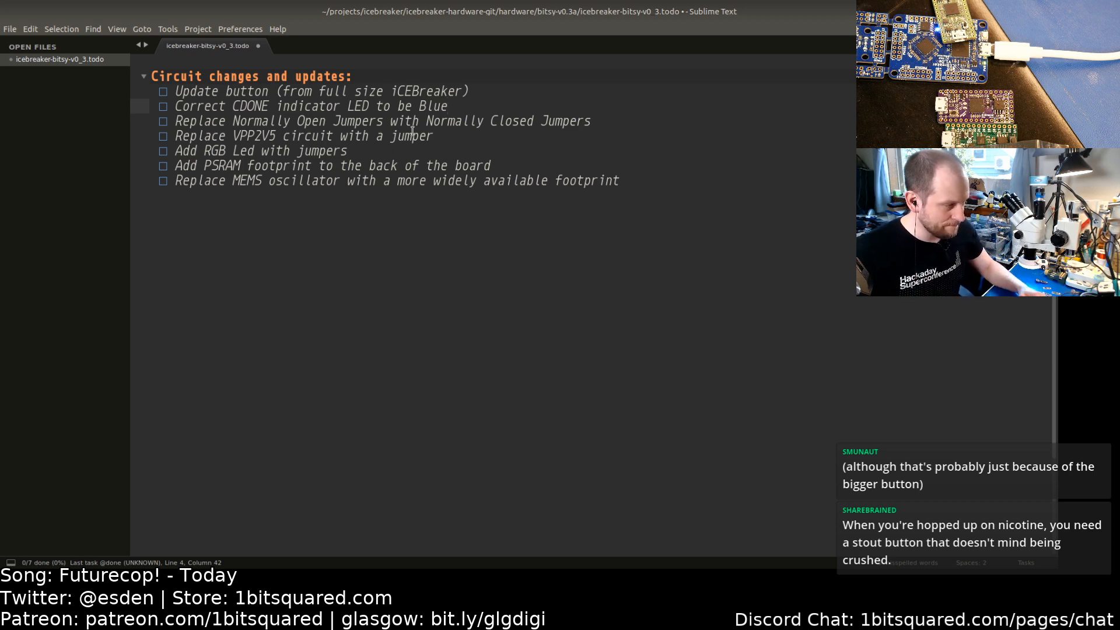
Step: Switch between open windows to bring up the iCEBreaker Bitsy board in KiCad
{"action": "key", "text": "alt+Tab"}
{"action": "key", "text": "alt+Tab"}
{"action": "key", "text": "alt+Tab"}
{"action": "key", "text": "alt+Tab"}
{"action": "key", "text": "alt+Tab"}
{"action": "key", "text": "alt+Tab"}
{"action": "key", "text": "alt+Tab"}
{"action": "key", "text": "alt+Tab"}
{"action": "key", "text": "alt+Tab"}
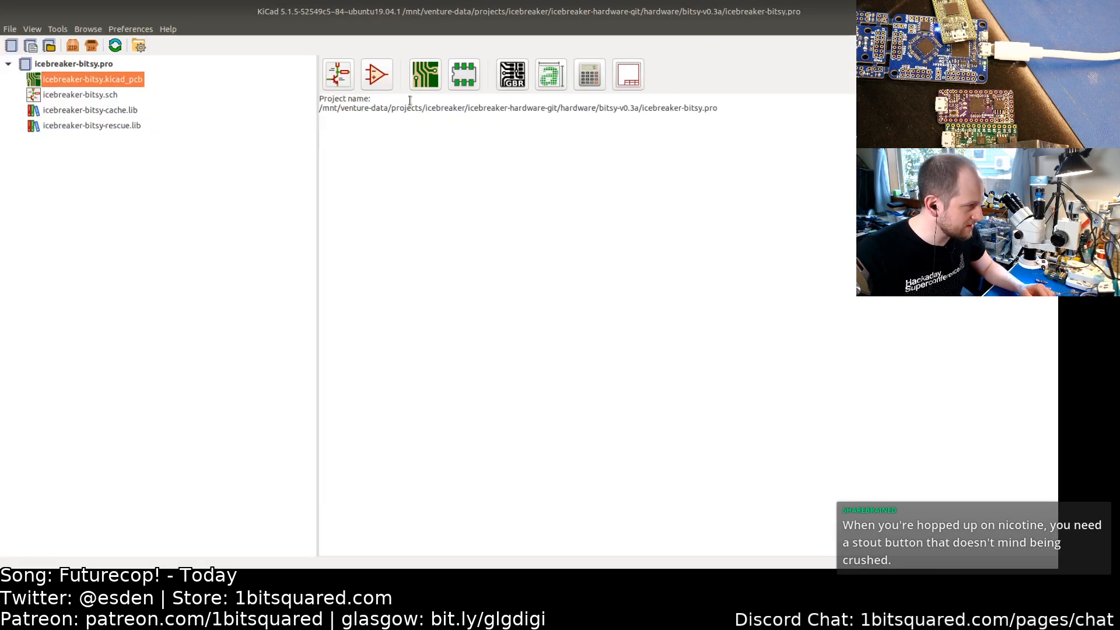
{"action": "key", "text": "alt+Tab"}
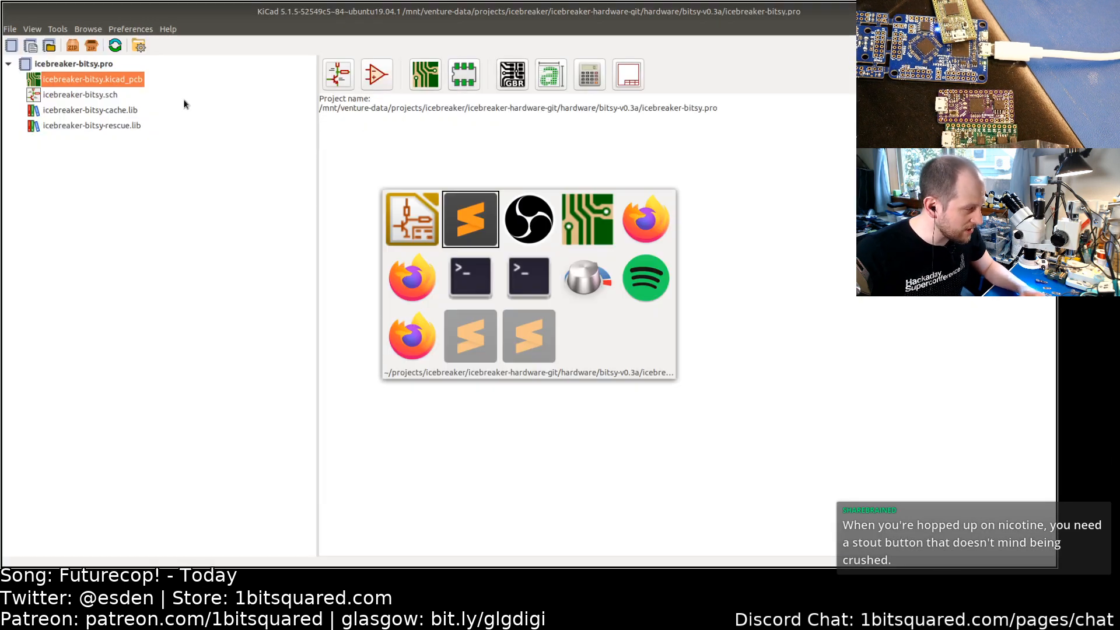
{"action": "key", "text": "alt+Tab"}
{"action": "key", "text": "alt+Tab"}
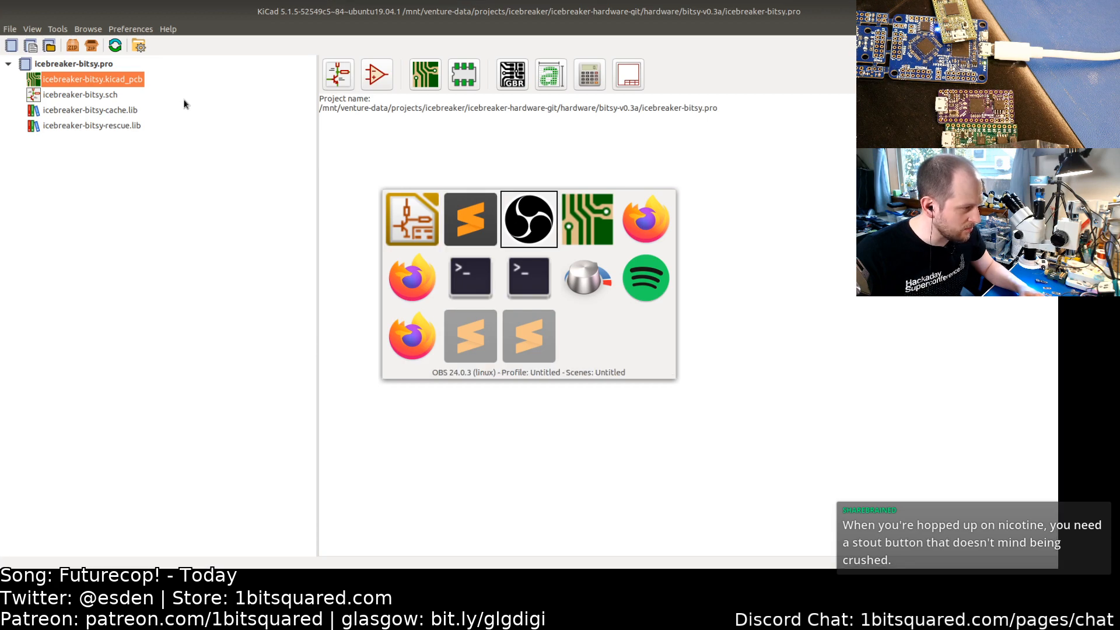
{"action": "left_click", "coordinate": [490, 48]}
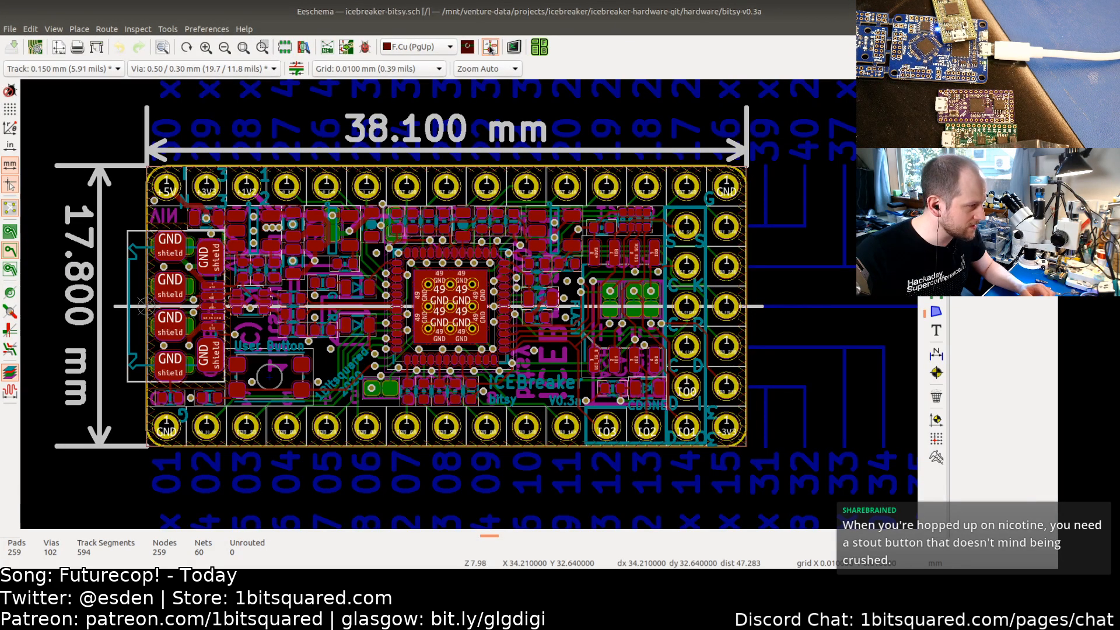
Step: Examine the CDONE and CRESET indicator LED circuit in the schematic, comparing it with the to-do list
{"action": "scroll", "coordinate": [418, 269], "scroll_direction": "up", "scroll_amount": 1}
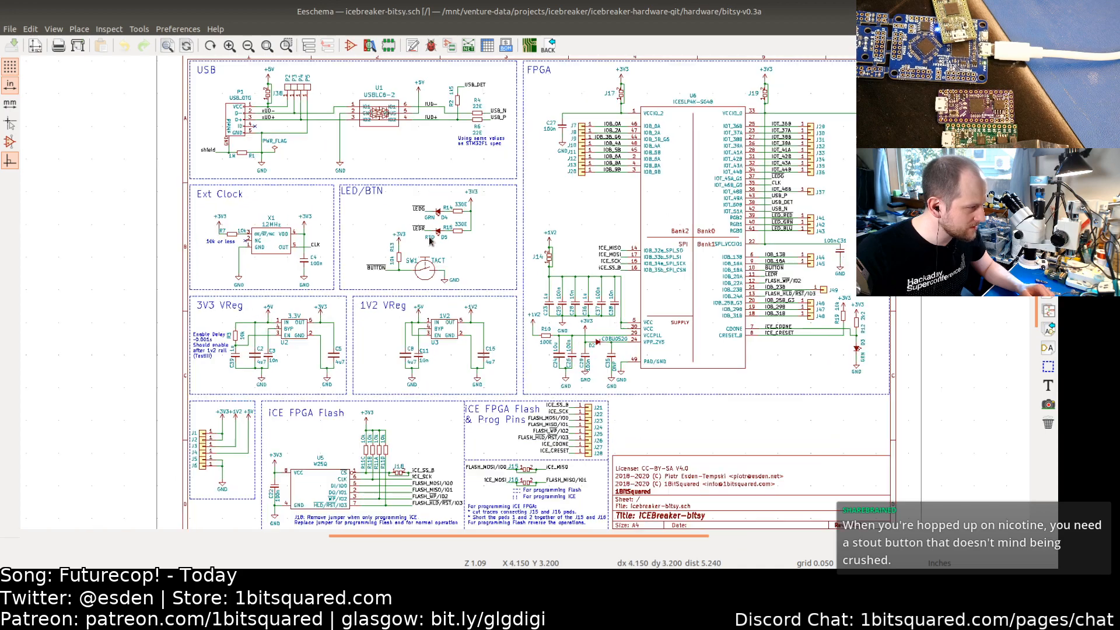
{"action": "middle_click_drag", "start_coordinate": [776, 305], "coordinate": [647, 331]}
{"action": "scroll", "coordinate": [648, 331], "scroll_direction": "up", "scroll_amount": 6}
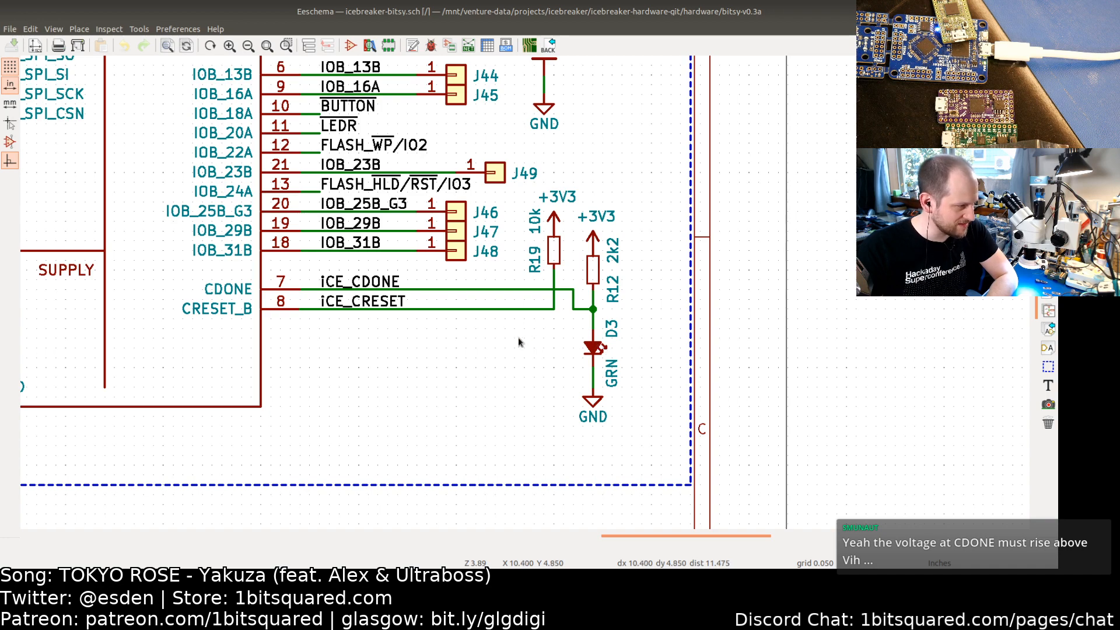
{"action": "key", "text": "alt+Tab"}
{"action": "key", "text": "alt+Tab"}
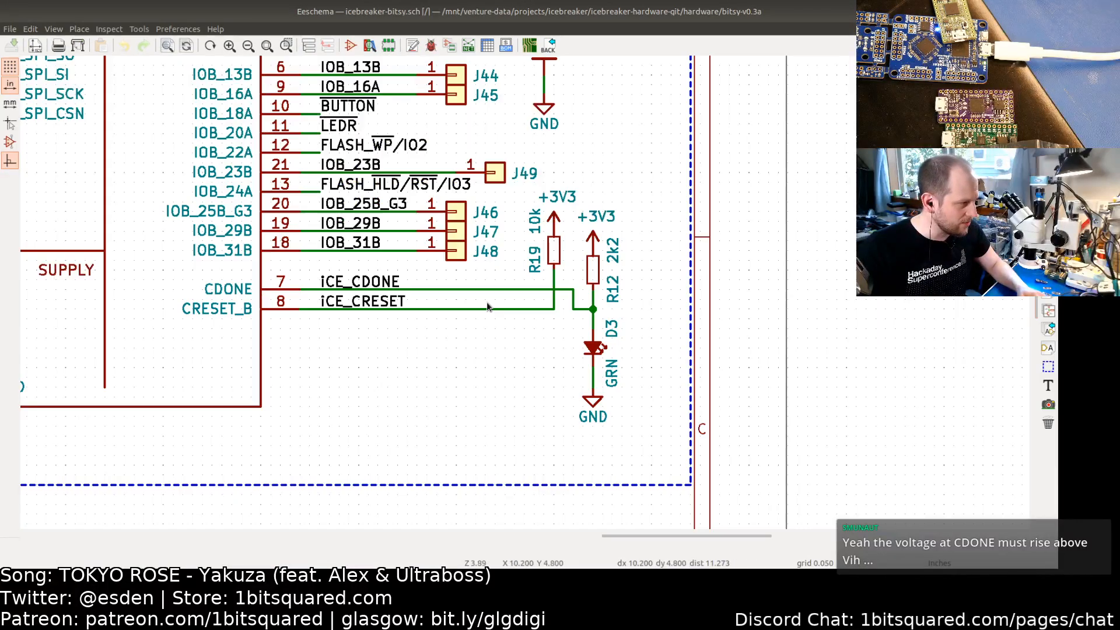
{"action": "key", "text": "alt+Tab"}
{"action": "key", "text": "alt+Tab"}
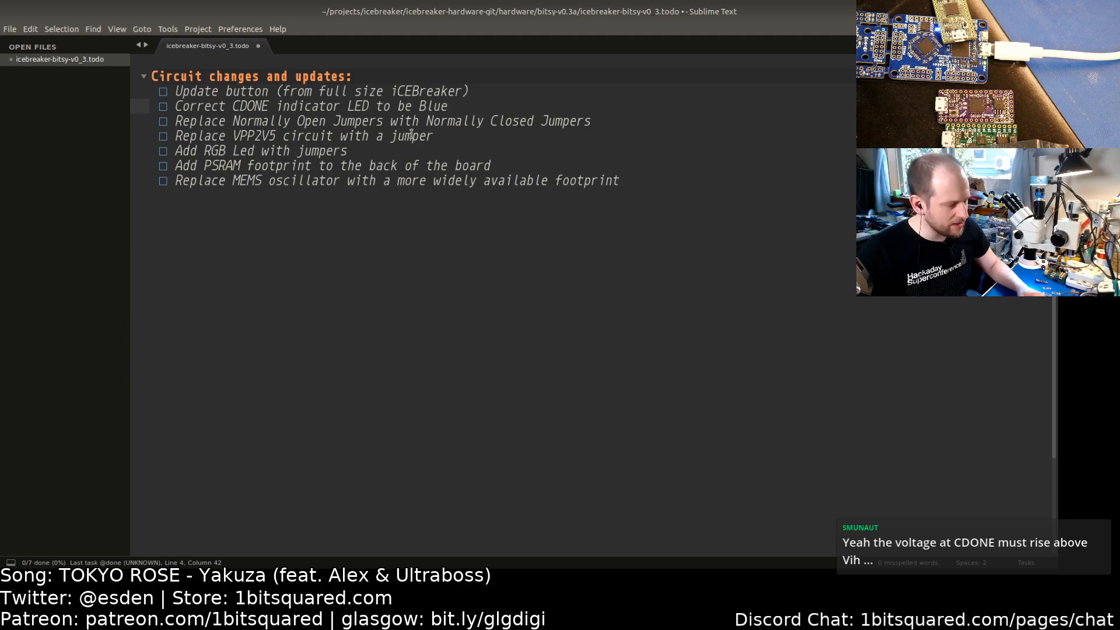
Step: Inspect the FPGA bank supply jumpers J17 and J19 in the schematic
{"action": "key", "text": "alt+Tab"}
{"action": "scroll", "coordinate": [371, 289], "scroll_direction": "up", "scroll_amount": 2}
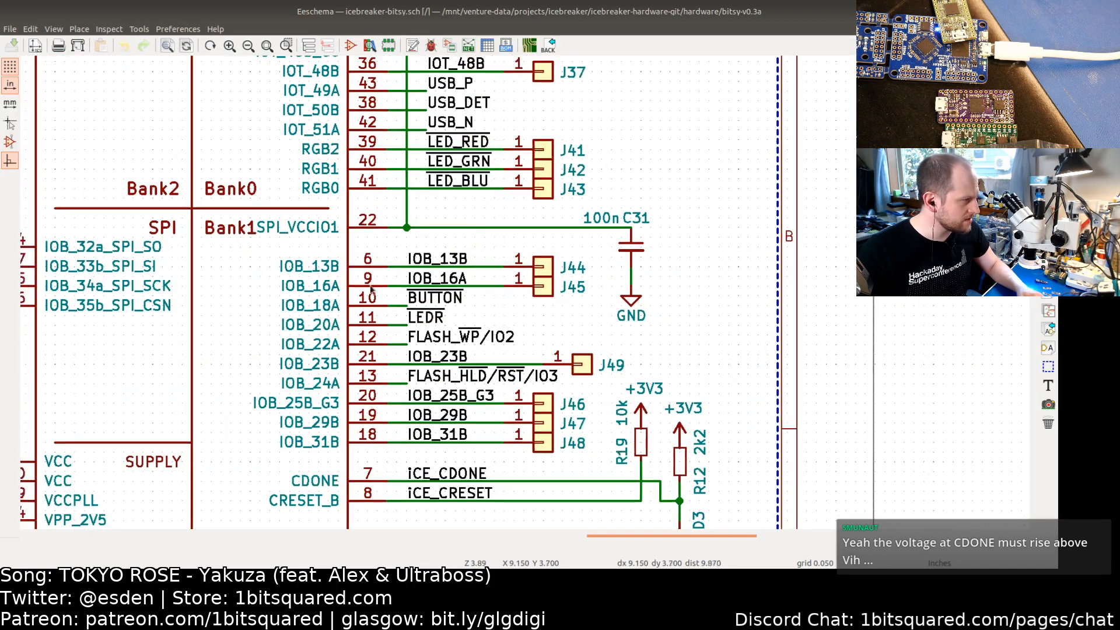
{"action": "scroll", "coordinate": [315, 202], "scroll_direction": "down", "scroll_amount": 2}
{"action": "middle_click_drag", "start_coordinate": [254, 83], "coordinate": [313, 307]}
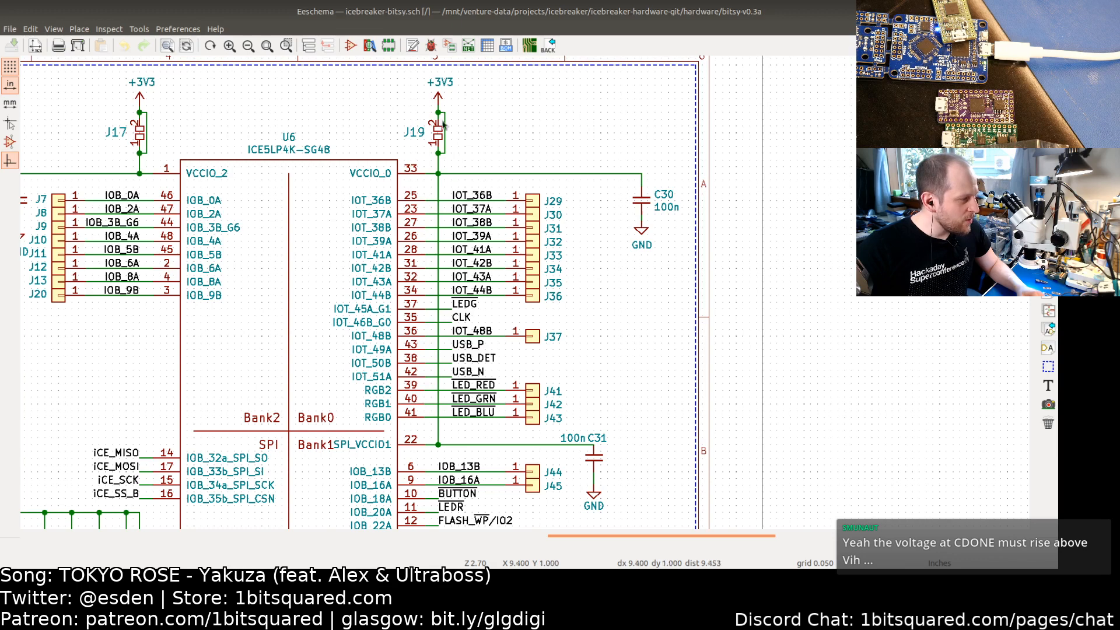
{"action": "left_click", "coordinate": [438, 137]}
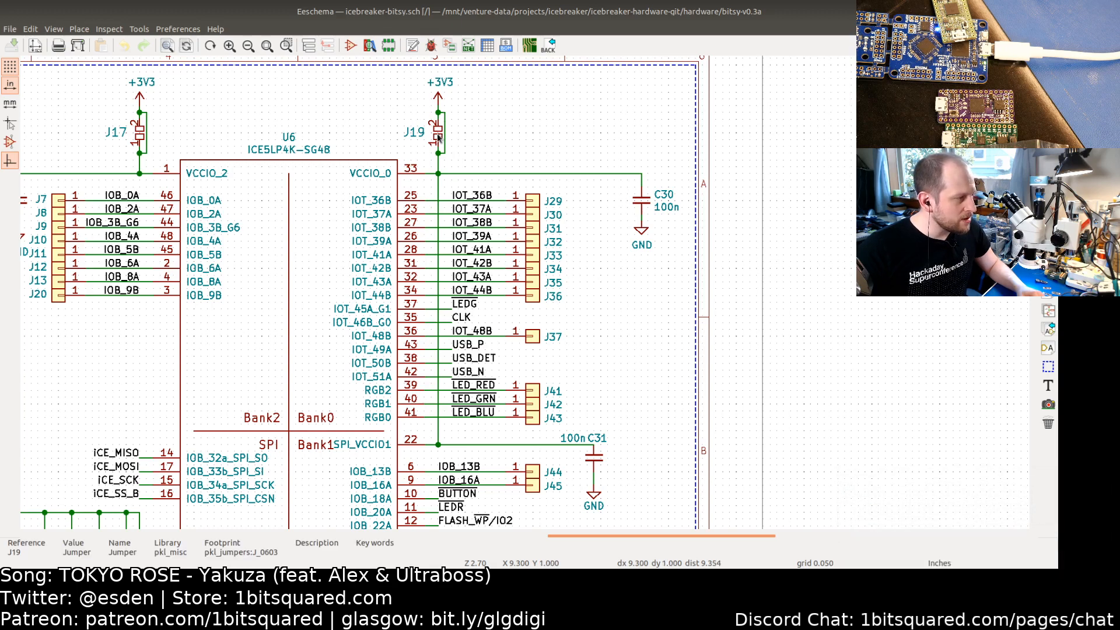
{"action": "mouse_move", "coordinate": [343, 285]}
{"action": "middle_mouse_down"}
{"action": "mouse_move", "coordinate": [353, 225]}
{"action": "mouse_move", "coordinate": [321, 320]}
{"action": "mouse_move", "coordinate": [345, 293]}
{"action": "middle_mouse_up"}
Step: Review the VPP2V5 jumper and RGB LED items in the circuit changes to-do list
{"action": "key", "text": "alt+Tab"}
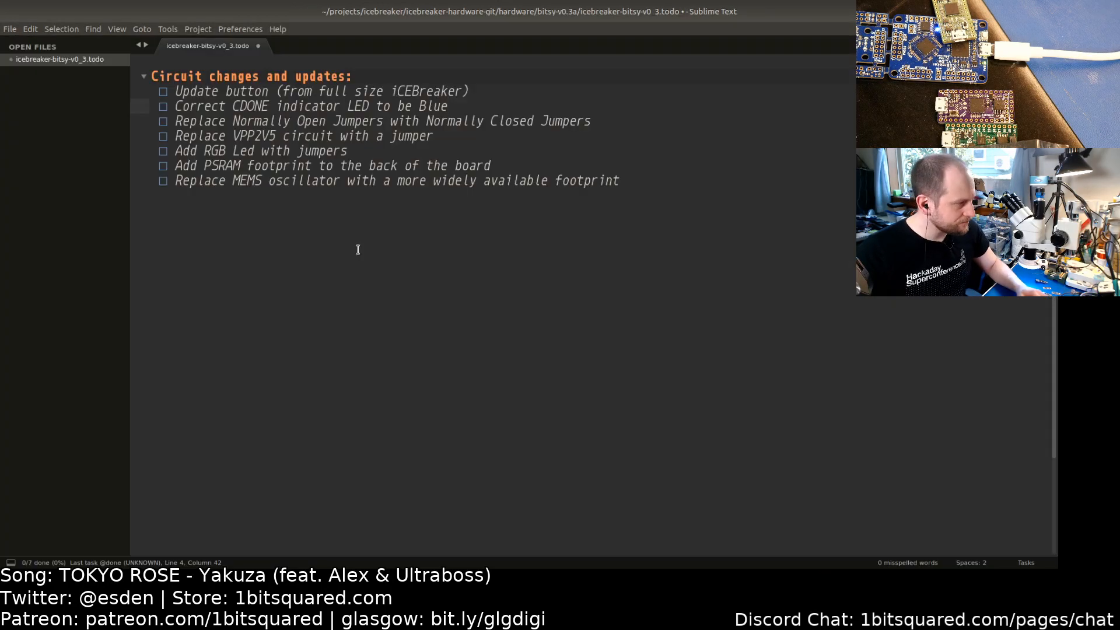
{"action": "left_click", "coordinate": [191, 123]}
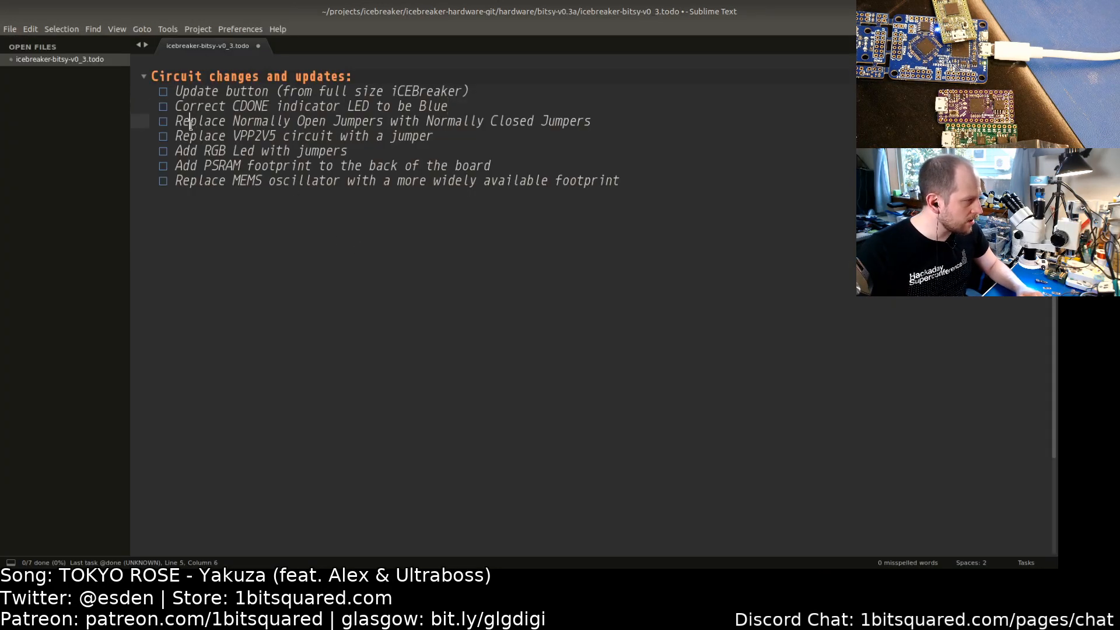
{"action": "left_click", "coordinate": [203, 138]}
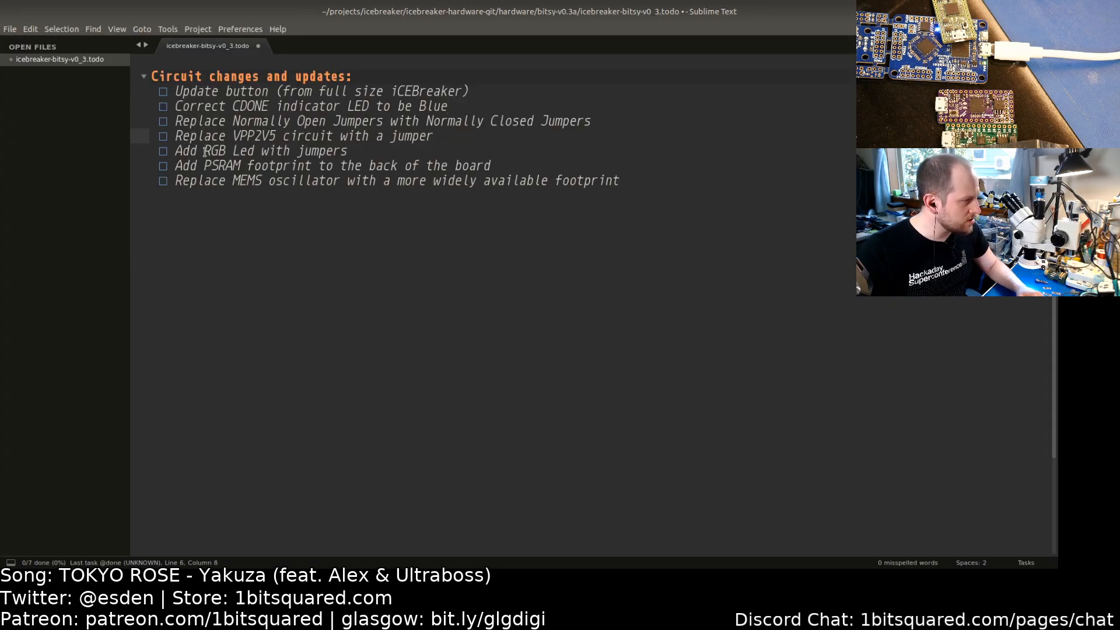
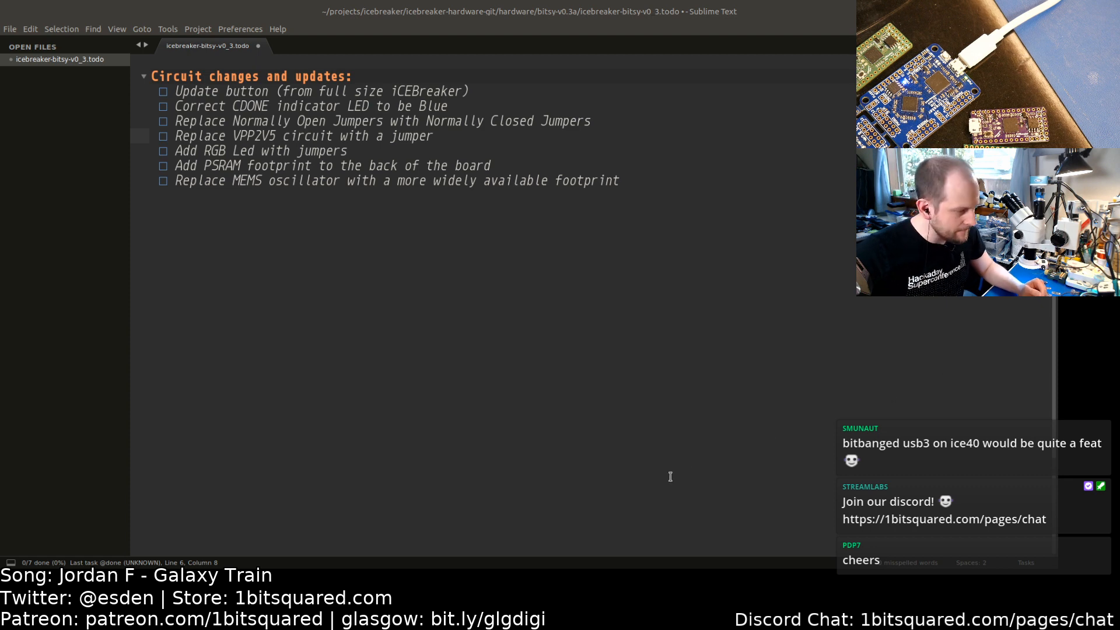
Step: Switch between windows, place the cursor on the to-do list's CDONE LED item, and return to the Bitsy schematic
{"action": "key", "text": "alt+Tab"}
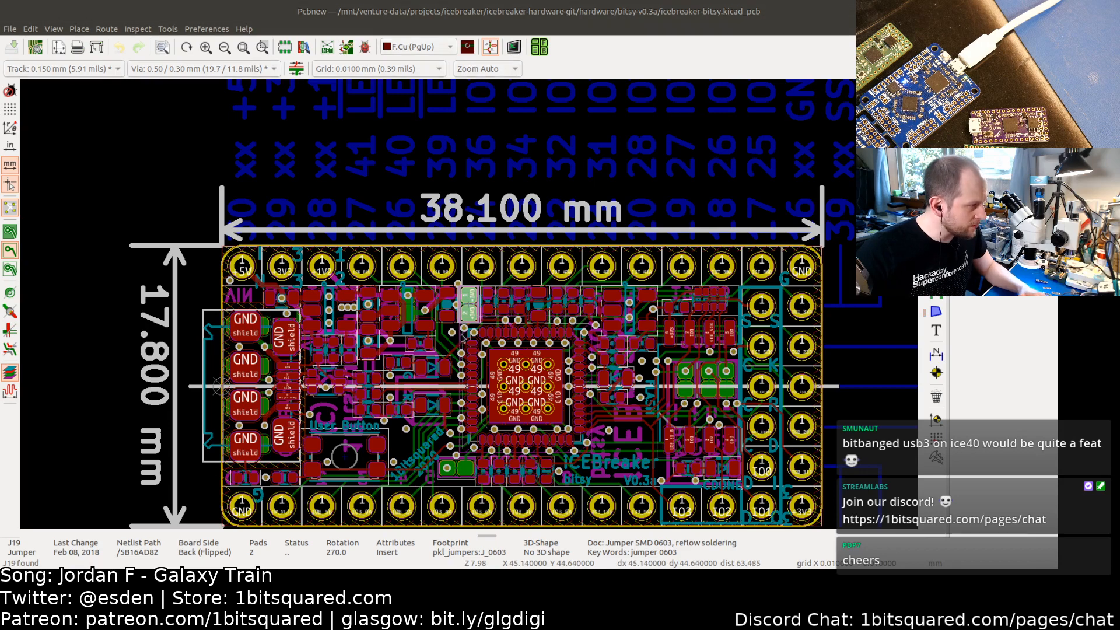
{"action": "key", "text": "alt+Tab"}
{"action": "key", "text": "alt+Tab"}
{"action": "key", "text": "alt+Tab"}
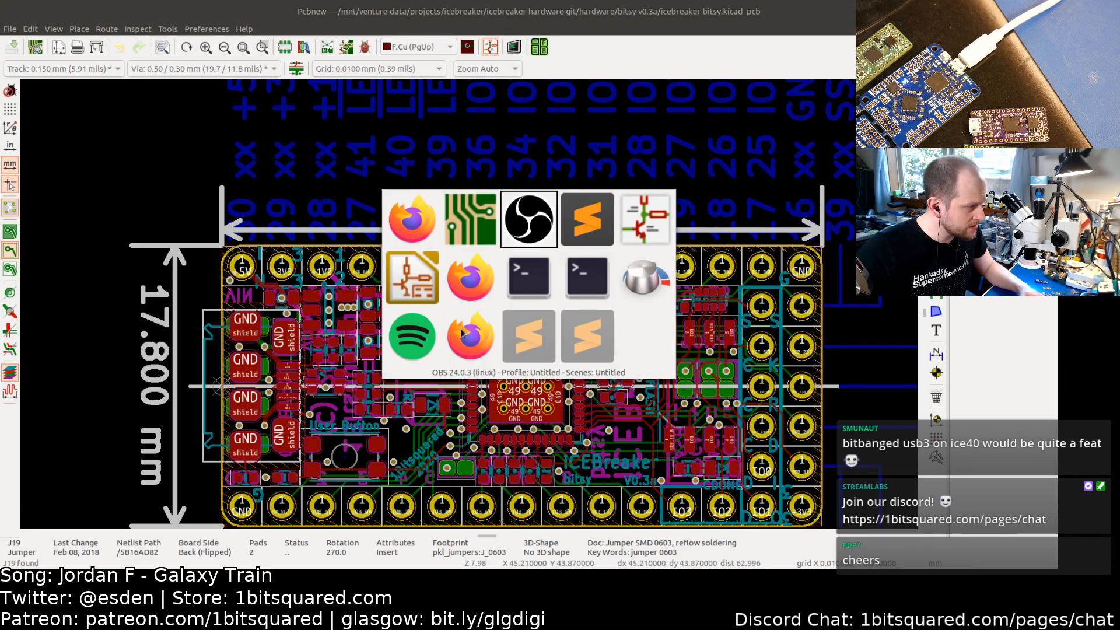
{"action": "left_click", "coordinate": [204, 92]}
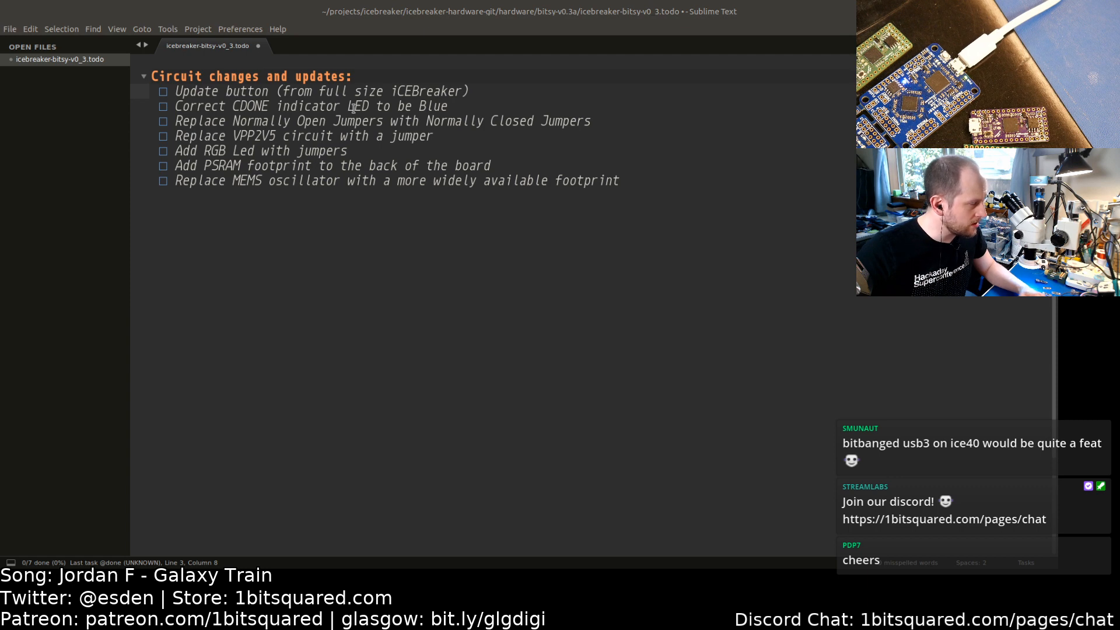
{"action": "key", "text": "alt+Tab"}
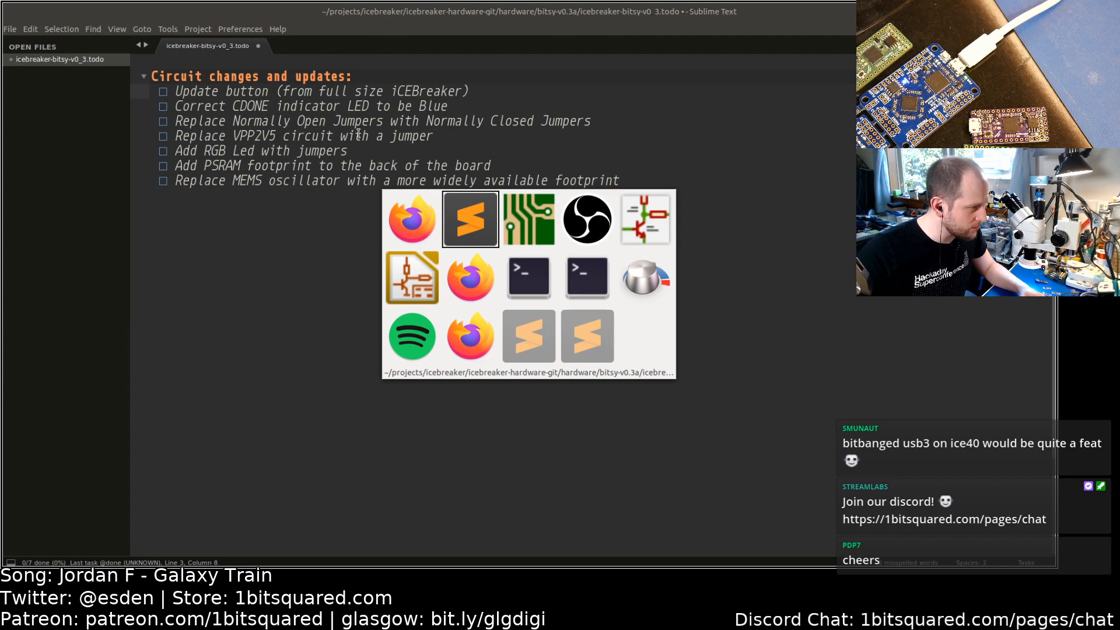
{"action": "key", "text": "Tab"}
{"action": "key", "text": "Tab"}
{"action": "key", "text": "Tab"}
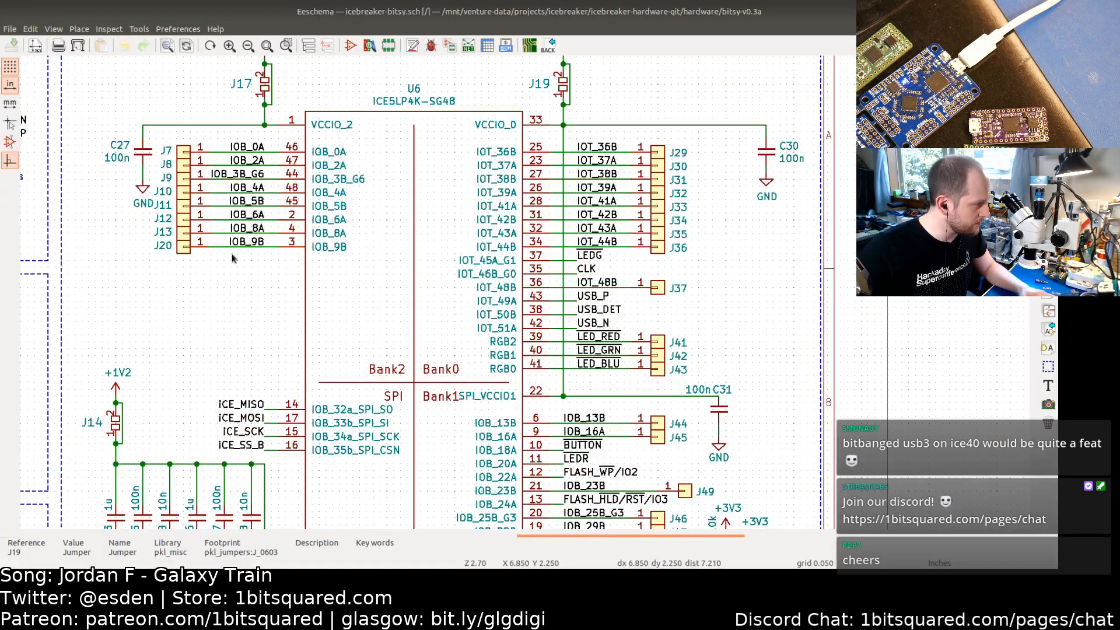
Step: Inspect the properties of the SW1 tactile button in the Bitsy's LED/BTN section without changing them
{"action": "middle_click_drag", "start_coordinate": [167, 302], "coordinate": [351, 262]}
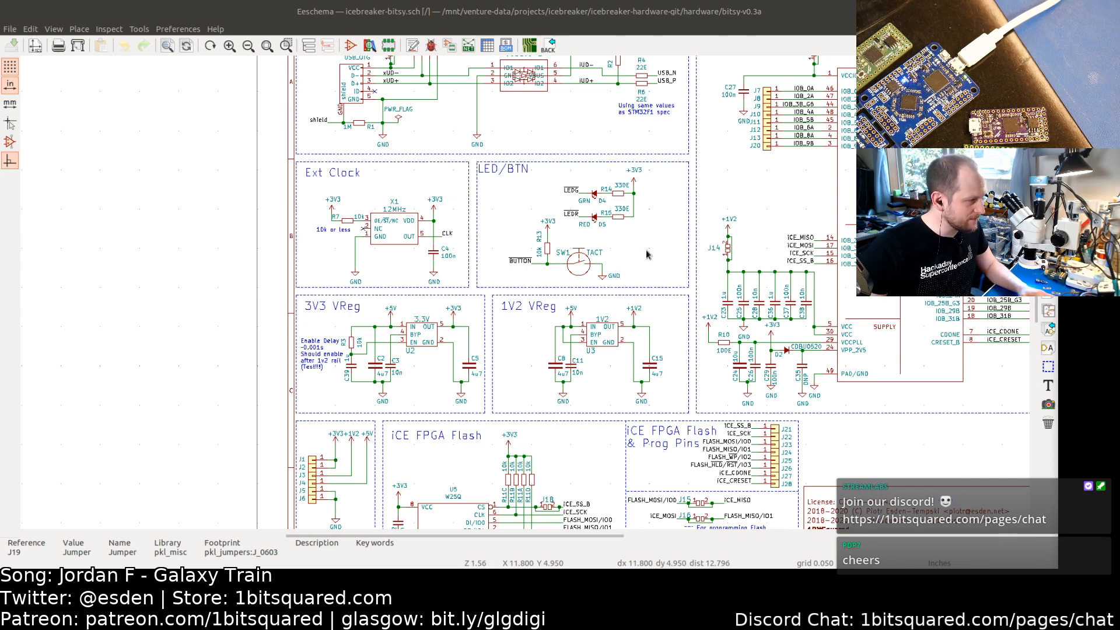
{"action": "middle_click_drag", "start_coordinate": [632, 252], "coordinate": [519, 233]}
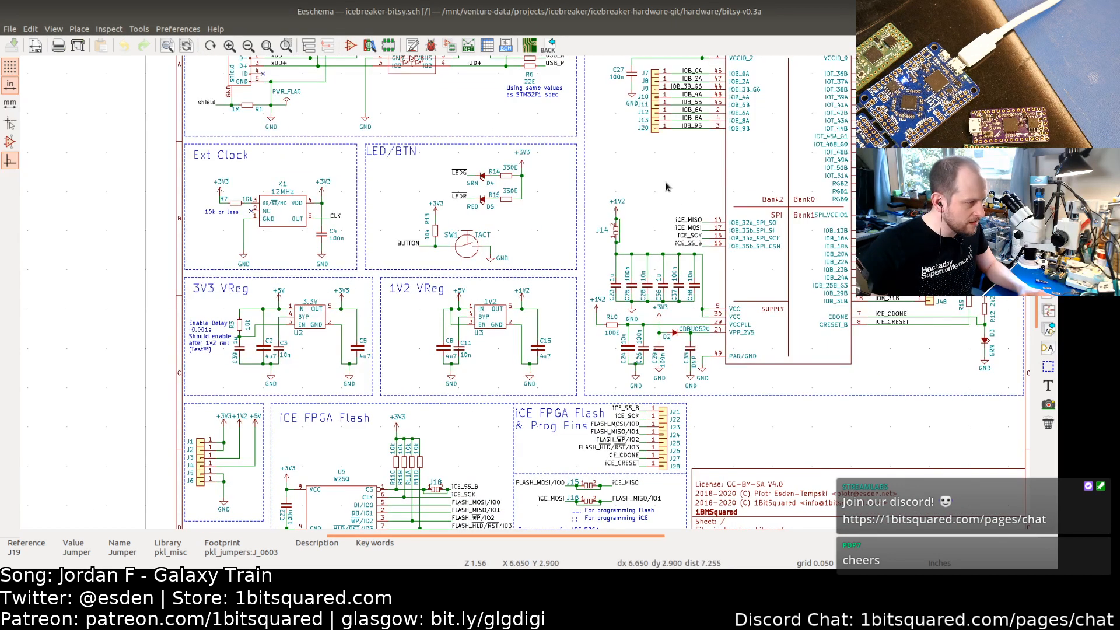
{"action": "middle_click_drag", "start_coordinate": [543, 188], "coordinate": [604, 207]}
{"action": "scroll", "coordinate": [528, 257], "scroll_direction": "up", "scroll_amount": 3}
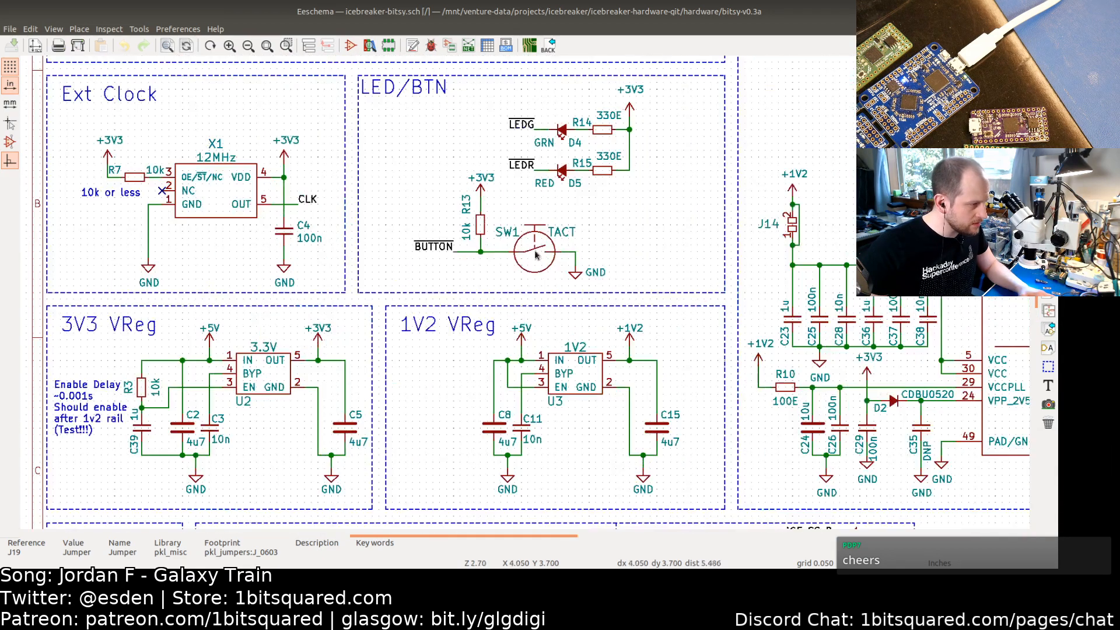
{"action": "left_click", "coordinate": [542, 257]}
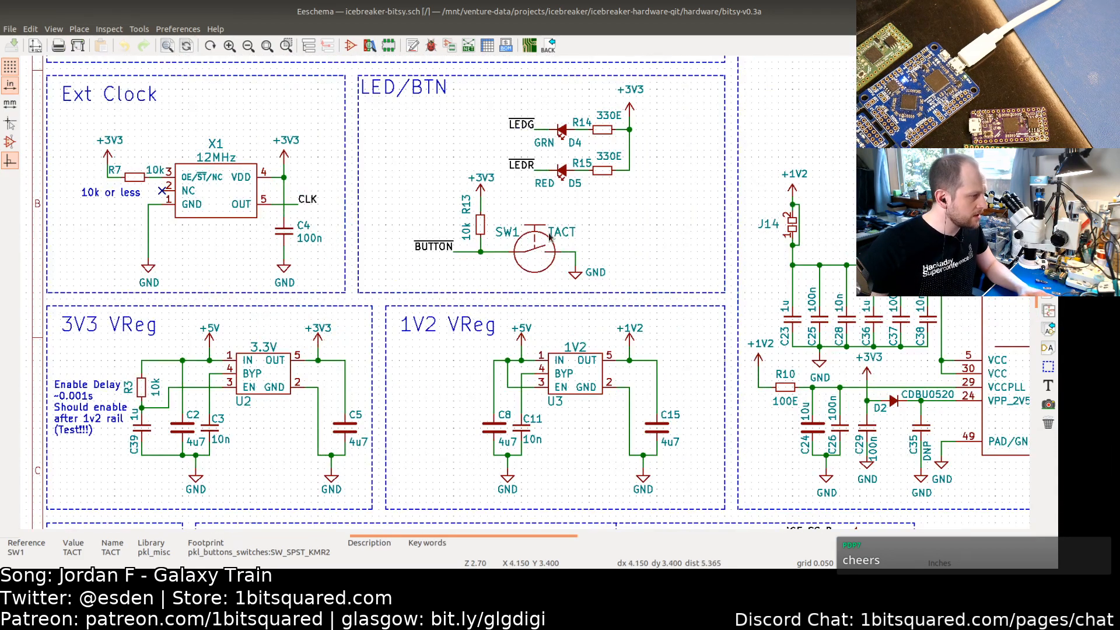
{"action": "double_click", "coordinate": [529, 255]}
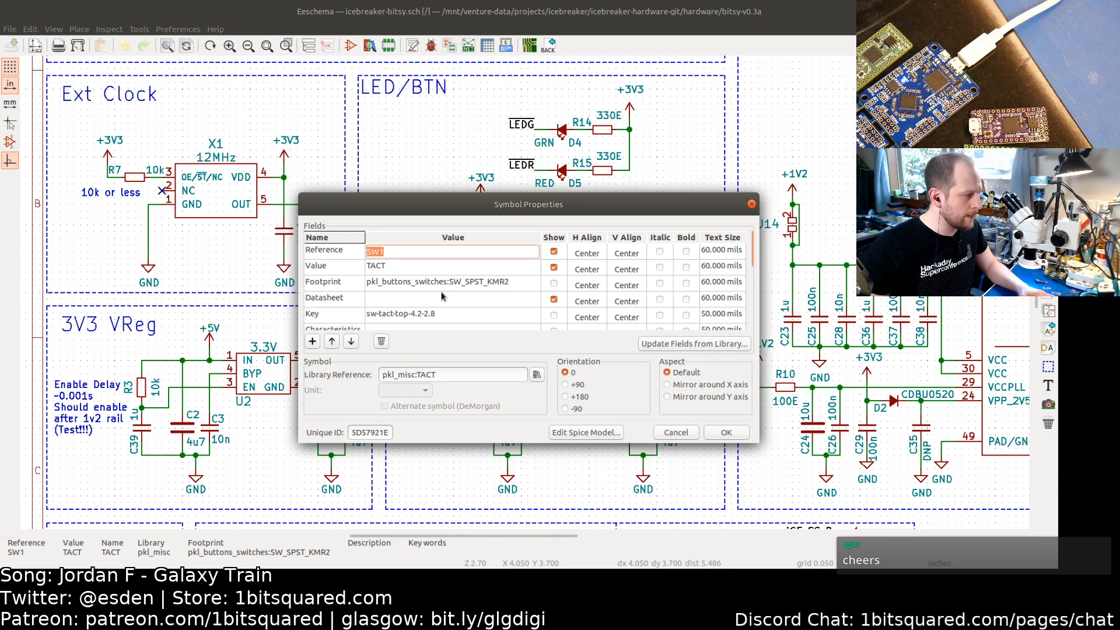
{"action": "left_click", "coordinate": [676, 432]}
Step: Open the full-size iCEBreaker v1.0e project from the hardware folder in the KiCad project manager
{"action": "key", "text": "alt+Tab"}
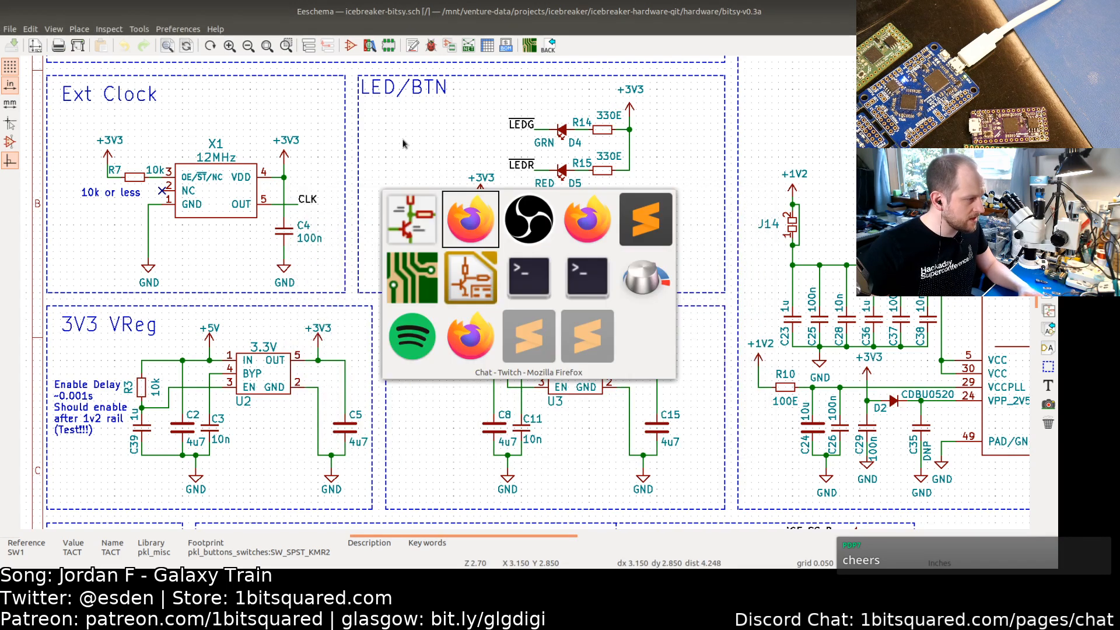
{"action": "key", "text": "alt+Tab"}
{"action": "key", "text": "alt+Tab"}
{"action": "key", "text": "alt+Tab"}
{"action": "key", "text": "alt+Tab"}
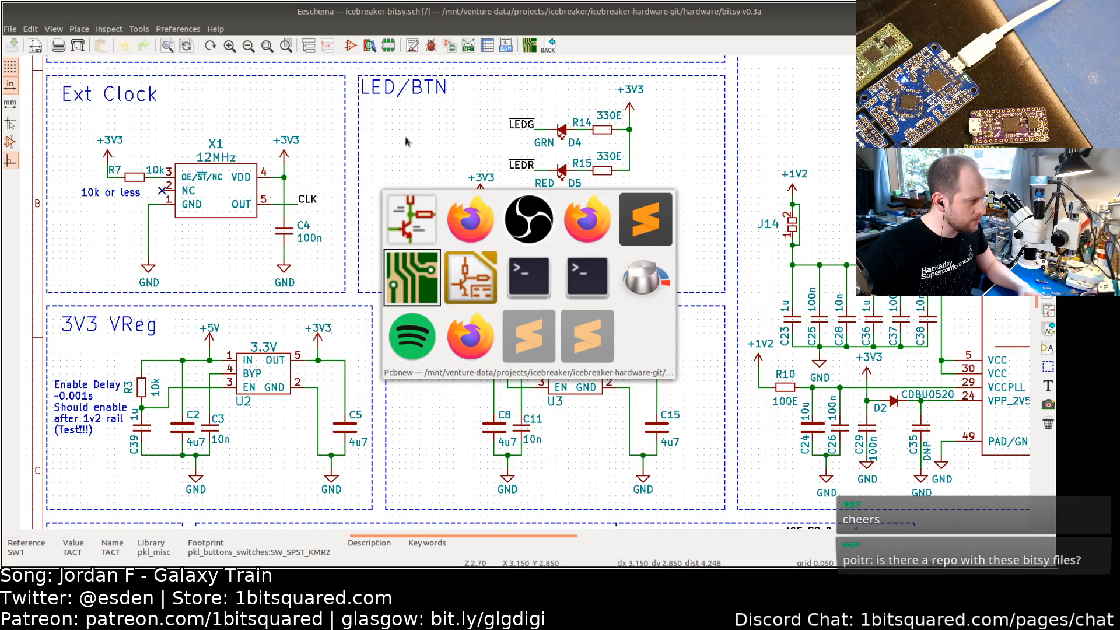
{"action": "key", "text": "alt+Tab"}
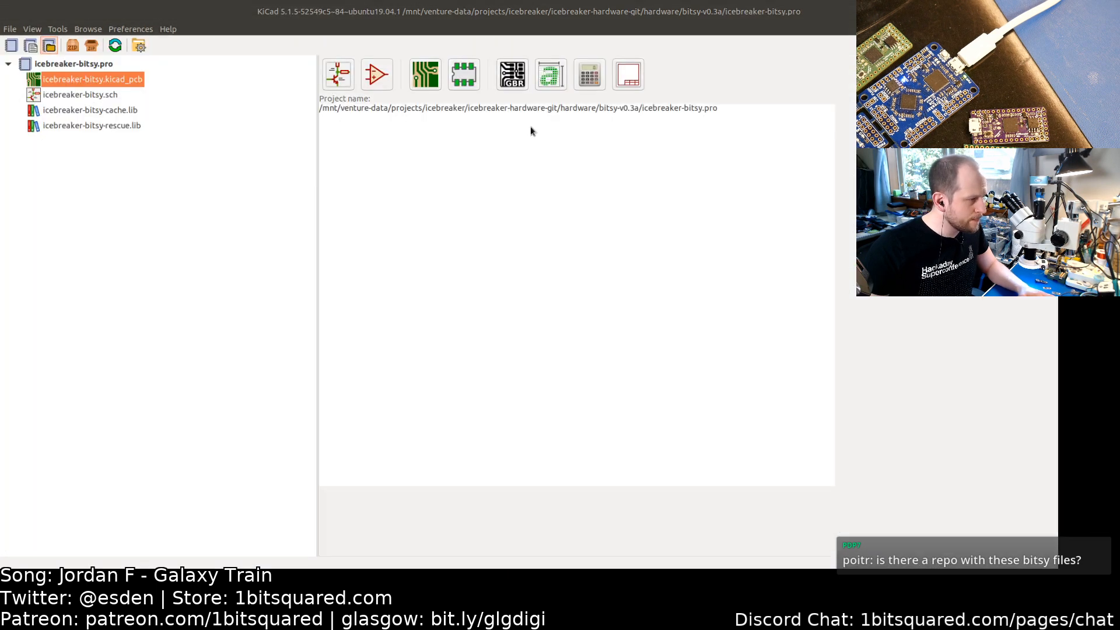
{"action": "key", "text": "ctrl+o"}
{"action": "left_click", "coordinate": [697, 156]}
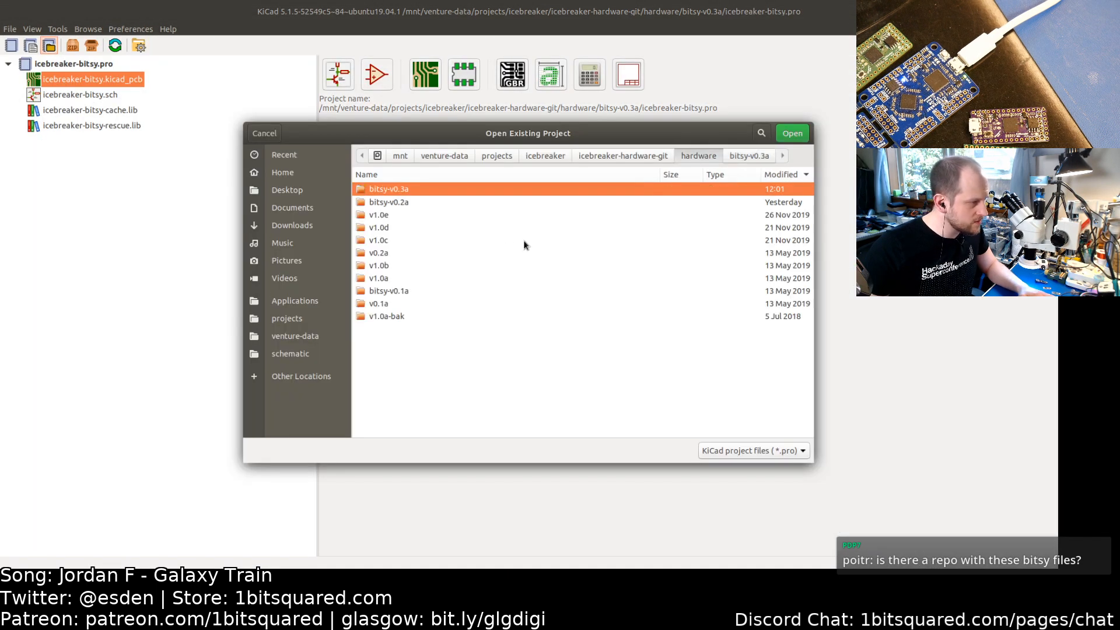
{"action": "double_click", "coordinate": [383, 216]}
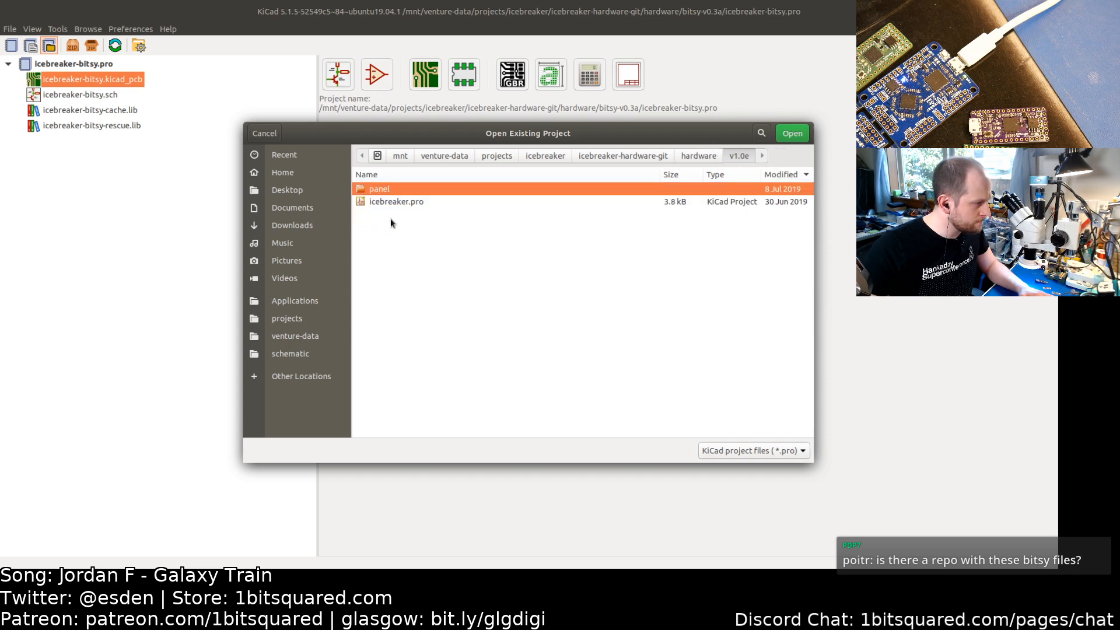
{"action": "left_click", "coordinate": [385, 202]}
{"action": "double_click", "coordinate": [379, 200]}
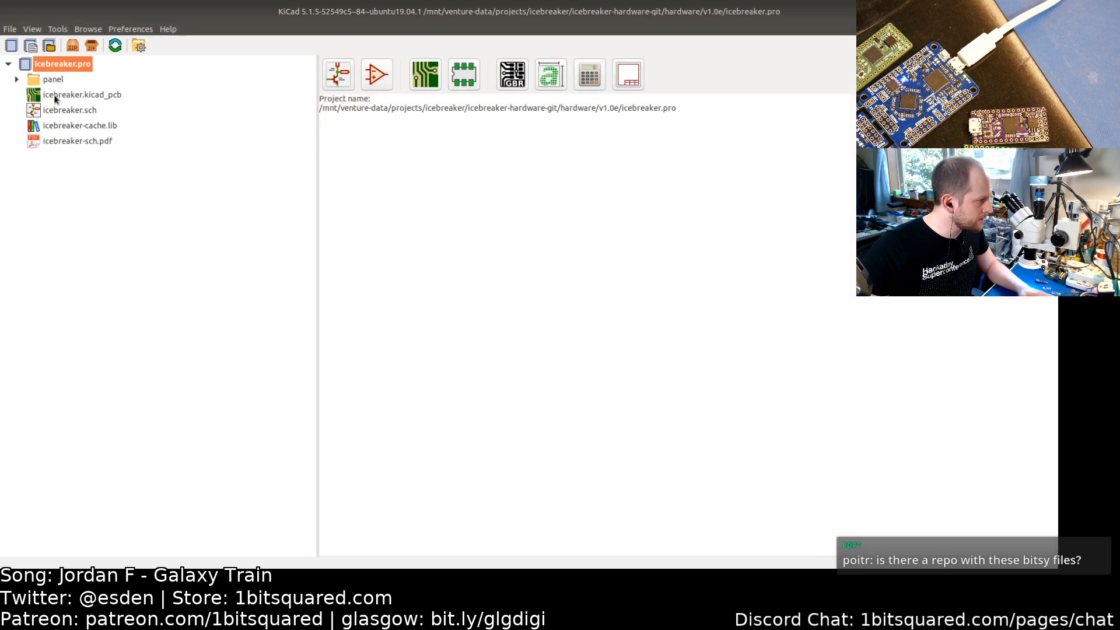
Step: Open the v1.0e schematic and copy the SW1 button's footprint, pkl_buttons_switches:SW_SPST_3x4x2.5, from its properties
{"action": "left_click", "coordinate": [77, 98]}
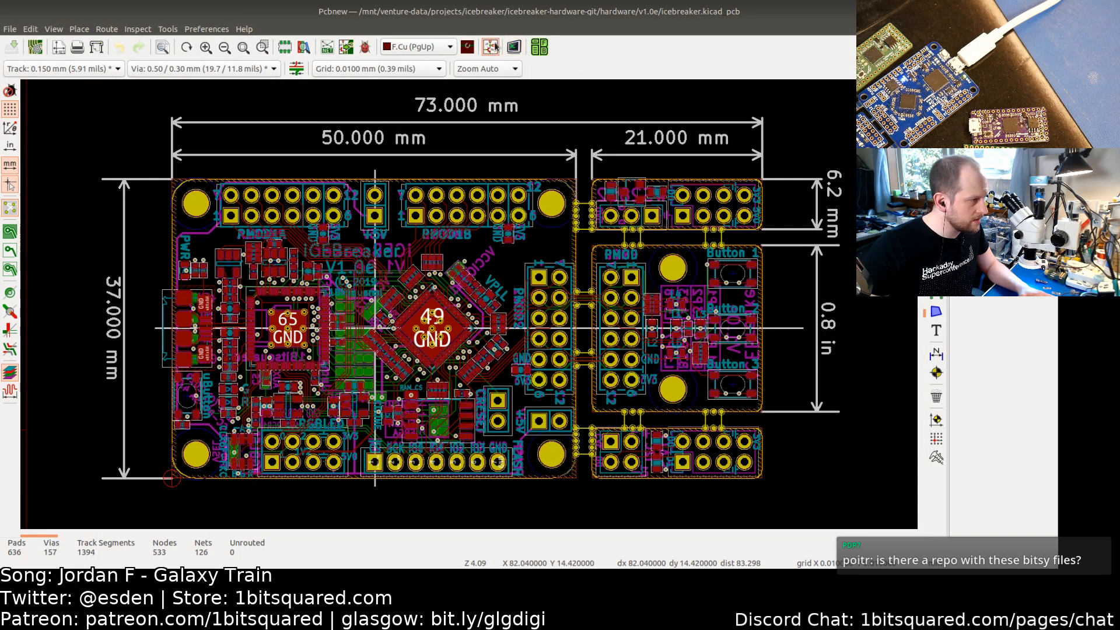
{"action": "left_click", "coordinate": [491, 47]}
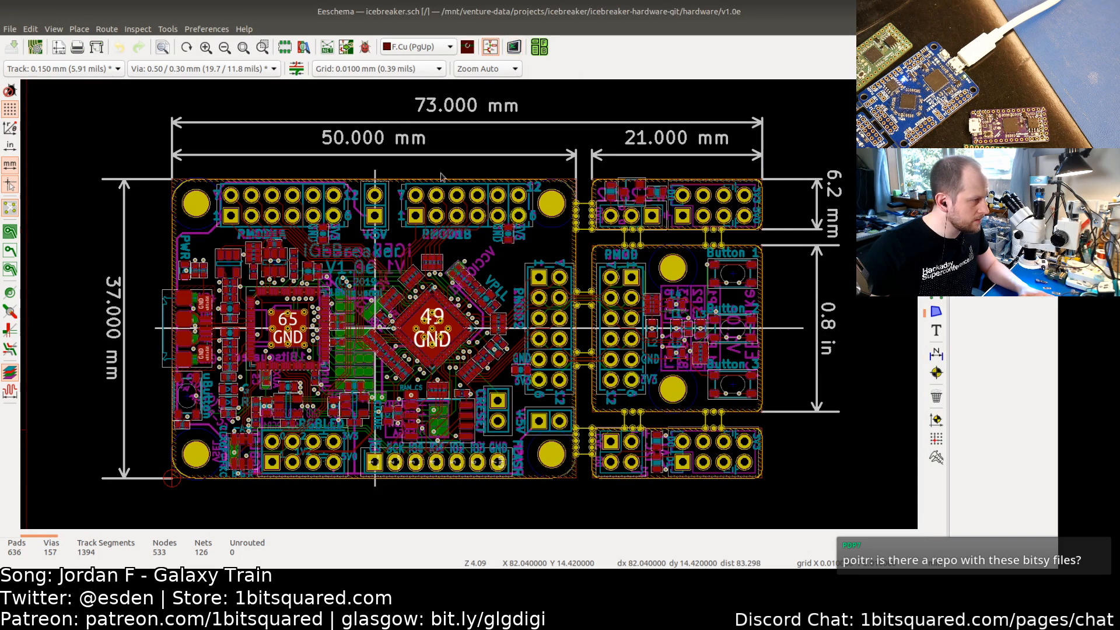
{"action": "scroll", "coordinate": [703, 375], "scroll_direction": "up", "scroll_amount": 5}
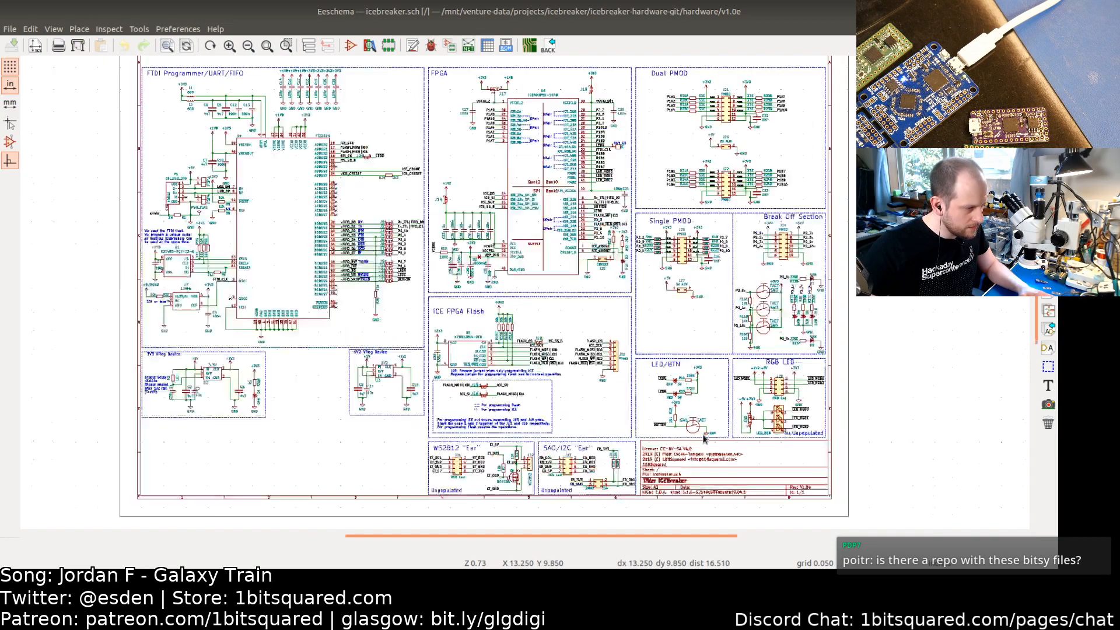
{"action": "double_click", "coordinate": [679, 414]}
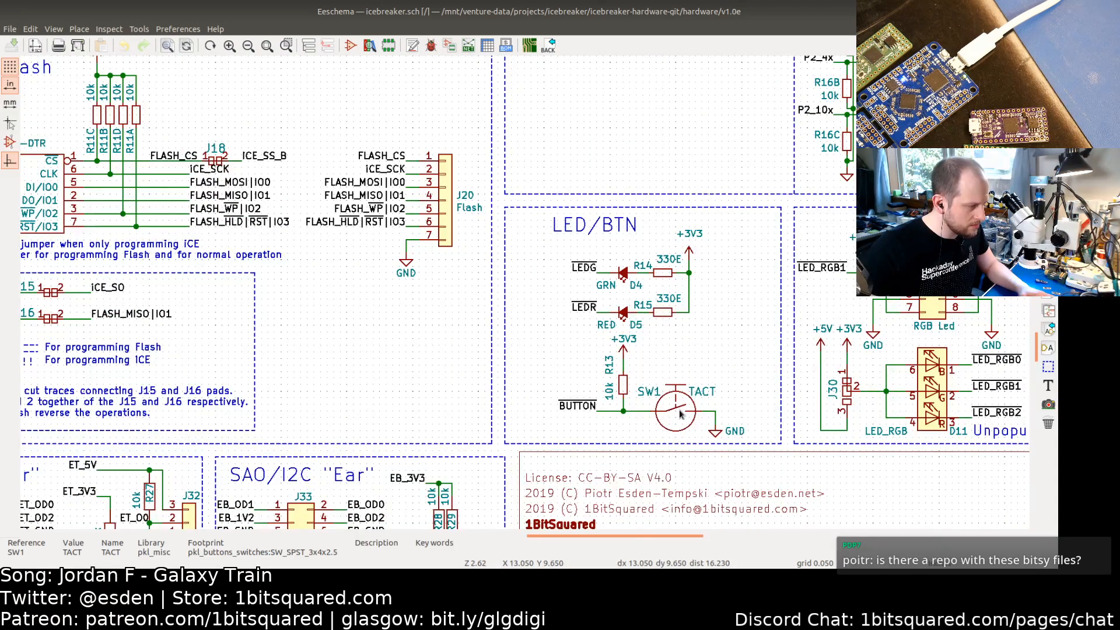
{"action": "double_click", "coordinate": [490, 282]}
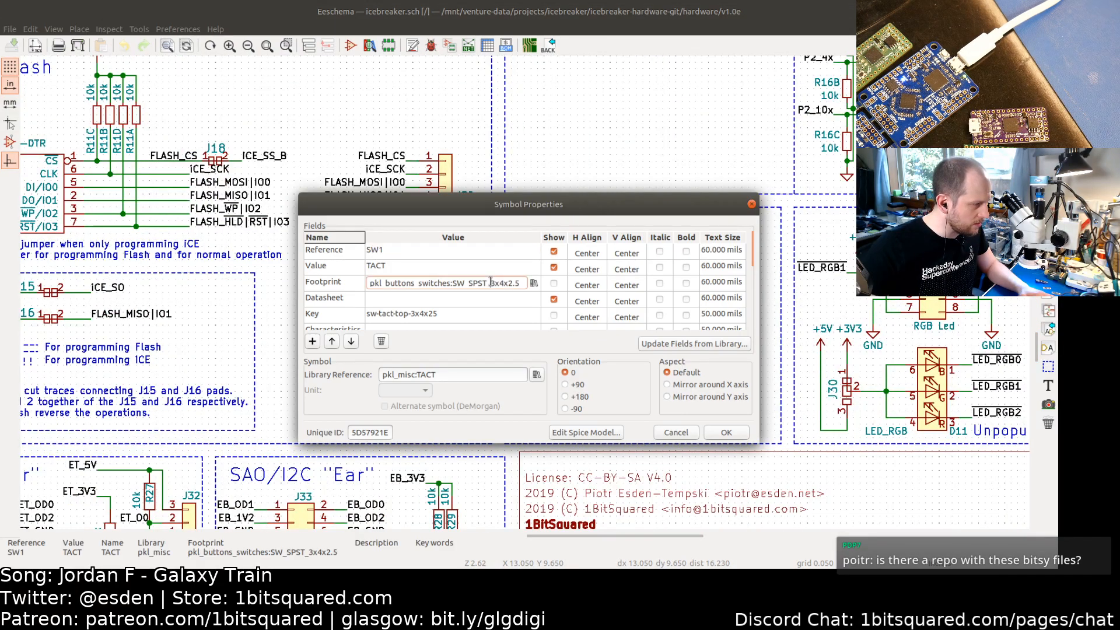
{"action": "triple_click", "coordinate": [491, 281]}
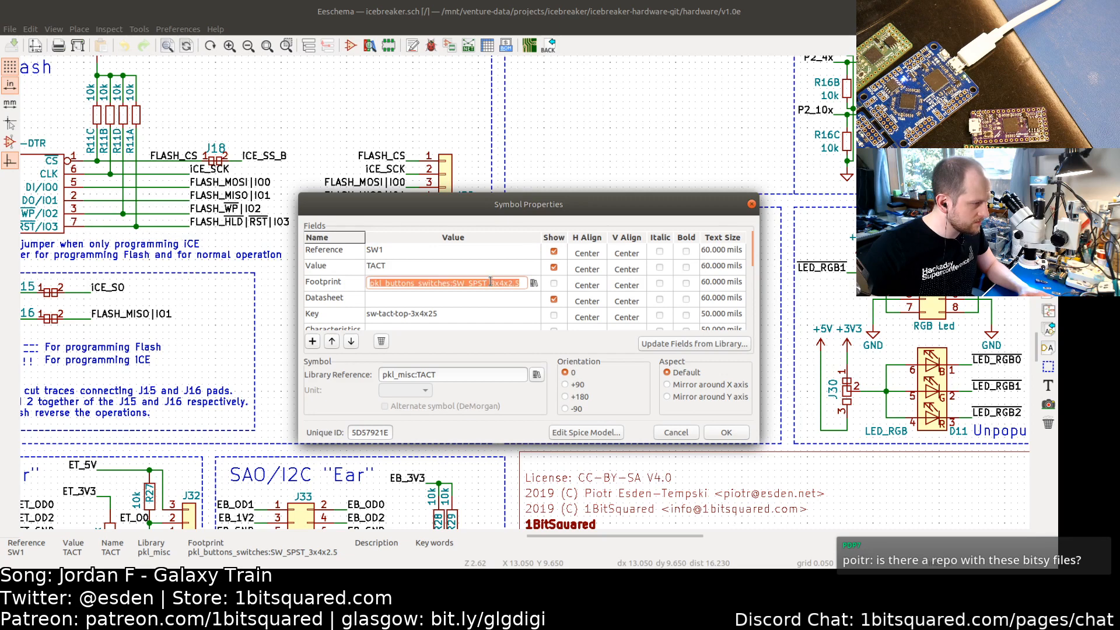
{"action": "right_click", "coordinate": [491, 282]}
{"action": "left_click", "coordinate": [511, 301]}
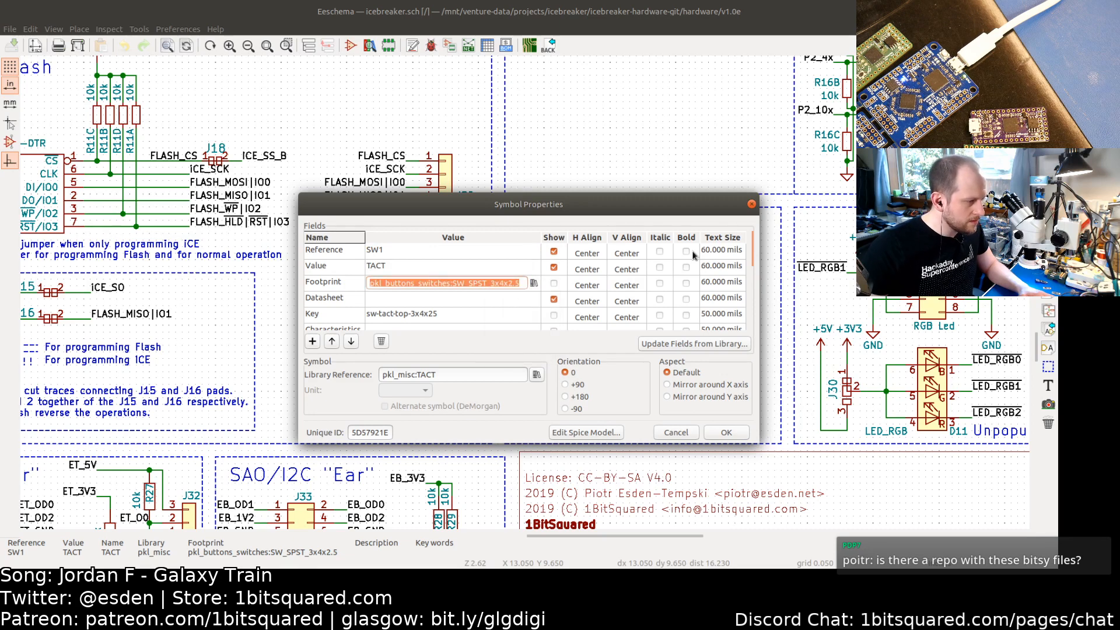
{"action": "left_click", "coordinate": [677, 433]}
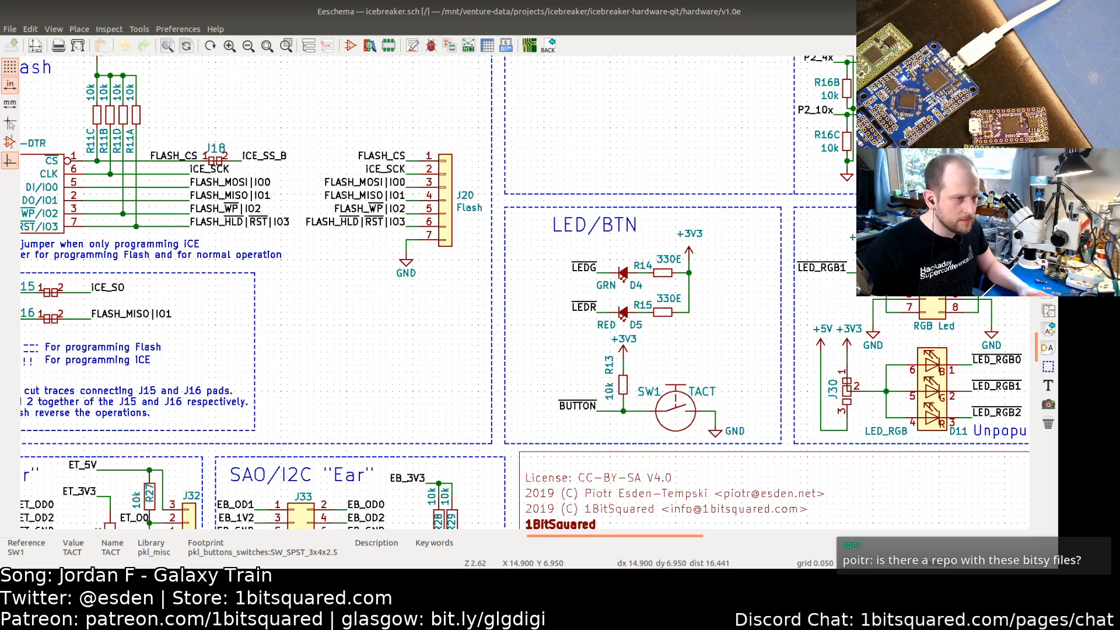
Step: Reopen the recent icebreaker-bitsy v0.3a project and its schematic
{"action": "key", "text": "alt+Tab"}
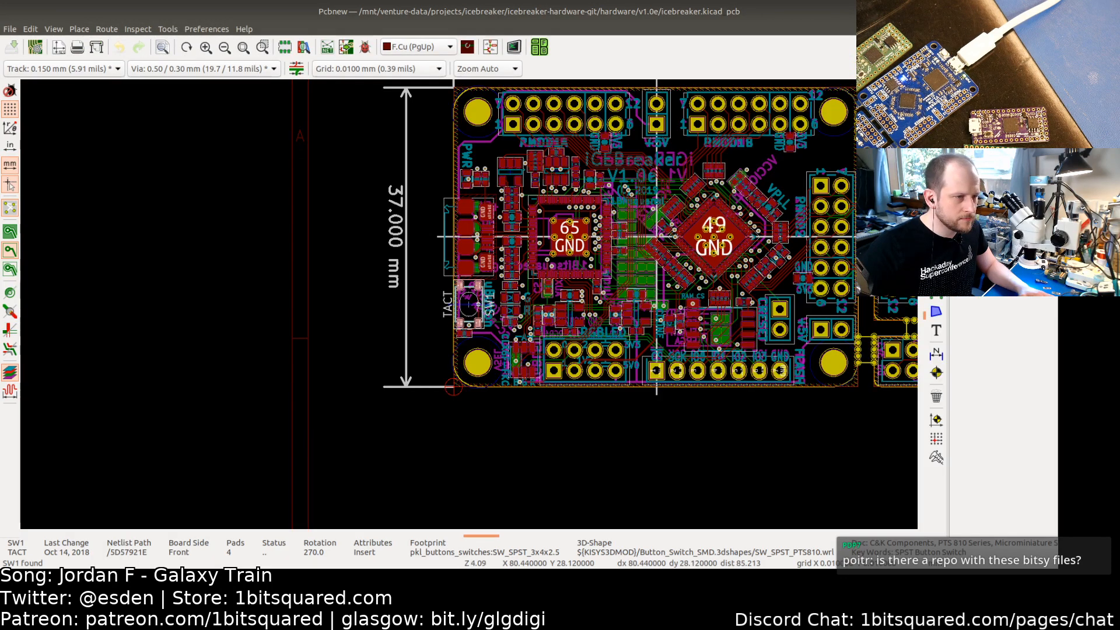
{"action": "key", "text": "alt+Tab"}
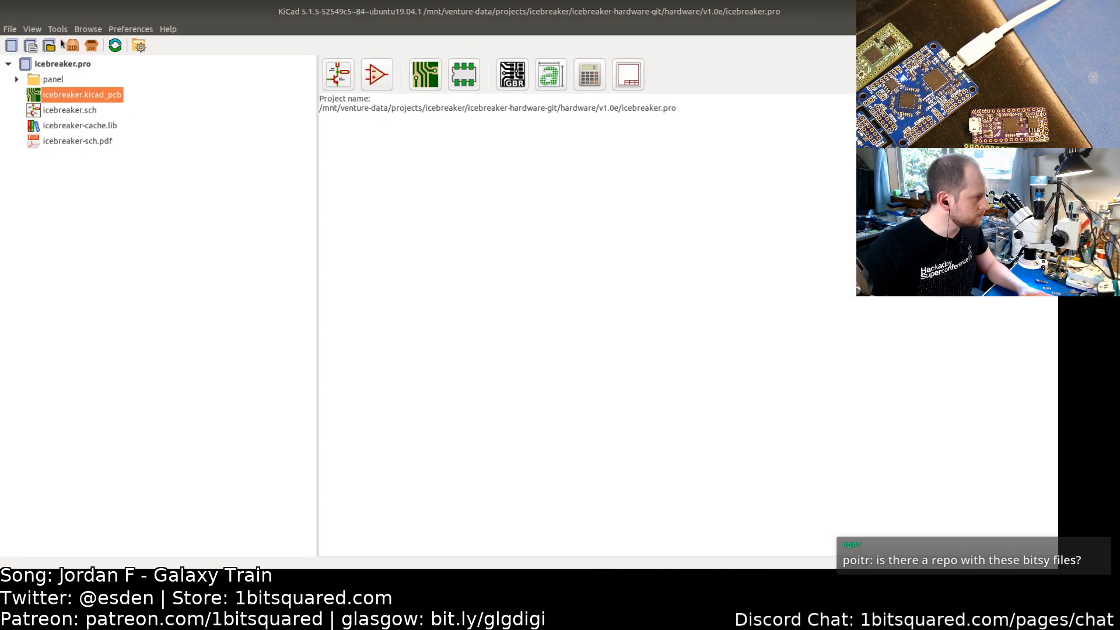
{"action": "left_click", "coordinate": [9, 29]}
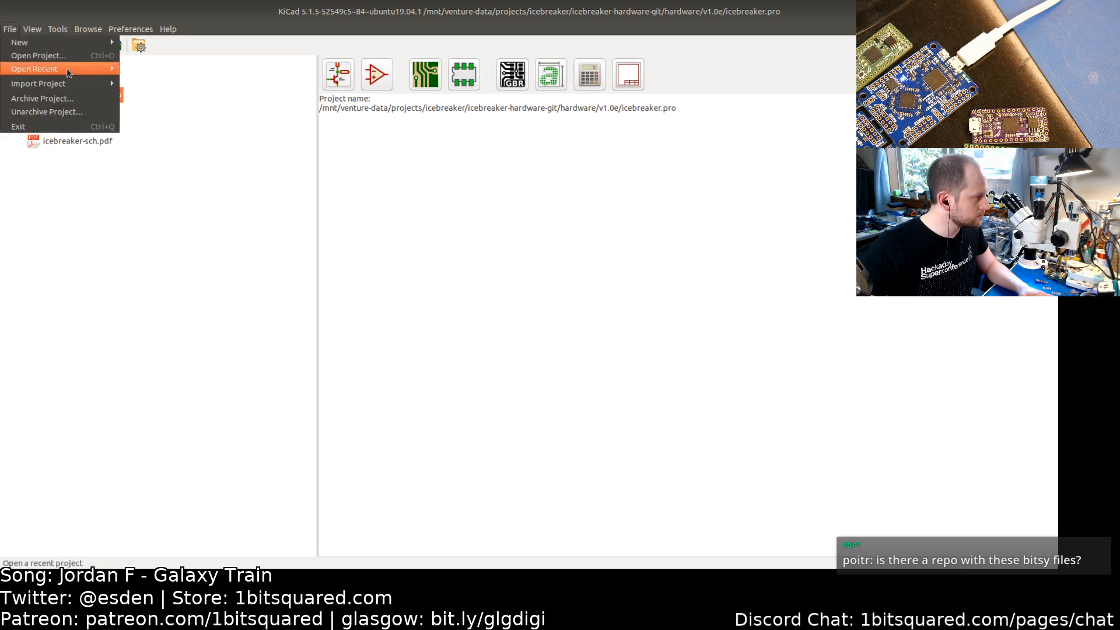
{"action": "mouse_move", "coordinate": [70, 69]}
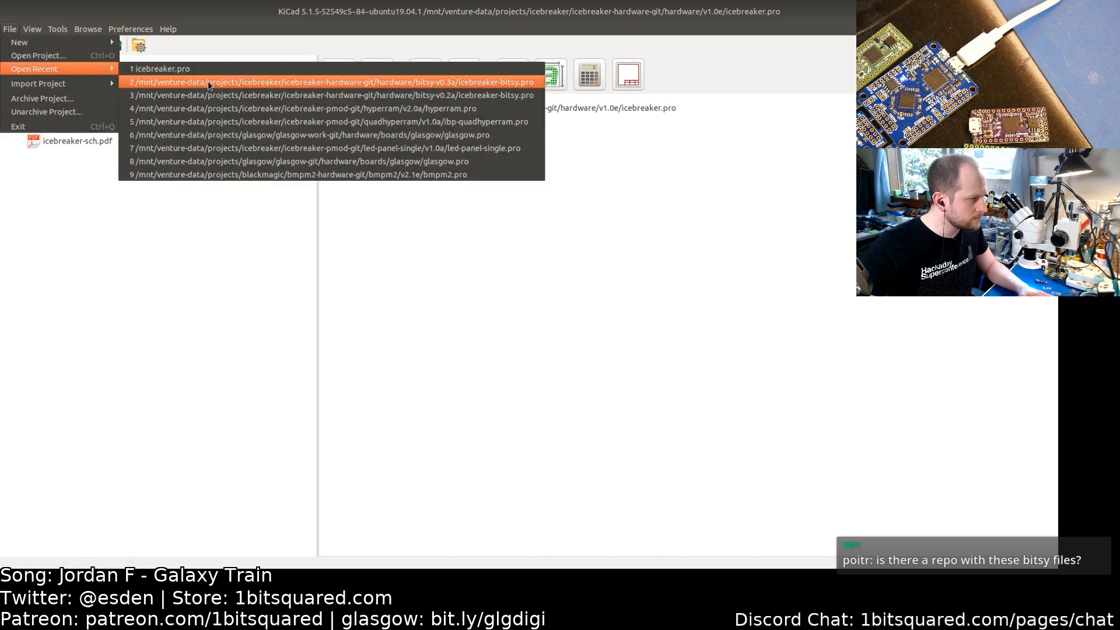
{"action": "left_click", "coordinate": [208, 82]}
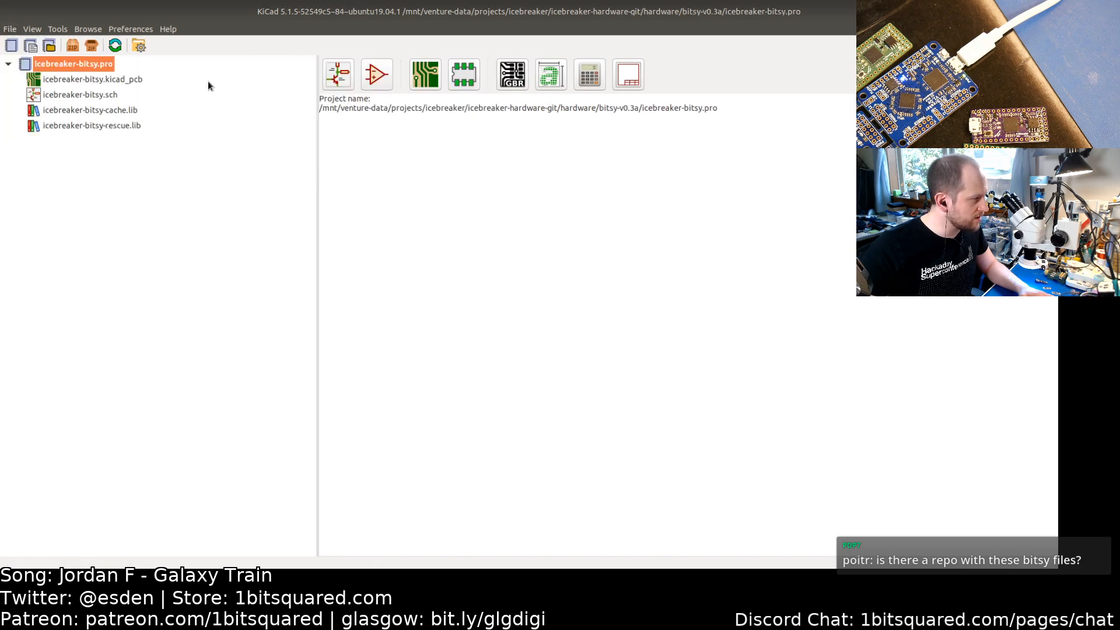
{"action": "double_click", "coordinate": [76, 98]}
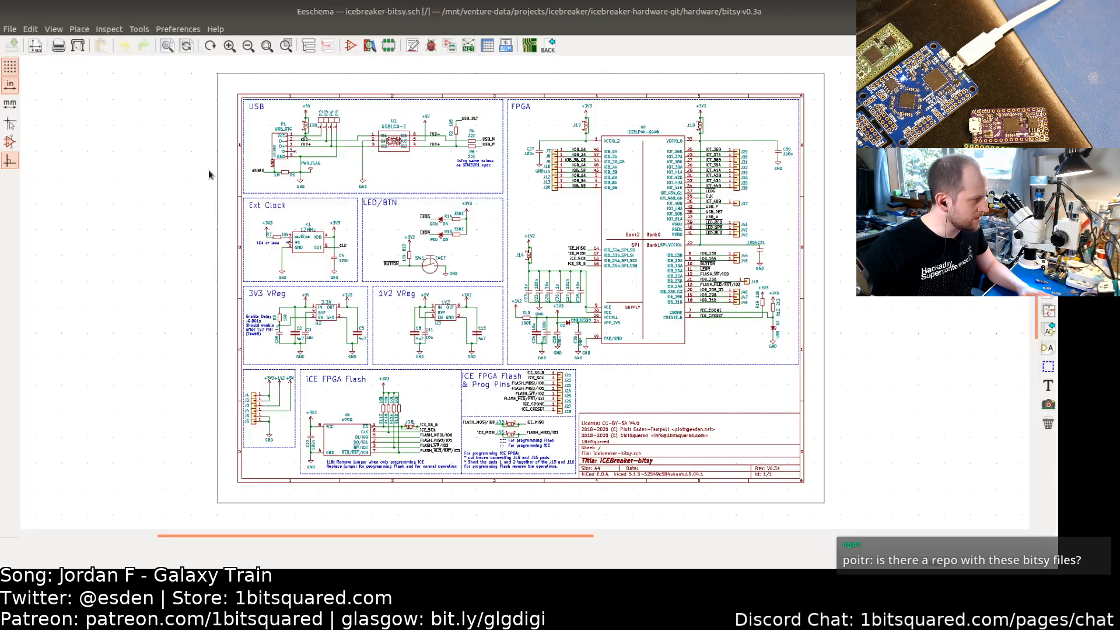
Step: Set the Bitsy SW1 button's footprint to pkl_buttons_switches:SW_SPST_3x4x2.5 and save the schematic
{"action": "double_click", "coordinate": [432, 268]}
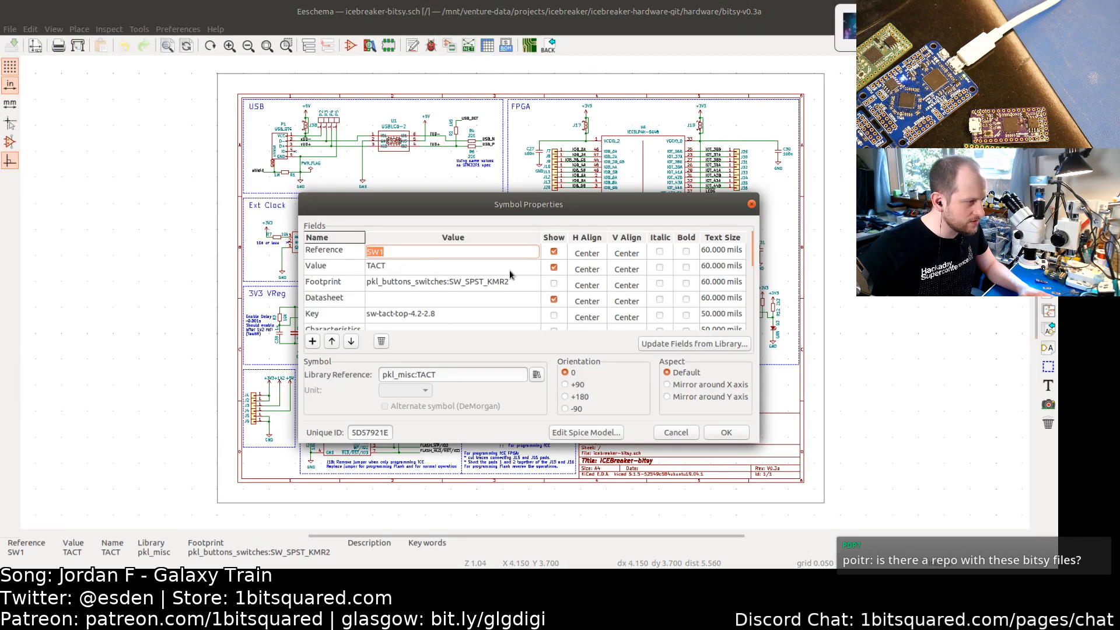
{"action": "left_click", "coordinate": [439, 282]}
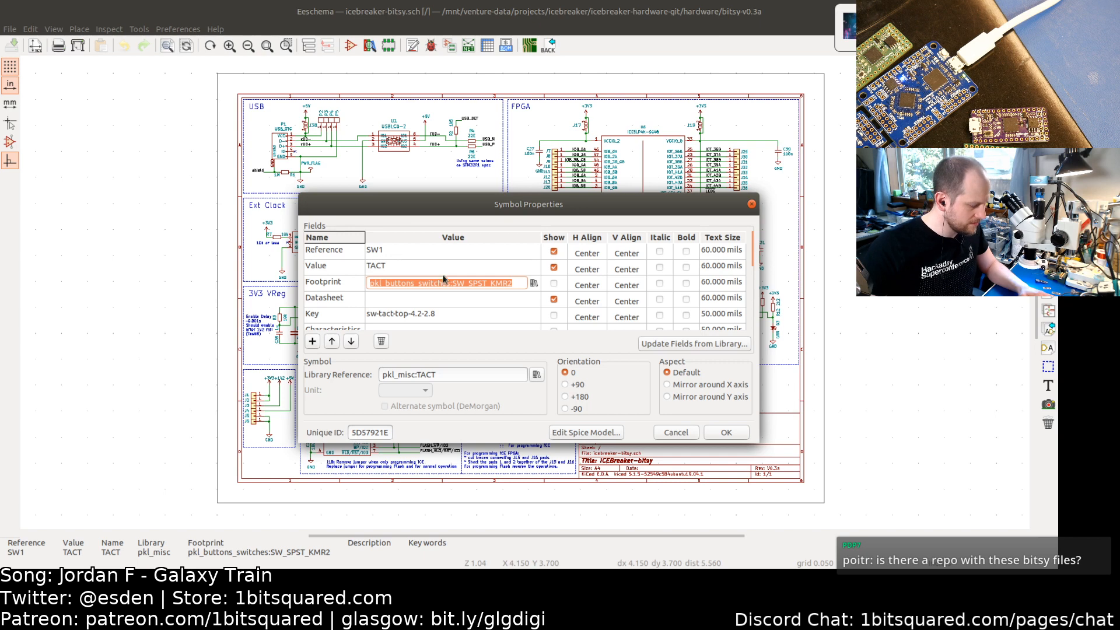
{"action": "key", "text": "ctrl+v"}
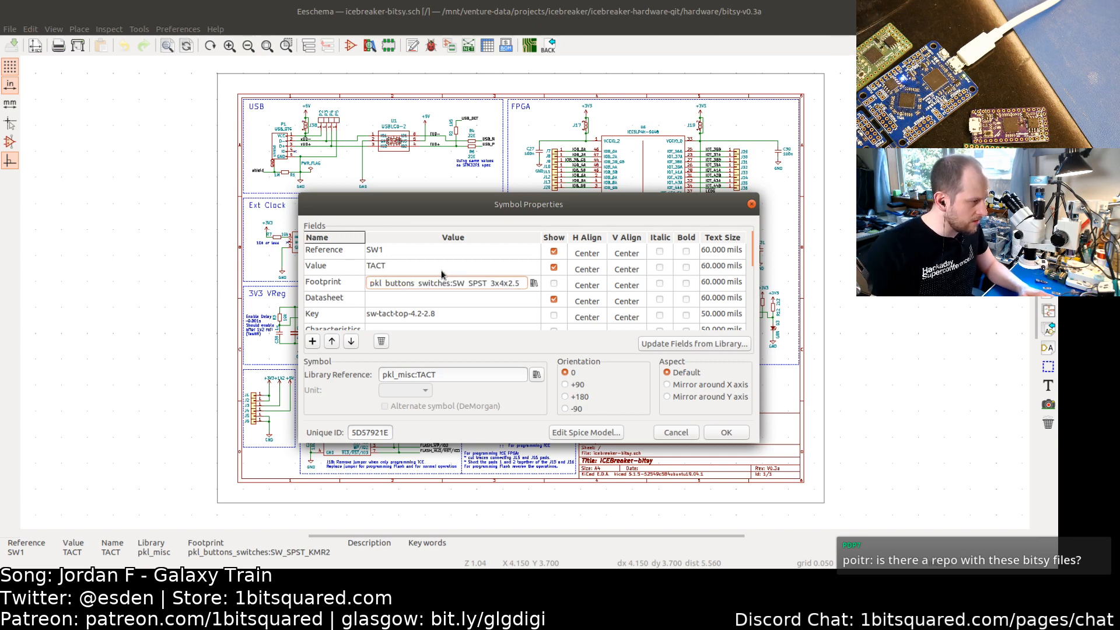
{"action": "left_click", "coordinate": [727, 433]}
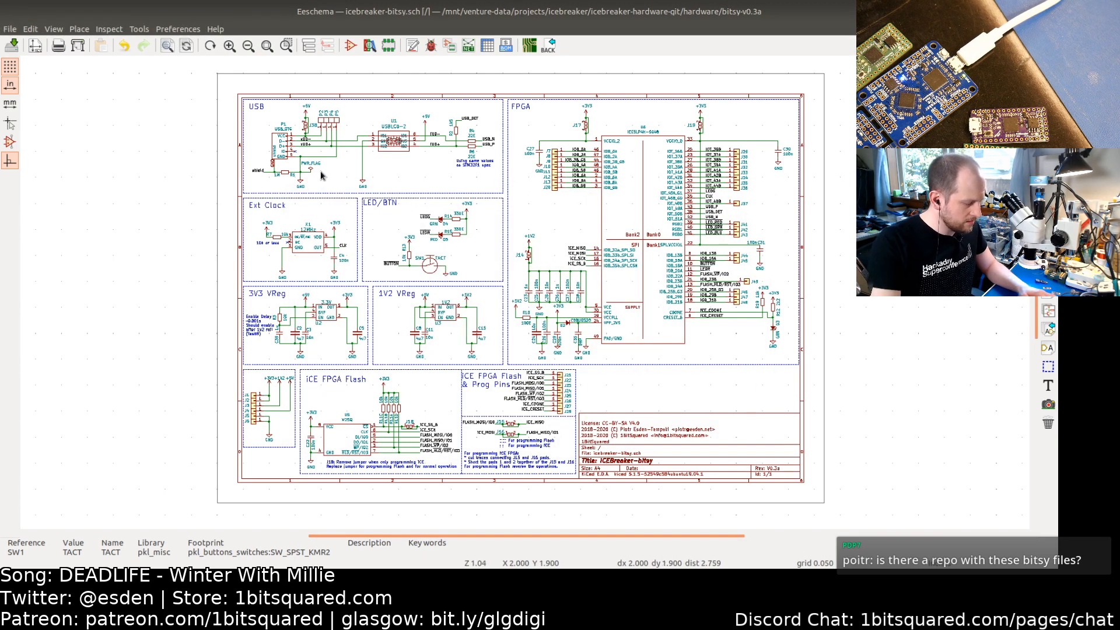
{"action": "key", "text": "ctrl+s"}
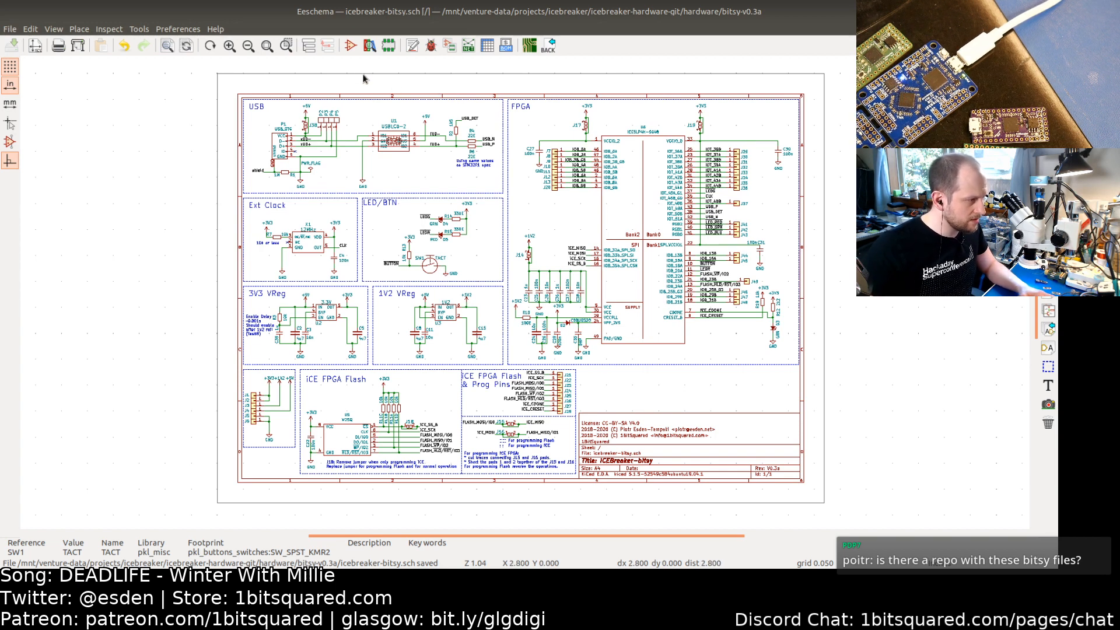
Step: Preview updating the PCB from the schematic and close the update dialog without applying it
{"action": "key", "text": "F8"}
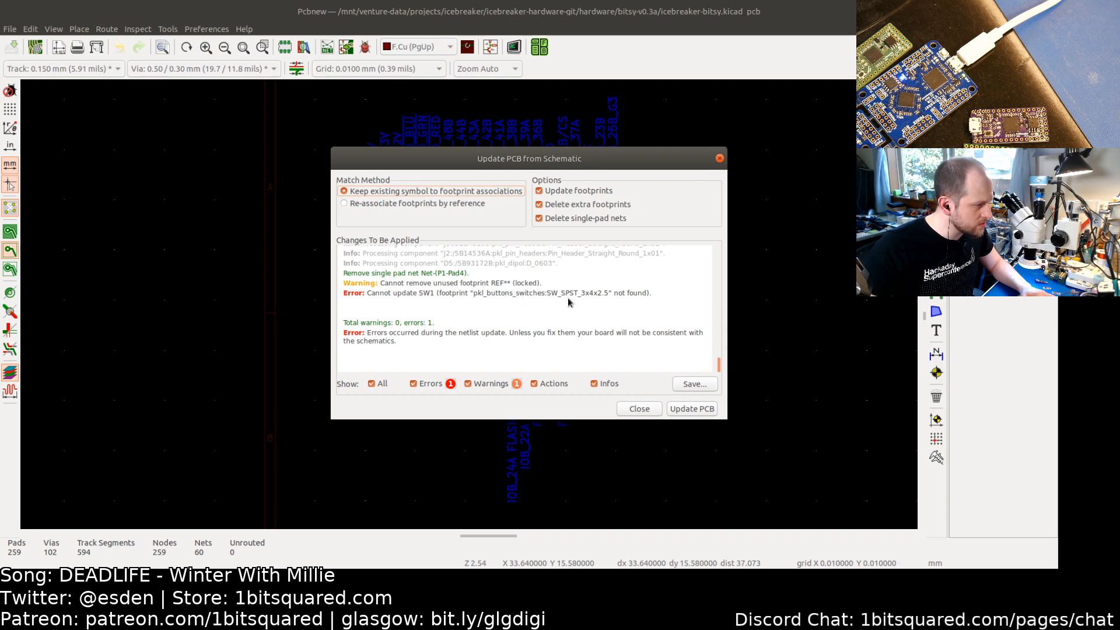
{"action": "left_click", "coordinate": [636, 408]}
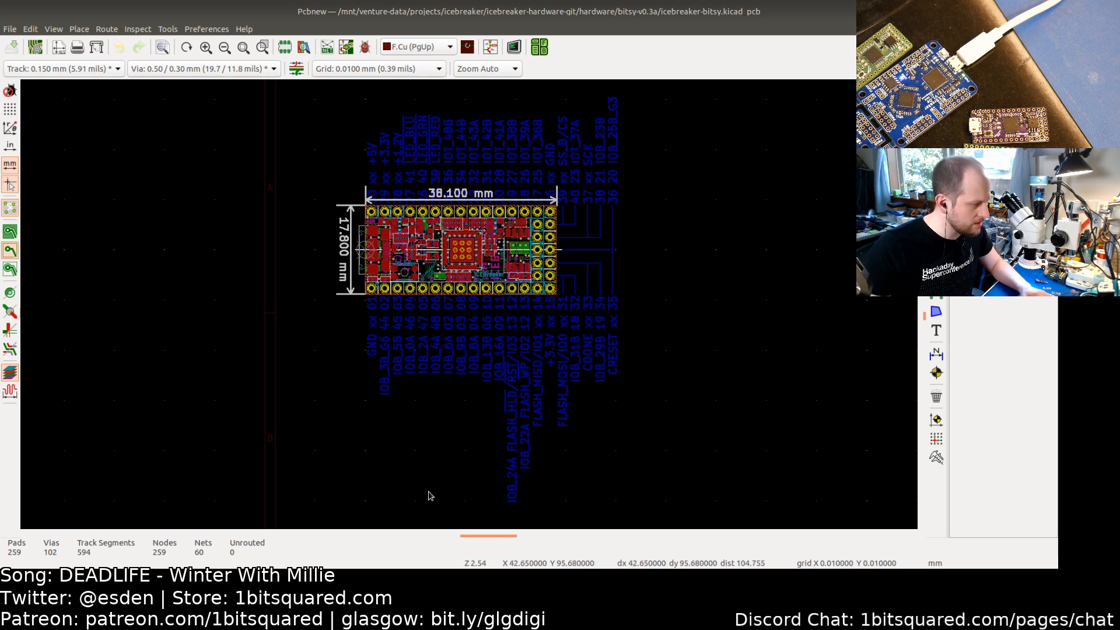
{"action": "key", "text": "alt+Tab"}
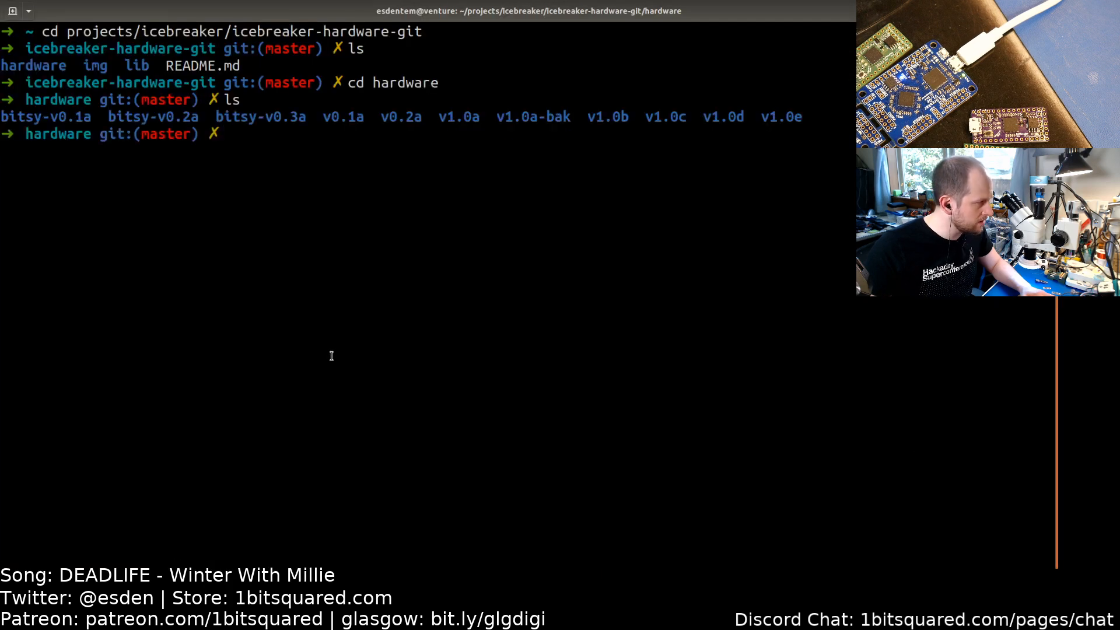
{"action": "type", "text": "sudo "}
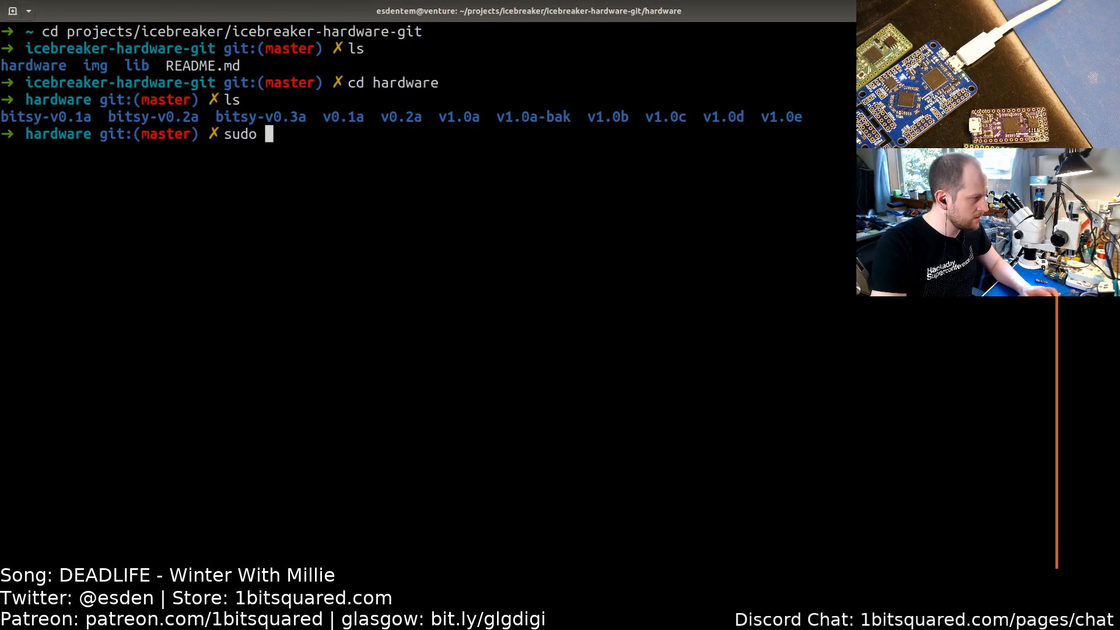
{"action": "type", "text": "apt update"}
{"action": "key", "text": "Return"}
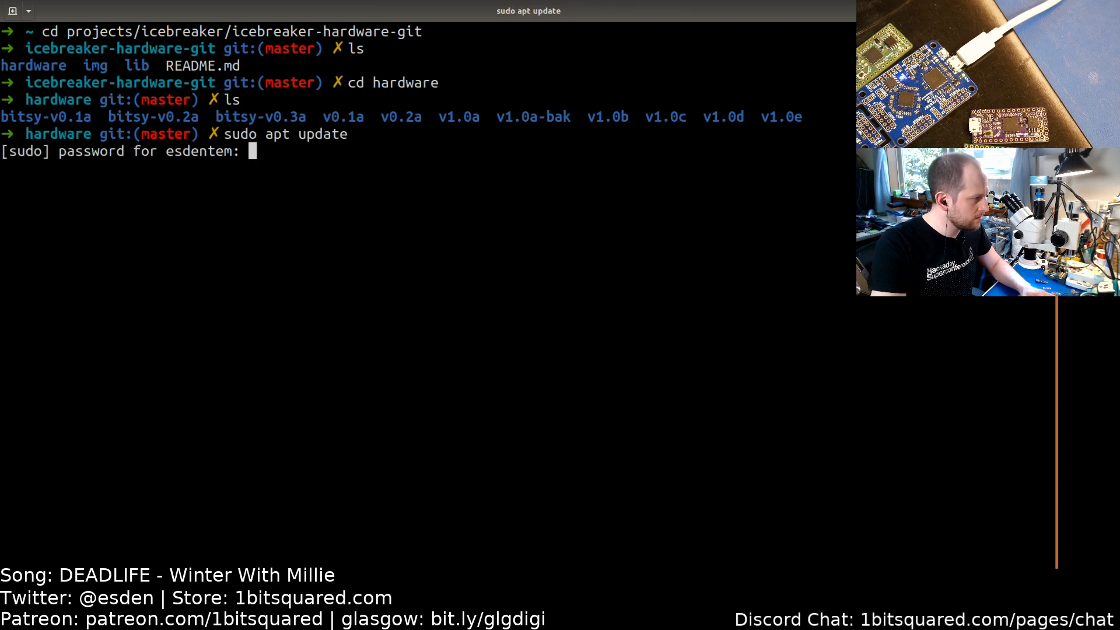
{"action": "key", "text": "ctrl+c"}
{"action": "key", "text": "ctrl+c"}
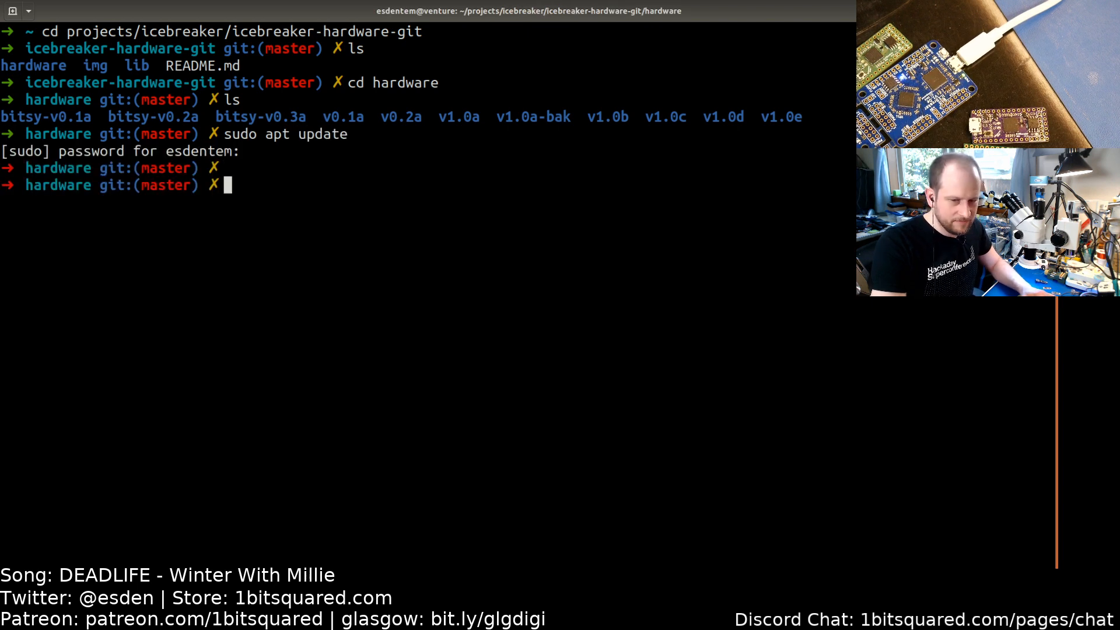
Step: Pull the latest changes of the hardware repository and update its git submodules
{"action": "type", "text": "git pull"}
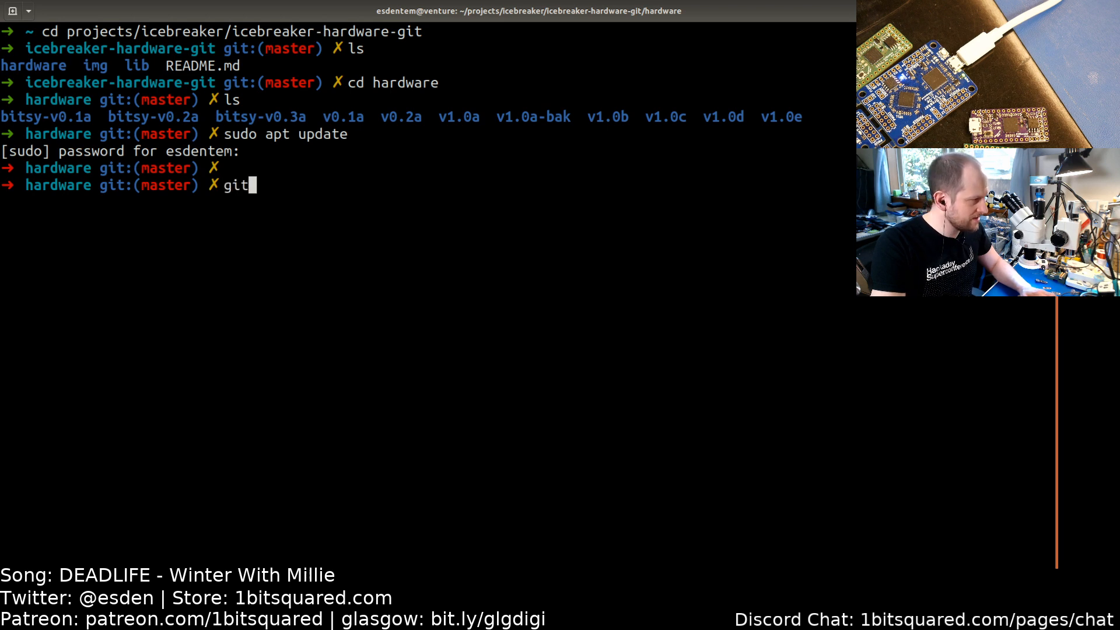
{"action": "key", "text": "Return"}
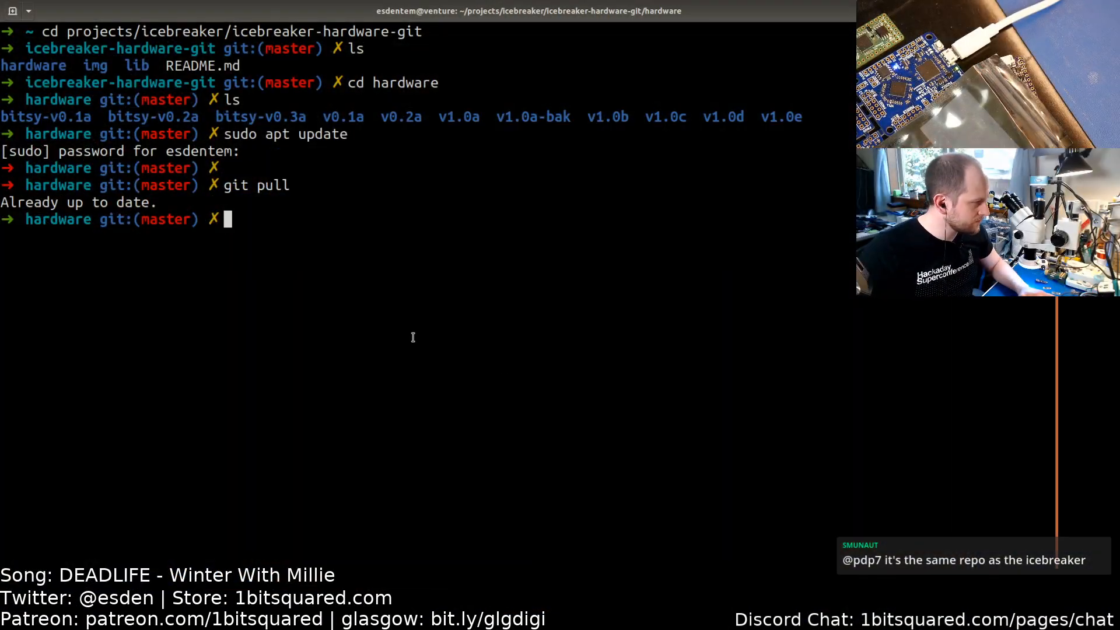
{"action": "type", "text": "git submofdule"}
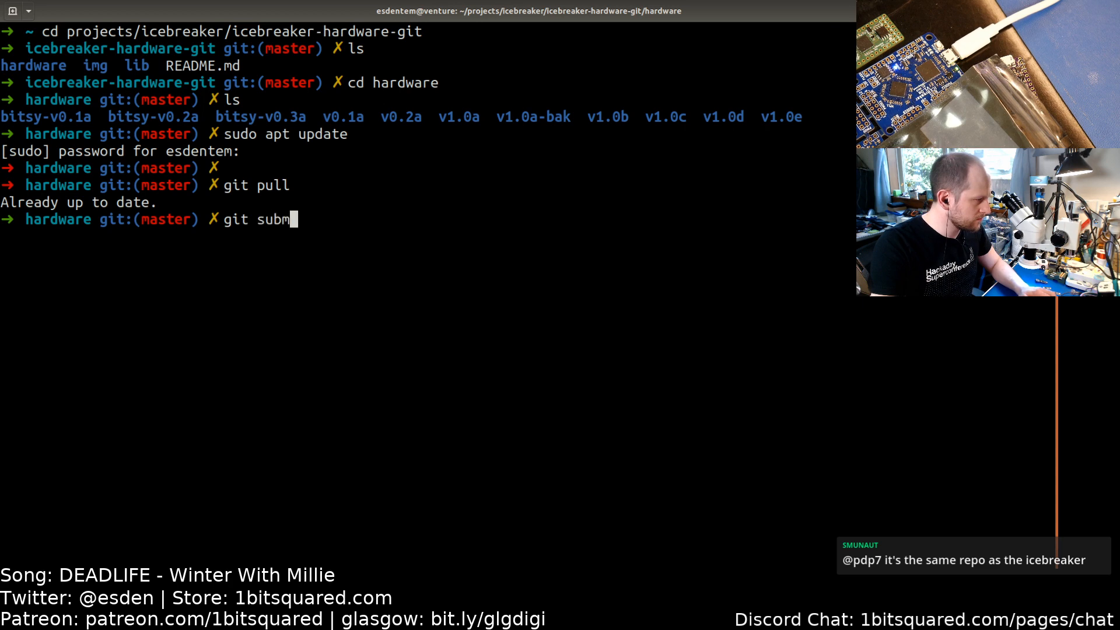
{"action": "key", "text": "BackSpace"}
{"action": "key", "text": "BackSpace"}
{"action": "key", "text": "BackSpace"}
{"action": "key", "text": "BackSpace"}
{"action": "key", "text": "BackSpace"}
{"action": "key", "text": "BackSpace"}
{"action": "type", "text": "odule"}
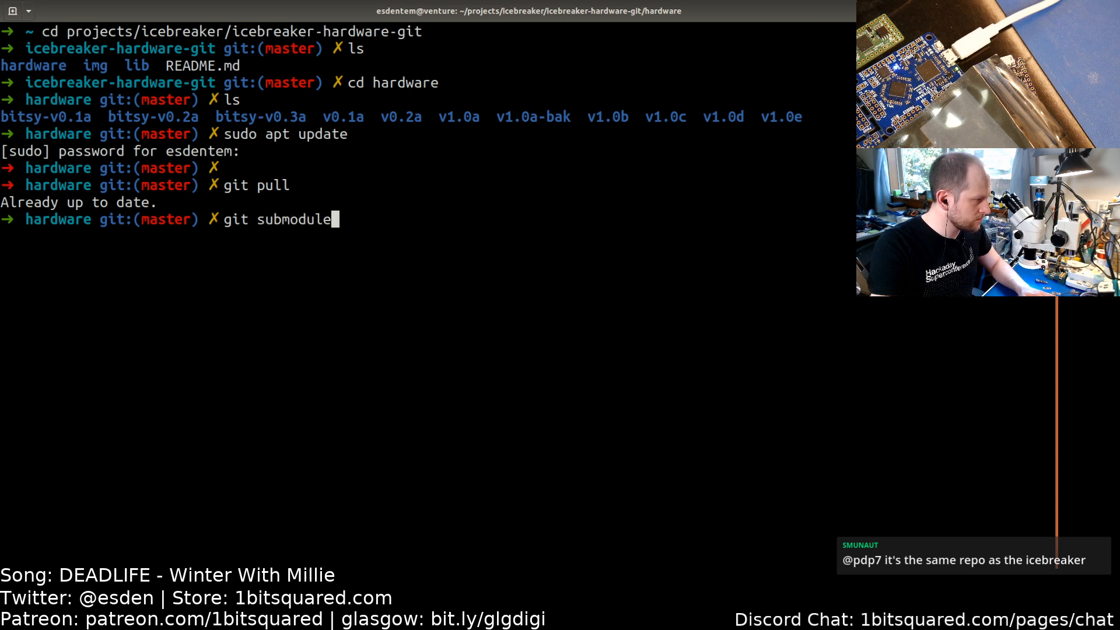
{"action": "type", "text": " update"}
{"action": "key", "text": "Return"}
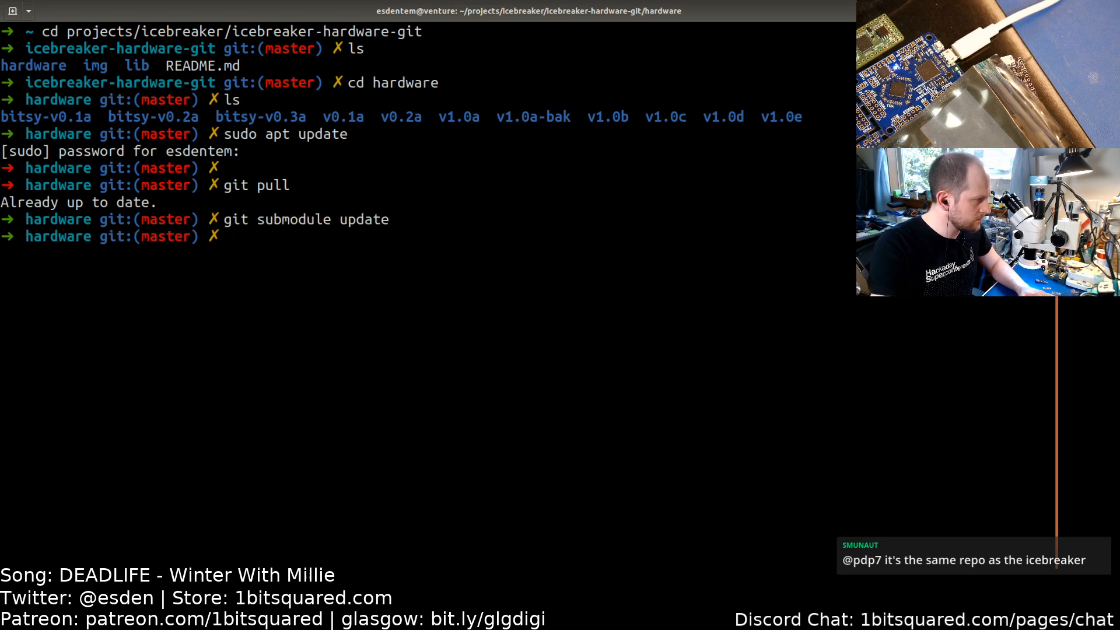
Step: Open the SW1 button's properties and try browsing its footprint, then cancel the dialog
{"action": "key", "text": "alt+Tab"}
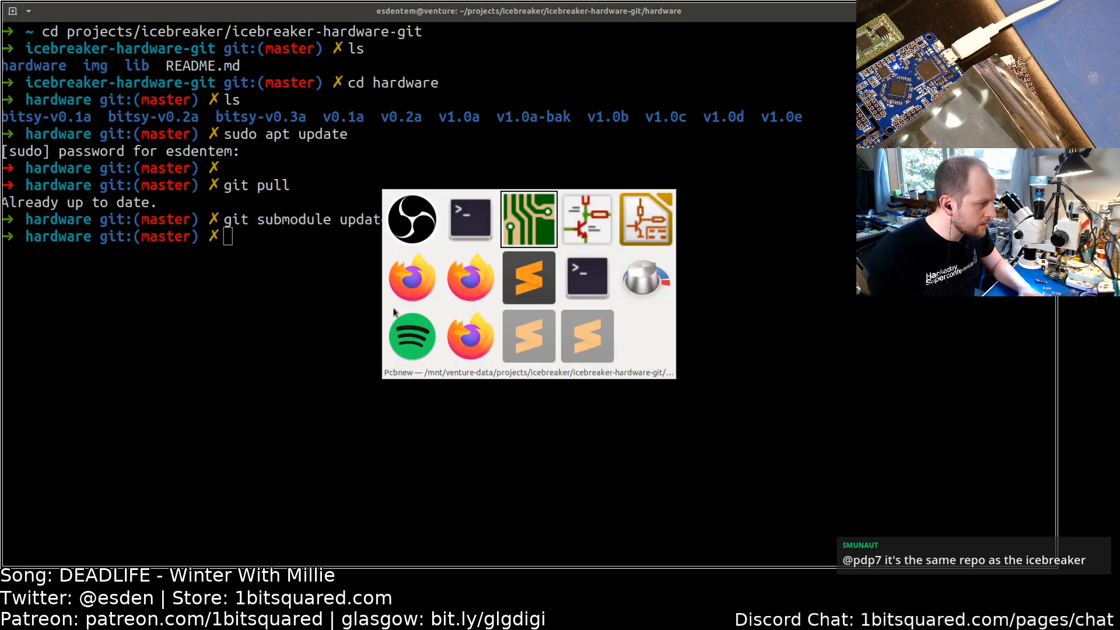
{"action": "key", "text": "alt+Tab"}
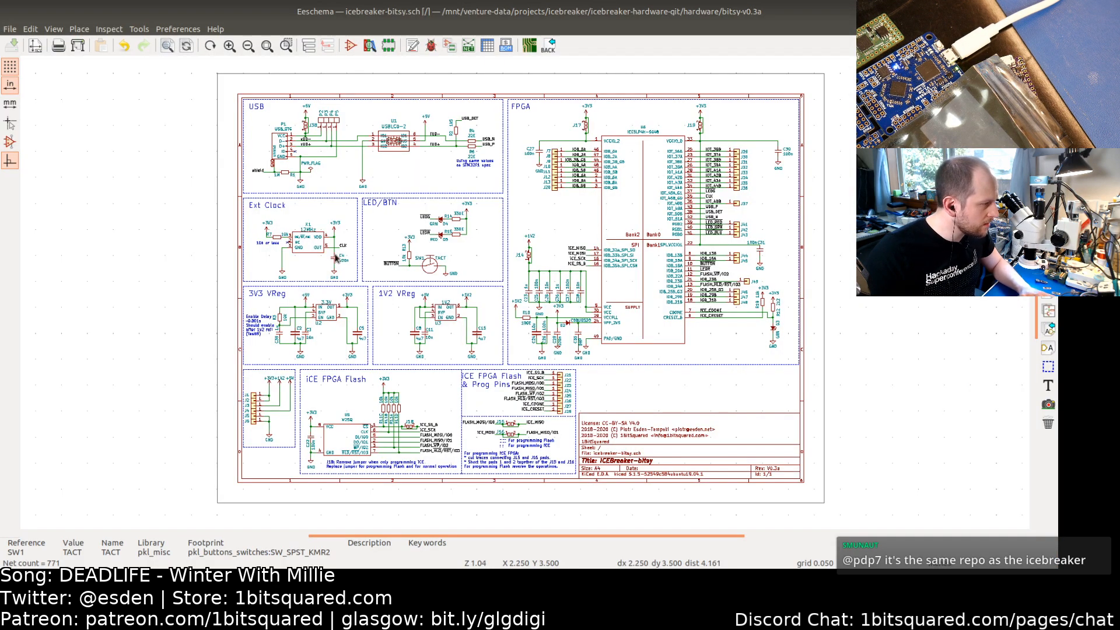
{"action": "double_click", "coordinate": [430, 272]}
{"action": "left_click", "coordinate": [528, 284]}
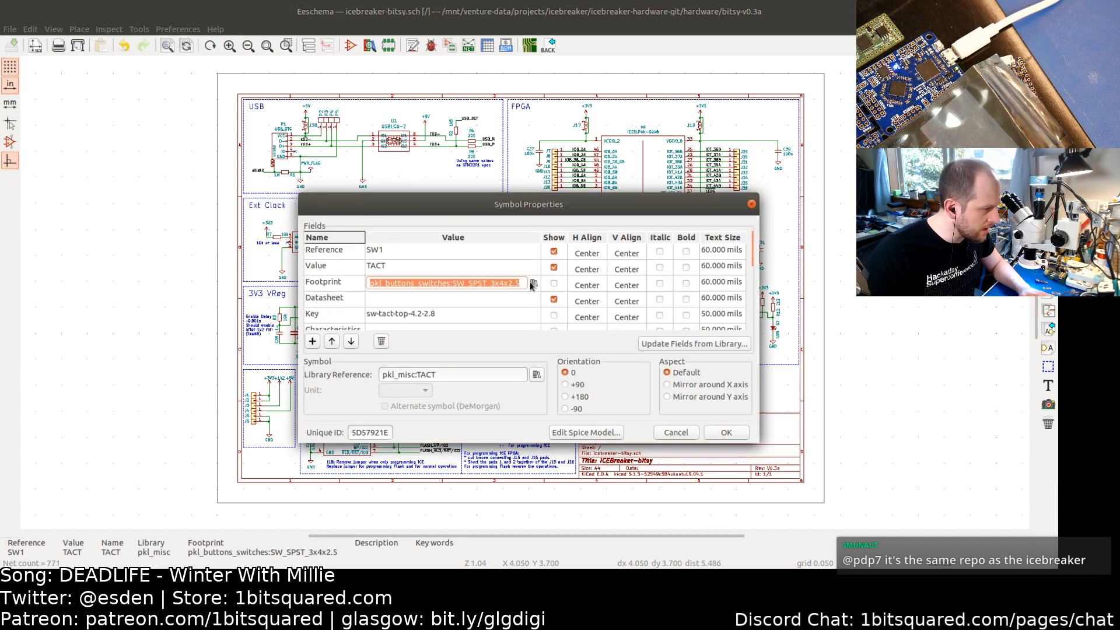
{"action": "left_click", "coordinate": [532, 285]}
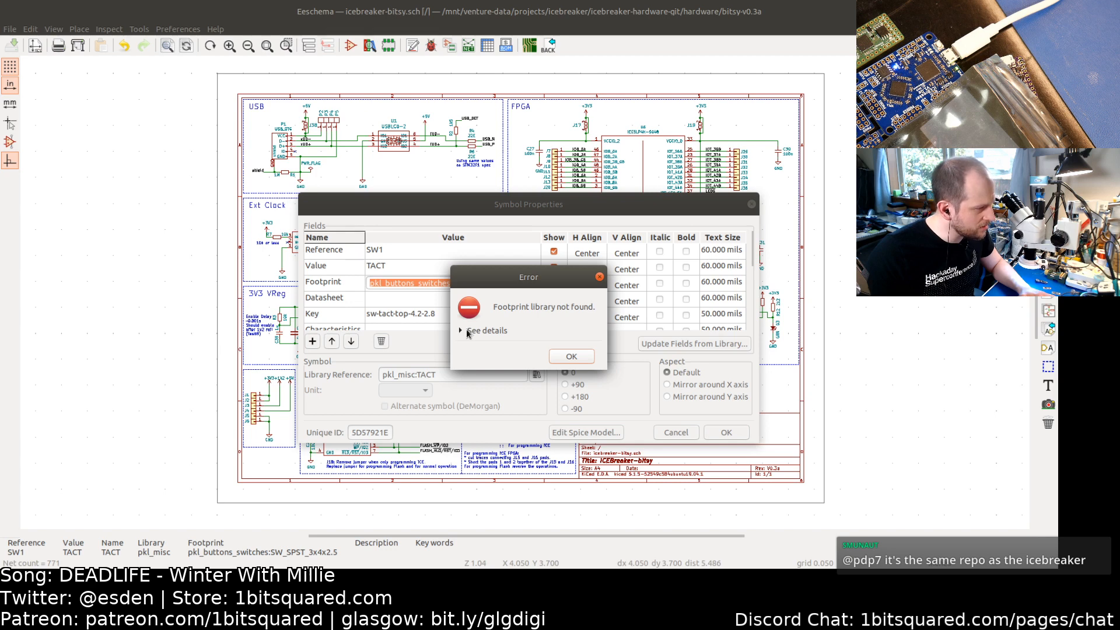
{"action": "left_click", "coordinate": [467, 332]}
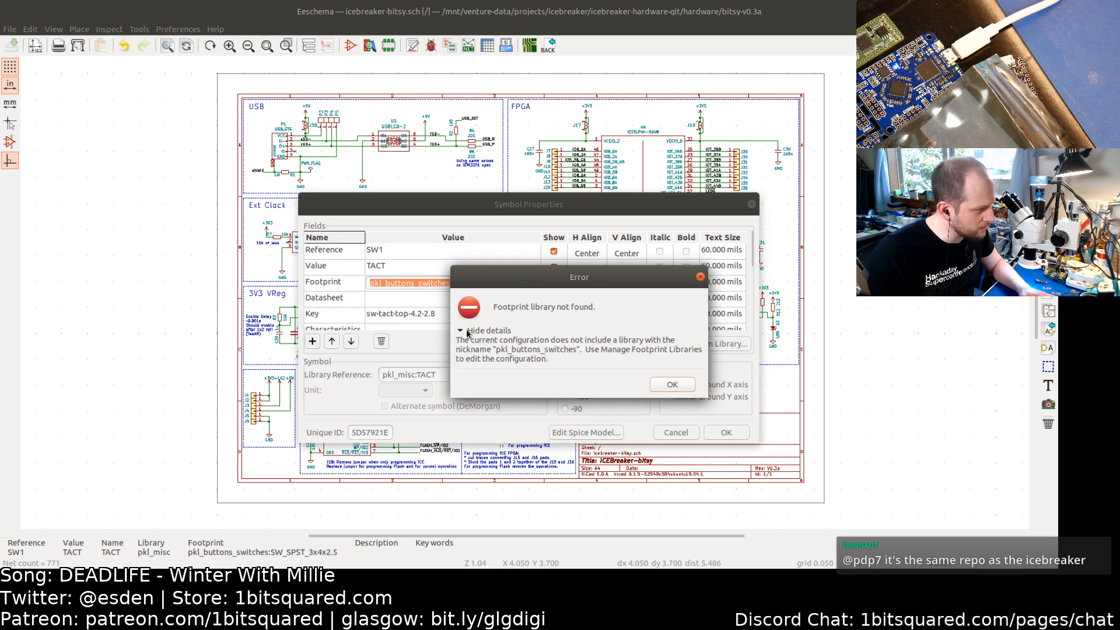
{"action": "left_click", "coordinate": [672, 385]}
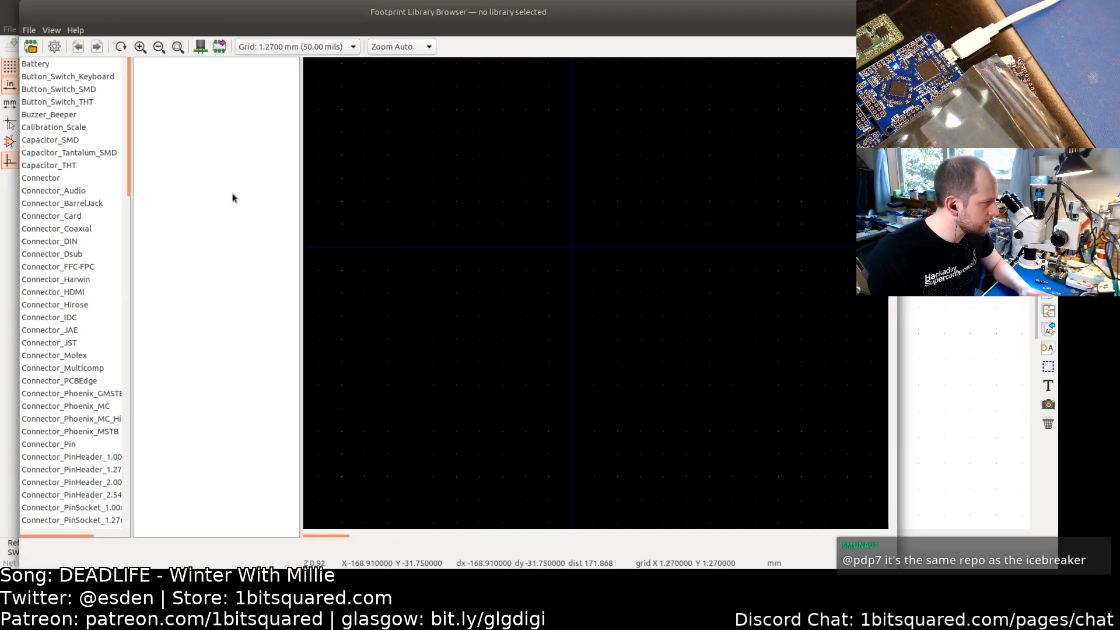
{"action": "scroll", "coordinate": [98, 257], "scroll_direction": "down", "scroll_amount": 20}
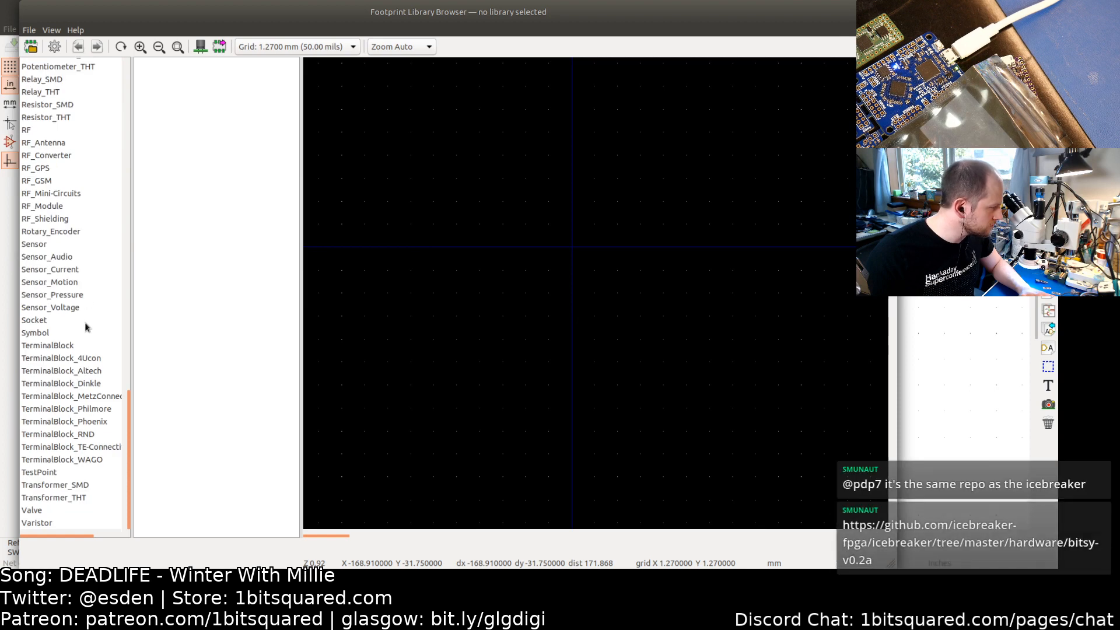
{"action": "scroll", "coordinate": [41, 250], "scroll_direction": "up", "scroll_amount": 10}
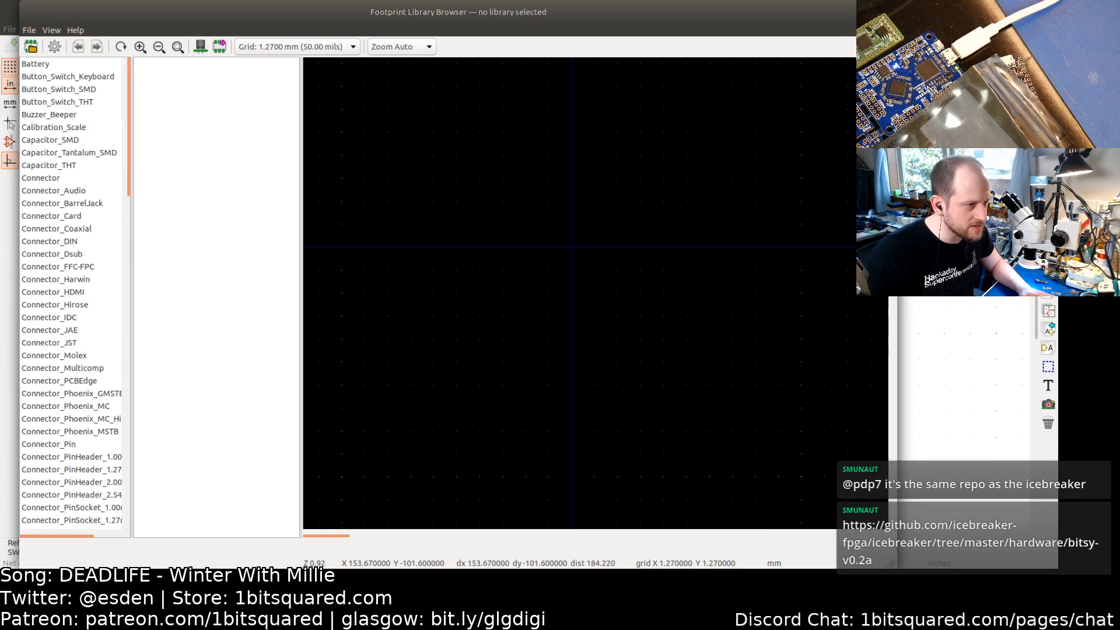
{"action": "key", "text": "Escape"}
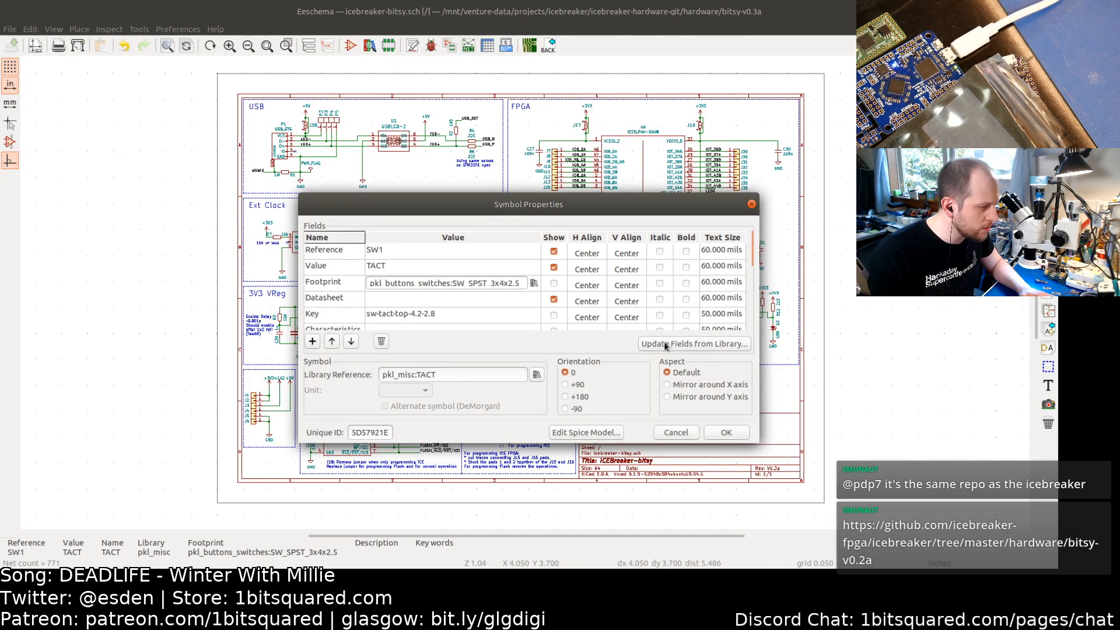
{"action": "left_click", "coordinate": [675, 432]}
Step: Inspect the global and project-specific symbol library tables, then close them without changes
{"action": "left_click", "coordinate": [185, 30]}
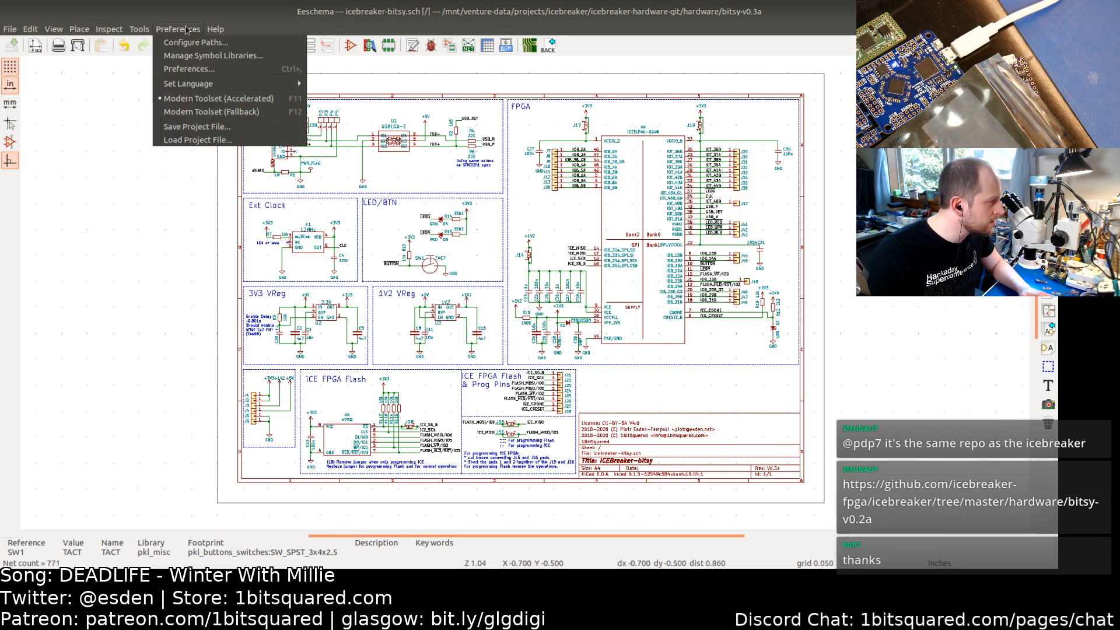
{"action": "left_click", "coordinate": [196, 57]}
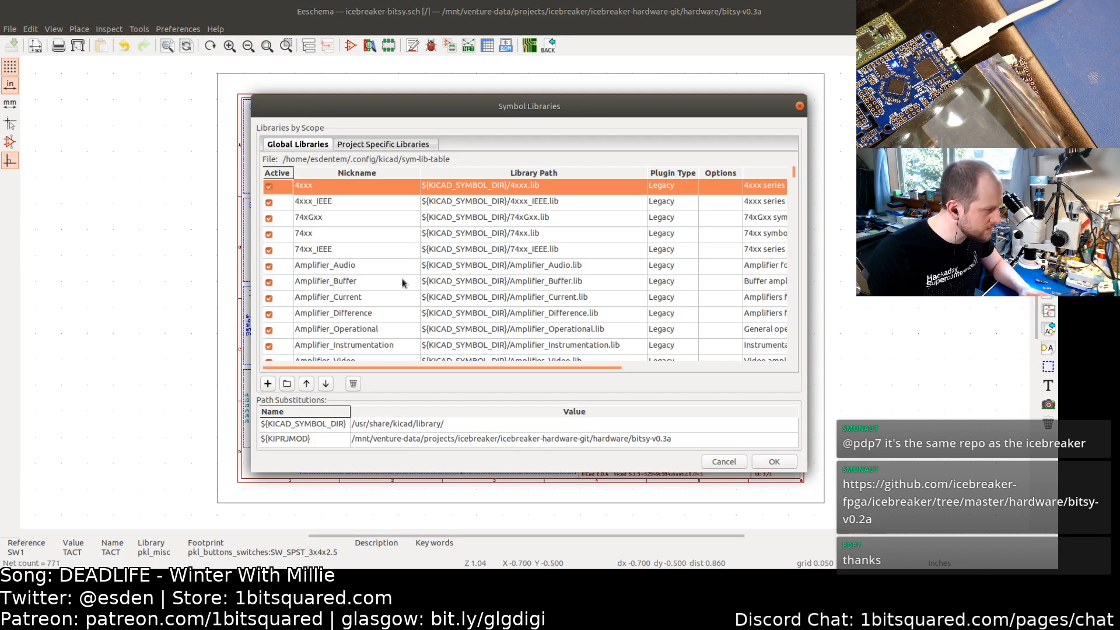
{"action": "scroll", "coordinate": [403, 283], "scroll_direction": "down", "scroll_amount": 20}
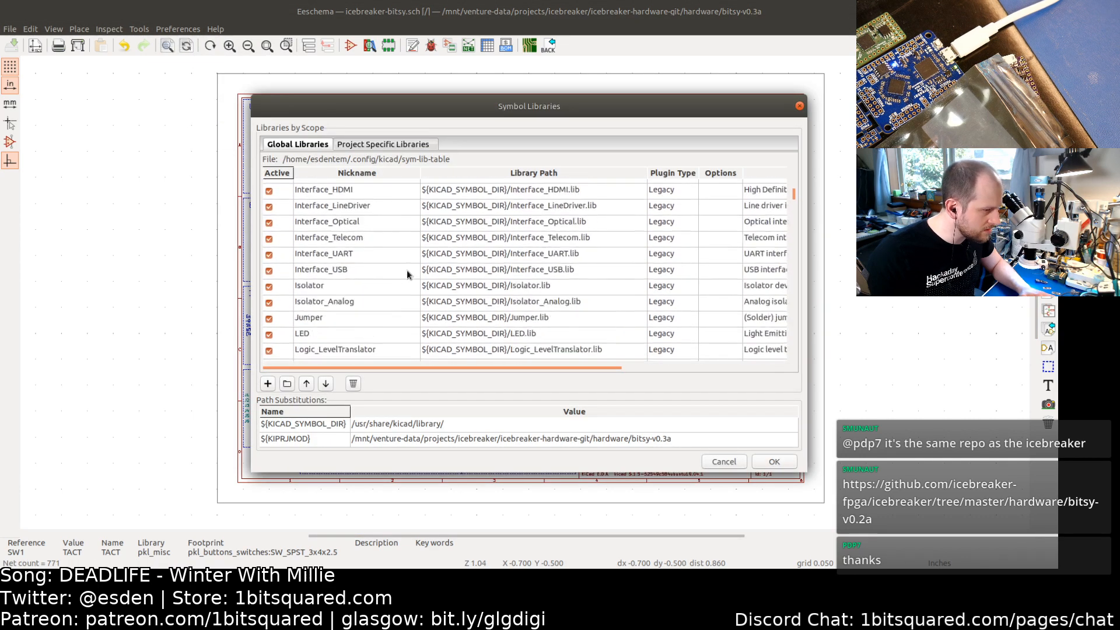
{"action": "scroll", "coordinate": [407, 275], "scroll_direction": "down", "scroll_amount": 15}
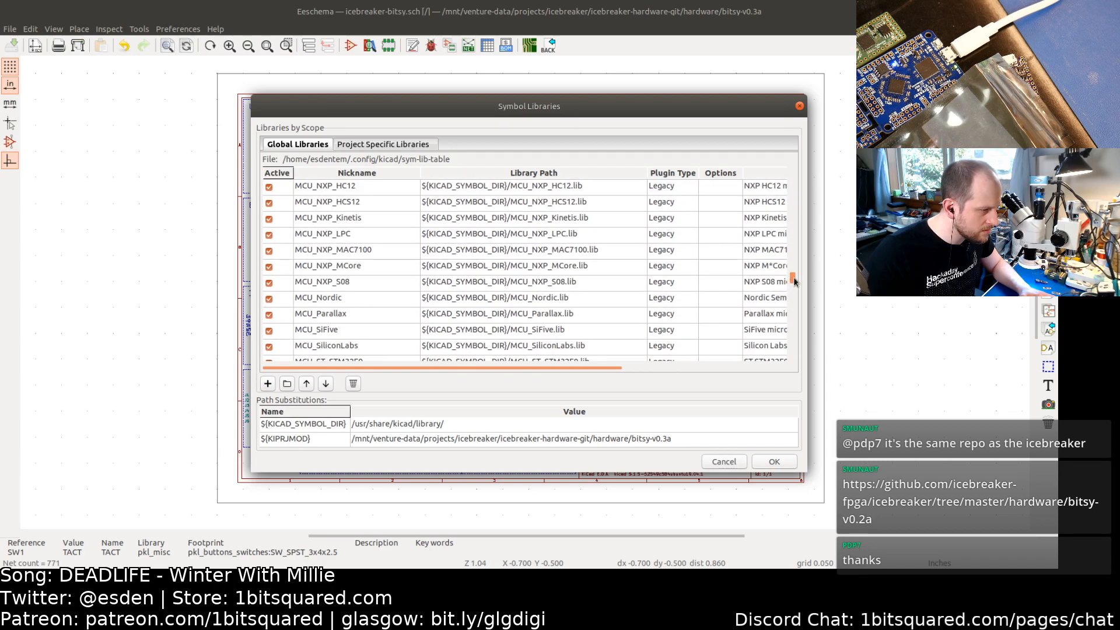
{"action": "left_click_drag", "start_coordinate": [793, 279], "coordinate": [794, 356]}
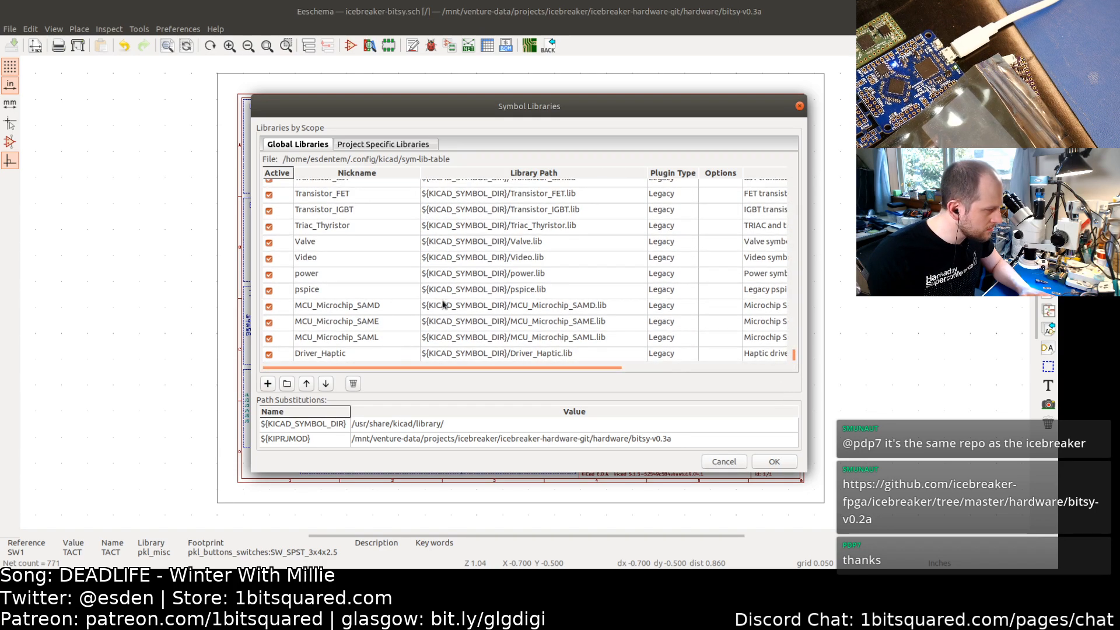
{"action": "scroll", "coordinate": [443, 304], "scroll_direction": "up", "scroll_amount": 1}
{"action": "scroll", "coordinate": [442, 304], "scroll_direction": "up", "scroll_amount": 1}
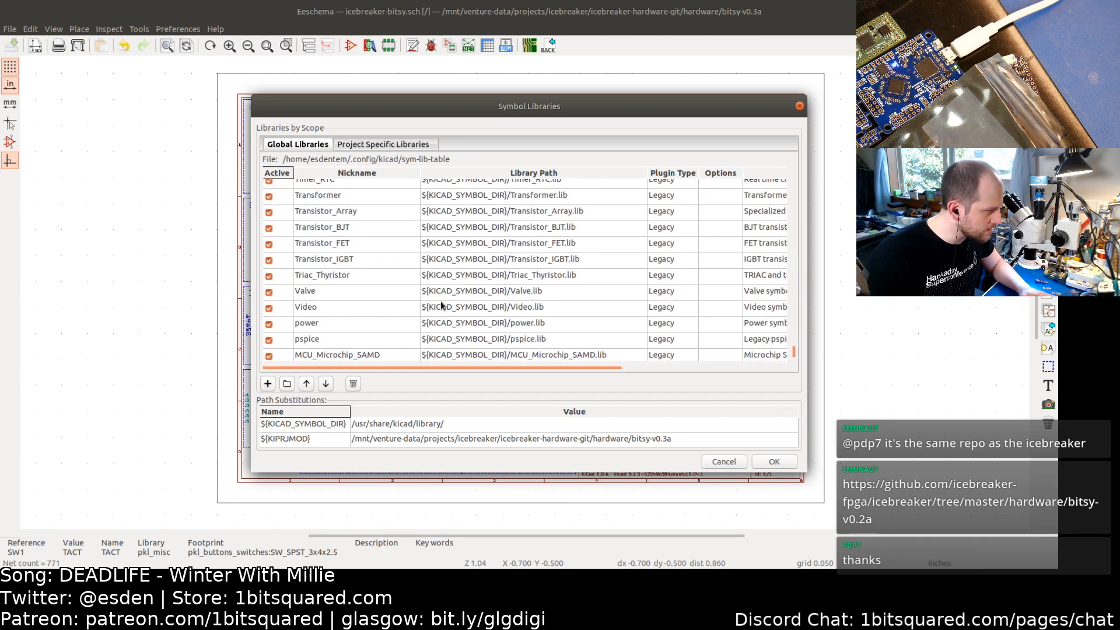
{"action": "scroll", "coordinate": [442, 304], "scroll_direction": "down", "scroll_amount": 2}
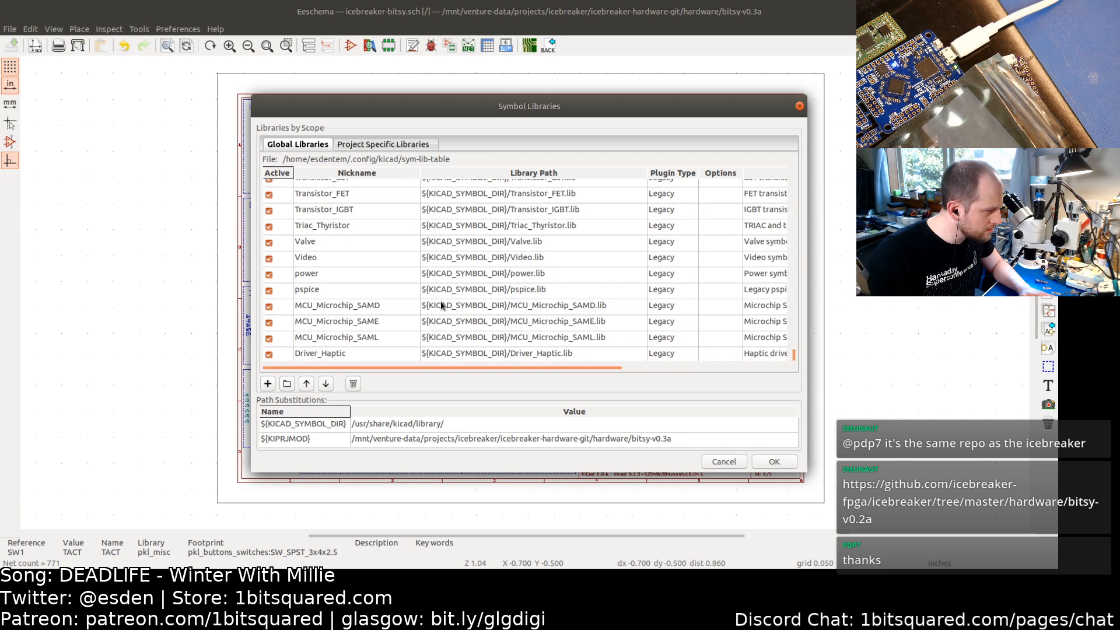
{"action": "scroll", "coordinate": [442, 304], "scroll_direction": "up", "scroll_amount": 15}
{"action": "scroll", "coordinate": [441, 304], "scroll_direction": "up", "scroll_amount": 1}
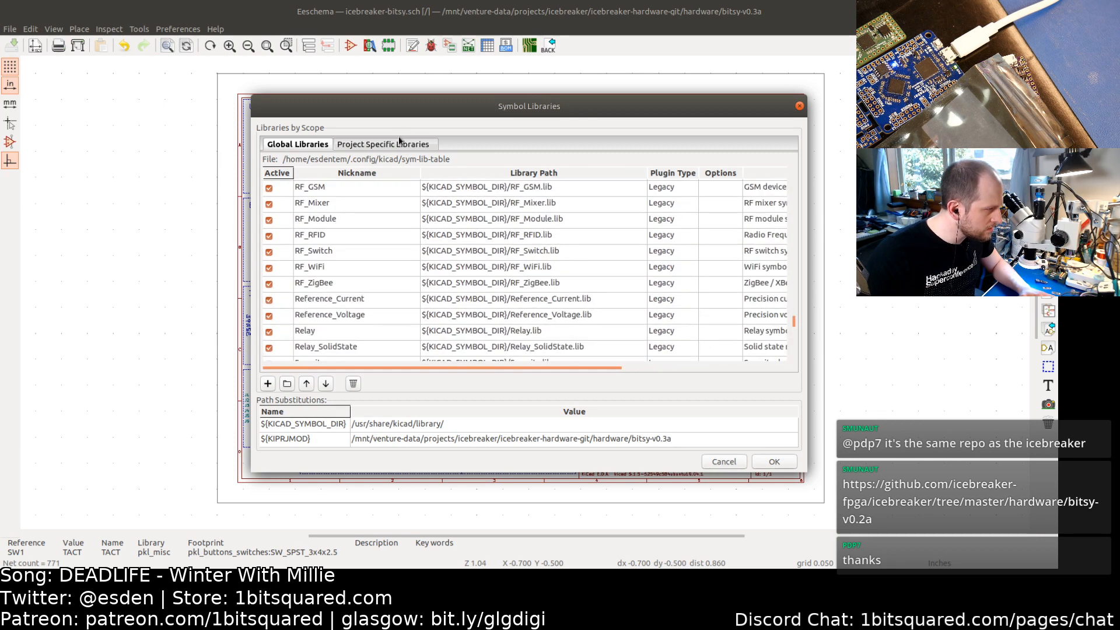
{"action": "left_click", "coordinate": [388, 145]}
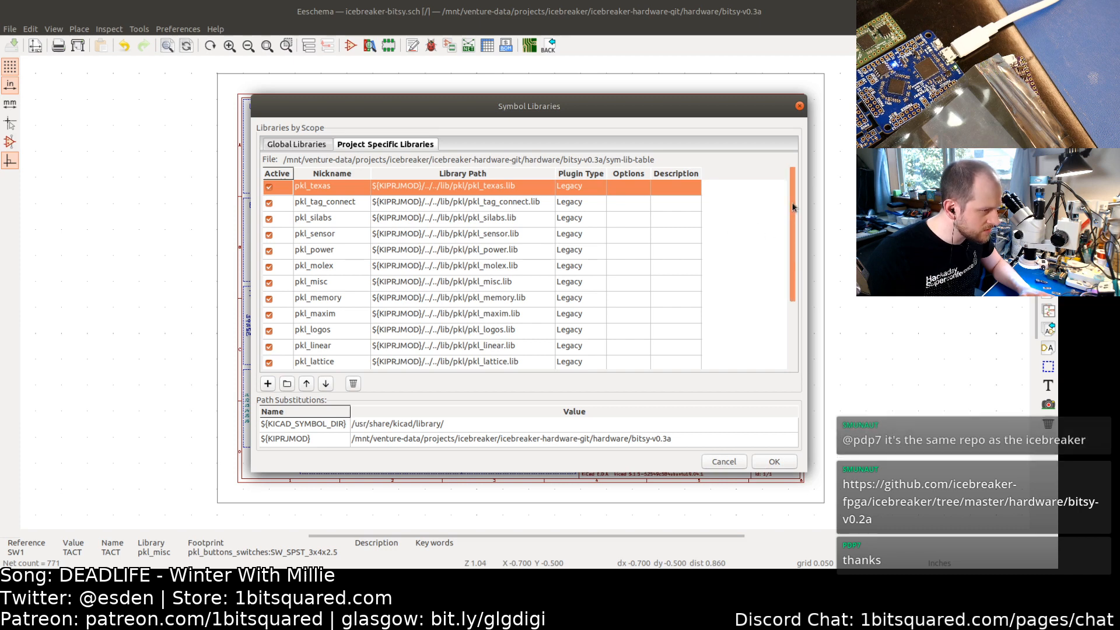
{"action": "left_click_drag", "start_coordinate": [788, 225], "coordinate": [780, 196]}
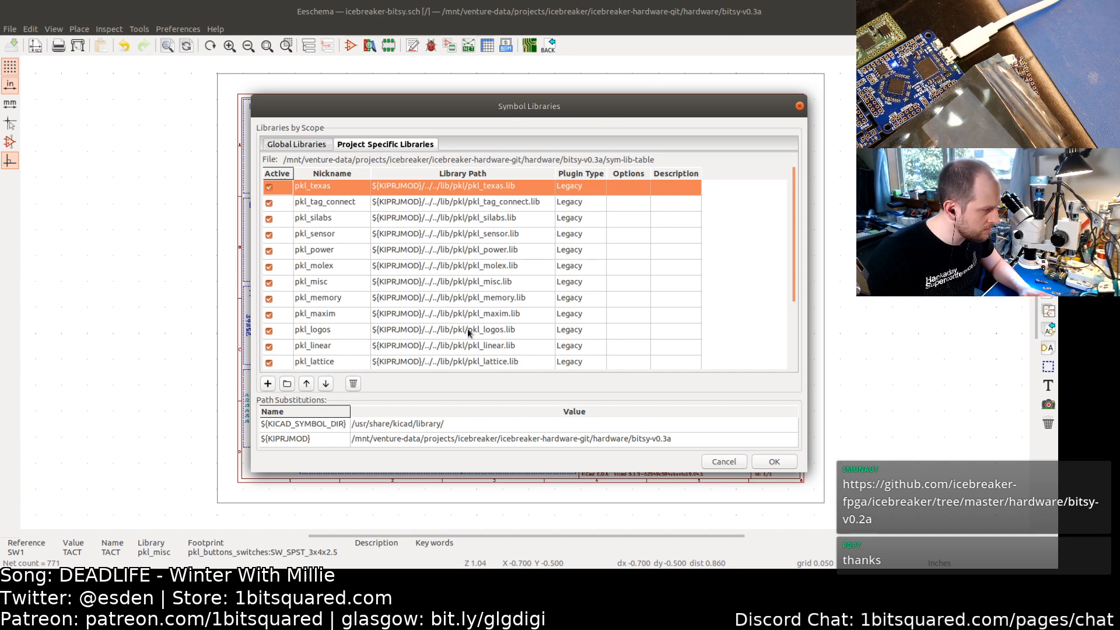
{"action": "left_click", "coordinate": [724, 462]}
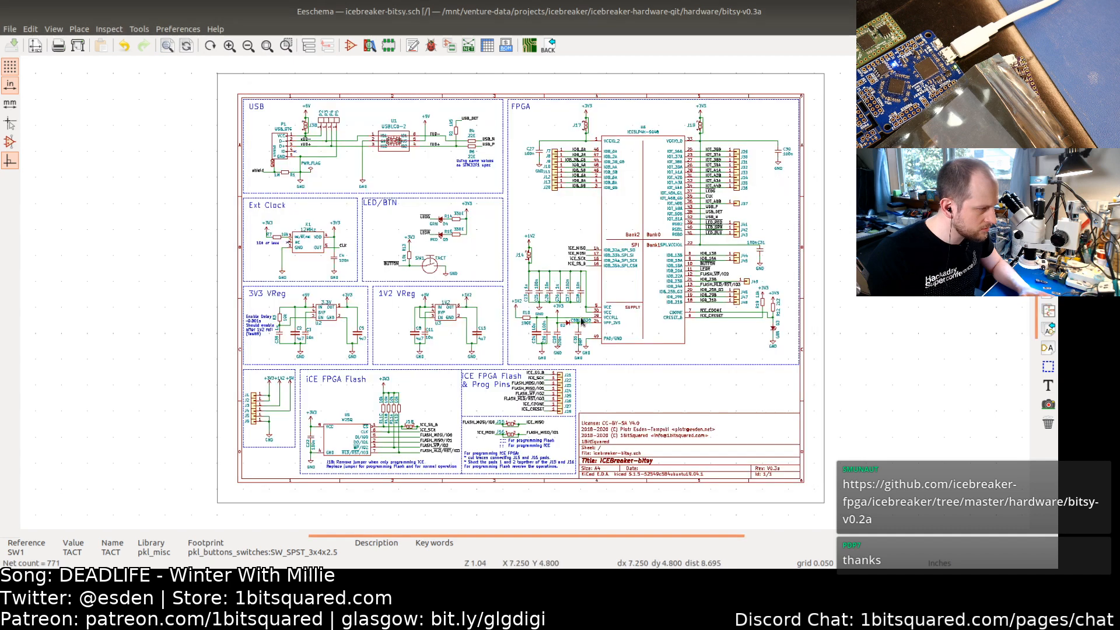
Step: List the contents of the ../lib/pkl/ library folder in the terminal
{"action": "key", "text": "alt+Tab"}
{"action": "key", "text": "alt+Tab"}
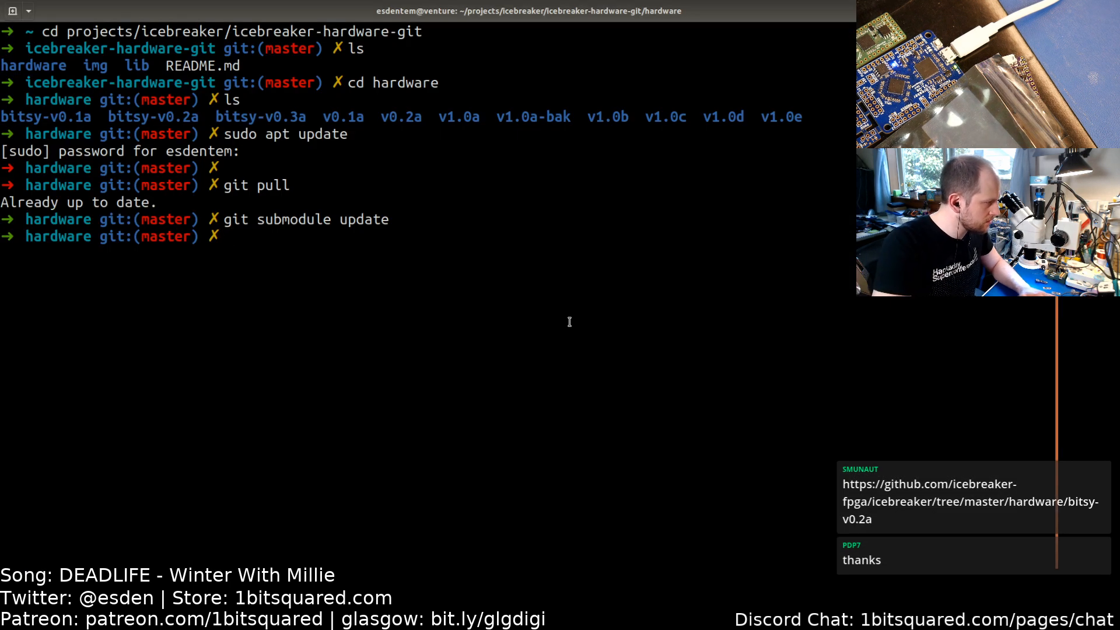
{"action": "type", "text": "l"}
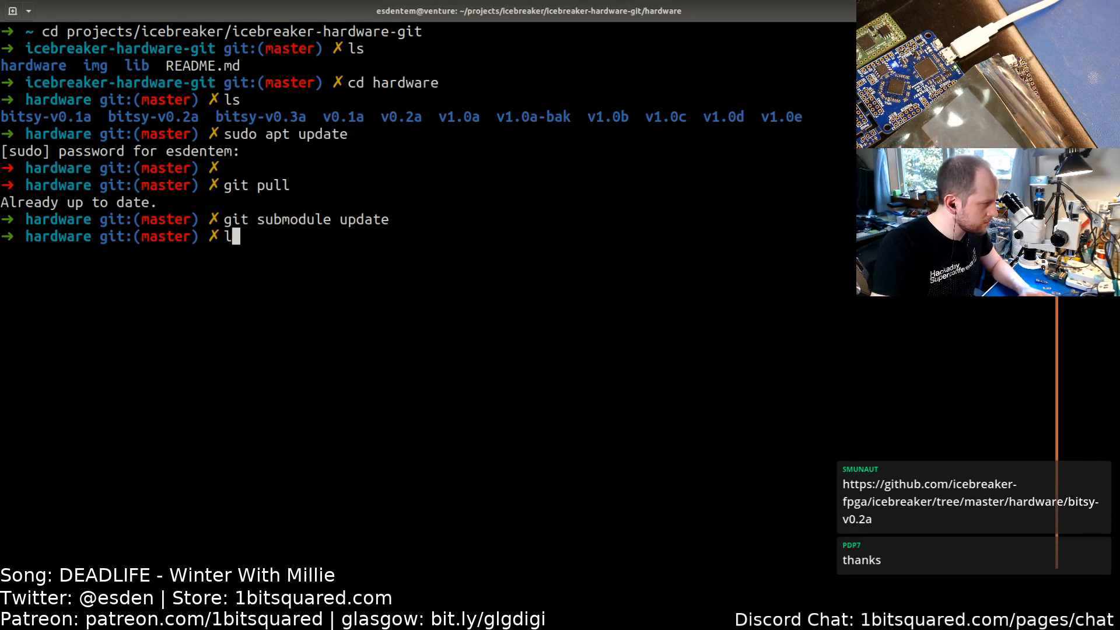
{"action": "type", "text": "s ../lib/pkl/"}
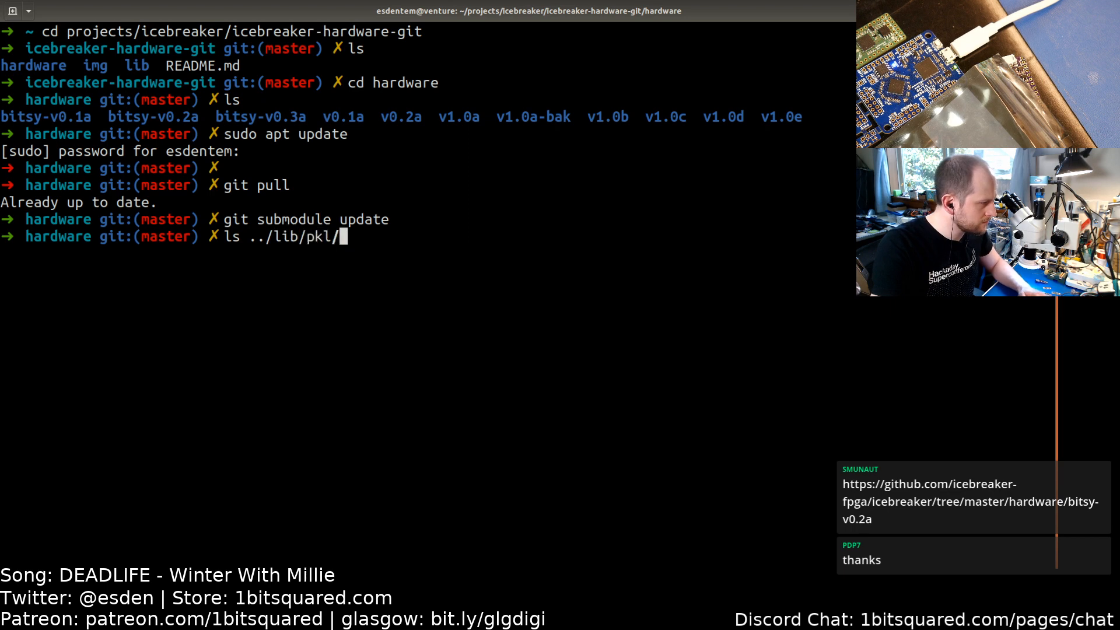
{"action": "key", "text": "Return"}
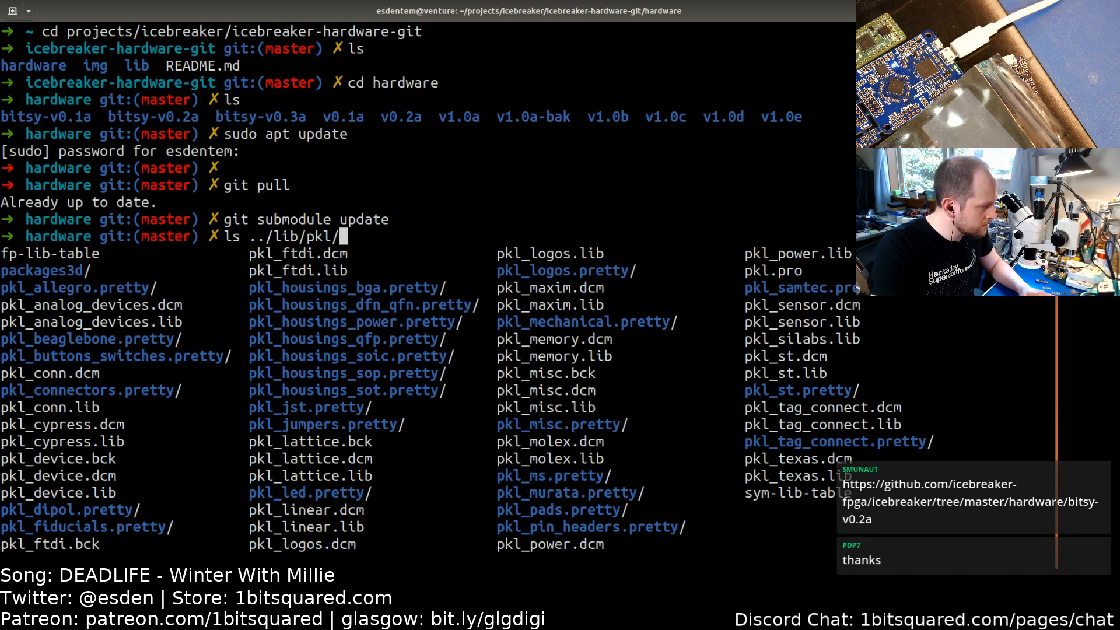
Step: Open the board in Pcbnew and inspect its project-specific footprint library table, then cancel the dialog
{"action": "key", "text": "ctrl+c"}
{"action": "key", "text": "alt+Tab"}
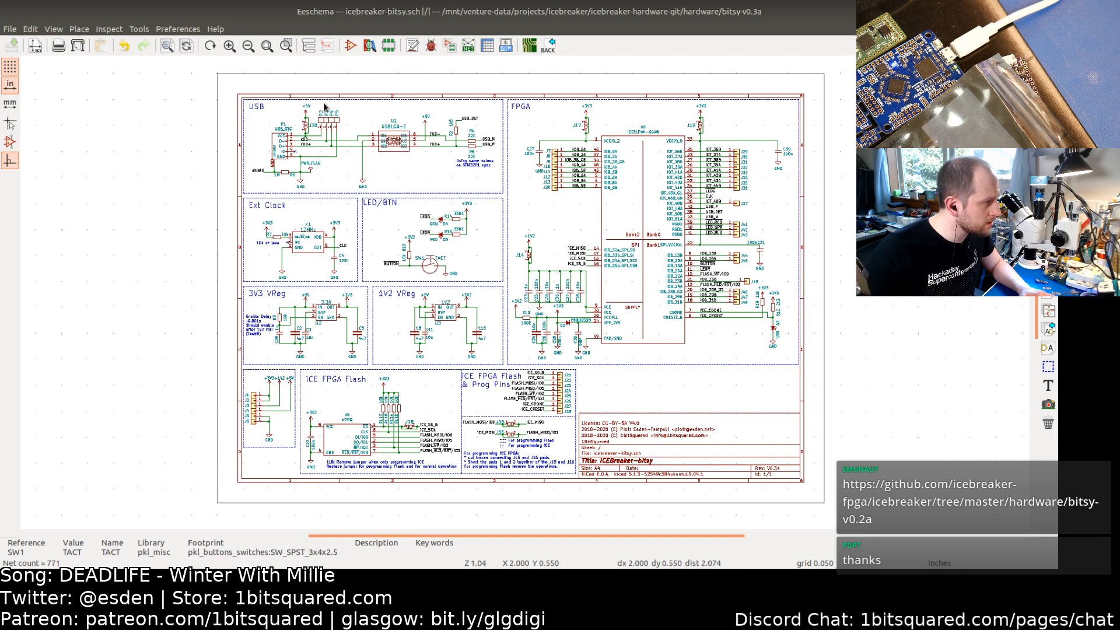
{"action": "left_click", "coordinate": [178, 29]}
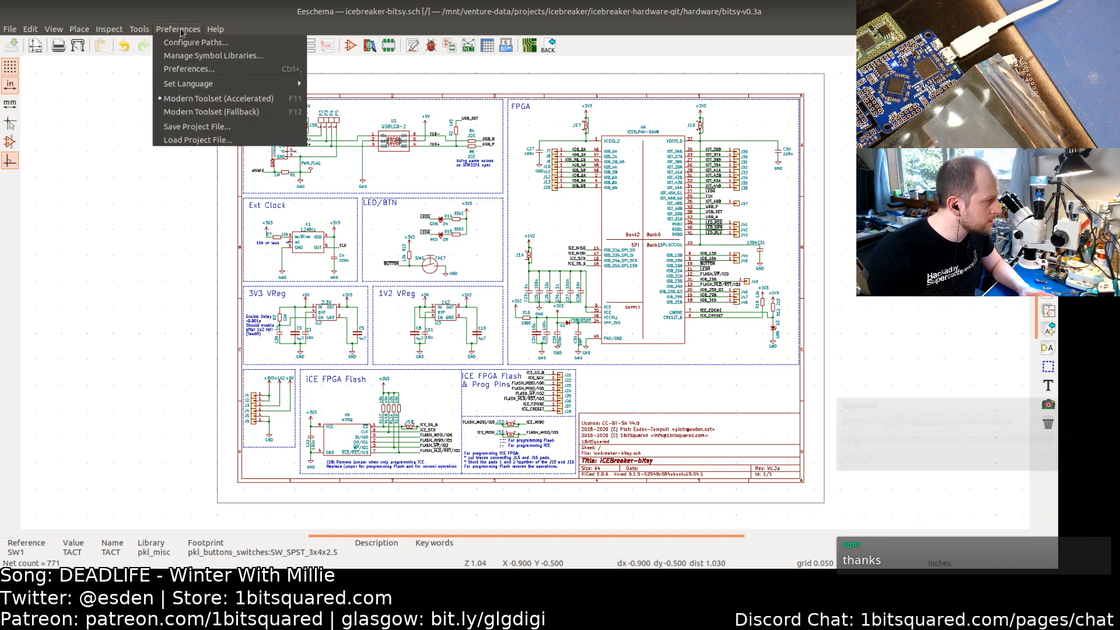
{"action": "left_click", "coordinate": [370, 45]}
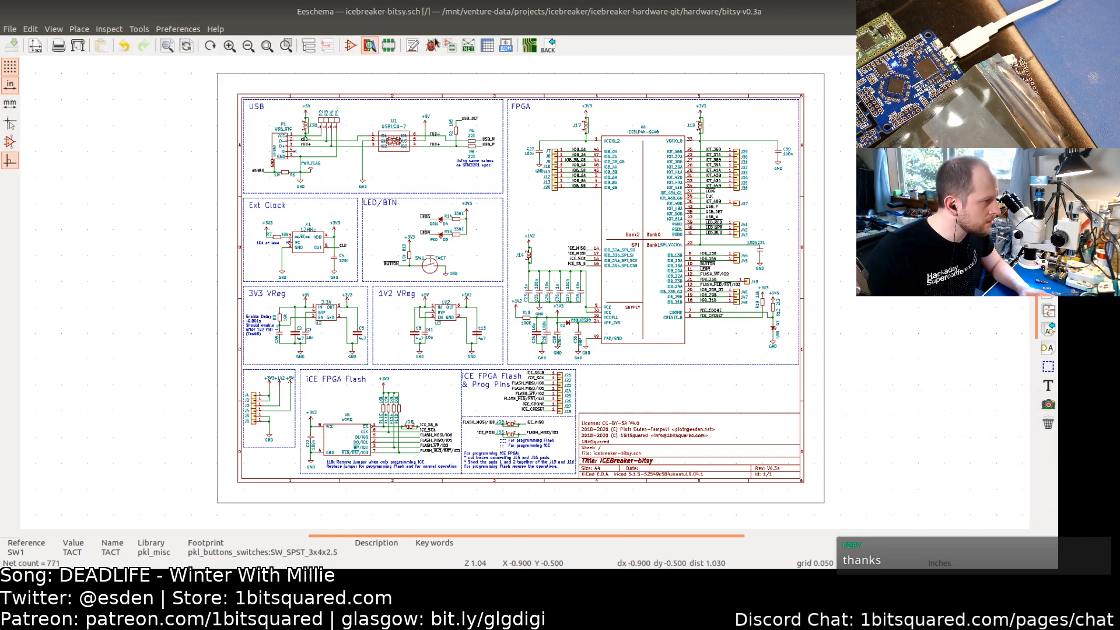
{"action": "left_click", "coordinate": [530, 46]}
{"action": "left_click", "coordinate": [194, 29]}
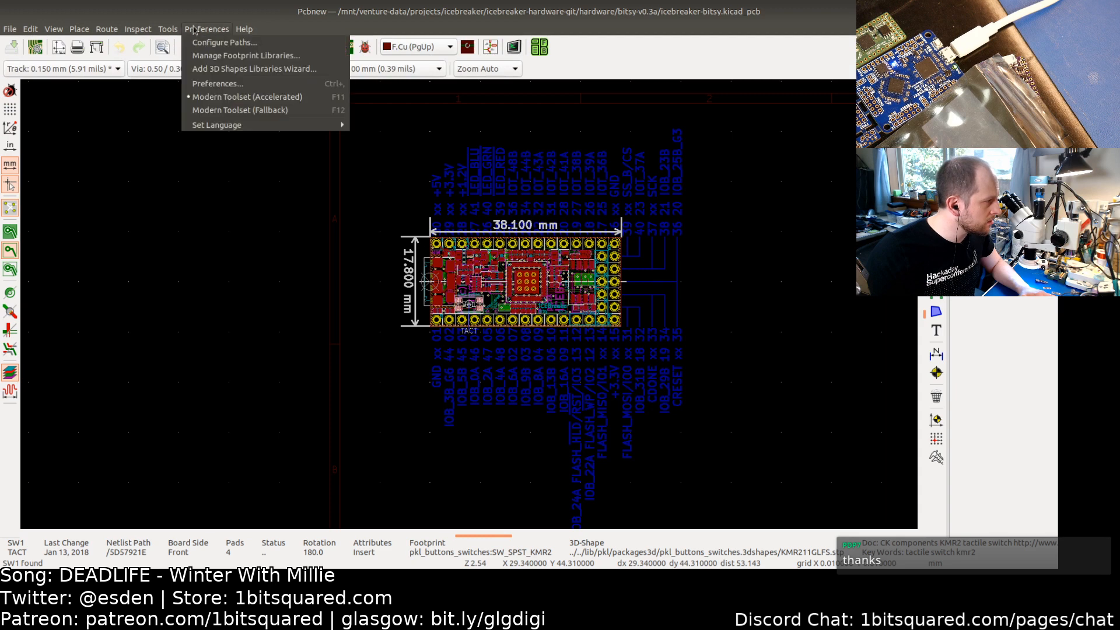
{"action": "left_click", "coordinate": [213, 56]}
{"action": "left_click", "coordinate": [386, 143]}
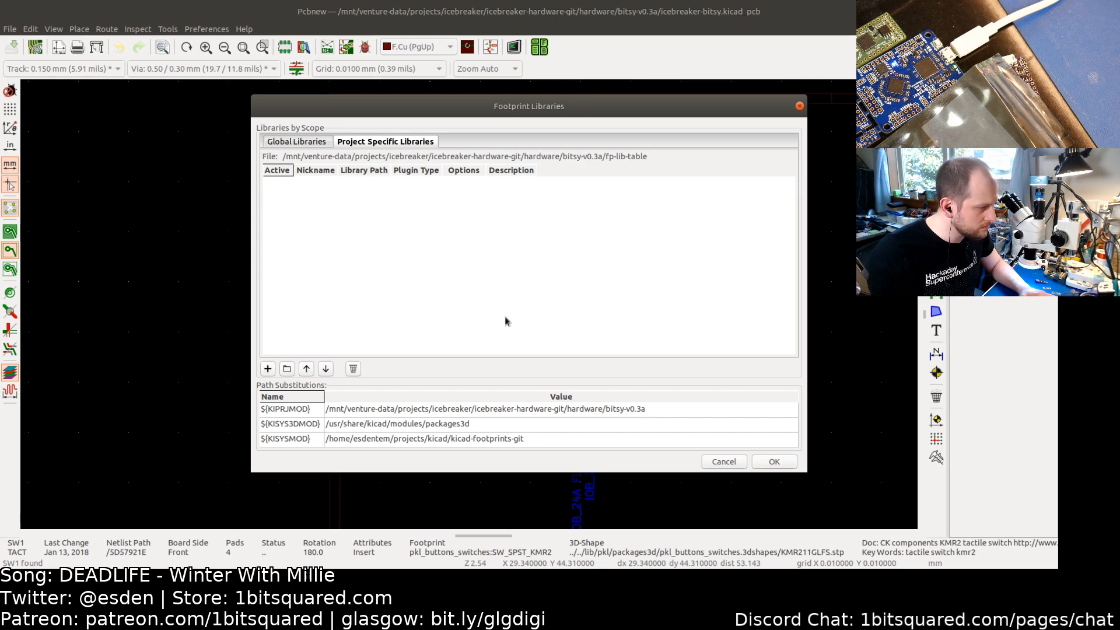
{"action": "left_click", "coordinate": [723, 463]}
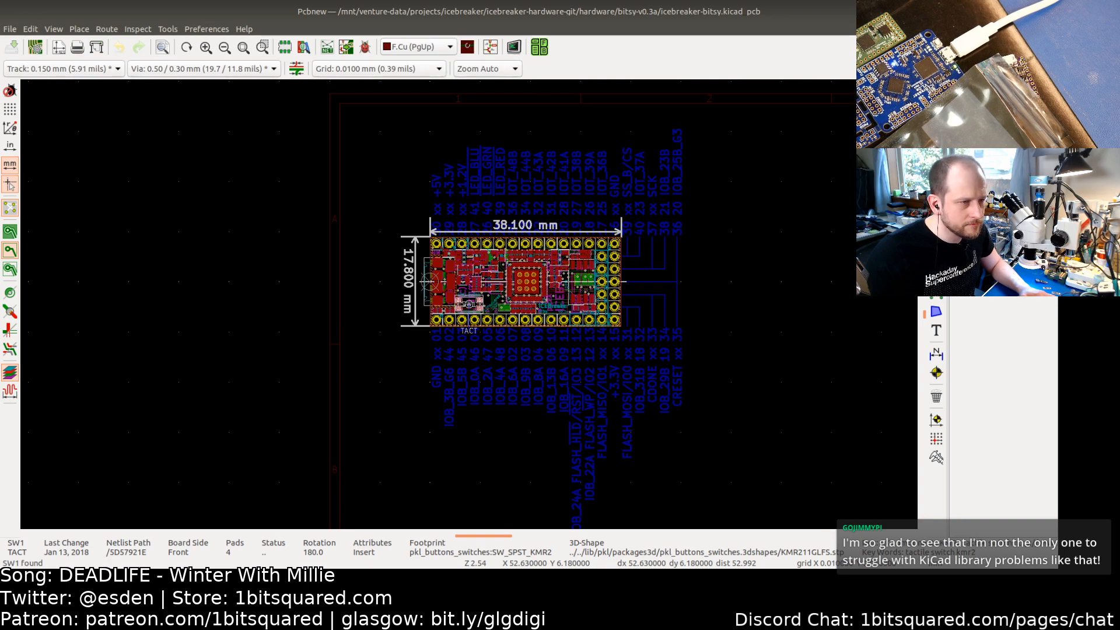
Step: Change into the bitsy-v0.3a directory in the terminal and list its files
{"action": "key", "text": "alt+Tab"}
{"action": "key", "text": "alt+Tab"}
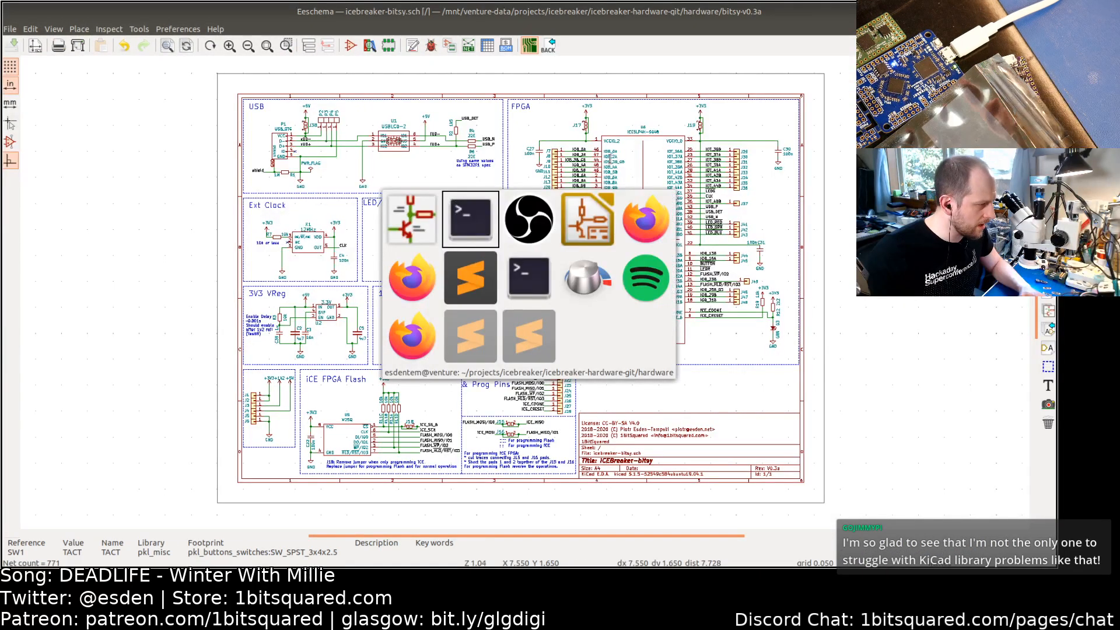
{"action": "type", "text": "cd"}
{"action": "key", "text": "Tab"}
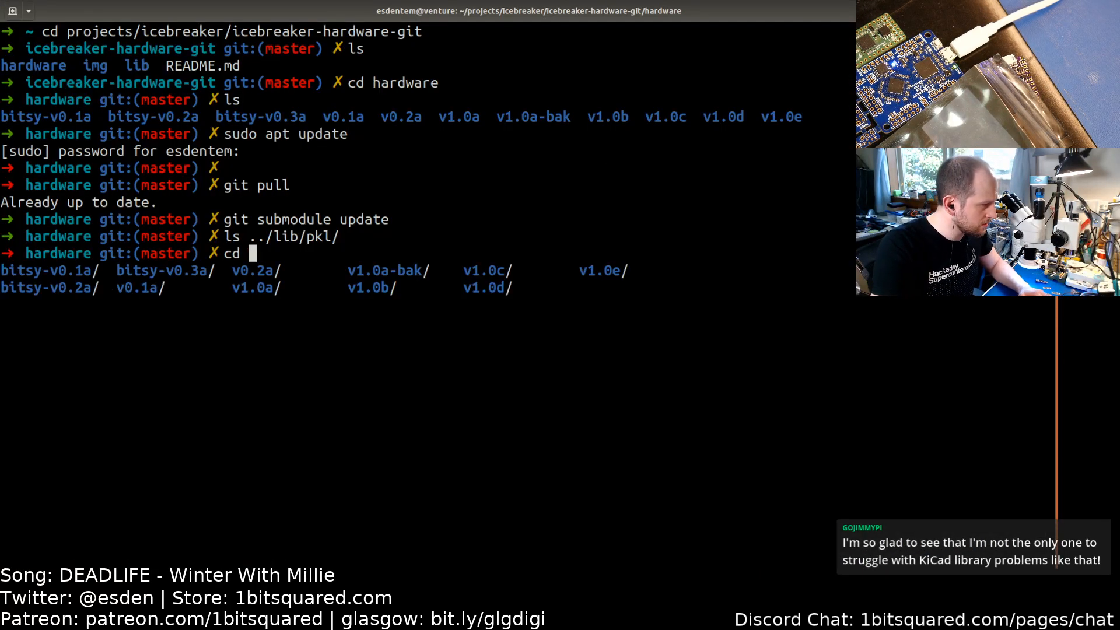
{"action": "type", "text": "v"}
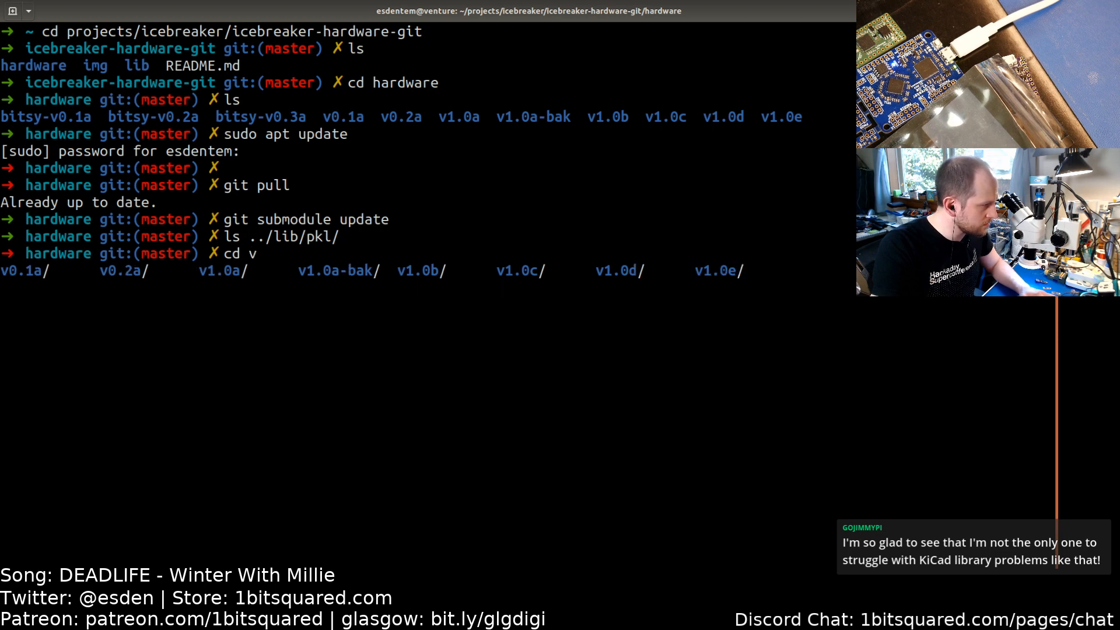
{"action": "type", "text": "0.3"}
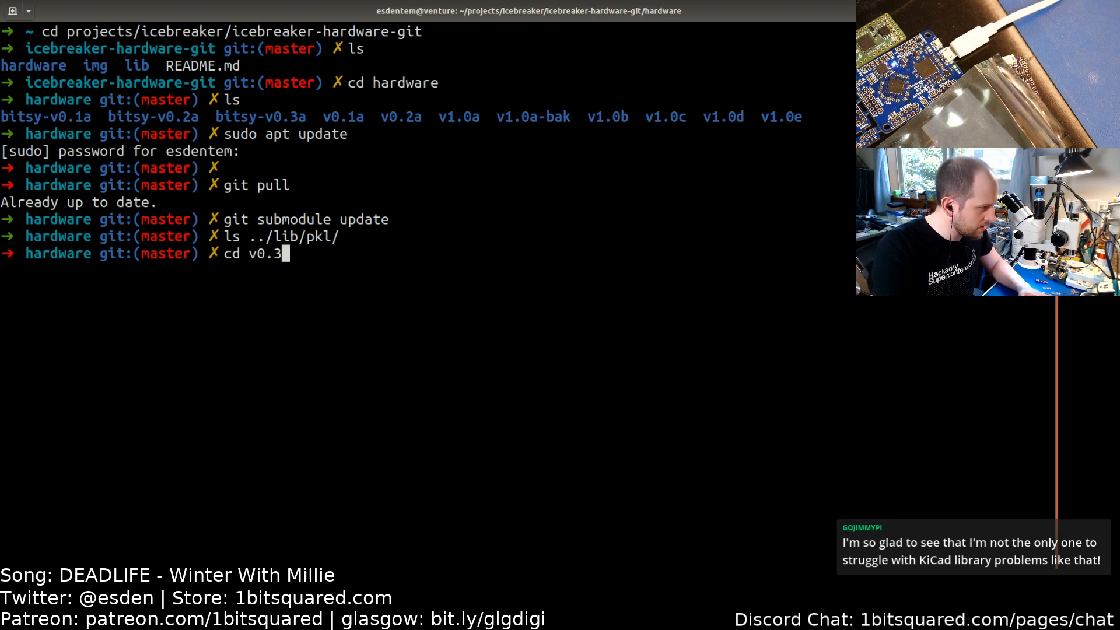
{"action": "key", "text": "Tab"}
{"action": "key", "text": "Return"}
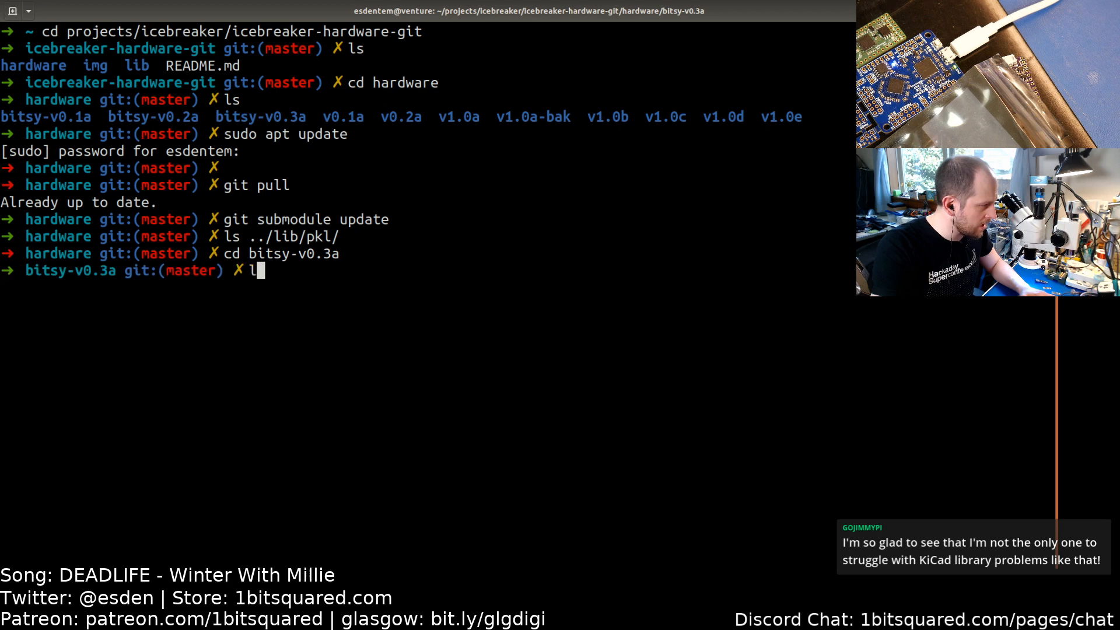
{"action": "type", "text": "ls"}
{"action": "key", "text": "Return"}
{"action": "type", "text": "vi f"}
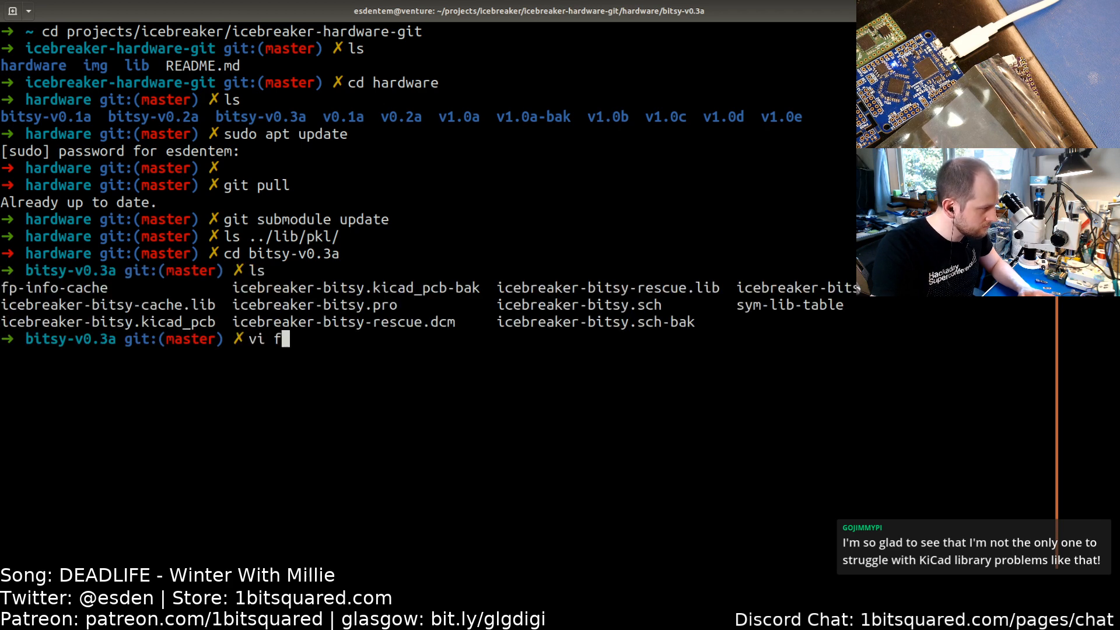
{"action": "key", "text": "Tab"}
{"action": "key", "text": "BackSpace"}
{"action": "key", "text": "BackSpace"}
{"action": "key", "text": "BackSpace"}
{"action": "key", "text": "BackSpace"}
{"action": "key", "text": "BackSpace"}
{"action": "key", "text": "BackSpace"}
{"action": "key", "text": "BackSpace"}
{"action": "key", "text": "BackSpace"}
{"action": "key", "text": "BackSpace"}
{"action": "key", "text": "BackSpace"}
{"action": "key", "text": "BackSpace"}
{"action": "key", "text": "BackSpace"}
{"action": "key", "text": "BackSpace"}
{"action": "key", "text": "BackSpace"}
{"action": "key", "text": "BackSpace"}
{"action": "key", "text": "BackSpace"}
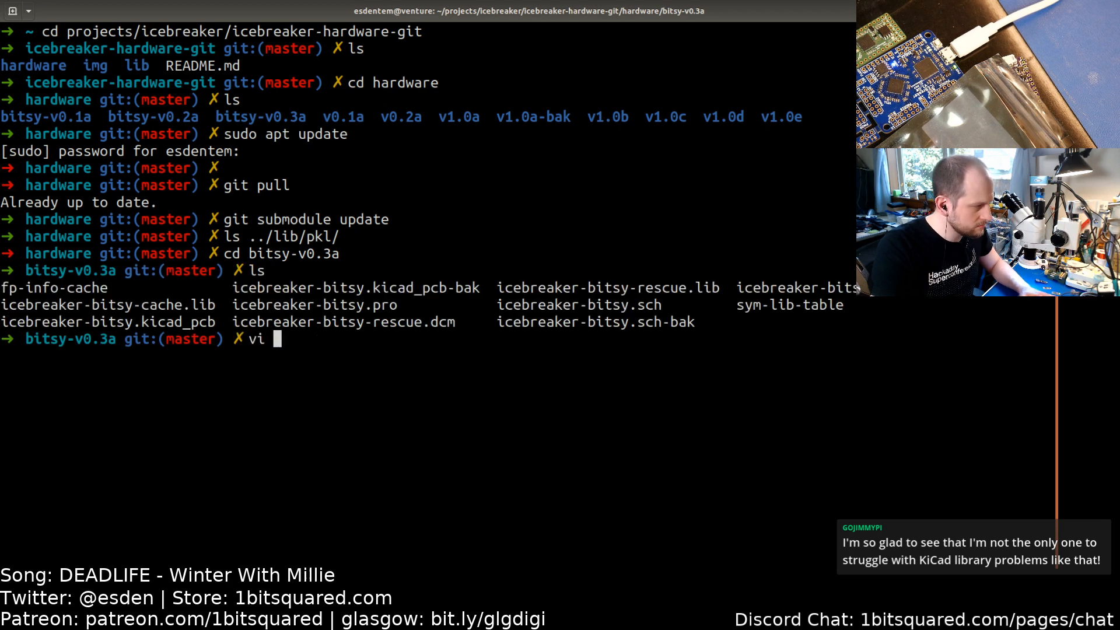
Step: Copy the fp-lib-table file from the ../v1.0e/ folder into the current bitsy-v0.3a directory
{"action": "type", "text": "cp ../"}
{"action": "key", "text": "Tab"}
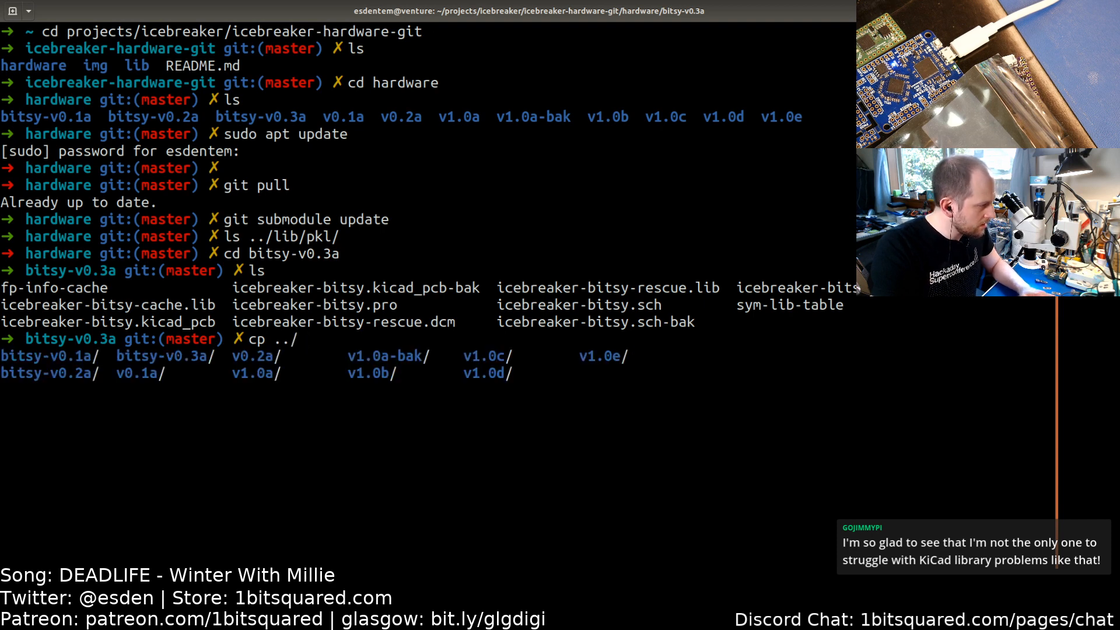
{"action": "type", "text": "b"}
{"action": "key", "text": "Tab"}
{"action": "type", "text": "2"}
{"action": "key", "text": "Tab"}
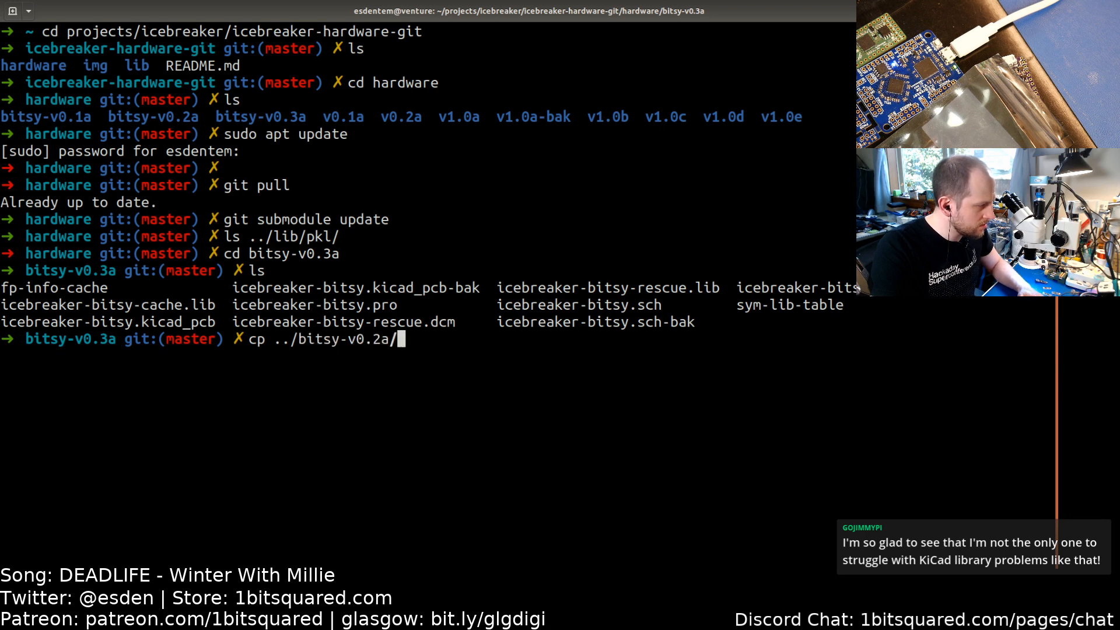
{"action": "key", "text": "Tab"}
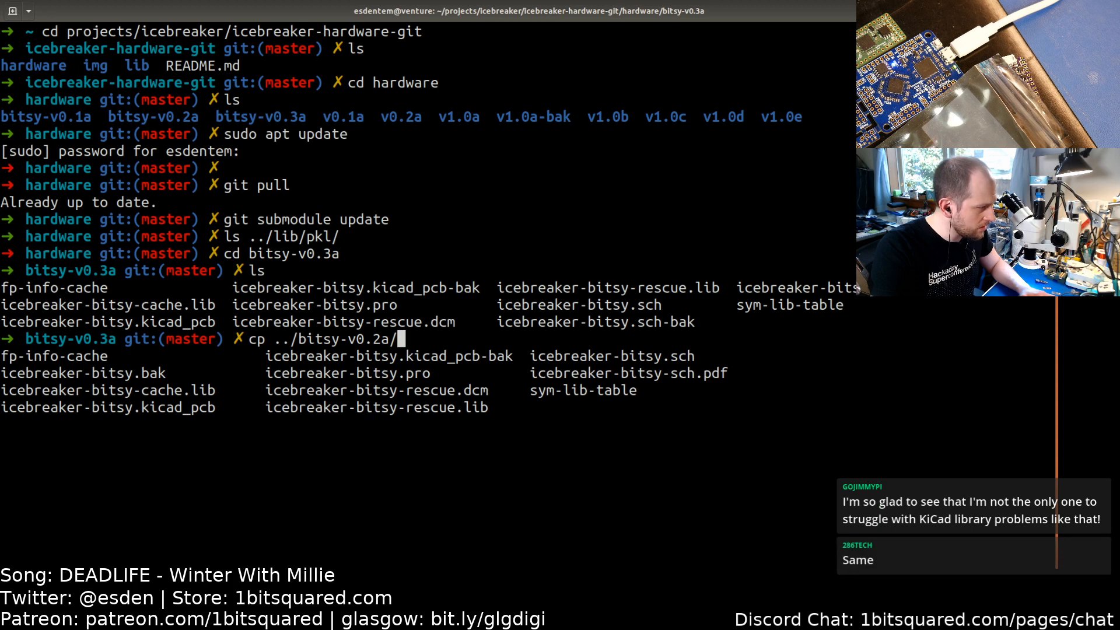
{"action": "key", "text": "BackSpace"}
{"action": "key", "text": "BackSpace"}
{"action": "key", "text": "BackSpace"}
{"action": "key", "text": "BackSpace"}
{"action": "key", "text": "BackSpace"}
{"action": "key", "text": "BackSpace"}
{"action": "key", "text": "BackSpace"}
{"action": "key", "text": "BackSpace"}
{"action": "key", "text": "BackSpace"}
{"action": "key", "text": "BackSpace"}
{"action": "key", "text": "BackSpace"}
{"action": "key", "text": "BackSpace"}
{"action": "key", "text": "Tab"}
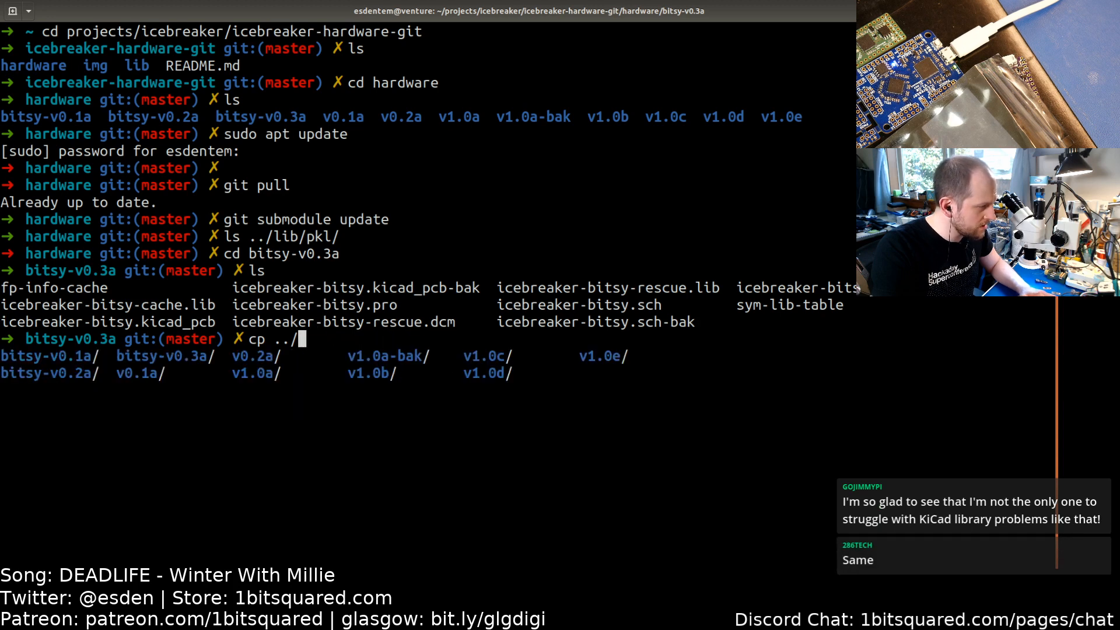
{"action": "type", "text": "1"}
{"action": "key", "text": "Tab"}
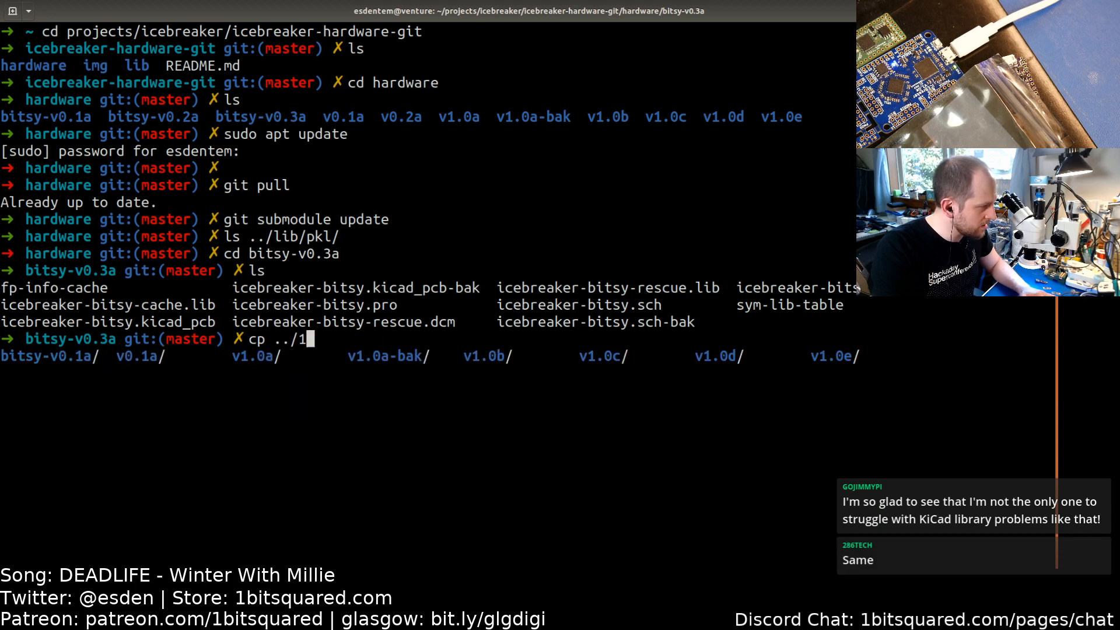
{"action": "key", "text": "BackSpace"}
{"action": "type", "text": "v1.0"}
{"action": "key", "text": "Tab"}
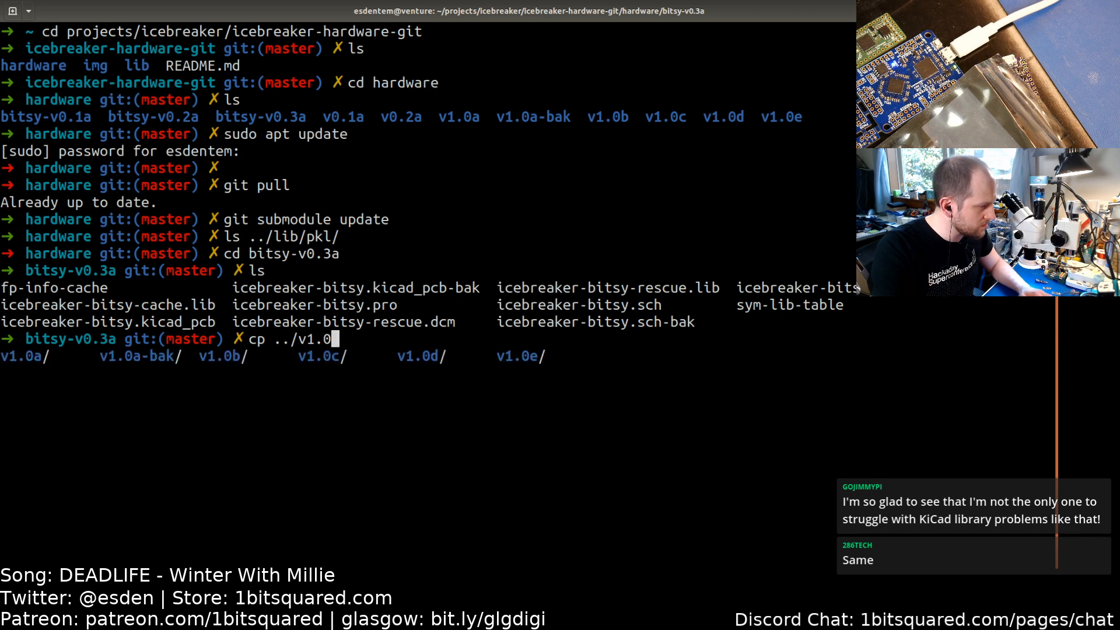
{"action": "type", "text": "e"}
{"action": "key", "text": "Tab"}
{"action": "key", "text": "Tab"}
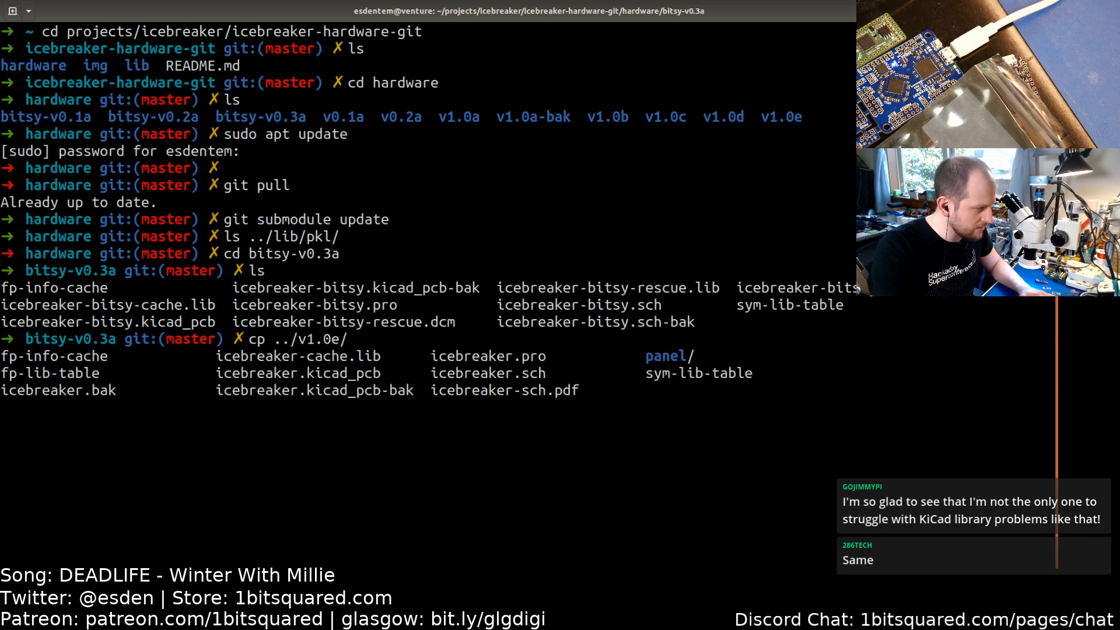
{"action": "type", "text": "fp-"}
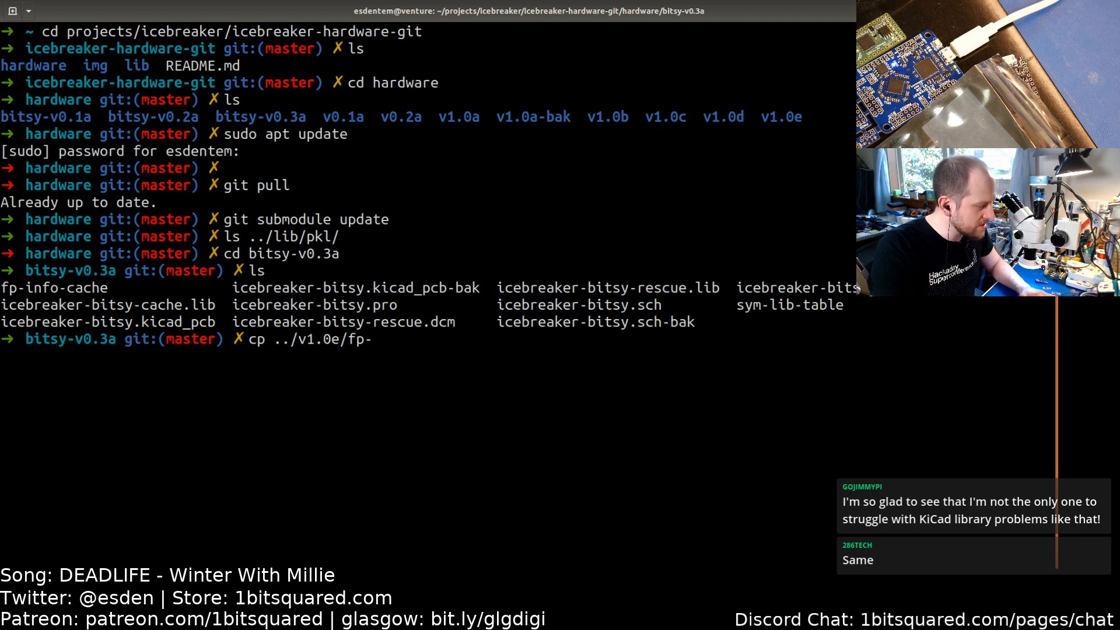
{"action": "type", "text": "l"}
{"action": "key", "text": "Tab"}
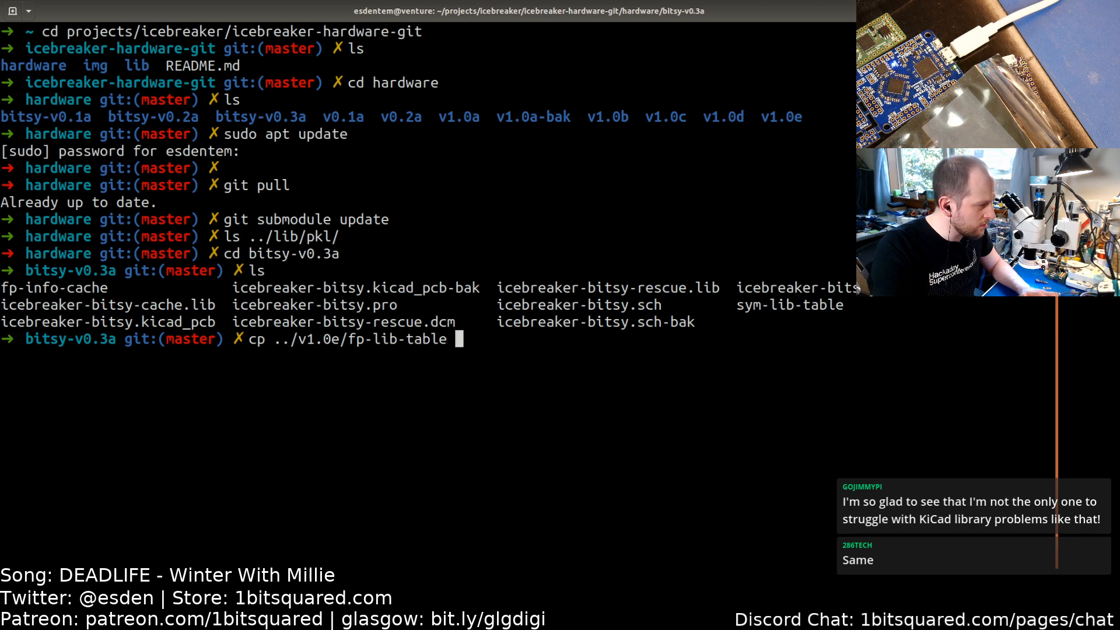
{"action": "type", "text": "."}
{"action": "key", "text": "Return"}
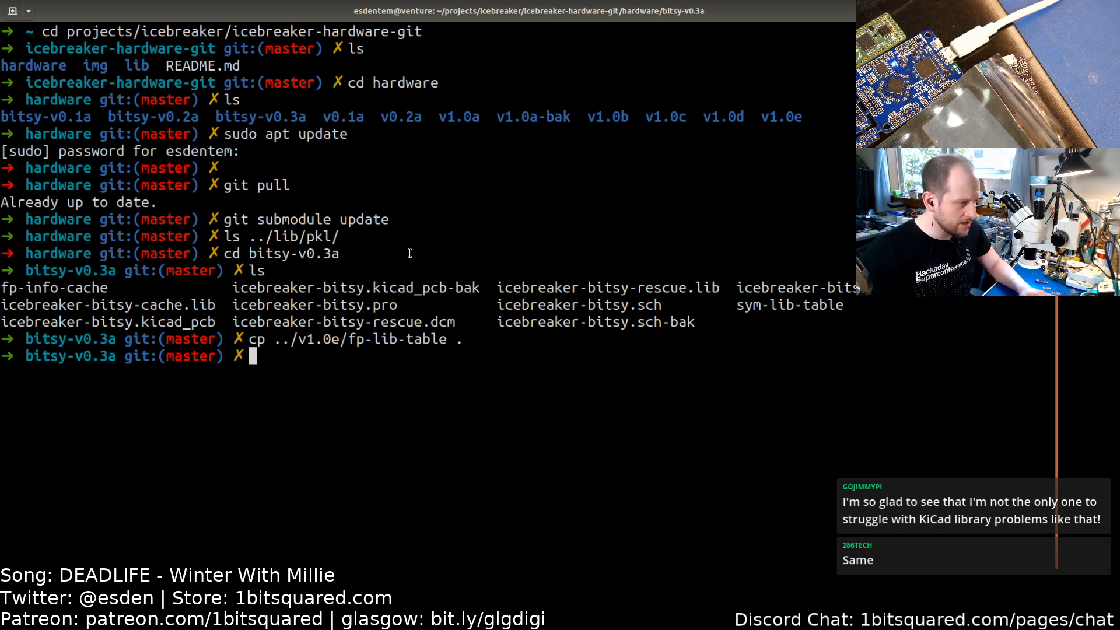
Step: Reopen the board from the project manager, recheck the project-specific footprint libraries, cancel, and close Pcbnew
{"action": "key", "text": "alt+Tab"}
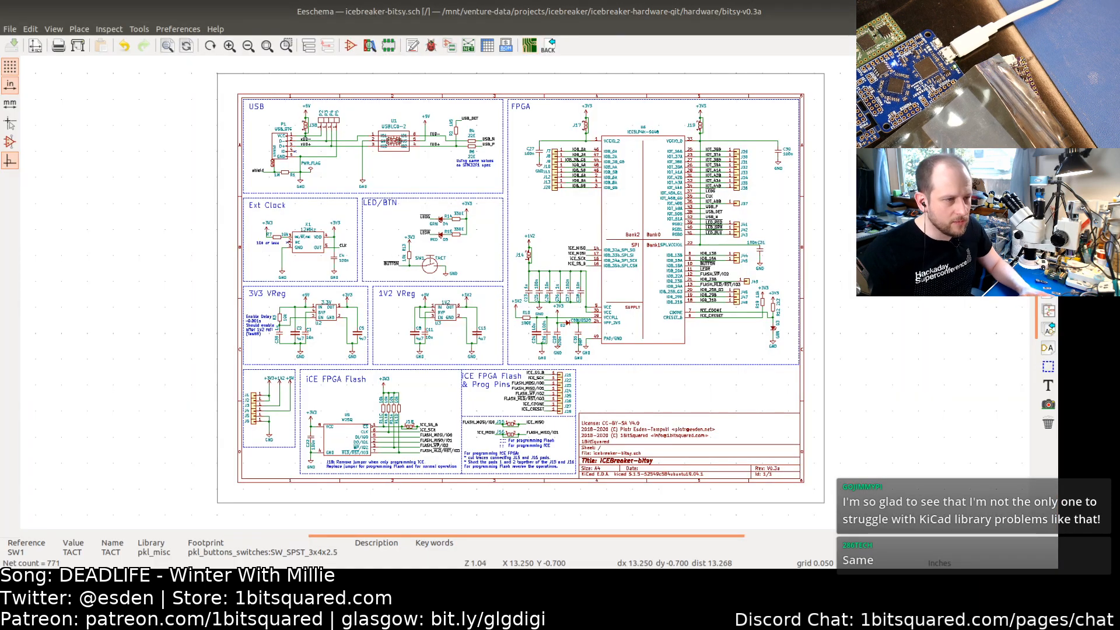
{"action": "key", "text": "alt+Tab"}
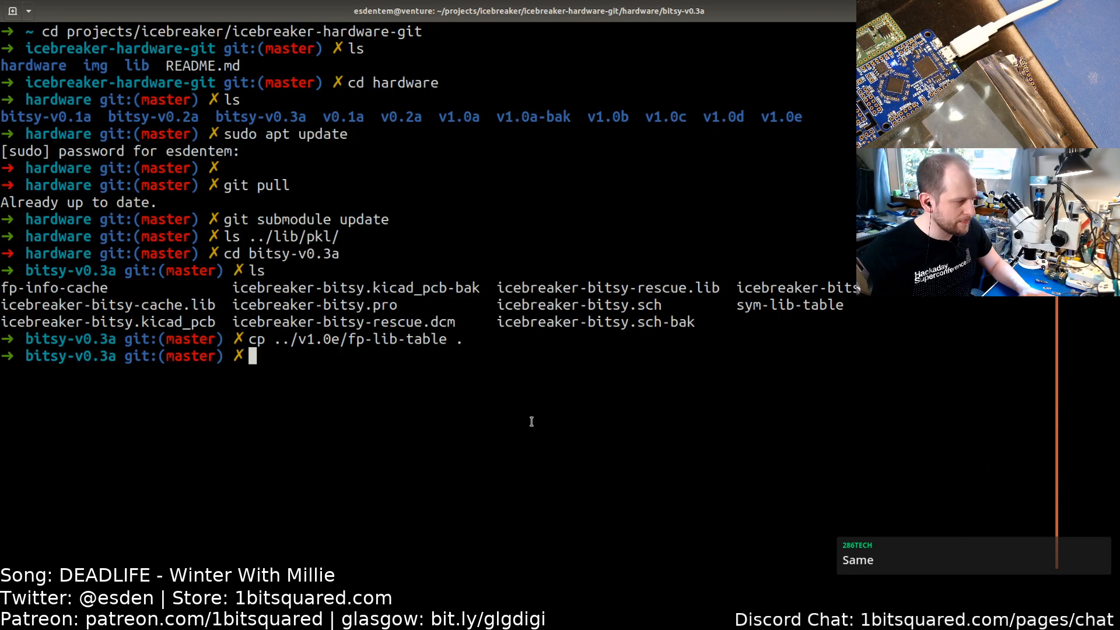
{"action": "key", "text": "alt+Tab"}
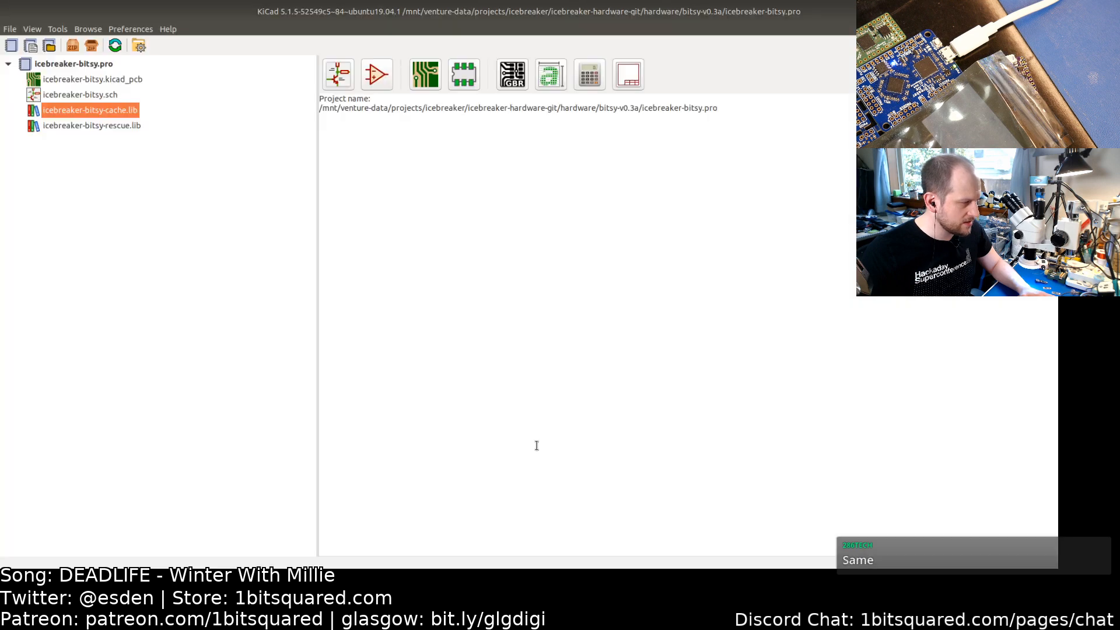
{"action": "left_click", "coordinate": [73, 82]}
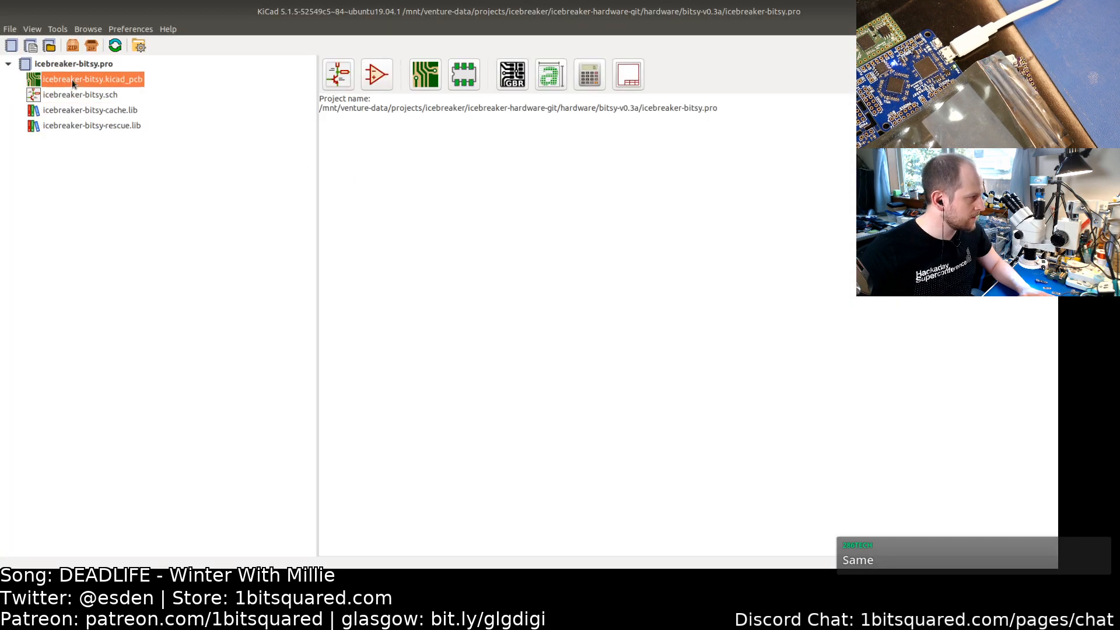
{"action": "double_click", "coordinate": [74, 82]}
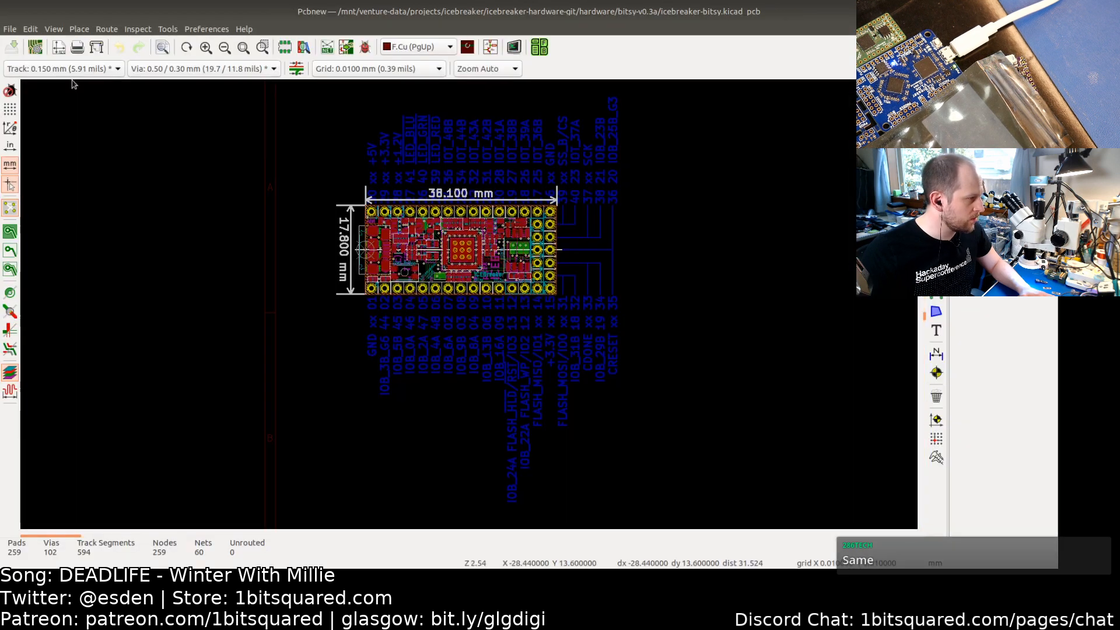
{"action": "left_click", "coordinate": [206, 30]}
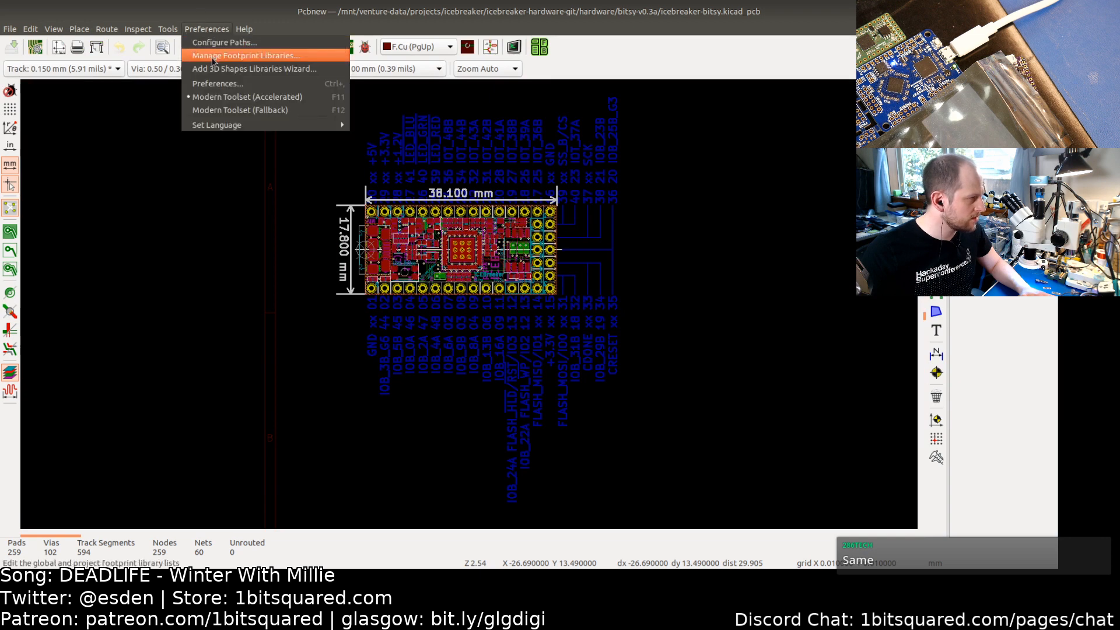
{"action": "left_click", "coordinate": [214, 55]}
{"action": "left_click", "coordinate": [376, 141]}
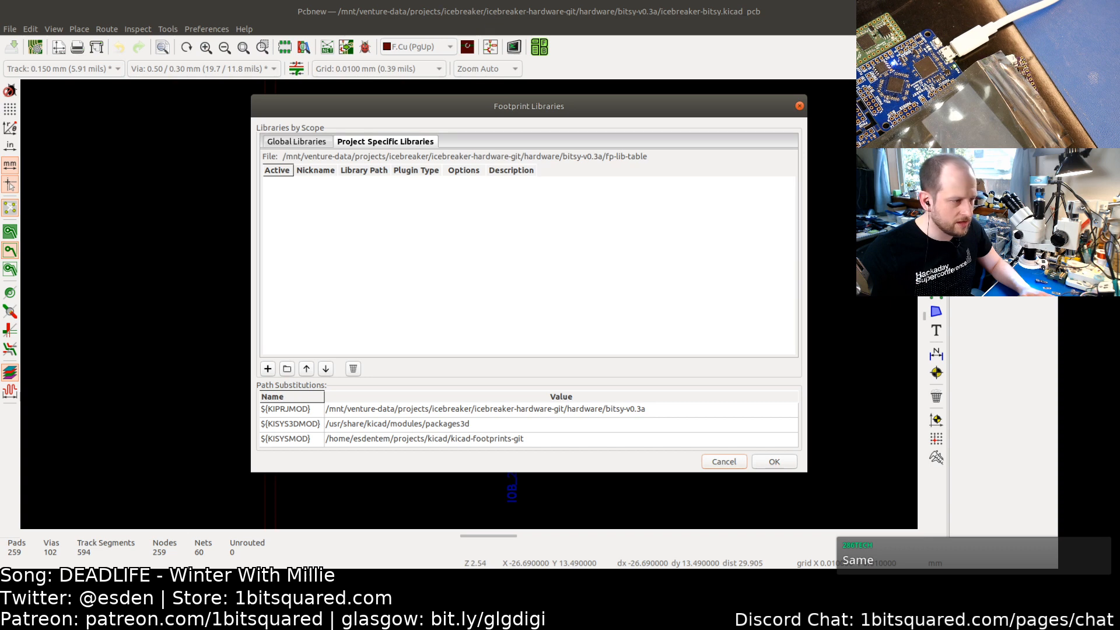
{"action": "left_click", "coordinate": [729, 462]}
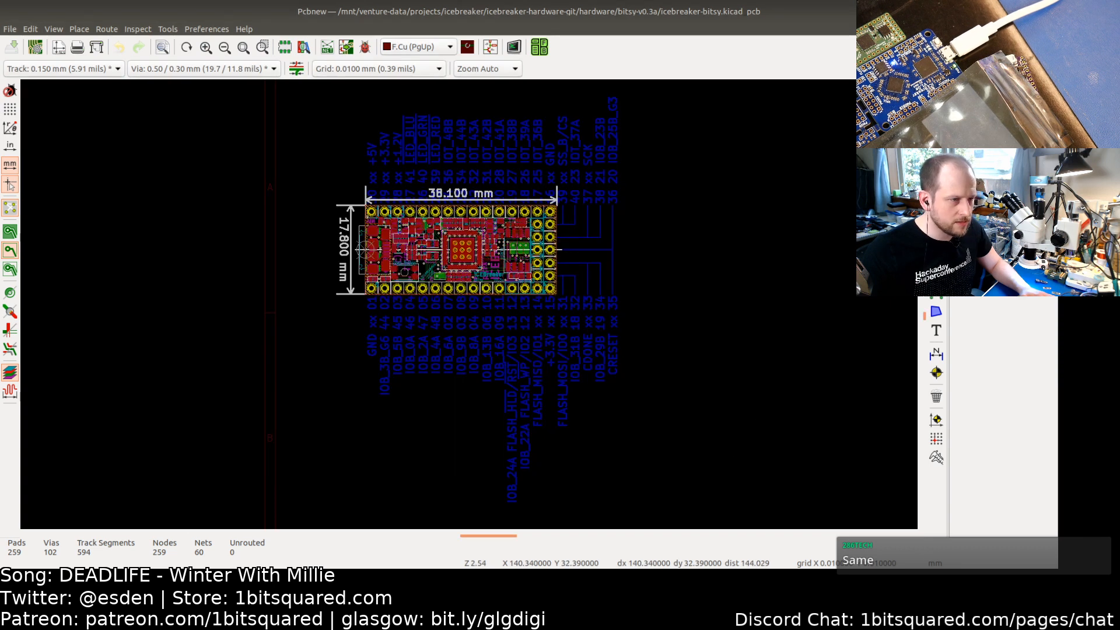
{"action": "left_click", "coordinate": [1047, 12]}
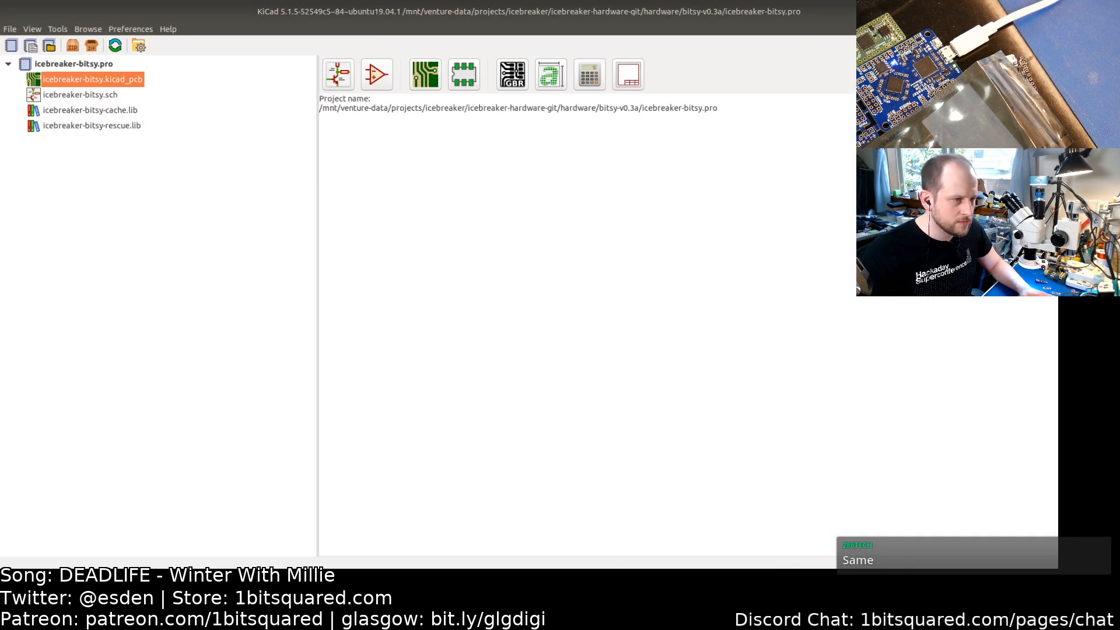
Step: Launch kicad from the run-application dialog
{"action": "key", "text": "alt+Tab"}
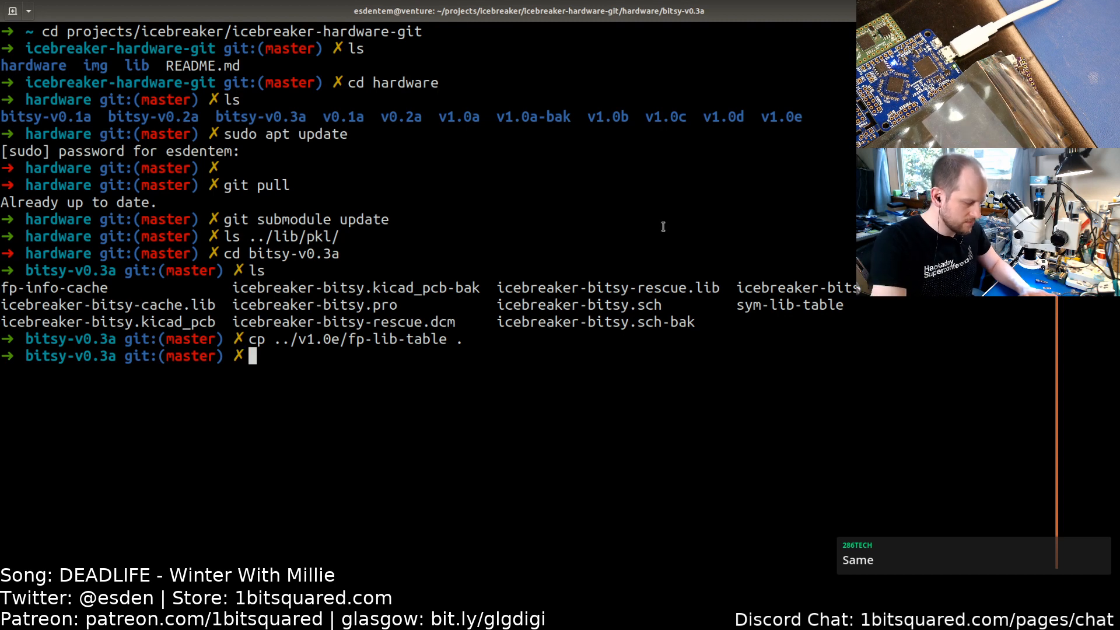
{"action": "key", "text": "alt+F2"}
{"action": "type", "text": "kicad"}
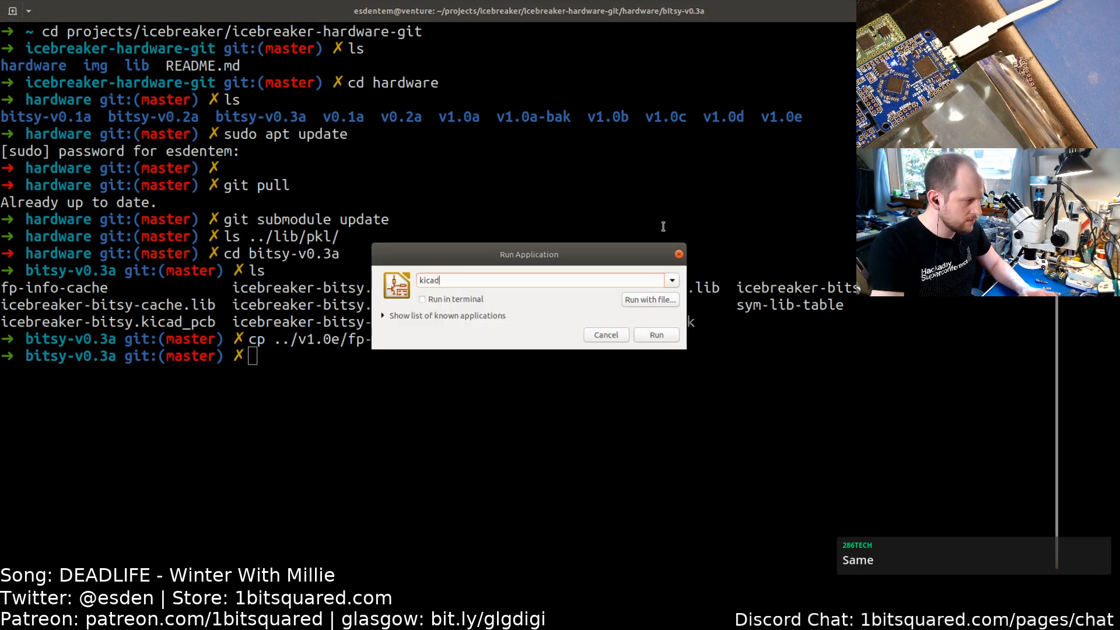
{"action": "key", "text": "Return"}
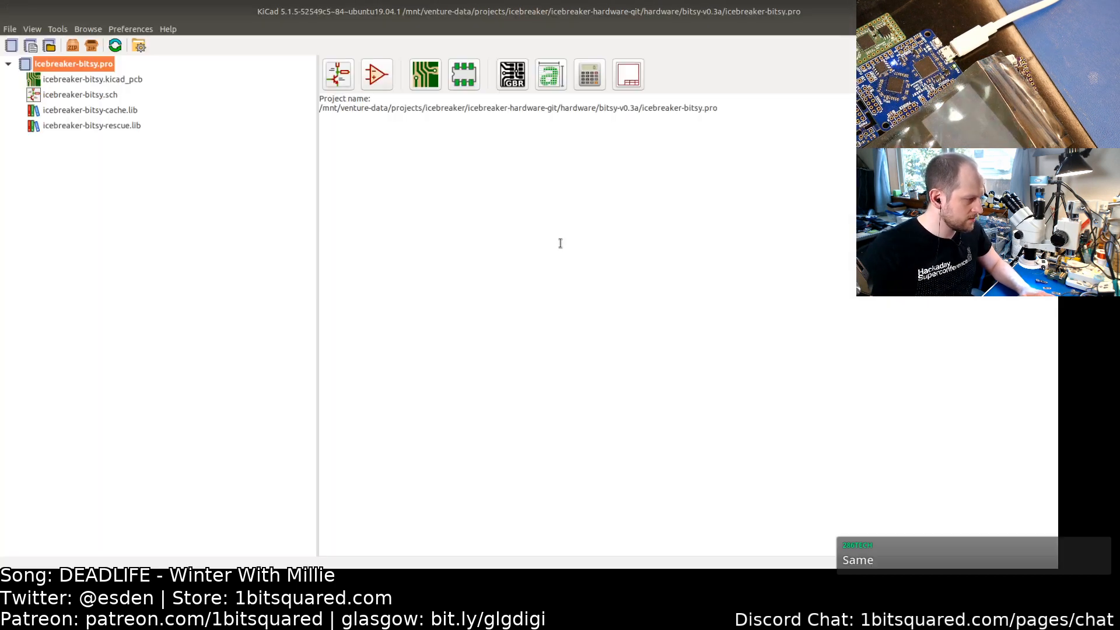
Step: Open the board and review the project-specific footprint libraries, then cancel the dialog
{"action": "left_click", "coordinate": [91, 80]}
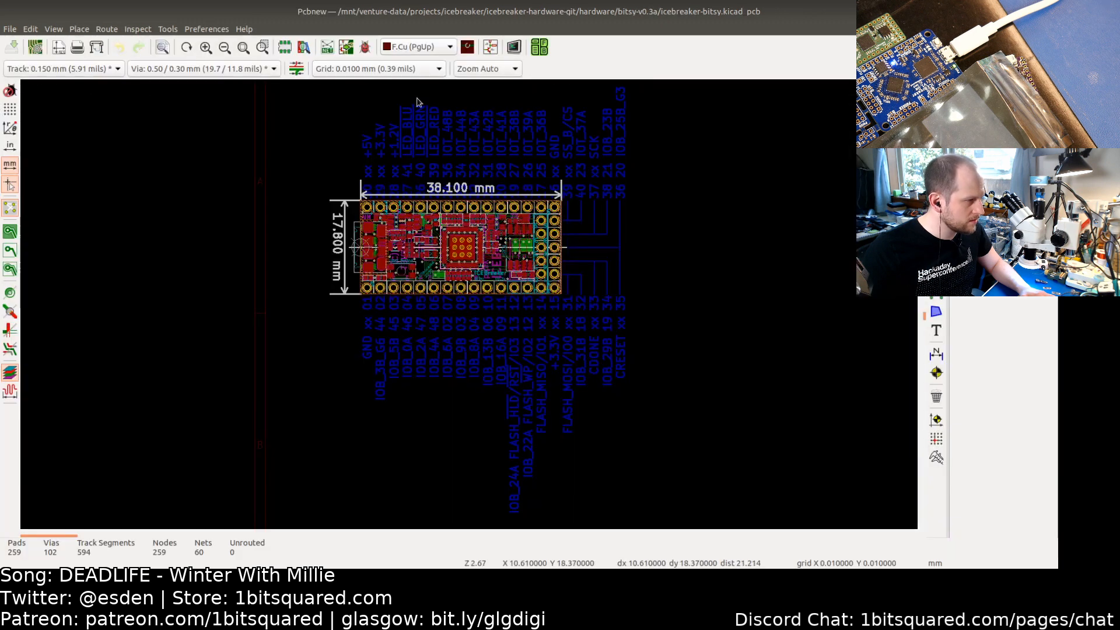
{"action": "left_click", "coordinate": [214, 31]}
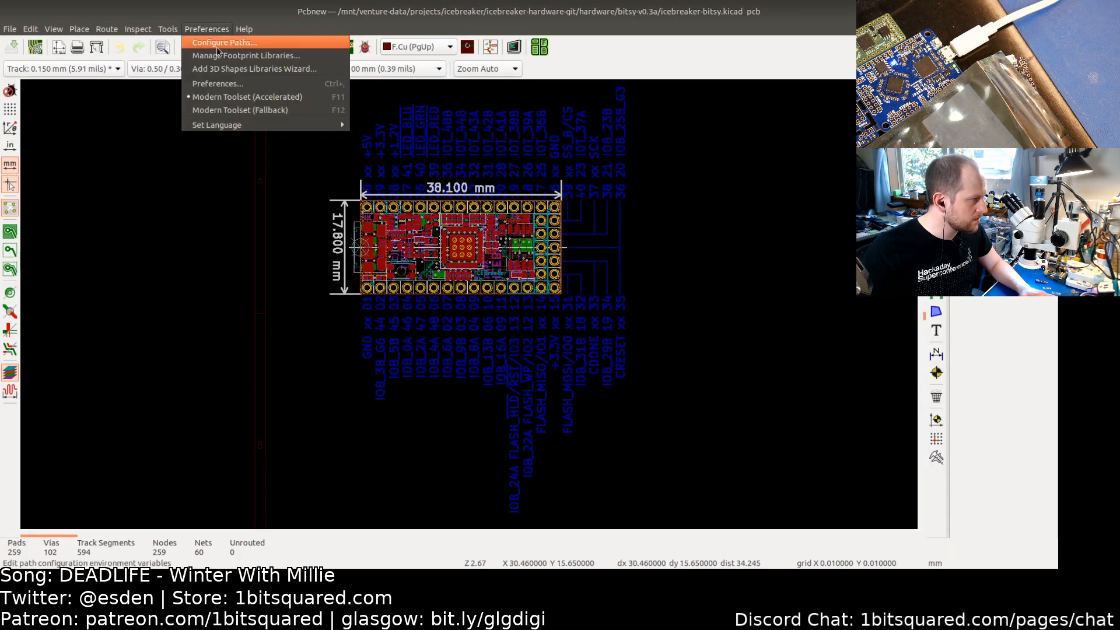
{"action": "left_click", "coordinate": [220, 57]}
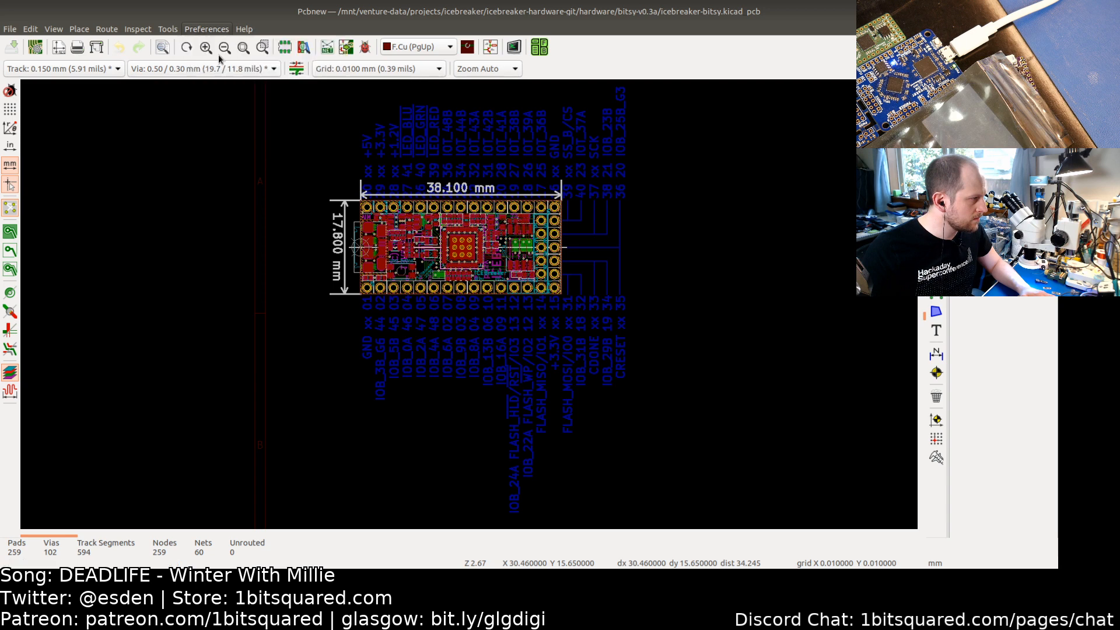
{"action": "left_click", "coordinate": [384, 176]}
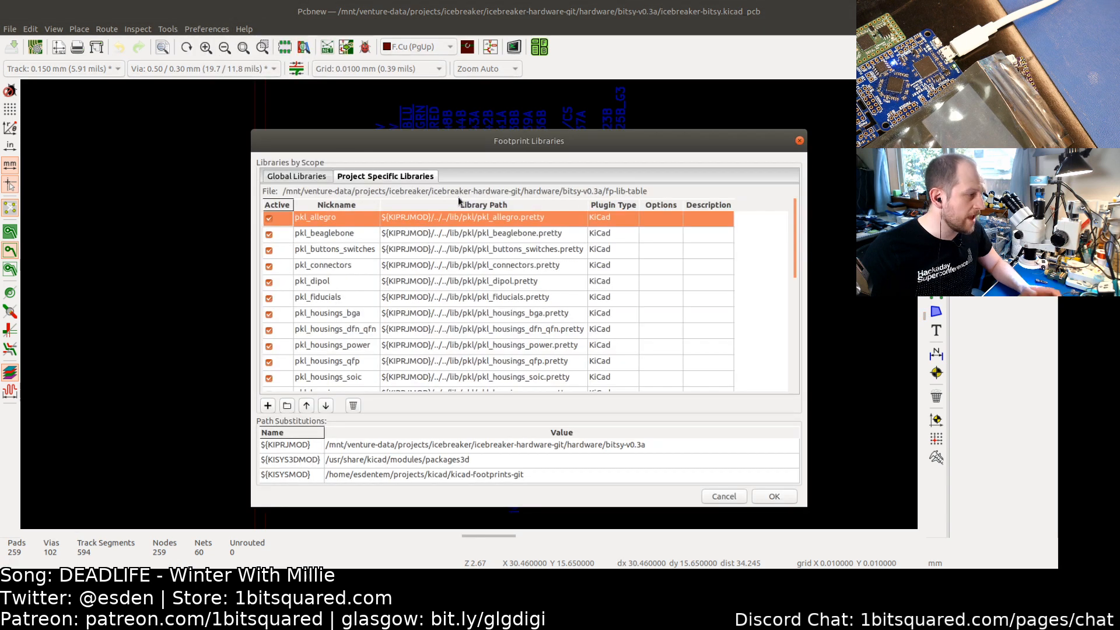
{"action": "left_click", "coordinate": [724, 497]}
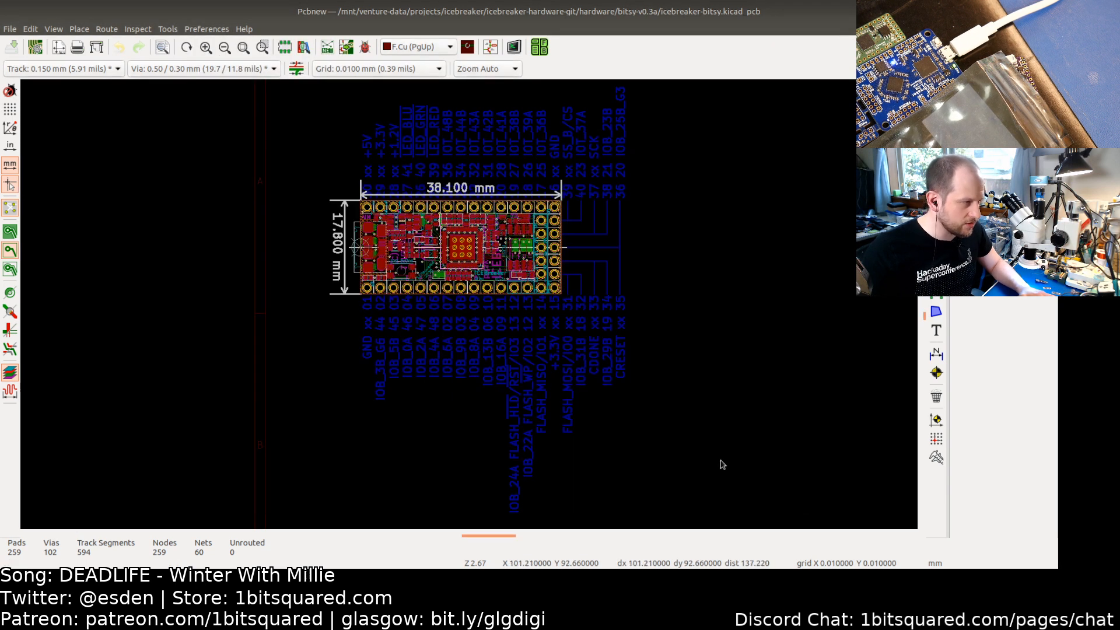
Step: Open the schematic and check the user button SW1's footprint, pkl_buttons_switches:SW_SPST_3x4x2.5, in the footprint browser, then cancel
{"action": "left_click", "coordinate": [491, 48]}
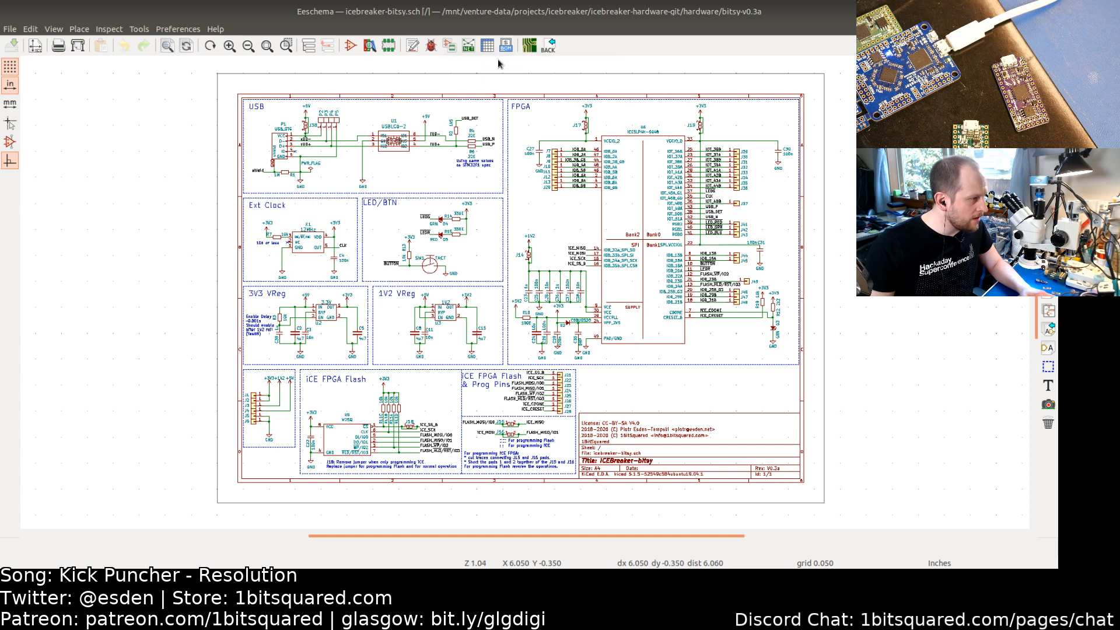
{"action": "double_click", "coordinate": [434, 267]}
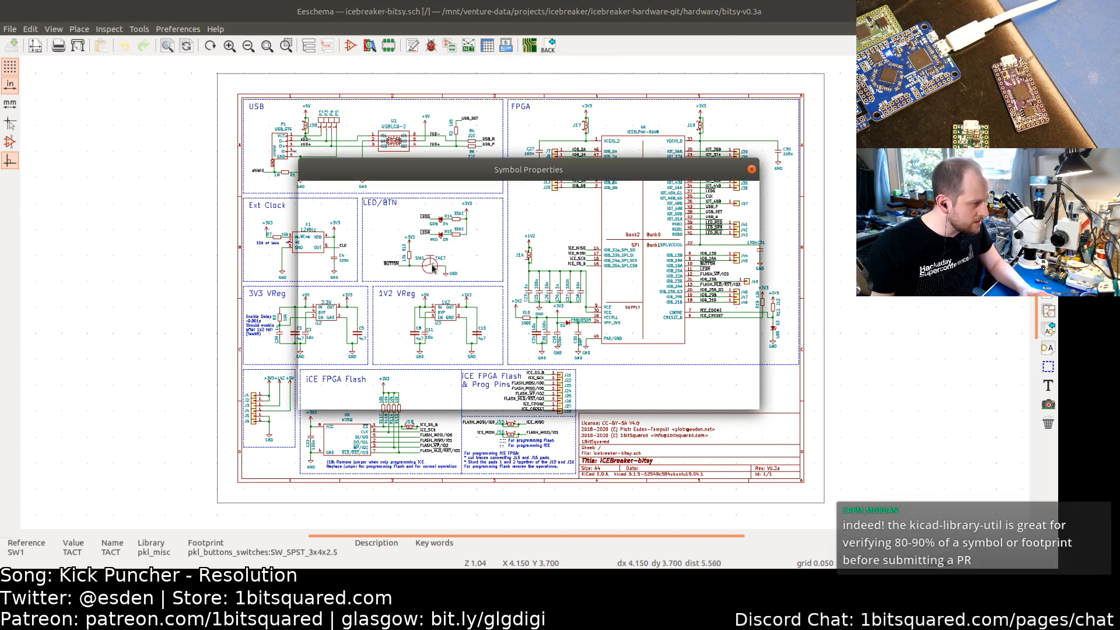
{"action": "left_click", "coordinate": [533, 250]}
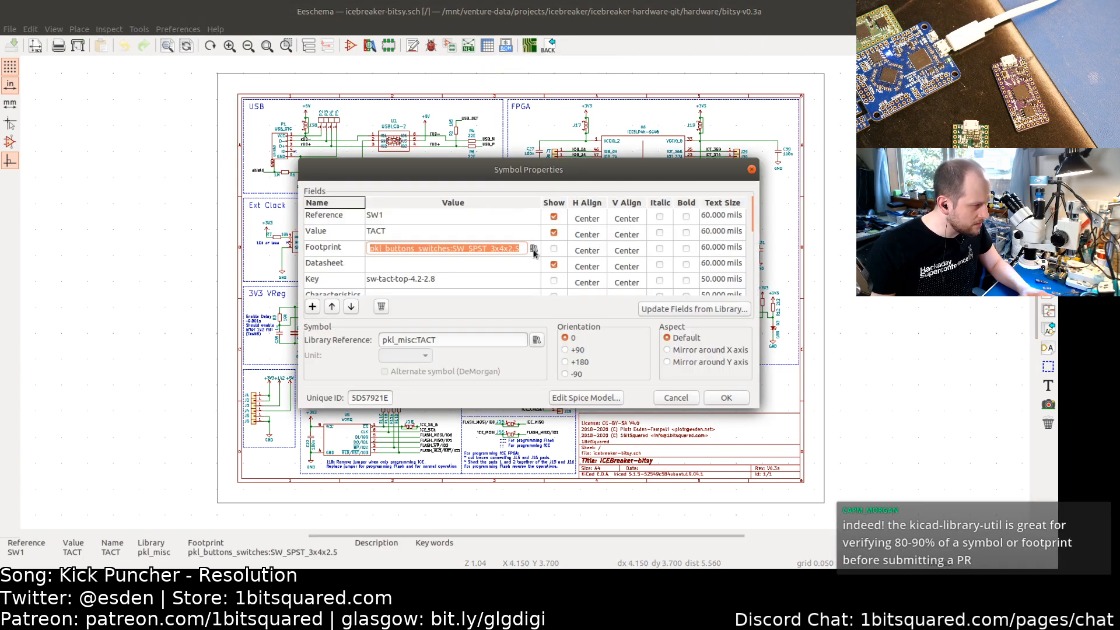
{"action": "left_click", "coordinate": [533, 250]}
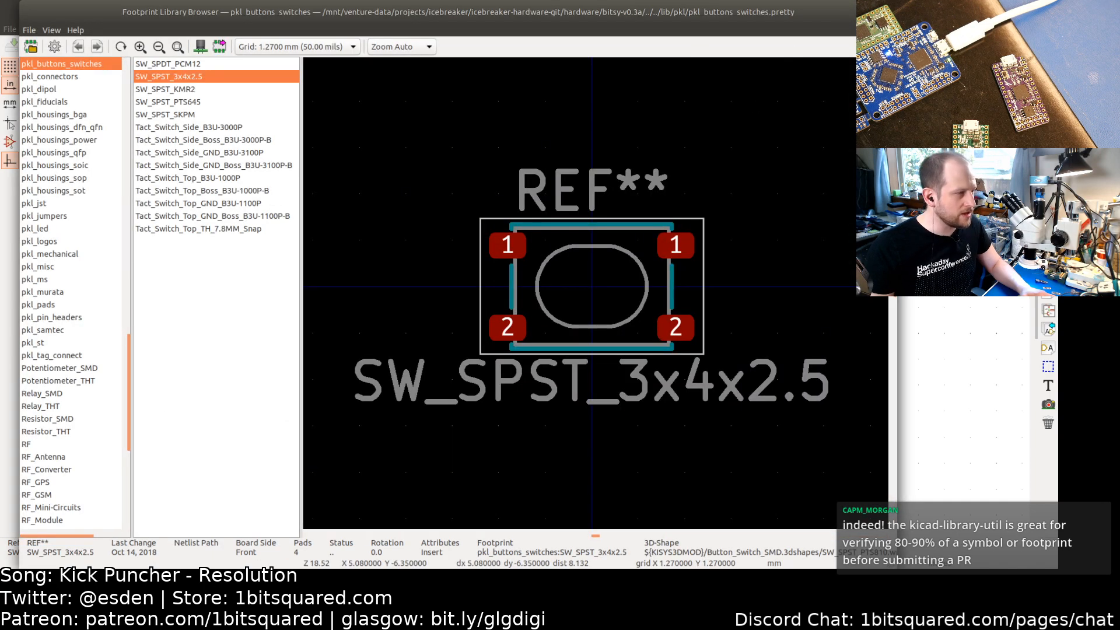
{"action": "left_click", "coordinate": [887, 12]}
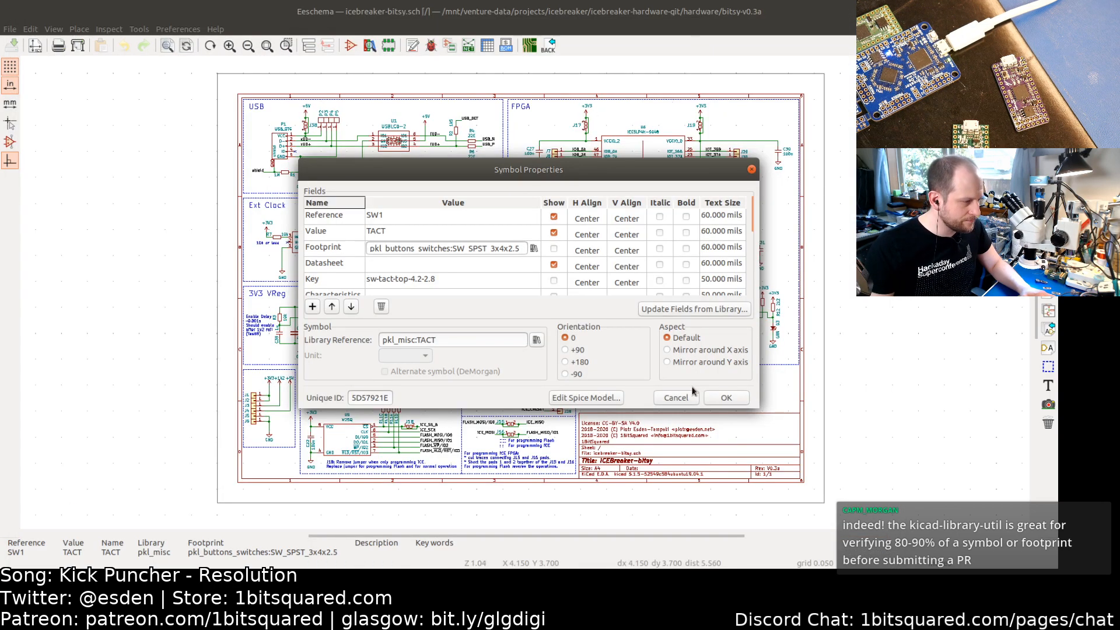
{"action": "left_click", "coordinate": [680, 397]}
Step: Update the PCB from the schematic to apply the new SW1 footprint
{"action": "key", "text": "F8"}
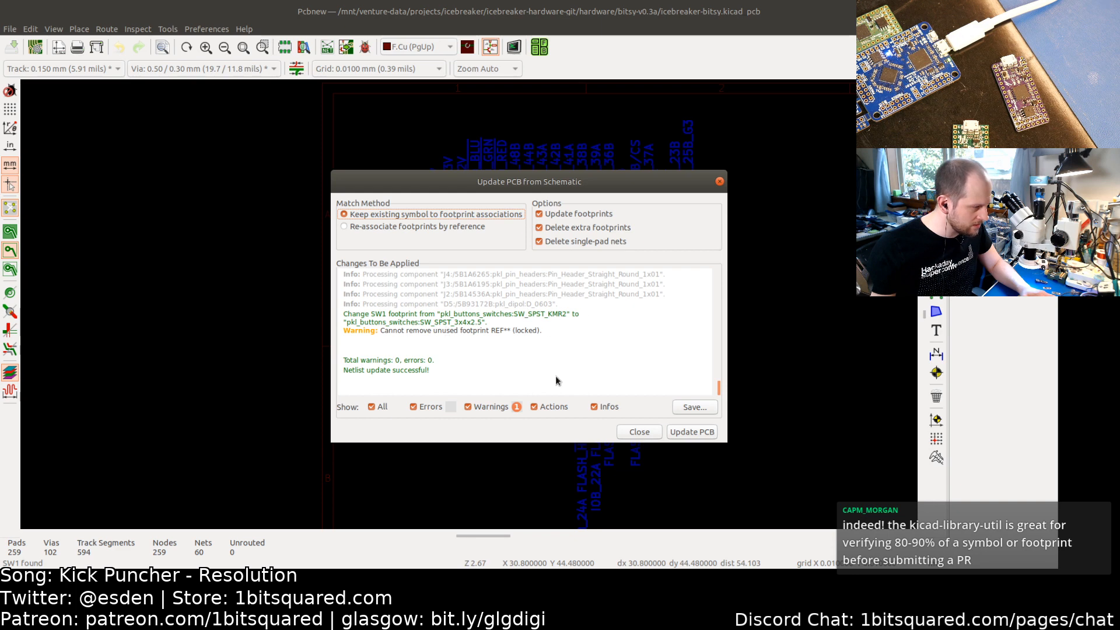
{"action": "left_click", "coordinate": [699, 431]}
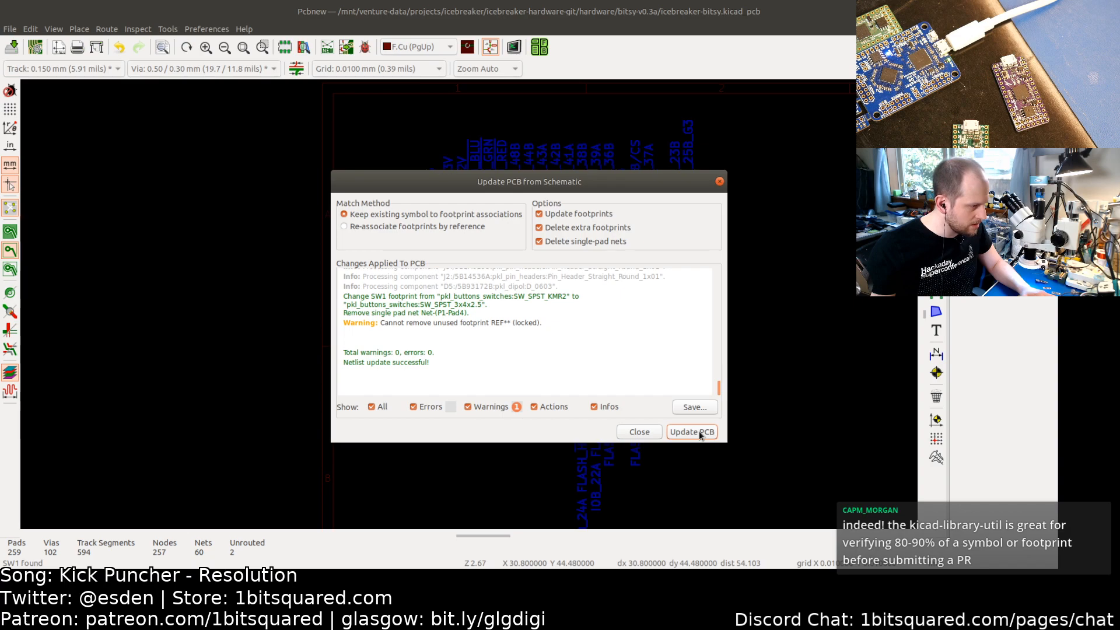
{"action": "left_click", "coordinate": [641, 435]}
Step: Move the SW1 button footprint into position on a 0.1 mm grid
{"action": "scroll", "coordinate": [552, 299], "scroll_direction": "up", "scroll_amount": 3}
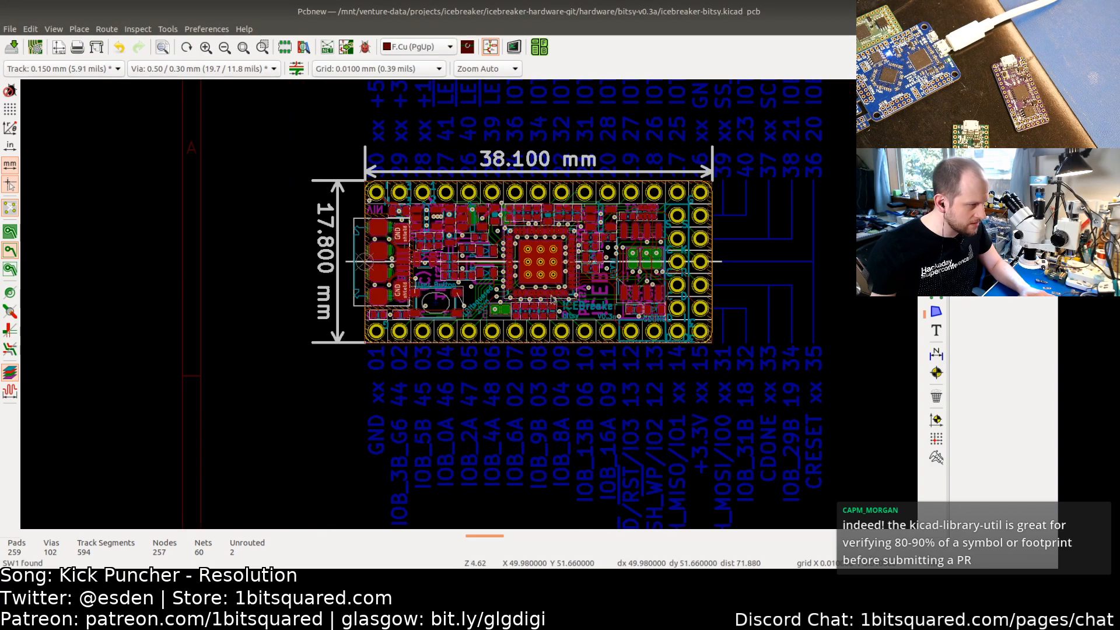
{"action": "scroll", "coordinate": [552, 300], "scroll_direction": "up", "scroll_amount": 3}
{"action": "scroll", "coordinate": [540, 315], "scroll_direction": "up", "scroll_amount": 1}
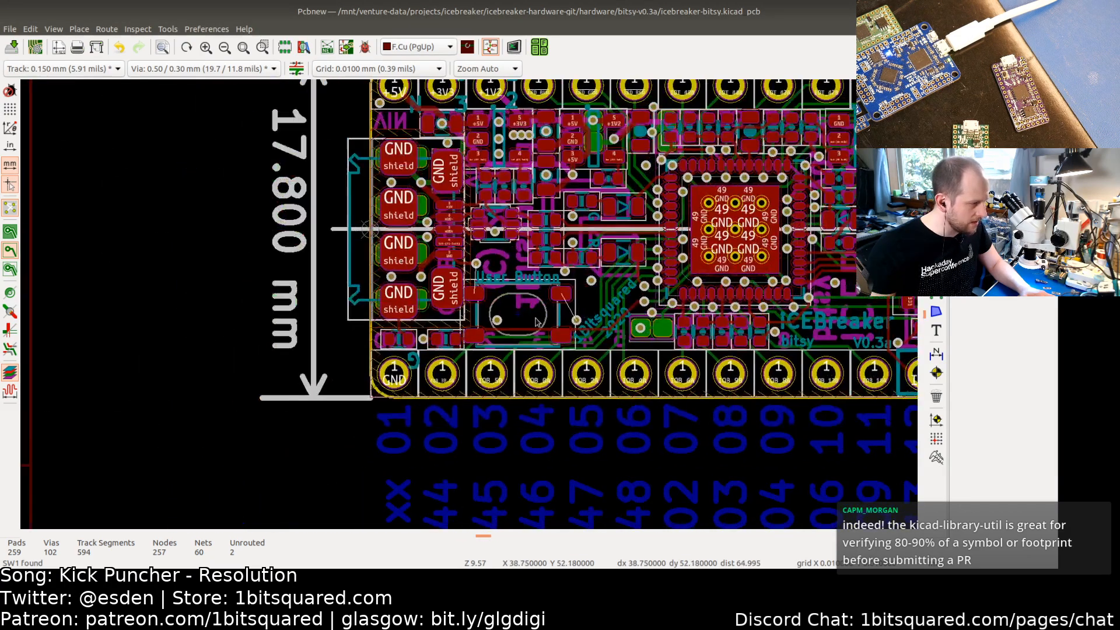
{"action": "scroll", "coordinate": [537, 322], "scroll_direction": "up", "scroll_amount": 3}
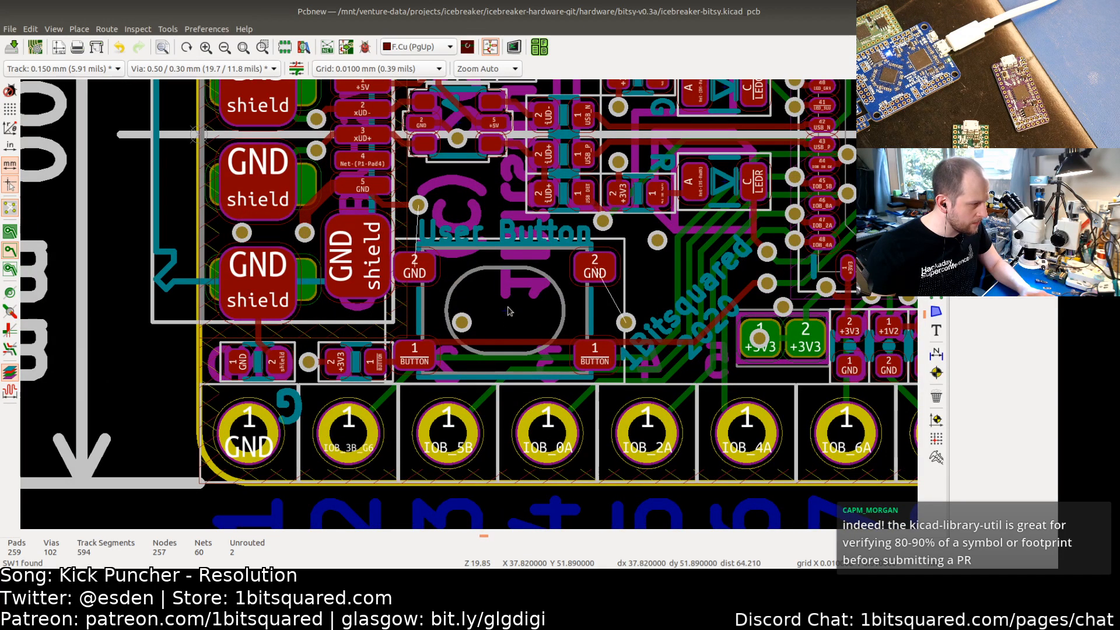
{"action": "left_click", "coordinate": [506, 313]}
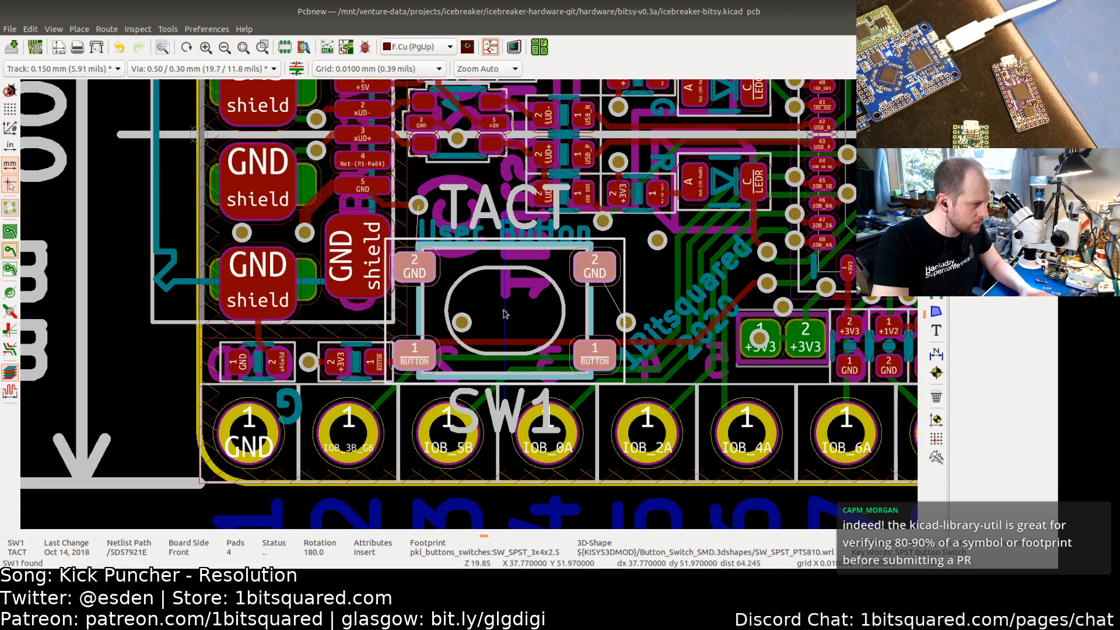
{"action": "key", "text": "m"}
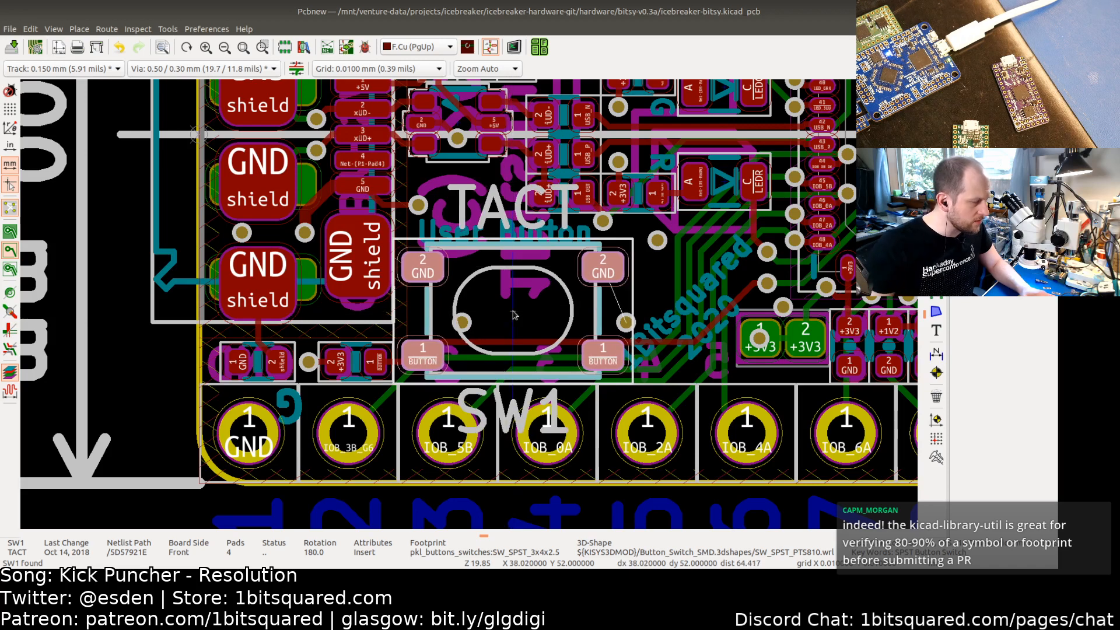
{"action": "left_click", "coordinate": [372, 69]}
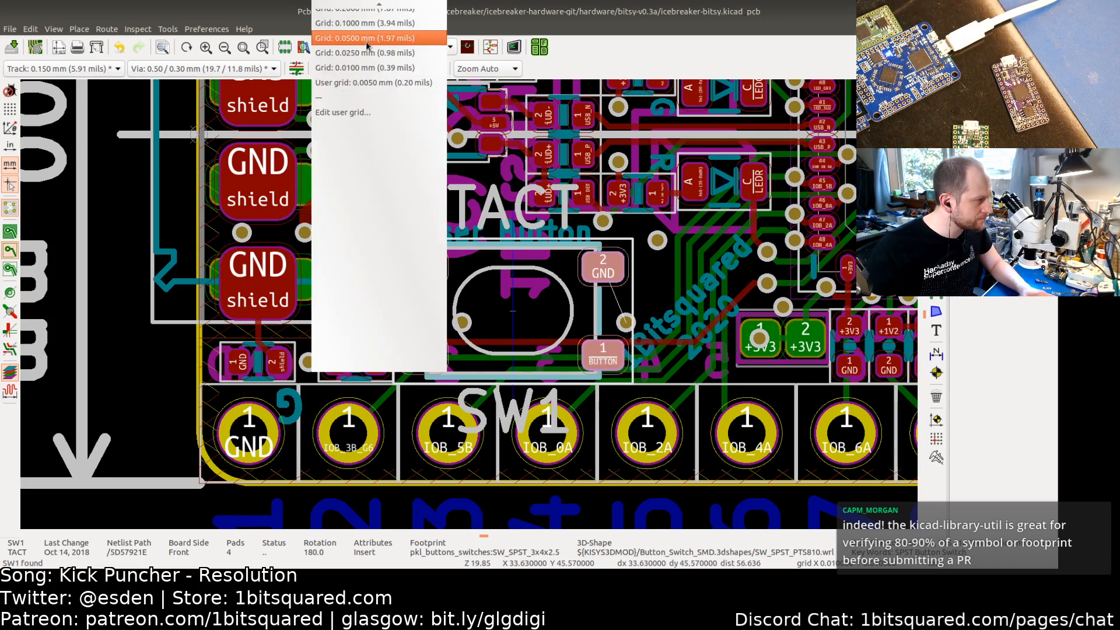
{"action": "left_click", "coordinate": [364, 23]}
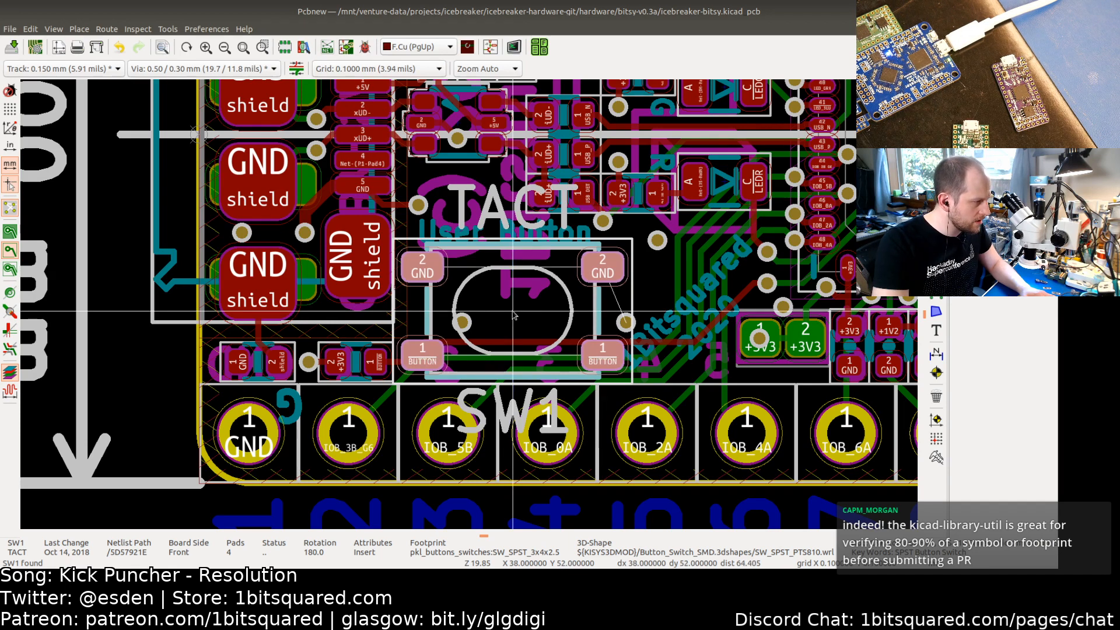
{"action": "left_click", "coordinate": [513, 315]}
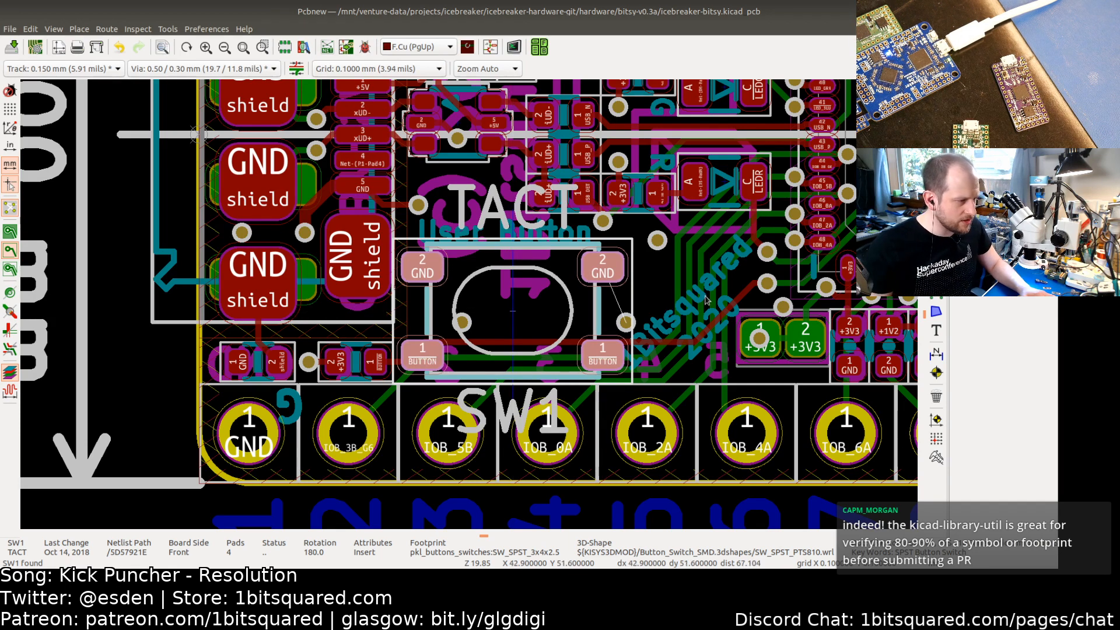
Step: Move the GND via beside the switch slightly up and left, clear of the switch pad
{"action": "left_click", "coordinate": [668, 320]}
{"action": "key", "text": "m"}
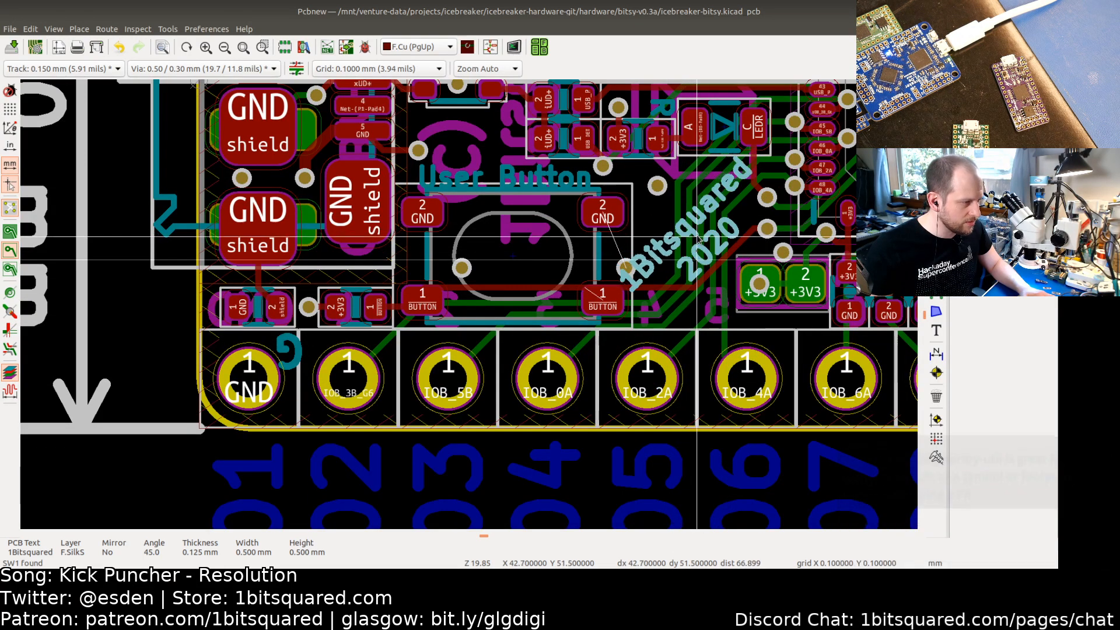
{"action": "left_click", "coordinate": [697, 238]}
{"action": "left_click", "coordinate": [626, 268]}
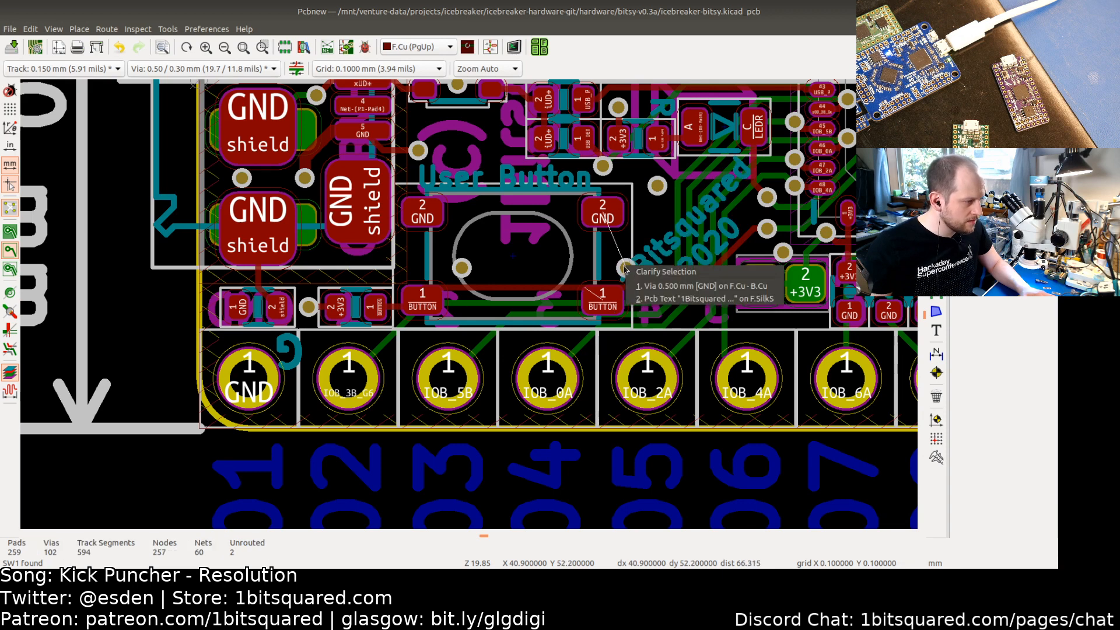
{"action": "key", "text": "Escape"}
{"action": "left_click", "coordinate": [626, 268]}
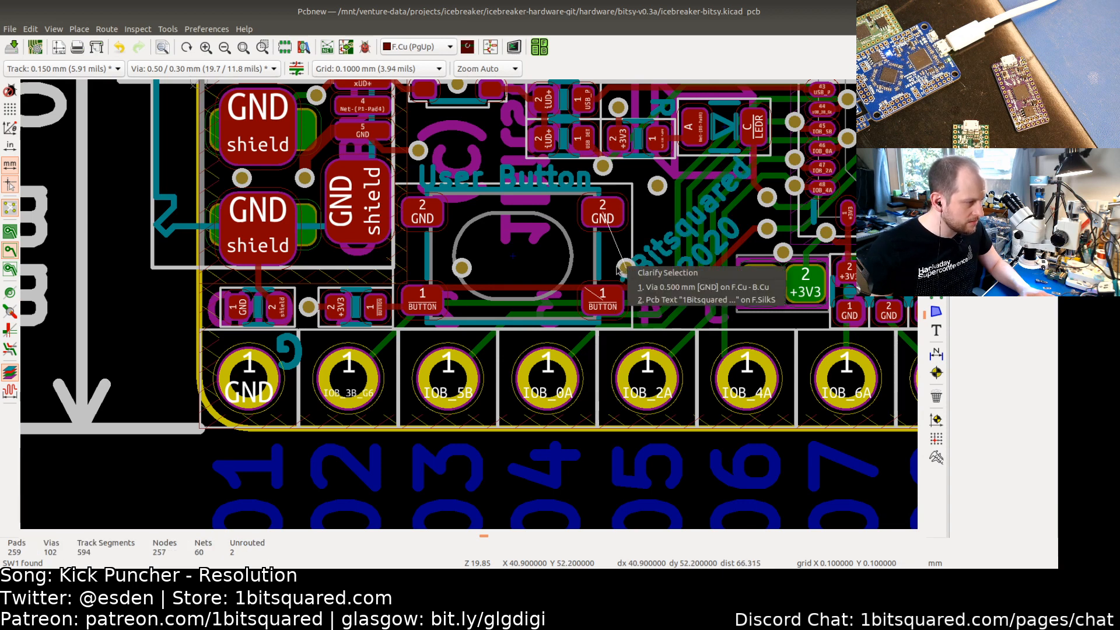
{"action": "key", "text": "Escape"}
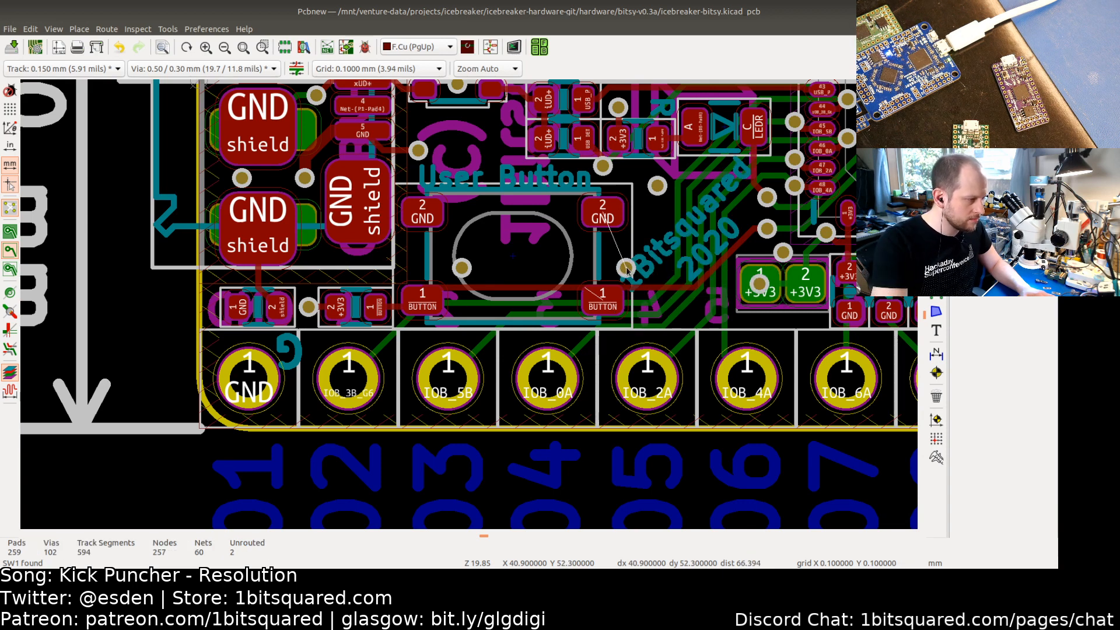
{"action": "left_click", "coordinate": [626, 268]}
{"action": "key", "text": "1"}
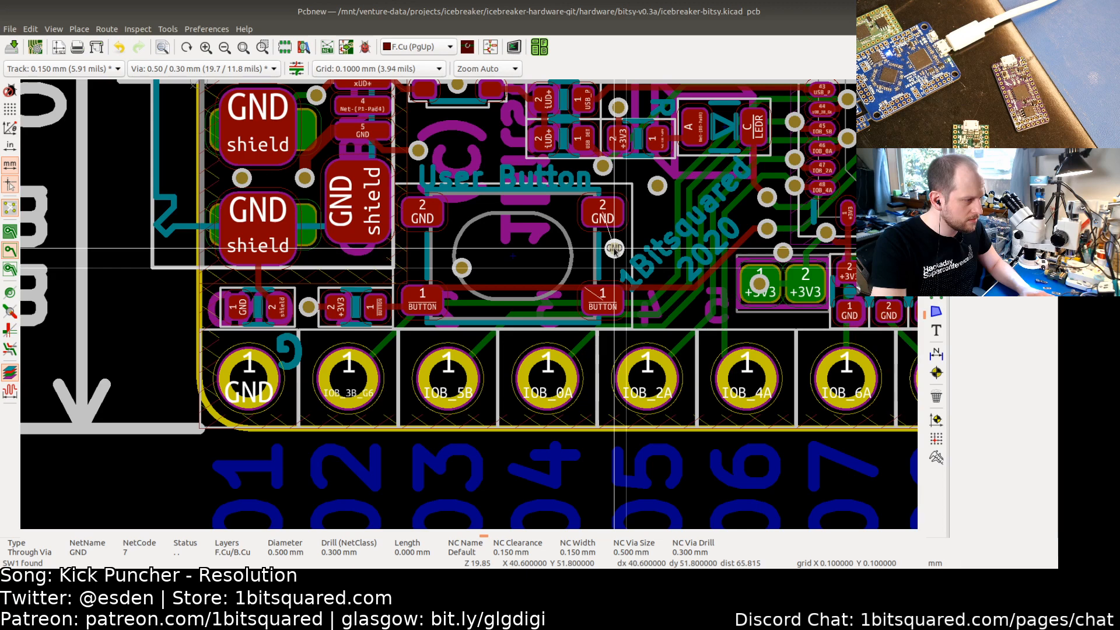
{"action": "left_click", "coordinate": [614, 251]}
{"action": "key", "text": "Escape"}
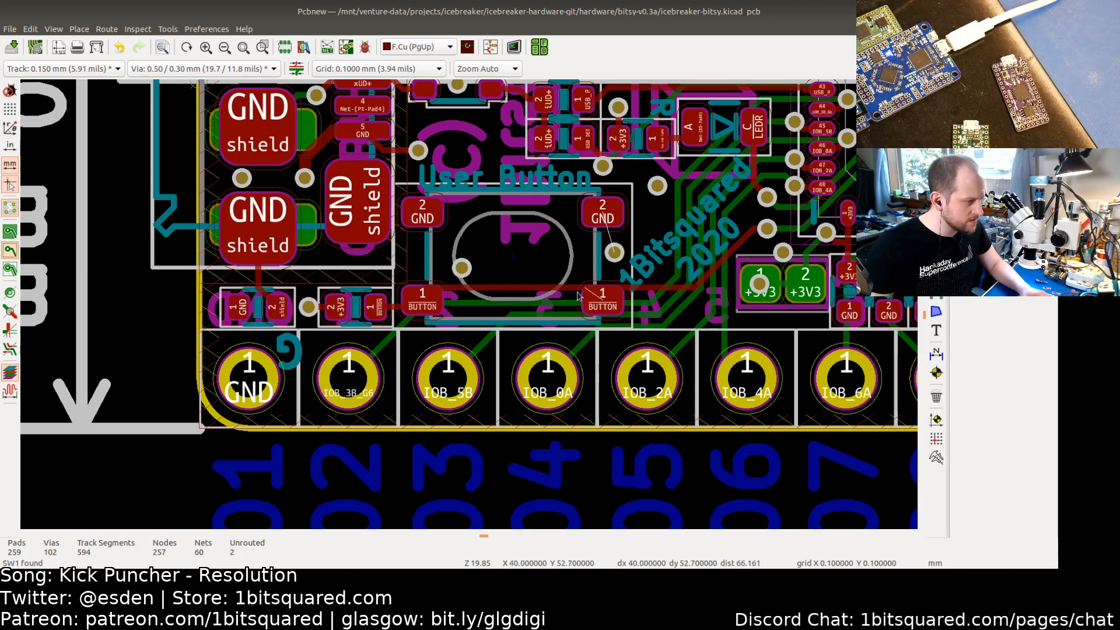
Step: Delete the old BUTTON net track segments leading to the switch's pad 1 contacts
{"action": "left_click", "coordinate": [520, 288]}
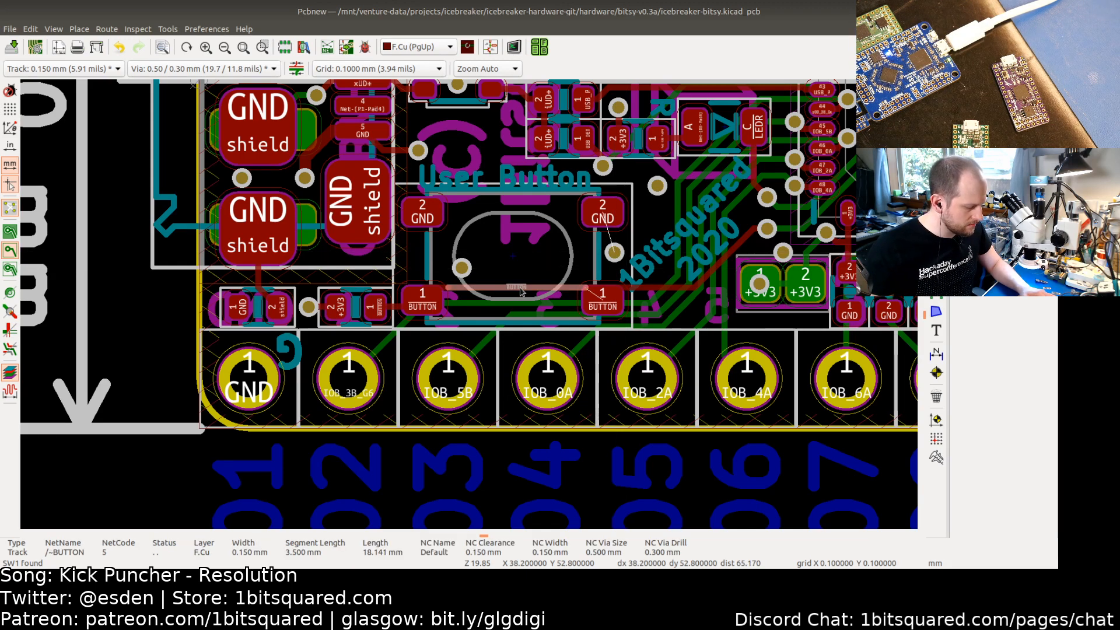
{"action": "key", "text": "Escape"}
{"action": "left_click", "coordinate": [442, 290]}
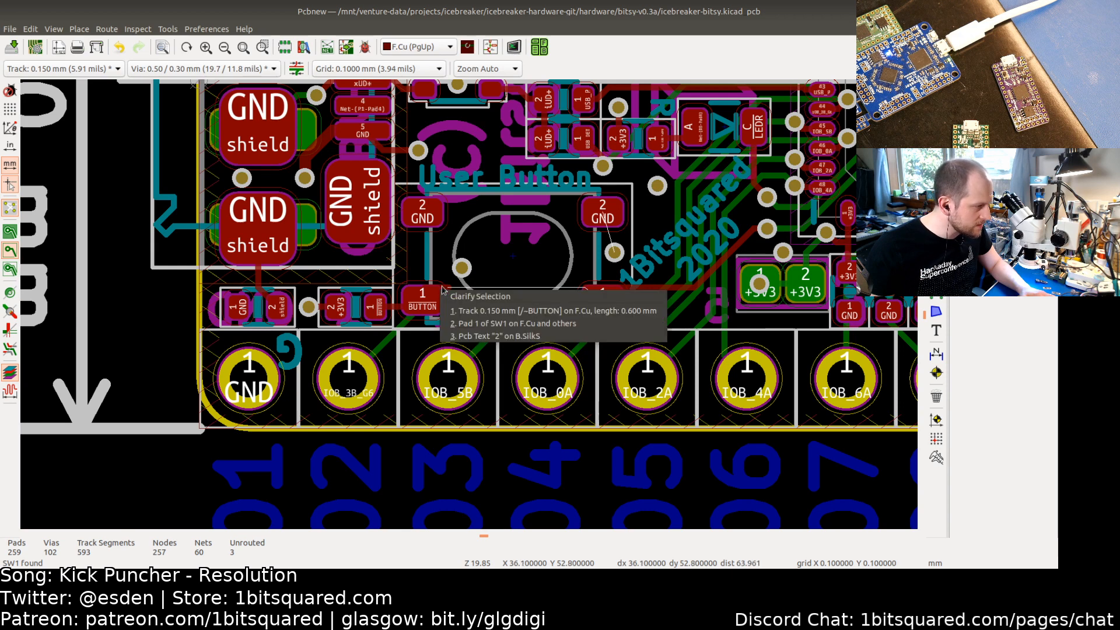
{"action": "left_click", "coordinate": [450, 311]}
{"action": "key", "text": "Delete"}
{"action": "left_click", "coordinate": [421, 291]}
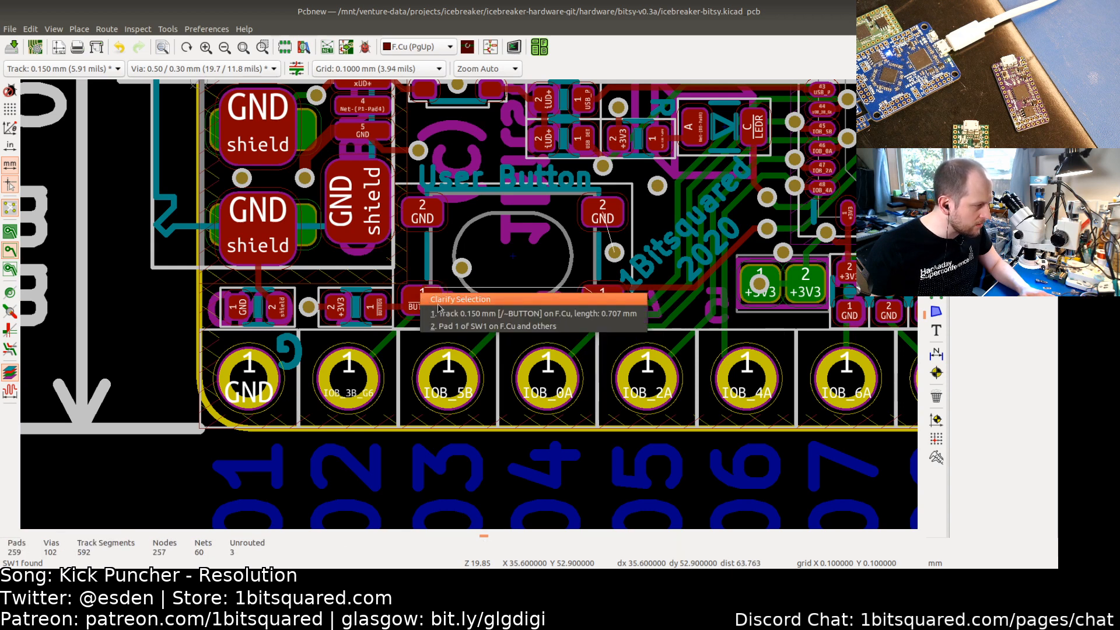
{"action": "left_click", "coordinate": [442, 314]}
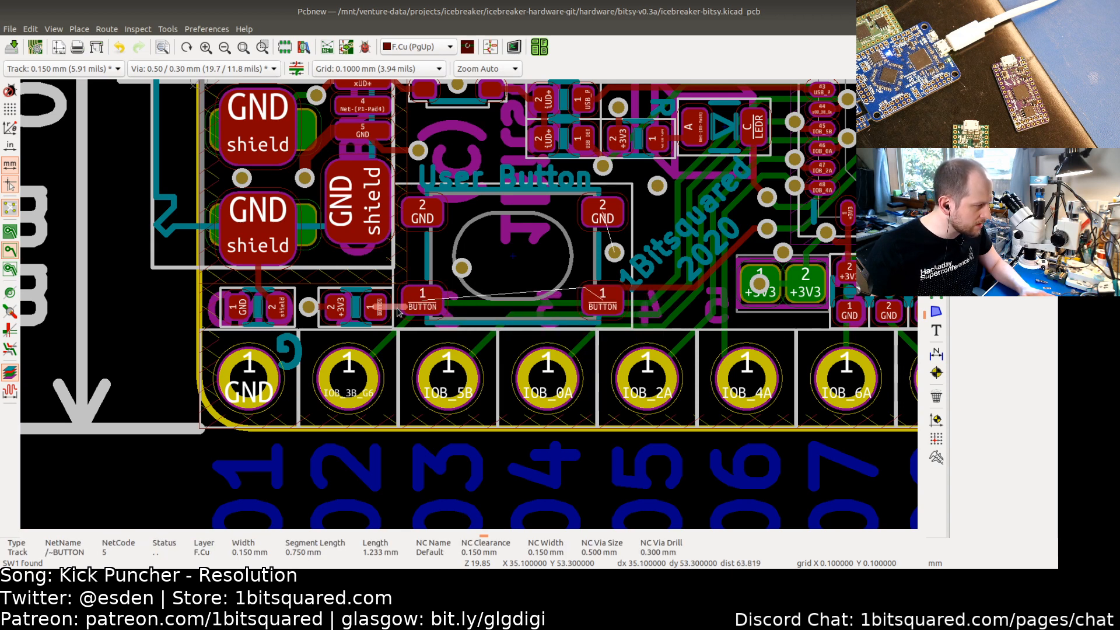
{"action": "key", "text": "Delete"}
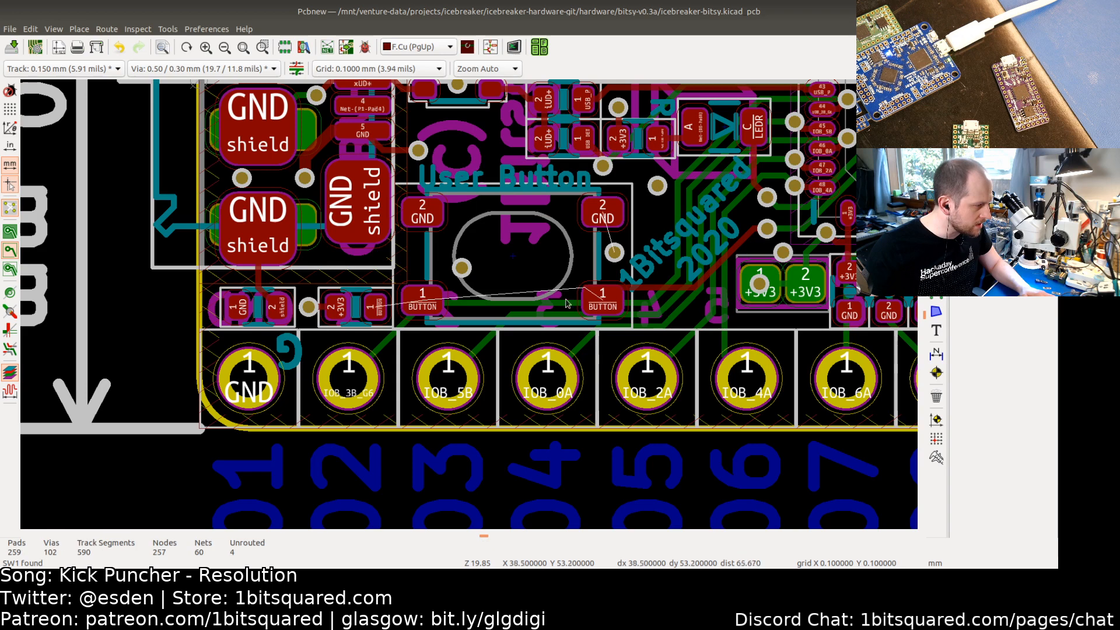
{"action": "left_click", "coordinate": [640, 293]}
{"action": "left_click", "coordinate": [697, 311]}
{"action": "key", "text": "Delete"}
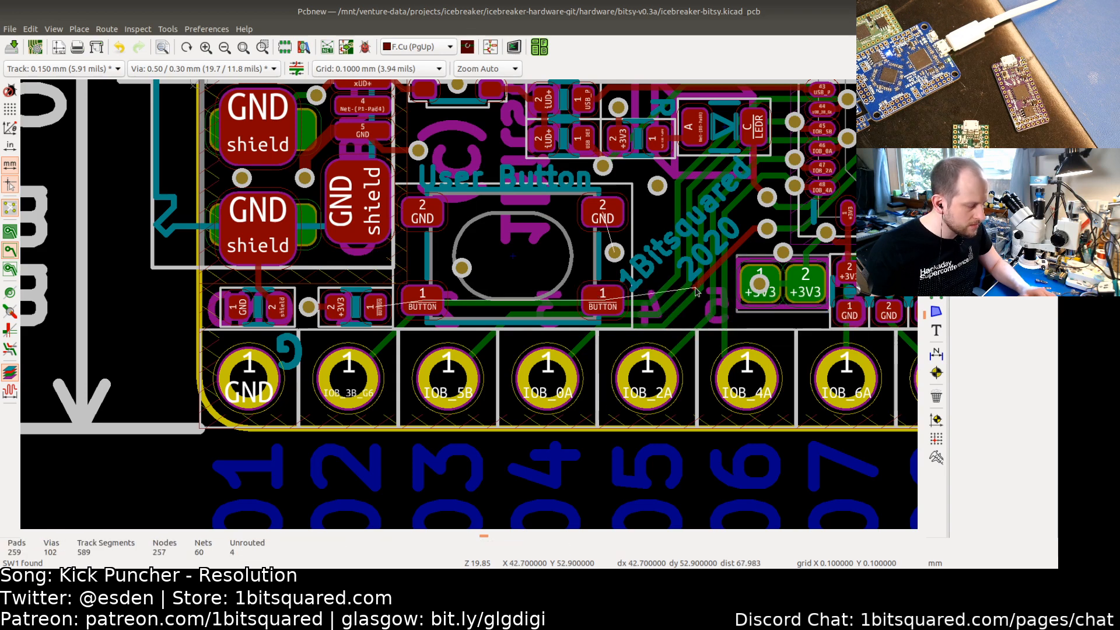
Step: Route a new BUTTON track from the via to both pad 1 contacts of SW1
{"action": "key", "text": "x"}
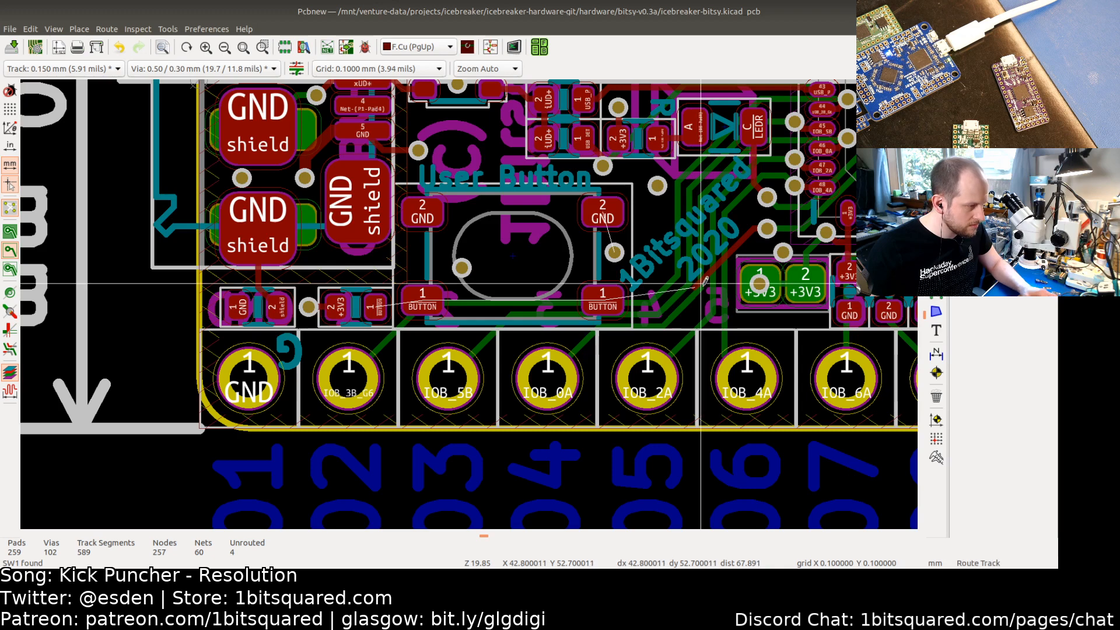
{"action": "left_click", "coordinate": [694, 287]}
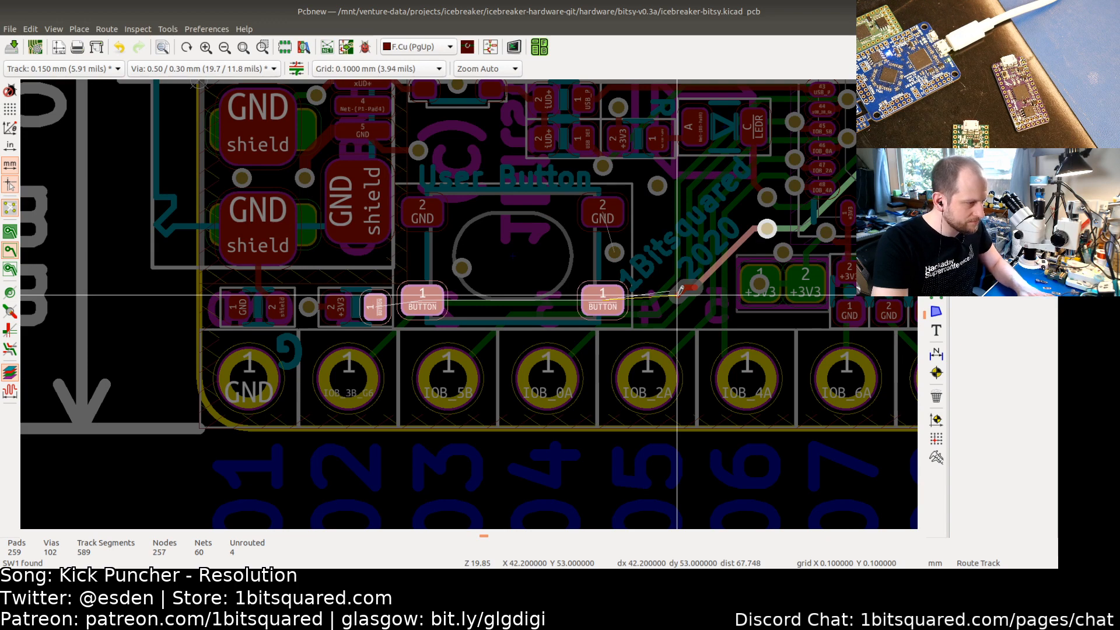
{"action": "left_click", "coordinate": [604, 296]}
{"action": "left_click", "coordinate": [604, 295]}
{"action": "left_click", "coordinate": [423, 301]}
{"action": "left_click", "coordinate": [422, 301]}
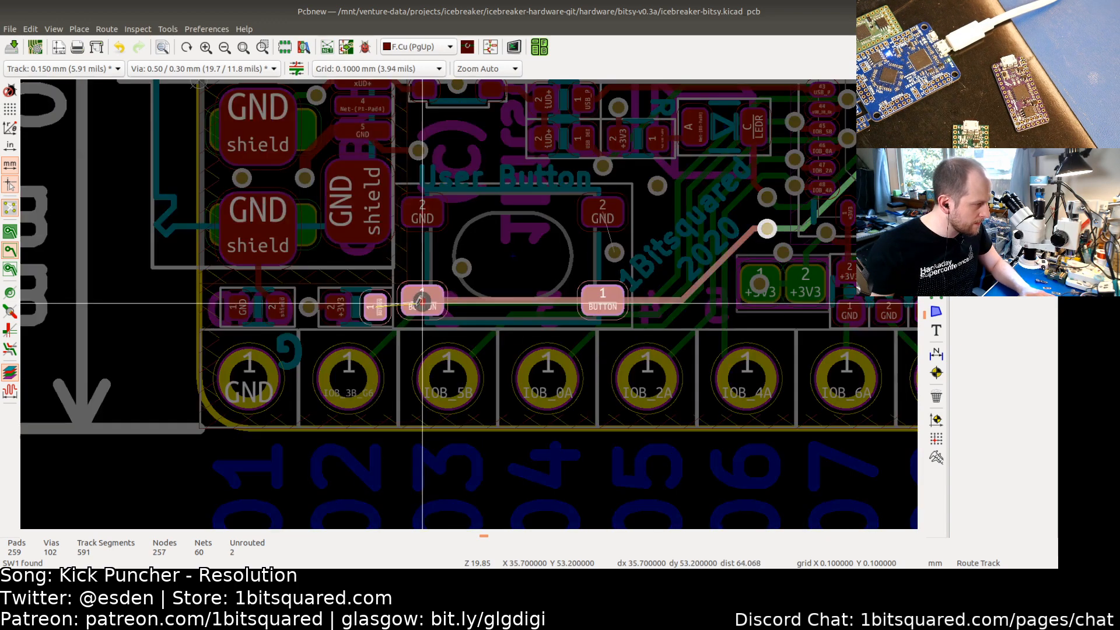
Step: Finish the BUTTON track at the neighbouring small pad and refill the copper zones
{"action": "left_click", "coordinate": [379, 307]}
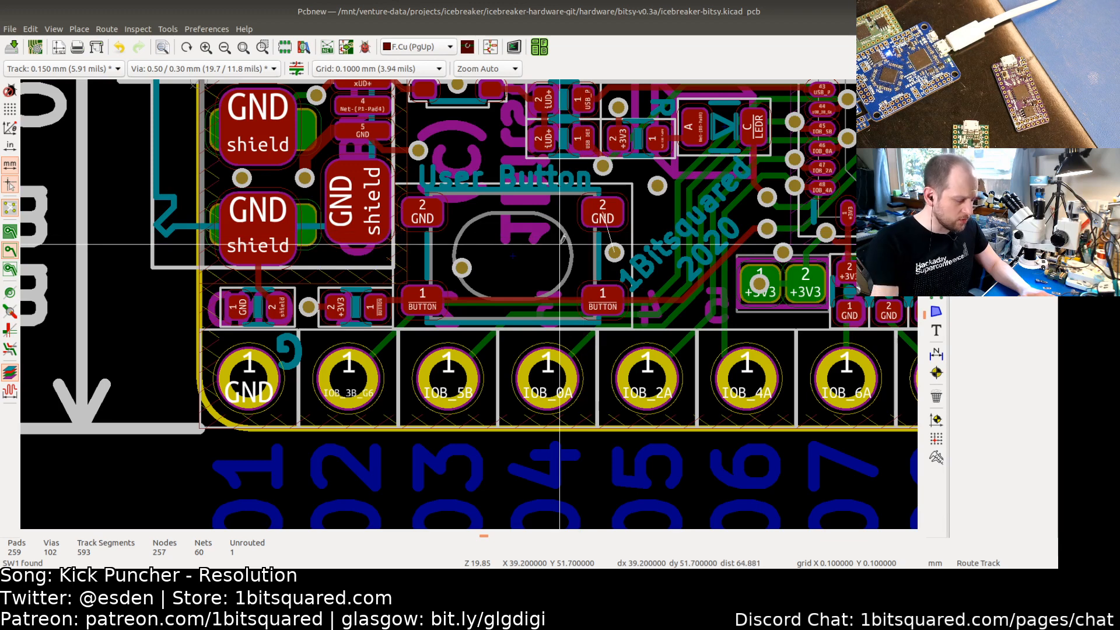
{"action": "key", "text": "b"}
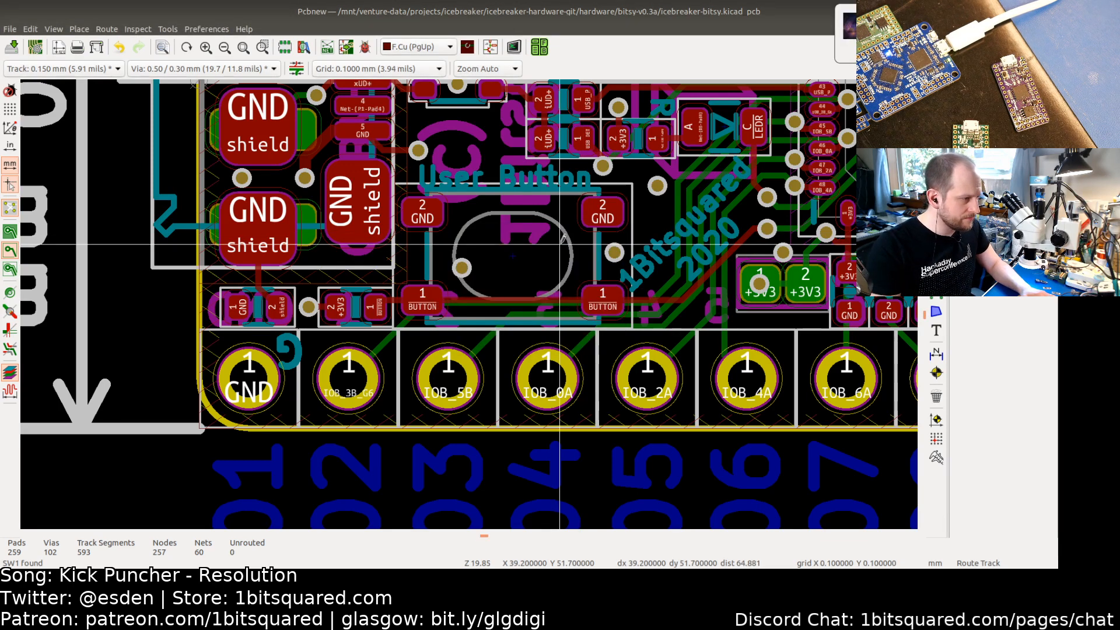
{"action": "key", "text": "Escape"}
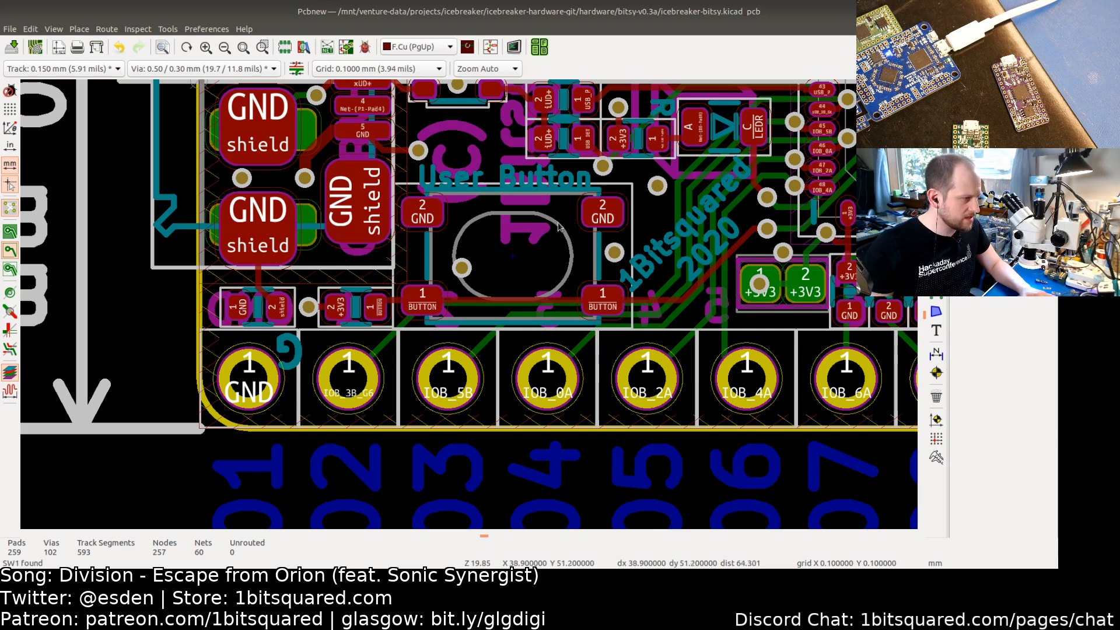
Step: Nudge the User Button silkscreen label slightly upward above the switch
{"action": "scroll", "coordinate": [558, 226], "scroll_direction": "down", "scroll_amount": 1}
{"action": "scroll", "coordinate": [537, 210], "scroll_direction": "up", "scroll_amount": 1}
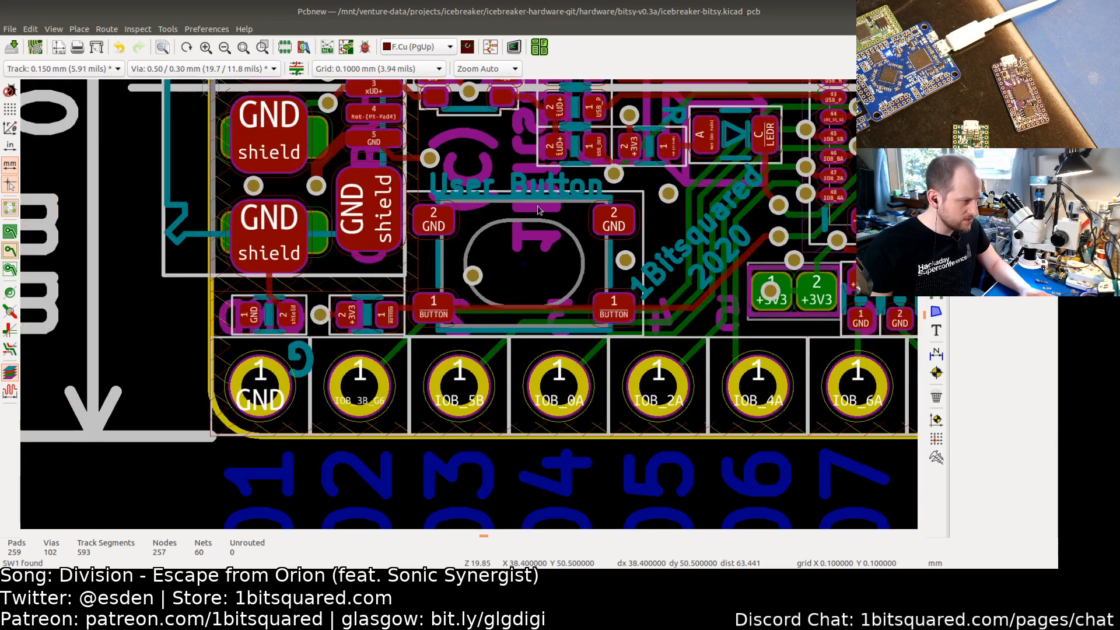
{"action": "left_click", "coordinate": [520, 186]}
{"action": "left_click", "coordinate": [534, 202]}
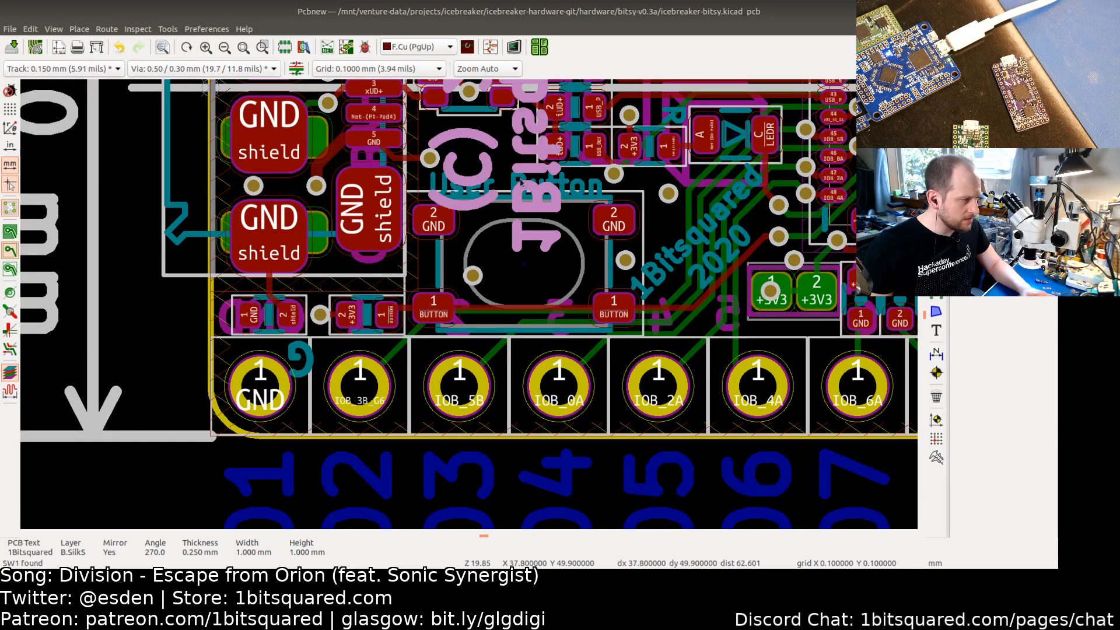
{"action": "left_click", "coordinate": [578, 187]}
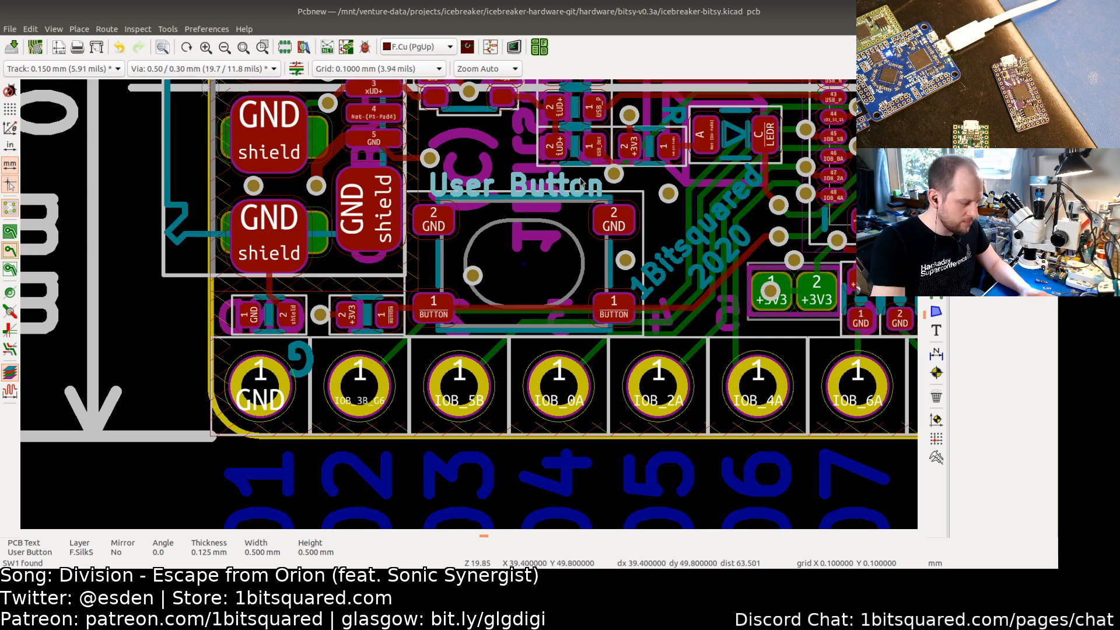
{"action": "key", "text": "m"}
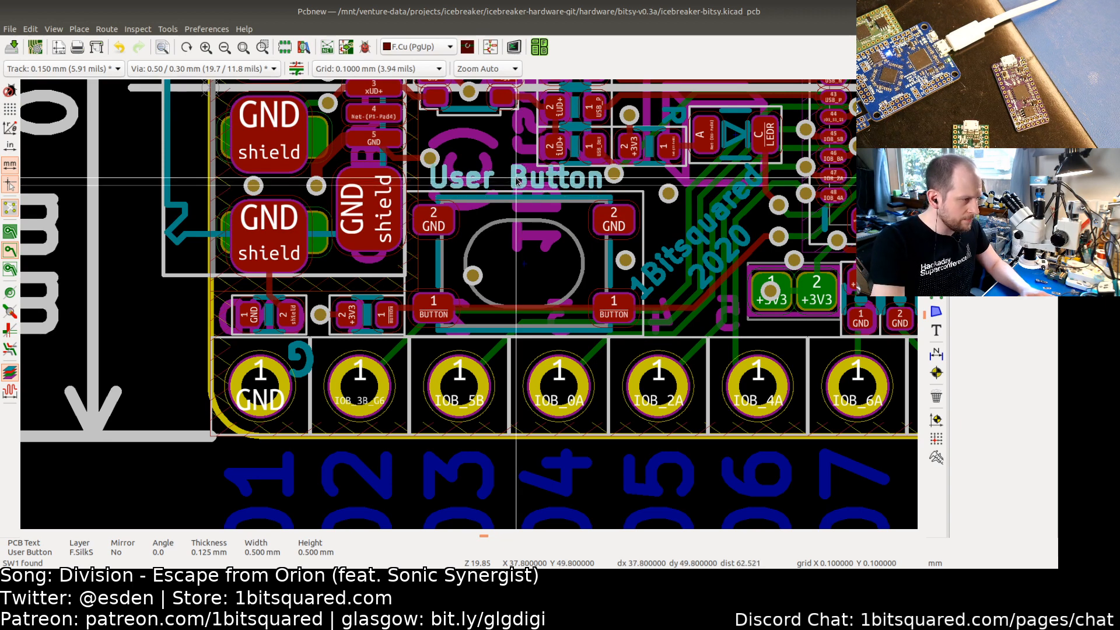
{"action": "key", "text": "Escape"}
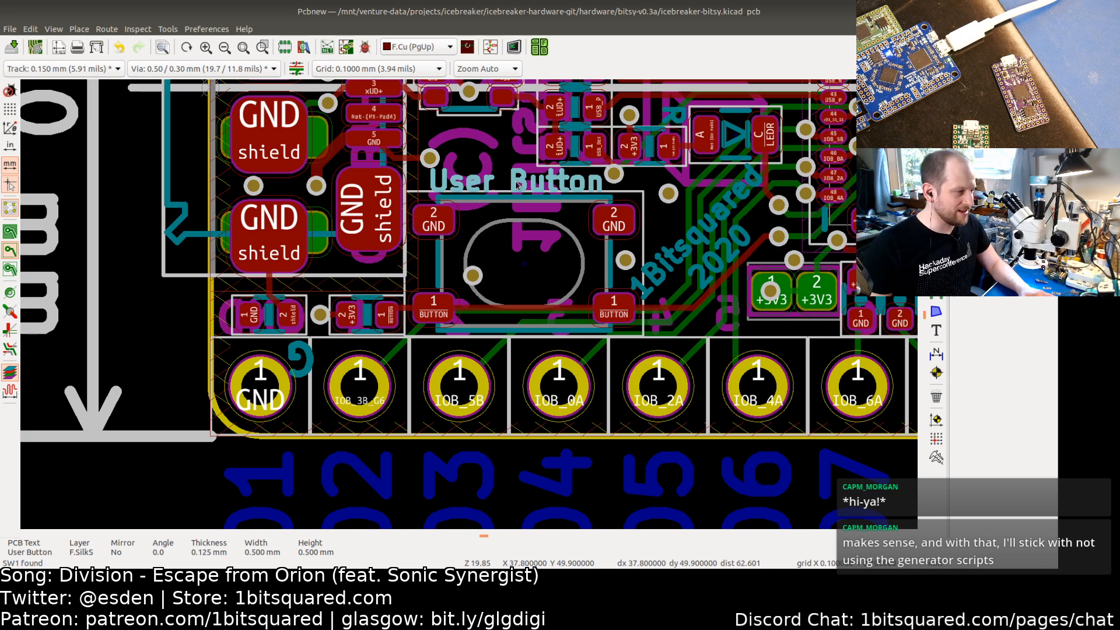
Step: Save the board layout
{"action": "scroll", "coordinate": [644, 188], "scroll_direction": "down", "scroll_amount": 1}
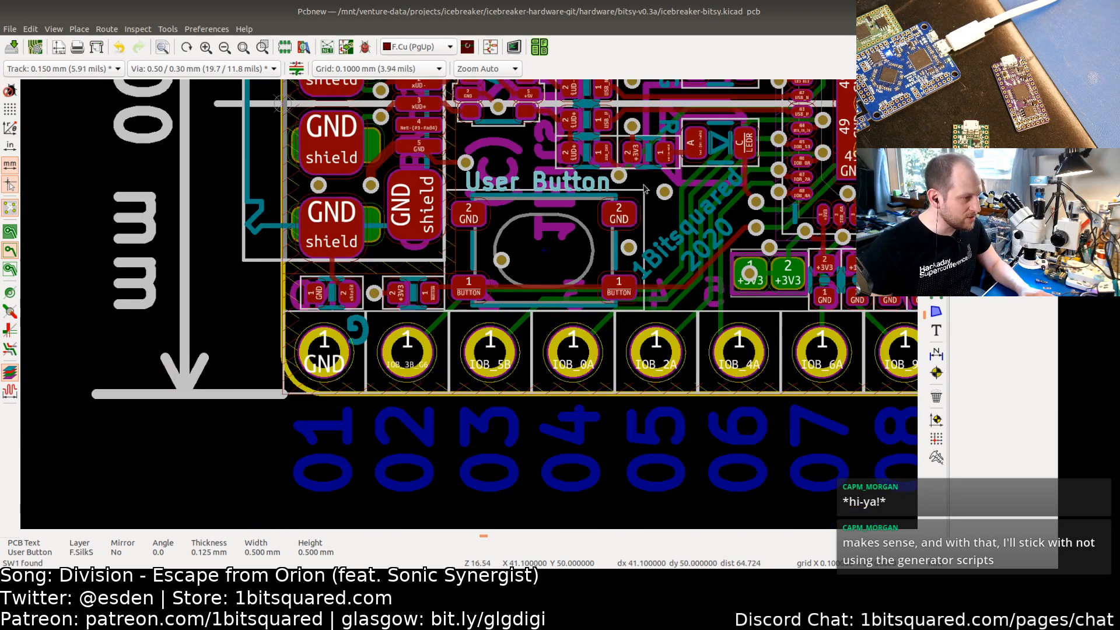
{"action": "middle_click_drag", "start_coordinate": [689, 185], "coordinate": [533, 241]}
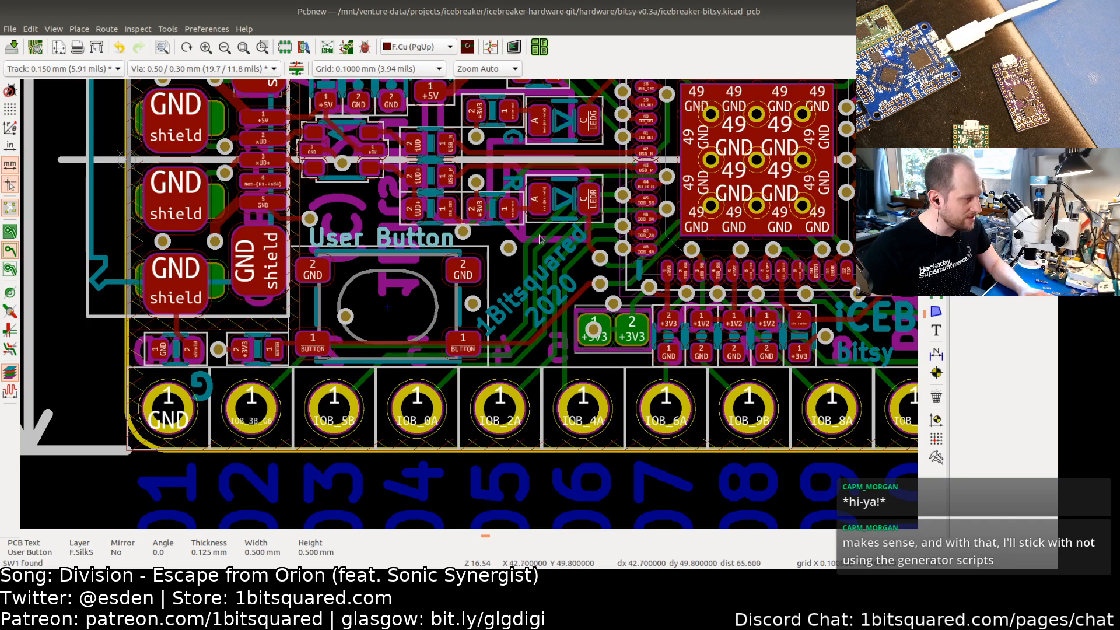
{"action": "middle_click_drag", "start_coordinate": [542, 239], "coordinate": [472, 303]}
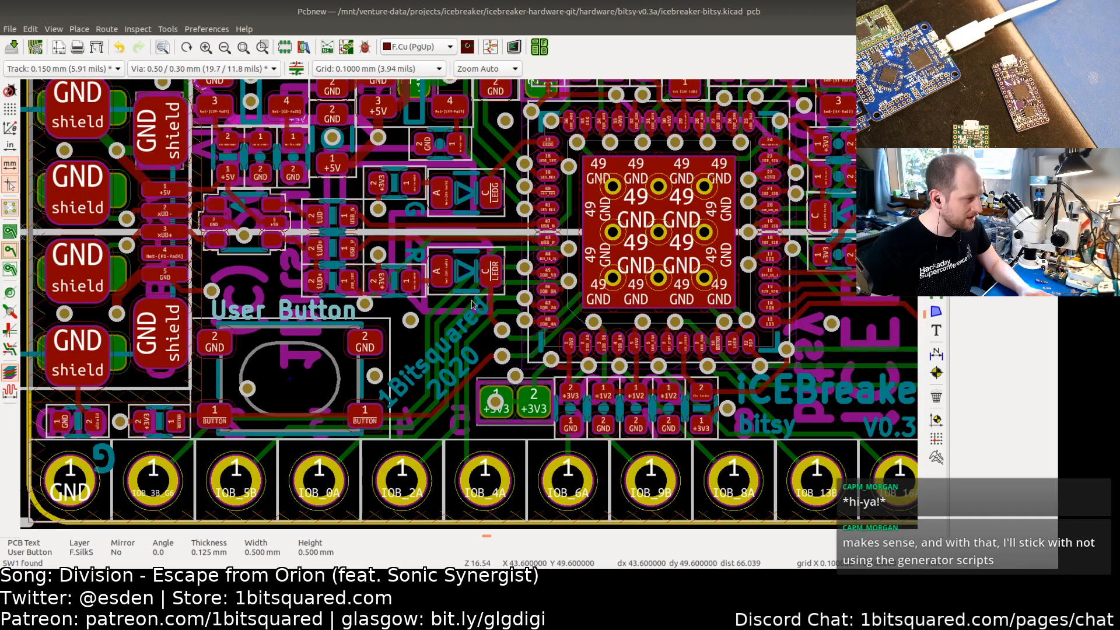
{"action": "middle_click_drag", "start_coordinate": [501, 245], "coordinate": [453, 261]}
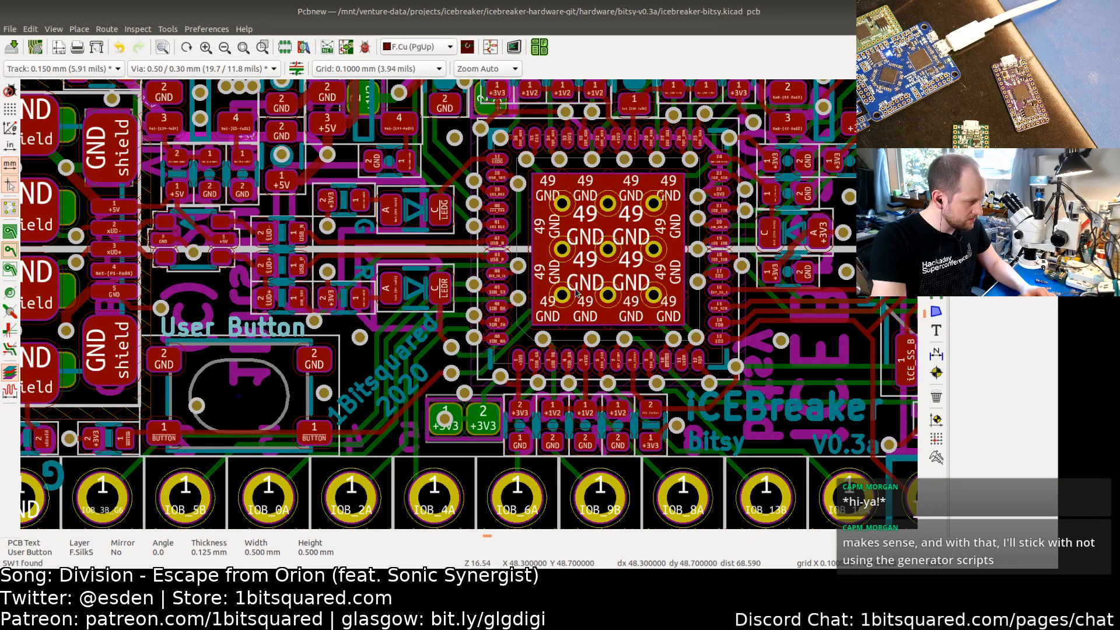
{"action": "key", "text": "ctrl+s"}
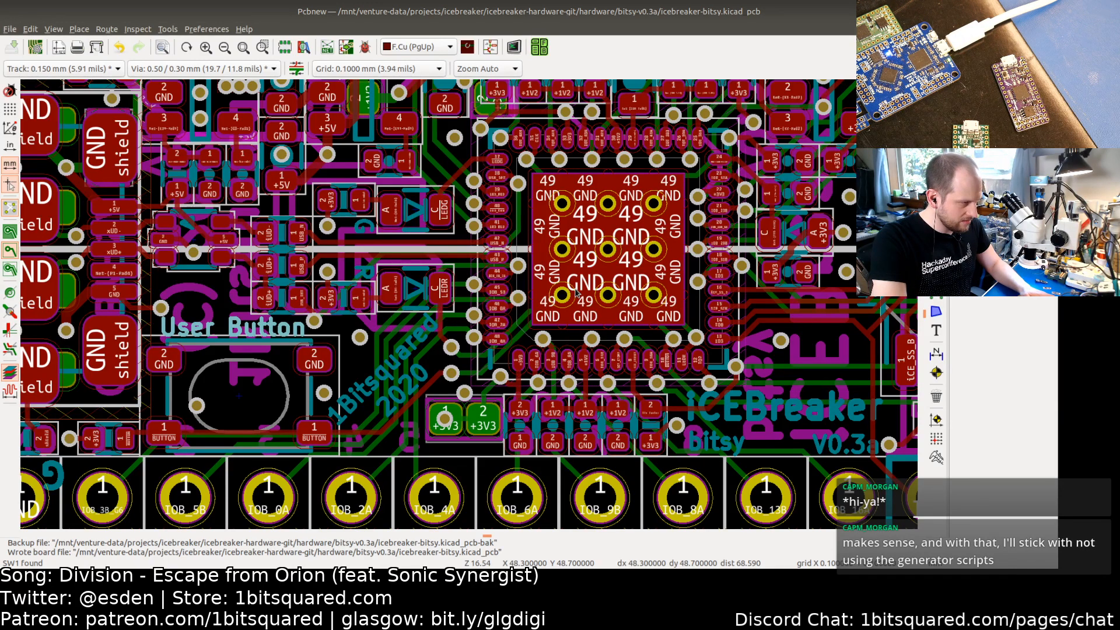
Step: Open the 3D viewer and inspect the board around the user button
{"action": "key", "text": "alt+3"}
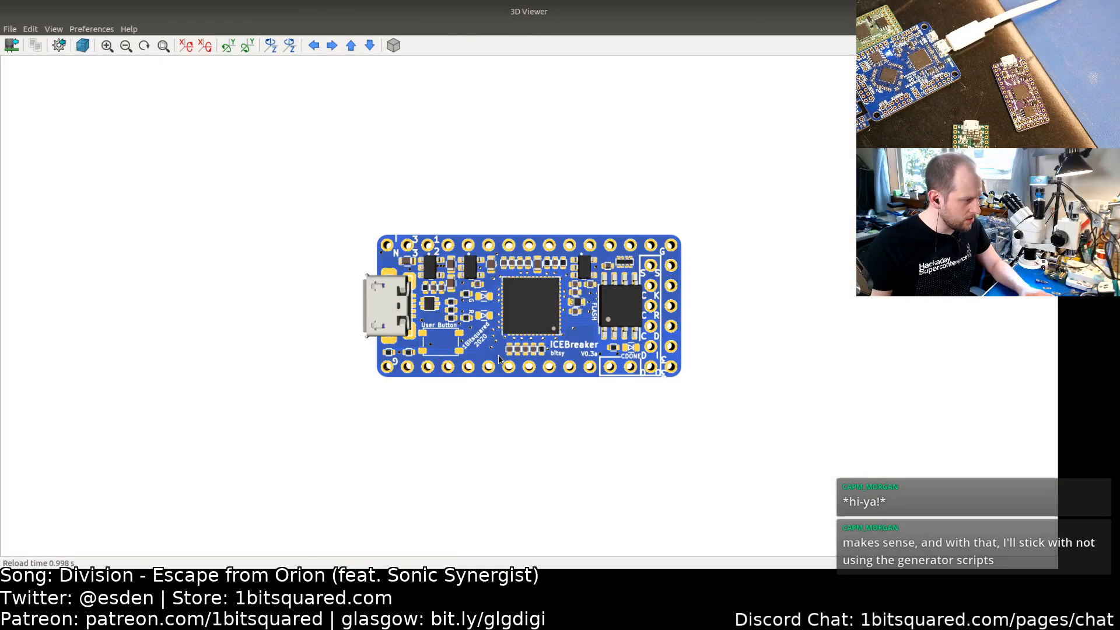
{"action": "left_click_drag", "start_coordinate": [499, 359], "coordinate": [429, 322]}
{"action": "scroll", "coordinate": [433, 326], "scroll_direction": "up", "scroll_amount": 5}
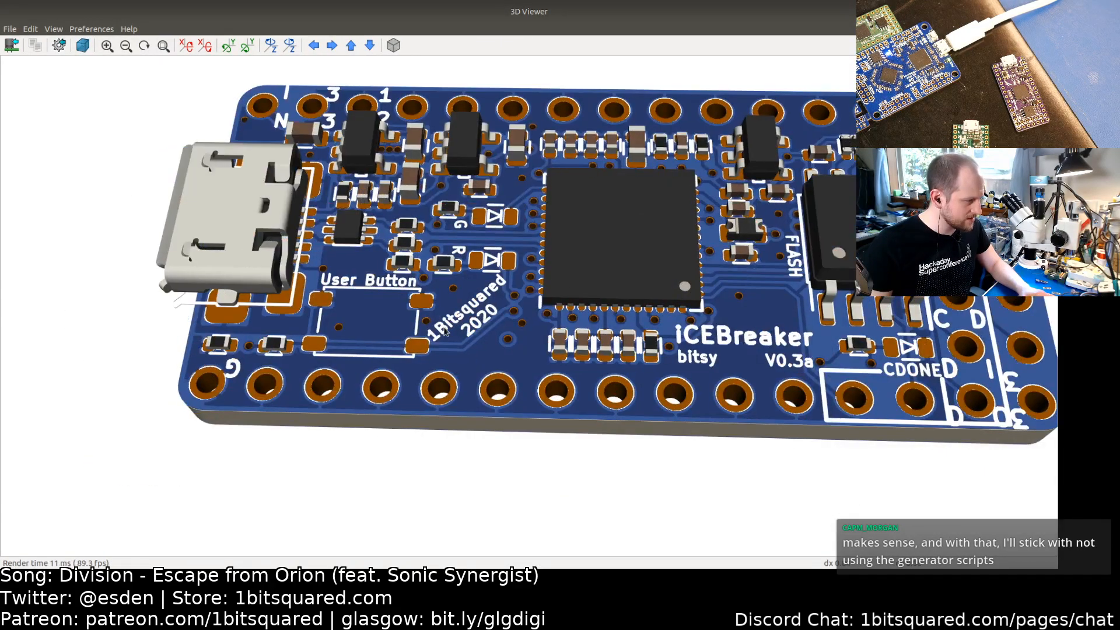
{"action": "left_click_drag", "start_coordinate": [298, 328], "coordinate": [366, 380]}
{"action": "left_click_drag", "start_coordinate": [478, 331], "coordinate": [538, 303]}
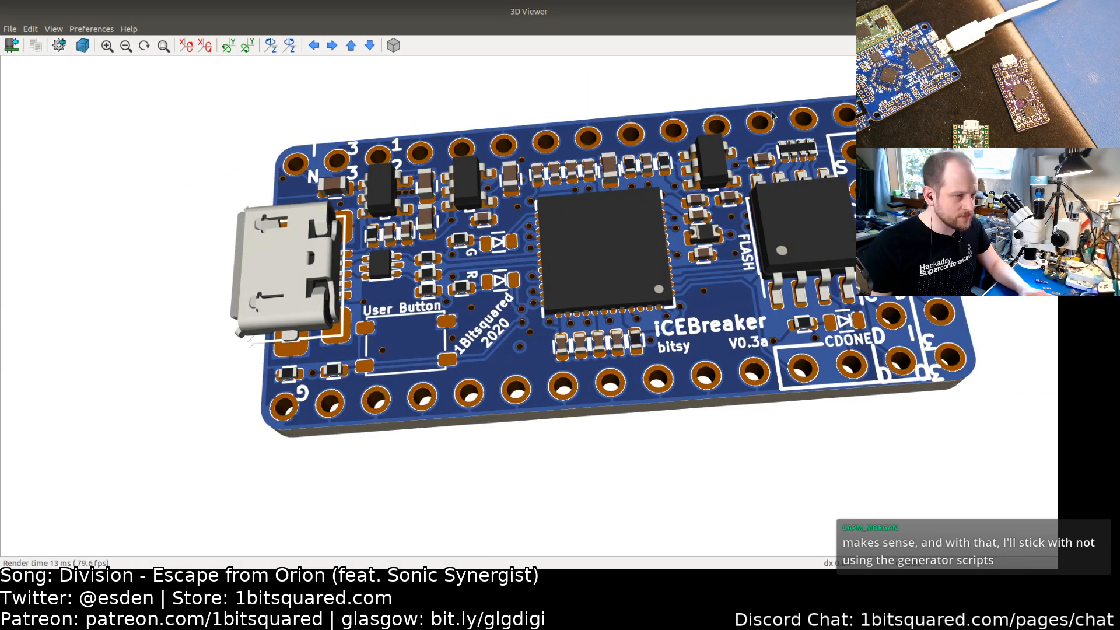
{"action": "key", "text": "alt+Tab"}
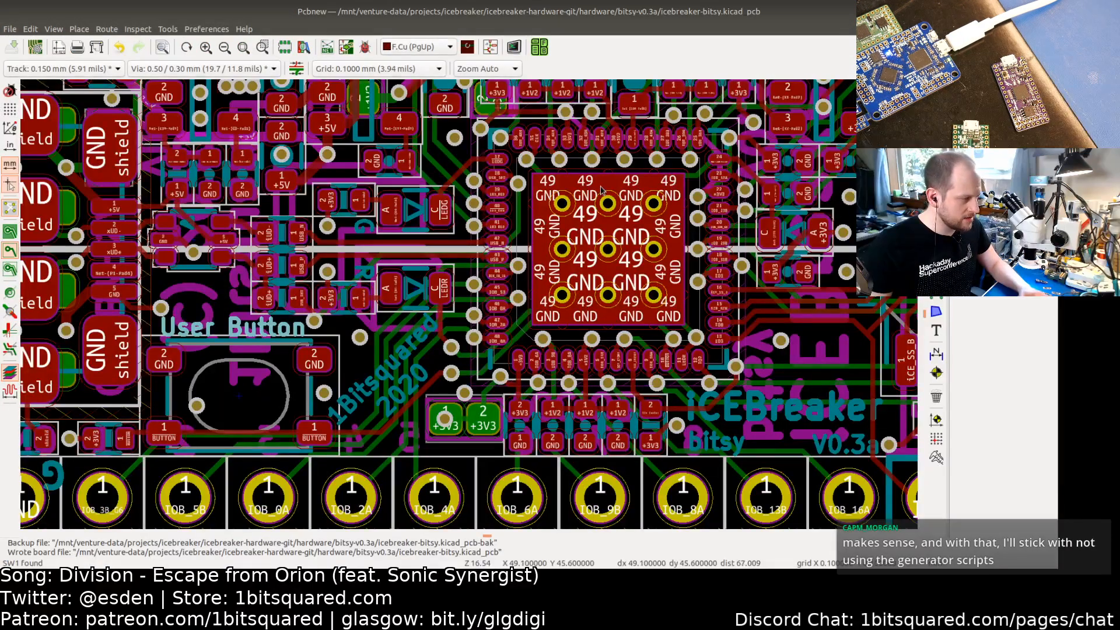
Step: Switch to the to-do file in Sublime Text and mark 'Update button (from full size iCEBreaker)' as done
{"action": "key", "text": "alt+Tab"}
{"action": "key", "text": "alt+Tab"}
{"action": "key", "text": "alt+Tab"}
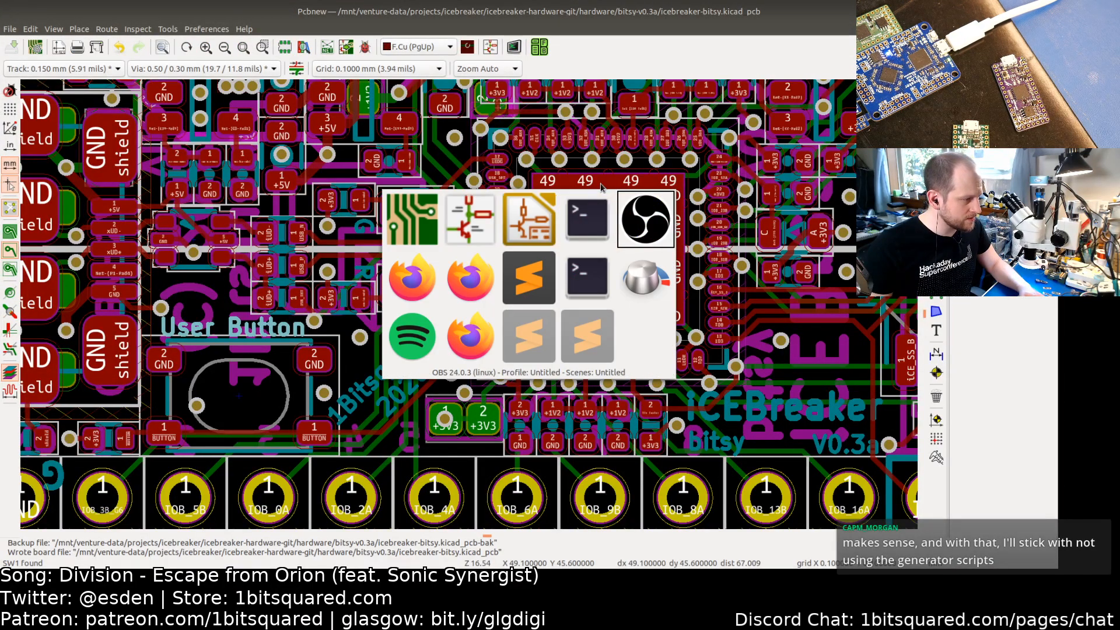
{"action": "key", "text": "alt+Tab"}
{"action": "key", "text": "alt+Tab"}
{"action": "key", "text": "alt+Tab"}
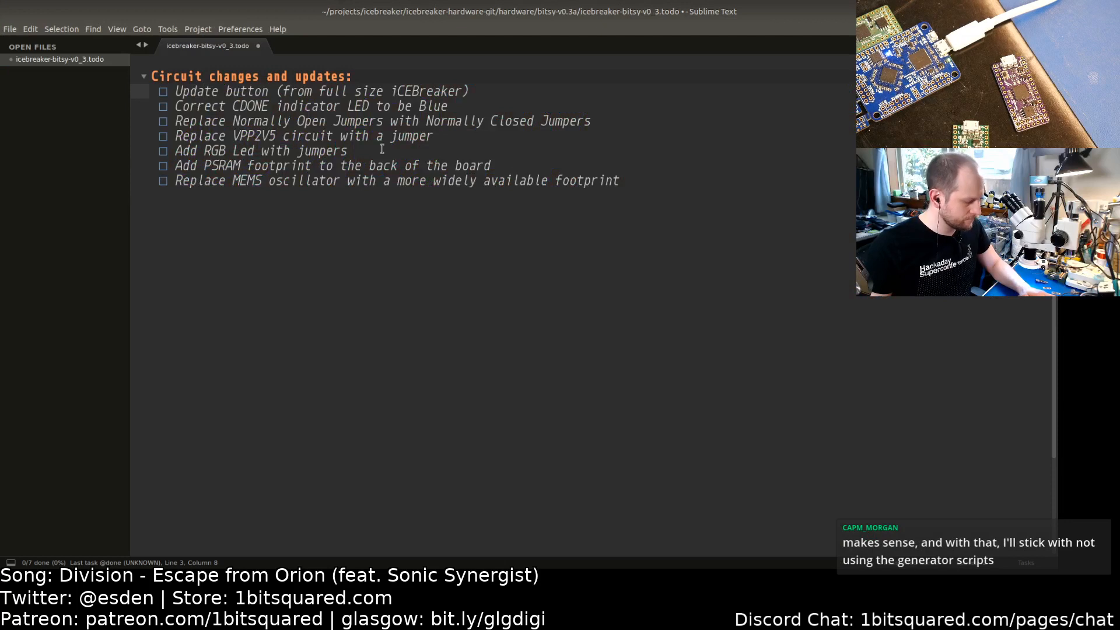
{"action": "key", "text": "ctrl+d"}
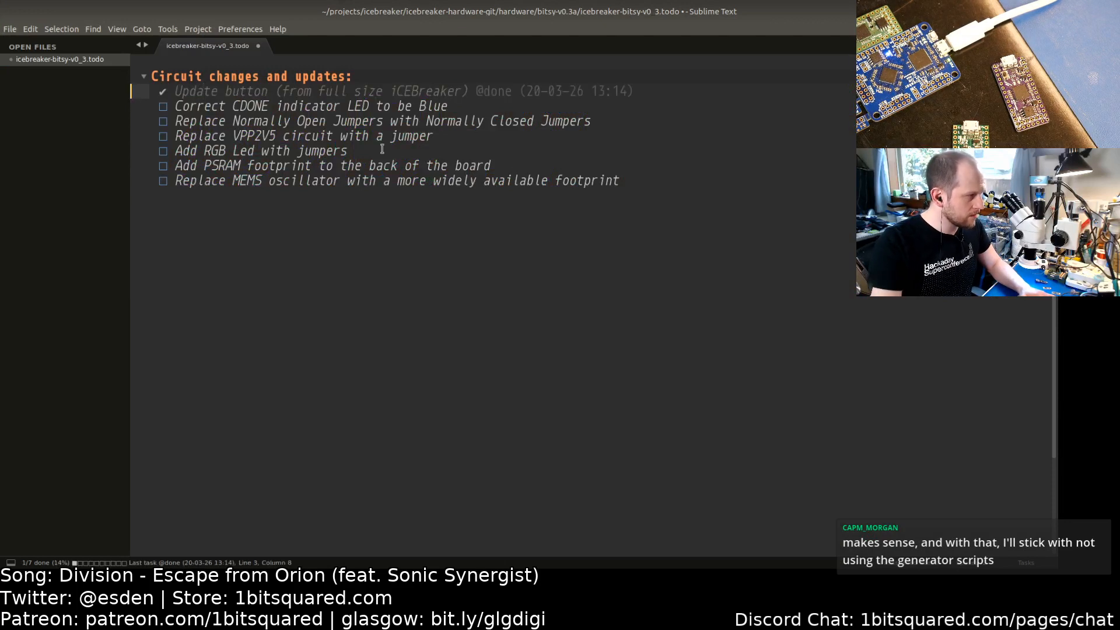
{"action": "key", "text": "Down"}
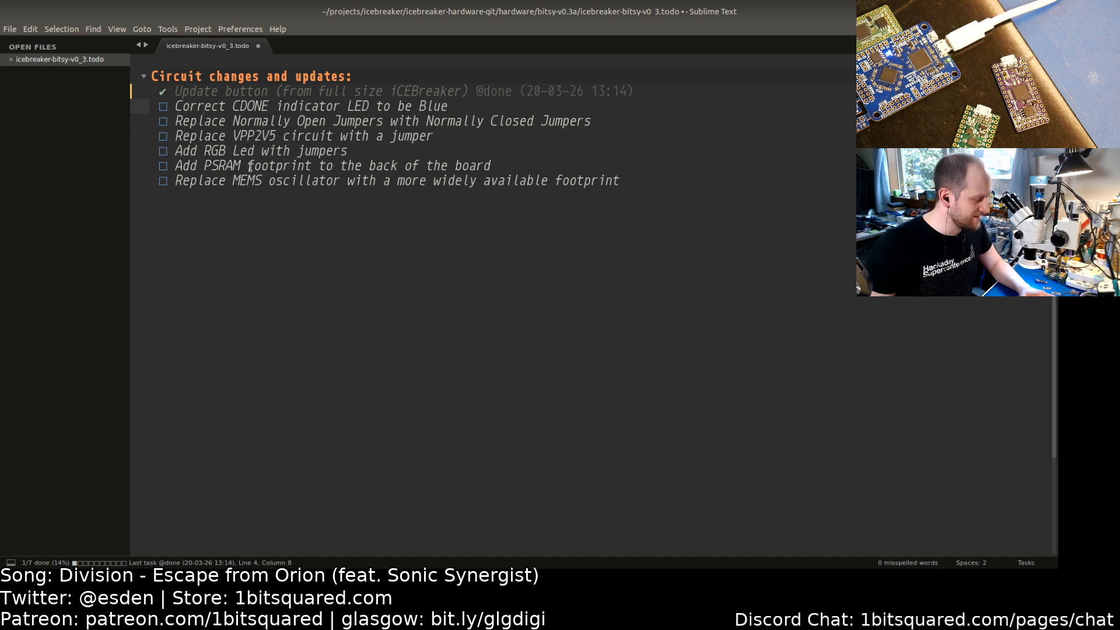
Step: Switch to Firefox, search the web for 'sublime text todo' and open the PlainTasks plugin page
{"action": "key", "text": "alt+Tab"}
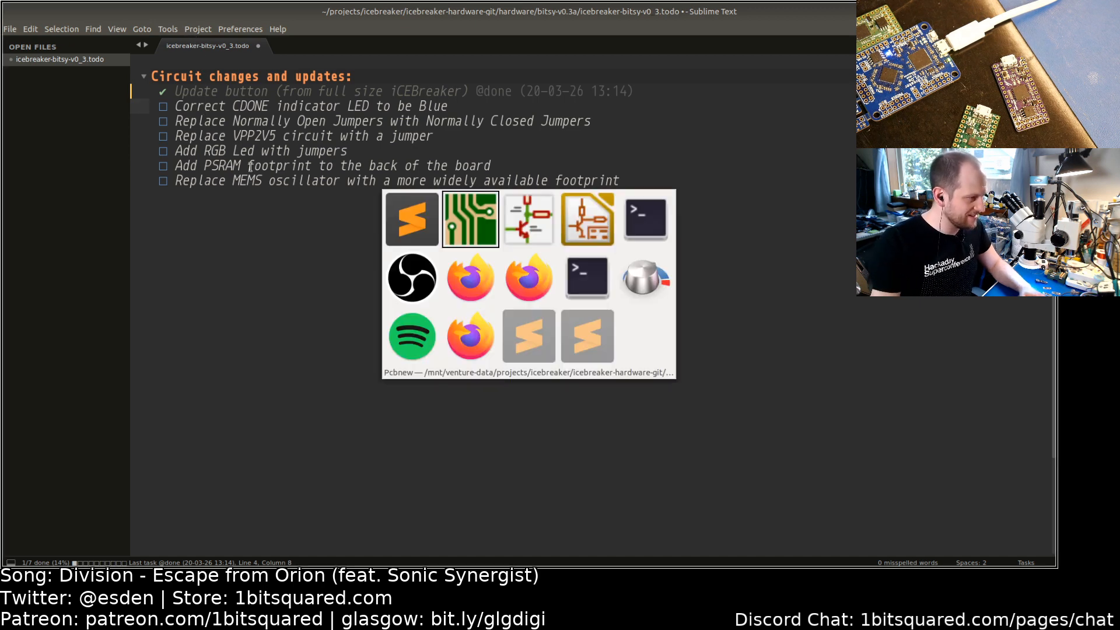
{"action": "key", "text": "alt+Tab"}
{"action": "key", "text": "alt+Tab"}
{"action": "key", "text": "alt+Tab"}
{"action": "key", "text": "alt+Tab"}
{"action": "key", "text": "alt+Tab"}
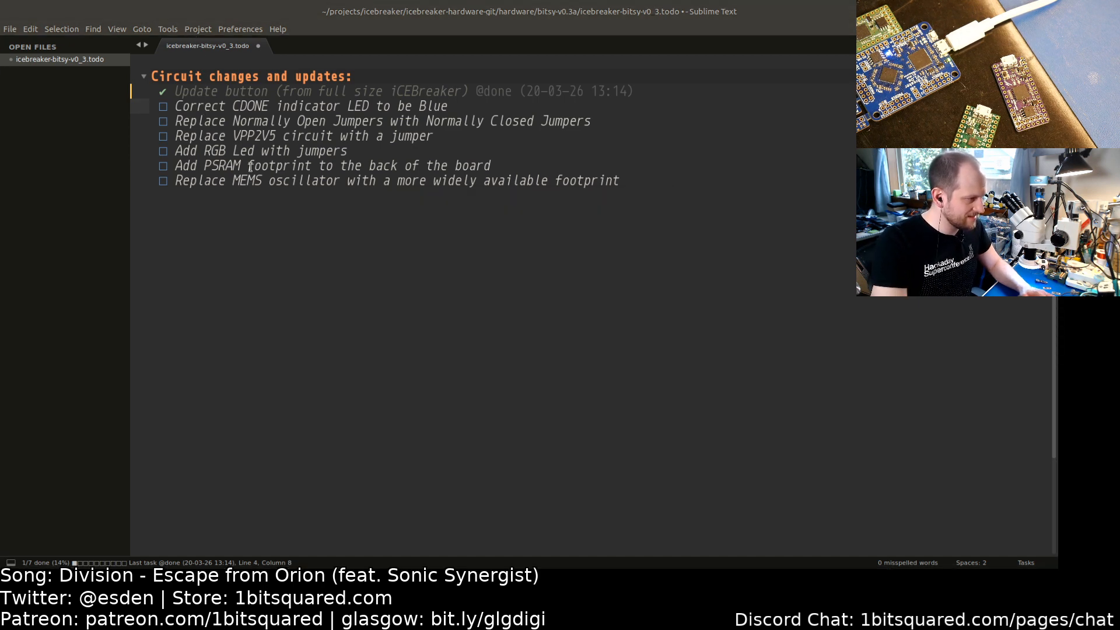
{"action": "key", "text": "alt+Tab"}
{"action": "key", "text": "alt+Tab"}
{"action": "key", "text": "alt+Tab"}
{"action": "key", "text": "alt+Tab"}
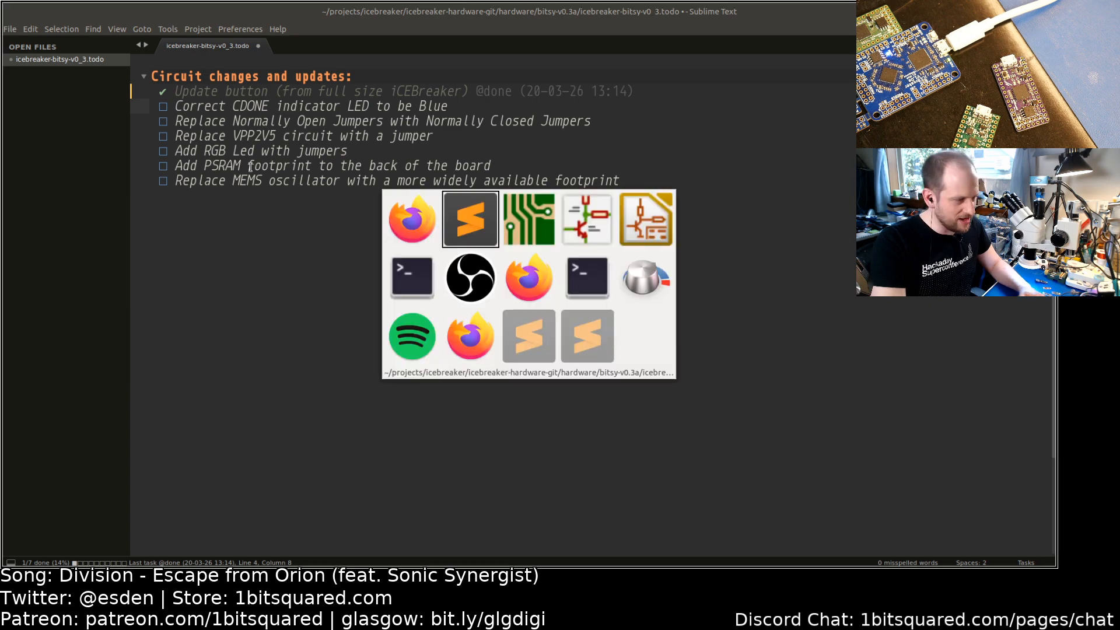
{"action": "key", "text": "alt+Tab"}
{"action": "key", "text": "alt+Tab"}
{"action": "key", "text": "alt+Tab"}
{"action": "key", "text": "alt+Tab"}
{"action": "key", "text": "alt+Tab"}
{"action": "key", "text": "alt+Tab"}
{"action": "key", "text": "alt+Tab"}
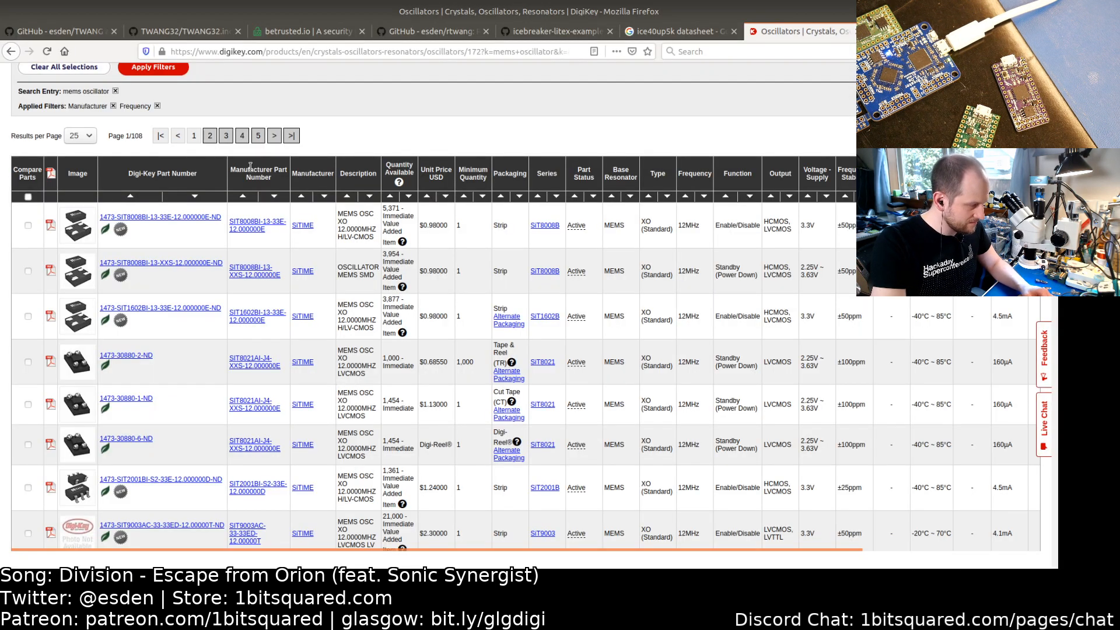
{"action": "key", "text": "ctrl+t"}
{"action": "type", "text": "sublimet"}
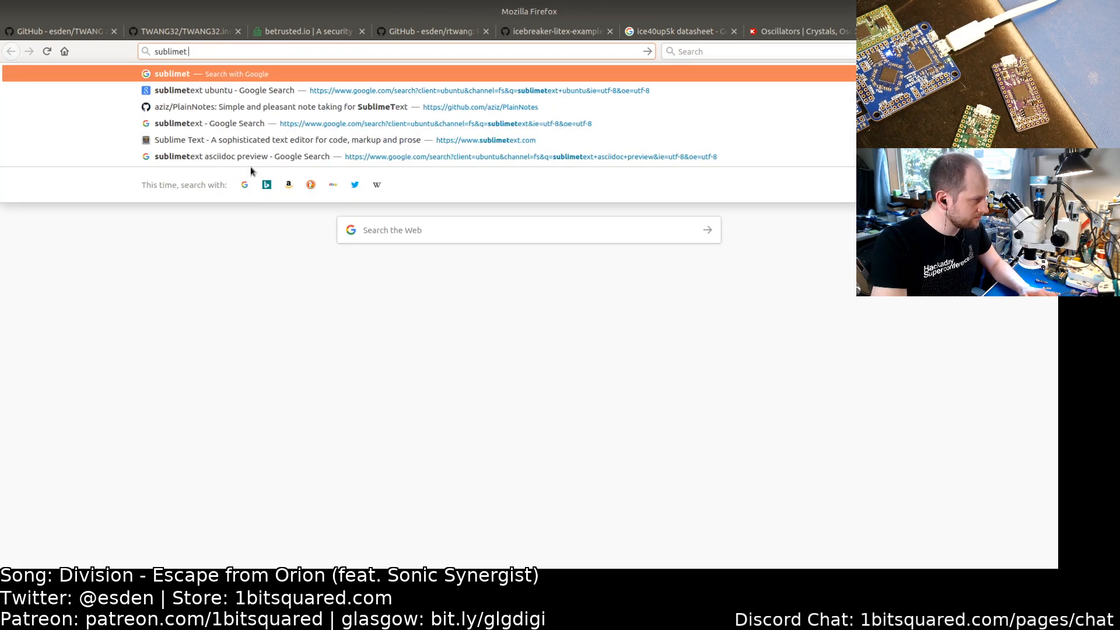
{"action": "key", "text": "BackSpace"}
{"action": "type", "text": "text"}
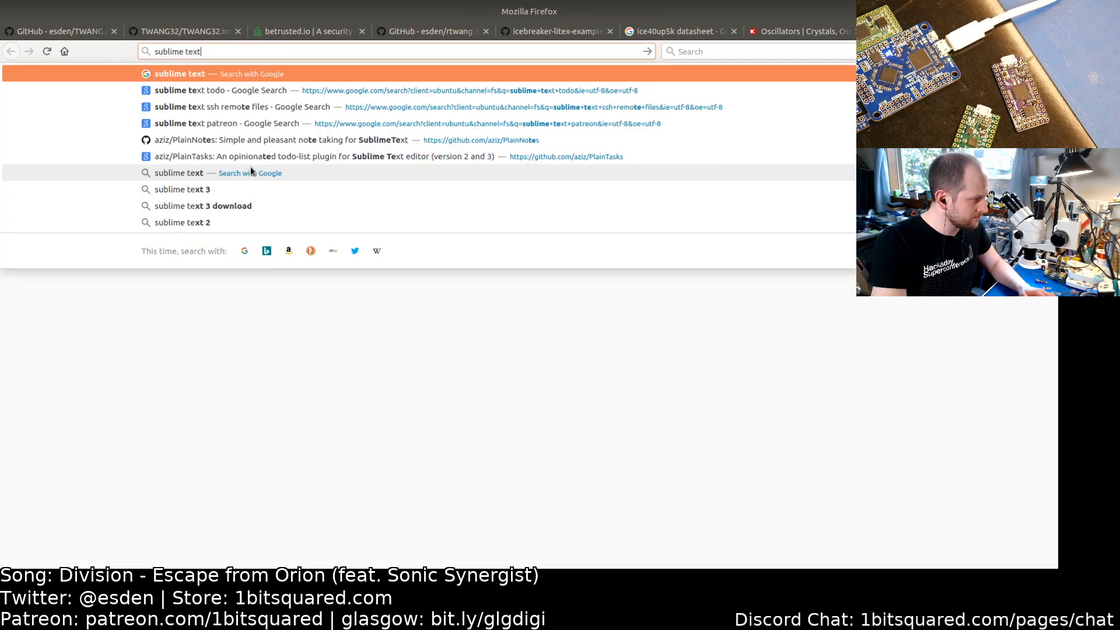
{"action": "type", "text": " todo"}
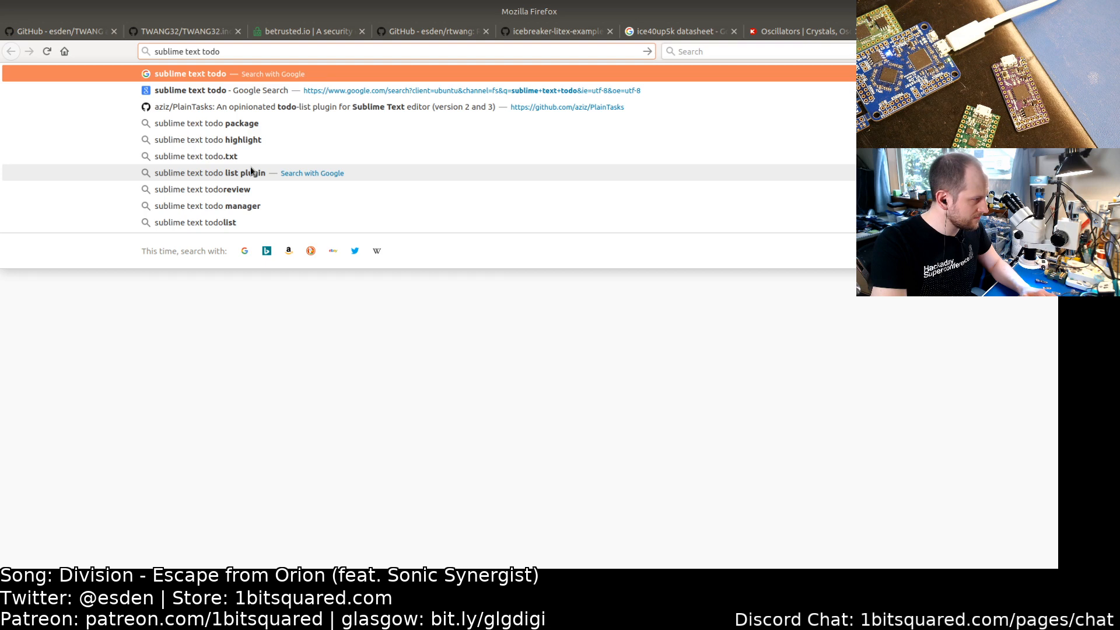
{"action": "key", "text": "Return"}
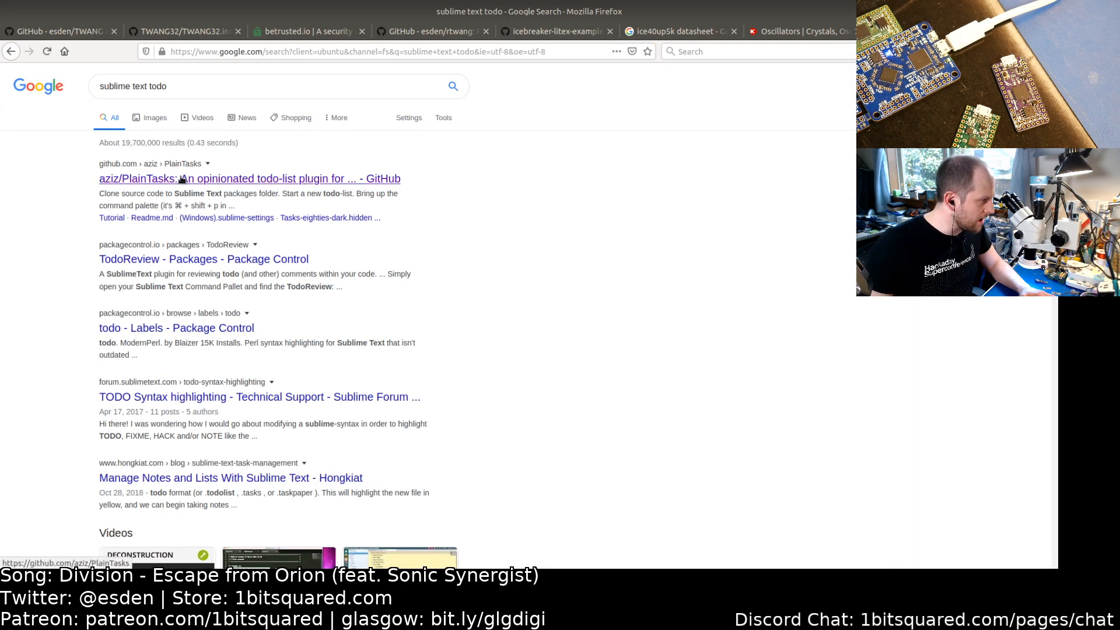
{"action": "left_click", "coordinate": [182, 179]}
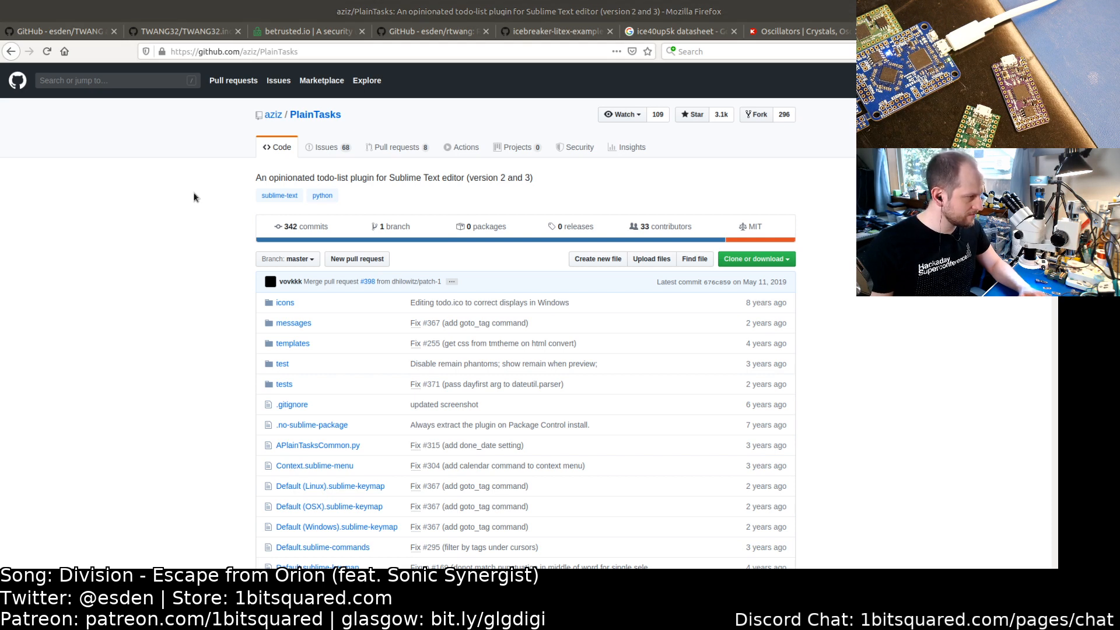
Step: Switch to the schematic, open the CDONE indicator LED D3's properties and set its value to BLU
{"action": "key", "text": "alt+Tab"}
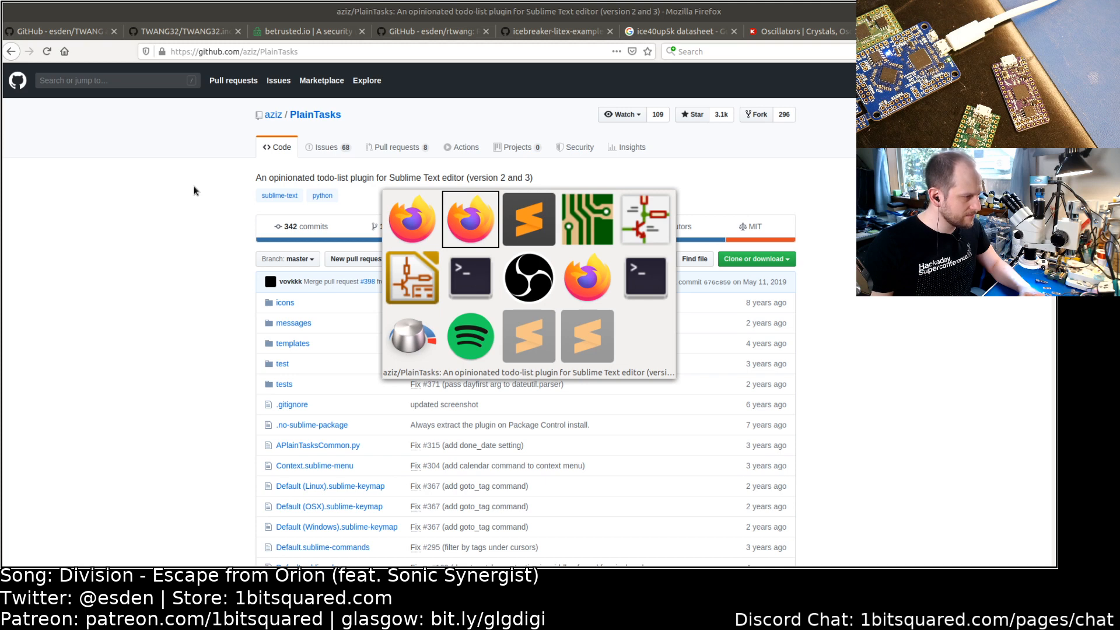
{"action": "key", "text": "alt+Tab"}
{"action": "key", "text": "alt+Tab"}
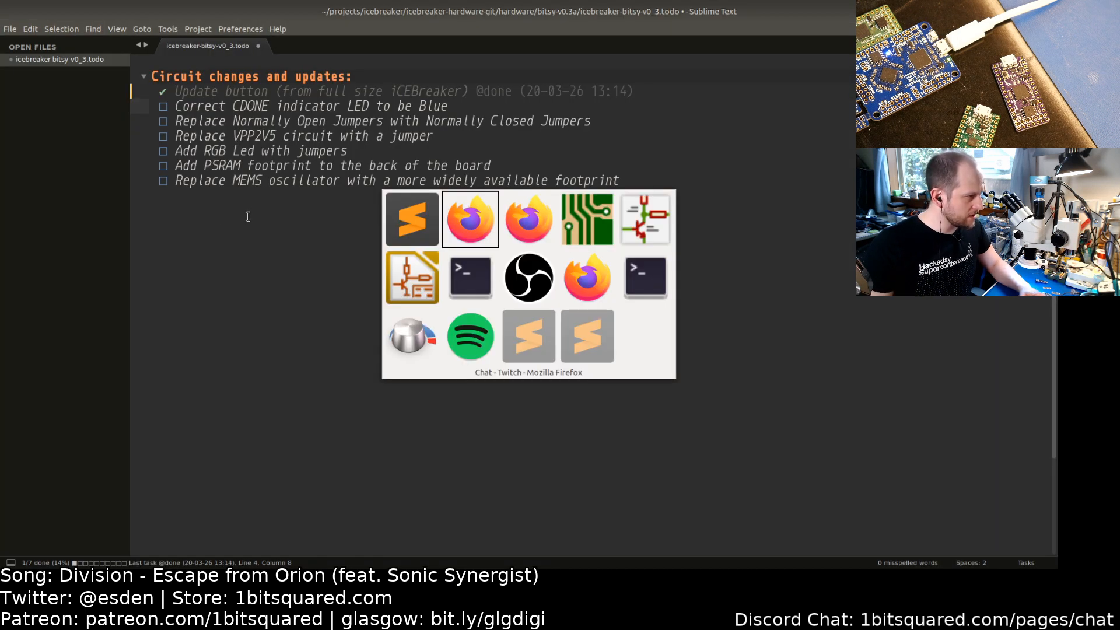
{"action": "key", "text": "alt+Tab"}
{"action": "key", "text": "alt+Tab"}
{"action": "key", "text": "alt+Tab"}
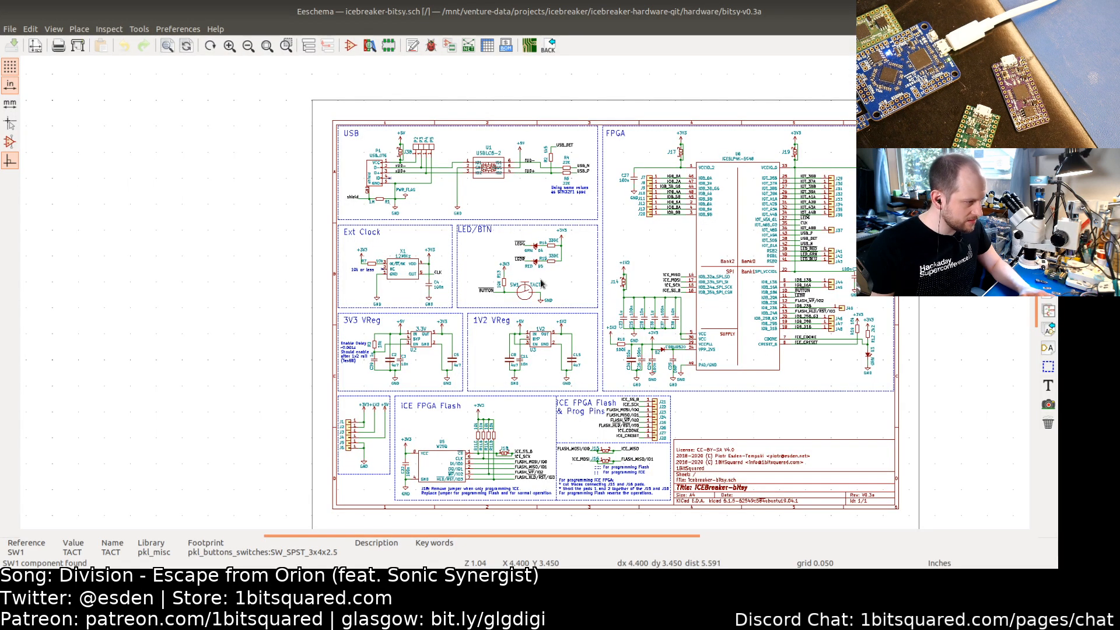
{"action": "scroll", "coordinate": [543, 285], "scroll_direction": "up", "scroll_amount": 2}
{"action": "middle_click_drag", "start_coordinate": [588, 282], "coordinate": [356, 260]}
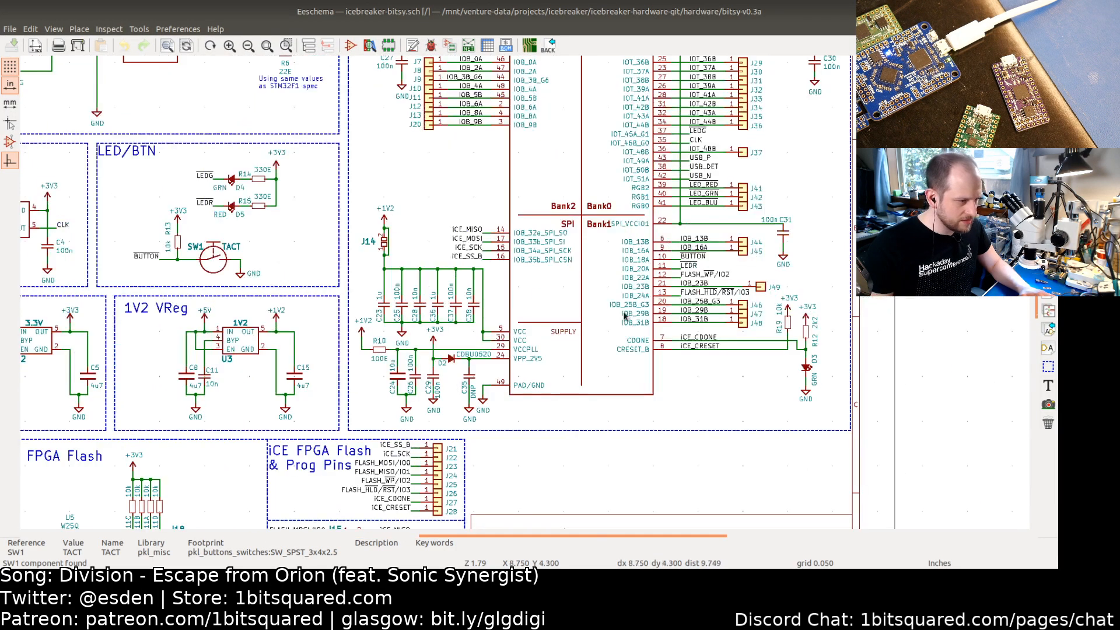
{"action": "double_click", "coordinate": [809, 370]}
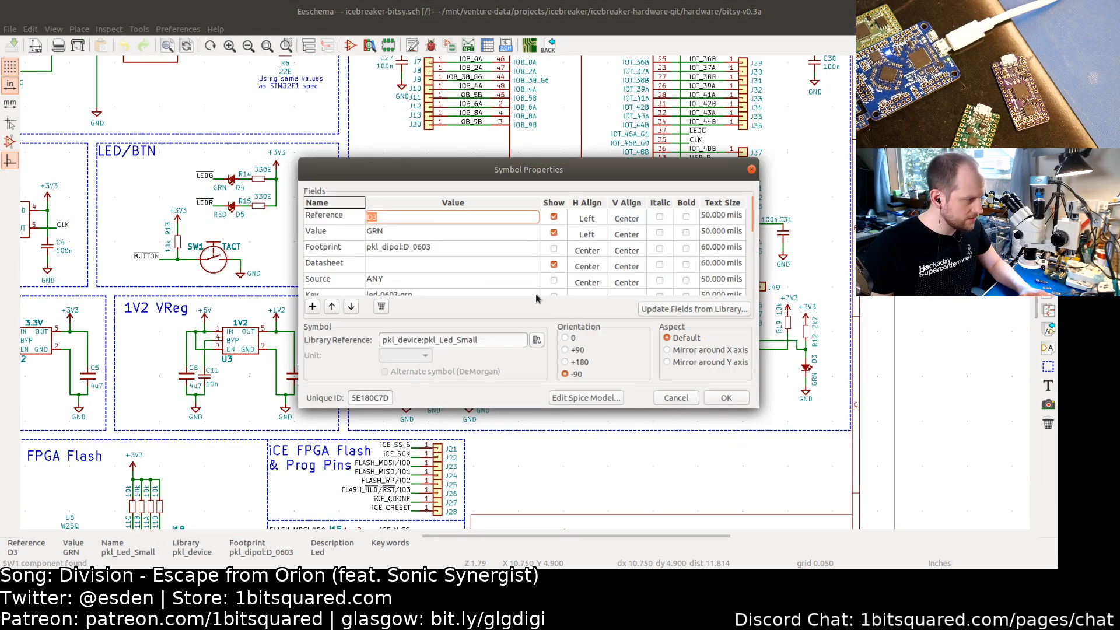
{"action": "left_click", "coordinate": [389, 233]}
{"action": "key", "text": "BackSpace"}
{"action": "key", "text": "BackSpace"}
{"action": "key", "text": "BackSpace"}
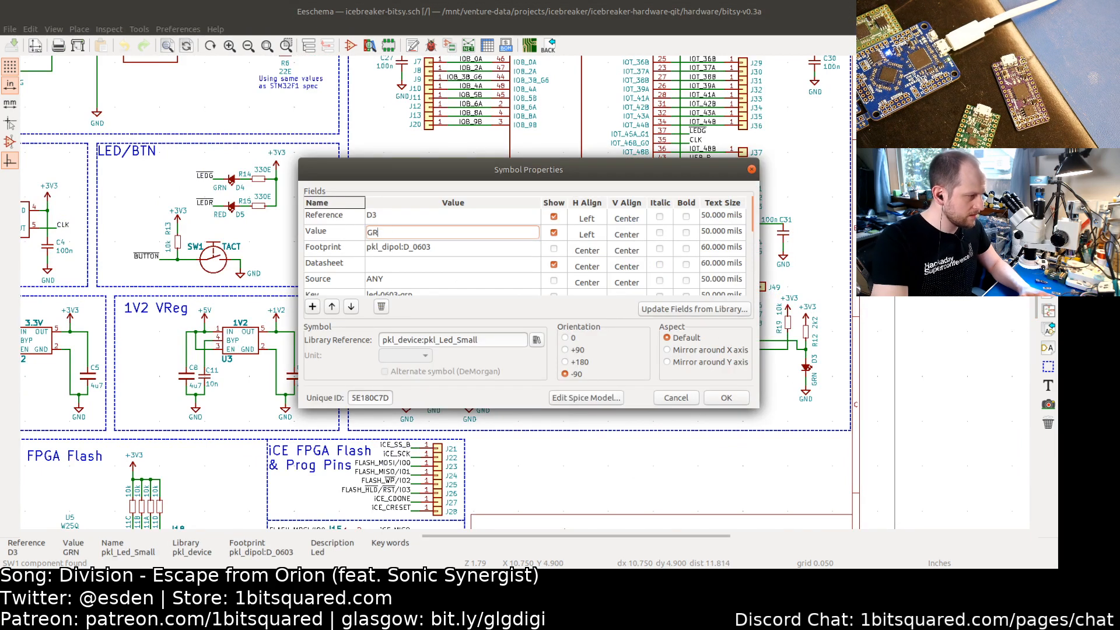
{"action": "type", "text": "BLU"}
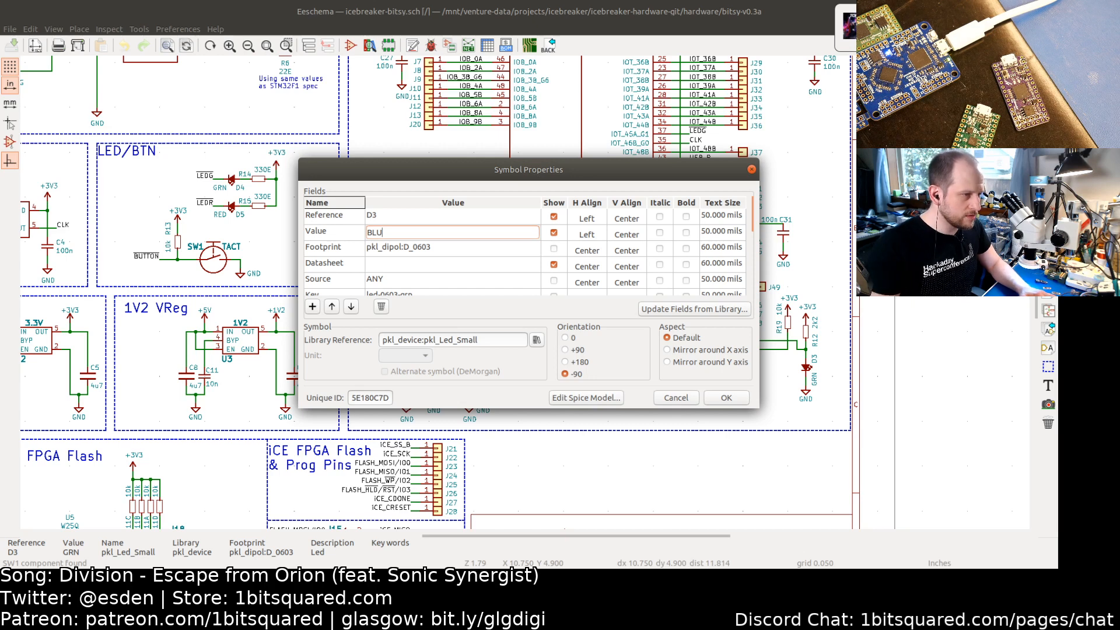
Step: Change D3's Key field to led-0603-blu, confirm the dialog and save the schematic
{"action": "scroll", "coordinate": [412, 270], "scroll_direction": "down", "scroll_amount": 2}
{"action": "left_click", "coordinate": [419, 245]}
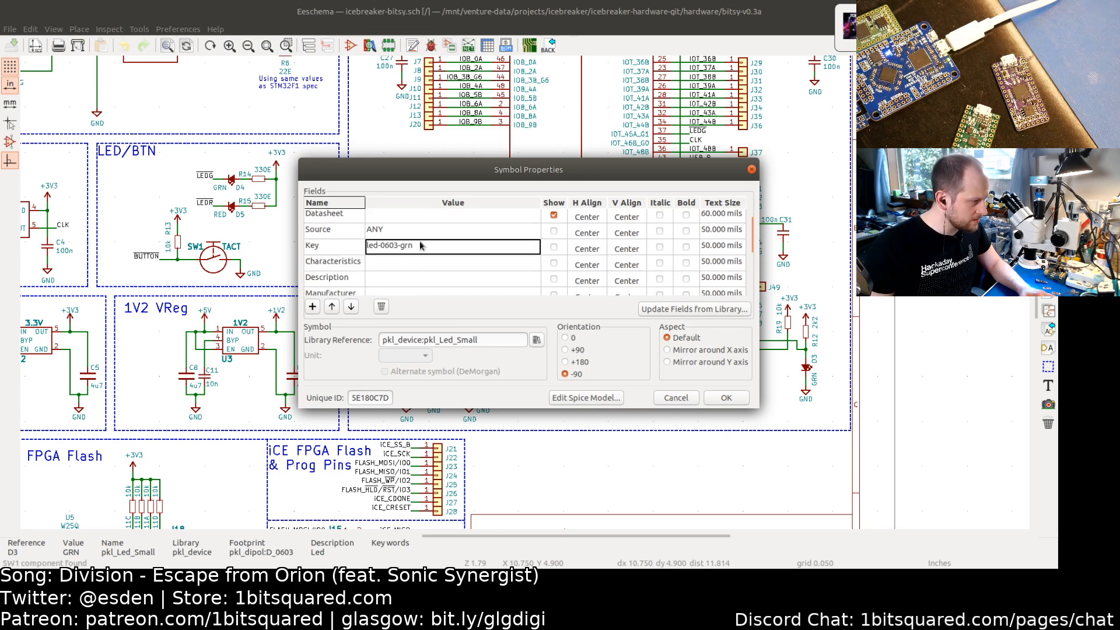
{"action": "key", "text": "BackSpace"}
{"action": "key", "text": "BackSpace"}
{"action": "key", "text": "BackSpace"}
{"action": "type", "text": "b"}
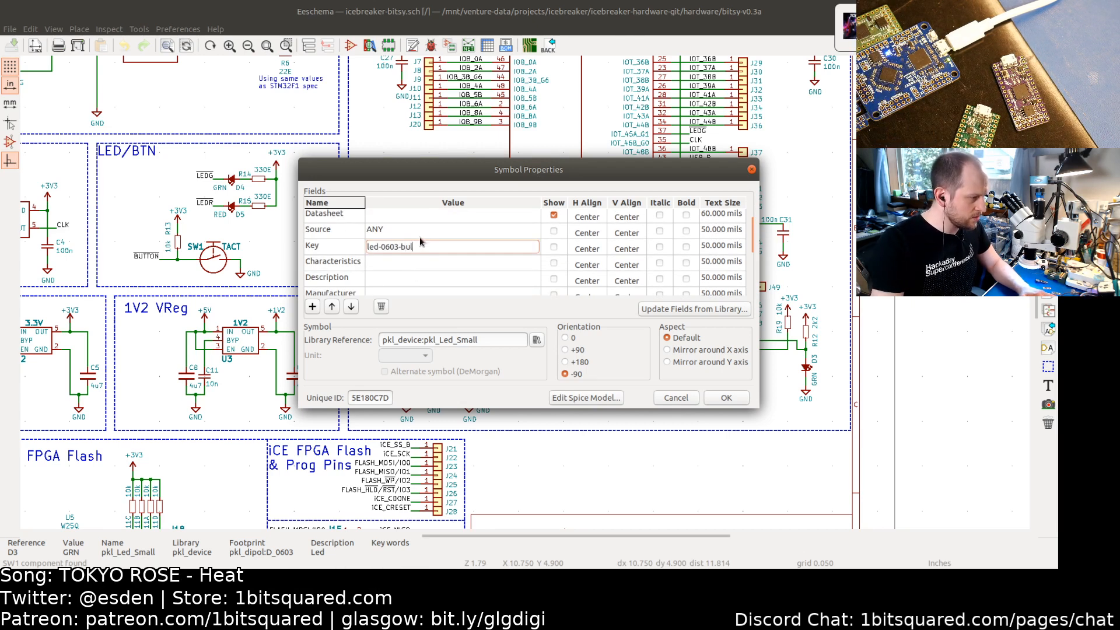
{"action": "type", "text": "lu"}
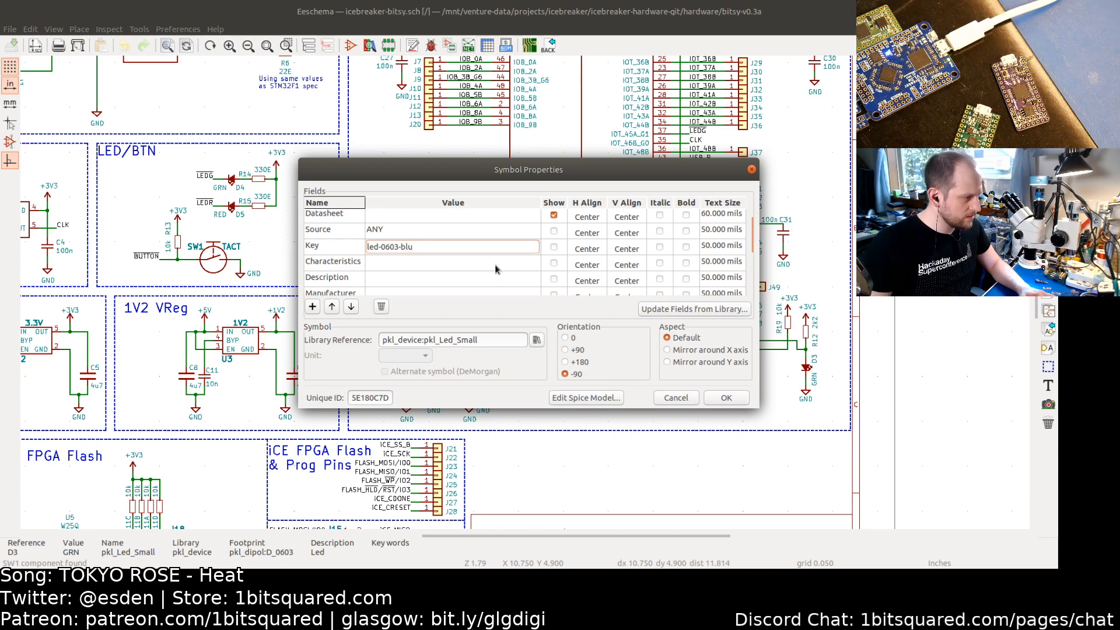
{"action": "left_click", "coordinate": [724, 398]}
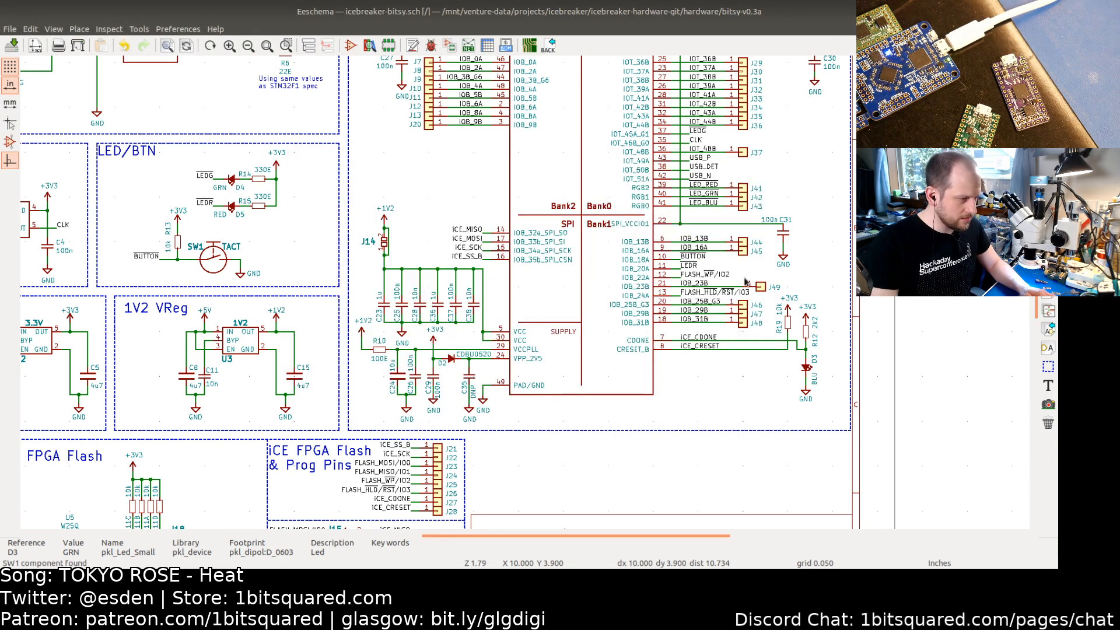
{"action": "key", "text": "ctrl+s"}
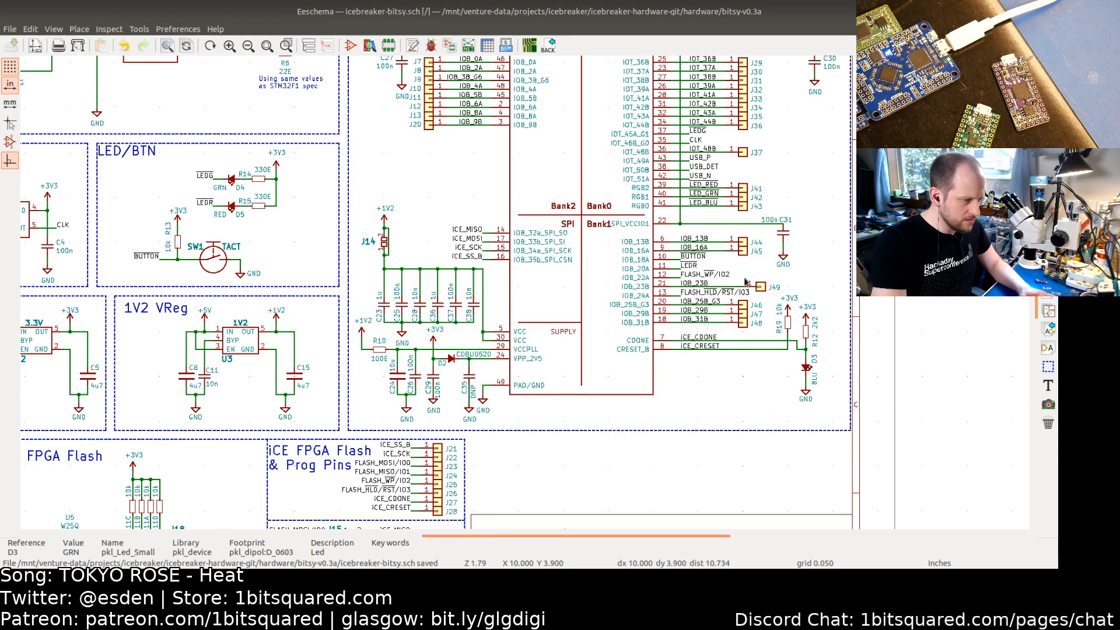
Step: Update the PCB from the schematic and close the update dialog
{"action": "key", "text": "F8"}
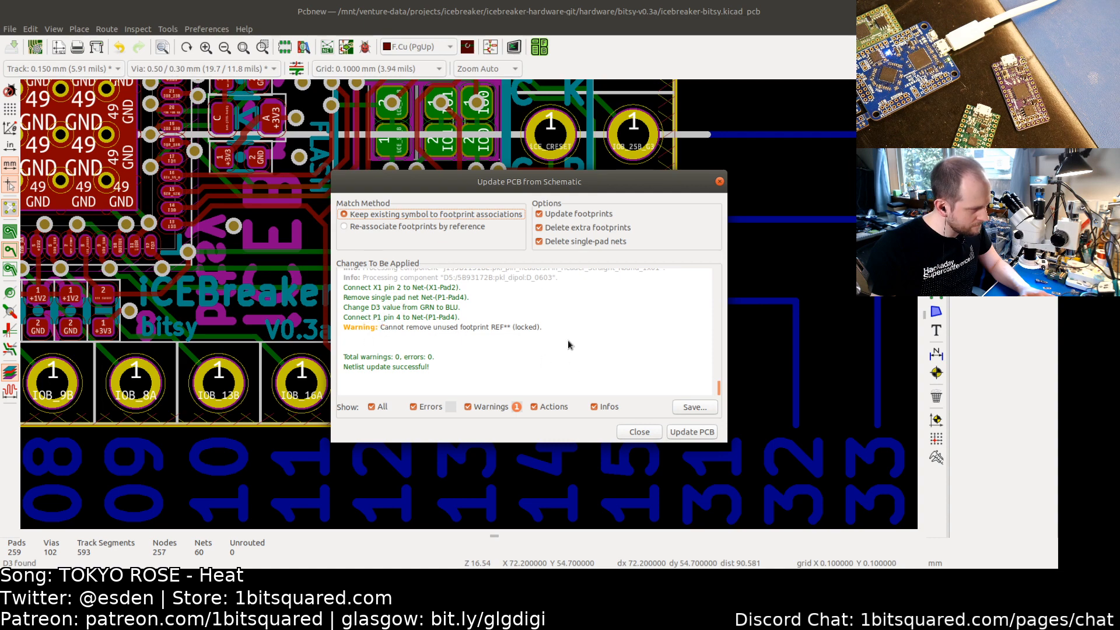
{"action": "left_click", "coordinate": [686, 433]}
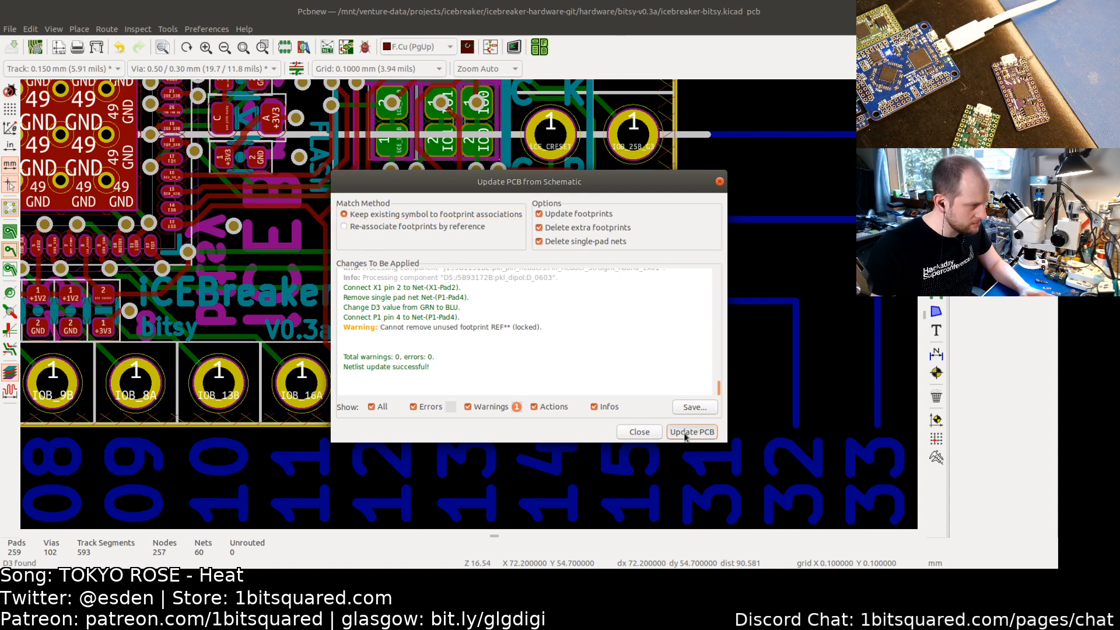
{"action": "left_click", "coordinate": [641, 432]}
Step: Locate and select the D3 LED footprint next to the CDONE label on the board
{"action": "scroll", "coordinate": [644, 430], "scroll_direction": "down", "scroll_amount": 4}
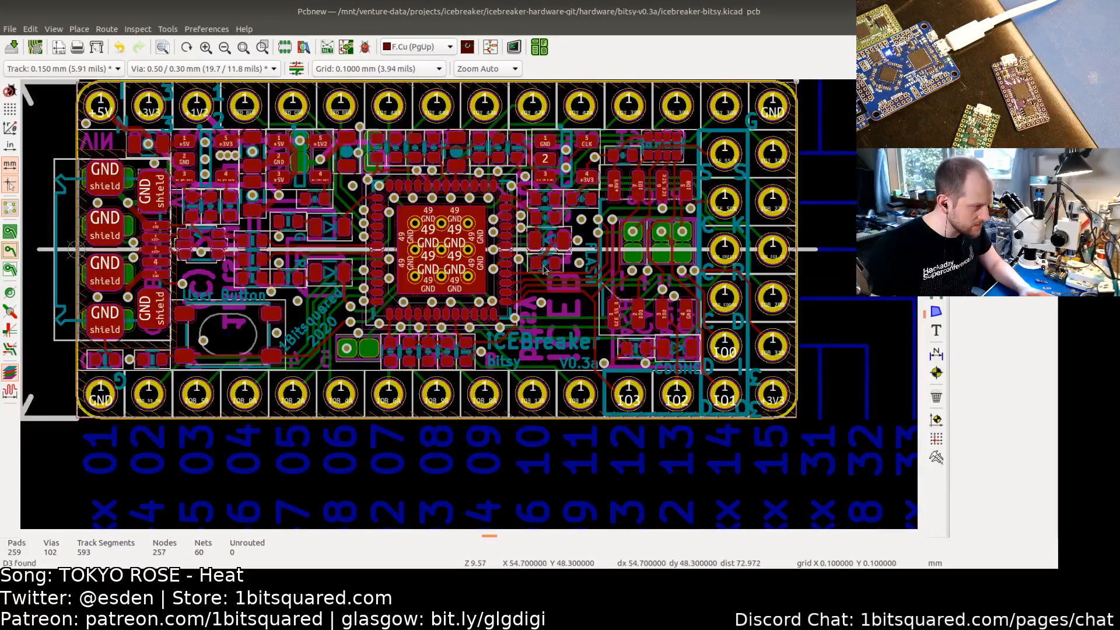
{"action": "scroll", "coordinate": [553, 249], "scroll_direction": "up", "scroll_amount": 5}
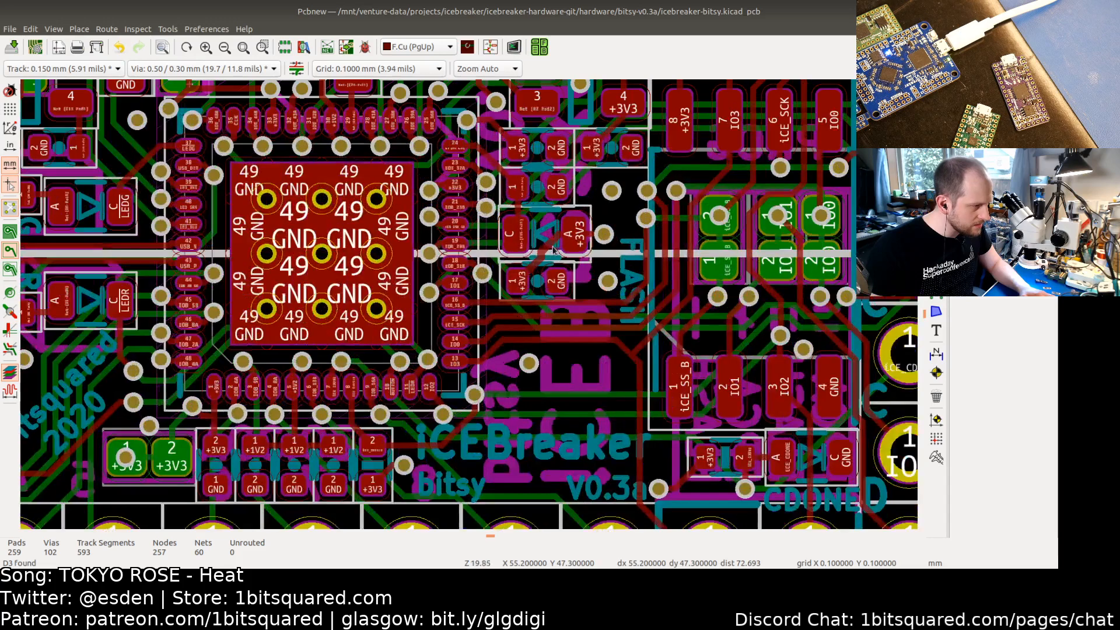
{"action": "left_click", "coordinate": [532, 231]}
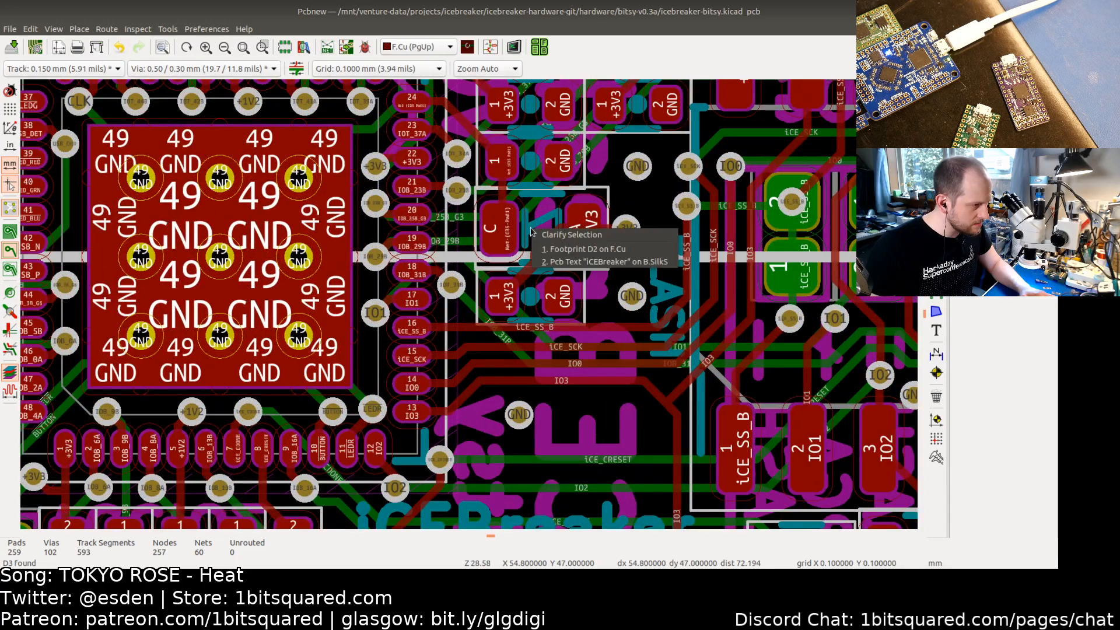
{"action": "left_click", "coordinate": [583, 245]}
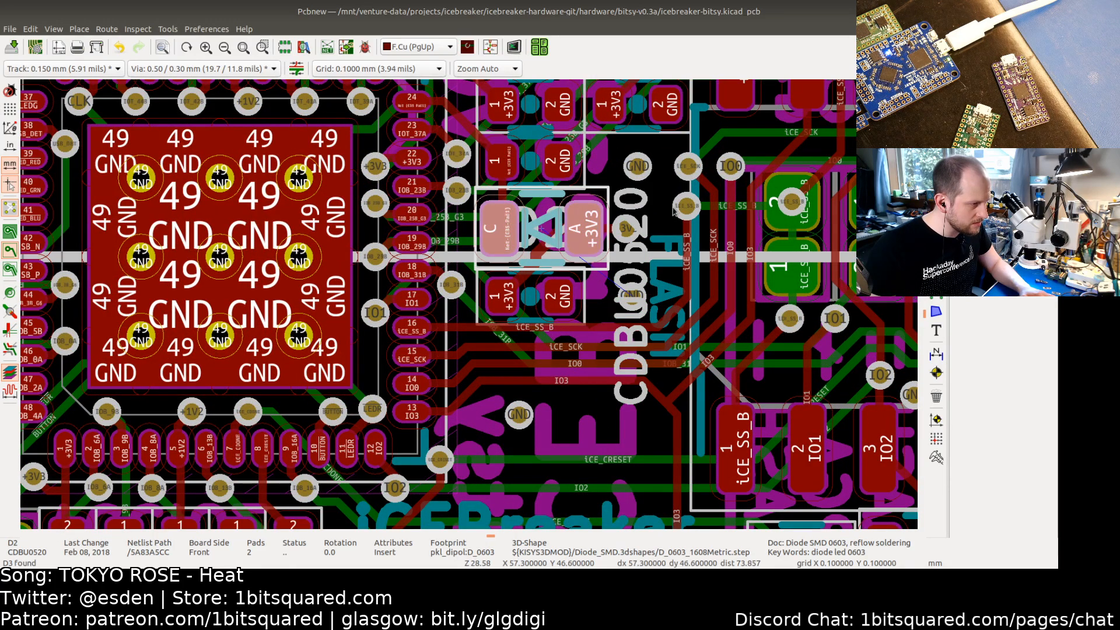
{"action": "key", "text": "Escape"}
{"action": "scroll", "coordinate": [574, 285], "scroll_direction": "down", "scroll_amount": 3}
{"action": "middle_click_drag", "start_coordinate": [605, 318], "coordinate": [483, 267]}
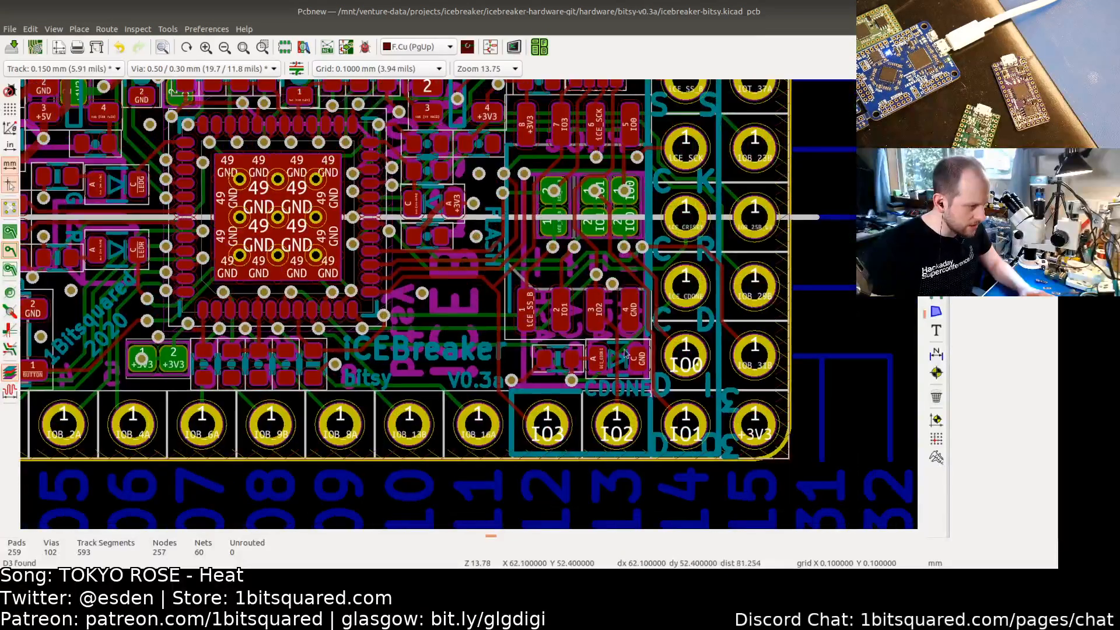
{"action": "left_click", "coordinate": [622, 366]}
{"action": "left_click", "coordinate": [618, 369]}
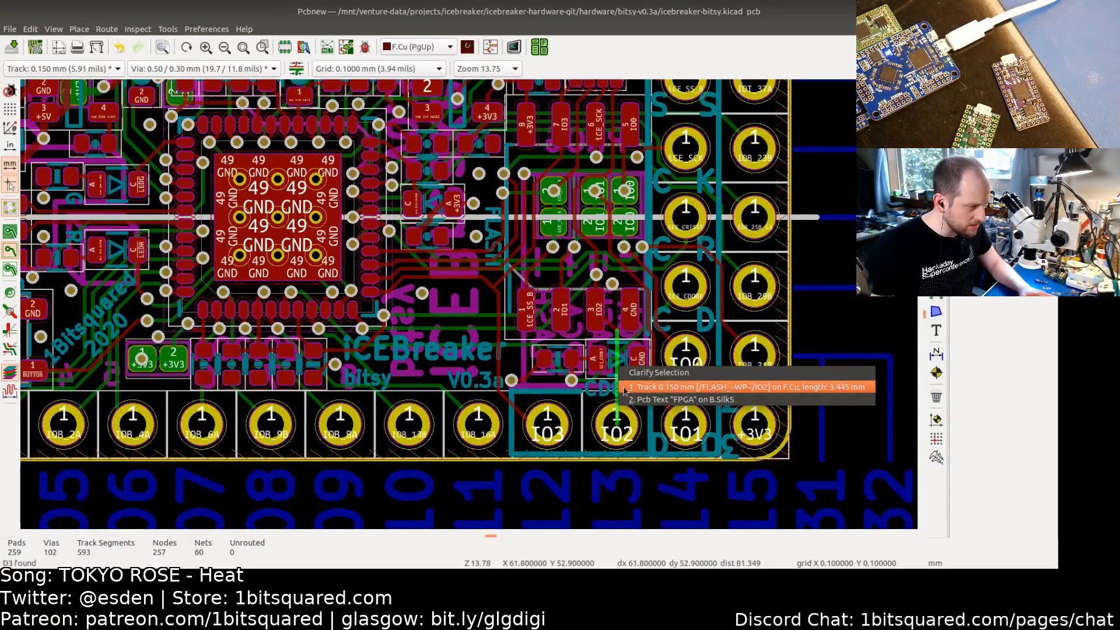
{"action": "key", "text": "Escape"}
{"action": "left_click", "coordinate": [610, 354]}
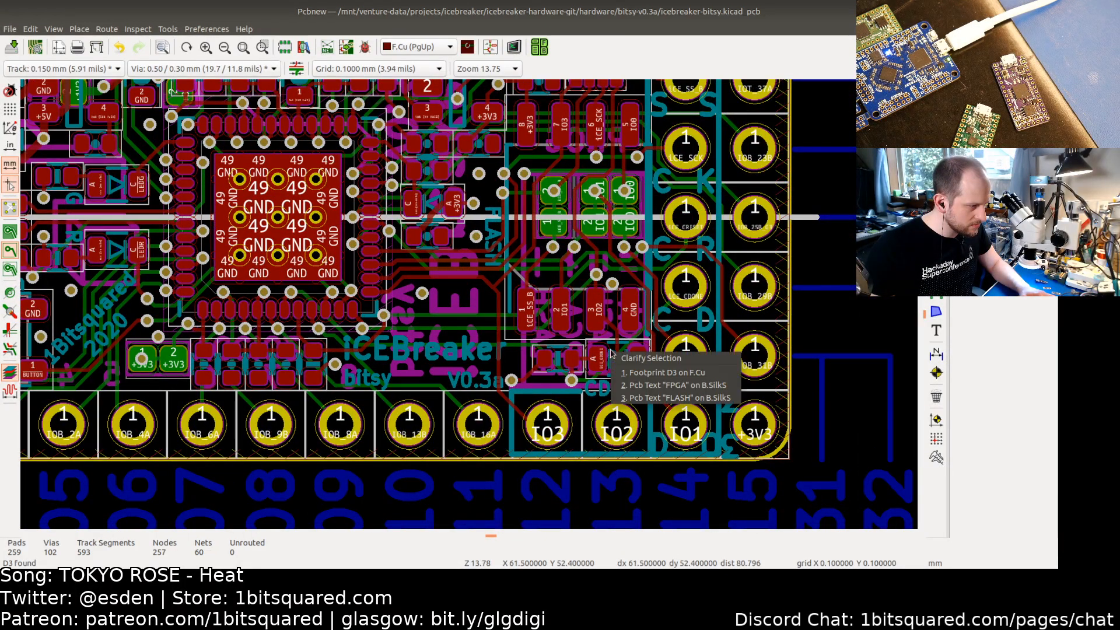
{"action": "left_click", "coordinate": [642, 372]}
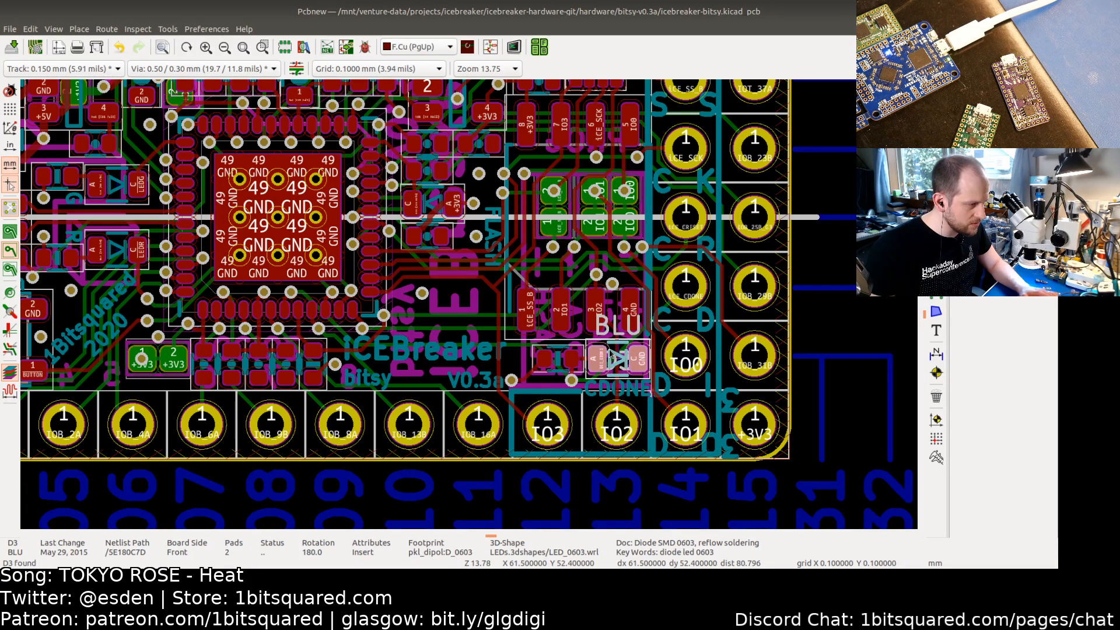
Step: Open the D3 footprint's properties, close them and view the whole board
{"action": "double_click", "coordinate": [610, 354]}
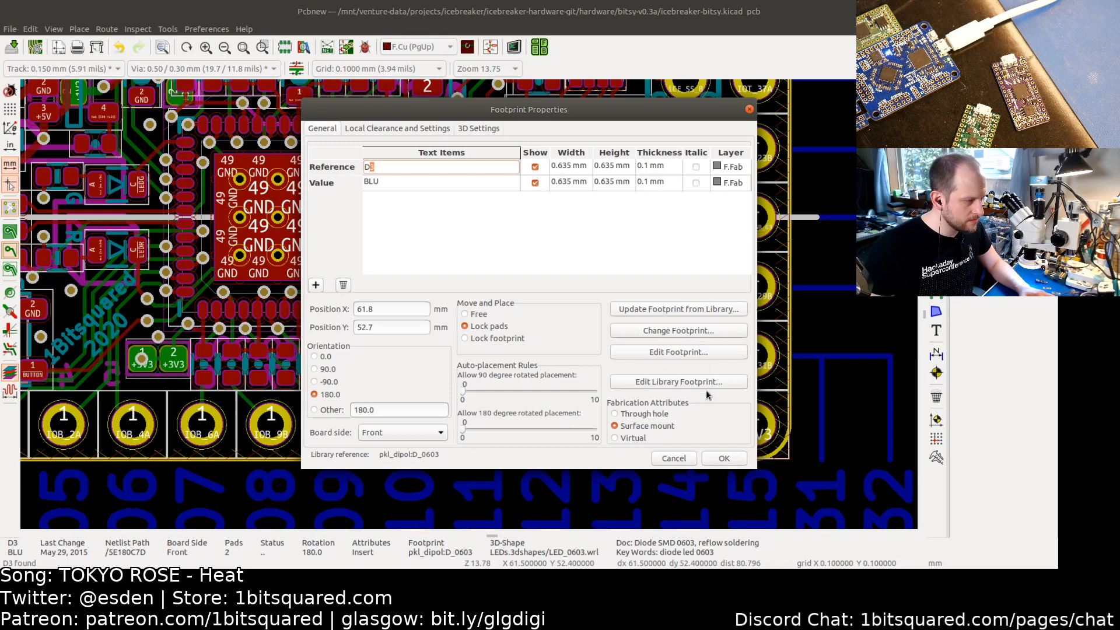
{"action": "left_click", "coordinate": [723, 458]}
{"action": "scroll", "coordinate": [475, 326], "scroll_direction": "down", "scroll_amount": 2}
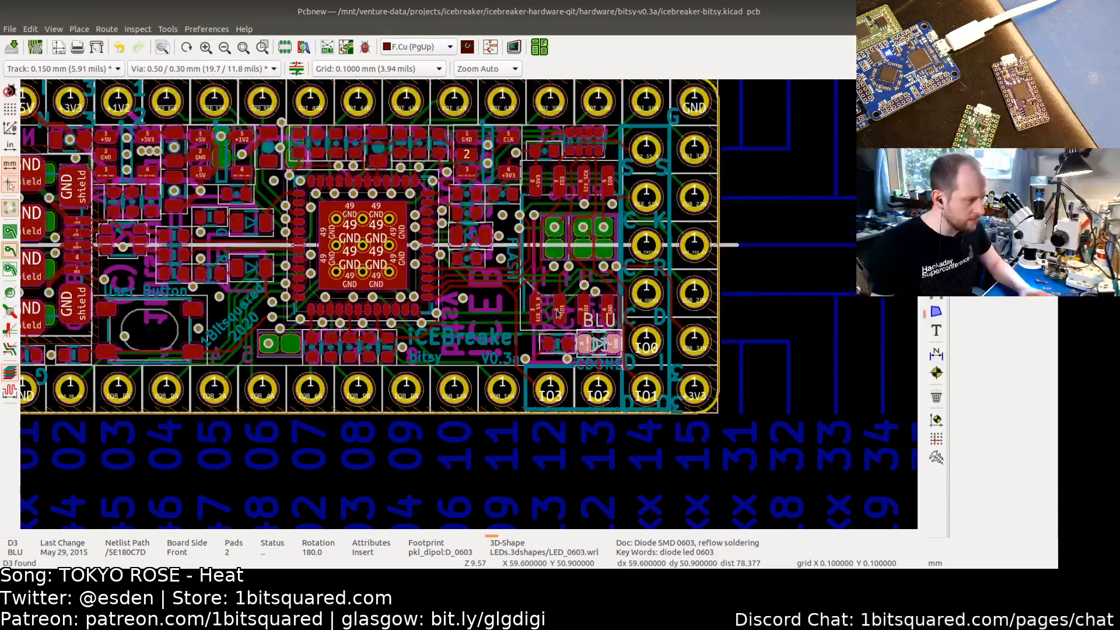
{"action": "left_click", "coordinate": [475, 323]}
{"action": "left_click", "coordinate": [567, 264]}
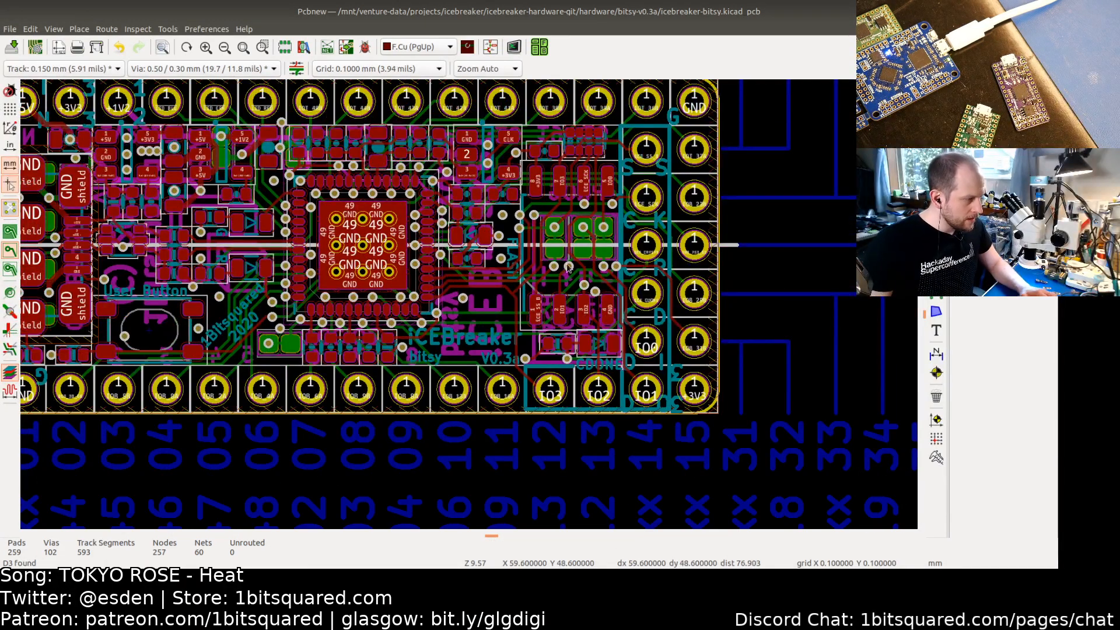
Step: Switch to the to-do file and mark 'Correct CDONE indicator LED to be Blue' as done
{"action": "key", "text": "alt+Tab"}
{"action": "key", "text": "alt+Tab"}
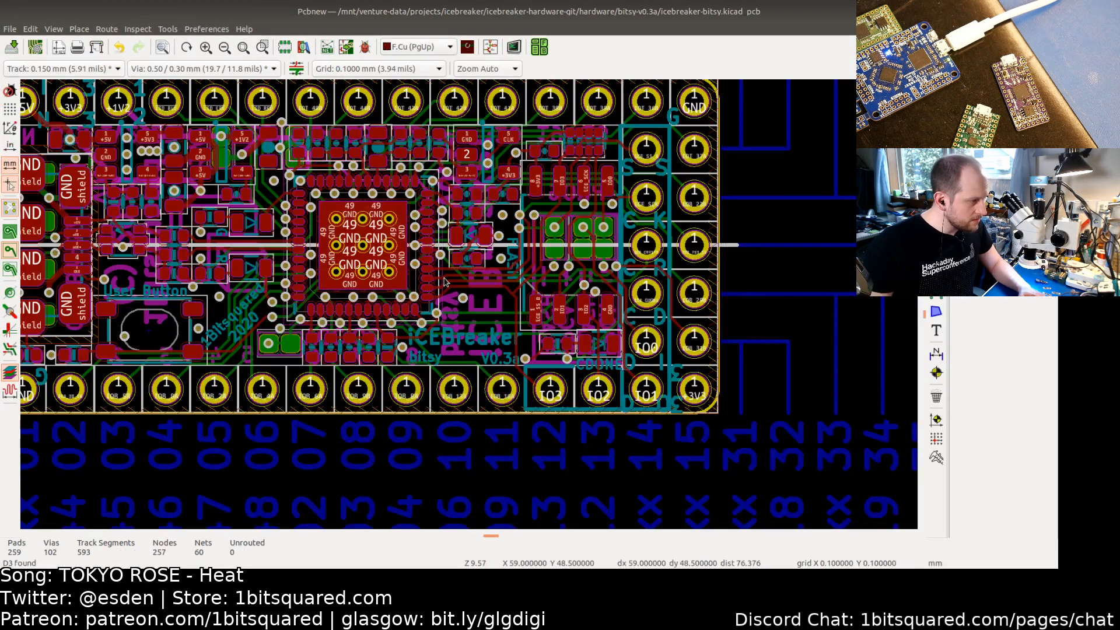
{"action": "key", "text": "alt+Tab"}
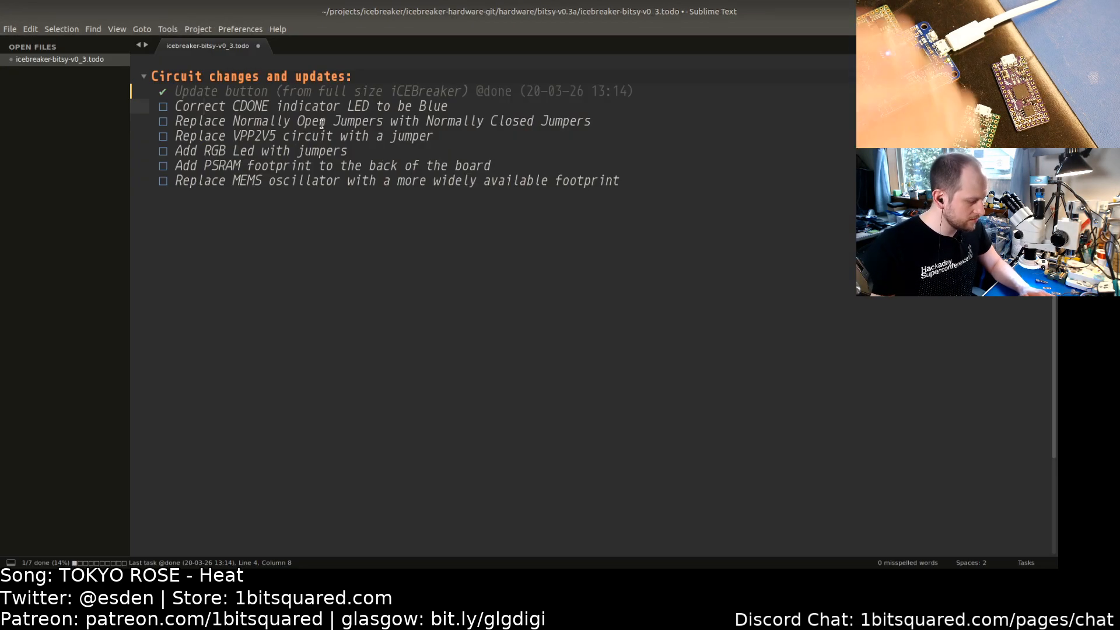
{"action": "key", "text": "ctrl+d"}
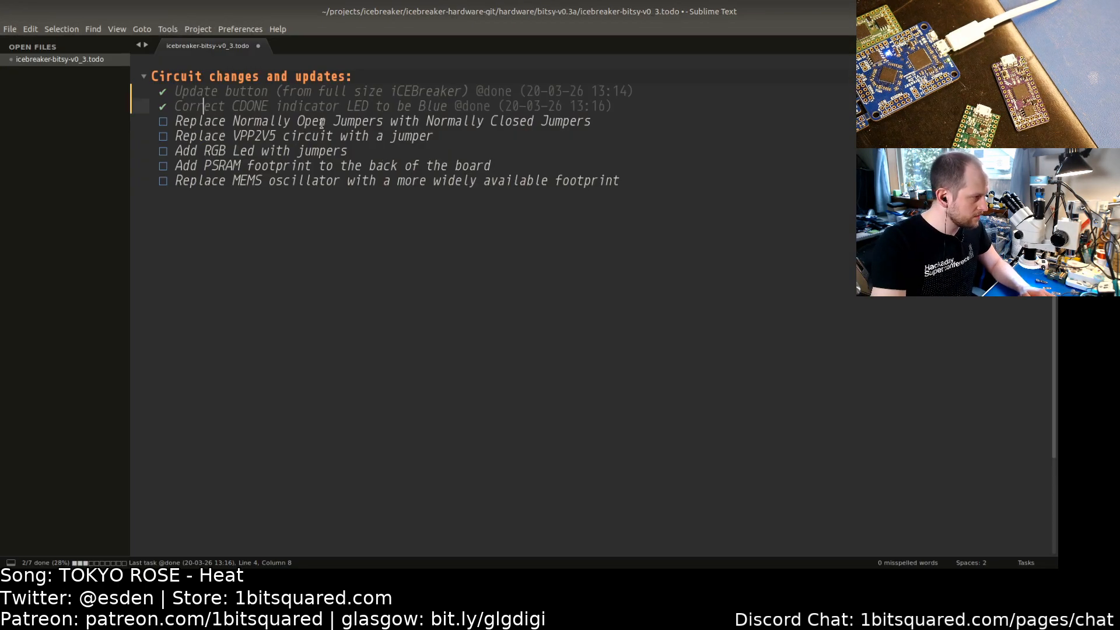
{"action": "left_click", "coordinate": [260, 121]}
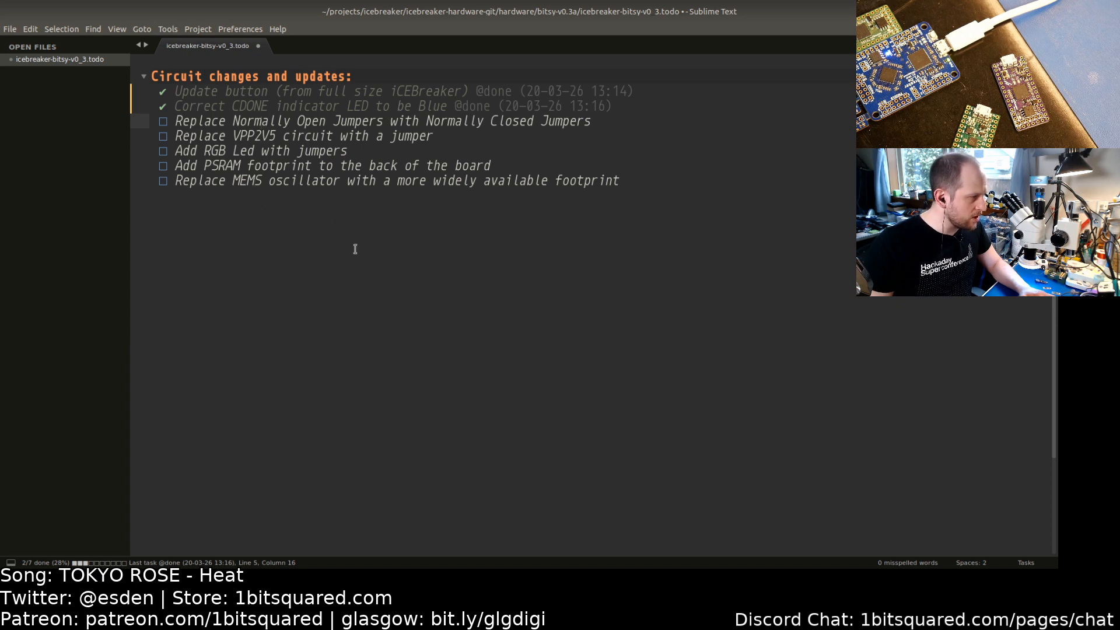
Step: Return to the schematic and inspect the symbol properties of jumper J17 on the FPGA's VCCIO_2 supply
{"action": "key", "text": "alt+Tab"}
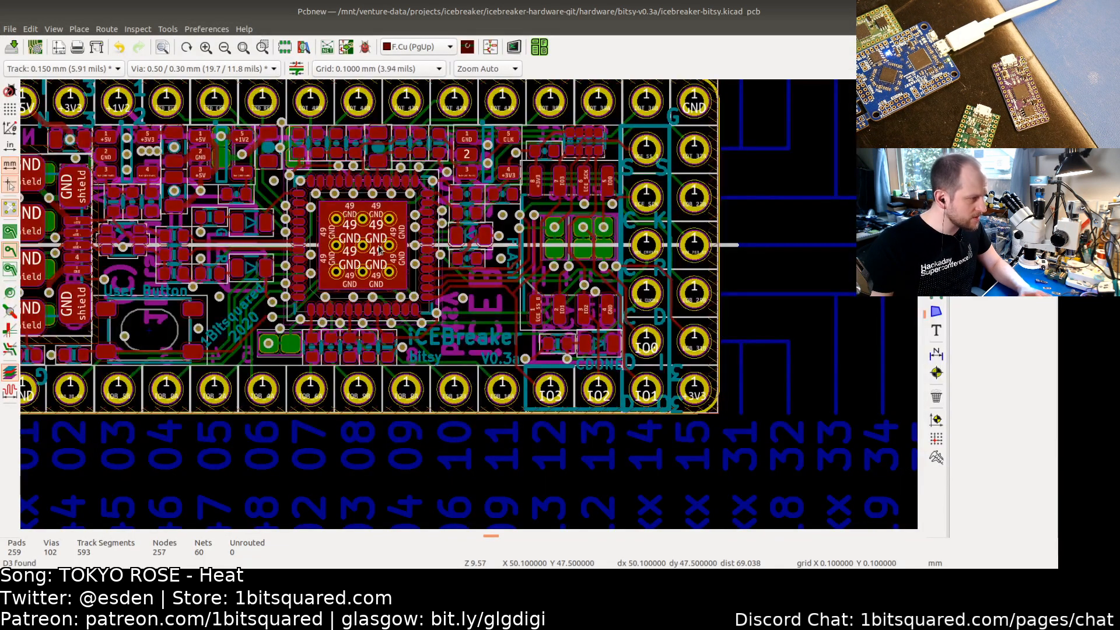
{"action": "key", "text": "alt+Tab"}
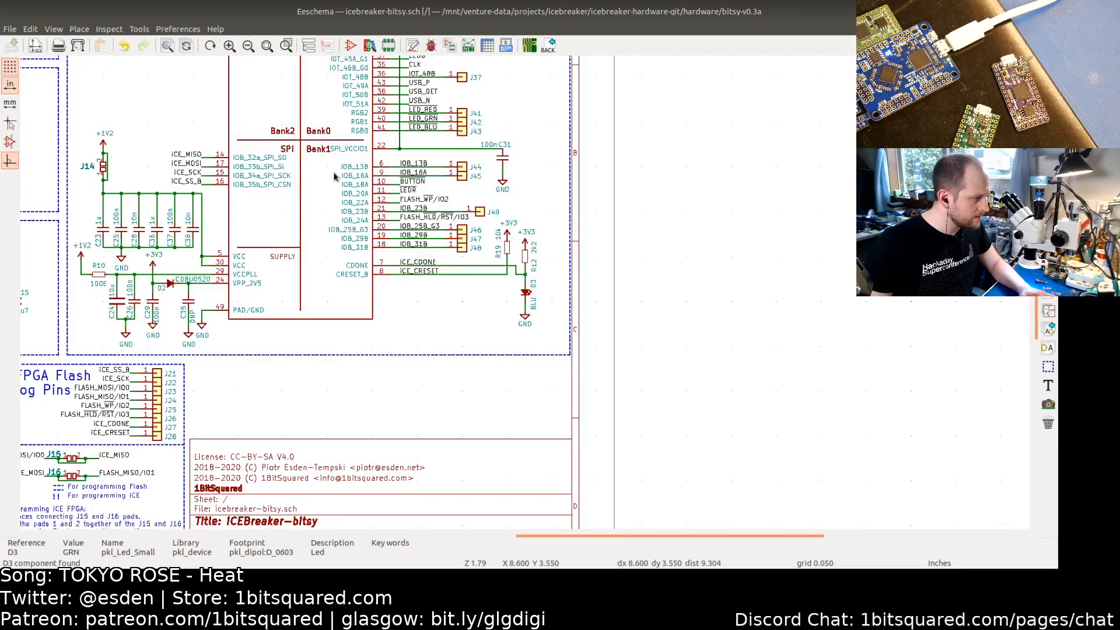
{"action": "middle_click_drag", "start_coordinate": [326, 156], "coordinate": [374, 320]}
{"action": "middle_click_drag", "start_coordinate": [343, 244], "coordinate": [465, 382]}
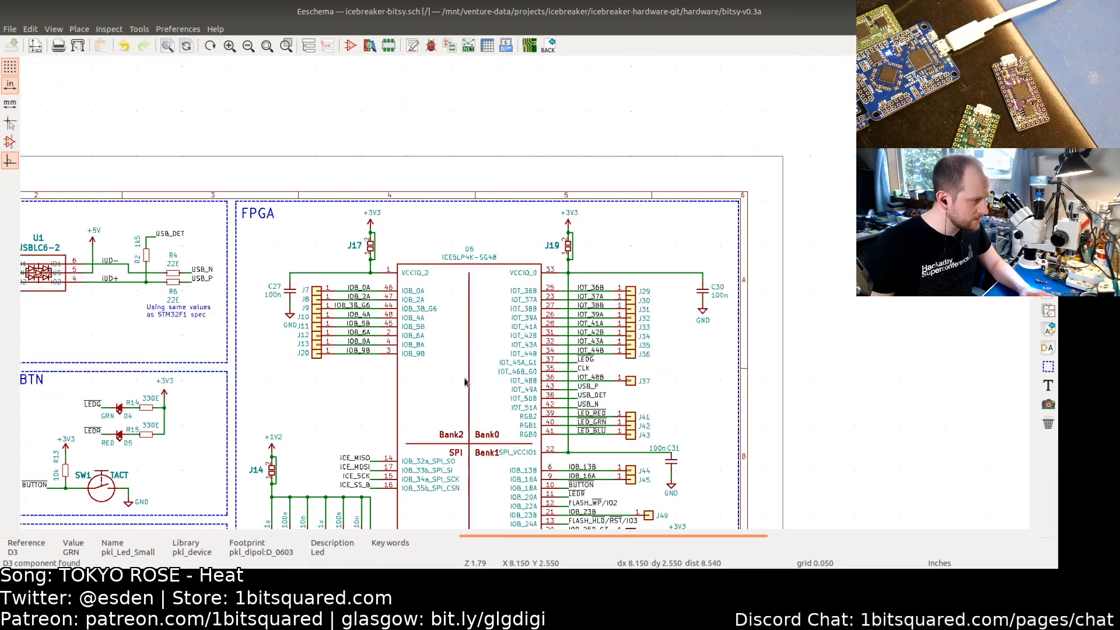
{"action": "left_click", "coordinate": [371, 252]}
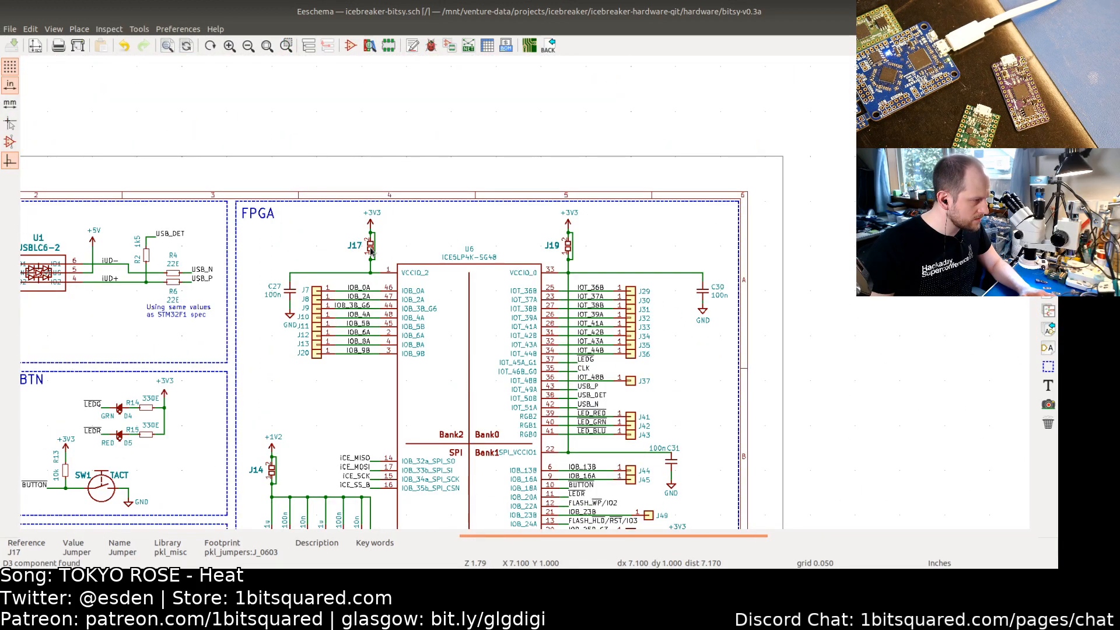
{"action": "double_click", "coordinate": [371, 252]}
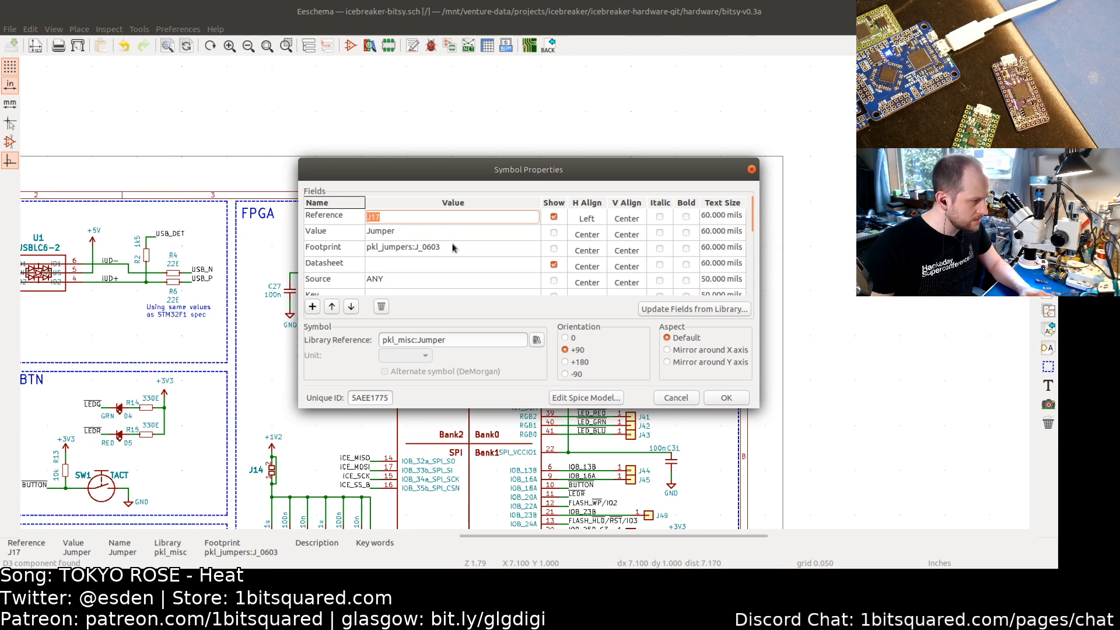
{"action": "left_click", "coordinate": [676, 398]}
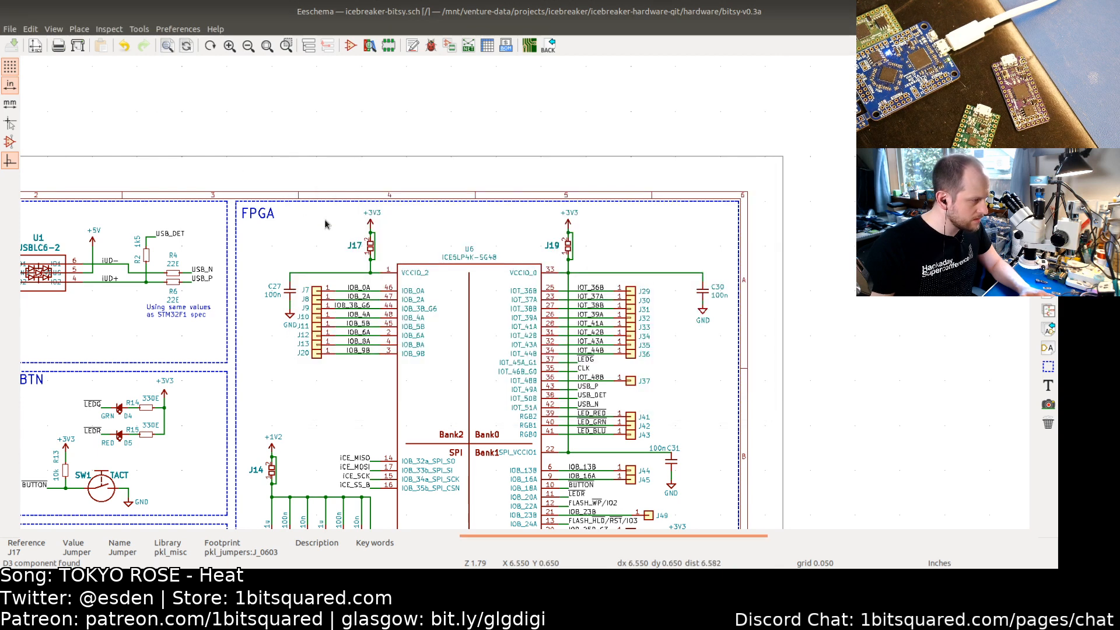
Step: Change J17's library symbol to pkl_misc:pkl_jumper_nc and copy that reference
{"action": "double_click", "coordinate": [369, 250]}
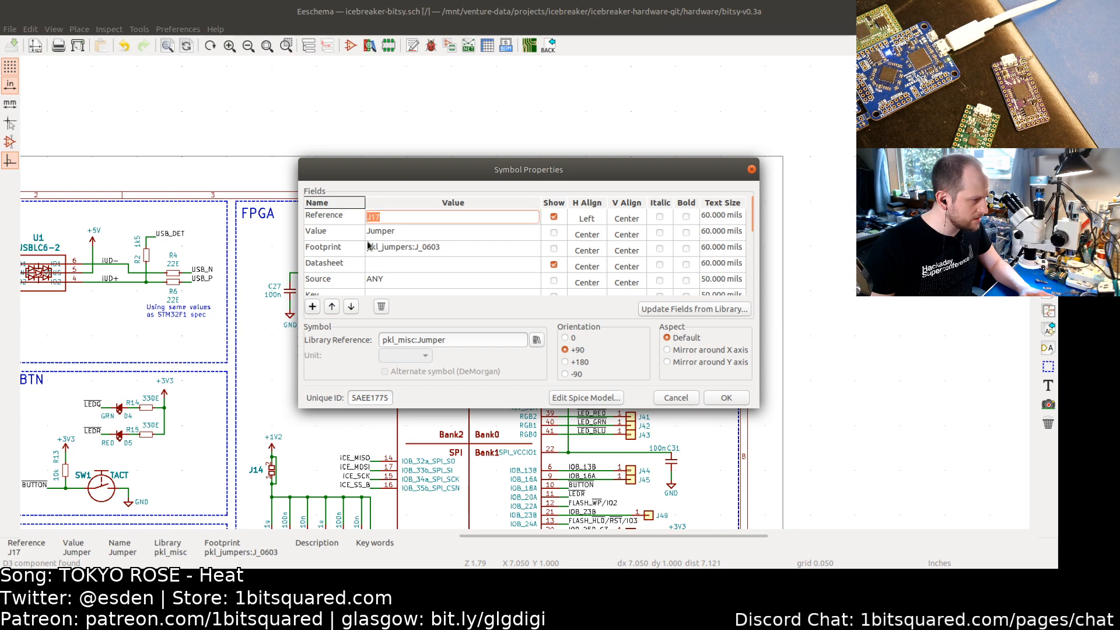
{"action": "left_click", "coordinate": [534, 342]}
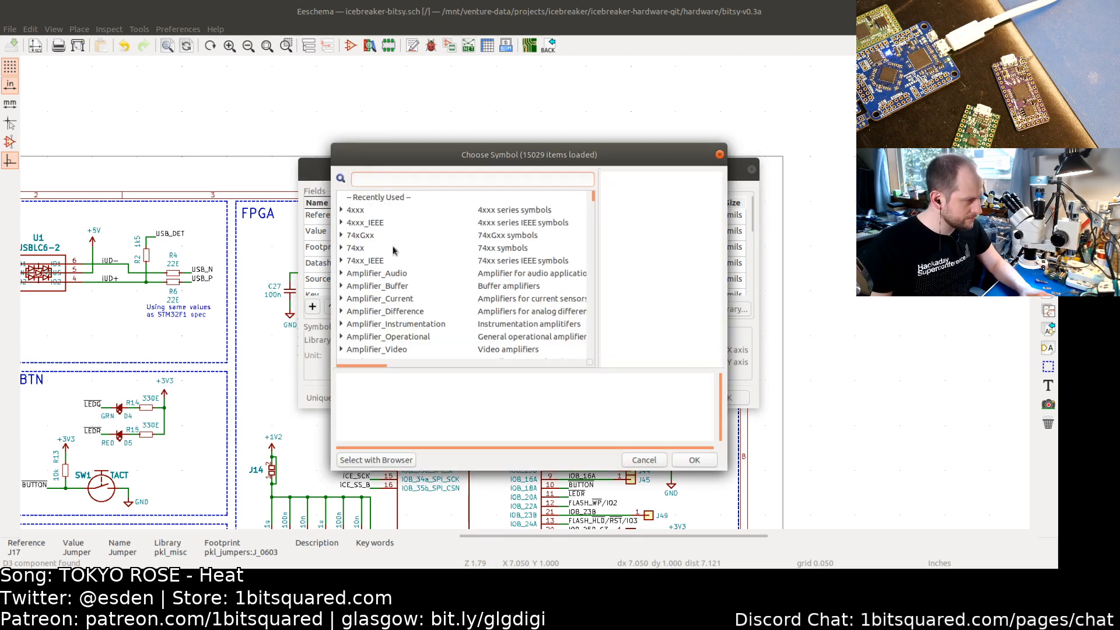
{"action": "type", "text": "pkl"}
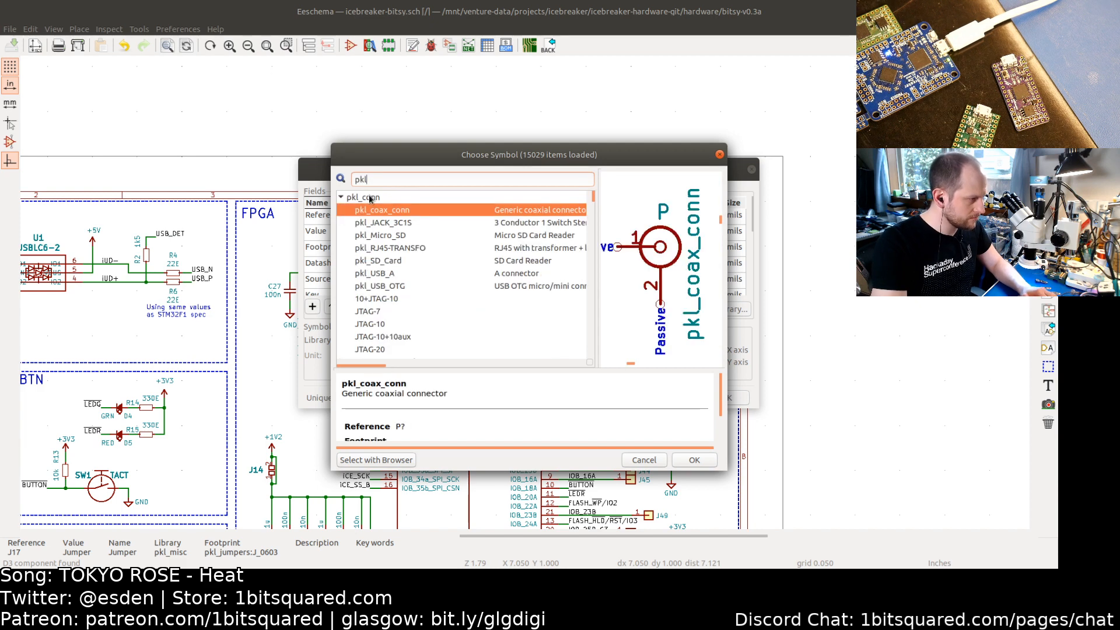
{"action": "type", "text": "_misc"}
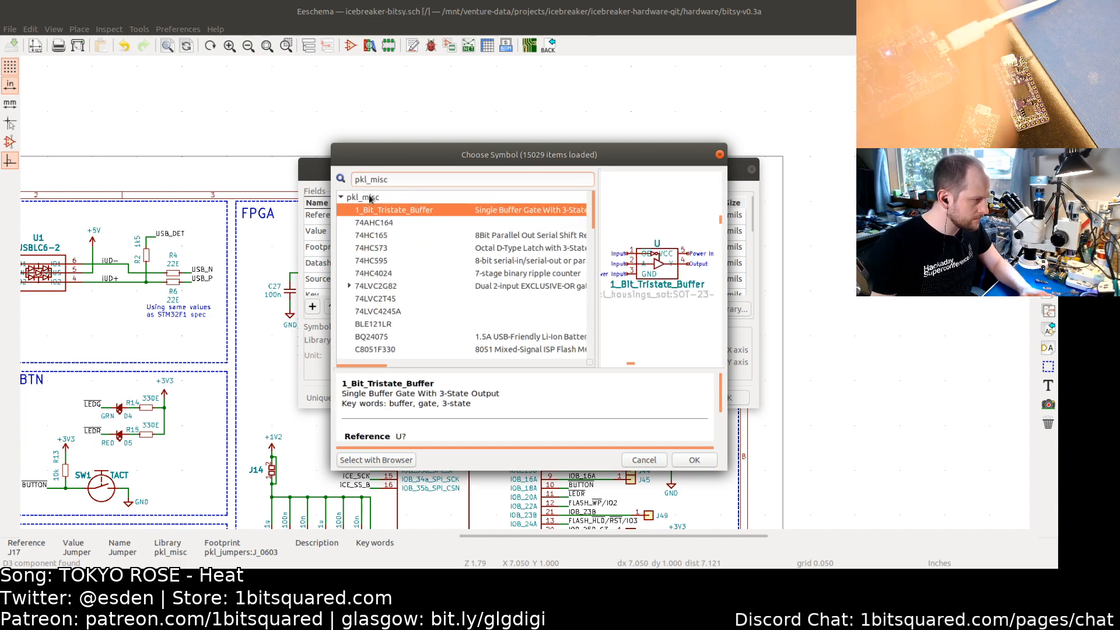
{"action": "scroll", "coordinate": [385, 244], "scroll_direction": "down", "scroll_amount": 4}
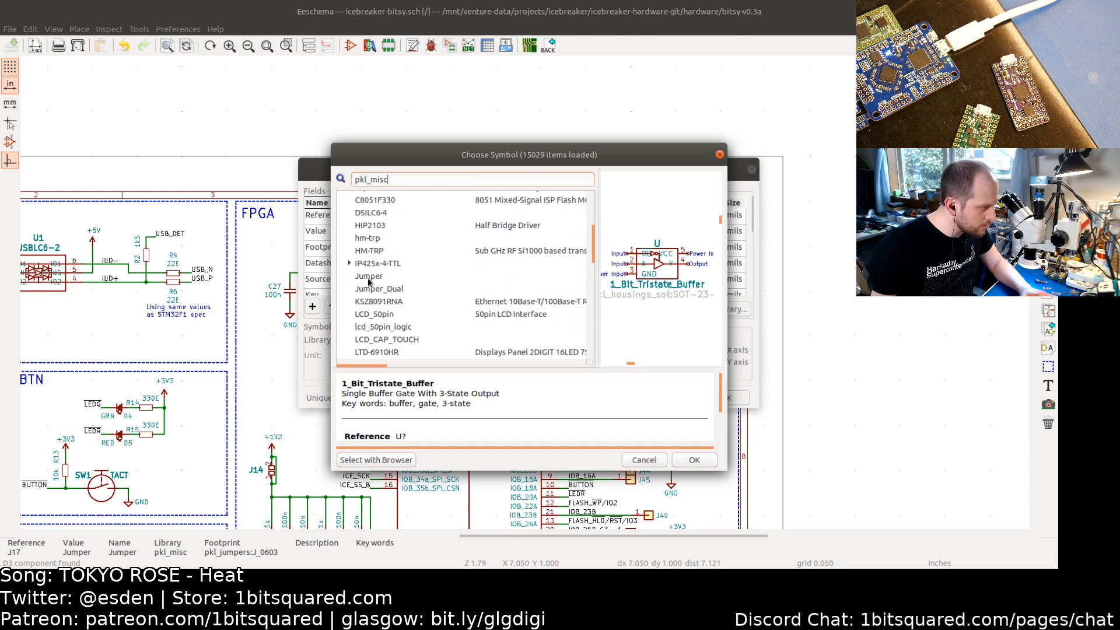
{"action": "scroll", "coordinate": [388, 291], "scroll_direction": "down", "scroll_amount": 6}
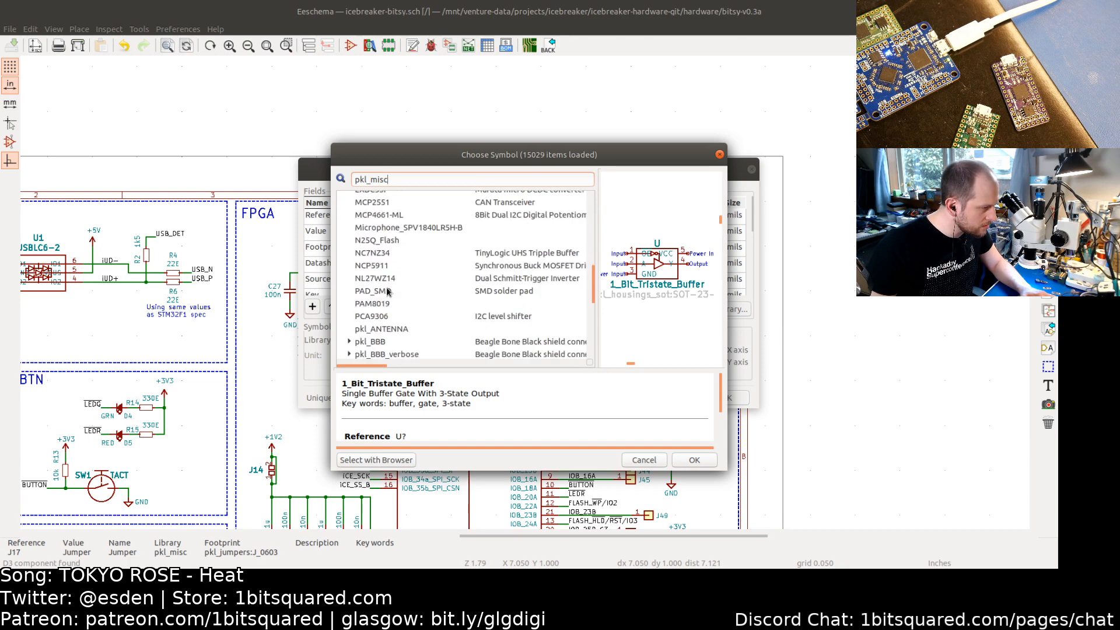
{"action": "scroll", "coordinate": [388, 290], "scroll_direction": "down", "scroll_amount": 1}
{"action": "left_click", "coordinate": [384, 270]}
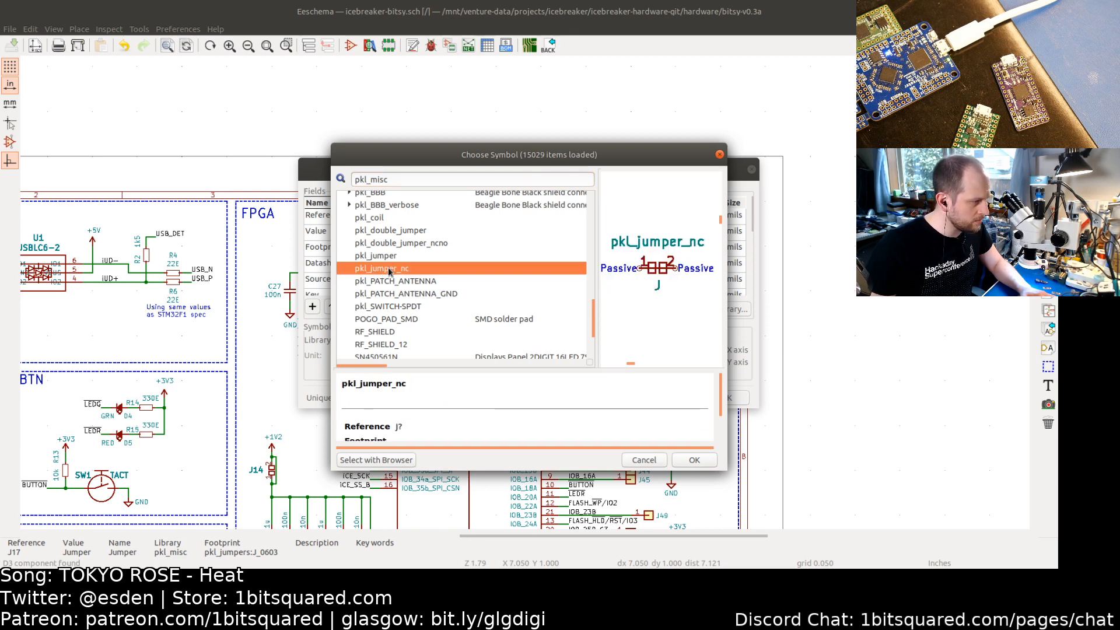
{"action": "double_click", "coordinate": [389, 270]}
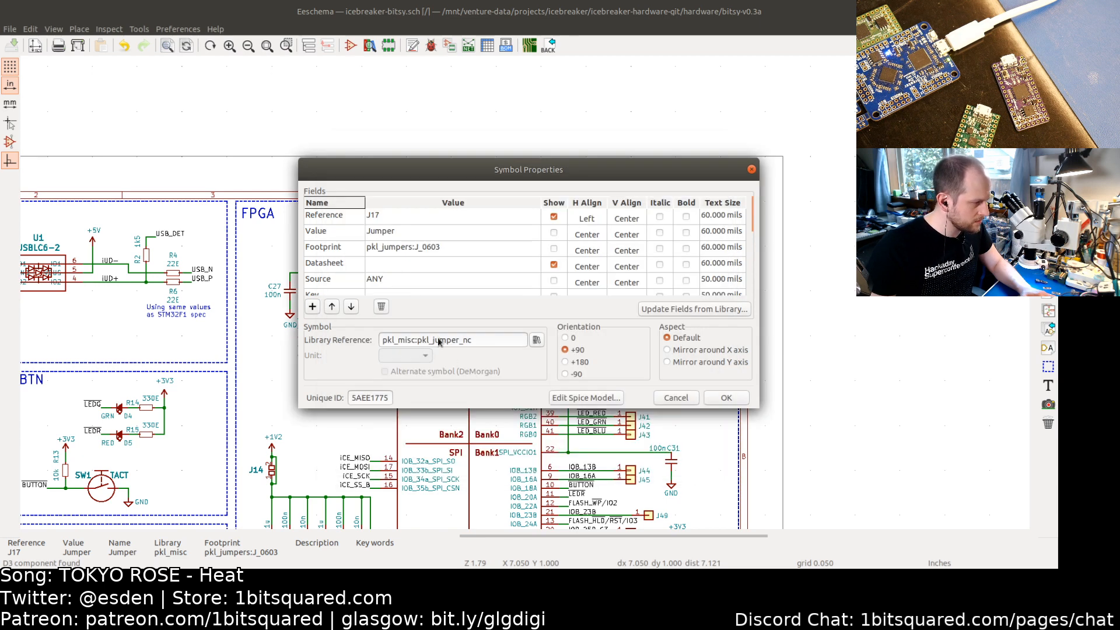
{"action": "triple_click", "coordinate": [479, 337]}
{"action": "key", "text": "ctrl+c"}
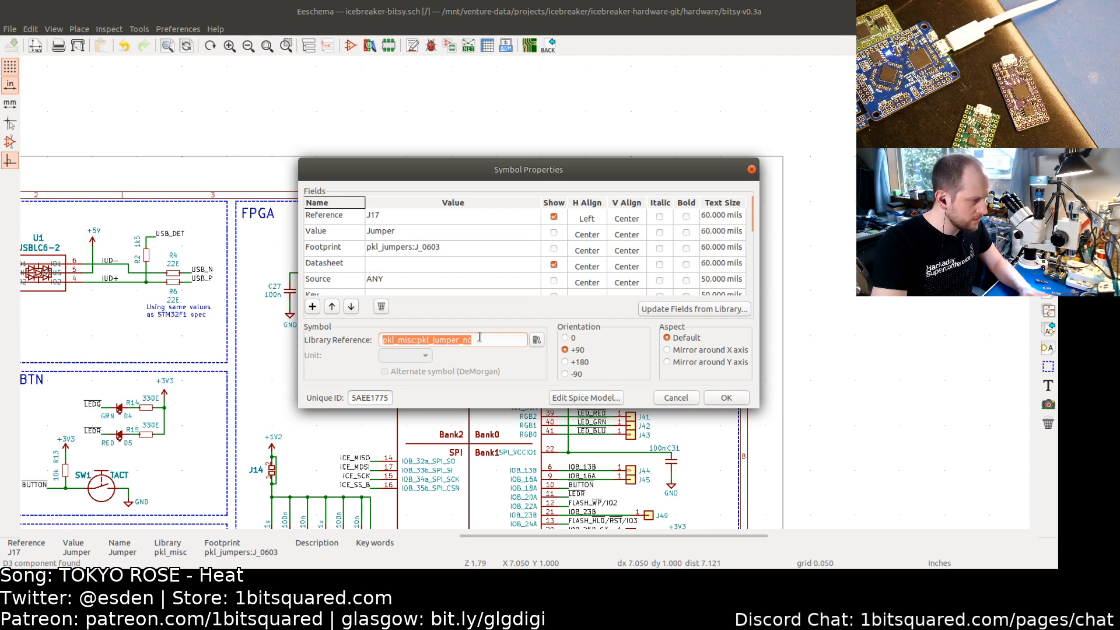
{"action": "left_click", "coordinate": [726, 397]}
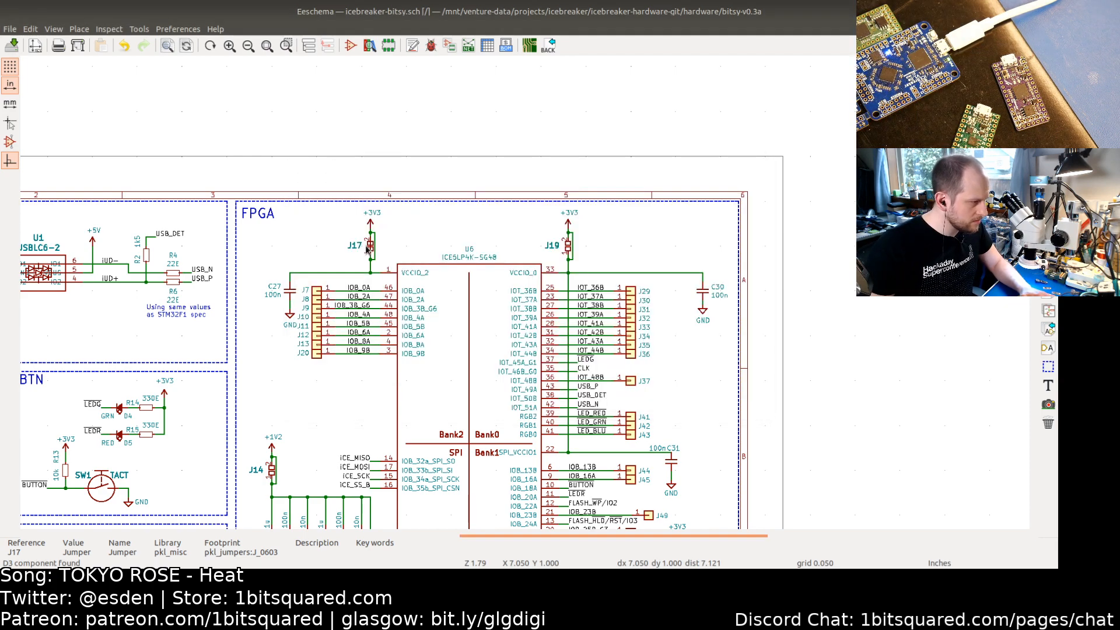
Step: Delete the wire bridging J17's two pins
{"action": "scroll", "coordinate": [377, 252], "scroll_direction": "up", "scroll_amount": 2}
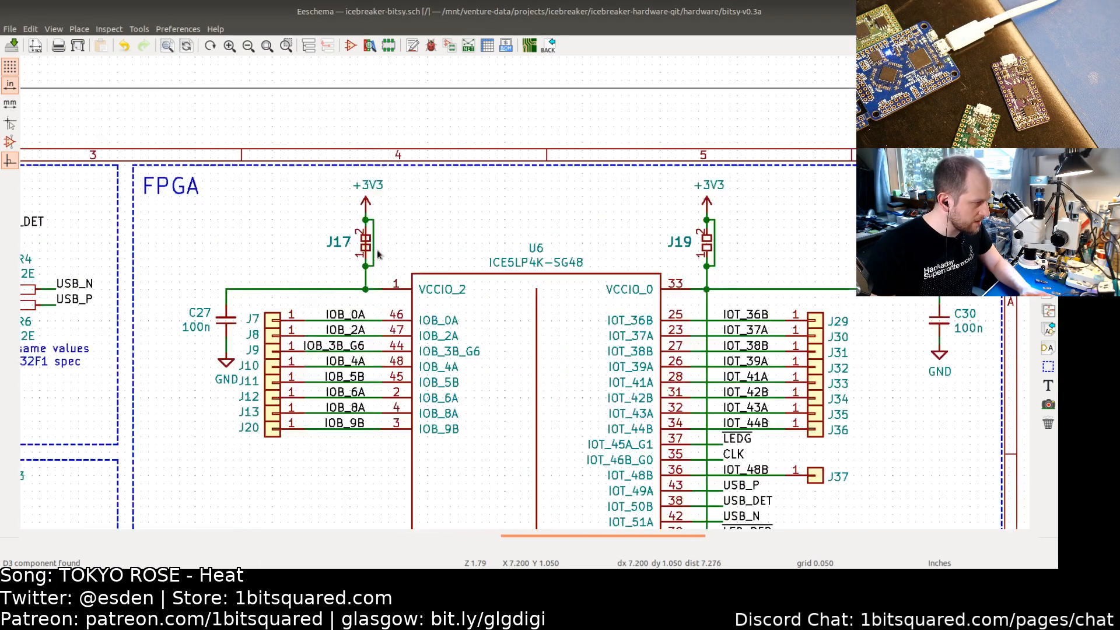
{"action": "scroll", "coordinate": [377, 252], "scroll_direction": "up", "scroll_amount": 2}
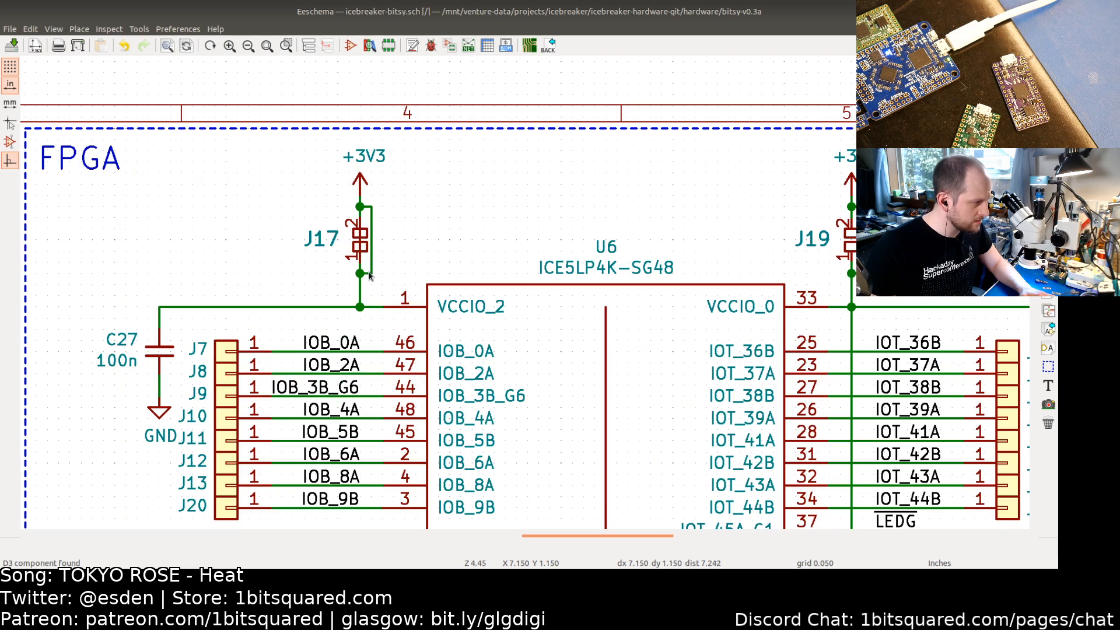
{"action": "left_click", "coordinate": [369, 274]}
{"action": "left_click", "coordinate": [394, 223]}
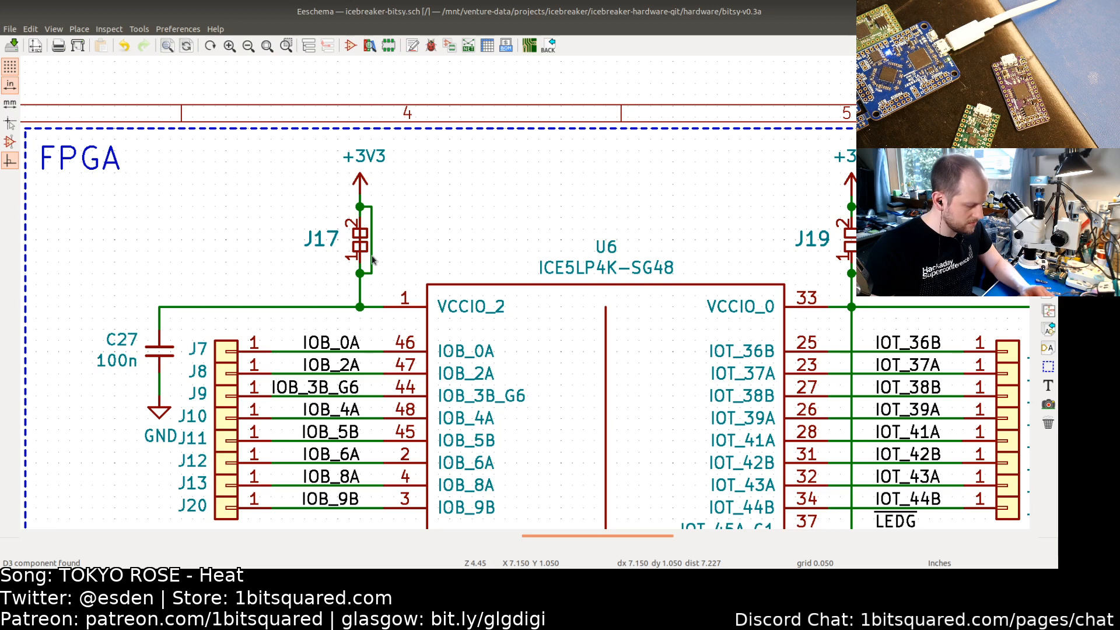
{"action": "key", "text": "Delete"}
{"action": "key", "text": "Delete"}
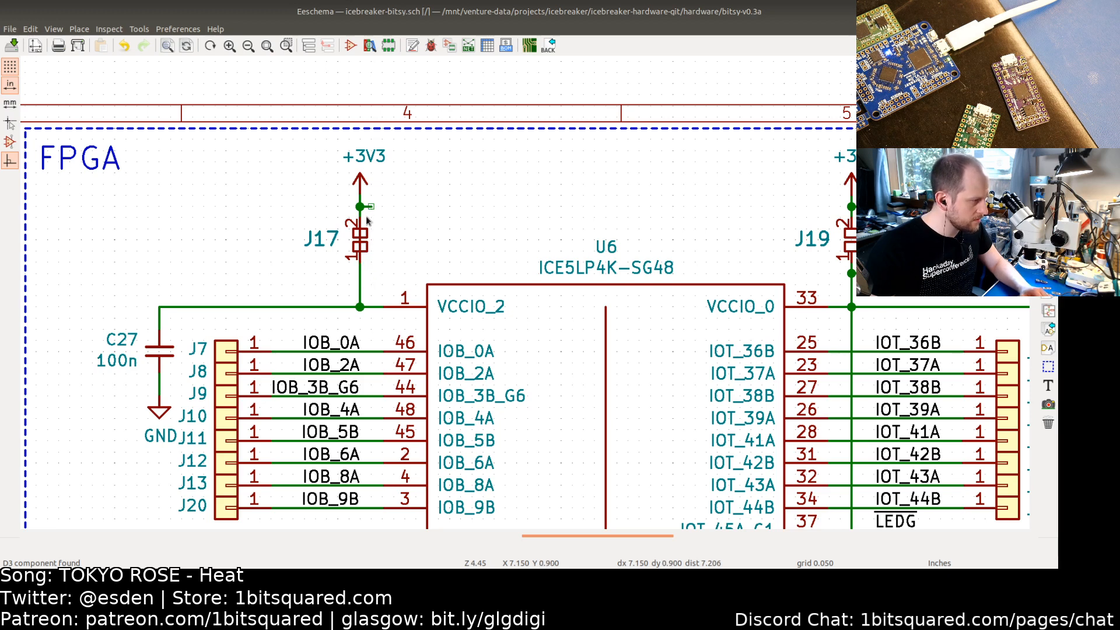
{"action": "key", "text": "Delete"}
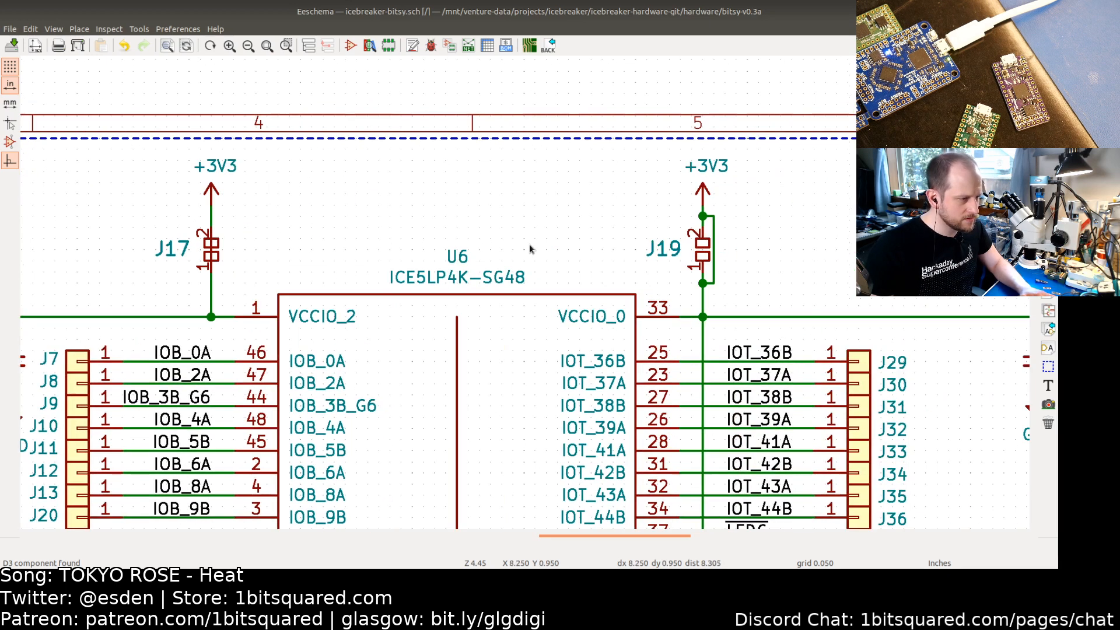
Step: Set J19's library symbol to pkl_misc:pkl_jumper_nc and delete the wire bridging its pins
{"action": "key", "text": "F4"}
{"action": "double_click", "coordinate": [705, 250]}
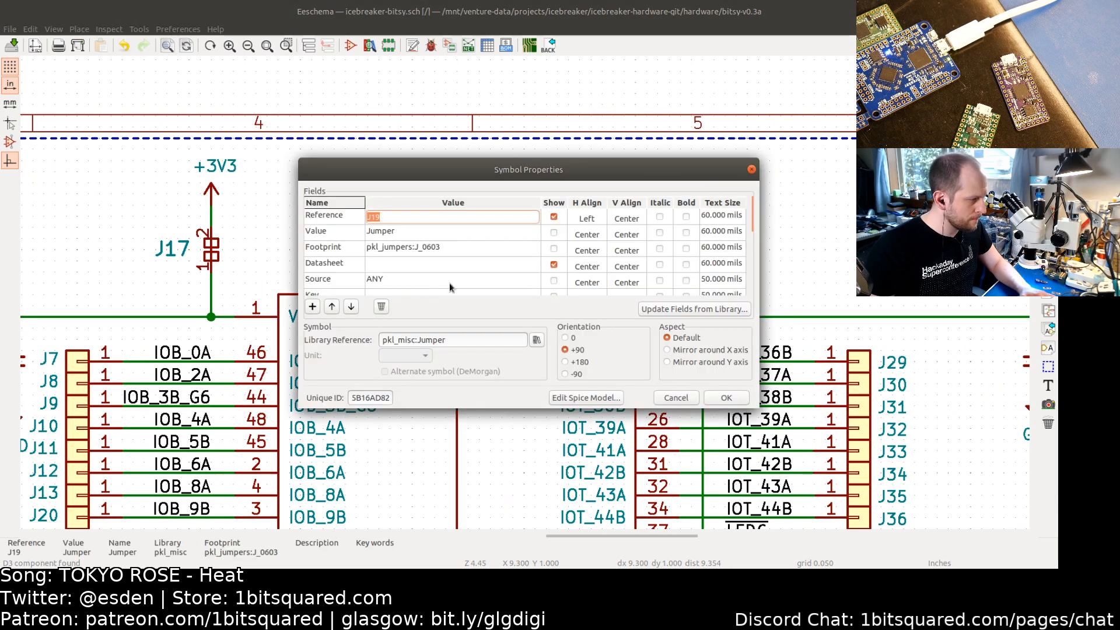
{"action": "triple_click", "coordinate": [457, 340]}
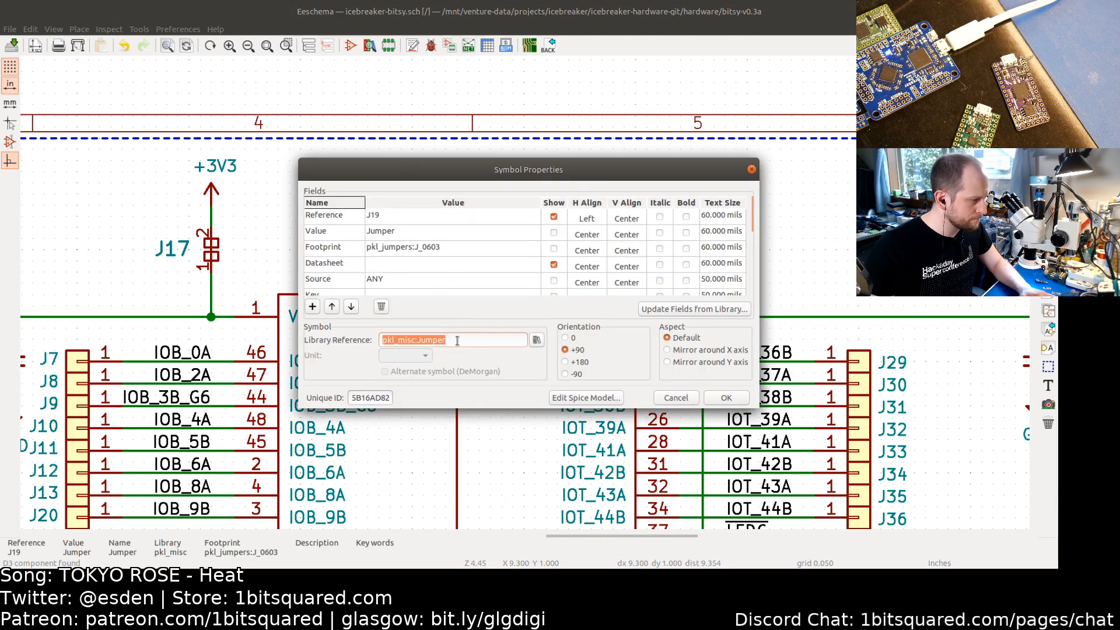
{"action": "key", "text": "ctrl+v"}
{"action": "left_click", "coordinate": [726, 397]}
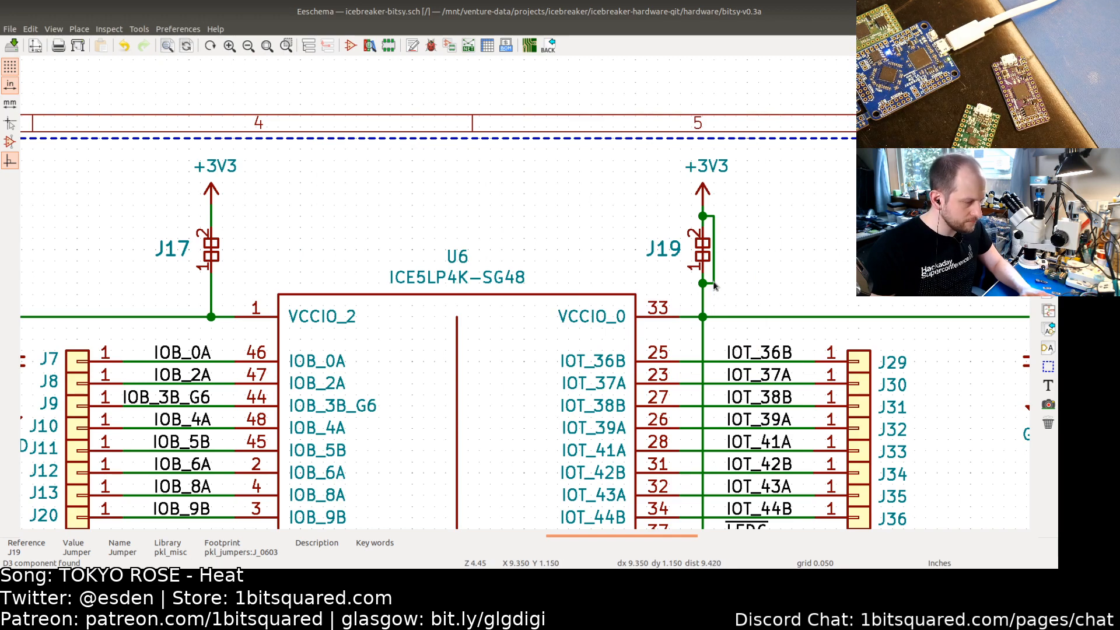
{"action": "key", "text": "Delete"}
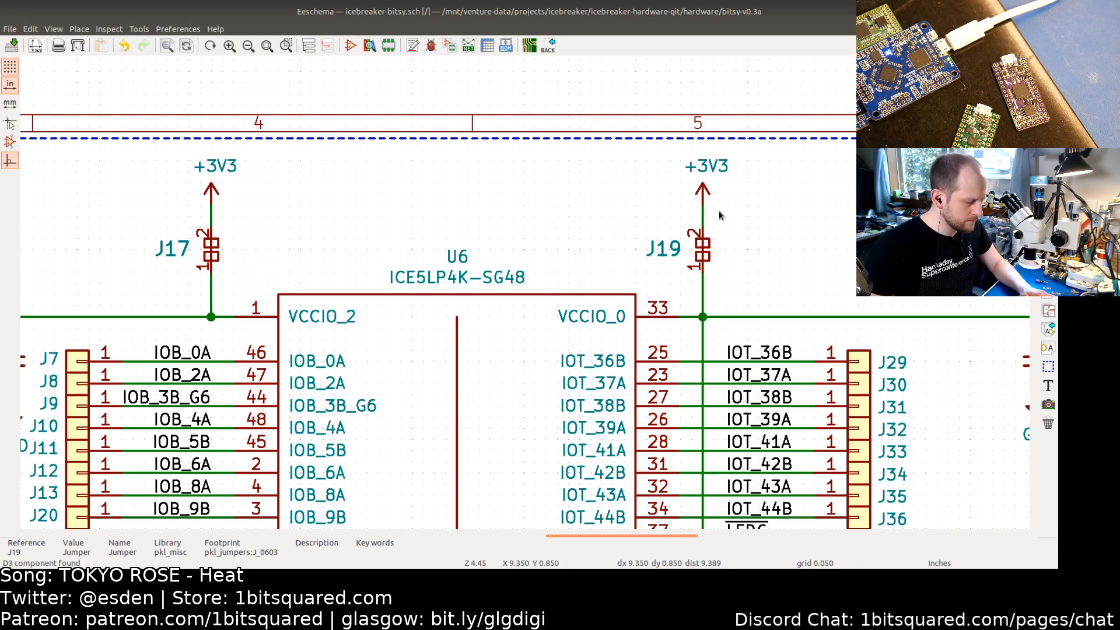
Step: Set jumper J14 on the +1V2 supply to library symbol pkl_misc:pkl_jumper_nc
{"action": "scroll", "coordinate": [717, 217], "scroll_direction": "down", "scroll_amount": 3}
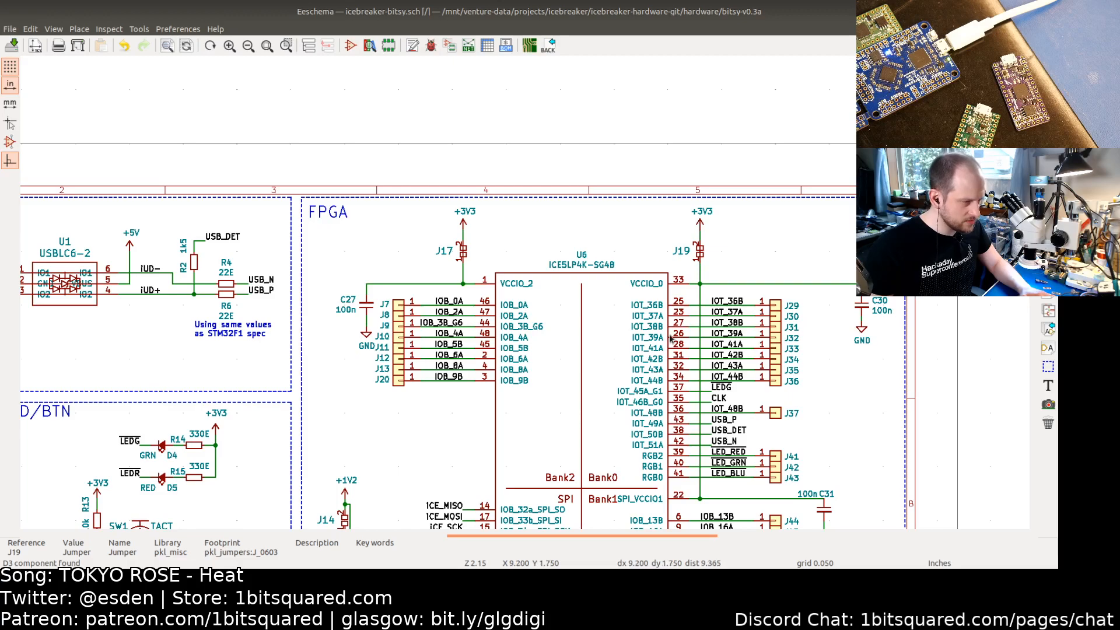
{"action": "middle_click_drag", "start_coordinate": [669, 336], "coordinate": [564, 208]}
{"action": "middle_click_drag", "start_coordinate": [298, 407], "coordinate": [560, 269]}
{"action": "scroll", "coordinate": [502, 257], "scroll_direction": "up", "scroll_amount": 4}
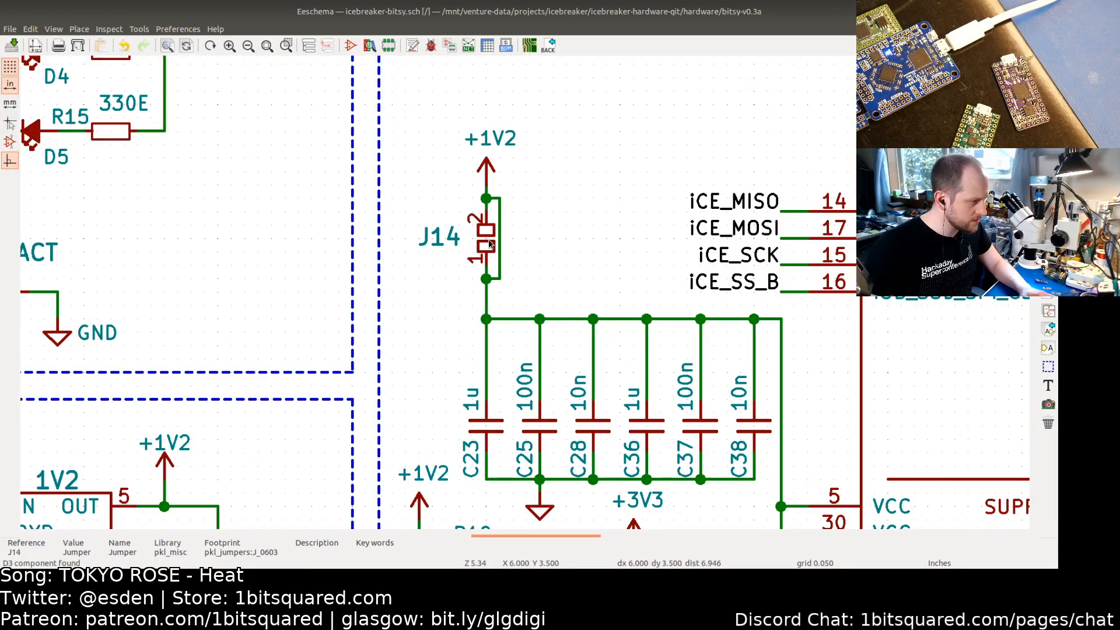
{"action": "double_click", "coordinate": [489, 244]}
{"action": "left_click_drag", "start_coordinate": [463, 341], "coordinate": [383, 341]}
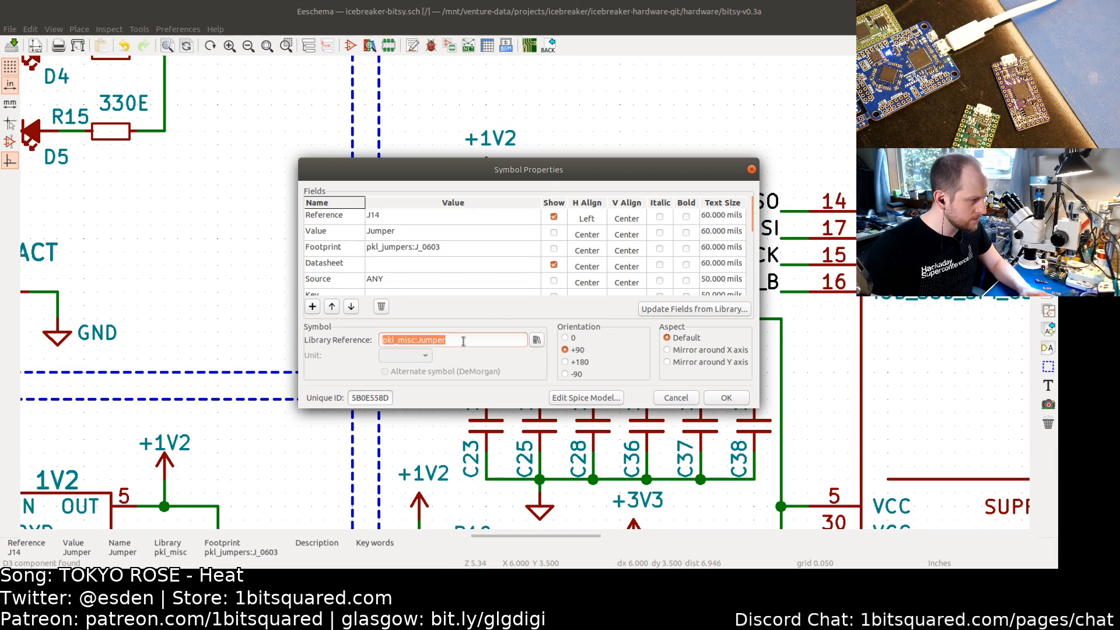
{"action": "key", "text": "ctrl+v"}
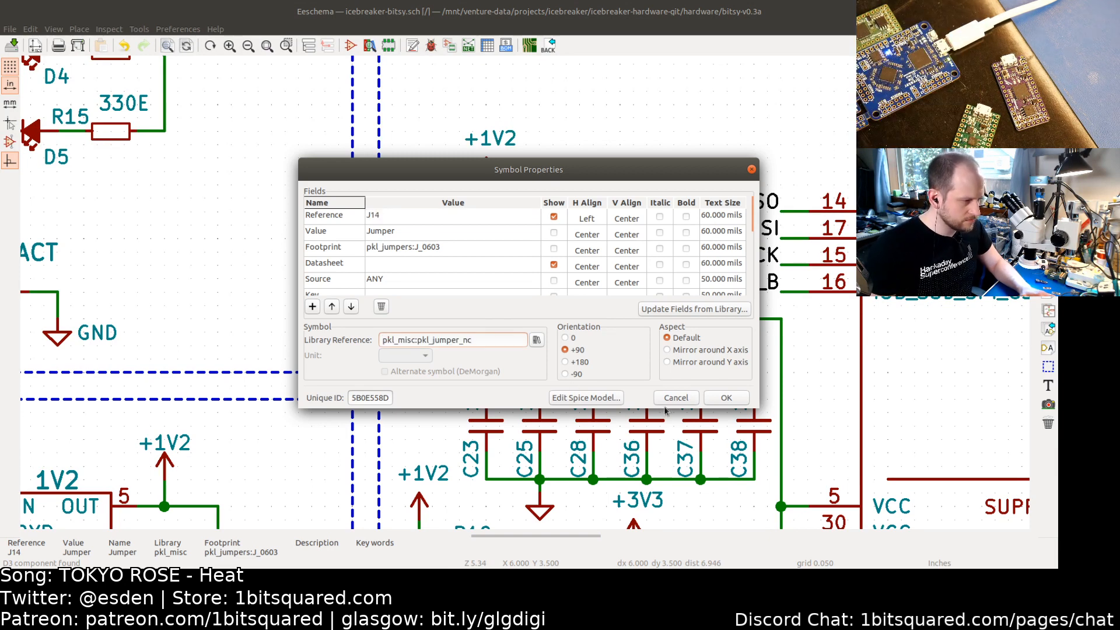
{"action": "left_click", "coordinate": [727, 397]}
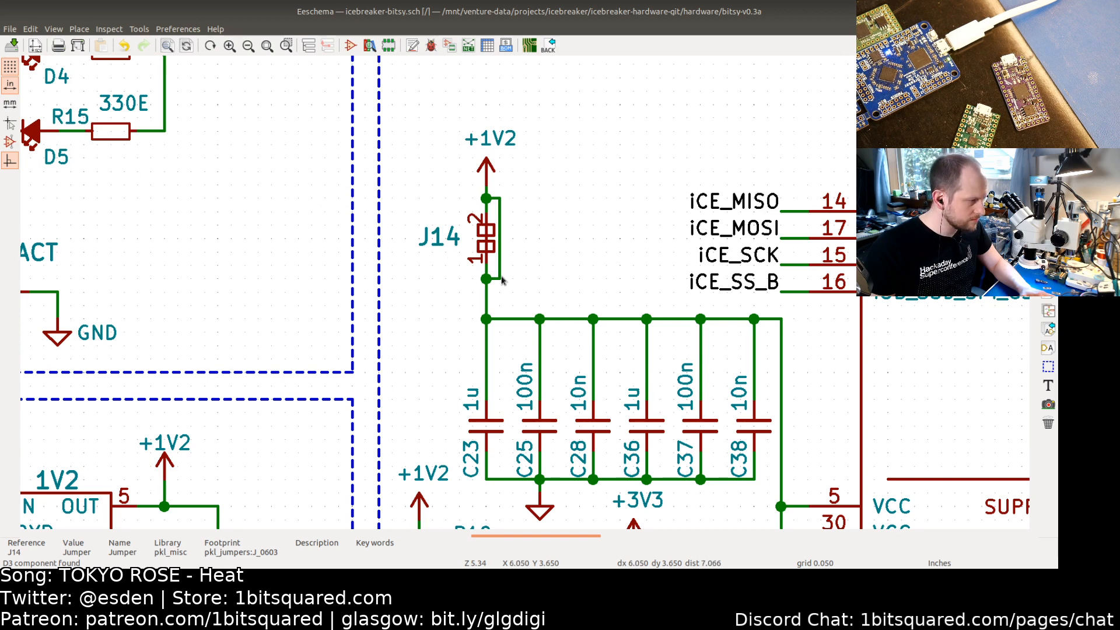
Step: Delete the wire bridging J14's pins and save the schematic
{"action": "key", "text": "Delete"}
{"action": "key", "text": "Delete"}
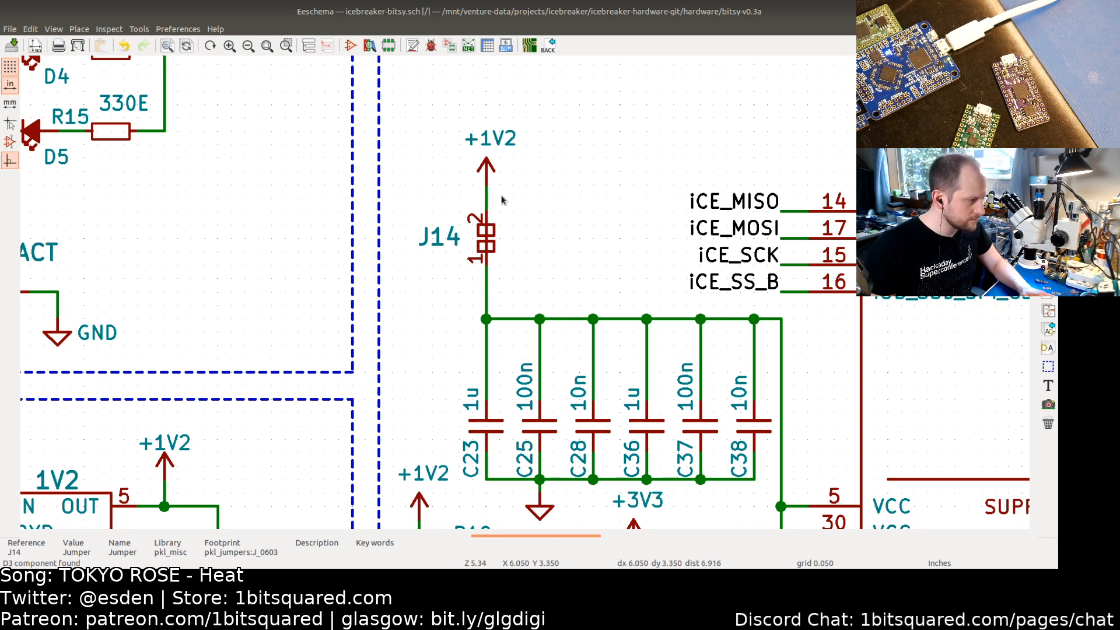
{"action": "key", "text": "ctrl+s"}
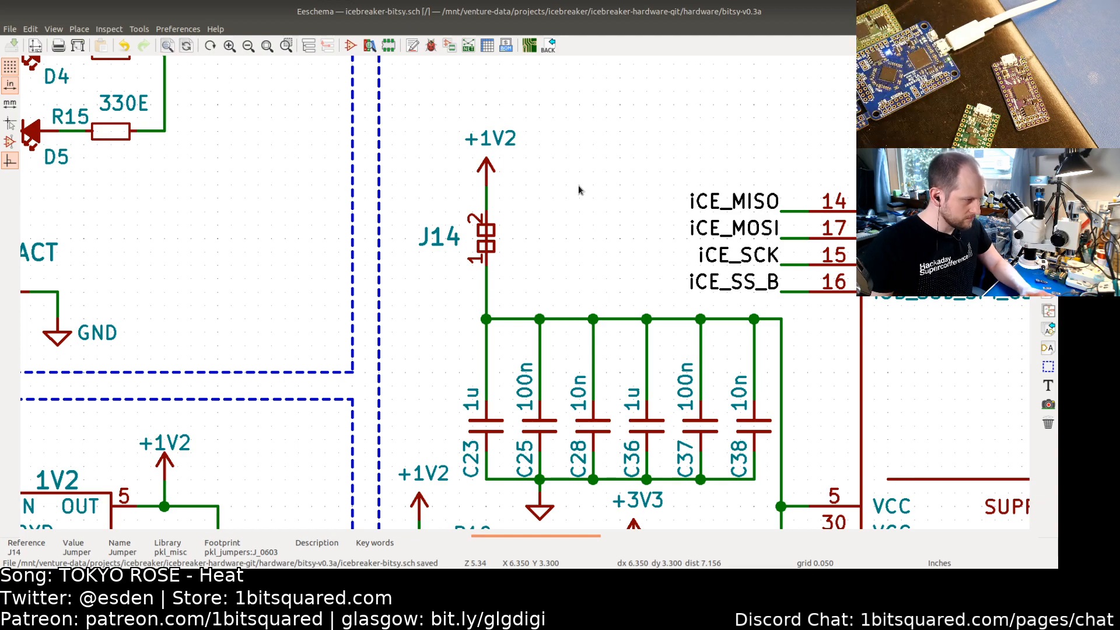
Step: Open J14's properties and browse the footprint library from its footprint field
{"action": "scroll", "coordinate": [578, 185], "scroll_direction": "down", "scroll_amount": 2}
{"action": "scroll", "coordinate": [551, 205], "scroll_direction": "down", "scroll_amount": 1}
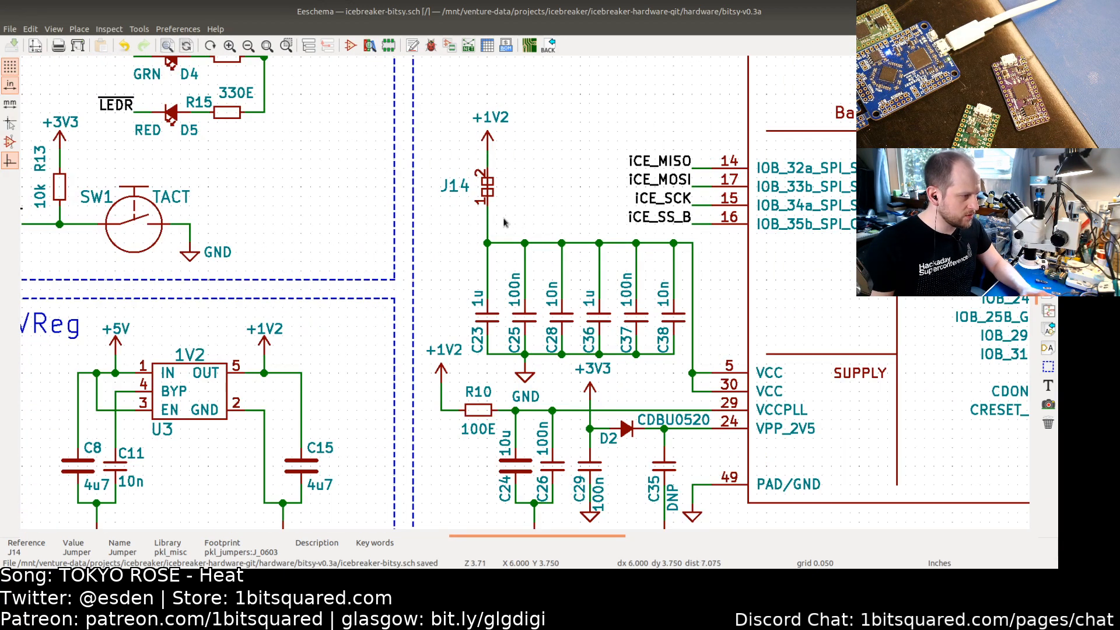
{"action": "double_click", "coordinate": [489, 191]}
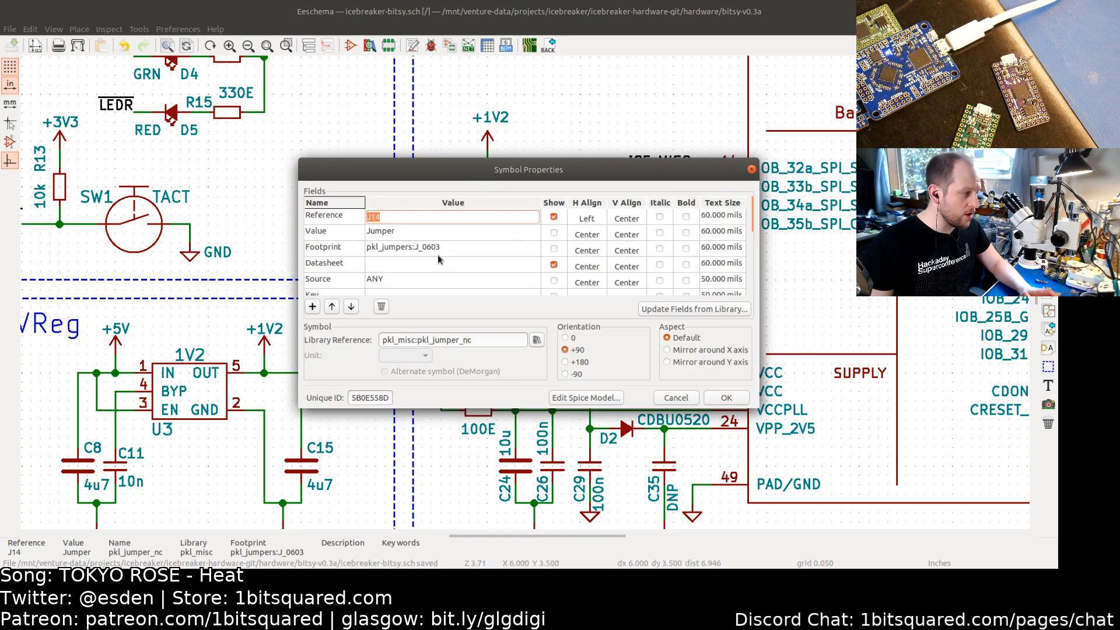
{"action": "left_click", "coordinate": [454, 248]}
{"action": "left_click", "coordinate": [533, 250]}
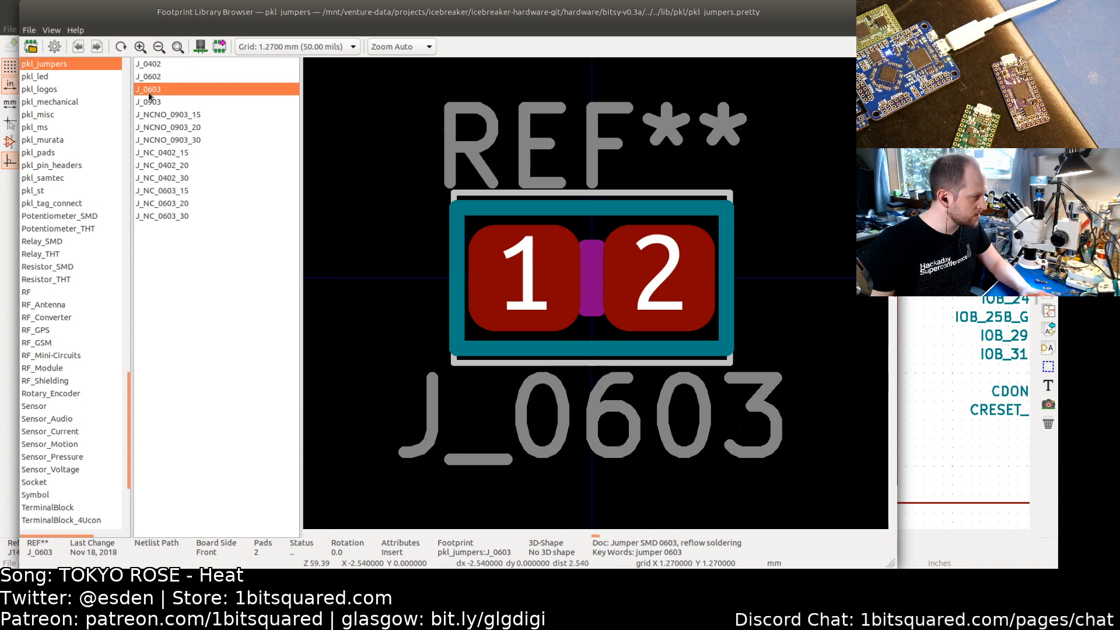
Step: Compare the J_NC_0603 footprint variants and assign pkl_jumpers:J_NC_0603_30 as J14's footprint, confirming the symbol properties
{"action": "left_click", "coordinate": [166, 215]}
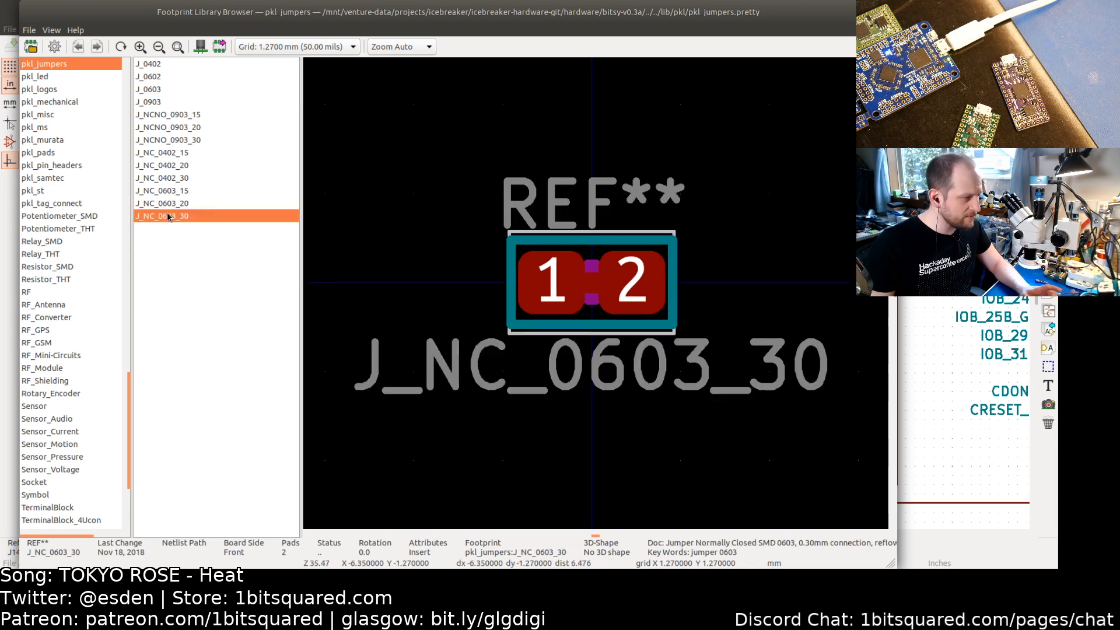
{"action": "left_click", "coordinate": [166, 204]}
{"action": "key", "text": "Up"}
{"action": "key", "text": "Down"}
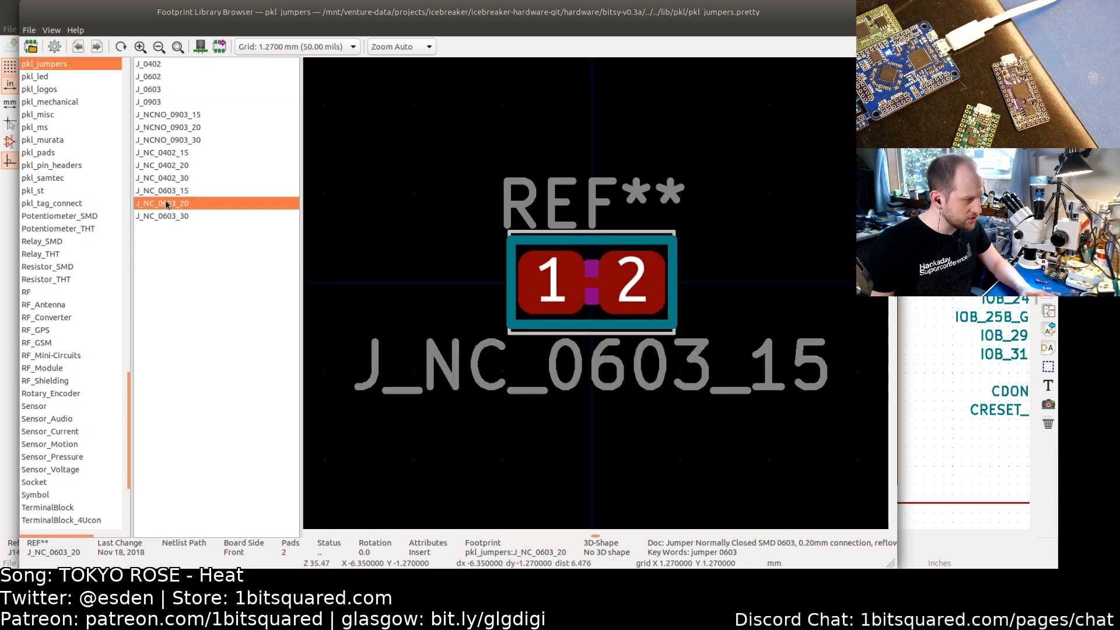
{"action": "left_click", "coordinate": [166, 215]}
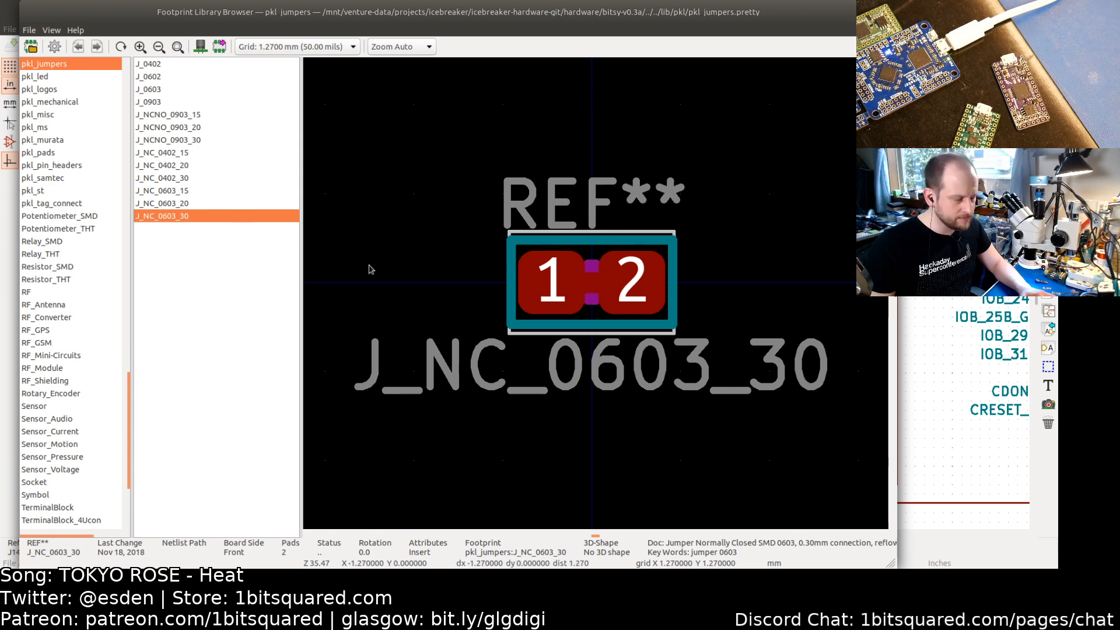
{"action": "left_click", "coordinate": [166, 193]}
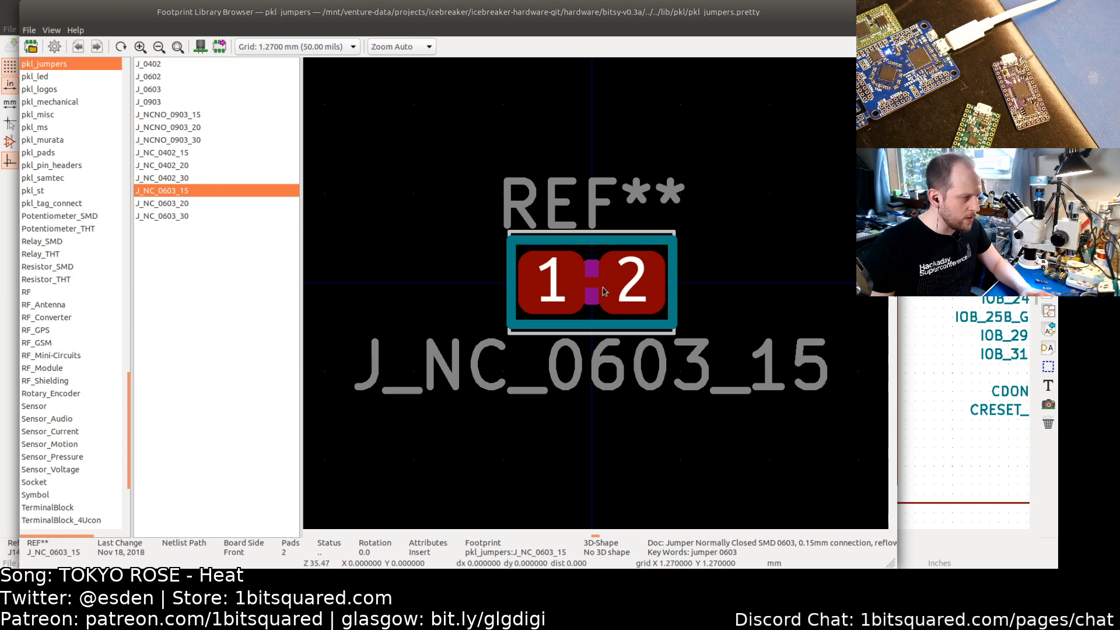
{"action": "left_click", "coordinate": [170, 204]}
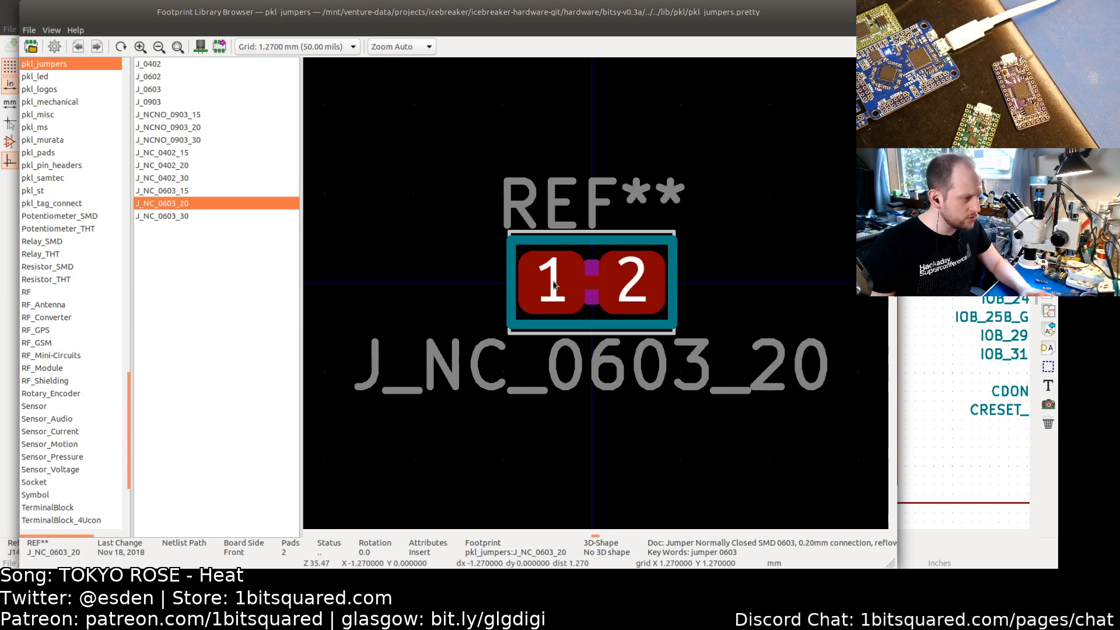
{"action": "left_click", "coordinate": [170, 217]}
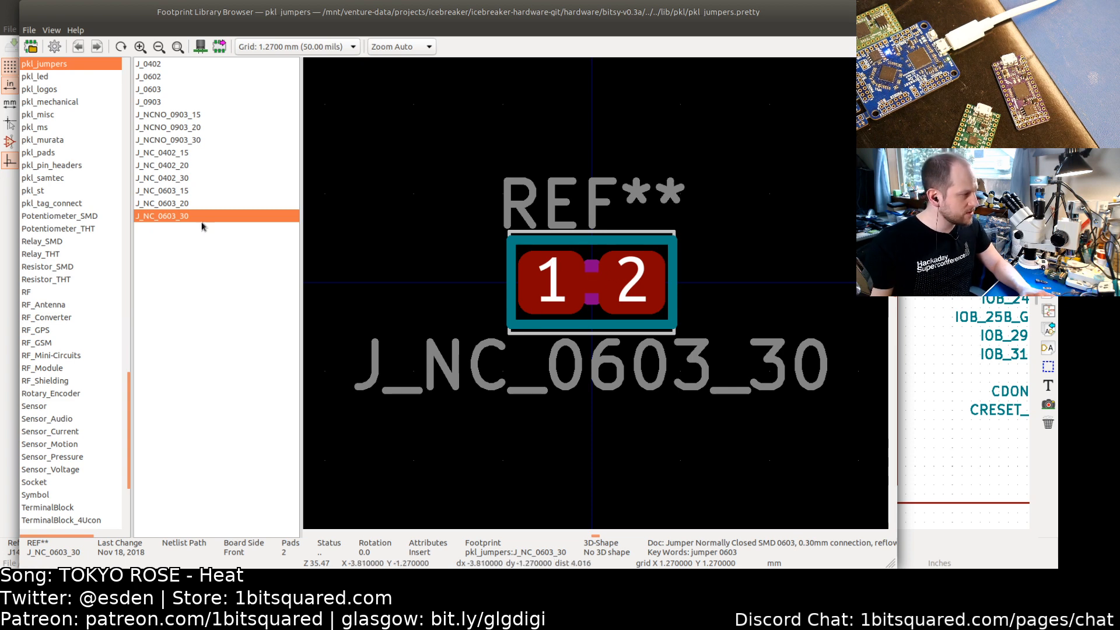
{"action": "double_click", "coordinate": [173, 217]}
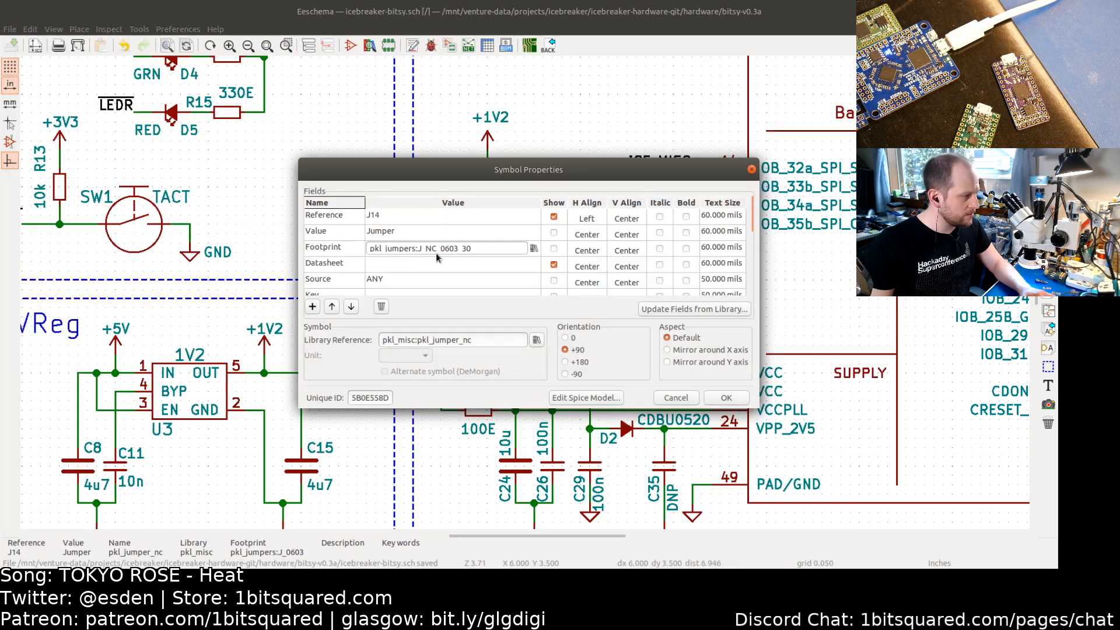
{"action": "left_click", "coordinate": [727, 398]}
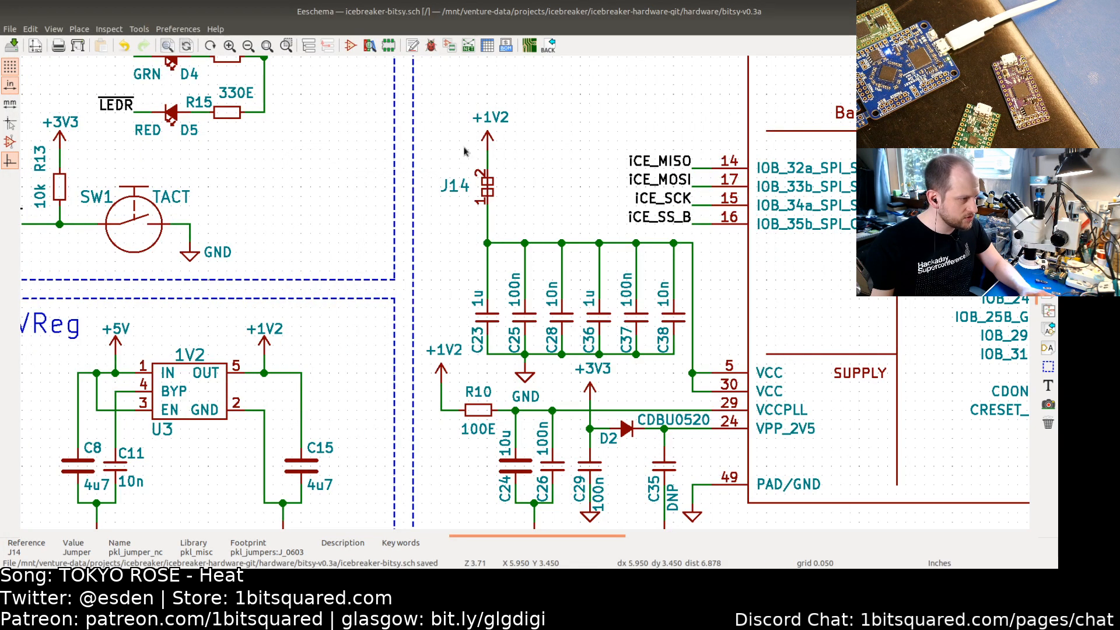
Step: Open the Footprint Editor and load footprint J_NC_0603_15 from the pkl_jumpers library
{"action": "left_click", "coordinate": [388, 45]}
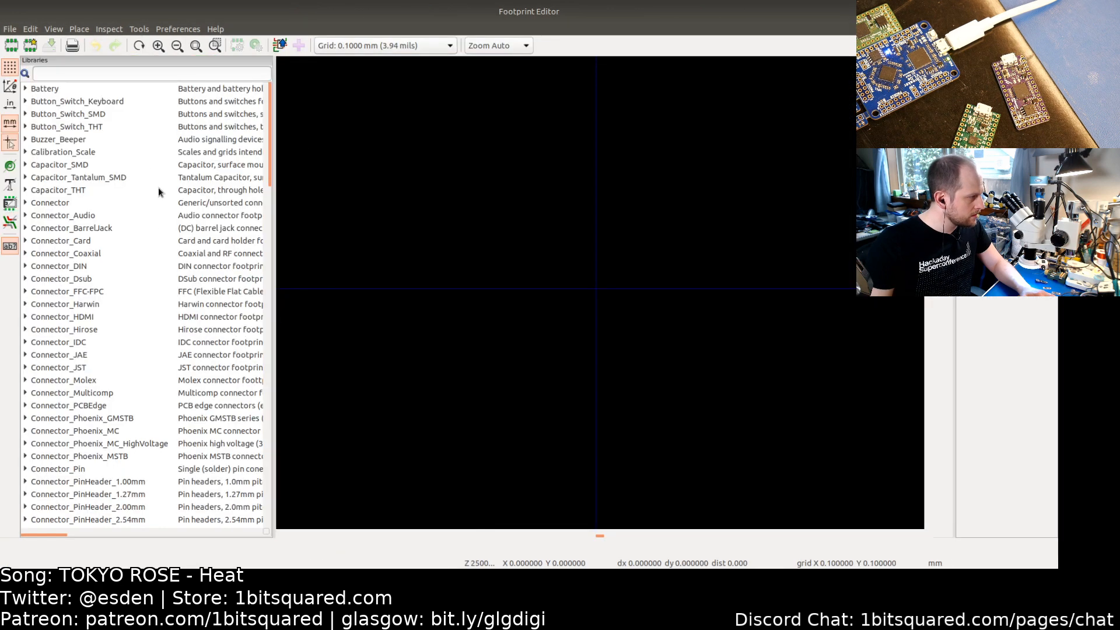
{"action": "scroll", "coordinate": [133, 299], "scroll_direction": "down", "scroll_amount": 15}
{"action": "scroll", "coordinate": [120, 290], "scroll_direction": "up", "scroll_amount": 5}
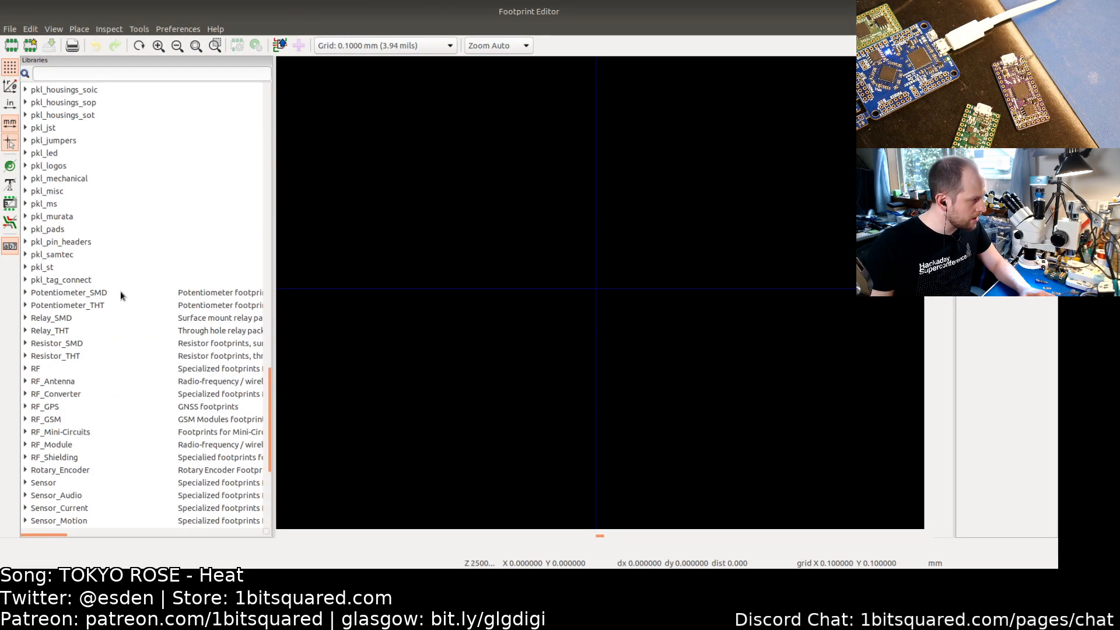
{"action": "left_click", "coordinate": [26, 191]}
{"action": "scroll", "coordinate": [75, 197], "scroll_direction": "down", "scroll_amount": 5}
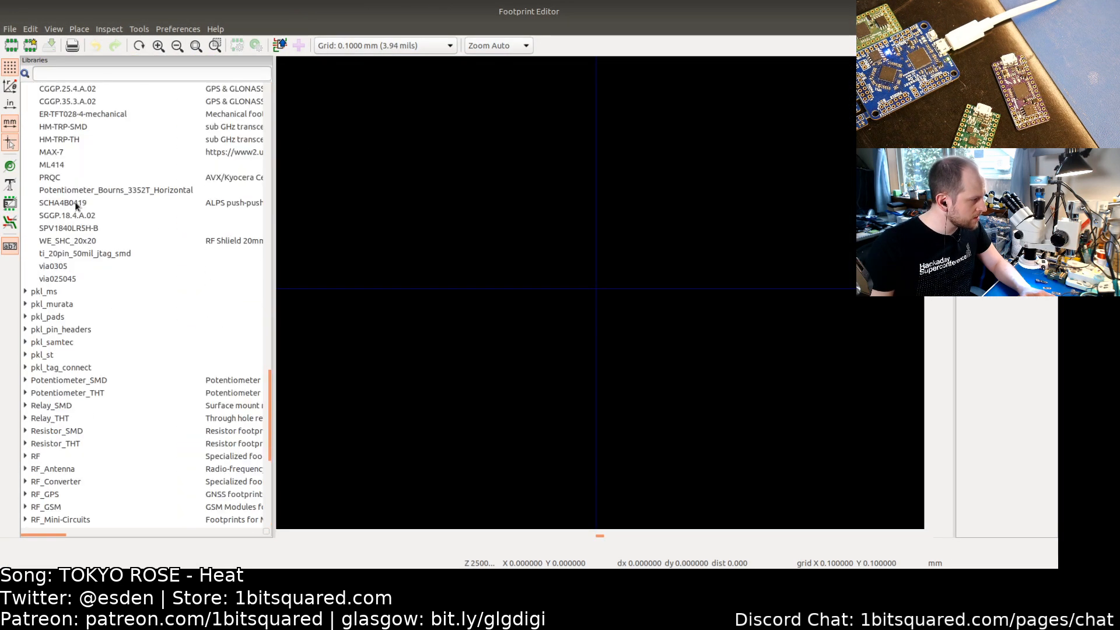
{"action": "scroll", "coordinate": [71, 256], "scroll_direction": "up", "scroll_amount": 4}
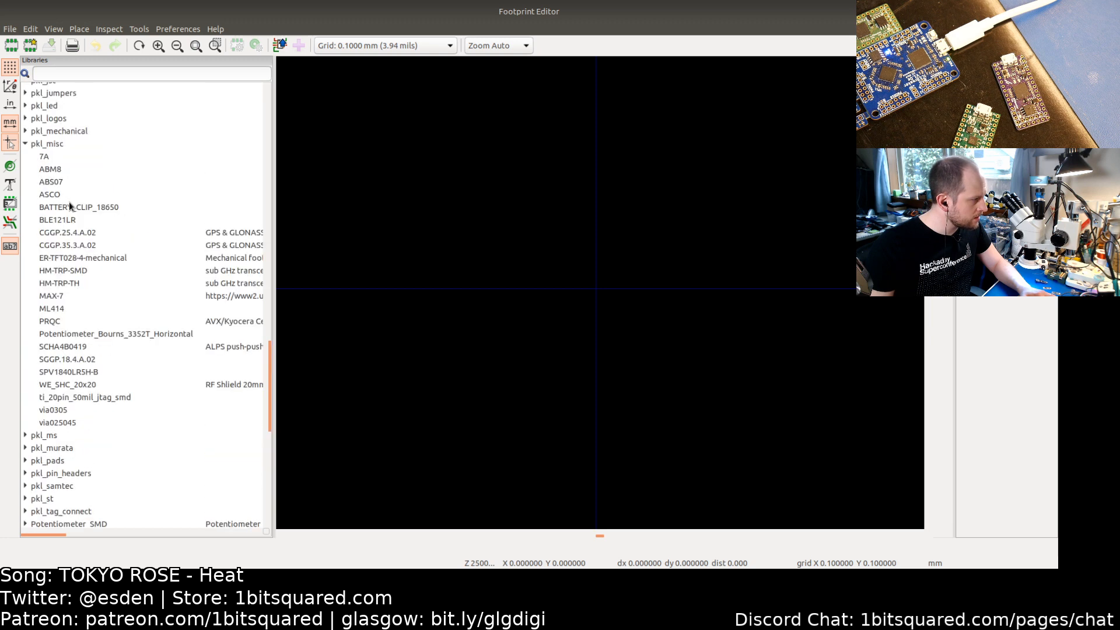
{"action": "scroll", "coordinate": [76, 383], "scroll_direction": "down", "scroll_amount": 3}
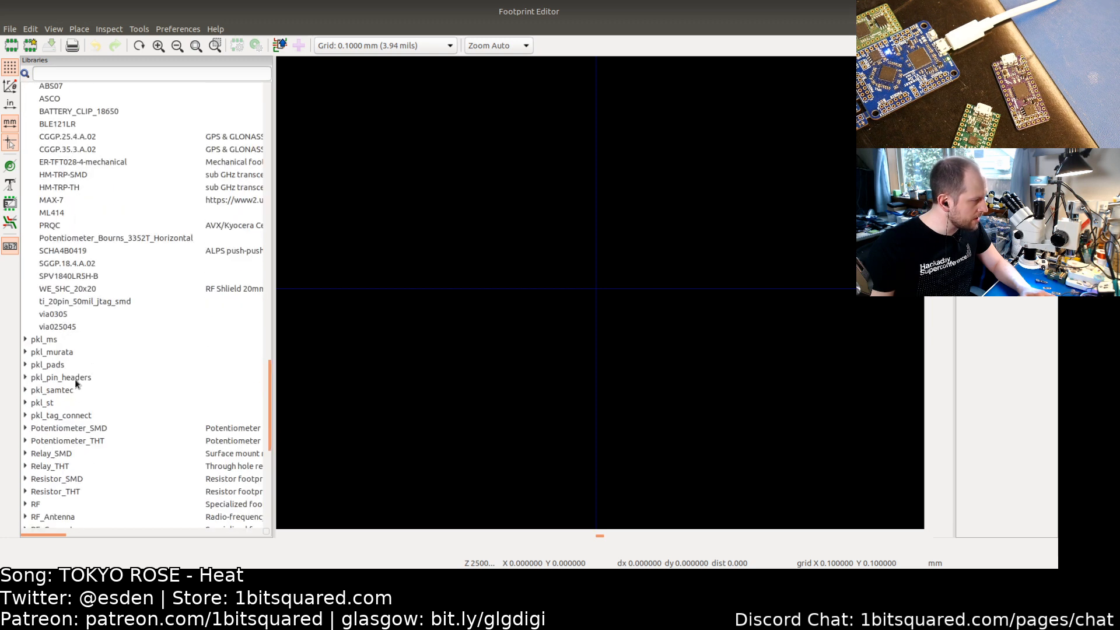
{"action": "scroll", "coordinate": [76, 383], "scroll_direction": "down", "scroll_amount": 2}
{"action": "scroll", "coordinate": [71, 325], "scroll_direction": "up", "scroll_amount": 5}
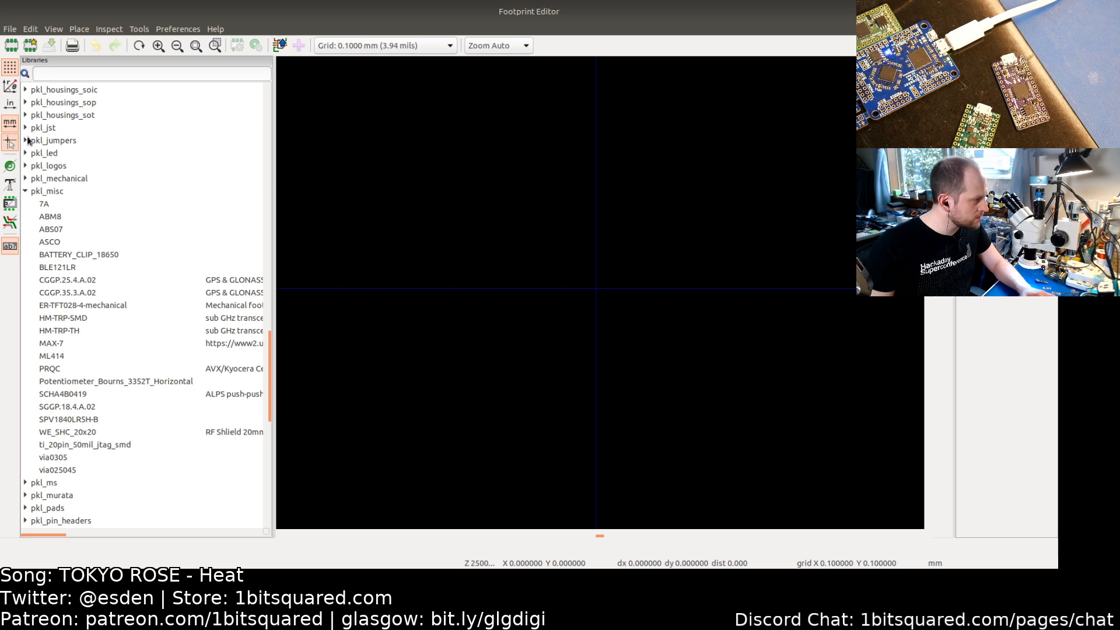
{"action": "left_click", "coordinate": [26, 140]}
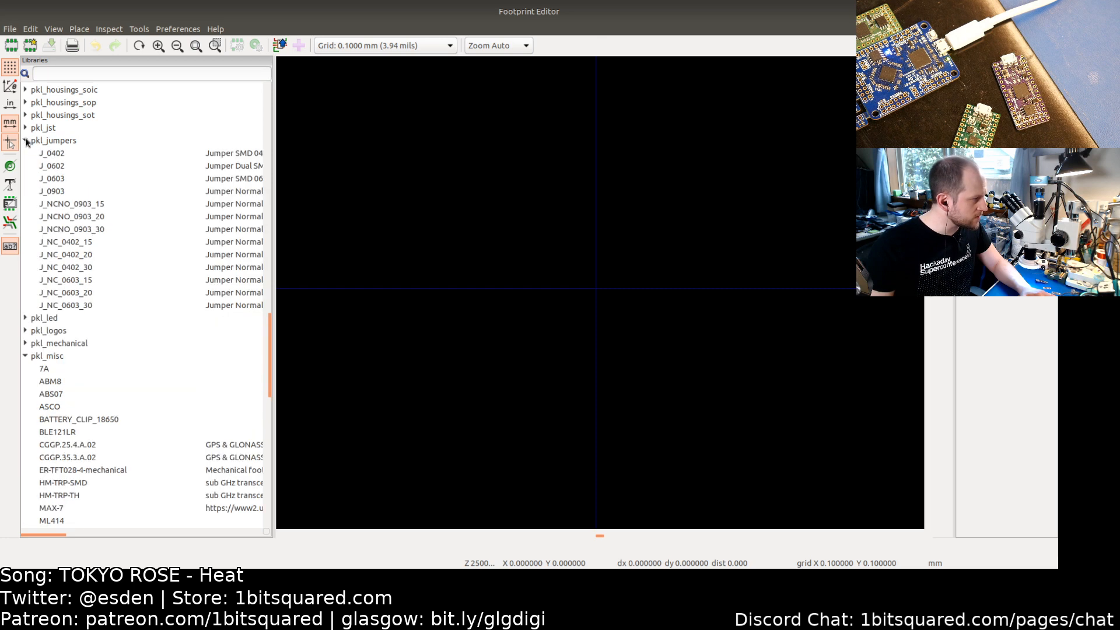
{"action": "left_click", "coordinate": [72, 281]}
{"action": "double_click", "coordinate": [71, 282]}
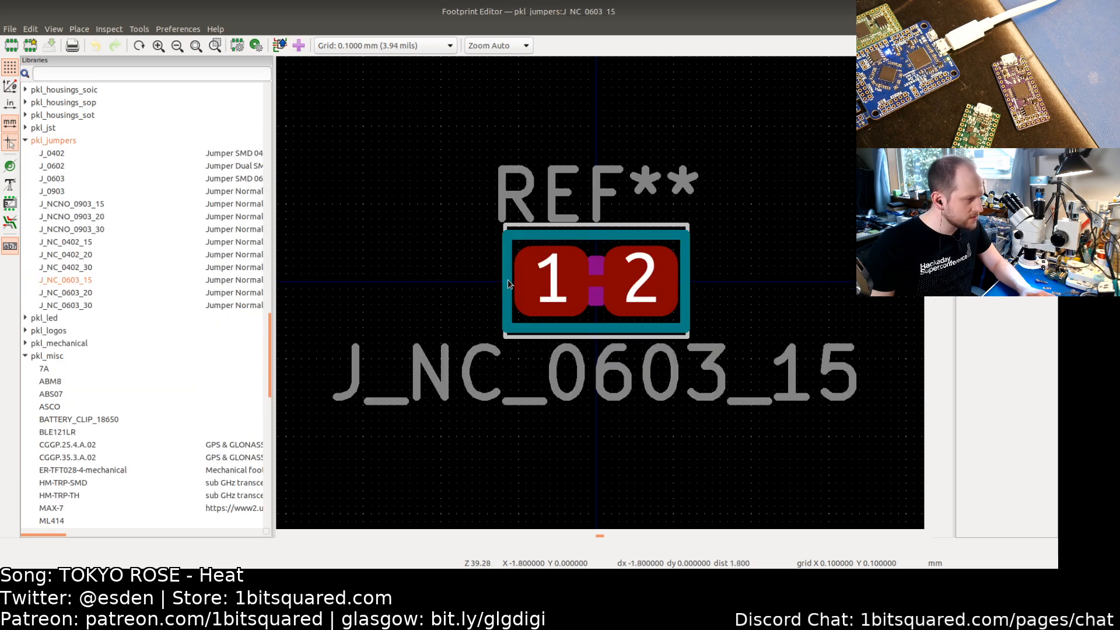
Step: Delete the F.Cu graphic line bridging the two pads of J_NC_0603_15
{"action": "scroll", "coordinate": [558, 285], "scroll_direction": "up", "scroll_amount": 4}
{"action": "left_click", "coordinate": [559, 285]}
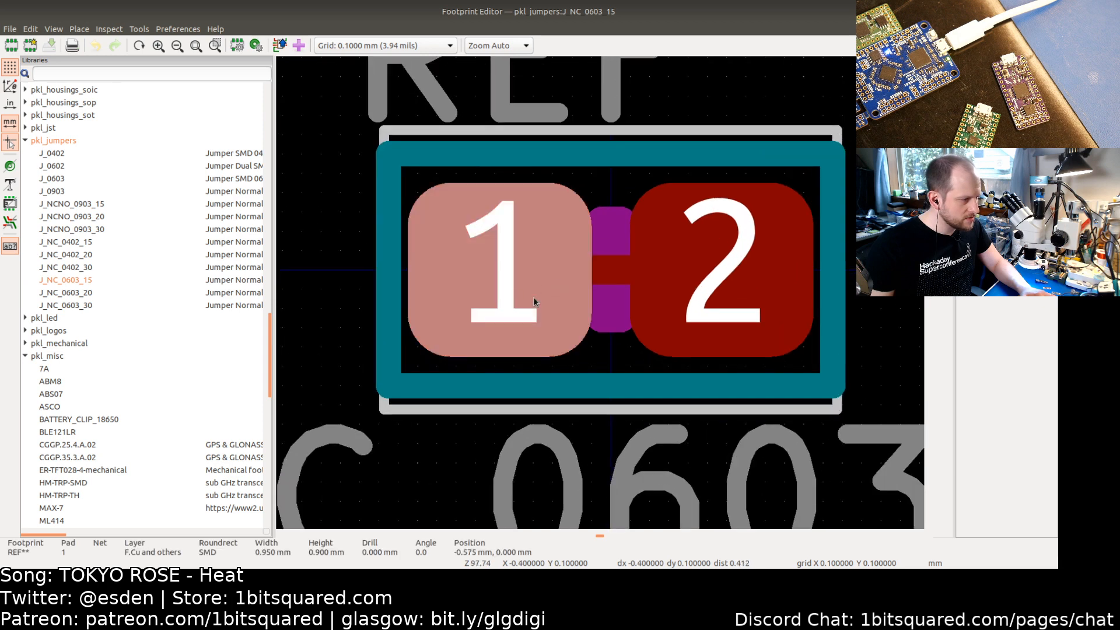
{"action": "left_click", "coordinate": [725, 283]}
{"action": "left_click", "coordinate": [610, 270]}
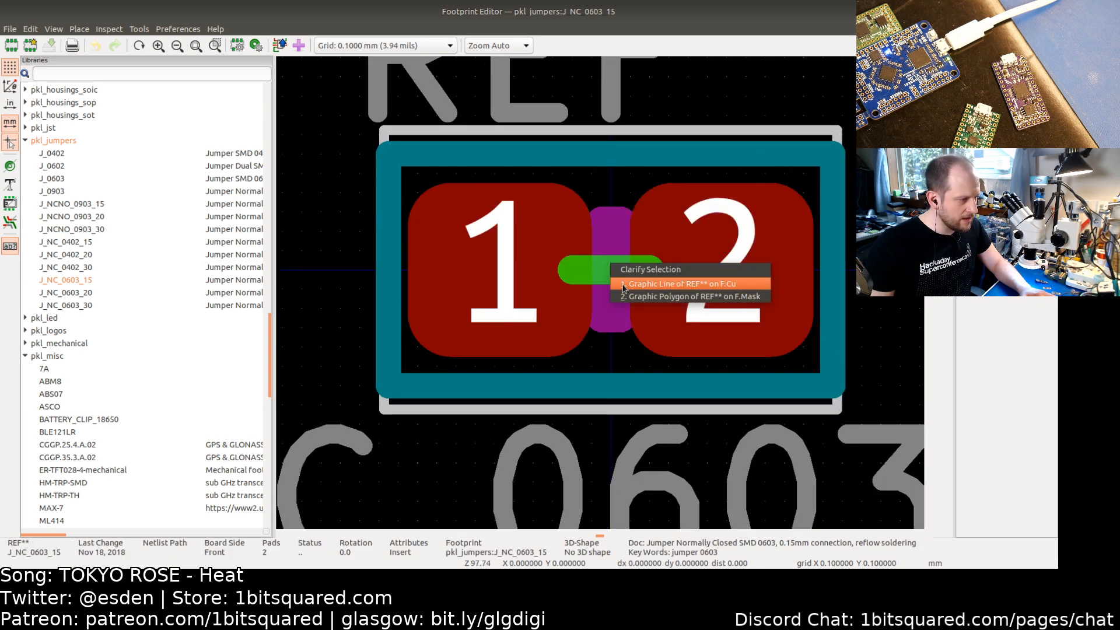
{"action": "left_click", "coordinate": [627, 284]}
{"action": "left_click", "coordinate": [610, 215]}
{"action": "left_click", "coordinate": [609, 179]}
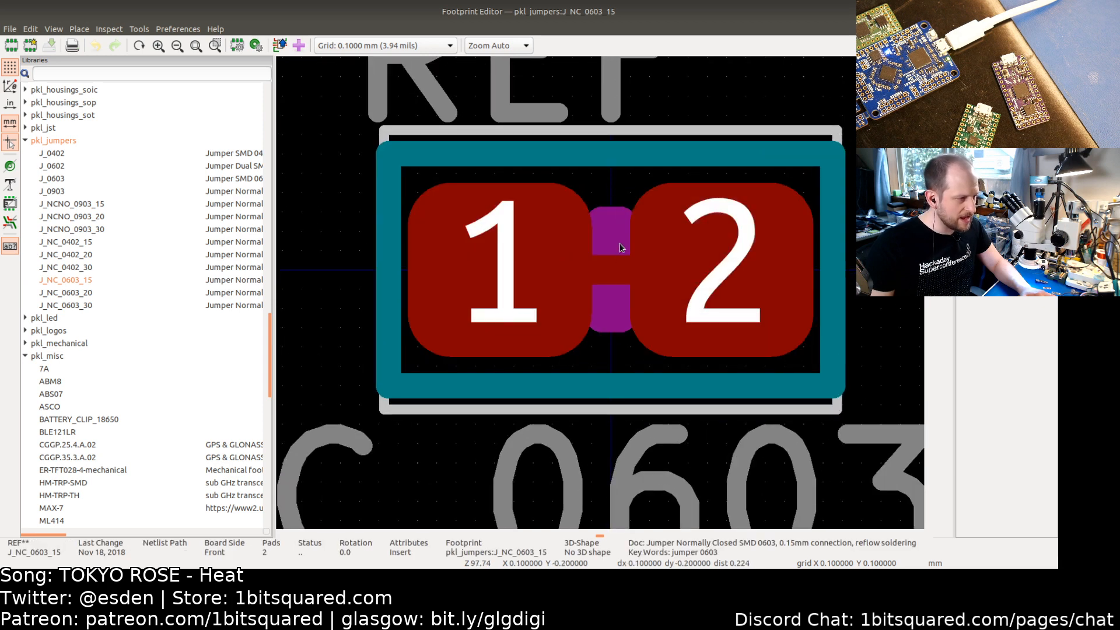
{"action": "left_click", "coordinate": [613, 267]}
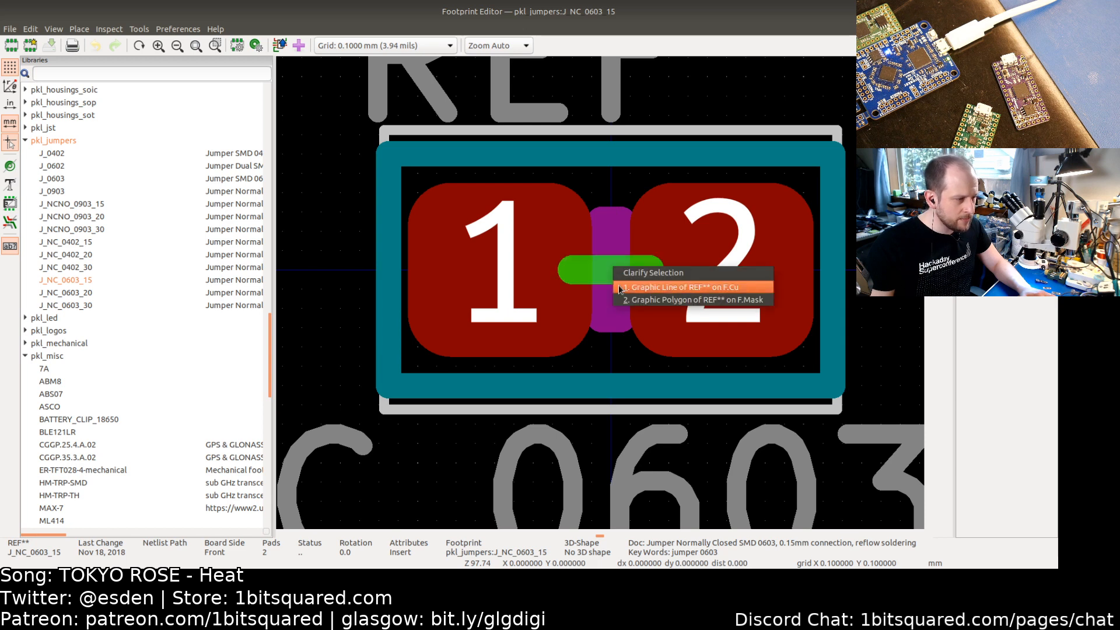
{"action": "left_click", "coordinate": [619, 288]}
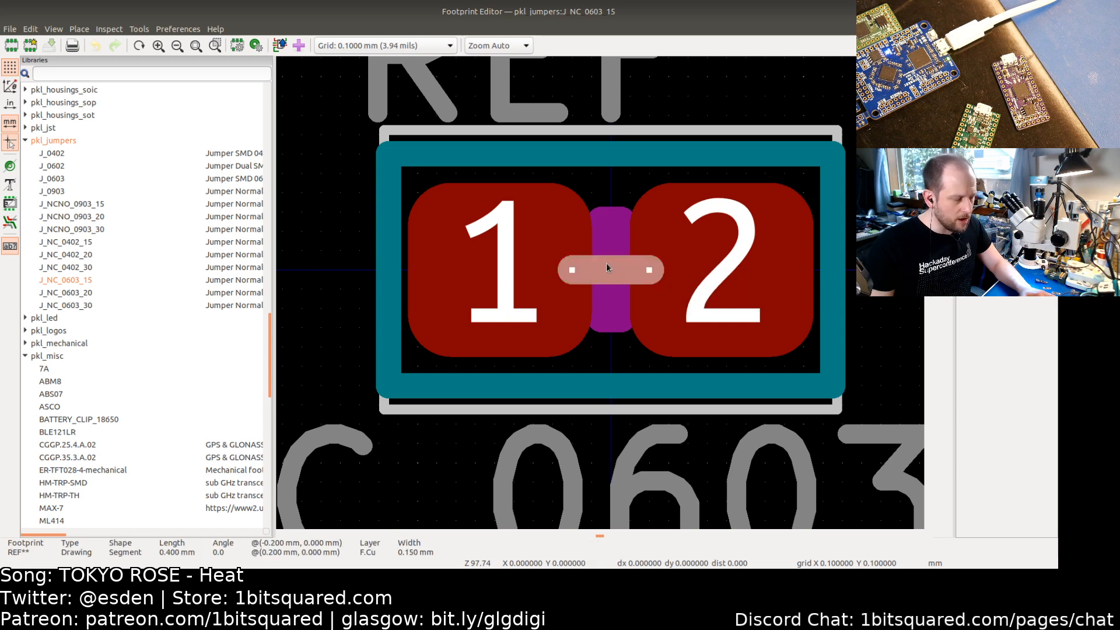
{"action": "key", "text": "Delete"}
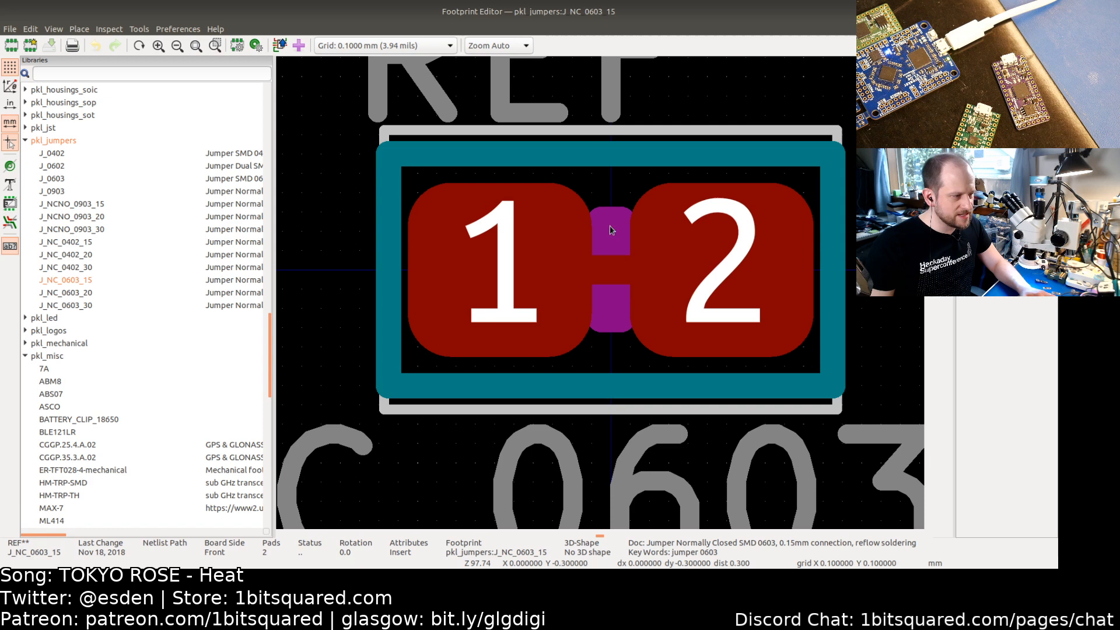
{"action": "left_click", "coordinate": [609, 277]}
{"action": "left_click", "coordinate": [620, 288]}
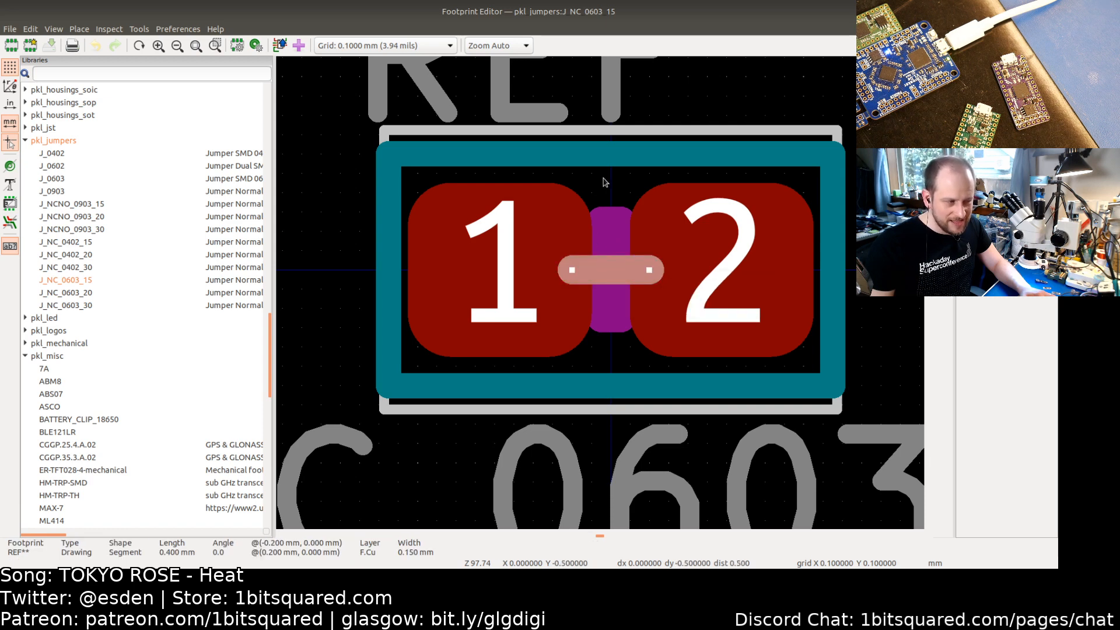
{"action": "left_click", "coordinate": [604, 182]}
{"action": "left_click", "coordinate": [614, 269]}
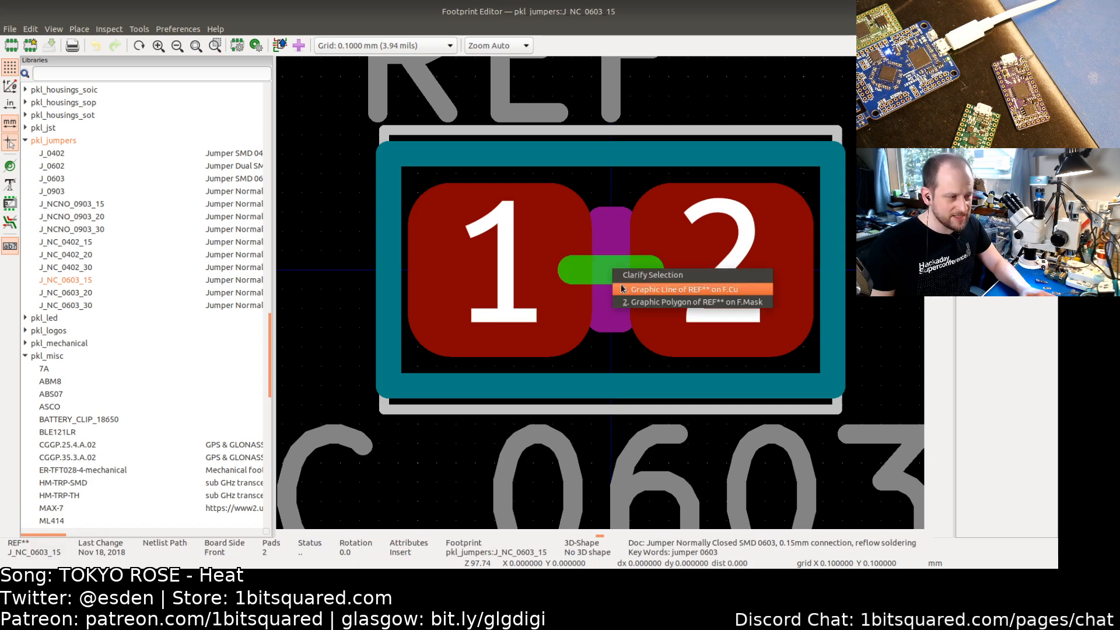
{"action": "left_click", "coordinate": [623, 289]}
{"action": "key", "text": "Delete"}
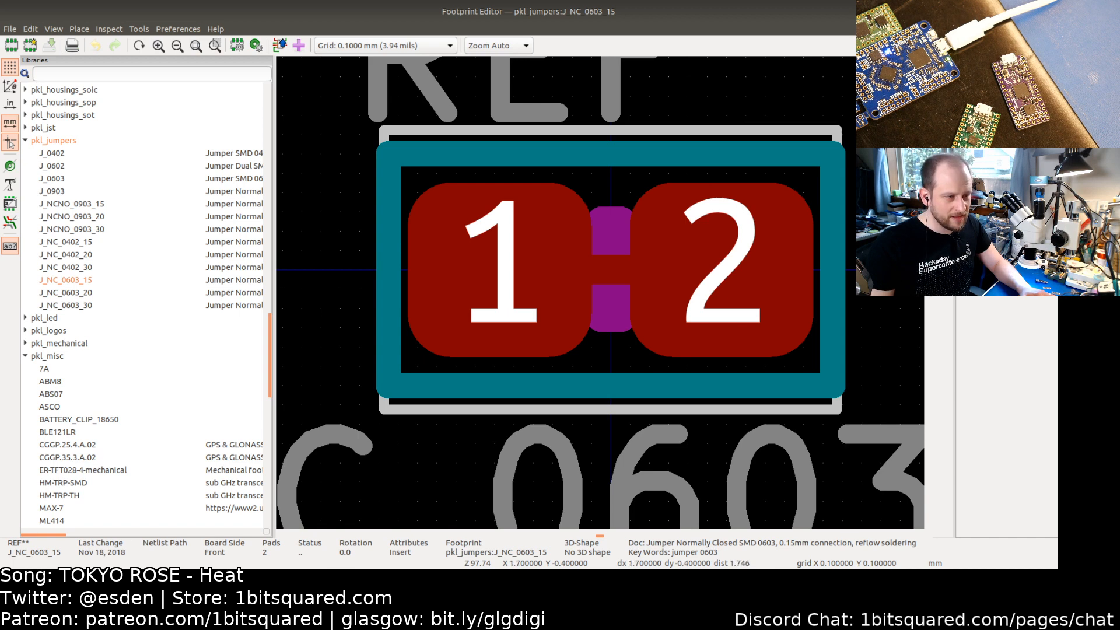
Step: Draw a 0.6 mm graphic line from -0.3 to 0.3 mm at Y -0.5 along the top edge between the pads
{"action": "key", "text": "ctrl+shift+l"}
{"action": "left_click", "coordinate": [554, 173]}
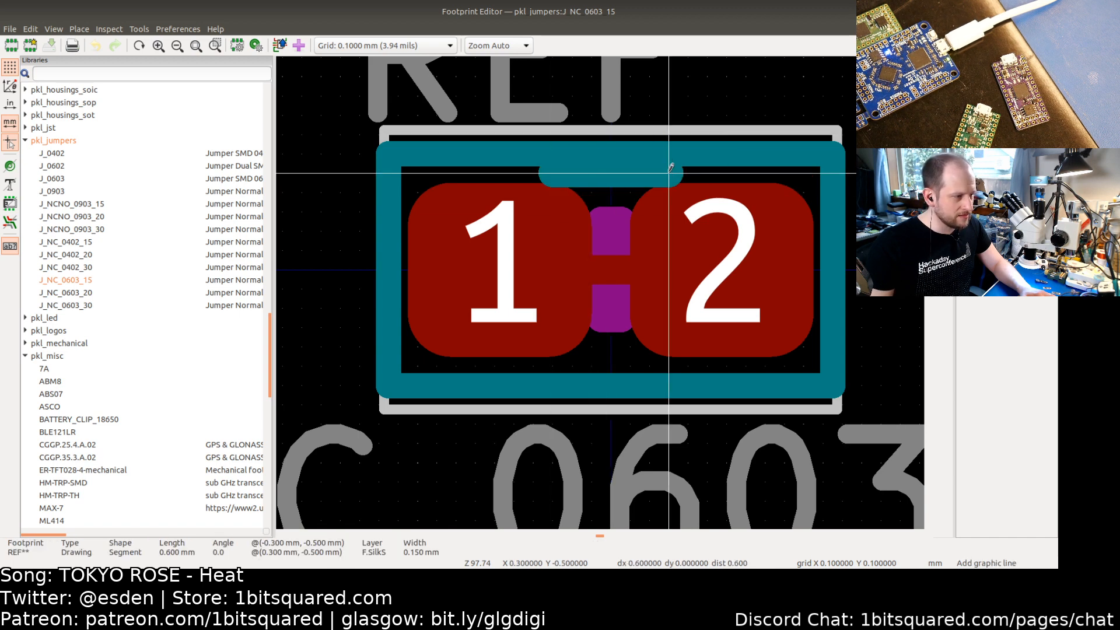
{"action": "double_click", "coordinate": [669, 173]}
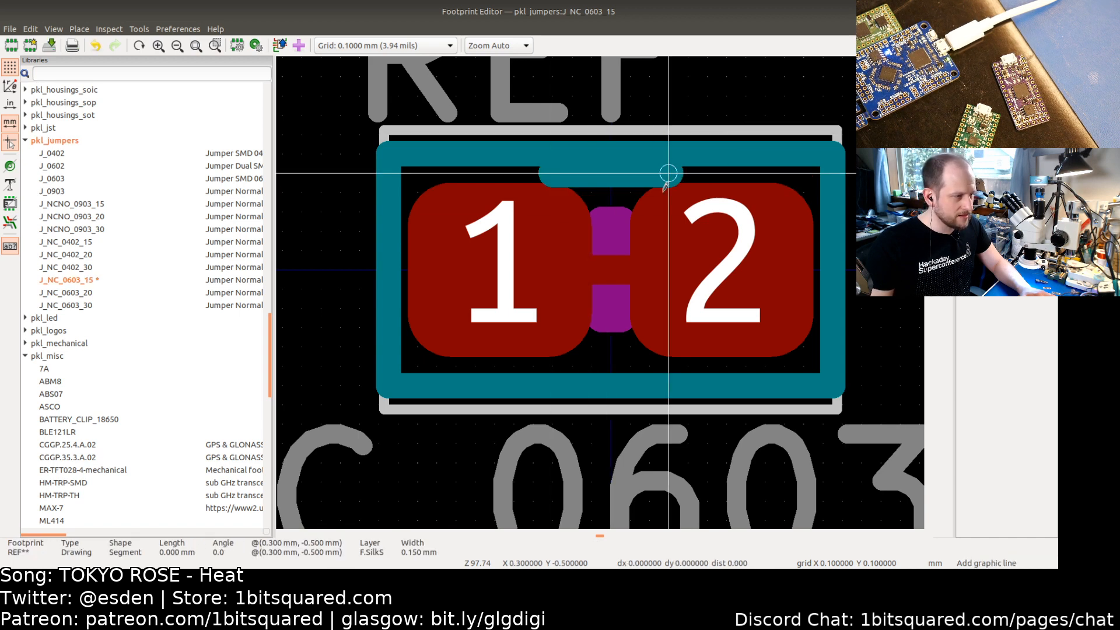
{"action": "key", "text": "Escape"}
Step: Change the new line segment's layer to F.Cu
{"action": "double_click", "coordinate": [598, 182]}
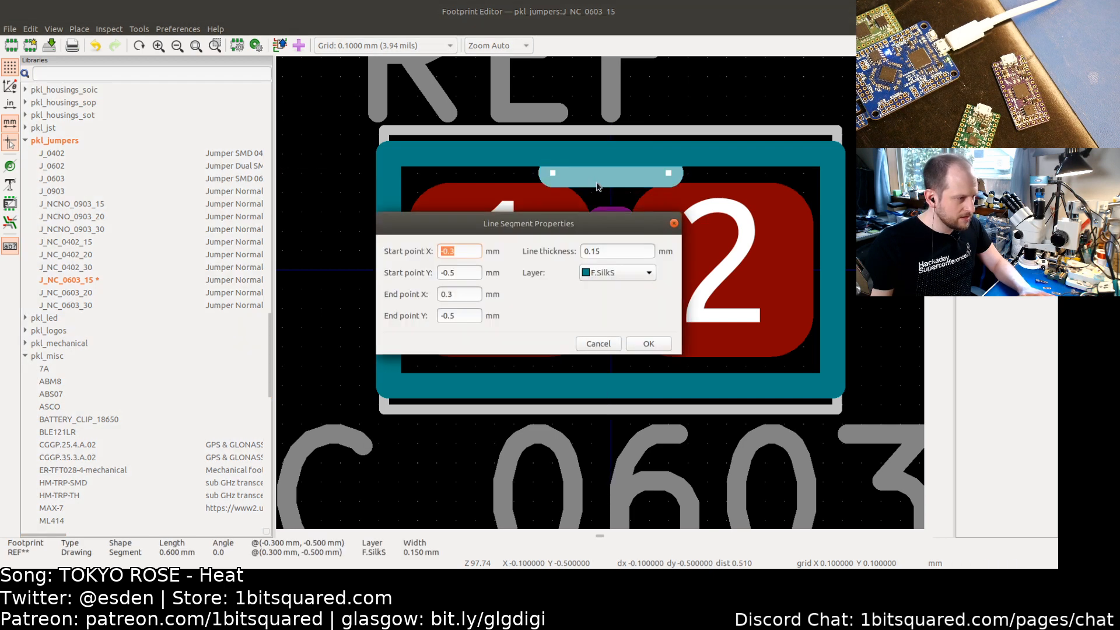
{"action": "left_click", "coordinate": [607, 273]}
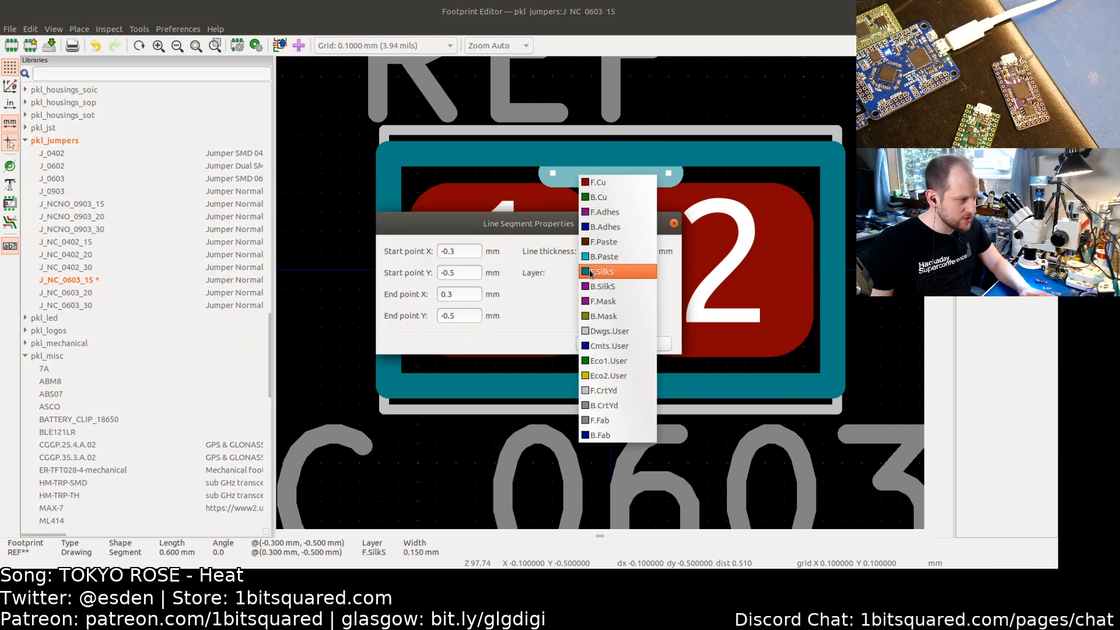
{"action": "left_click", "coordinate": [606, 190]}
{"action": "left_click", "coordinate": [649, 345]}
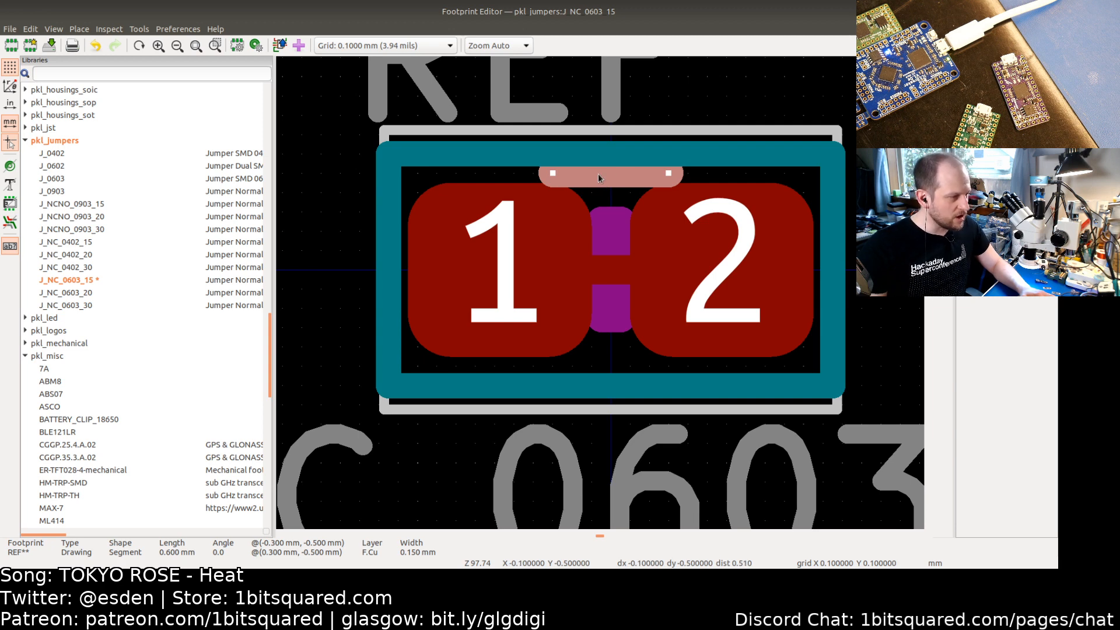
Step: Try to move the new F.Cu line and reselect it at the top edge
{"action": "key", "text": "m"}
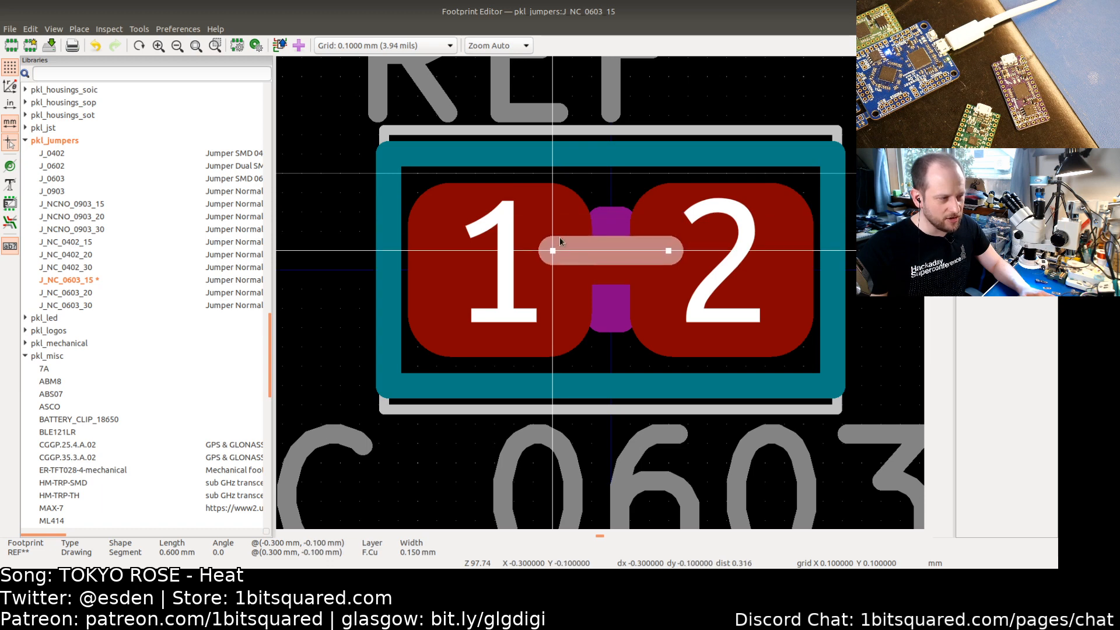
{"action": "left_click", "coordinate": [550, 173]}
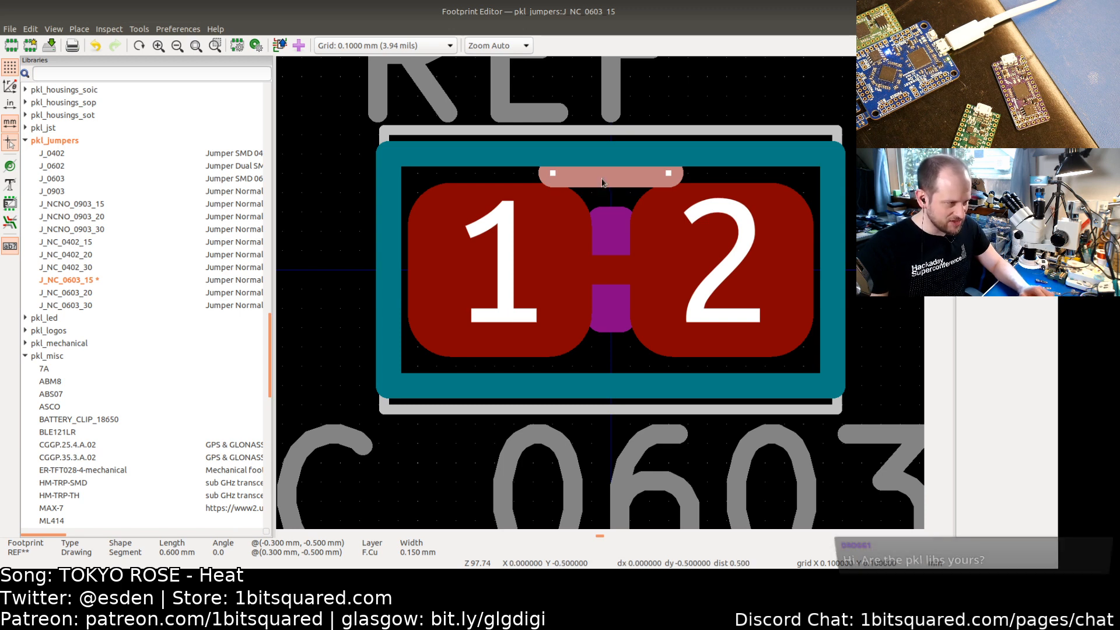
{"action": "right_click", "coordinate": [602, 182]}
{"action": "left_click", "coordinate": [583, 179]}
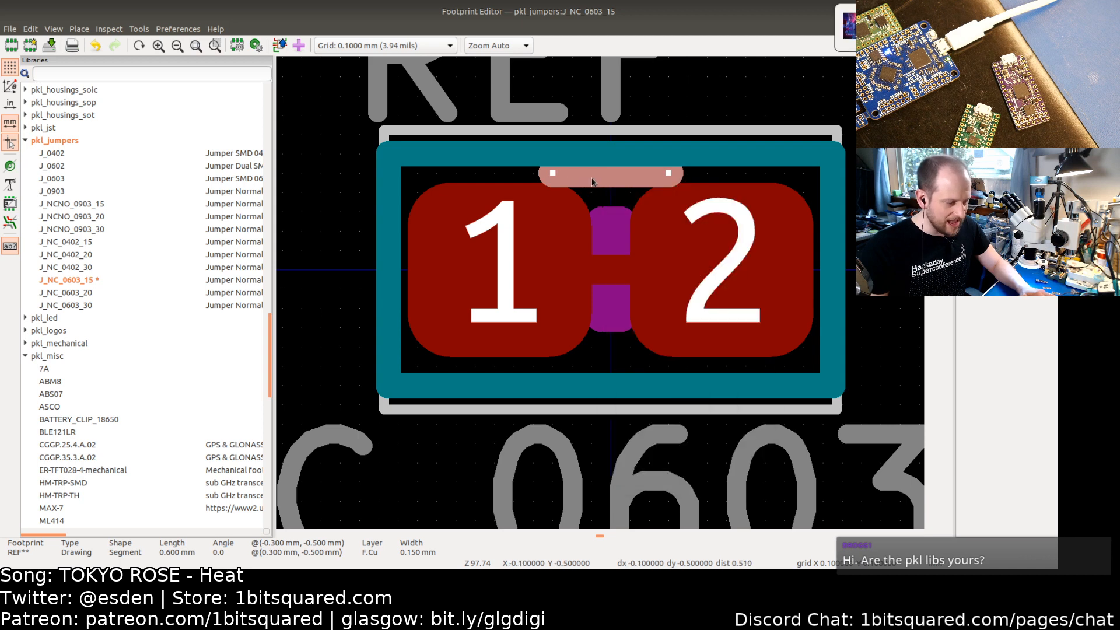
{"action": "left_click", "coordinate": [507, 177]}
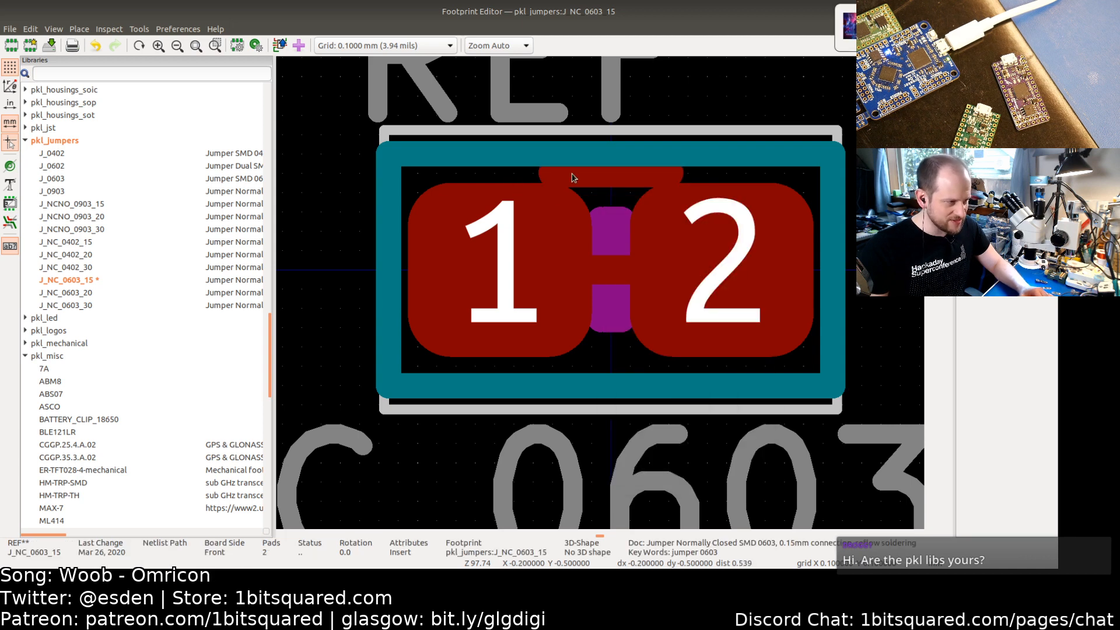
{"action": "left_click", "coordinate": [574, 177]}
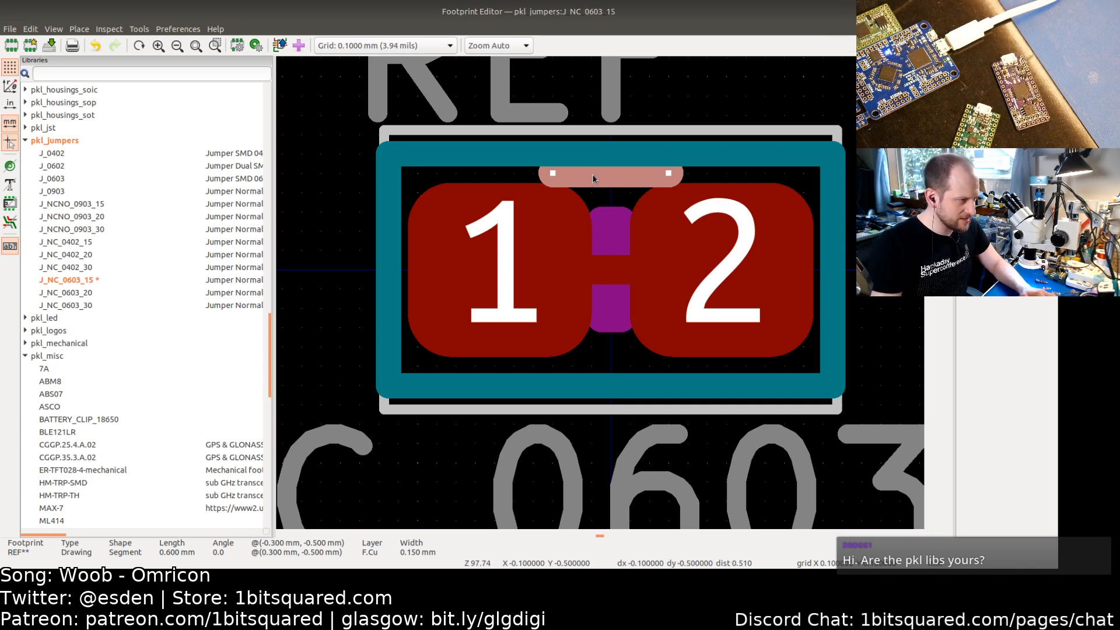
Step: Delete the newly drawn F.Cu line along the top edge of the footprint
{"action": "right_click", "coordinate": [590, 173]}
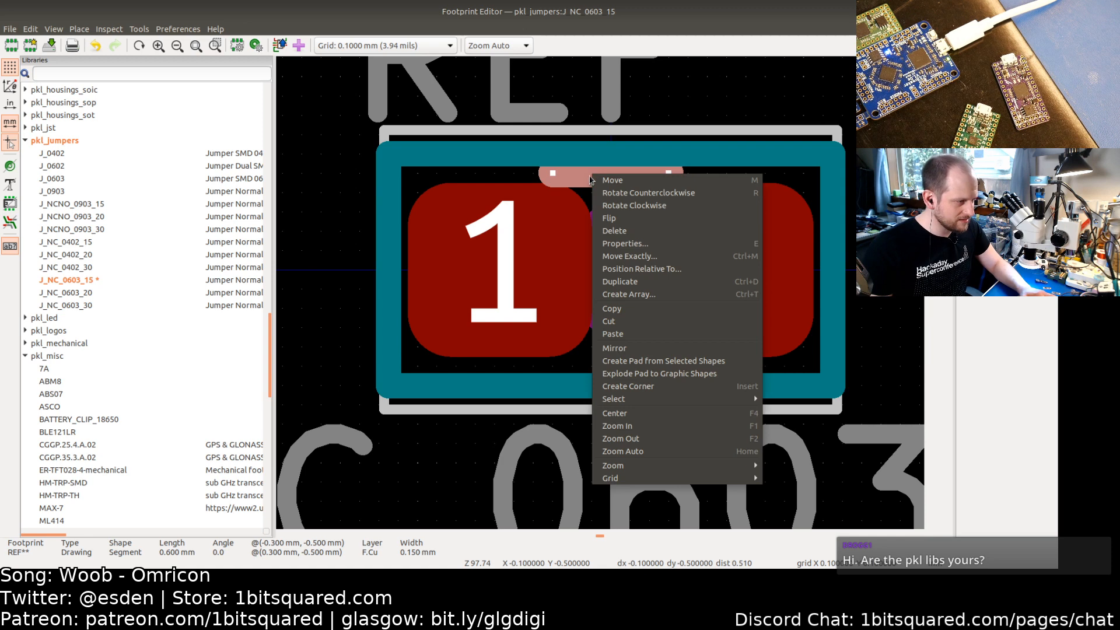
{"action": "left_click", "coordinate": [617, 233]}
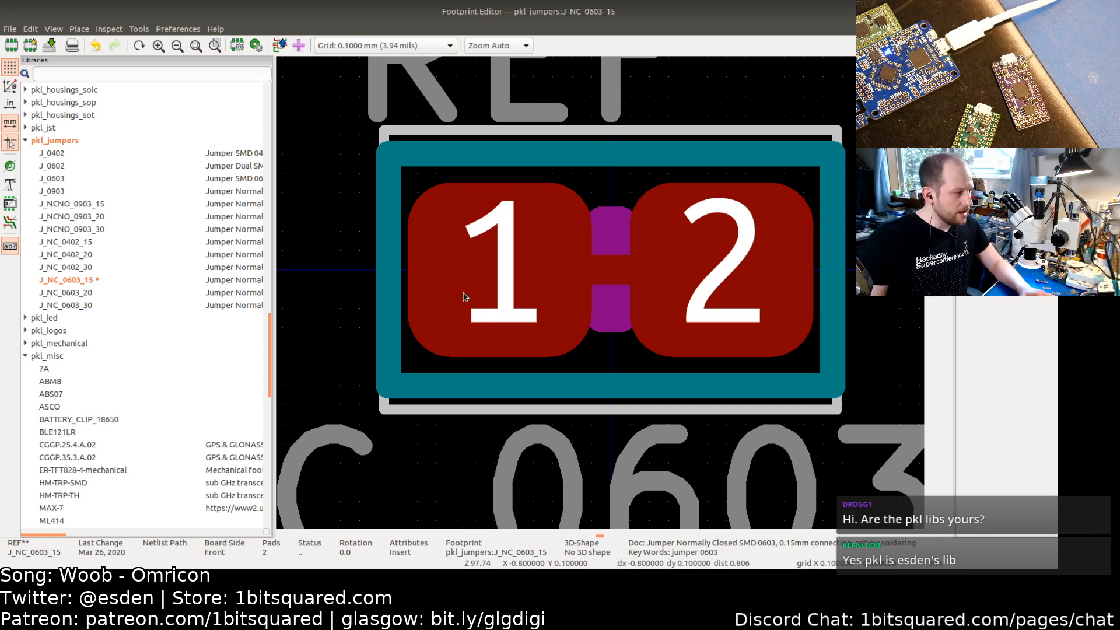
Step: Select the F.Cu graphic line between the two pads to inspect its extent
{"action": "left_click", "coordinate": [635, 265]}
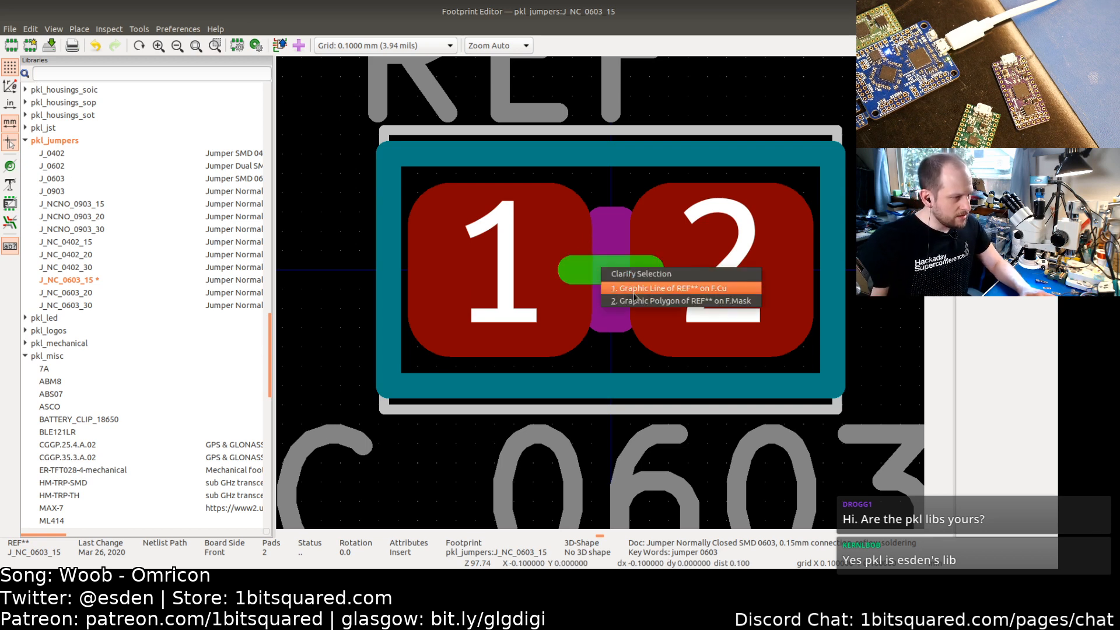
{"action": "left_click", "coordinate": [659, 288]}
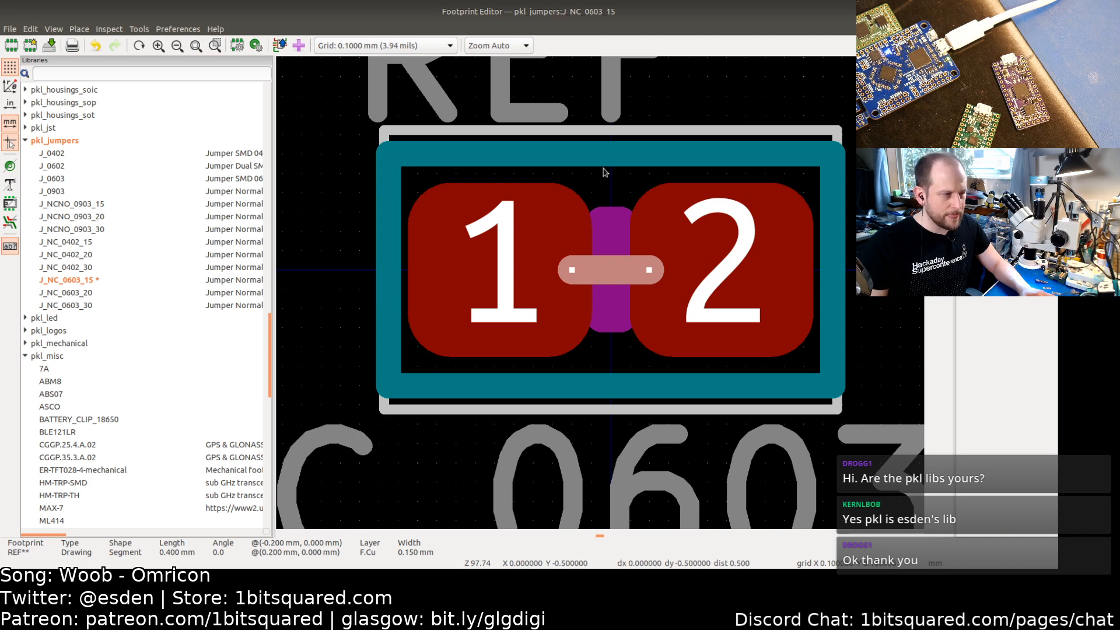
{"action": "left_click", "coordinate": [612, 191]}
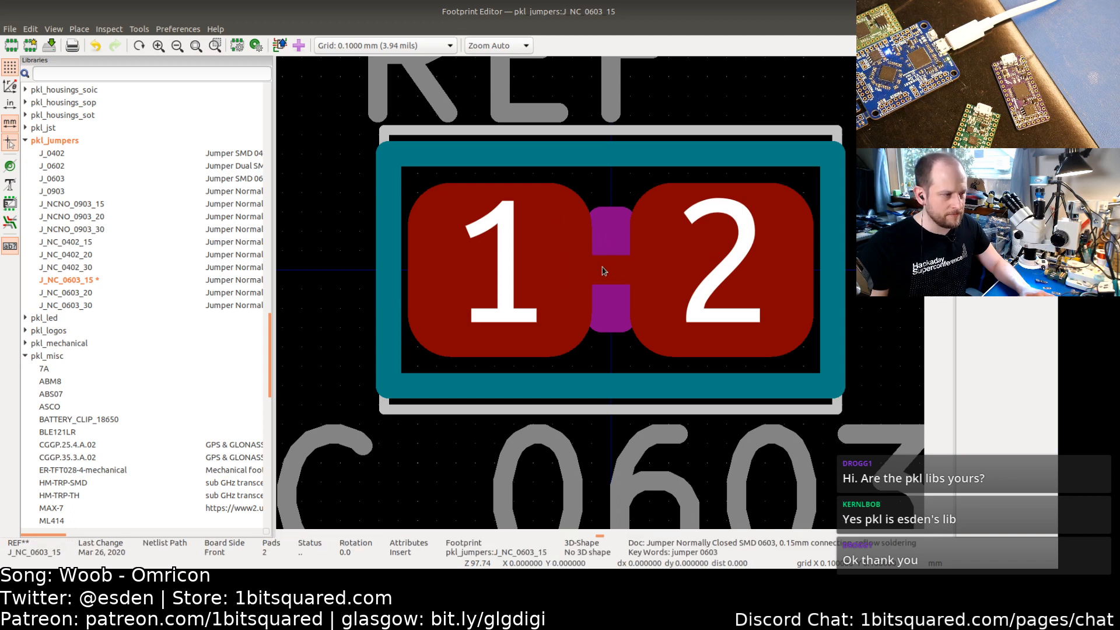
Step: Select the F.Mask polygon between the pads and open its properties, closing them without changes
{"action": "left_click", "coordinate": [620, 238]}
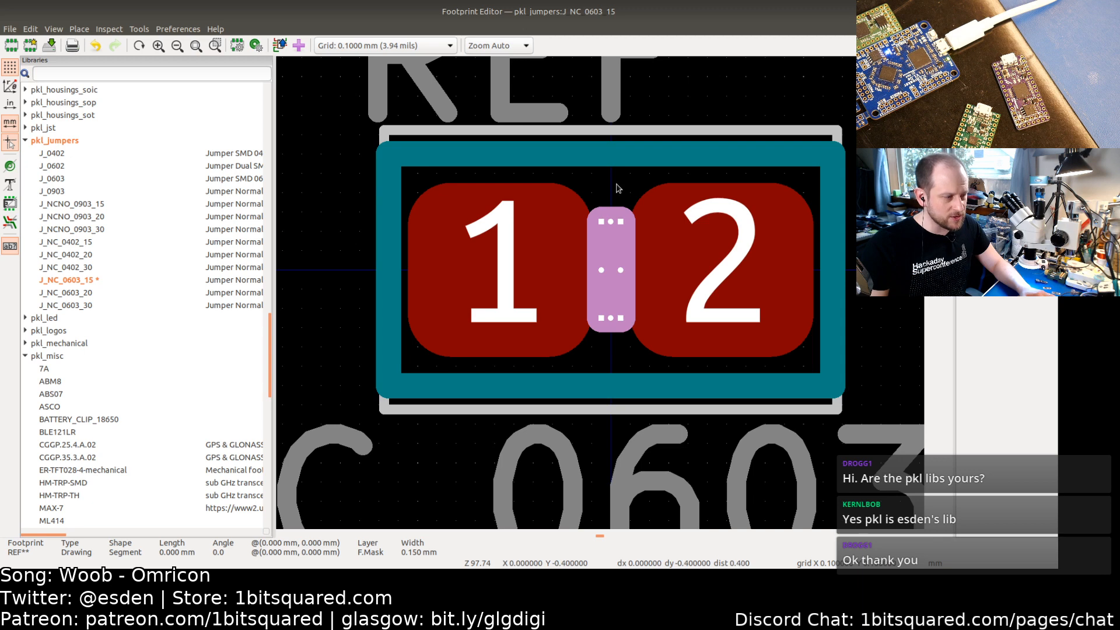
{"action": "left_click", "coordinate": [618, 189]}
{"action": "left_click", "coordinate": [619, 235]}
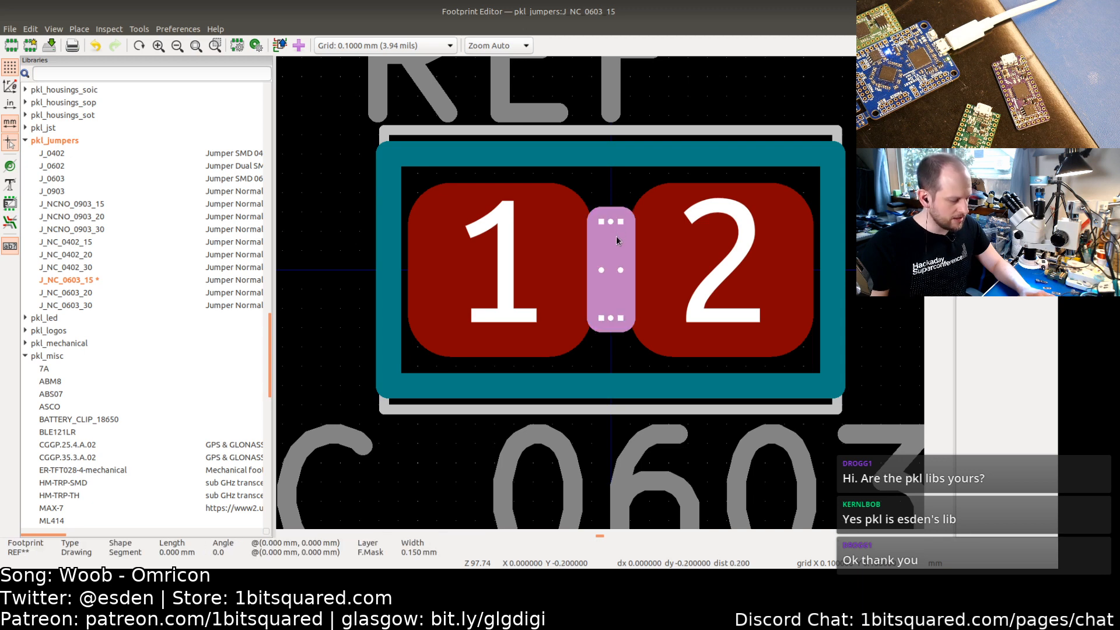
{"action": "double_click", "coordinate": [617, 236]}
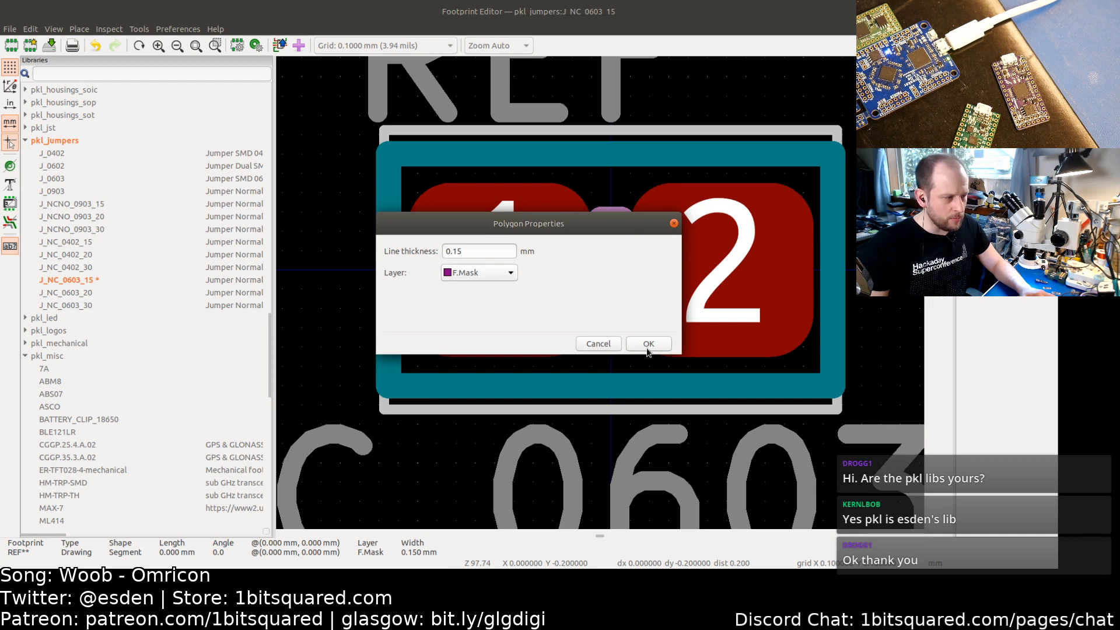
{"action": "left_click", "coordinate": [598, 345]}
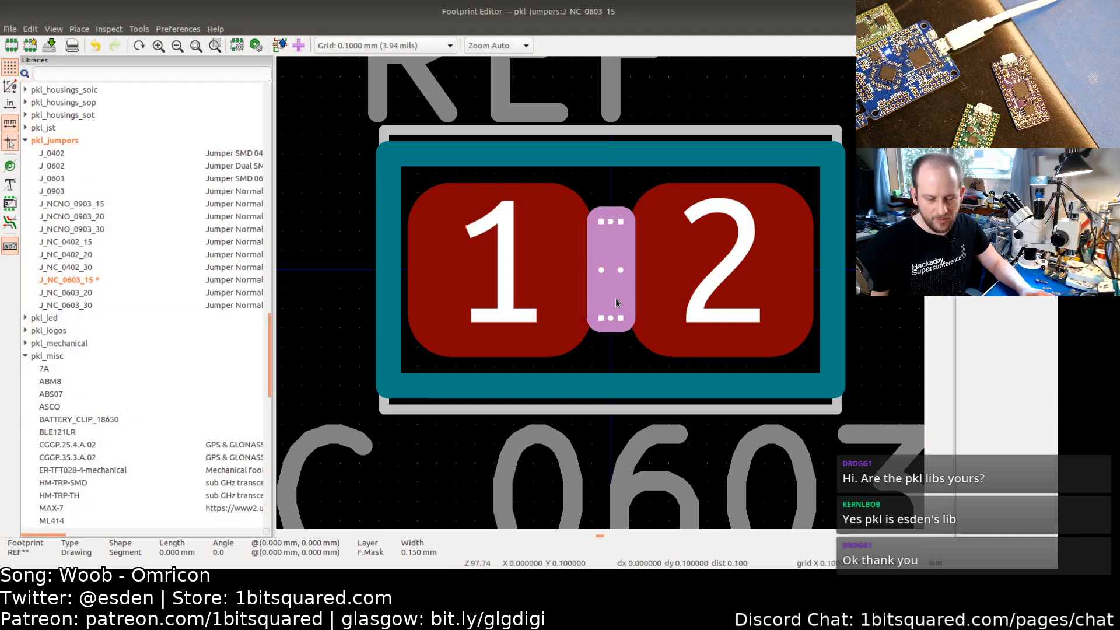
{"action": "left_click", "coordinate": [606, 173]}
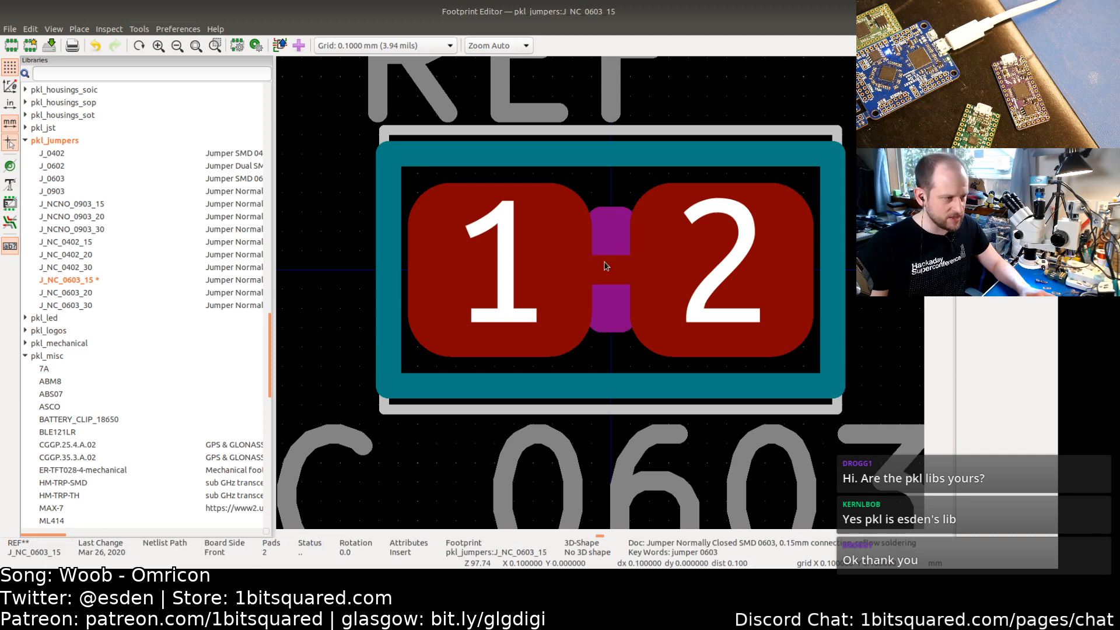
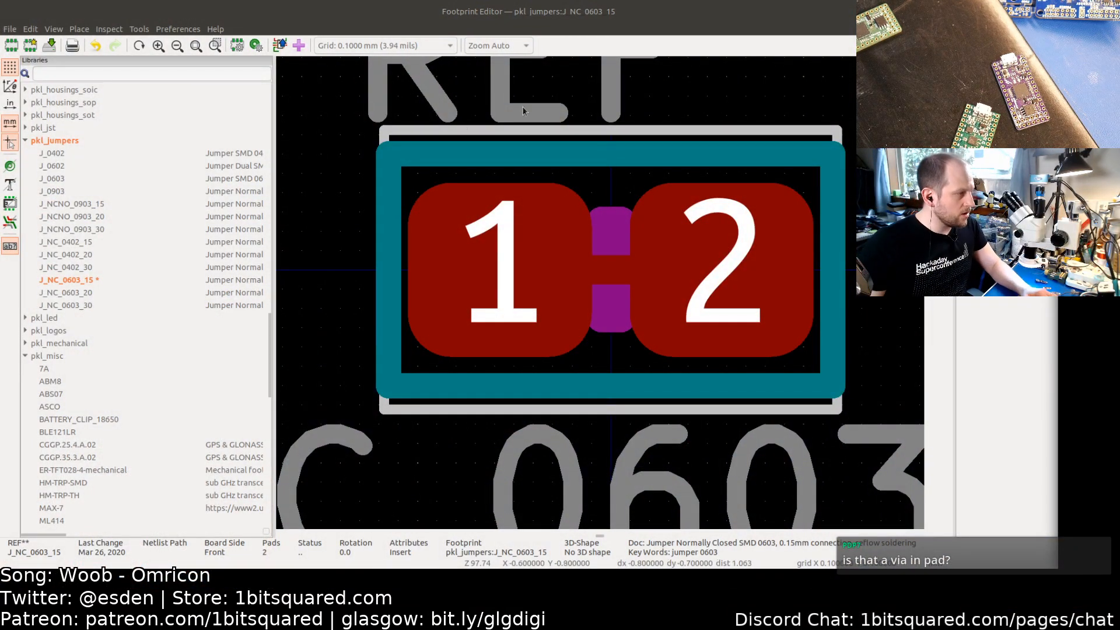
Step: Switch from the footprint editor to the schematic editor
{"action": "key", "text": "alt+Tab"}
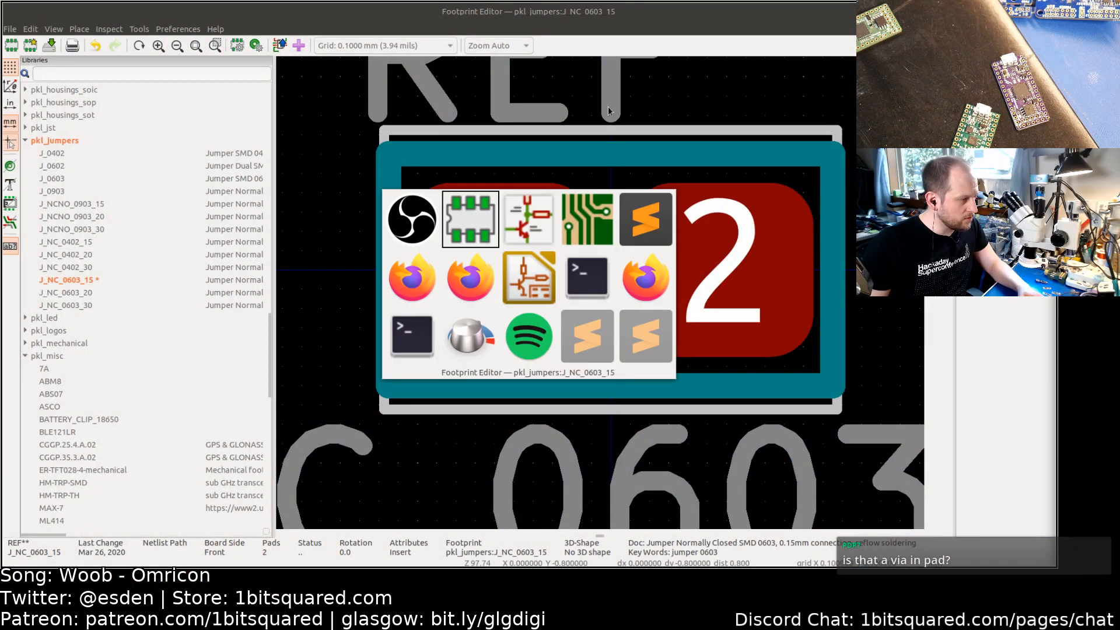
{"action": "key", "text": "alt+Tab"}
{"action": "key", "text": "Tab"}
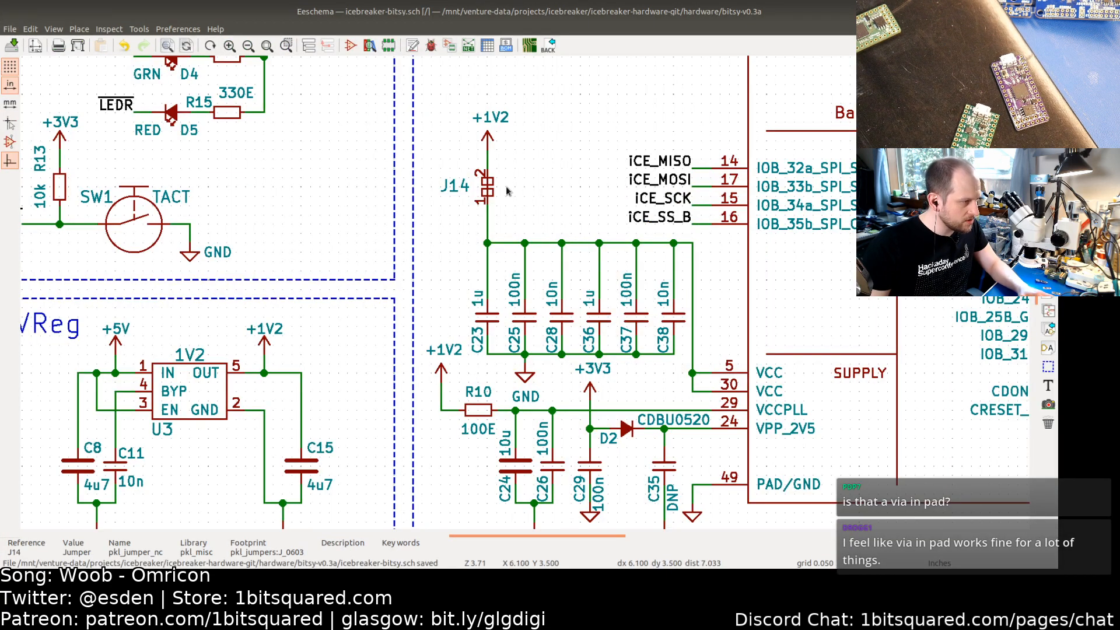
Step: Open J14's symbol properties to inspect its footprint, then close them without changes
{"action": "double_click", "coordinate": [489, 192]}
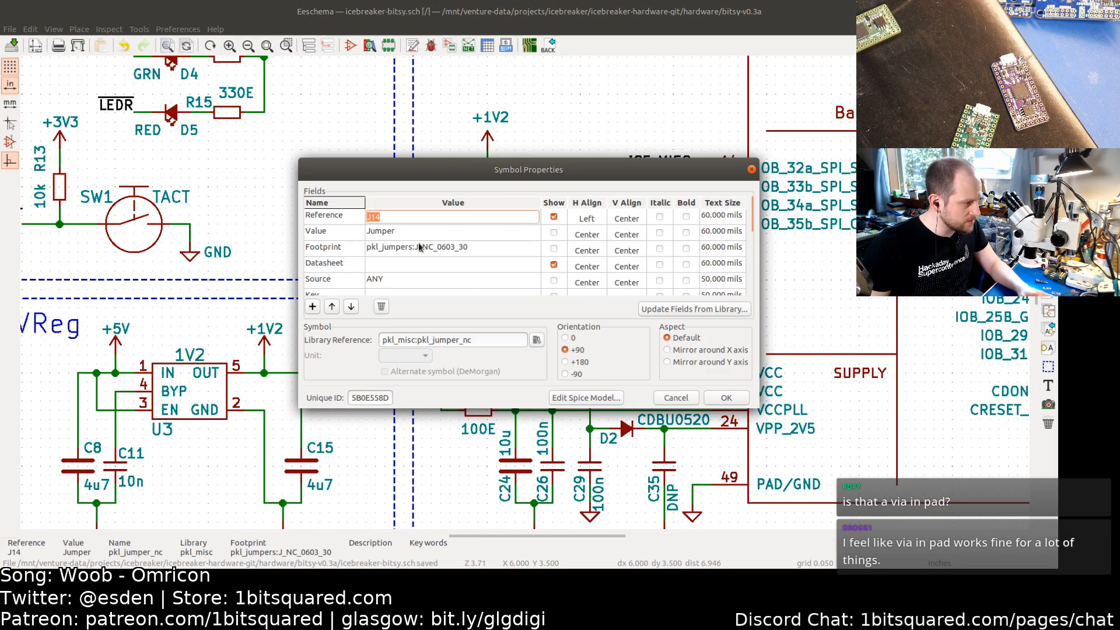
{"action": "left_click", "coordinate": [479, 248]}
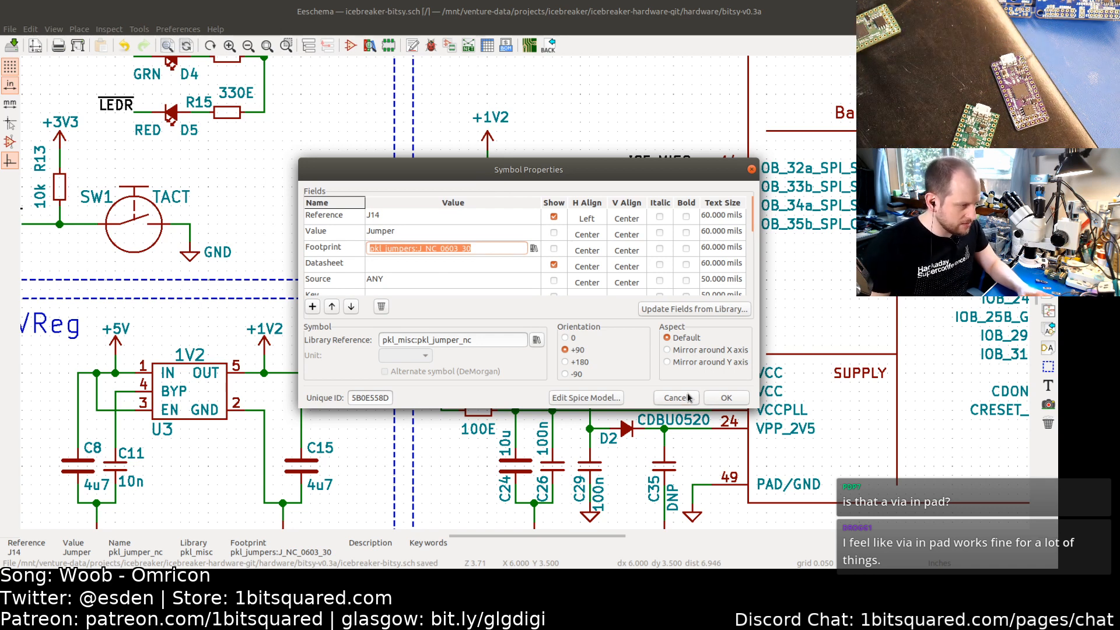
{"action": "key", "text": "Escape"}
Step: Review the jumper symbols' values and footprints in the Symbol Fields table, expanding the J15-J19, J38 group
{"action": "left_click", "coordinate": [486, 46]}
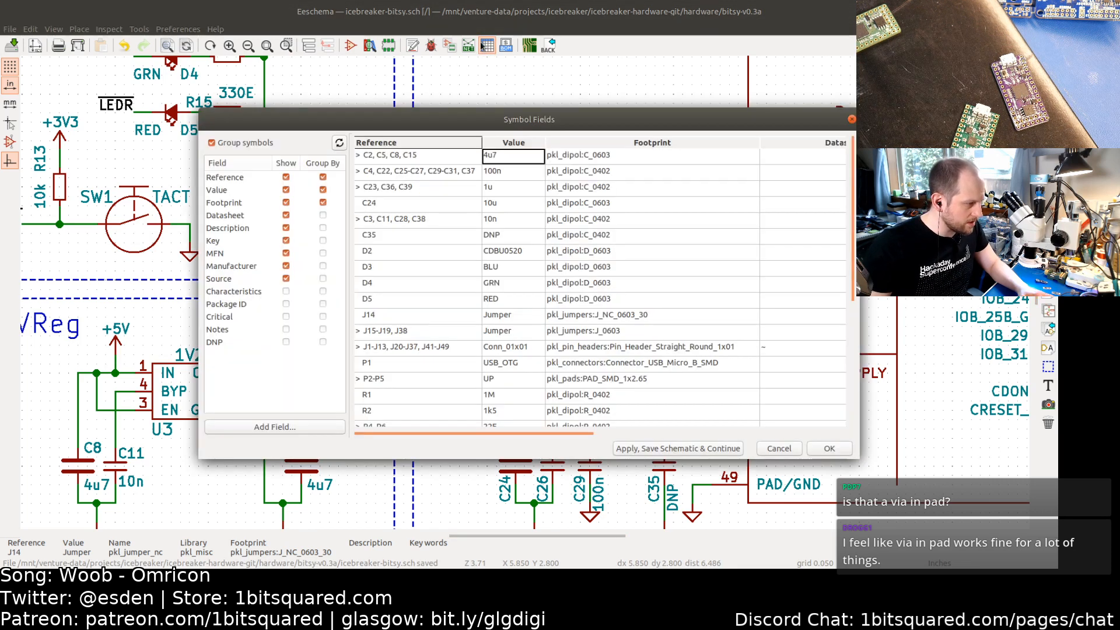
{"action": "scroll", "coordinate": [513, 282], "scroll_direction": "down", "scroll_amount": 3}
{"action": "scroll", "coordinate": [513, 282], "scroll_direction": "down", "scroll_amount": 4}
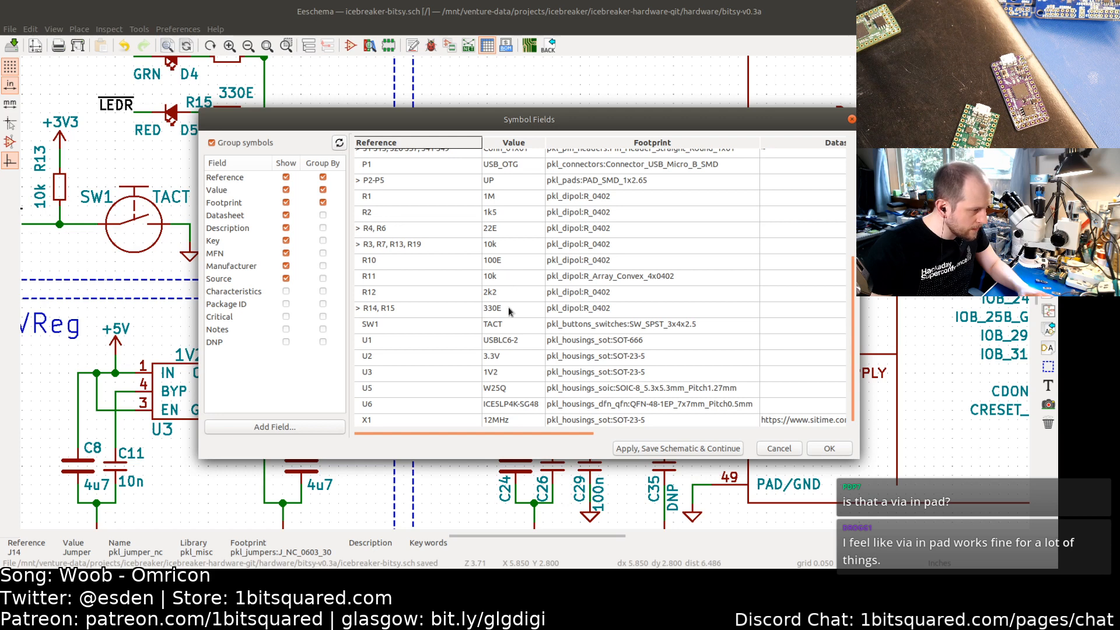
{"action": "scroll", "coordinate": [509, 311], "scroll_direction": "up", "scroll_amount": 1}
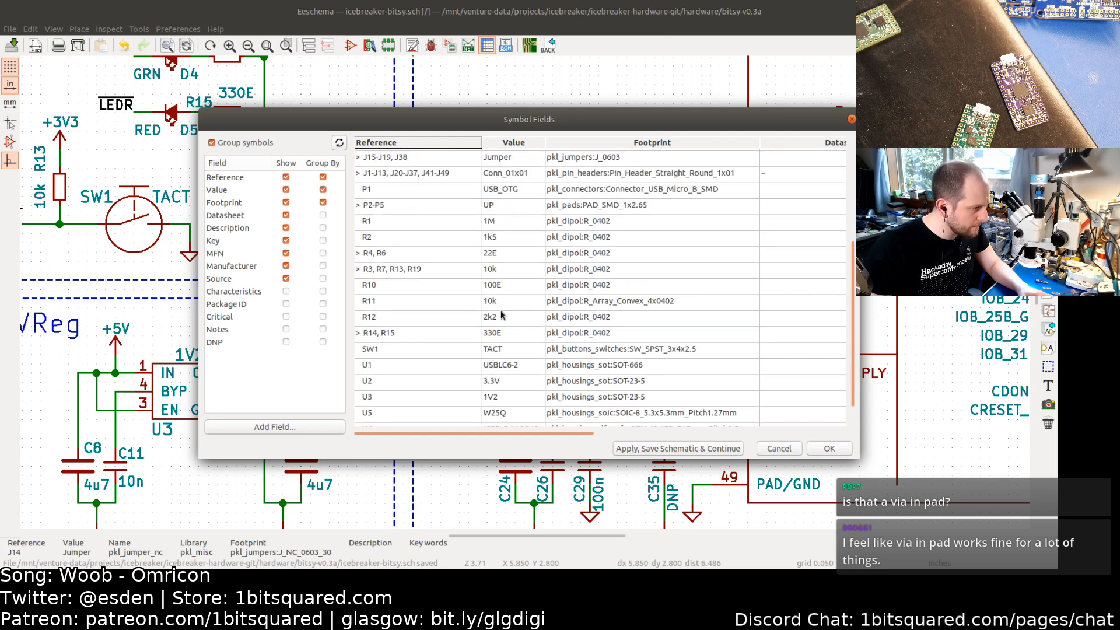
{"action": "scroll", "coordinate": [501, 315], "scroll_direction": "up", "scroll_amount": 3}
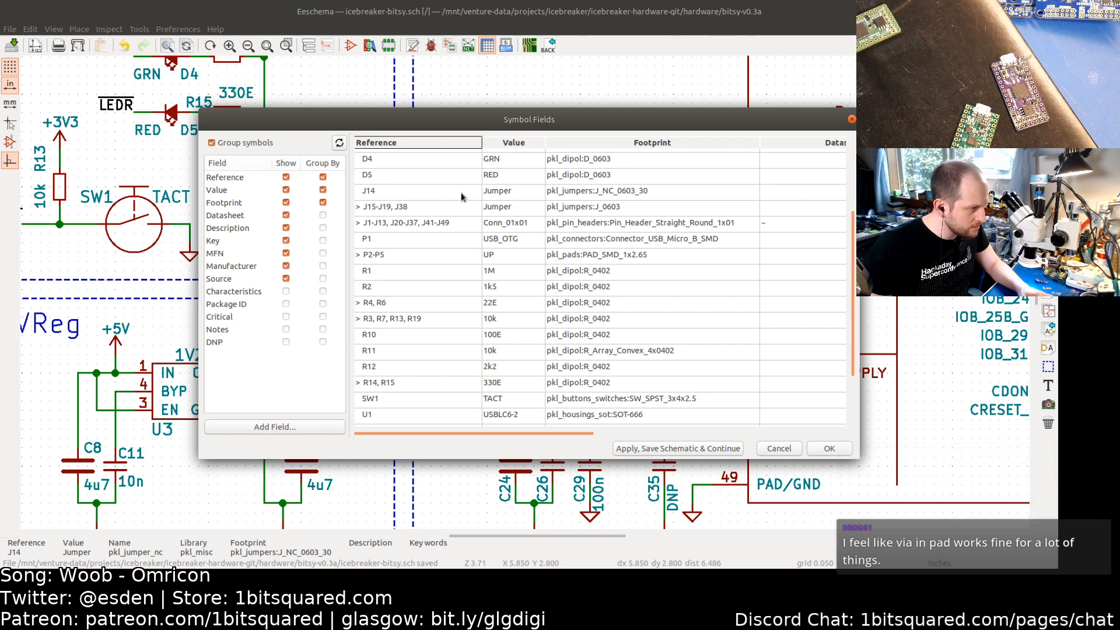
{"action": "left_click", "coordinate": [355, 206]}
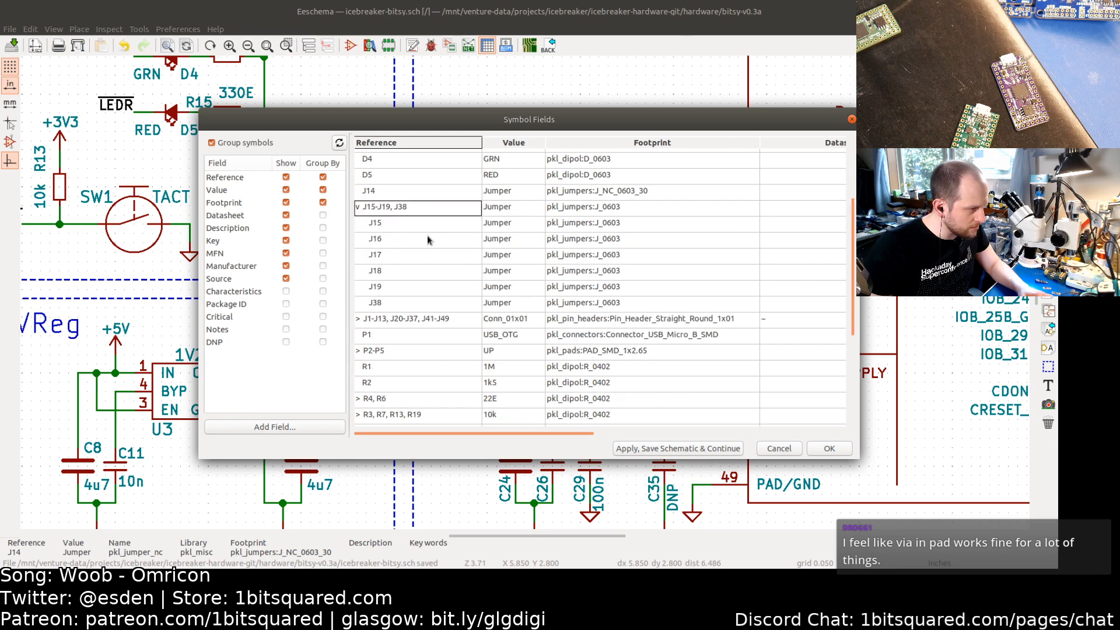
{"action": "left_click", "coordinate": [357, 207]}
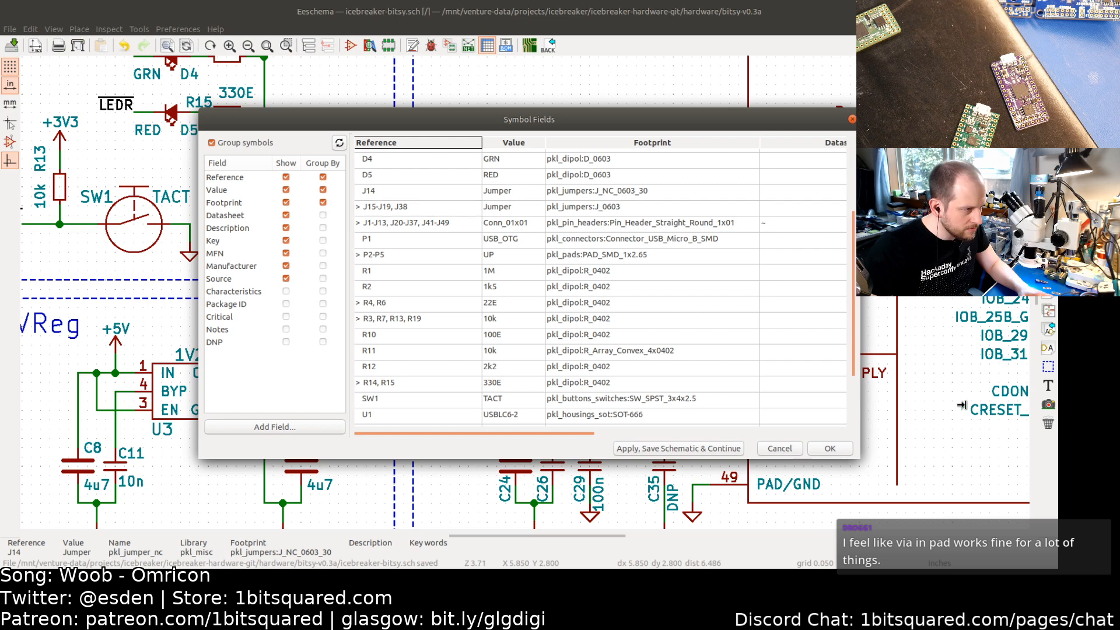
{"action": "left_click_drag", "start_coordinate": [1041, 405], "coordinate": [1041, 405]}
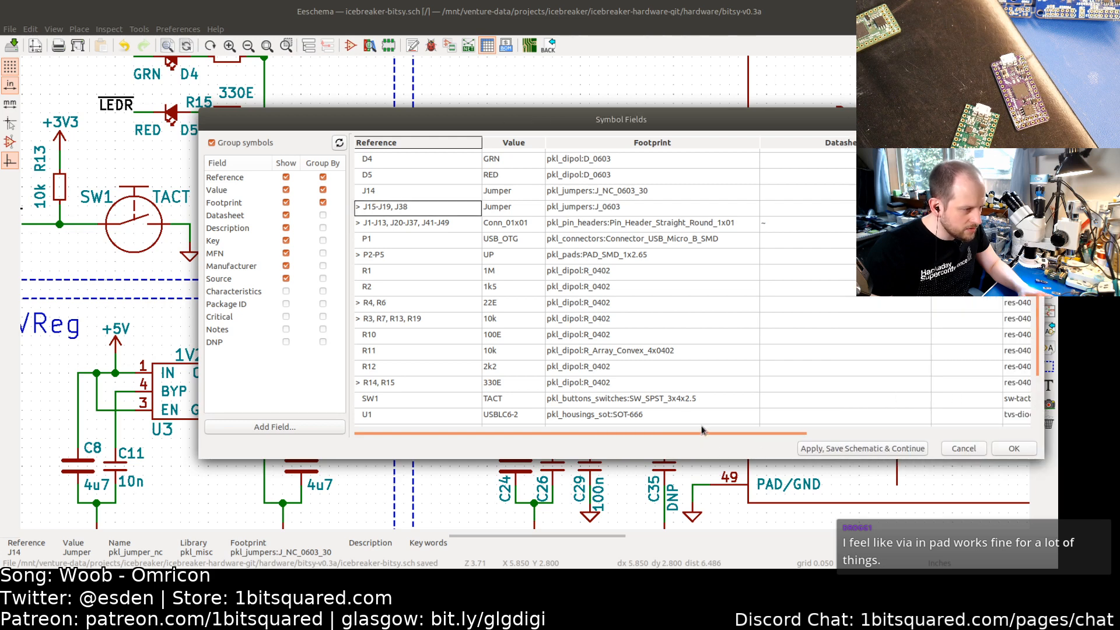
{"action": "left_click_drag", "start_coordinate": [702, 430], "coordinate": [847, 427]}
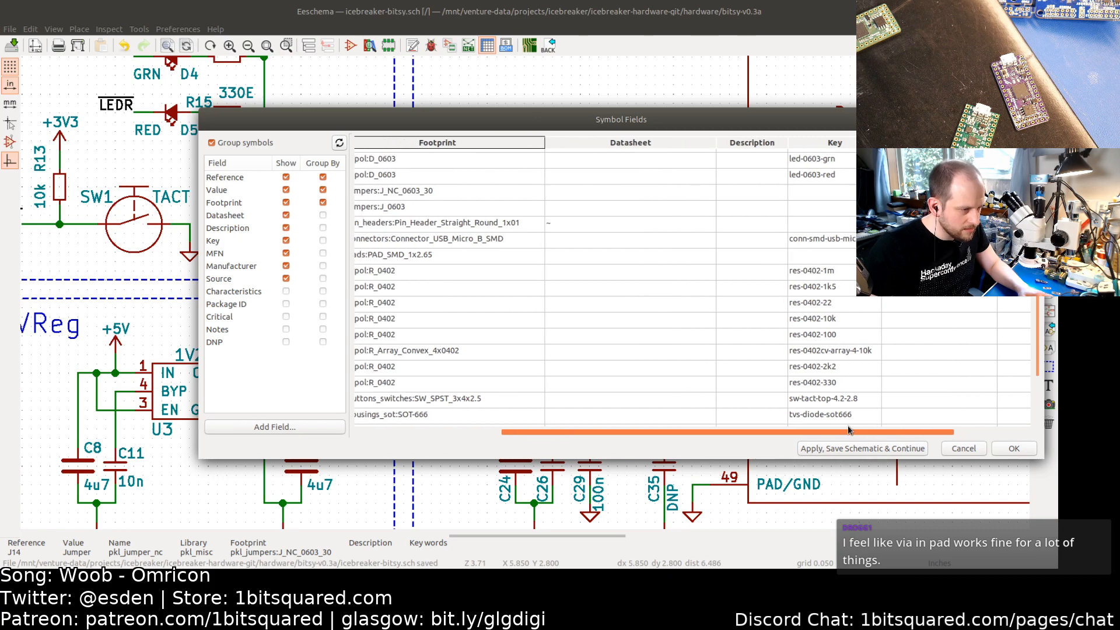
{"action": "left_click", "coordinate": [964, 448]}
Step: Browse the schematic to locate the jumper symbols in the USB and FPGA sections
{"action": "scroll", "coordinate": [933, 445], "scroll_direction": "down", "scroll_amount": 2}
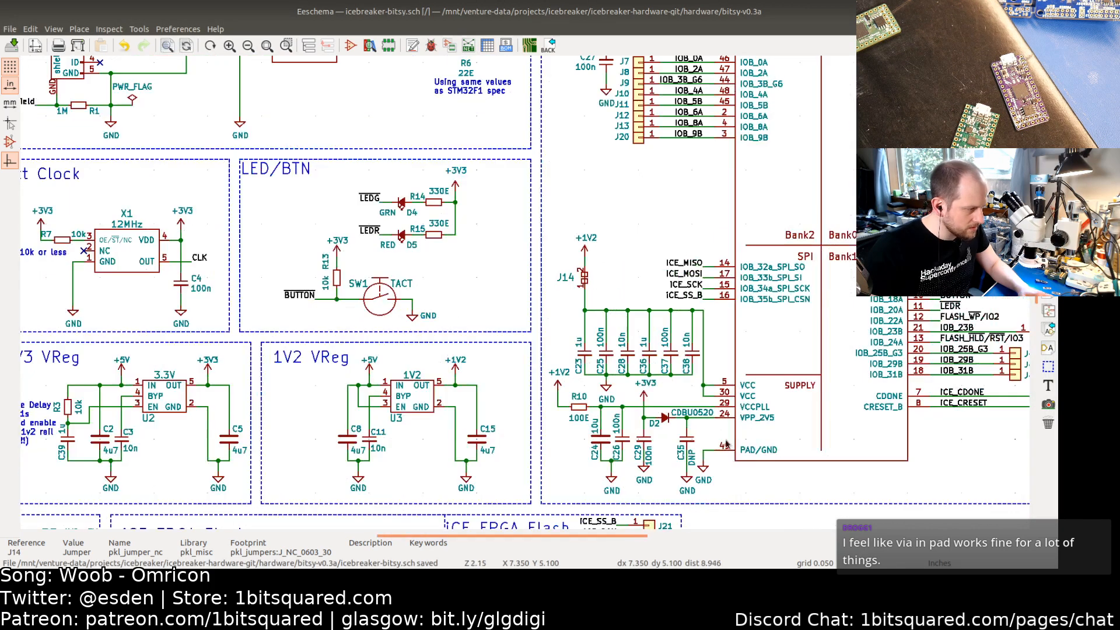
{"action": "scroll", "coordinate": [702, 320], "scroll_direction": "down", "scroll_amount": 5, "text": "shift"}
{"action": "scroll", "coordinate": [639, 370], "scroll_direction": "left", "scroll_amount": 2, "text": "ctrl"}
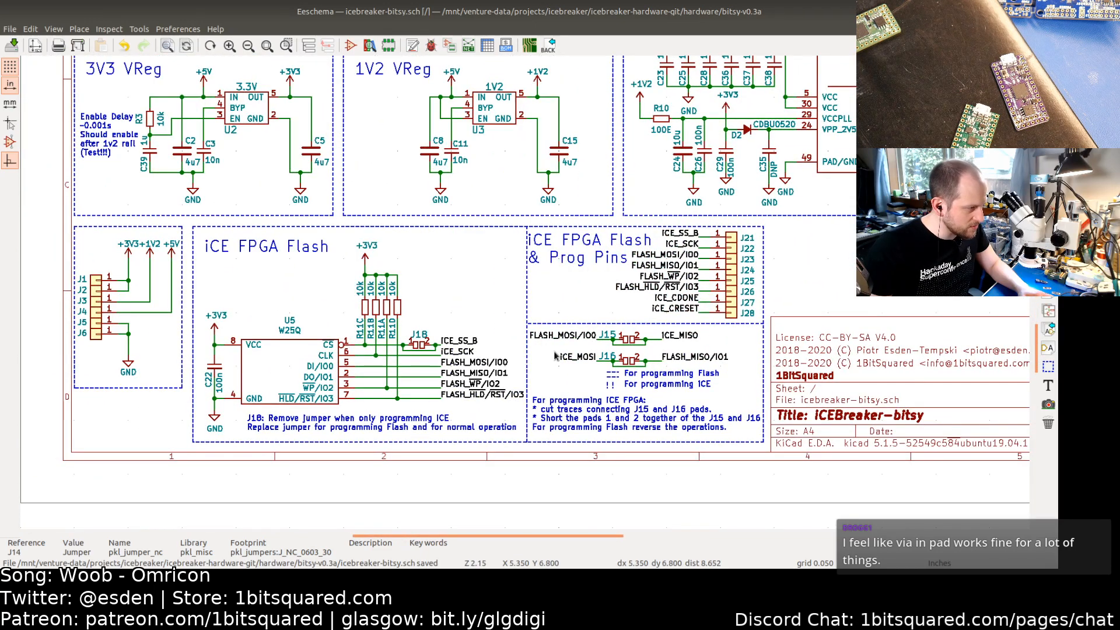
{"action": "scroll", "coordinate": [476, 360], "scroll_direction": "up", "scroll_amount": 1, "text": "shift"}
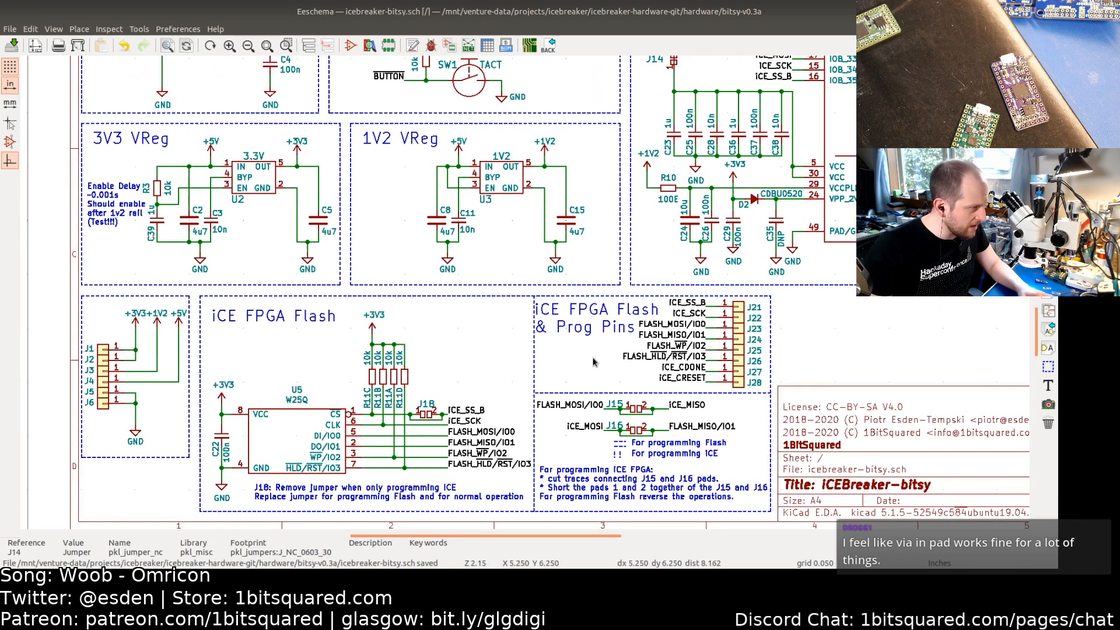
{"action": "scroll", "coordinate": [594, 361], "scroll_direction": "down", "scroll_amount": 1}
{"action": "middle_click_drag", "start_coordinate": [653, 351], "coordinate": [513, 389]}
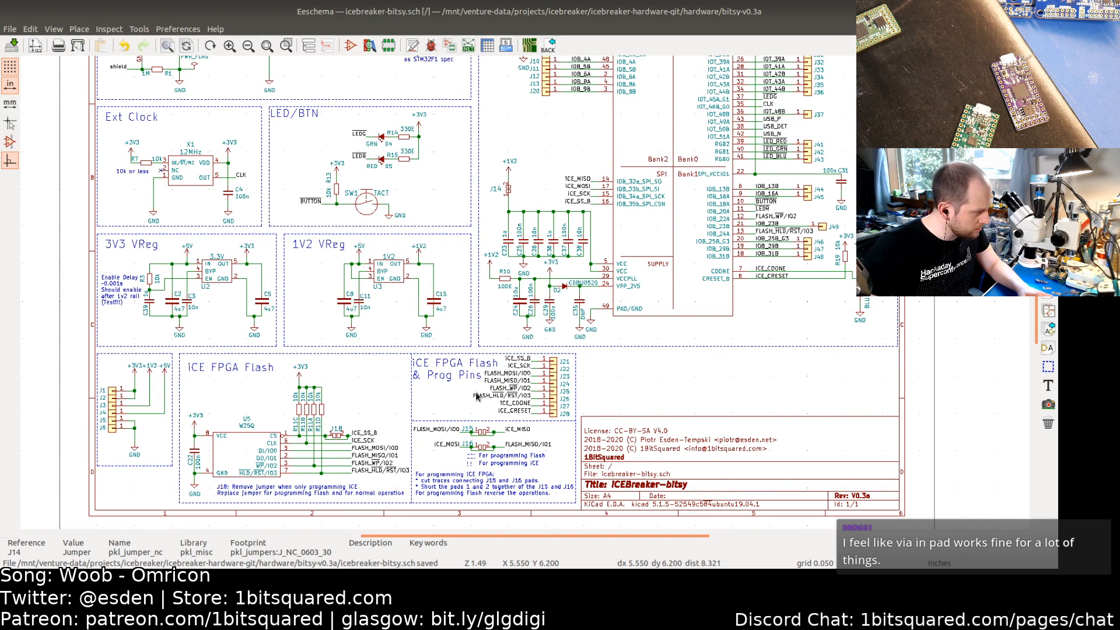
{"action": "scroll", "coordinate": [453, 401], "scroll_direction": "up", "scroll_amount": 2, "text": "shift"}
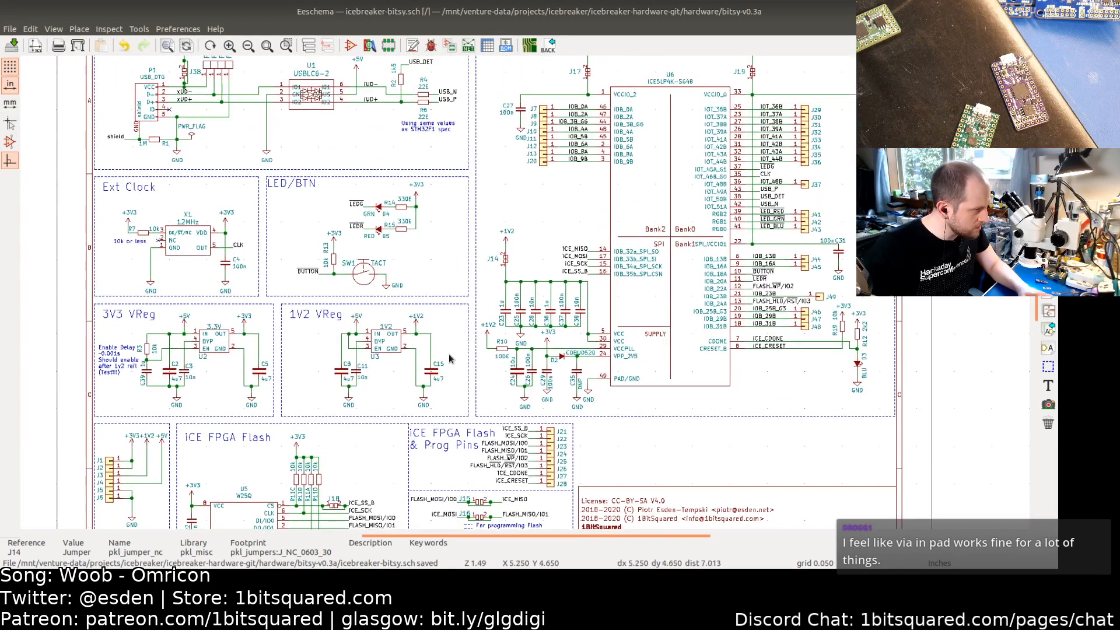
{"action": "middle_click_drag", "start_coordinate": [454, 400], "coordinate": [453, 397]}
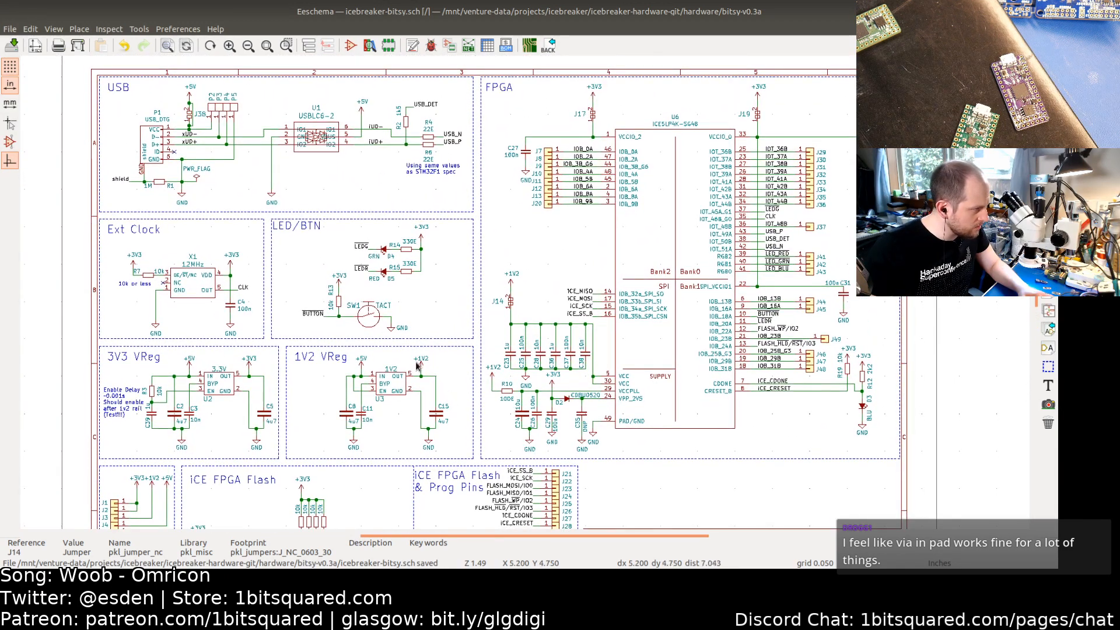
{"action": "middle_click_drag", "start_coordinate": [166, 154], "coordinate": [430, 243]}
{"action": "scroll", "coordinate": [444, 204], "scroll_direction": "up", "scroll_amount": 3}
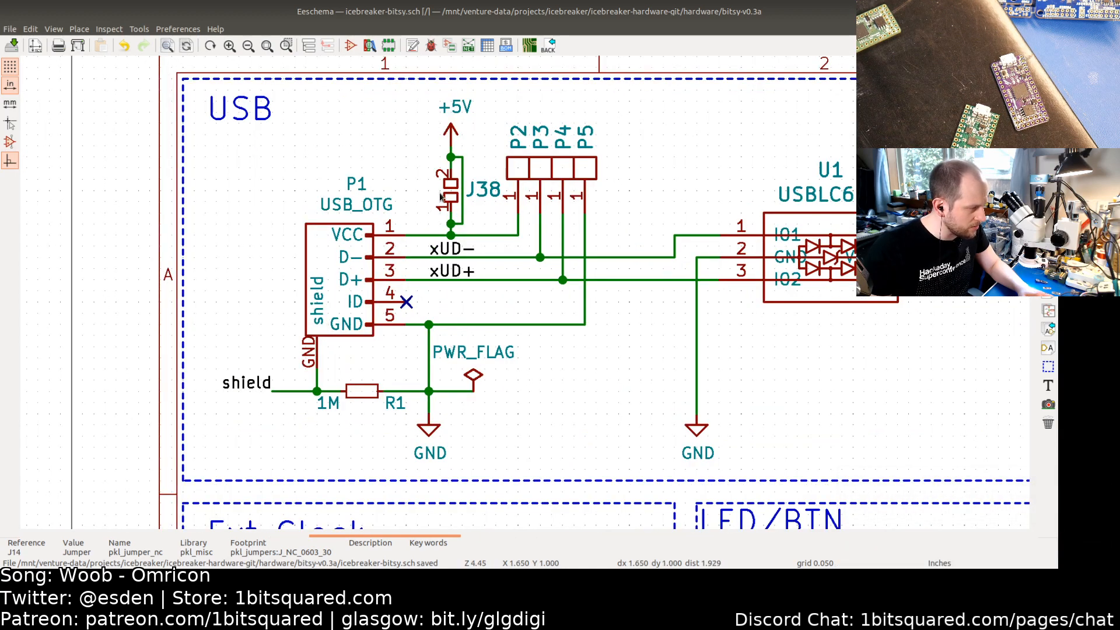
{"action": "scroll", "coordinate": [515, 312], "scroll_direction": "down", "scroll_amount": 1}
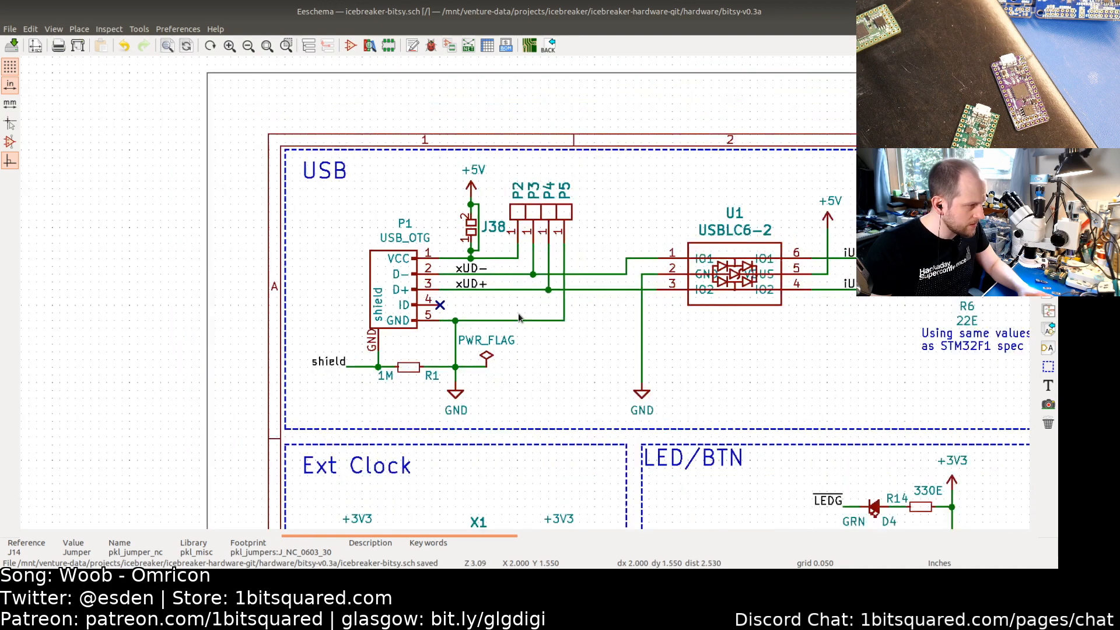
{"action": "scroll", "coordinate": [548, 353], "scroll_direction": "down", "scroll_amount": 3}
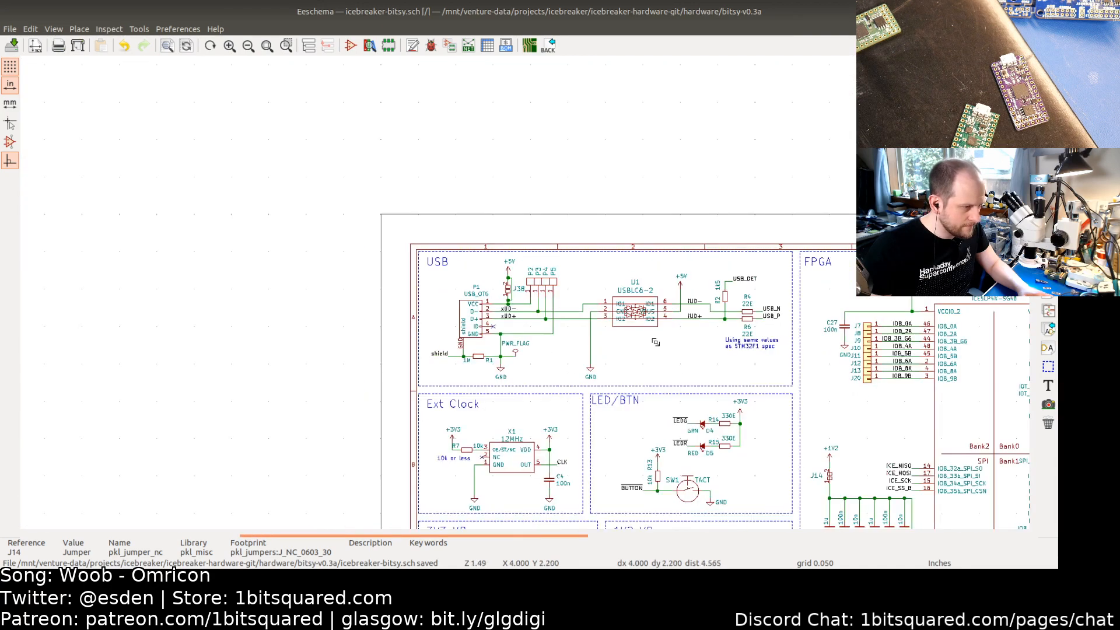
{"action": "scroll", "coordinate": [546, 357], "scroll_direction": "up", "scroll_amount": 1}
{"action": "middle_click_drag", "start_coordinate": [553, 383], "coordinate": [555, 337]}
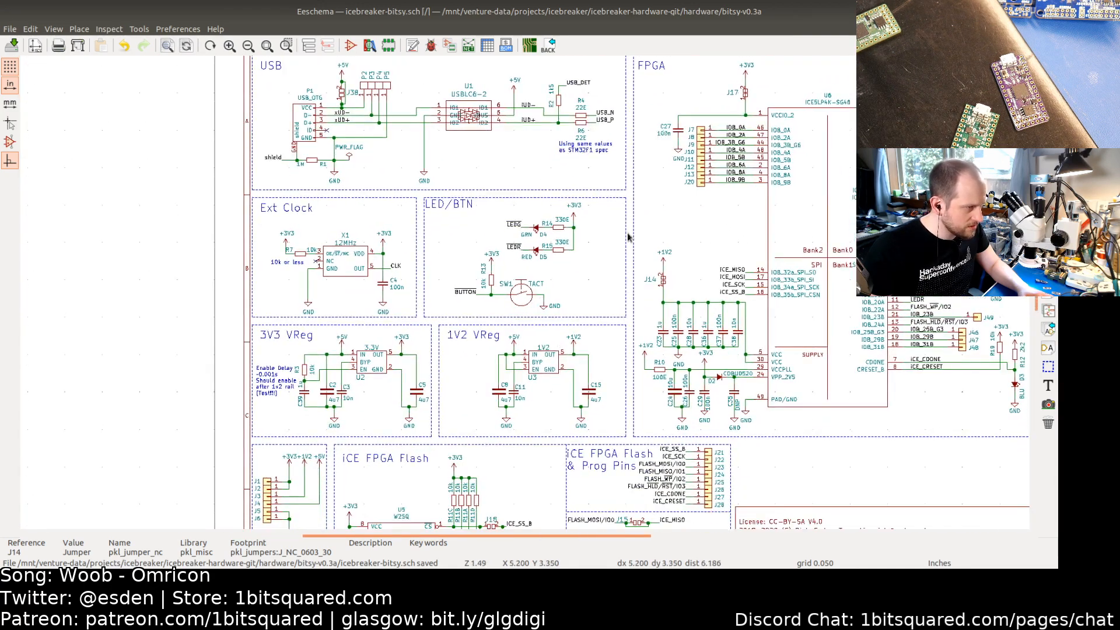
Step: Copy the pkl_misc:pkl_jumper_nc library reference from J17's symbol properties
{"action": "double_click", "coordinate": [746, 93]}
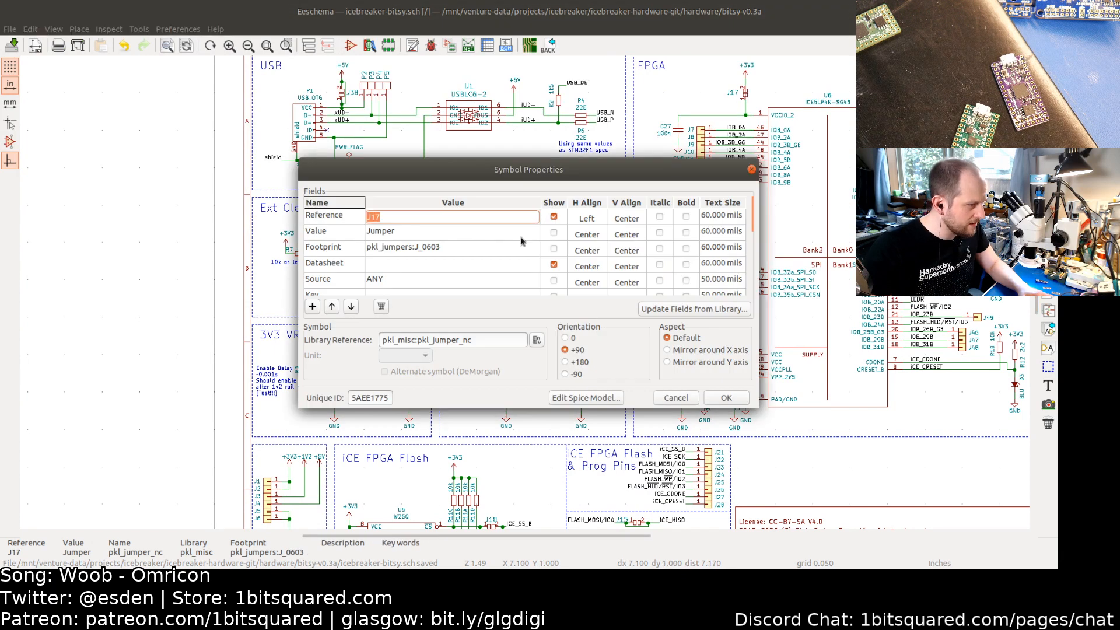
{"action": "triple_click", "coordinate": [487, 342]}
{"action": "key", "text": "ctrl+c"}
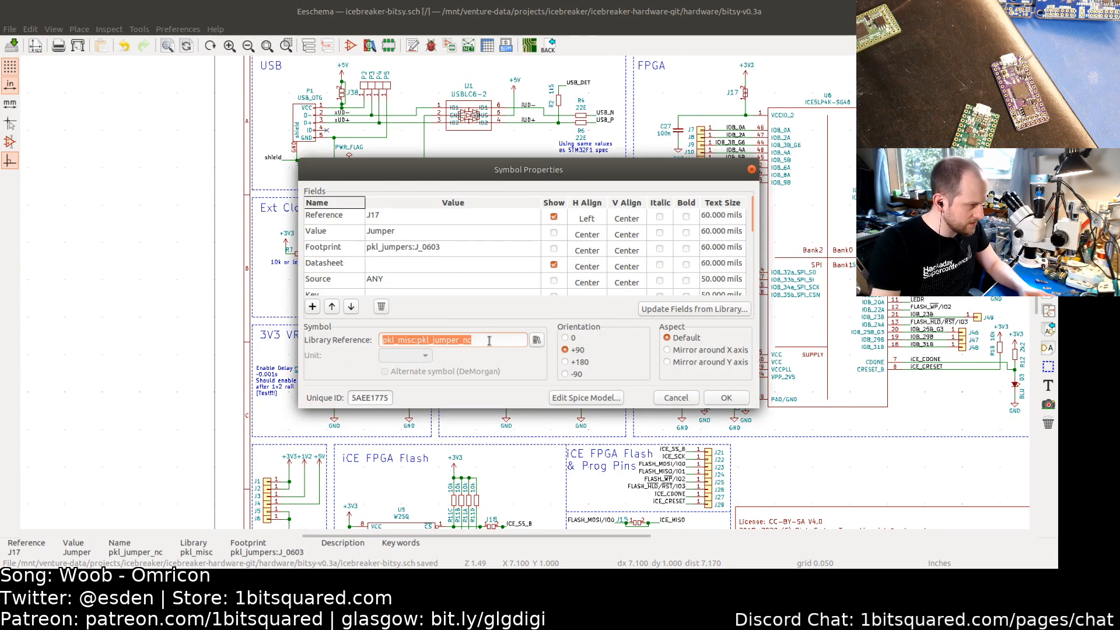
{"action": "left_click", "coordinate": [394, 233]}
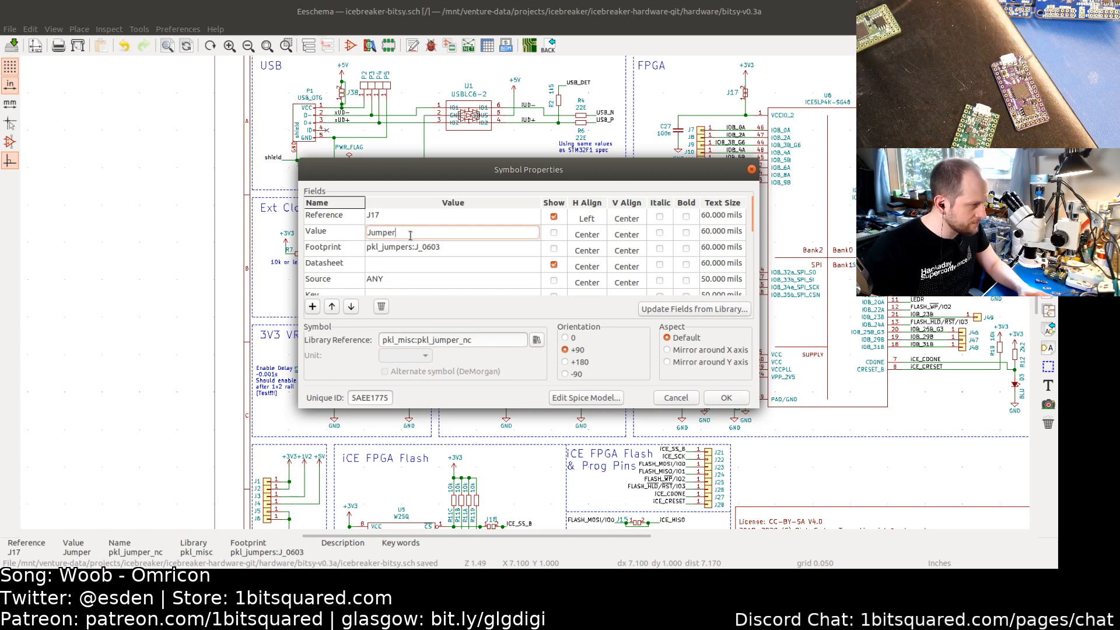
{"action": "left_click", "coordinate": [726, 397]}
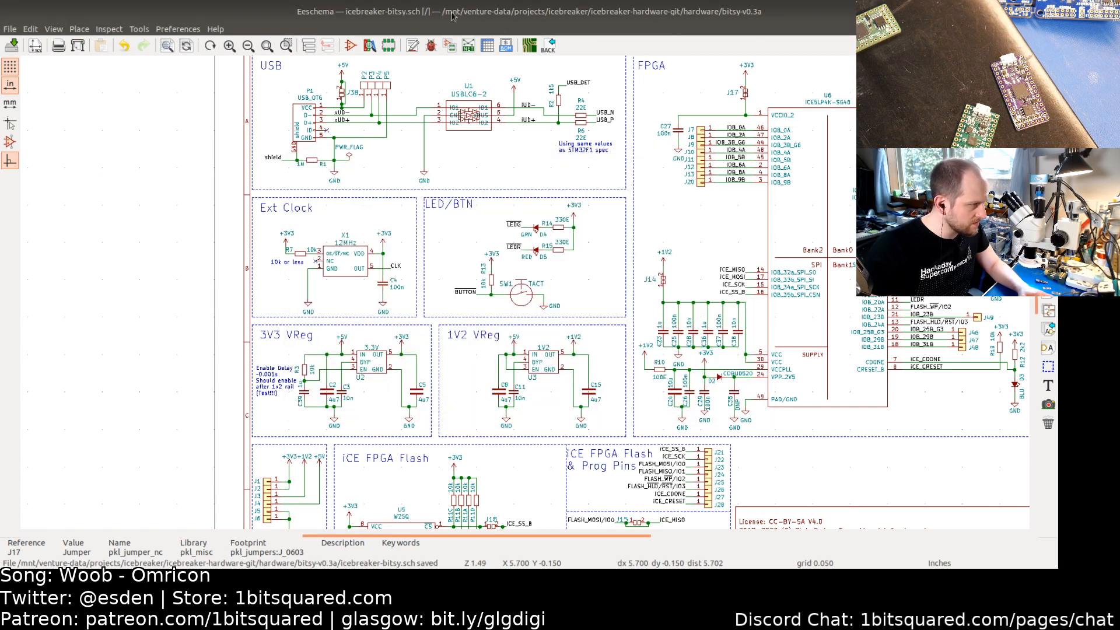
Step: Change J38's symbol library reference to pkl_misc:pkl_jumper_nc
{"action": "double_click", "coordinate": [342, 95]}
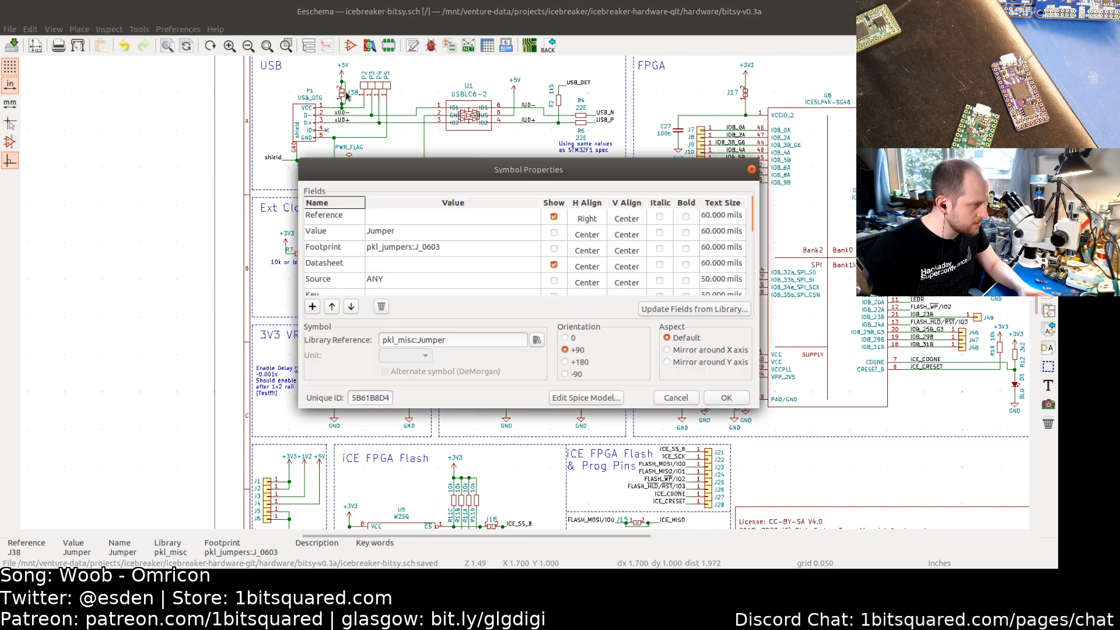
{"action": "left_click", "coordinate": [420, 248]}
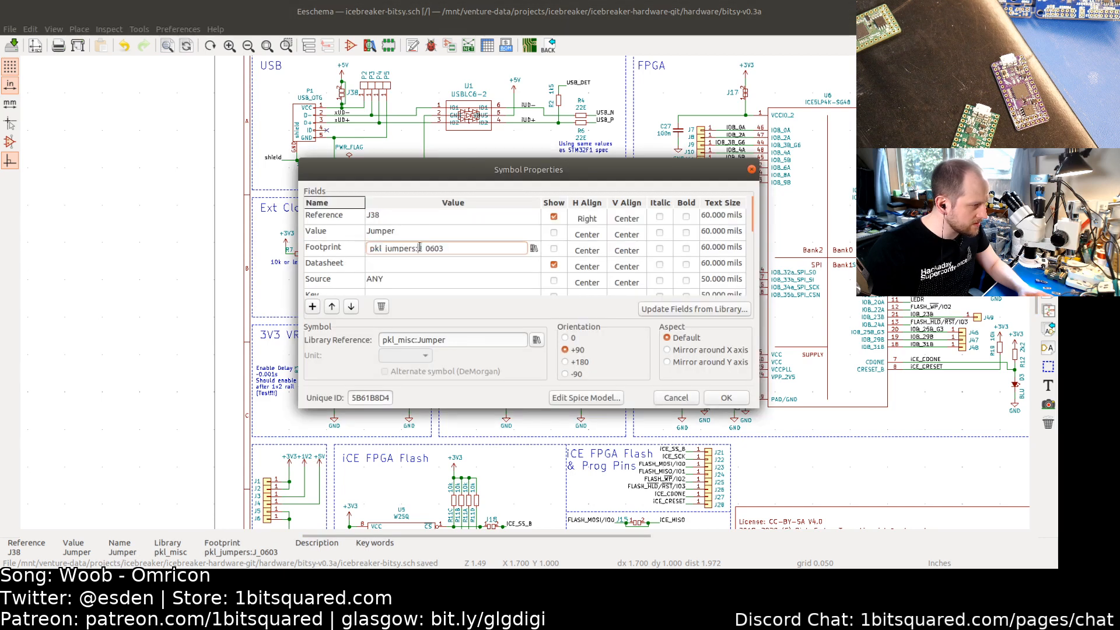
{"action": "triple_click", "coordinate": [458, 340]}
{"action": "key", "text": "ctrl+v"}
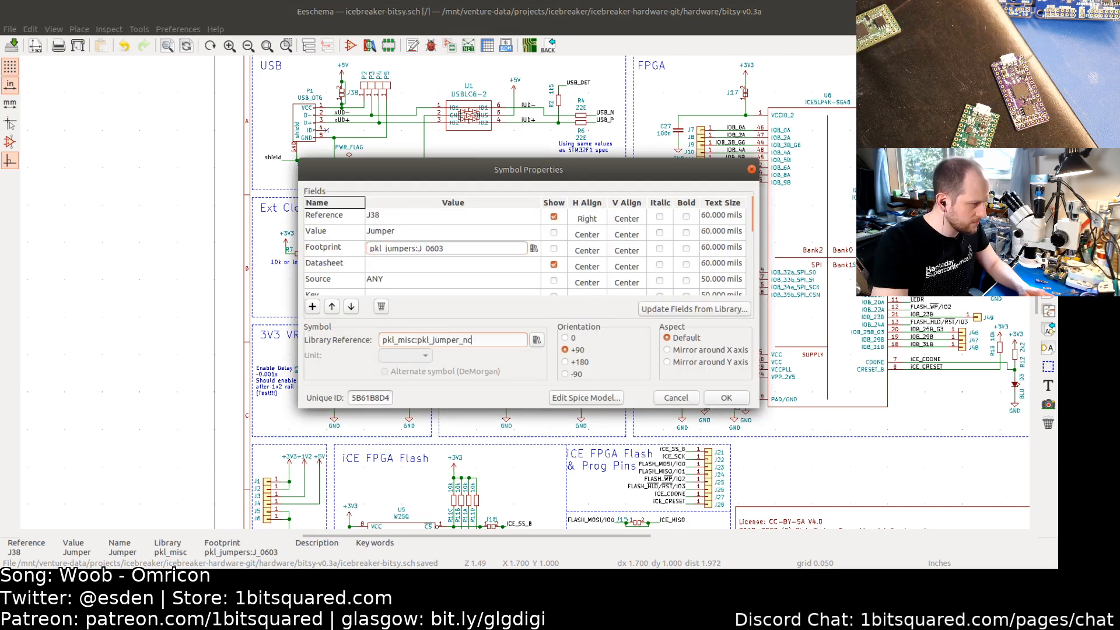
{"action": "key", "text": "Return"}
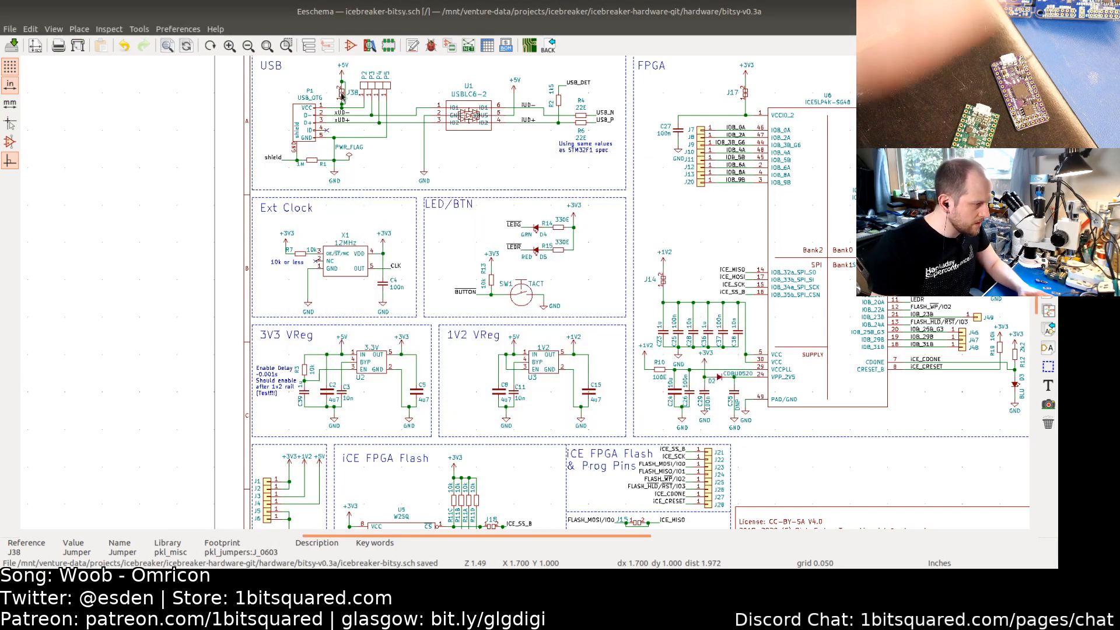
Step: Check the jumper entries in the Symbol Fields table and close it without changes
{"action": "left_click", "coordinate": [489, 46]}
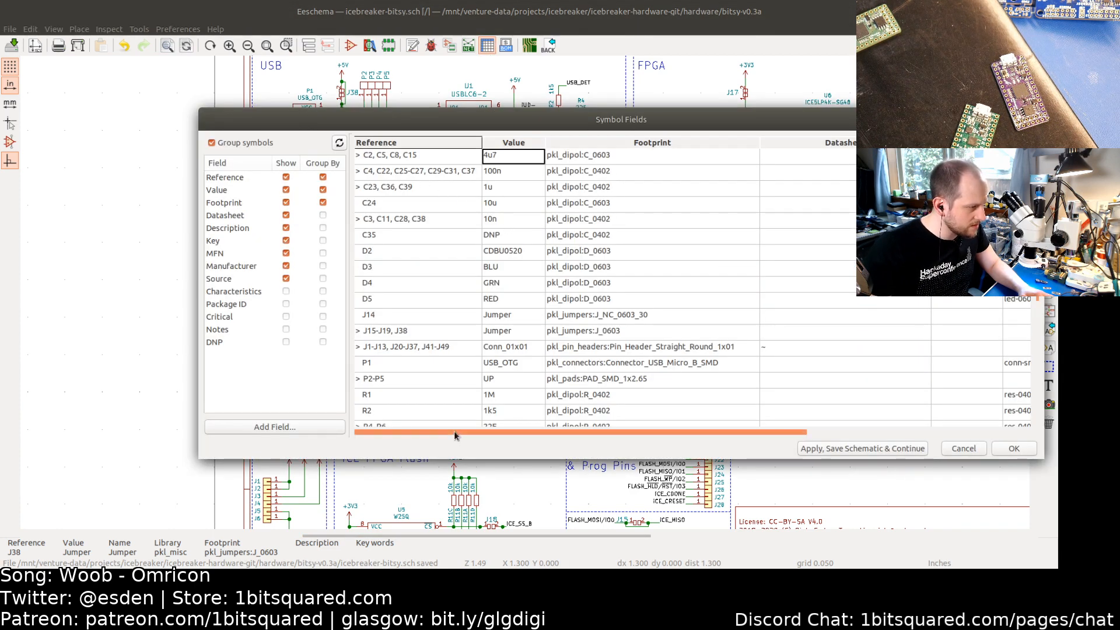
{"action": "mouse_move", "coordinate": [455, 437]}
{"action": "left_mouse_down"}
{"action": "mouse_move", "coordinate": [733, 435]}
{"action": "mouse_move", "coordinate": [423, 433]}
{"action": "mouse_move", "coordinate": [685, 442]}
{"action": "mouse_move", "coordinate": [475, 437]}
{"action": "left_mouse_up"}
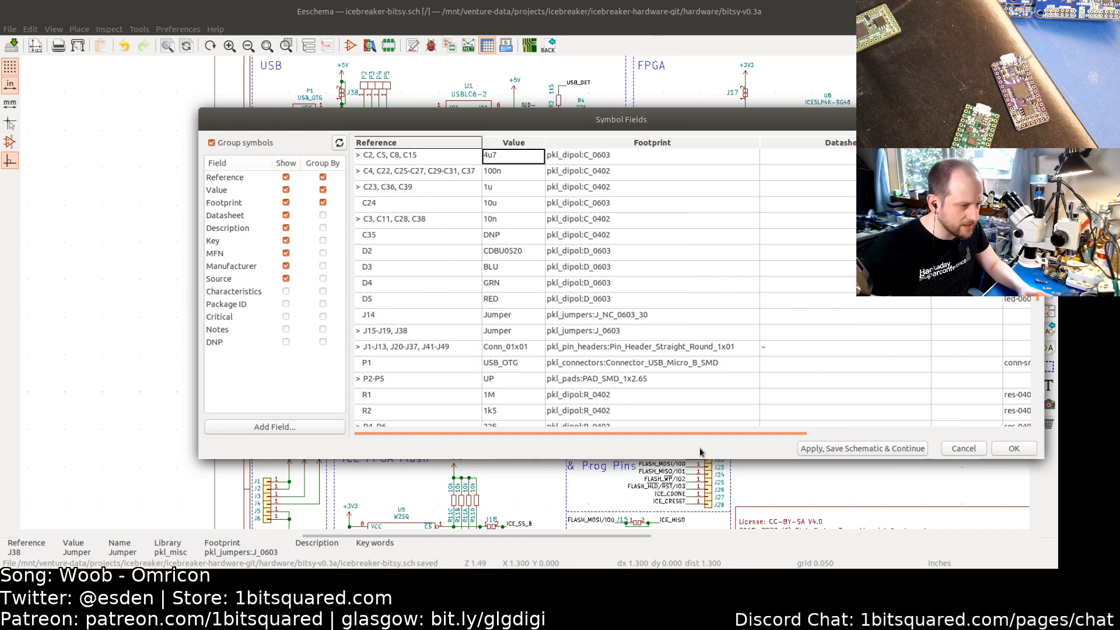
{"action": "left_click", "coordinate": [963, 449]}
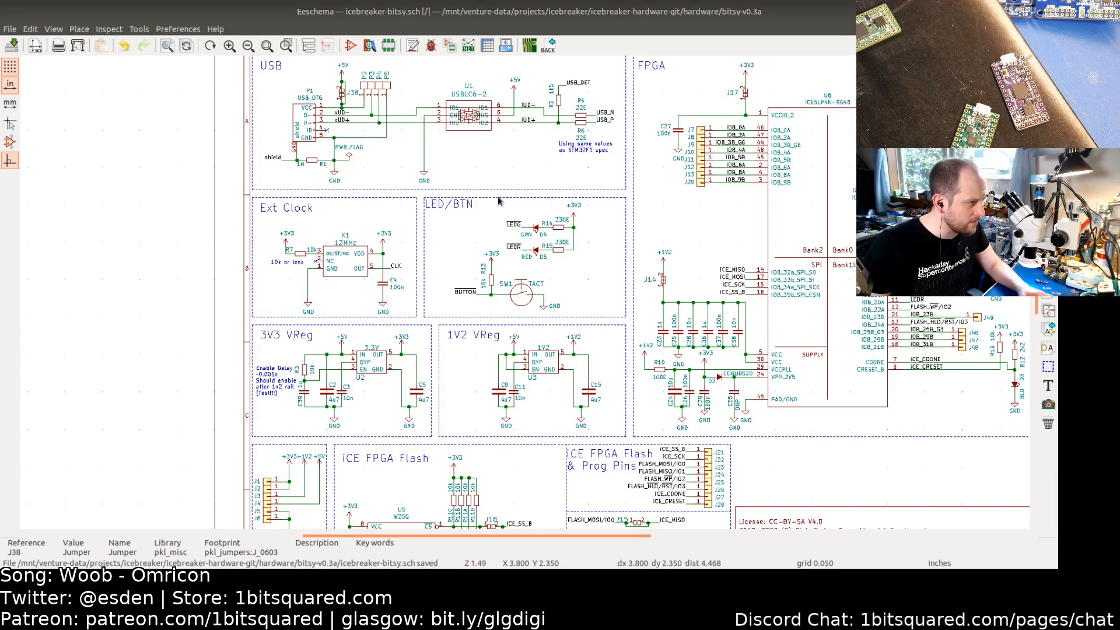
Step: Change J18's symbol library reference to pkl_misc:pkl_jumper_nc
{"action": "scroll", "coordinate": [569, 298], "scroll_direction": "down", "scroll_amount": 5}
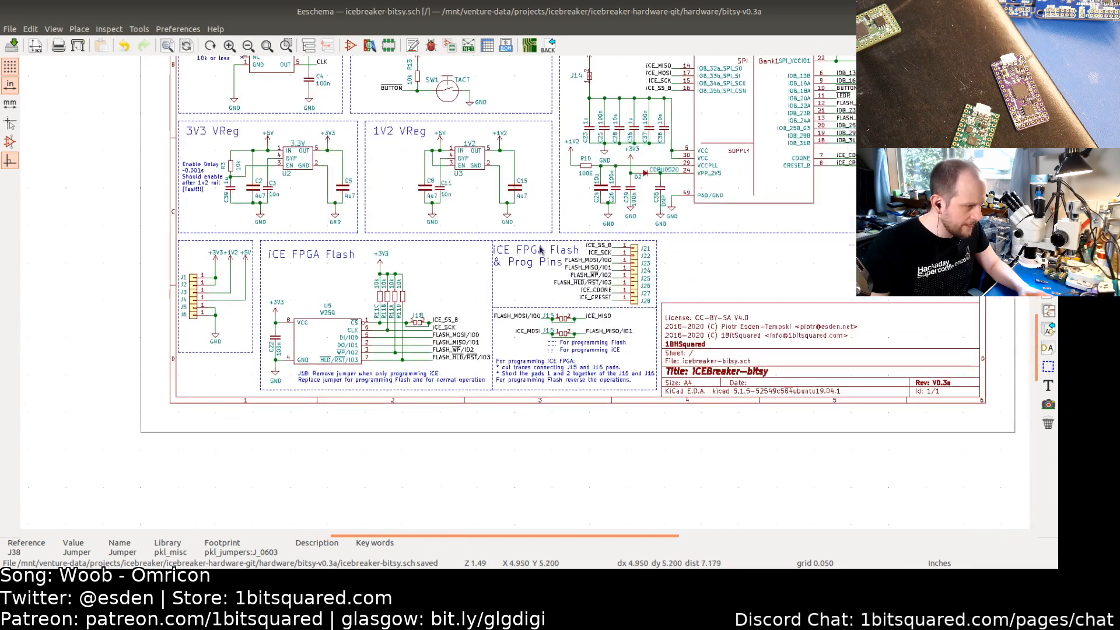
{"action": "double_click", "coordinate": [417, 322]}
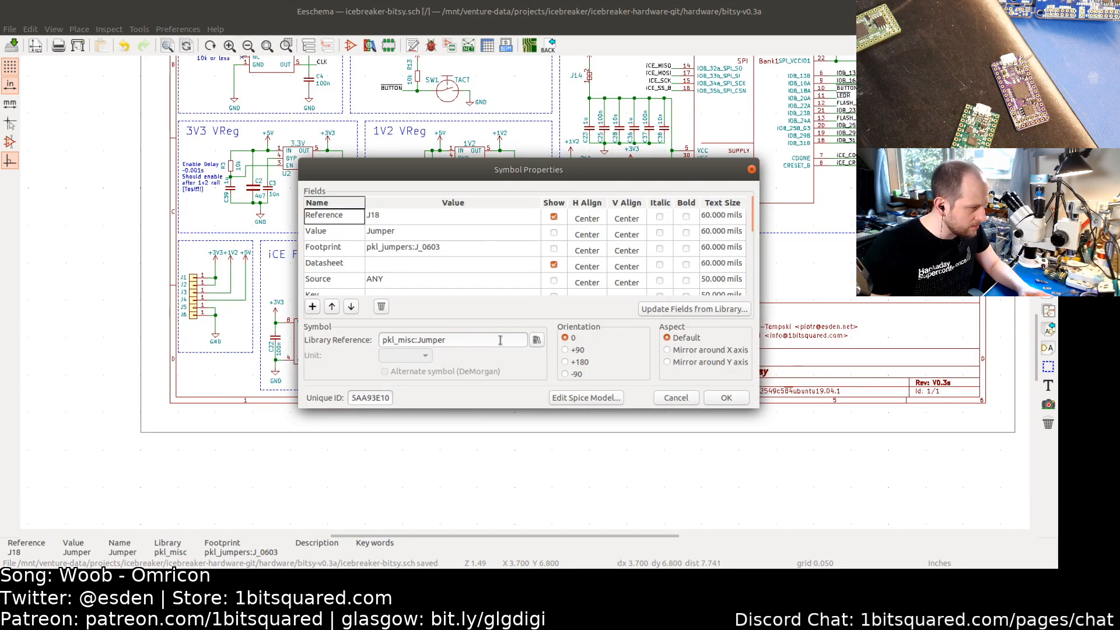
{"action": "triple_click", "coordinate": [457, 339]}
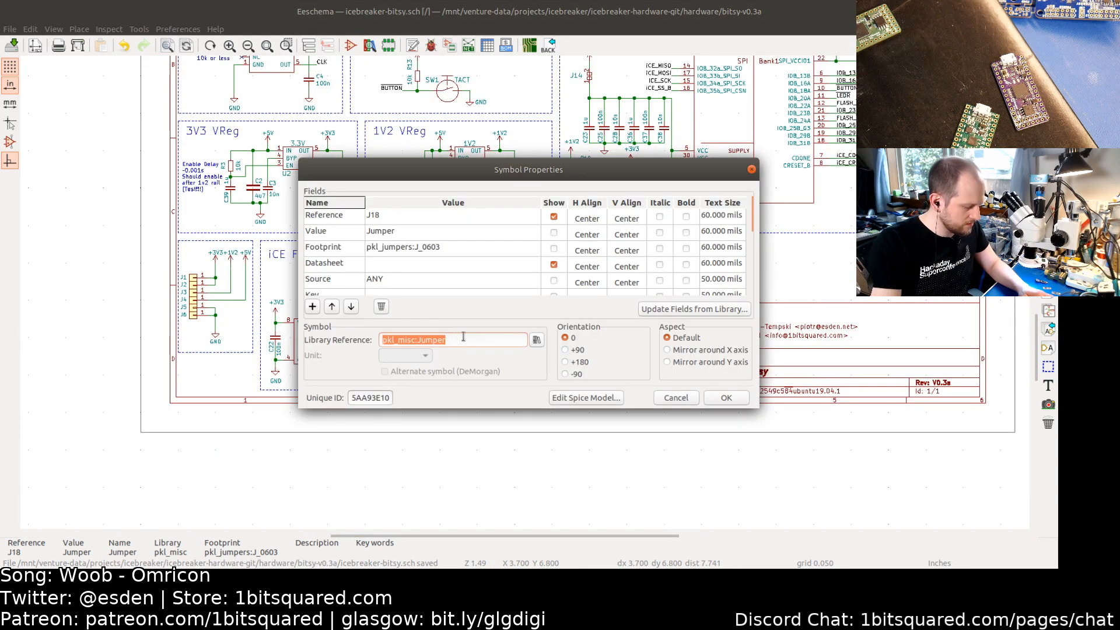
{"action": "key", "text": "ctrl+v"}
{"action": "key", "text": "Return"}
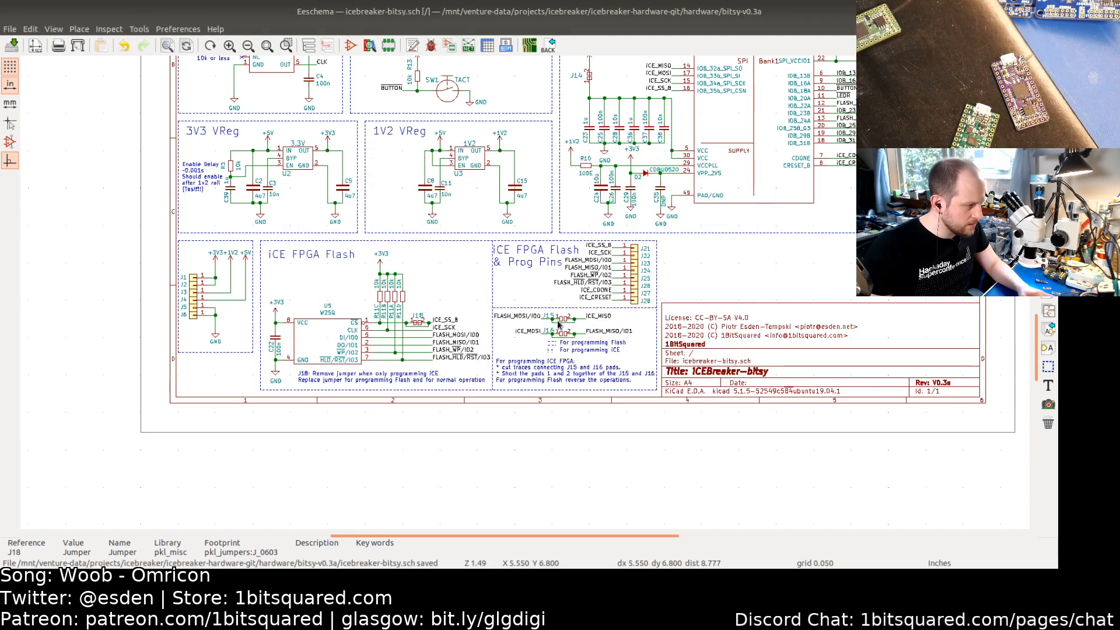
Step: Change J15's symbol library reference to pkl_misc:pkl_jumper_nc
{"action": "double_click", "coordinate": [559, 325]}
{"action": "double_click", "coordinate": [448, 339]}
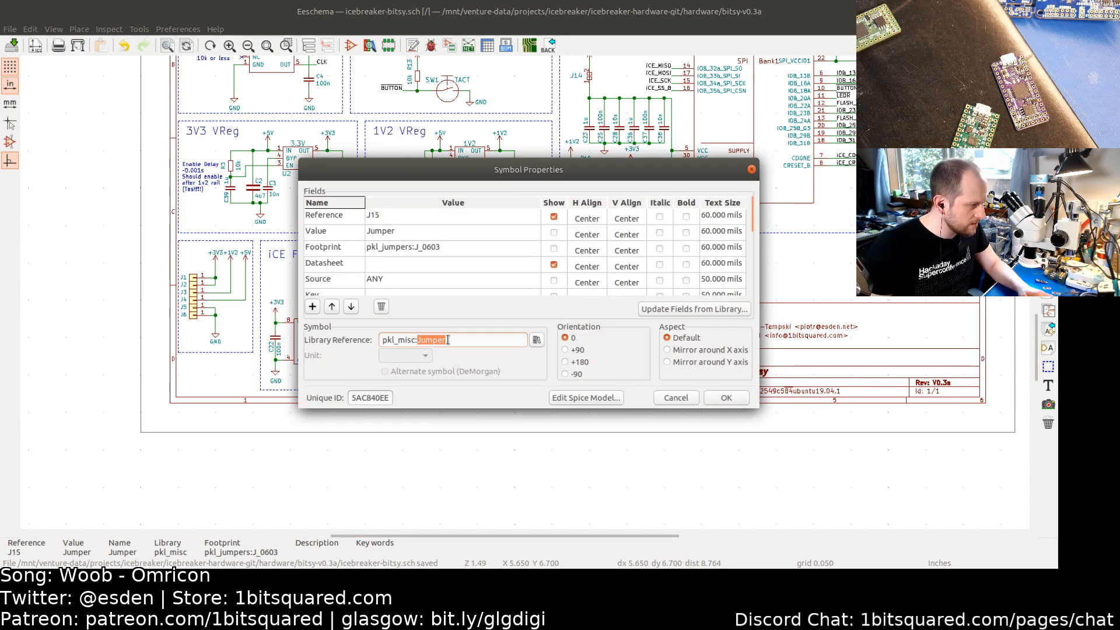
{"action": "triple_click", "coordinate": [448, 339]}
{"action": "key", "text": "ctrl+v"}
{"action": "key", "text": "Return"}
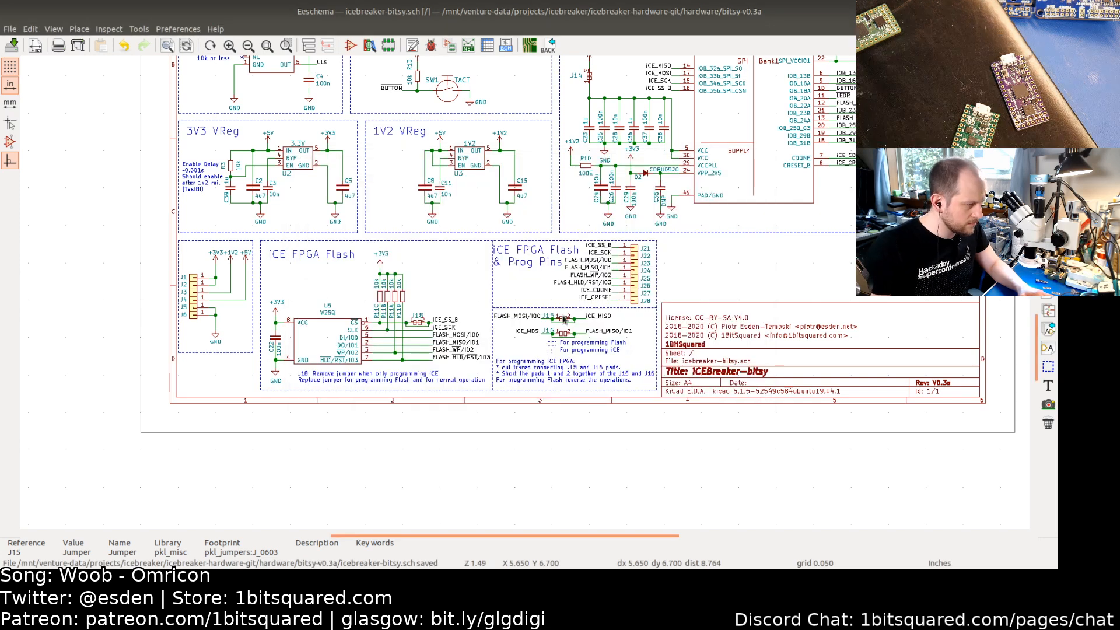
Step: Change J16's symbol library reference to pkl_misc:pkl_jumper_nc
{"action": "double_click", "coordinate": [564, 335]}
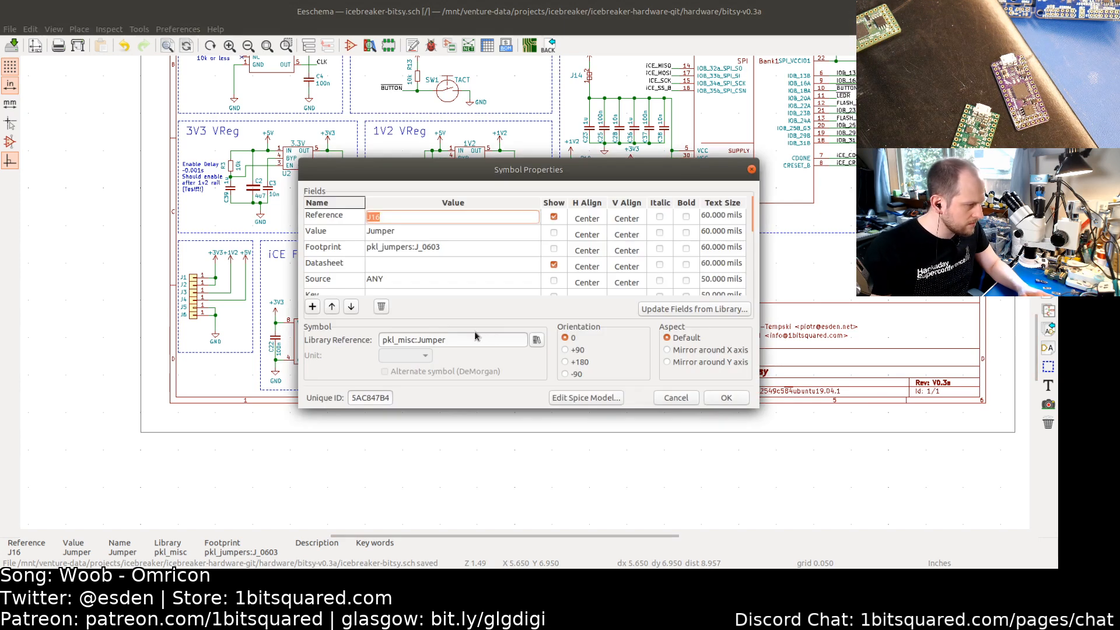
{"action": "double_click", "coordinate": [445, 339]}
{"action": "triple_click", "coordinate": [445, 340]}
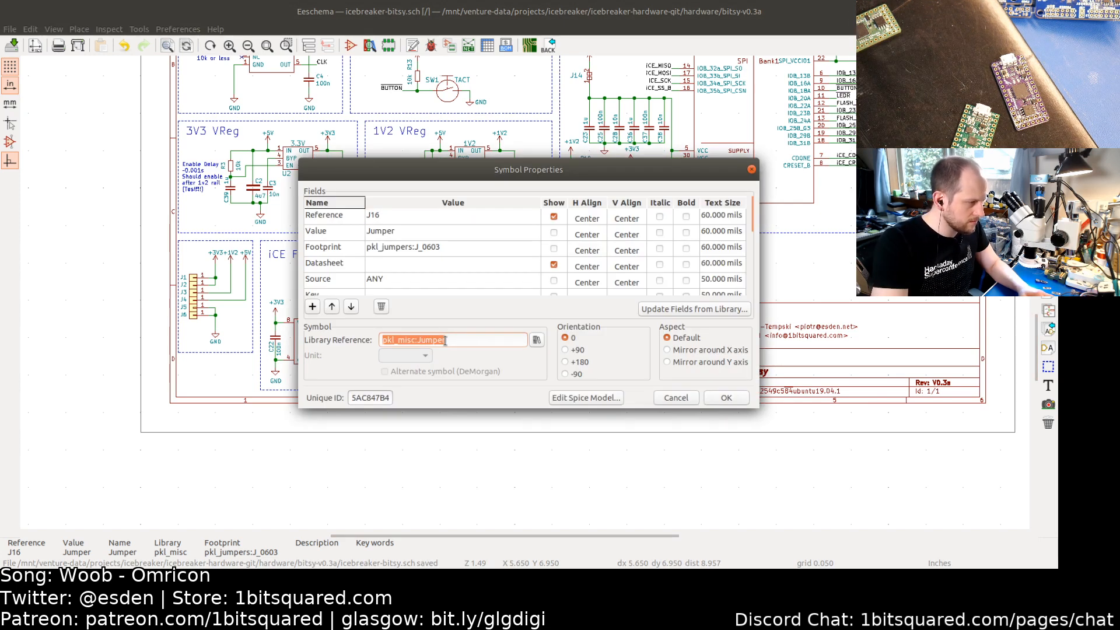
{"action": "type", "text": "pkl_jumpers:J_jumper_sb"}
{"action": "key", "text": "Return"}
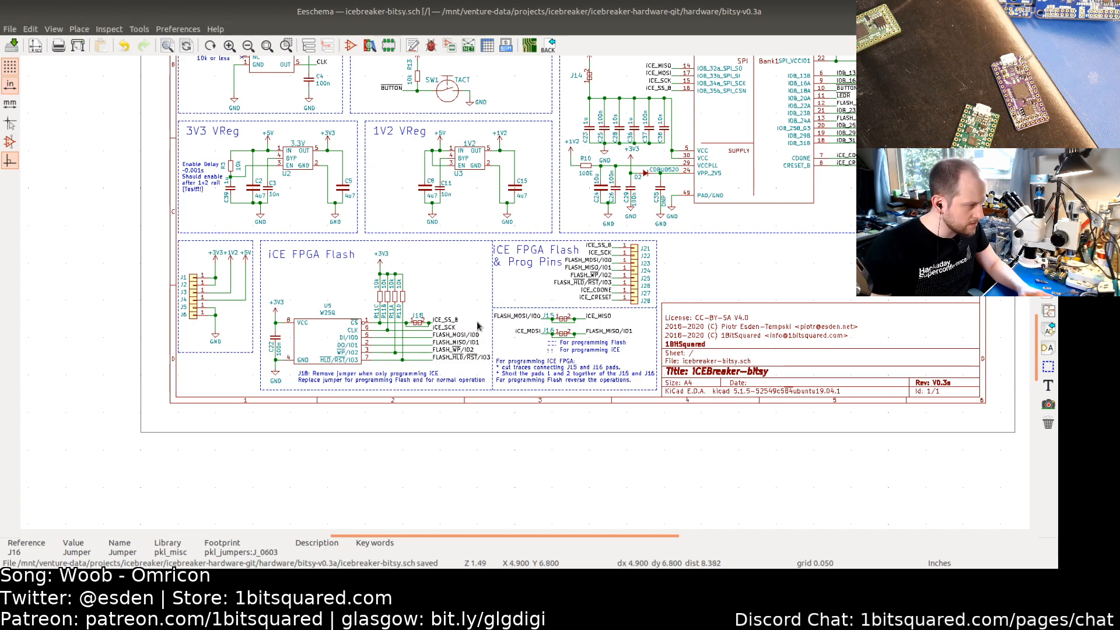
Step: Move J18 slightly and adjust the wiring at J15 and J16 in the flash programming area
{"action": "scroll", "coordinate": [425, 332], "scroll_direction": "up", "scroll_amount": 4}
{"action": "left_click", "coordinate": [418, 325]}
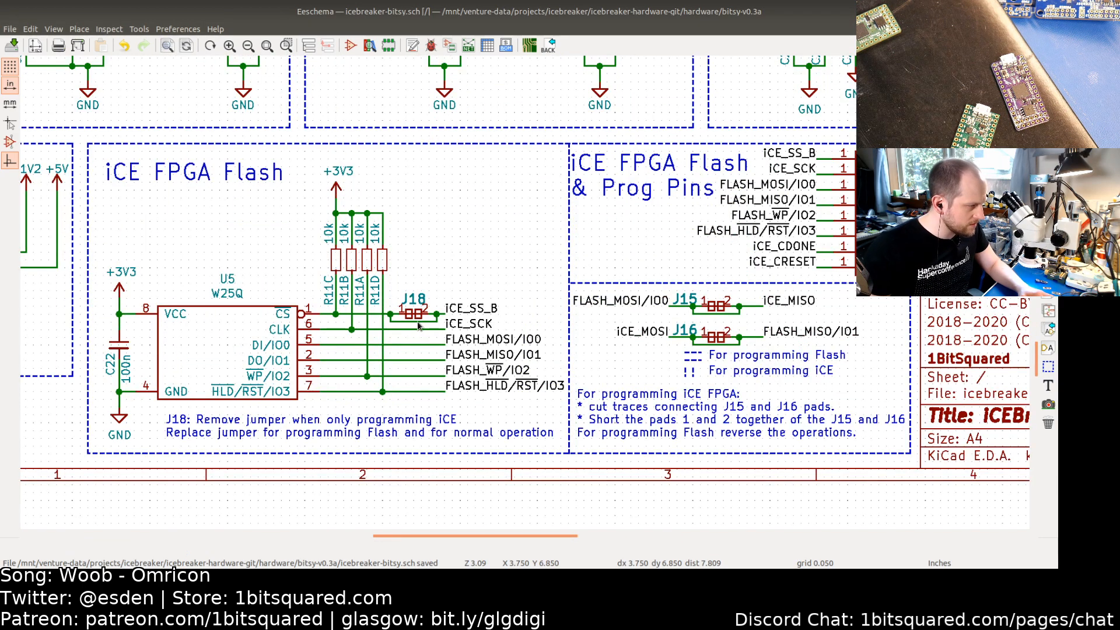
{"action": "left_click_drag", "start_coordinate": [418, 321], "coordinate": [430, 325]}
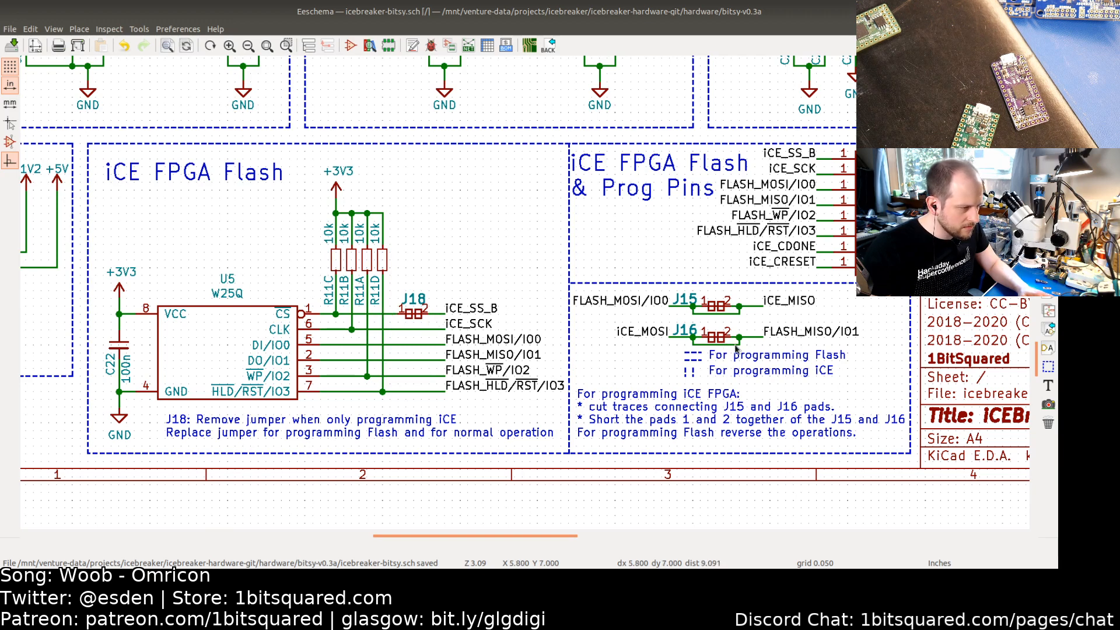
{"action": "left_click_drag", "start_coordinate": [736, 348], "coordinate": [743, 318]}
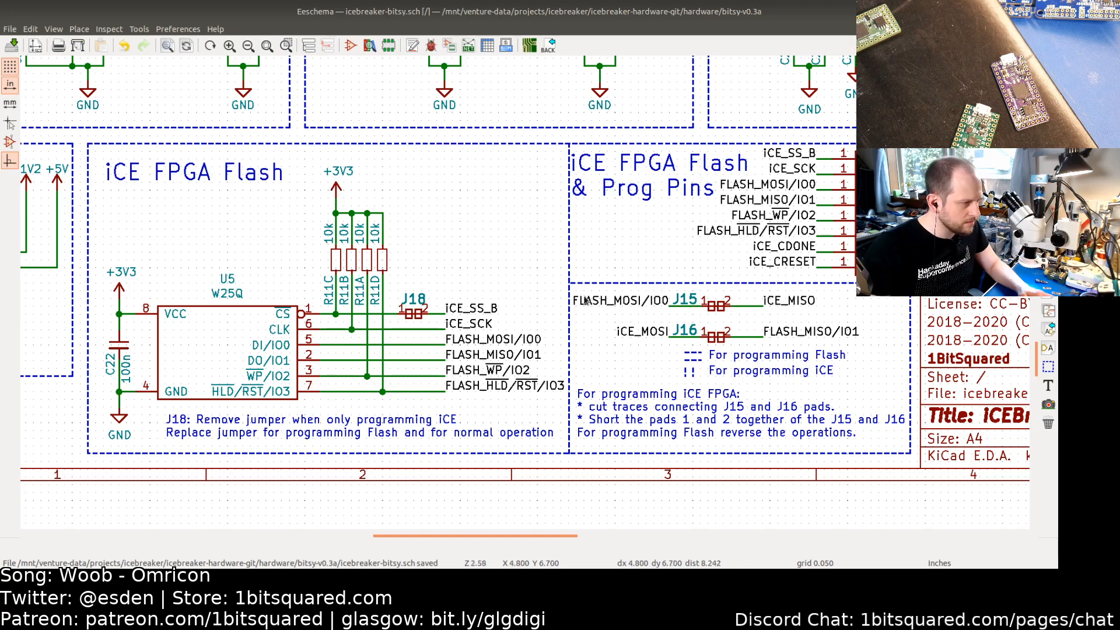
Step: Delete the leftover items at J38's pins in the USB section
{"action": "scroll", "coordinate": [739, 315], "scroll_direction": "down", "scroll_amount": 5}
{"action": "scroll", "coordinate": [483, 316], "scroll_direction": "up", "scroll_amount": 3, "text": "shift"}
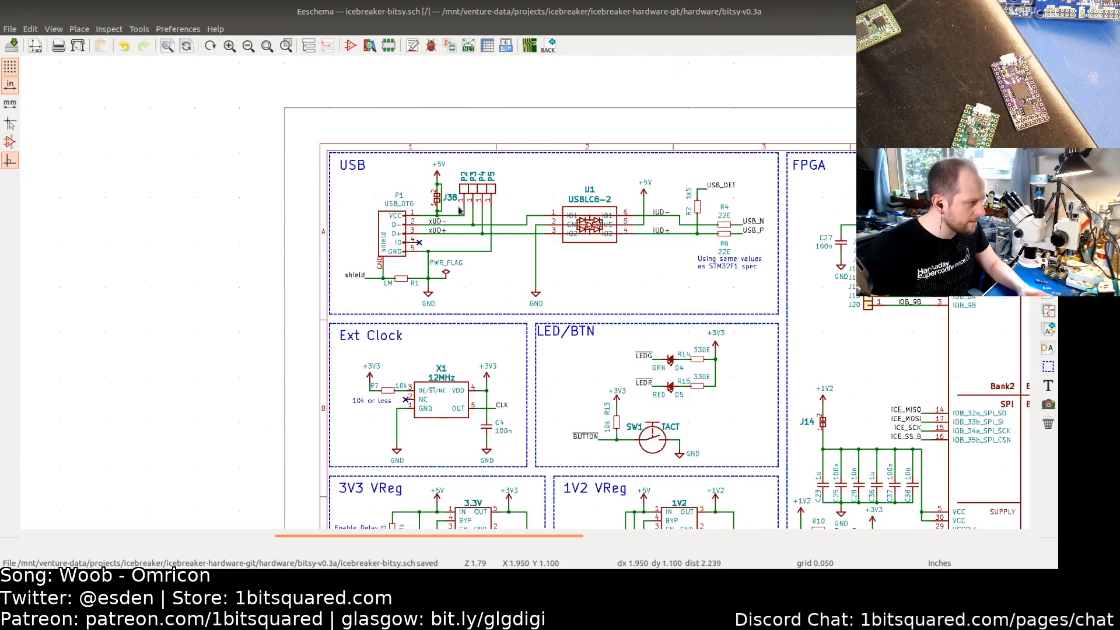
{"action": "scroll", "coordinate": [461, 211], "scroll_direction": "up", "scroll_amount": 4}
{"action": "key", "text": "Delete"}
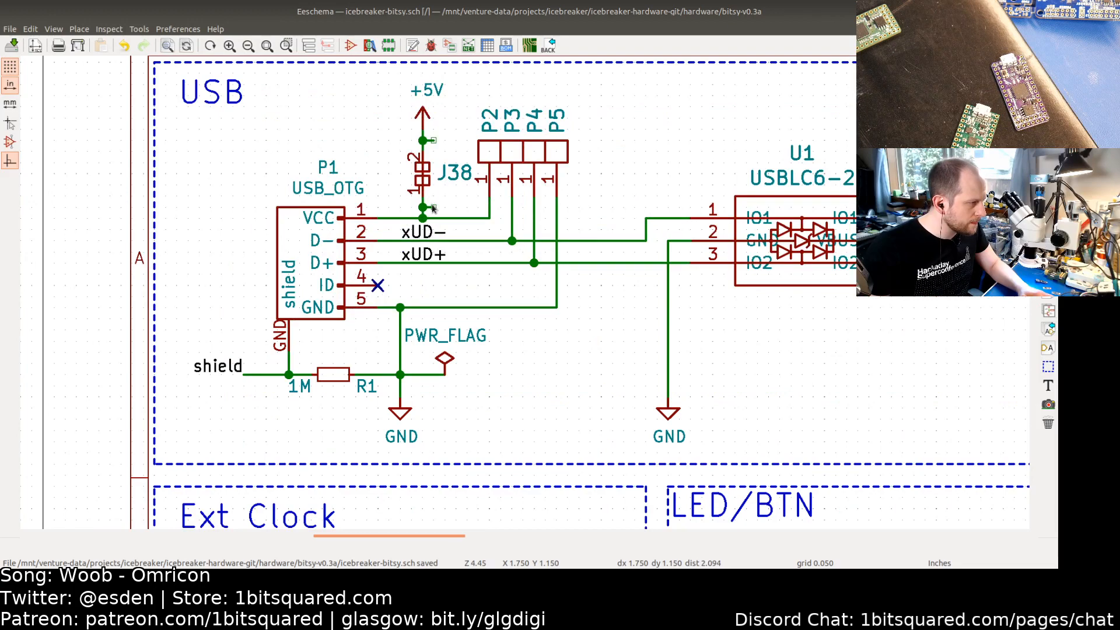
{"action": "key", "text": "Delete"}
{"action": "key", "text": "Delete"}
Step: Copy the pkl_jumpers:J_NC_0603_30 footprint from J14's symbol properties and close the dialog
{"action": "scroll", "coordinate": [607, 286], "scroll_direction": "down", "scroll_amount": 3}
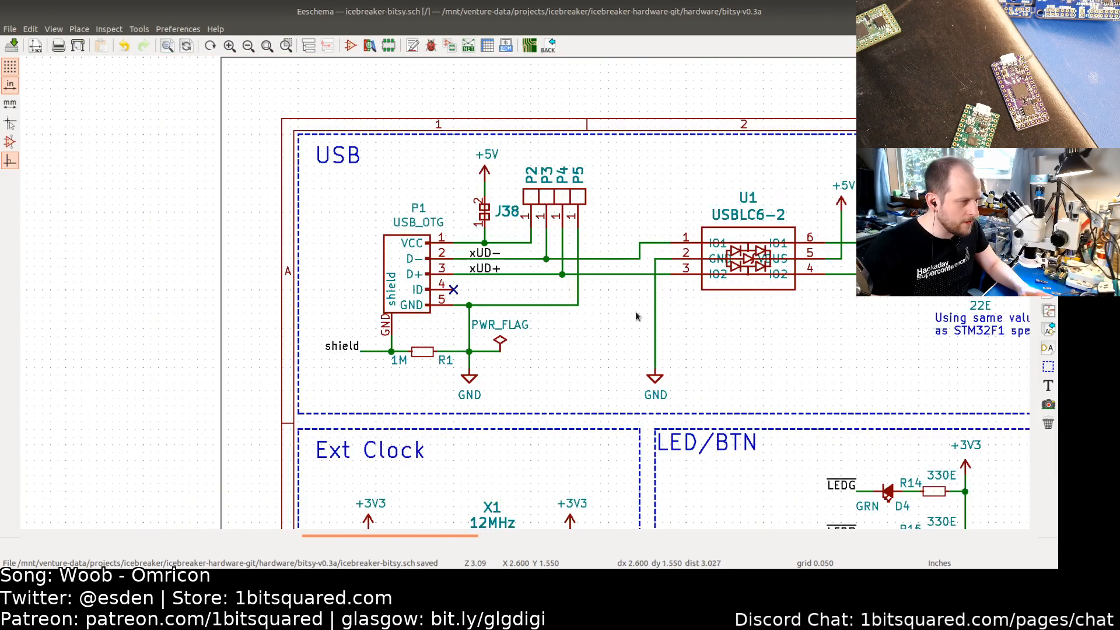
{"action": "scroll", "coordinate": [653, 338], "scroll_direction": "up", "scroll_amount": 2}
{"action": "scroll", "coordinate": [715, 355], "scroll_direction": "right", "scroll_amount": 8, "text": "ctrl"}
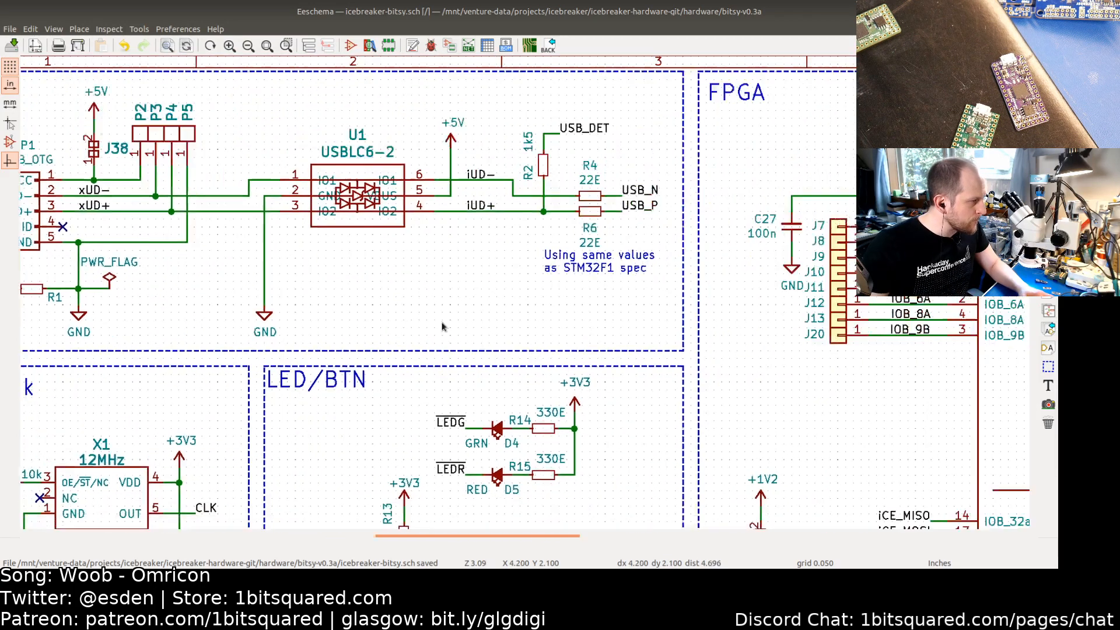
{"action": "scroll", "coordinate": [548, 352], "scroll_direction": "down", "scroll_amount": 2, "text": "shift"}
{"action": "scroll", "coordinate": [548, 352], "scroll_direction": "down", "scroll_amount": 4}
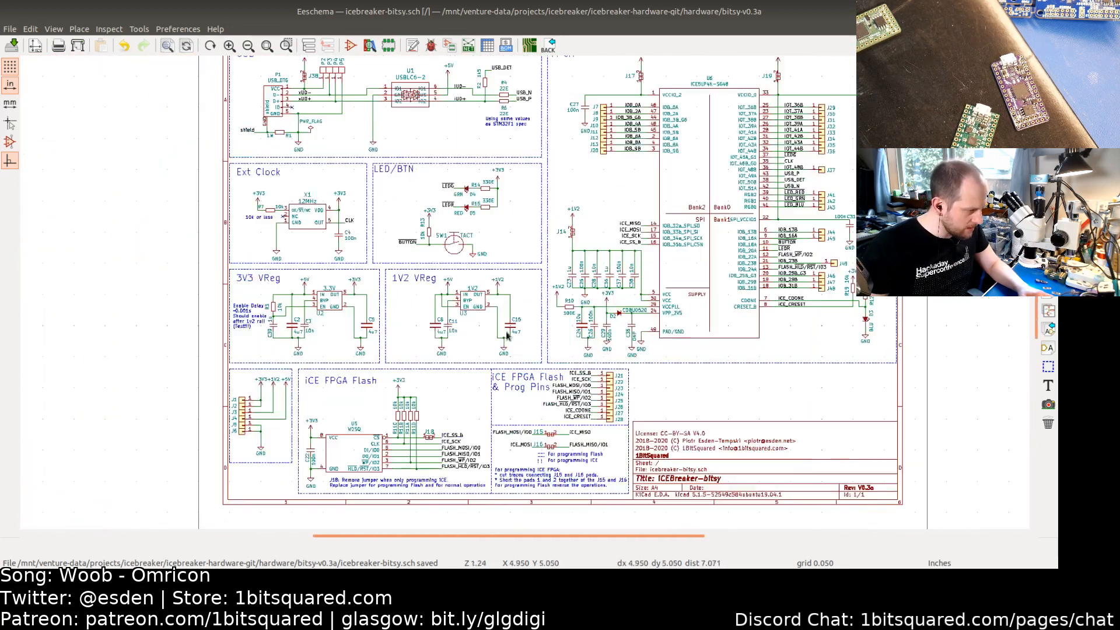
{"action": "middle_click_drag", "start_coordinate": [432, 362], "coordinate": [477, 404]}
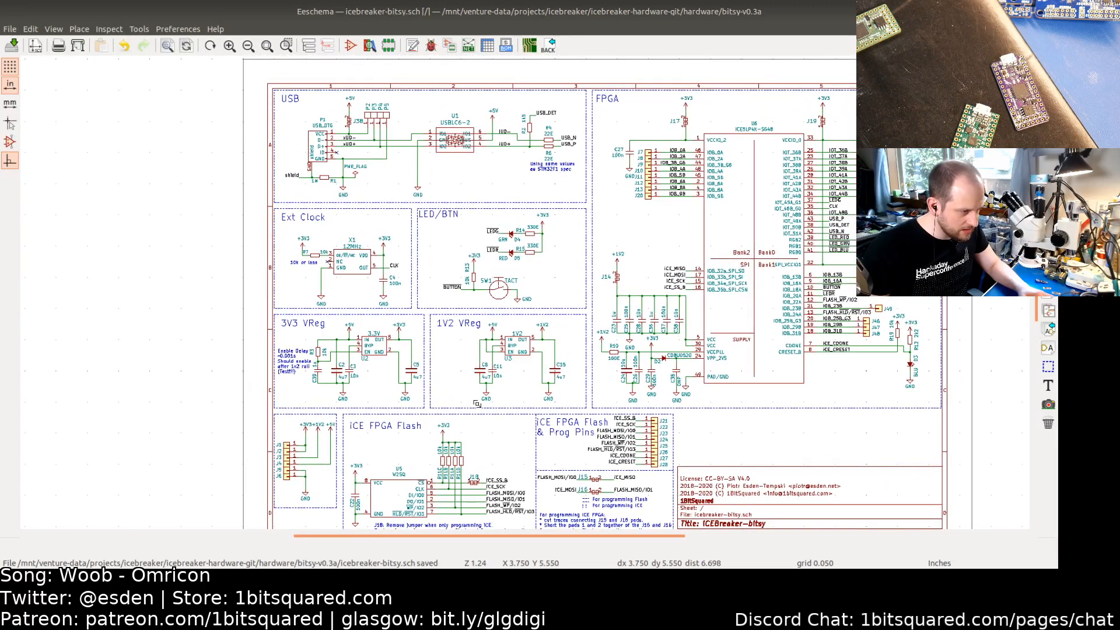
{"action": "middle_click_drag", "start_coordinate": [477, 403], "coordinate": [478, 401]}
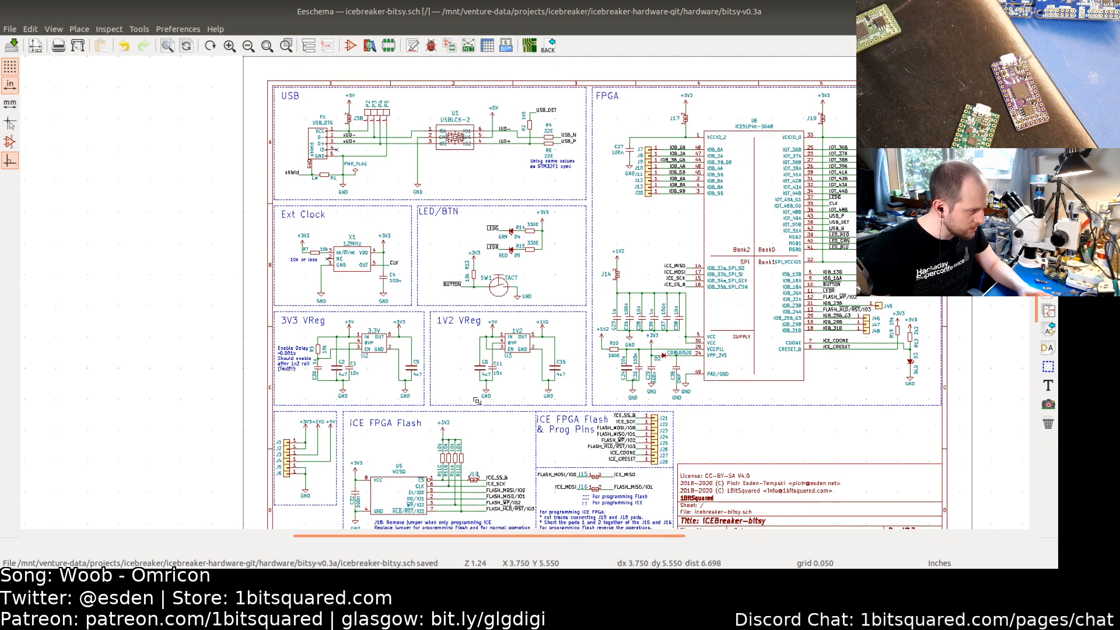
{"action": "double_click", "coordinate": [616, 284]}
{"action": "left_click", "coordinate": [466, 251]}
{"action": "left_click", "coordinate": [470, 250]}
{"action": "key", "text": "ctrl+c"}
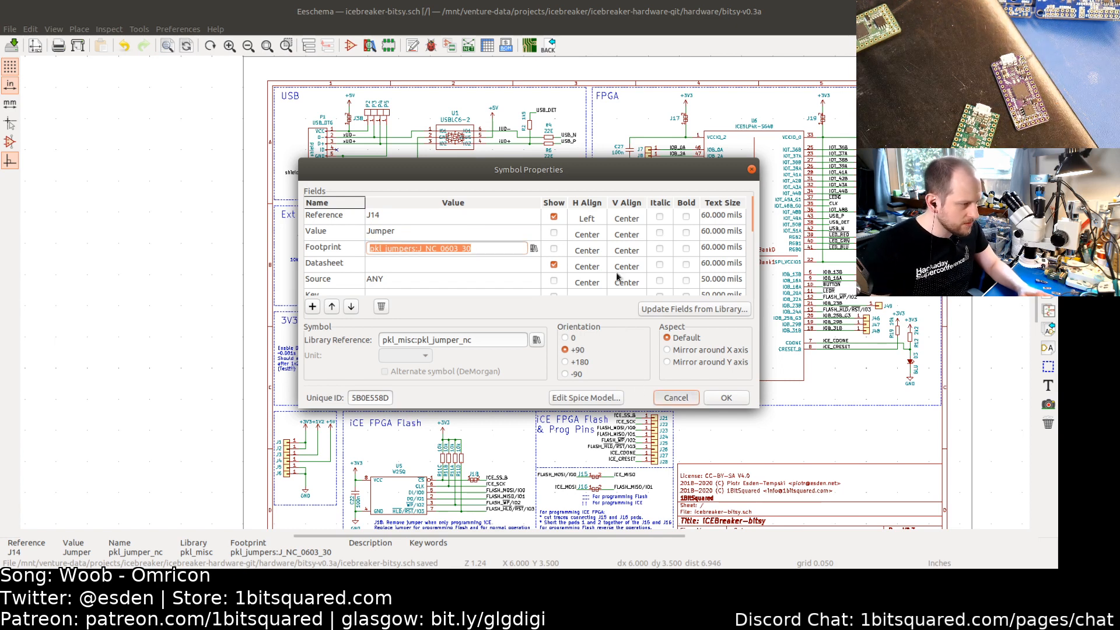
{"action": "left_click", "coordinate": [676, 398]}
Step: Set the footprint of J15–J19 and J38 to pkl_jumpers:J_NC_0603_30 in the Symbol Fields table
{"action": "left_click", "coordinate": [487, 46]}
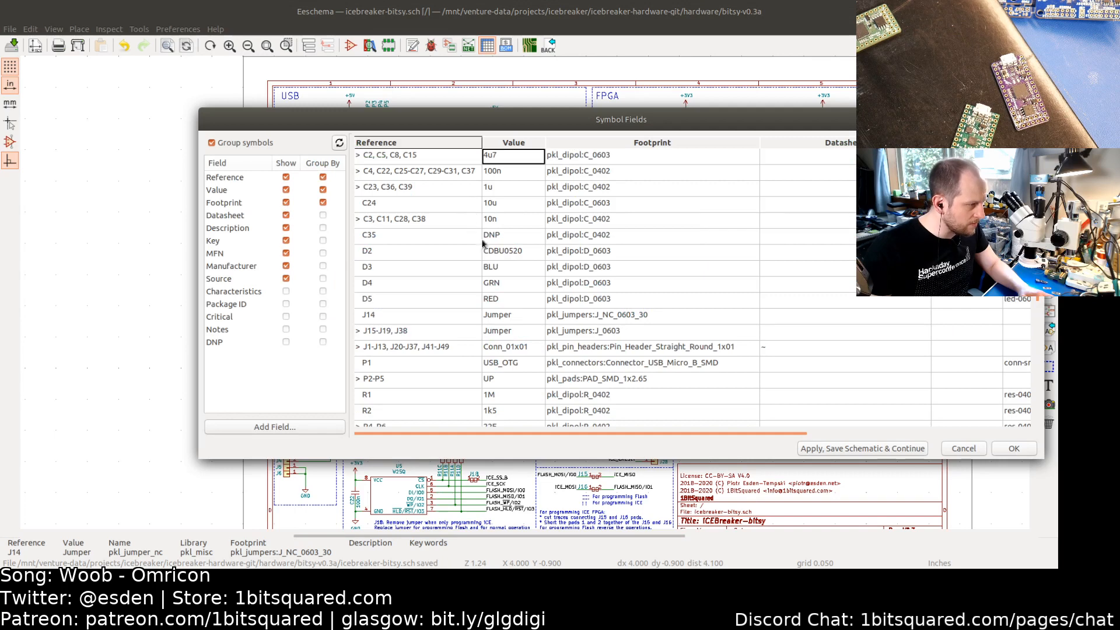
{"action": "scroll", "coordinate": [490, 246], "scroll_direction": "down", "scroll_amount": 3}
{"action": "scroll", "coordinate": [491, 246], "scroll_direction": "up", "scroll_amount": 3}
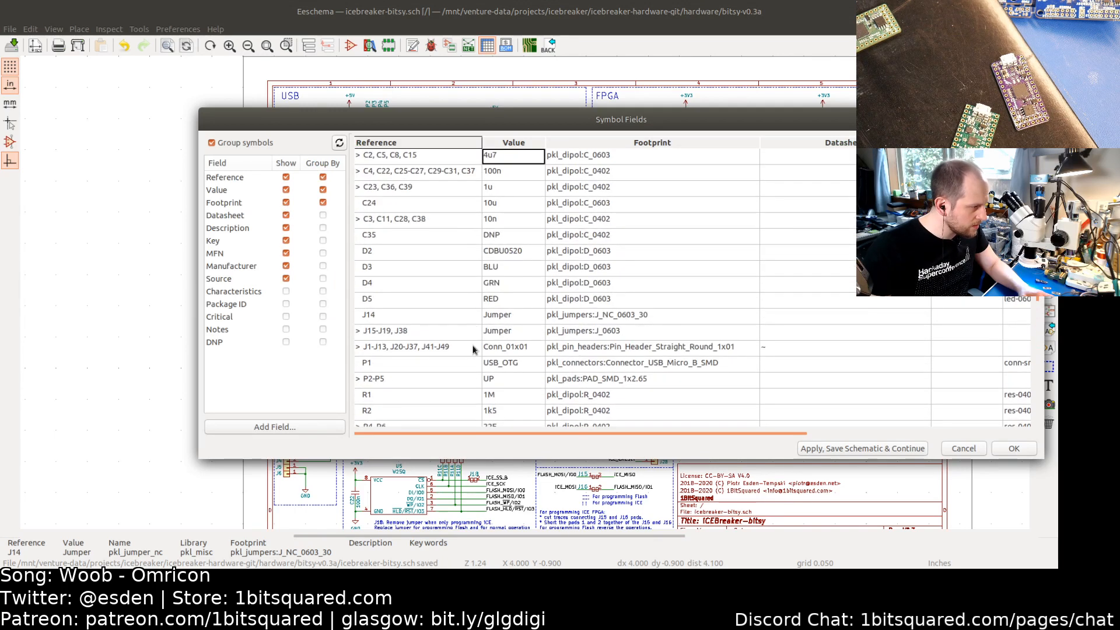
{"action": "double_click", "coordinate": [576, 331]}
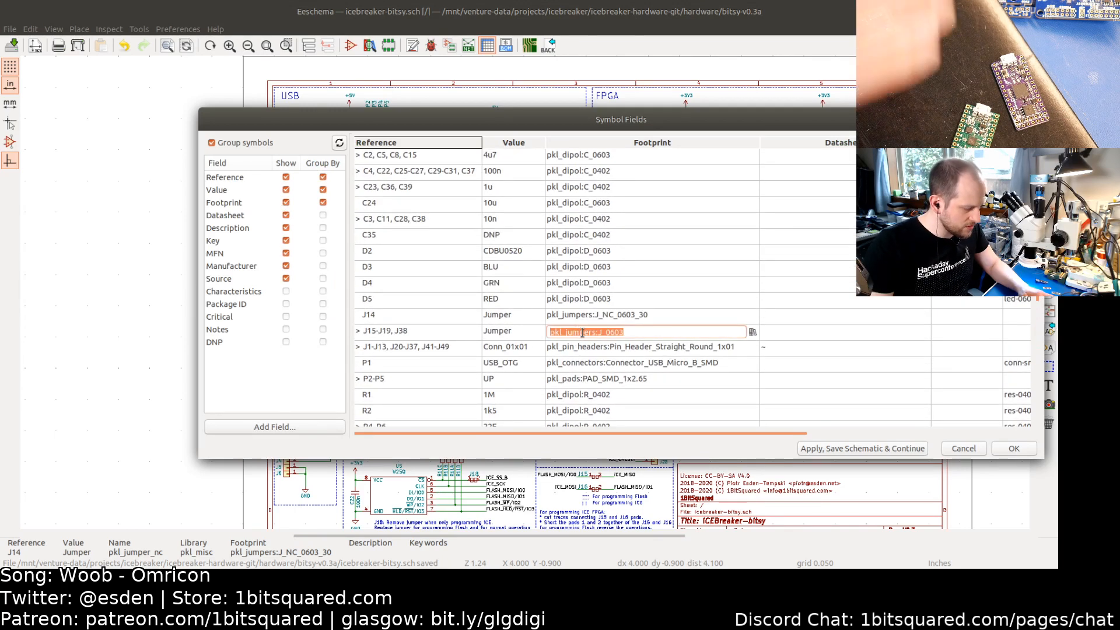
{"action": "key", "text": "ctrl+v"}
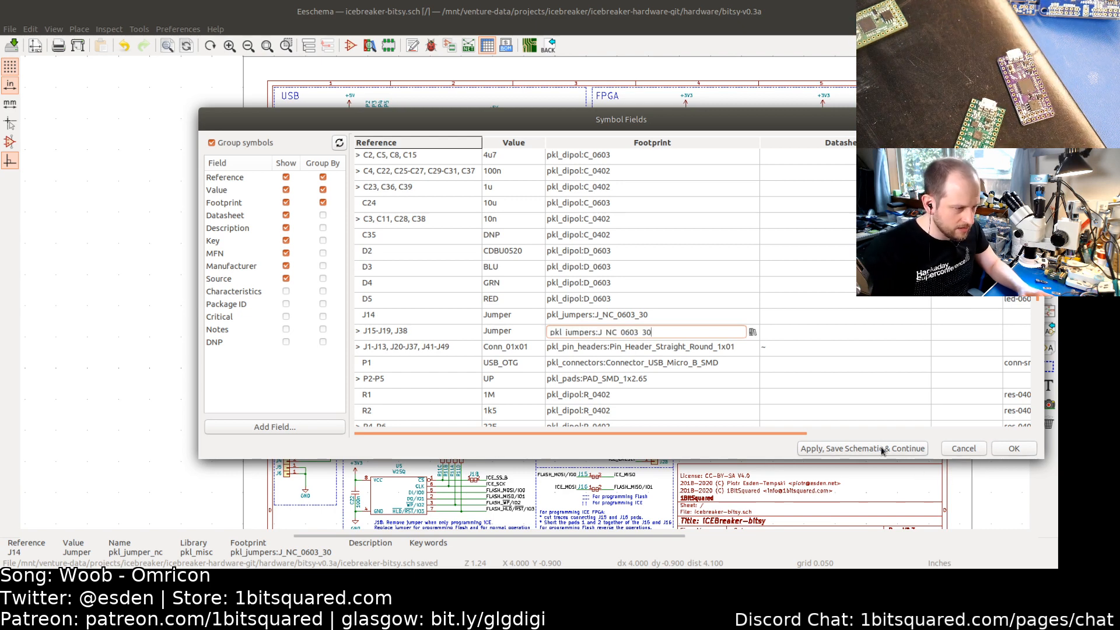
{"action": "left_click", "coordinate": [1015, 449]}
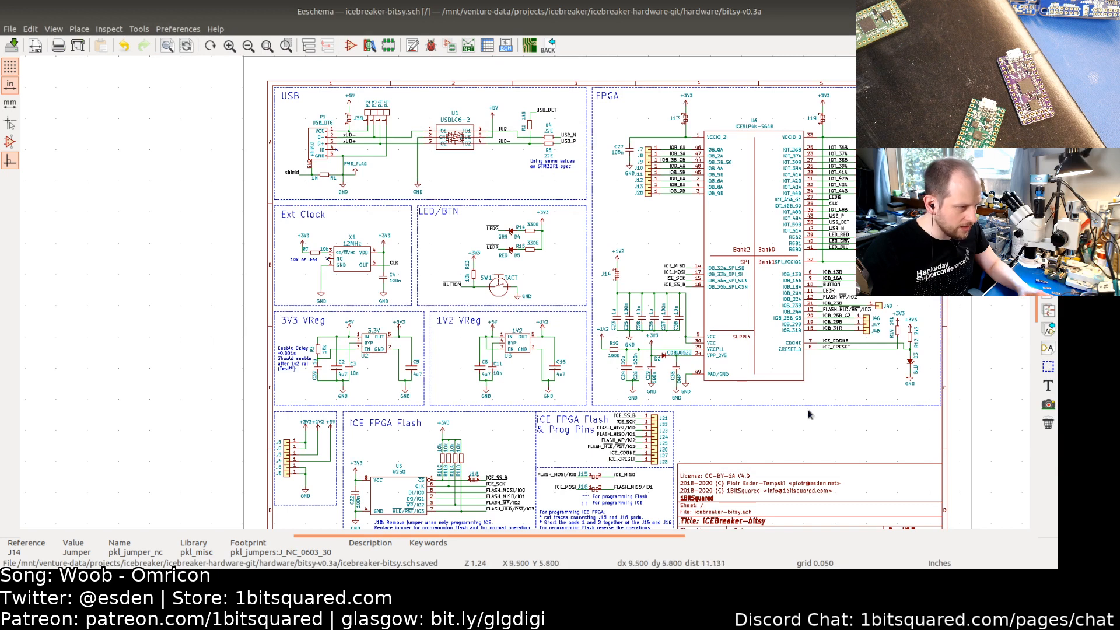
Step: Check the symbol properties of J38, J17 and J19
{"action": "double_click", "coordinate": [349, 121]}
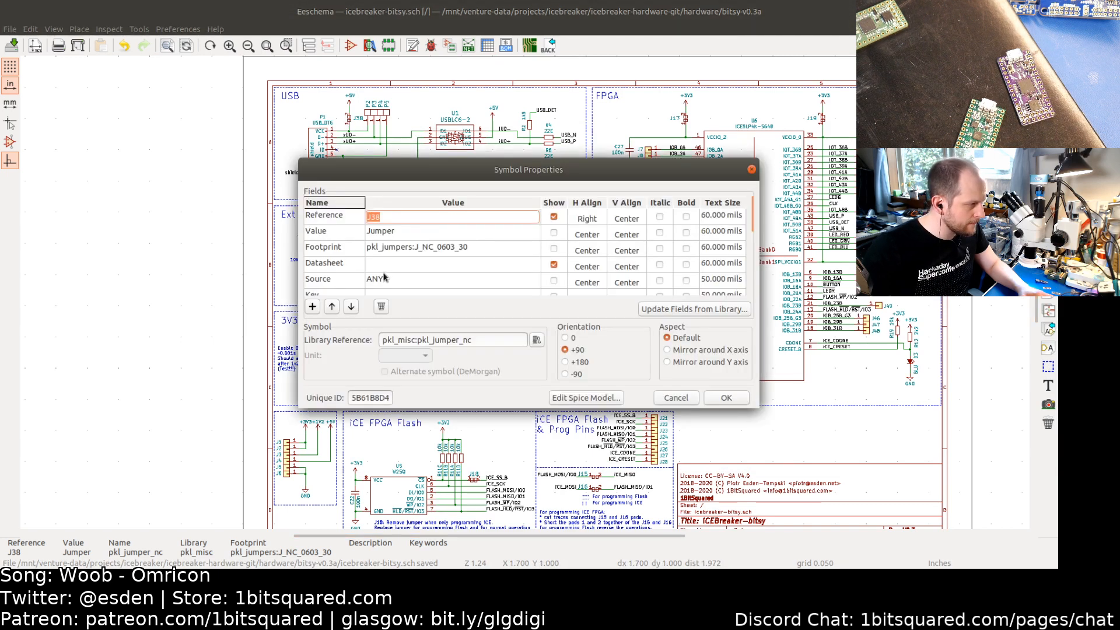
{"action": "left_click", "coordinate": [676, 397]}
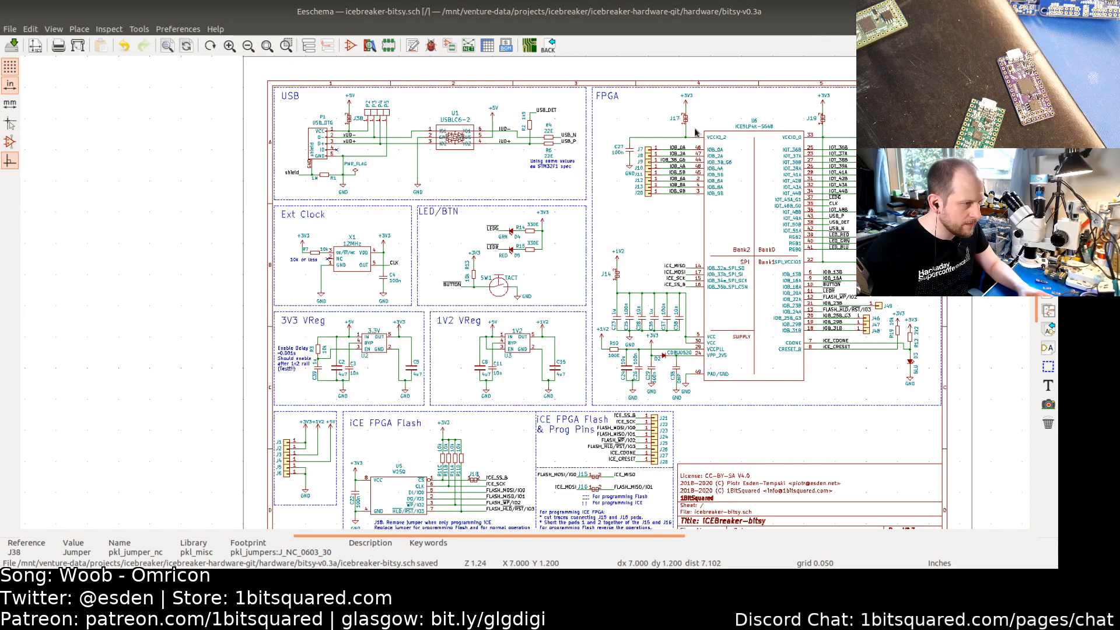
{"action": "double_click", "coordinate": [686, 121]}
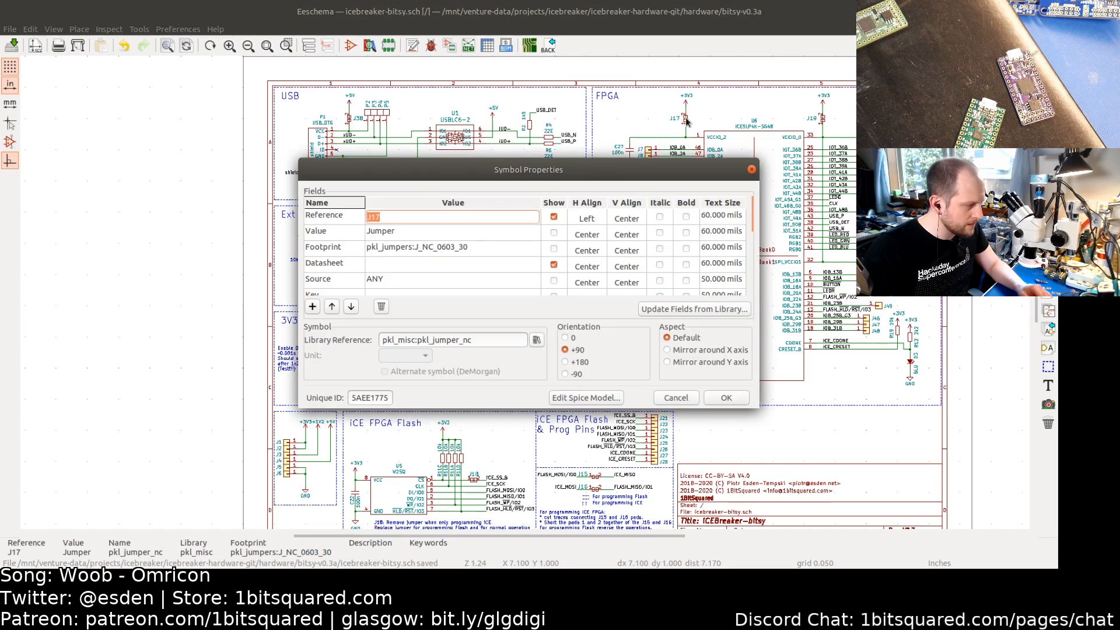
{"action": "key", "text": "Escape"}
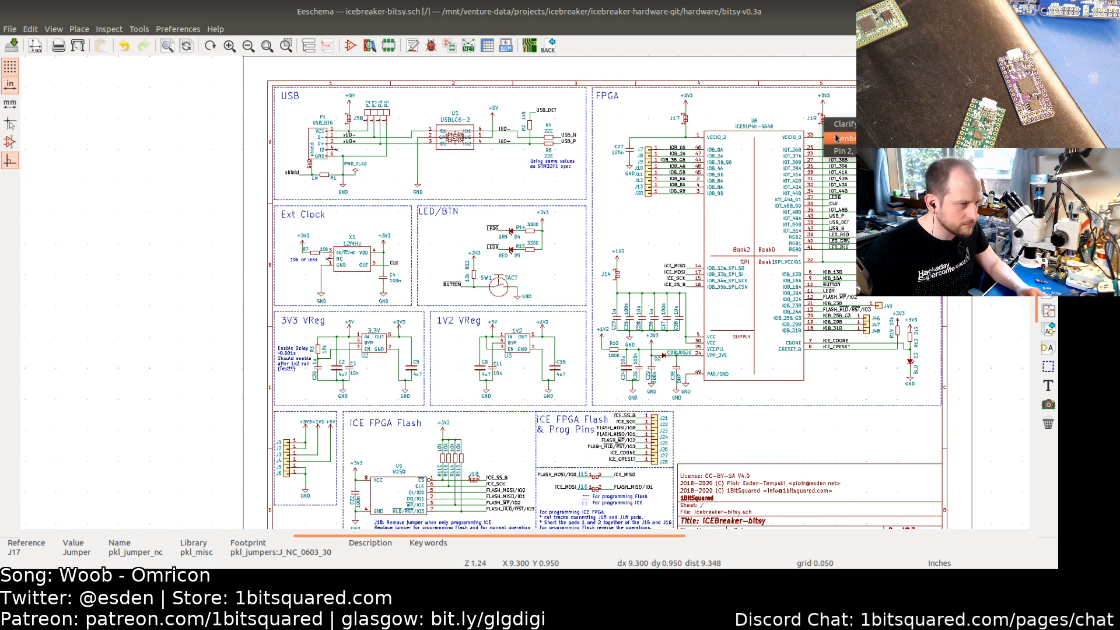
{"action": "left_click", "coordinate": [822, 119]}
{"action": "double_click", "coordinate": [823, 121]}
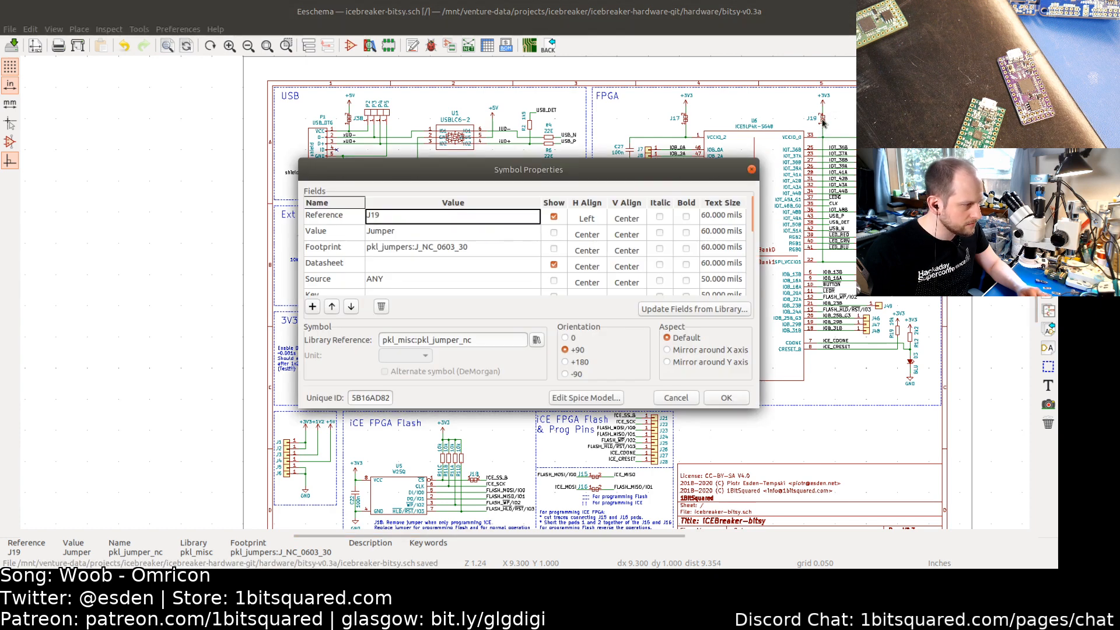
{"action": "key", "text": "Escape"}
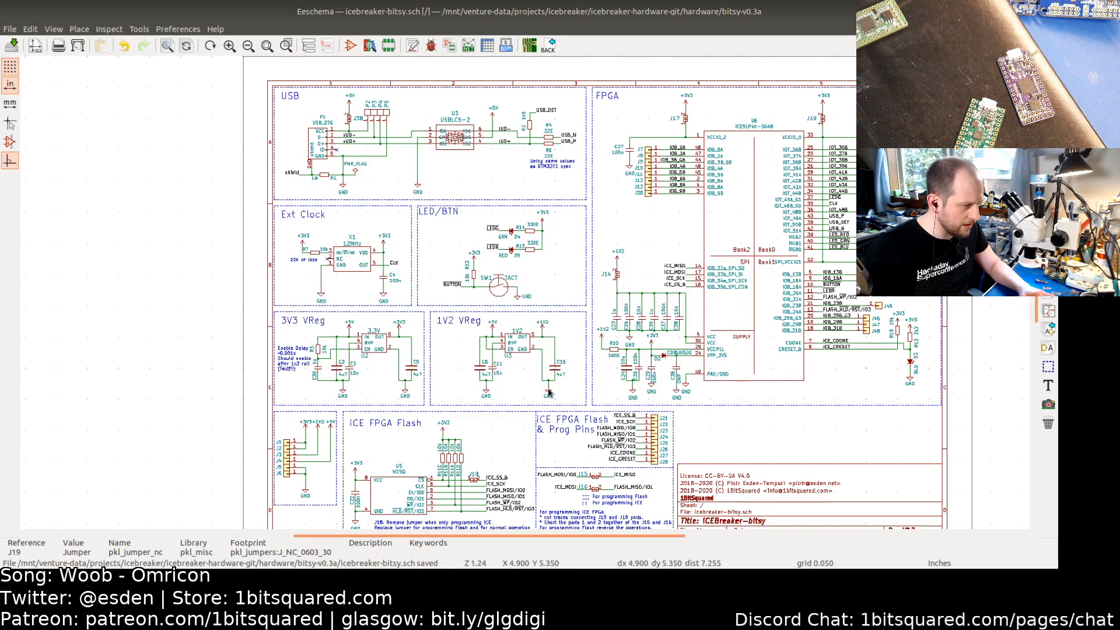
Step: Switch to the Pcbnew board layout and view the board
{"action": "middle_click_drag", "start_coordinate": [527, 390], "coordinate": [390, 371]}
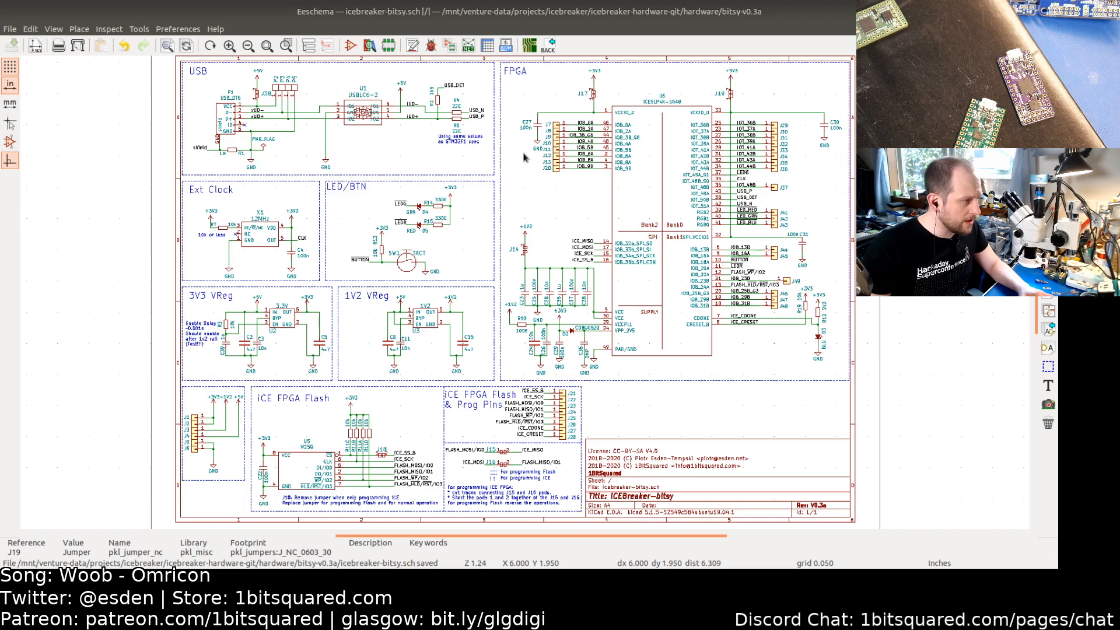
{"action": "key", "text": "alt+Tab"}
{"action": "key", "text": "alt+Tab"}
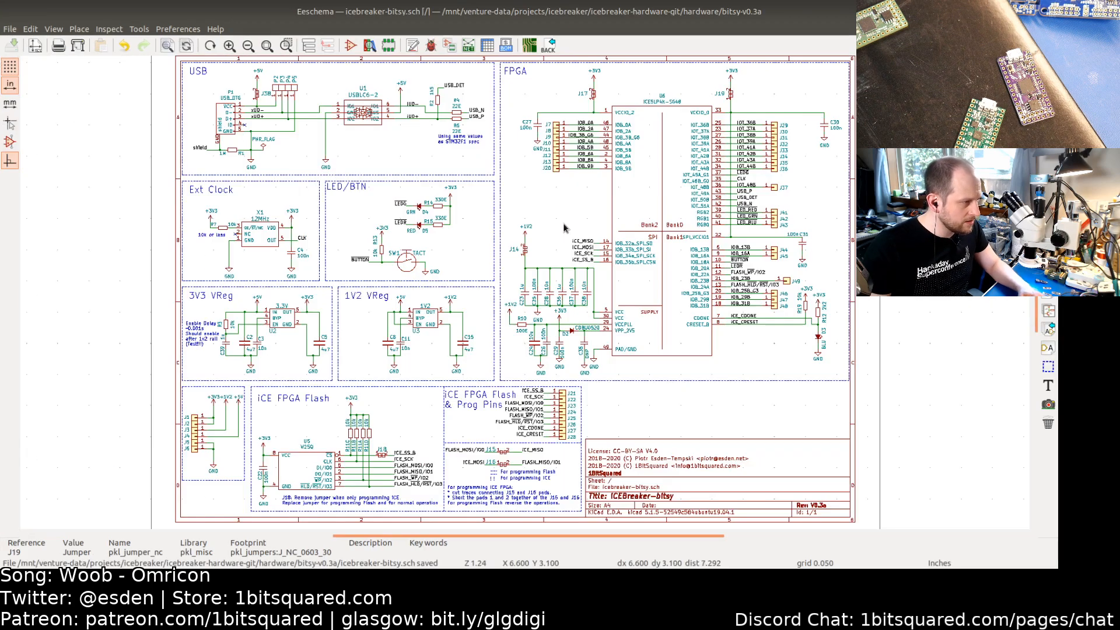
{"action": "key", "text": "alt+Tab"}
{"action": "scroll", "coordinate": [552, 329], "scroll_direction": "up", "scroll_amount": 5}
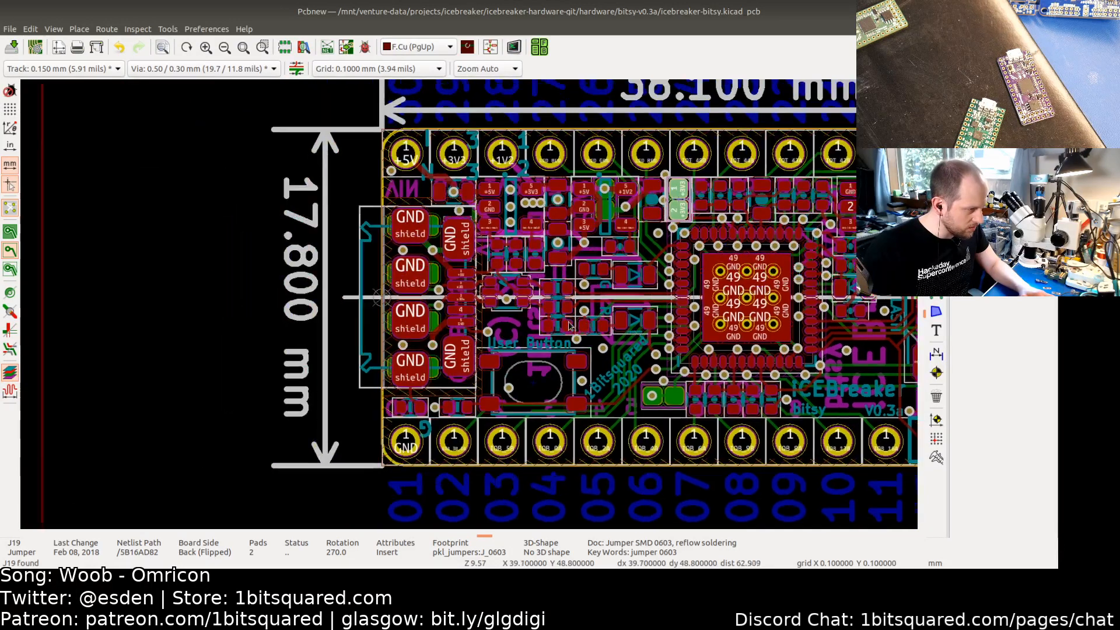
{"action": "middle_click_drag", "start_coordinate": [568, 325], "coordinate": [512, 319]}
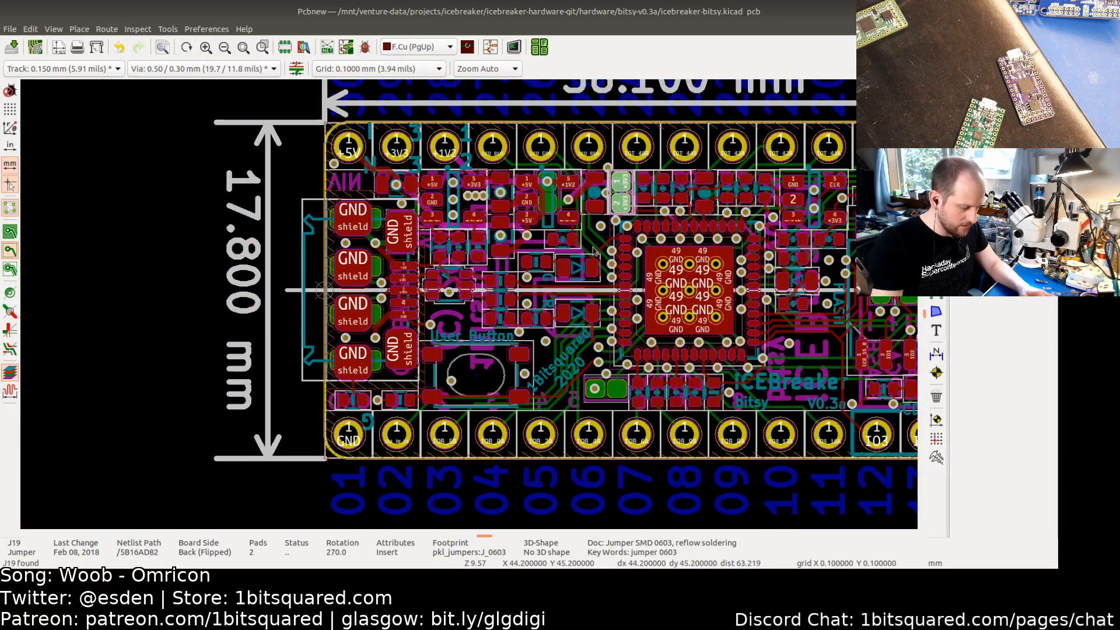
Step: Switch to the bottom copper layer and delete the track bridging the pads of the +1V2 jumper
{"action": "key", "text": "Page_Down"}
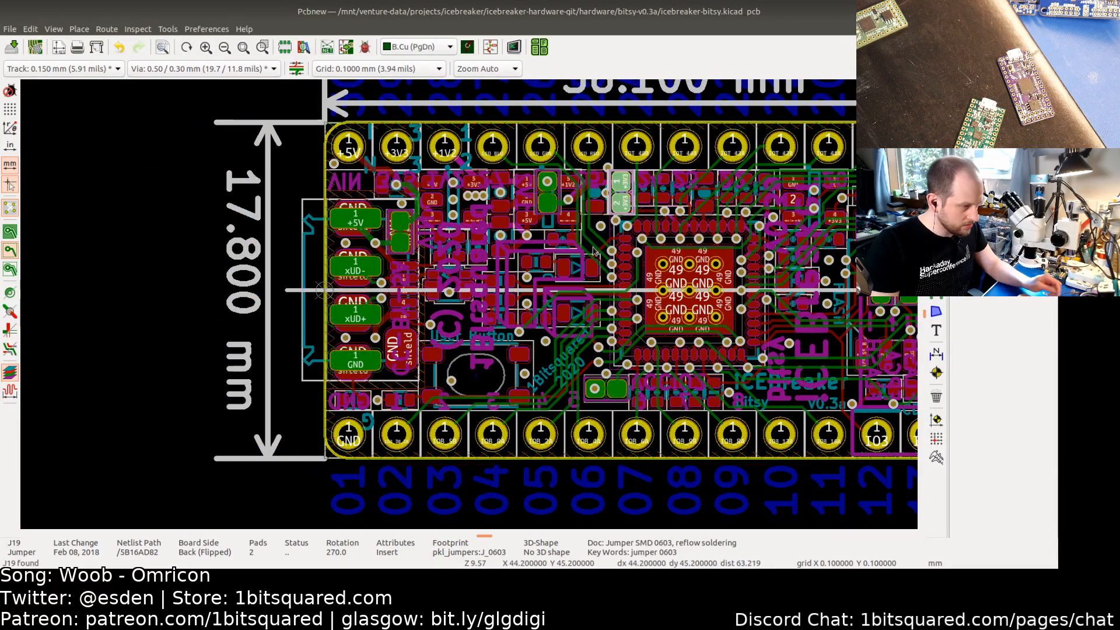
{"action": "scroll", "coordinate": [558, 196], "scroll_direction": "up", "scroll_amount": 10}
{"action": "left_click", "coordinate": [540, 187]}
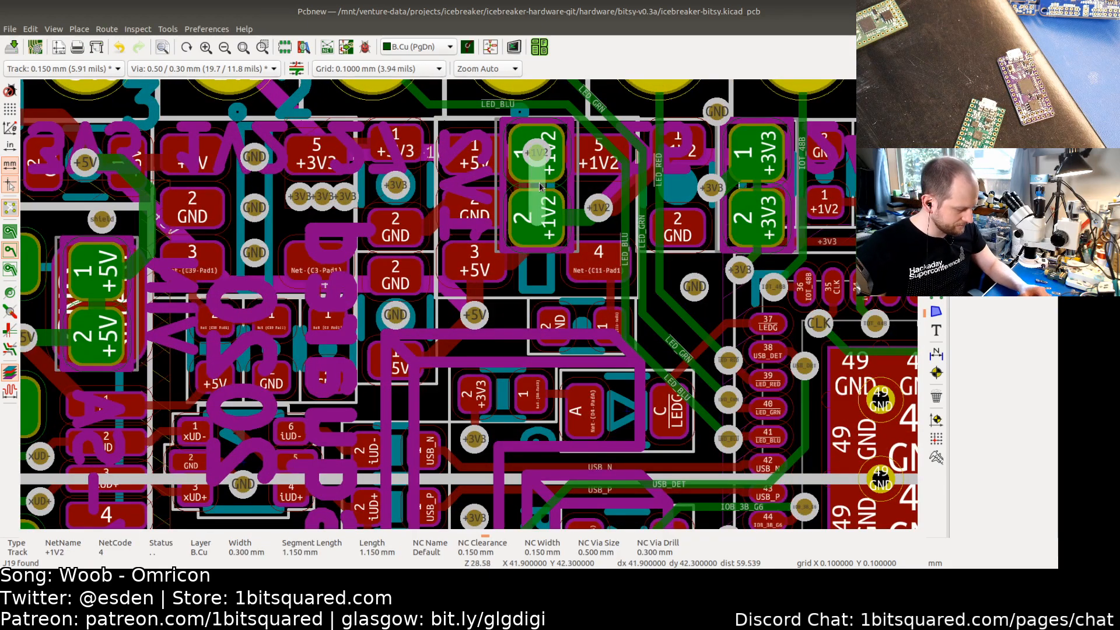
{"action": "key", "text": "Delete"}
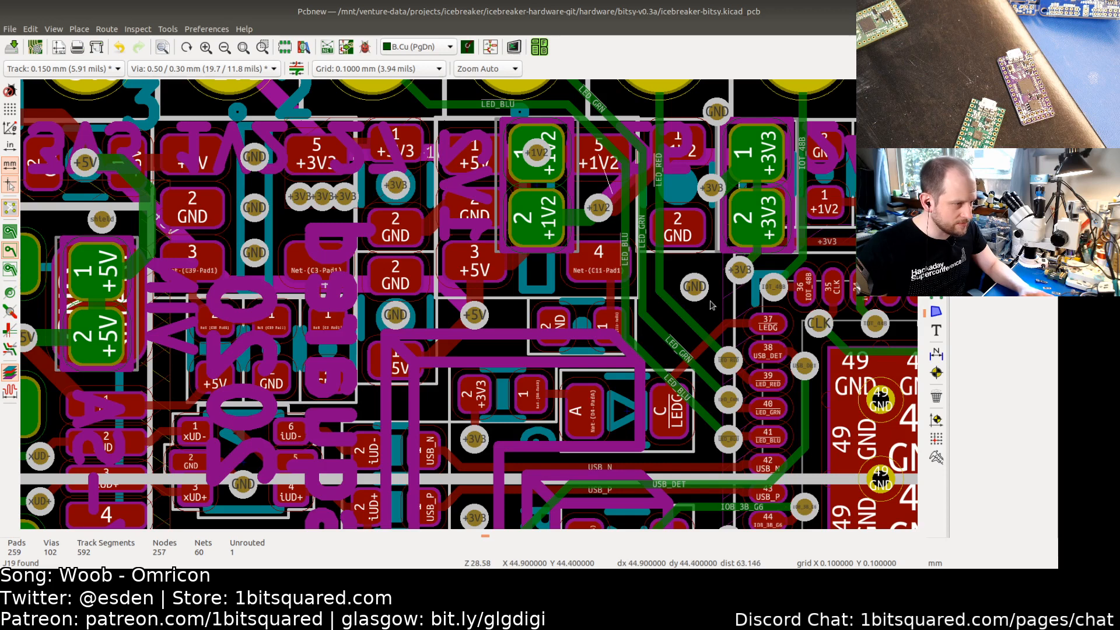
Step: Delete the track bridging the pads of the +3V3 jumper beside it
{"action": "middle_click_drag", "start_coordinate": [711, 304], "coordinate": [539, 323]}
{"action": "left_click", "coordinate": [585, 208]}
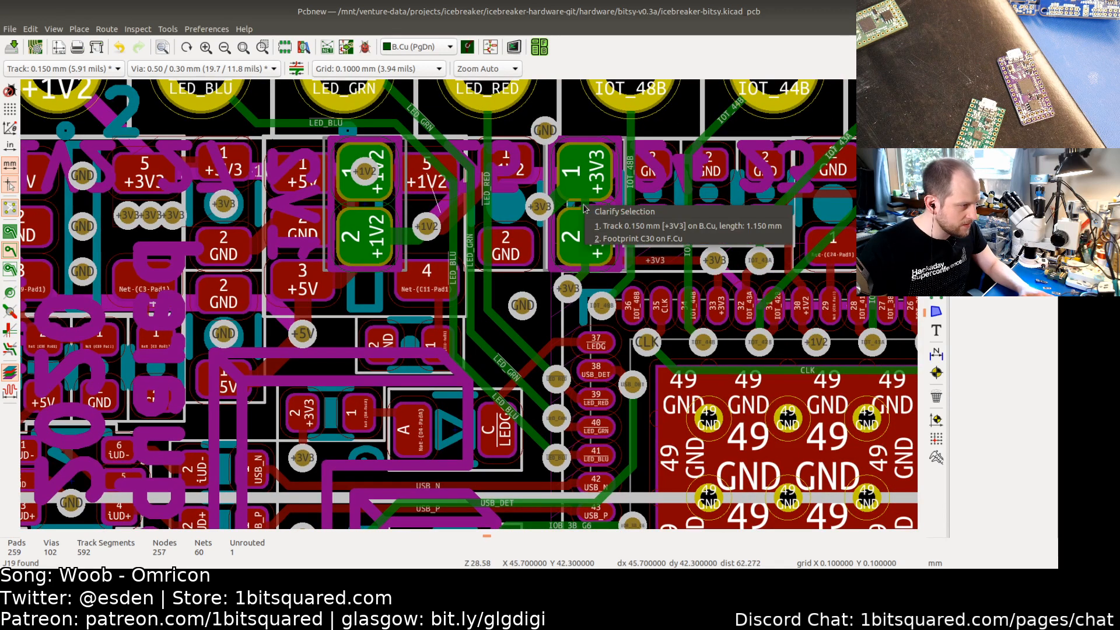
{"action": "left_click", "coordinate": [605, 225]}
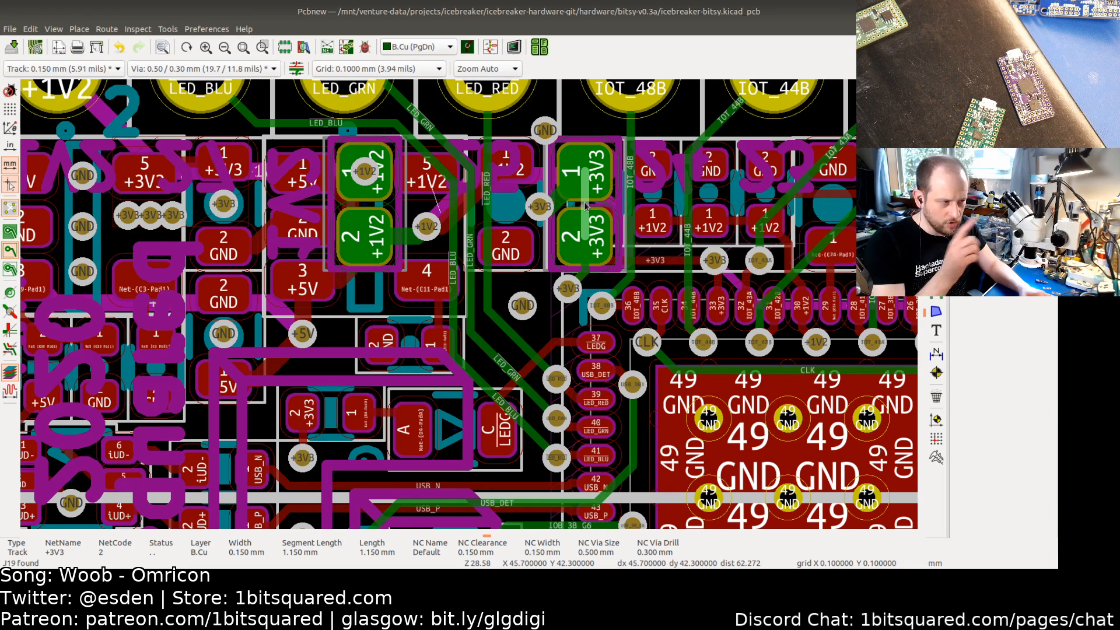
{"action": "key", "text": "Escape"}
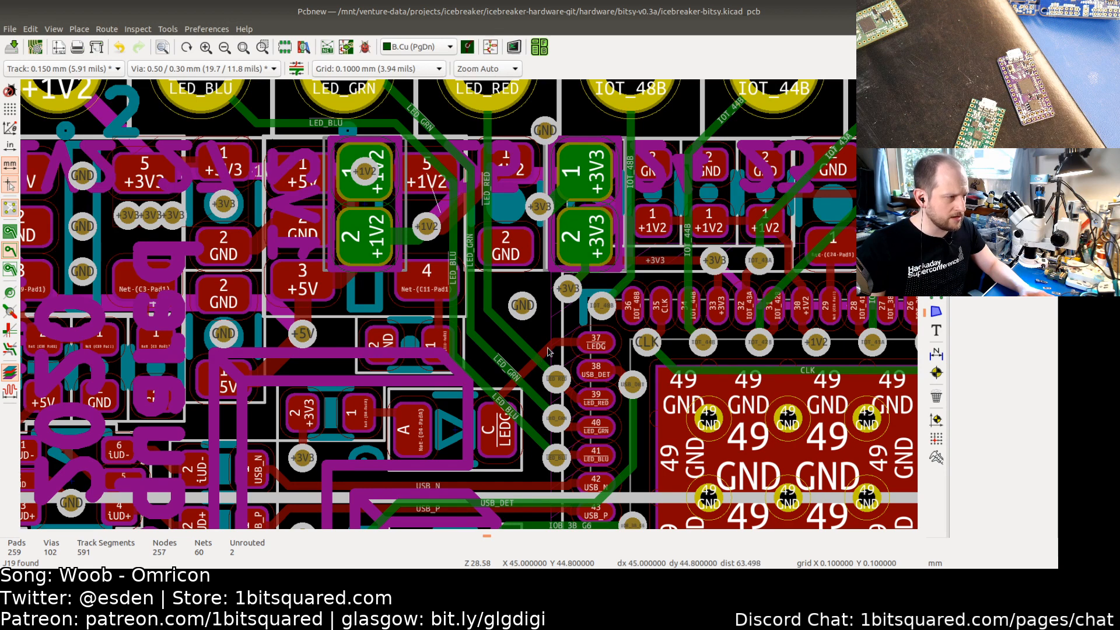
Step: Delete the +5V track bridging the pads of jumper J38
{"action": "scroll", "coordinate": [584, 350], "scroll_direction": "down", "scroll_amount": 2}
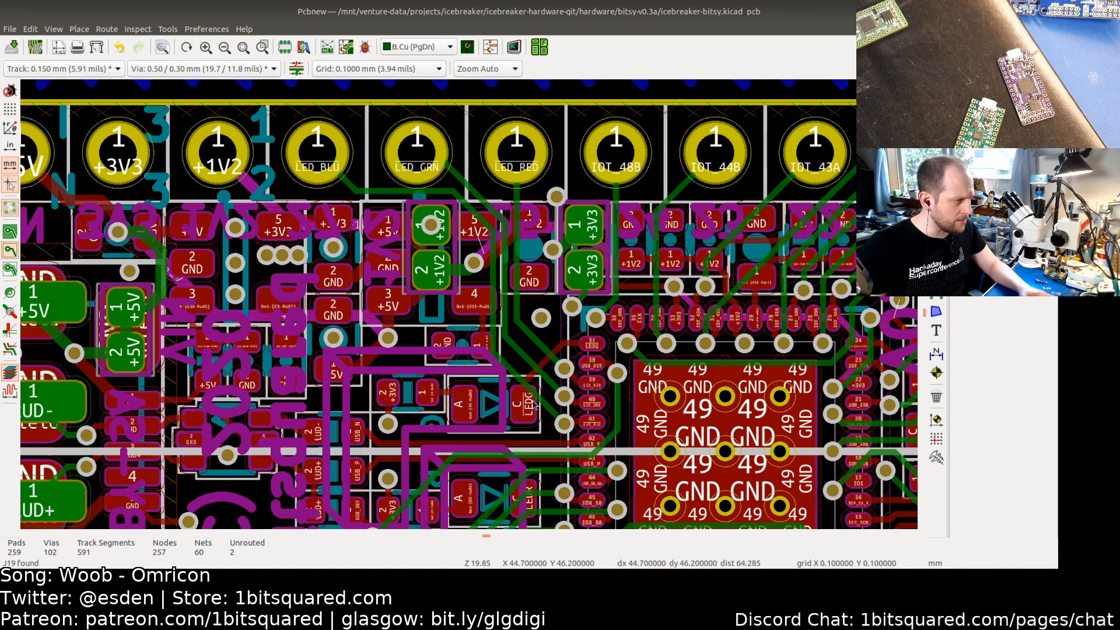
{"action": "left_click", "coordinate": [125, 333]}
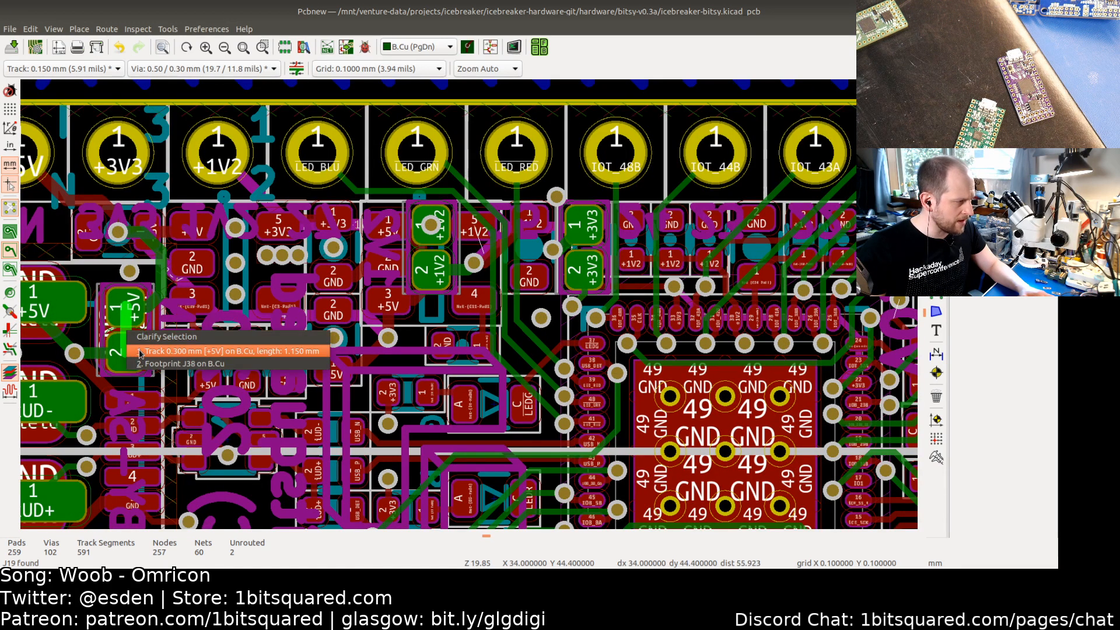
{"action": "left_click", "coordinate": [169, 350]}
{"action": "key", "text": "Delete"}
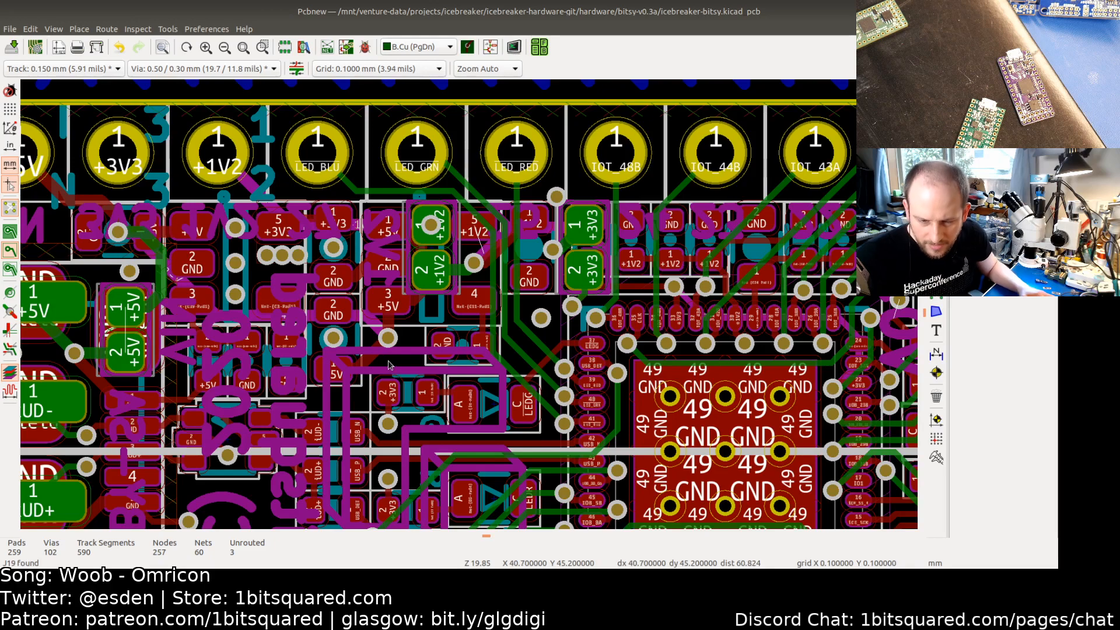
Step: Delete the track bridging the +3V3 jumper near the board's lower edge
{"action": "scroll", "coordinate": [396, 355], "scroll_direction": "down", "scroll_amount": 1}
{"action": "middle_click_drag", "start_coordinate": [442, 526], "coordinate": [416, 329]}
{"action": "scroll", "coordinate": [511, 396], "scroll_direction": "up", "scroll_amount": 3}
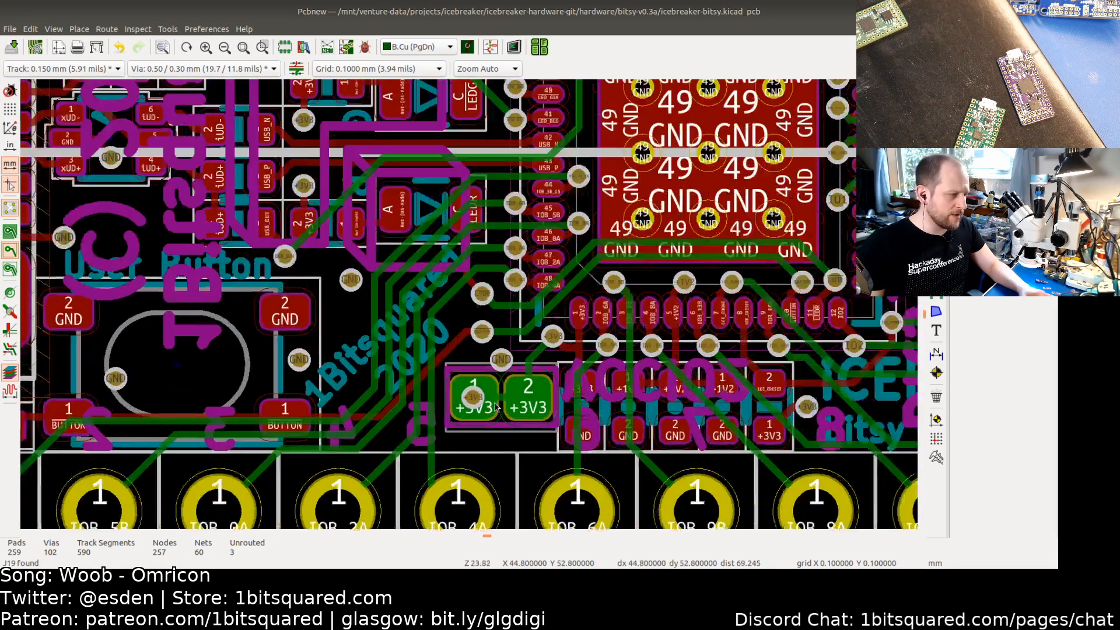
{"action": "key", "text": "Delete"}
Step: Delete the bridging tracks on the three flash jumpers, including the FLASH_MOSI/IO0 one on J15
{"action": "scroll", "coordinate": [530, 373], "scroll_direction": "down", "scroll_amount": 4}
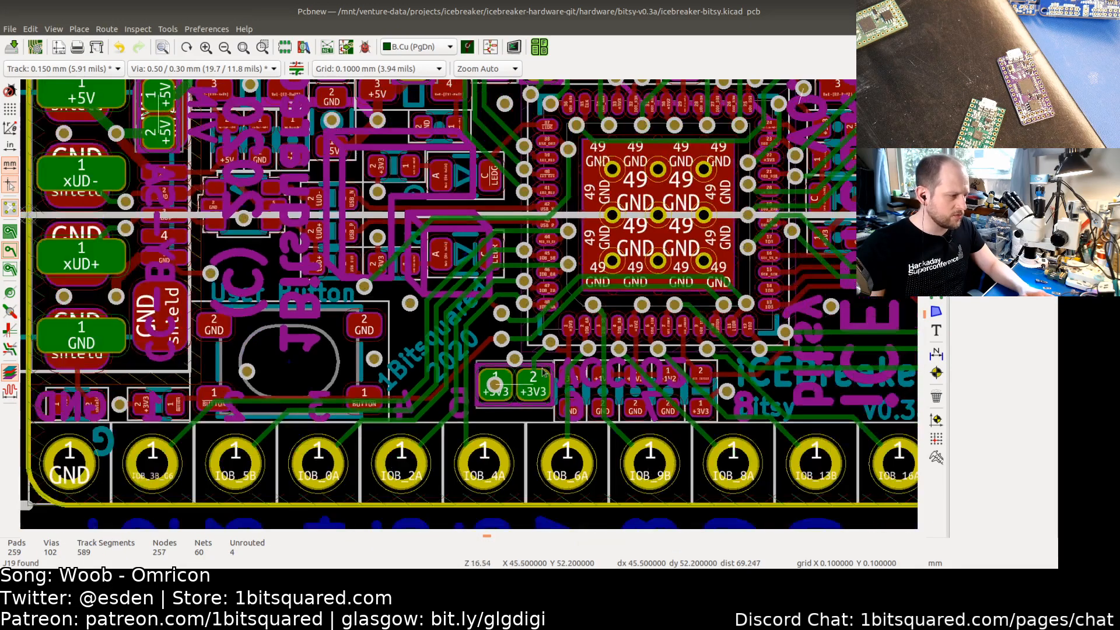
{"action": "middle_click_drag", "start_coordinate": [623, 303], "coordinate": [470, 324]}
{"action": "scroll", "coordinate": [470, 324], "scroll_direction": "up", "scroll_amount": 1}
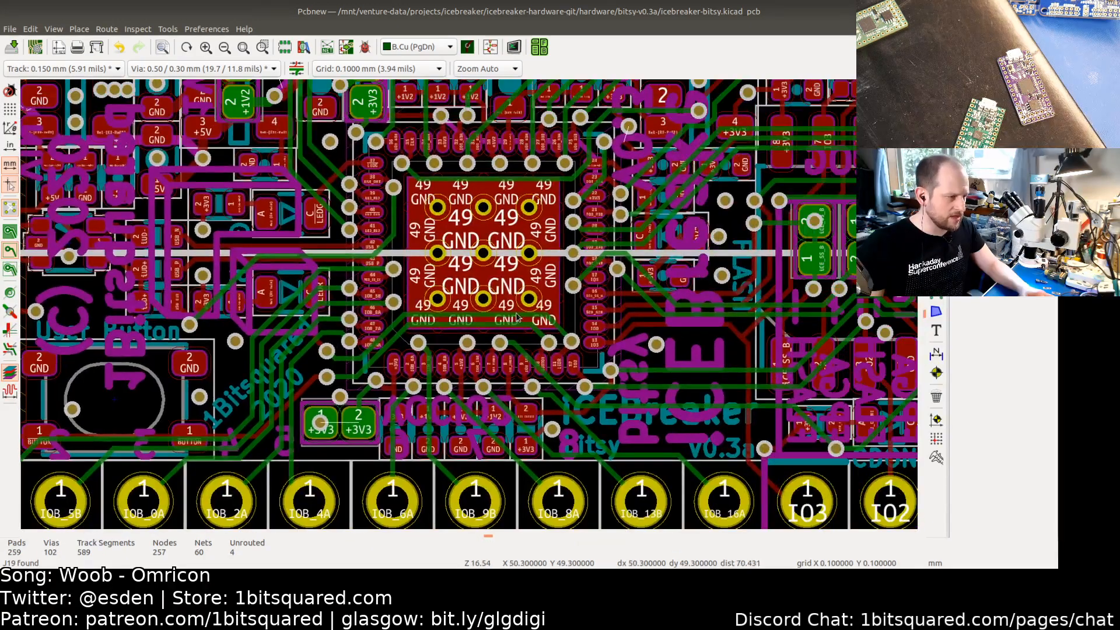
{"action": "middle_click_drag", "start_coordinate": [759, 262], "coordinate": [543, 285]}
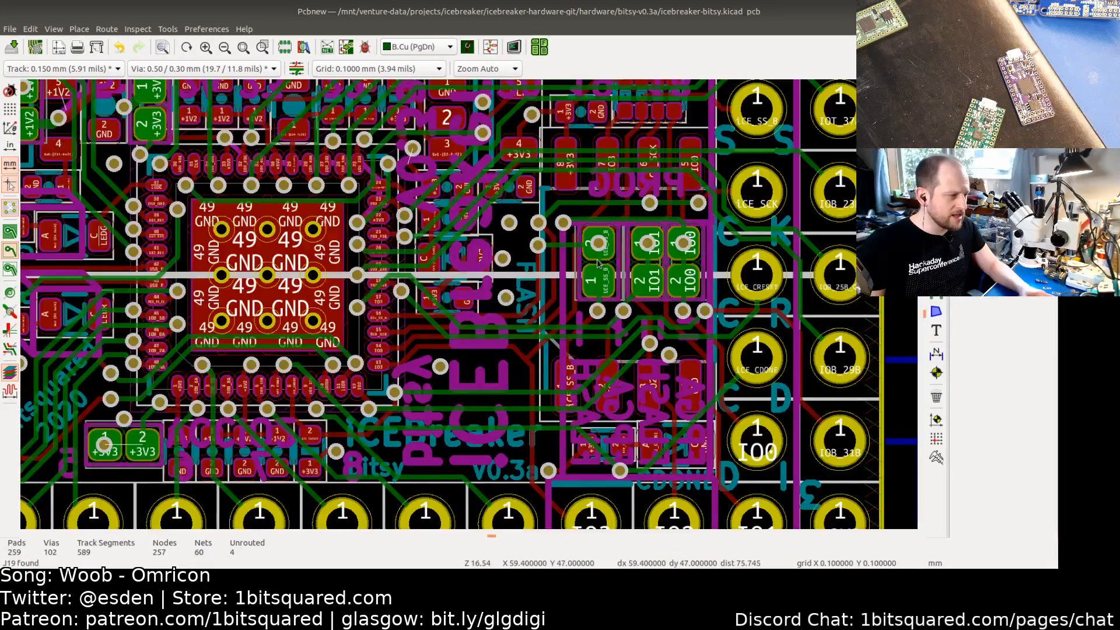
{"action": "key", "text": "Delete"}
{"action": "left_click", "coordinate": [603, 272]}
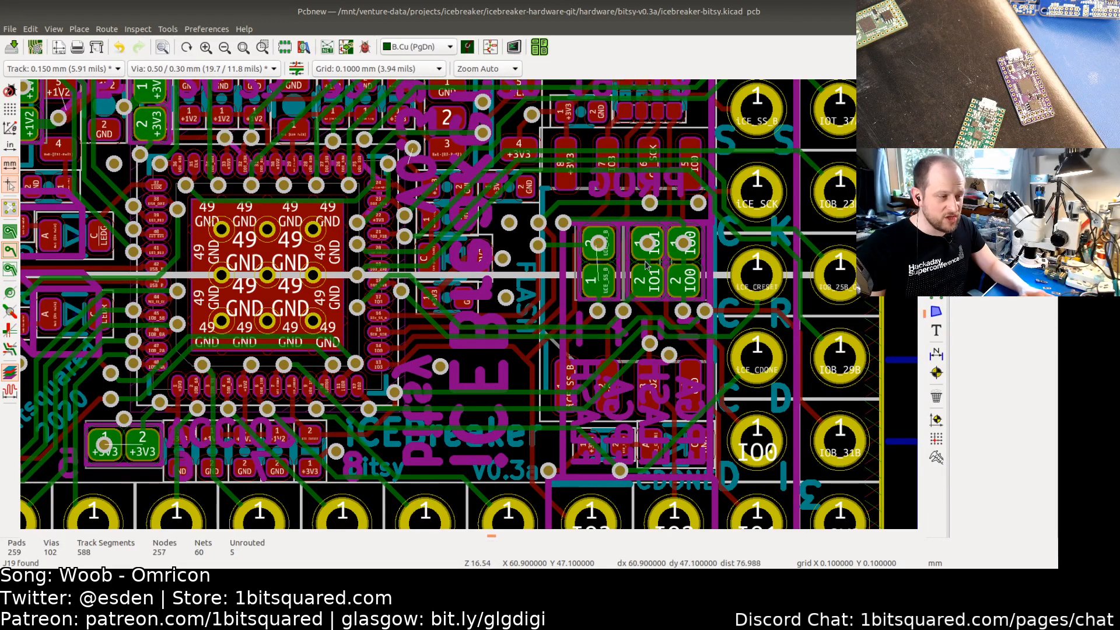
{"action": "key", "text": "Delete"}
{"action": "left_click", "coordinate": [662, 281]}
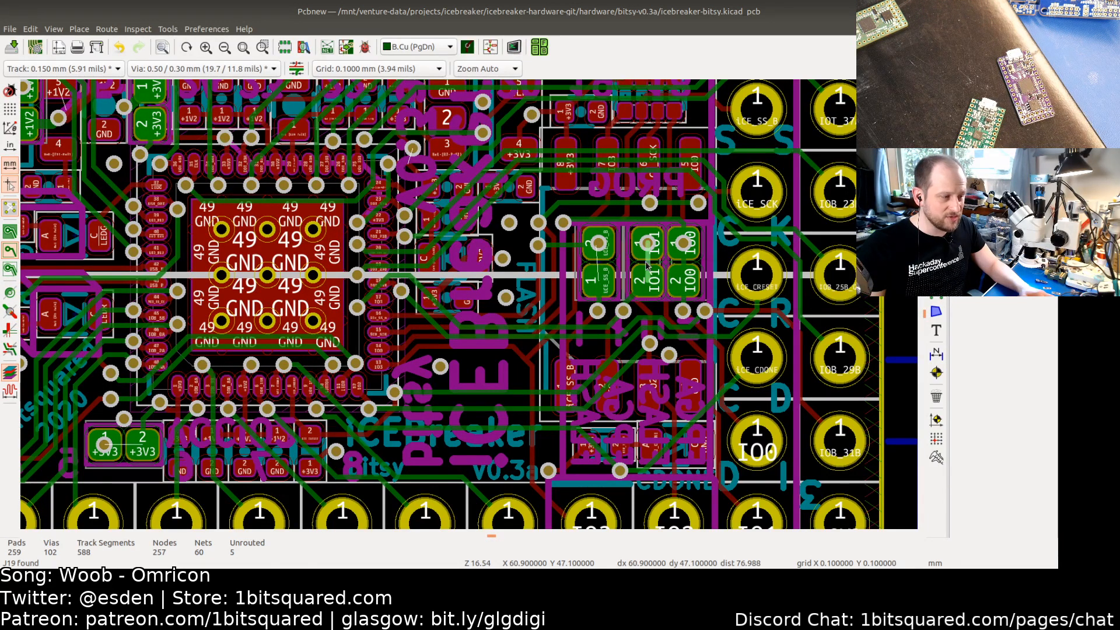
{"action": "key", "text": "Delete"}
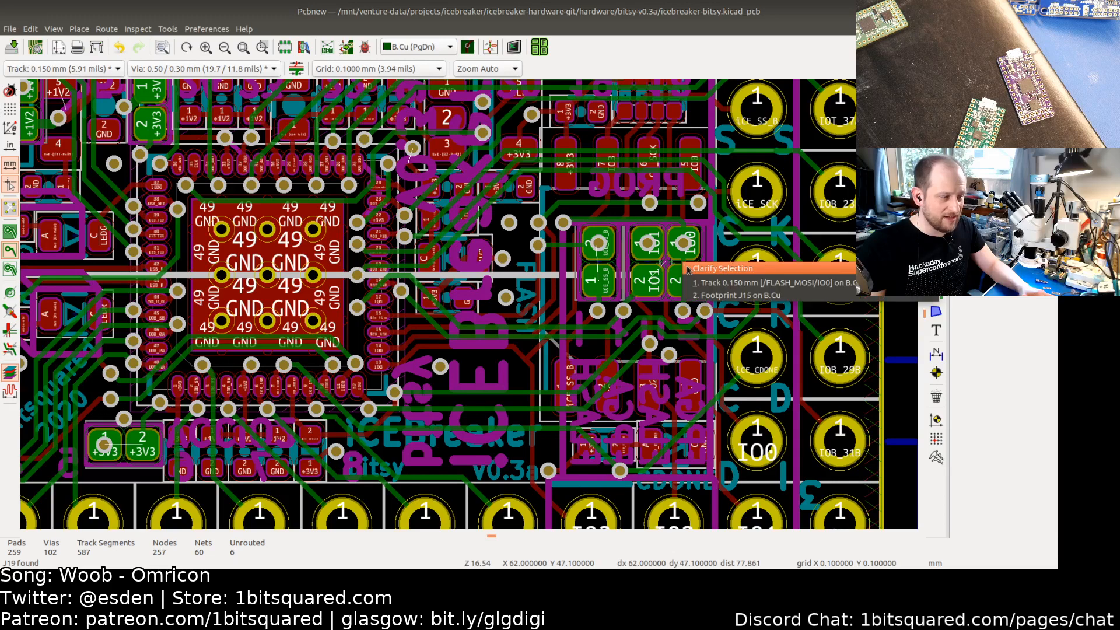
{"action": "left_click", "coordinate": [689, 276]}
Step: Update the PCB from the schematic with footprint updates enabled, then refill the zones
{"action": "scroll", "coordinate": [601, 269], "scroll_direction": "down", "scroll_amount": 1}
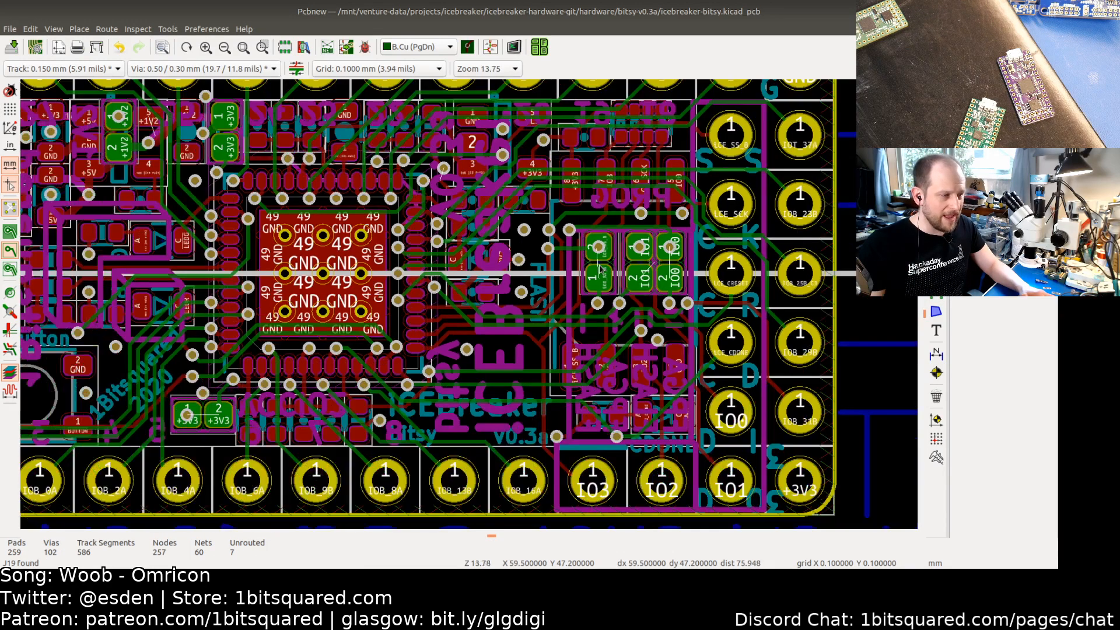
{"action": "middle_click_drag", "start_coordinate": [388, 229], "coordinate": [444, 272]}
{"action": "middle_click_drag", "start_coordinate": [339, 259], "coordinate": [470, 254]}
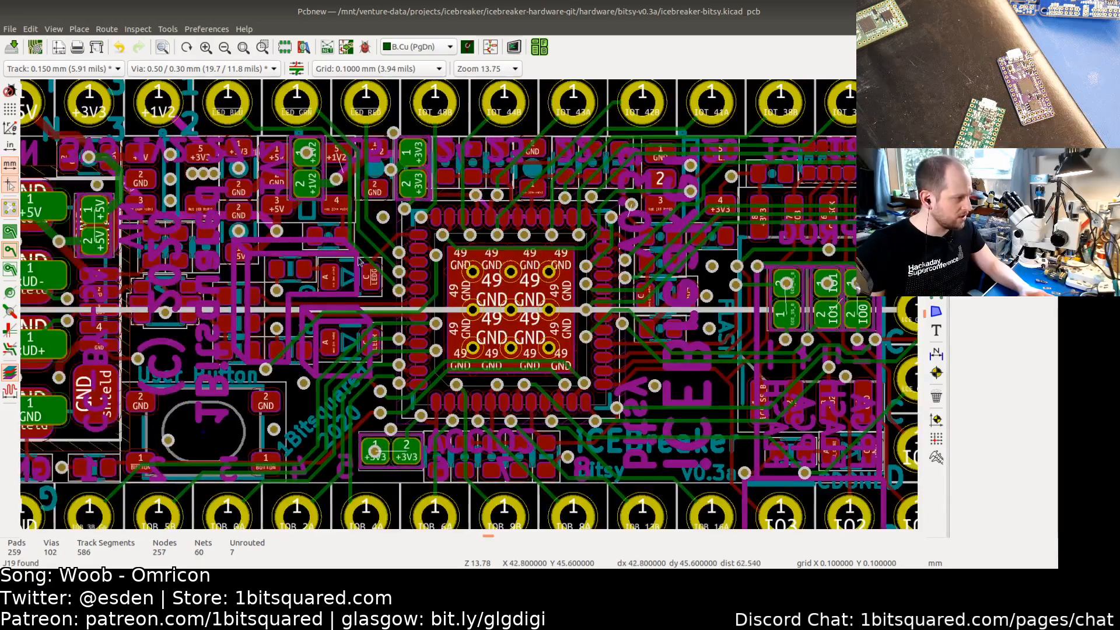
{"action": "middle_click_drag", "start_coordinate": [357, 257], "coordinate": [427, 251]}
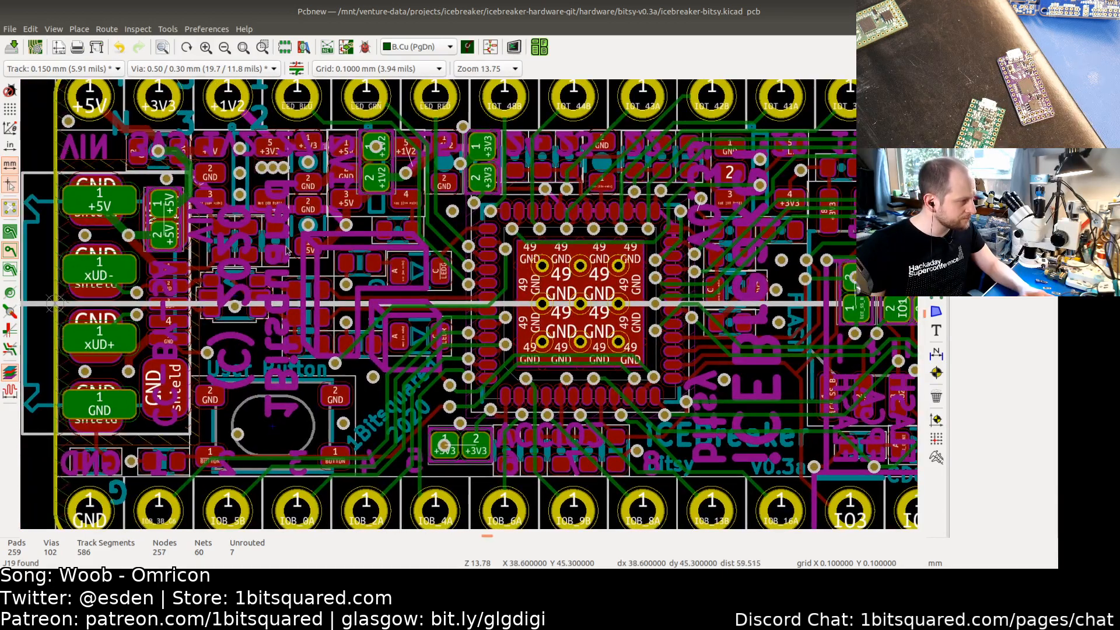
{"action": "middle_click_drag", "start_coordinate": [345, 254], "coordinate": [356, 216]}
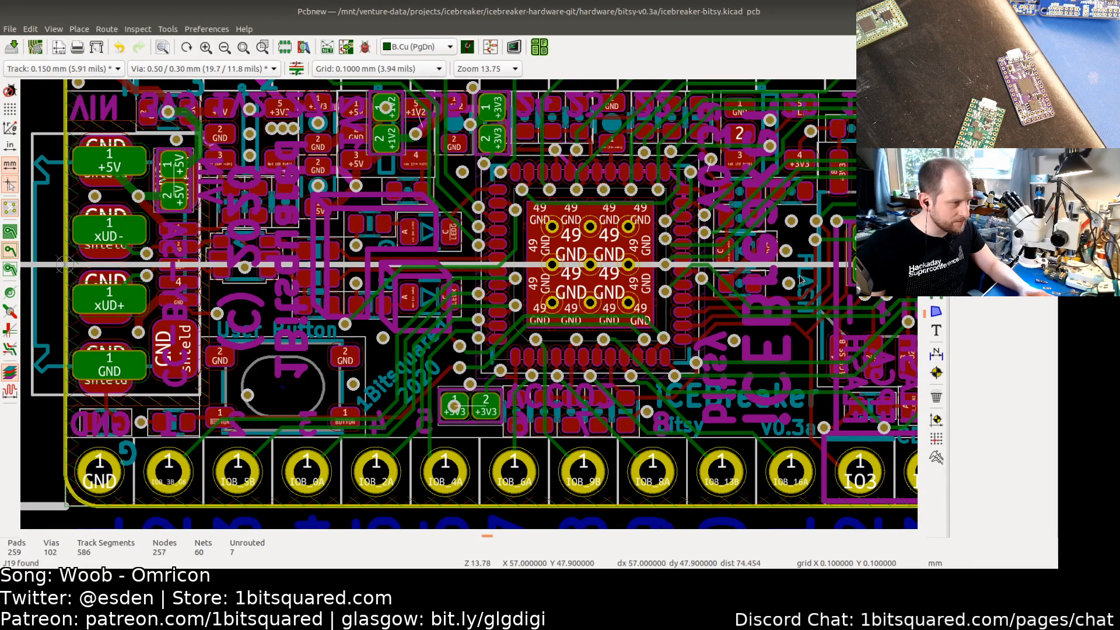
{"action": "middle_click_drag", "start_coordinate": [801, 280], "coordinate": [701, 269]}
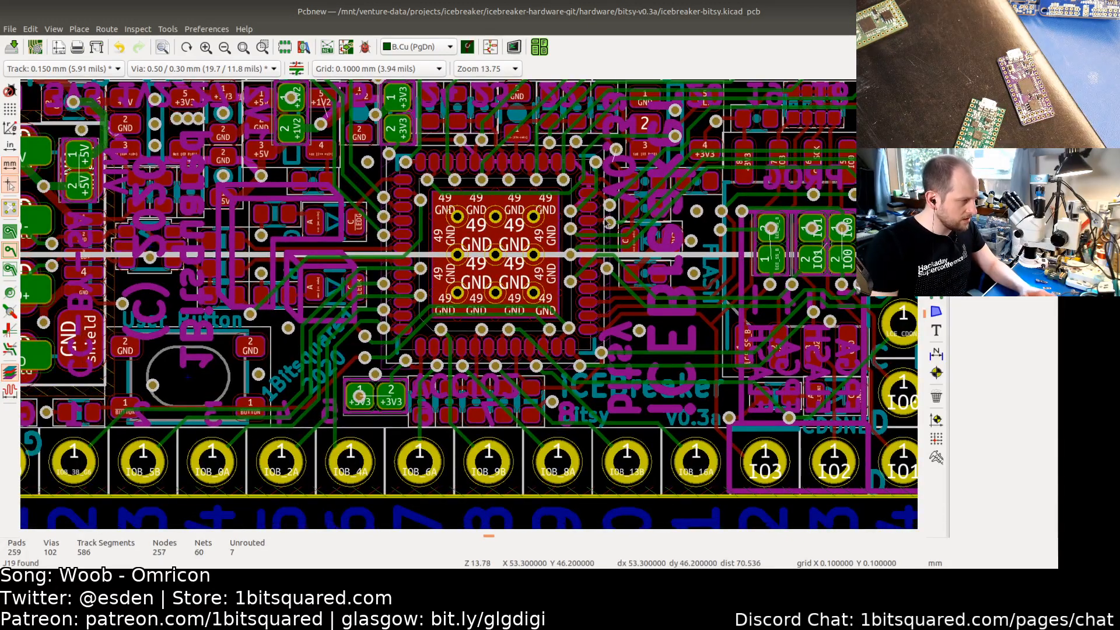
{"action": "left_click", "coordinate": [495, 46]}
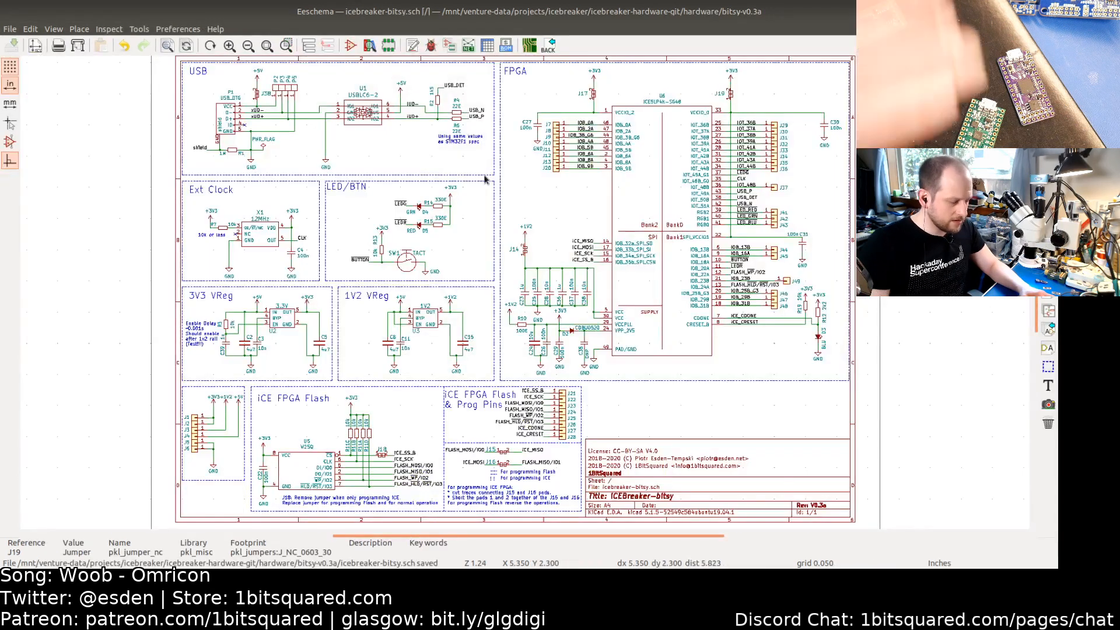
{"action": "key", "text": "F8"}
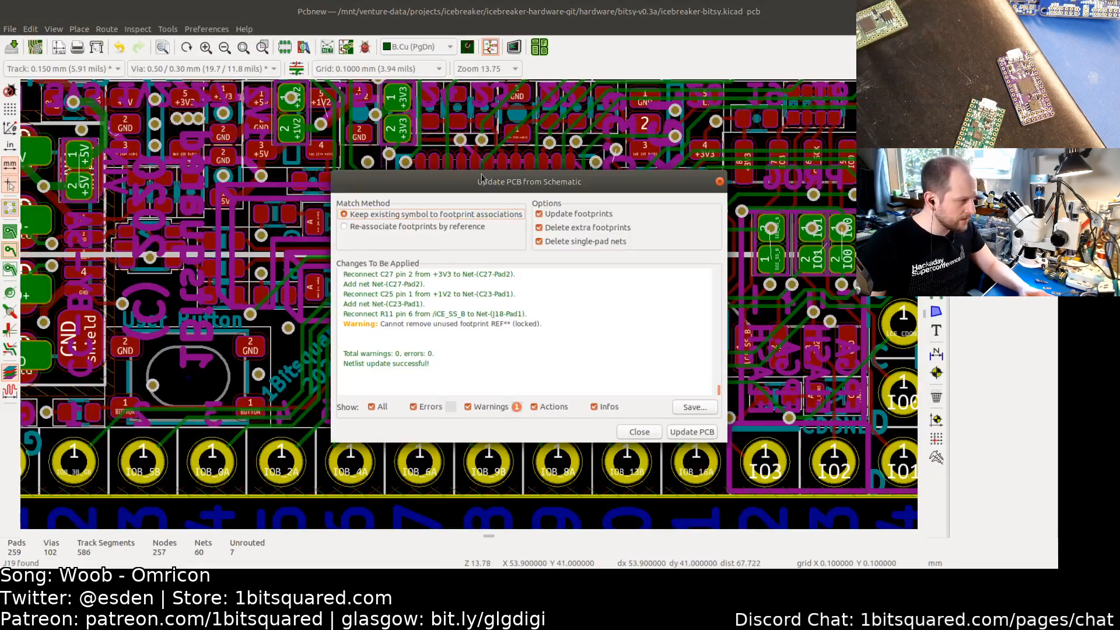
{"action": "scroll", "coordinate": [400, 337], "scroll_direction": "up", "scroll_amount": 10}
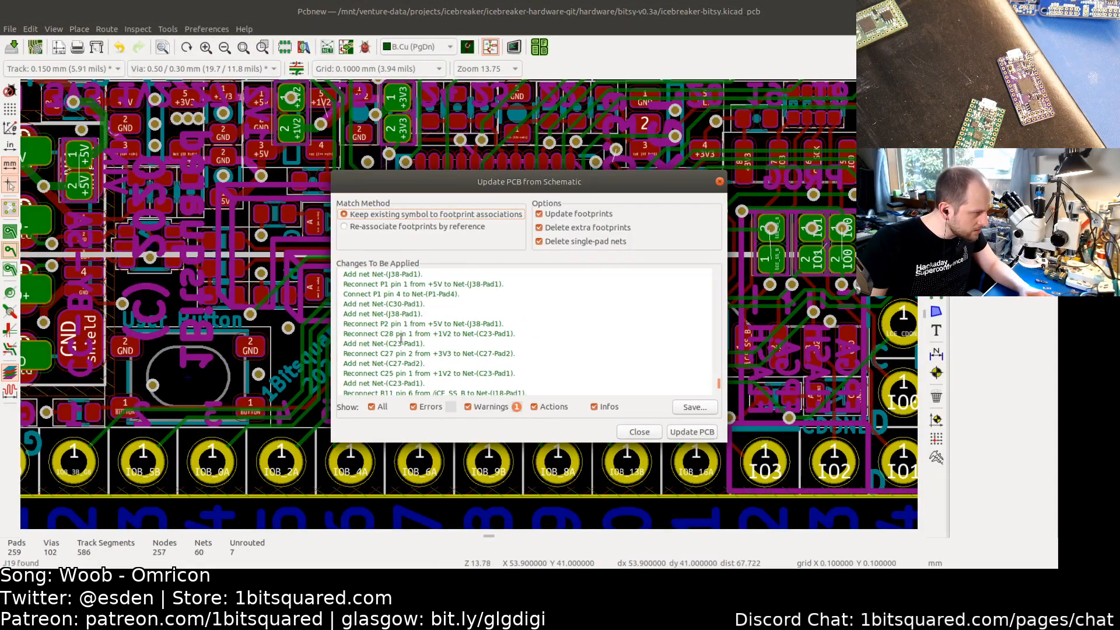
{"action": "scroll", "coordinate": [403, 336], "scroll_direction": "up", "scroll_amount": 10}
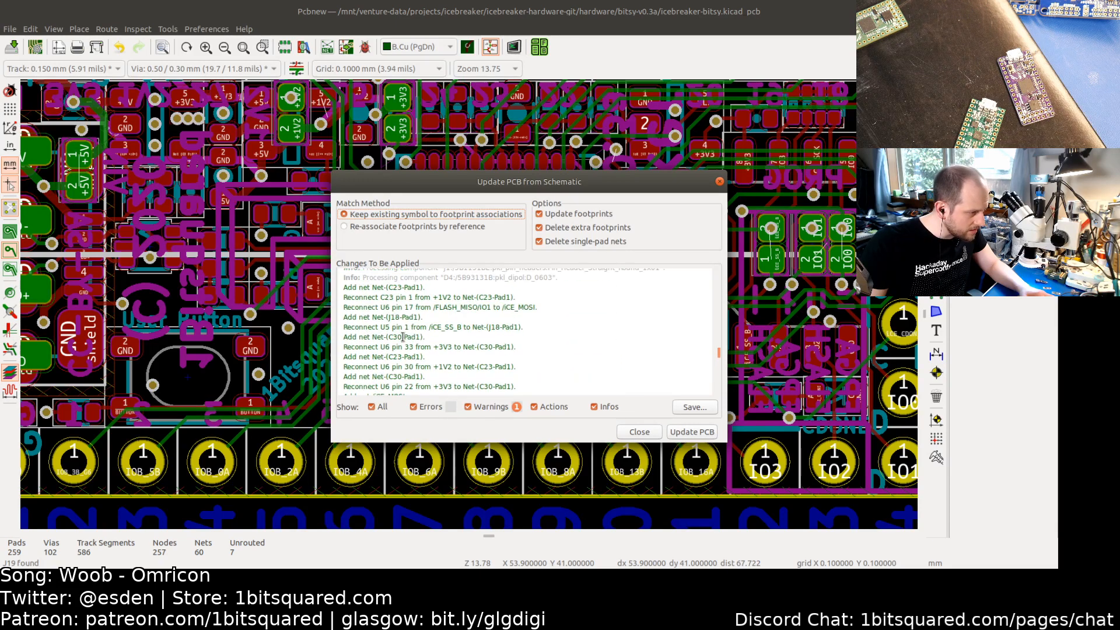
{"action": "scroll", "coordinate": [513, 338], "scroll_direction": "down", "scroll_amount": 15}
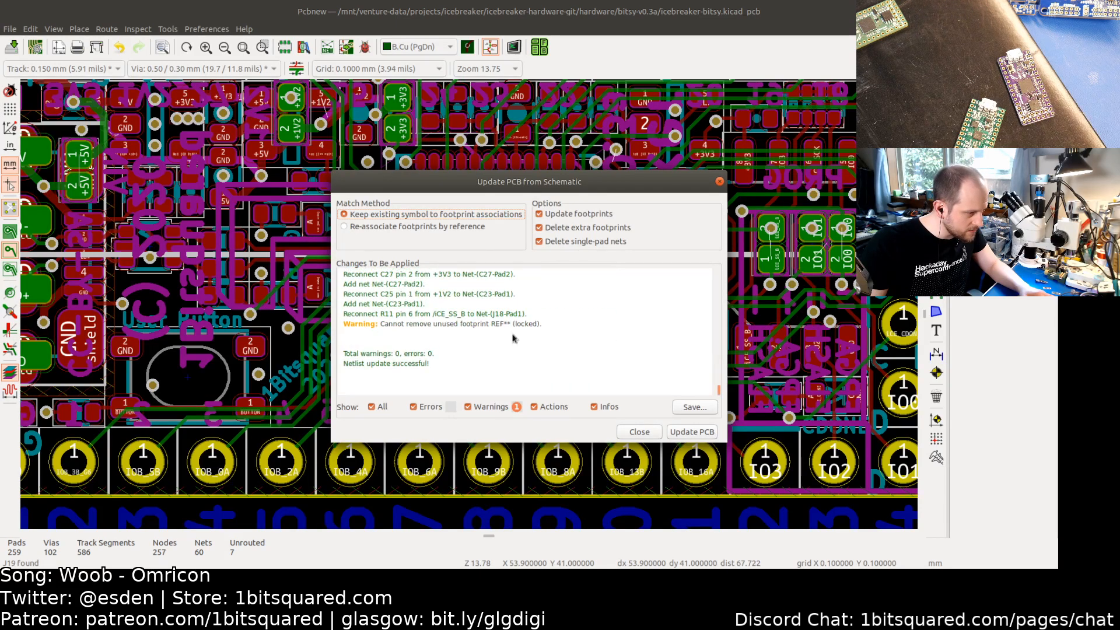
{"action": "left_click", "coordinate": [691, 432]}
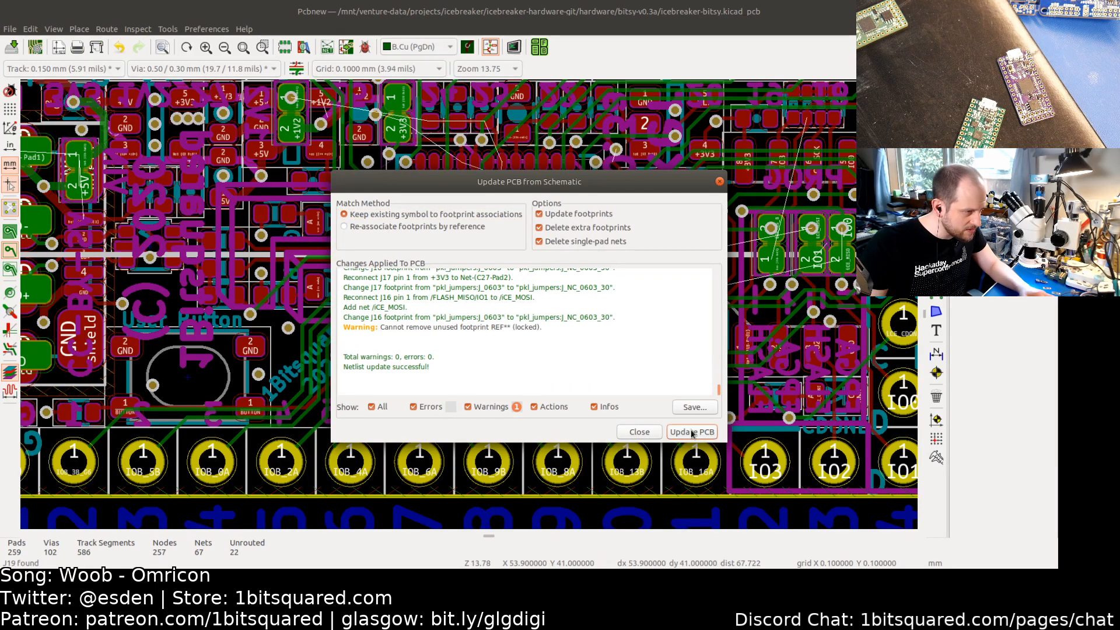
{"action": "left_click", "coordinate": [640, 435]}
{"action": "key", "text": "b"}
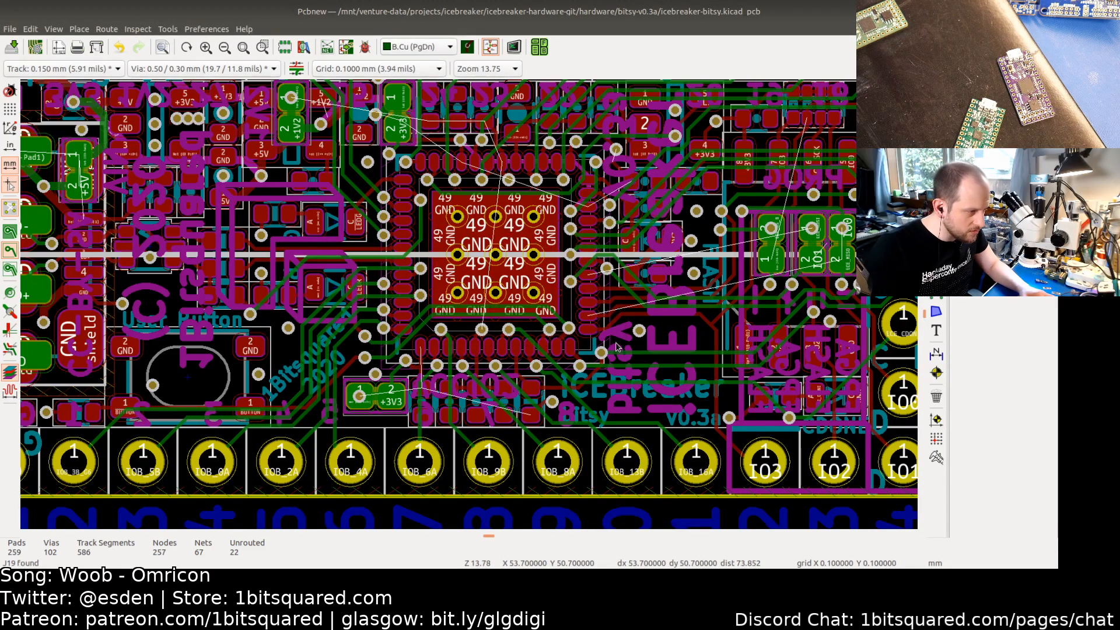
Step: Inspect the FLASH_MOSI/IO0 track's properties near the FPGA without changes, then switch back to the schematic
{"action": "scroll", "coordinate": [828, 274], "scroll_direction": "up", "scroll_amount": 4}
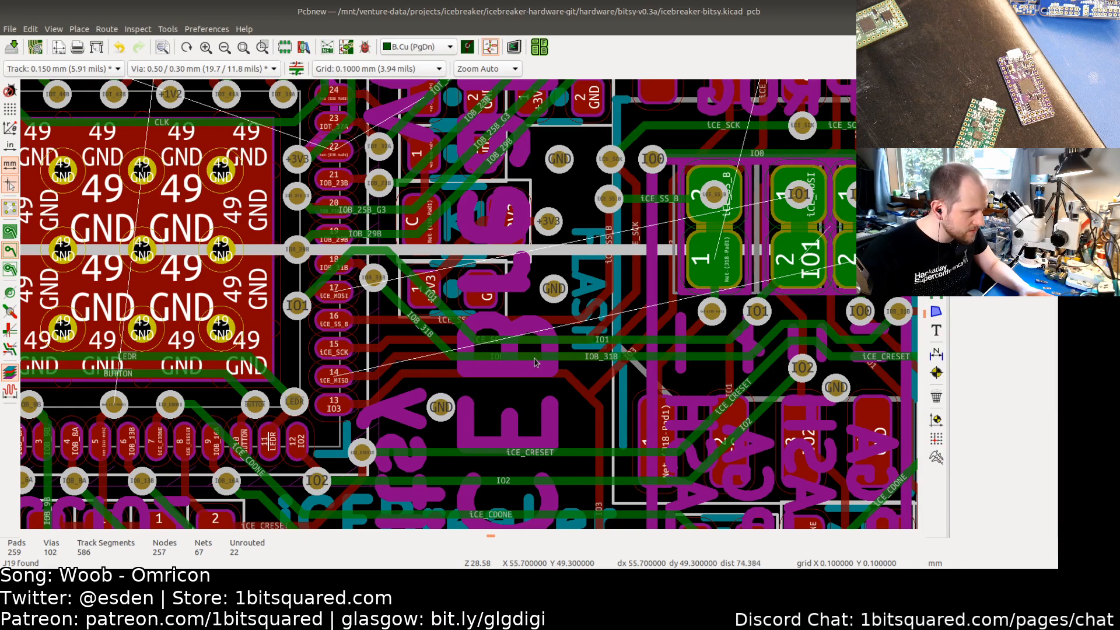
{"action": "left_click", "coordinate": [383, 374]}
{"action": "key", "text": "u"}
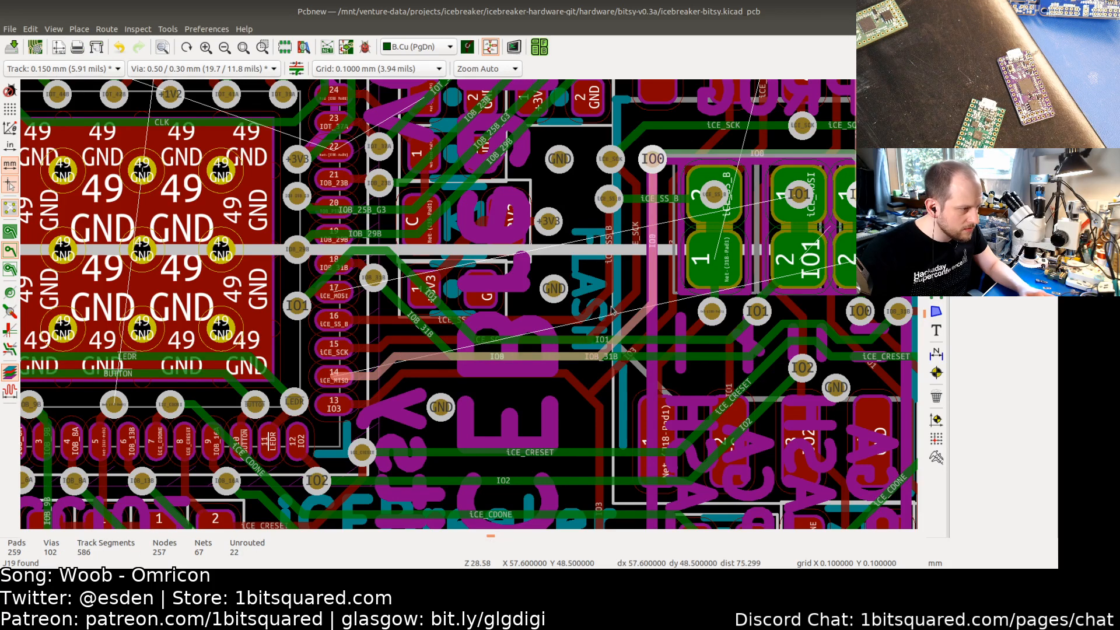
{"action": "middle_click_drag", "start_coordinate": [609, 308], "coordinate": [589, 311]}
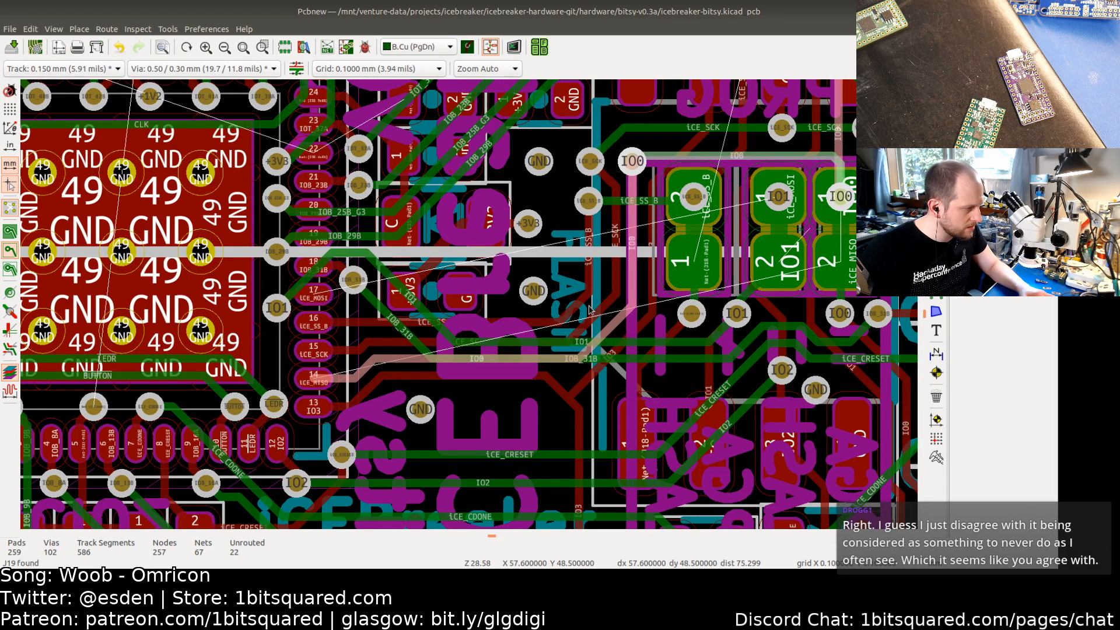
{"action": "middle_click_drag", "start_coordinate": [589, 310], "coordinate": [539, 313]}
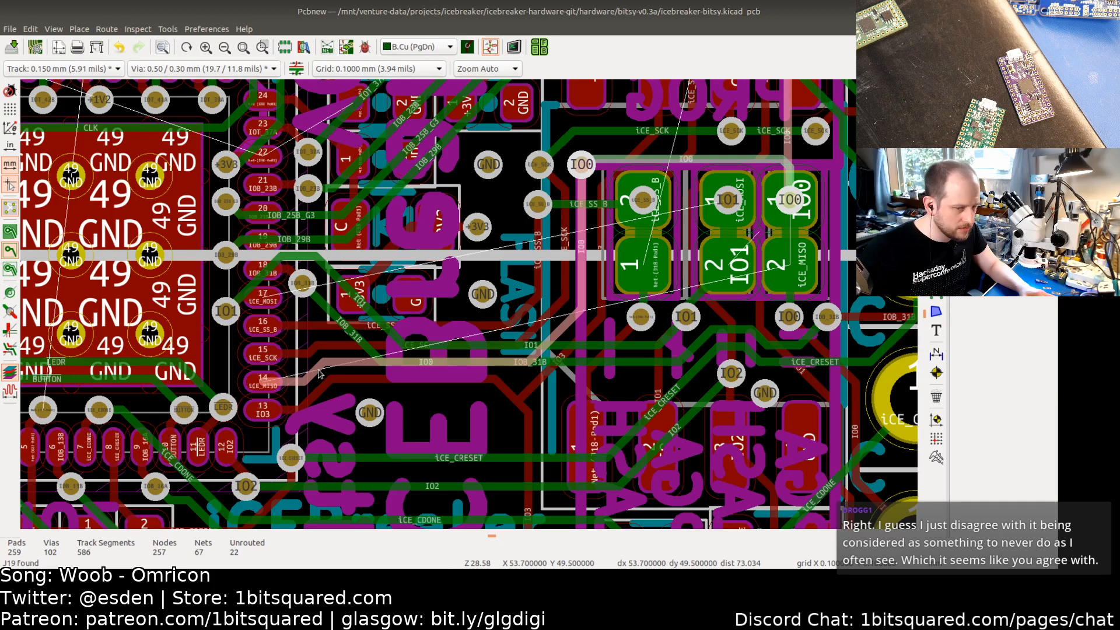
{"action": "key", "text": "e"}
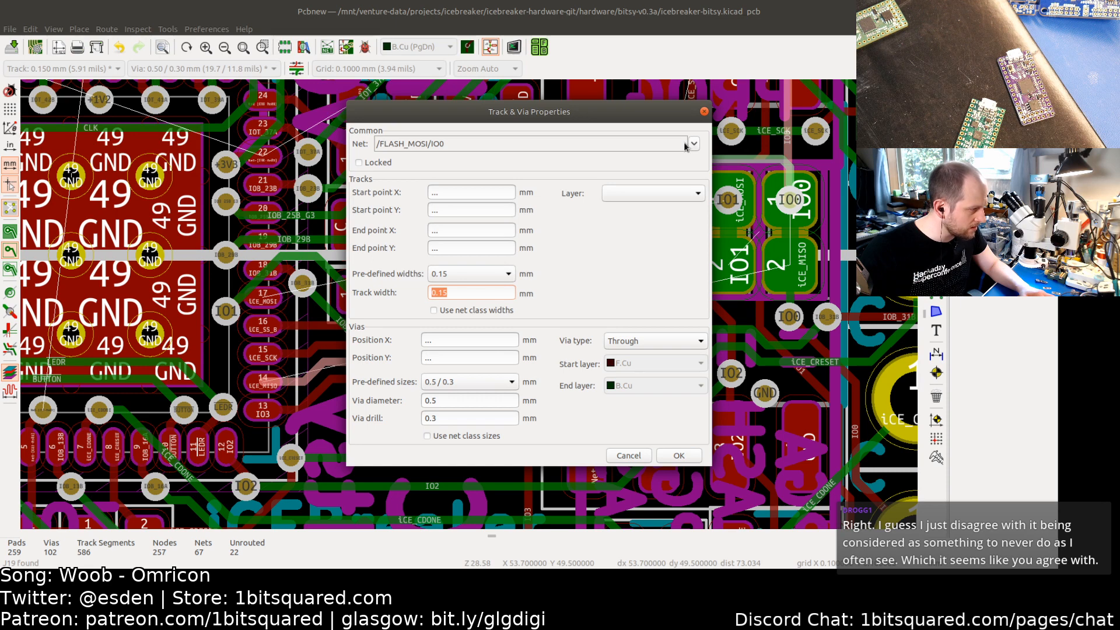
{"action": "left_click", "coordinate": [624, 456]}
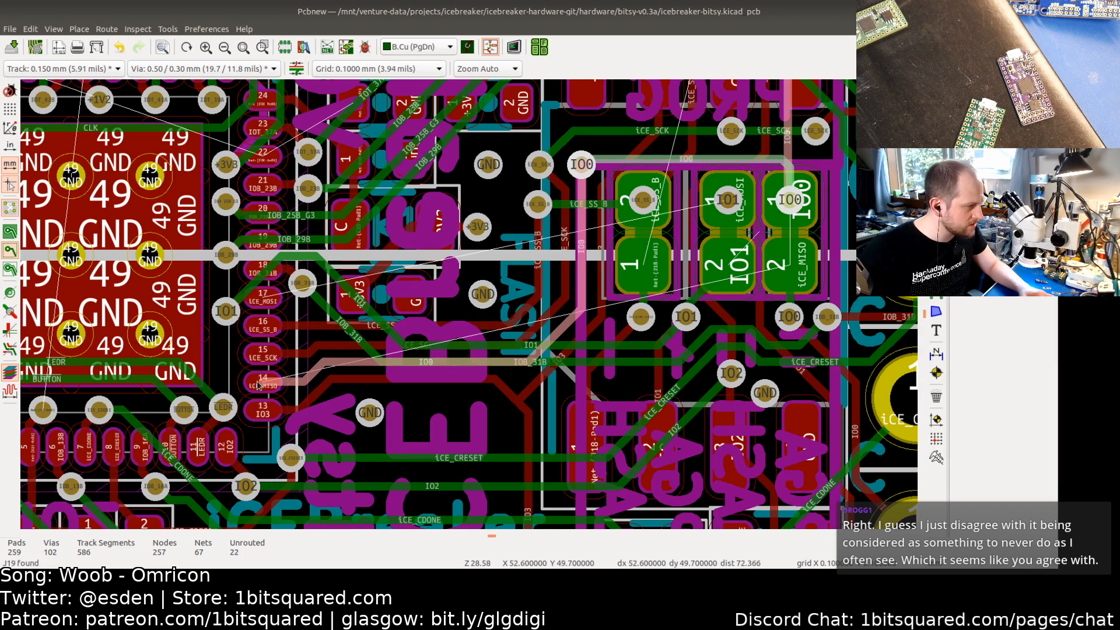
{"action": "left_click", "coordinate": [491, 47]}
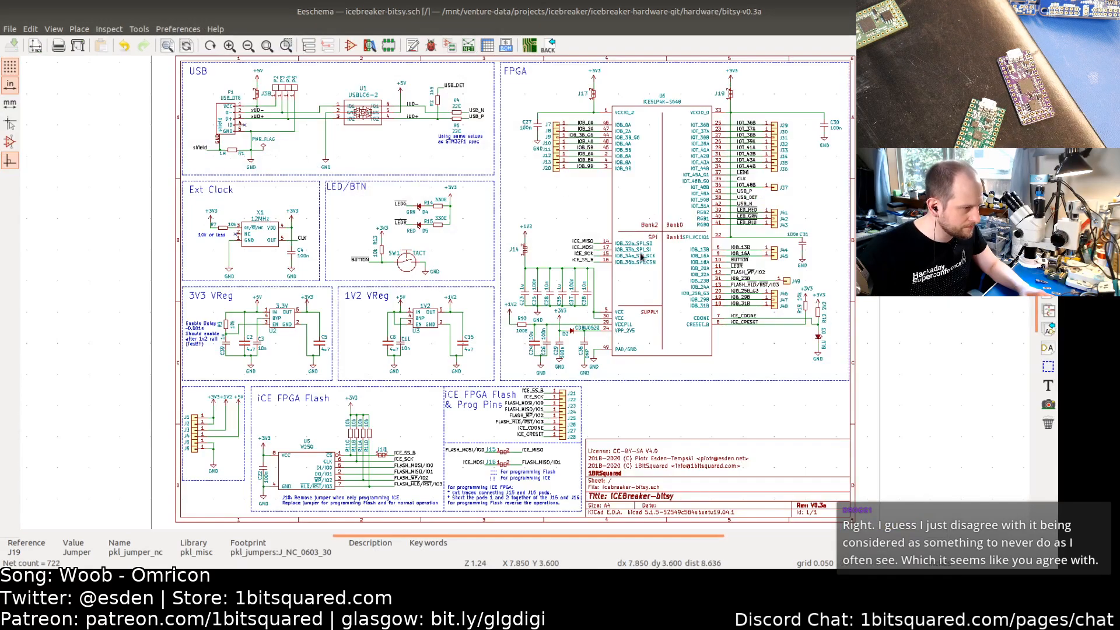
Step: Examine the J15 and J16 flash programming jumper notes in the schematic
{"action": "scroll", "coordinate": [761, 274], "scroll_direction": "up", "scroll_amount": 5}
{"action": "middle_click_drag", "start_coordinate": [673, 200], "coordinate": [646, 302]}
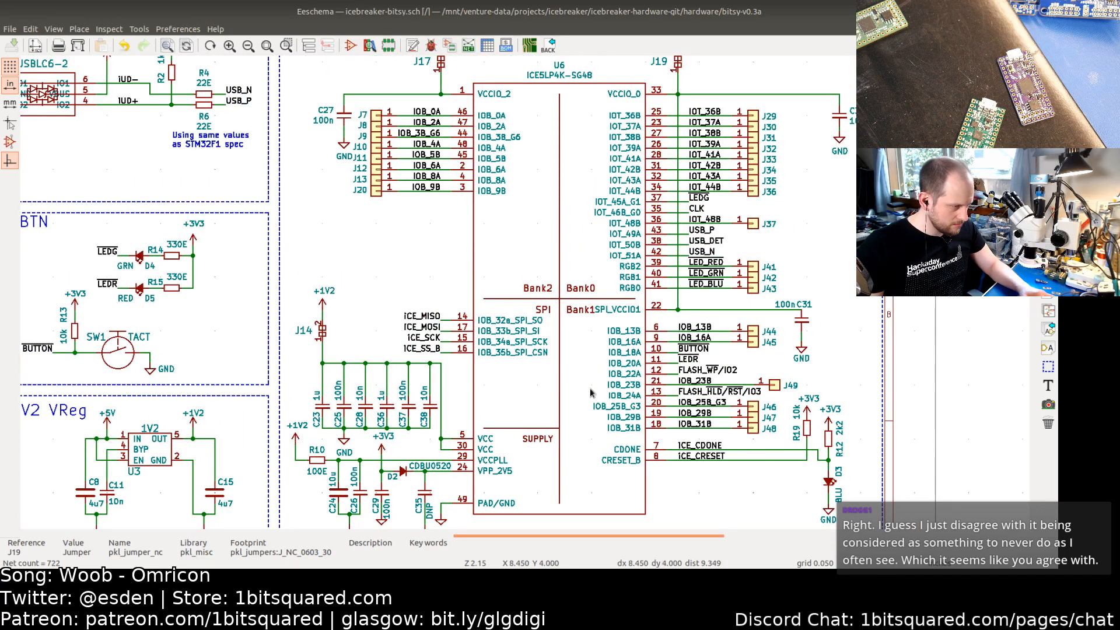
{"action": "middle_click_drag", "start_coordinate": [611, 388], "coordinate": [674, 267]}
{"action": "middle_click_drag", "start_coordinate": [610, 442], "coordinate": [661, 279]}
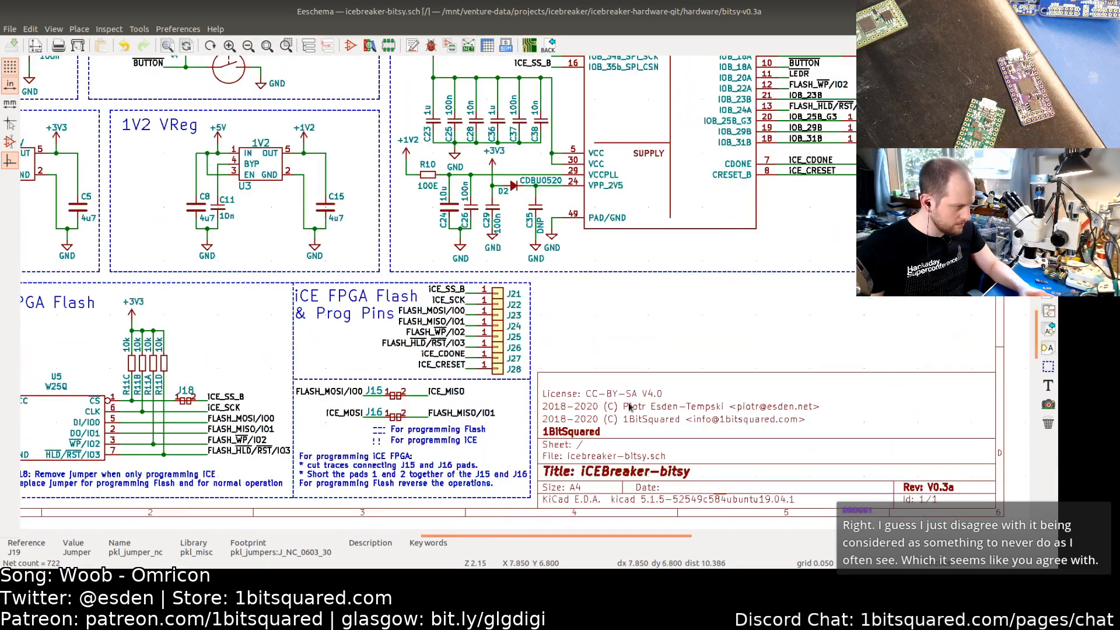
{"action": "middle_click_drag", "start_coordinate": [614, 406], "coordinate": [666, 297]}
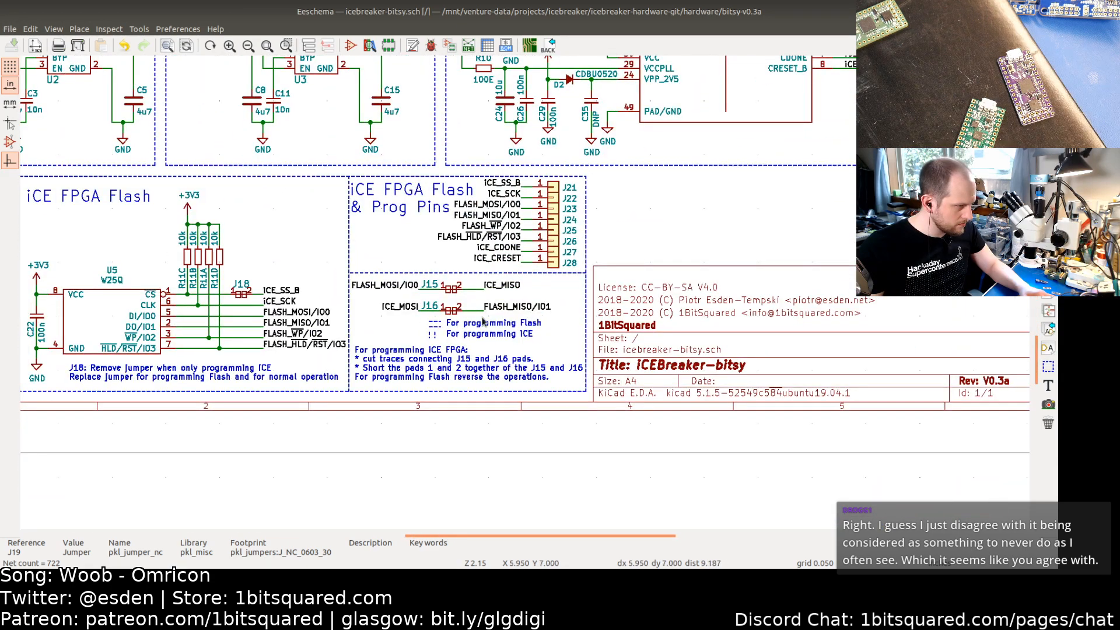
{"action": "scroll", "coordinate": [483, 318], "scroll_direction": "up", "scroll_amount": 3}
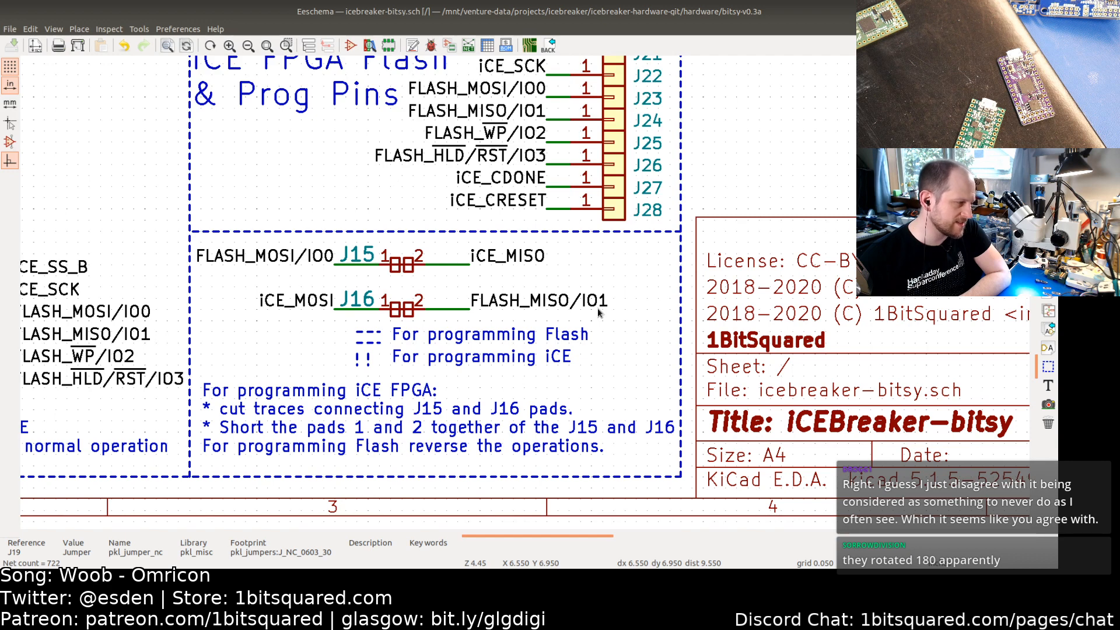
{"action": "scroll", "coordinate": [598, 313], "scroll_direction": "down", "scroll_amount": 1}
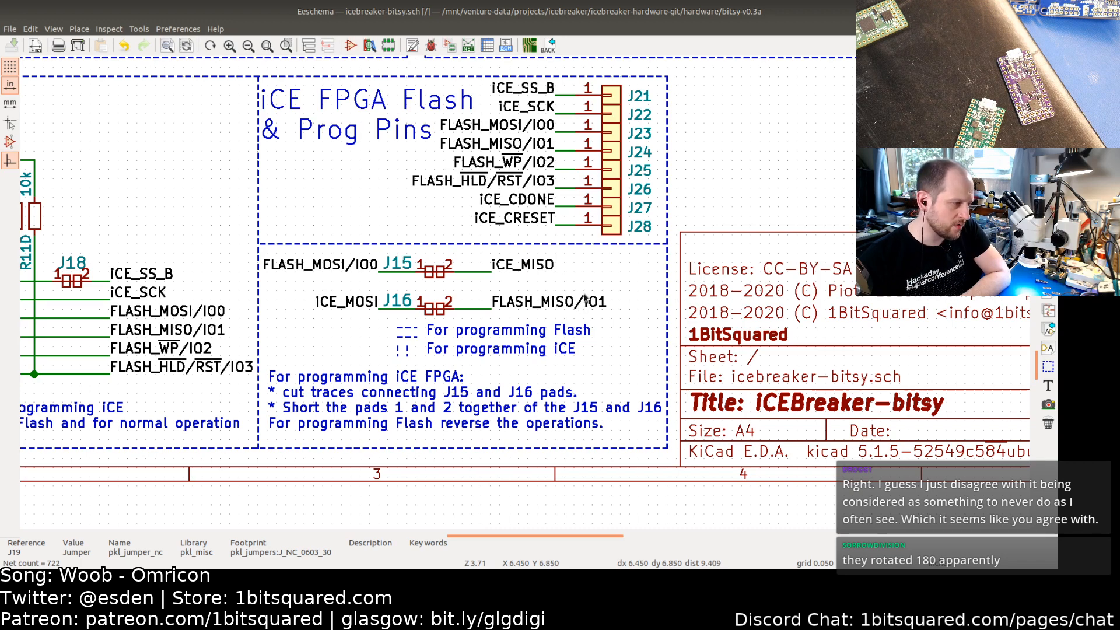
{"action": "scroll", "coordinate": [611, 325], "scroll_direction": "down", "scroll_amount": 1}
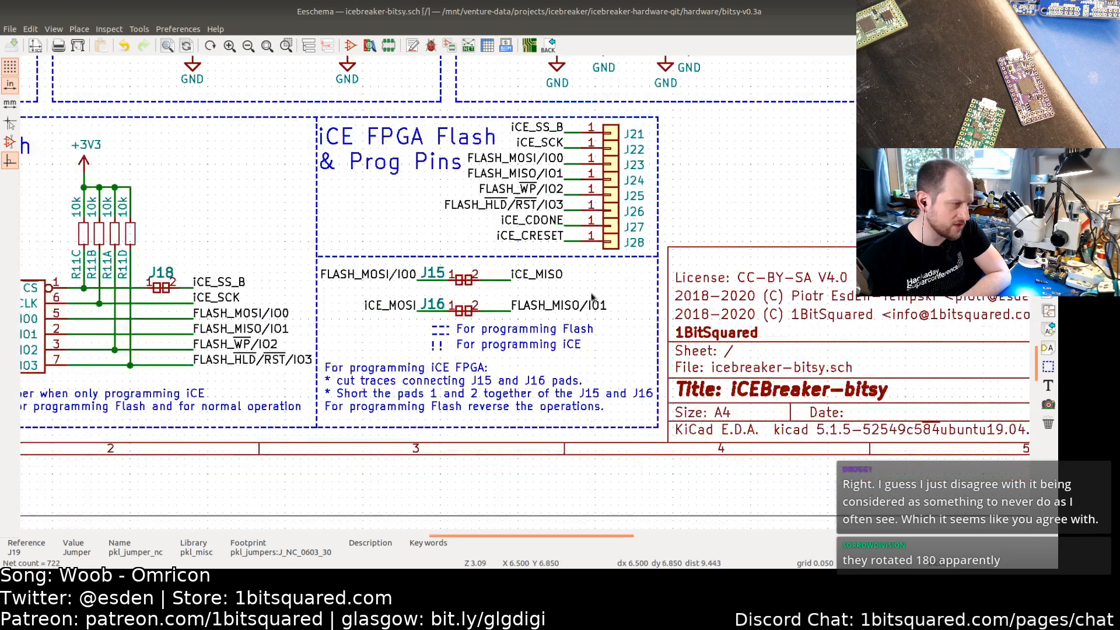
{"action": "middle_click_drag", "start_coordinate": [593, 303], "coordinate": [509, 346]}
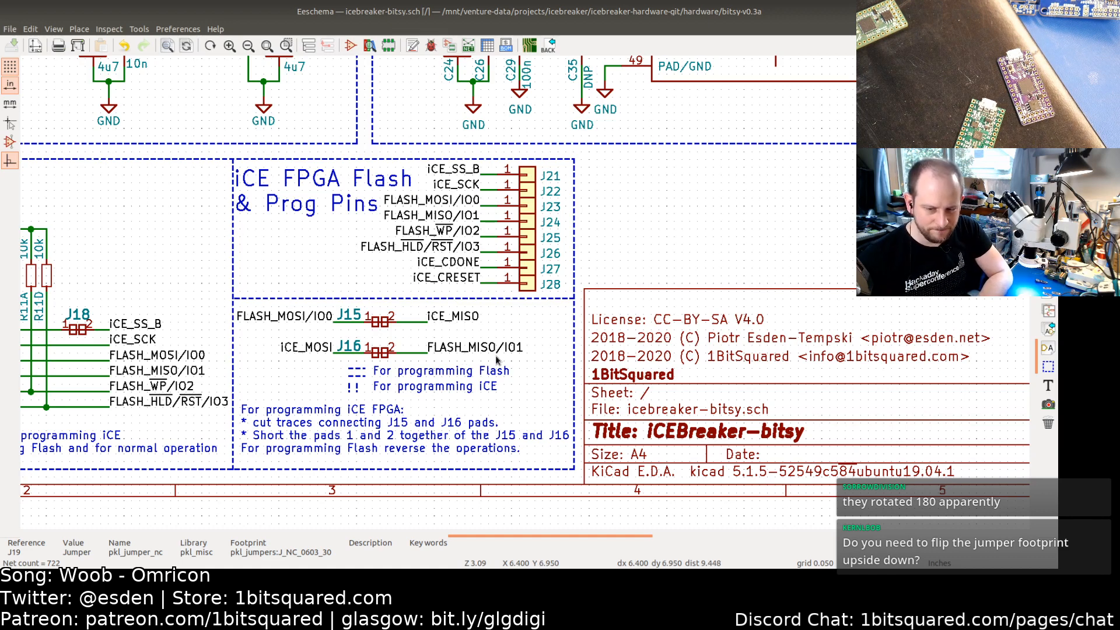
Step: Switch to the PCB and rotate the J15 flash jumper footprint by 180 degrees
{"action": "left_click", "coordinate": [529, 49]}
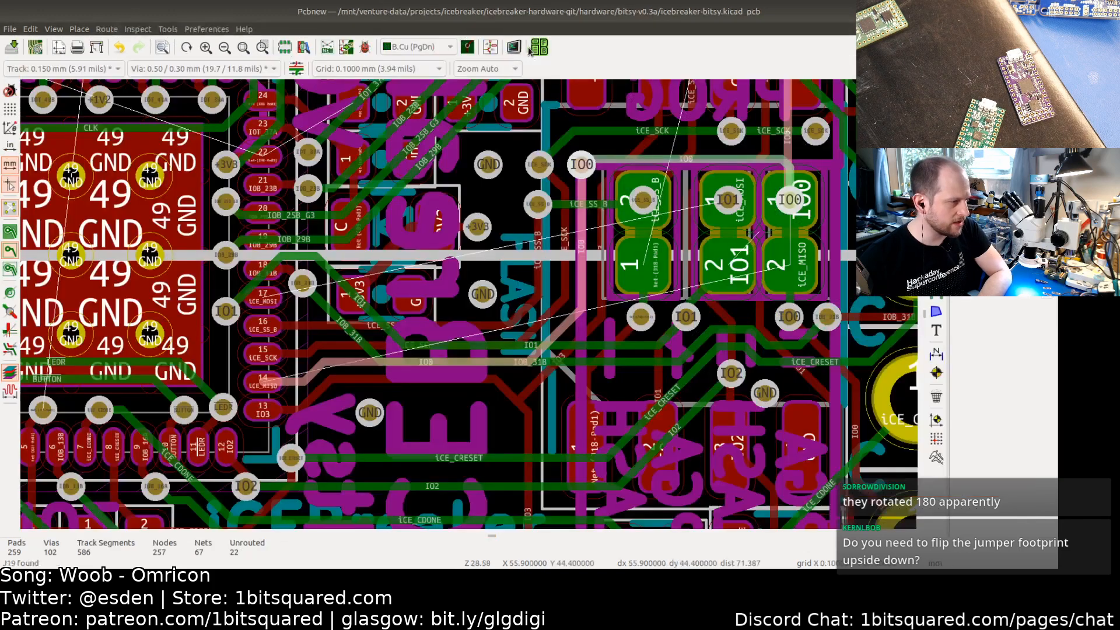
{"action": "left_click", "coordinate": [812, 237]}
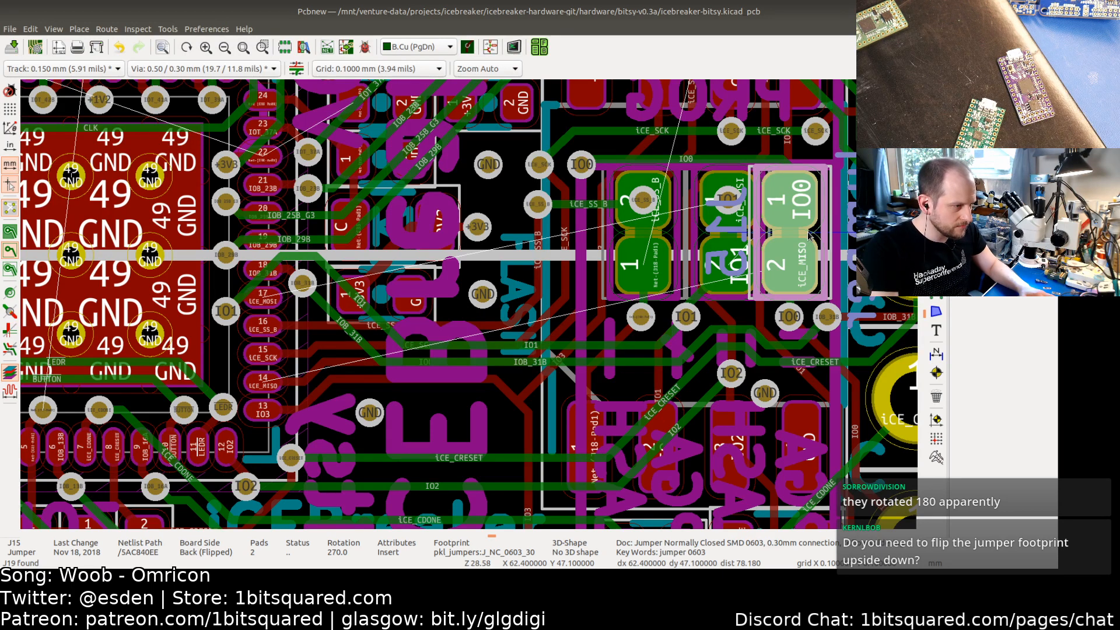
{"action": "key", "text": "r"}
{"action": "key", "text": "r"}
{"action": "key", "text": "r"}
{"action": "key", "text": "r"}
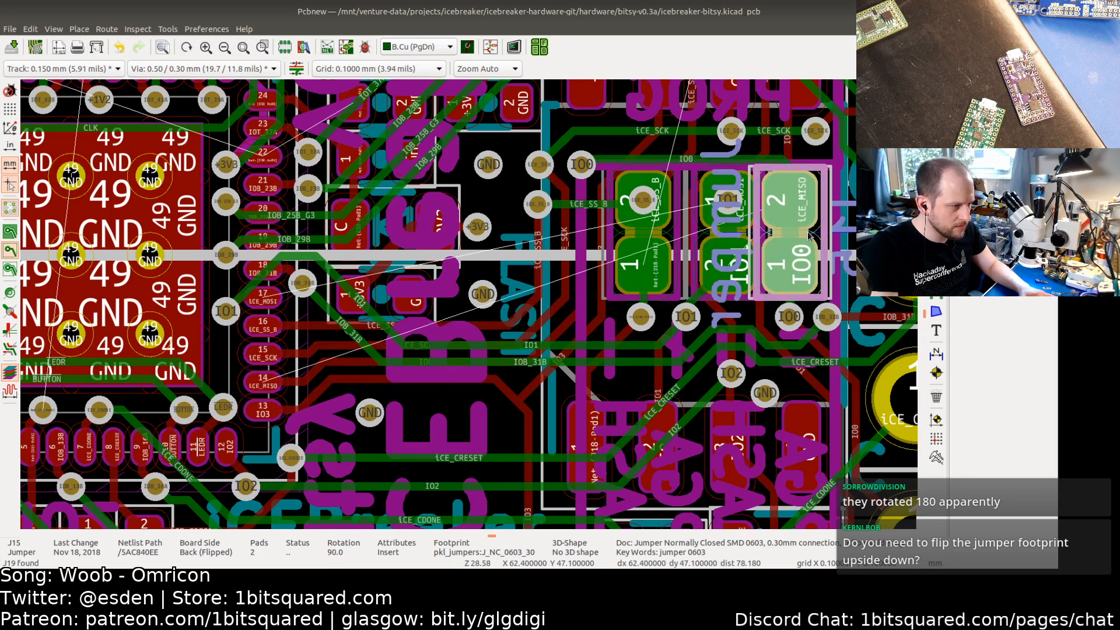
Step: Select the neighbouring J16 jumper footprint to check its orientation without changing it
{"action": "left_click", "coordinate": [706, 239]}
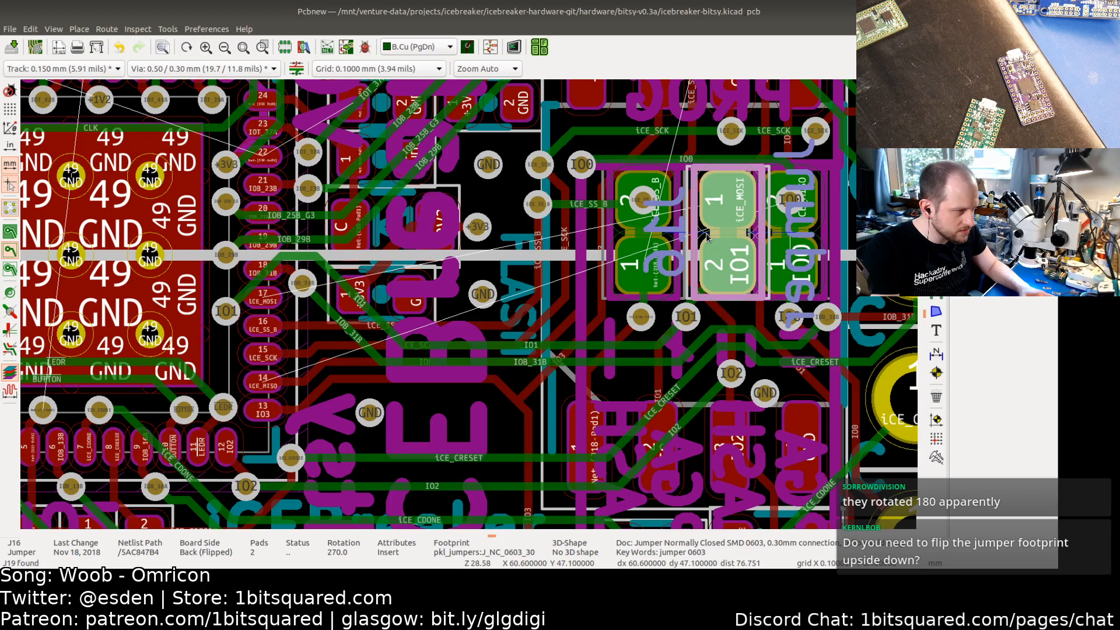
{"action": "key", "text": "Escape"}
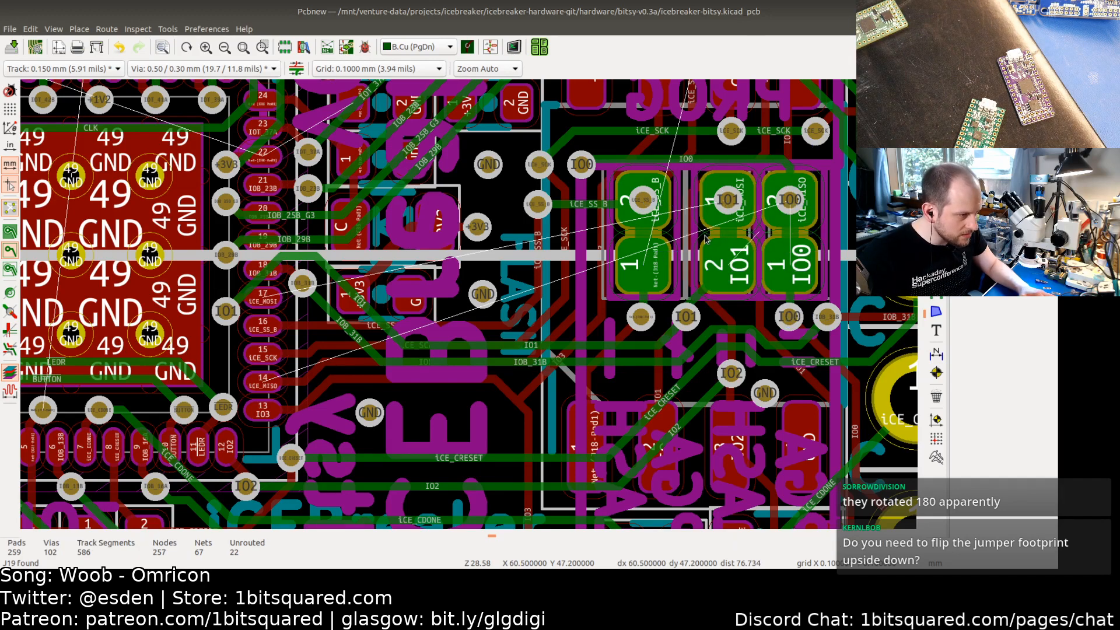
{"action": "left_click", "coordinate": [705, 238]}
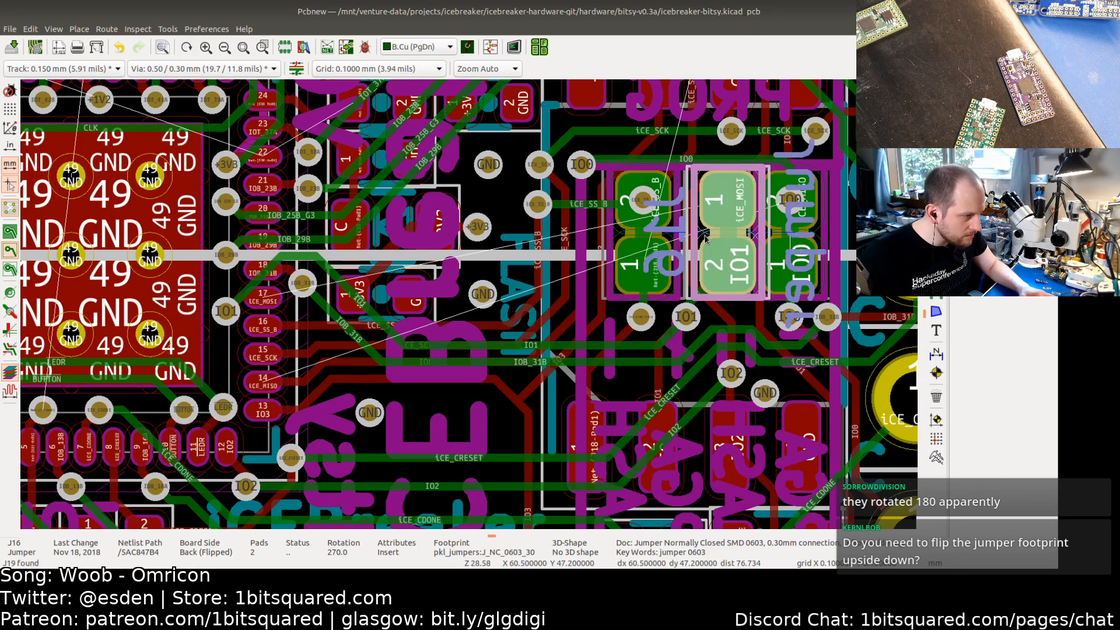
{"action": "key", "text": "Escape"}
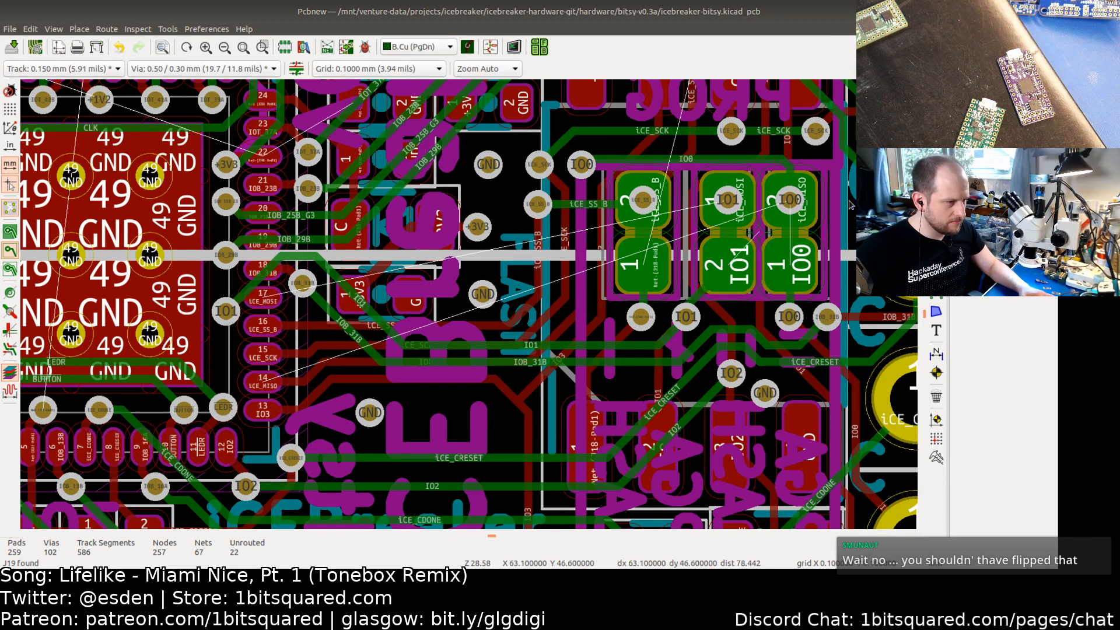
Step: Rotate the +3V3 jumper J17 near the board's lower edge by 180 degrees
{"action": "scroll", "coordinate": [616, 303], "scroll_direction": "down", "scroll_amount": 1}
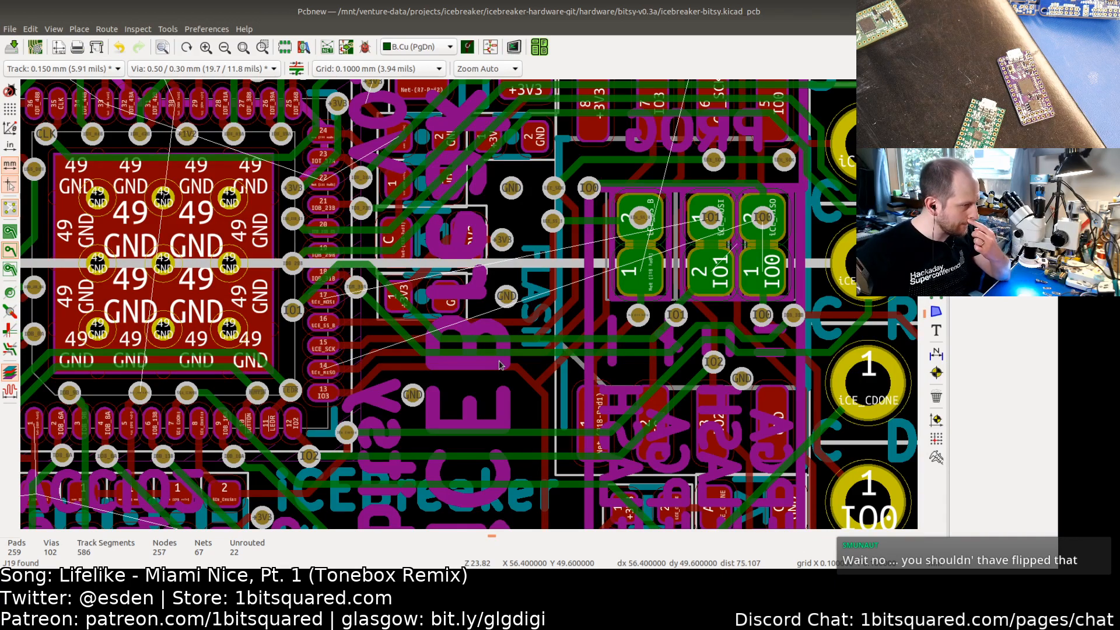
{"action": "scroll", "coordinate": [500, 365], "scroll_direction": "down", "scroll_amount": 4}
{"action": "scroll", "coordinate": [603, 350], "scroll_direction": "up", "scroll_amount": 1}
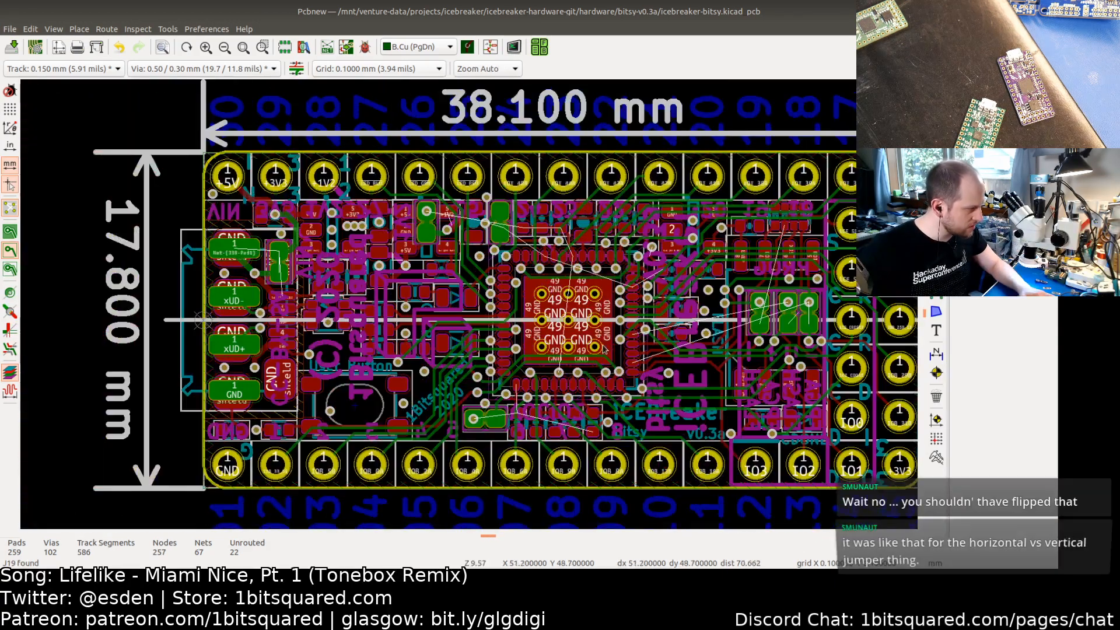
{"action": "scroll", "coordinate": [495, 417], "scroll_direction": "up", "scroll_amount": 7}
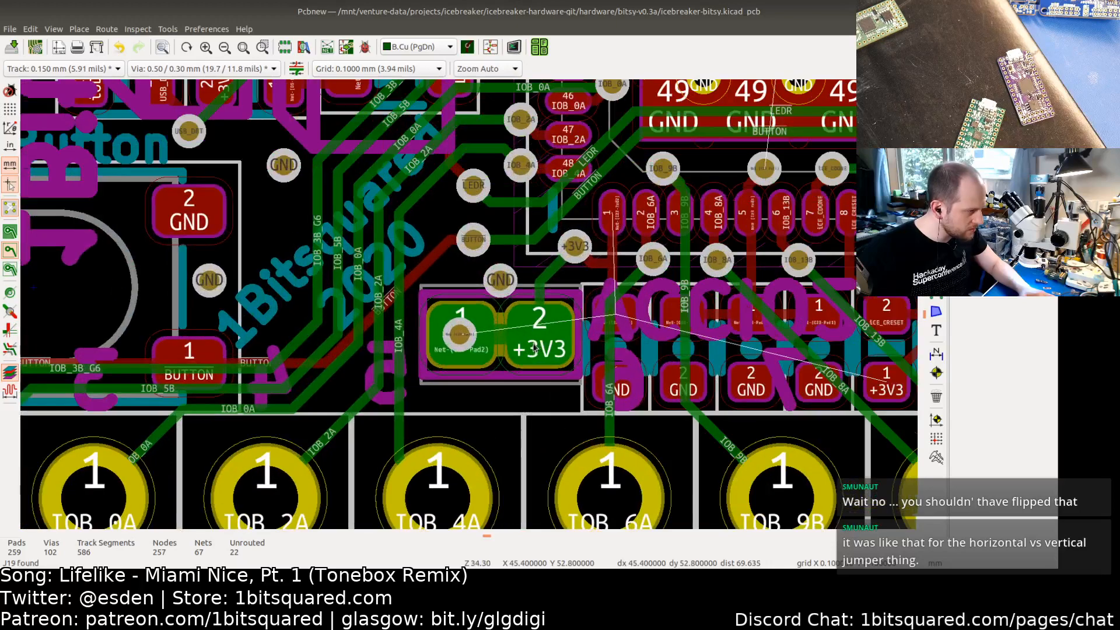
{"action": "left_click", "coordinate": [498, 357]}
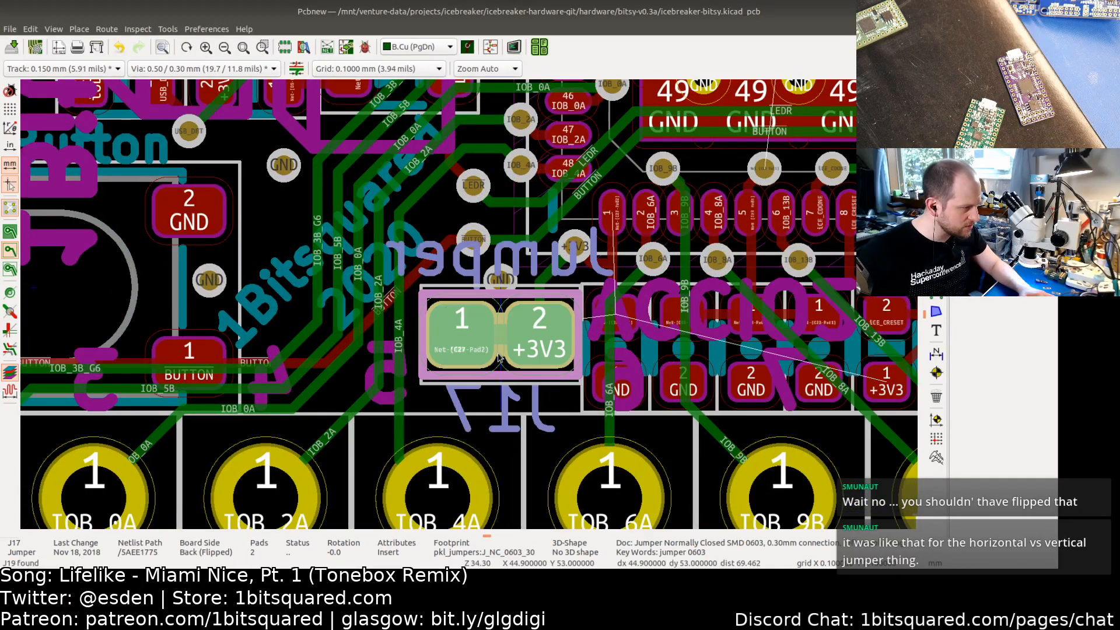
{"action": "key", "text": "r"}
{"action": "key", "text": "r"}
{"action": "key", "text": "r"}
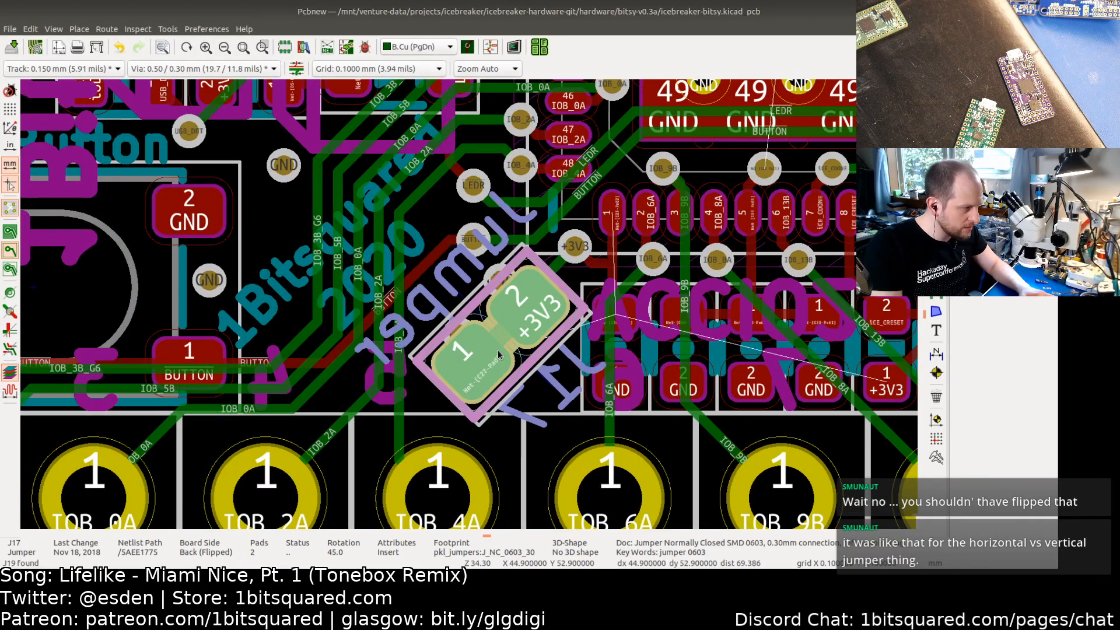
{"action": "key", "text": "r"}
Step: Try to select the +1V2 jumper J14 beside the 1V2 regulator among the overlapping parts
{"action": "scroll", "coordinate": [406, 263], "scroll_direction": "down", "scroll_amount": 3}
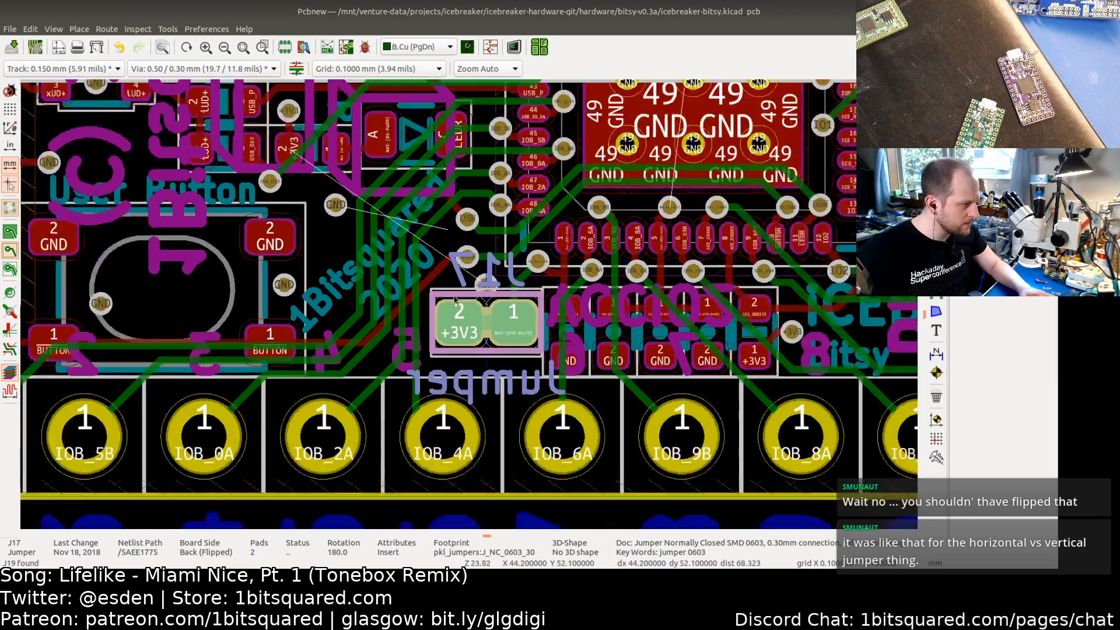
{"action": "middle_click_drag", "start_coordinate": [406, 264], "coordinate": [550, 407]}
{"action": "middle_click_drag", "start_coordinate": [456, 292], "coordinate": [484, 392]}
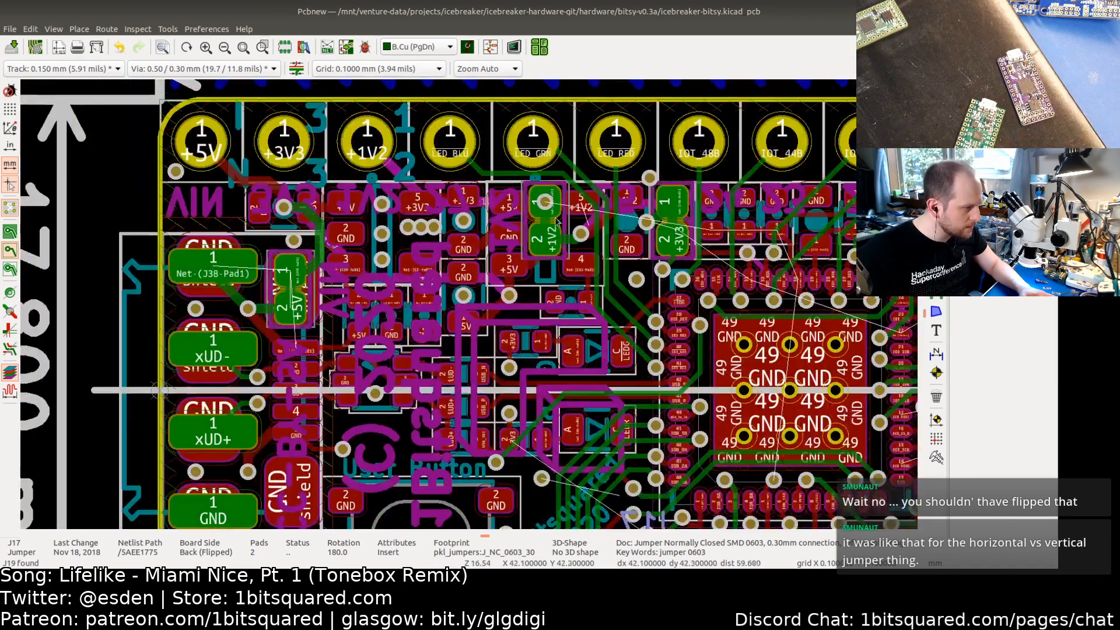
{"action": "scroll", "coordinate": [555, 222], "scroll_direction": "up", "scroll_amount": 4}
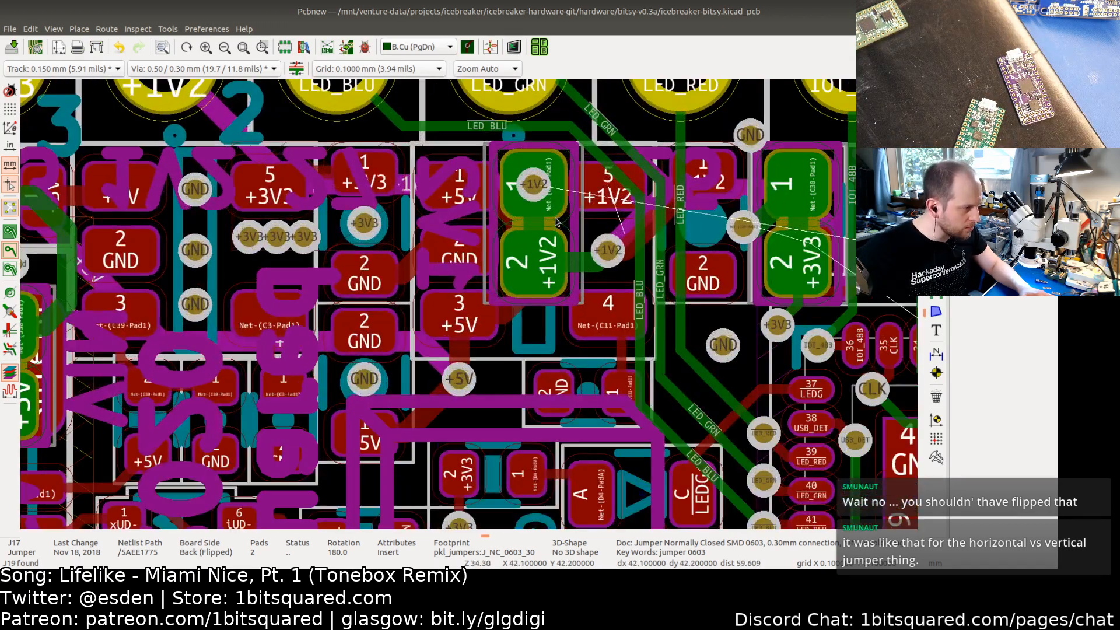
{"action": "left_click", "coordinate": [515, 227]}
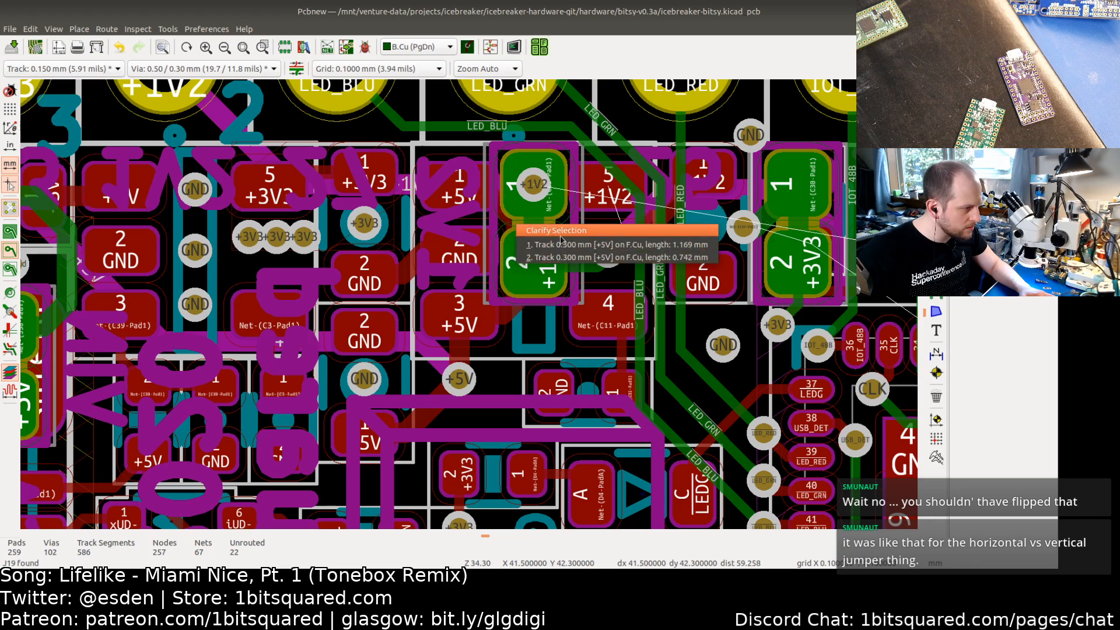
{"action": "key", "text": "Escape"}
{"action": "left_click", "coordinate": [570, 229]}
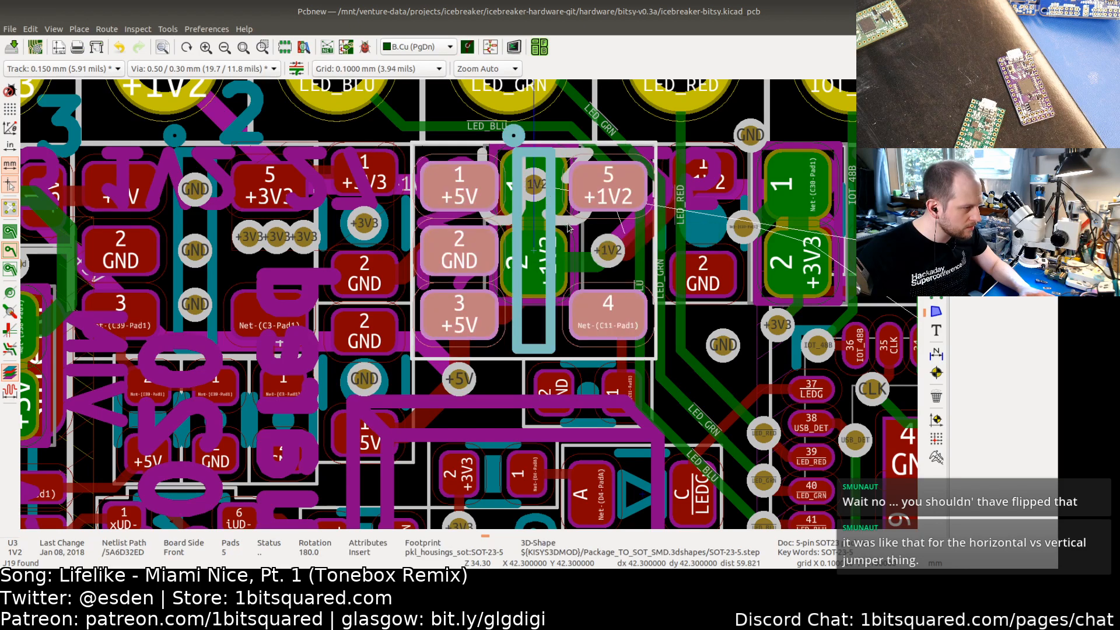
{"action": "left_click", "coordinate": [556, 192]}
{"action": "left_click", "coordinate": [491, 148]}
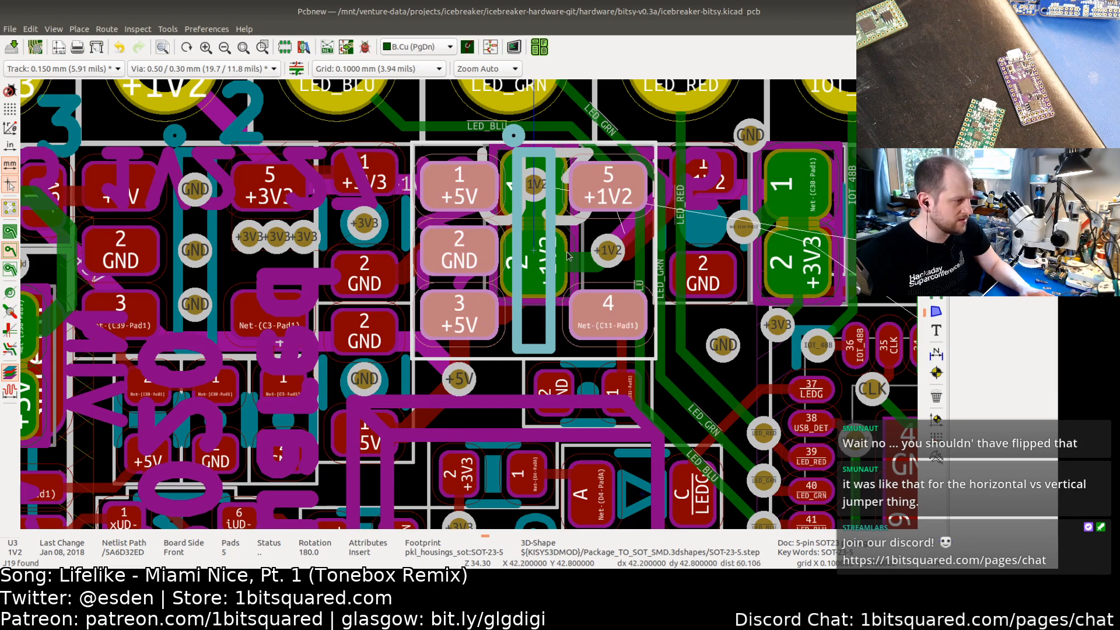
{"action": "scroll", "coordinate": [531, 230], "scroll_direction": "down", "scroll_amount": 2}
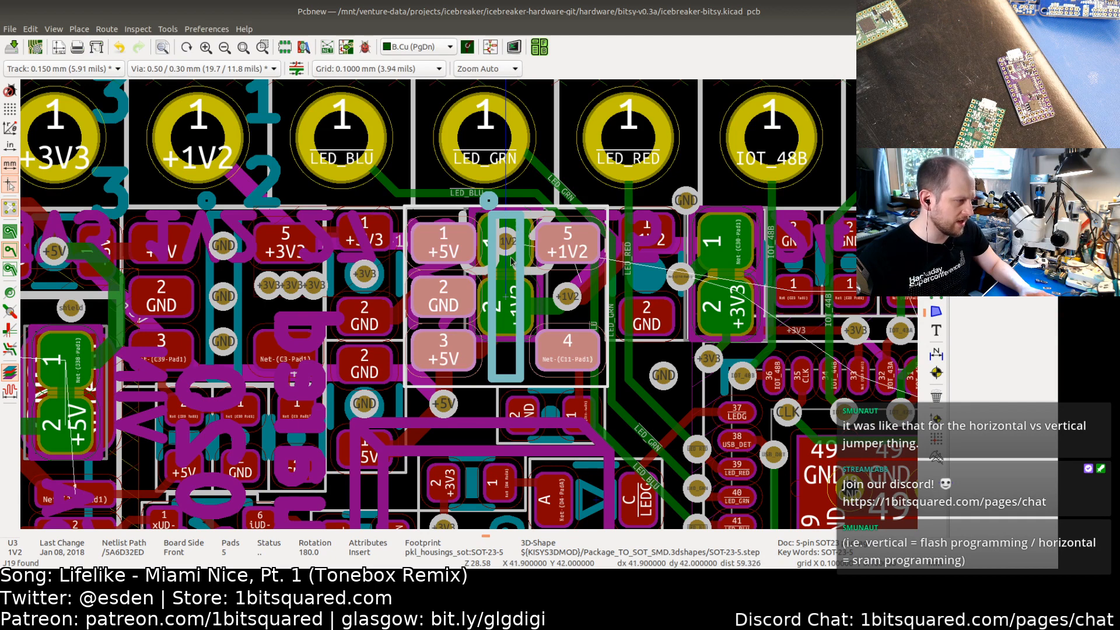
{"action": "left_click", "coordinate": [531, 162]}
{"action": "left_click", "coordinate": [612, 141]}
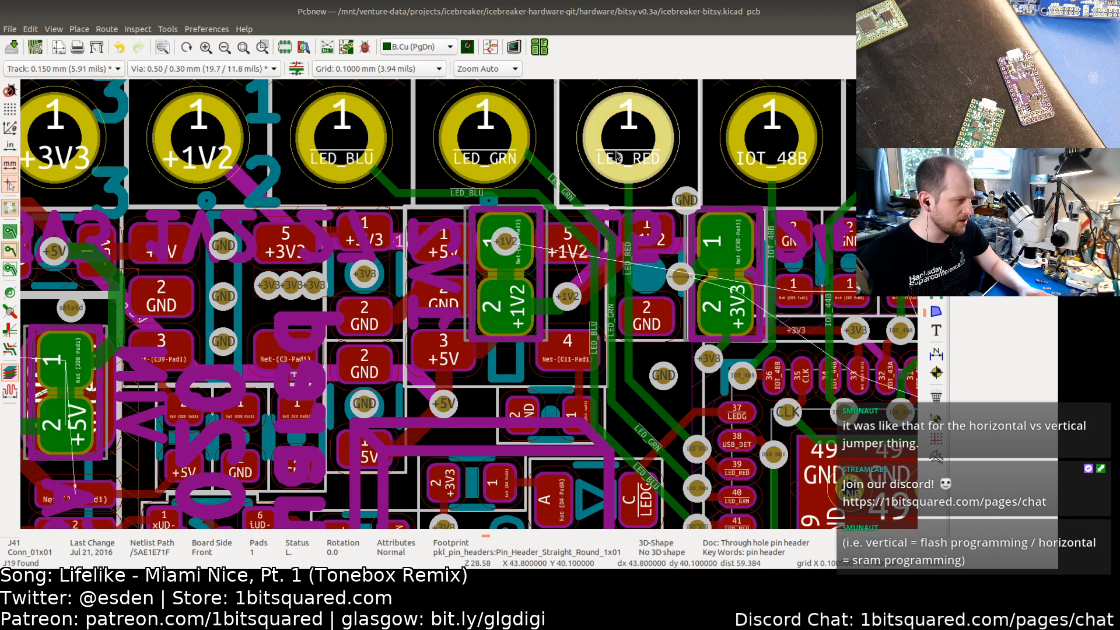
{"action": "left_click", "coordinate": [680, 173]}
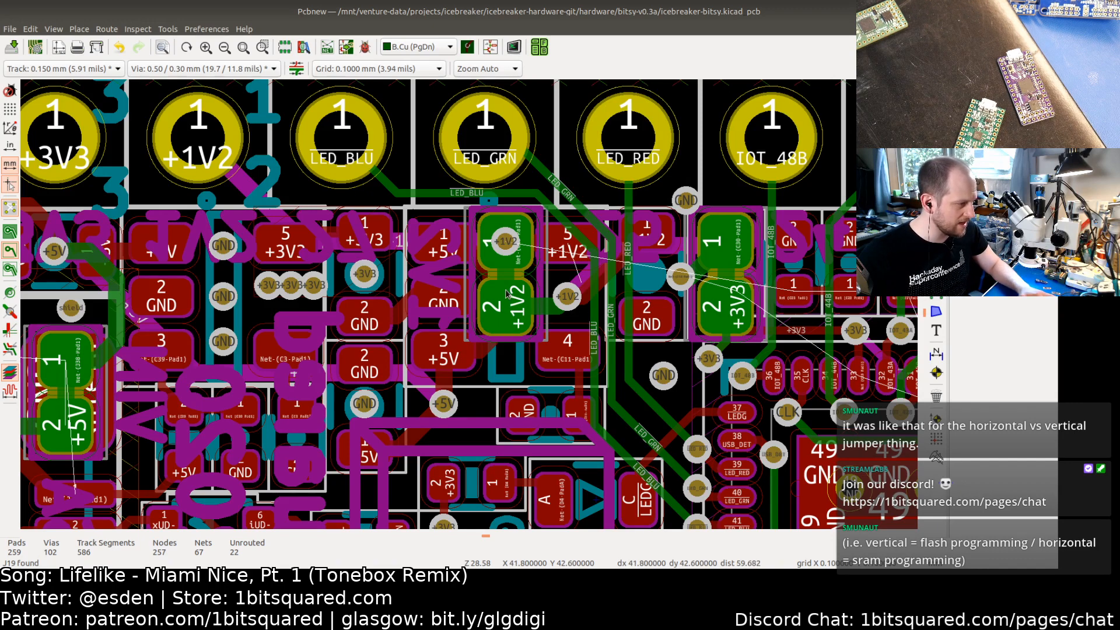
{"action": "left_click", "coordinate": [482, 289]}
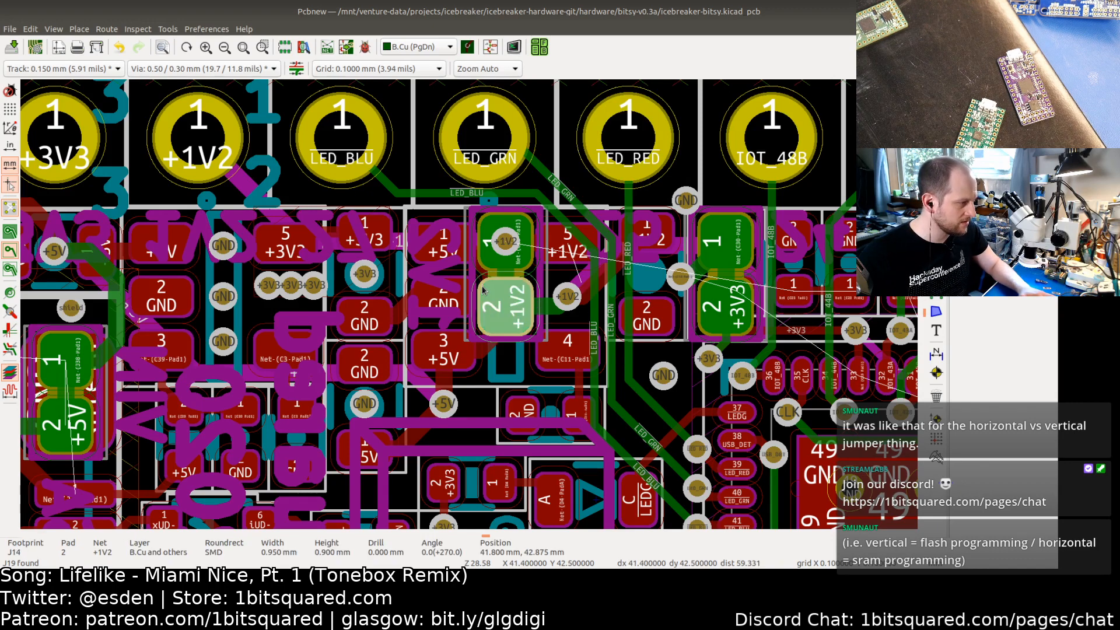
{"action": "left_click", "coordinate": [479, 279]}
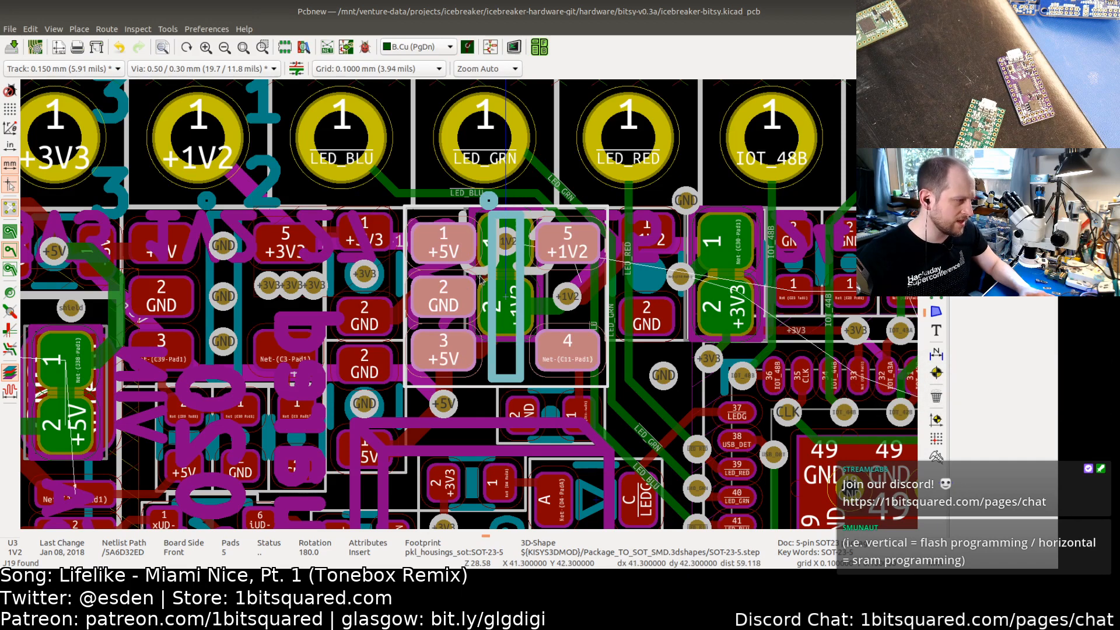
{"action": "left_click", "coordinate": [568, 307]}
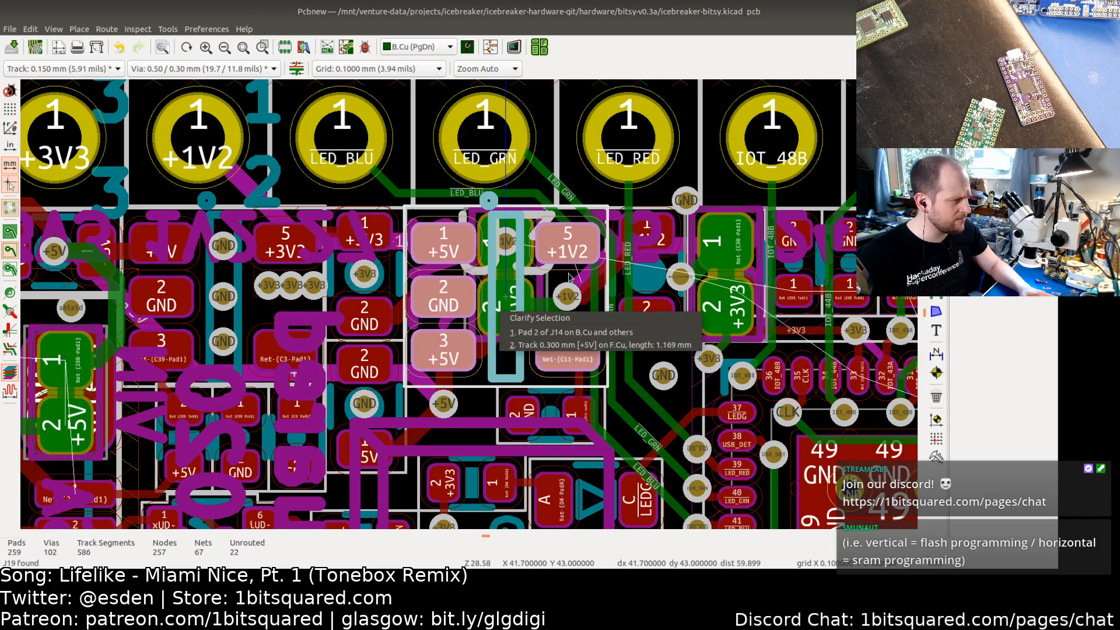
{"action": "left_click", "coordinate": [489, 276]}
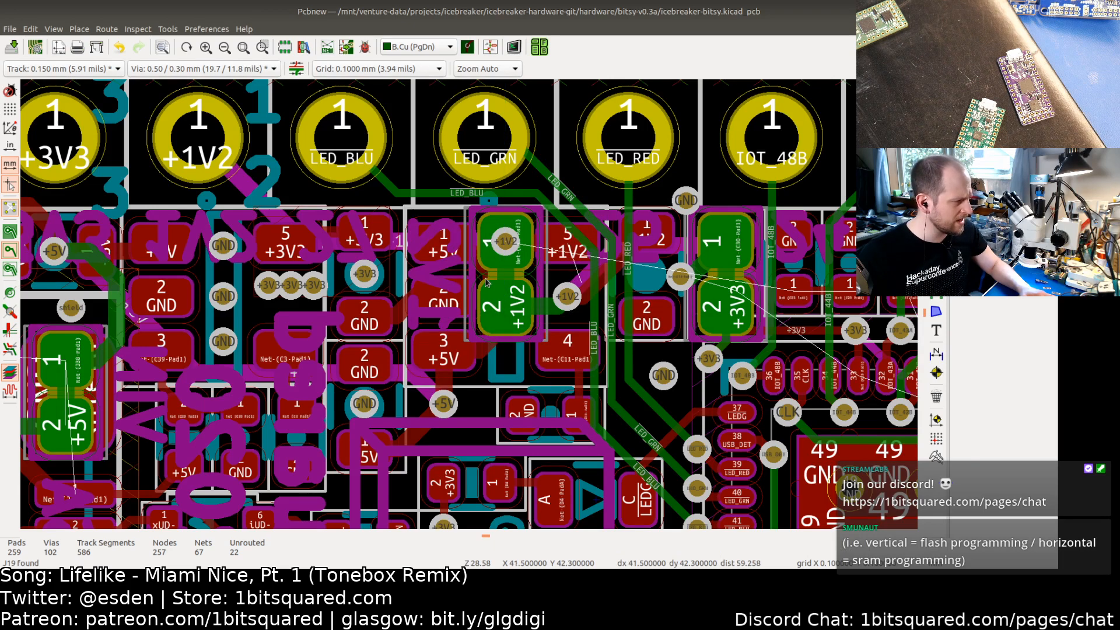
{"action": "scroll", "coordinate": [486, 282], "scroll_direction": "down", "scroll_amount": 1}
{"action": "scroll", "coordinate": [486, 282], "scroll_direction": "up", "scroll_amount": 1}
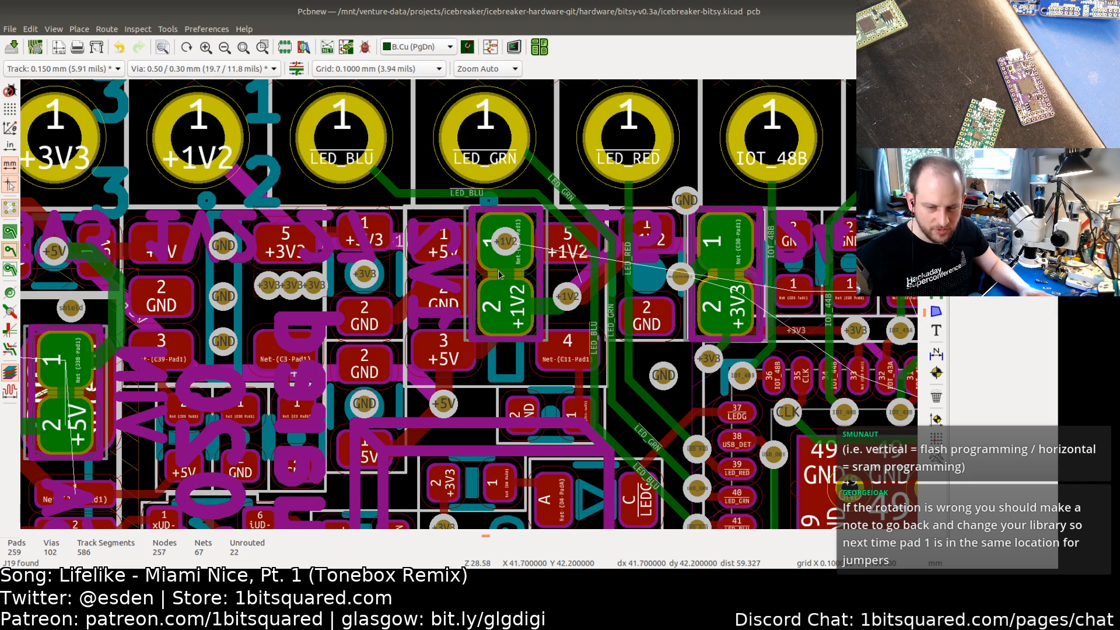
{"action": "scroll", "coordinate": [517, 294], "scroll_direction": "down", "scroll_amount": 3}
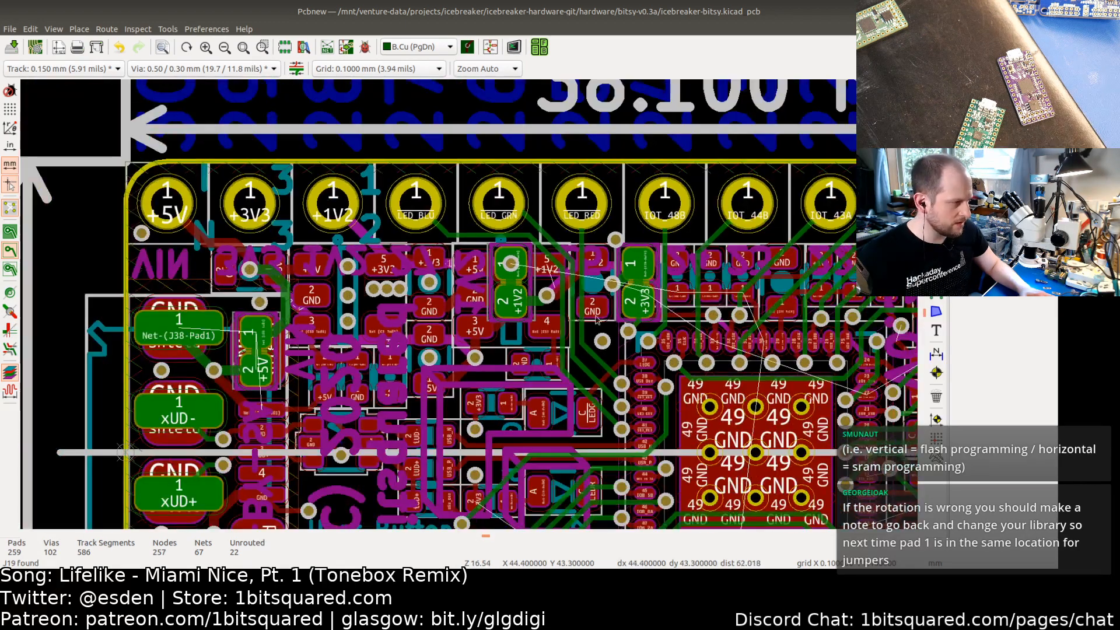
{"action": "middle_click_drag", "start_coordinate": [700, 304], "coordinate": [204, 239]}
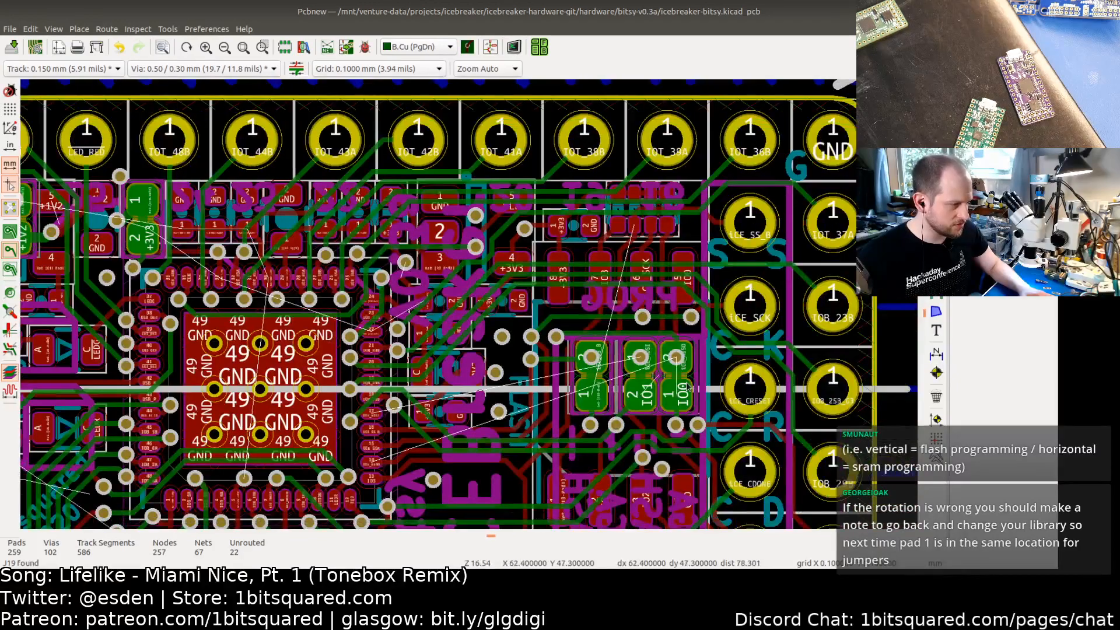
Step: Select the J15 flash jumper footprint among the overlapping parts and rotate it to 270 degrees
{"action": "scroll", "coordinate": [686, 383], "scroll_direction": "up", "scroll_amount": 4}
{"action": "left_click", "coordinate": [636, 371]}
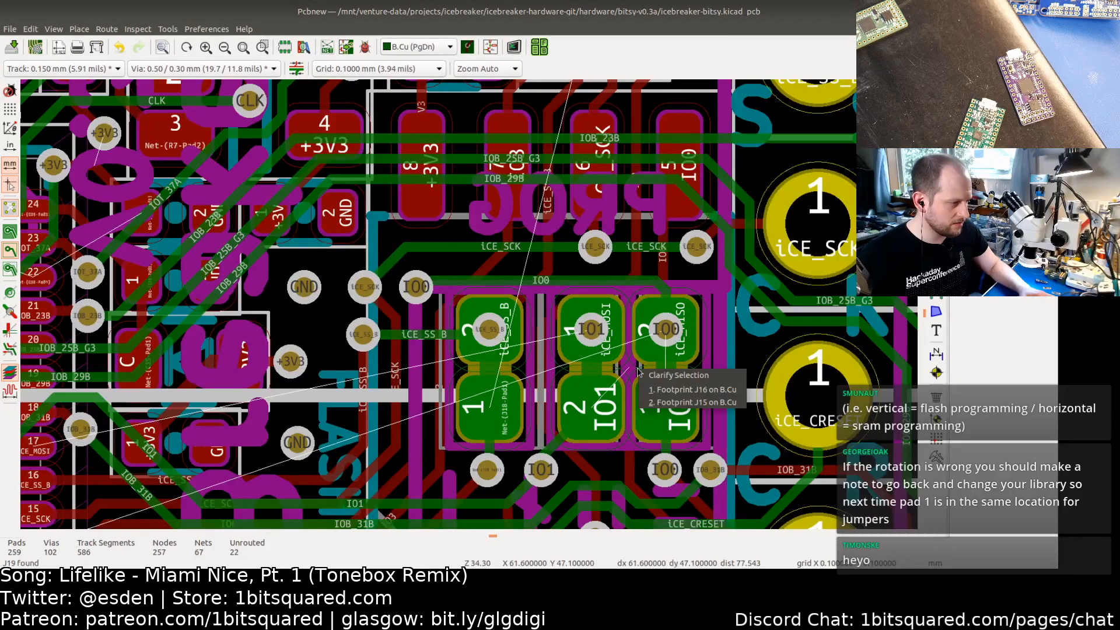
{"action": "left_click", "coordinate": [655, 390]}
{"action": "left_click", "coordinate": [698, 369]}
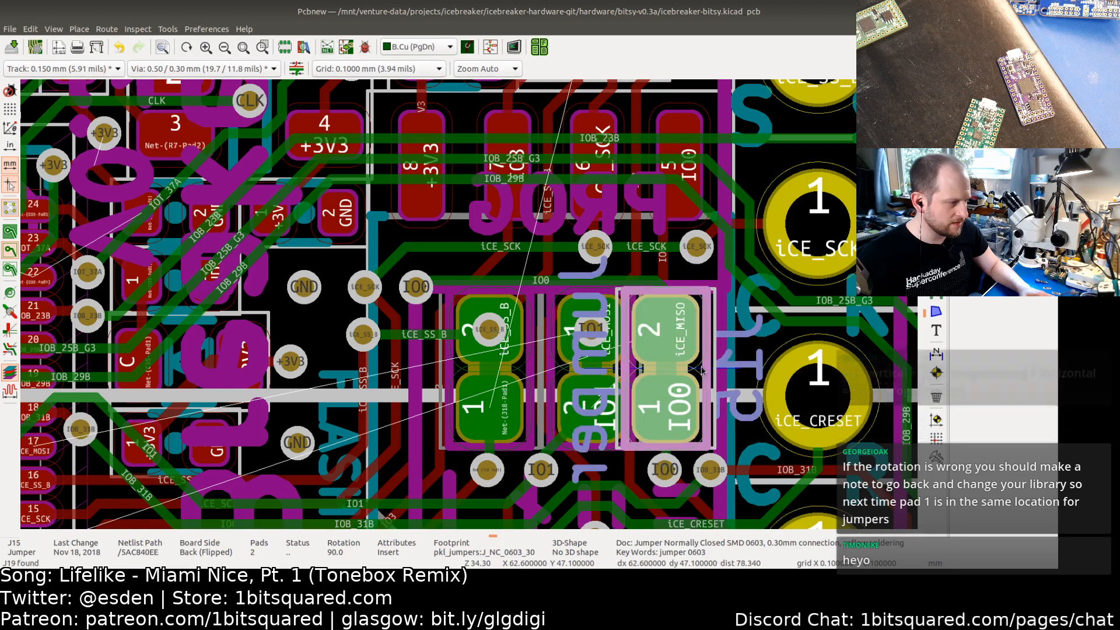
{"action": "key", "text": "r"}
{"action": "key", "text": "r"}
{"action": "key", "text": "r"}
{"action": "key", "text": "r"}
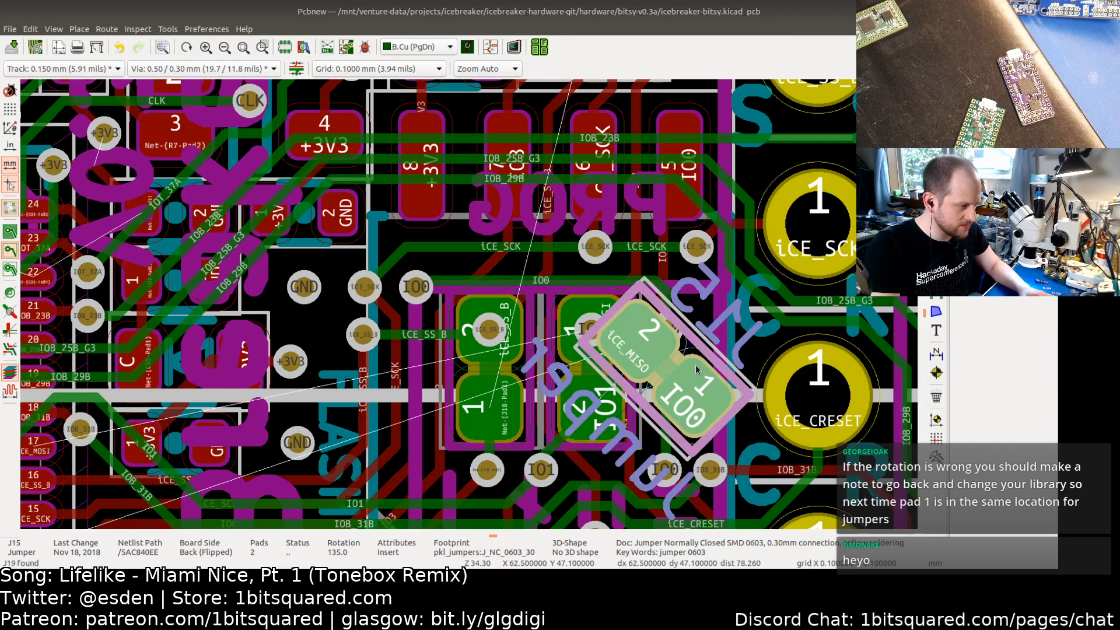
Step: Switch to the schematic and examine the iCE FPGA Flash section with jumpers J15, J16 and J18
{"action": "left_click", "coordinate": [568, 270]}
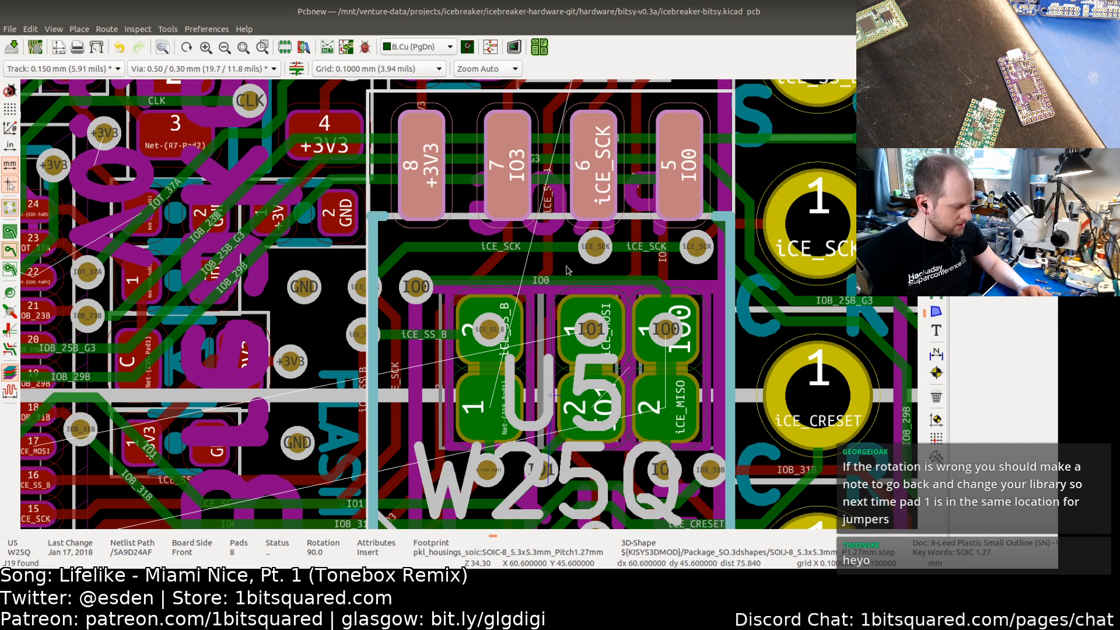
{"action": "key", "text": "Escape"}
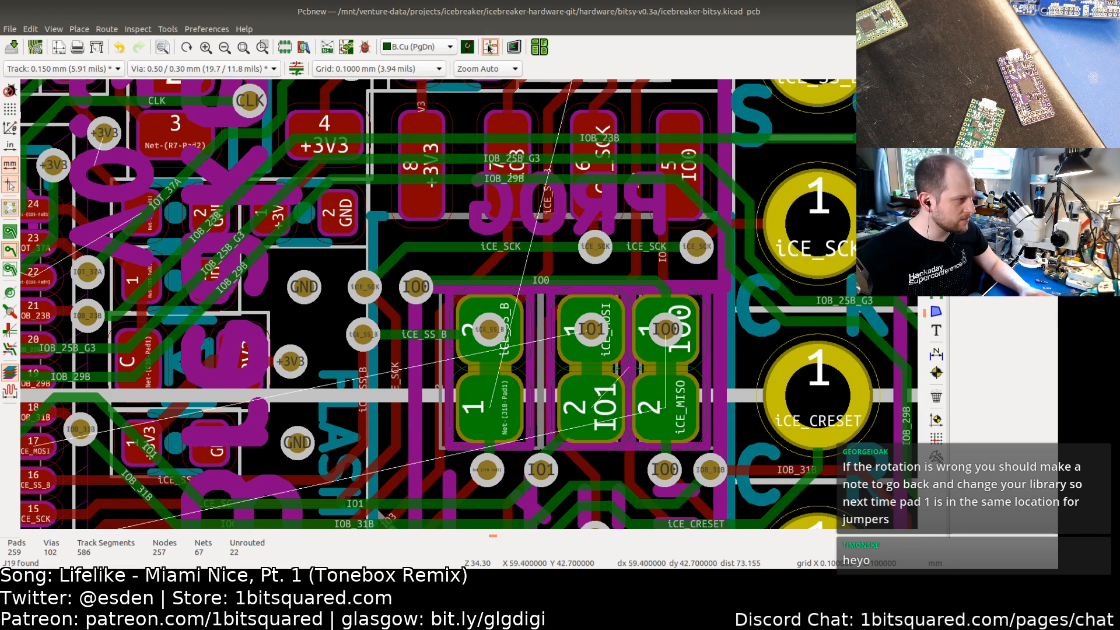
{"action": "key", "text": "alt+Tab"}
{"action": "middle_click_drag", "start_coordinate": [978, 302], "coordinate": [597, 319]}
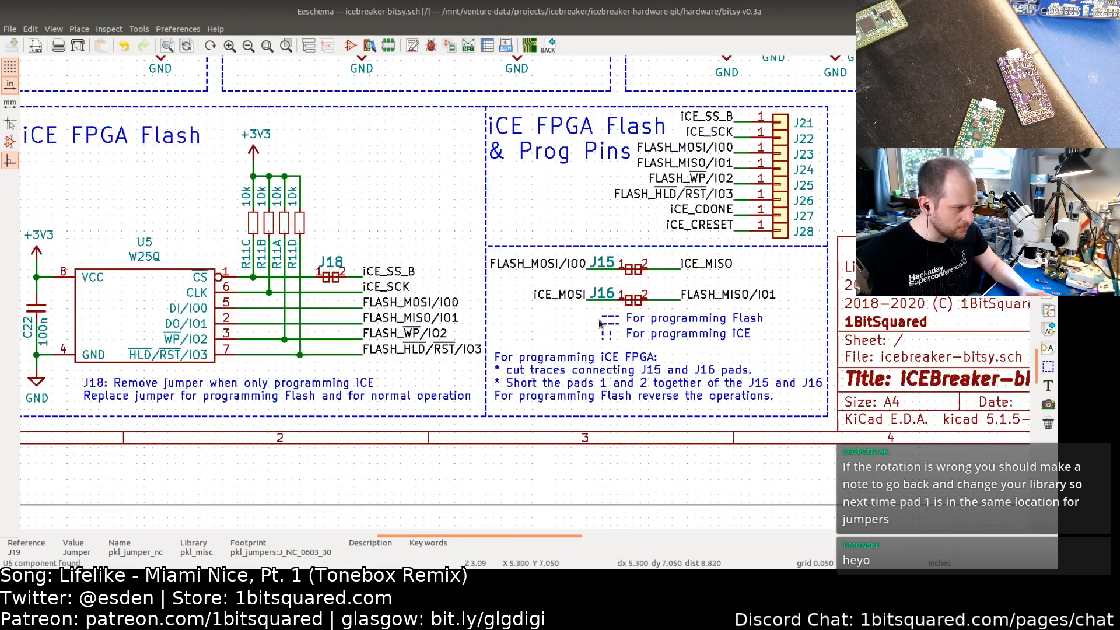
{"action": "scroll", "coordinate": [627, 297], "scroll_direction": "up", "scroll_amount": 1}
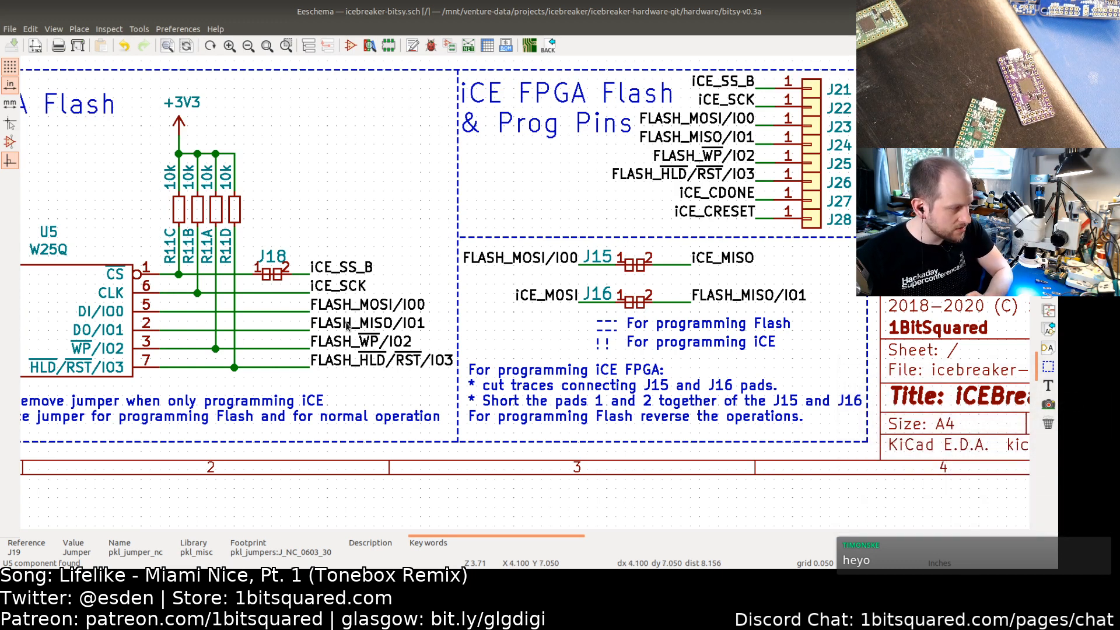
{"action": "middle_click_drag", "start_coordinate": [120, 326], "coordinate": [251, 318]}
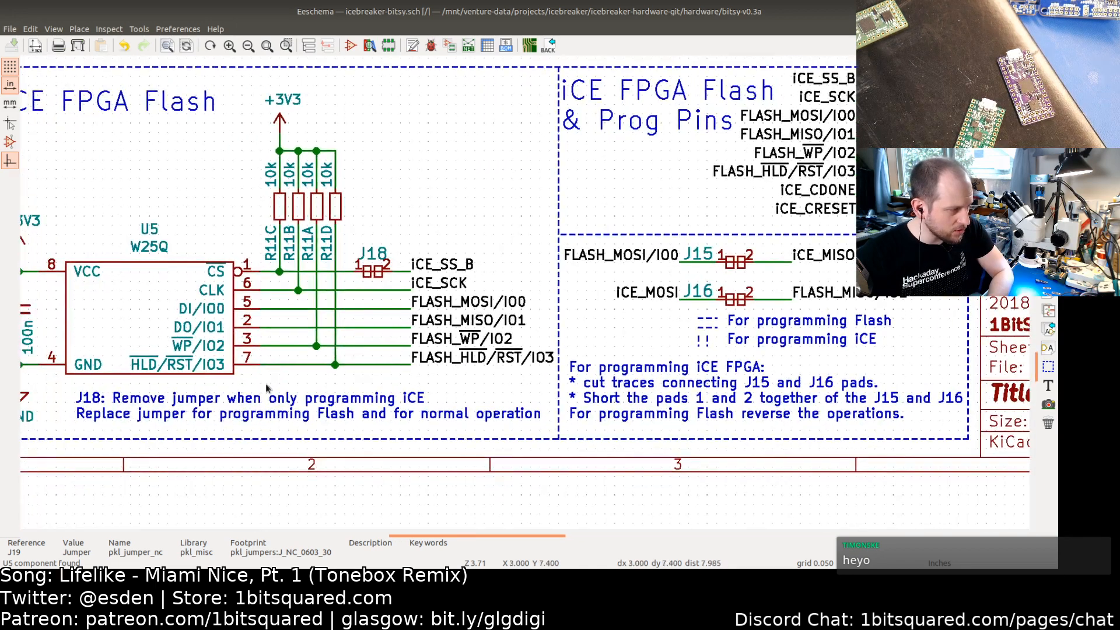
{"action": "middle_click_drag", "start_coordinate": [348, 319], "coordinate": [315, 326]}
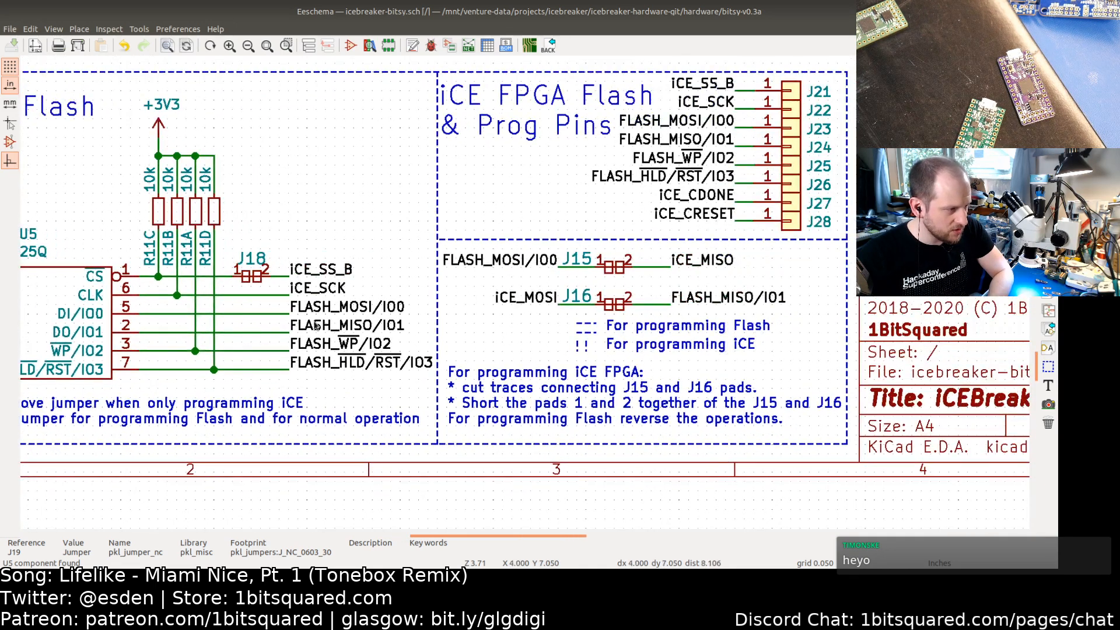
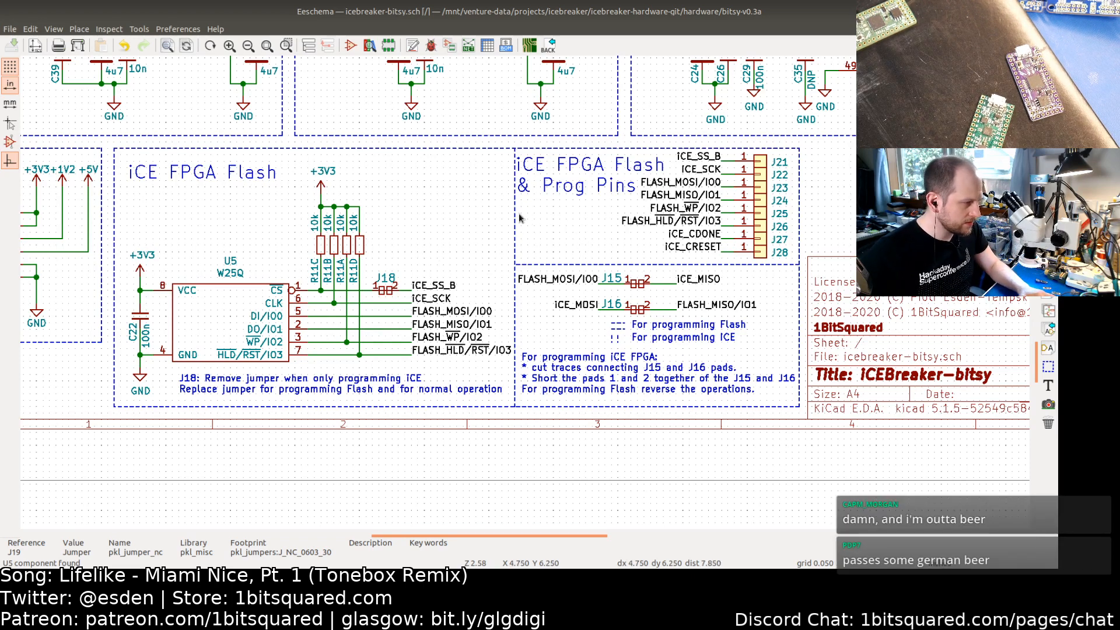
Step: Switch from the schematic to the PCB layout and view the J15 and J16 jumper area
{"action": "scroll", "coordinate": [636, 299], "scroll_direction": "up", "scroll_amount": 3}
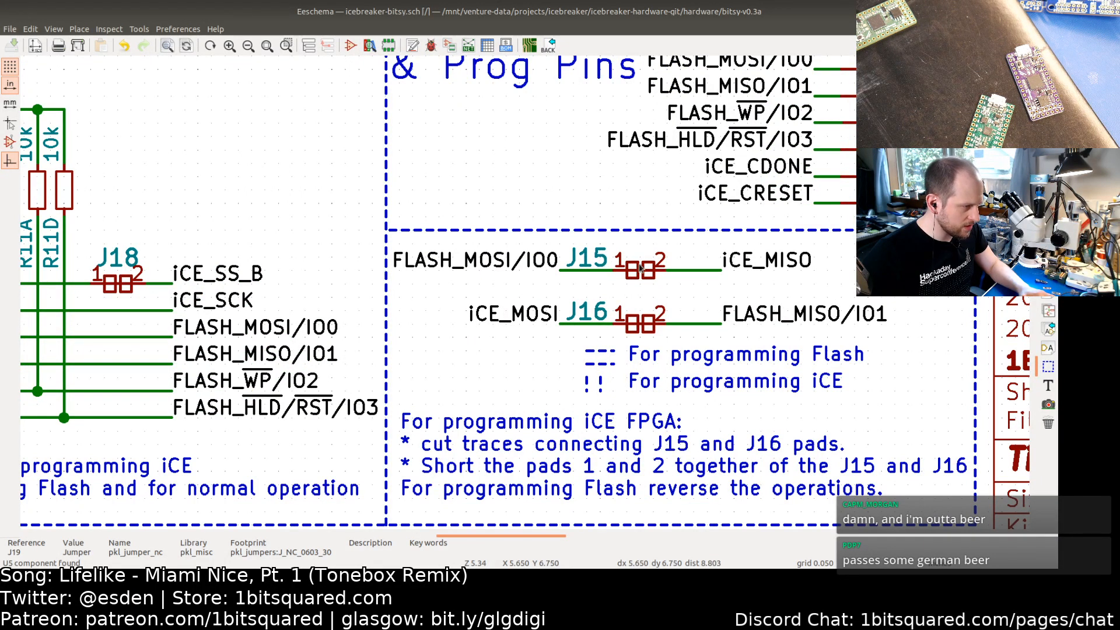
{"action": "left_click", "coordinate": [534, 50]}
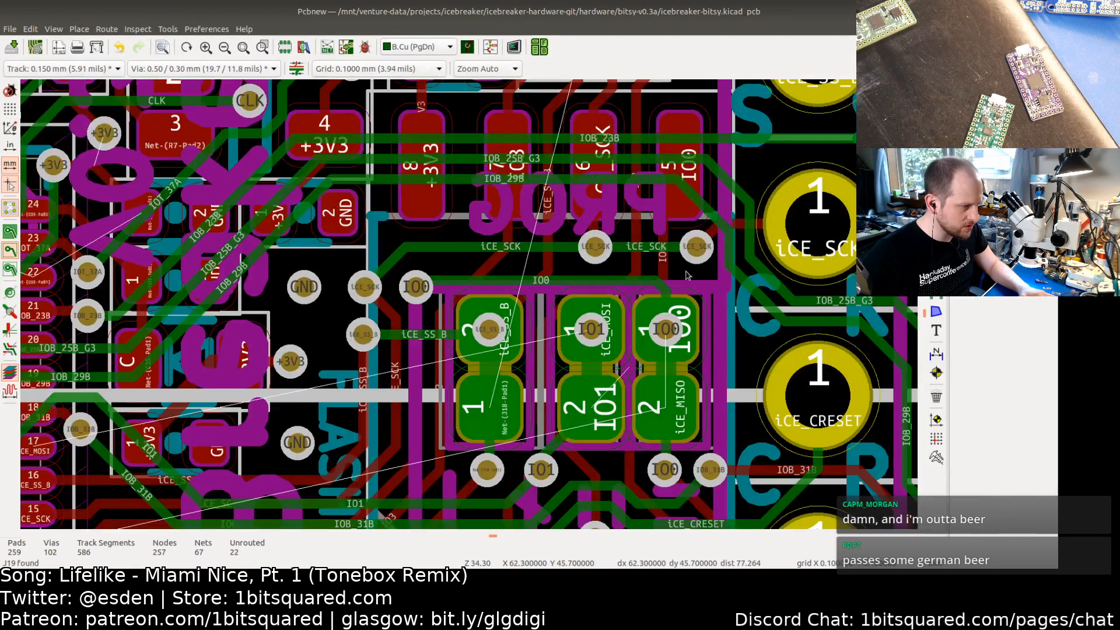
{"action": "scroll", "coordinate": [635, 354], "scroll_direction": "down", "scroll_amount": 3}
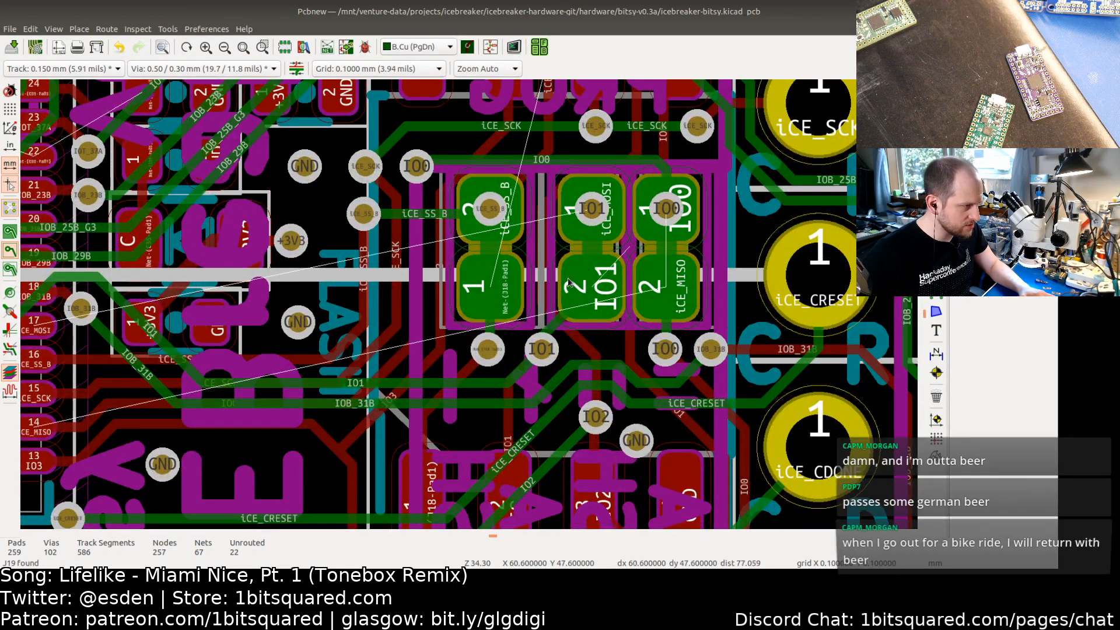
{"action": "middle_click_drag", "start_coordinate": [553, 280], "coordinate": [594, 243]}
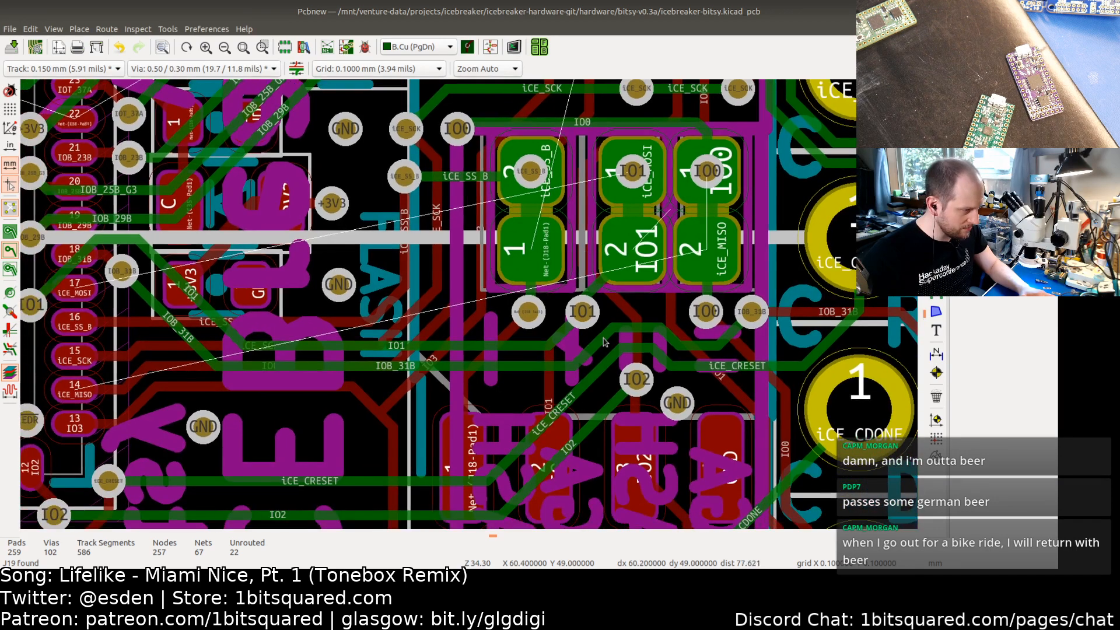
{"action": "middle_click_drag", "start_coordinate": [437, 380], "coordinate": [493, 364]}
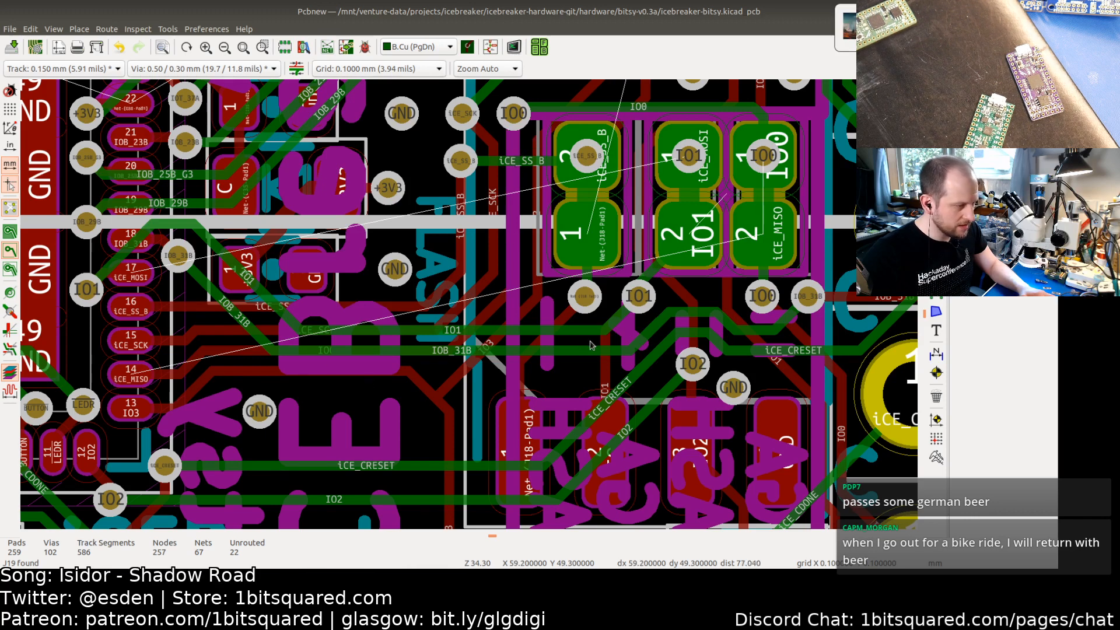
Step: Select the FLASH_WP/IO2 track beside the J16 jumper and follow its route across the board
{"action": "left_click", "coordinate": [688, 157]}
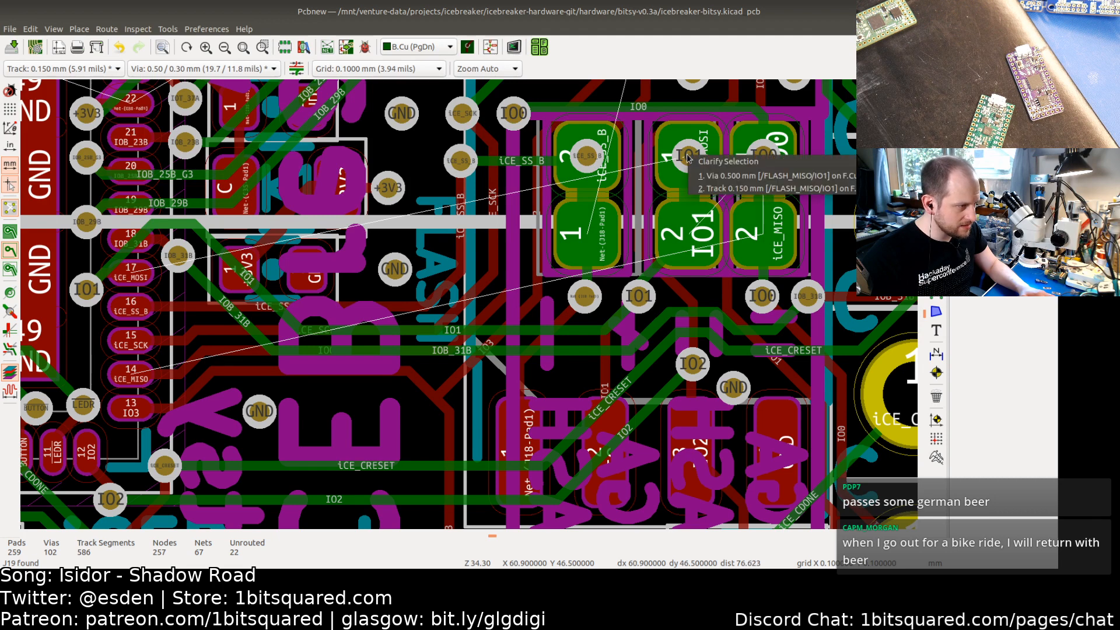
{"action": "left_click", "coordinate": [652, 157]}
{"action": "left_click", "coordinate": [652, 156]}
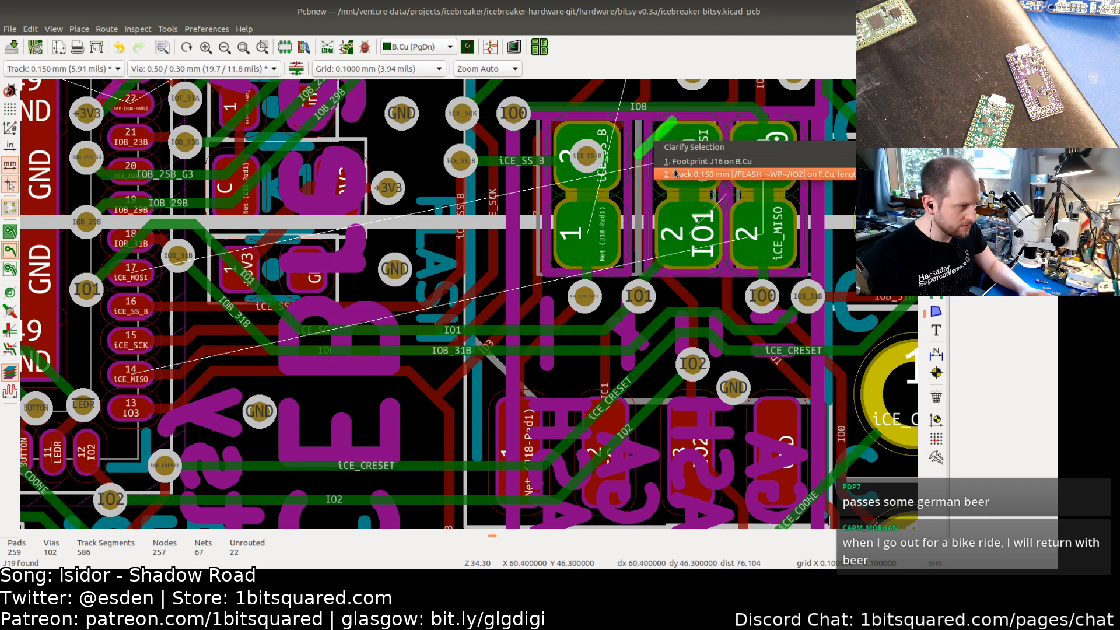
{"action": "left_click", "coordinate": [677, 173]}
{"action": "key", "text": "u"}
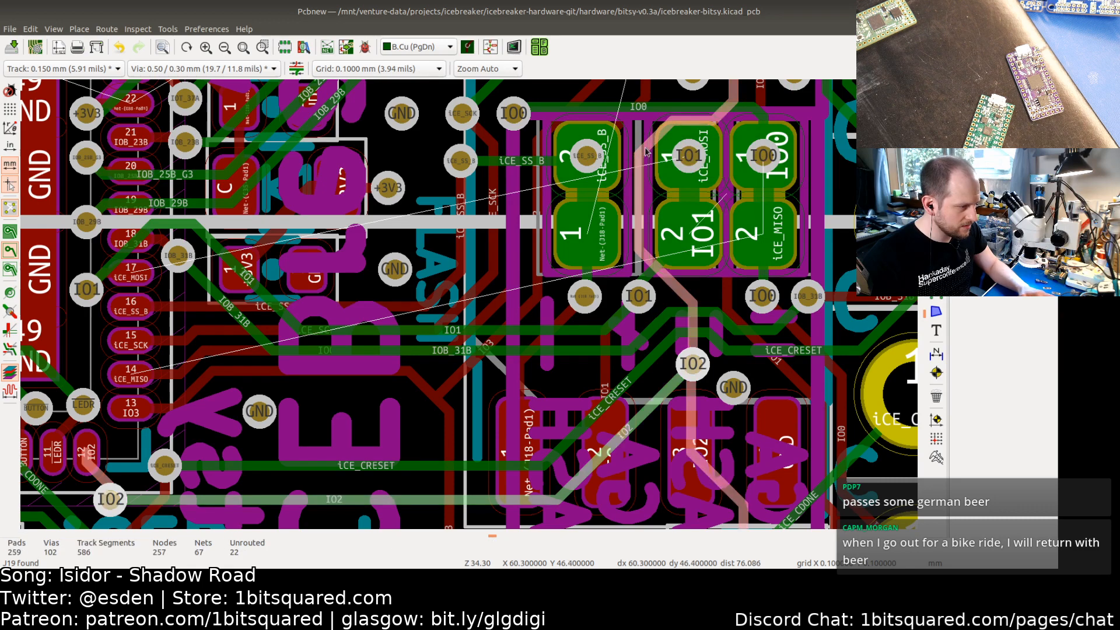
{"action": "scroll", "coordinate": [652, 144], "scroll_direction": "down", "scroll_amount": 3}
{"action": "scroll", "coordinate": [646, 153], "scroll_direction": "down", "scroll_amount": 1}
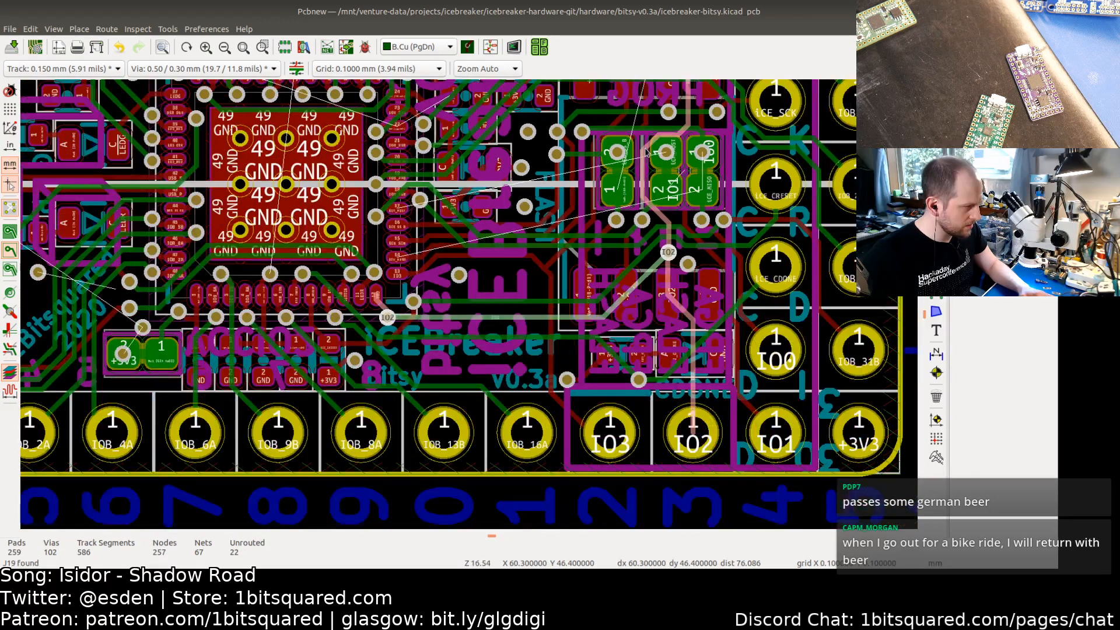
{"action": "middle_click_drag", "start_coordinate": [646, 153], "coordinate": [551, 246]}
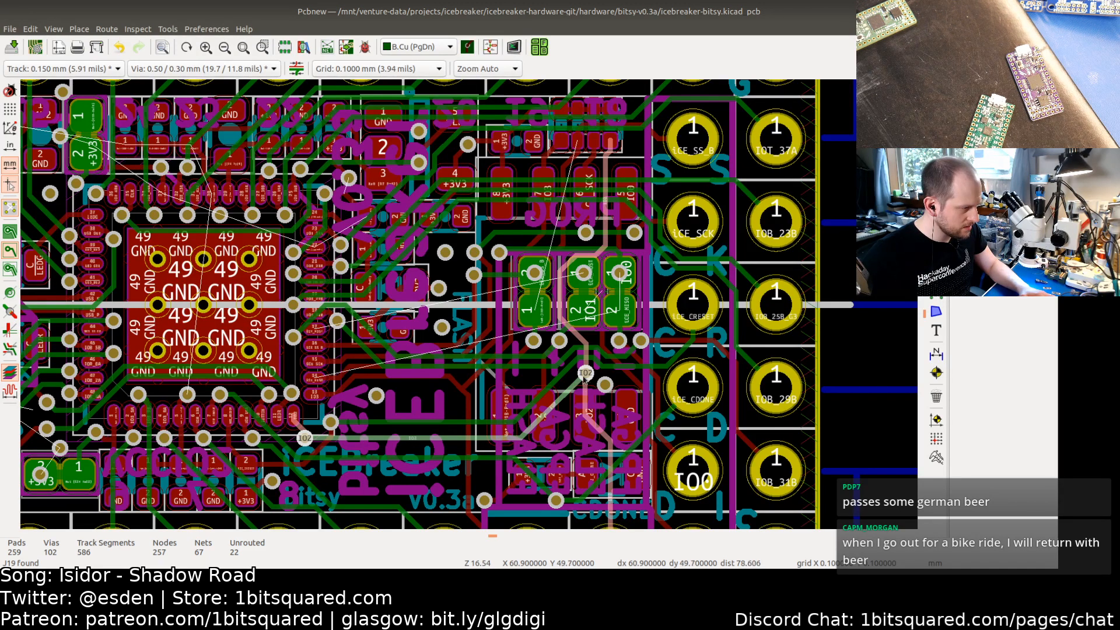
{"action": "middle_click_drag", "start_coordinate": [566, 357], "coordinate": [555, 285]}
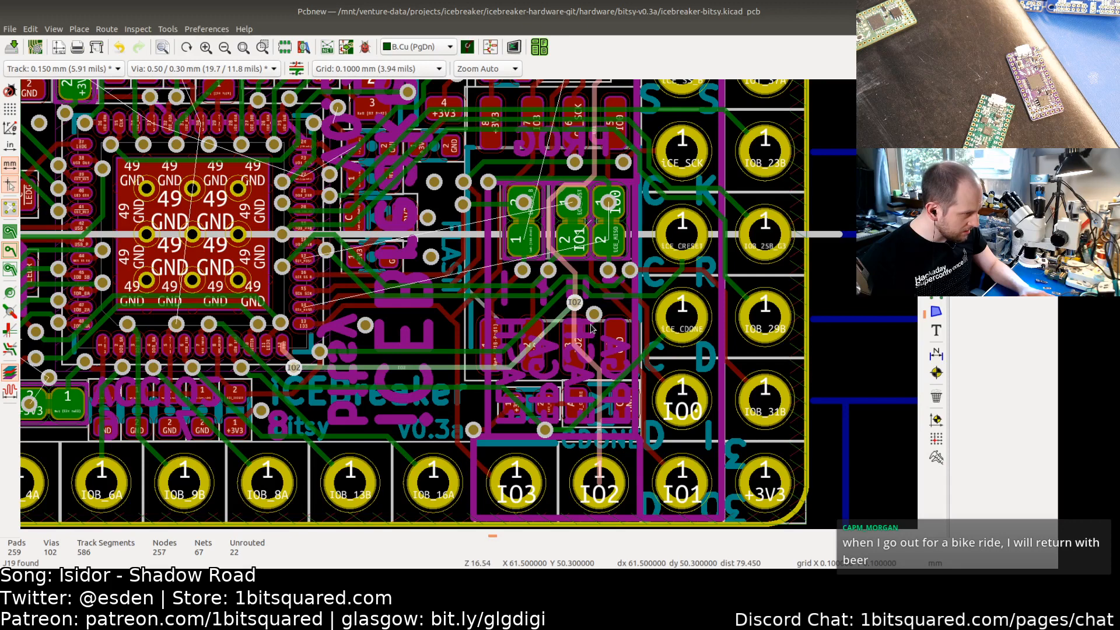
Step: Select the track of the FLASH_MISO/IO1 via on the J16 jumper and follow where it runs
{"action": "scroll", "coordinate": [570, 205], "scroll_direction": "up", "scroll_amount": 2}
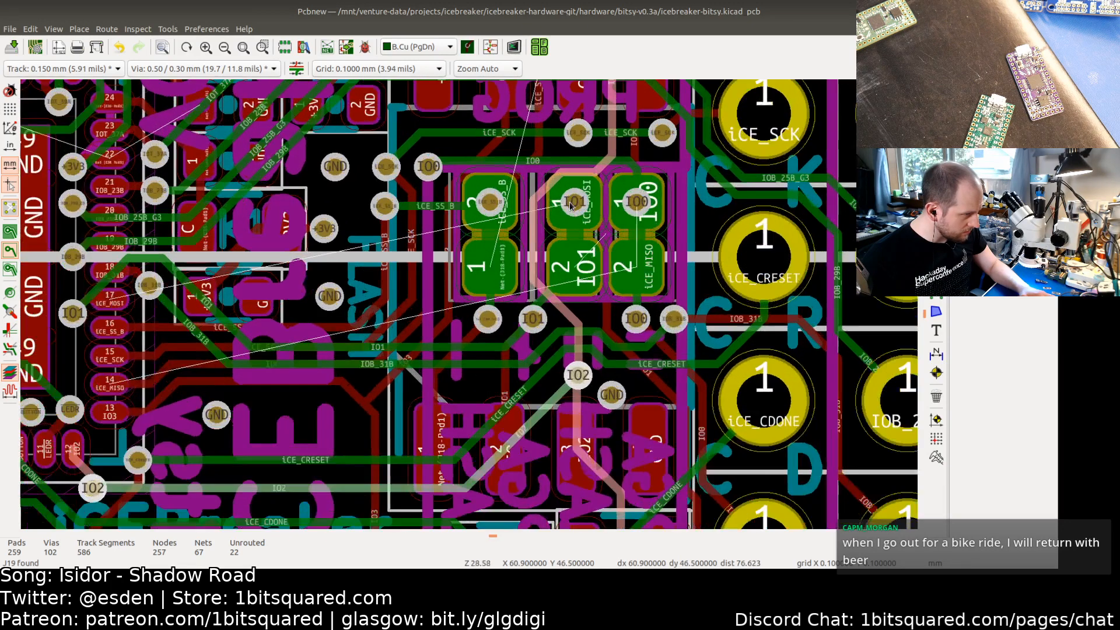
{"action": "scroll", "coordinate": [571, 204], "scroll_direction": "up", "scroll_amount": 1}
{"action": "left_click", "coordinate": [580, 204]}
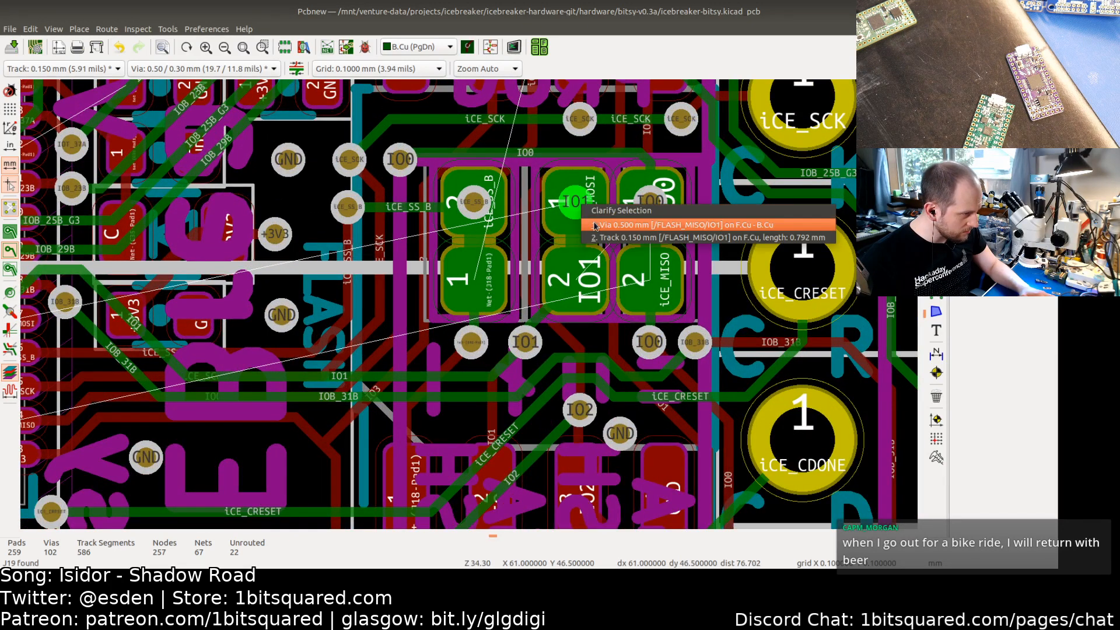
{"action": "left_click", "coordinate": [594, 224]}
{"action": "key", "text": "u"}
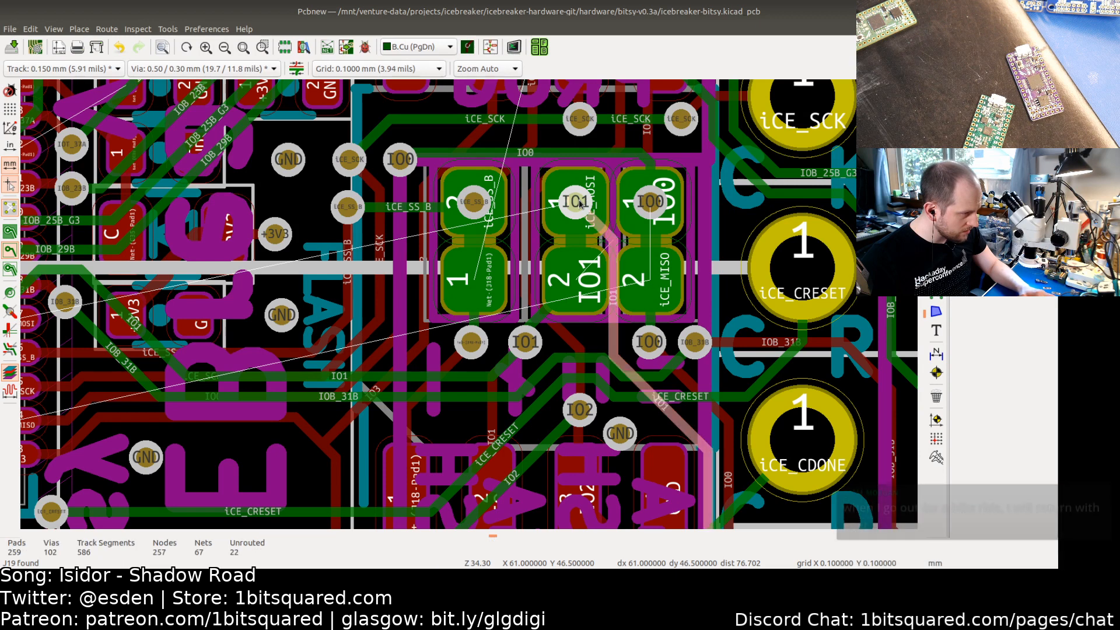
{"action": "scroll", "coordinate": [580, 204], "scroll_direction": "down", "scroll_amount": 2}
{"action": "middle_click_drag", "start_coordinate": [591, 340], "coordinate": [594, 391]}
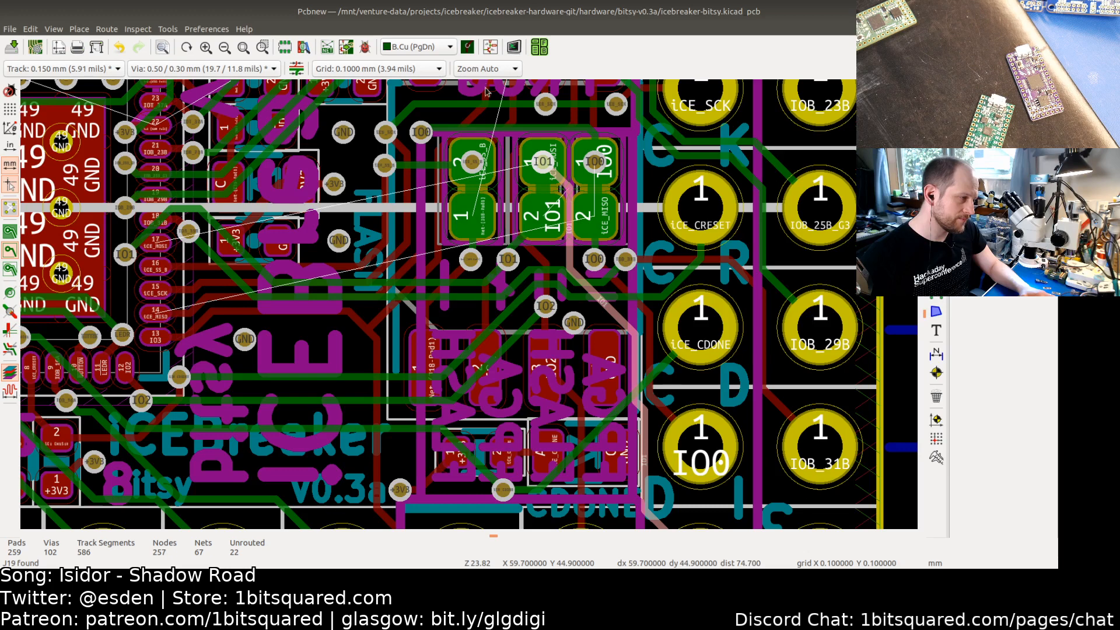
{"action": "scroll", "coordinate": [535, 238], "scroll_direction": "down", "scroll_amount": 1}
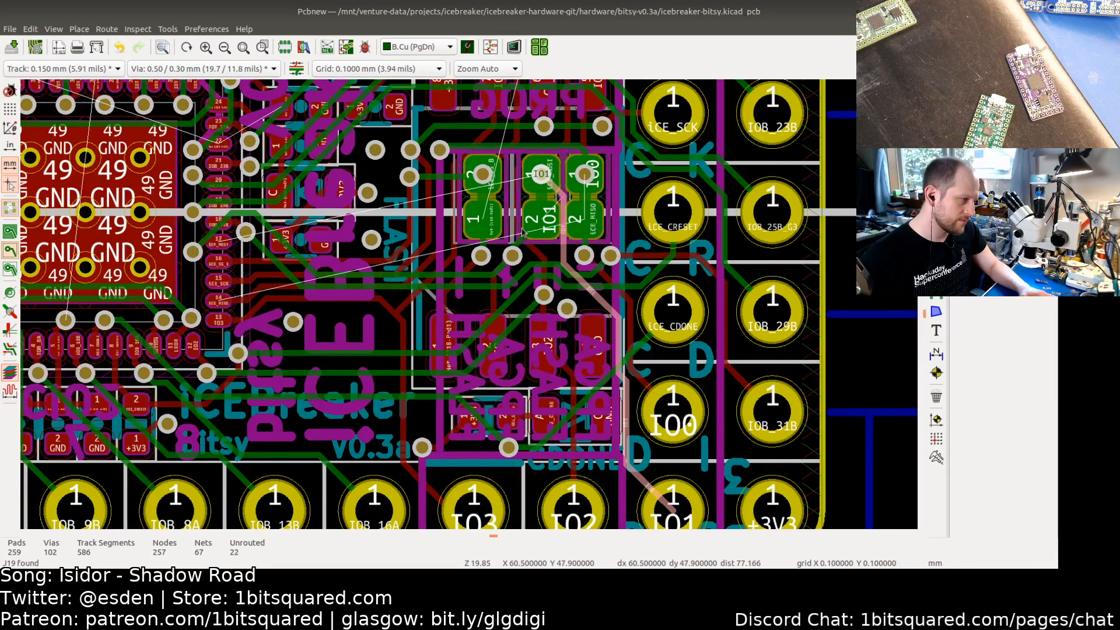
{"action": "middle_click_drag", "start_coordinate": [476, 232], "coordinate": [492, 265]}
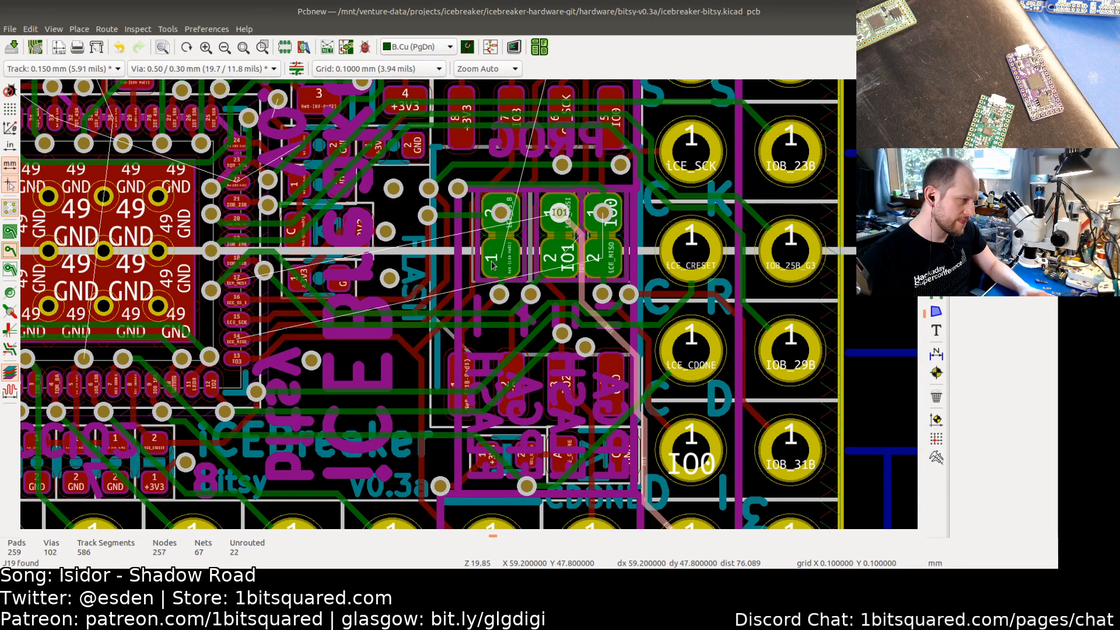
{"action": "middle_click_drag", "start_coordinate": [493, 266], "coordinate": [494, 257]}
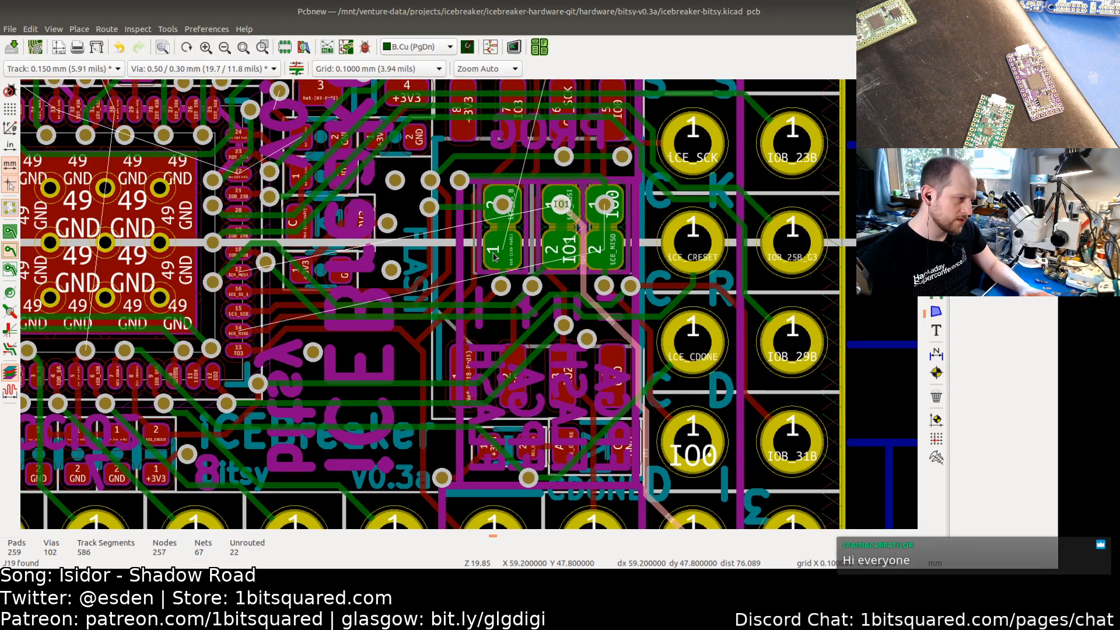
Step: Return to the schematic and compare the net connections of the J15 and J16 programming jumpers
{"action": "key", "text": "alt+Tab"}
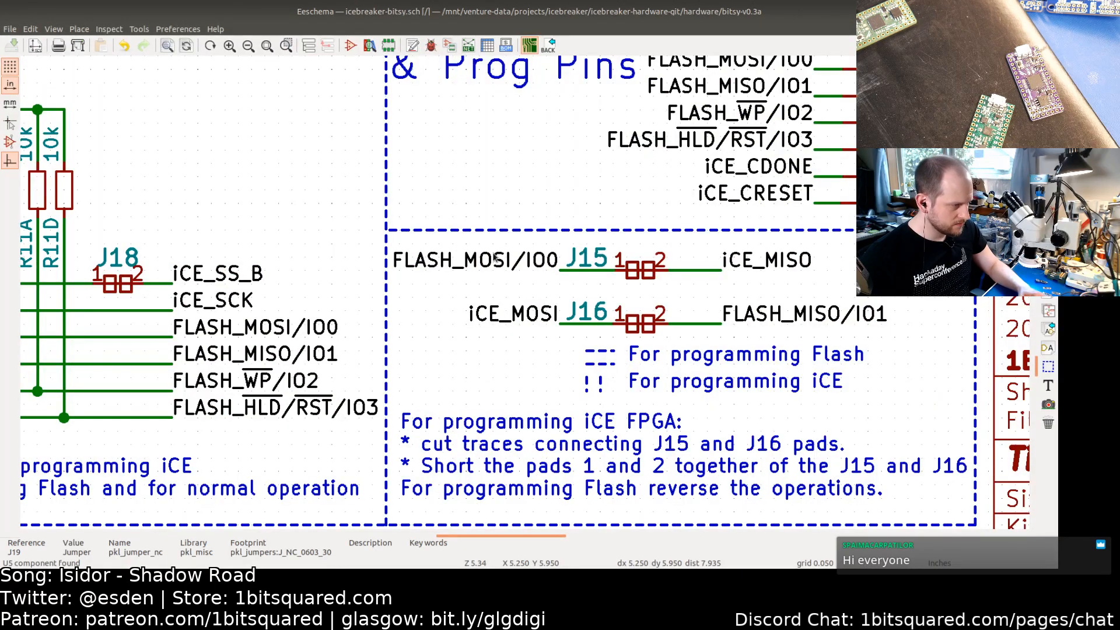
{"action": "scroll", "coordinate": [470, 263], "scroll_direction": "down", "scroll_amount": 2}
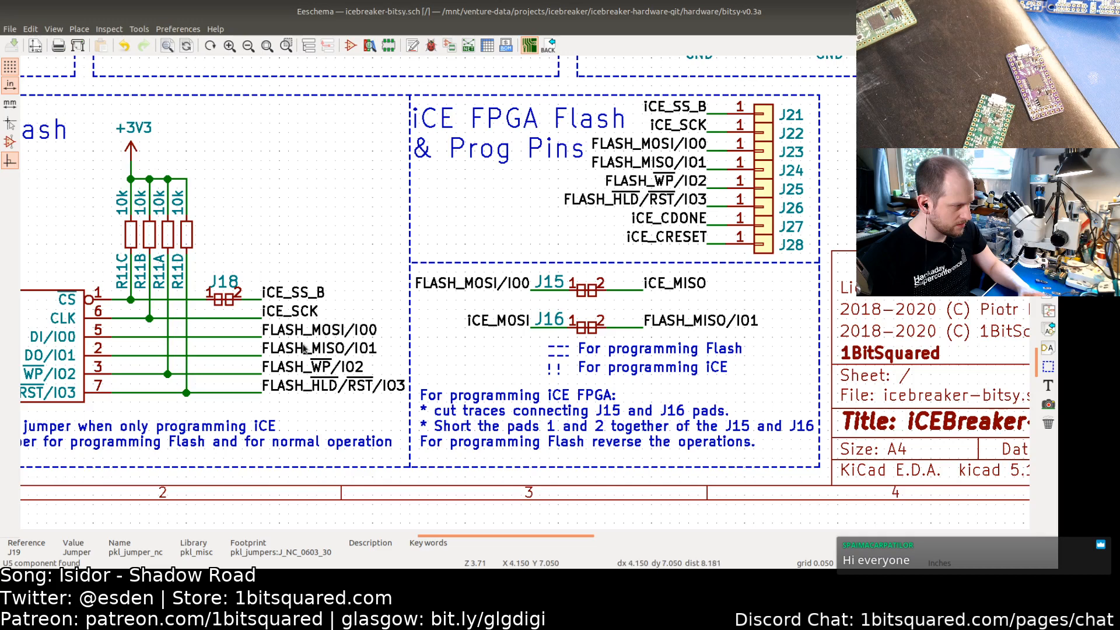
{"action": "scroll", "coordinate": [424, 251], "scroll_direction": "up", "scroll_amount": 2, "text": "shift"}
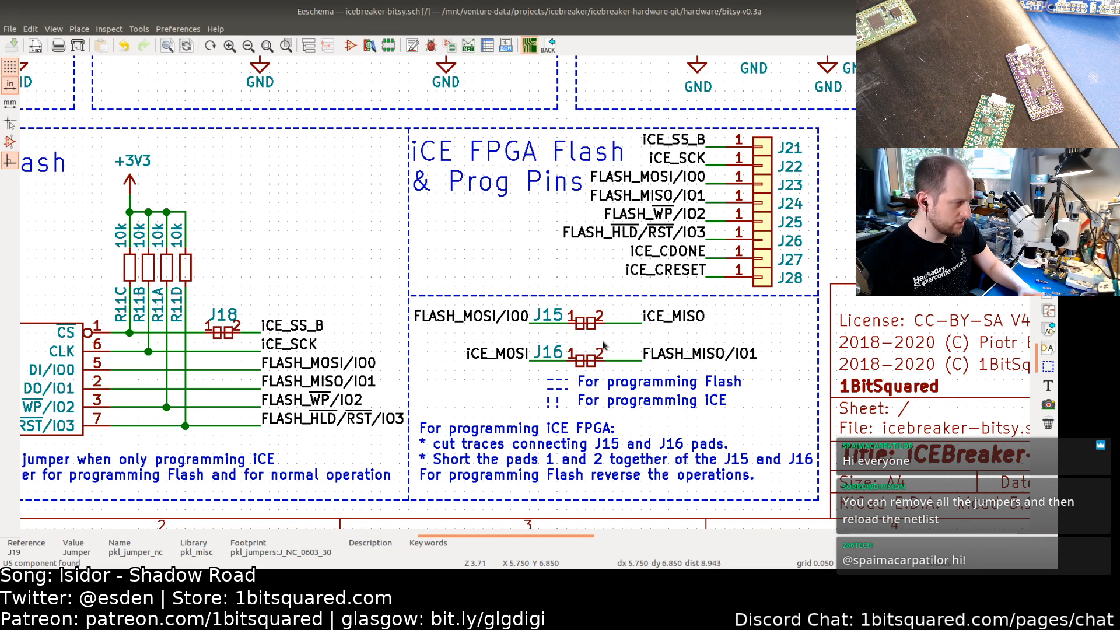
{"action": "middle_click_drag", "start_coordinate": [444, 290], "coordinate": [463, 313]}
{"action": "scroll", "coordinate": [518, 285], "scroll_direction": "down", "scroll_amount": 2}
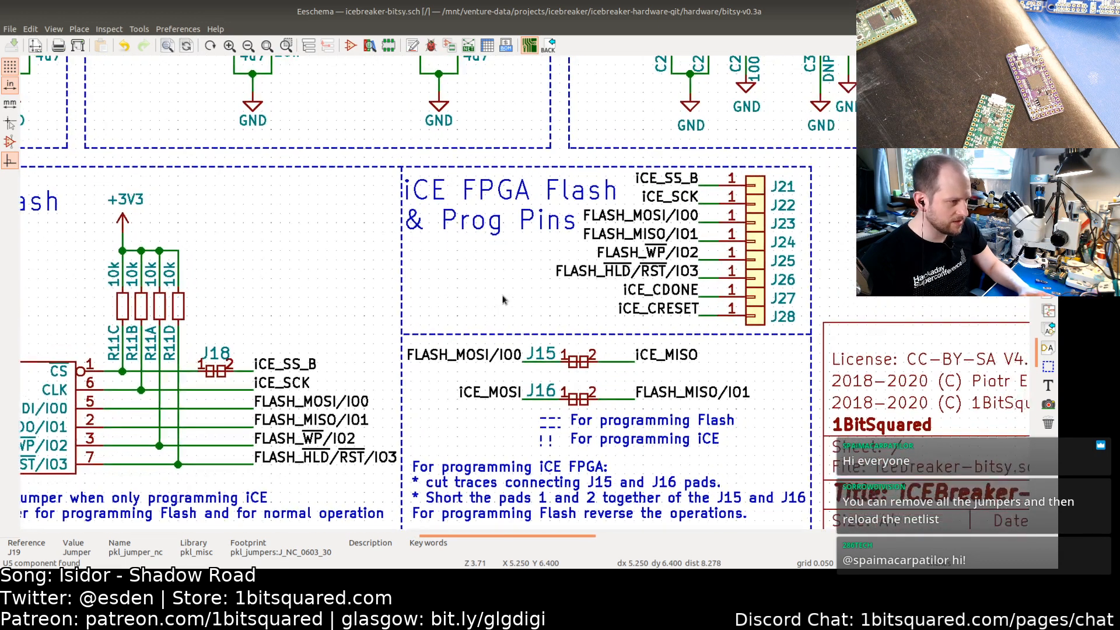
{"action": "scroll", "coordinate": [498, 278], "scroll_direction": "down", "scroll_amount": 1}
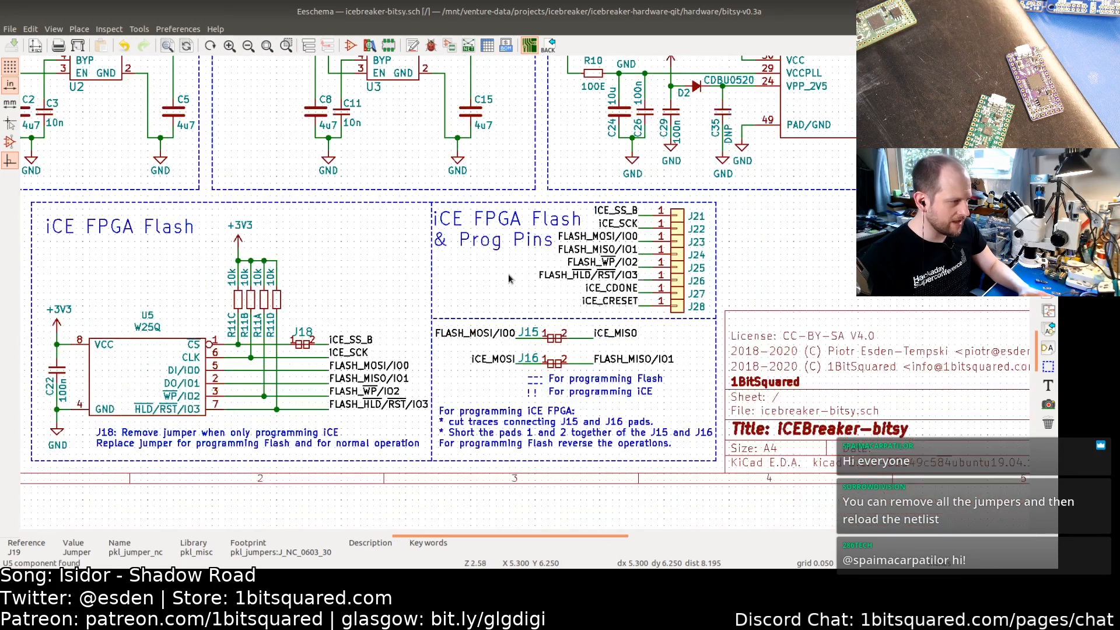
{"action": "scroll", "coordinate": [501, 279], "scroll_direction": "down", "scroll_amount": 1}
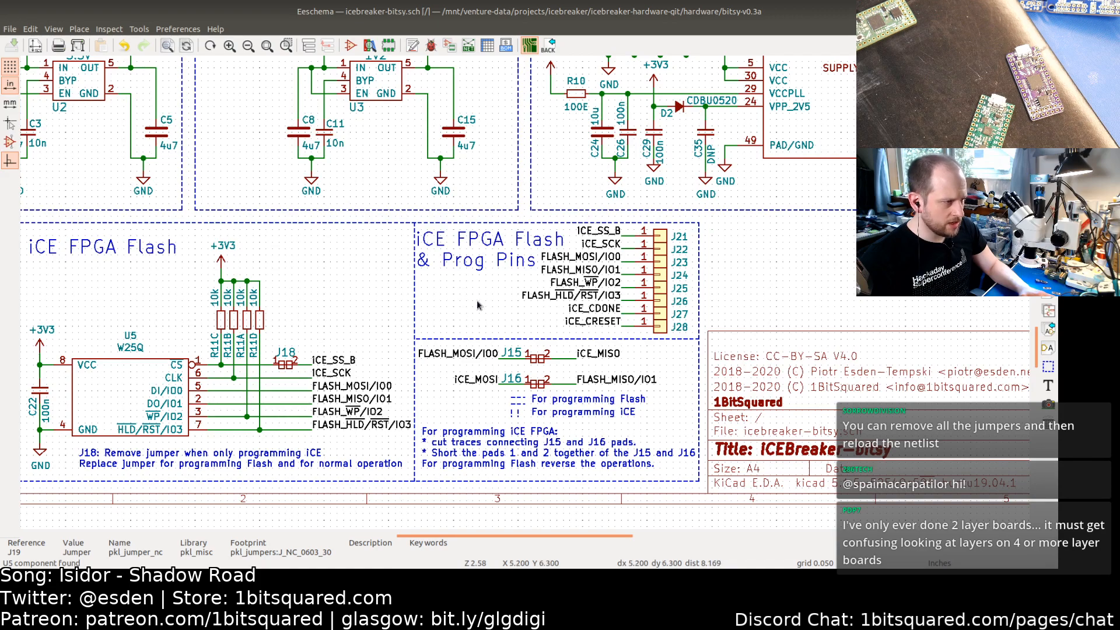
{"action": "middle_click_drag", "start_coordinate": [474, 304], "coordinate": [578, 315]}
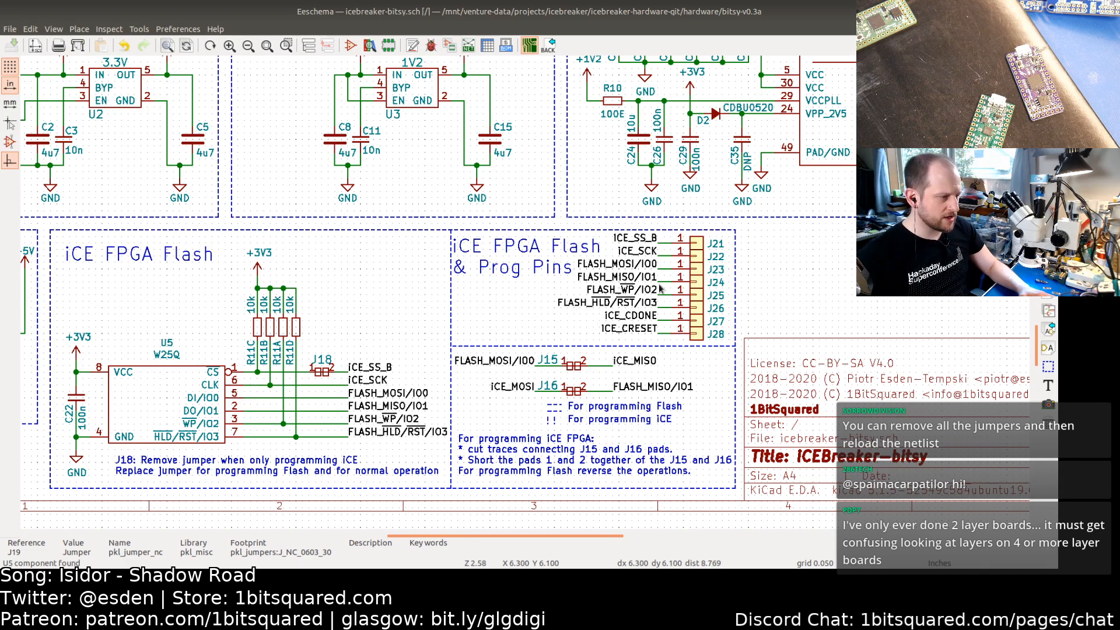
{"action": "middle_click_drag", "start_coordinate": [578, 315], "coordinate": [552, 330]}
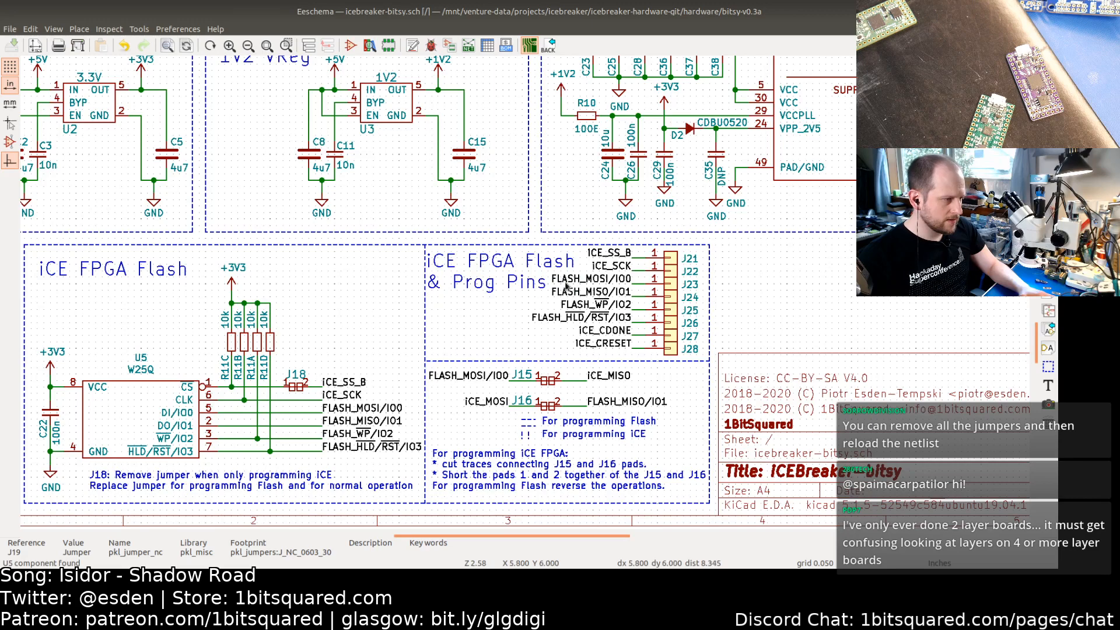
{"action": "key", "text": "alt+Tab"}
{"action": "key", "text": "alt+Tab"}
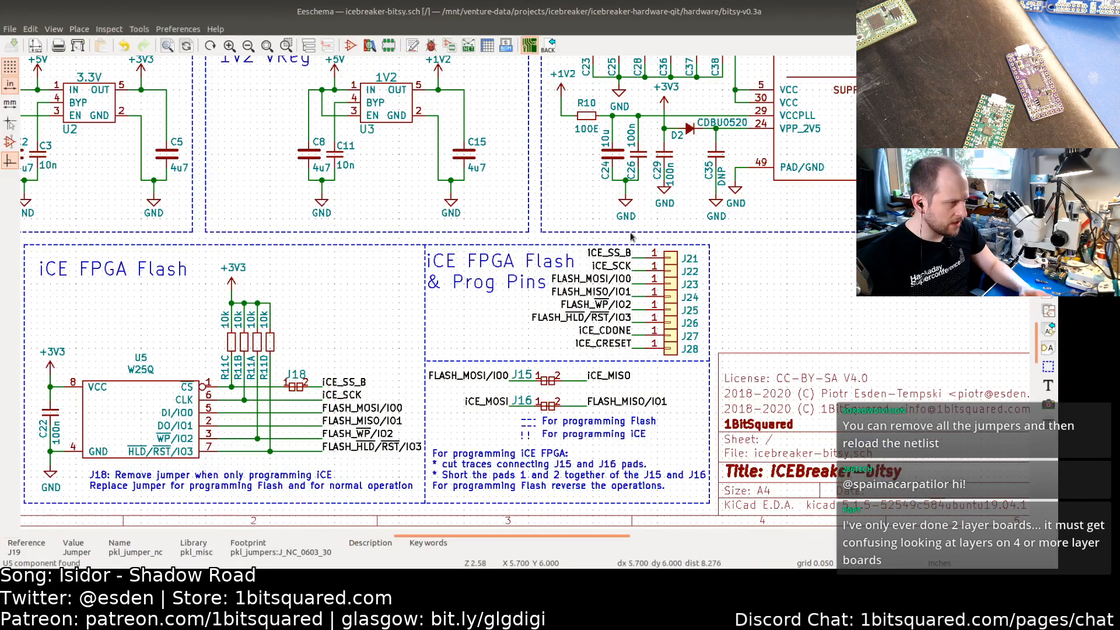
{"action": "middle_click_drag", "start_coordinate": [566, 355], "coordinate": [546, 261]}
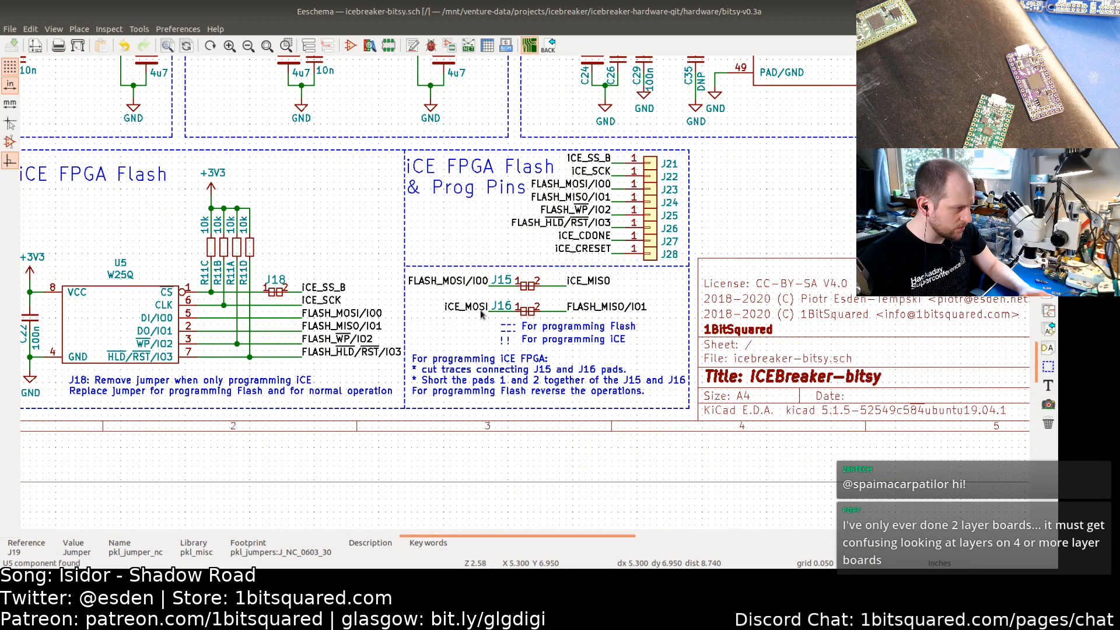
Step: Back on the PCB, select the connection of the IO0 via near the jumpers and check its FLASH_MOSI/IO0 net
{"action": "key", "text": "alt+Tab"}
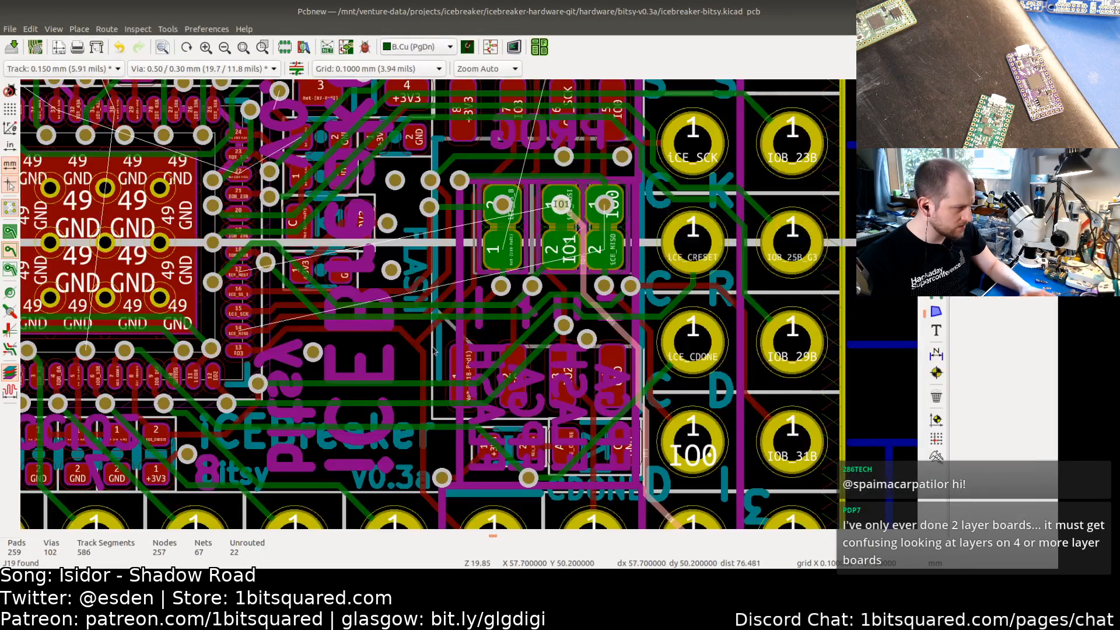
{"action": "middle_click_drag", "start_coordinate": [434, 350], "coordinate": [568, 329]}
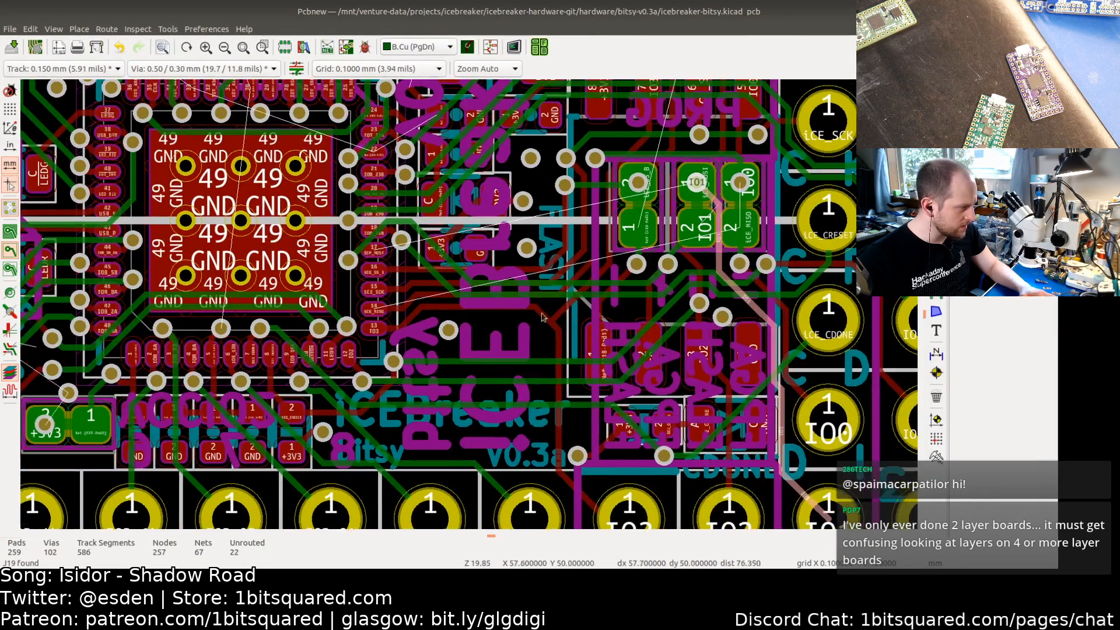
{"action": "left_click", "coordinate": [410, 300]}
{"action": "key", "text": "i"}
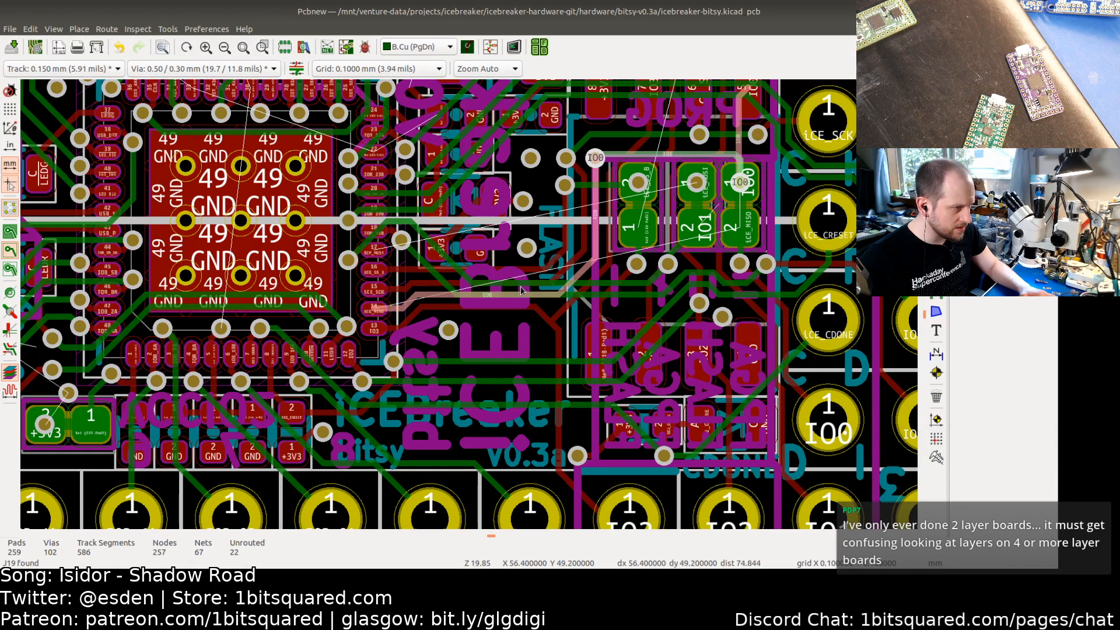
{"action": "scroll", "coordinate": [522, 290], "scroll_direction": "down", "scroll_amount": 2}
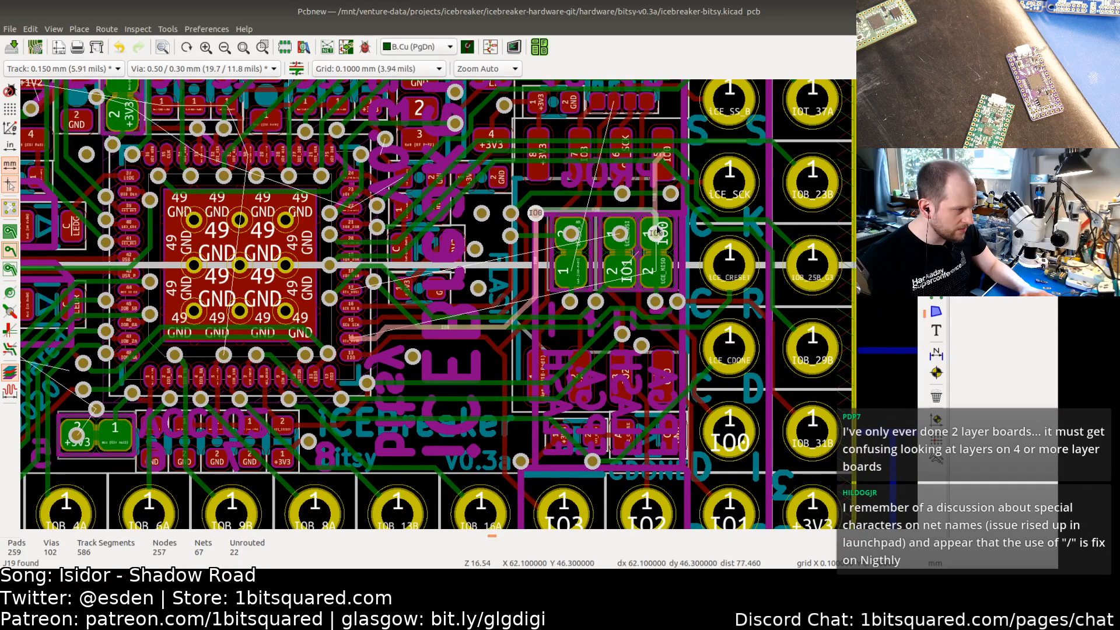
{"action": "left_click", "coordinate": [658, 305]}
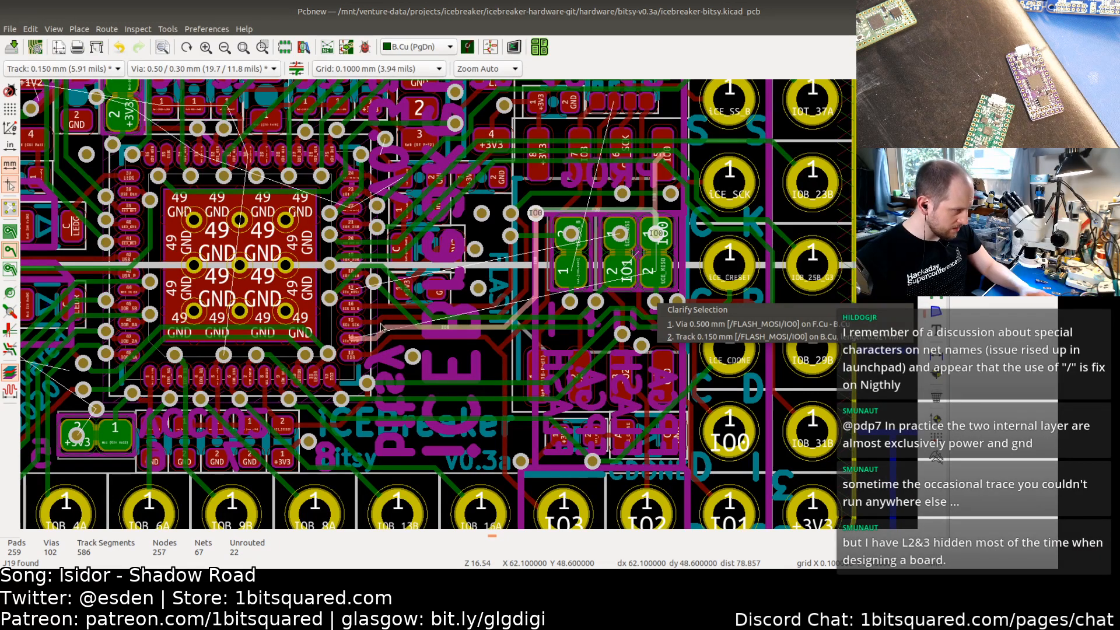
{"action": "key", "text": "Escape"}
Step: Inspect the FLASH_MISO/IO1 via and track by the flash pins, then the J16 jumper footprint's properties
{"action": "scroll", "coordinate": [383, 329], "scroll_direction": "up", "scroll_amount": 3}
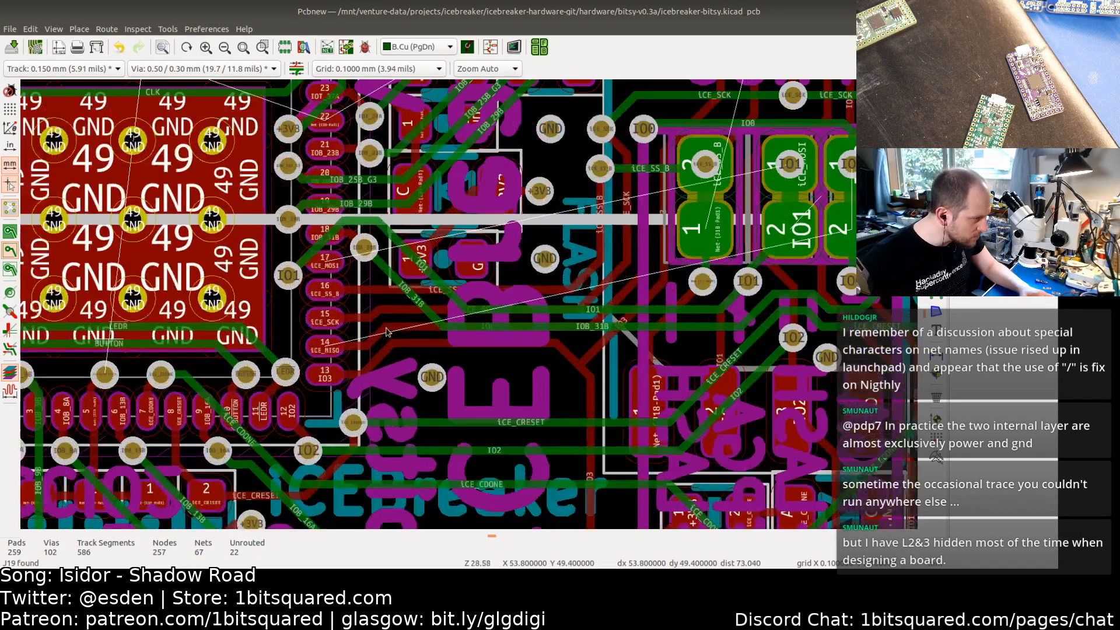
{"action": "left_click", "coordinate": [325, 263]}
{"action": "key", "text": "Escape"}
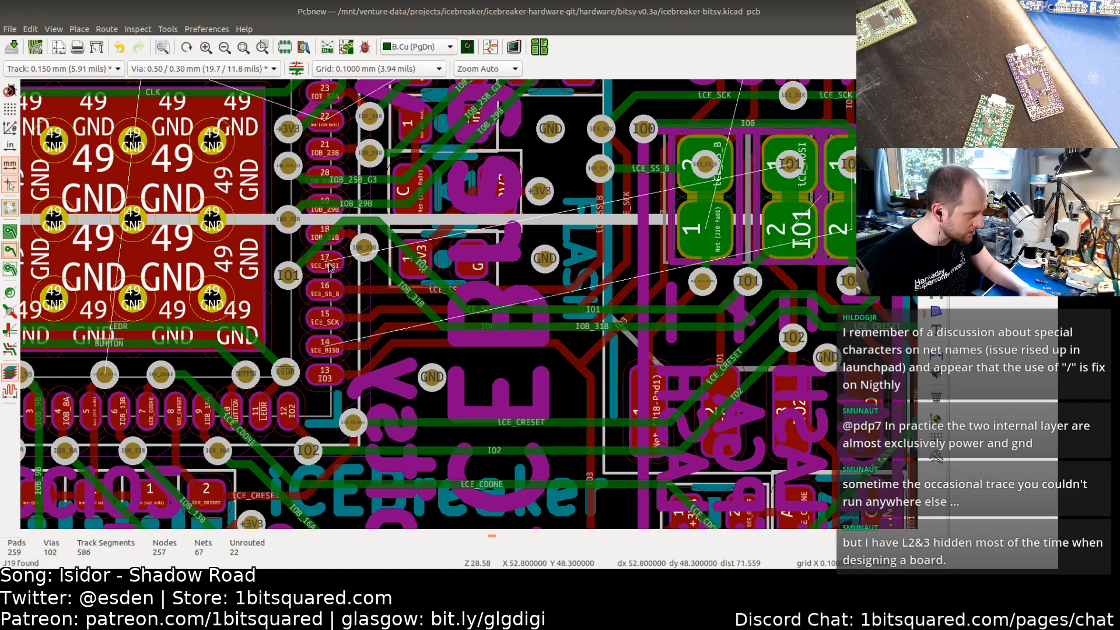
{"action": "left_click", "coordinate": [296, 270]}
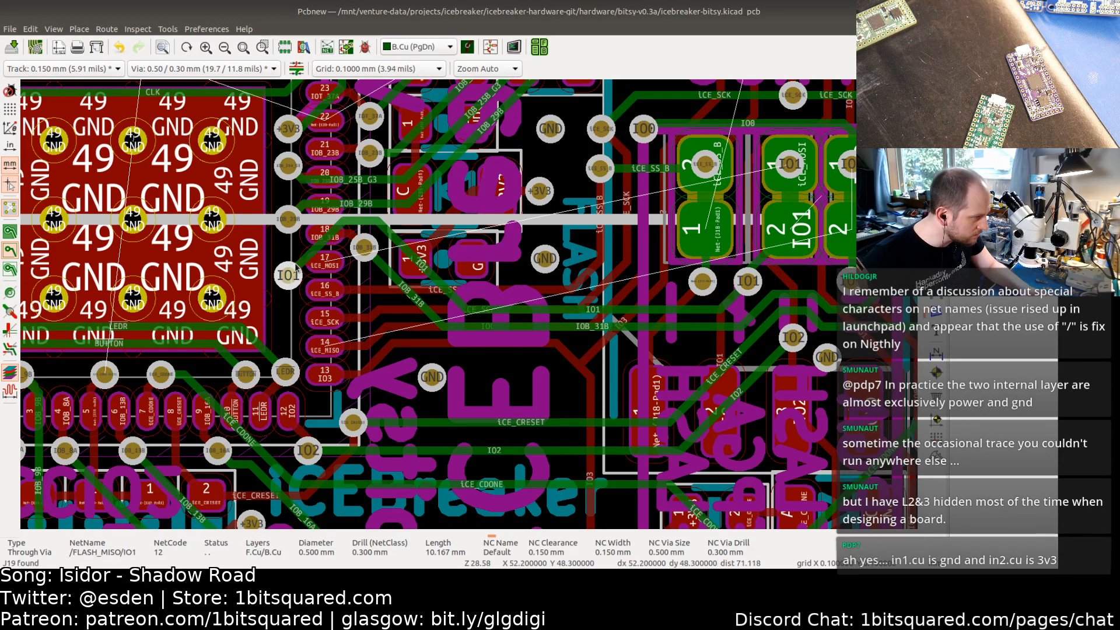
{"action": "left_click", "coordinate": [298, 260]}
{"action": "key", "text": "Escape"}
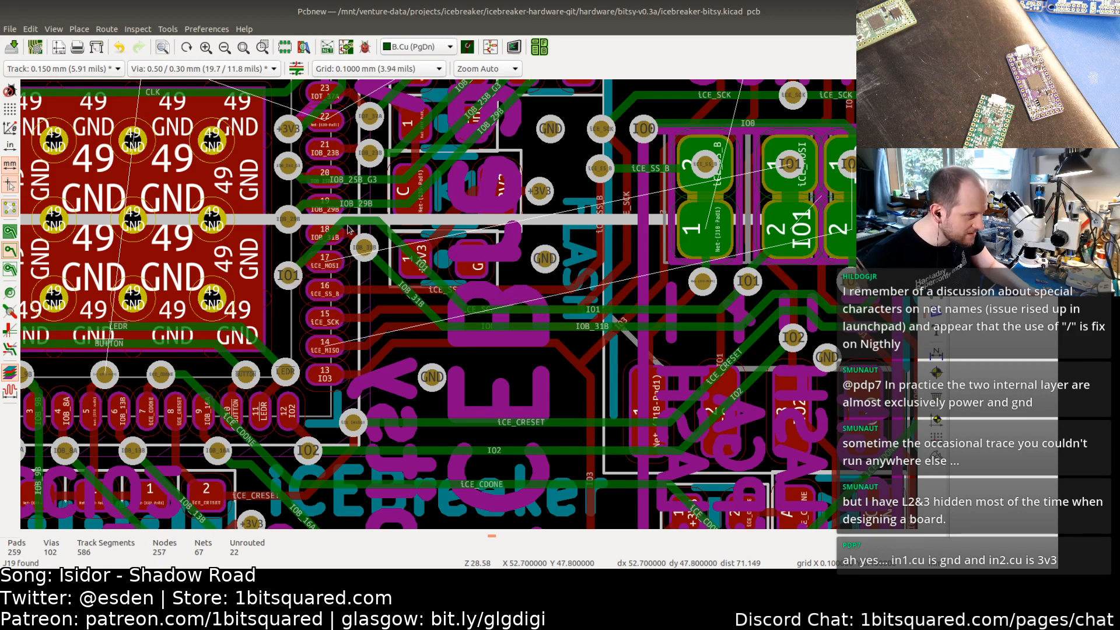
{"action": "left_click", "coordinate": [316, 256]}
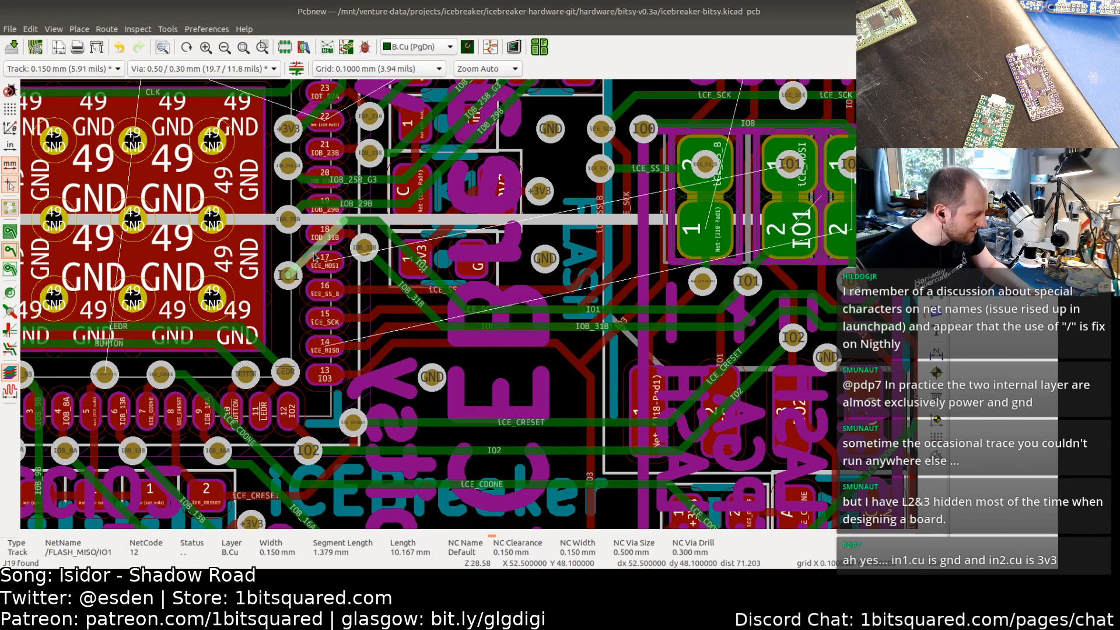
{"action": "key", "text": "u"}
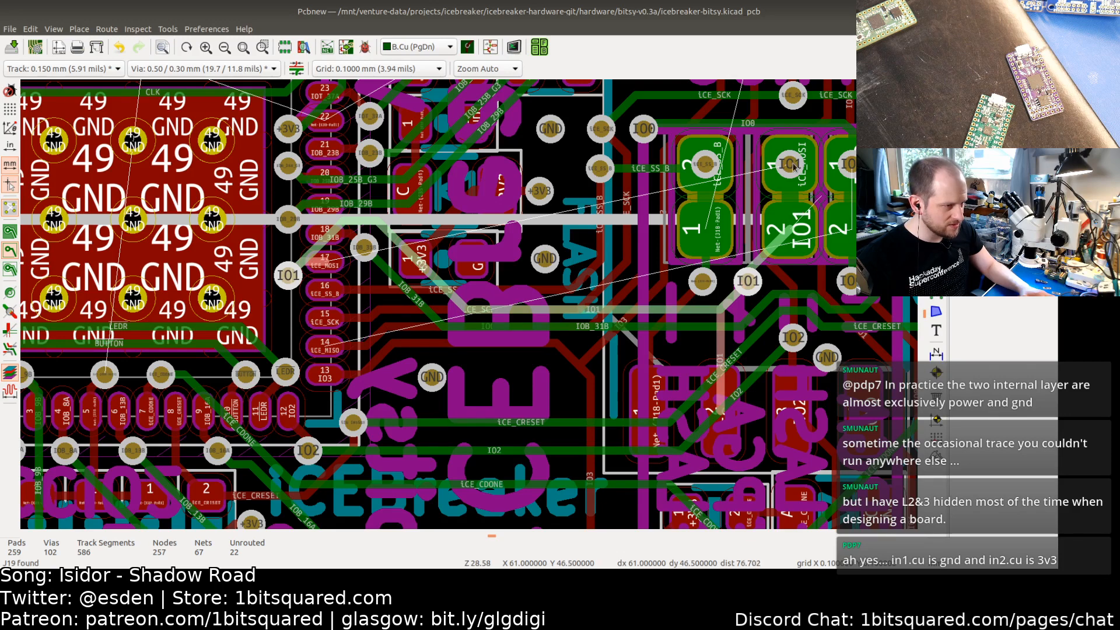
{"action": "left_click", "coordinate": [757, 200]}
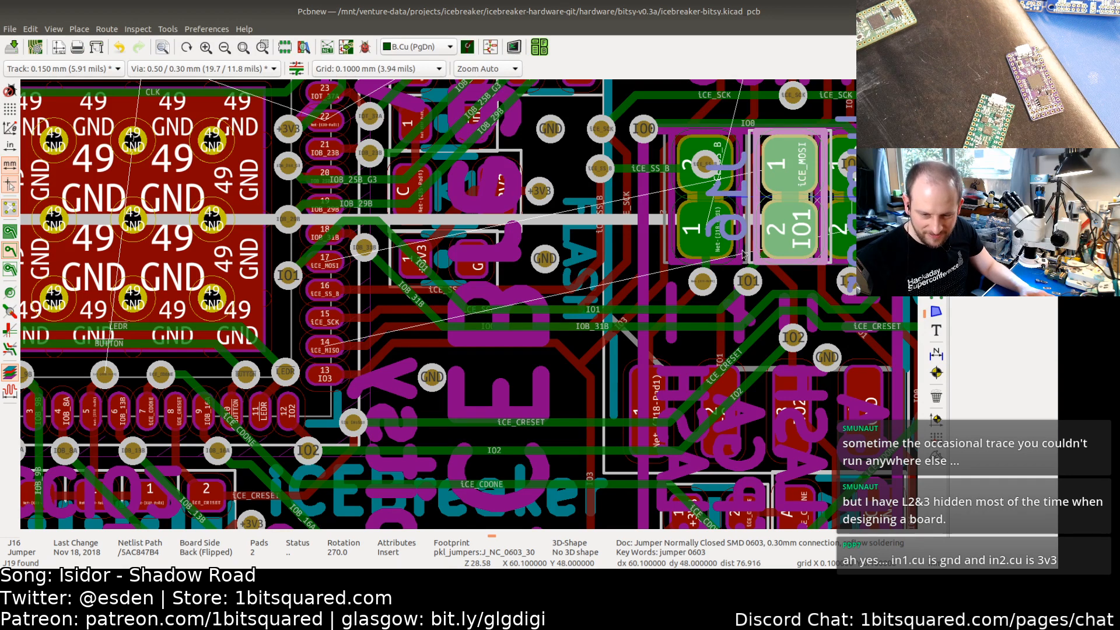
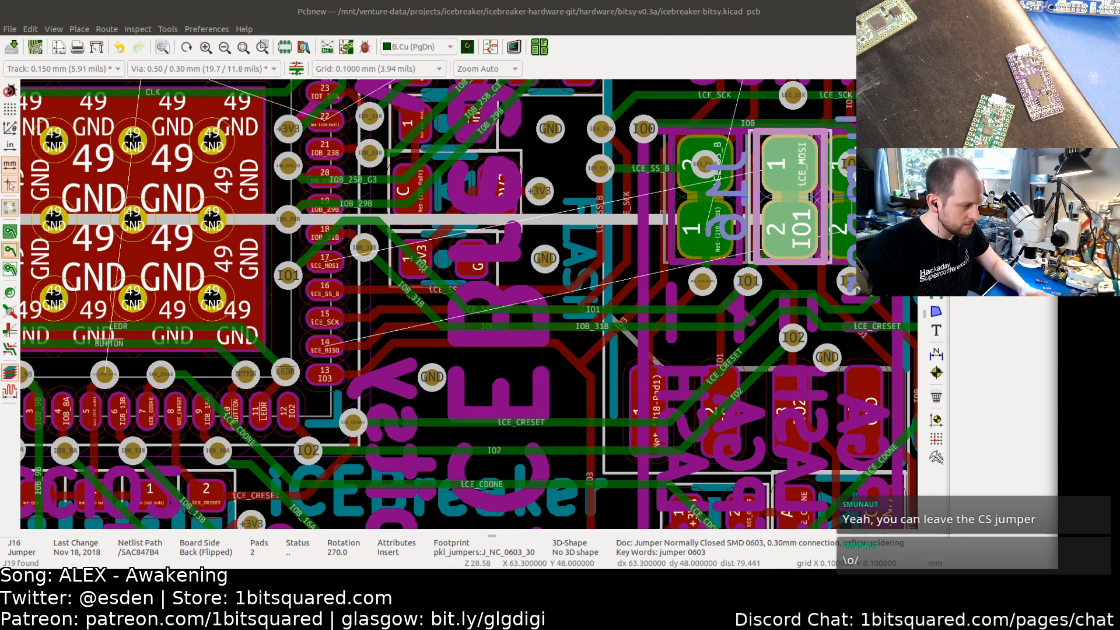
Step: Switch to the to-do file and mark the normally-closed jumpers task as cancelled
{"action": "key", "text": "alt+Tab"}
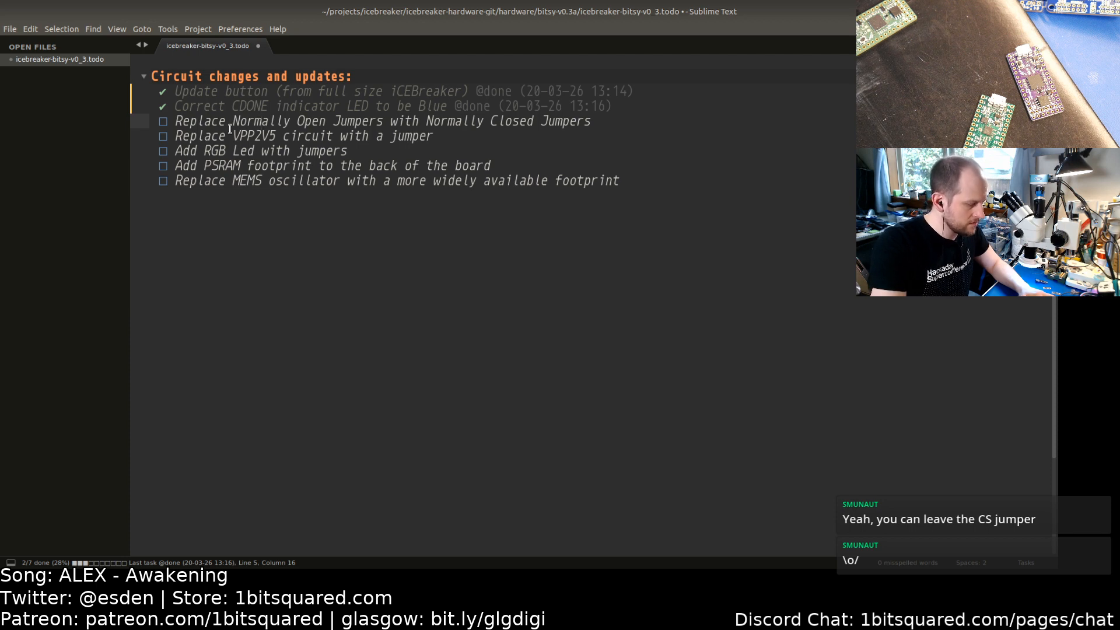
{"action": "key", "text": "alt+c"}
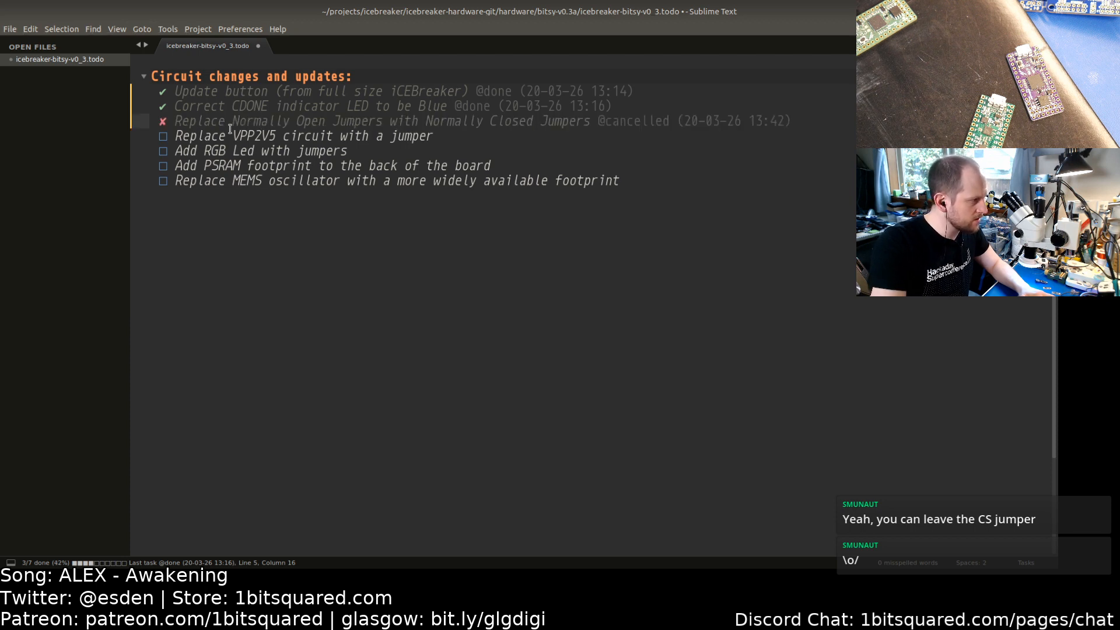
{"action": "key", "text": "Right"}
{"action": "key", "text": "Right"}
{"action": "key", "text": "Right"}
{"action": "key", "text": "Right"}
{"action": "key", "text": "Right"}
{"action": "key", "text": "Right"}
{"action": "key", "text": "Right"}
{"action": "key", "text": "Right"}
{"action": "key", "text": "Right"}
{"action": "key", "text": "Right"}
{"action": "key", "text": "Right"}
{"action": "key", "text": "Right"}
{"action": "key", "text": "Right"}
{"action": "key", "text": "Right"}
{"action": "key", "text": "Right"}
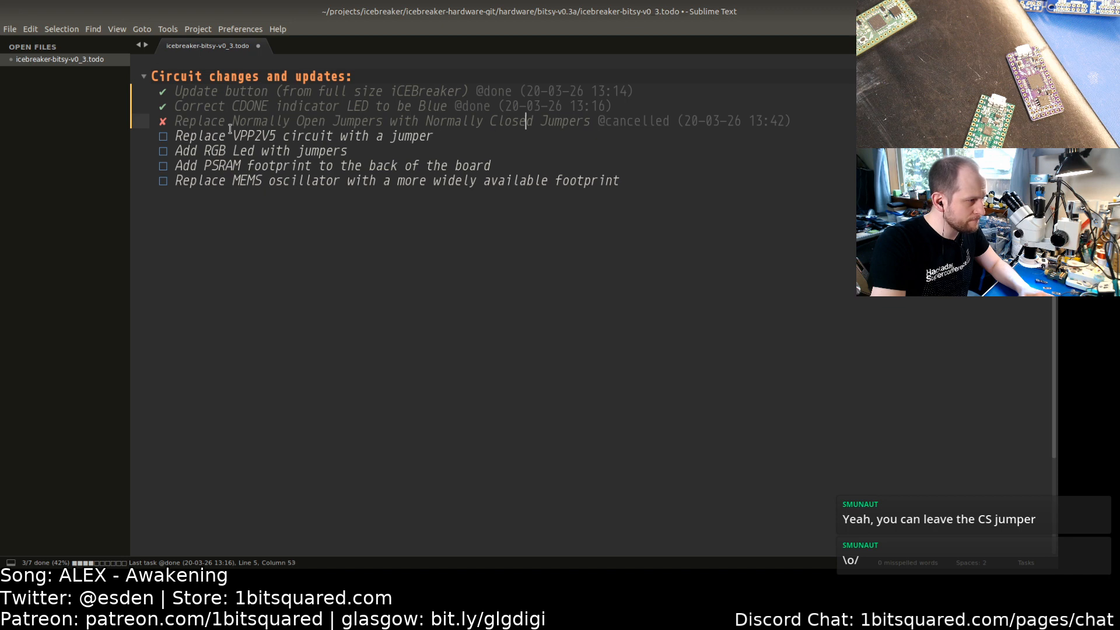
{"action": "key", "text": "Right"}
{"action": "key", "text": "Right"}
{"action": "key", "text": "Right"}
{"action": "key", "text": "Right"}
{"action": "key", "text": "Right"}
{"action": "key", "text": "Right"}
{"action": "key", "text": "Right"}
{"action": "key", "text": "Right"}
{"action": "key", "text": "Right"}
{"action": "key", "text": "Right"}
{"action": "key", "text": "Right"}
{"action": "key", "text": "Right"}
{"action": "key", "text": "Right"}
{"action": "key", "text": "Right"}
{"action": "key", "text": "Right"}
{"action": "key", "text": "Right"}
{"action": "key", "text": "Right"}
{"action": "key", "text": "Right"}
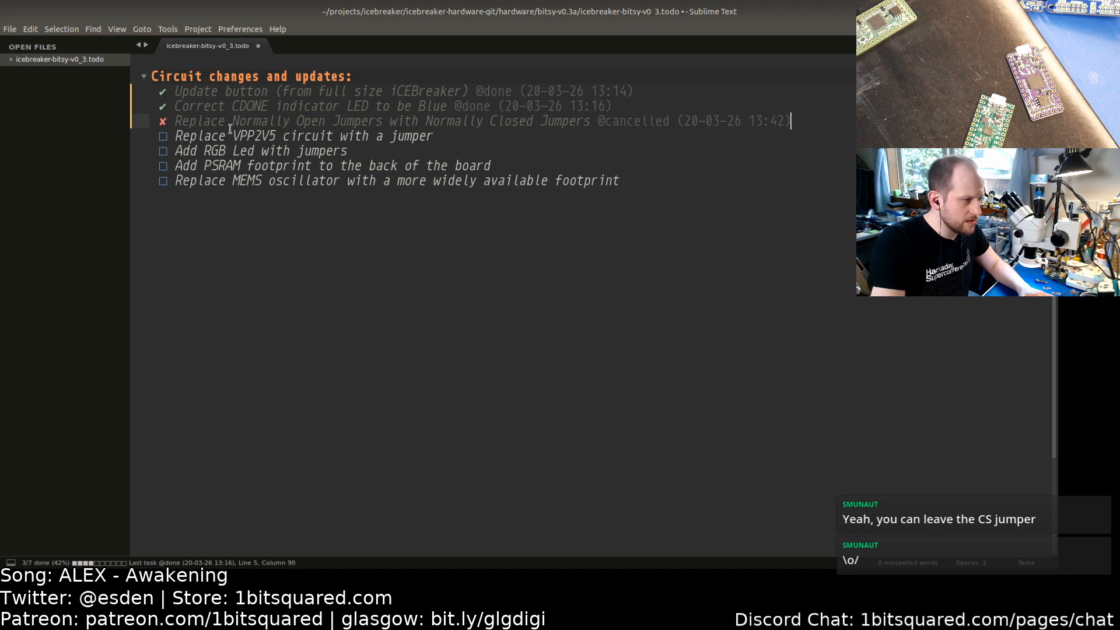
{"action": "key", "text": "Return"}
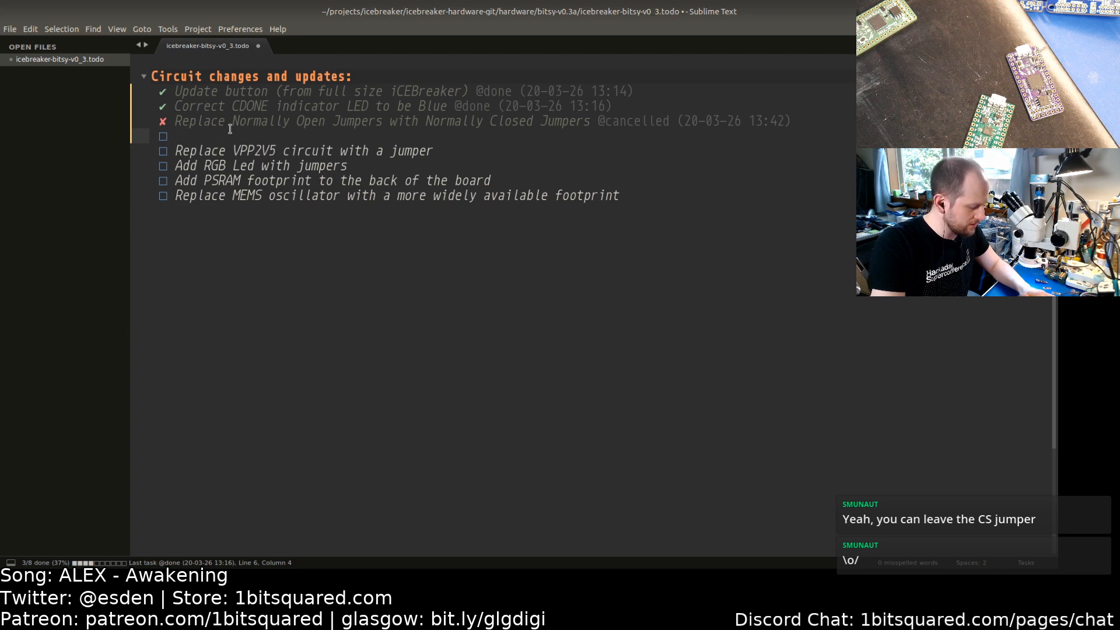
{"action": "key", "text": "ctrl+z"}
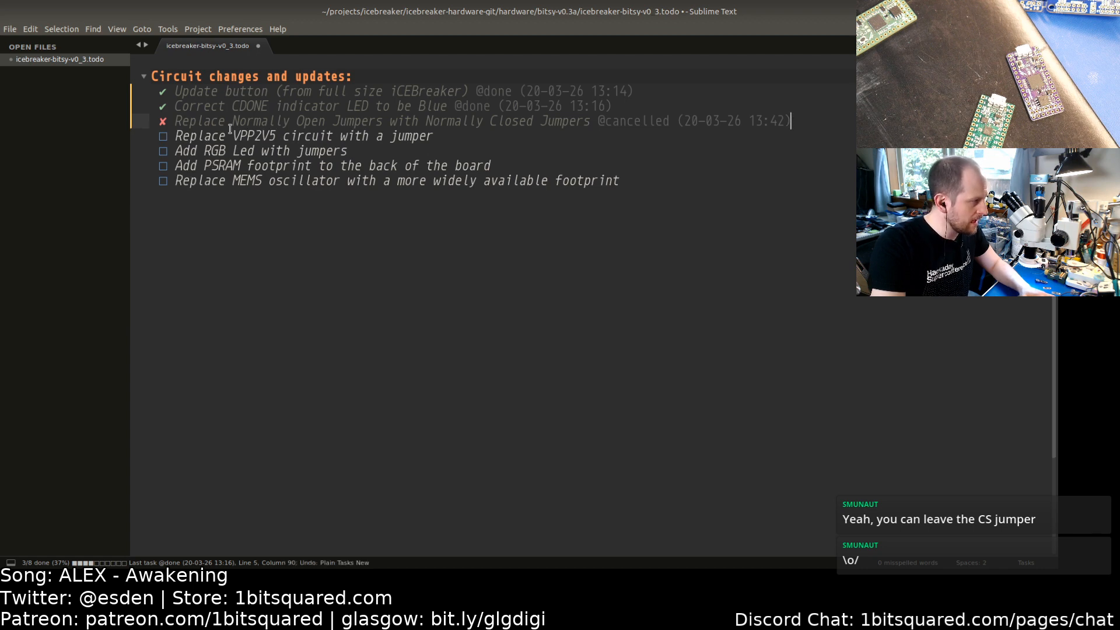
Step: Clear the cancellation and mark the normally-closed jumpers task as done instead
{"action": "left_click", "coordinate": [230, 127]}
{"action": "key", "text": "alt+c"}
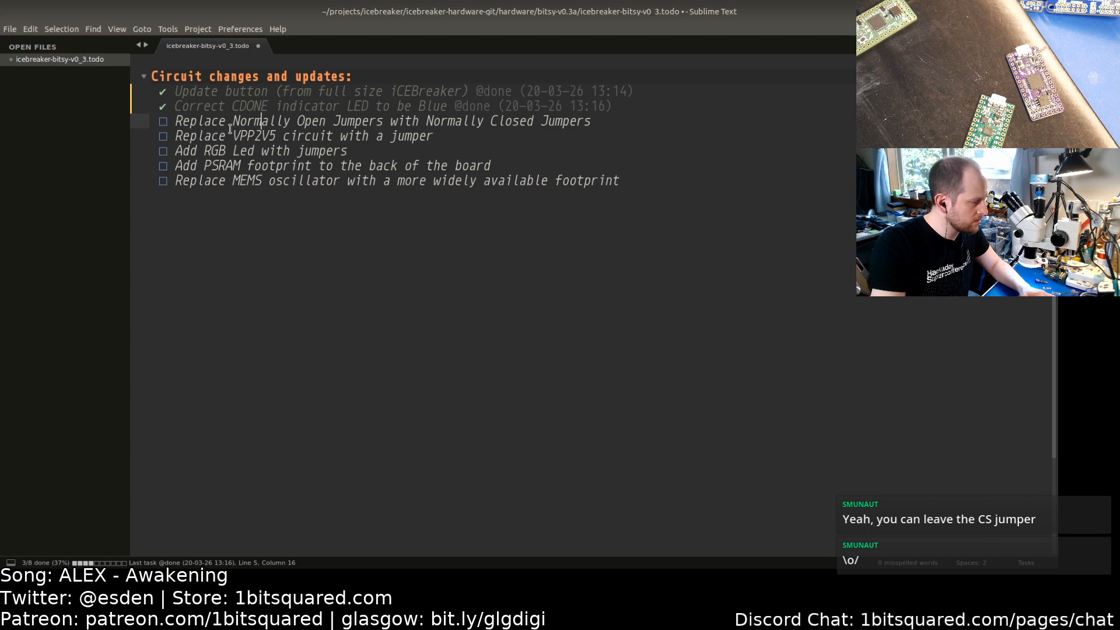
{"action": "key", "text": "ctrl+d"}
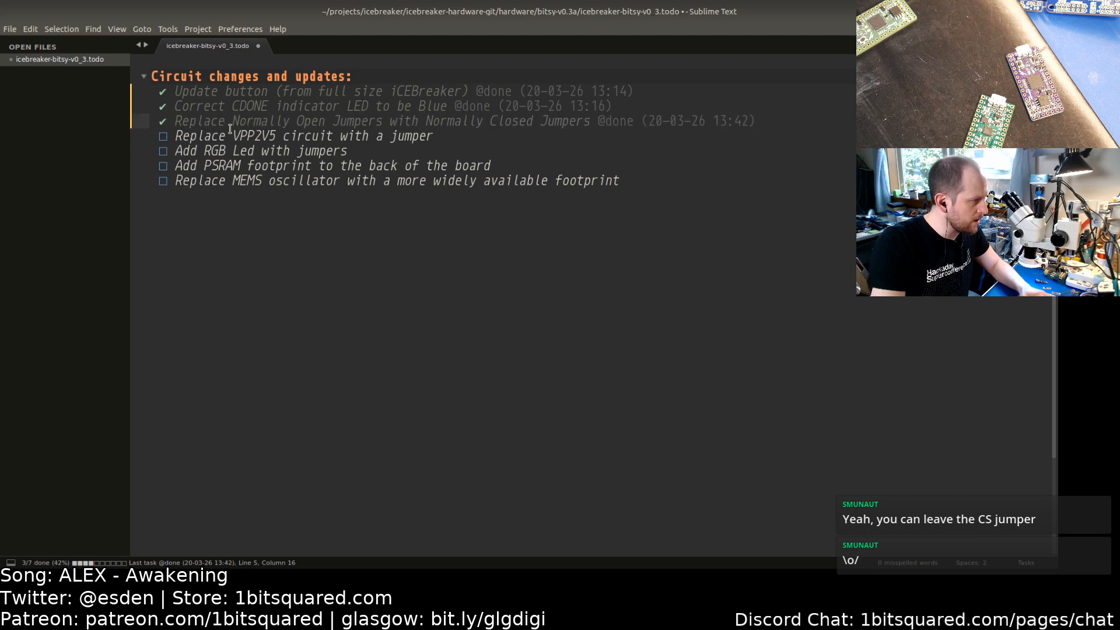
Step: Add a new task below it: "Remove SRAM/FLASH programming swapping jumpers to make more space"
{"action": "key", "text": "Right"}
{"action": "key", "text": "Right"}
{"action": "key", "text": "Right"}
{"action": "key", "text": "Right"}
{"action": "key", "text": "Right"}
{"action": "key", "text": "Right"}
{"action": "key", "text": "Right"}
{"action": "key", "text": "Right"}
{"action": "key", "text": "Right"}
{"action": "key", "text": "Right"}
{"action": "key", "text": "Right"}
{"action": "key", "text": "Right"}
{"action": "key", "text": "Right"}
{"action": "key", "text": "Right"}
{"action": "key", "text": "Right"}
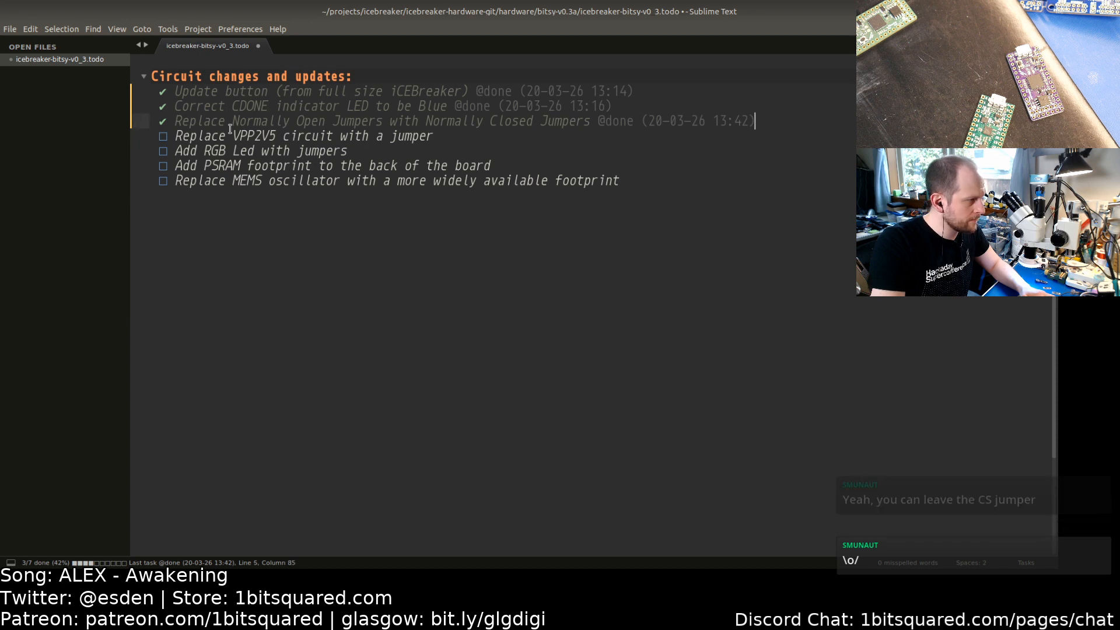
{"action": "key", "text": "ctrl+Return"}
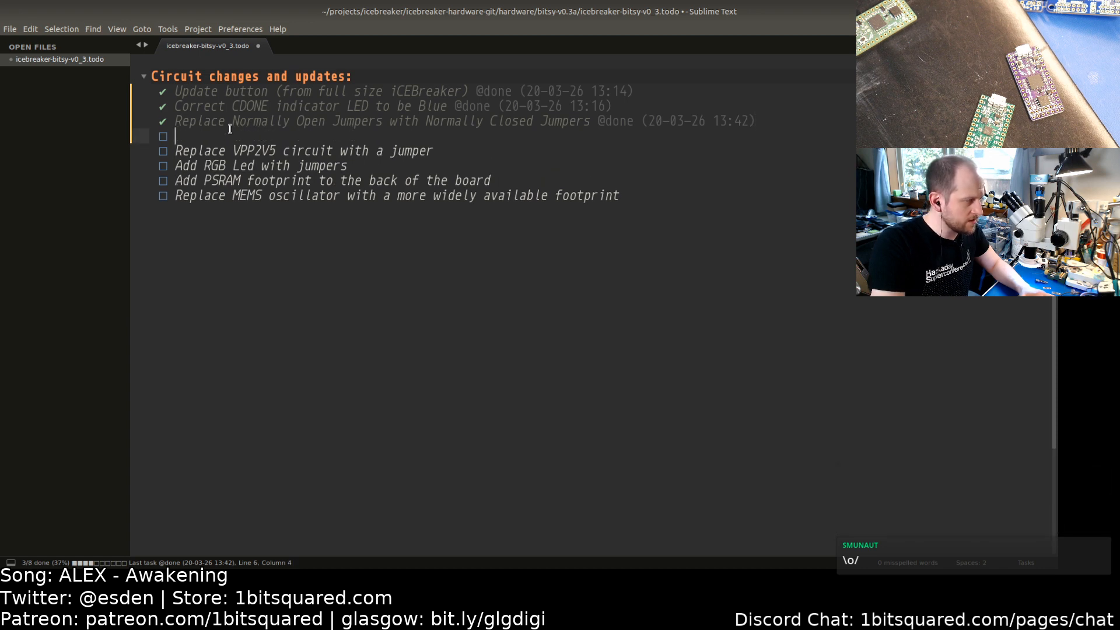
{"action": "type", "text": "Remove "}
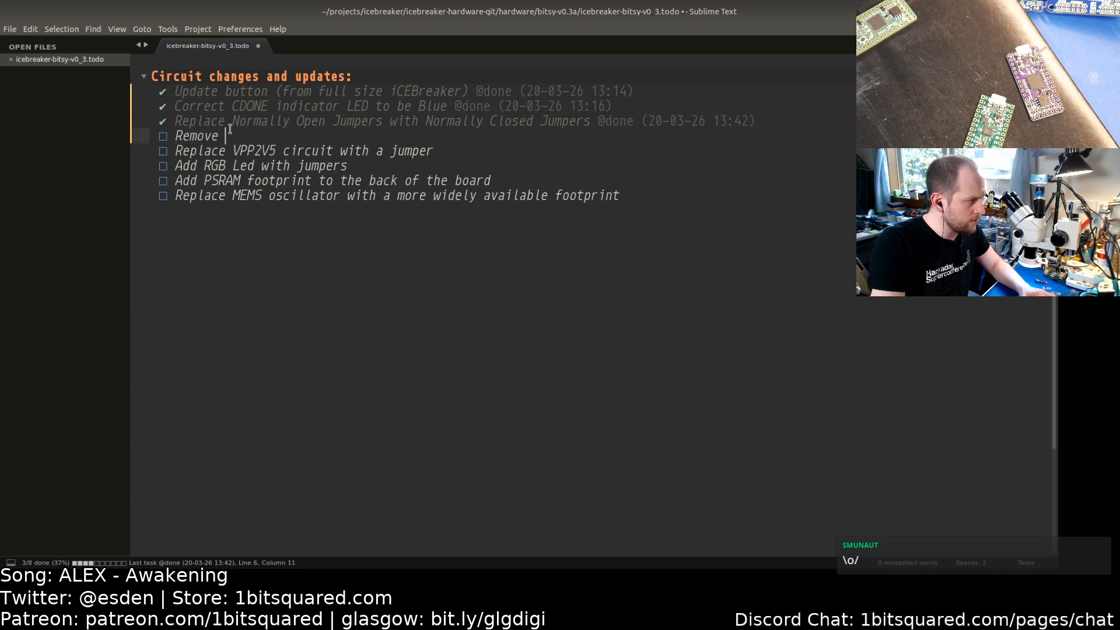
{"action": "type", "text": "SR"}
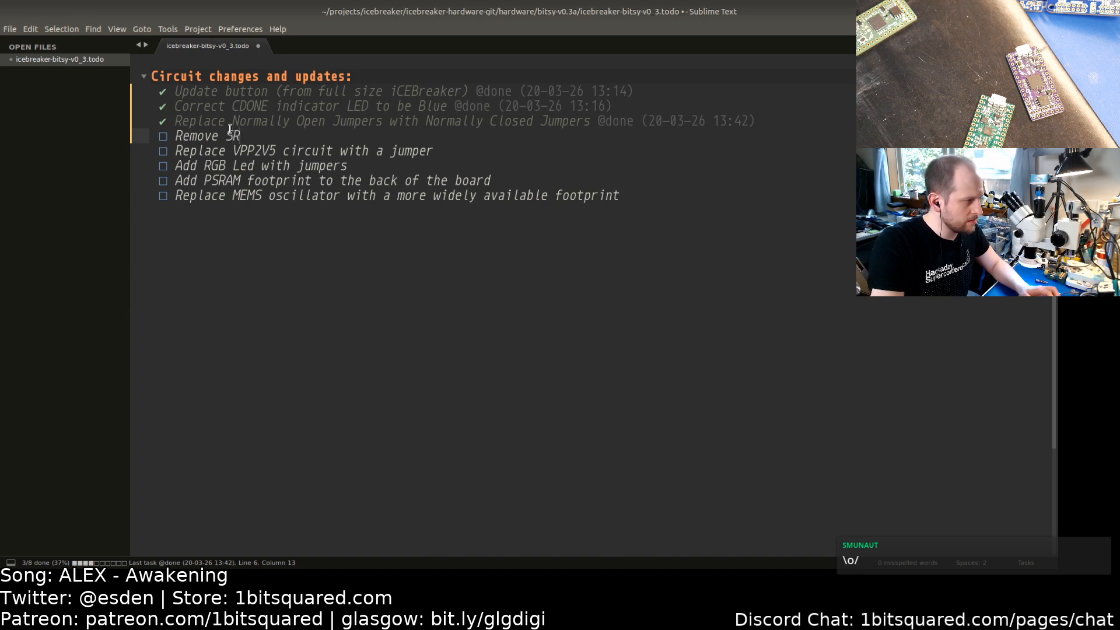
{"action": "type", "text": "AM/F"}
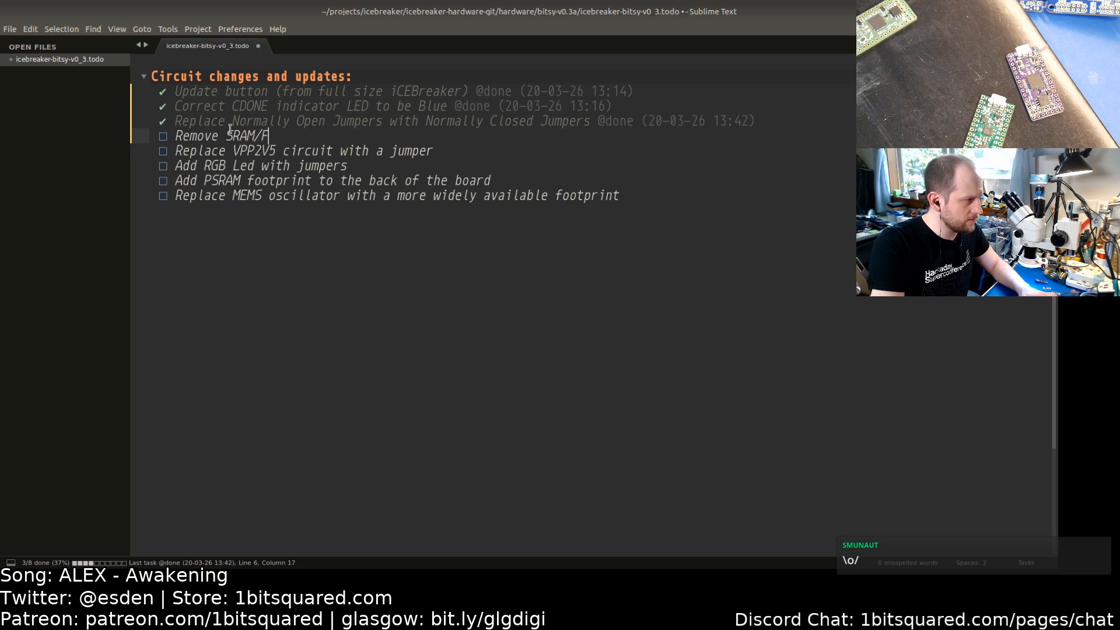
{"action": "type", "text": "LASH programming swp"}
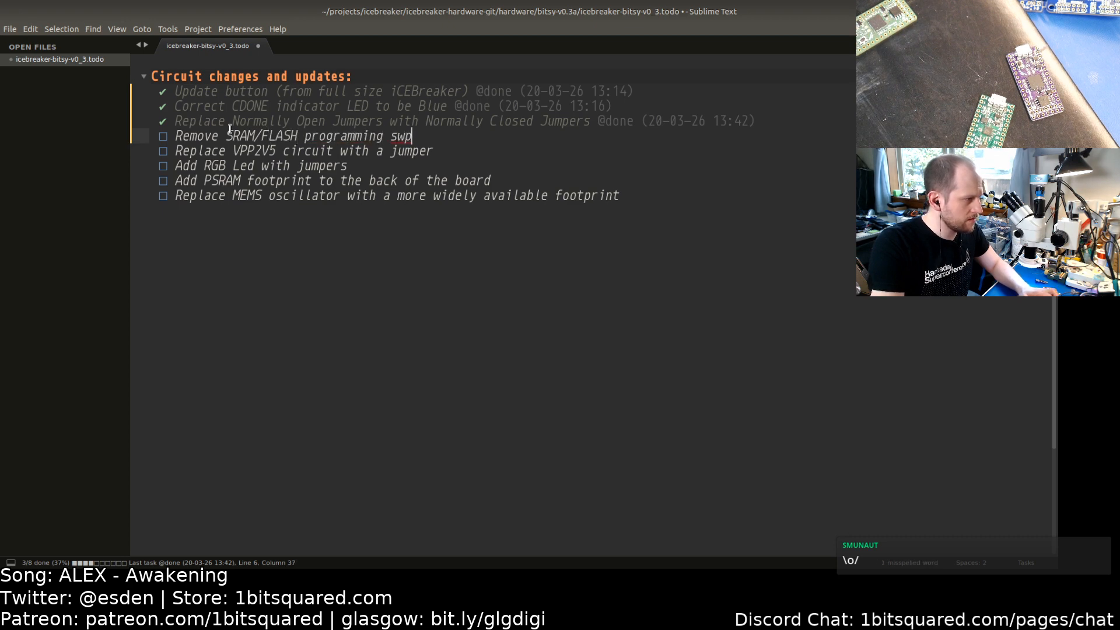
{"action": "key", "text": "BackSpace"}
{"action": "type", "text": "apping jumpers "}
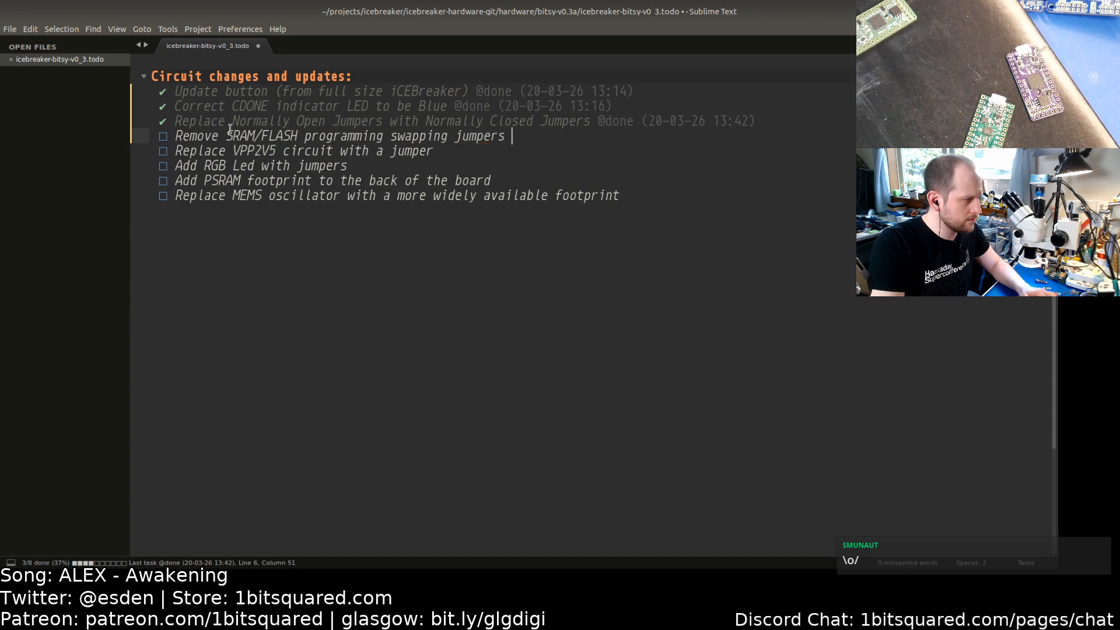
{"action": "type", "text": "to make more space"}
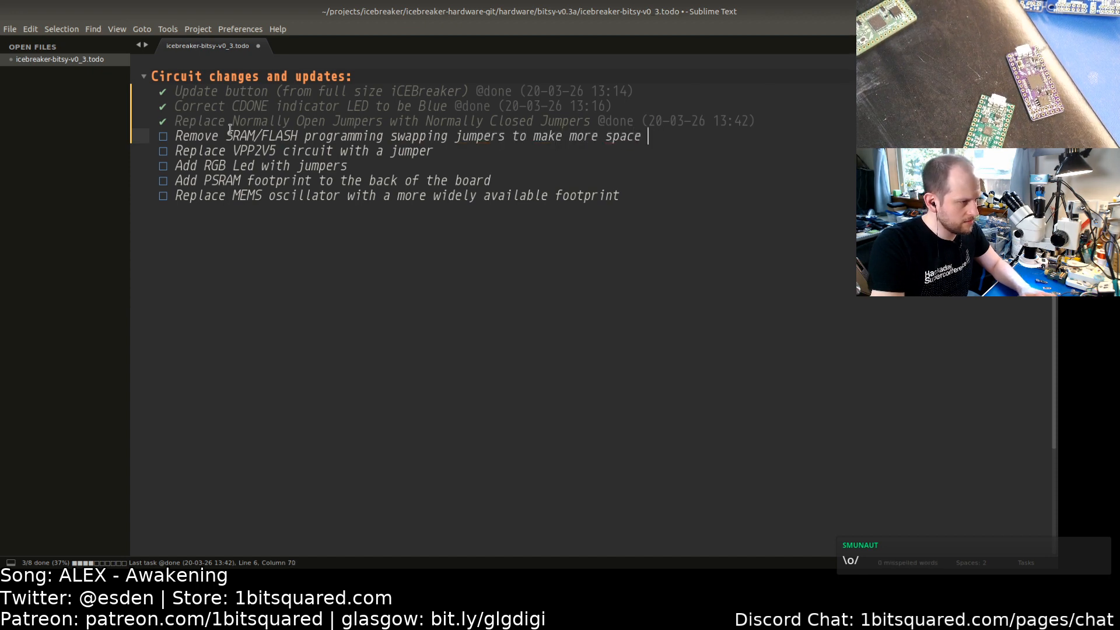
{"action": "key", "text": "BackSpace"}
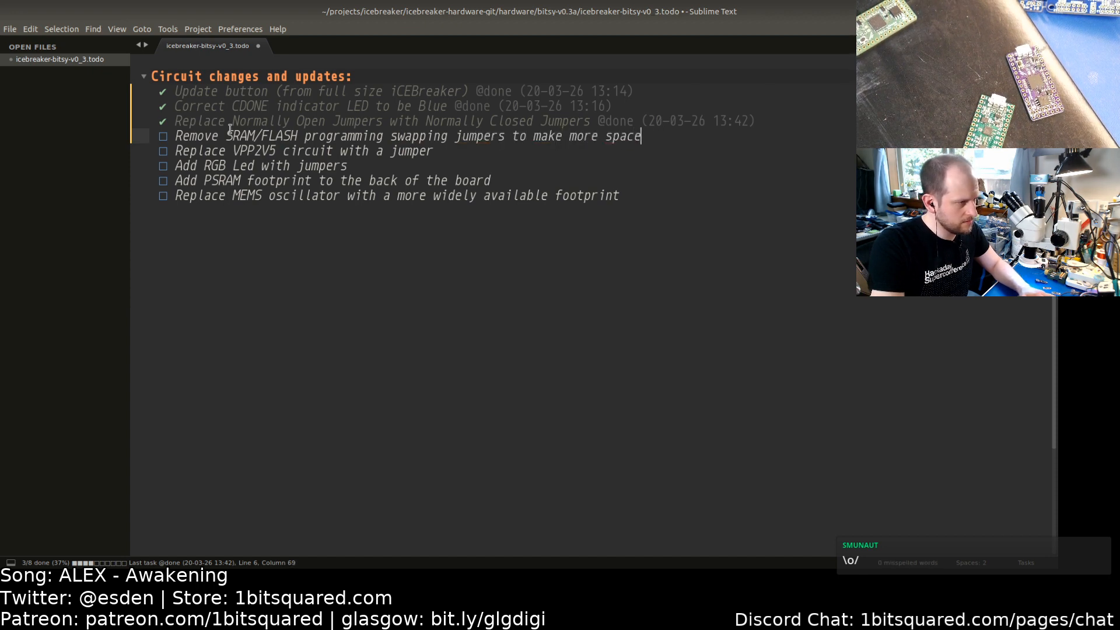
Step: Append "We don't really need them as the pins on the programmer..." to the new task and save the file
{"action": "type", "text": ", "}
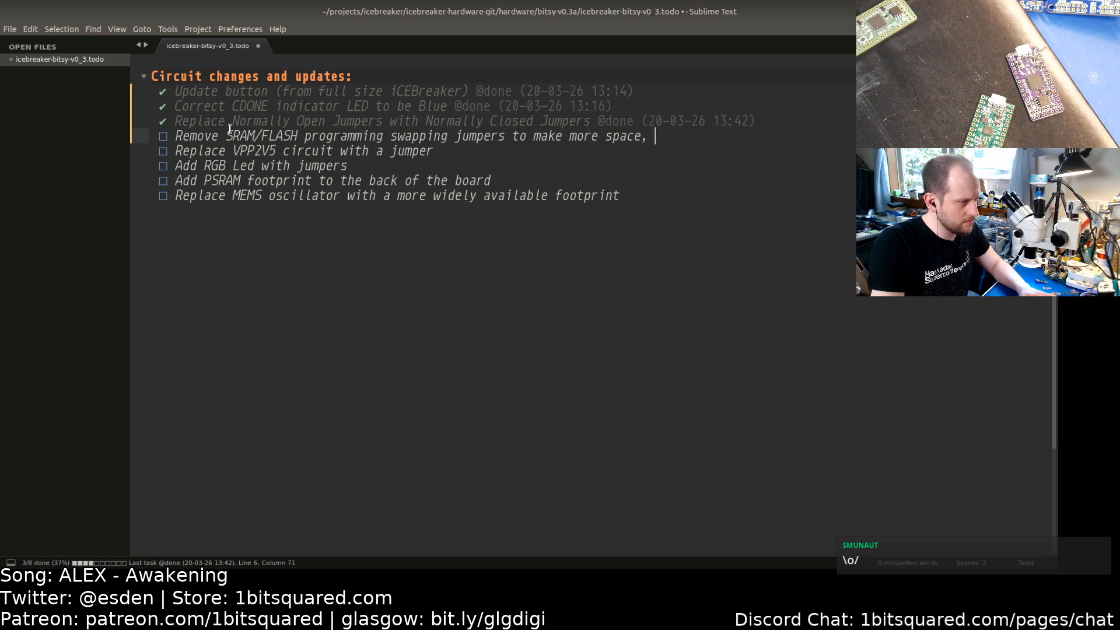
{"action": "type", "text": "We"}
{"action": "key", "text": "BackSpace"}
{"action": "key", "text": "BackSpace"}
{"action": "type", "text": "We don"}
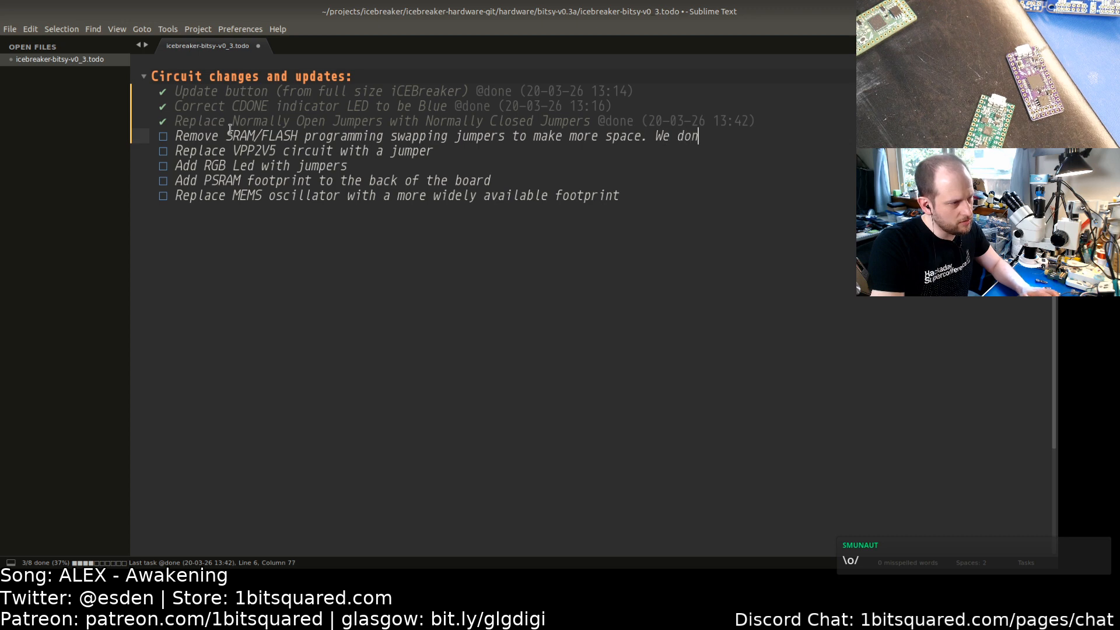
{"action": "type", "text": "'t really need them as"}
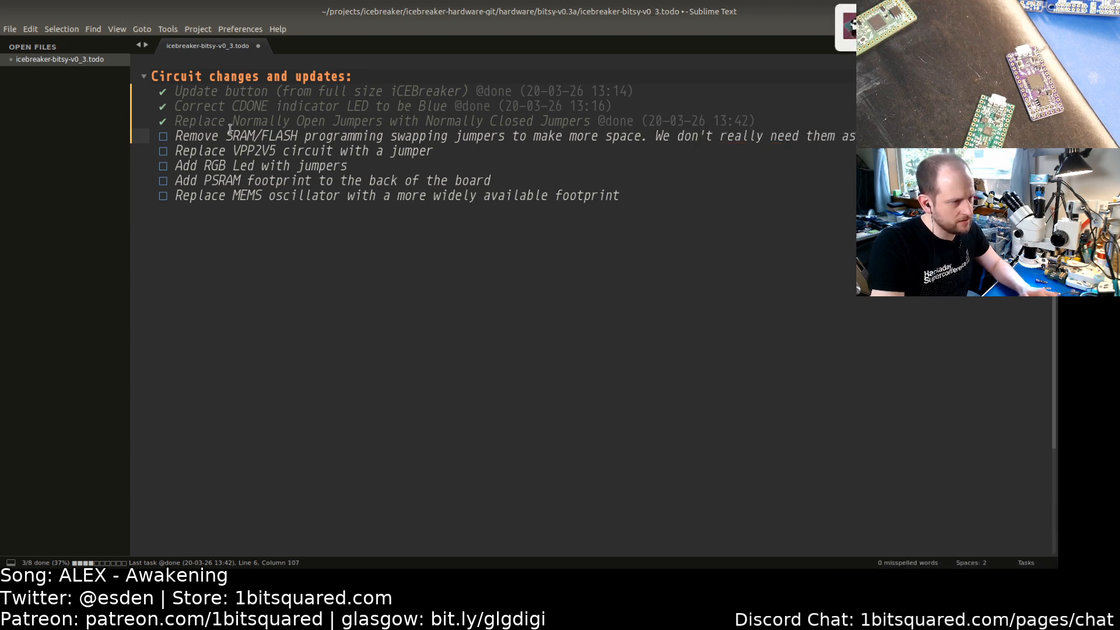
{"action": "type", "text": "just "}
{"action": "type", "text": "progr"}
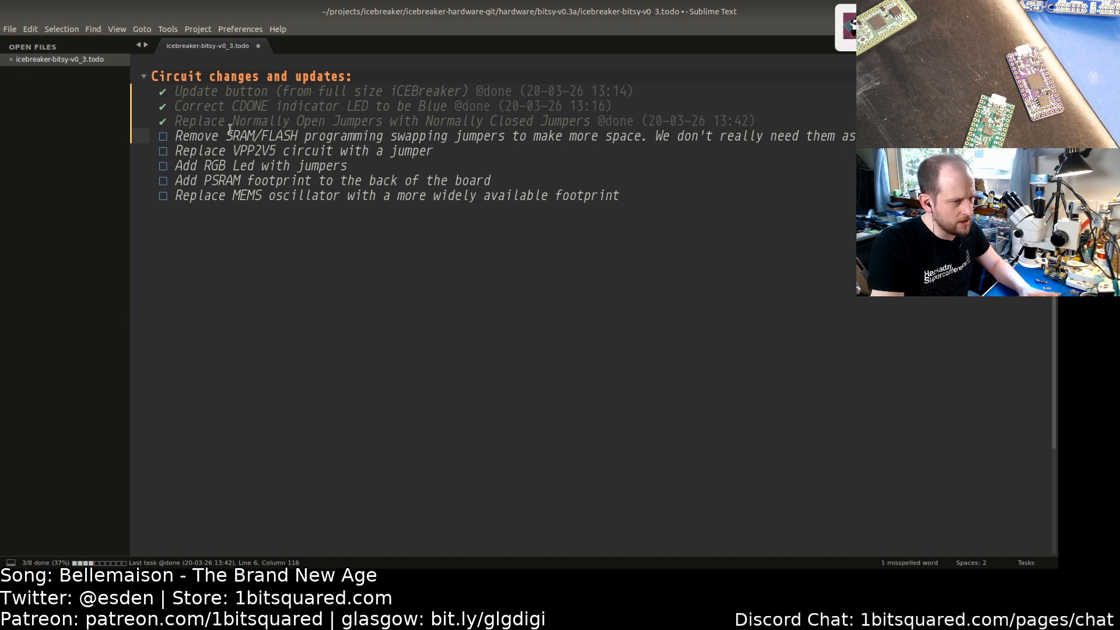
{"action": "type", "text": "m the pins "}
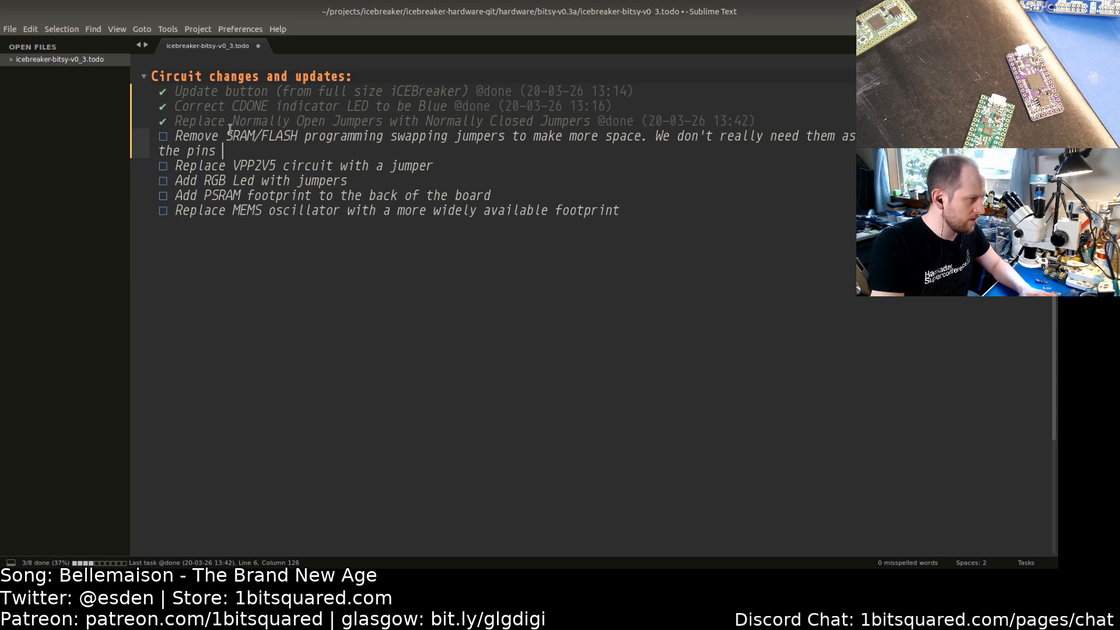
{"action": "type", "text": "on the pro"}
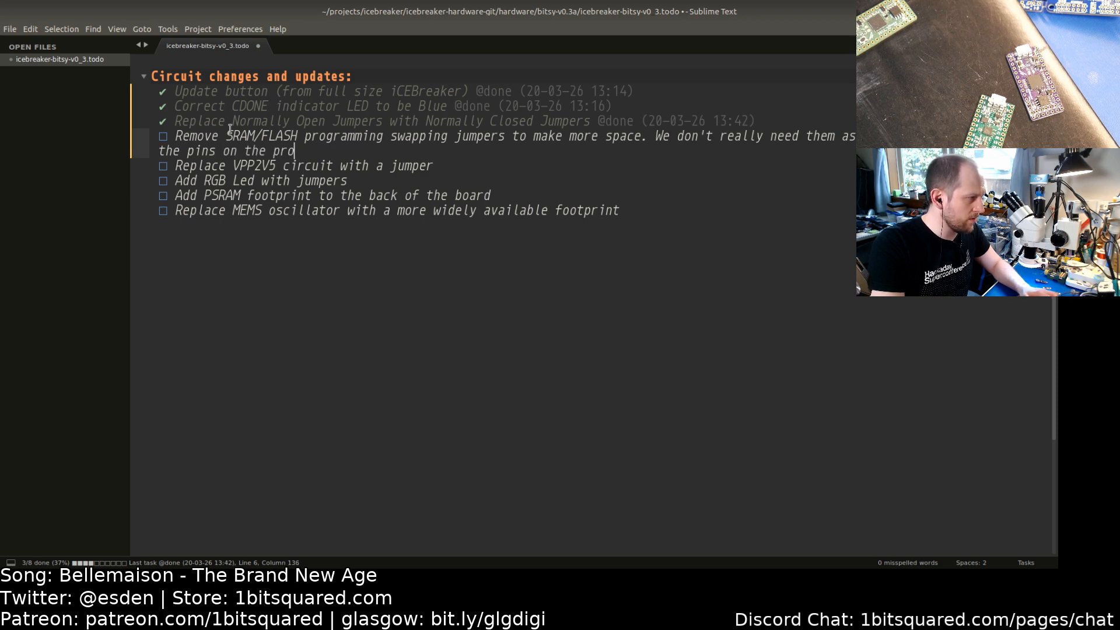
{"action": "type", "text": "grammer..."}
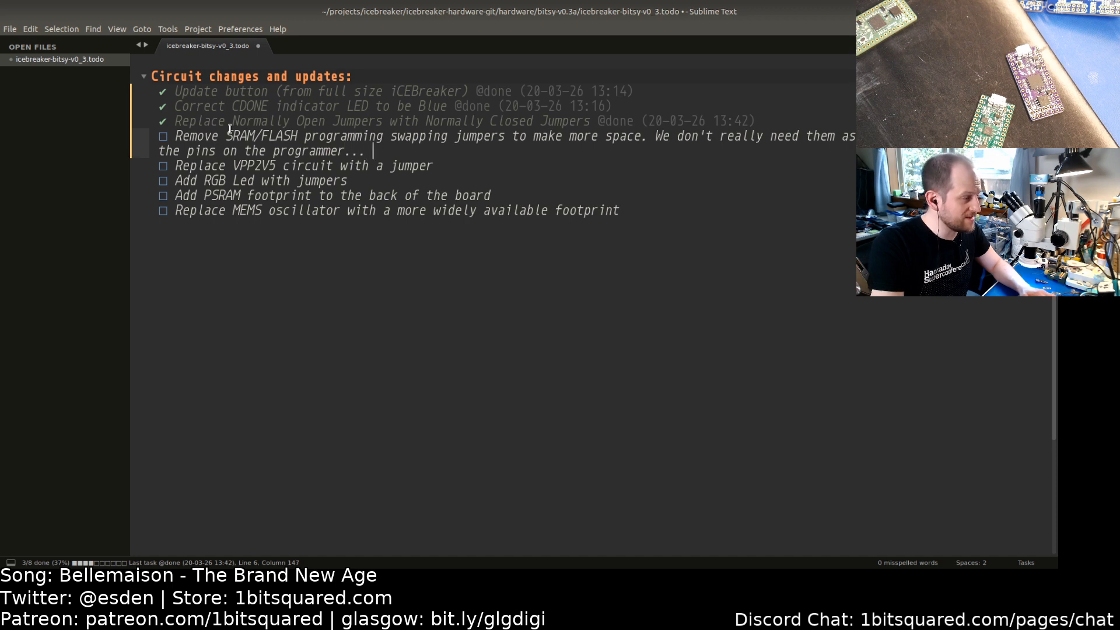
{"action": "key", "text": "BackSpace"}
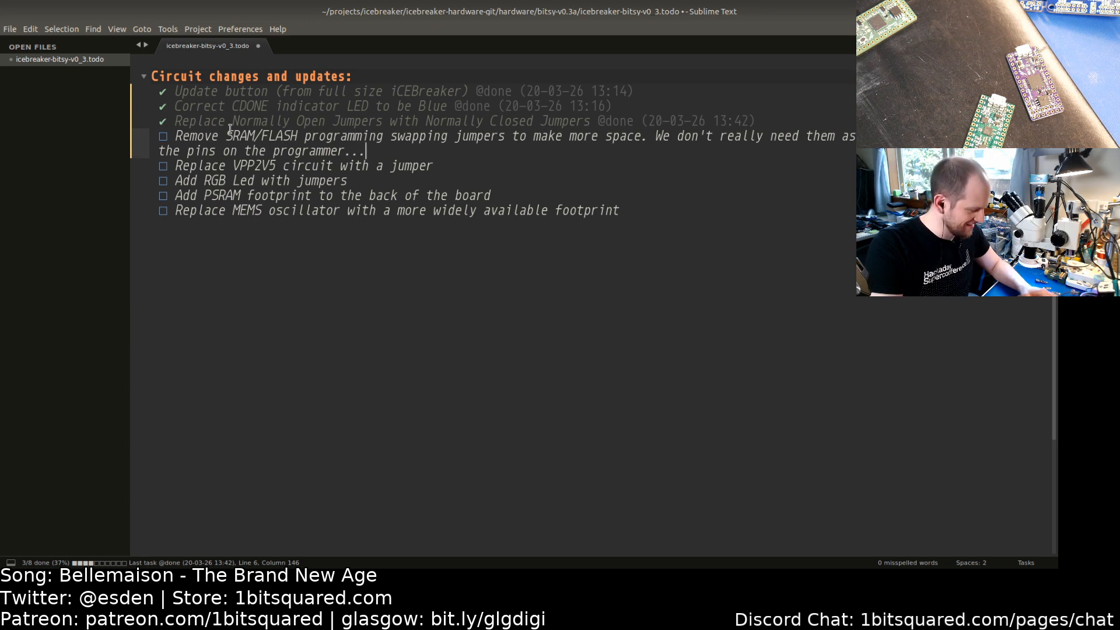
{"action": "key", "text": "ctrl+s"}
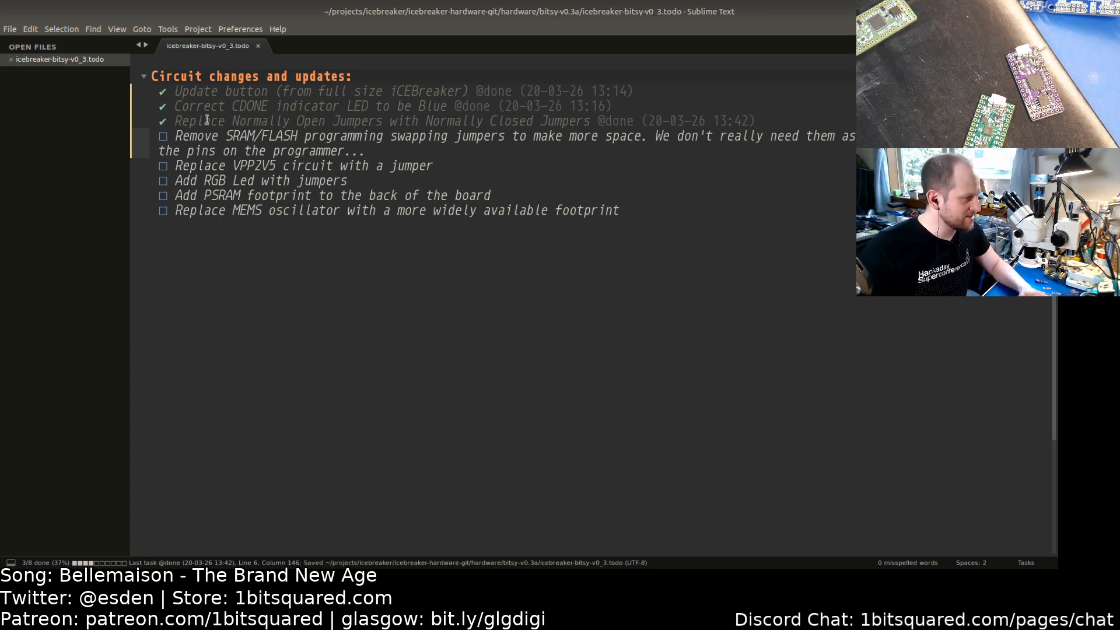
Step: Switch to the schematic's flash and programming pins section and delete the J15 jumper
{"action": "key", "text": "alt+Tab"}
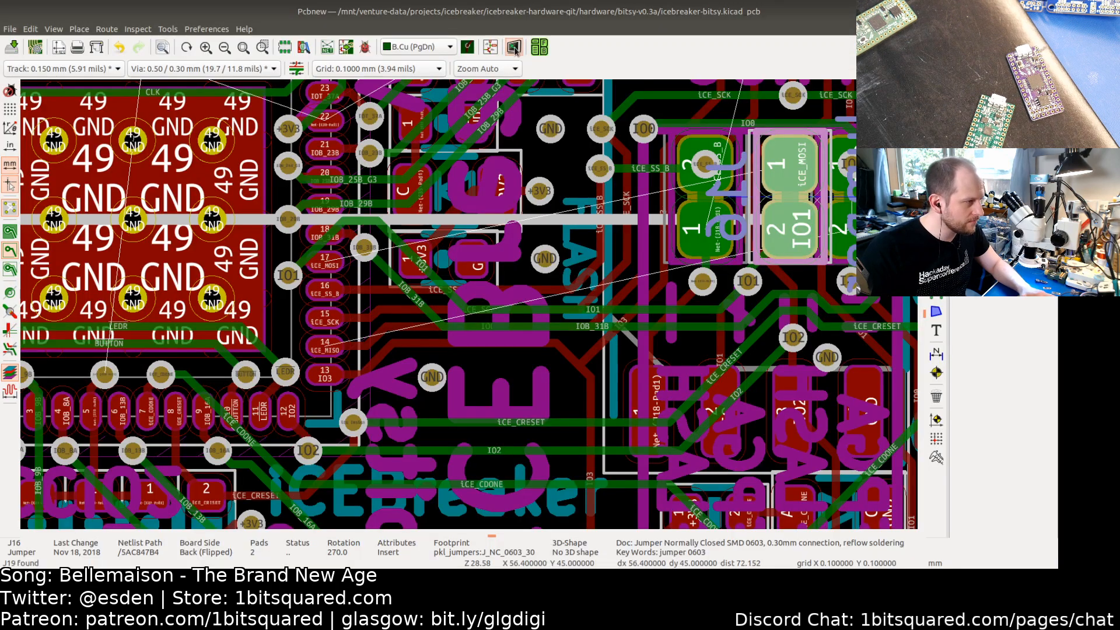
{"action": "left_click", "coordinate": [514, 48]}
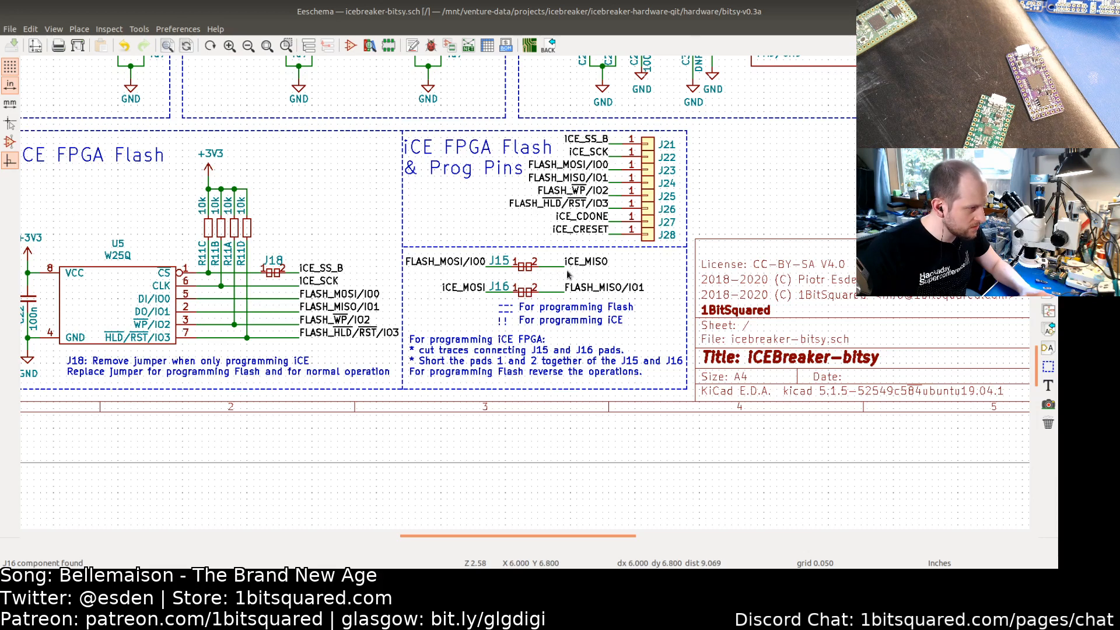
{"action": "scroll", "coordinate": [567, 274], "scroll_direction": "down", "scroll_amount": 1}
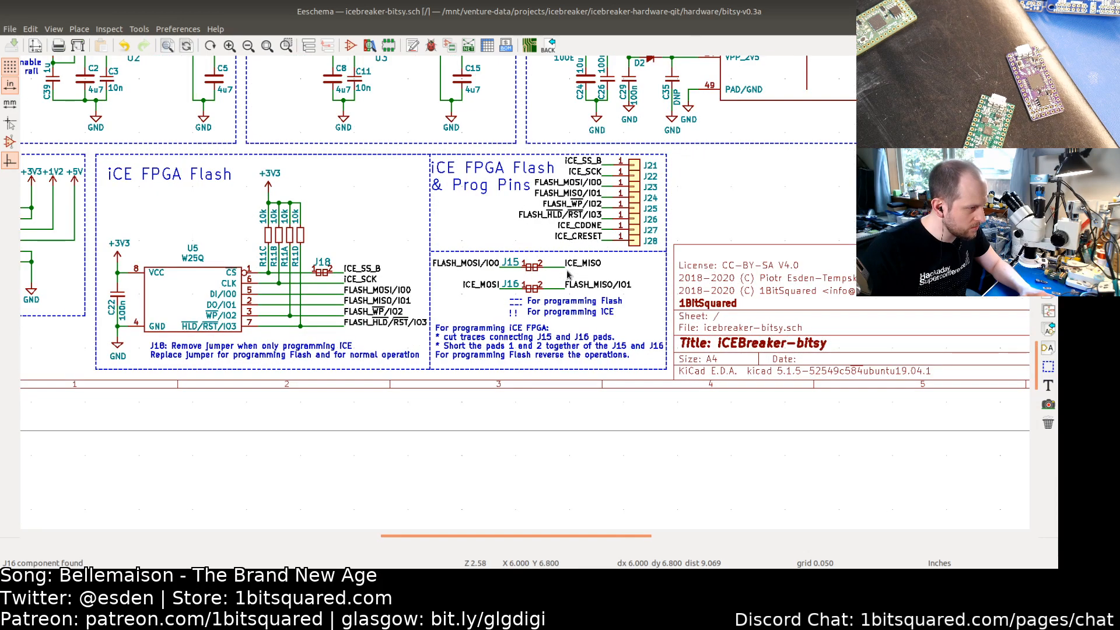
{"action": "left_click", "coordinate": [578, 185]}
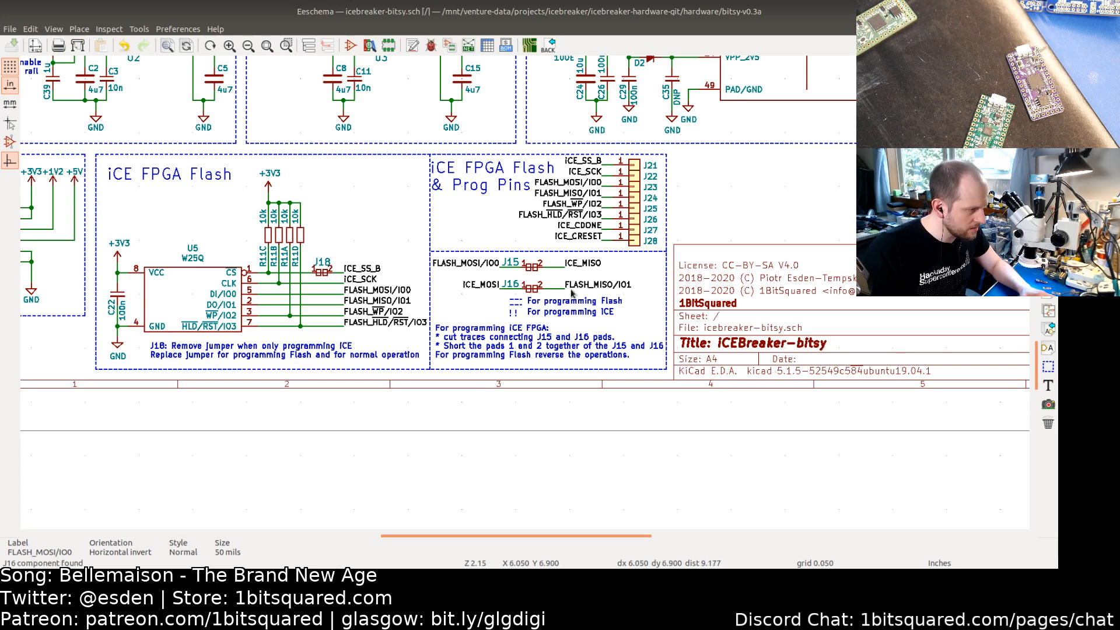
{"action": "left_click", "coordinate": [534, 271]}
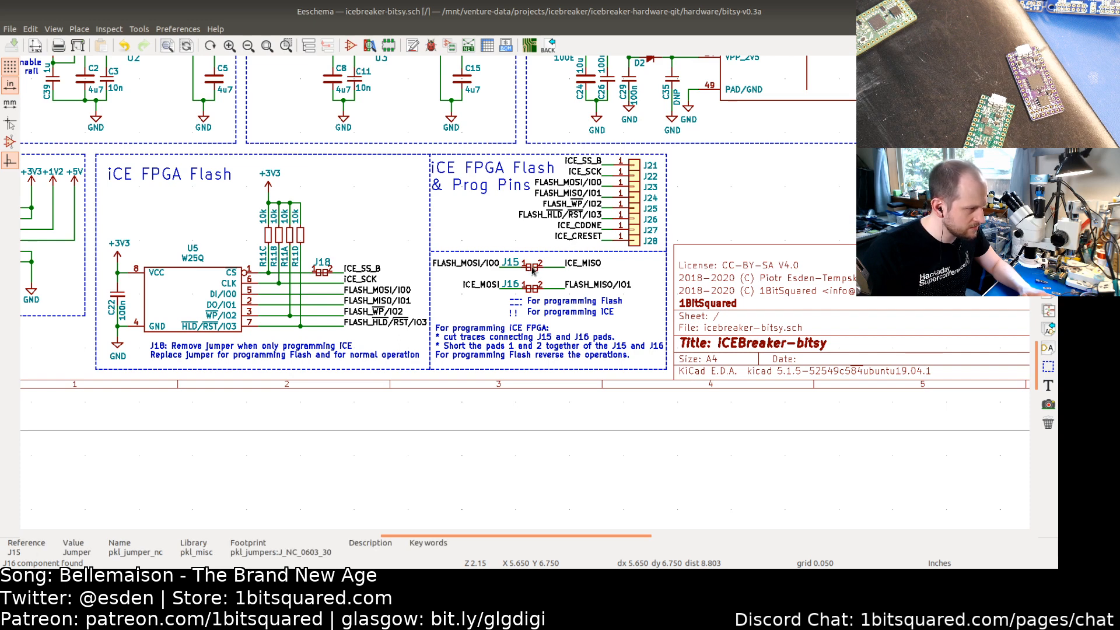
{"action": "key", "text": "Delete"}
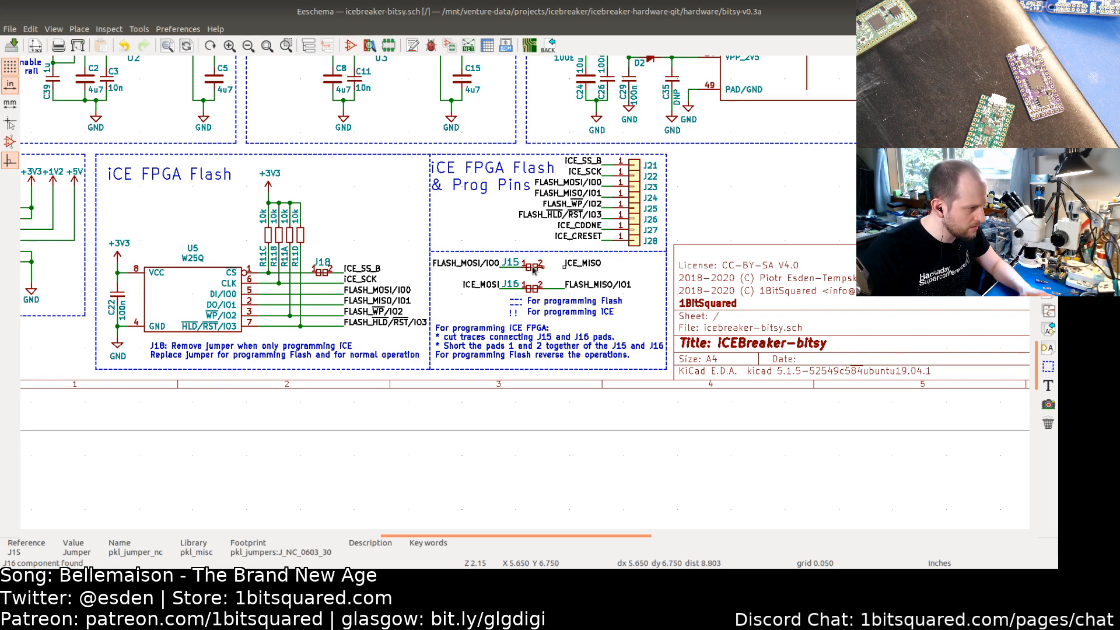
{"action": "right_click", "coordinate": [534, 269]}
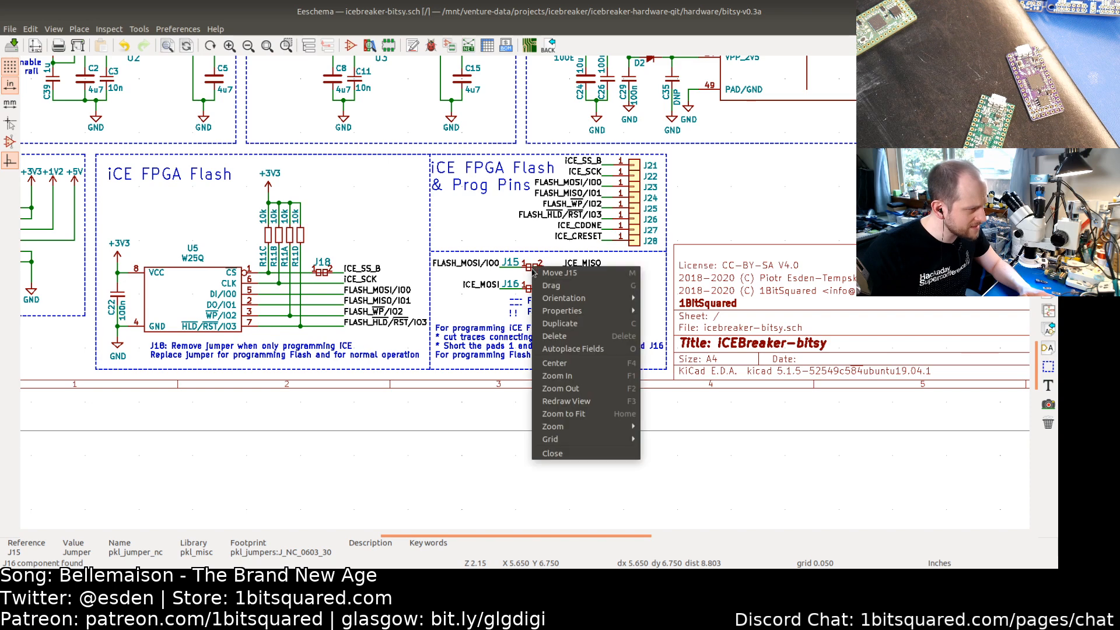
{"action": "left_click", "coordinate": [555, 336]}
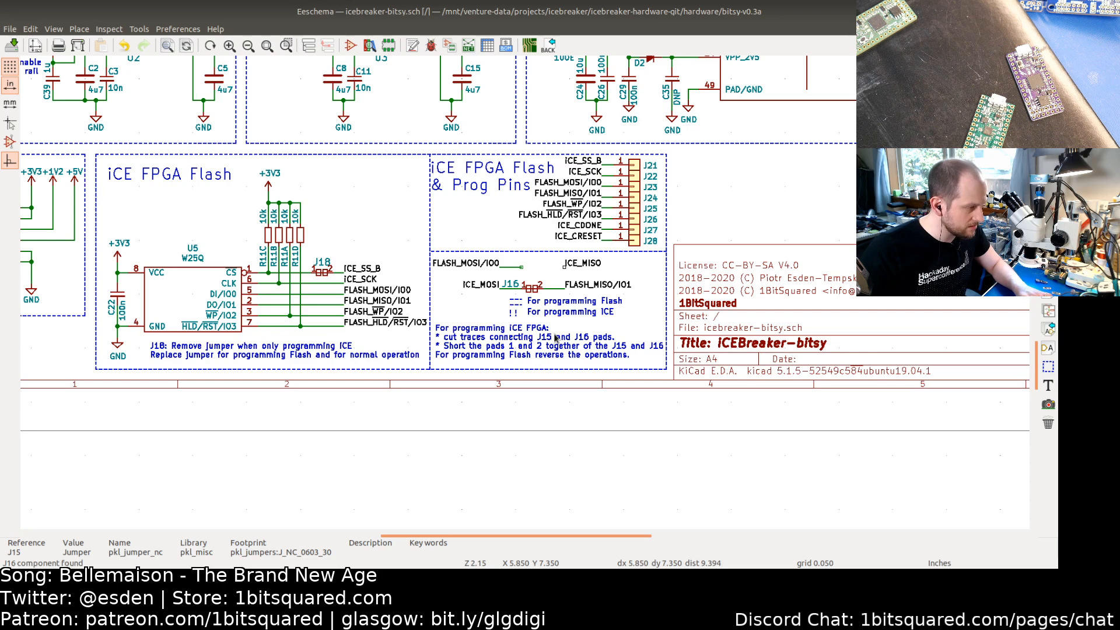
Step: Delete the J16 jumper together with its ICE_MOSI, ICE_MISO and FLASH_MISO/IO1 labels and wires
{"action": "key", "text": "Delete"}
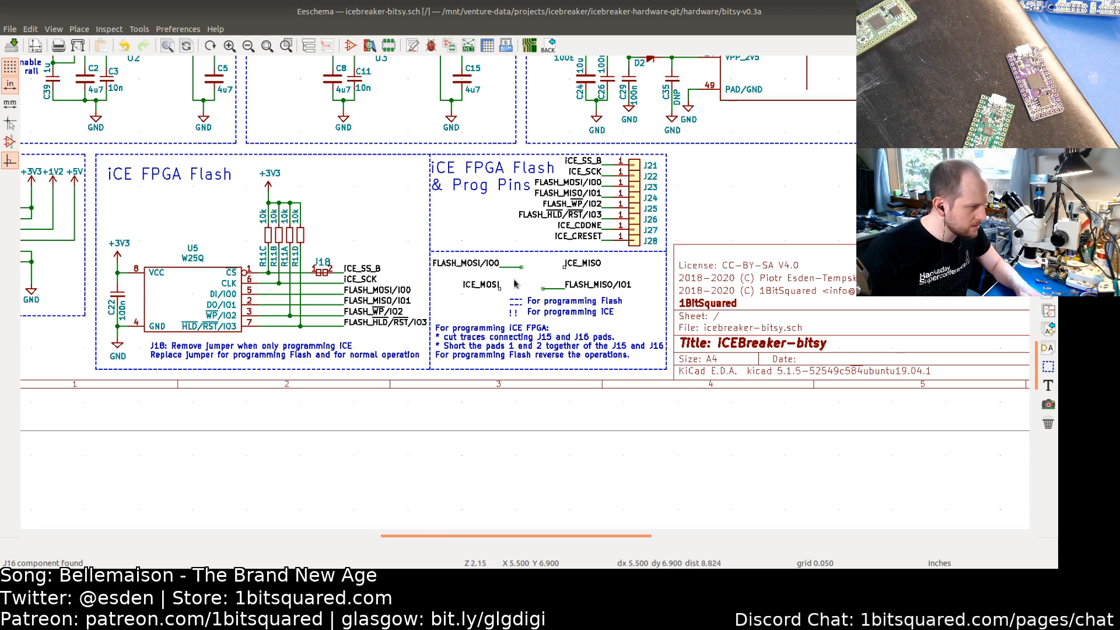
{"action": "key", "text": "Delete"}
{"action": "key", "text": "Delete"}
{"action": "key", "text": "Delete"}
{"action": "key", "text": "Delete"}
{"action": "key", "text": "Delete"}
{"action": "key", "text": "Delete"}
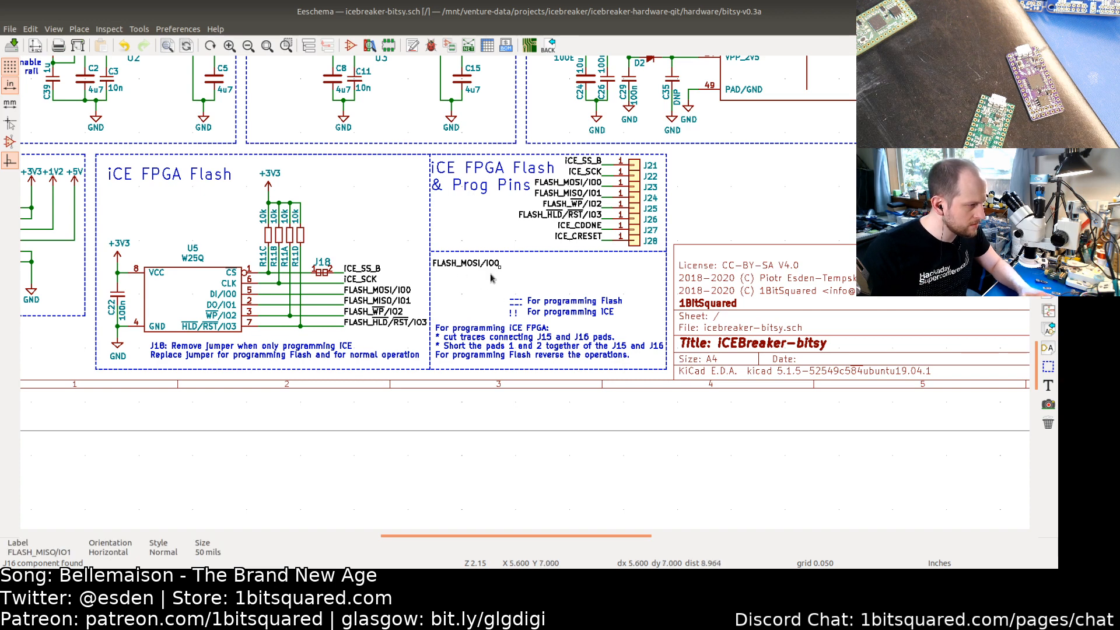
Step: Delete the leftover FLASH_MOSI/IO0 label, the legend, the programming notes and the dashed divider line in the Prog Pins box
{"action": "left_click_drag", "start_coordinate": [629, 321], "coordinate": [477, 266]}
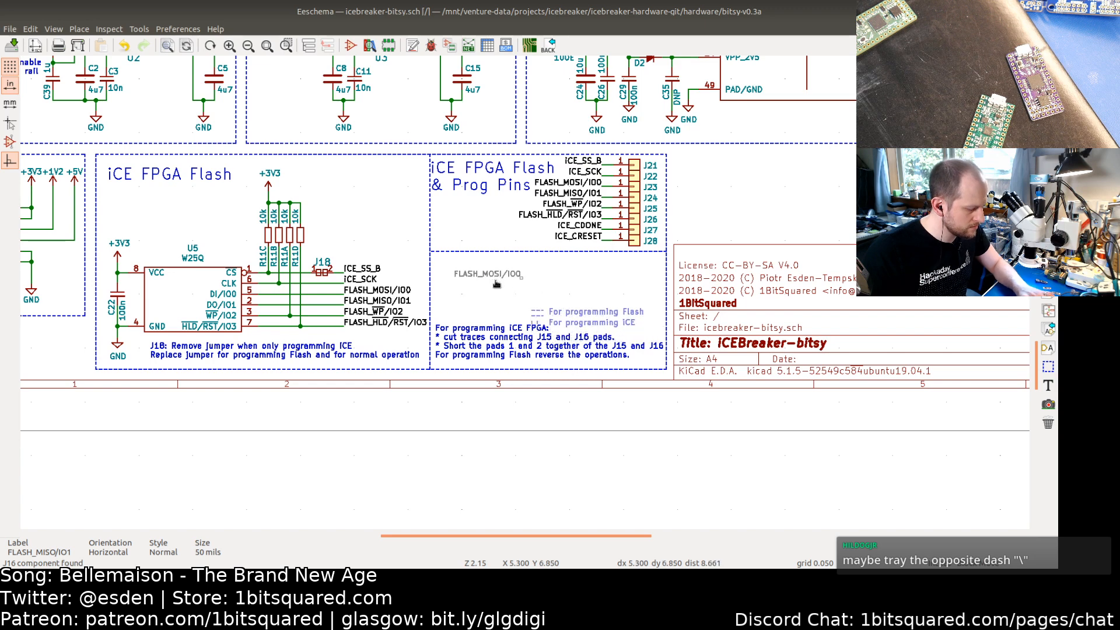
{"action": "key", "text": "Delete"}
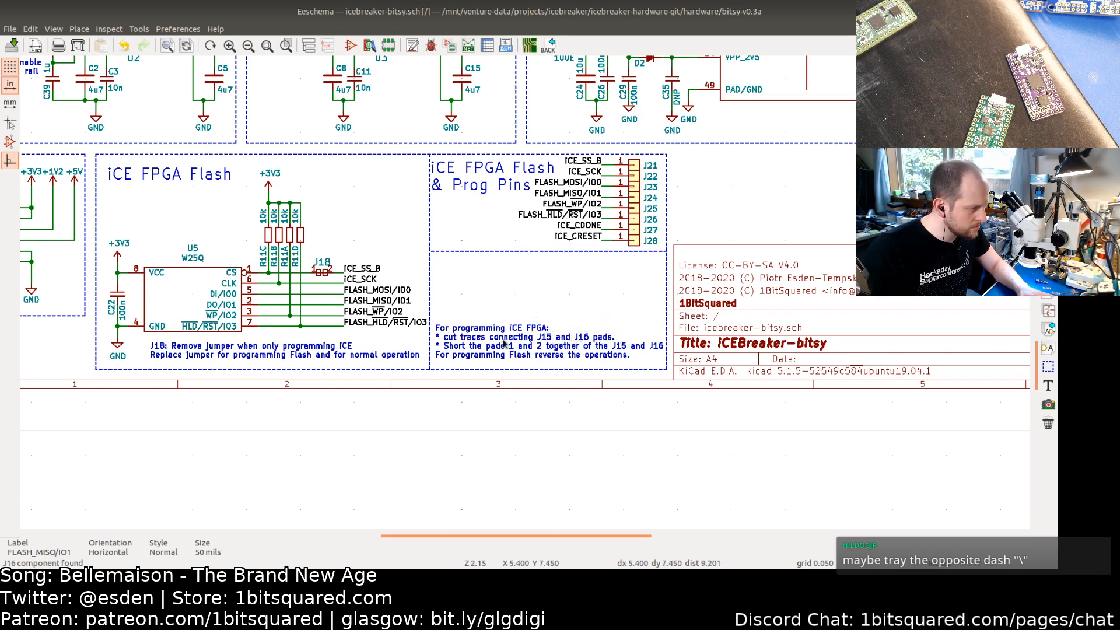
{"action": "key", "text": "Delete"}
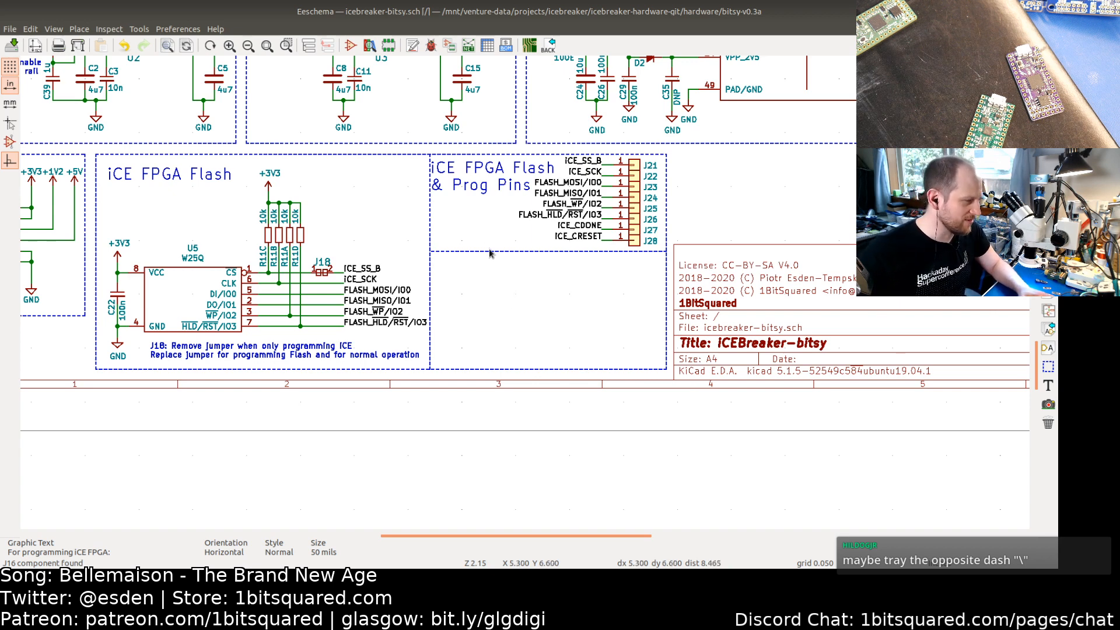
{"action": "left_click_drag", "start_coordinate": [490, 252], "coordinate": [488, 259]}
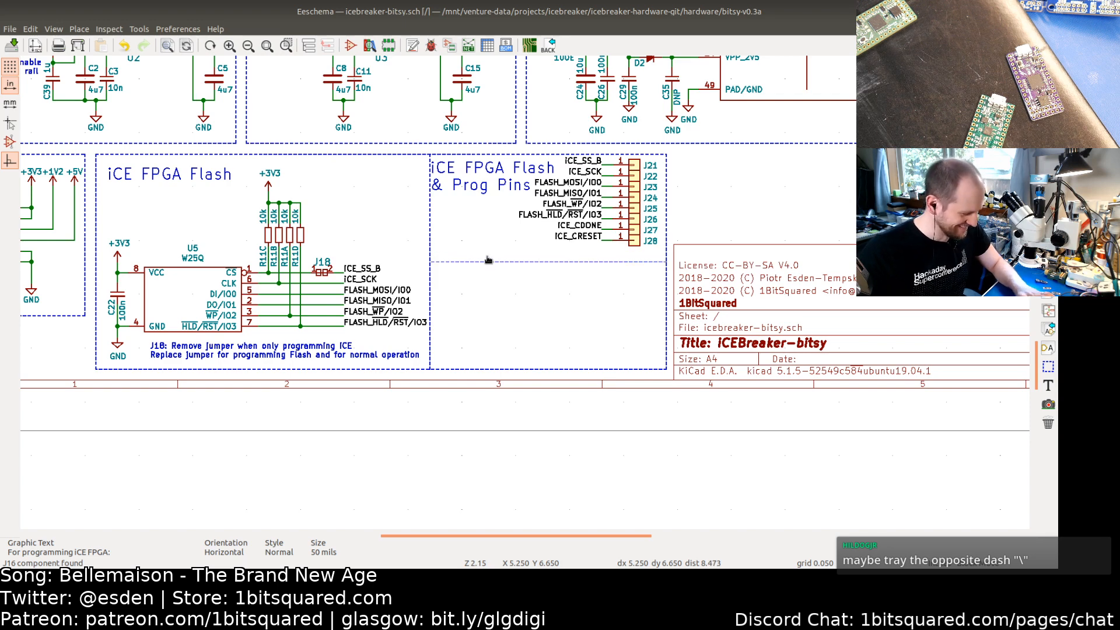
{"action": "key", "text": "Delete"}
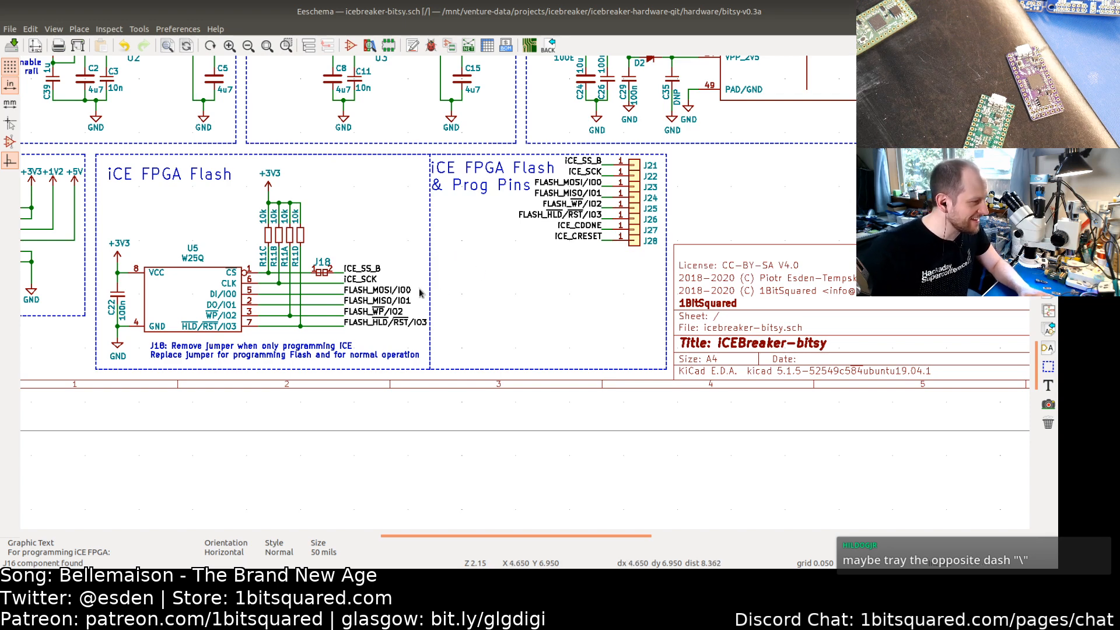
Step: Move the J21–J28 connector group lower in the Prog Pins box and put the box title back at the top
{"action": "left_click_drag", "start_coordinate": [634, 284], "coordinate": [451, 166]}
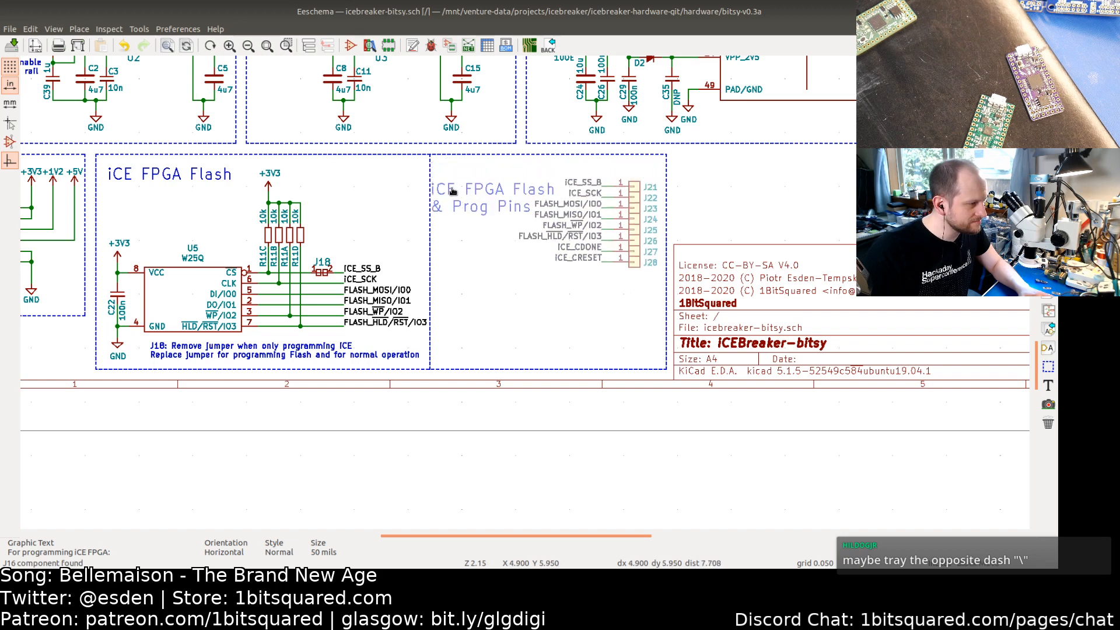
{"action": "left_click", "coordinate": [455, 227]}
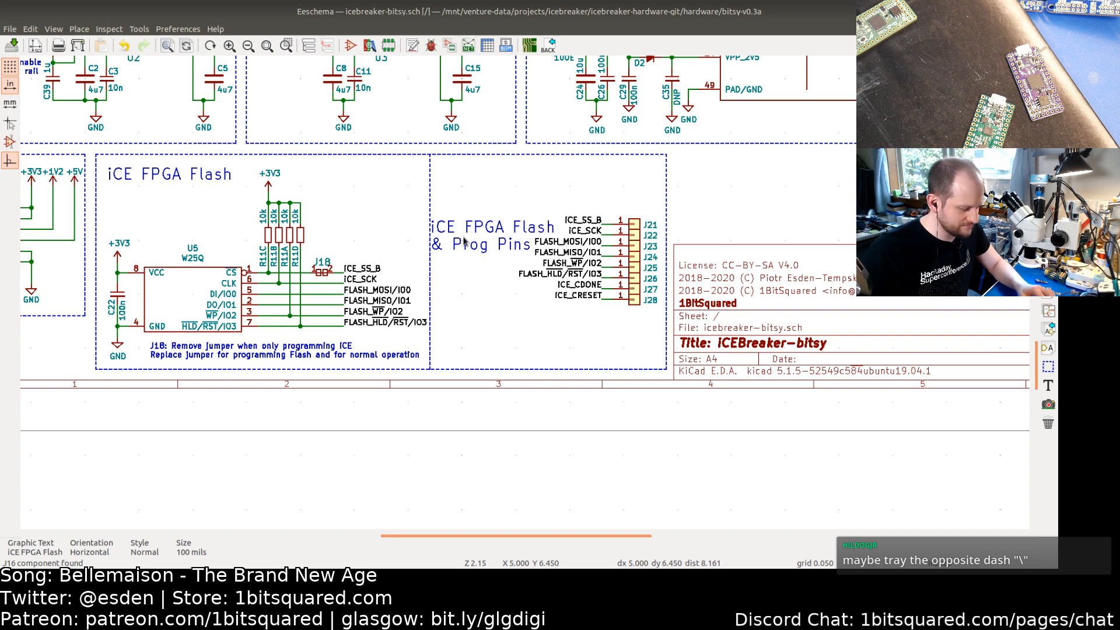
{"action": "key", "text": "m"}
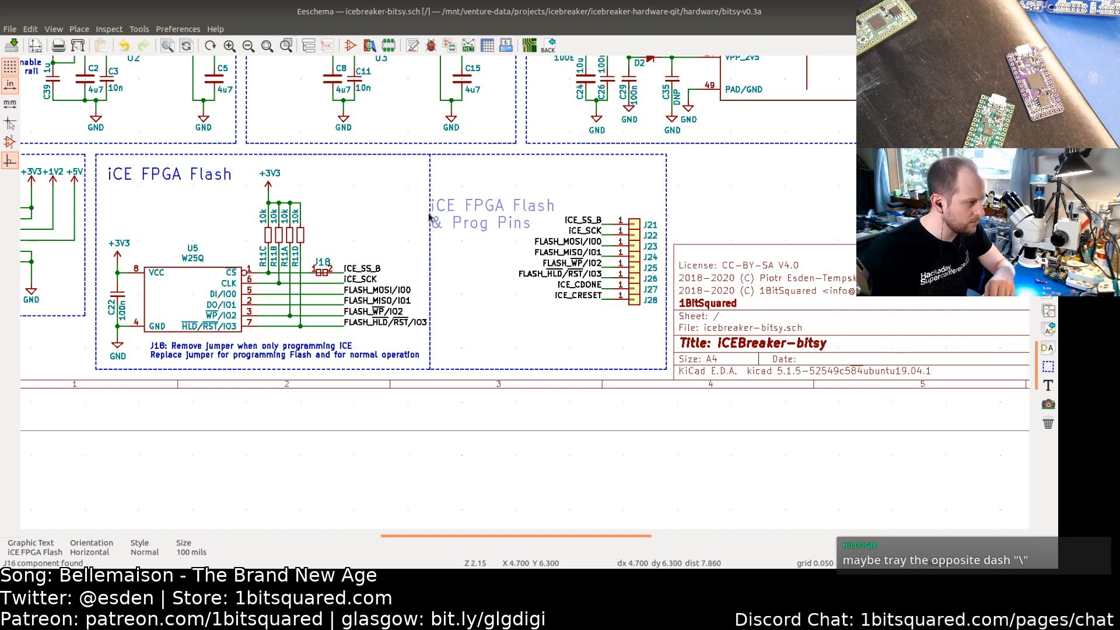
{"action": "left_click", "coordinate": [437, 196]}
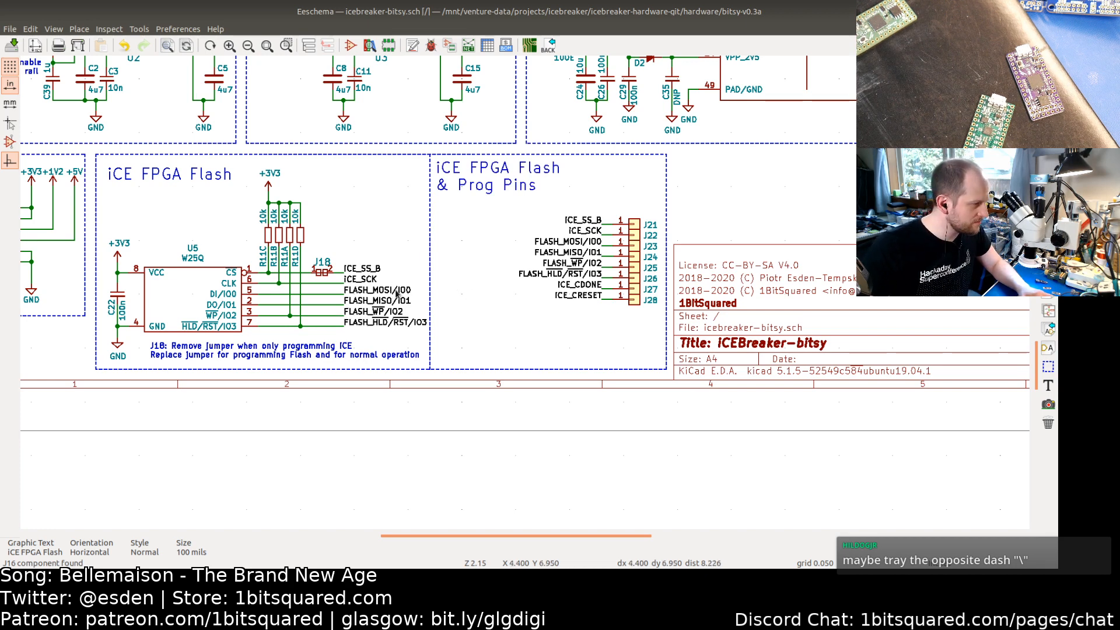
{"action": "double_click", "coordinate": [567, 242]}
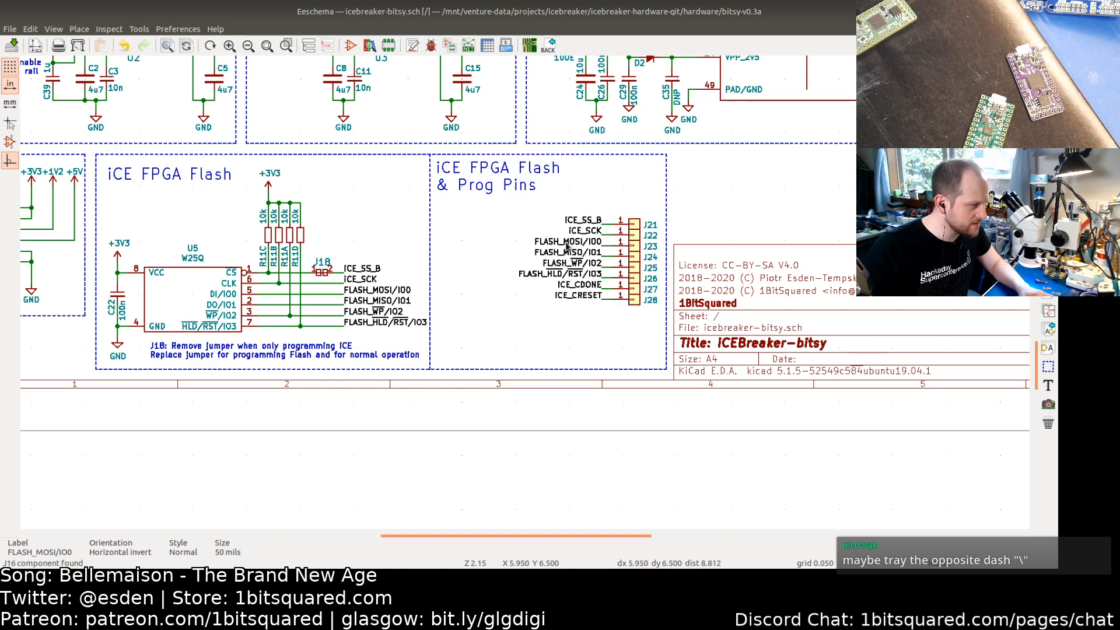
{"action": "left_click", "coordinate": [569, 346]}
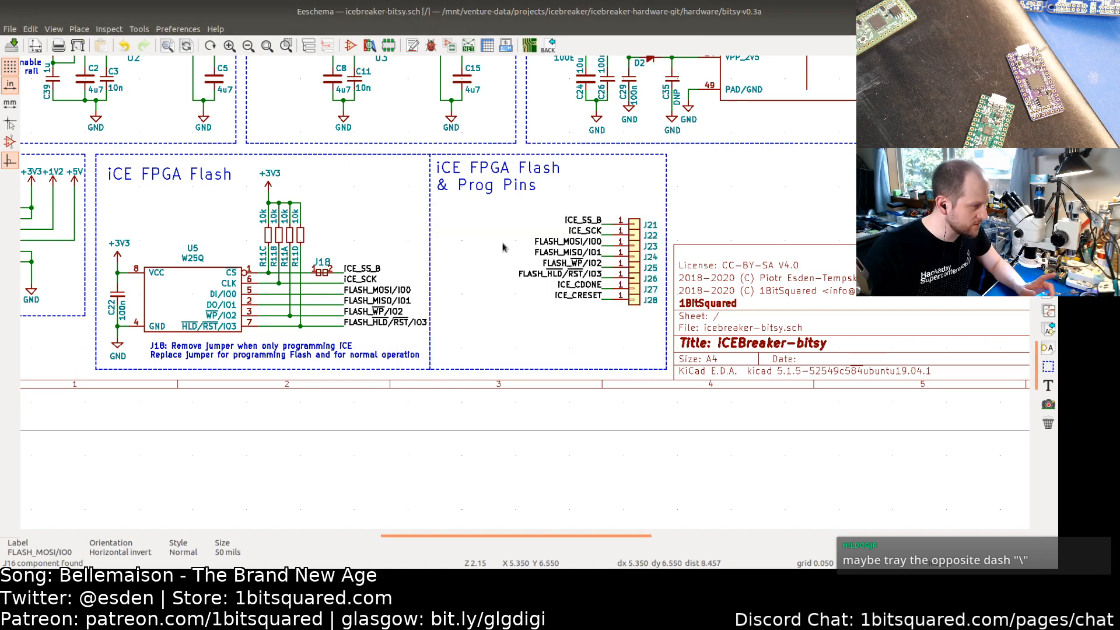
{"action": "key", "text": "F4"}
{"action": "key", "text": "F4"}
{"action": "key", "text": "F4"}
{"action": "key", "text": "F4"}
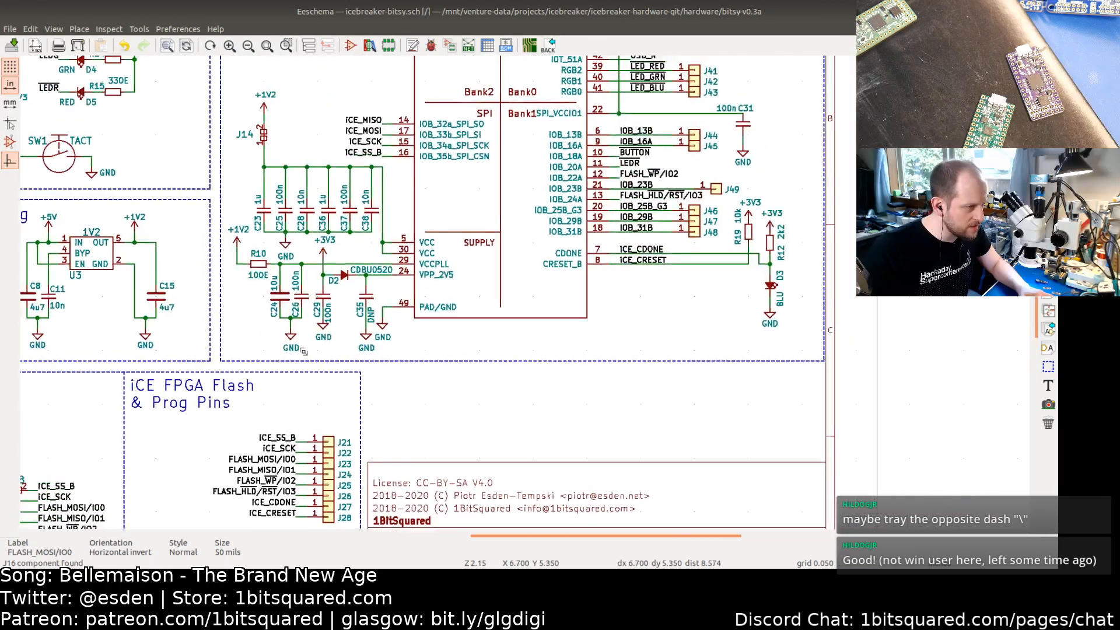
{"action": "key", "text": "F4"}
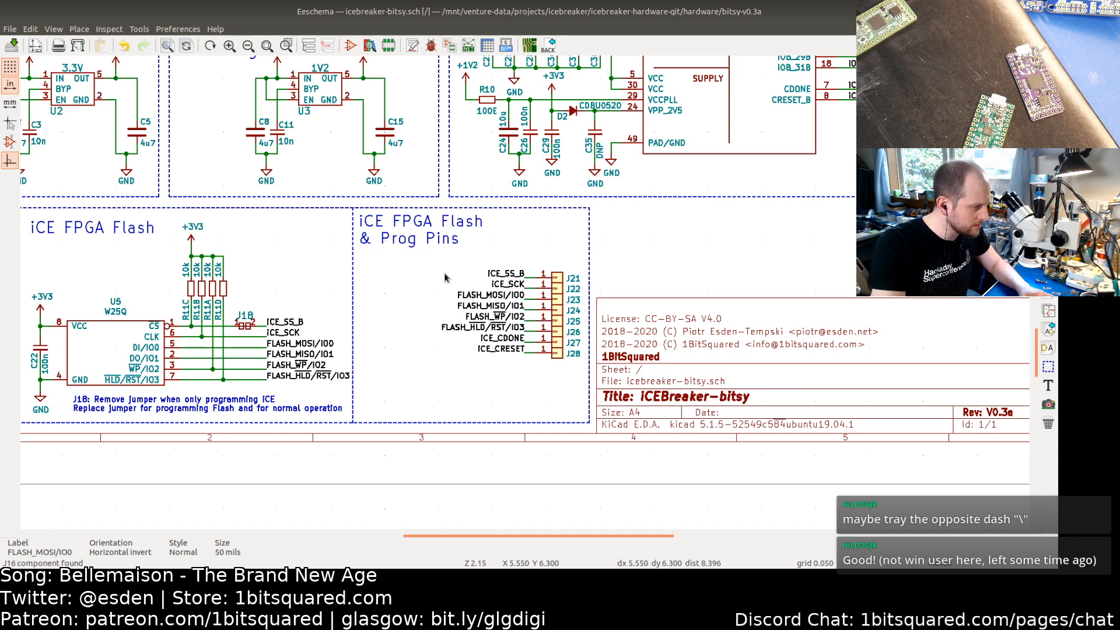
Step: Undo the last five edits and redo them all again
{"action": "key", "text": "ctrl+z"}
{"action": "key", "text": "ctrl+z"}
{"action": "key", "text": "ctrl+z"}
{"action": "key", "text": "ctrl+z"}
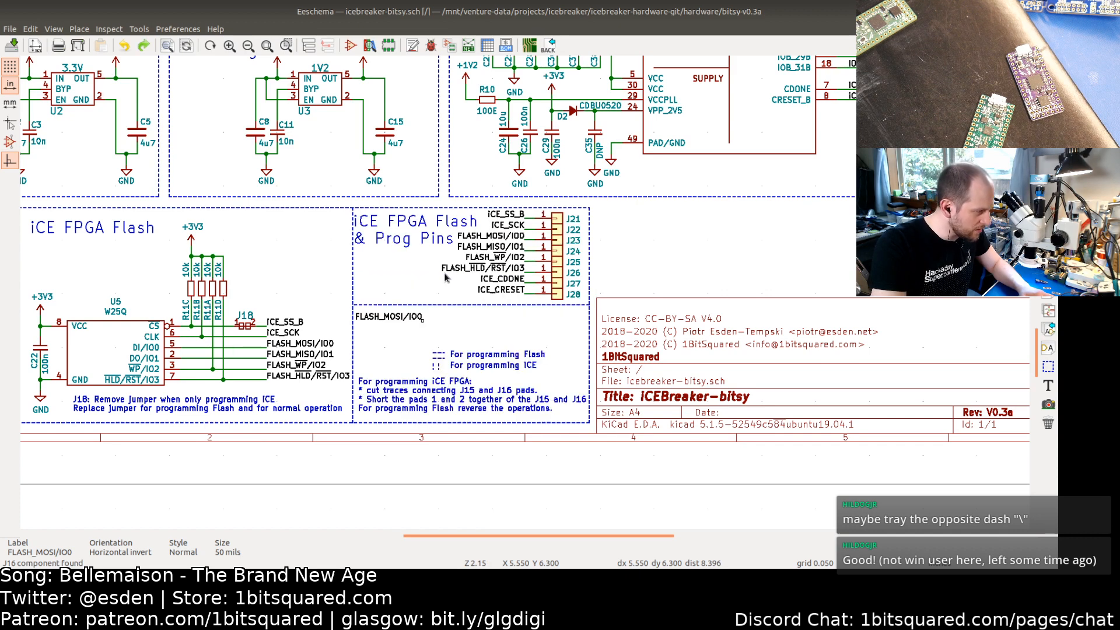
{"action": "key", "text": "ctrl+z"}
{"action": "key", "text": "ctrl+z"}
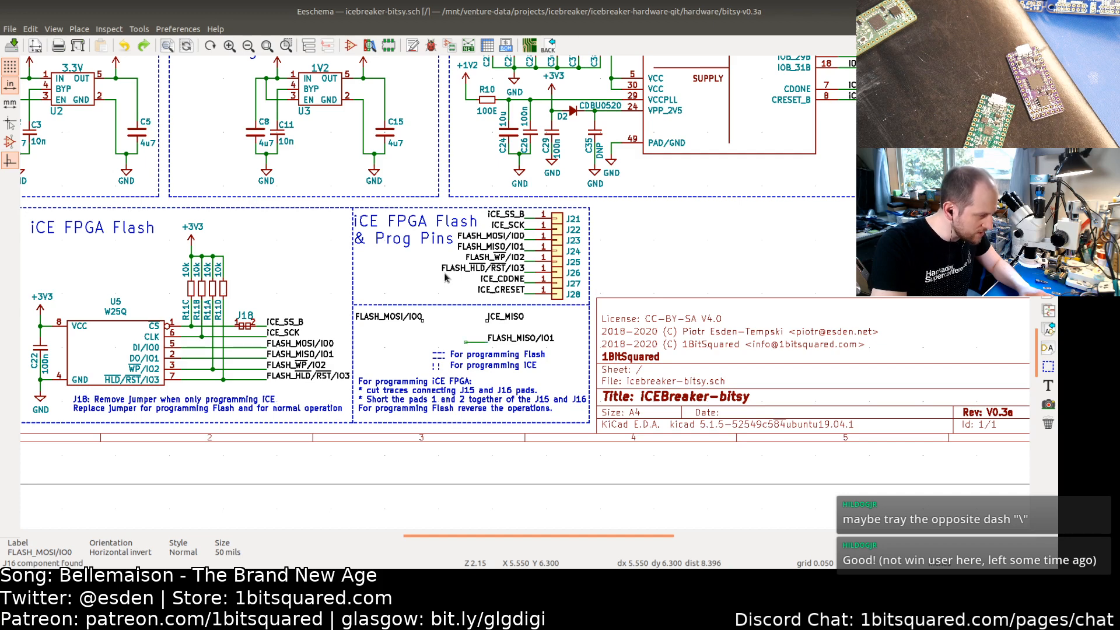
{"action": "left_click", "coordinate": [143, 46]}
{"action": "left_click", "coordinate": [143, 45]}
{"action": "left_click", "coordinate": [143, 46]}
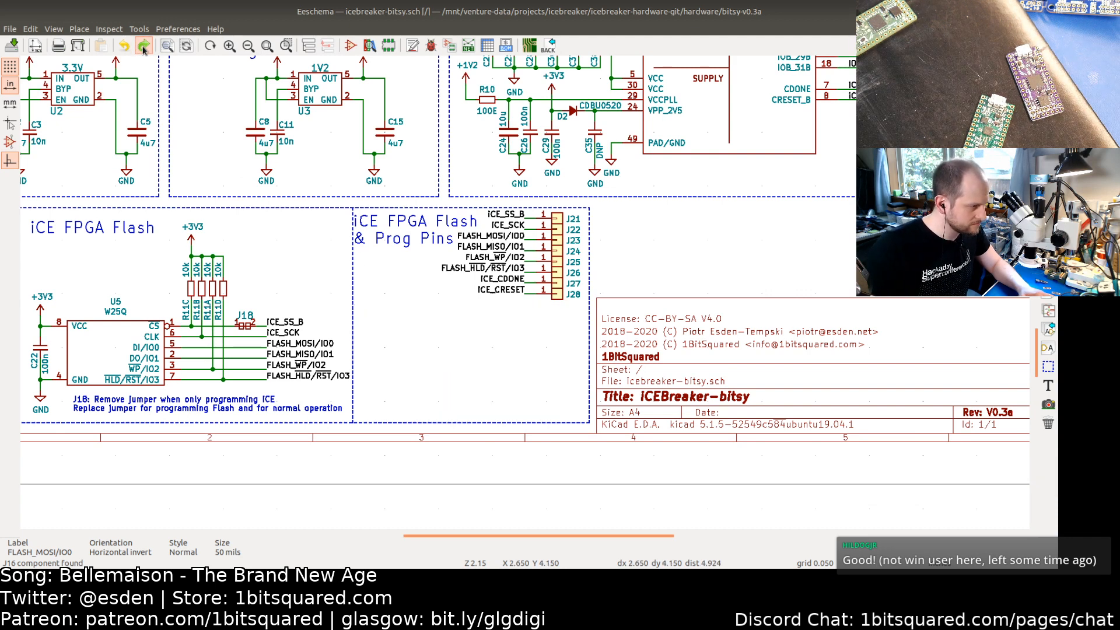
{"action": "left_click", "coordinate": [143, 45]}
{"action": "left_click", "coordinate": [143, 46]}
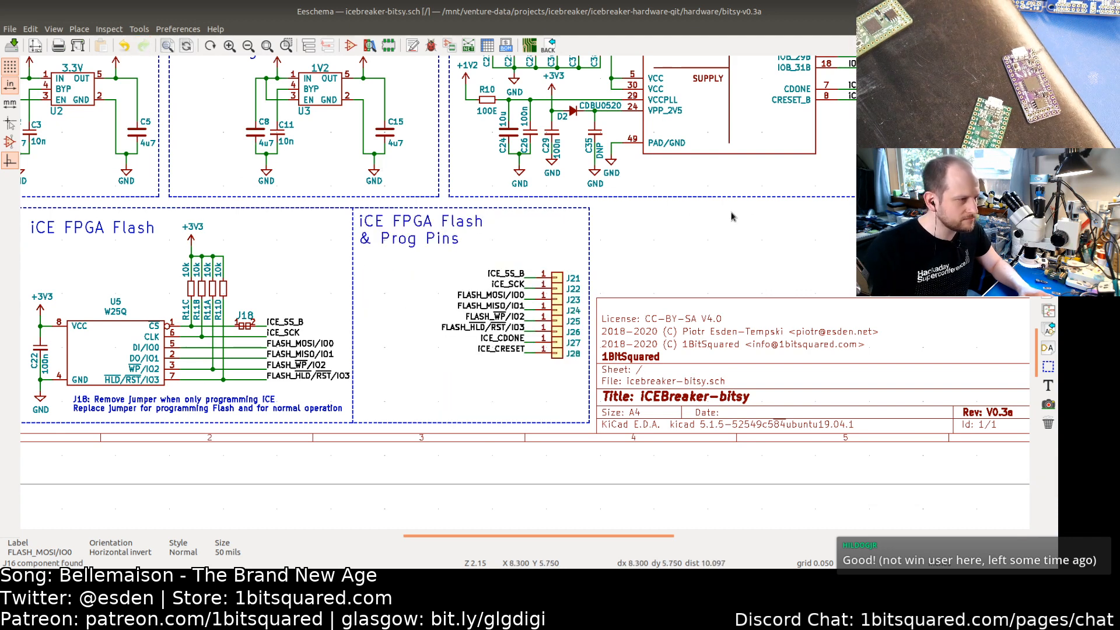
Step: Rename the connector's FLASH_MOSI/IO0 label to FLASH_MOSI\IO0
{"action": "middle_click_drag", "start_coordinate": [686, 193], "coordinate": [426, 364]}
{"action": "middle_click_drag", "start_coordinate": [505, 247], "coordinate": [471, 371]}
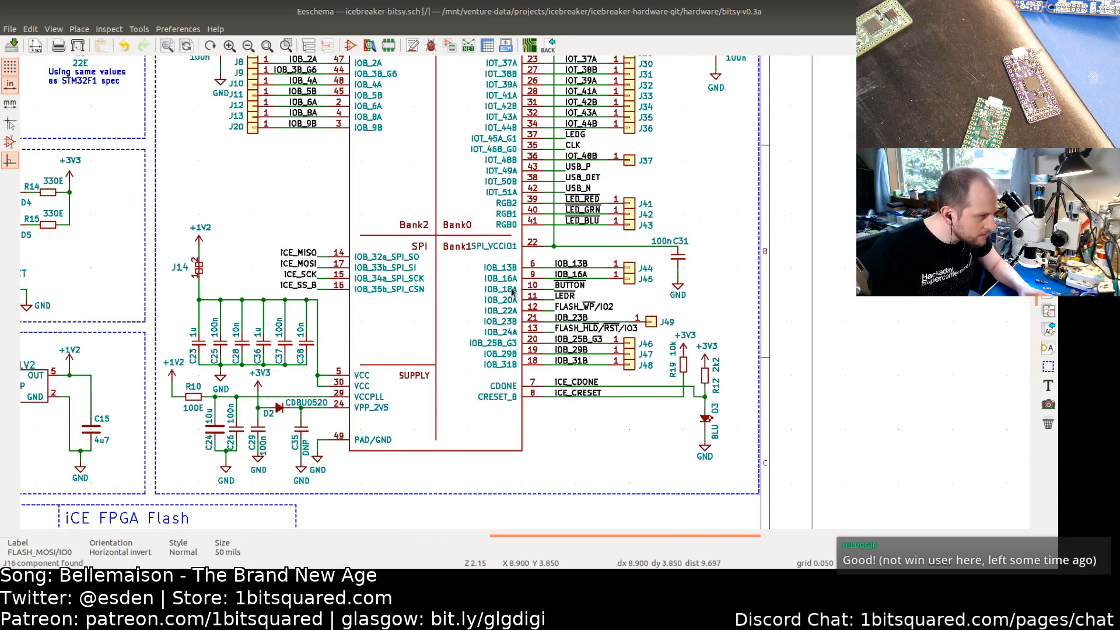
{"action": "middle_click_drag", "start_coordinate": [511, 257], "coordinate": [567, 354]}
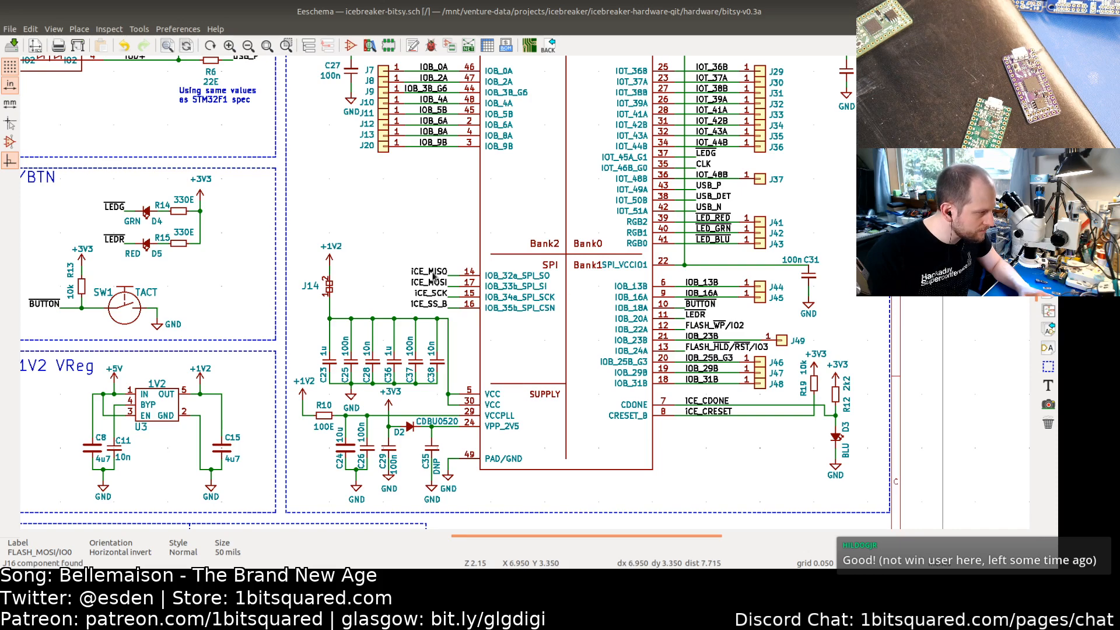
{"action": "middle_click_drag", "start_coordinate": [383, 394], "coordinate": [529, 147]}
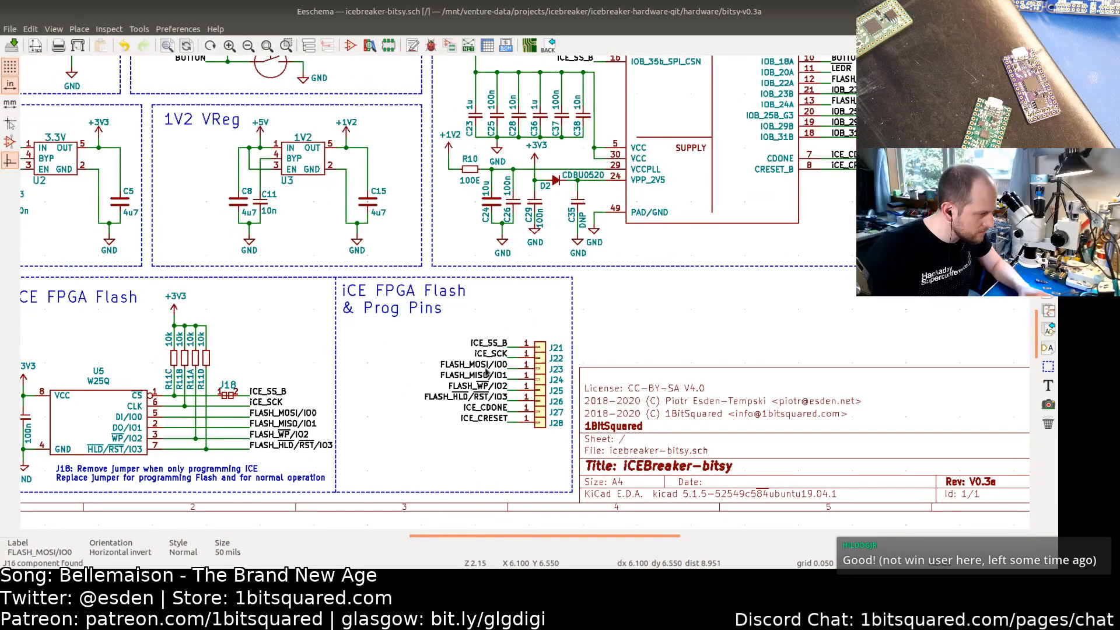
{"action": "double_click", "coordinate": [485, 371]}
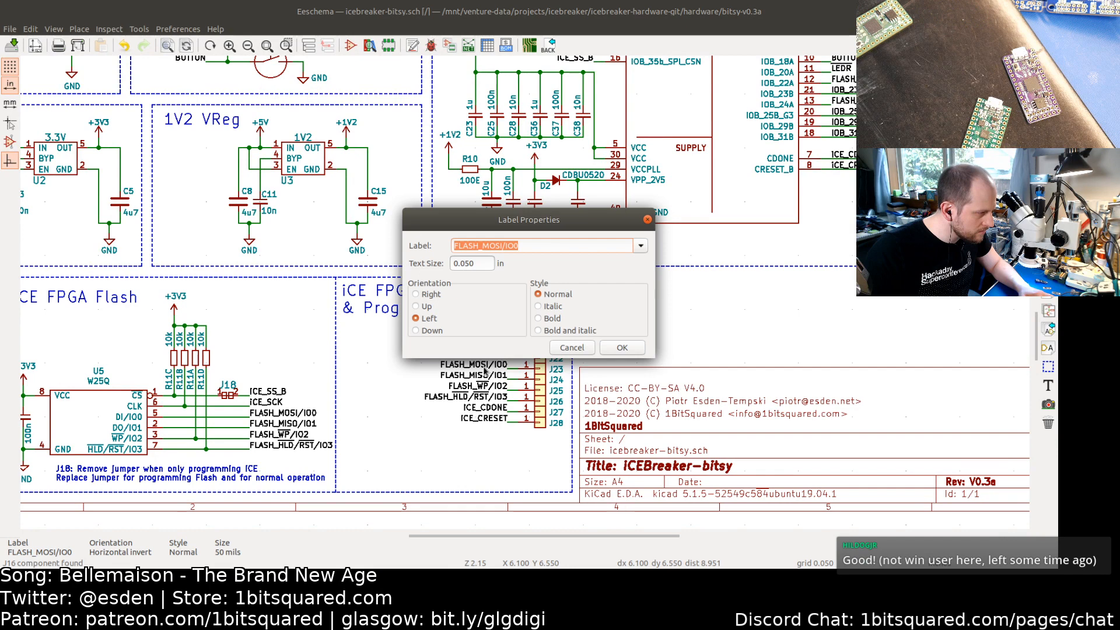
{"action": "left_click", "coordinate": [508, 246]}
{"action": "key", "text": "Left"}
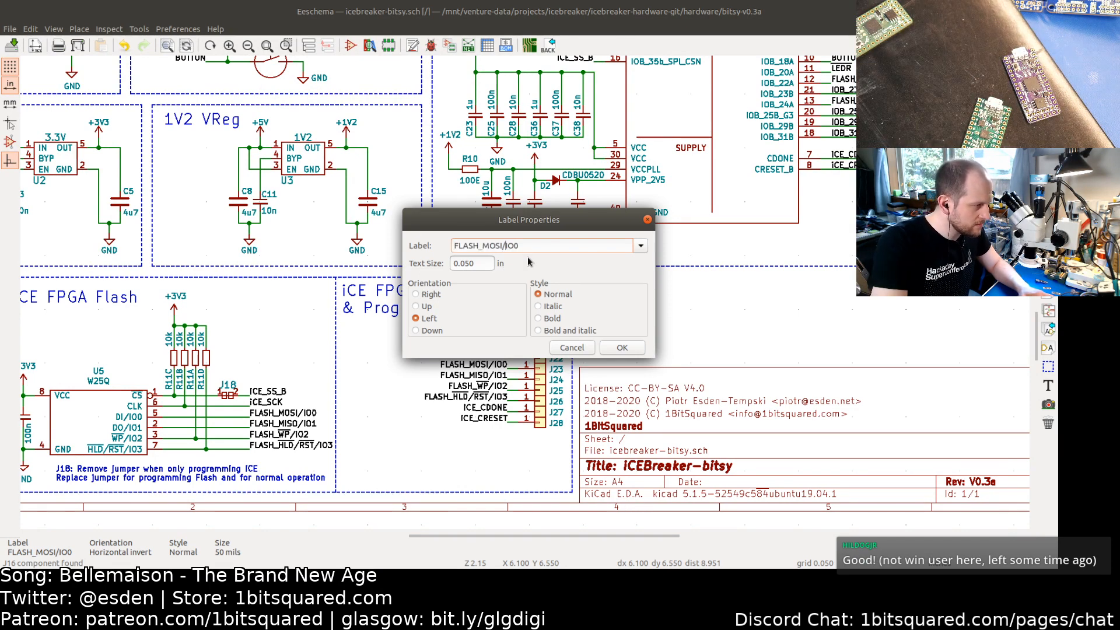
{"action": "key", "text": "BackSpace"}
{"action": "type", "text": "\\"}
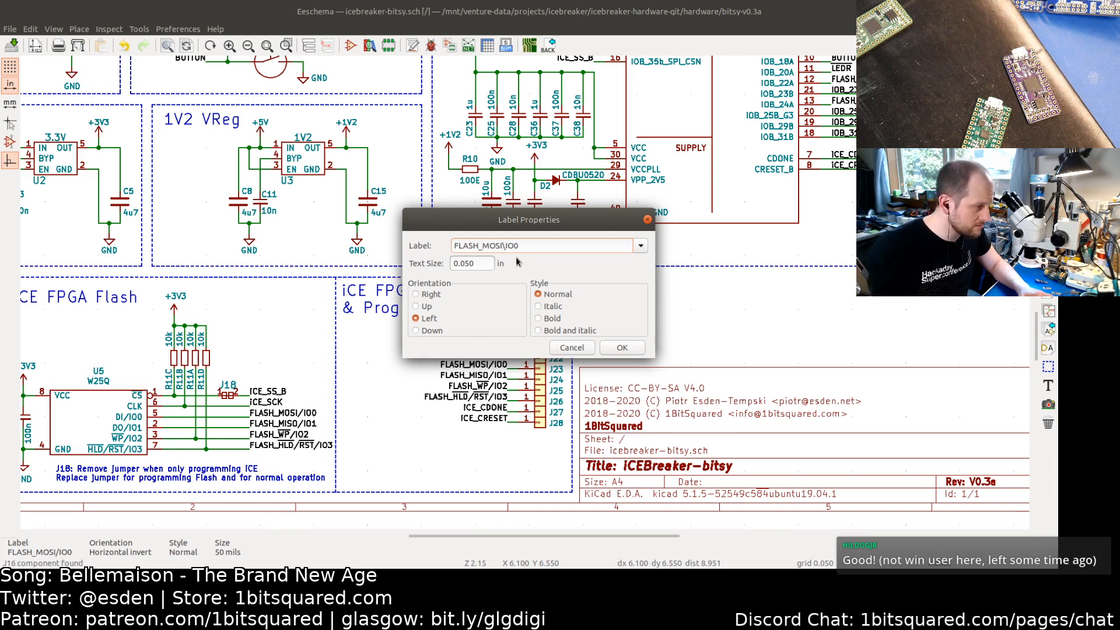
{"action": "left_click", "coordinate": [621, 348]}
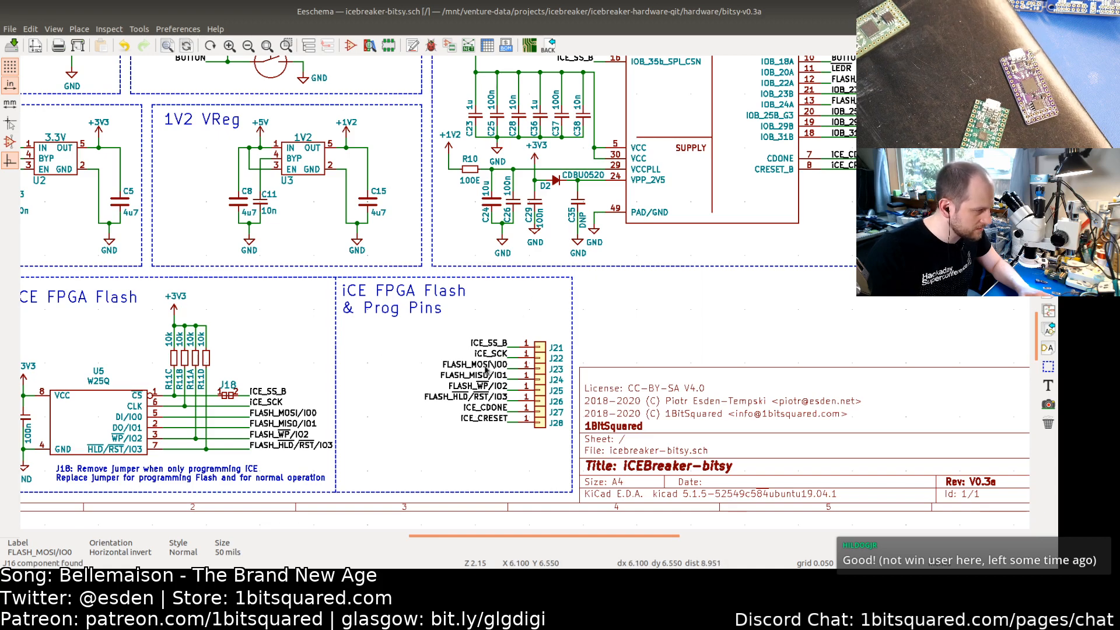
Step: Inspect the properties of the flash chip's FLASH_MOSI/IO0 label without changing it
{"action": "middle_click_drag", "start_coordinate": [501, 326], "coordinate": [458, 421]}
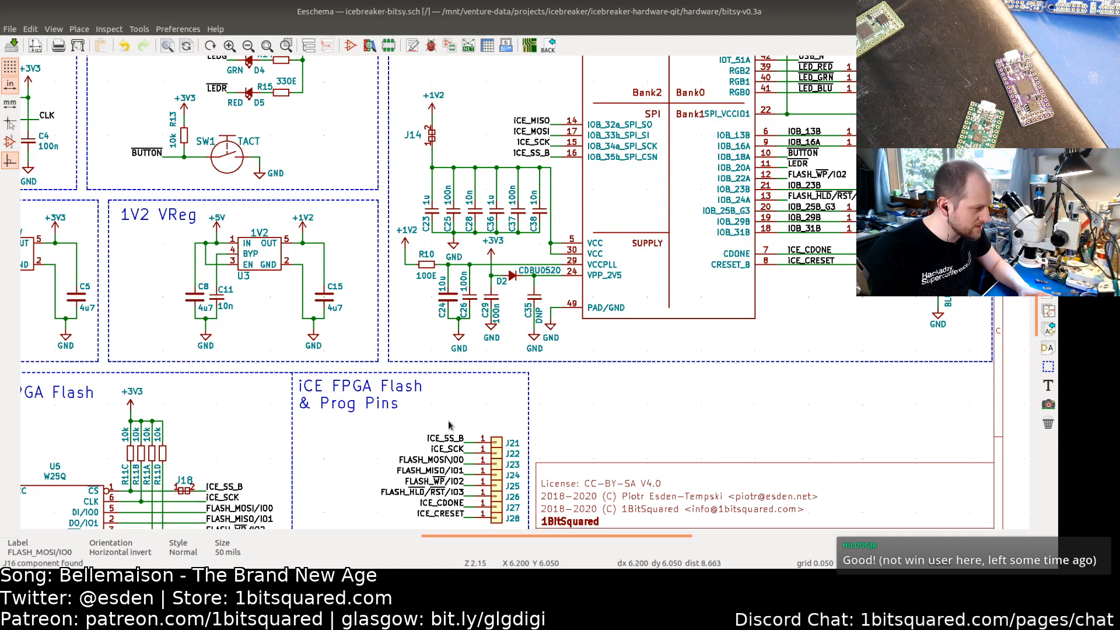
{"action": "right_click", "coordinate": [239, 510]}
{"action": "left_click", "coordinate": [235, 506]}
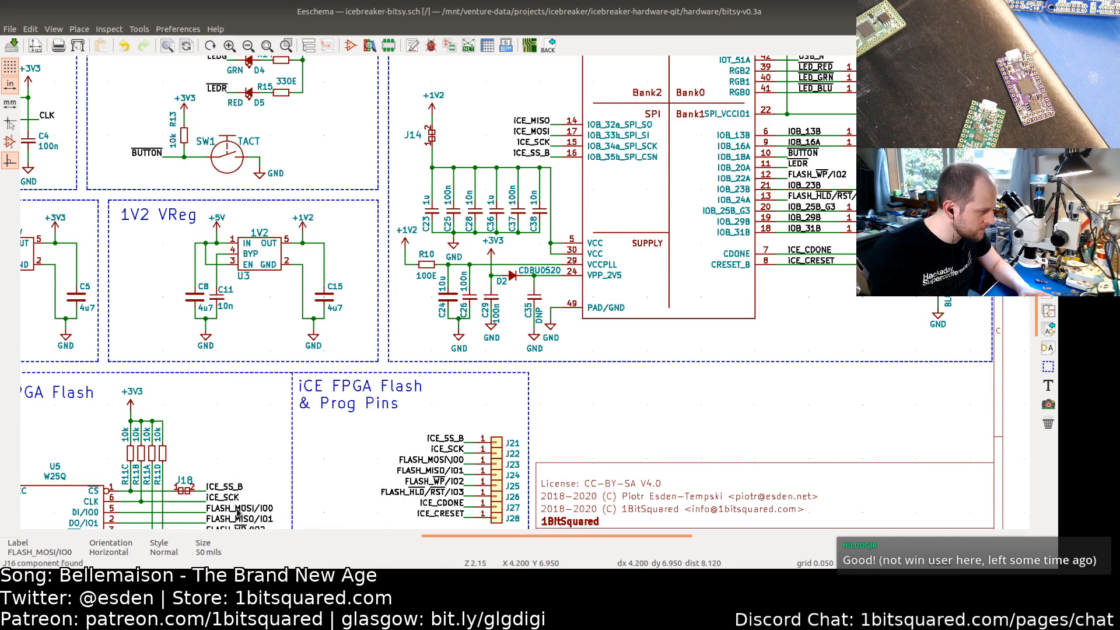
{"action": "middle_click_drag", "start_coordinate": [248, 511], "coordinate": [308, 438]}
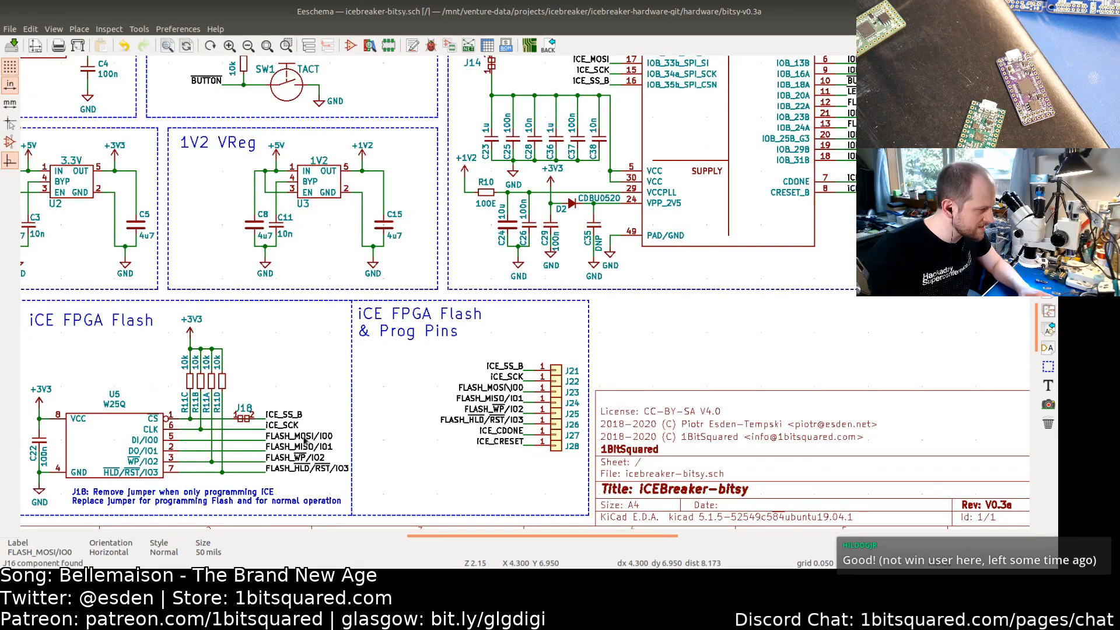
{"action": "double_click", "coordinate": [304, 438]}
{"action": "key", "text": "ctrl+c"}
{"action": "left_click", "coordinate": [577, 350]}
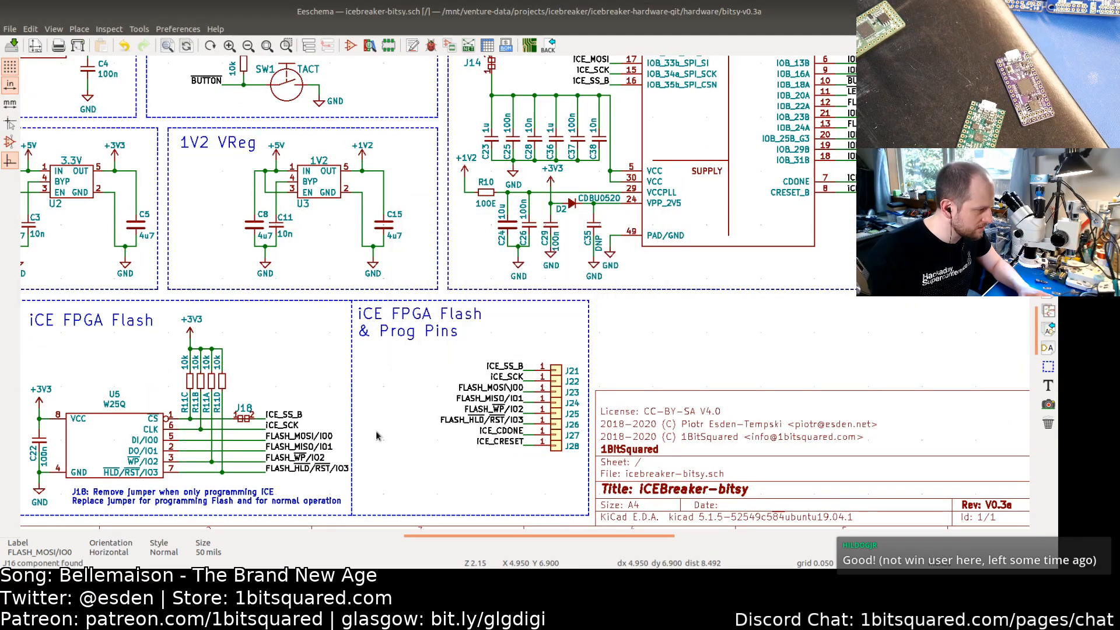
{"action": "middle_click_drag", "start_coordinate": [326, 450], "coordinate": [348, 404]}
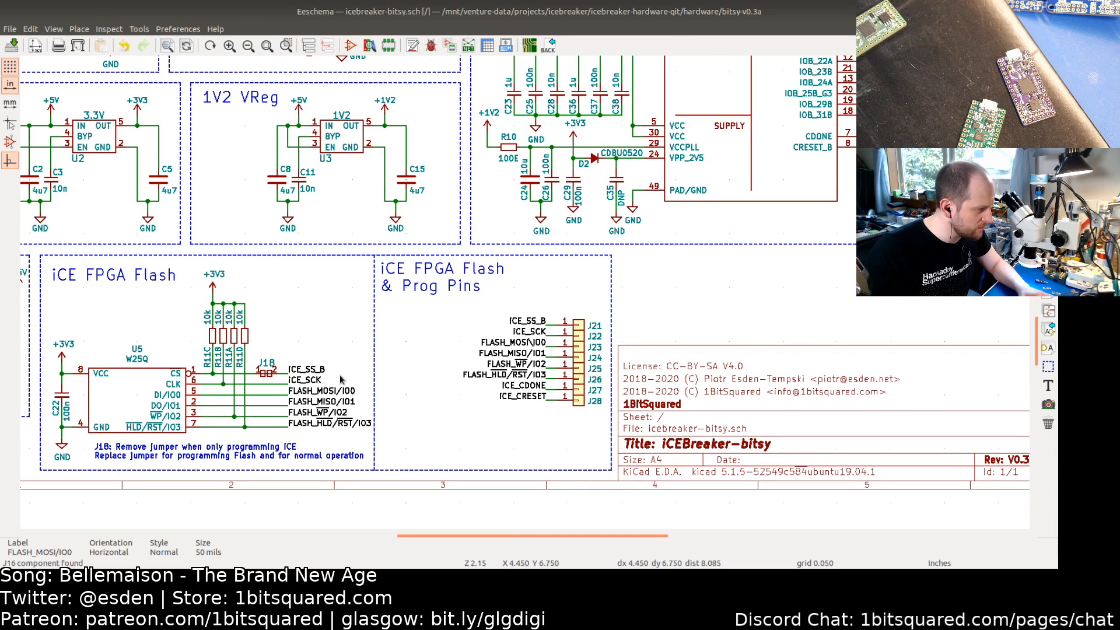
{"action": "left_click", "coordinate": [398, 378]}
{"action": "left_click", "coordinate": [320, 392]}
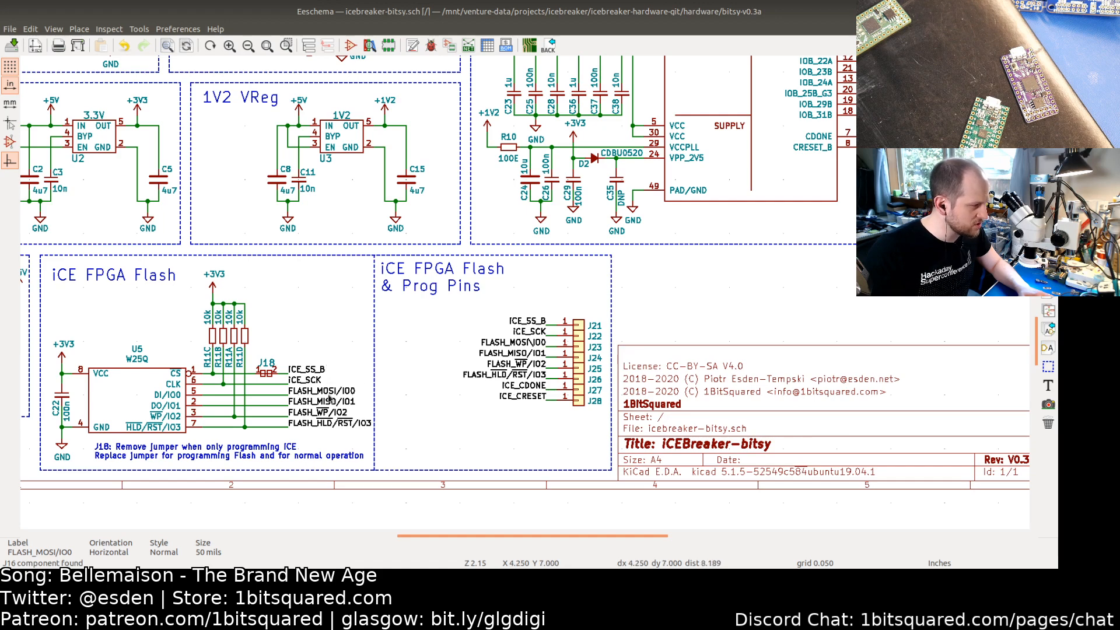
{"action": "left_click", "coordinate": [173, 32]}
{"action": "left_click", "coordinate": [172, 32]}
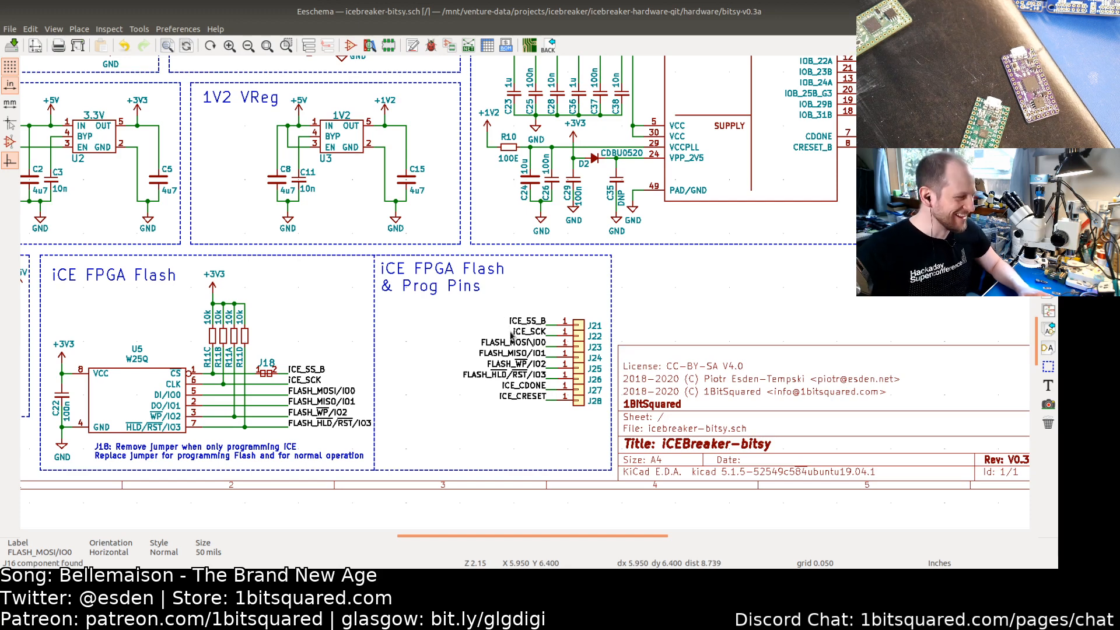
Step: Rename the FPGA's ICE_MISO label at pin 14 to FLASH_MOSI/IO0
{"action": "middle_click_drag", "start_coordinate": [520, 207], "coordinate": [449, 325]}
{"action": "middle_click_drag", "start_coordinate": [470, 270], "coordinate": [410, 388]}
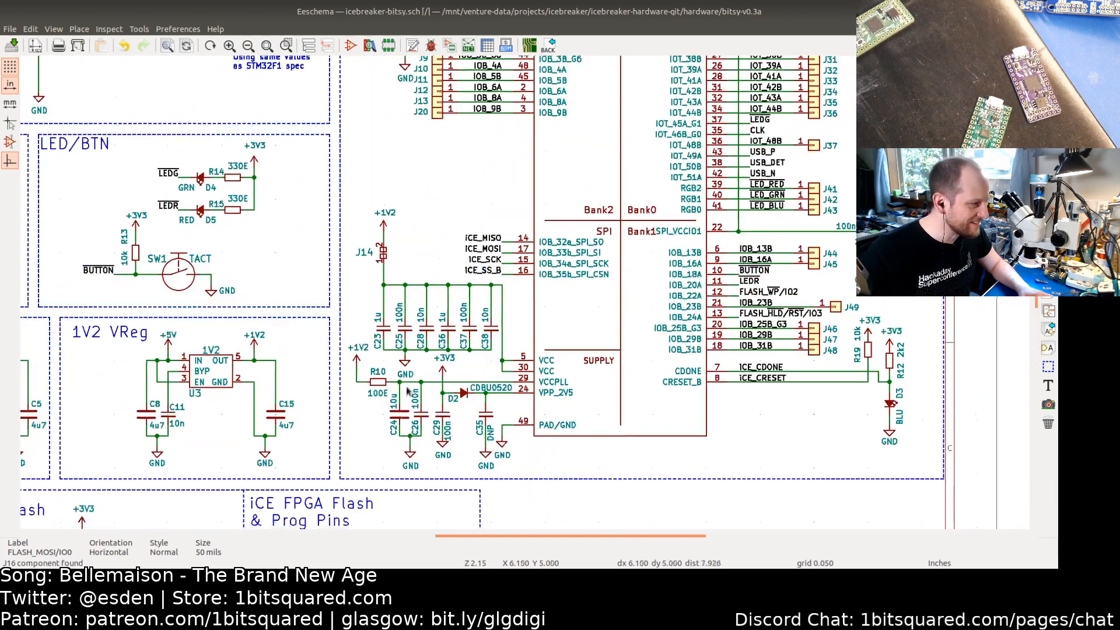
{"action": "double_click", "coordinate": [485, 239]}
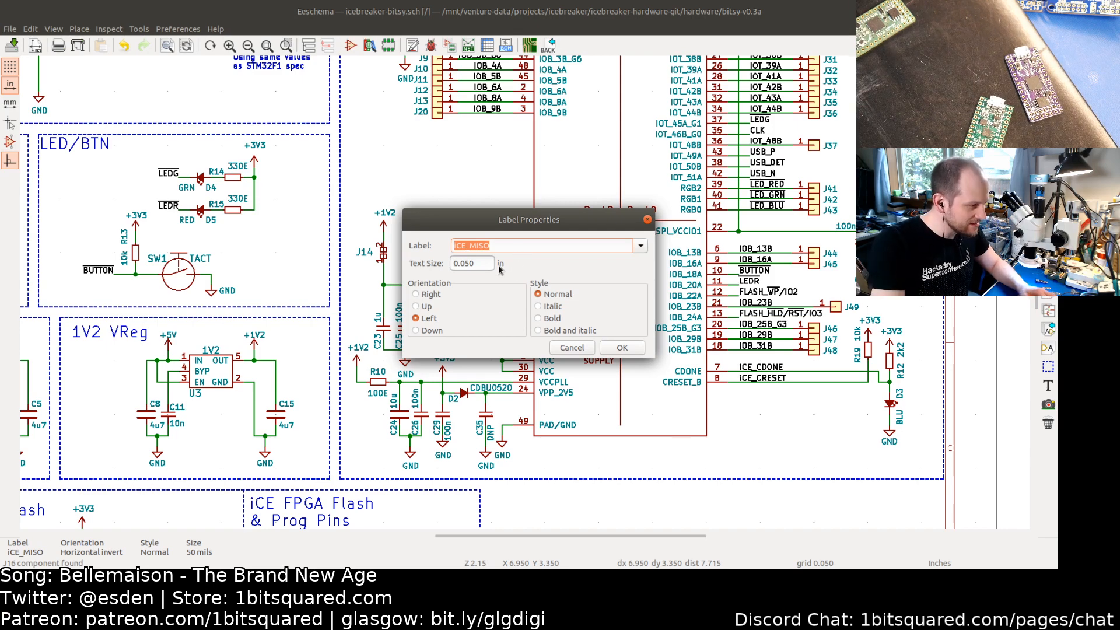
{"action": "key", "text": "ctrl+v"}
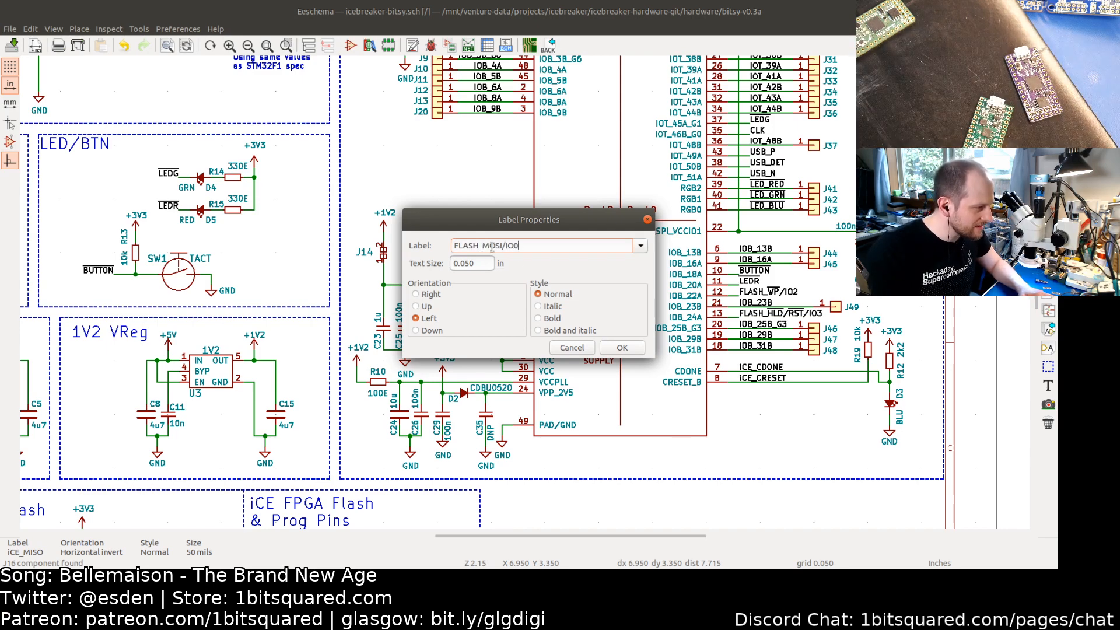
{"action": "left_click", "coordinate": [510, 245]}
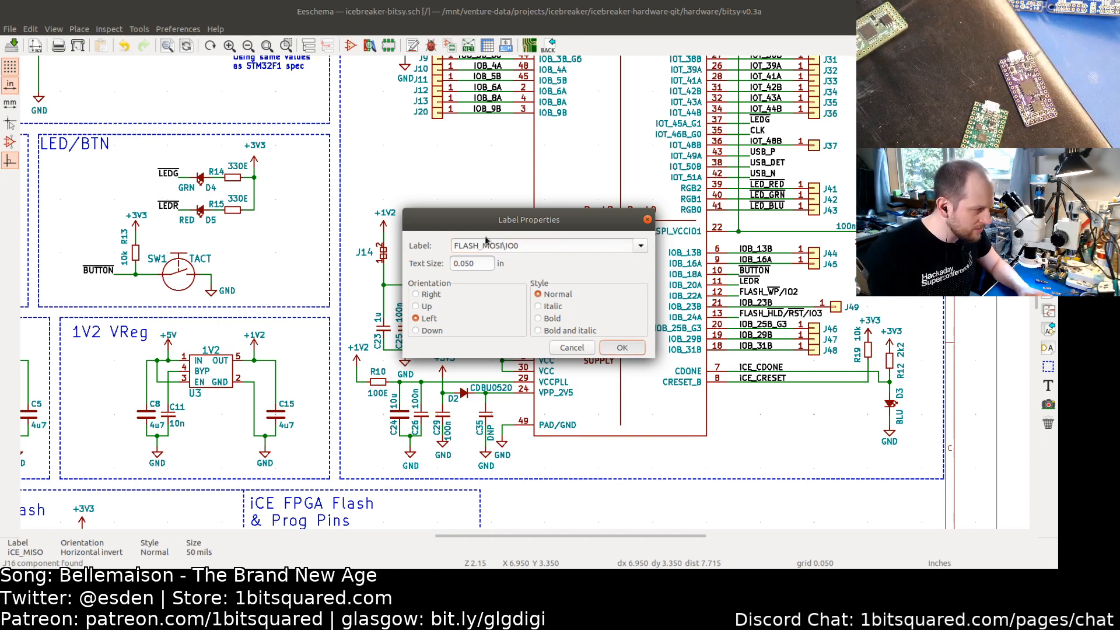
{"action": "key", "text": "Return"}
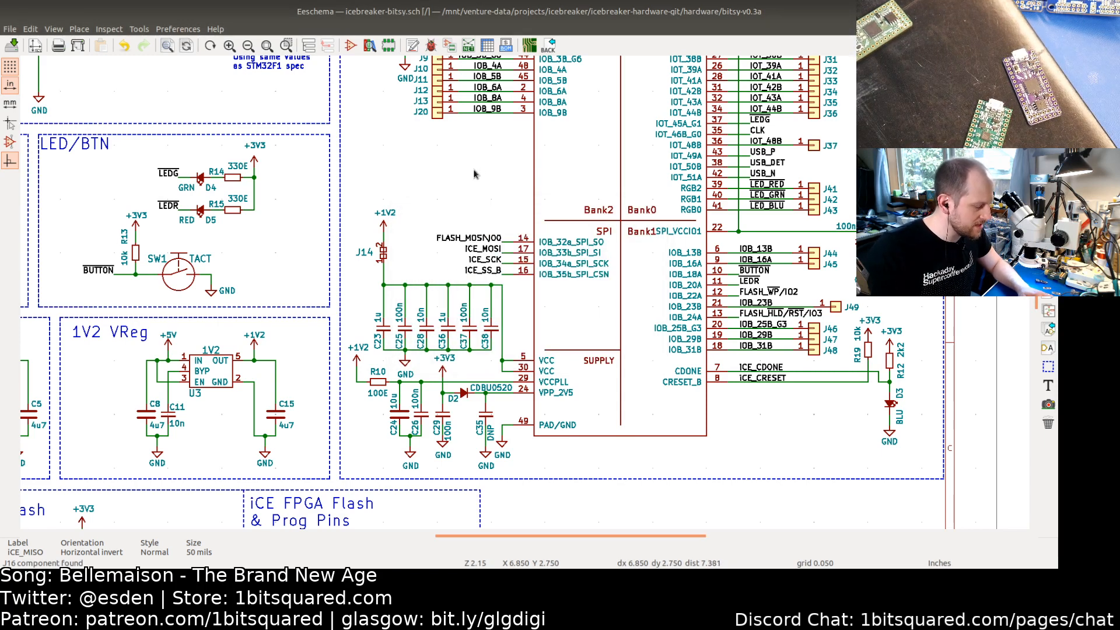
Step: Change the flash chip's FLASH_MOSI/IO0 label to FLASH_MOSI\IO0
{"action": "middle_click_drag", "start_coordinate": [380, 289], "coordinate": [611, 32]}
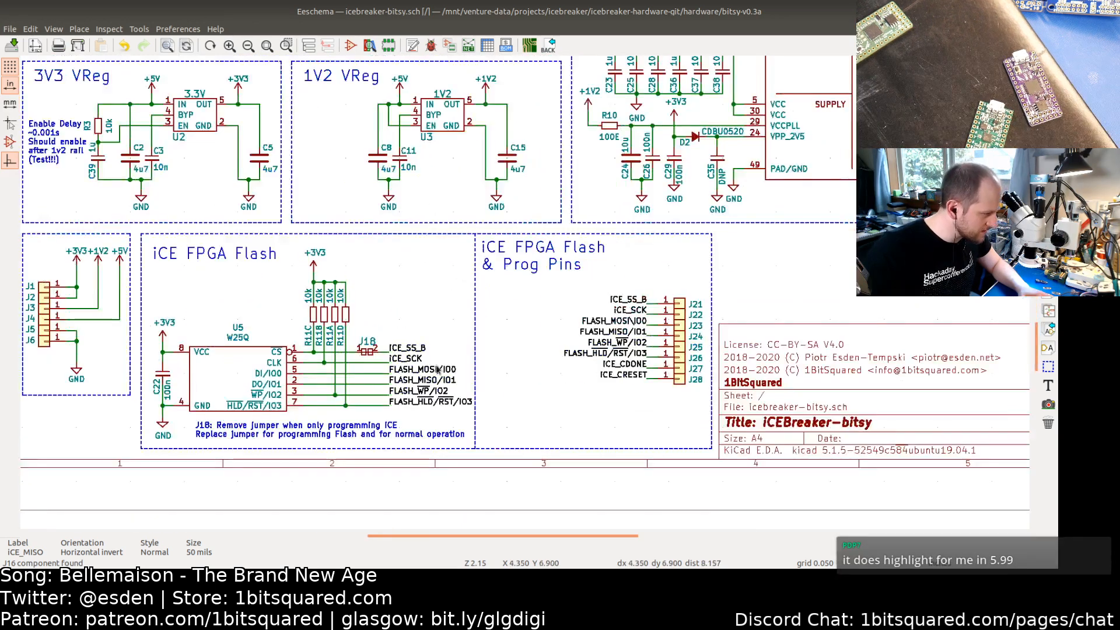
{"action": "left_click", "coordinate": [437, 372]}
{"action": "double_click", "coordinate": [436, 372]}
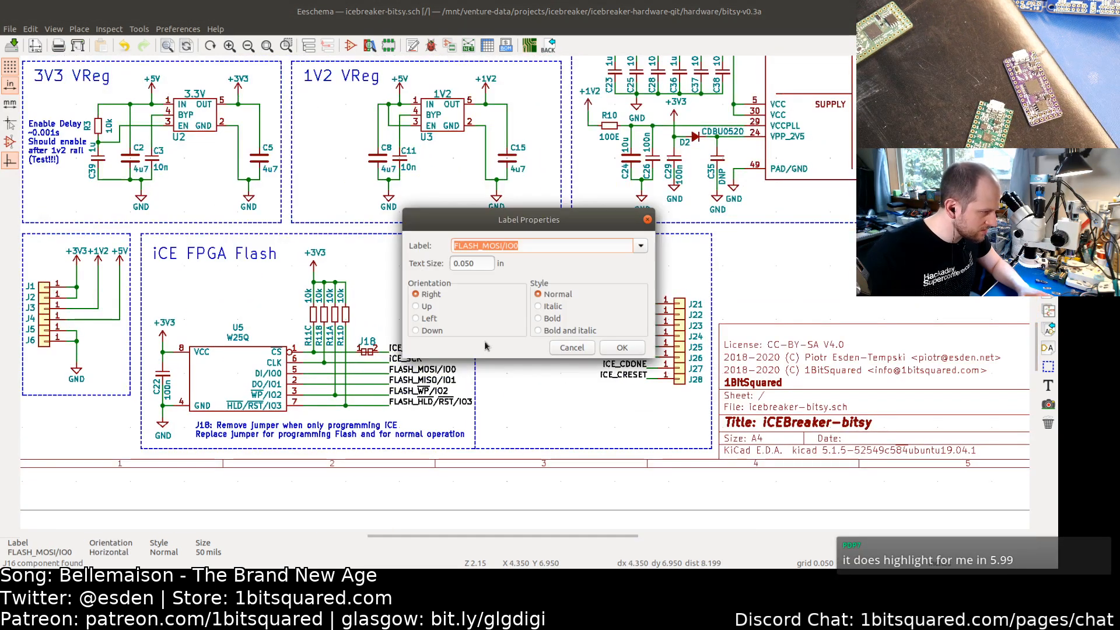
{"action": "left_click", "coordinate": [505, 245]}
{"action": "type", "text": "\\"}
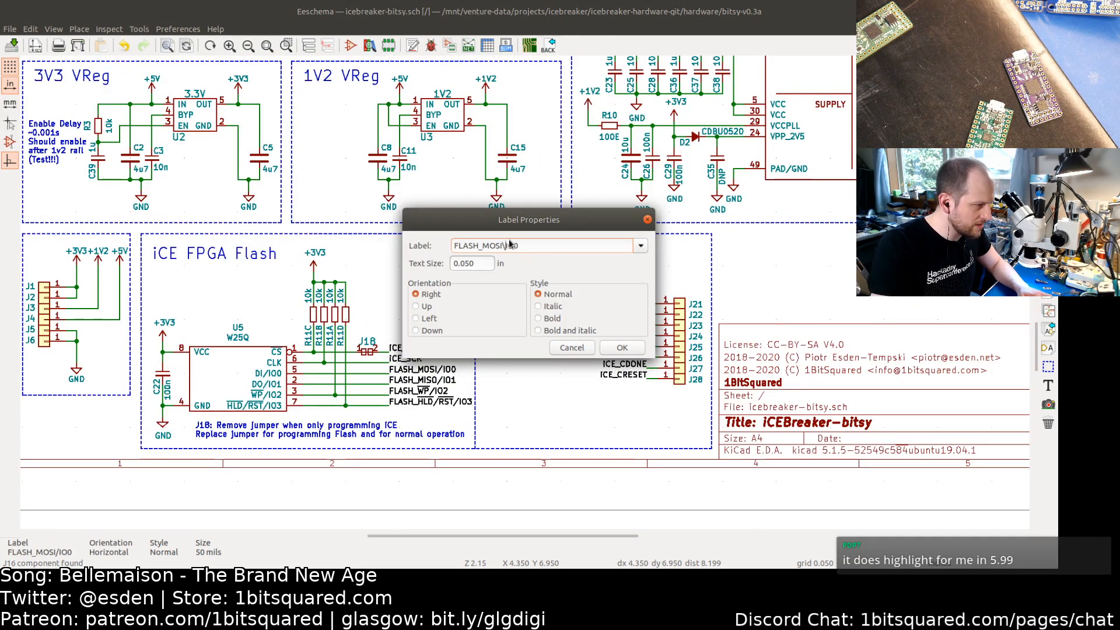
{"action": "key", "text": "Return"}
Step: Save the schematic and update the PCB from the schematic
{"action": "middle_click_drag", "start_coordinate": [509, 243], "coordinate": [407, 359]}
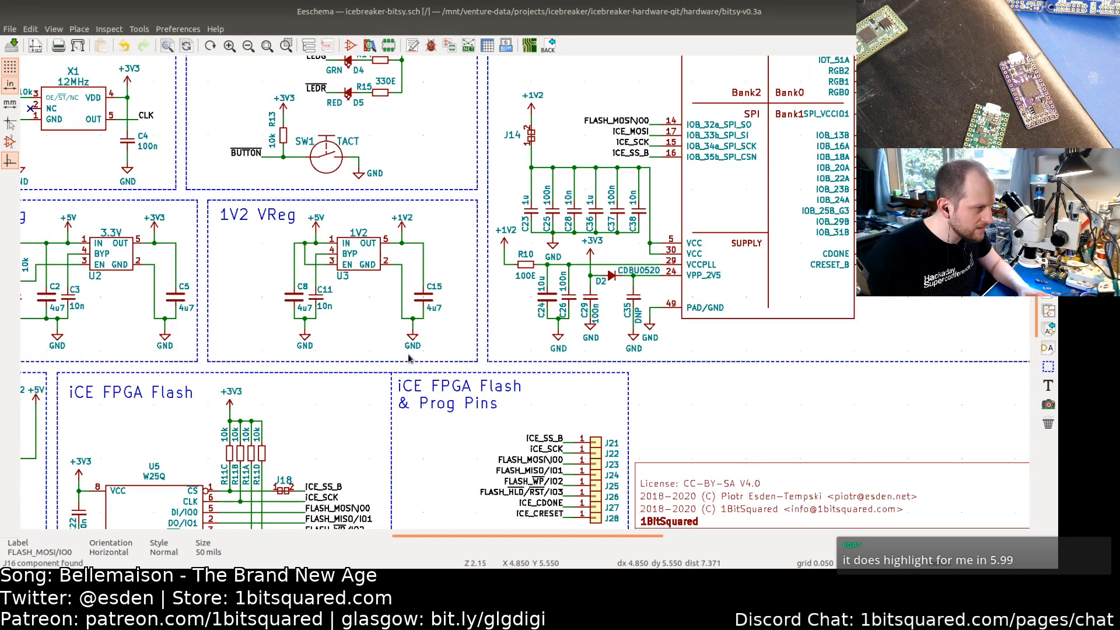
{"action": "key", "text": "ctrl+s"}
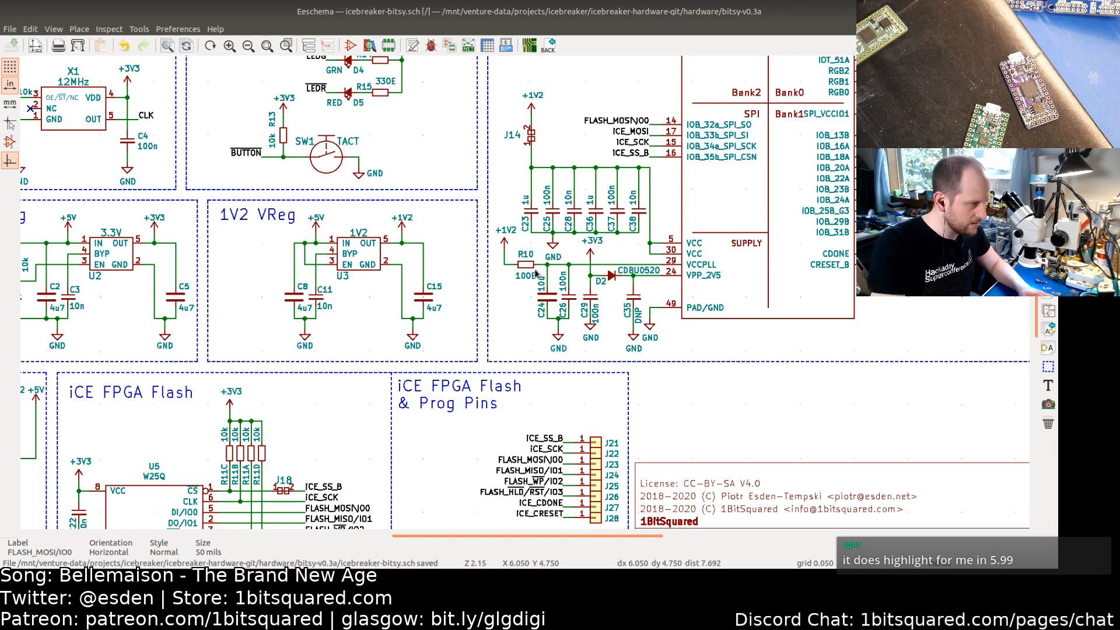
{"action": "key", "text": "F8"}
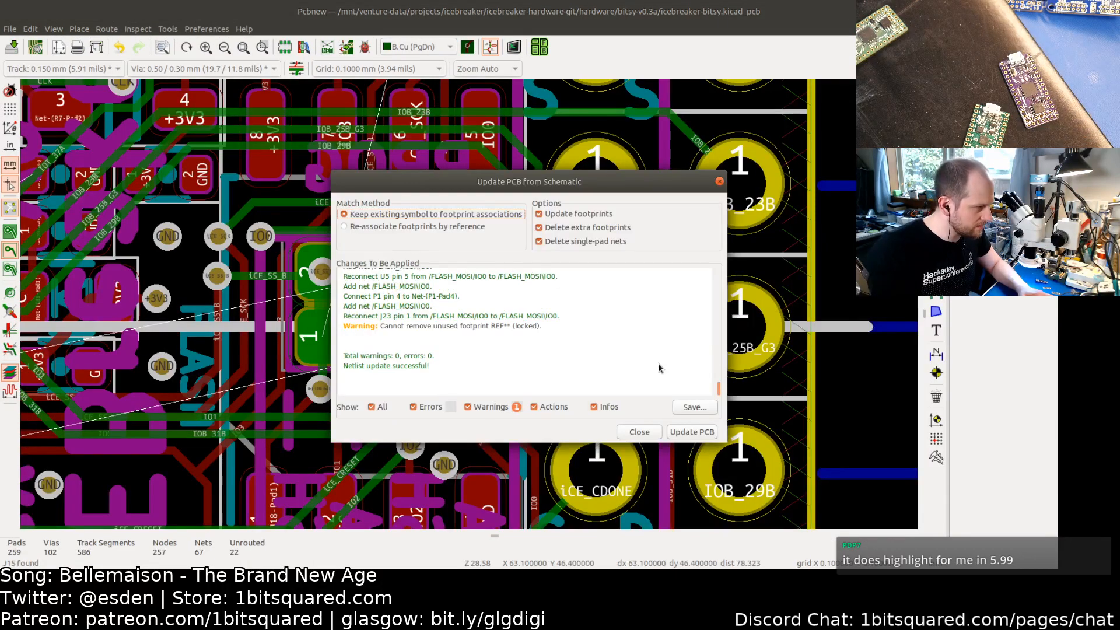
{"action": "left_click", "coordinate": [692, 432]}
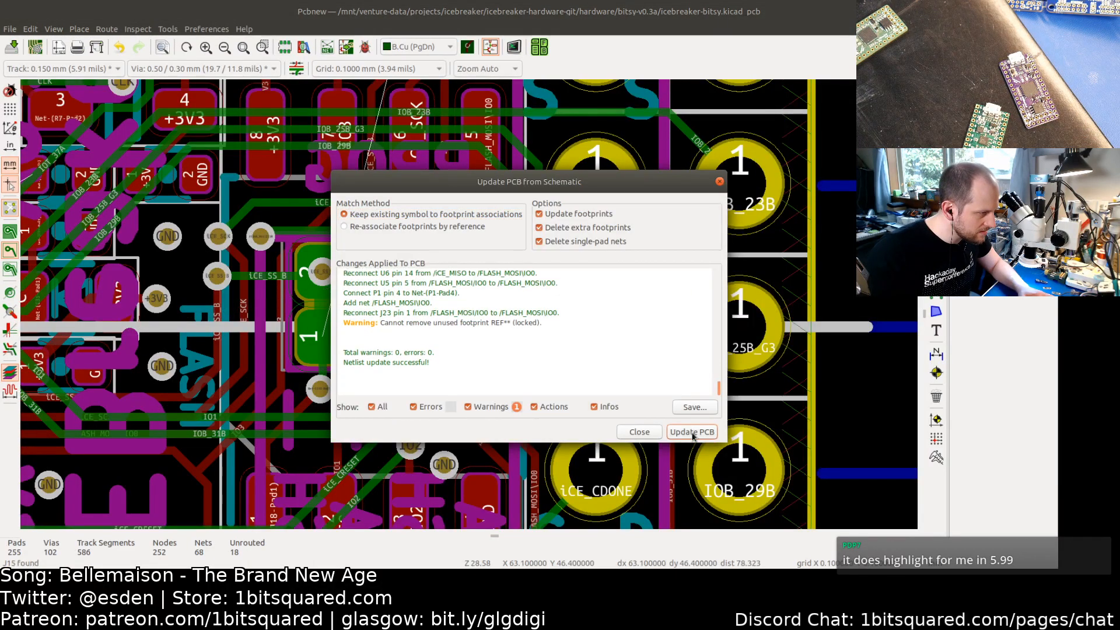
{"action": "left_click", "coordinate": [654, 434]}
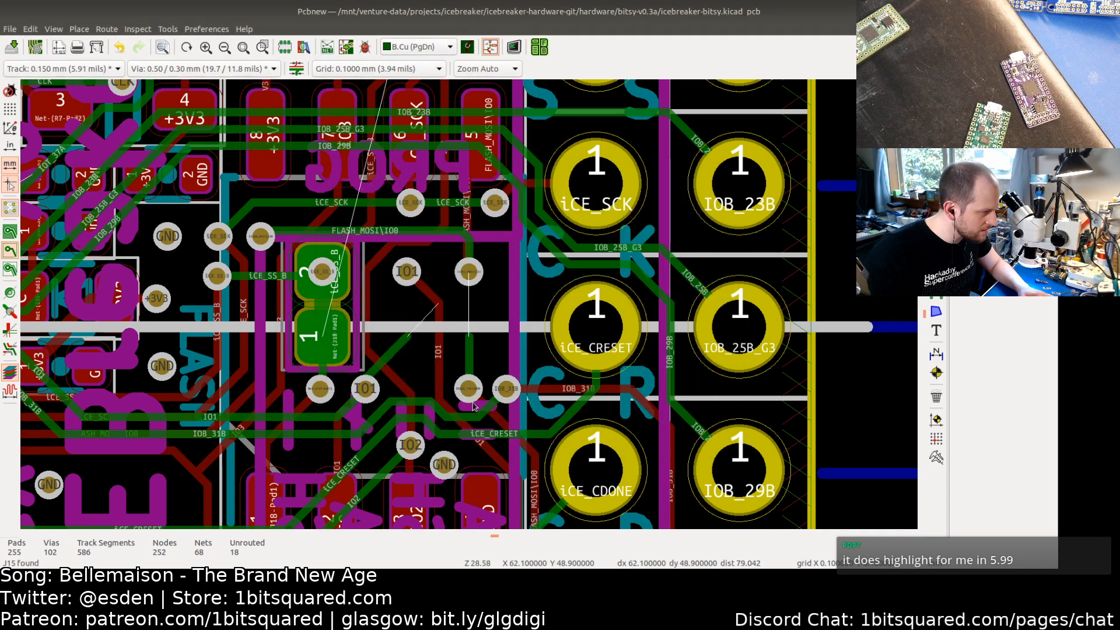
Step: Examine the FLASH_MOSI net names on the PCB pads and across the schematic sheet
{"action": "middle_click_drag", "start_coordinate": [446, 428], "coordinate": [596, 327]}
{"action": "middle_click_drag", "start_coordinate": [469, 389], "coordinate": [643, 352]}
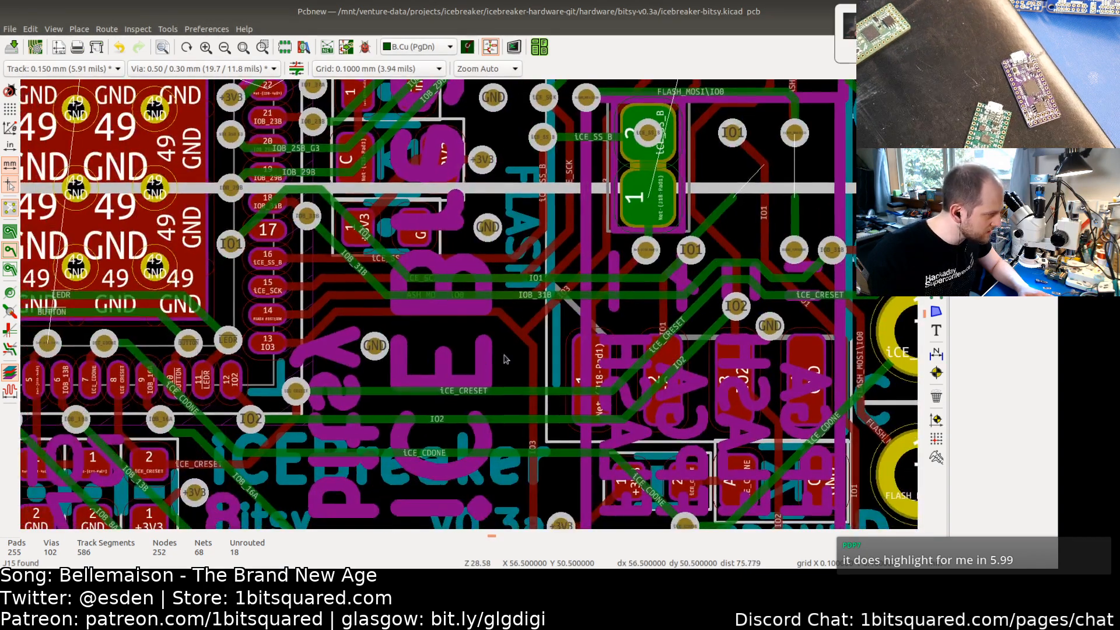
{"action": "middle_click_drag", "start_coordinate": [346, 342], "coordinate": [448, 328]}
{"action": "scroll", "coordinate": [448, 329], "scroll_direction": "up", "scroll_amount": 4}
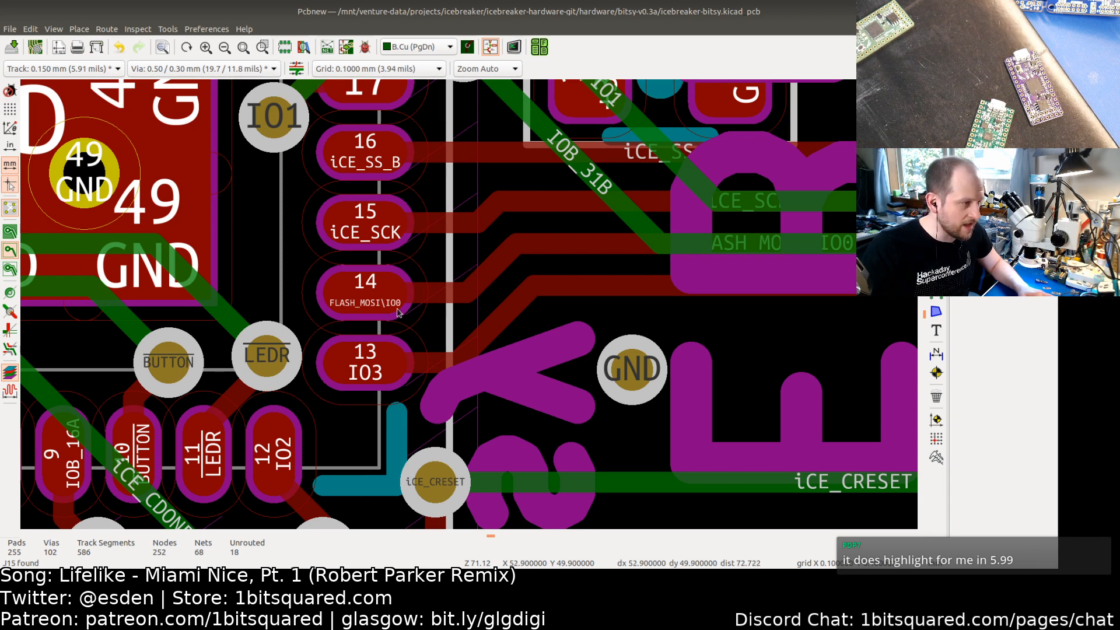
{"action": "left_click", "coordinate": [493, 49]}
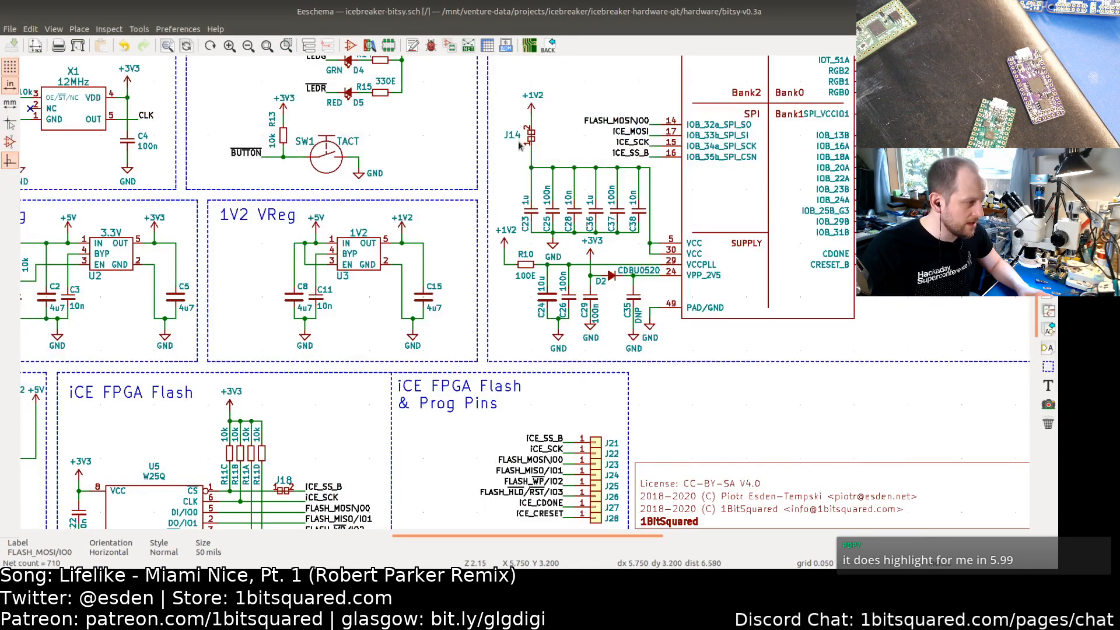
{"action": "middle_click_drag", "start_coordinate": [569, 365], "coordinate": [589, 272]}
{"action": "middle_click_drag", "start_coordinate": [625, 312], "coordinate": [587, 294]}
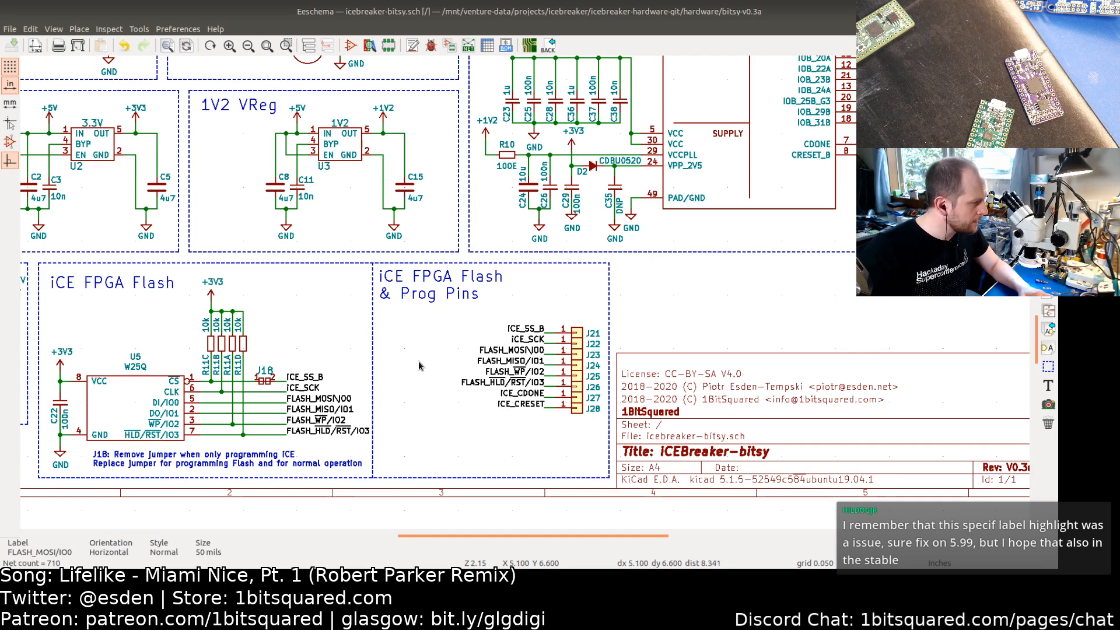
{"action": "scroll", "coordinate": [419, 365], "scroll_direction": "left", "scroll_amount": 2}
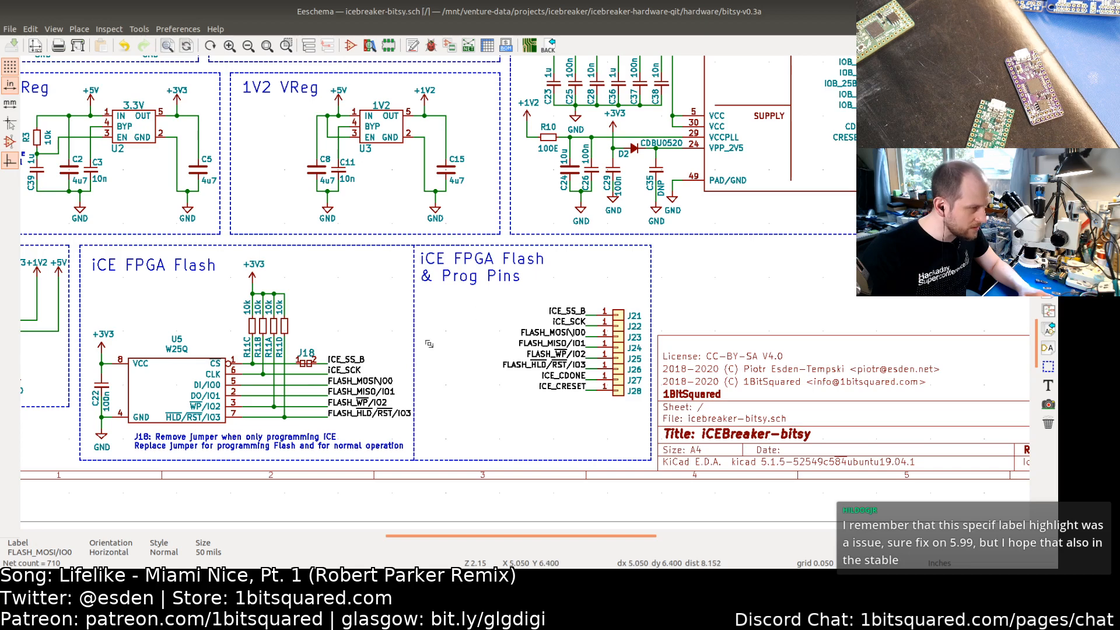
{"action": "scroll", "coordinate": [429, 344], "scroll_direction": "right", "scroll_amount": 5}
{"action": "scroll", "coordinate": [429, 344], "scroll_direction": "up", "scroll_amount": 3}
{"action": "scroll", "coordinate": [474, 326], "scroll_direction": "right", "scroll_amount": 3}
{"action": "scroll", "coordinate": [474, 327], "scroll_direction": "up", "scroll_amount": 2}
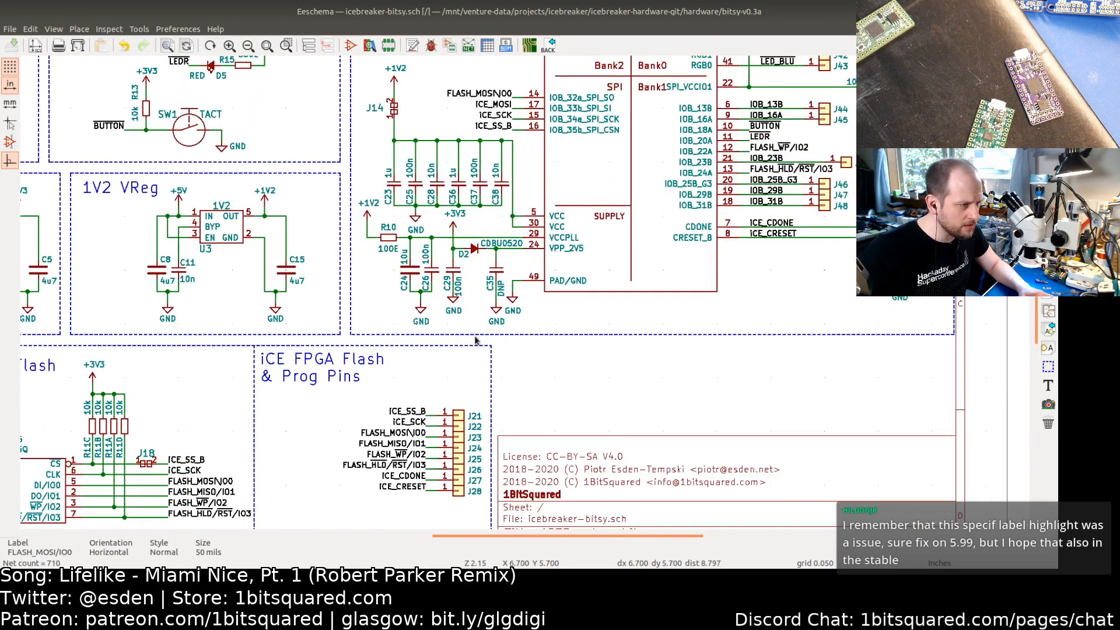
{"action": "scroll", "coordinate": [522, 320], "scroll_direction": "right", "scroll_amount": 1}
{"action": "scroll", "coordinate": [530, 335], "scroll_direction": "up", "scroll_amount": 2}
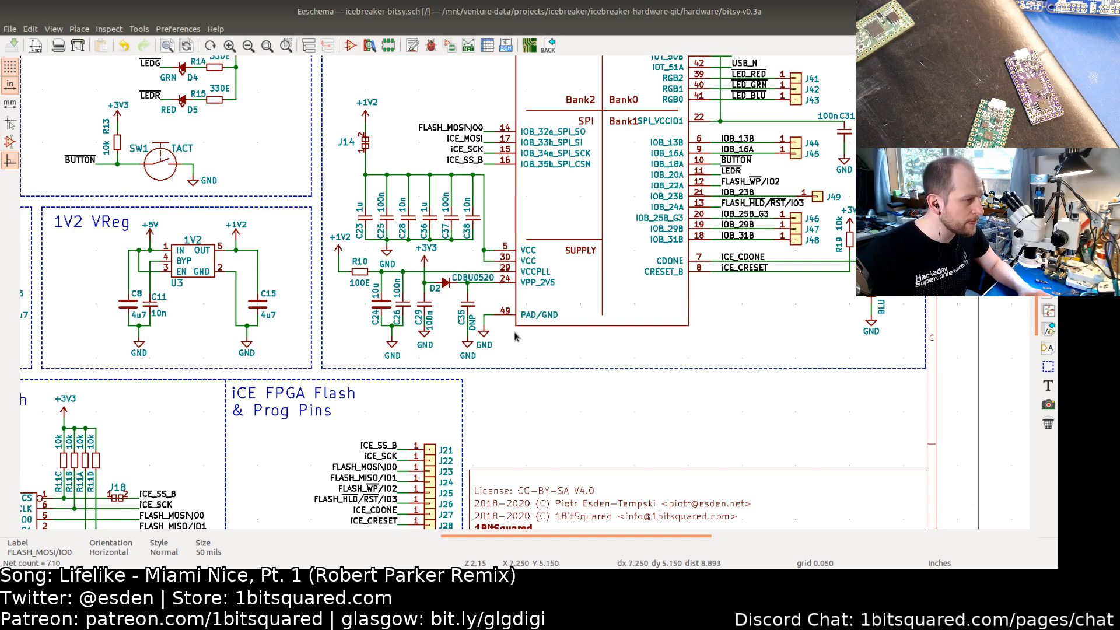
{"action": "scroll", "coordinate": [636, 234], "scroll_direction": "up", "scroll_amount": 5}
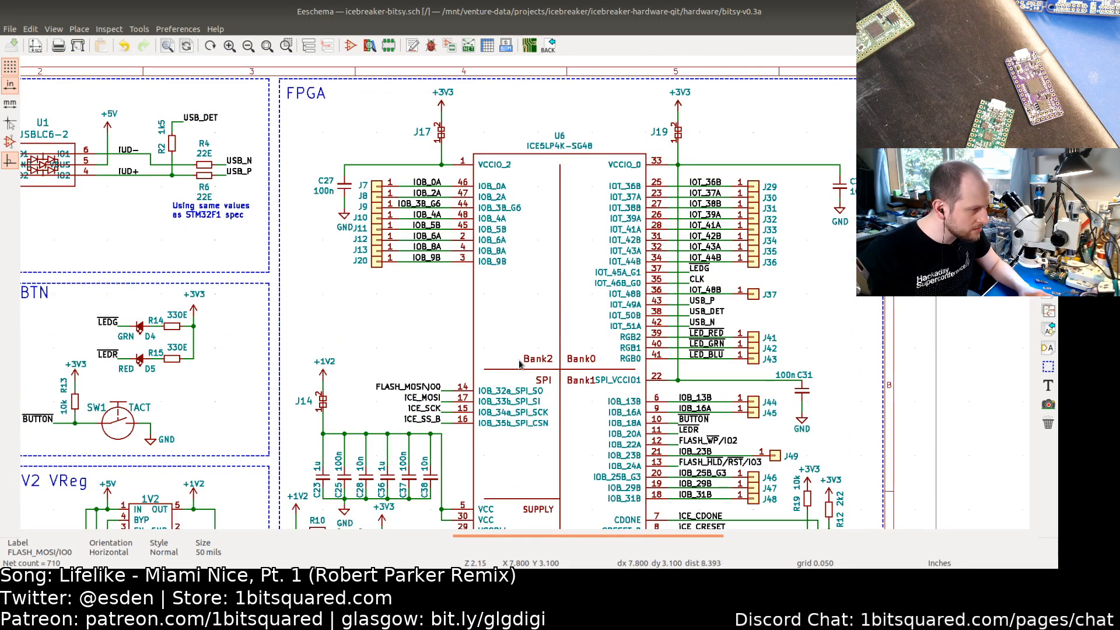
{"action": "middle_click_drag", "start_coordinate": [519, 360], "coordinate": [646, 234]}
{"action": "middle_click_drag", "start_coordinate": [553, 359], "coordinate": [653, 271]}
{"action": "middle_click_drag", "start_coordinate": [550, 420], "coordinate": [609, 303]}
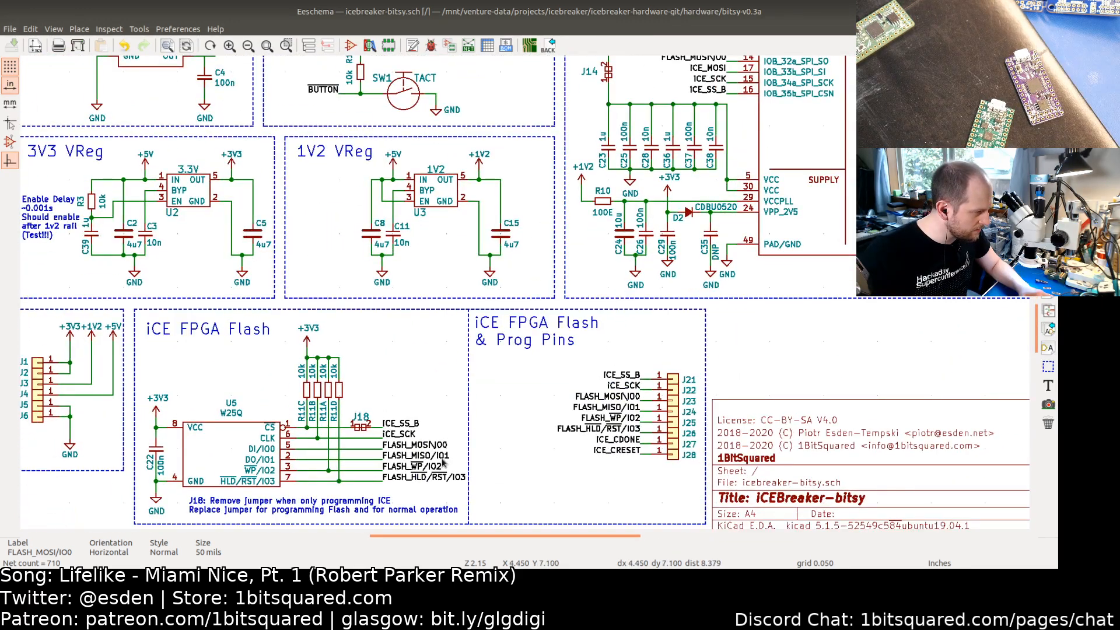
Step: Rename the connector's FLASH_MISO/IO1 label to FLASH_MISO\IO1
{"action": "double_click", "coordinate": [624, 412]}
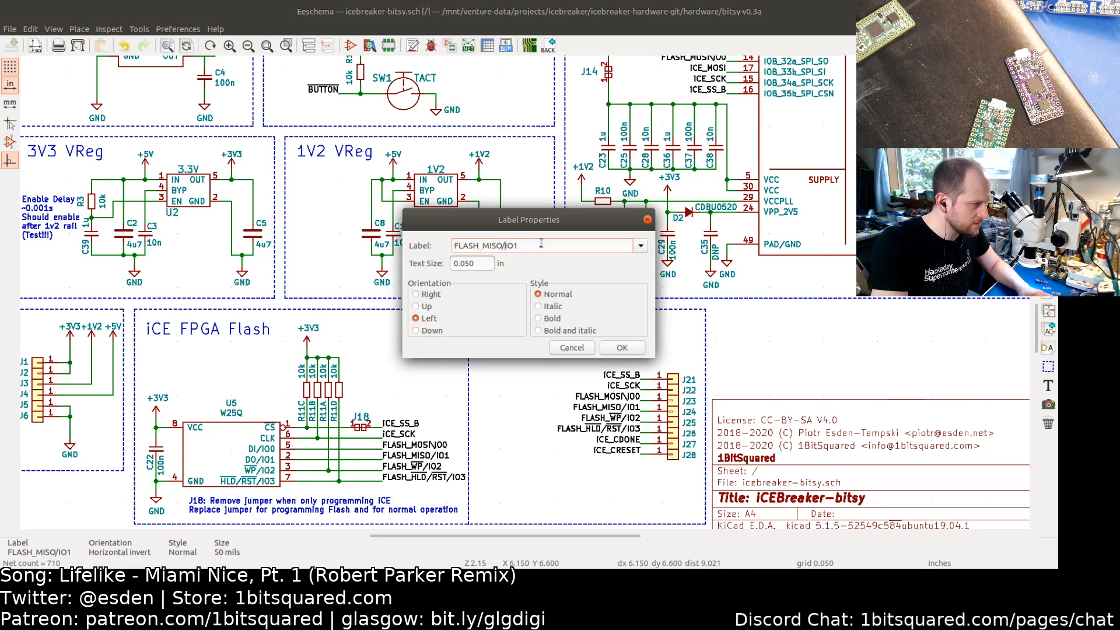
{"action": "key", "text": "BackSpace"}
{"action": "type", "text": "\\"}
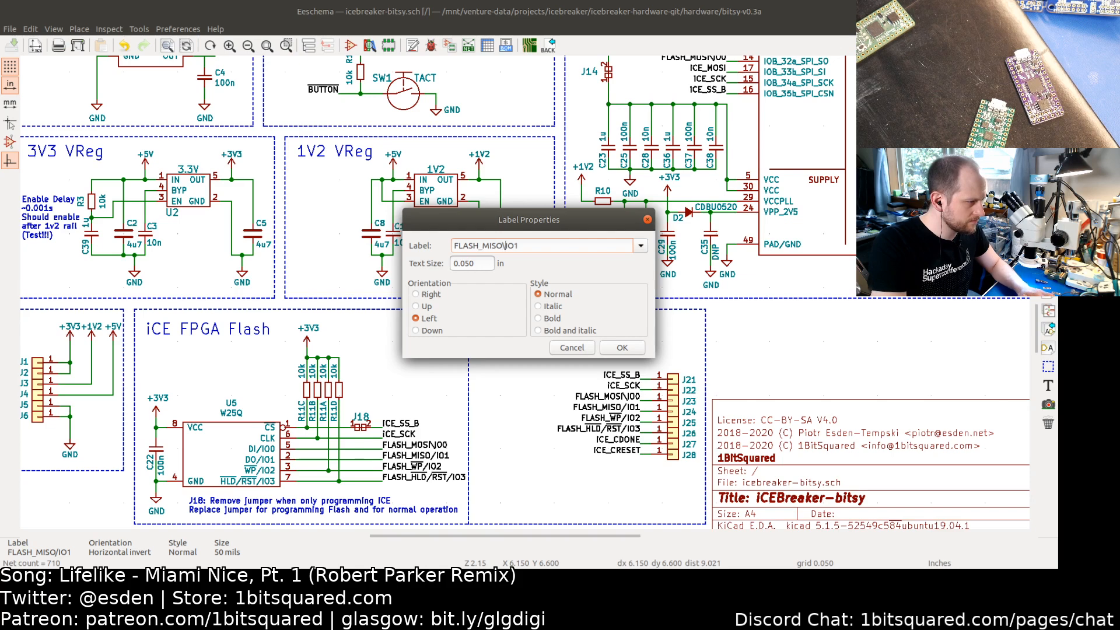
{"action": "left_click", "coordinate": [633, 350]}
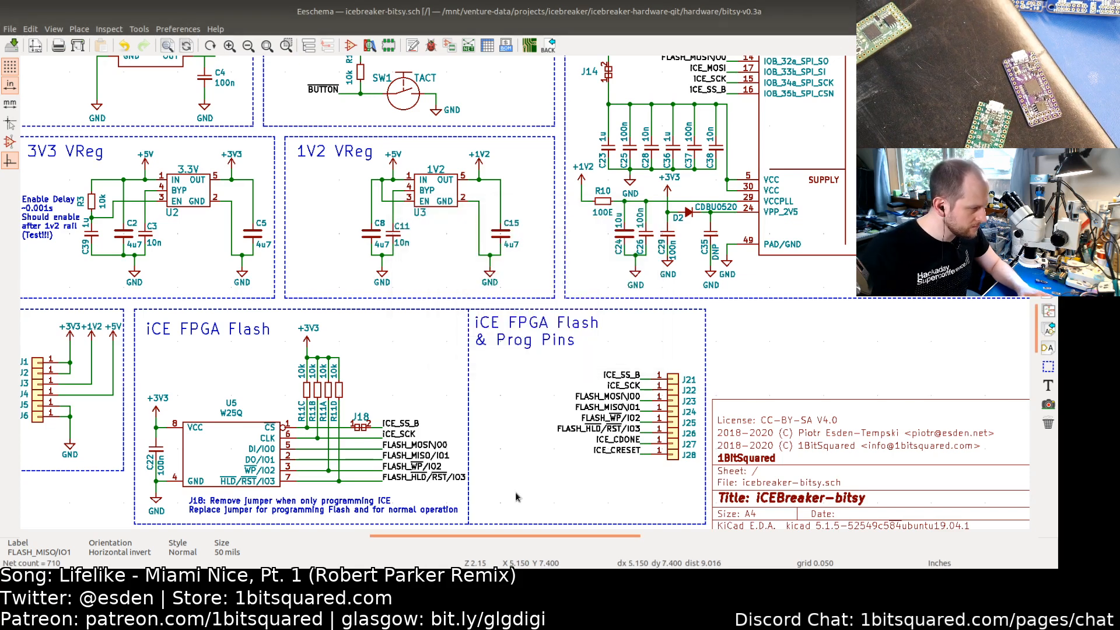
Step: Insert a backslash before IO2 in the connector's FLASH_~WP~/IO2 label
{"action": "double_click", "coordinate": [618, 417]}
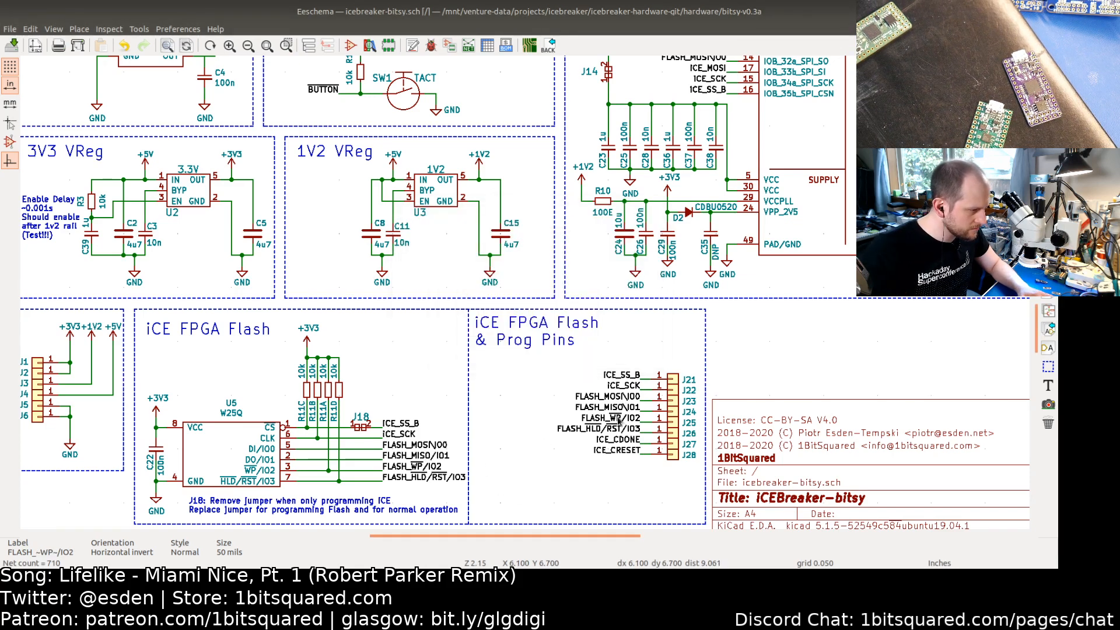
{"action": "left_click", "coordinate": [506, 246]}
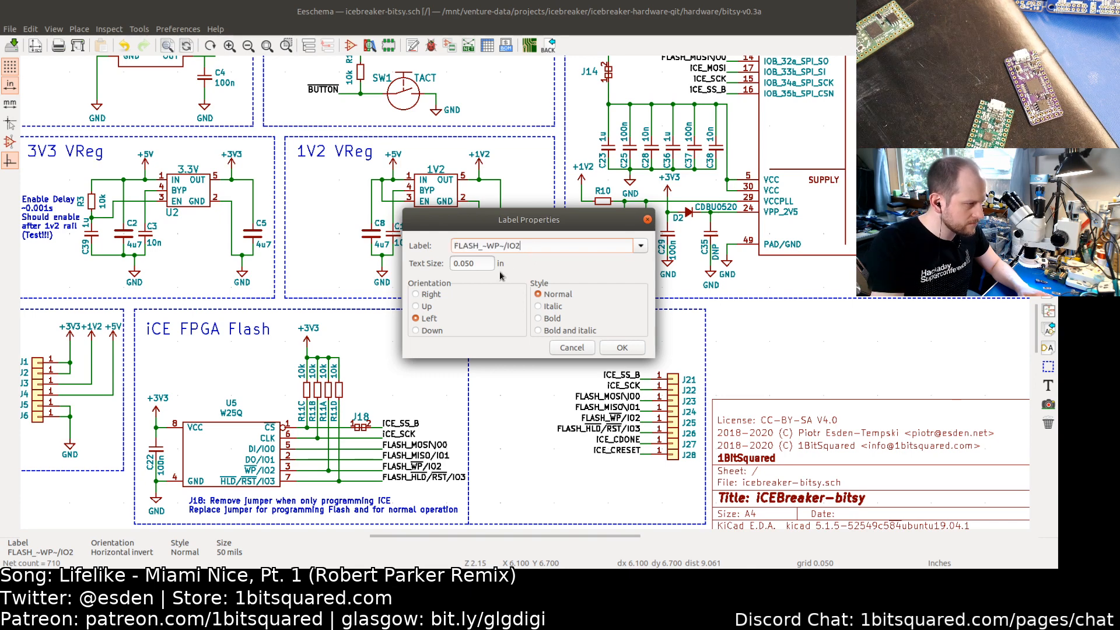
{"action": "type", "text": "\\"}
{"action": "left_click", "coordinate": [622, 347]}
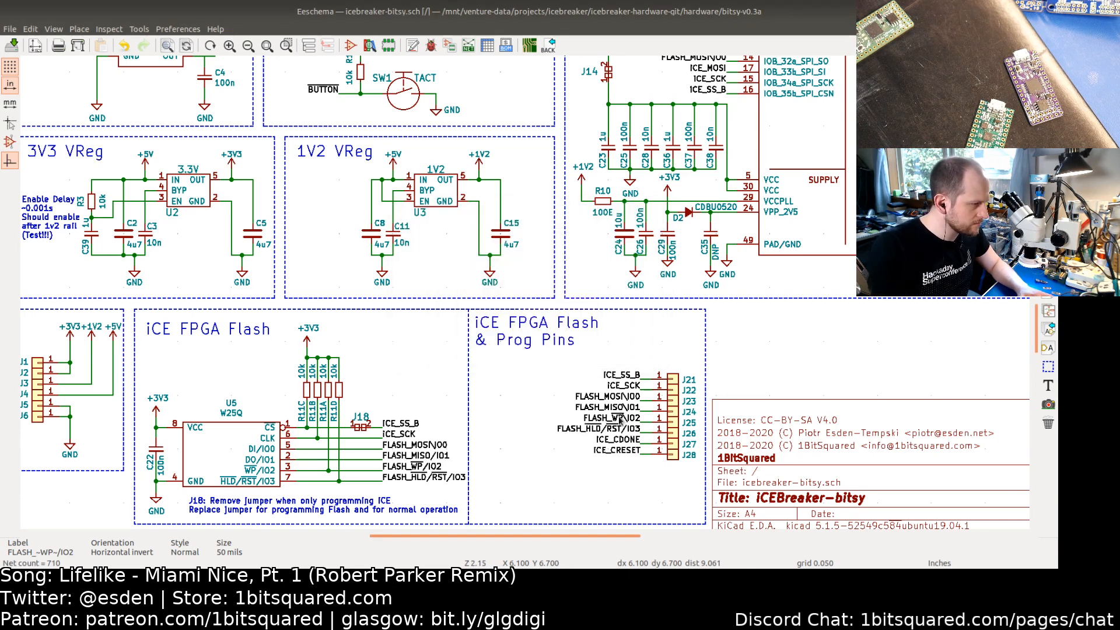
Step: Rename the connector's HLD/RST label to FLASH_~HLD~/~RST~\IO3
{"action": "double_click", "coordinate": [622, 429]}
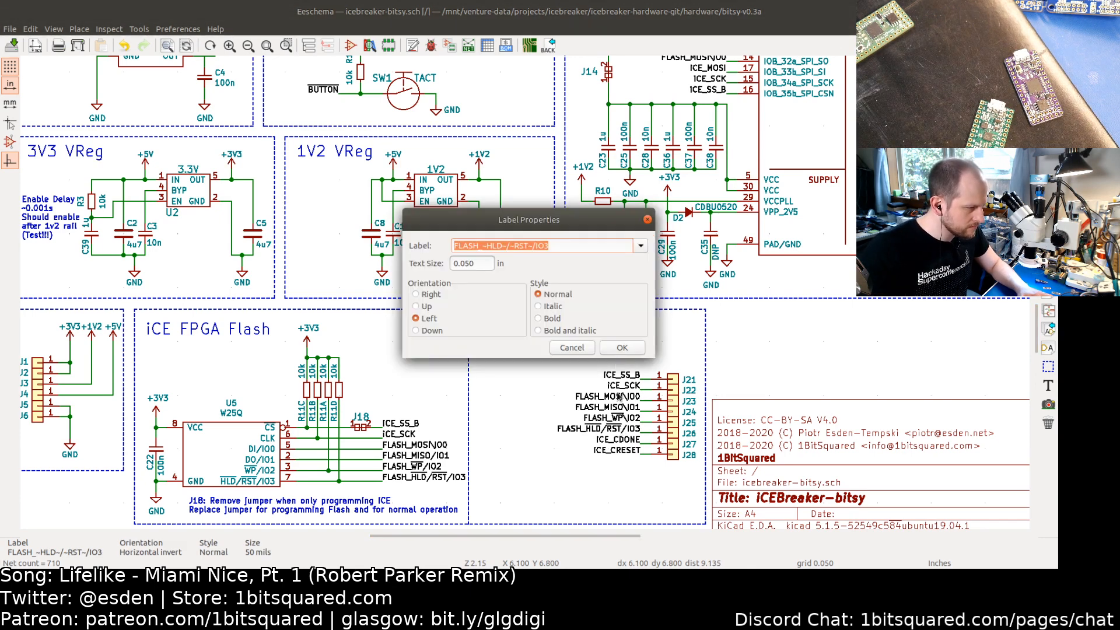
{"action": "left_click", "coordinate": [536, 246]}
{"action": "key", "text": "BackSpace"}
{"action": "type", "text": "\\"}
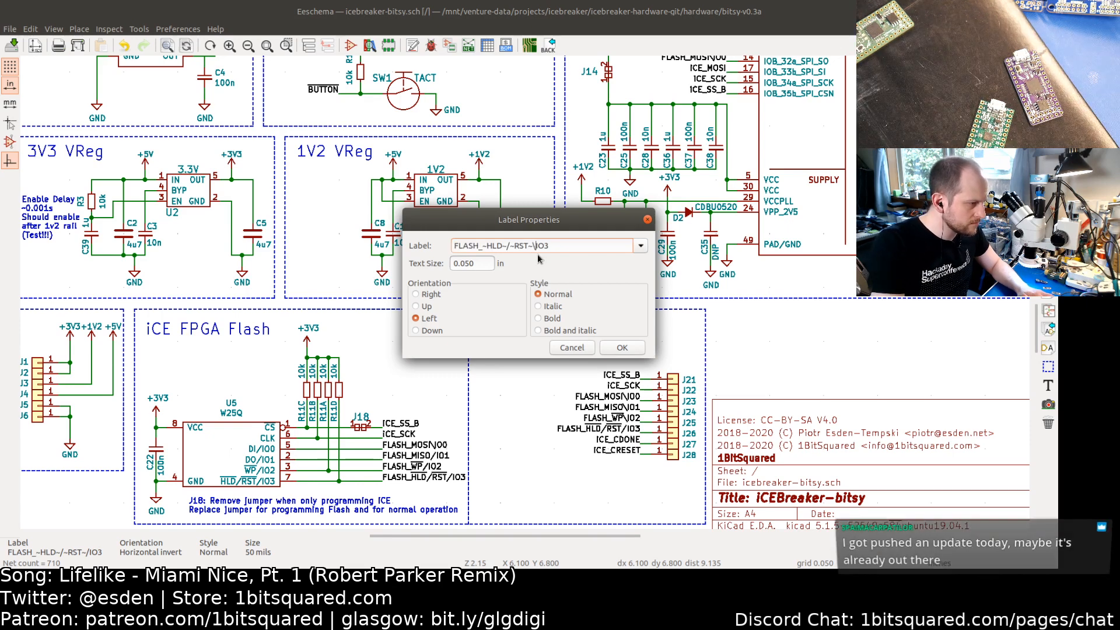
{"action": "key", "text": "Left"}
{"action": "key", "text": "Left"}
{"action": "key", "text": "Left"}
{"action": "key", "text": "Return"}
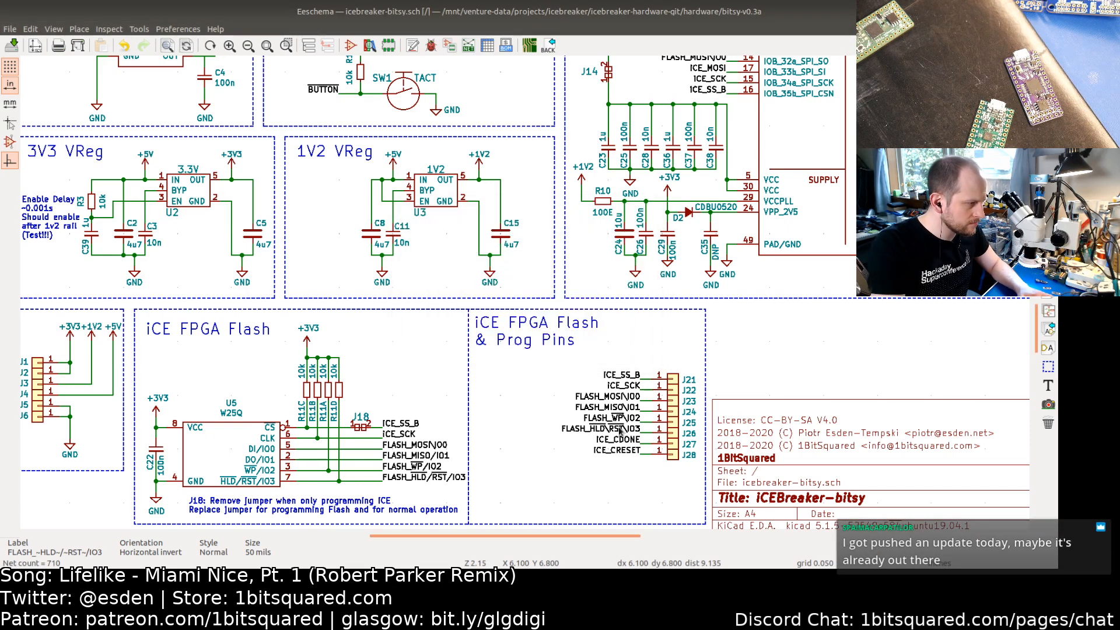
Step: Change the flash chip's FLASH_MISO/IO1 label to FLASH_MISO\IO1
{"action": "double_click", "coordinate": [416, 458]}
{"action": "key", "text": "End"}
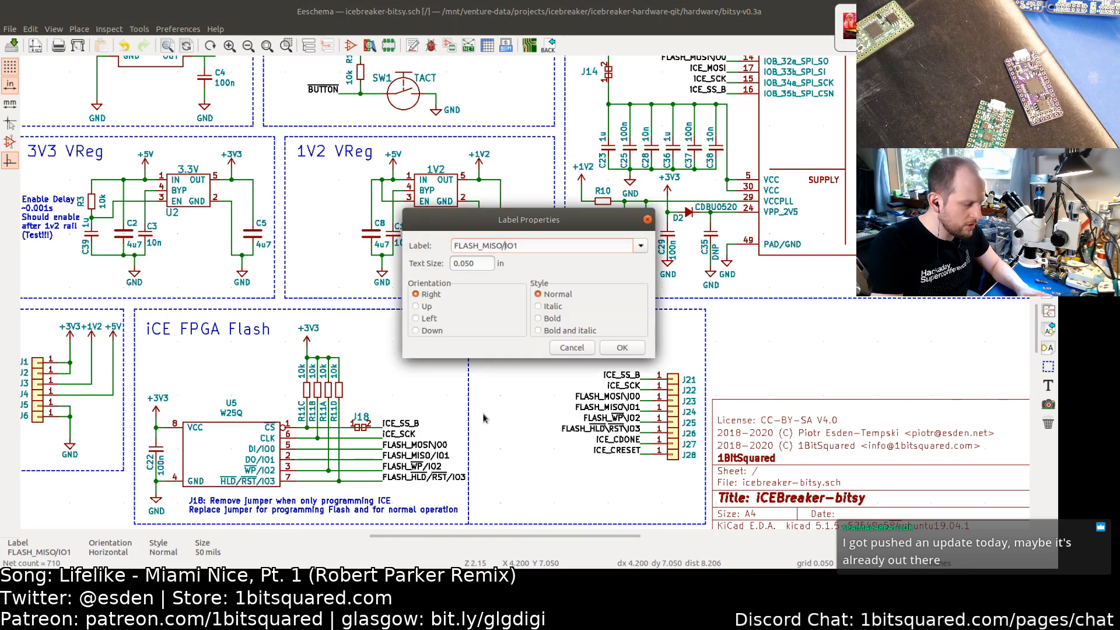
{"action": "key", "text": "Left"}
{"action": "key", "text": "Left"}
{"action": "key", "text": "Left"}
{"action": "key", "text": "BackSpace"}
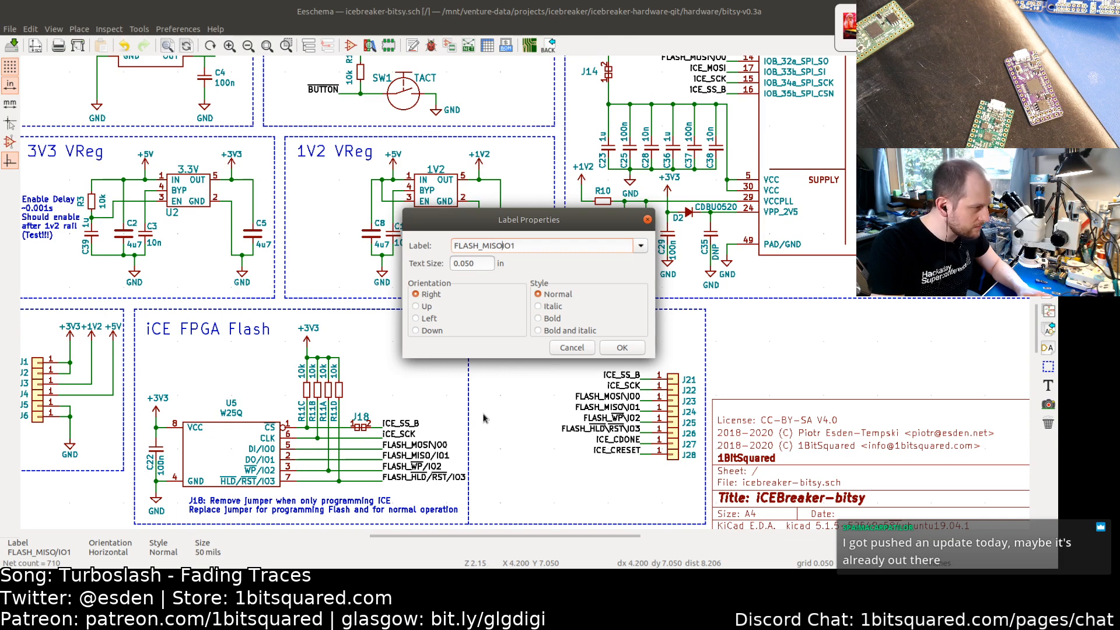
{"action": "type", "text": "\\"}
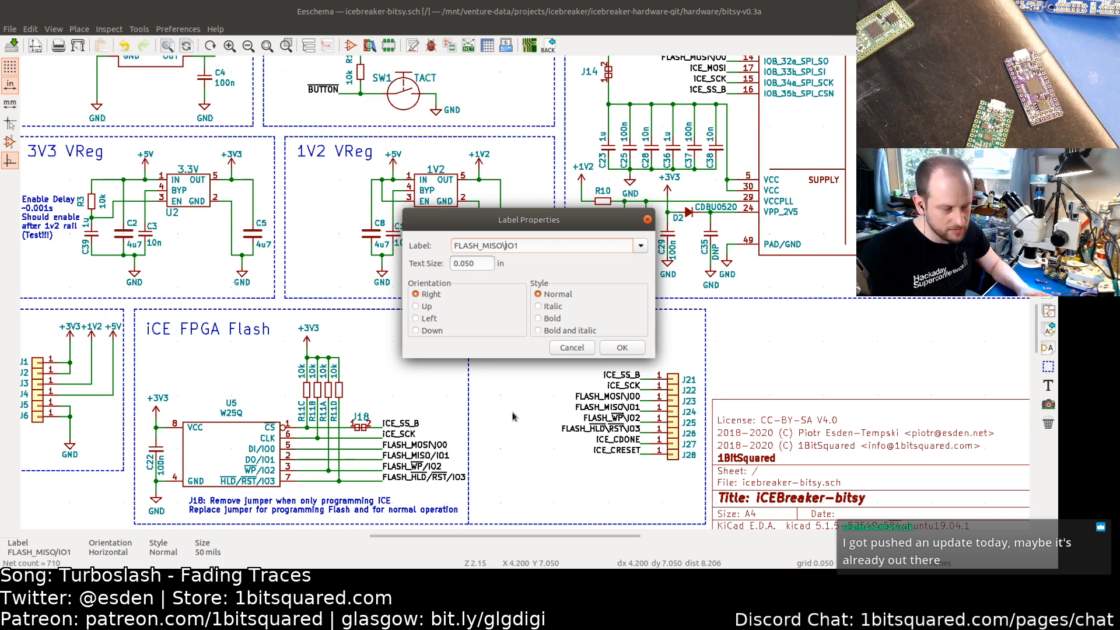
{"action": "left_click", "coordinate": [618, 347]}
{"action": "double_click", "coordinate": [473, 467]}
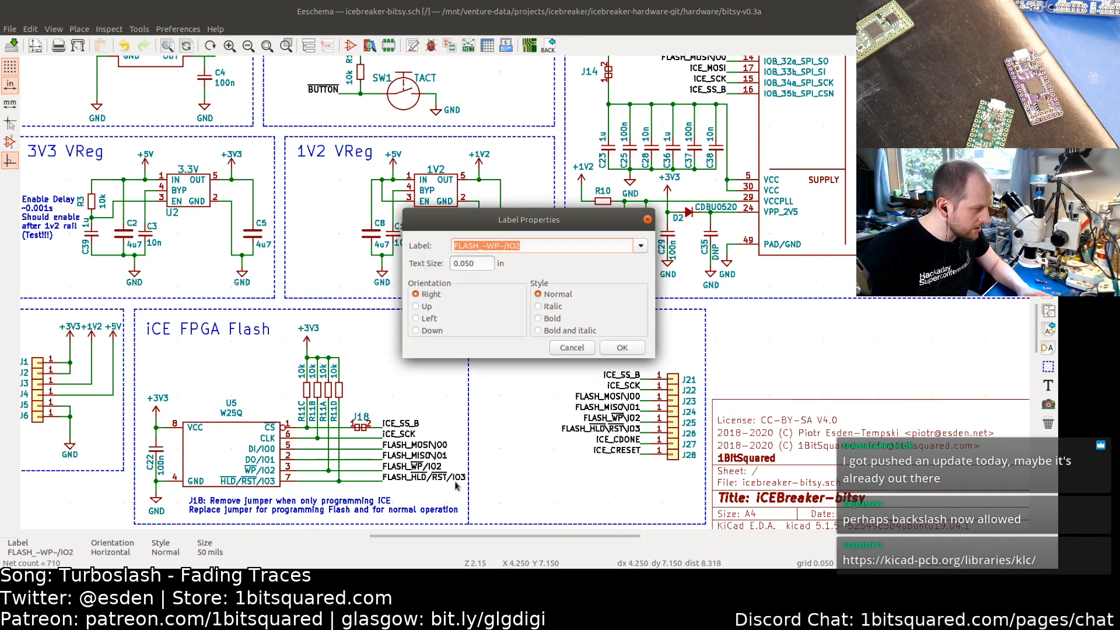
{"action": "key", "text": "XF86AudioLowerVolume"}
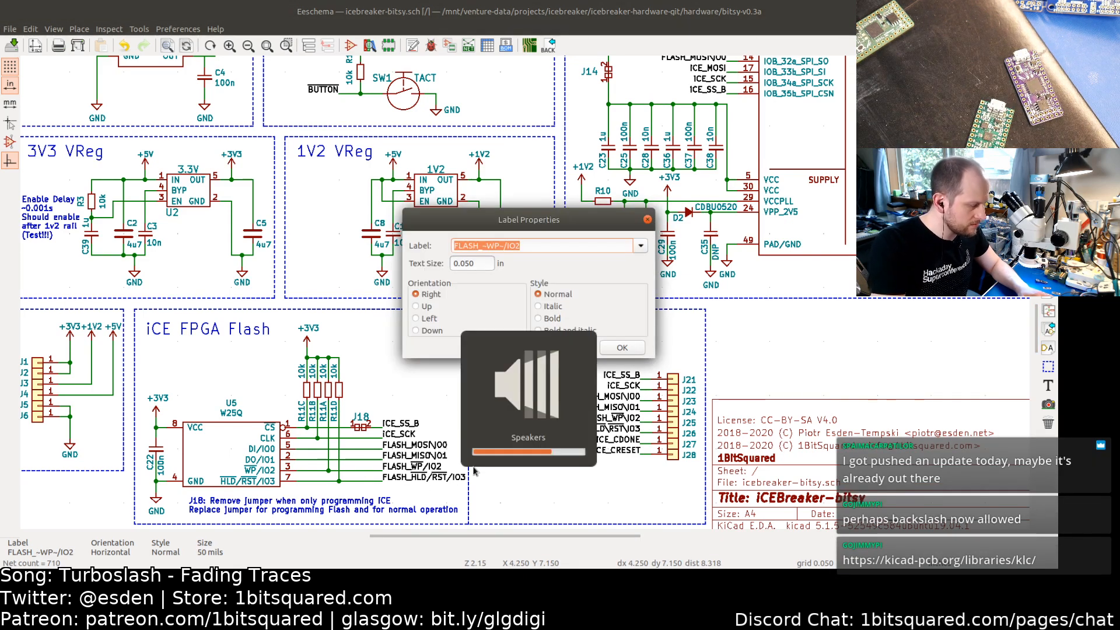
{"action": "key", "text": "Up"}
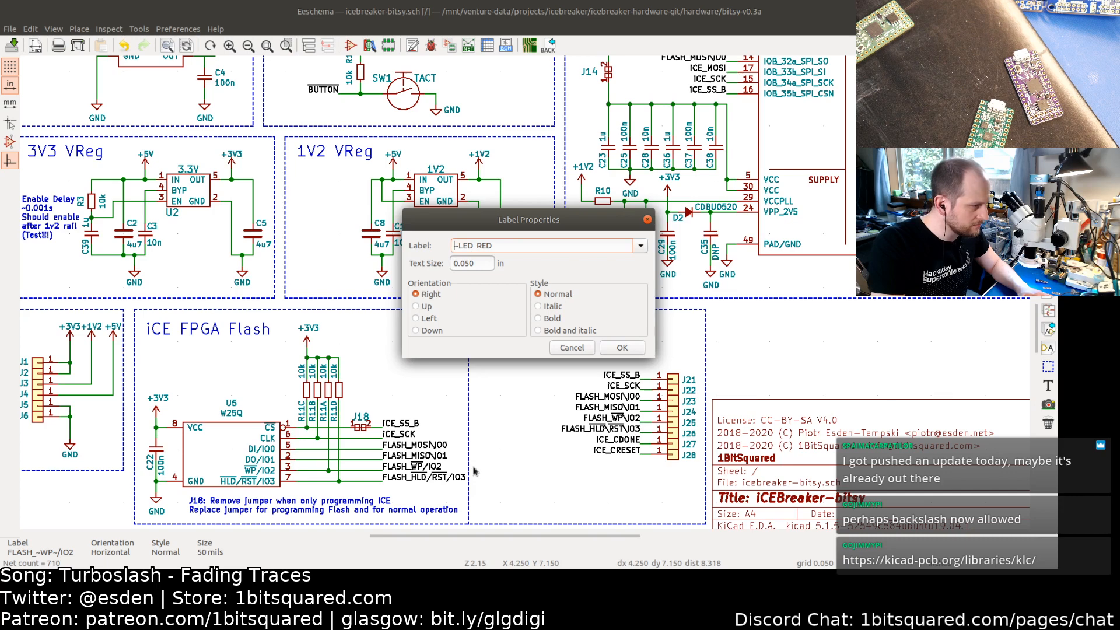
{"action": "left_click", "coordinate": [575, 347]}
Step: Change the flash chip's FLASH_~WP~/IO2 label to FLASH_~WP~\IO2
{"action": "double_click", "coordinate": [426, 466]}
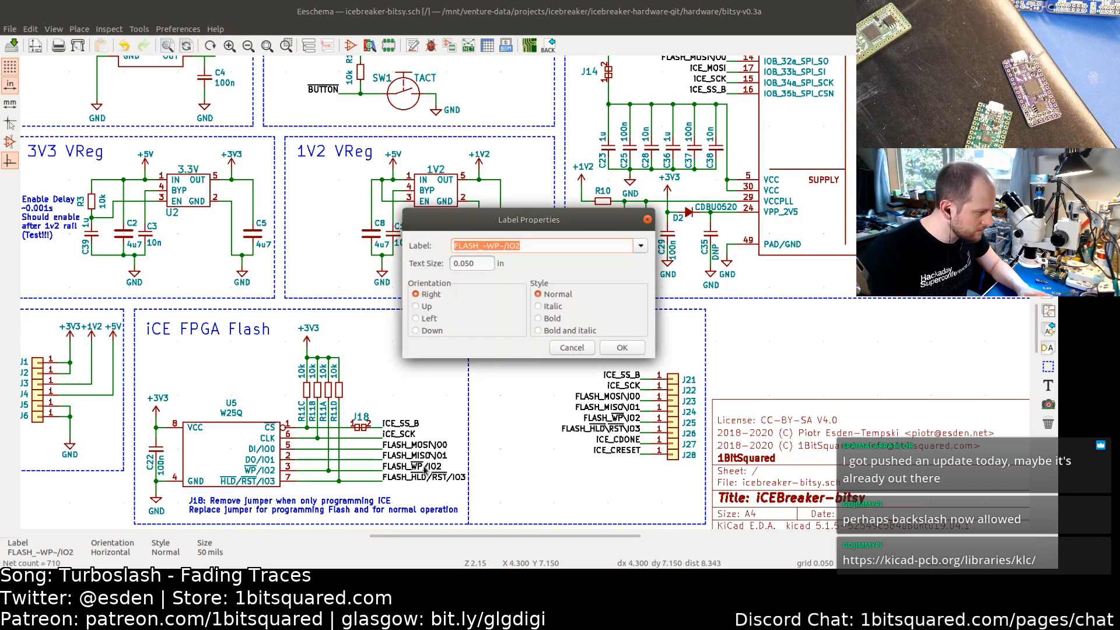
{"action": "left_click", "coordinate": [508, 246]}
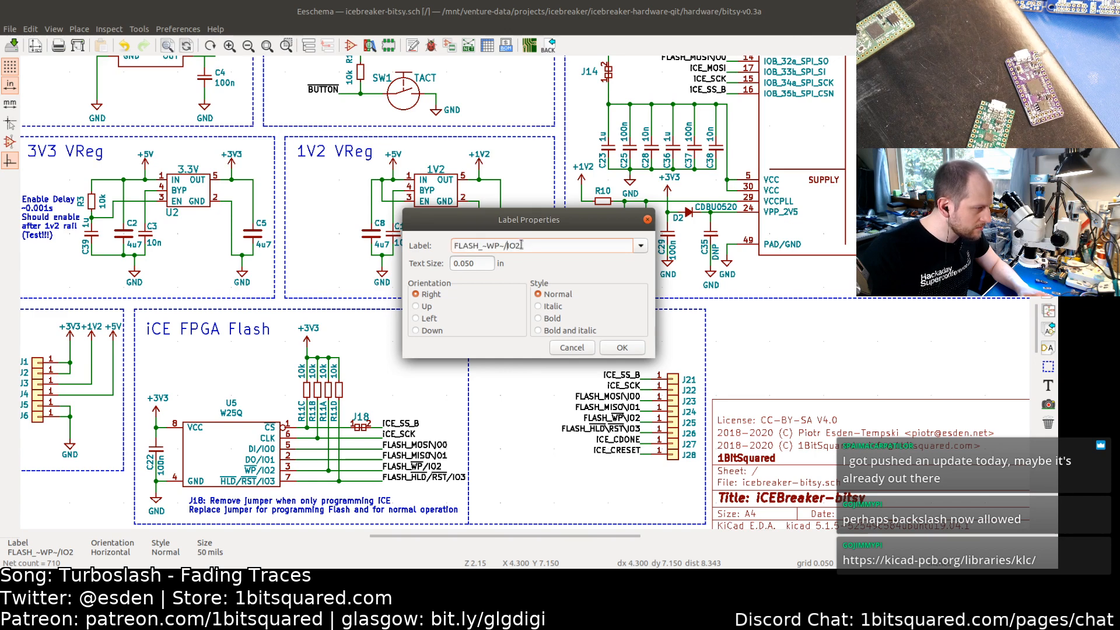
{"action": "key", "text": "BackSpace"}
{"action": "type", "text": "\\"}
{"action": "key", "text": "Return"}
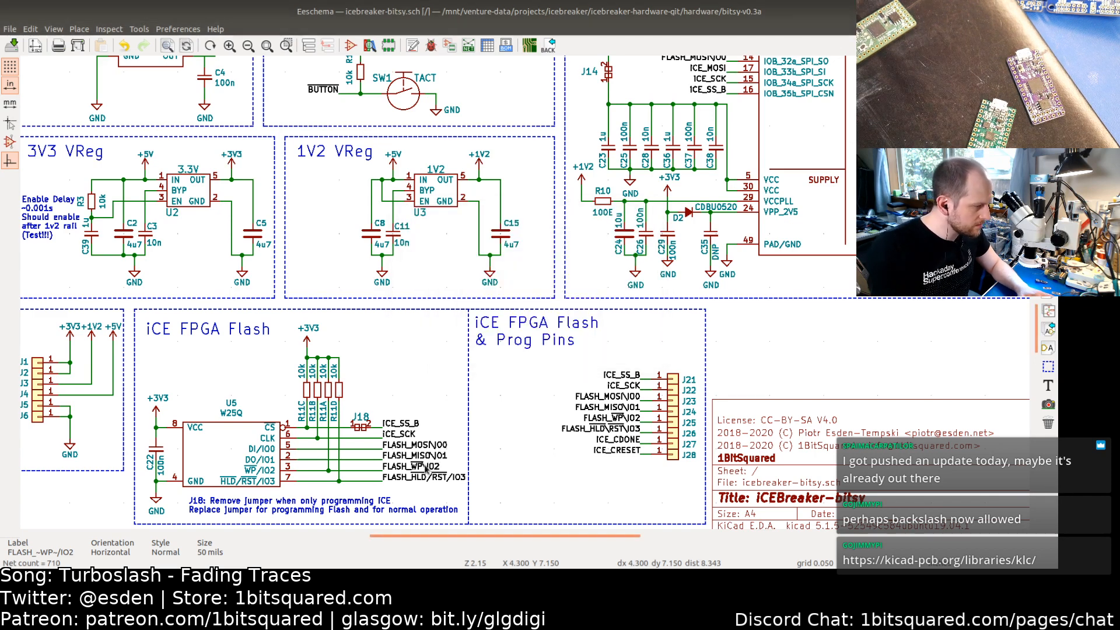
Step: Change the flash chip's FLASH_~HLD~/~RST~/IO3 label to FLASH_~HLD~\~RST~\IO3
{"action": "double_click", "coordinate": [423, 477]}
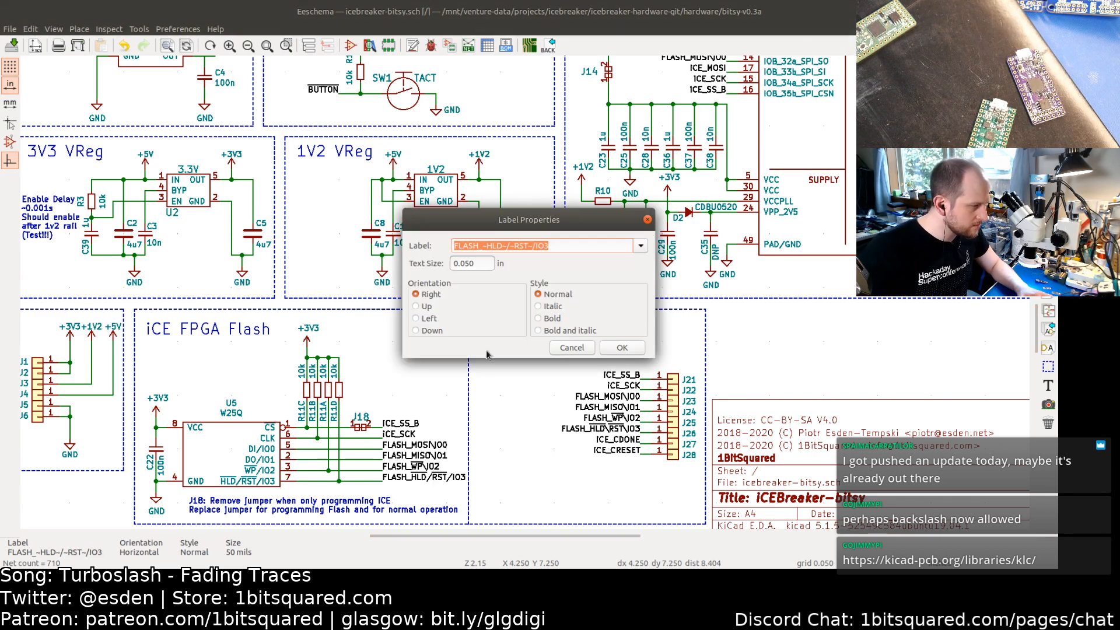
{"action": "left_click", "coordinate": [533, 246]}
{"action": "key", "text": "BackSpace"}
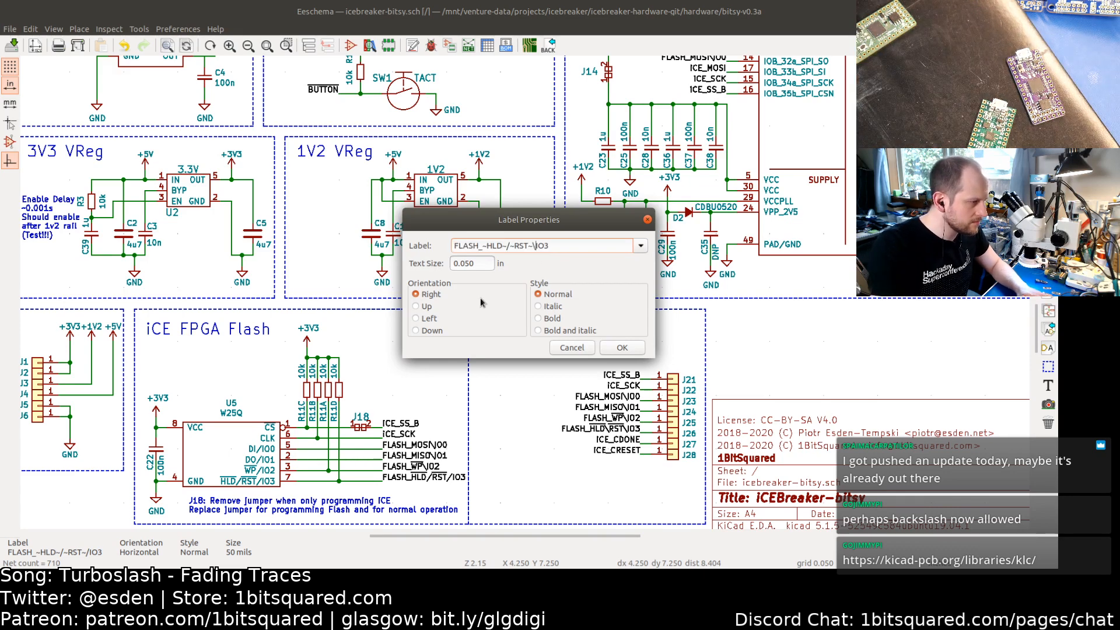
{"action": "type", "text": "\\"}
{"action": "key", "text": "Left"}
{"action": "key", "text": "BackSpace"}
{"action": "type", "text": "\\"}
{"action": "key", "text": "Return"}
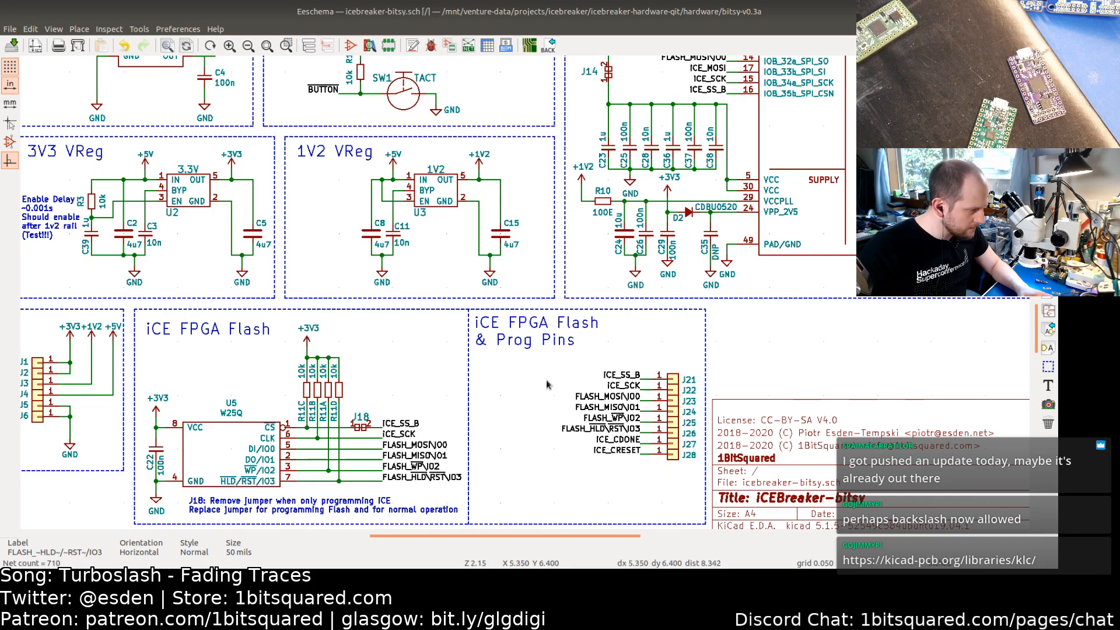
Step: Copy the FLASH_MISO\IO1 label text and paste it over the FPGA's ICE_MOSI label at pin 17
{"action": "middle_click_drag", "start_coordinate": [538, 398], "coordinate": [407, 493]}
{"action": "middle_click_drag", "start_coordinate": [475, 418], "coordinate": [446, 483]}
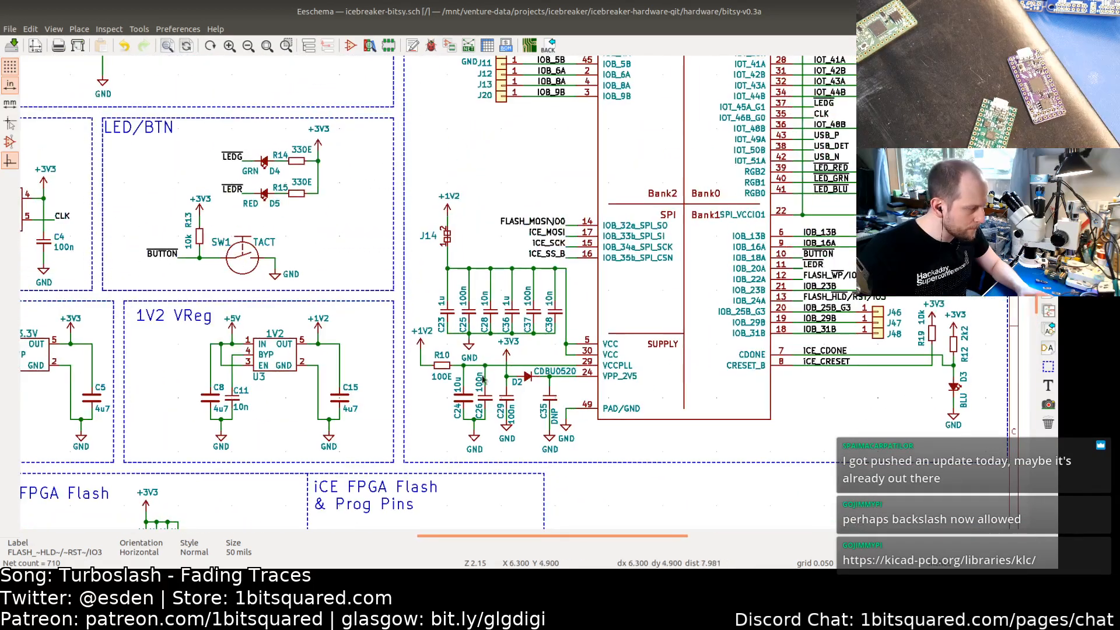
{"action": "mouse_move", "coordinate": [480, 303]}
{"action": "middle_mouse_down"}
{"action": "mouse_move", "coordinate": [452, 394]}
{"action": "mouse_move", "coordinate": [435, 389]}
{"action": "middle_mouse_up"}
{"action": "middle_click_drag", "start_coordinate": [418, 446], "coordinate": [500, 358]}
{"action": "middle_click_drag", "start_coordinate": [409, 466], "coordinate": [466, 383]}
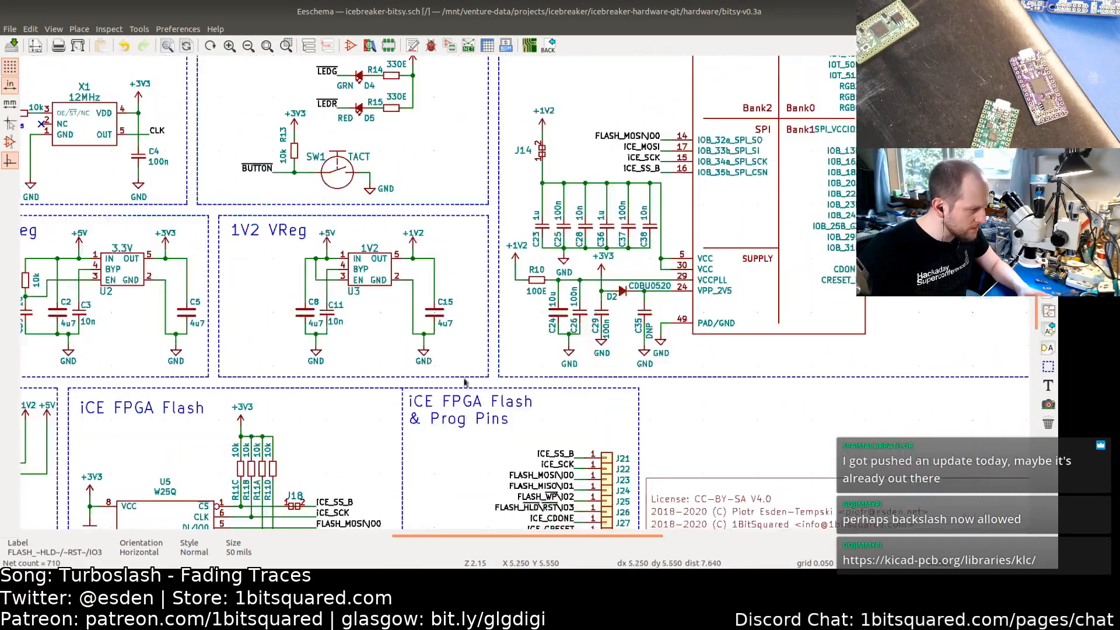
{"action": "middle_click_drag", "start_coordinate": [462, 466], "coordinate": [459, 395]}
{"action": "middle_click_drag", "start_coordinate": [480, 439], "coordinate": [491, 385]}
{"action": "double_click", "coordinate": [538, 390]}
{"action": "key", "text": "ctrl+c"}
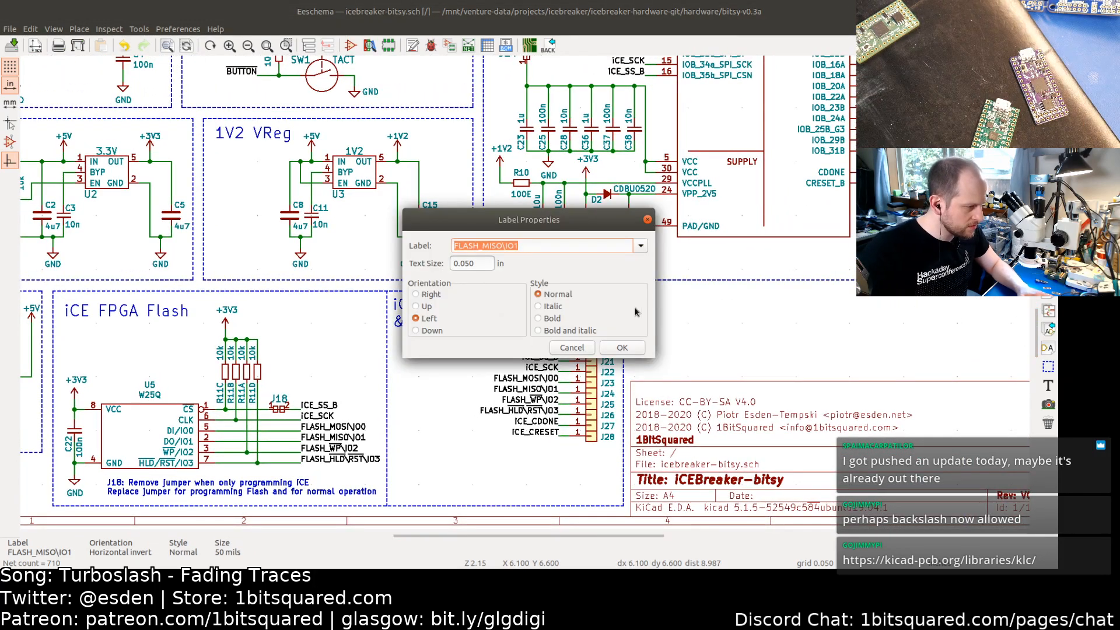
{"action": "left_click", "coordinate": [622, 347]}
{"action": "middle_click_drag", "start_coordinate": [501, 265], "coordinate": [487, 463]}
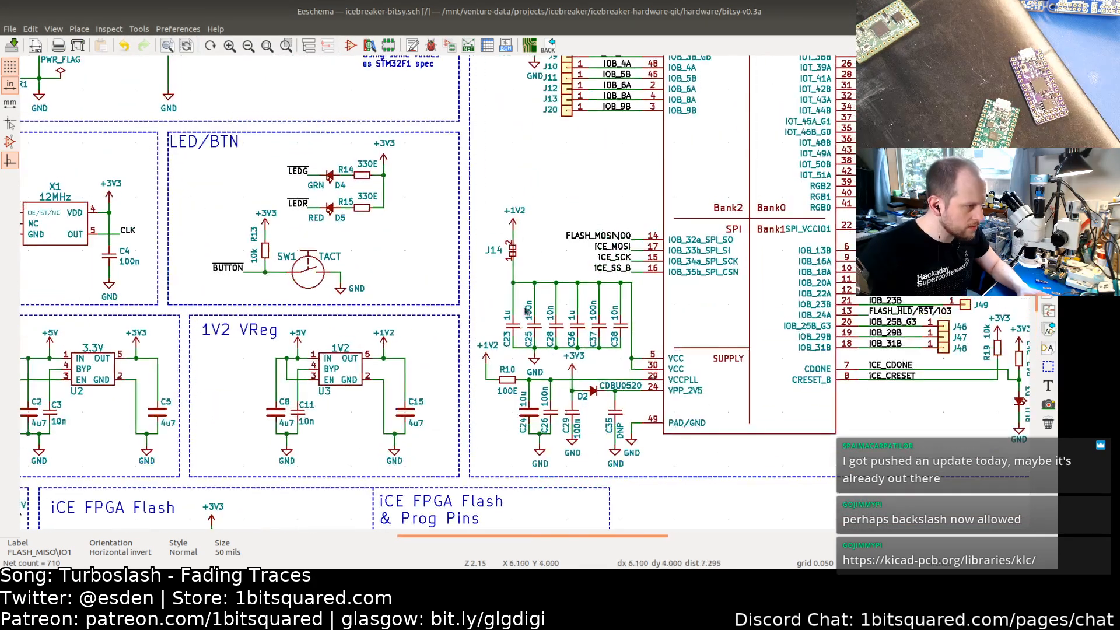
{"action": "double_click", "coordinate": [616, 243]}
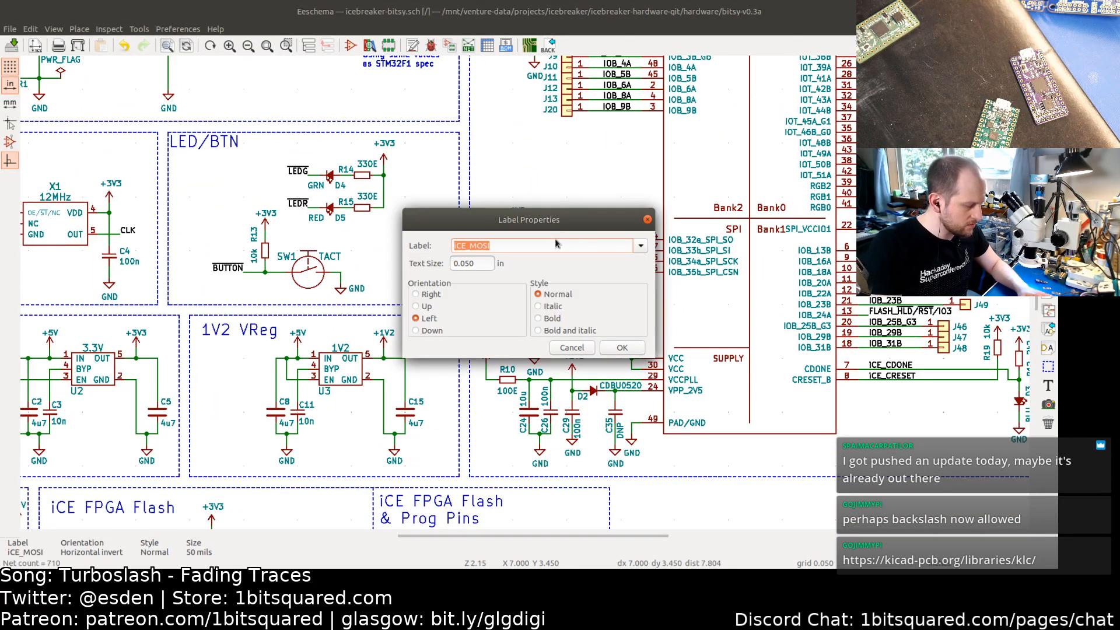
{"action": "key", "text": "ctrl+v"}
{"action": "left_click", "coordinate": [621, 350]}
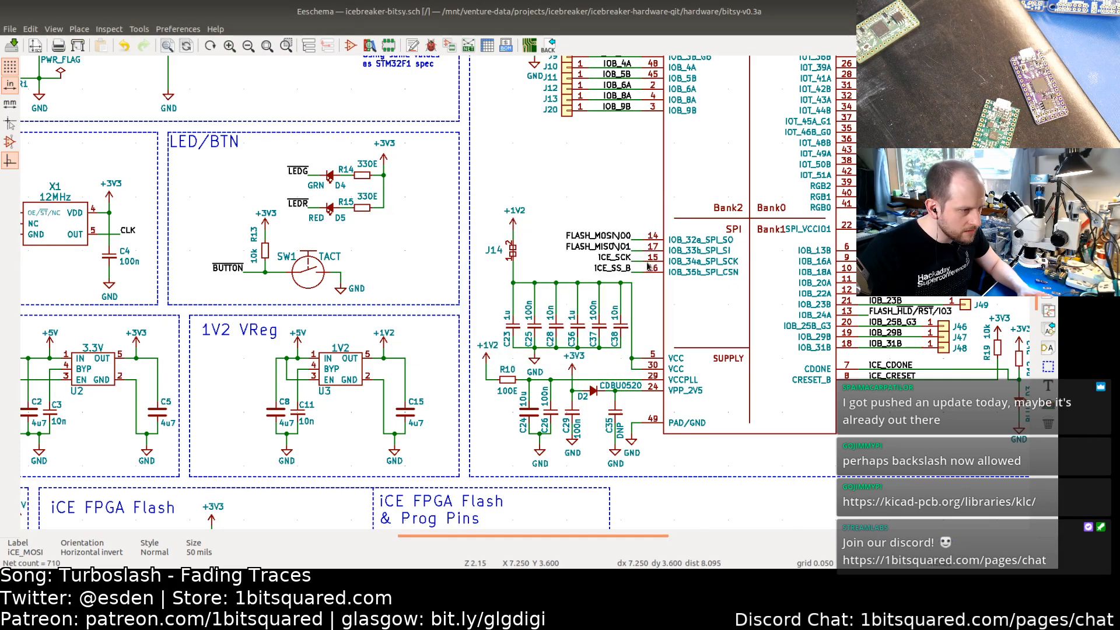
{"action": "middle_click_drag", "start_coordinate": [746, 270], "coordinate": [566, 288]}
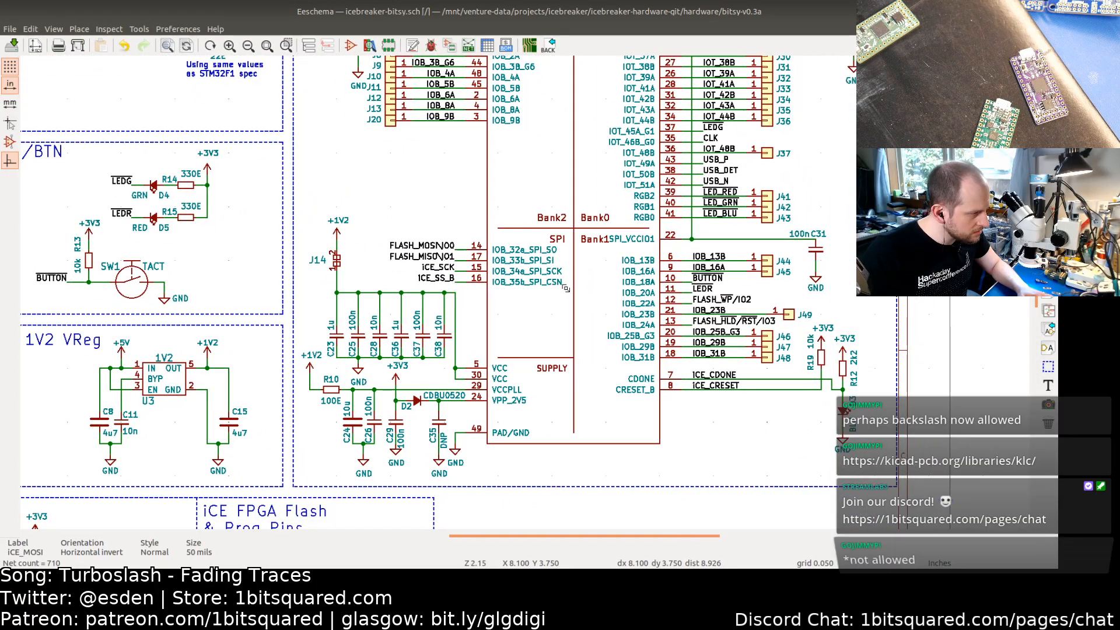
{"action": "middle_click_drag", "start_coordinate": [565, 288], "coordinate": [496, 330]}
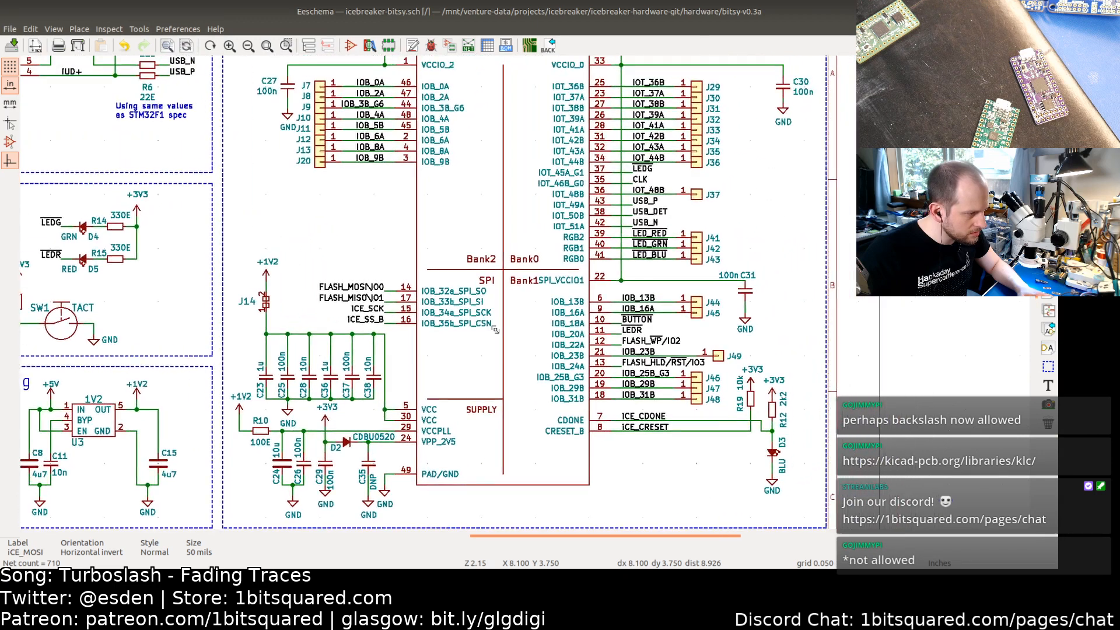
{"action": "double_click", "coordinate": [647, 344]}
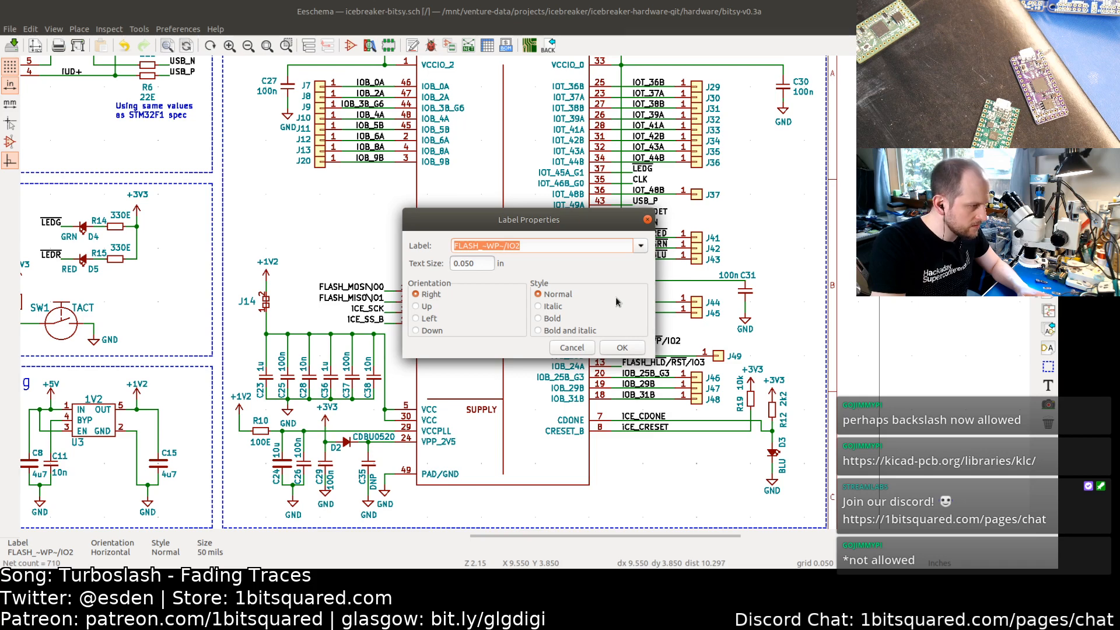
{"action": "key", "text": "Up"}
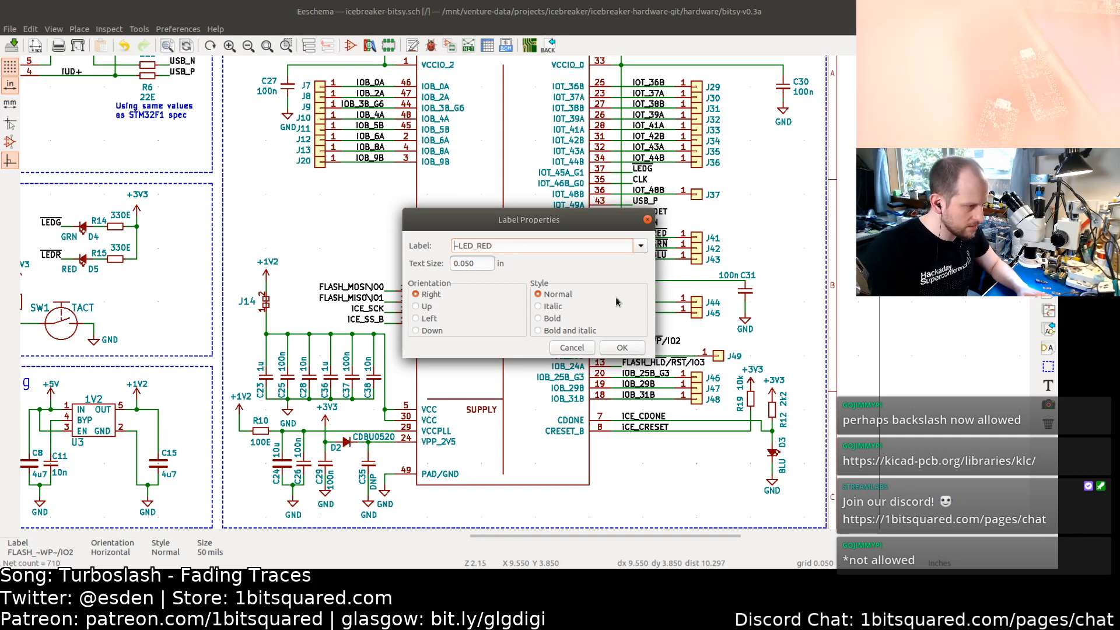
{"action": "left_click", "coordinate": [647, 219]}
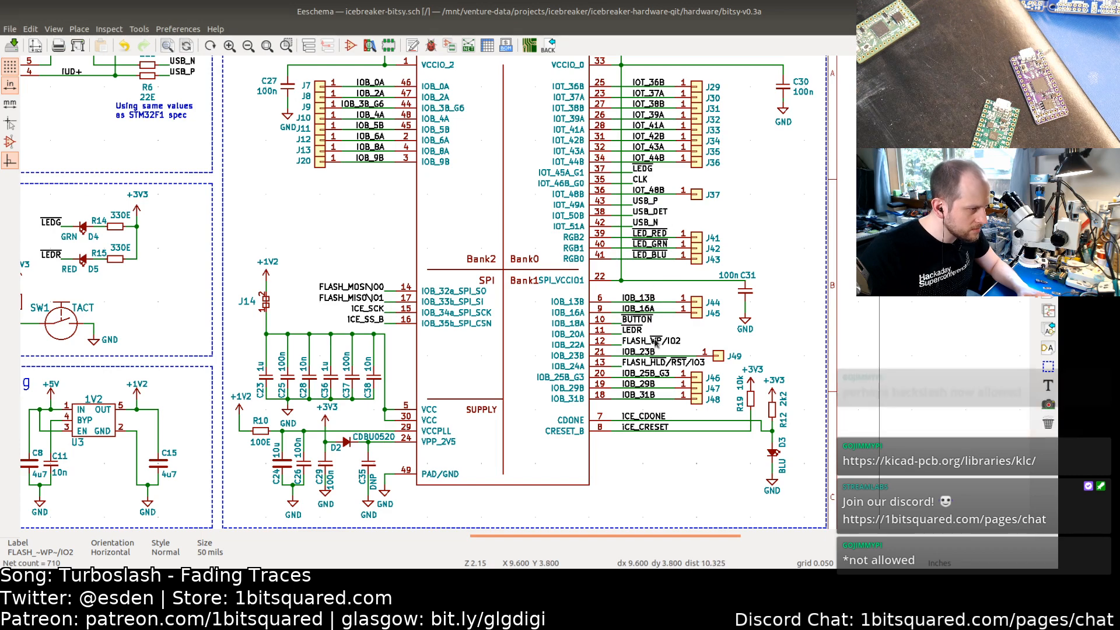
Step: Change the FPGA's FLASH_~WP~/IO2 label at pin 12 to FLASH_~WP~\IO2
{"action": "double_click", "coordinate": [656, 345]}
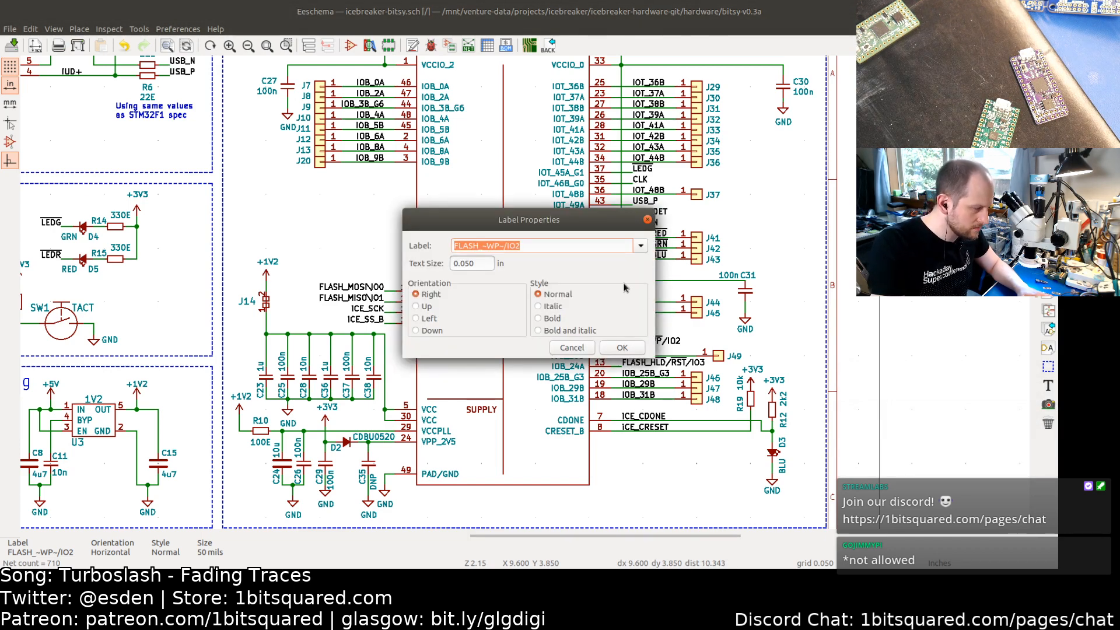
{"action": "key", "text": "End"}
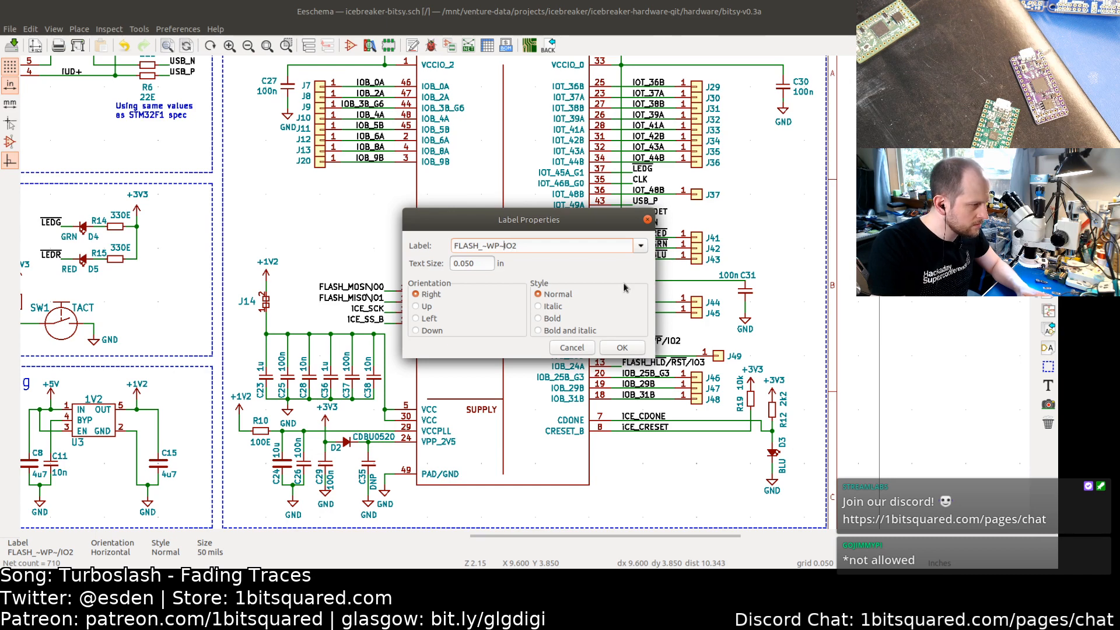
{"action": "key", "text": "Return"}
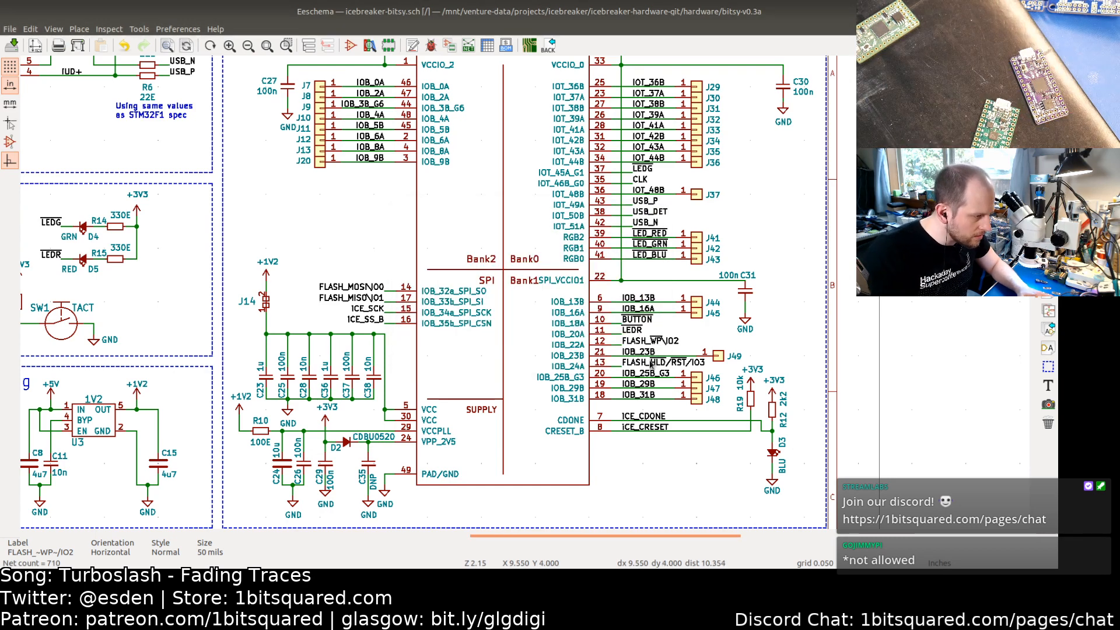
Step: Change the FPGA's FLASH_~HLD~/~RST~/IO3 label at pin 13 to FLASH_~HLD~\~RST~\IO3
{"action": "double_click", "coordinate": [651, 365]}
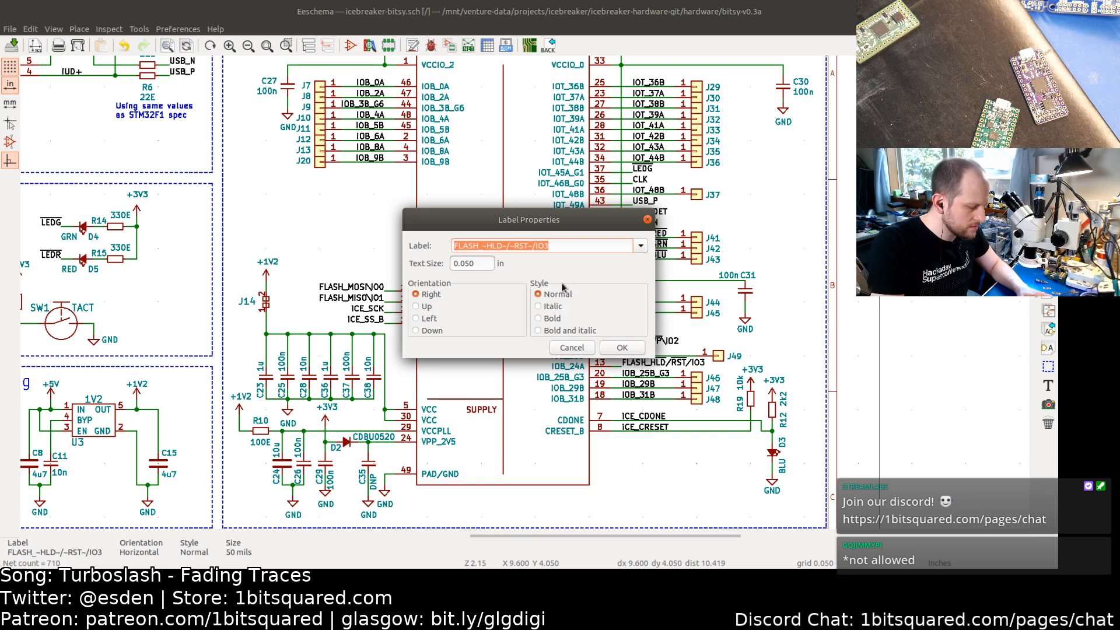
{"action": "key", "text": "End"}
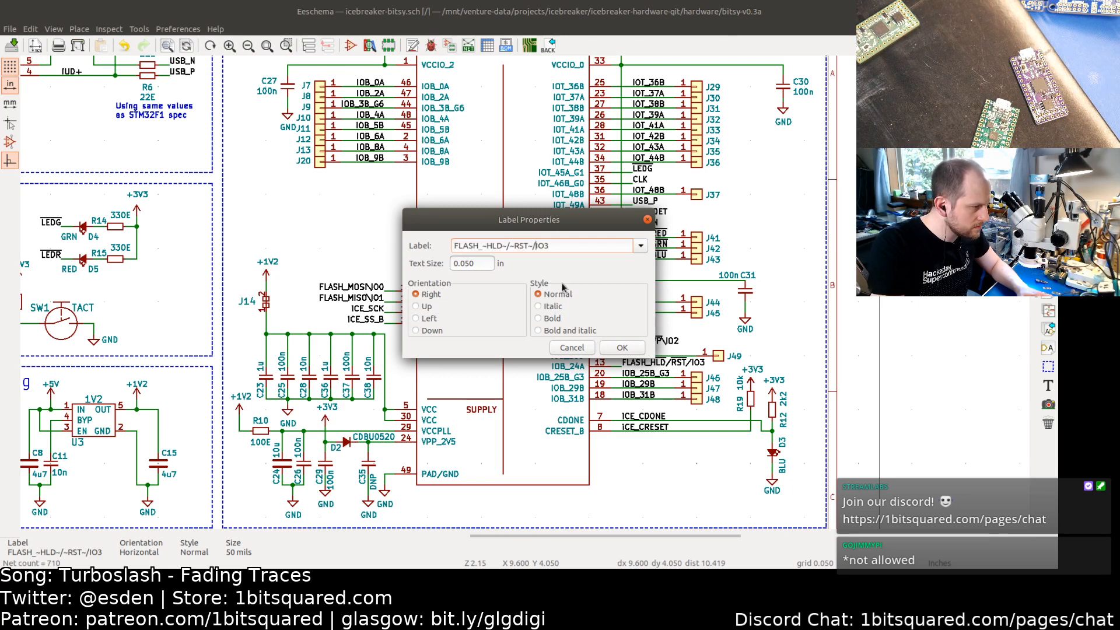
{"action": "type", "text": "\\"}
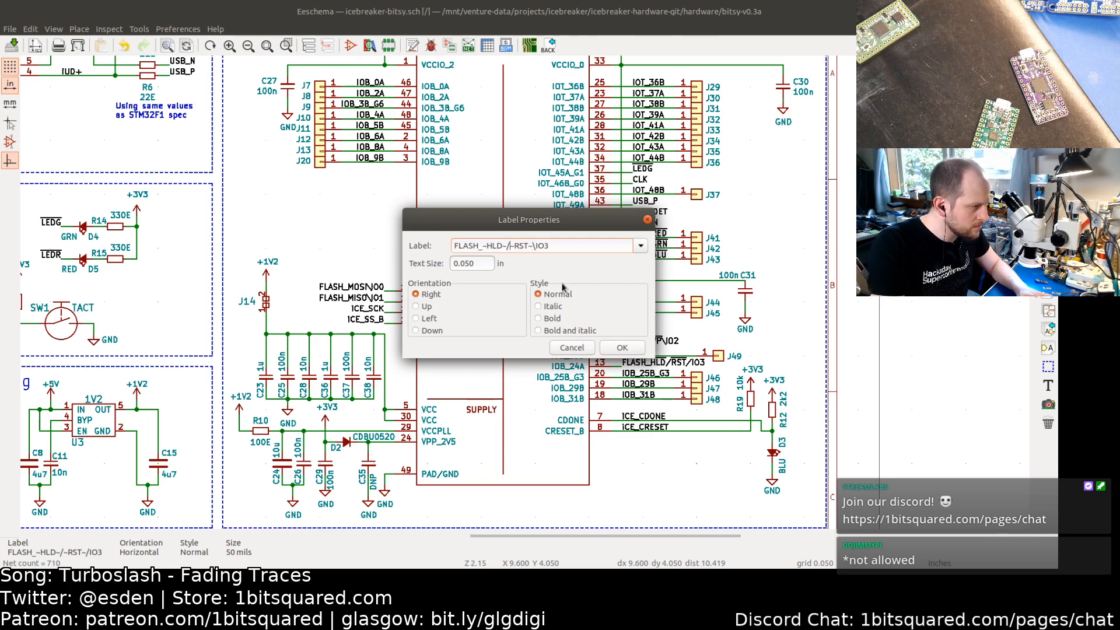
{"action": "key", "text": "BackSpace"}
{"action": "type", "text": "\\"}
{"action": "key", "text": "Return"}
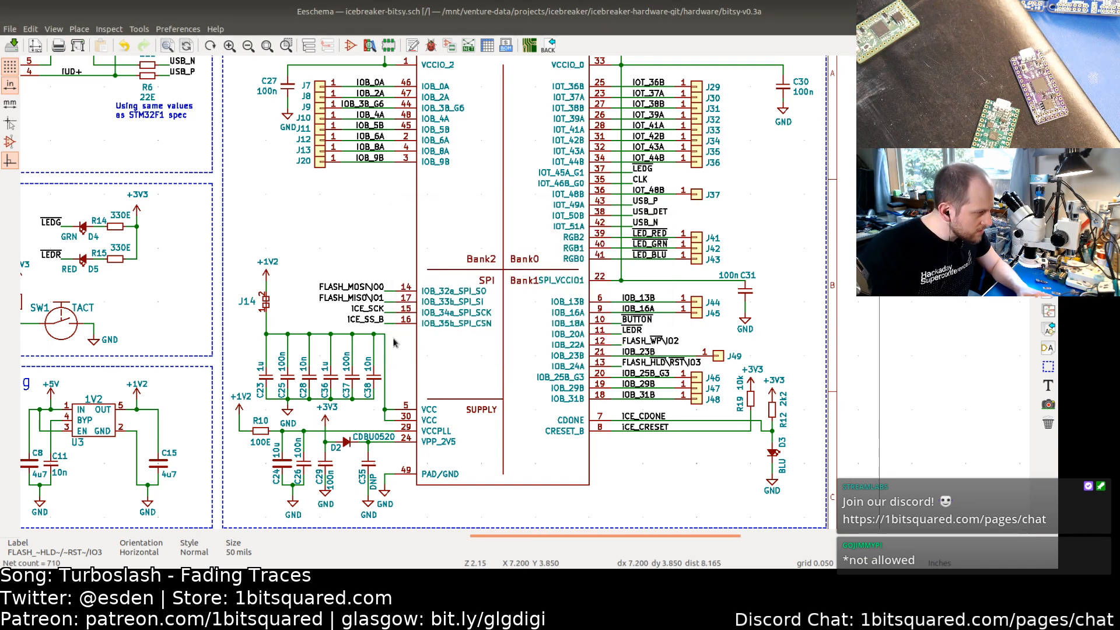
Step: Pan across the FPGA, flash and Prog Pins sections to review the renamed flash net labels
{"action": "middle_click_drag", "start_coordinate": [390, 391], "coordinate": [435, 310]}
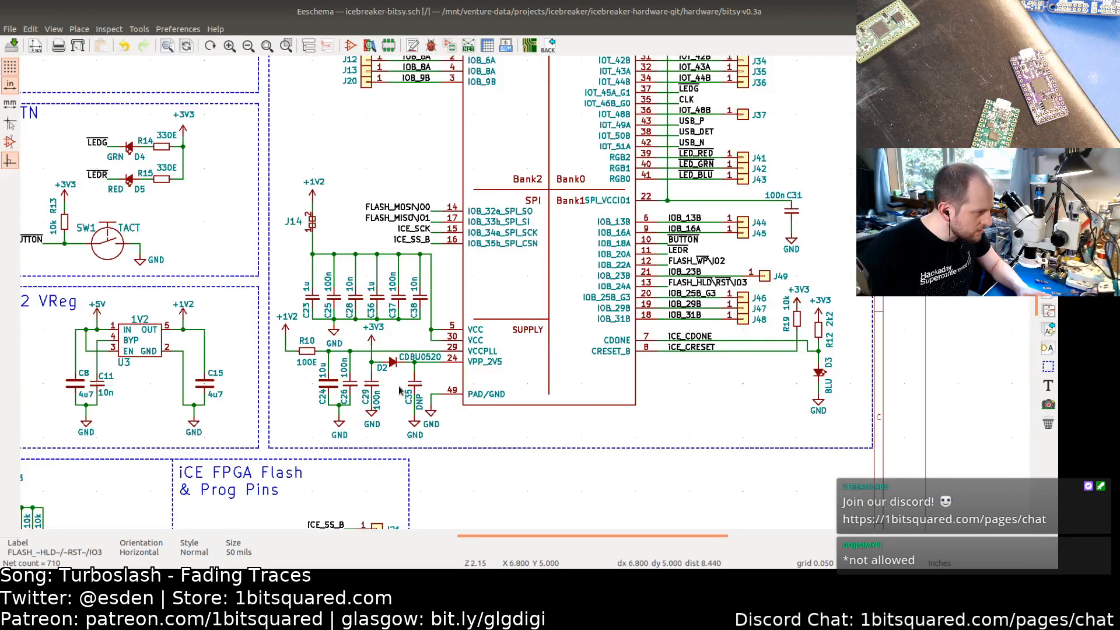
{"action": "middle_click_drag", "start_coordinate": [399, 393], "coordinate": [421, 312]}
{"action": "middle_click_drag", "start_coordinate": [386, 381], "coordinate": [420, 276]}
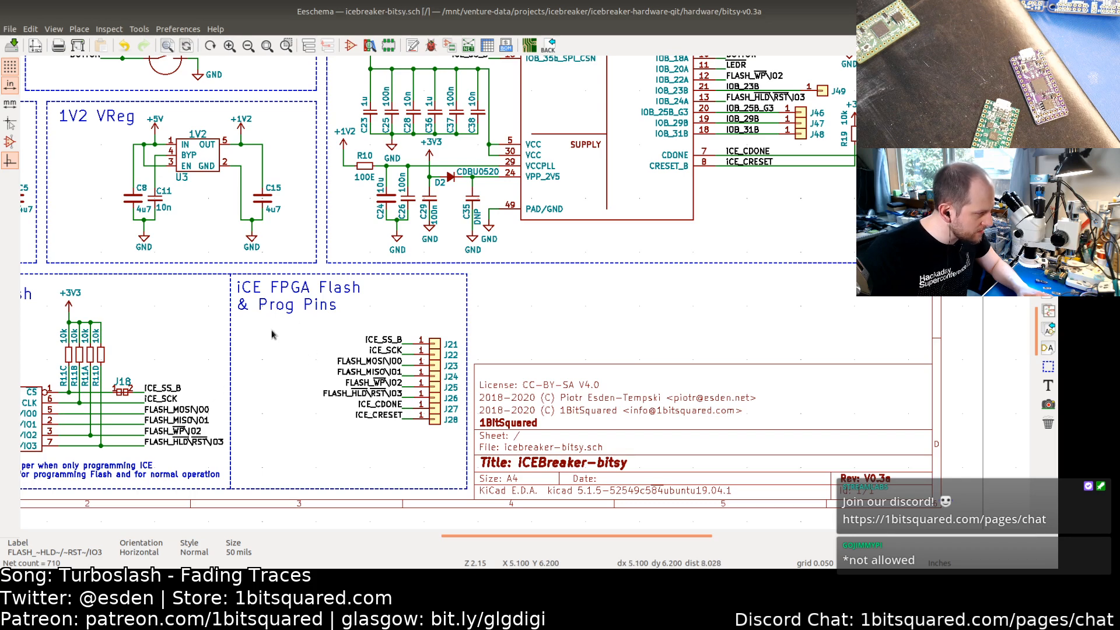
{"action": "middle_click_drag", "start_coordinate": [272, 334], "coordinate": [399, 282]}
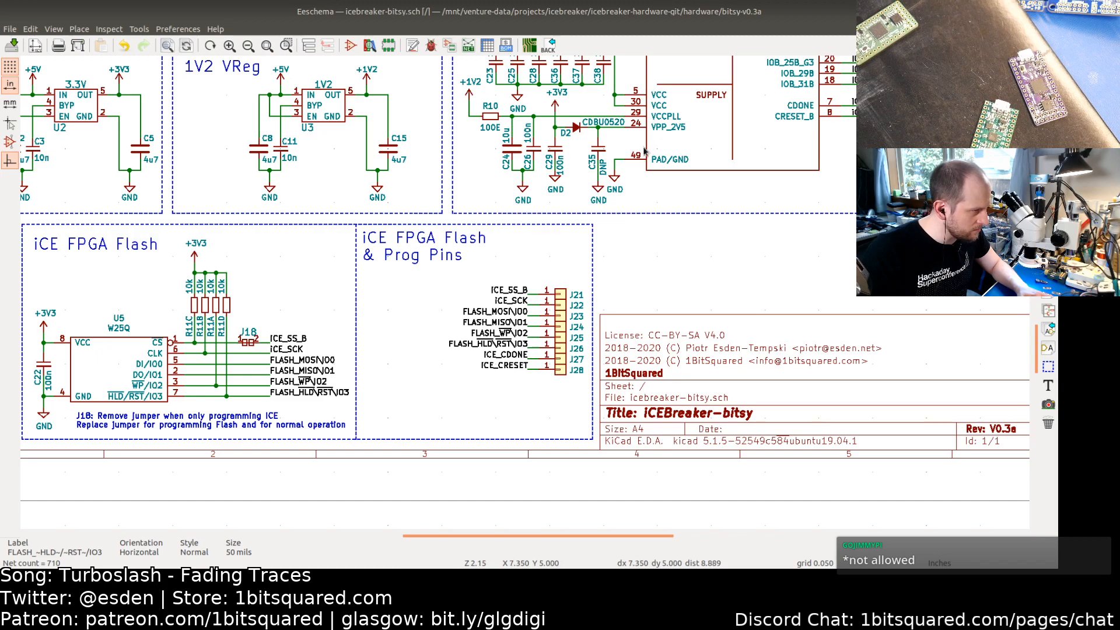
{"action": "mouse_move", "coordinate": [448, 279]}
{"action": "middle_mouse_down"}
{"action": "mouse_move", "coordinate": [353, 434]}
{"action": "mouse_move", "coordinate": [424, 266]}
{"action": "middle_mouse_up"}
{"action": "middle_click_drag", "start_coordinate": [380, 380], "coordinate": [489, 348]}
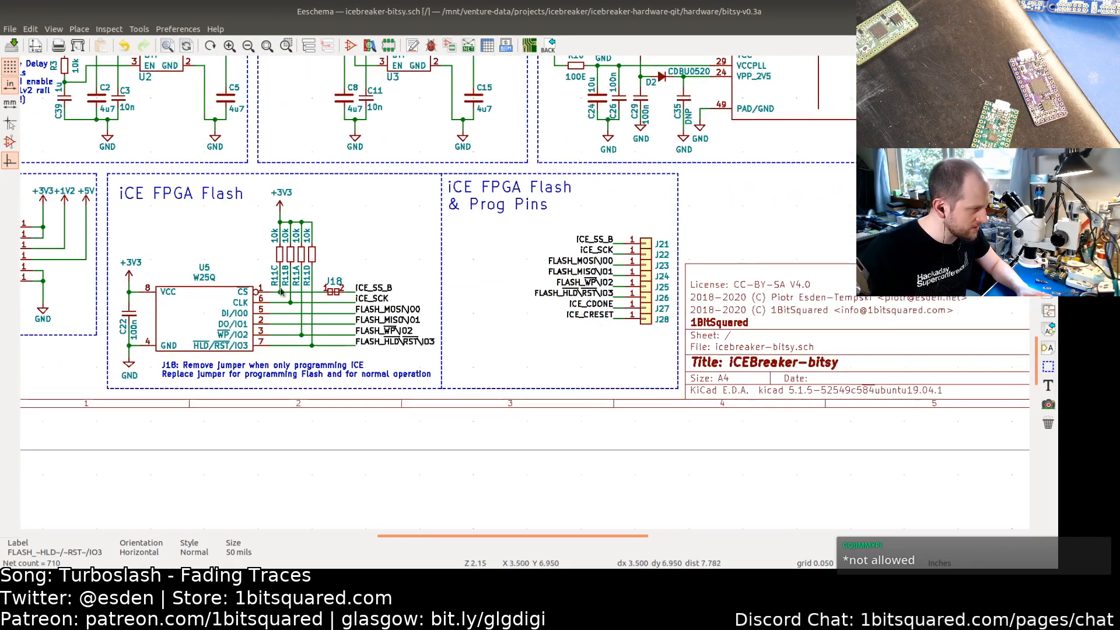
{"action": "middle_click_drag", "start_coordinate": [461, 234], "coordinate": [342, 290]}
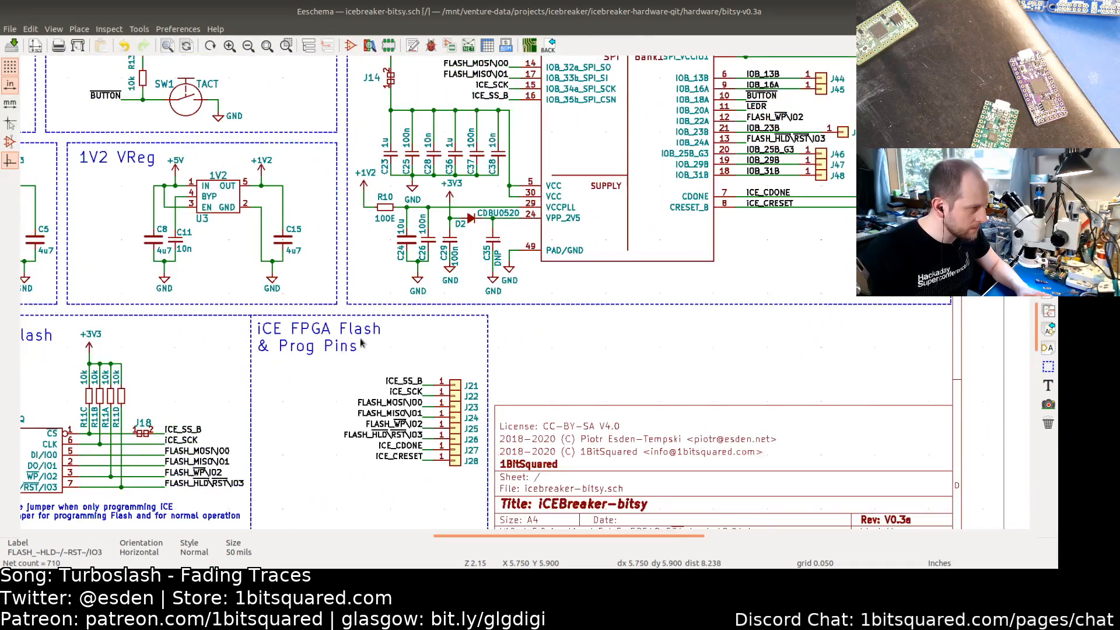
{"action": "middle_click_drag", "start_coordinate": [362, 339], "coordinate": [278, 392]}
{"action": "middle_click_drag", "start_coordinate": [426, 253], "coordinate": [280, 369]}
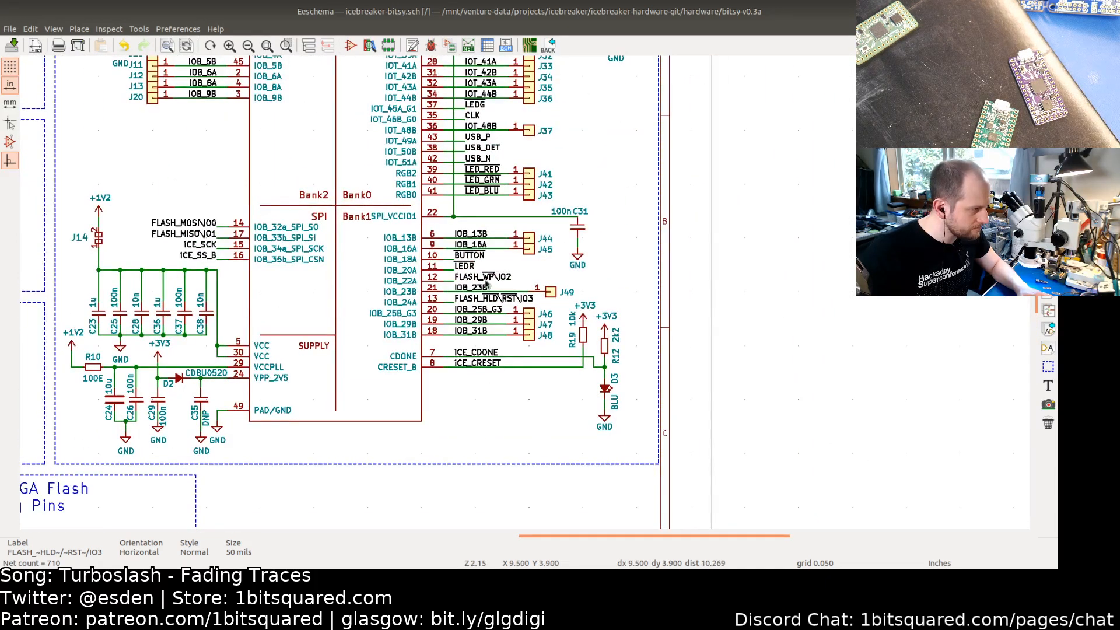
{"action": "middle_click_drag", "start_coordinate": [253, 236], "coordinate": [385, 284]}
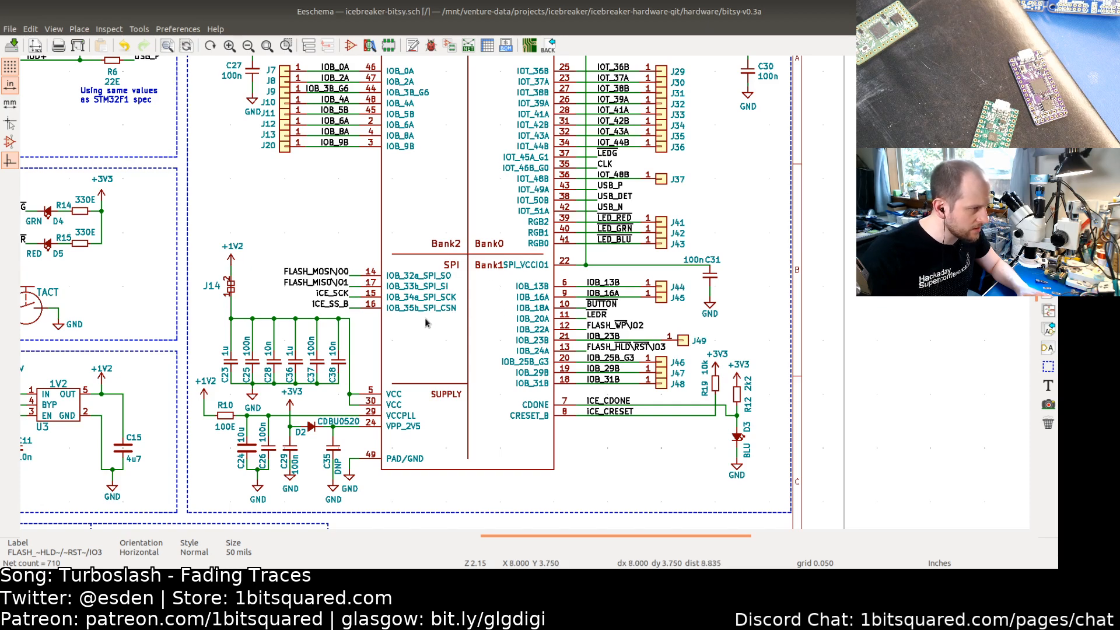
{"action": "middle_click_drag", "start_coordinate": [424, 322], "coordinate": [516, 299]}
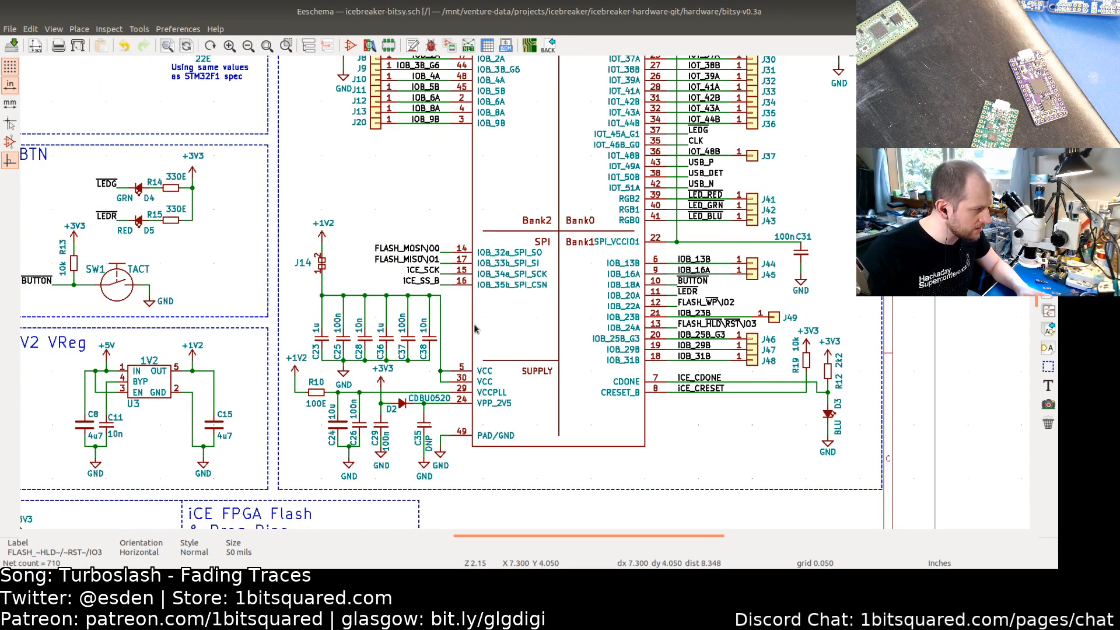
Step: Save the schematic and update the PCB from the schematic
{"action": "scroll", "coordinate": [511, 375], "scroll_direction": "down", "scroll_amount": 2, "text": "shift"}
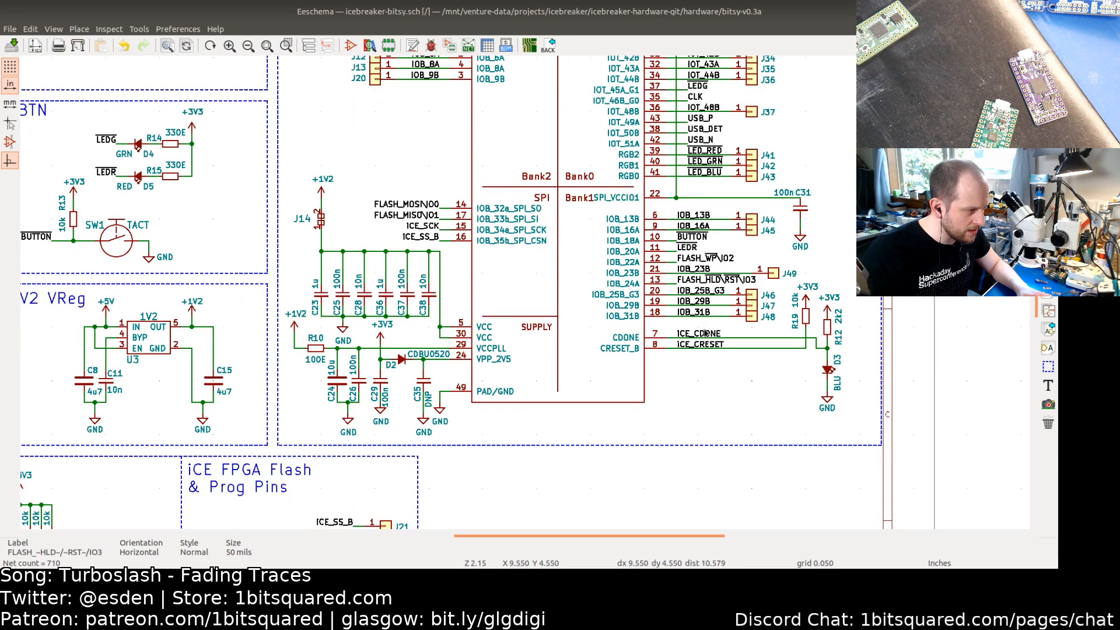
{"action": "middle_click_drag", "start_coordinate": [559, 398], "coordinate": [611, 246]}
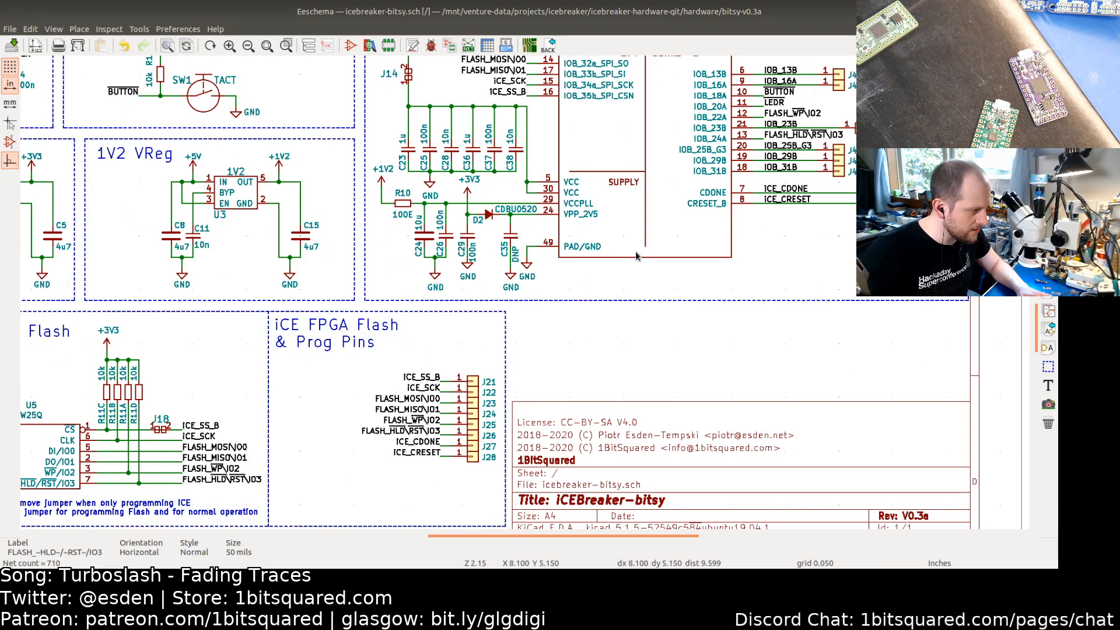
{"action": "middle_click_drag", "start_coordinate": [507, 259], "coordinate": [557, 259]}
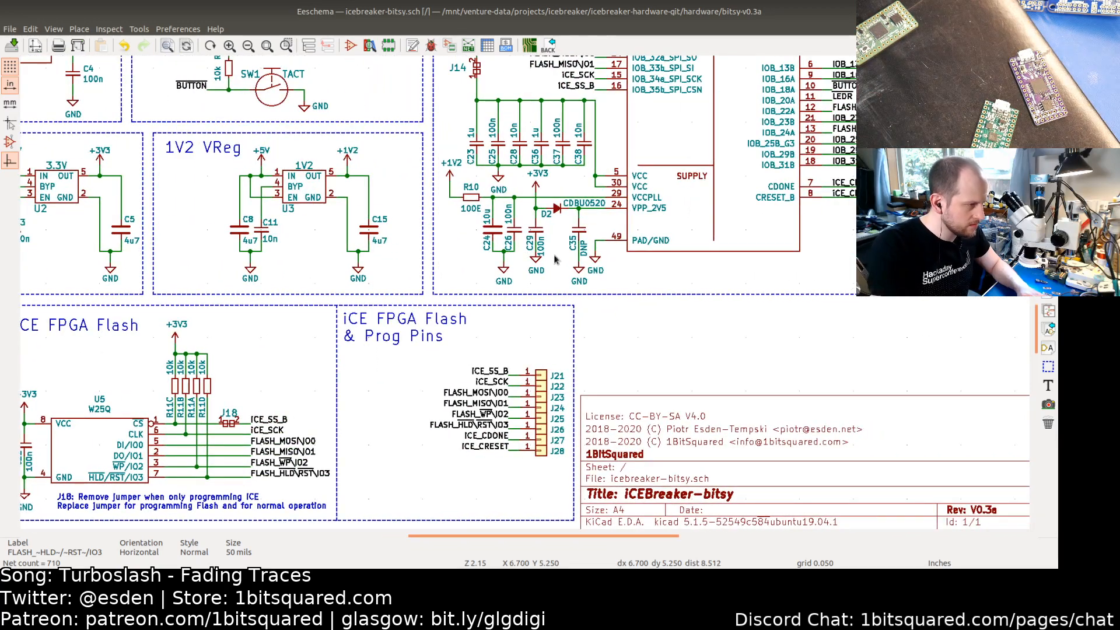
{"action": "key", "text": "ctrl+s"}
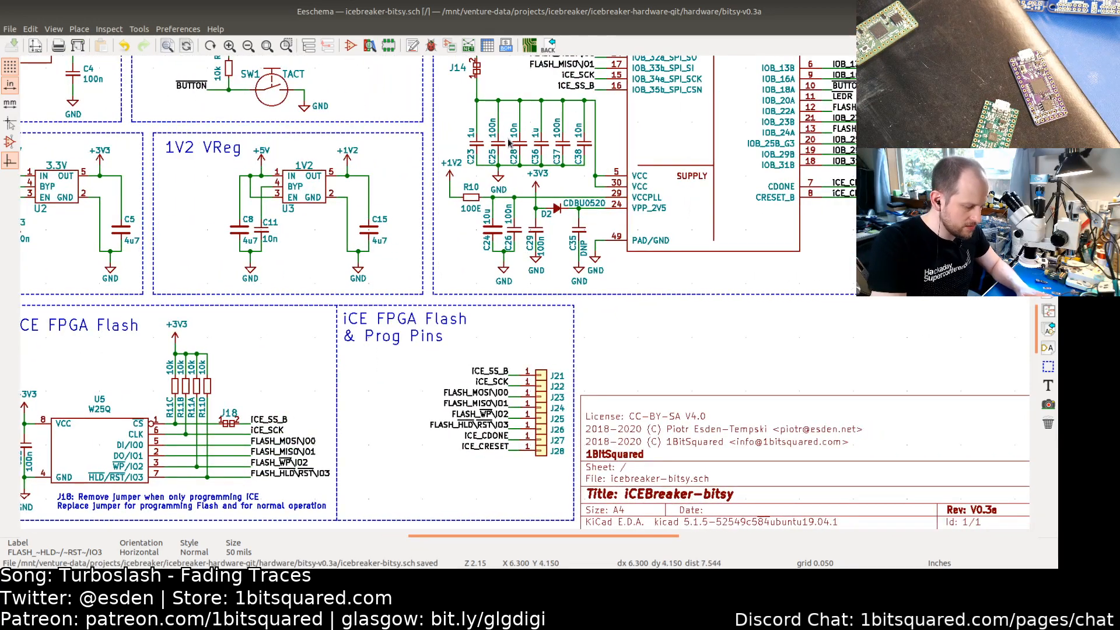
{"action": "key", "text": "F8"}
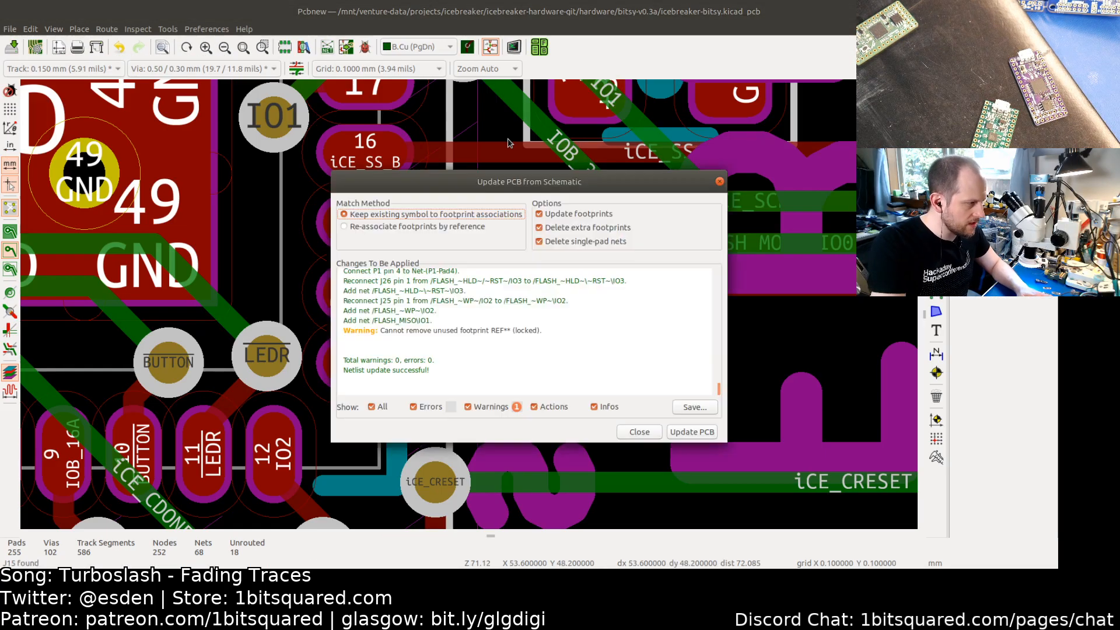
{"action": "left_click", "coordinate": [698, 430]}
{"action": "left_click", "coordinate": [636, 432]}
Step: Delete the FLASH_MISO\IO1 track segment on B.Cu next to the flash jumper
{"action": "scroll", "coordinate": [586, 402], "scroll_direction": "down", "scroll_amount": 2}
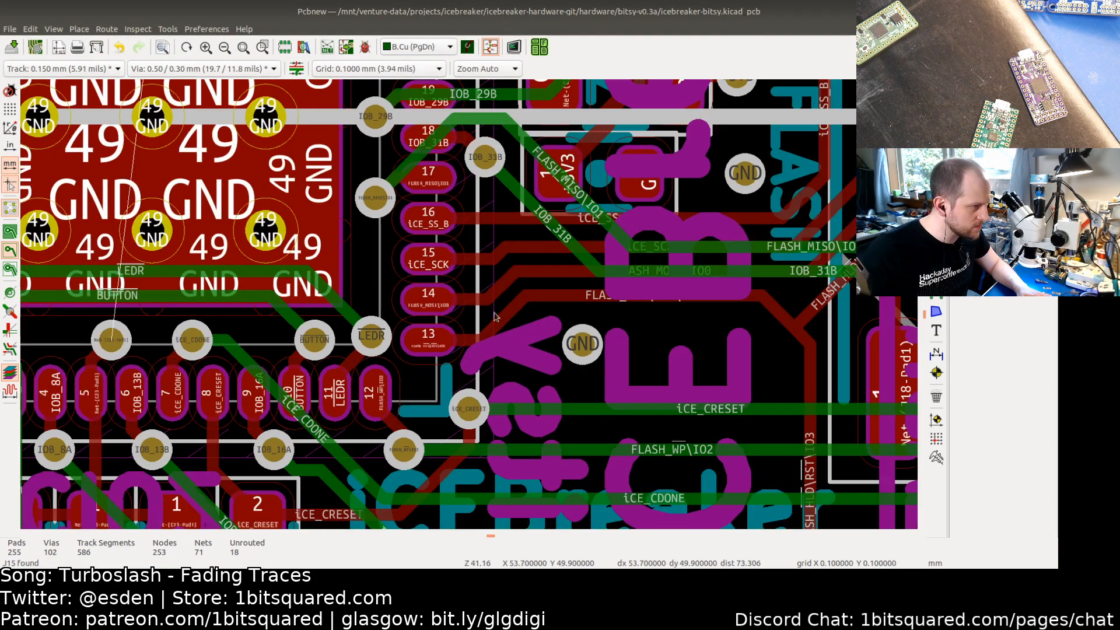
{"action": "scroll", "coordinate": [554, 374], "scroll_direction": "right", "scroll_amount": 5, "text": "ctrl"}
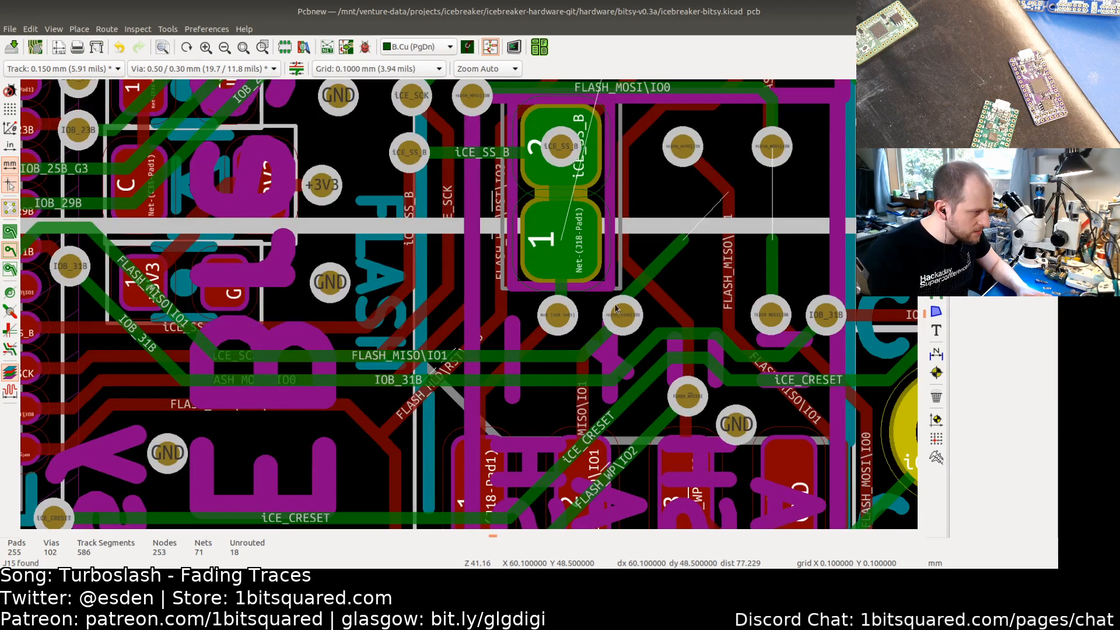
{"action": "left_click", "coordinate": [601, 344]}
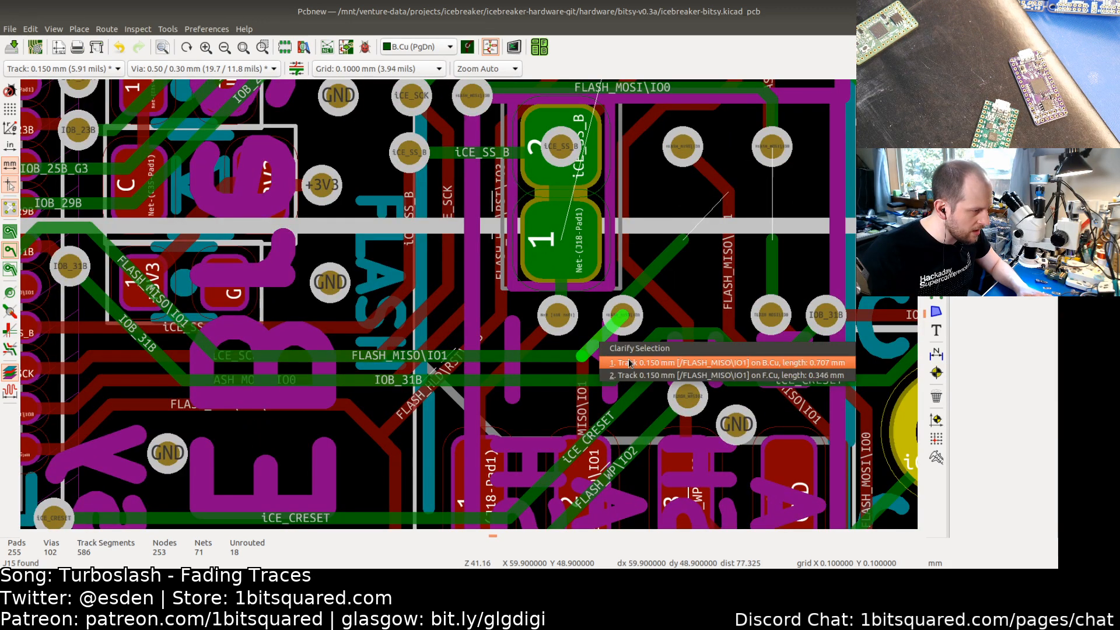
{"action": "left_click", "coordinate": [606, 362]}
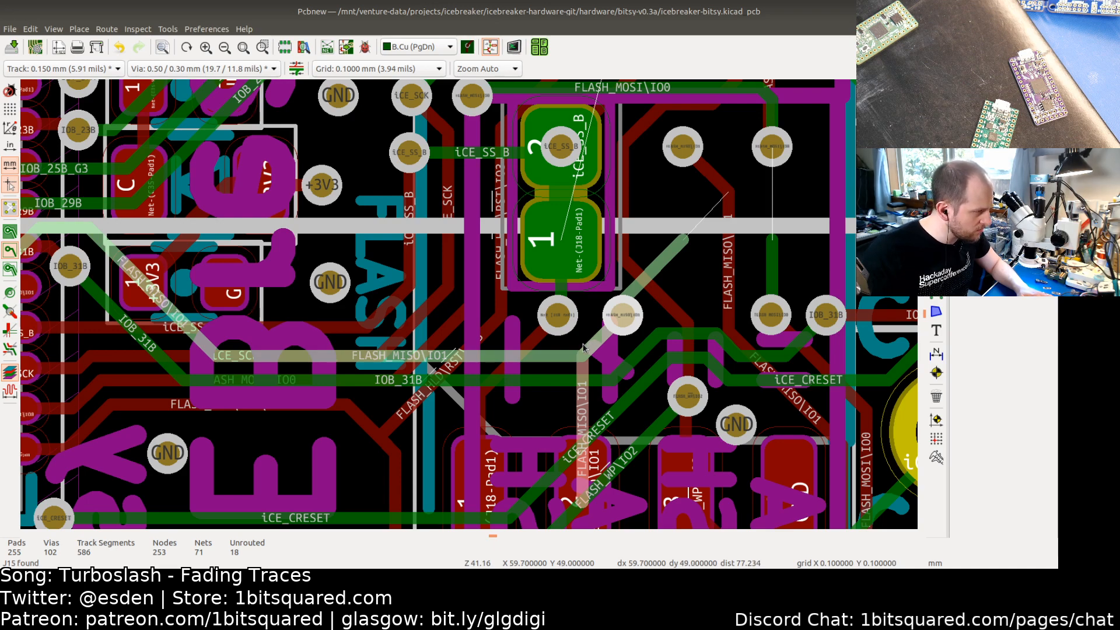
{"action": "key", "text": "Delete"}
{"action": "scroll", "coordinate": [583, 409], "scroll_direction": "down", "scroll_amount": 2}
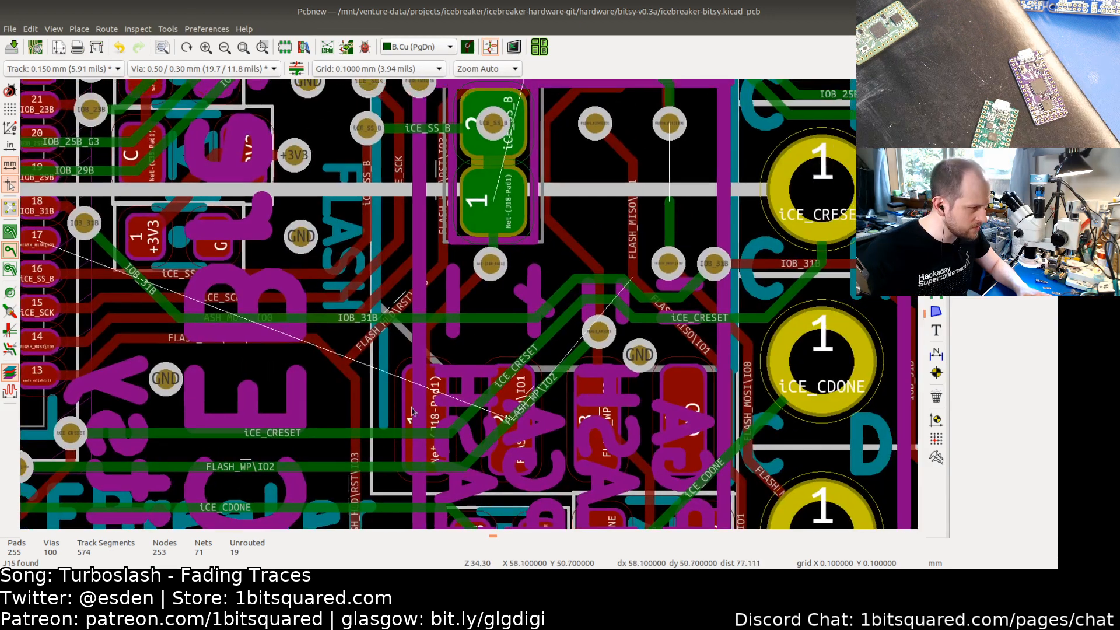
Step: Select the whole iCE_SS_B route from the FPGA's pin 16 and delete it
{"action": "middle_click_drag", "start_coordinate": [485, 443], "coordinate": [414, 370]}
{"action": "scroll", "coordinate": [415, 374], "scroll_direction": "down", "scroll_amount": 1}
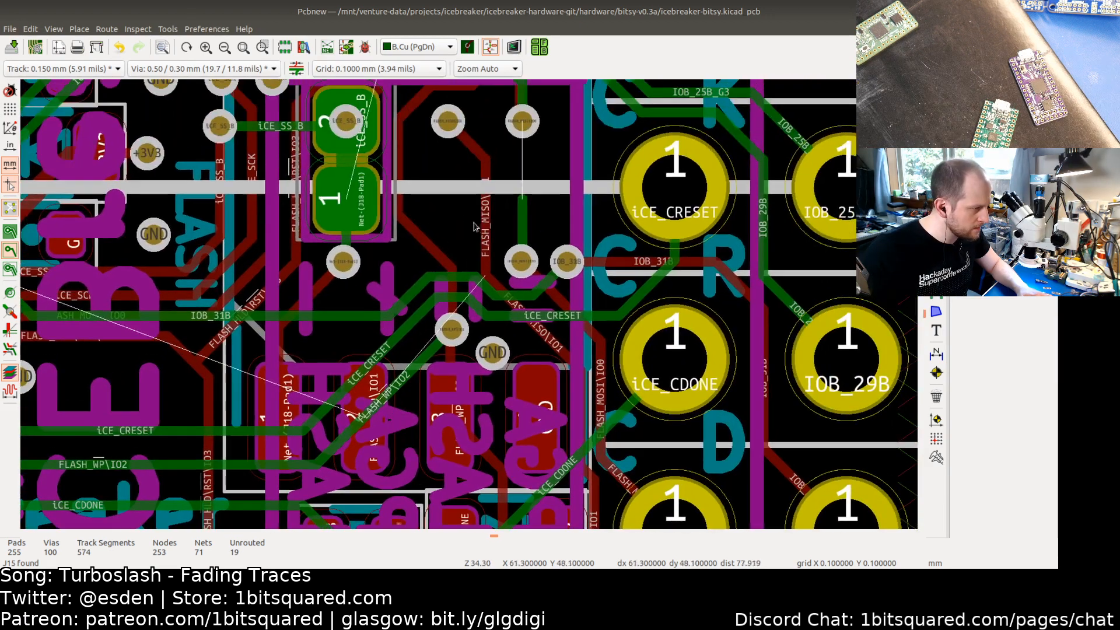
{"action": "scroll", "coordinate": [509, 314], "scroll_direction": "down", "scroll_amount": 1}
{"action": "scroll", "coordinate": [509, 315], "scroll_direction": "down", "scroll_amount": 1}
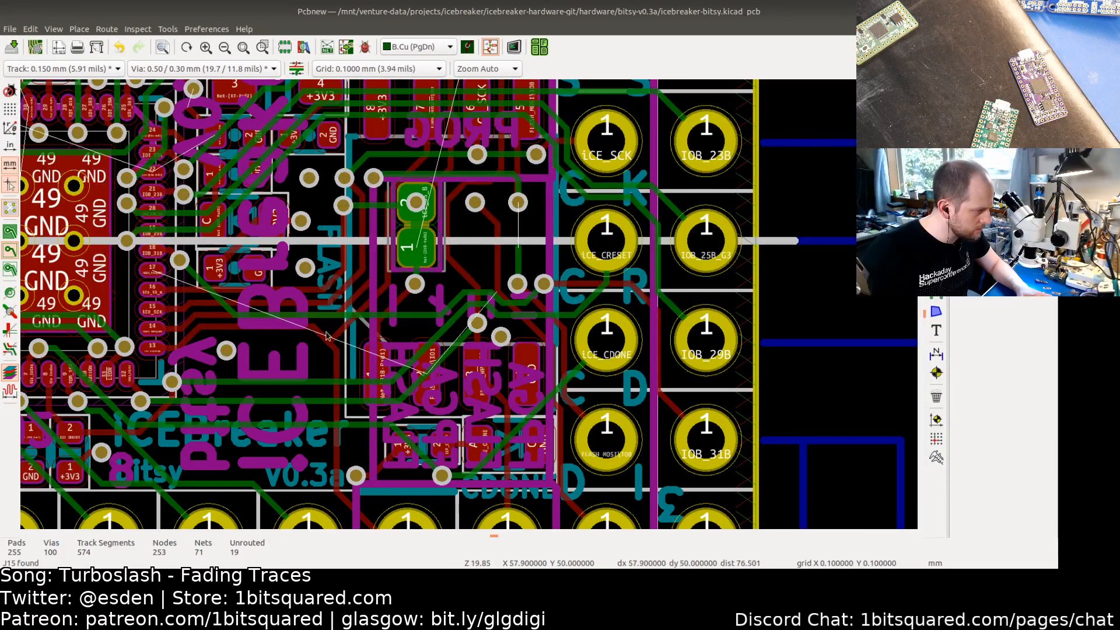
{"action": "middle_click_drag", "start_coordinate": [200, 369], "coordinate": [448, 366]}
{"action": "scroll", "coordinate": [428, 291], "scroll_direction": "up", "scroll_amount": 2}
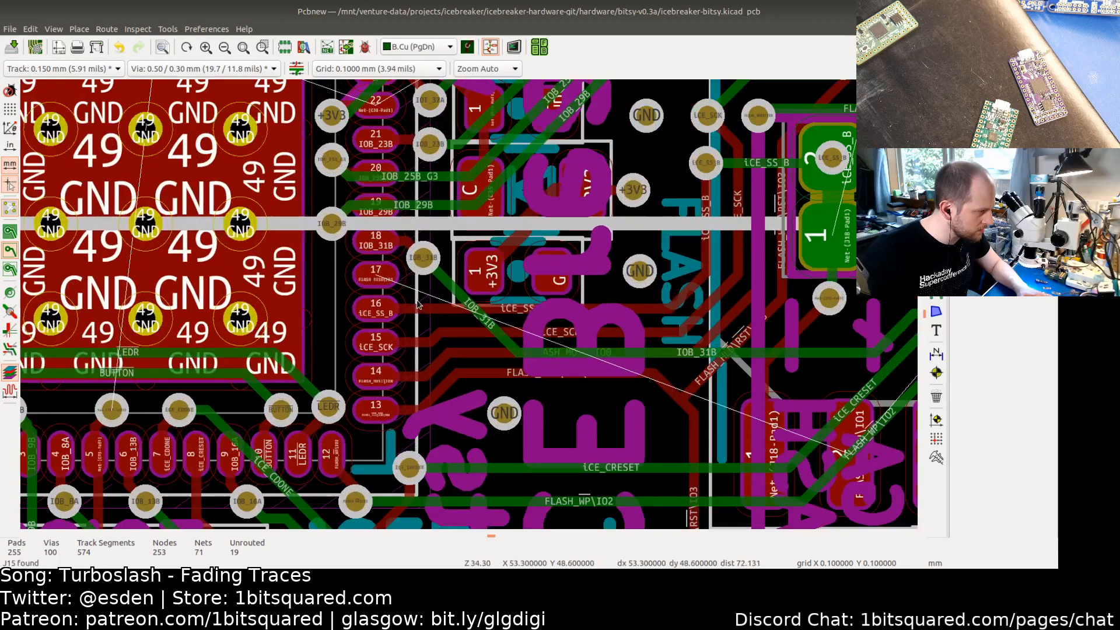
{"action": "left_click", "coordinate": [441, 314]}
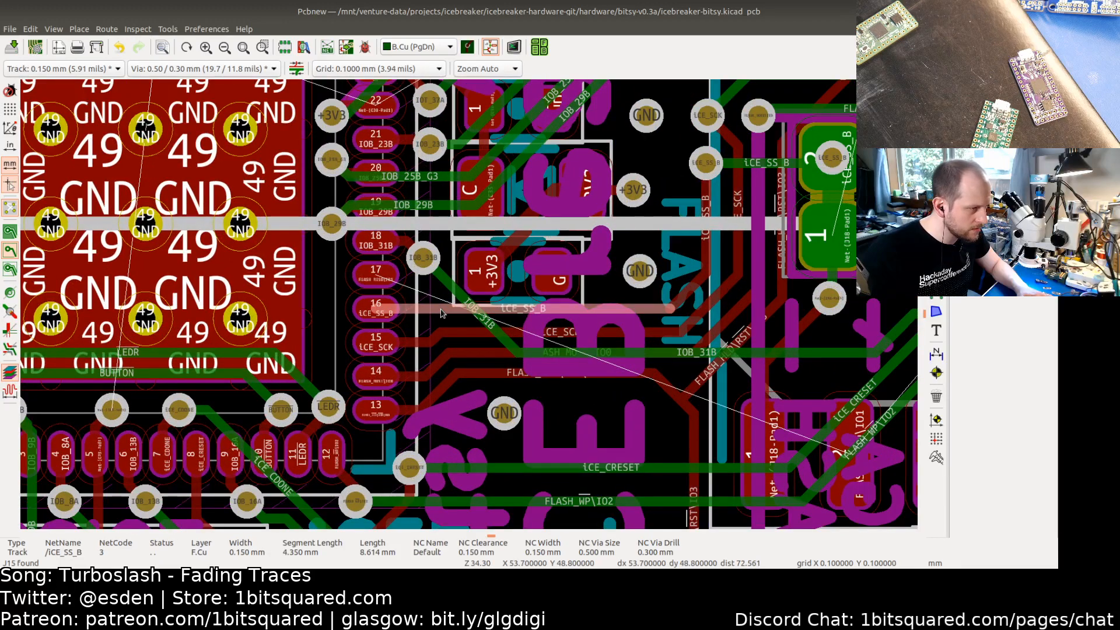
{"action": "scroll", "coordinate": [473, 311], "scroll_direction": "down", "scroll_amount": 2}
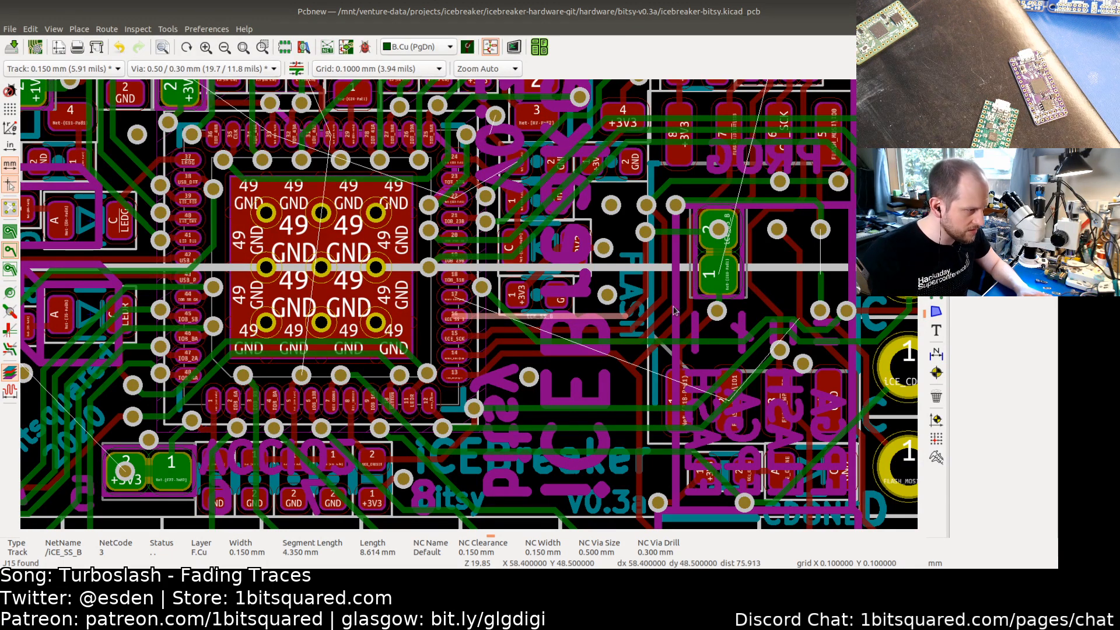
{"action": "key", "text": "i"}
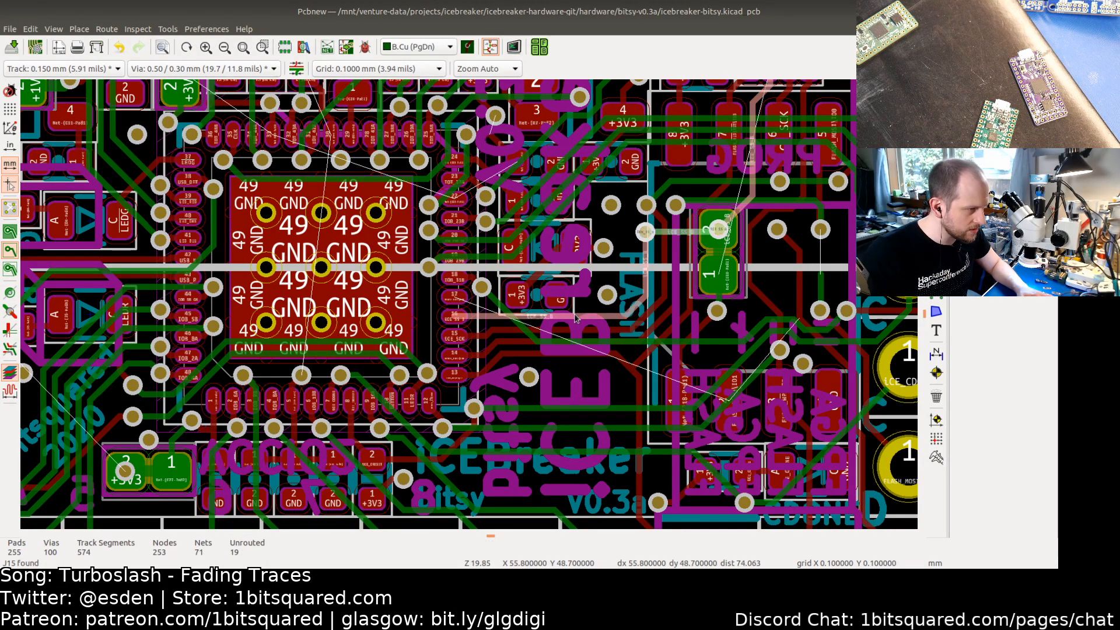
{"action": "scroll", "coordinate": [668, 304], "scroll_direction": "down", "scroll_amount": 2}
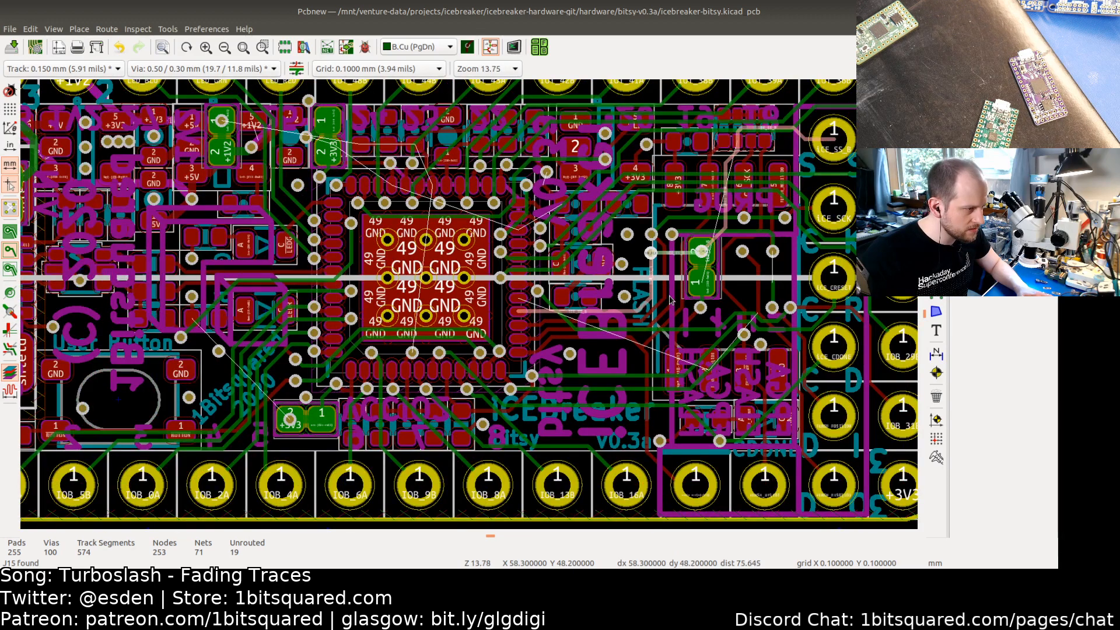
{"action": "key", "text": "Delete"}
Step: Delete another track routed from the FPGA's flash pins
{"action": "scroll", "coordinate": [542, 328], "scroll_direction": "up", "scroll_amount": 2}
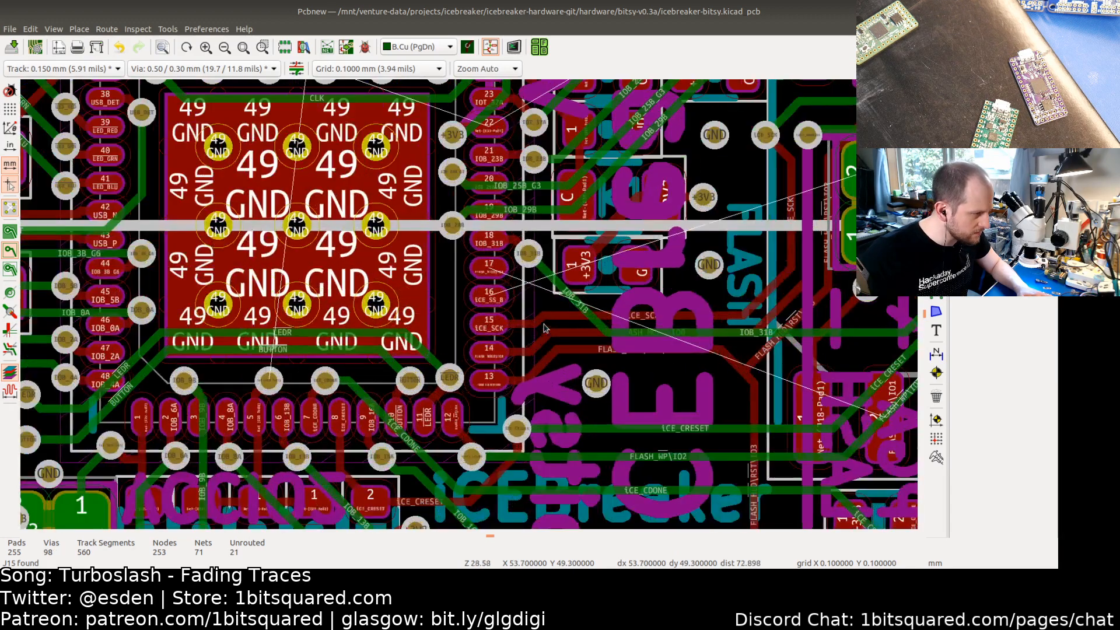
{"action": "left_click", "coordinate": [544, 319]}
{"action": "key", "text": "Delete"}
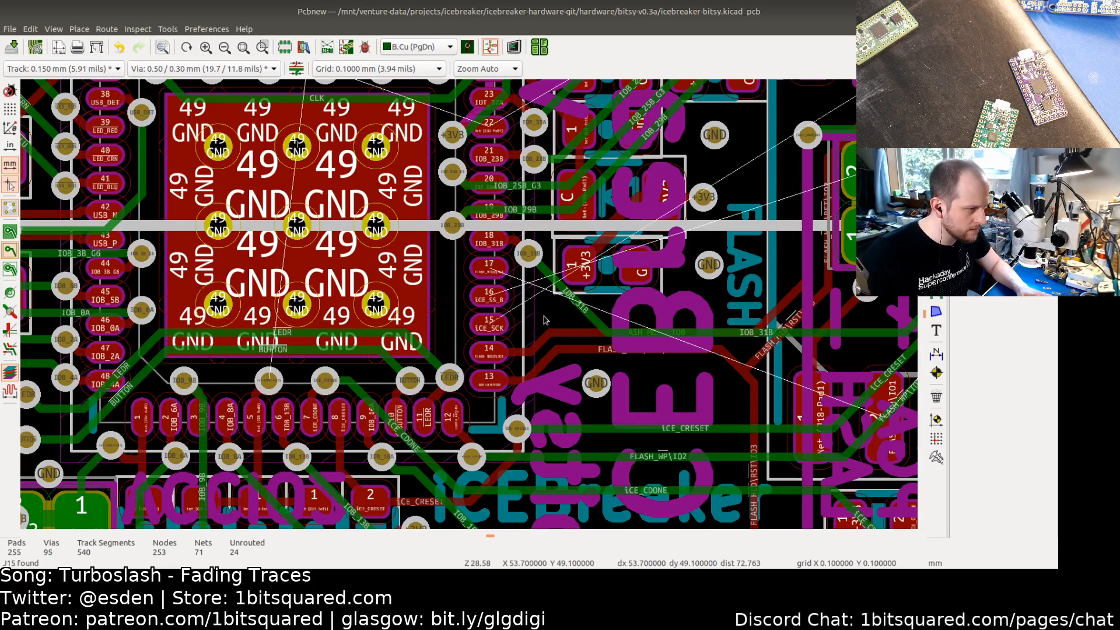
{"action": "scroll", "coordinate": [610, 328], "scroll_direction": "down", "scroll_amount": 1}
{"action": "scroll", "coordinate": [705, 317], "scroll_direction": "up", "scroll_amount": 2}
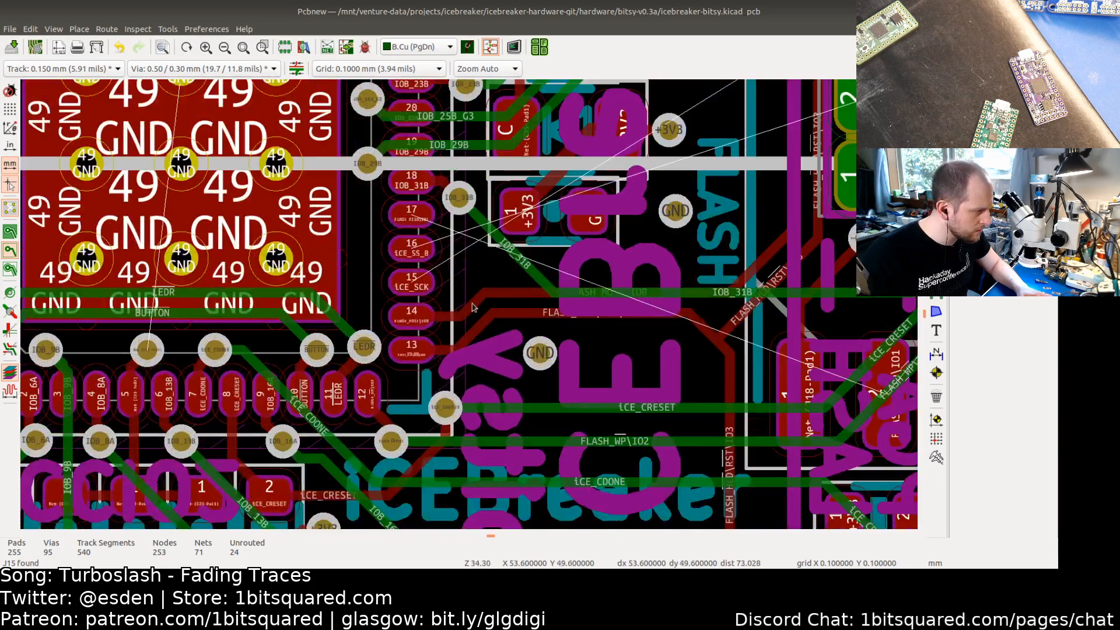
Step: Delete the FLASH_MOSI\IO0 track running from the FPGA's pin 14
{"action": "left_click", "coordinate": [472, 307]}
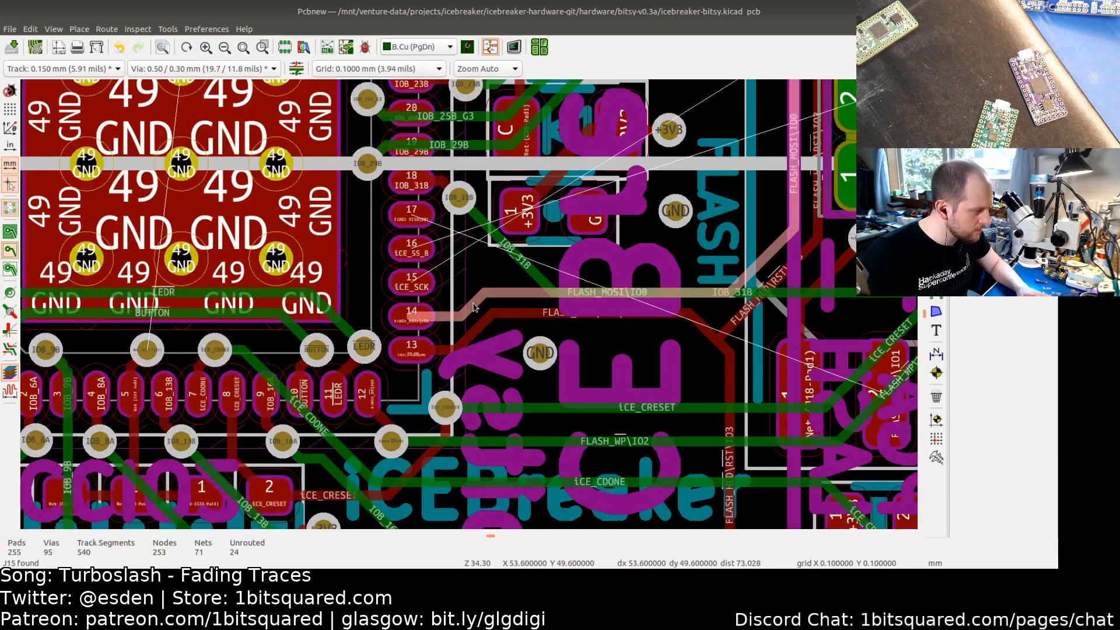
{"action": "key", "text": "Delete"}
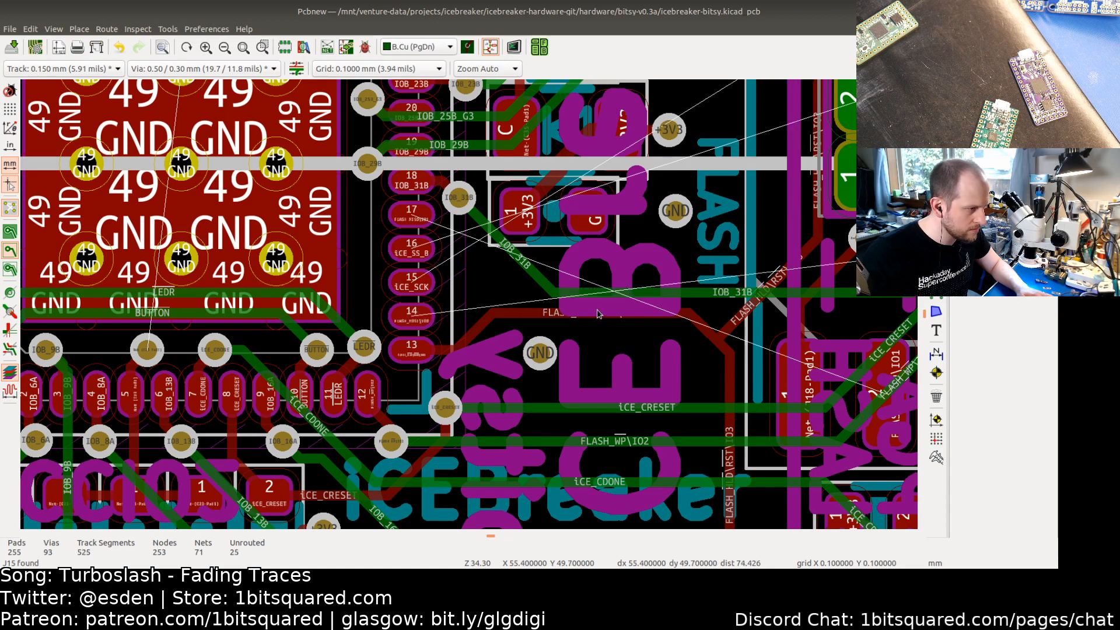
{"action": "scroll", "coordinate": [475, 306], "scroll_direction": "down", "scroll_amount": 2}
{"action": "scroll", "coordinate": [491, 302], "scroll_direction": "up", "scroll_amount": 2}
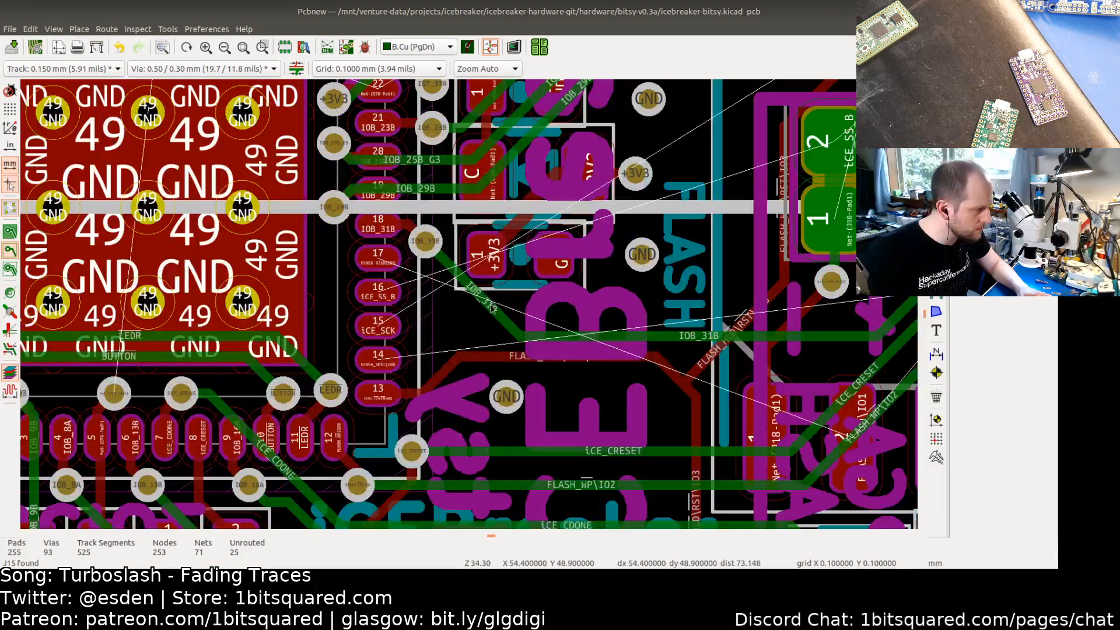
Step: Delete the via beside the FLASH_MISO\IO1 track near the flash jumper
{"action": "middle_click_drag", "start_coordinate": [839, 342], "coordinate": [629, 348]}
{"action": "middle_click_drag", "start_coordinate": [739, 349], "coordinate": [519, 348]}
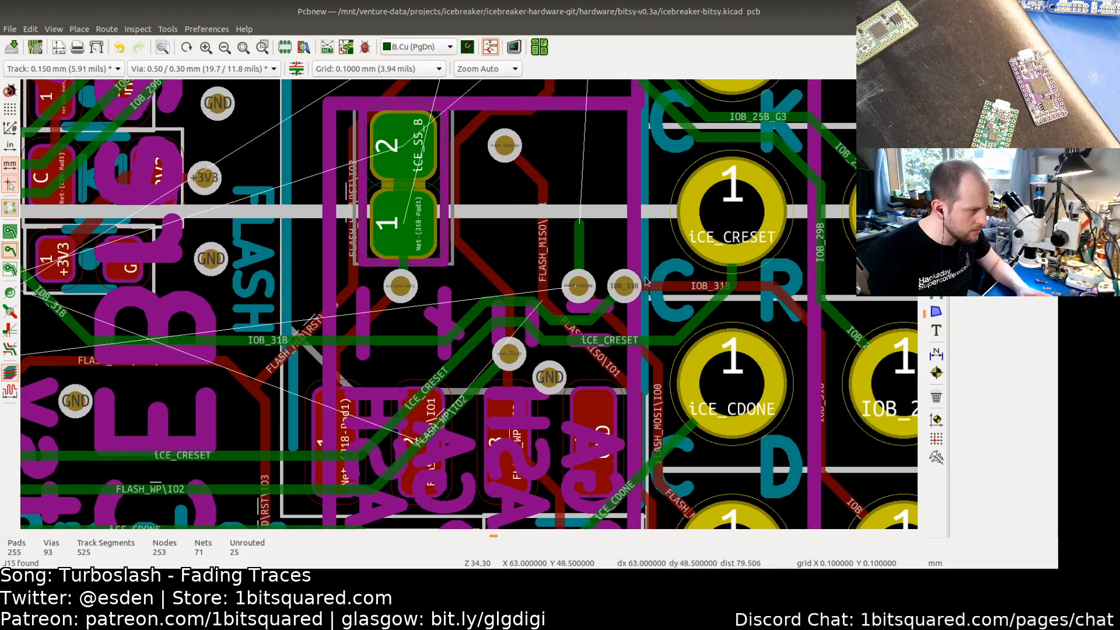
{"action": "left_click", "coordinate": [579, 284]}
{"action": "key", "text": "Delete"}
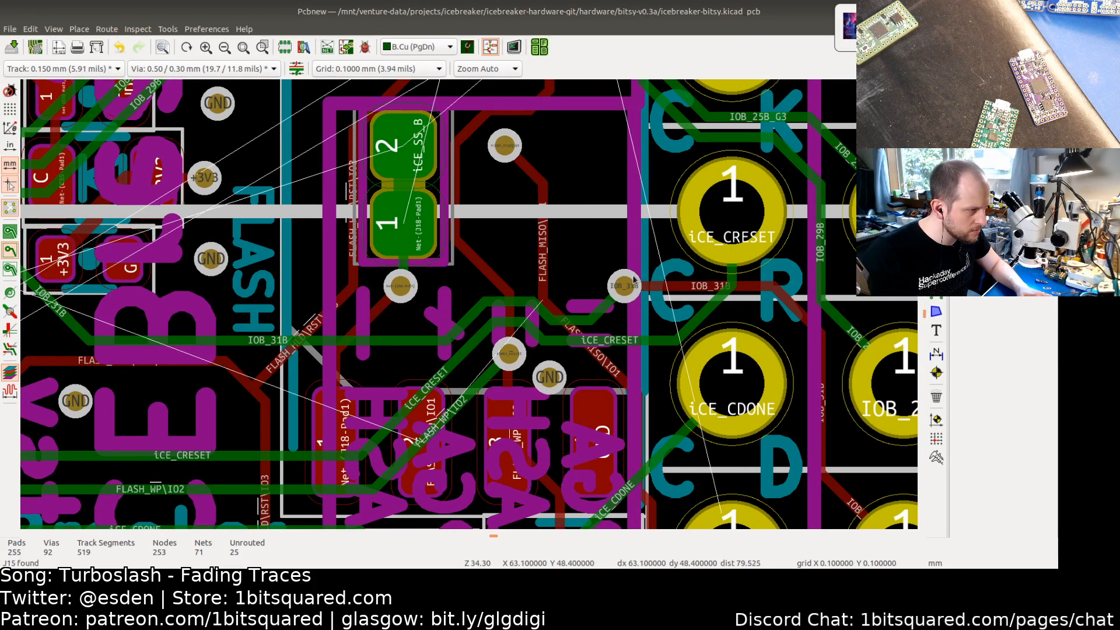
Step: Select the copper connected below the flash jumper and delete it
{"action": "mouse_move", "coordinate": [598, 149]}
{"action": "middle_mouse_down"}
{"action": "mouse_move", "coordinate": [571, 240]}
{"action": "mouse_move", "coordinate": [565, 366]}
{"action": "mouse_move", "coordinate": [660, 397]}
{"action": "mouse_move", "coordinate": [657, 260]}
{"action": "middle_mouse_up"}
{"action": "middle_click_drag", "start_coordinate": [702, 402], "coordinate": [684, 324]}
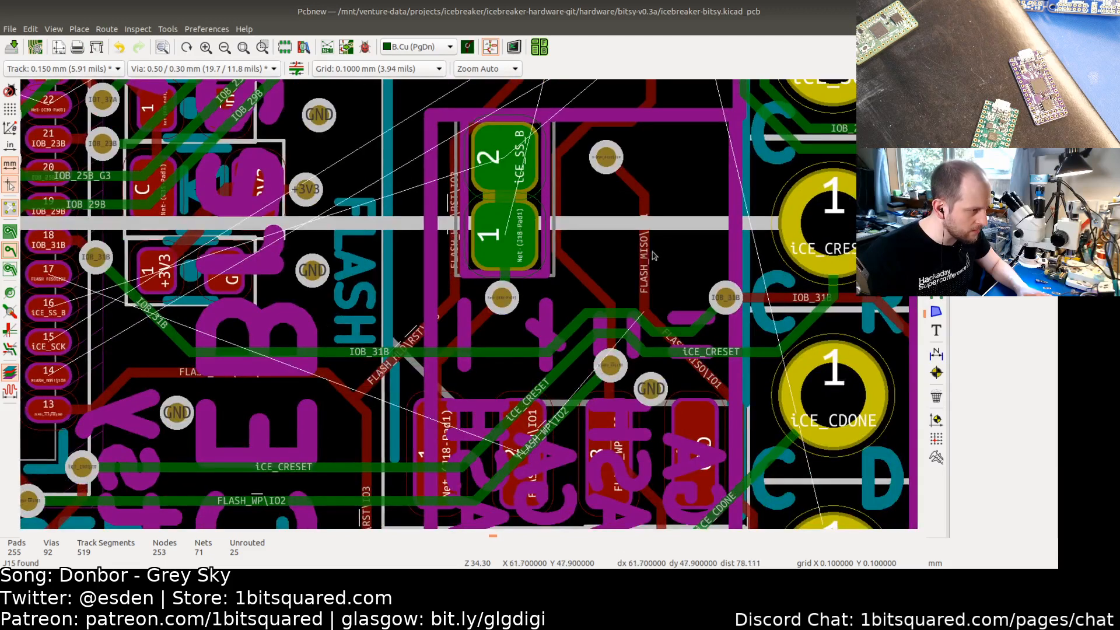
{"action": "key", "text": "u"}
{"action": "key", "text": "Delete"}
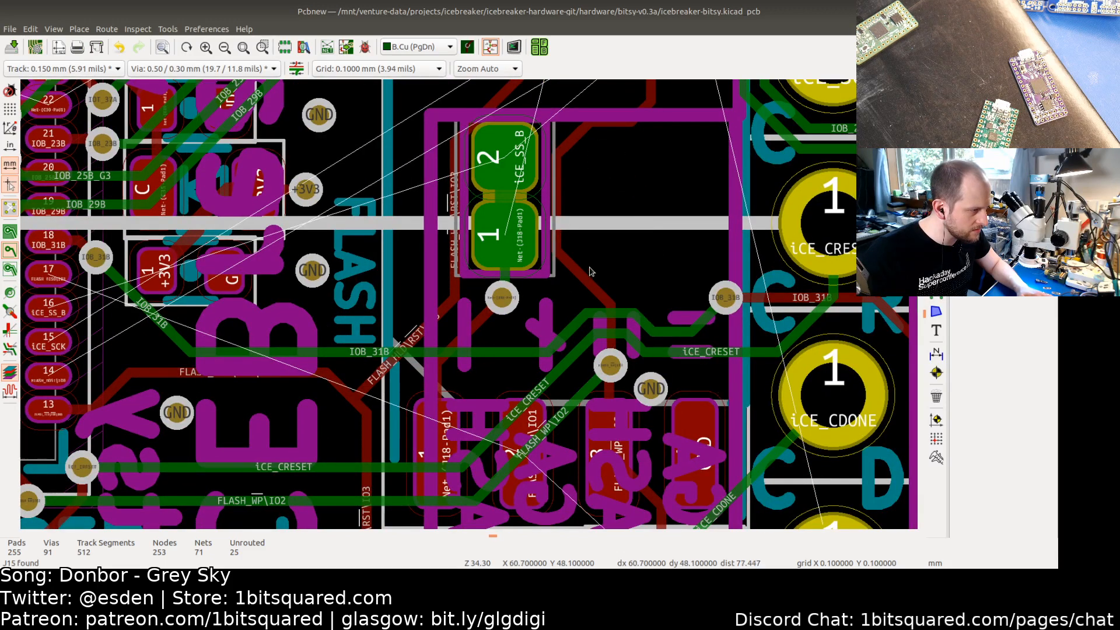
Step: Select the next connected copper route near the jumper and delete it
{"action": "left_click", "coordinate": [585, 285]}
{"action": "key", "text": "u"}
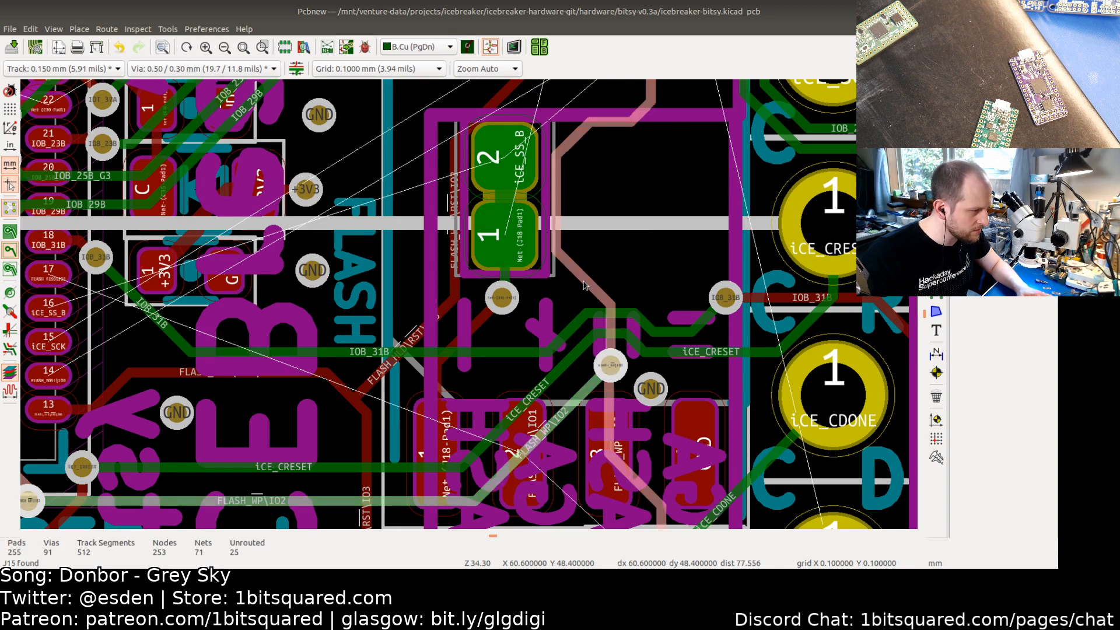
{"action": "scroll", "coordinate": [585, 285], "scroll_direction": "down", "scroll_amount": 4}
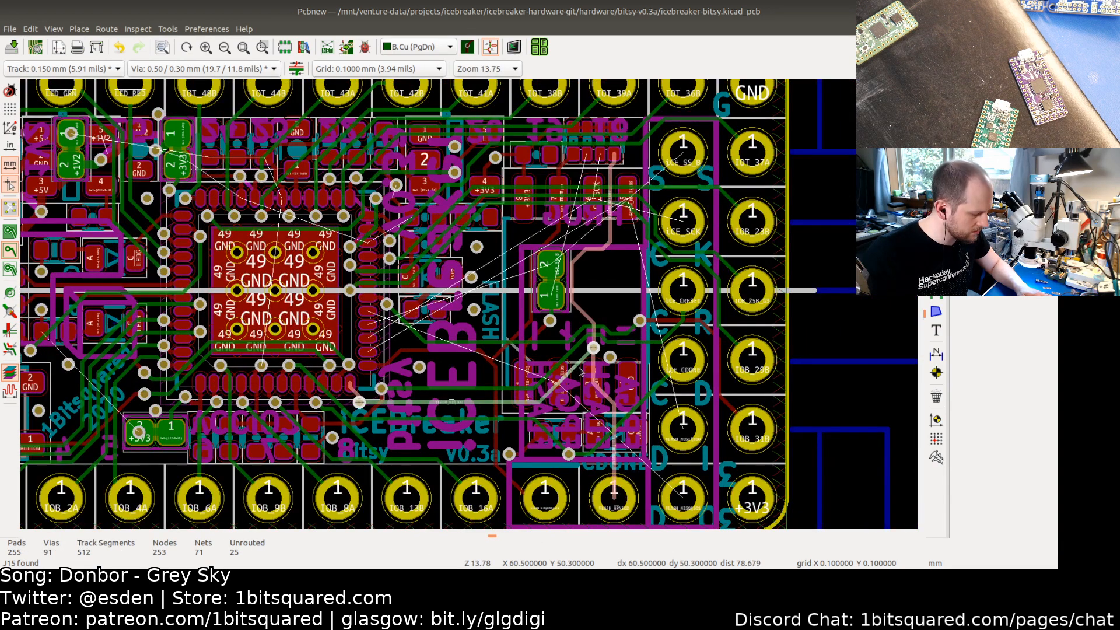
{"action": "key", "text": "Delete"}
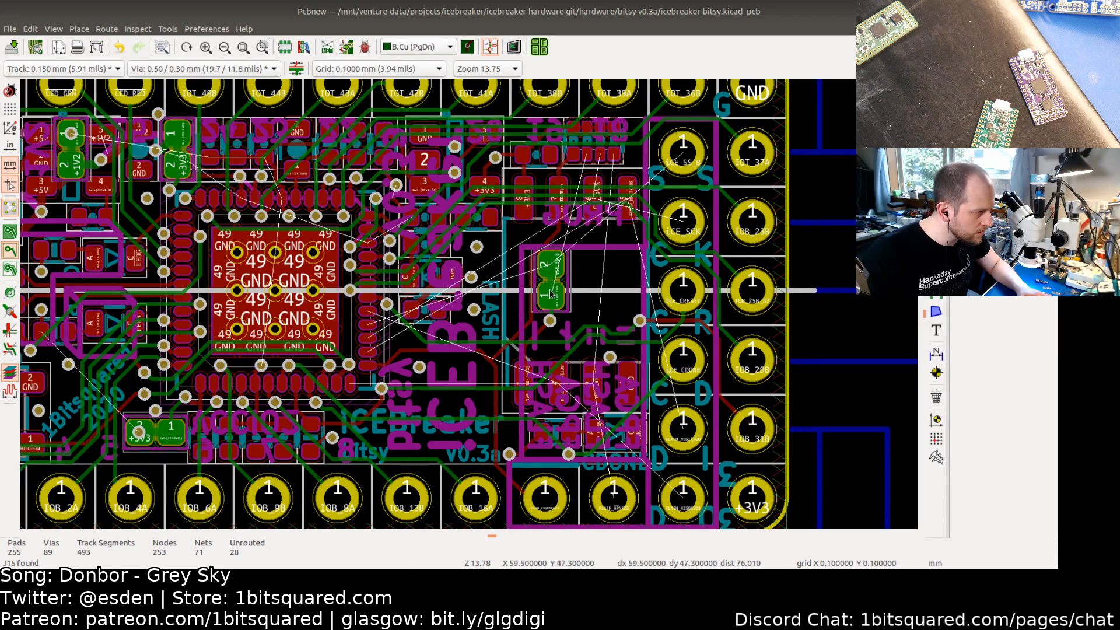
Step: Delete the FLASH_HLD\RST\IO3 track and remaining selected copper near the flash jumper
{"action": "scroll", "coordinate": [551, 293], "scroll_direction": "up", "scroll_amount": 3}
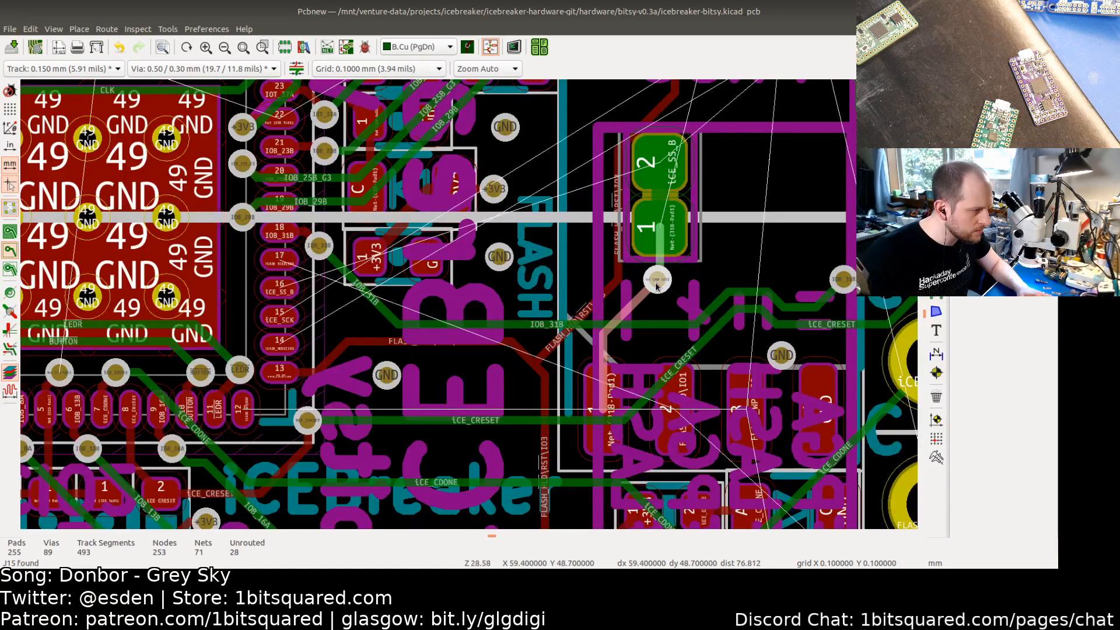
{"action": "key", "text": "Delete"}
{"action": "left_click", "coordinate": [614, 285]}
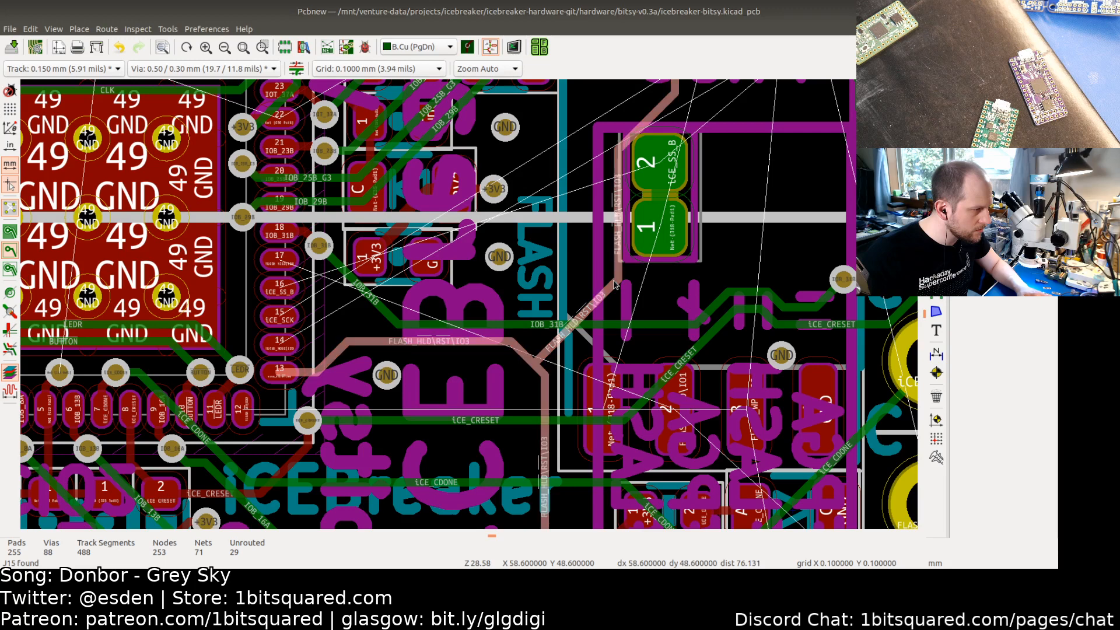
{"action": "scroll", "coordinate": [615, 285], "scroll_direction": "down", "scroll_amount": 3}
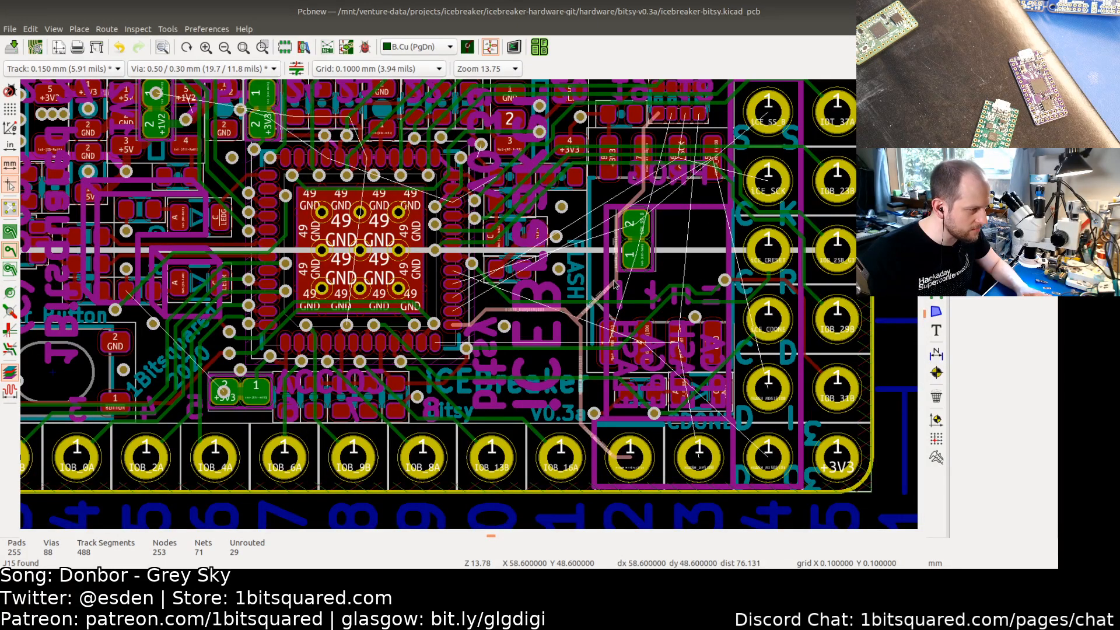
{"action": "key", "text": "Delete"}
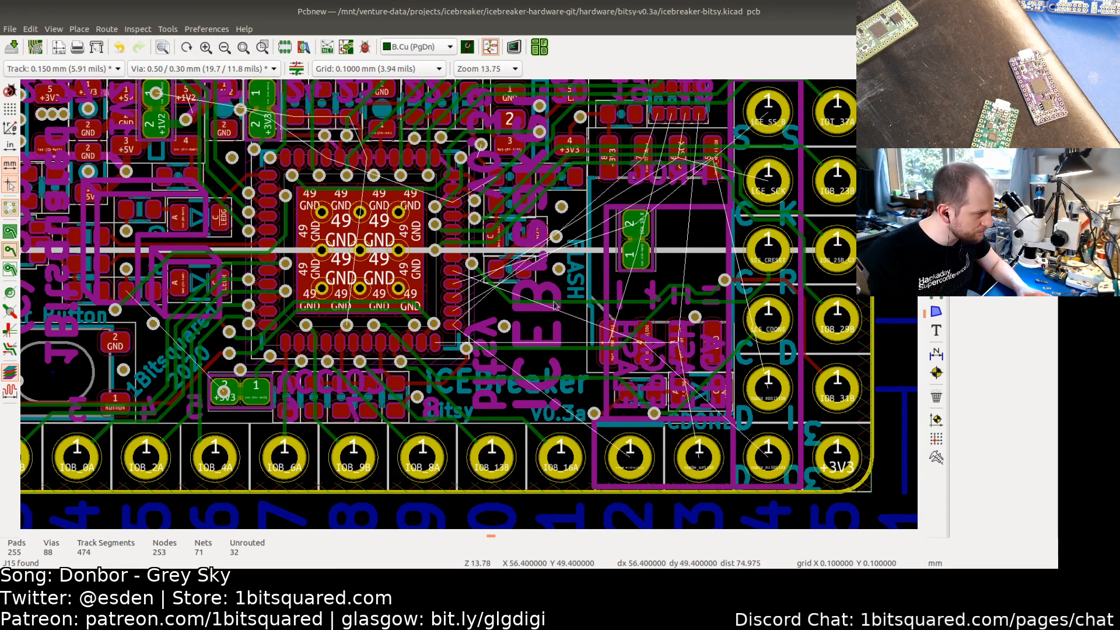
{"action": "middle_click_drag", "start_coordinate": [618, 227], "coordinate": [523, 264]}
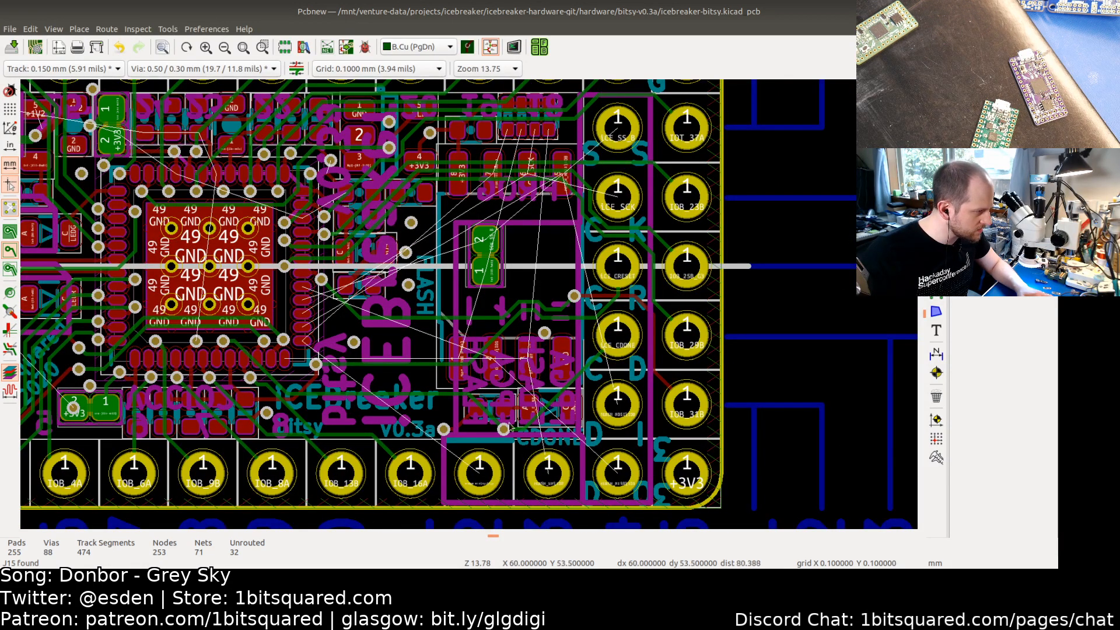
Step: Inspect the +1V2 and +3V3 jumpers and the +1V2 track leading from them toward the FPGA
{"action": "middle_click_drag", "start_coordinate": [362, 336], "coordinate": [585, 386]}
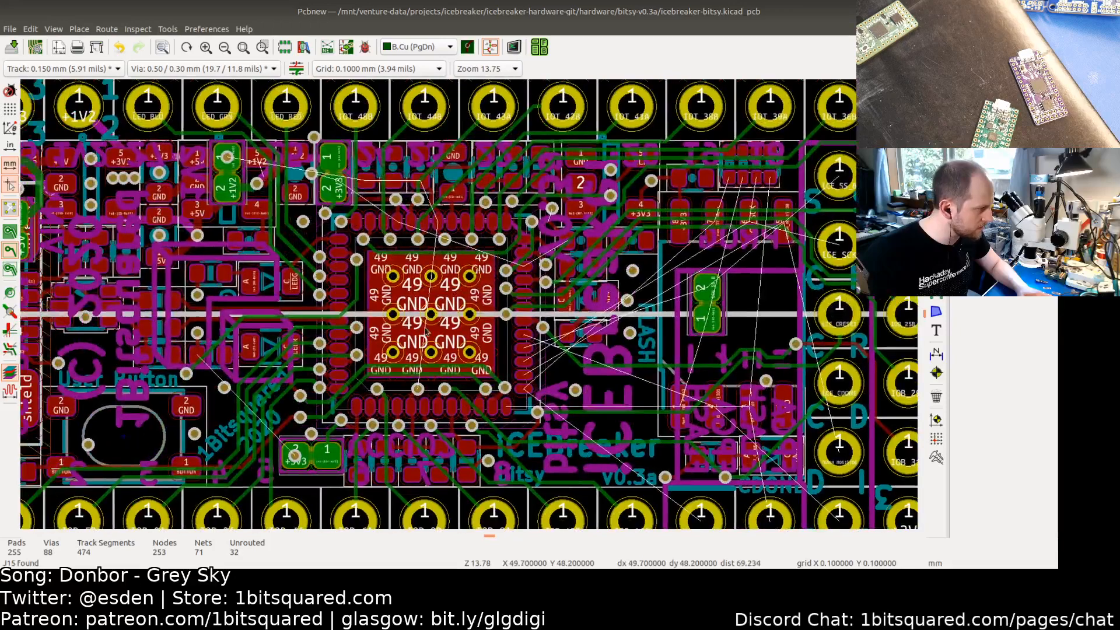
{"action": "middle_click_drag", "start_coordinate": [435, 332], "coordinate": [629, 372]}
{"action": "scroll", "coordinate": [437, 231], "scroll_direction": "up", "scroll_amount": 2}
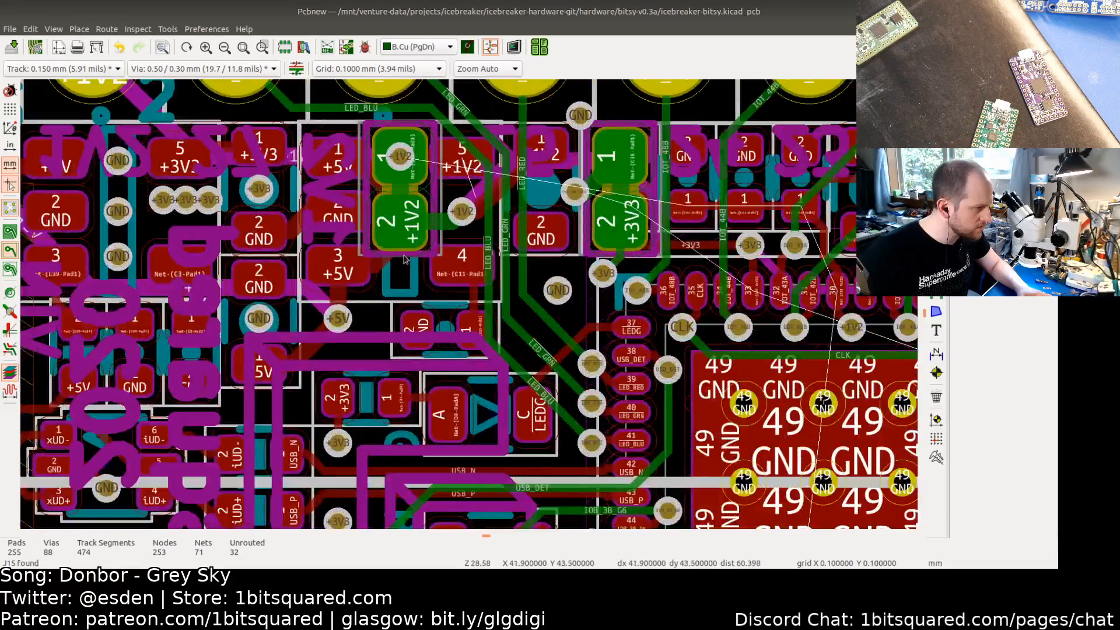
{"action": "scroll", "coordinate": [405, 259], "scroll_direction": "up", "scroll_amount": 1}
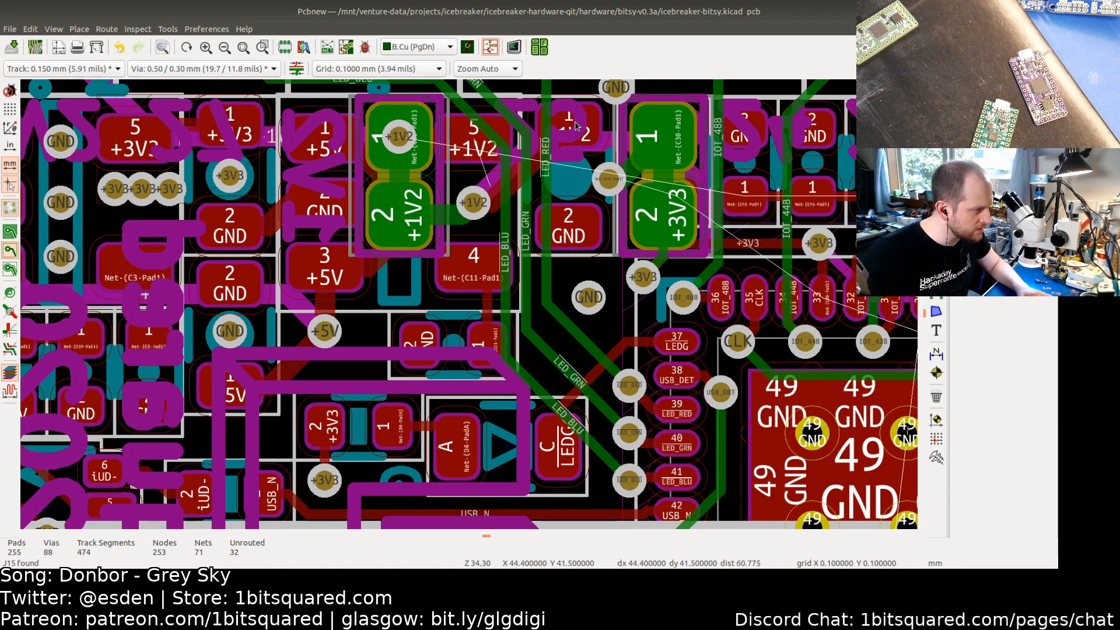
{"action": "scroll", "coordinate": [565, 210], "scroll_direction": "down", "scroll_amount": 2}
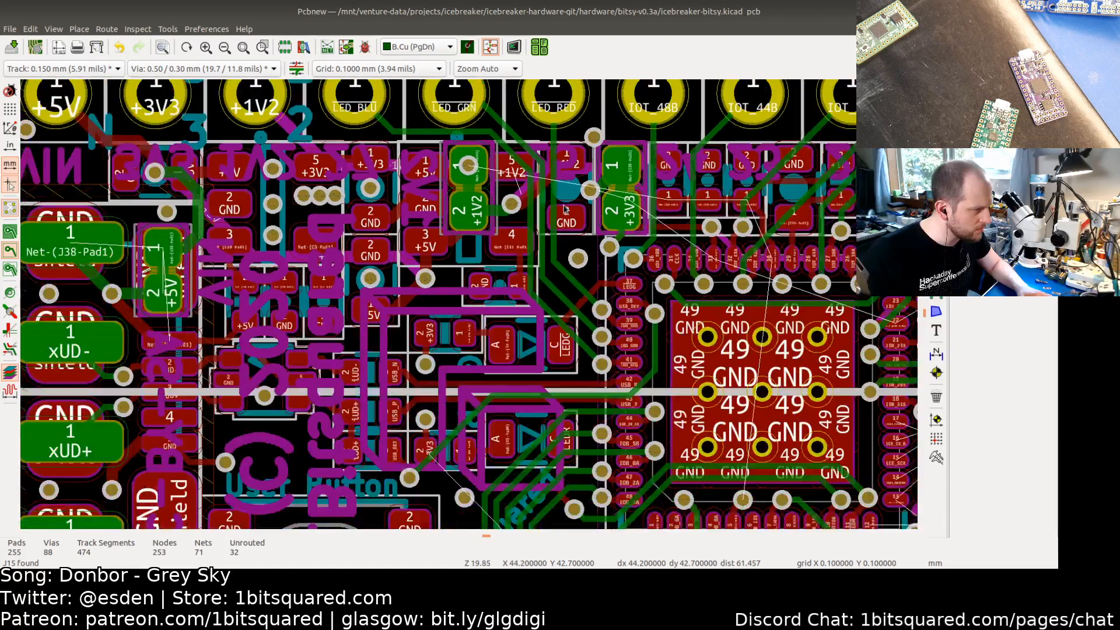
{"action": "scroll", "coordinate": [558, 197], "scroll_direction": "up", "scroll_amount": 3}
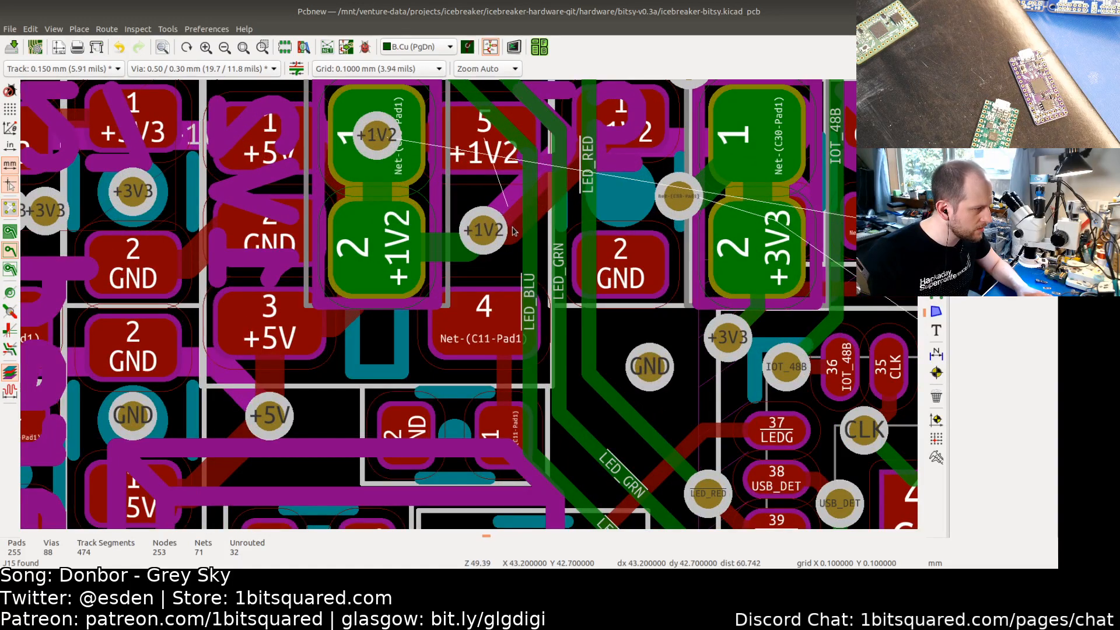
{"action": "left_click", "coordinate": [513, 231]}
{"action": "scroll", "coordinate": [508, 239], "scroll_direction": "down", "scroll_amount": 5}
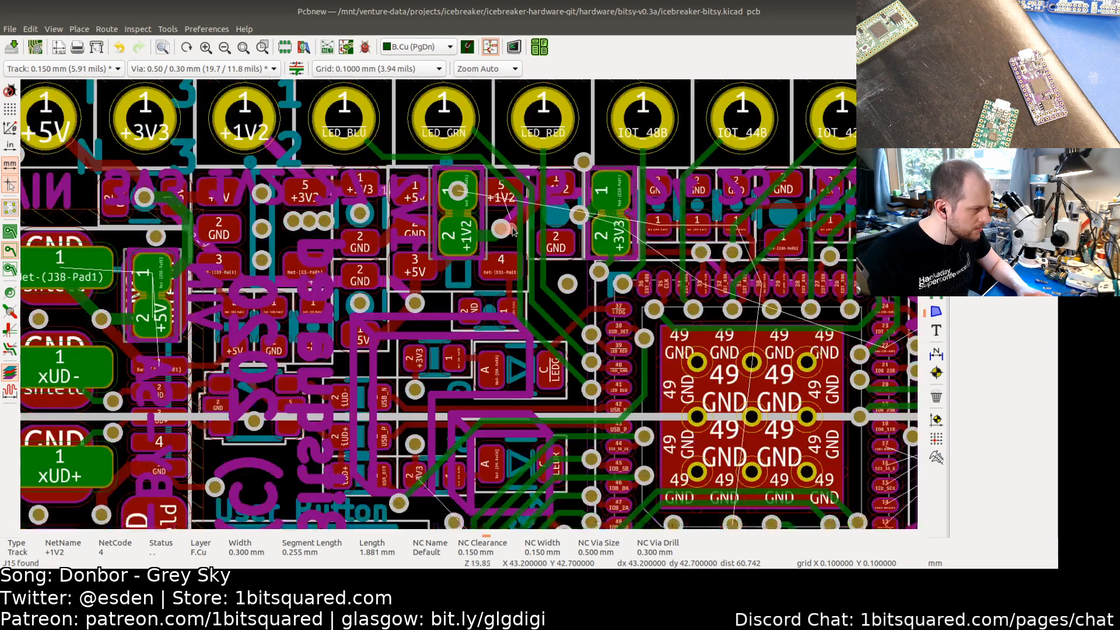
{"action": "scroll", "coordinate": [474, 293], "scroll_direction": "up", "scroll_amount": 2}
{"action": "scroll", "coordinate": [472, 357], "scroll_direction": "up", "scroll_amount": 4}
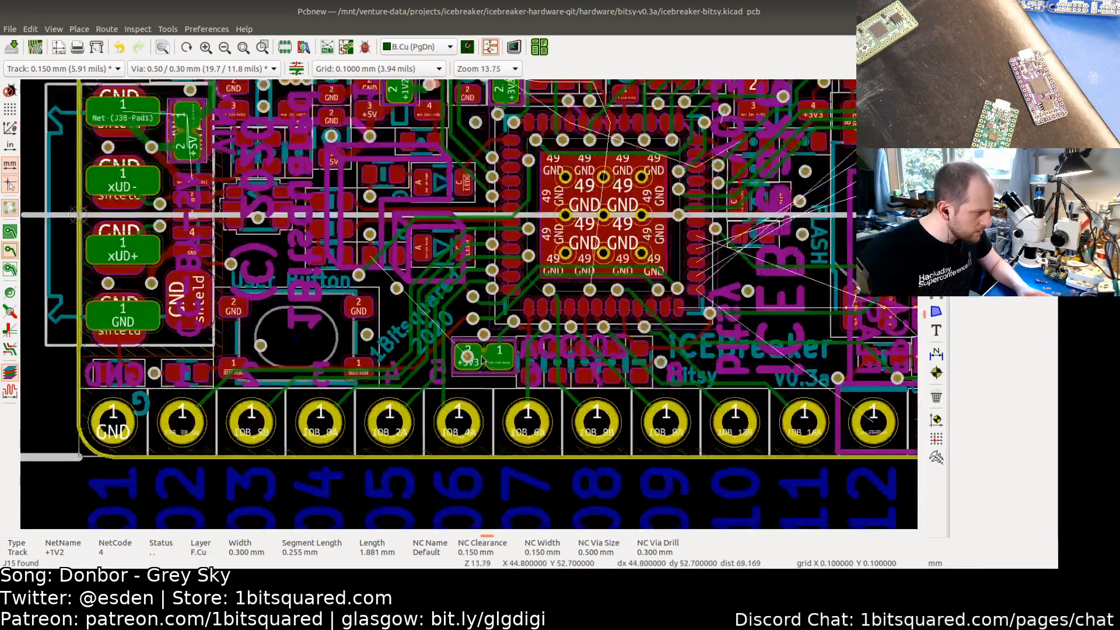
{"action": "scroll", "coordinate": [497, 374], "scroll_direction": "down", "scroll_amount": 1}
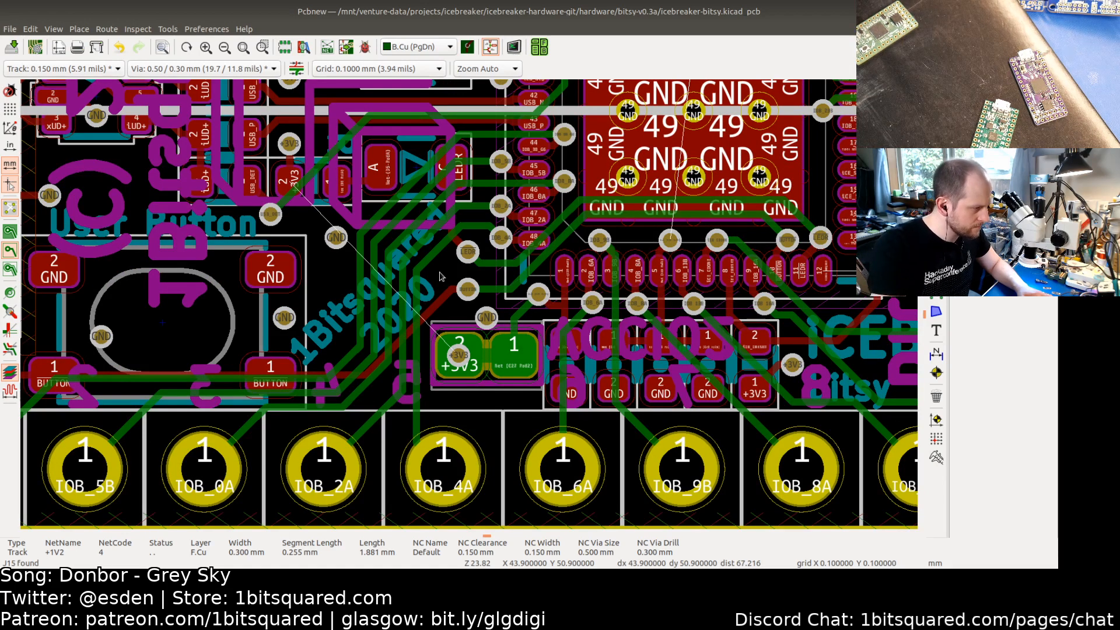
Step: Examine the FPGA supply pins and power routing around the jumpers and the FPGA package
{"action": "key", "text": "b"}
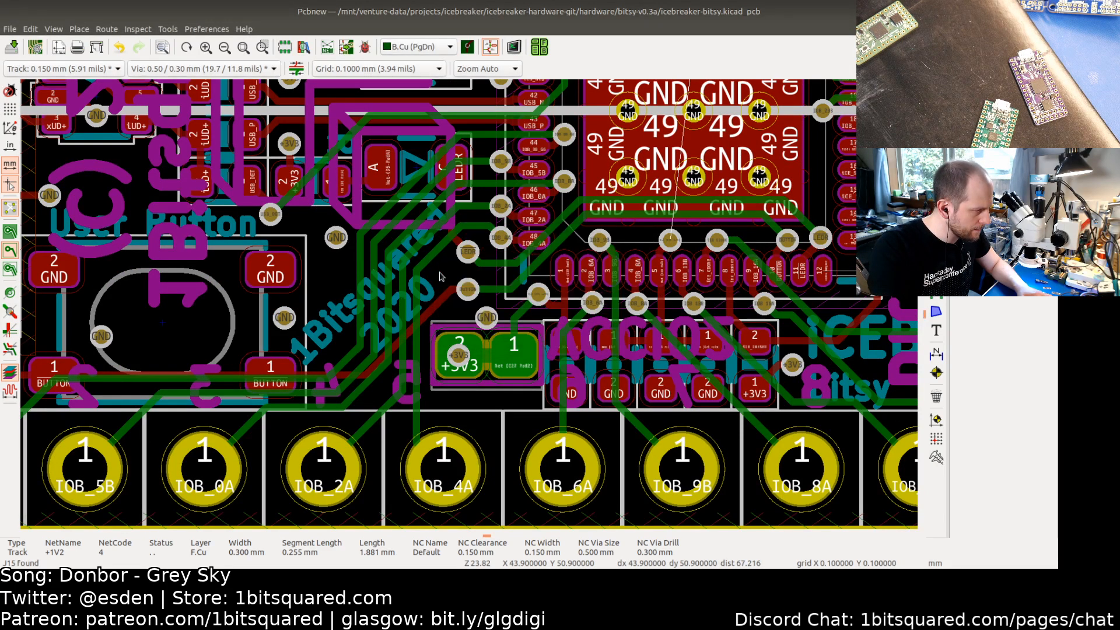
{"action": "scroll", "coordinate": [441, 276], "scroll_direction": "down", "scroll_amount": 2}
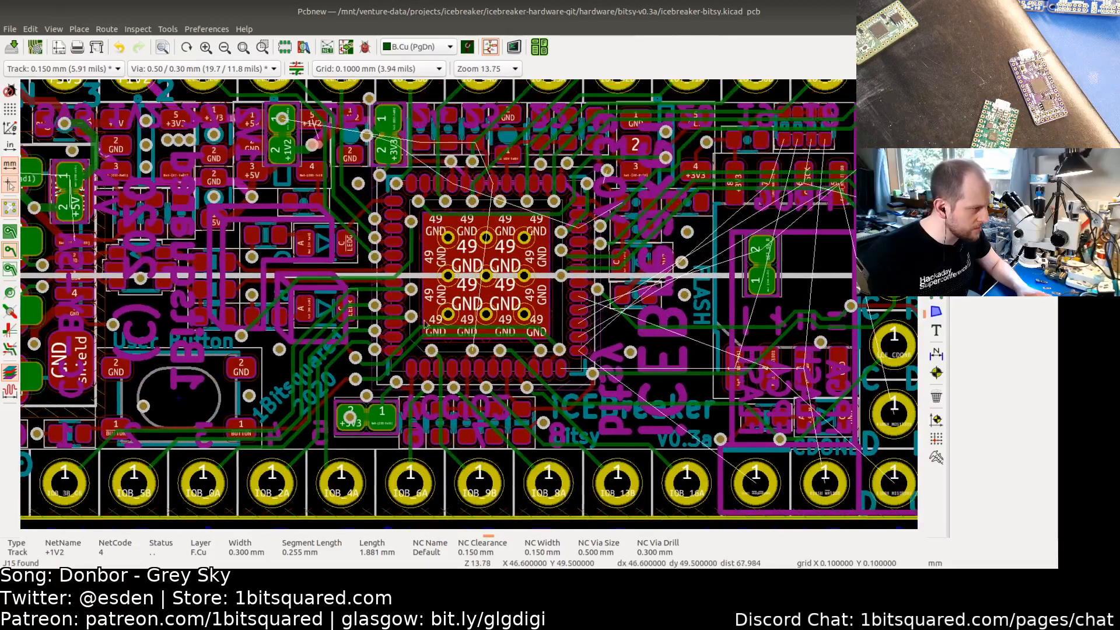
{"action": "scroll", "coordinate": [476, 357], "scroll_direction": "up", "scroll_amount": 3}
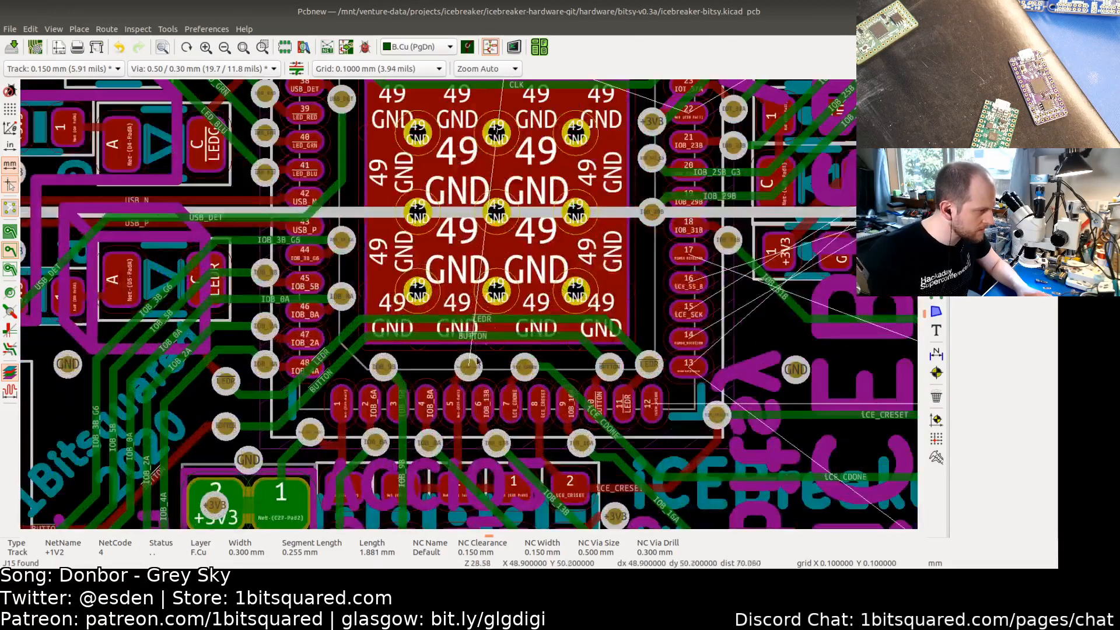
{"action": "middle_click_drag", "start_coordinate": [476, 264], "coordinate": [477, 382]}
{"action": "middle_click_drag", "start_coordinate": [487, 207], "coordinate": [538, 339]}
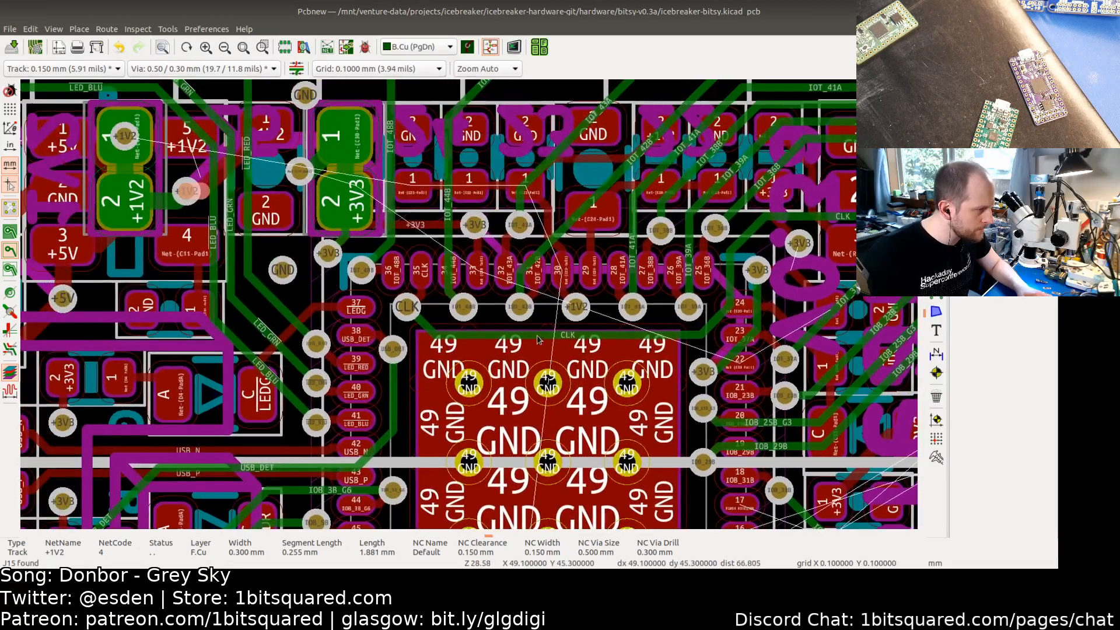
{"action": "middle_click_drag", "start_coordinate": [528, 400], "coordinate": [490, 238]}
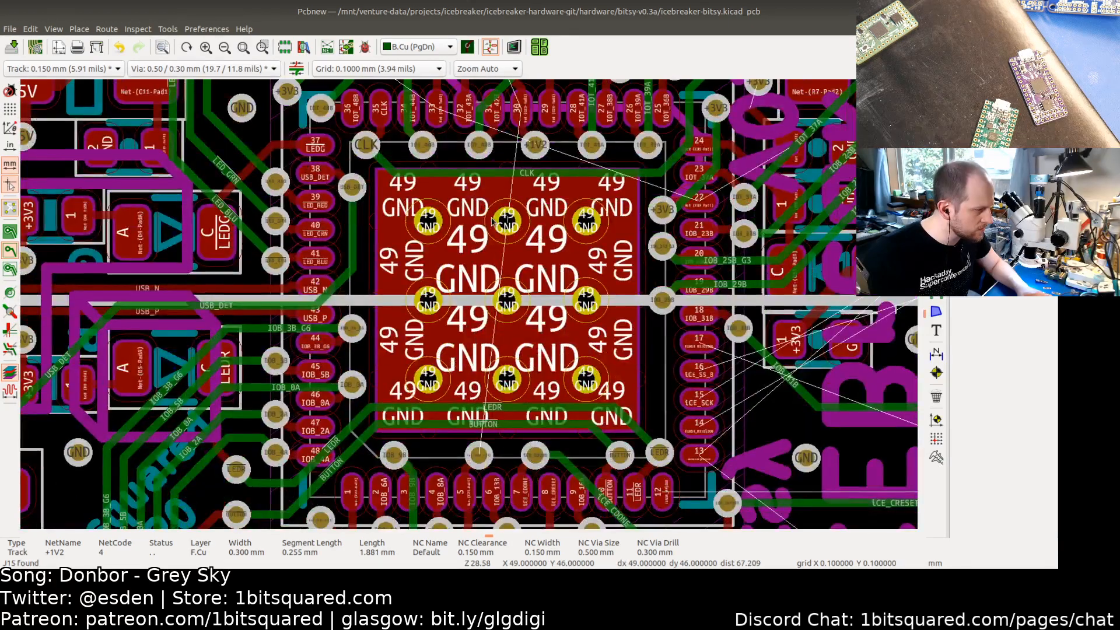
{"action": "middle_click_drag", "start_coordinate": [463, 319], "coordinate": [459, 178]}
{"action": "mouse_move", "coordinate": [448, 302]}
{"action": "middle_mouse_down"}
{"action": "mouse_move", "coordinate": [456, 249]}
{"action": "mouse_move", "coordinate": [413, 392]}
{"action": "middle_mouse_up"}
{"action": "middle_click_drag", "start_coordinate": [417, 172], "coordinate": [396, 318]}
{"action": "mouse_move", "coordinate": [372, 181]}
{"action": "middle_mouse_down"}
{"action": "mouse_move", "coordinate": [403, 301]}
{"action": "mouse_move", "coordinate": [477, 303]}
{"action": "middle_mouse_up"}
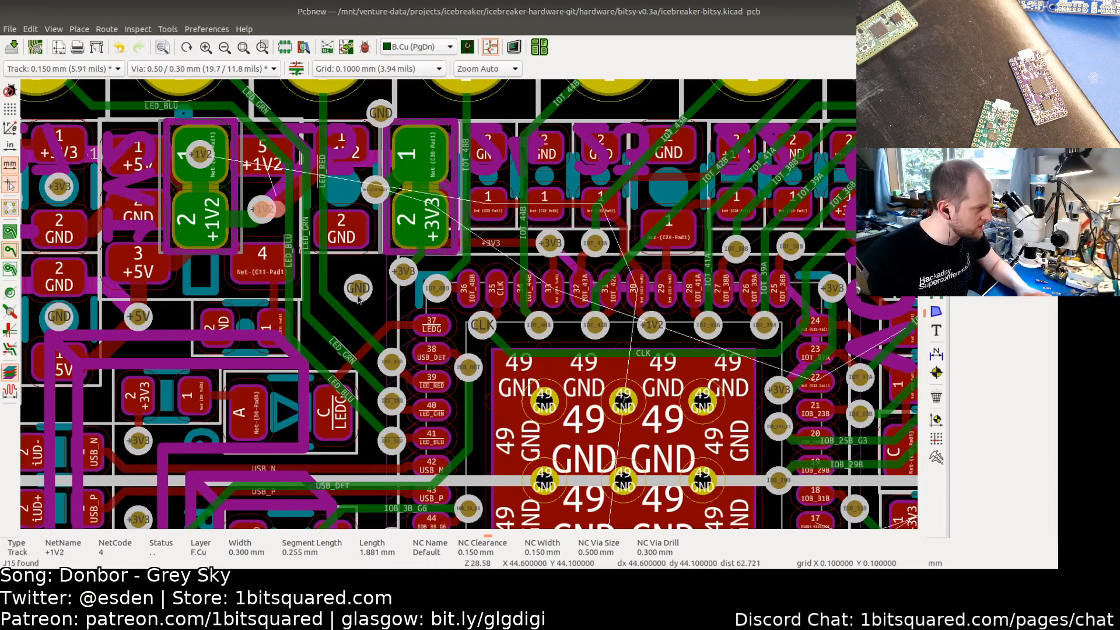
{"action": "middle_click_drag", "start_coordinate": [373, 310], "coordinate": [521, 321]}
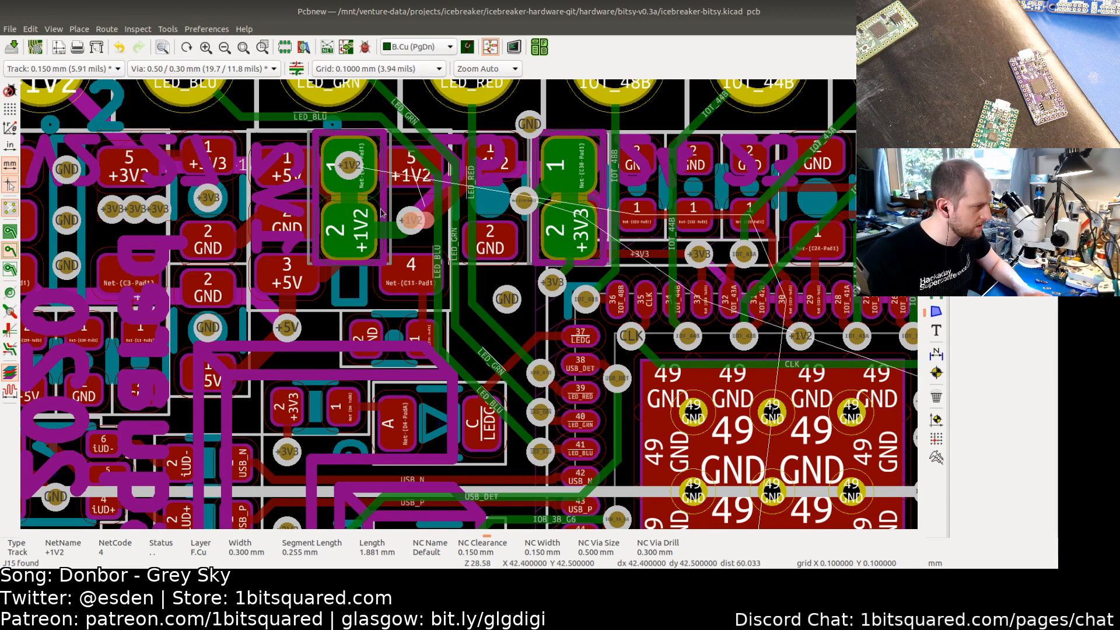
{"action": "middle_click_drag", "start_coordinate": [400, 198], "coordinate": [433, 136]}
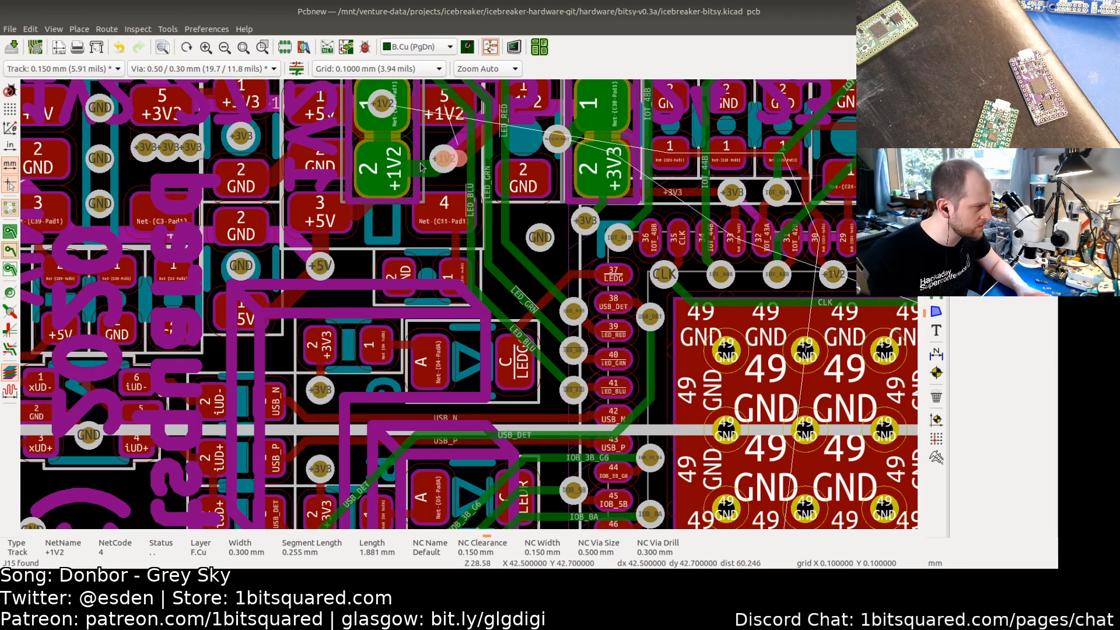
{"action": "scroll", "coordinate": [439, 166], "scroll_direction": "up", "scroll_amount": 1}
{"action": "scroll", "coordinate": [429, 170], "scroll_direction": "down", "scroll_amount": 1}
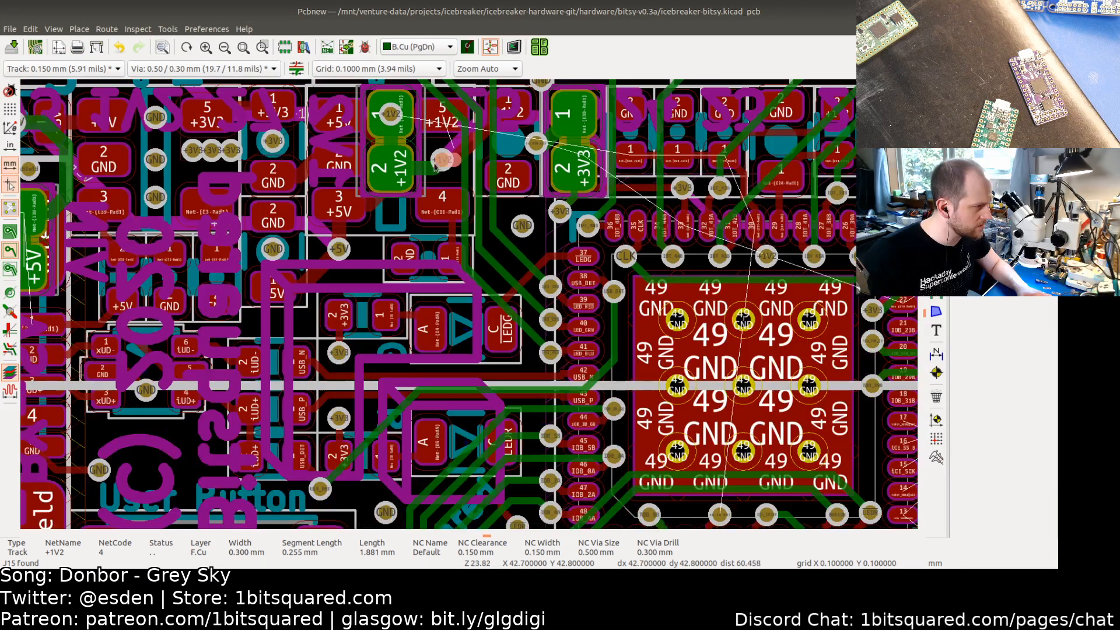
{"action": "scroll", "coordinate": [430, 177], "scroll_direction": "down", "scroll_amount": 1}
{"action": "scroll", "coordinate": [430, 182], "scroll_direction": "up", "scroll_amount": 2}
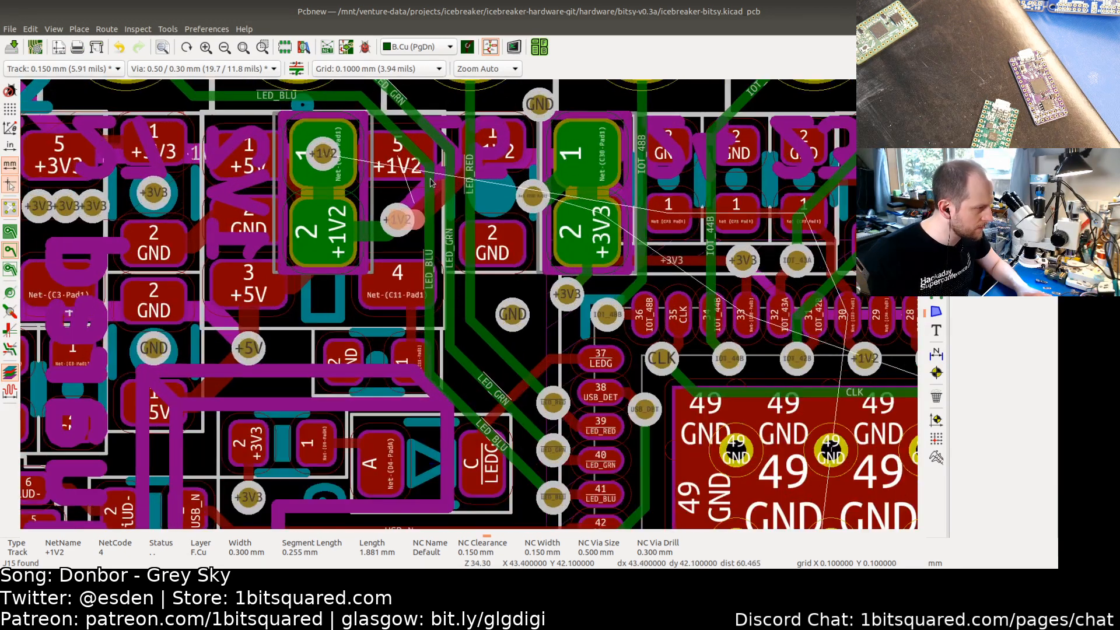
Step: Switch to the schematic and place a net label VCCIO_2 on the J17 jumper net at the FPGA's VCCIO_2 pin
{"action": "left_click", "coordinate": [489, 49]}
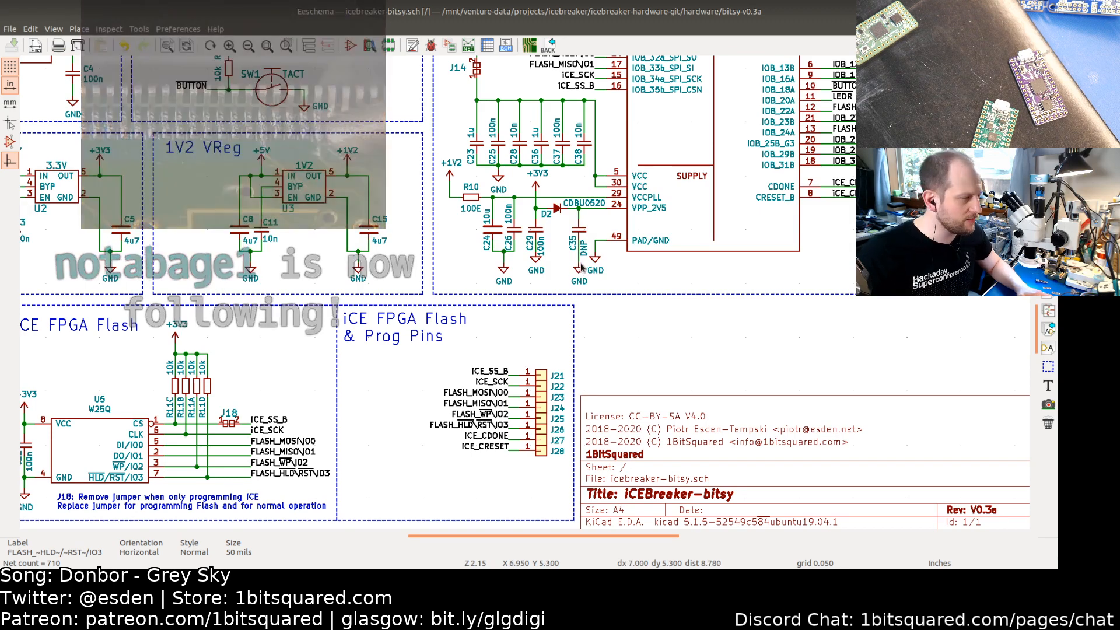
{"action": "middle_click_drag", "start_coordinate": [570, 217], "coordinate": [523, 357]}
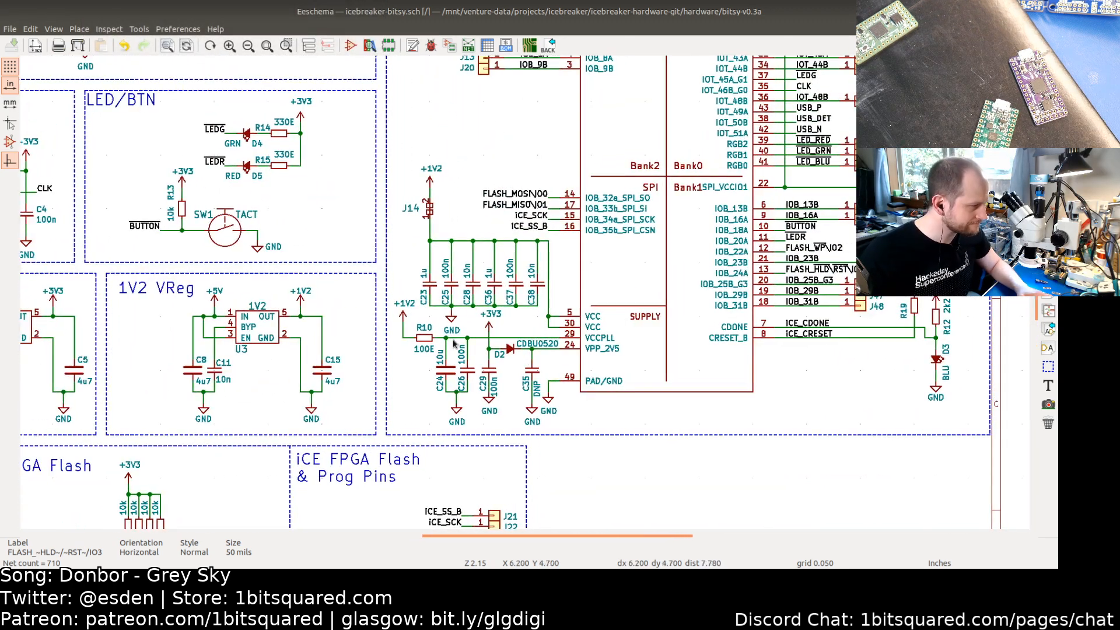
{"action": "middle_click_drag", "start_coordinate": [536, 231], "coordinate": [487, 356]}
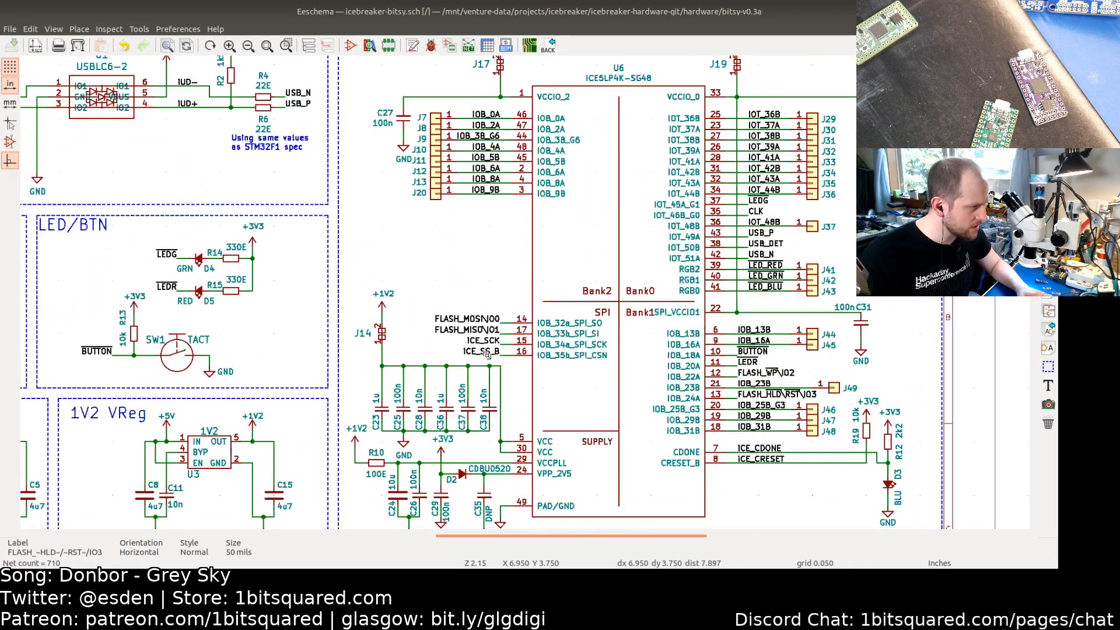
{"action": "middle_click_drag", "start_coordinate": [447, 287], "coordinate": [452, 459]}
{"action": "scroll", "coordinate": [487, 276], "scroll_direction": "up", "scroll_amount": 1}
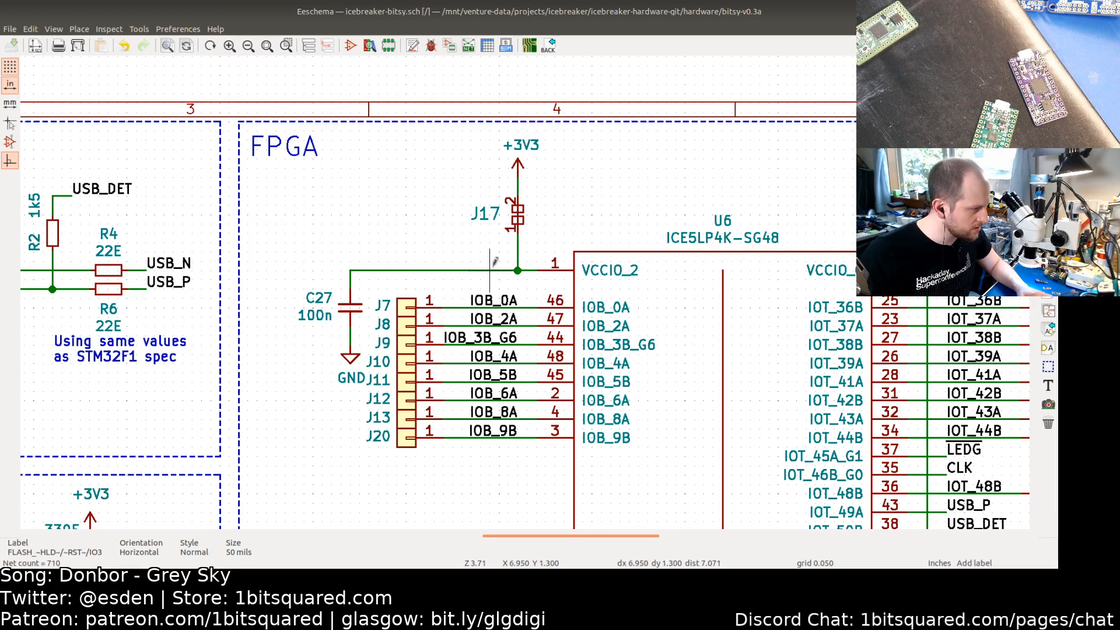
{"action": "type", "text": "l"}
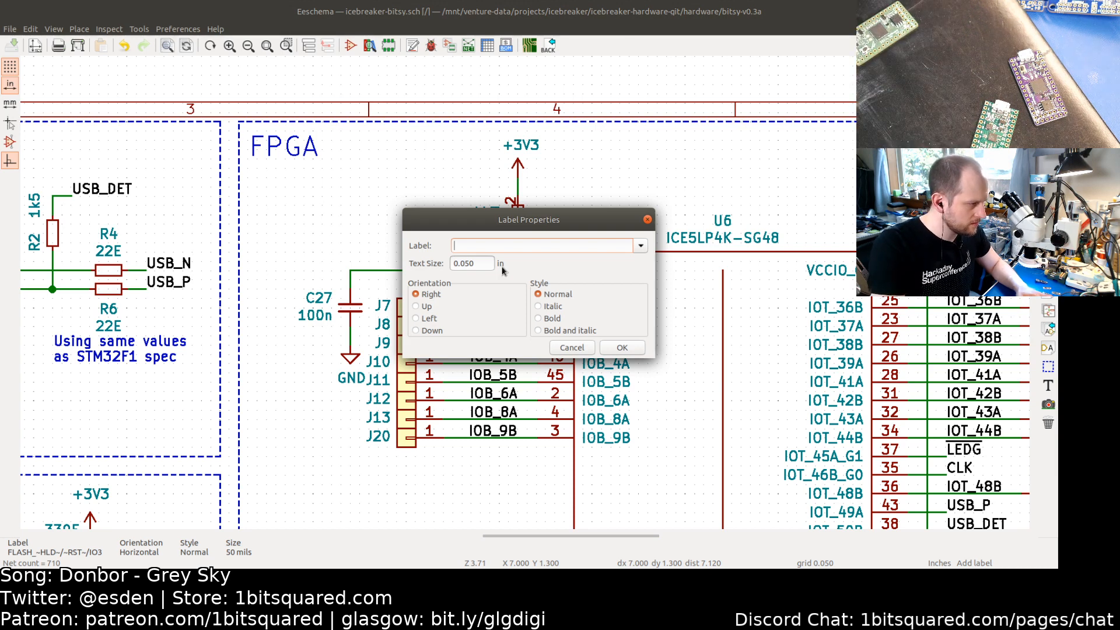
{"action": "type", "text": "VCCIO"}
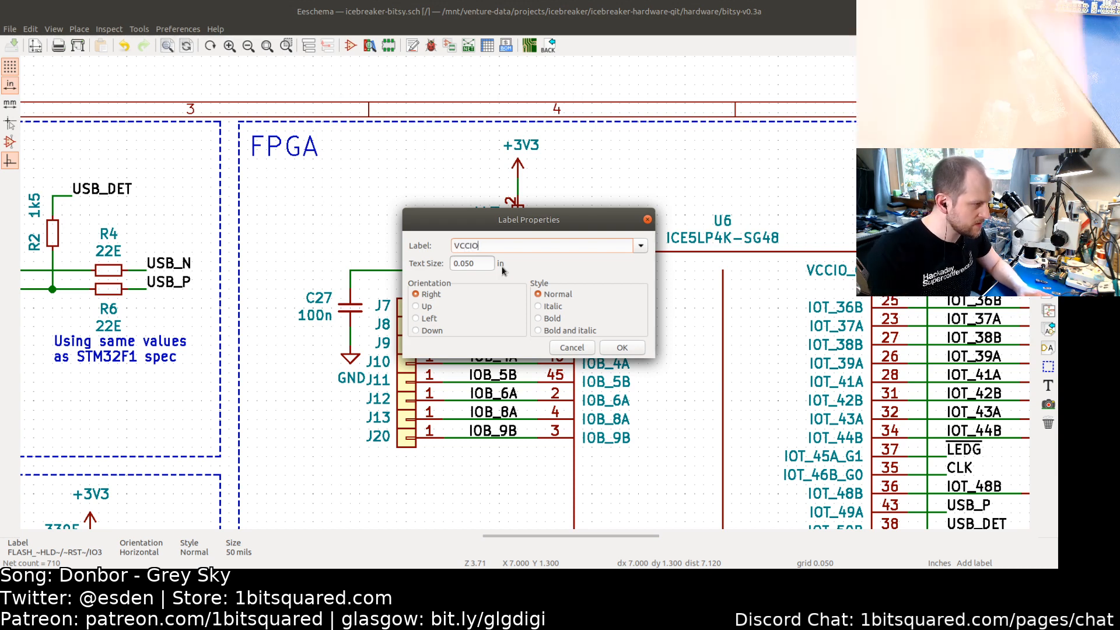
{"action": "left_click_drag", "start_coordinate": [534, 213], "coordinate": [760, 309]}
{"action": "type", "text": "_2"}
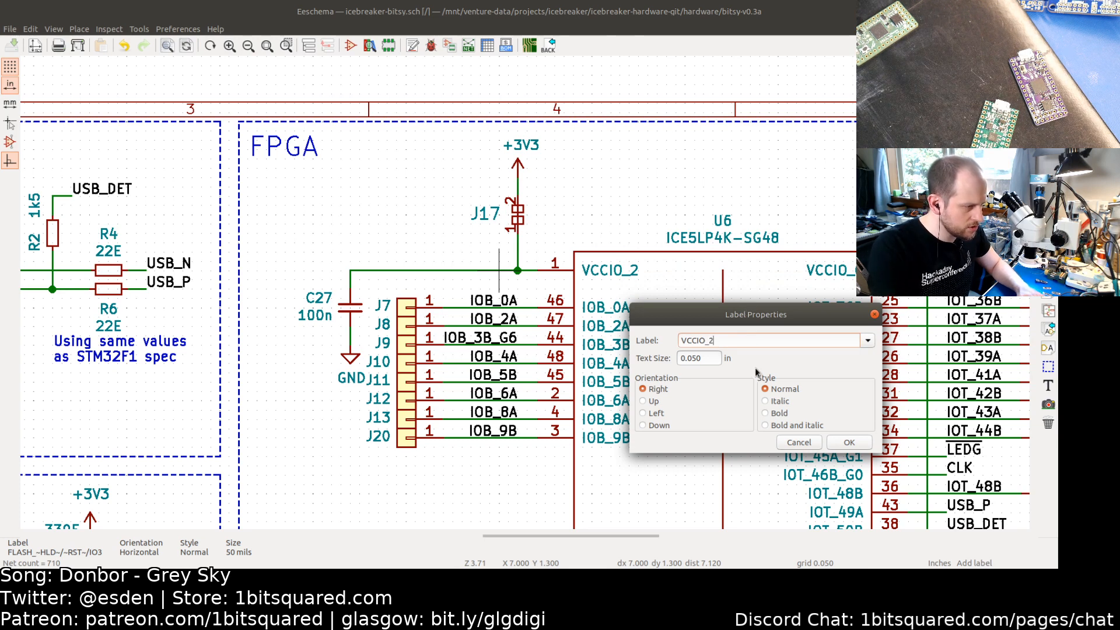
{"action": "left_click", "coordinate": [852, 445]}
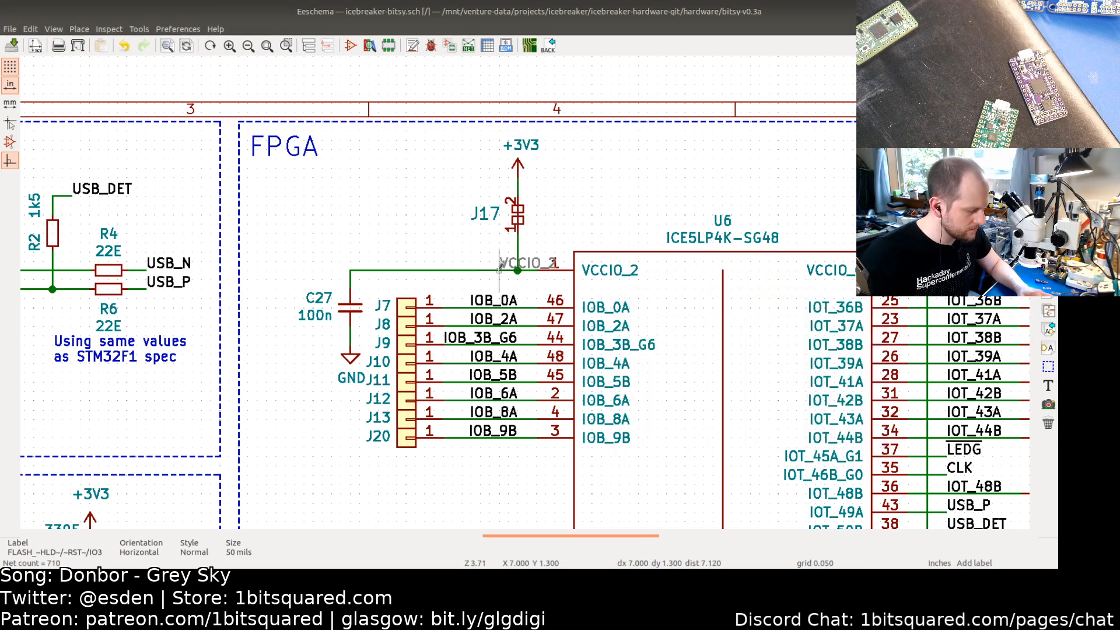
{"action": "key", "text": "r"}
{"action": "key", "text": "r"}
{"action": "left_click", "coordinate": [498, 270]}
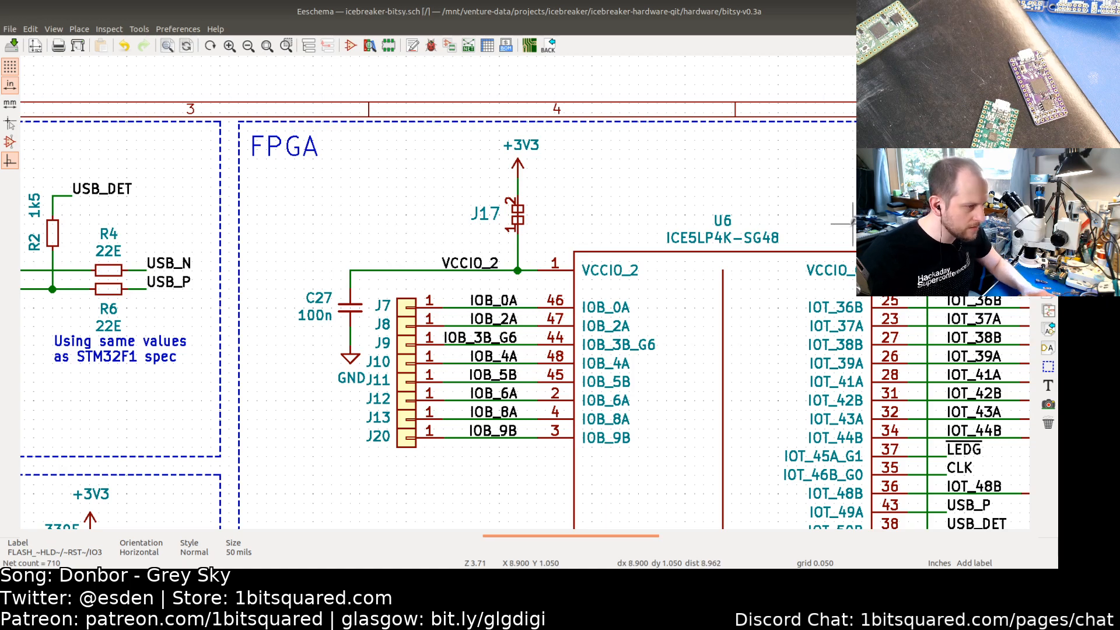
Step: Place a net label VCCIO_01 on the J19 jumper net at the FPGA's VCCIO_0 pin
{"action": "middle_click_drag", "start_coordinate": [864, 249], "coordinate": [641, 221]}
{"action": "scroll", "coordinate": [708, 236], "scroll_direction": "down", "scroll_amount": 3}
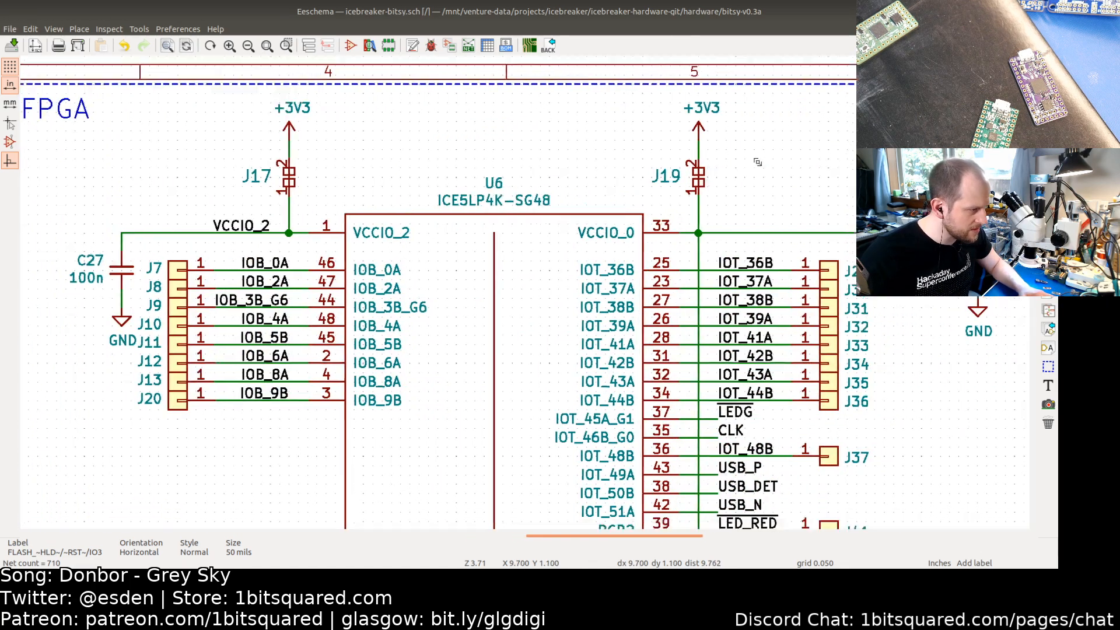
{"action": "scroll", "coordinate": [707, 261], "scroll_direction": "down", "scroll_amount": 2}
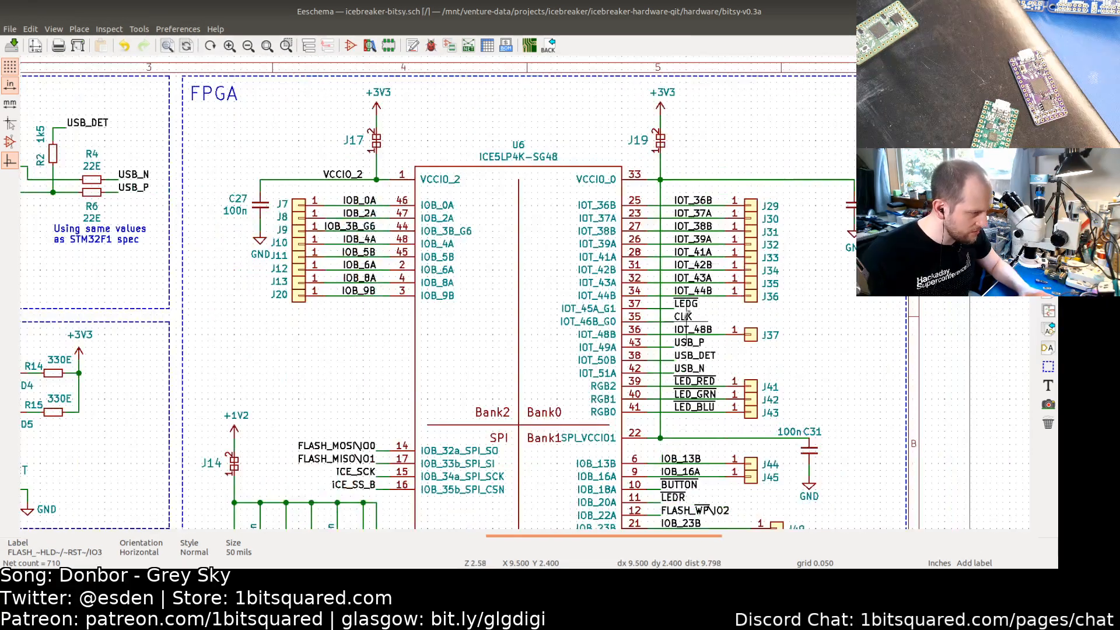
{"action": "left_click", "coordinate": [674, 173]}
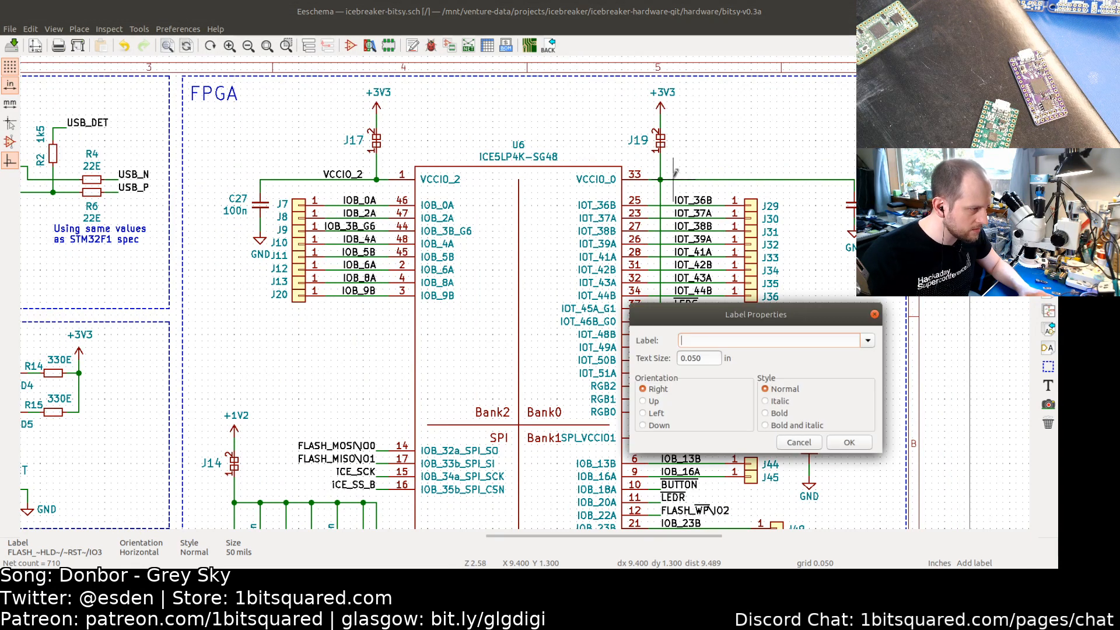
{"action": "type", "text": "VCCIO_"}
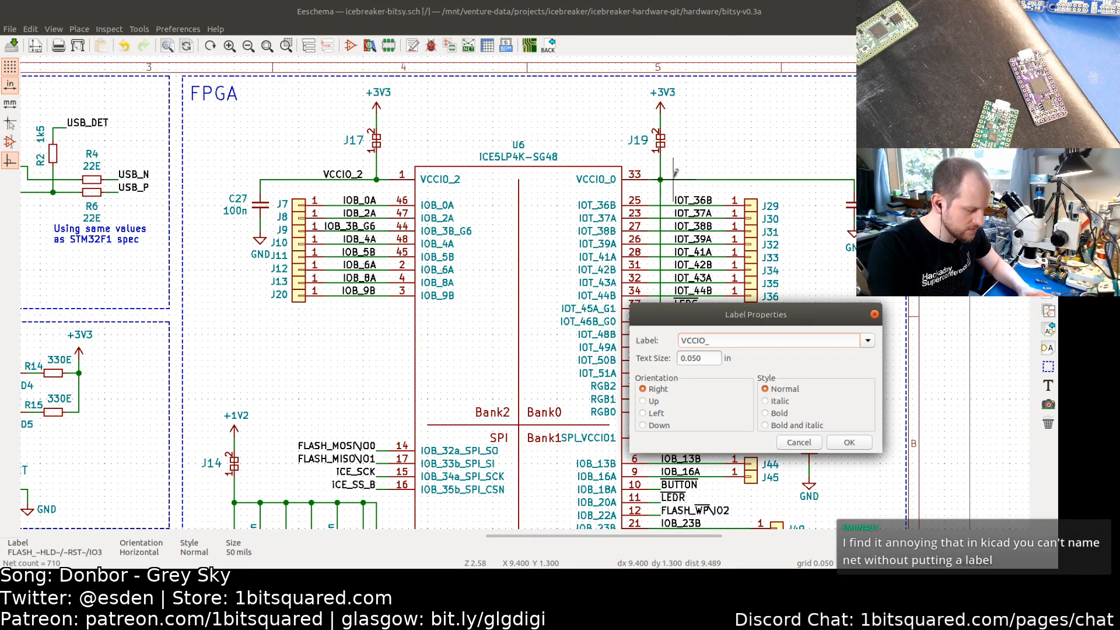
{"action": "type", "text": "01"}
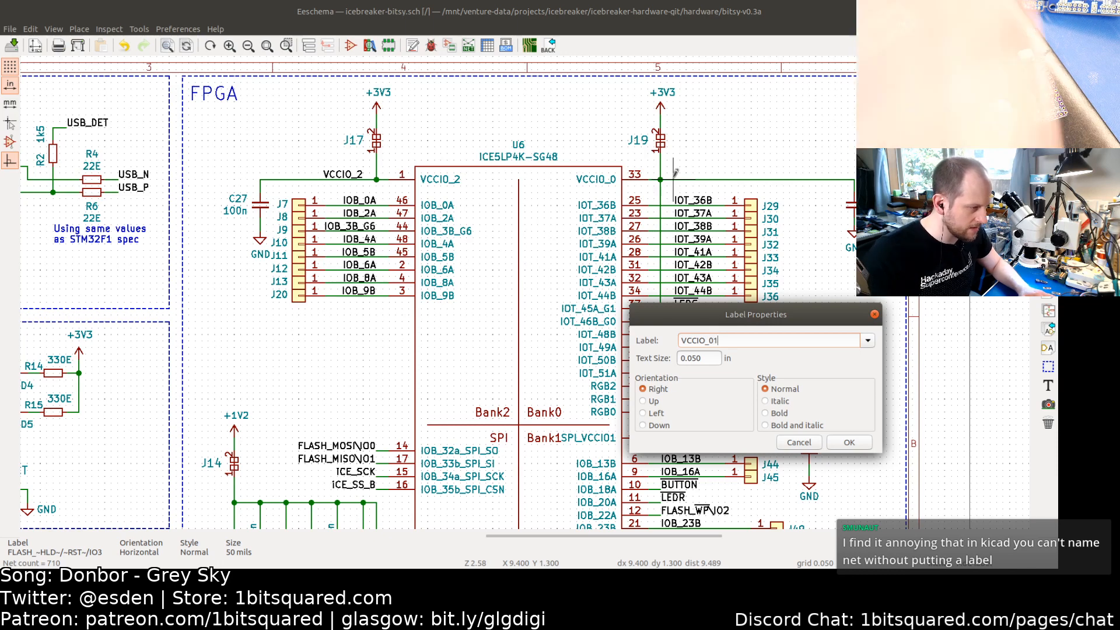
{"action": "left_click", "coordinate": [848, 442]}
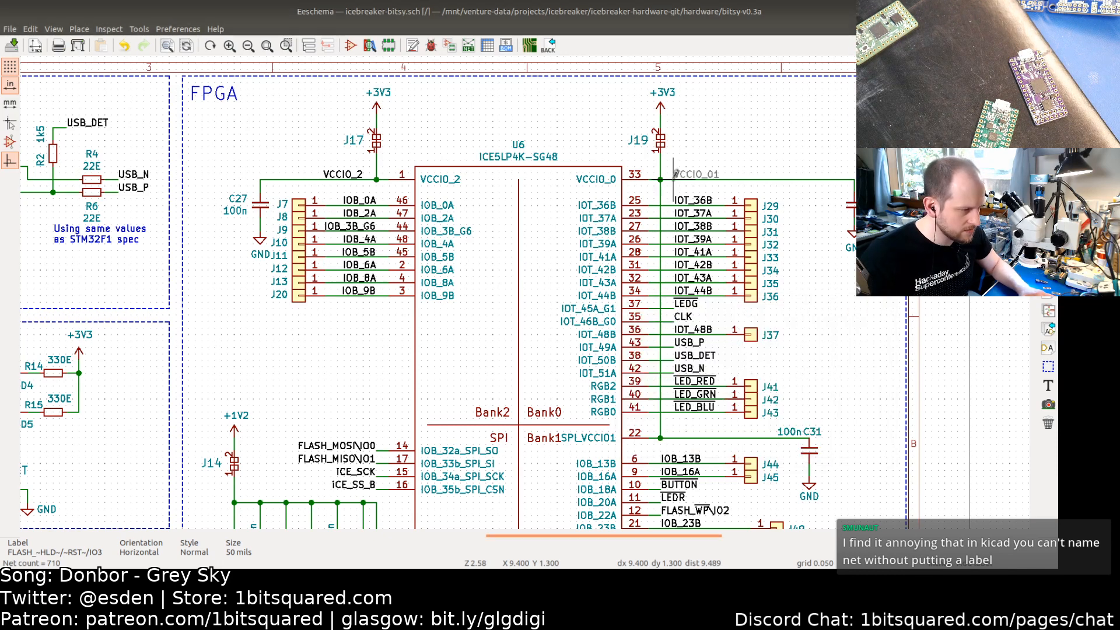
{"action": "left_click", "coordinate": [674, 180]}
{"action": "scroll", "coordinate": [694, 261], "scroll_direction": "down", "scroll_amount": 1}
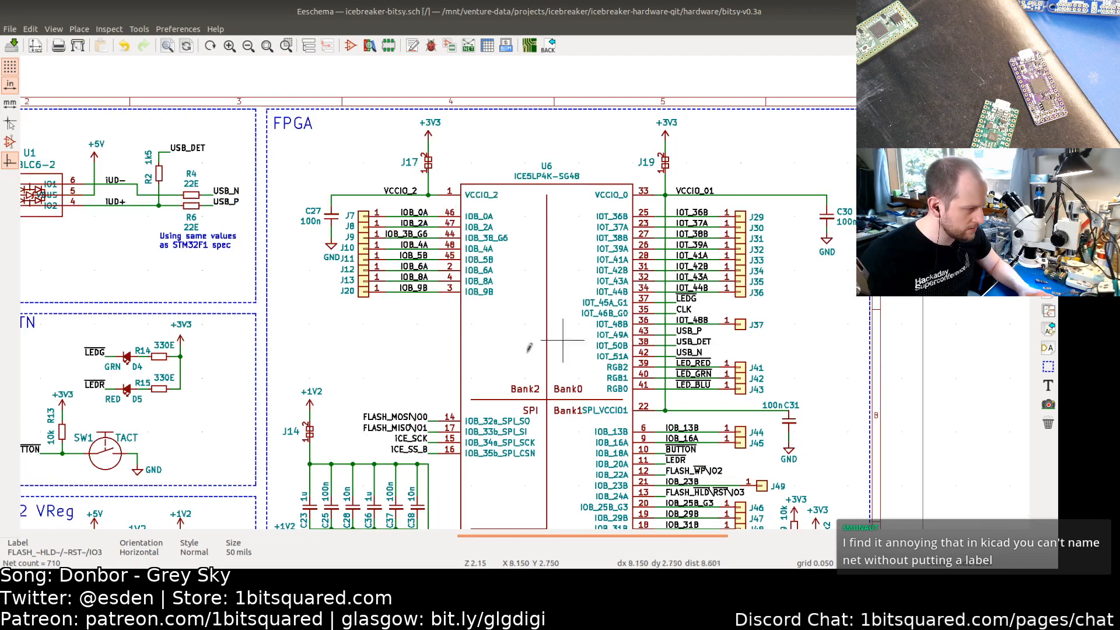
{"action": "middle_click_drag", "start_coordinate": [438, 332], "coordinate": [549, 215]}
{"action": "middle_click_drag", "start_coordinate": [506, 258], "coordinate": [604, 151]}
{"action": "scroll", "coordinate": [547, 245], "scroll_direction": "up", "scroll_amount": 1}
{"action": "scroll", "coordinate": [547, 245], "scroll_direction": "up", "scroll_amount": 1}
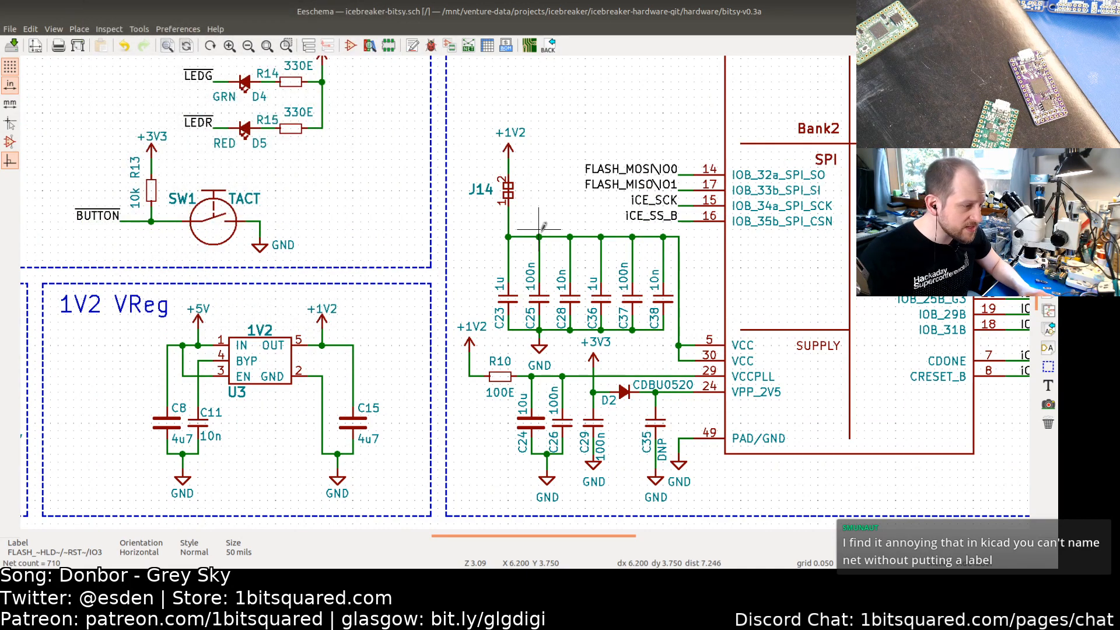
Step: Place a net label ICEVCC on the J14 decoupling capacitor net beside the FPGA supply pins and save the schematic
{"action": "scroll", "coordinate": [539, 229], "scroll_direction": "down", "scroll_amount": 1}
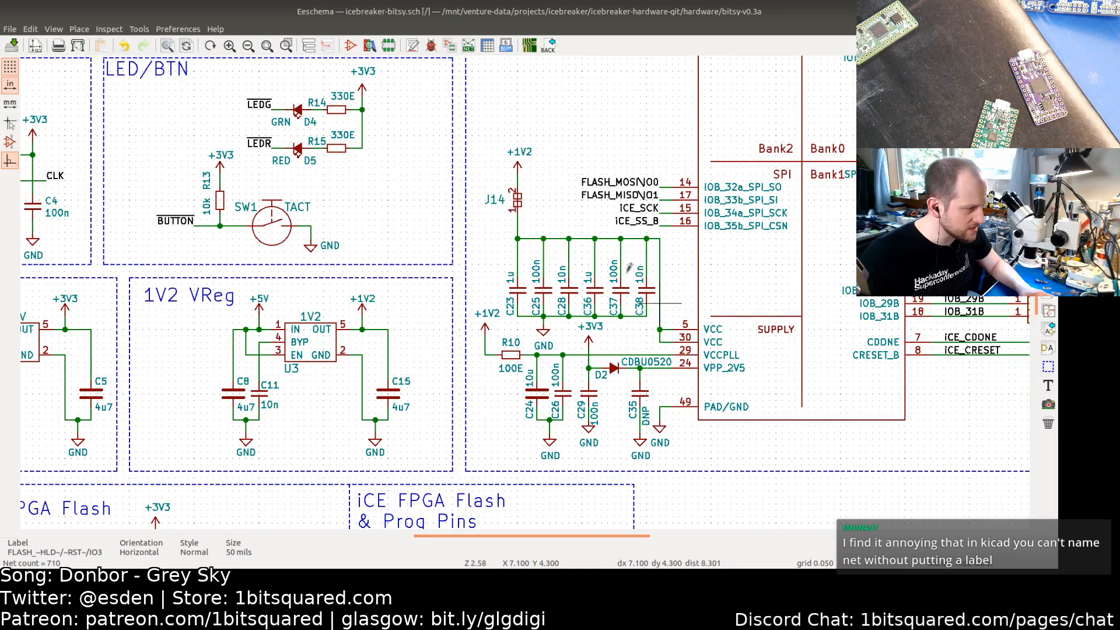
{"action": "scroll", "coordinate": [685, 264], "scroll_direction": "down", "scroll_amount": 1}
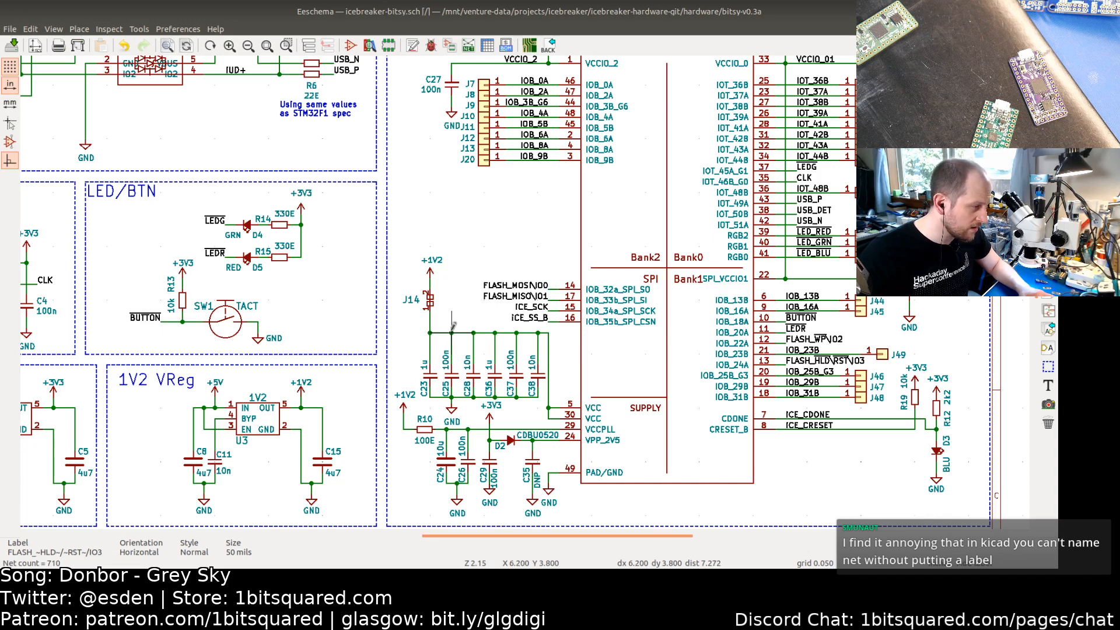
{"action": "left_click", "coordinate": [442, 325]}
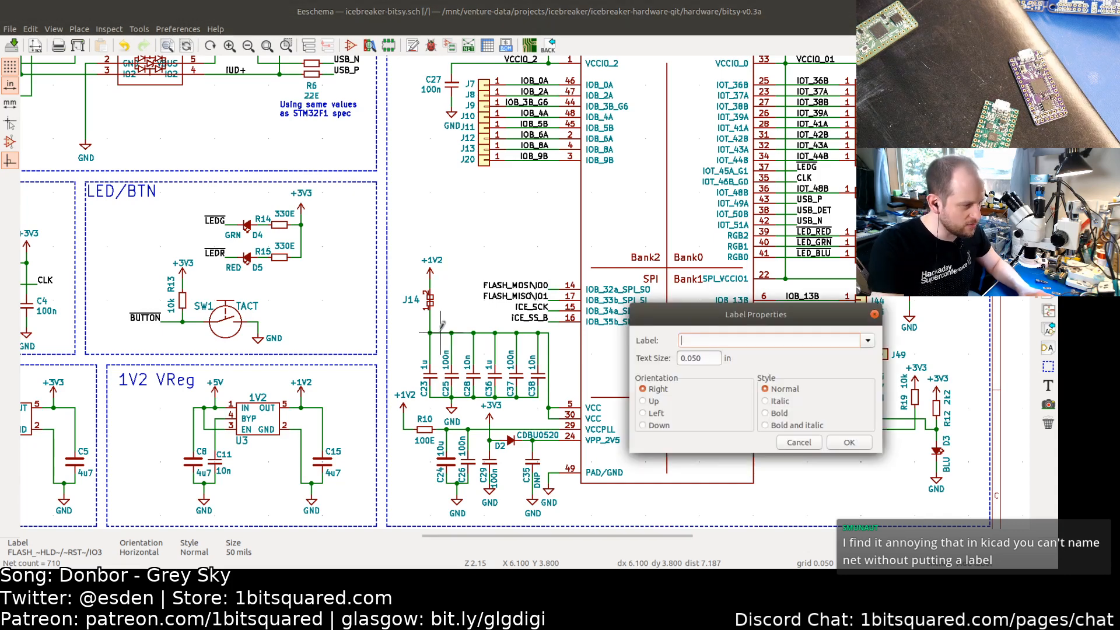
{"action": "type", "text": "IC"}
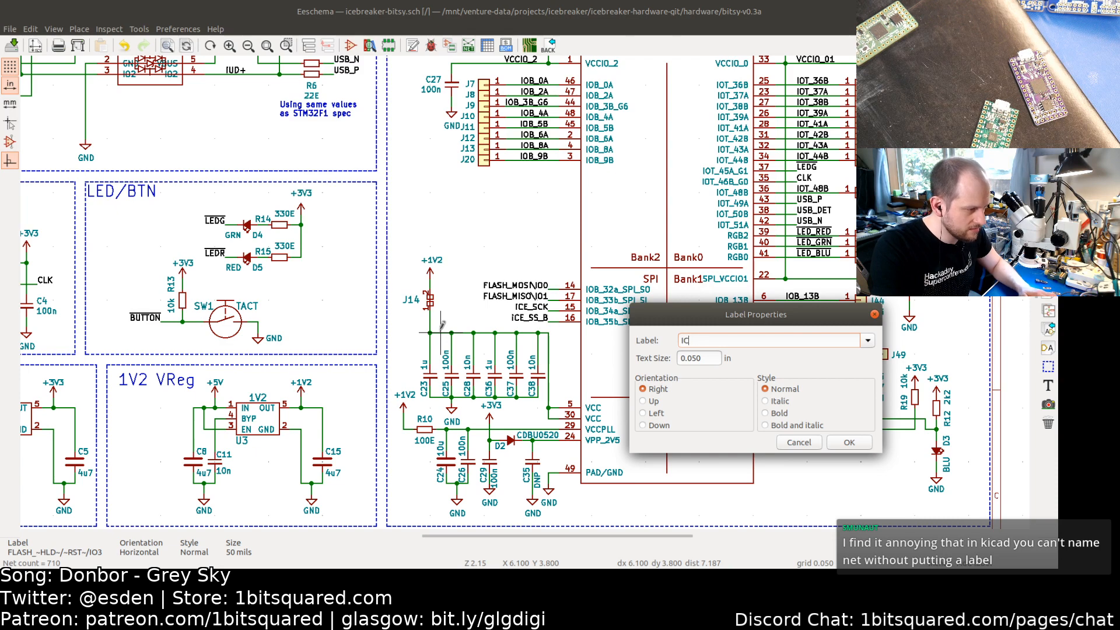
{"action": "type", "text": "EVCC"}
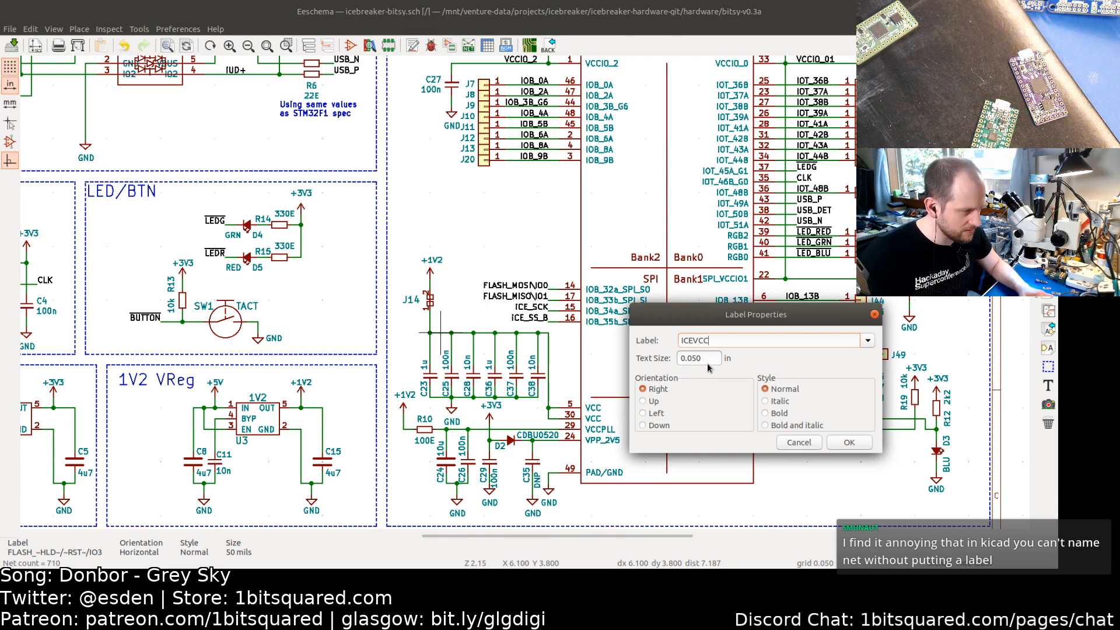
{"action": "left_click", "coordinate": [849, 442]}
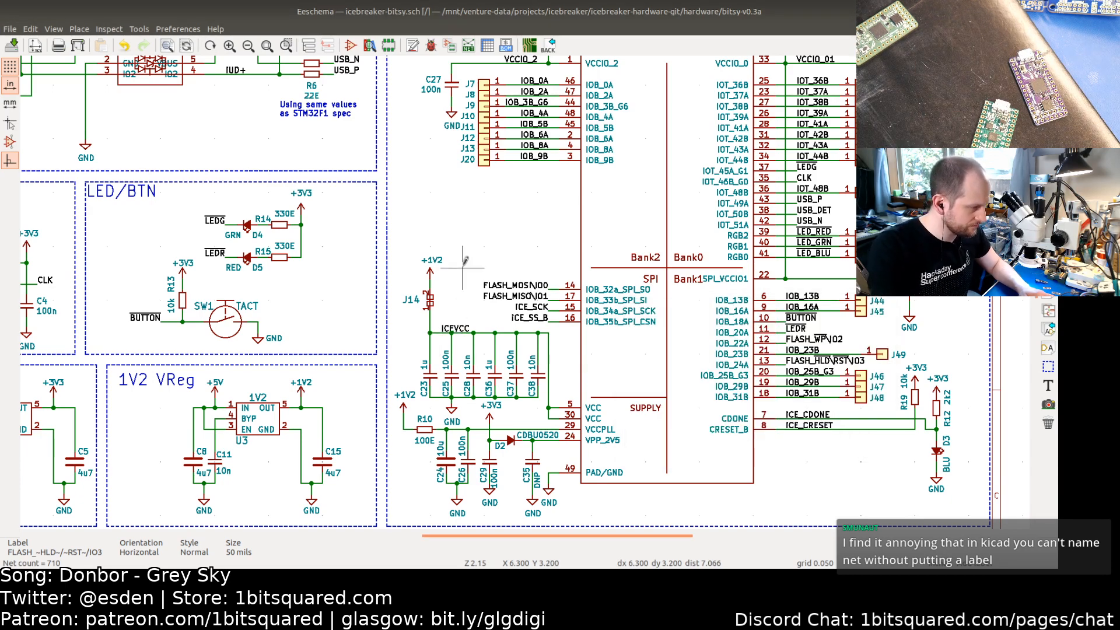
{"action": "key", "text": "ctrl+s"}
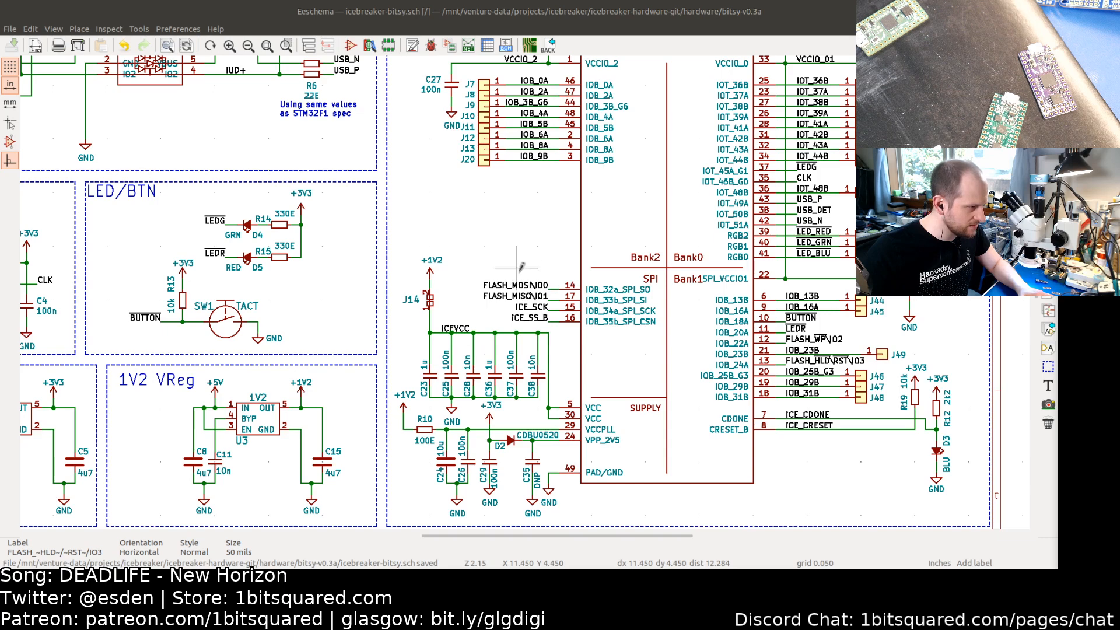
Step: Rename the FPGA's FLASH_MOSI\IO0 net label to FLASH_MOSI-IO0
{"action": "scroll", "coordinate": [523, 248], "scroll_direction": "down", "scroll_amount": 2}
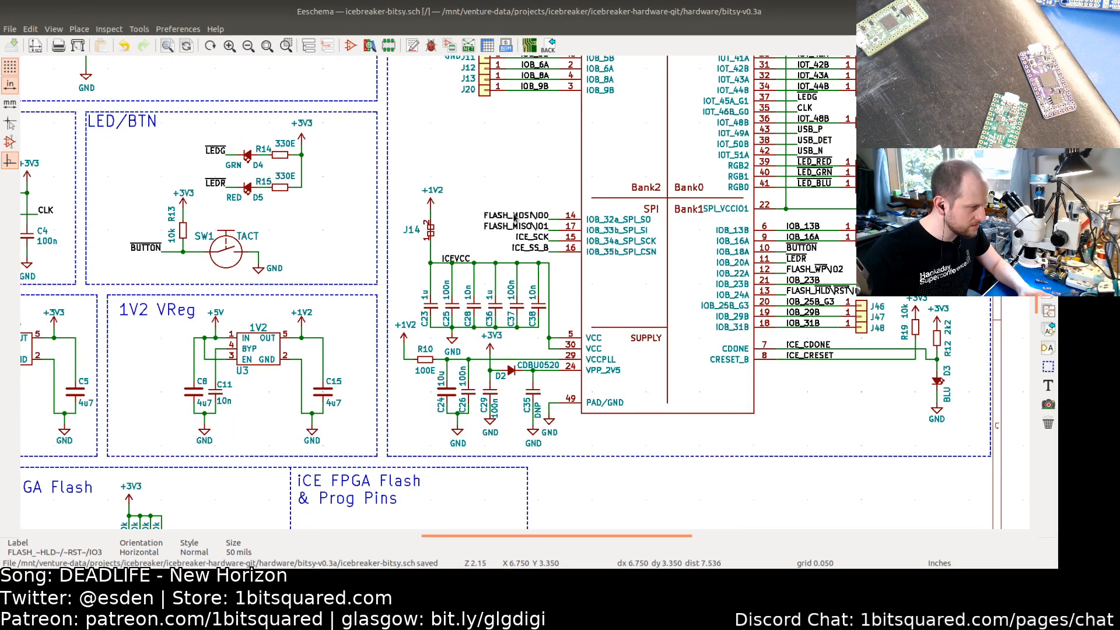
{"action": "double_click", "coordinate": [517, 215]}
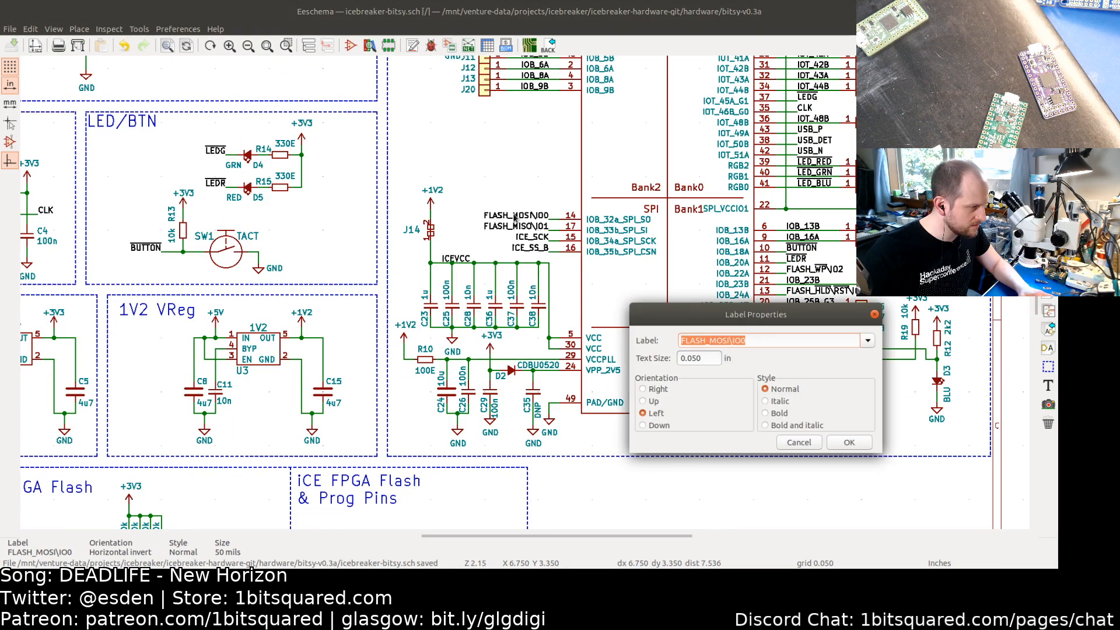
{"action": "left_click", "coordinate": [734, 340]}
{"action": "key", "text": "BackSpace"}
{"action": "type", "text": "-"}
{"action": "key", "text": "Return"}
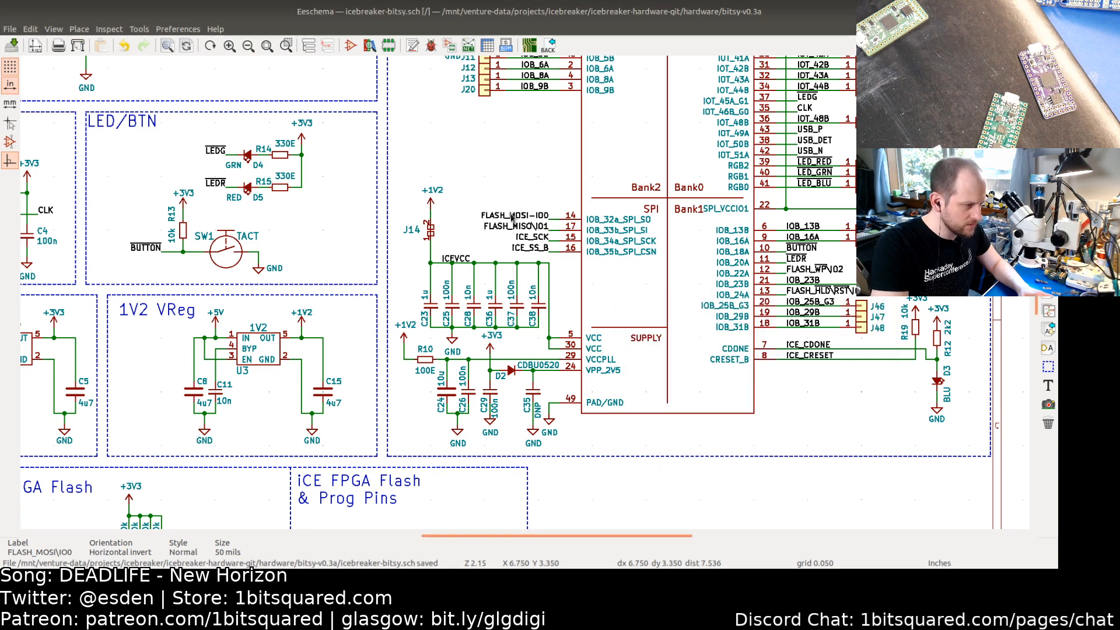
Step: Rename the FPGA's flash MISO and WP labels to FLASH_MISO-IO1 and FLASH_~WP~-IO2
{"action": "double_click", "coordinate": [545, 230]}
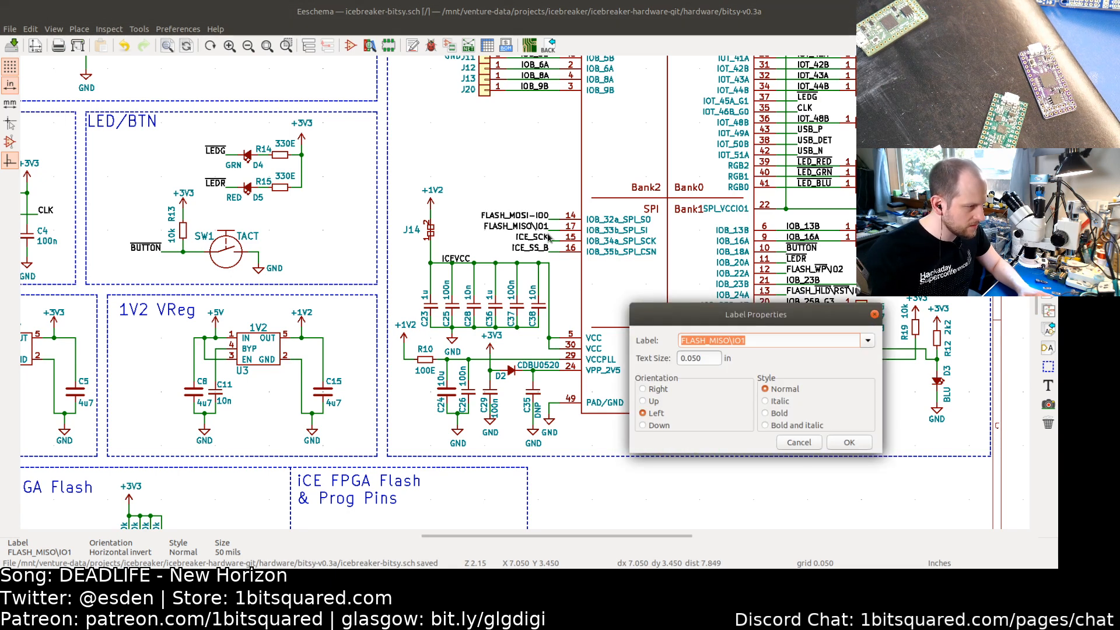
{"action": "key", "text": "End"}
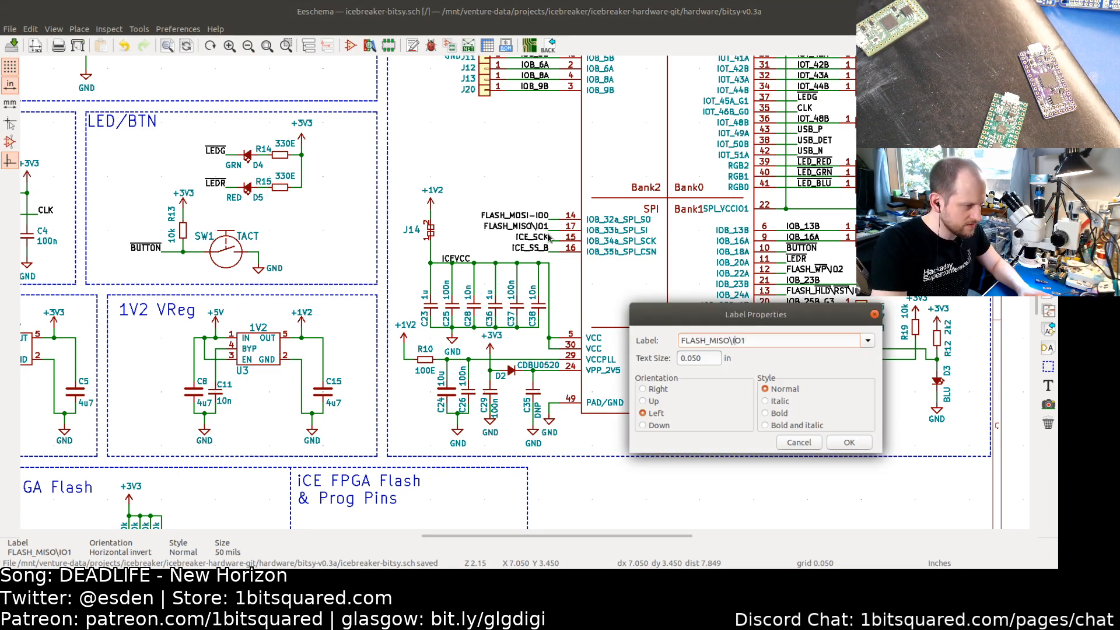
{"action": "key", "text": "Return"}
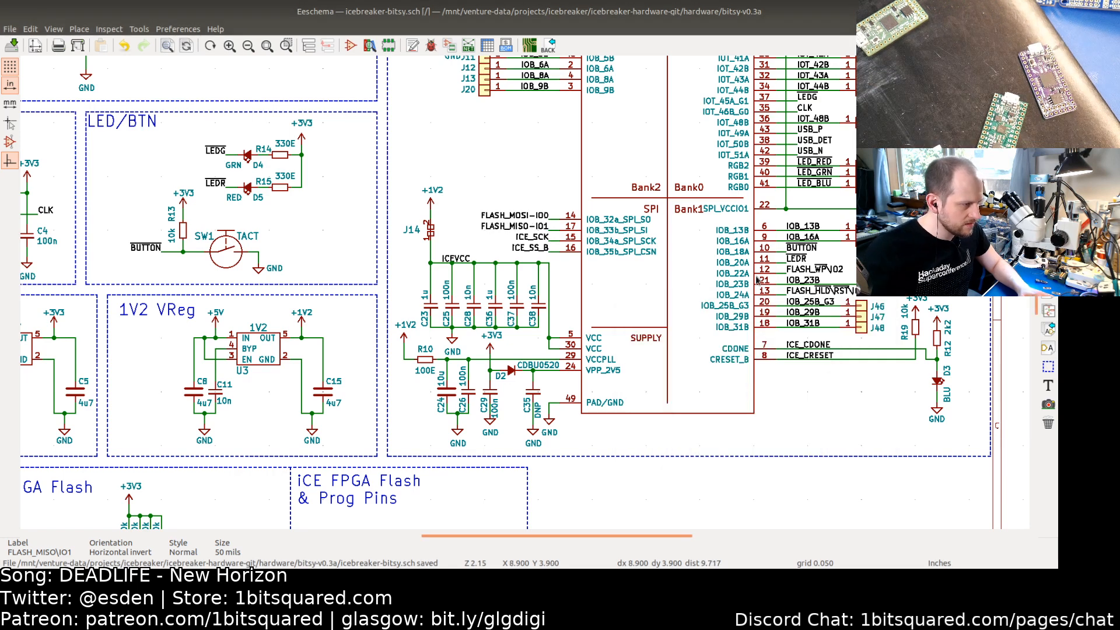
{"action": "double_click", "coordinate": [818, 272]}
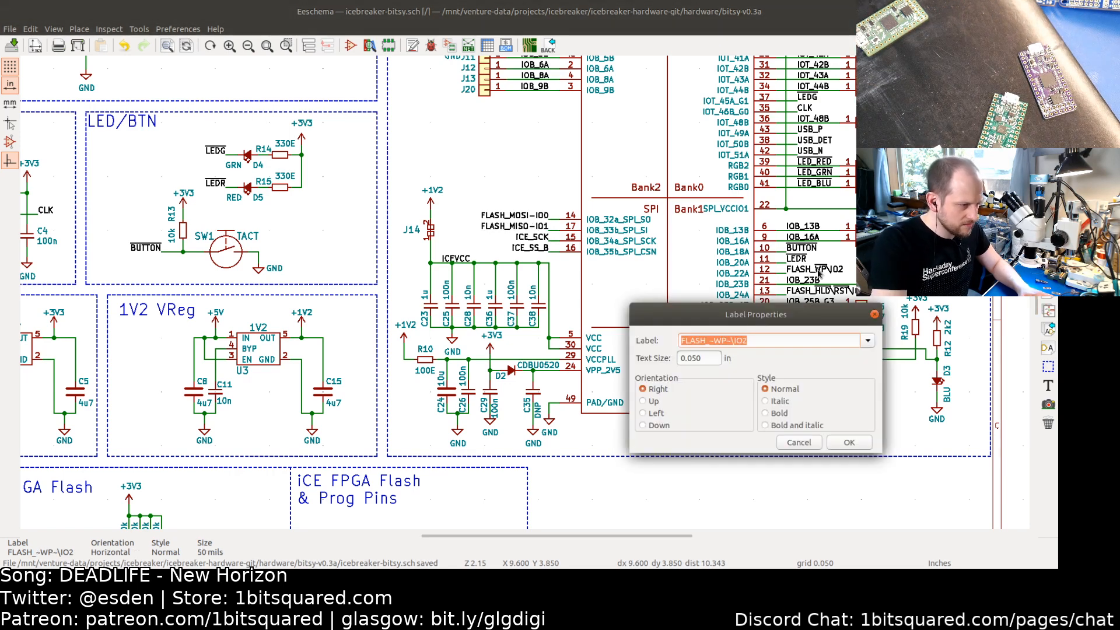
{"action": "key", "text": "End"}
{"action": "key", "text": "Return"}
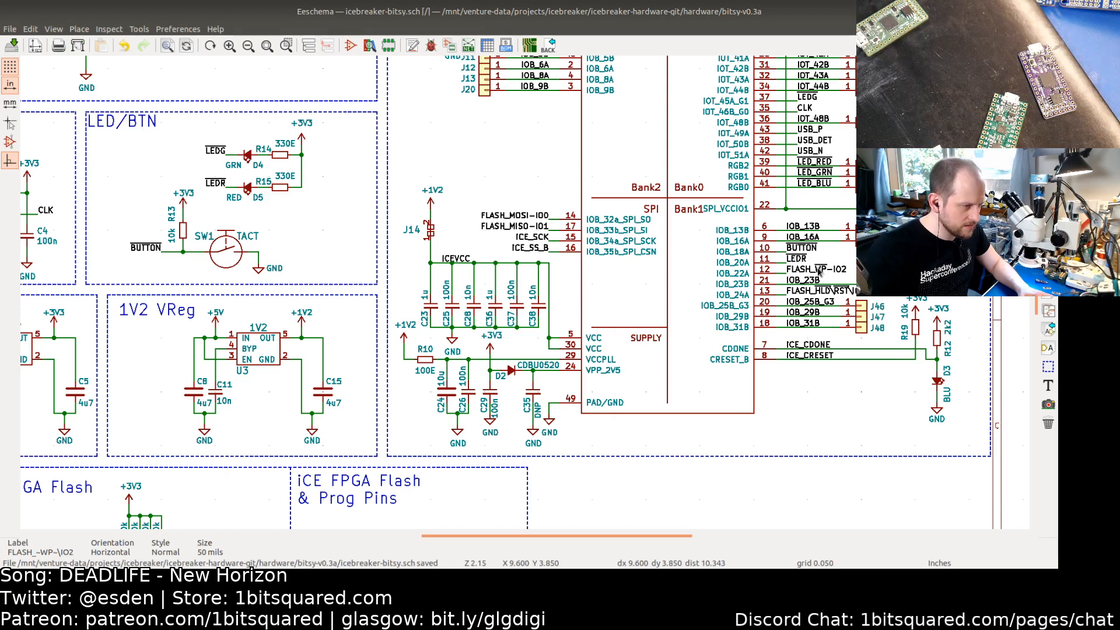
Step: Rename the FPGA's flash hold/reset label to FLASH_~HLD~-~RST~-IO3
{"action": "double_click", "coordinate": [840, 291]}
{"action": "key", "text": "End"}
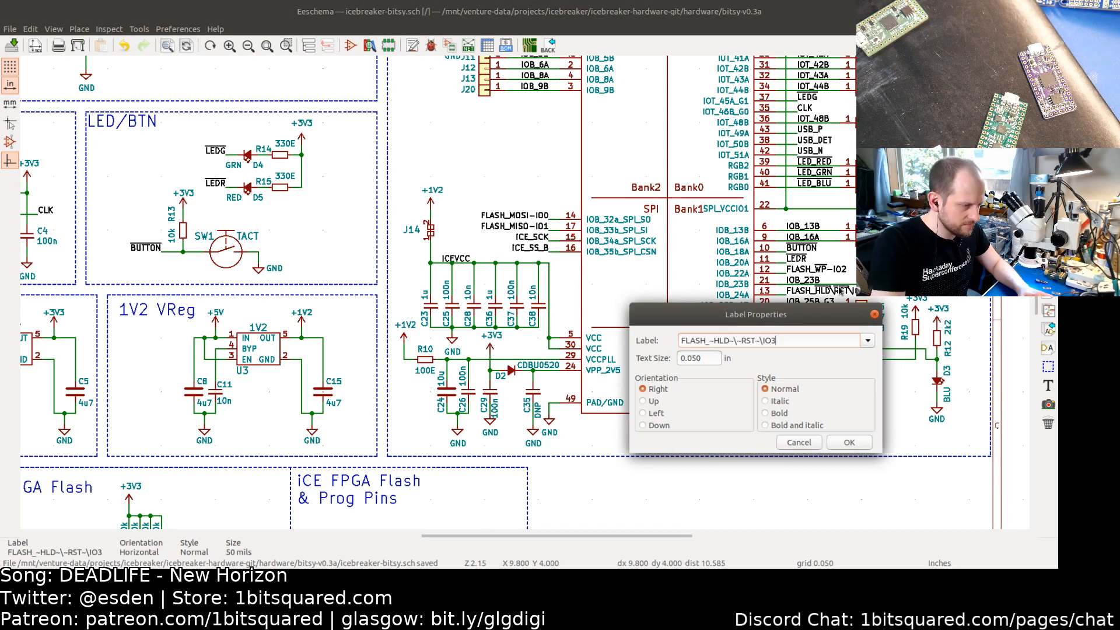
{"action": "key", "text": "BackSpace"}
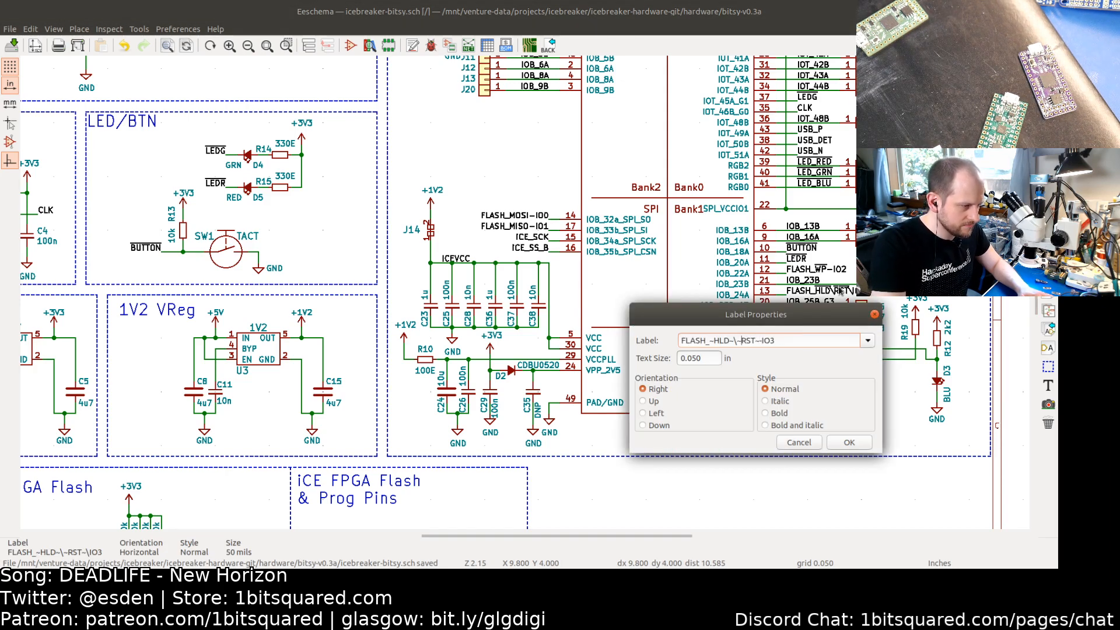
{"action": "key", "text": "Left"}
{"action": "key", "text": "BackSpace"}
{"action": "type", "text": "-"}
{"action": "key", "text": "Return"}
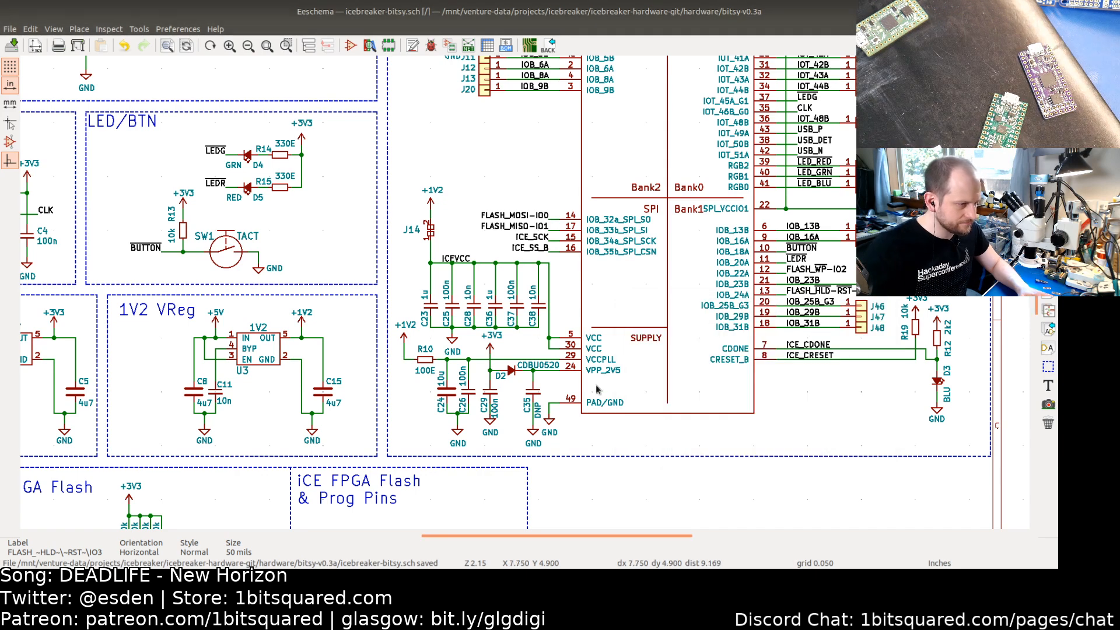
Step: Rename the programming-pin MOSI and MISO labels to FLASH_MOSI-IO0 and FLASH_MISO-IO1
{"action": "middle_click_drag", "start_coordinate": [441, 416], "coordinate": [755, 177]}
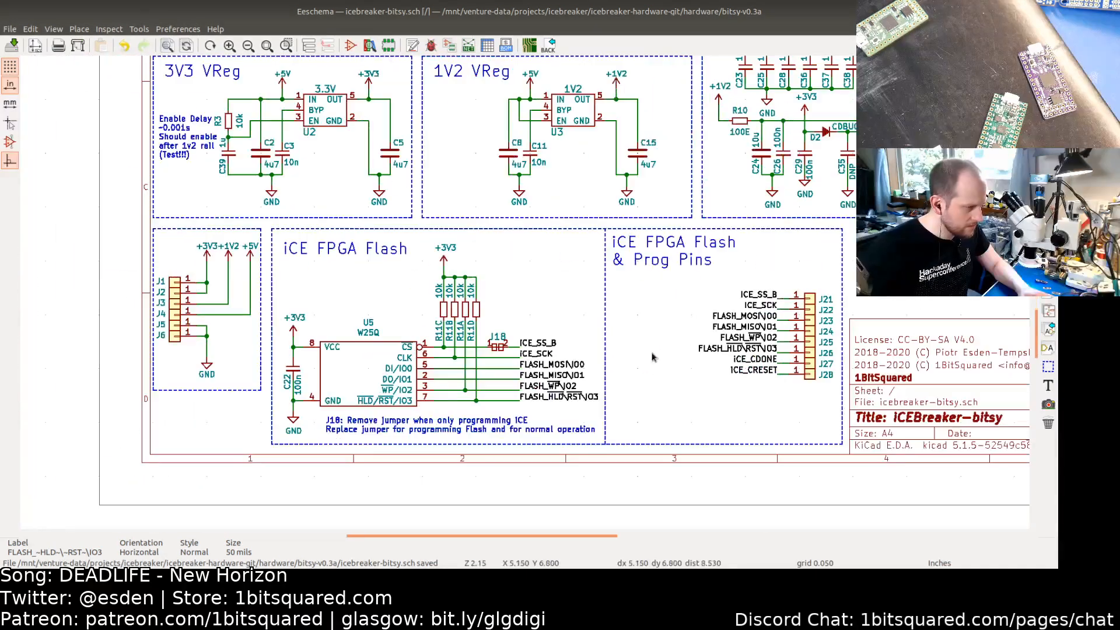
{"action": "double_click", "coordinate": [749, 317]}
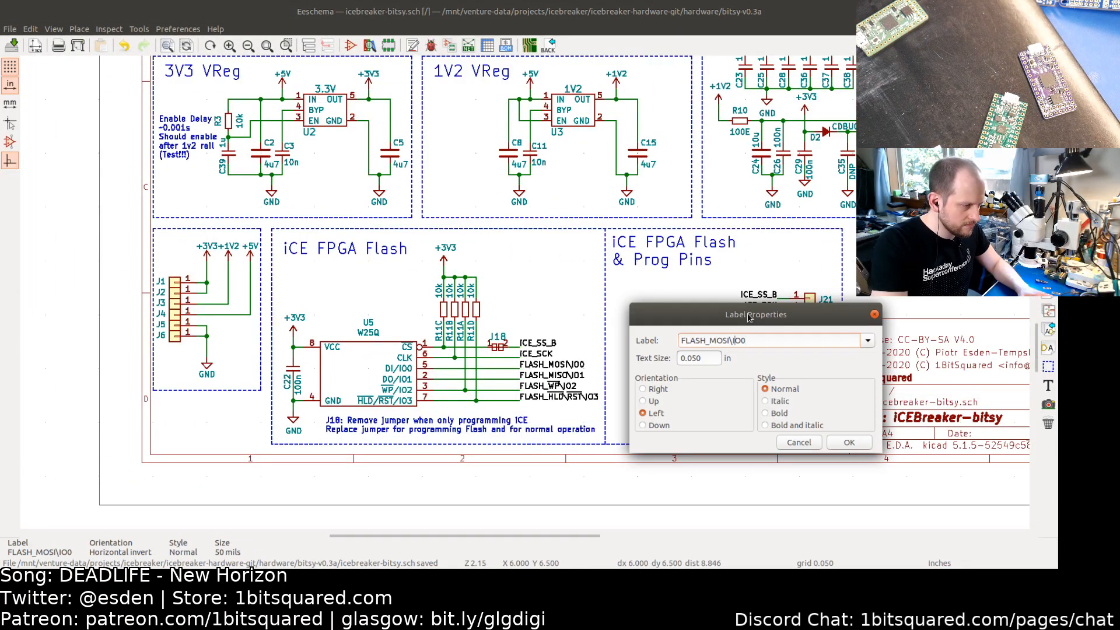
{"action": "key", "text": "BackSpace"}
{"action": "type", "text": "-"}
{"action": "key", "text": "Return"}
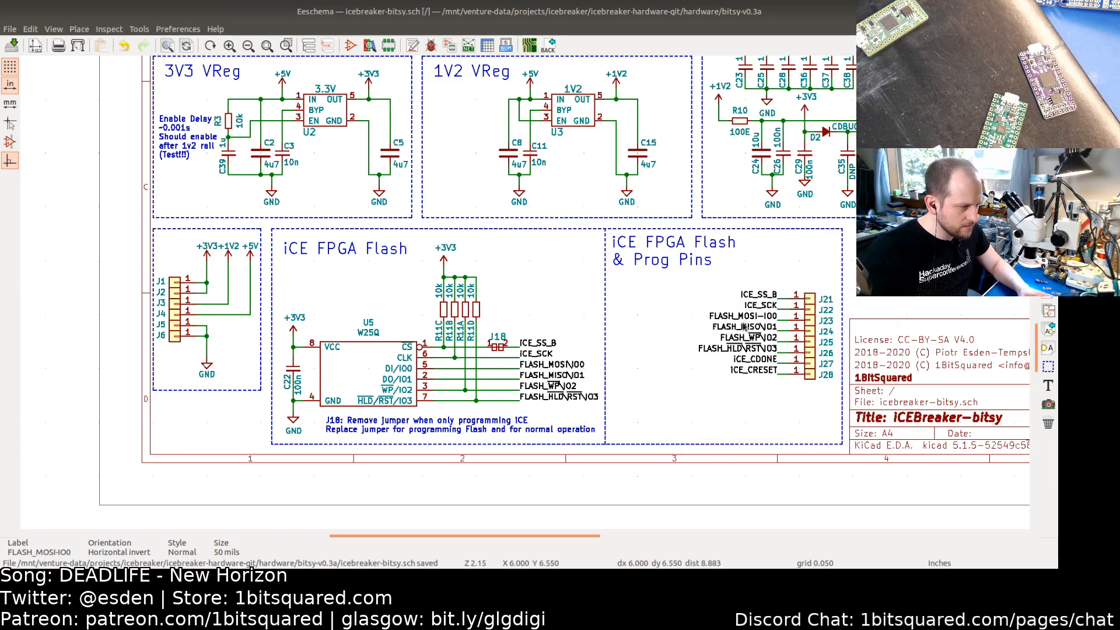
{"action": "double_click", "coordinate": [745, 326]}
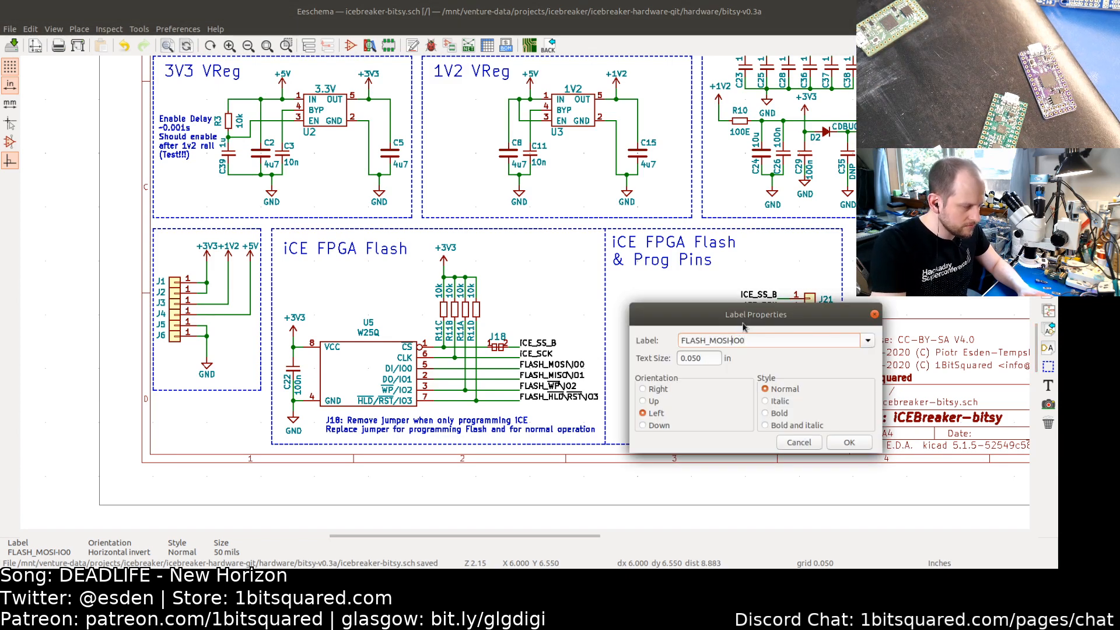
{"action": "key", "text": "Escape"}
{"action": "double_click", "coordinate": [746, 328]}
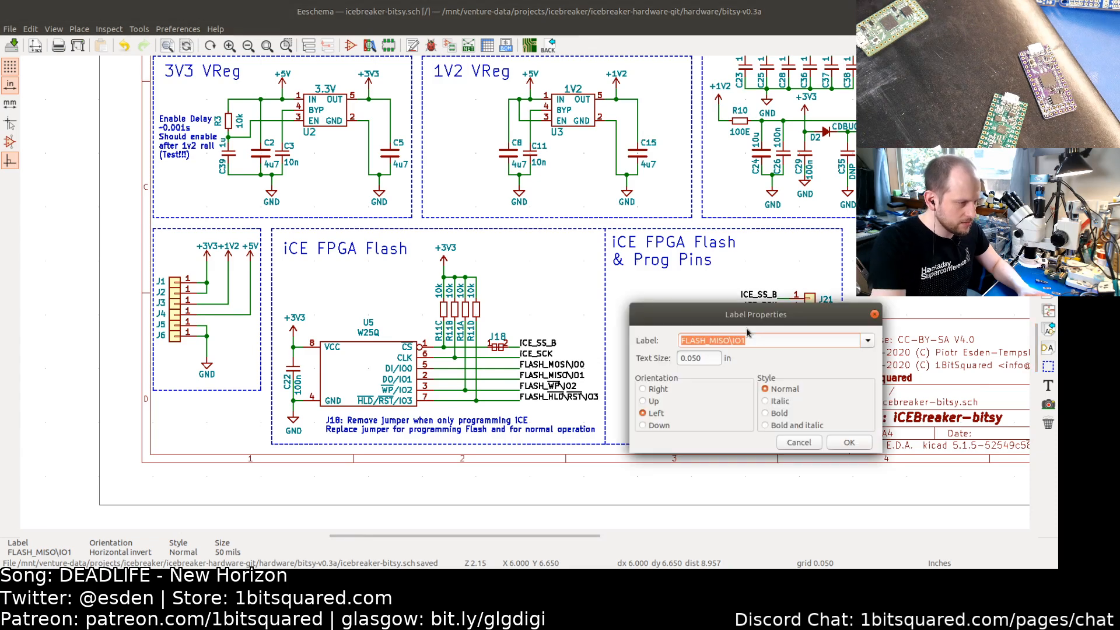
{"action": "key", "text": "End"}
{"action": "key", "text": "BackSpace"}
{"action": "type", "text": "-"}
{"action": "key", "text": "Return"}
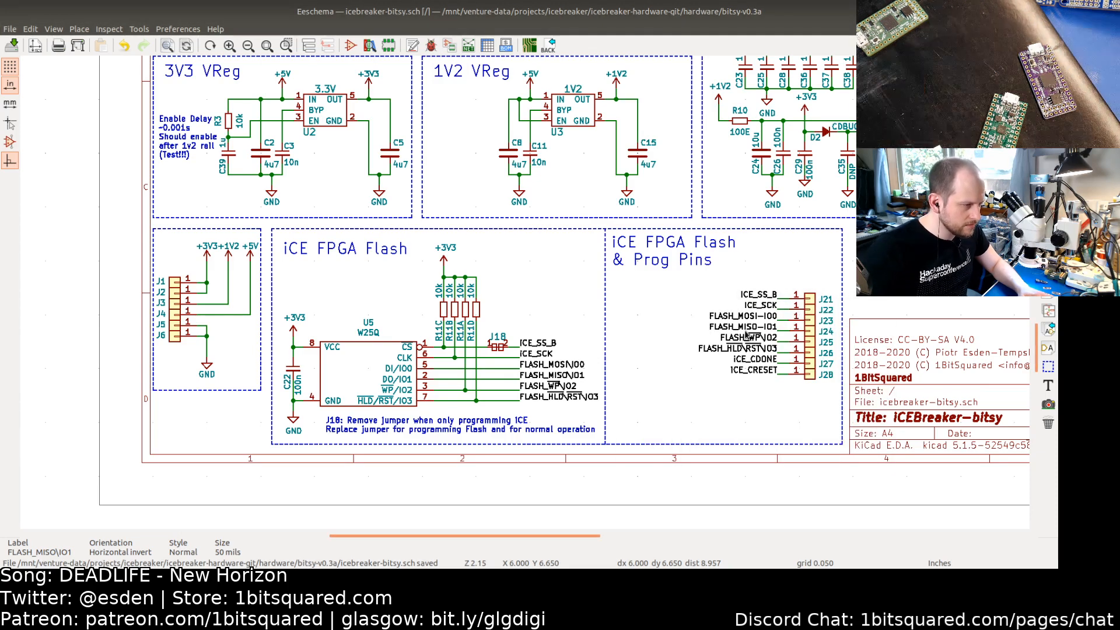
Step: Rename the programming-pin WP and hold/reset labels to FLASH_~WP~-IO2 and FLASH_~HLD~-~RST~-IO3
{"action": "left_click", "coordinate": [759, 341]}
{"action": "double_click", "coordinate": [759, 340]}
{"action": "key", "text": "End"}
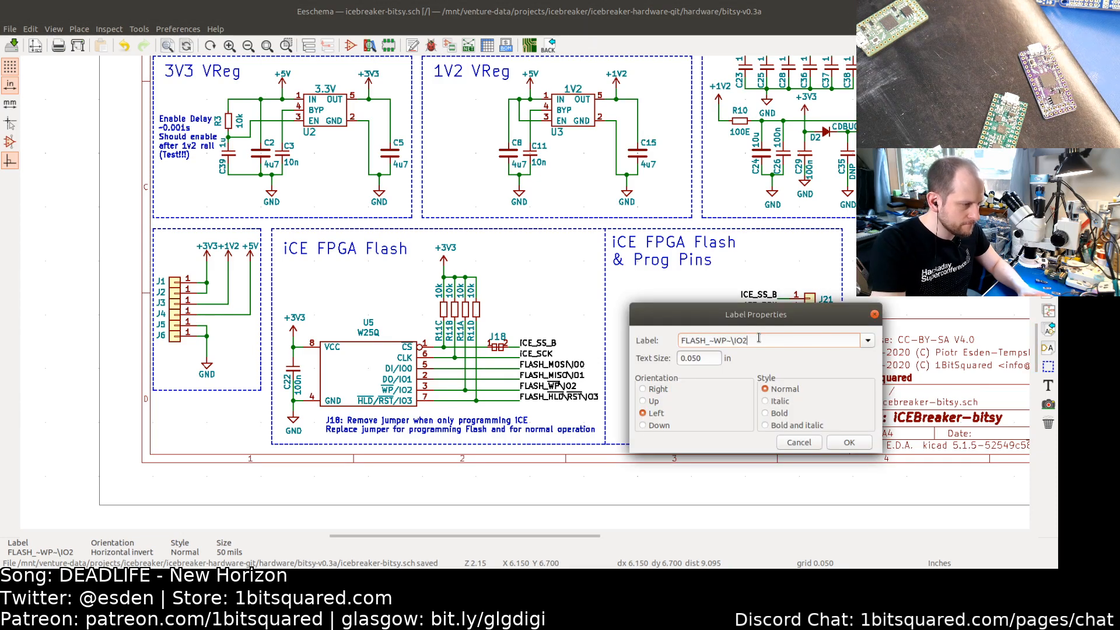
{"action": "key", "text": "BackSpace"}
{"action": "type", "text": "-s"}
{"action": "key", "text": "Return"}
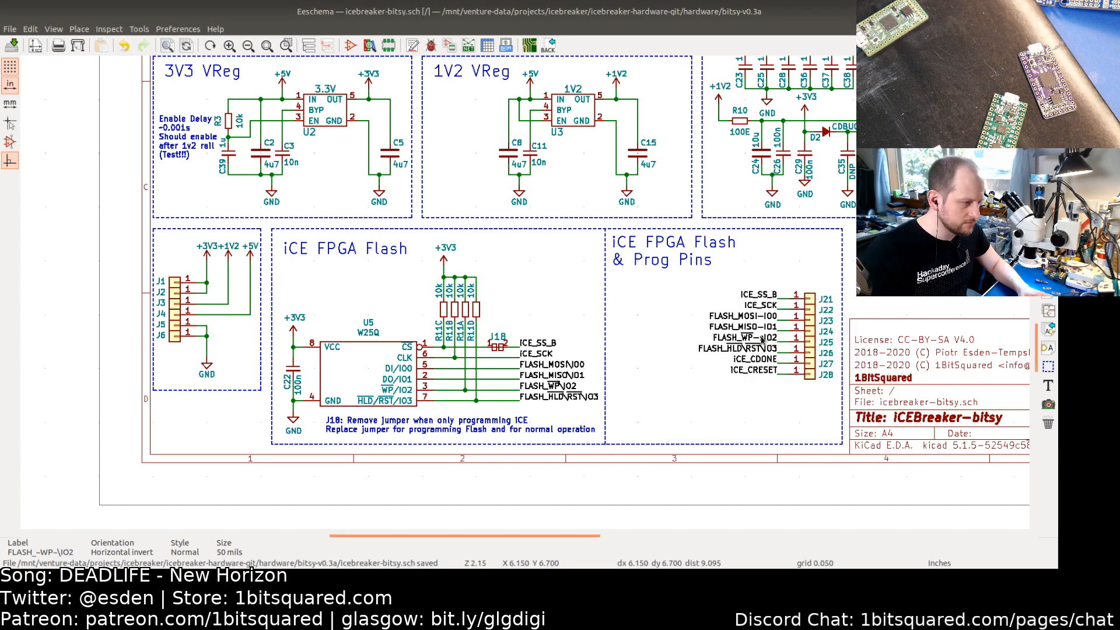
{"action": "double_click", "coordinate": [761, 336]}
{"action": "key", "text": "End"}
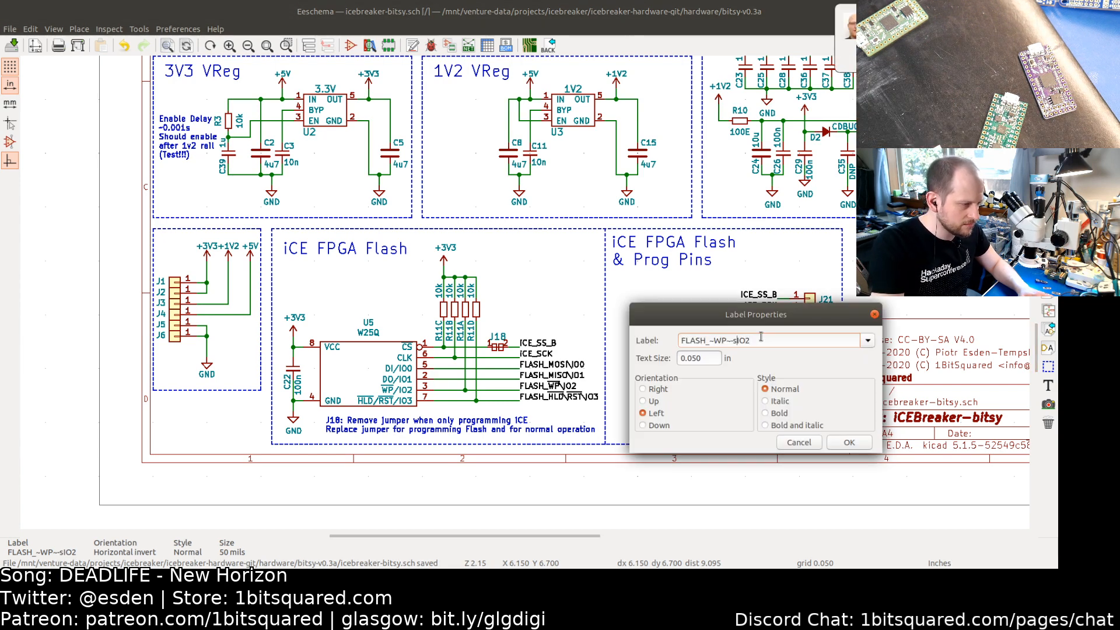
{"action": "key", "text": "BackSpace"}
{"action": "key", "text": "Return"}
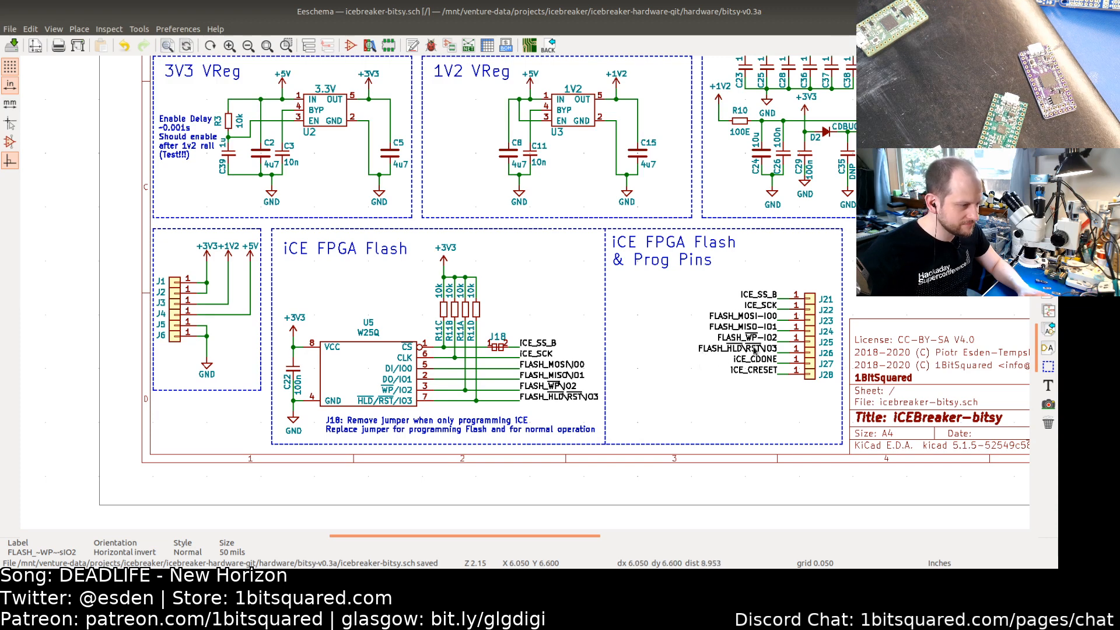
{"action": "key", "text": "e"}
{"action": "key", "text": "End"}
{"action": "key", "text": "Left"}
{"action": "key", "text": "Left"}
{"action": "key", "text": "Left"}
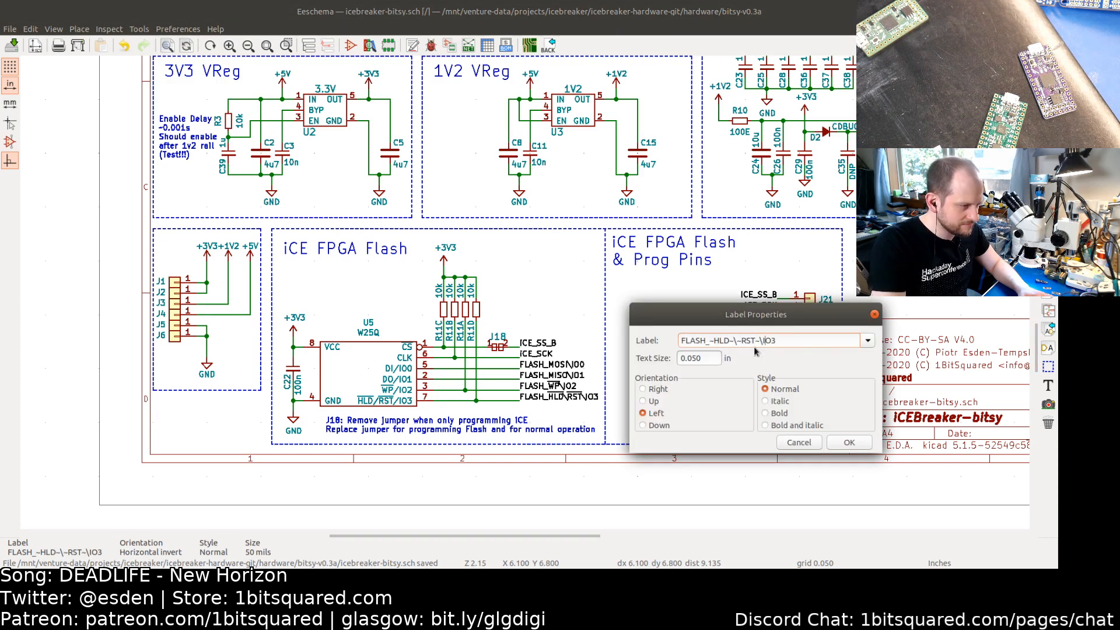
{"action": "key", "text": "BackSpace"}
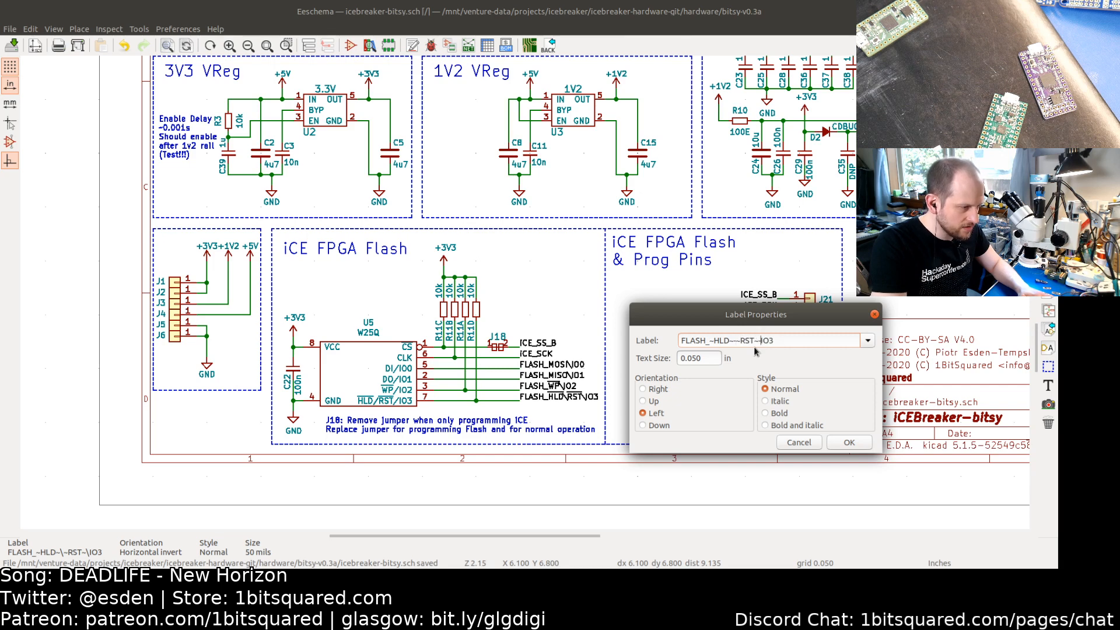
{"action": "key", "text": "Return"}
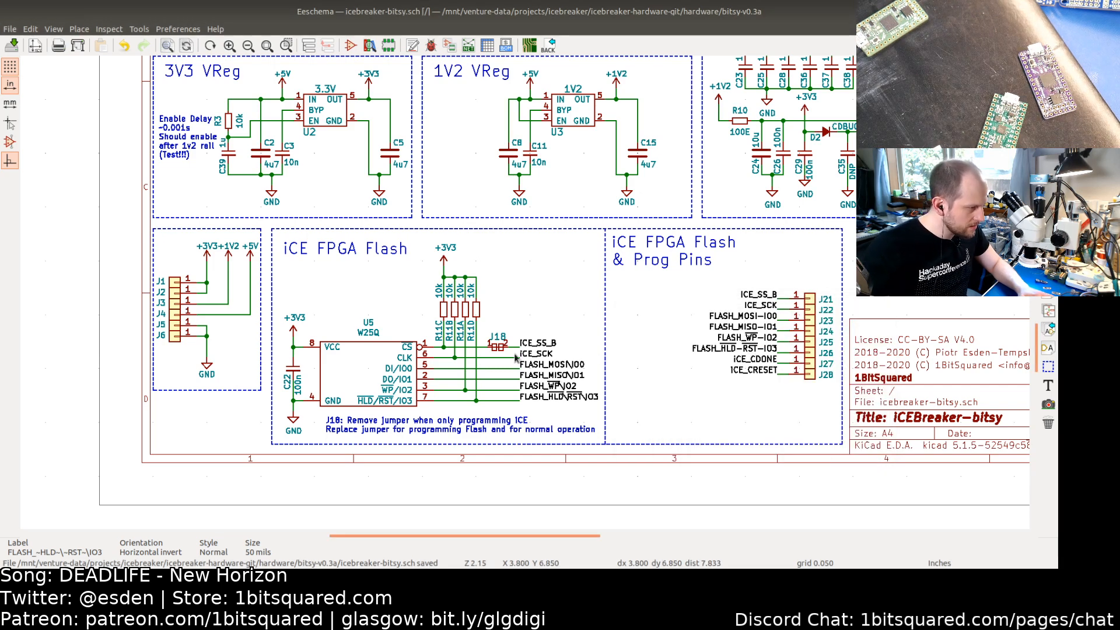
Step: Rename the MOSI and MISO labels at the W25Q flash to FLASH_MOSI-IO0 and FLASH_MISO-IO1
{"action": "key", "text": "e"}
{"action": "key", "text": "End"}
{"action": "key", "text": "Left"}
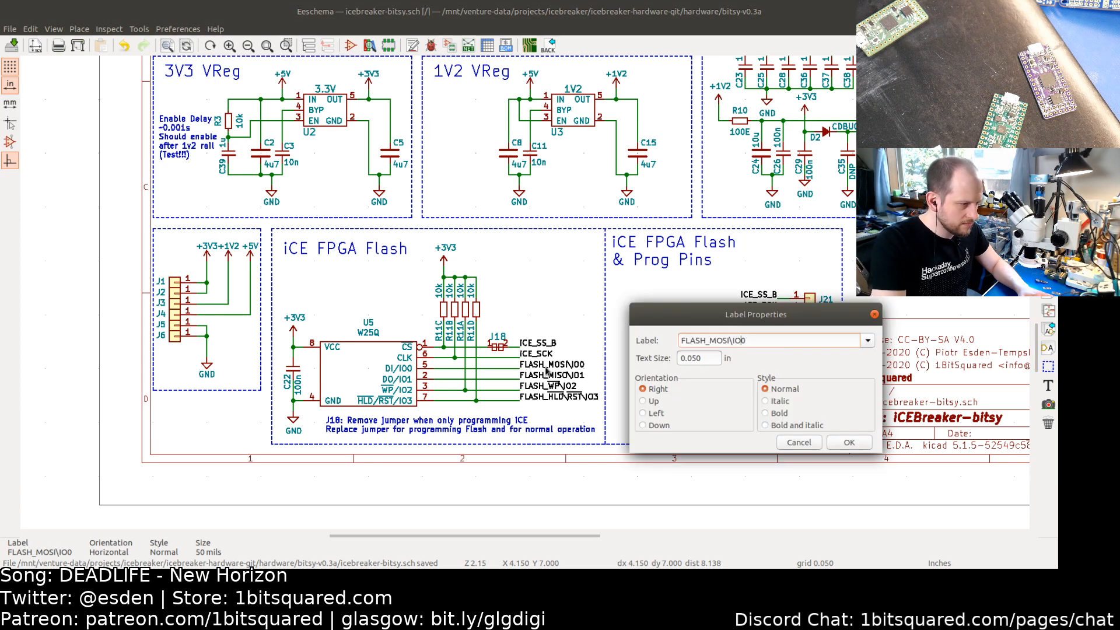
{"action": "key", "text": "Left"}
{"action": "key", "text": "Left"}
{"action": "key", "text": "BackSpace"}
{"action": "type", "text": "-"}
{"action": "key", "text": "Return"}
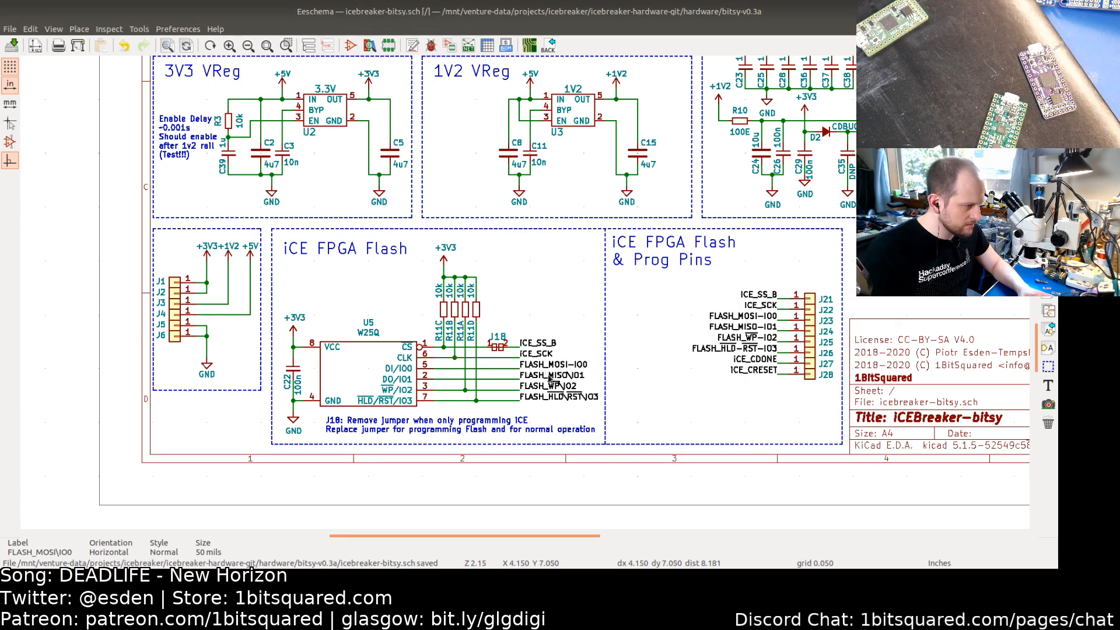
{"action": "key", "text": "e"}
{"action": "key", "text": "End"}
{"action": "key", "text": "Left"}
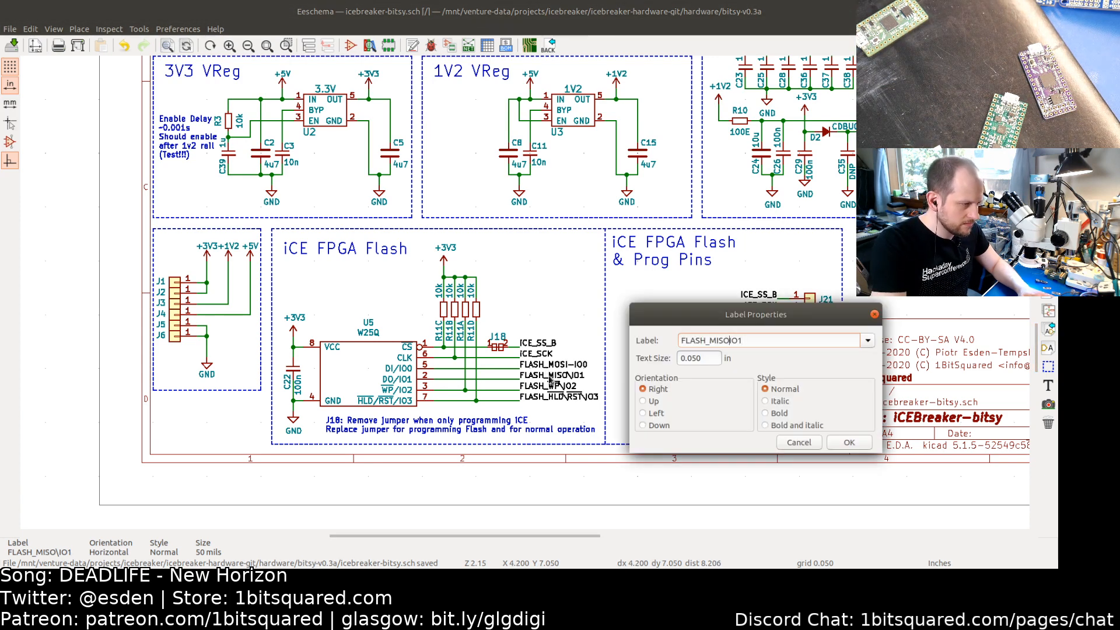
{"action": "key", "text": "Left"}
{"action": "key", "text": "BackSpace"}
{"action": "type", "text": "-"}
{"action": "key", "text": "Return"}
Step: Rename the flash chip's WP and hold/reset labels to FLASH_~WP~-IO2 and FLASH_~HLD~-~RST~-IO3, then save
{"action": "key", "text": "e"}
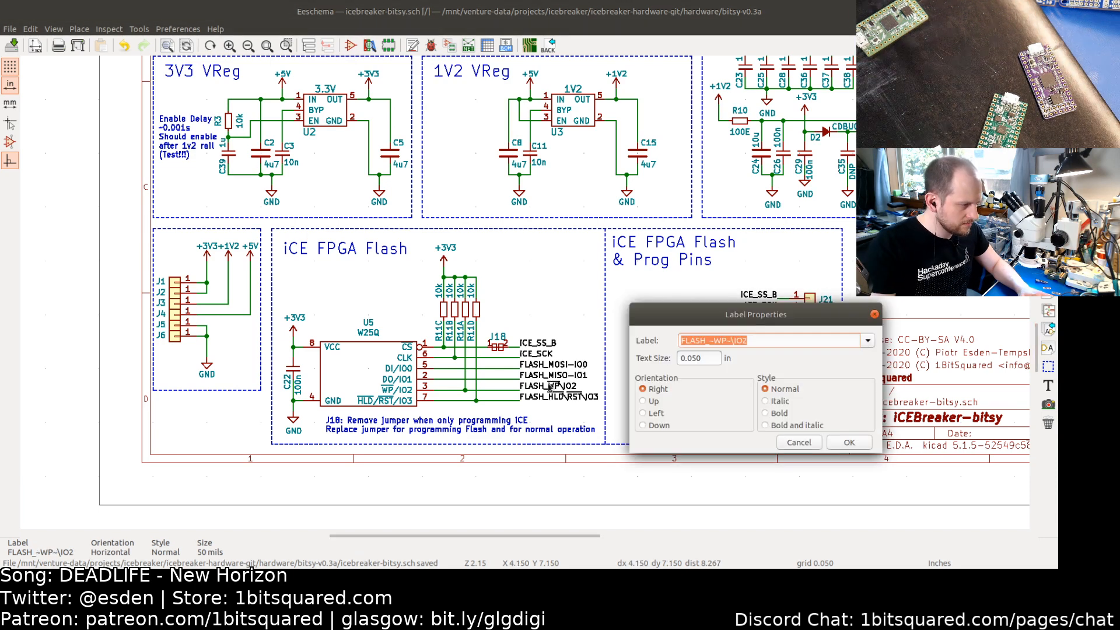
{"action": "key", "text": "End"}
{"action": "key", "text": "Left"}
{"action": "key", "text": "Left"}
{"action": "key", "text": "Left"}
{"action": "key", "text": "BackSpace"}
{"action": "type", "text": "-"}
{"action": "key", "text": "Return"}
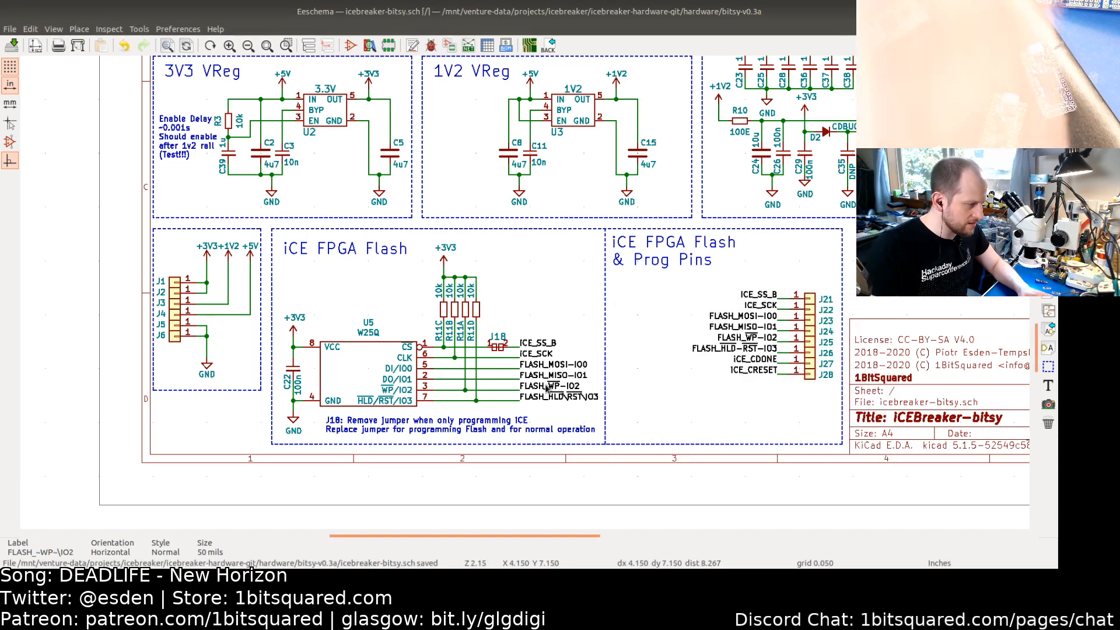
{"action": "key", "text": "e"}
{"action": "key", "text": "End"}
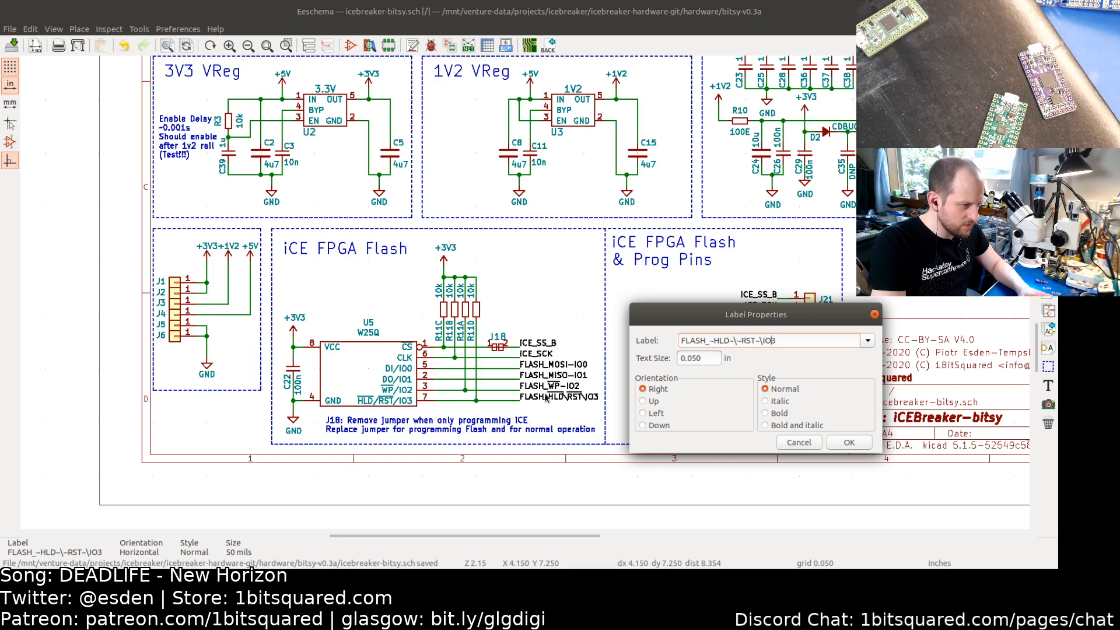
{"action": "key", "text": "BackSpace"}
{"action": "type", "text": "-"}
{"action": "key", "text": "Left"}
{"action": "key", "text": "Left"}
{"action": "key", "text": "Left"}
{"action": "key", "text": "Left"}
{"action": "key", "text": "Left"}
{"action": "key", "text": "Left"}
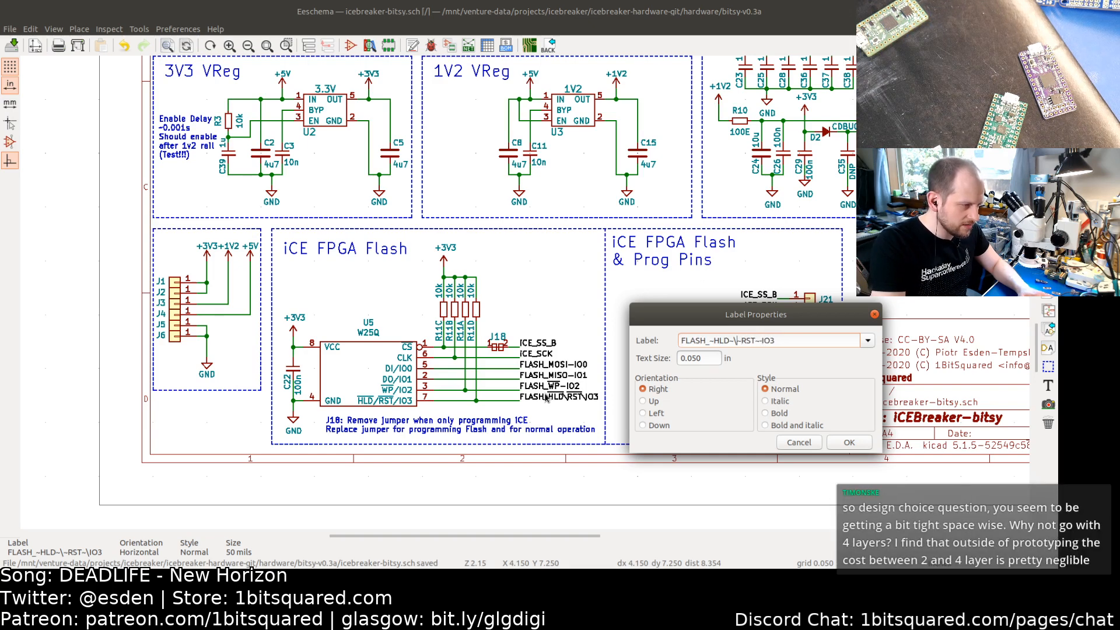
{"action": "key", "text": "BackSpace"}
{"action": "type", "text": "-"}
{"action": "key", "text": "Return"}
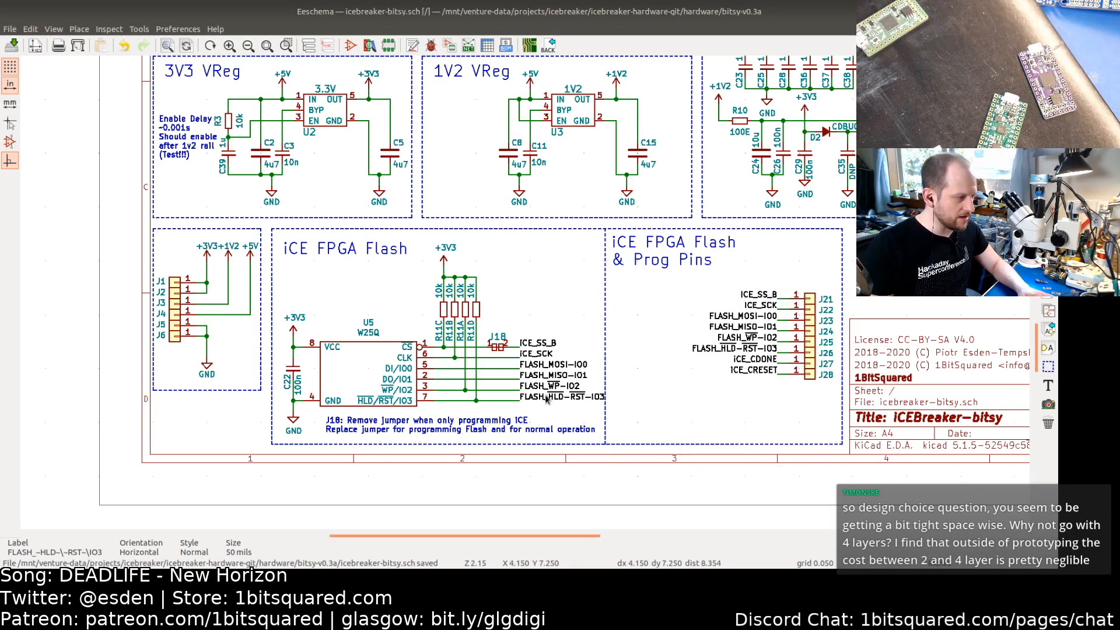
{"action": "key", "text": "ctrl+s"}
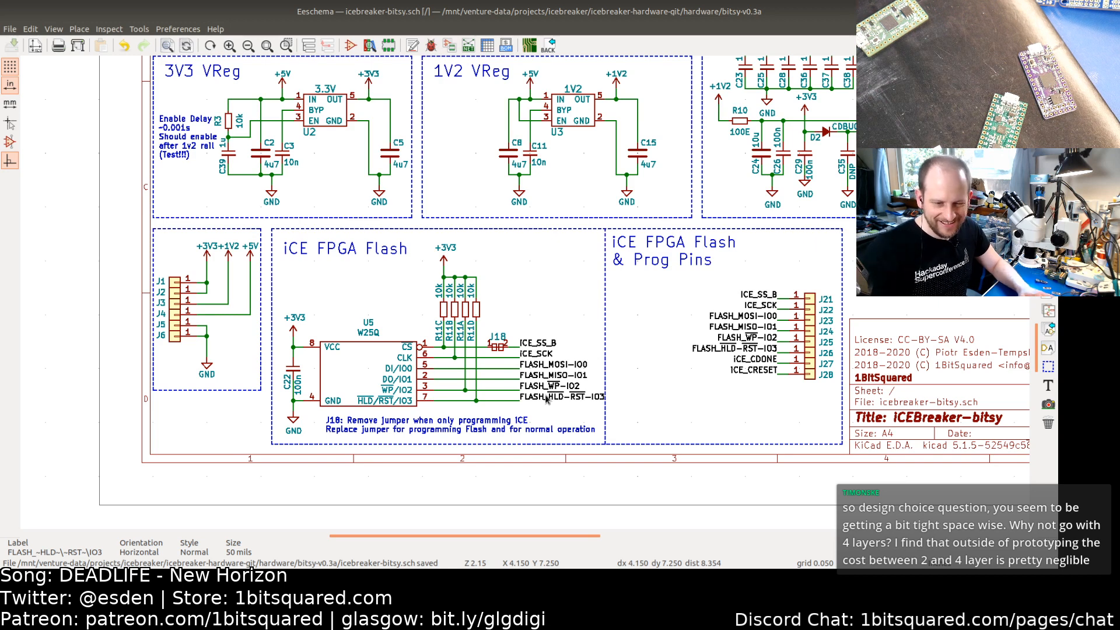
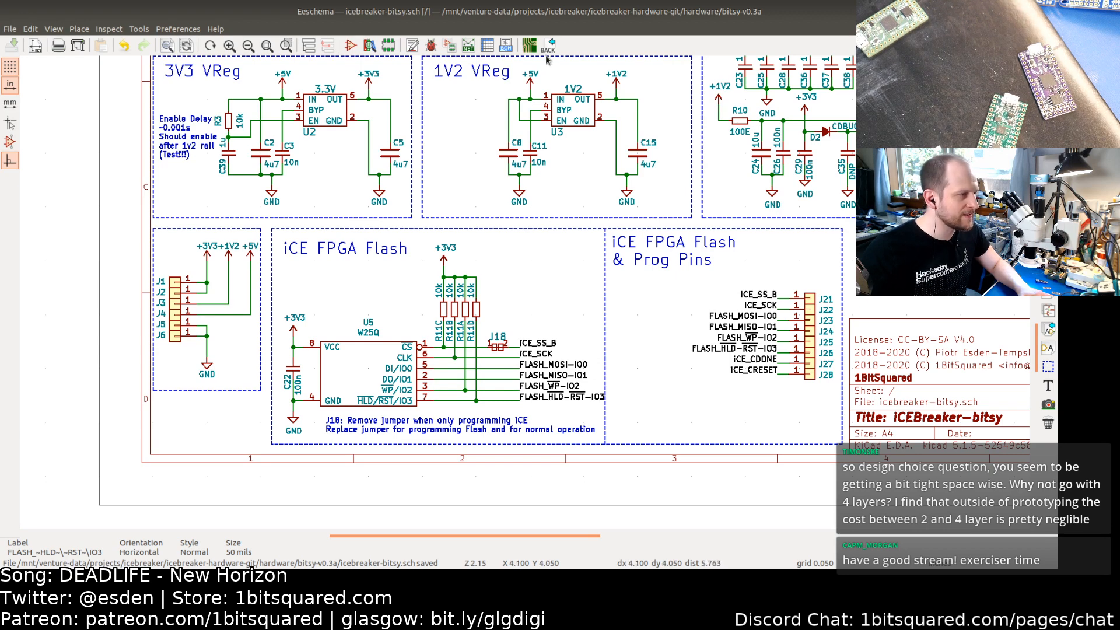
Step: Switch to the PCB editor and save the board
{"action": "left_click", "coordinate": [529, 46]}
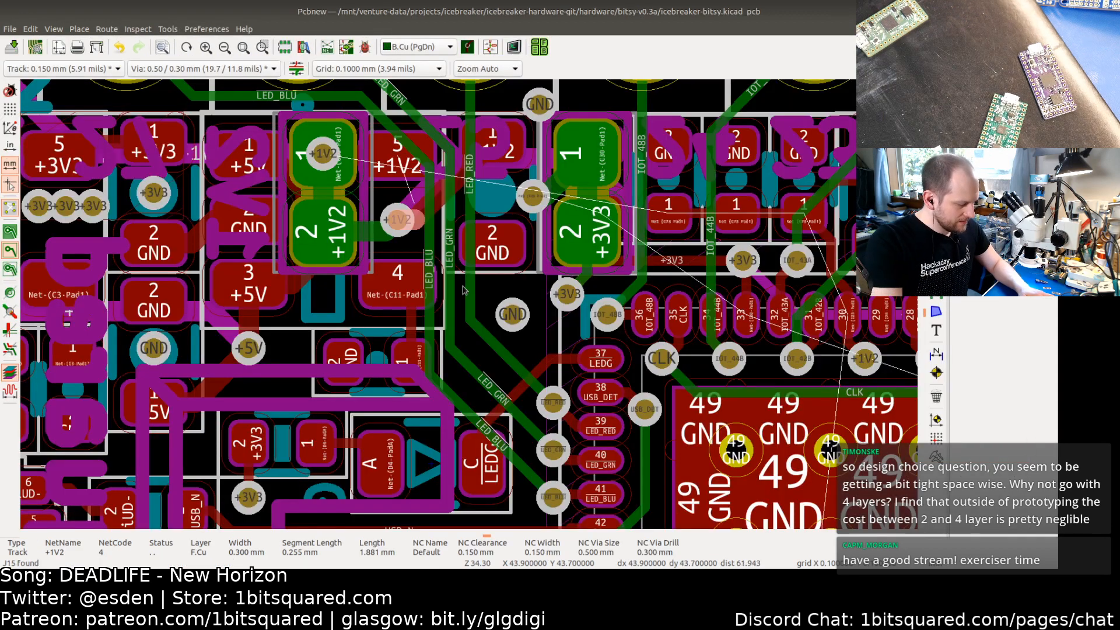
{"action": "key", "text": "ctrl+s"}
Step: Show filled zones and review the whole board layout
{"action": "scroll", "coordinate": [560, 272], "scroll_direction": "down", "scroll_amount": 3}
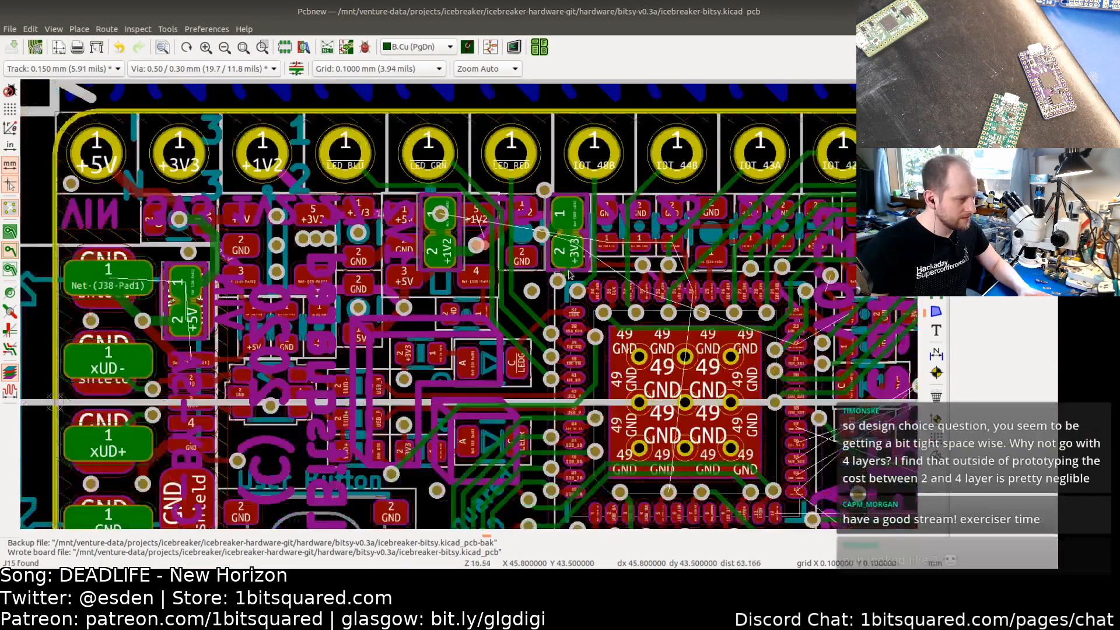
{"action": "scroll", "coordinate": [568, 275], "scroll_direction": "down", "scroll_amount": 1}
{"action": "middle_click_drag", "start_coordinate": [542, 269], "coordinate": [380, 184]}
{"action": "middle_click_drag", "start_coordinate": [596, 345], "coordinate": [483, 351]}
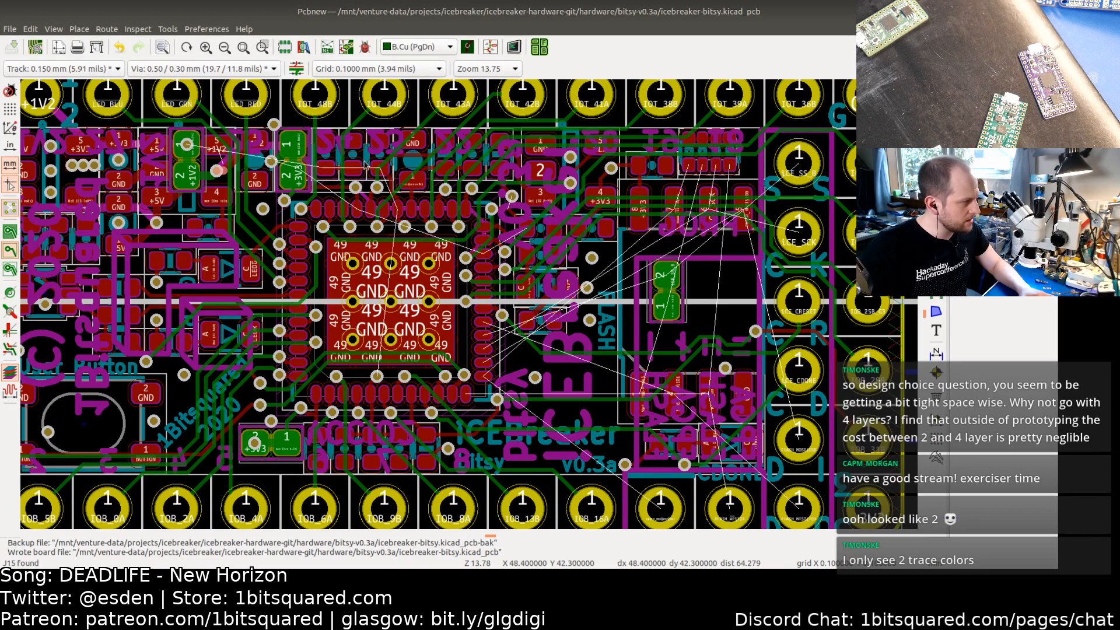
{"action": "left_click", "coordinate": [10, 231]}
{"action": "key", "text": "Home"}
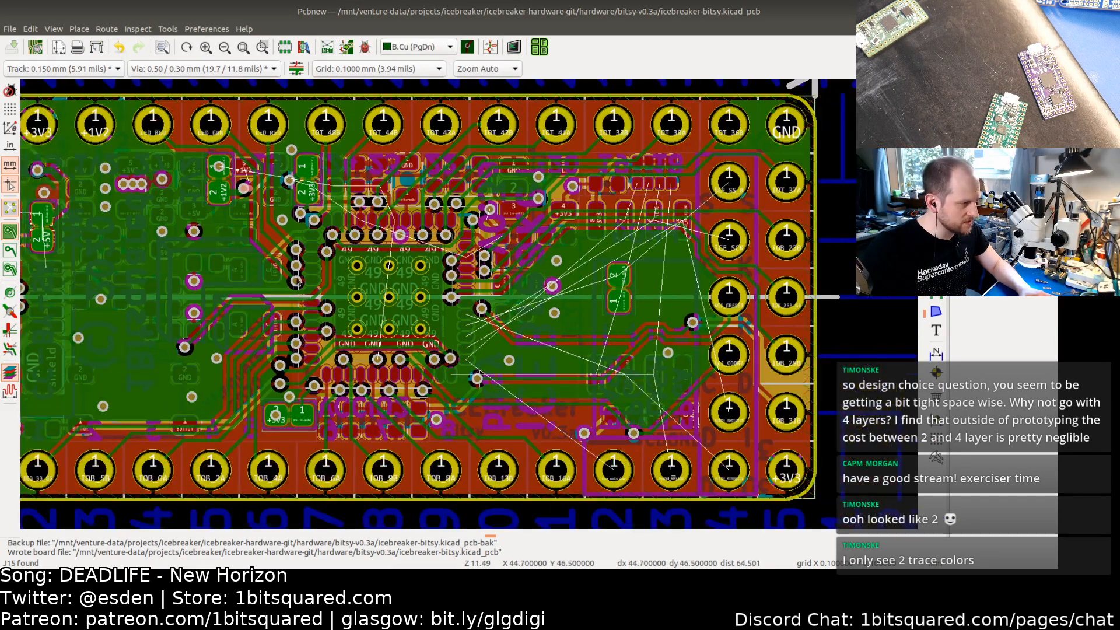
{"action": "middle_click_drag", "start_coordinate": [297, 284], "coordinate": [393, 268]}
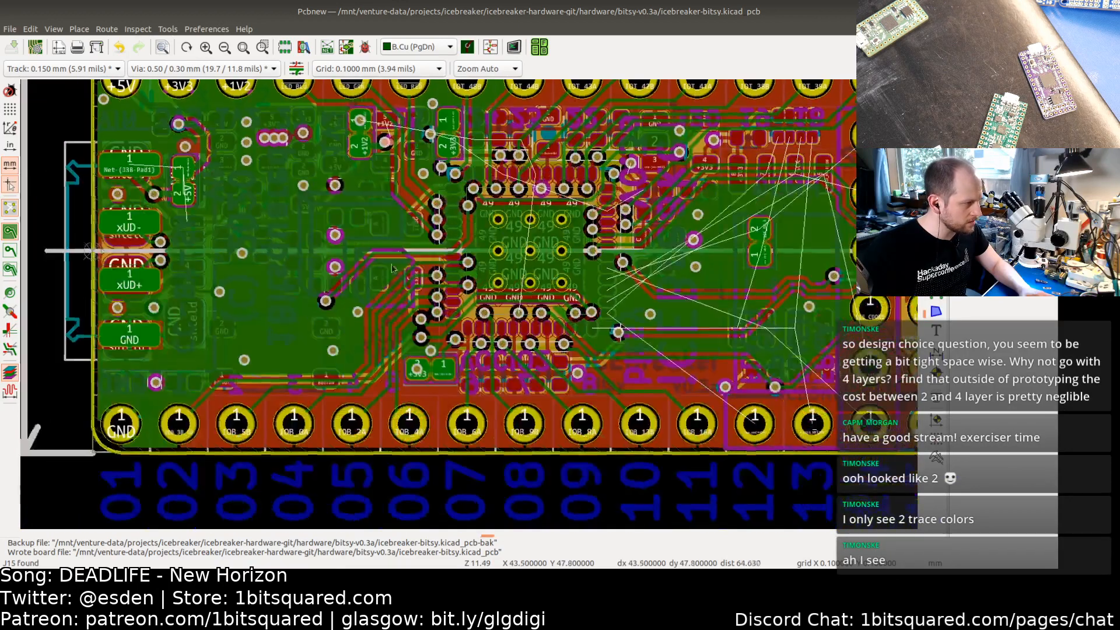
{"action": "key", "text": "Home"}
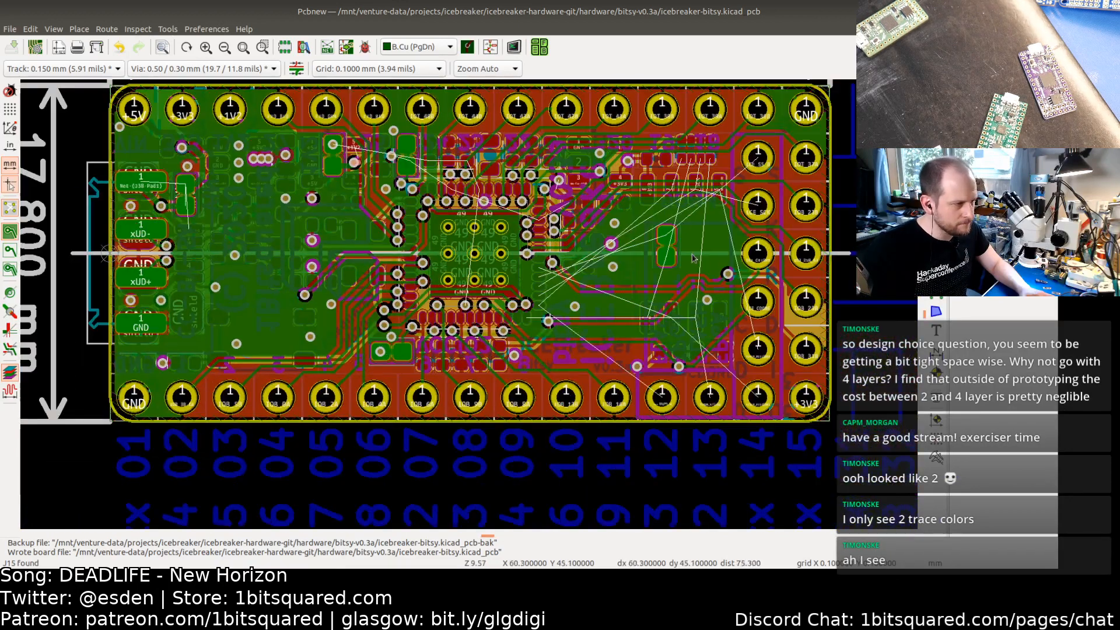
{"action": "middle_click_drag", "start_coordinate": [780, 183], "coordinate": [807, 261]}
Step: Review the In1.Cu and In2.Cu inner copper layers around the FPGA and flash area
{"action": "key", "text": "F5"}
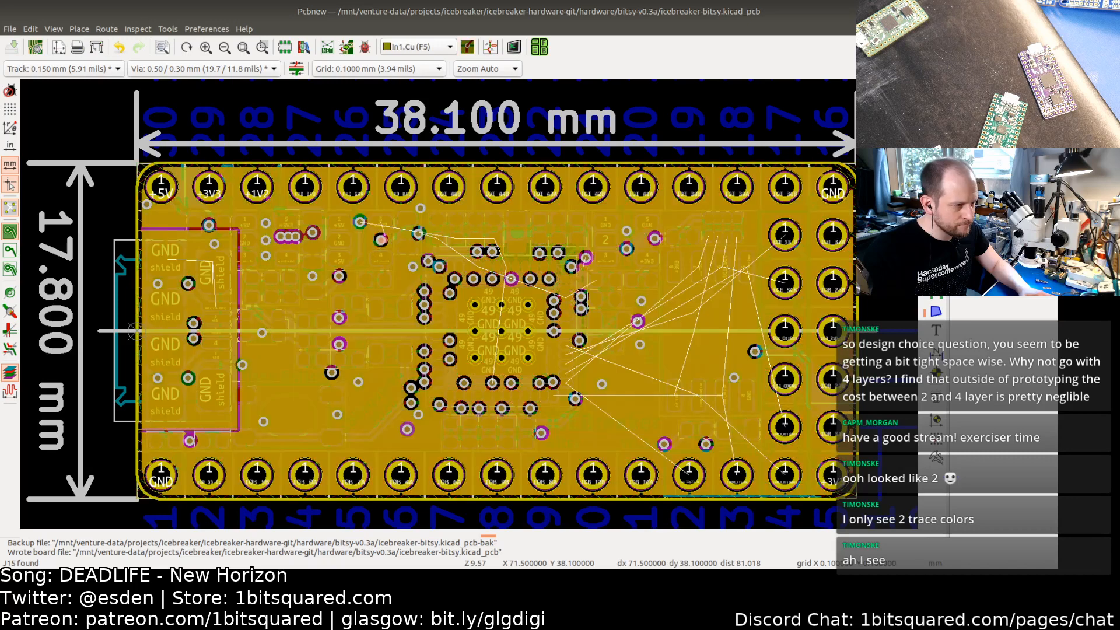
{"action": "scroll", "coordinate": [610, 292], "scroll_direction": "up", "scroll_amount": 4}
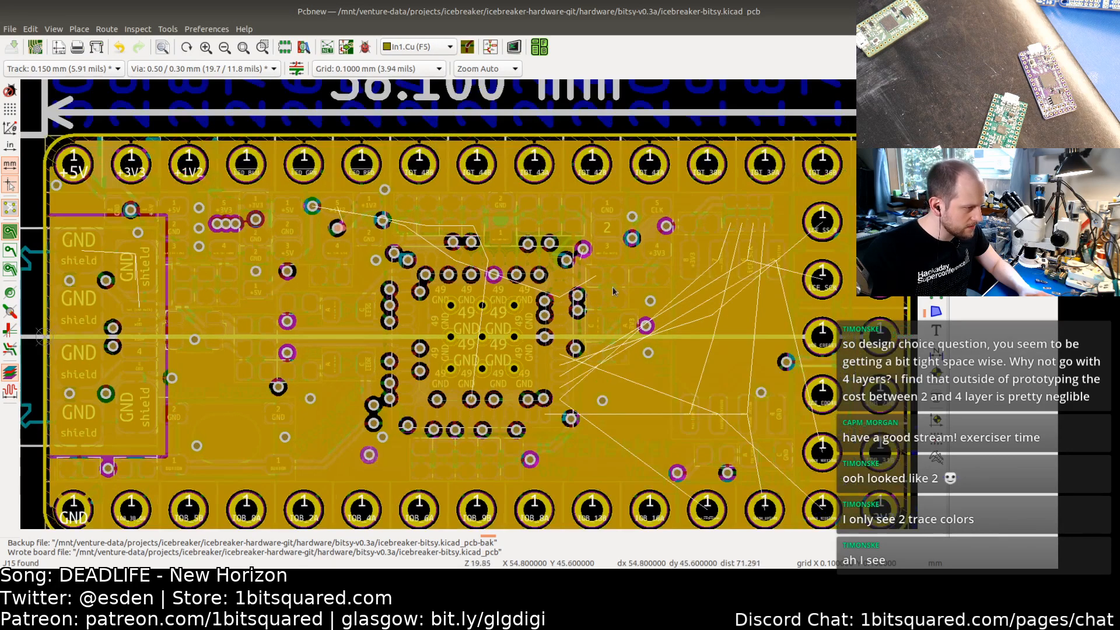
{"action": "scroll", "coordinate": [614, 288], "scroll_direction": "down", "scroll_amount": 4}
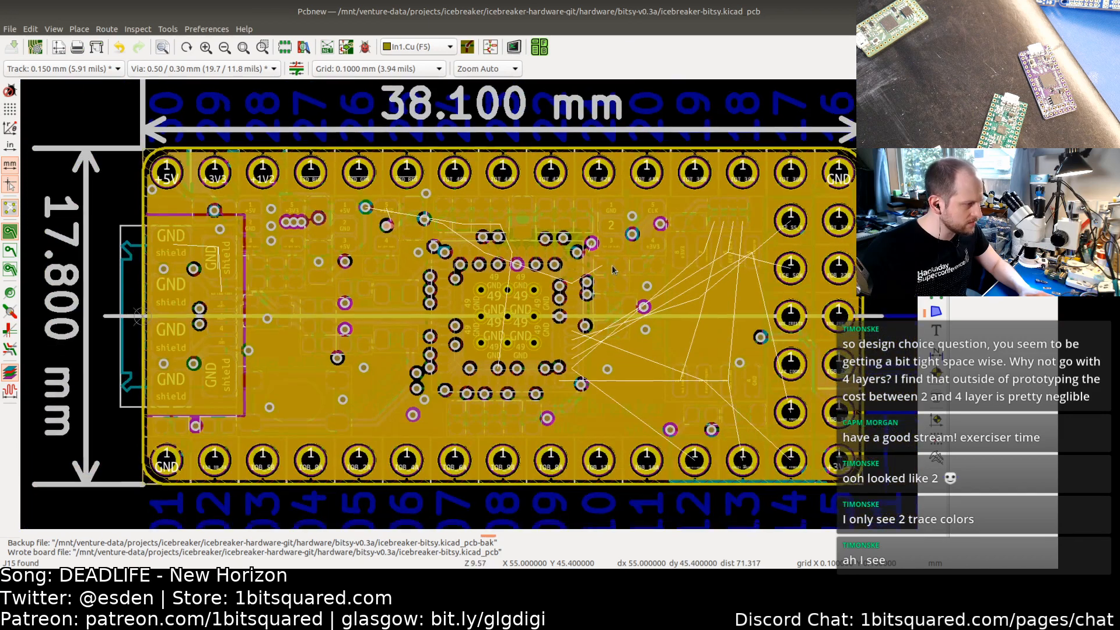
{"action": "middle_click_drag", "start_coordinate": [612, 270], "coordinate": [645, 233]}
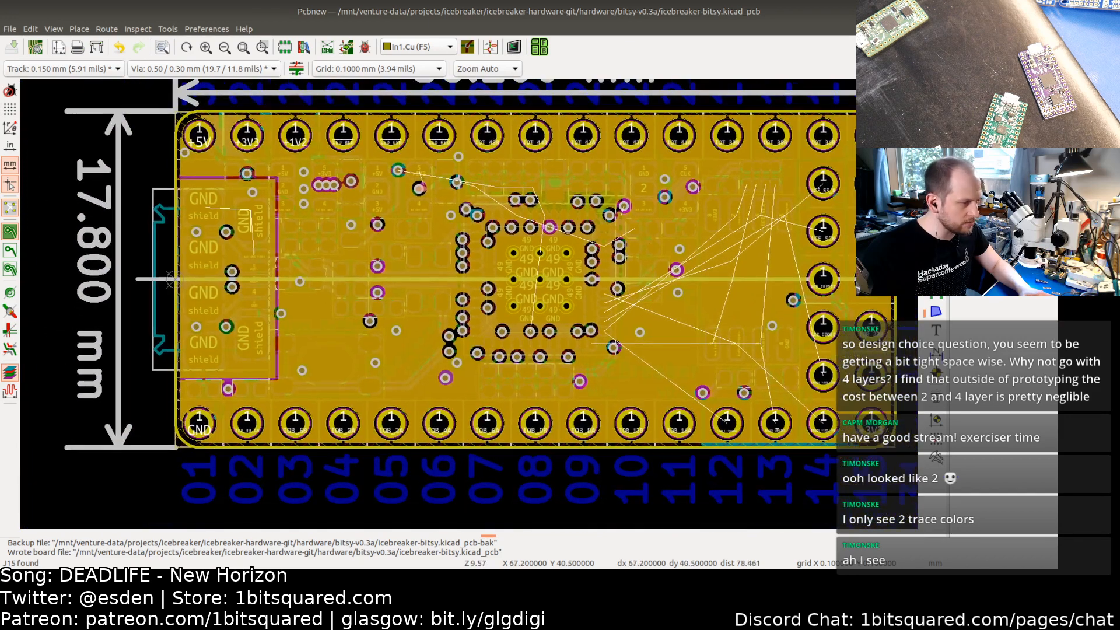
{"action": "key", "text": "F6"}
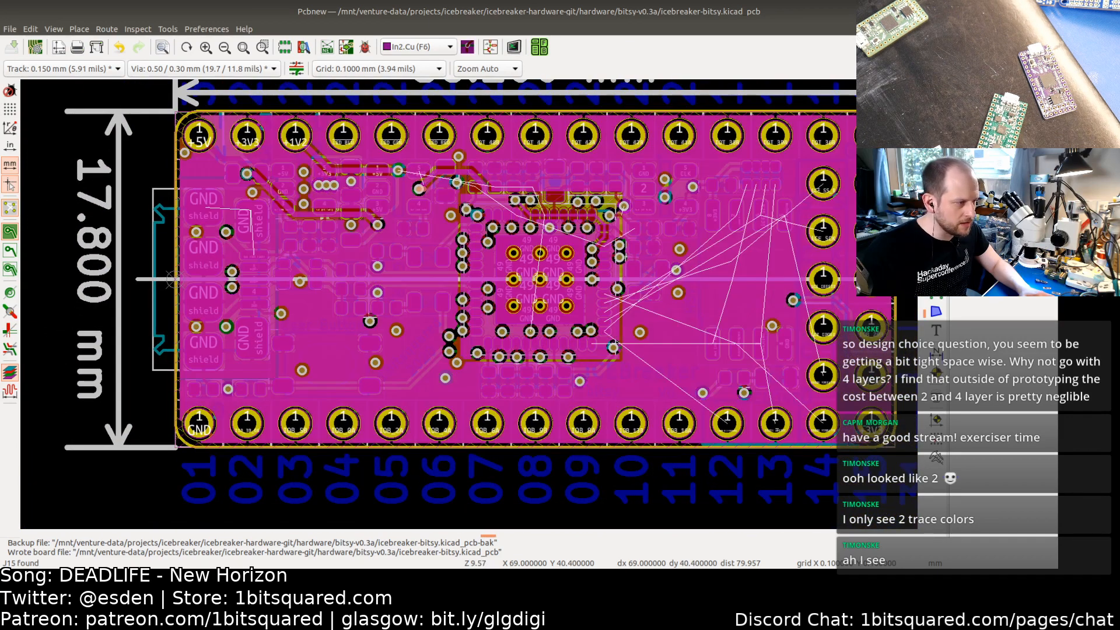
{"action": "scroll", "coordinate": [571, 266], "scroll_direction": "up", "scroll_amount": 2}
{"action": "middle_click_drag", "start_coordinate": [554, 279], "coordinate": [601, 308]}
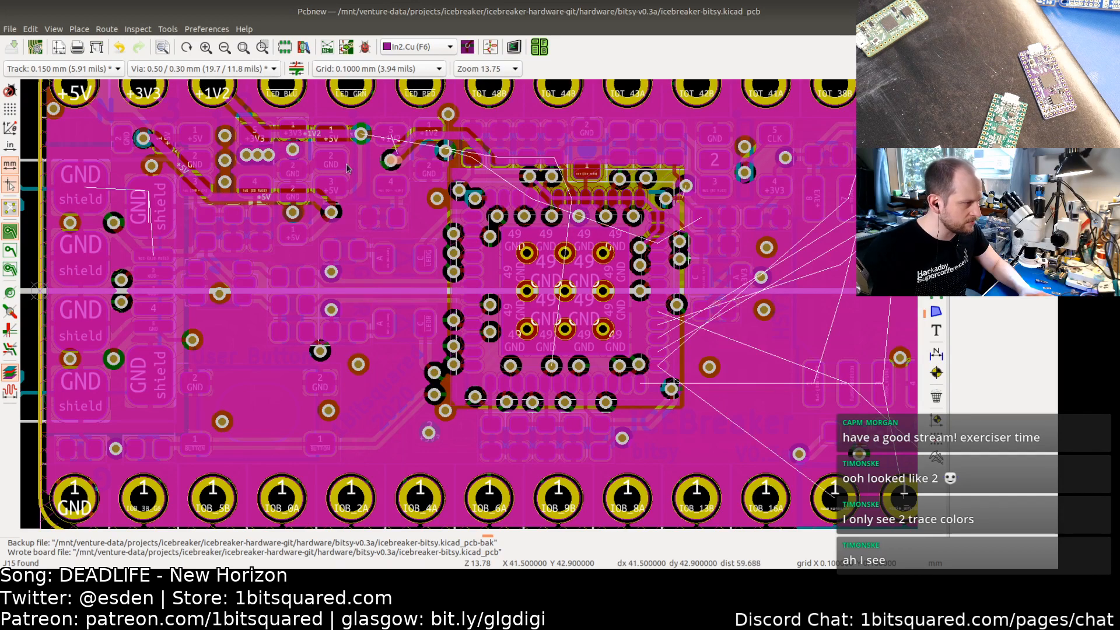
{"action": "scroll", "coordinate": [357, 191], "scroll_direction": "up", "scroll_amount": 2, "text": "shift"}
{"action": "scroll", "coordinate": [357, 191], "scroll_direction": "left", "scroll_amount": 2, "text": "ctrl"}
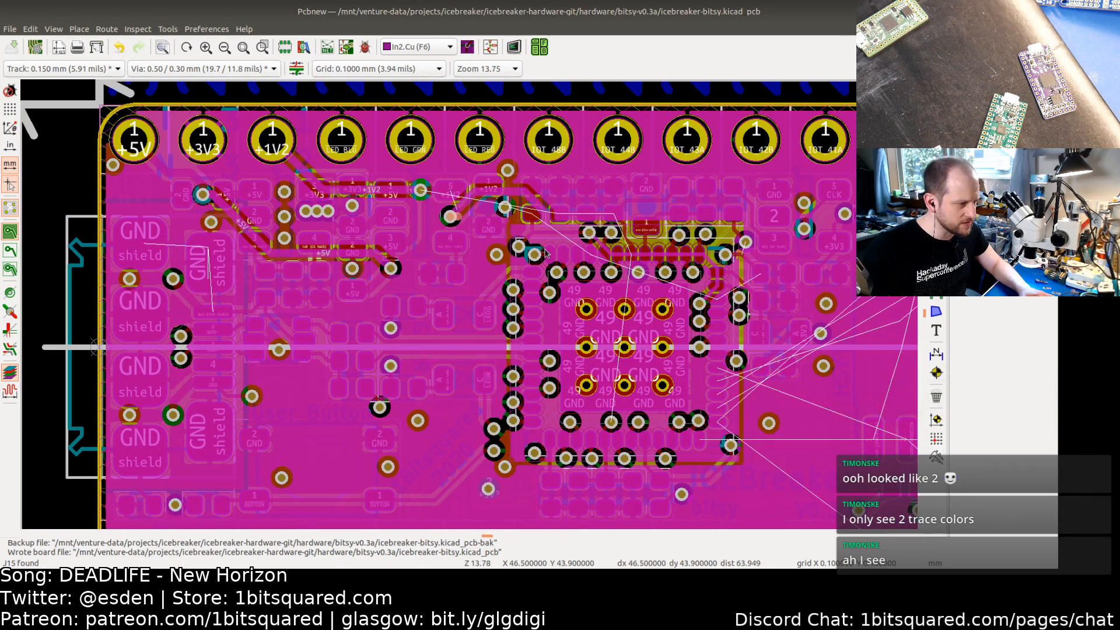
{"action": "scroll", "coordinate": [546, 253], "scroll_direction": "down", "scroll_amount": 3, "text": "shift"}
{"action": "scroll", "coordinate": [546, 253], "scroll_direction": "right", "scroll_amount": 5, "text": "ctrl"}
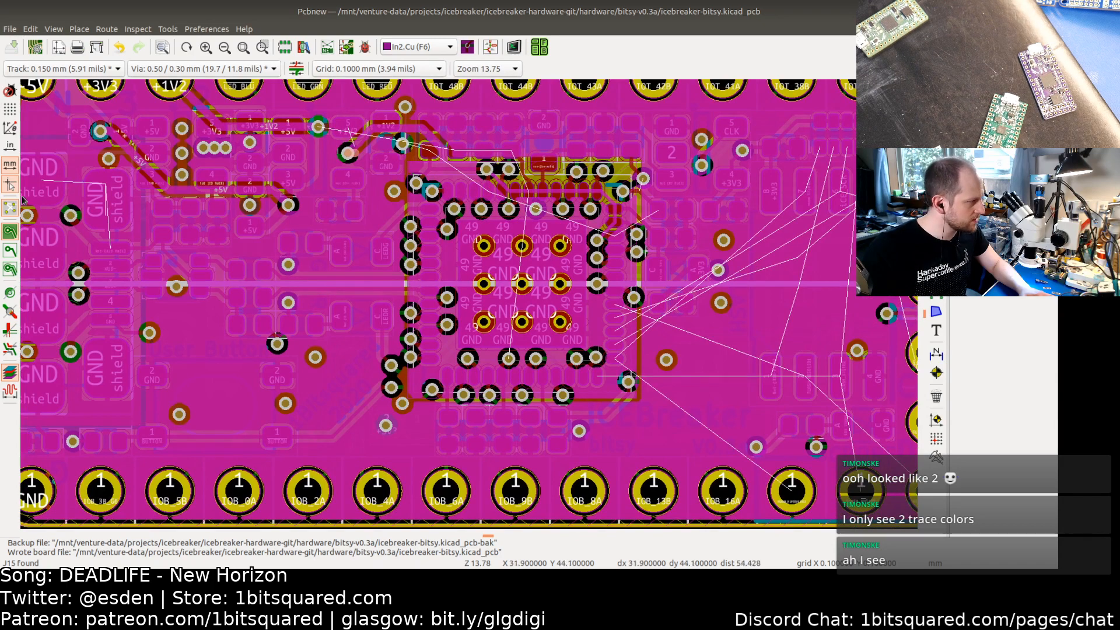
Step: Hide zone fills, switch to the F.Cu layer and examine the FPGA's flash and SPI pins
{"action": "left_click", "coordinate": [10, 250]}
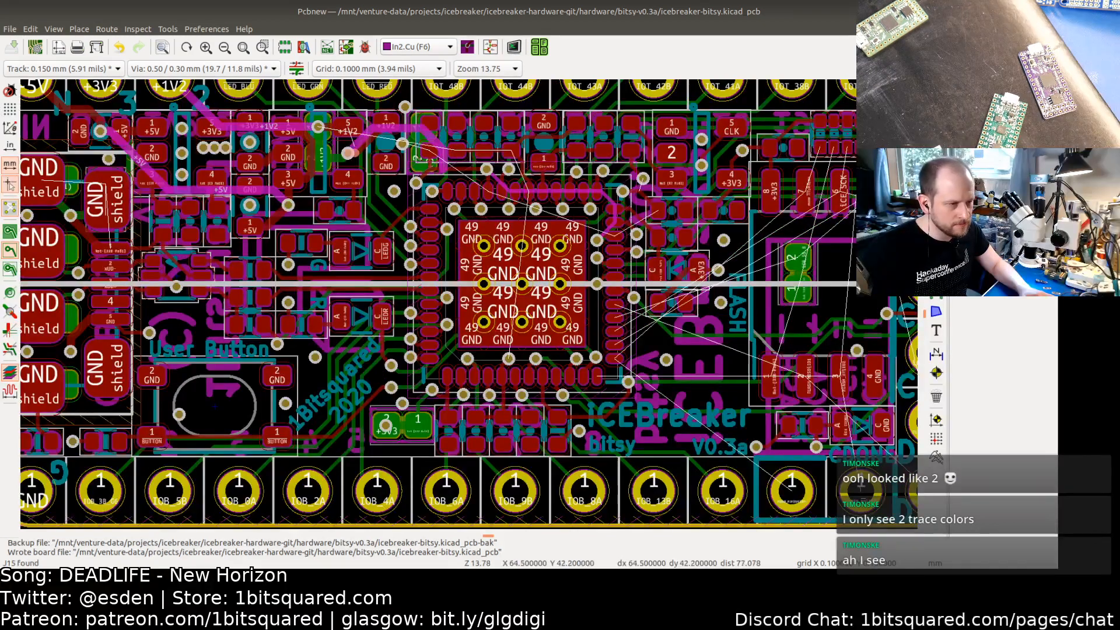
{"action": "key", "text": "Page_Up"}
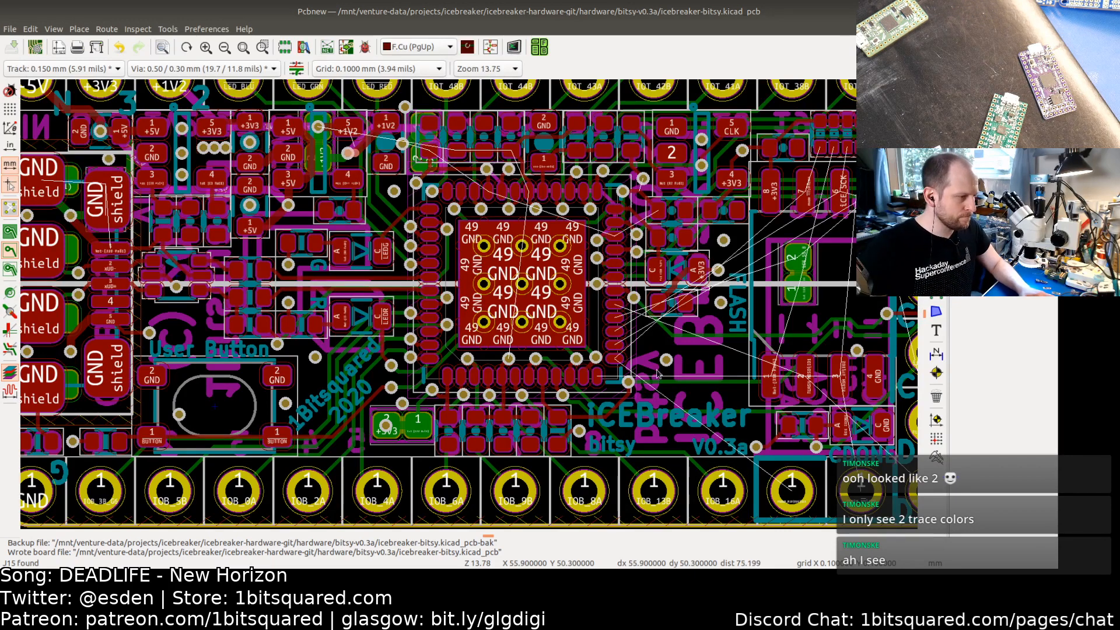
{"action": "scroll", "coordinate": [611, 385], "scroll_direction": "right", "scroll_amount": 7, "text": "ctrl"}
{"action": "scroll", "coordinate": [612, 385], "scroll_direction": "up", "scroll_amount": 2, "text": "shift"}
{"action": "scroll", "coordinate": [627, 370], "scroll_direction": "up", "scroll_amount": 2}
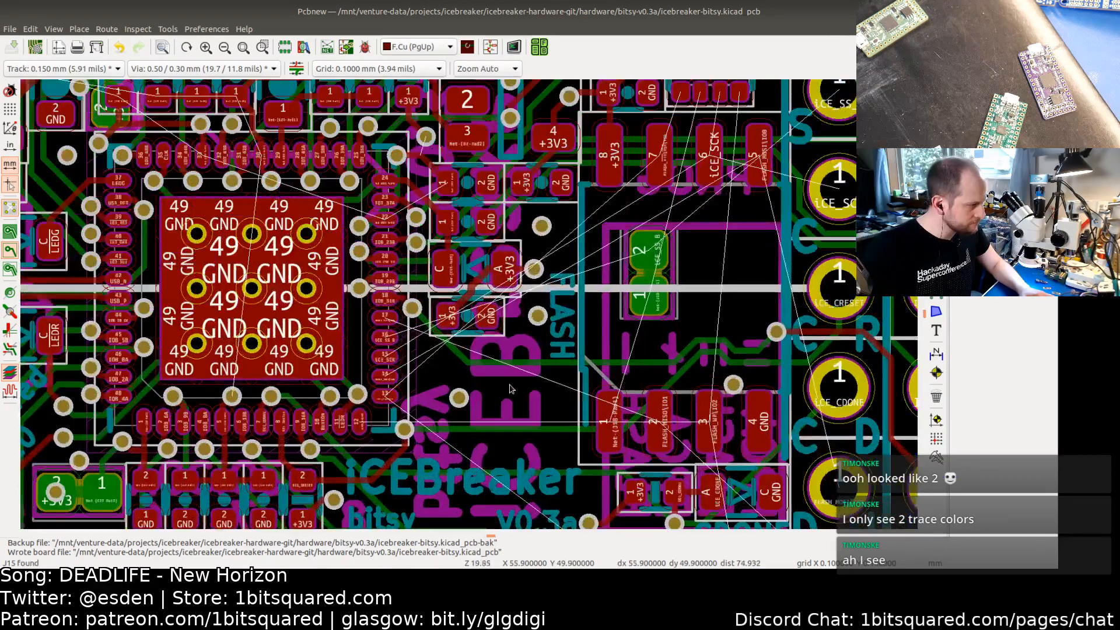
{"action": "scroll", "coordinate": [458, 399], "scroll_direction": "up", "scroll_amount": 3}
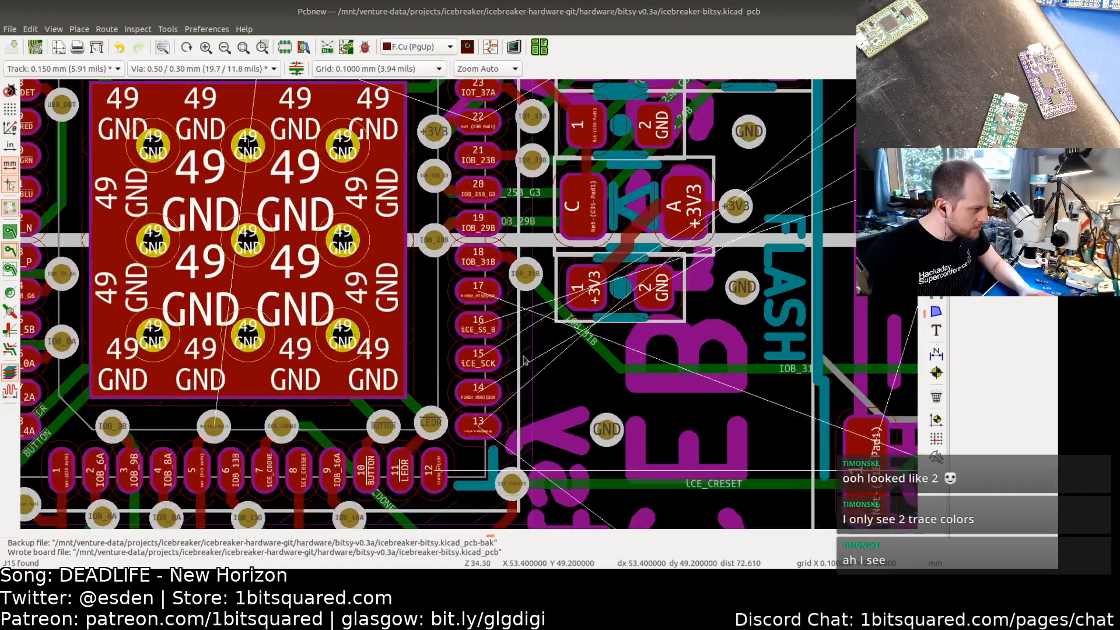
{"action": "scroll", "coordinate": [495, 341], "scroll_direction": "up", "scroll_amount": 3}
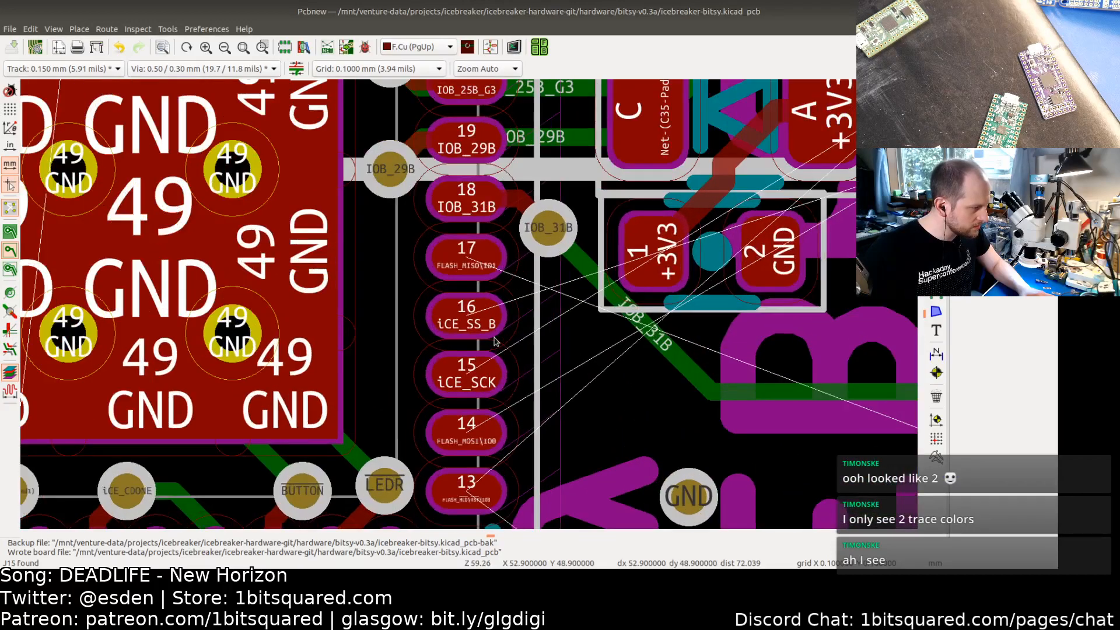
{"action": "scroll", "coordinate": [495, 341], "scroll_direction": "down", "scroll_amount": 4}
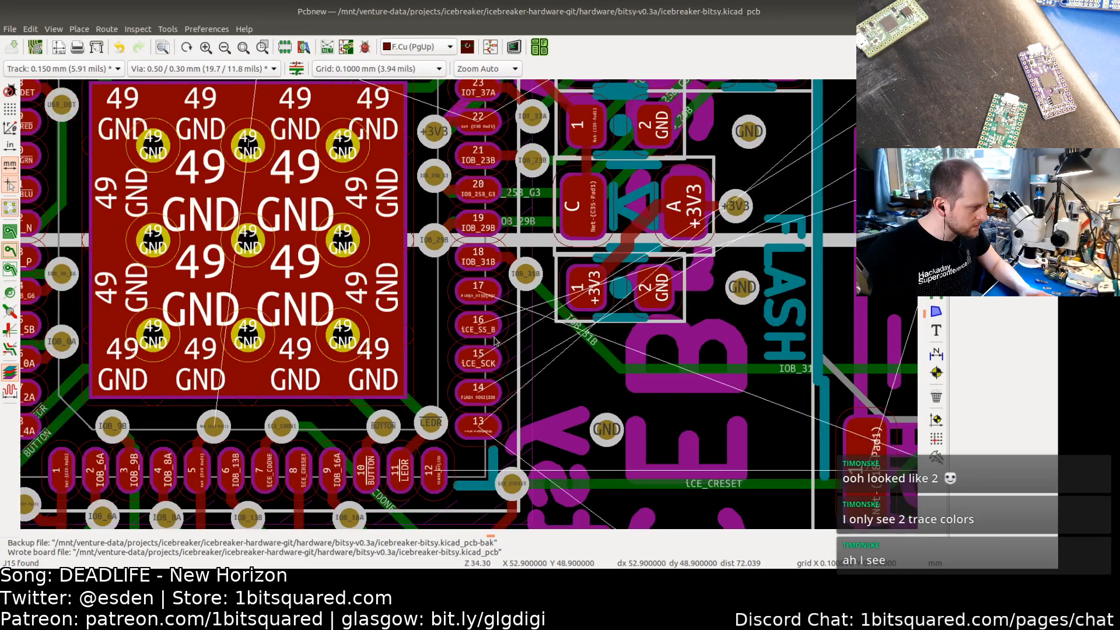
Step: Update the PCB from the schematic, applying the netlist changes twice
{"action": "left_click", "coordinate": [490, 47]}
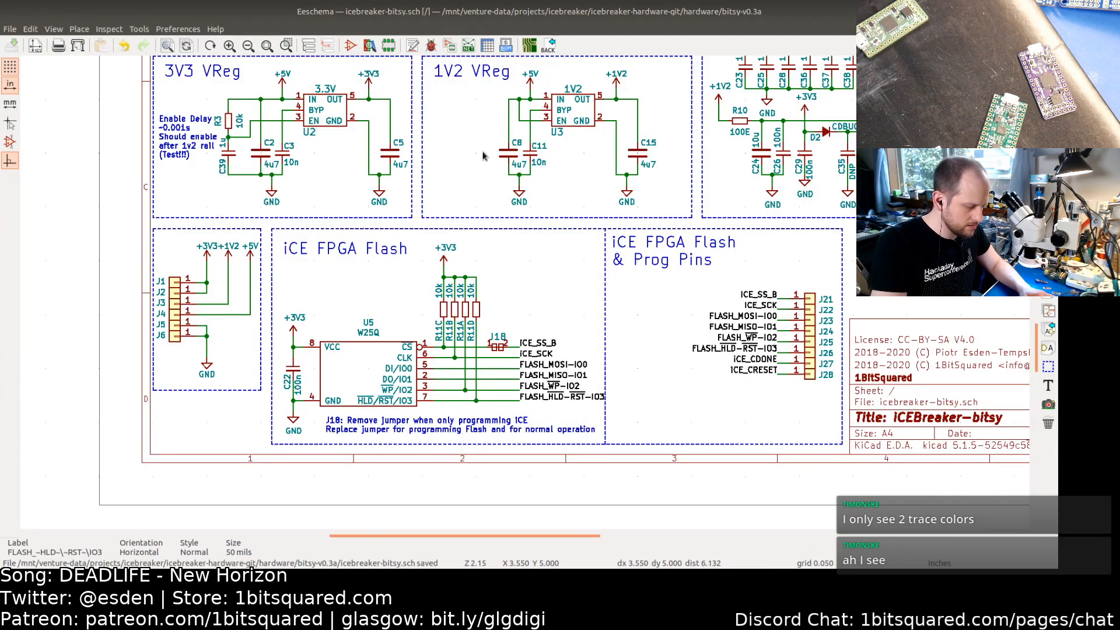
{"action": "key", "text": "F8"}
{"action": "key", "text": "Return"}
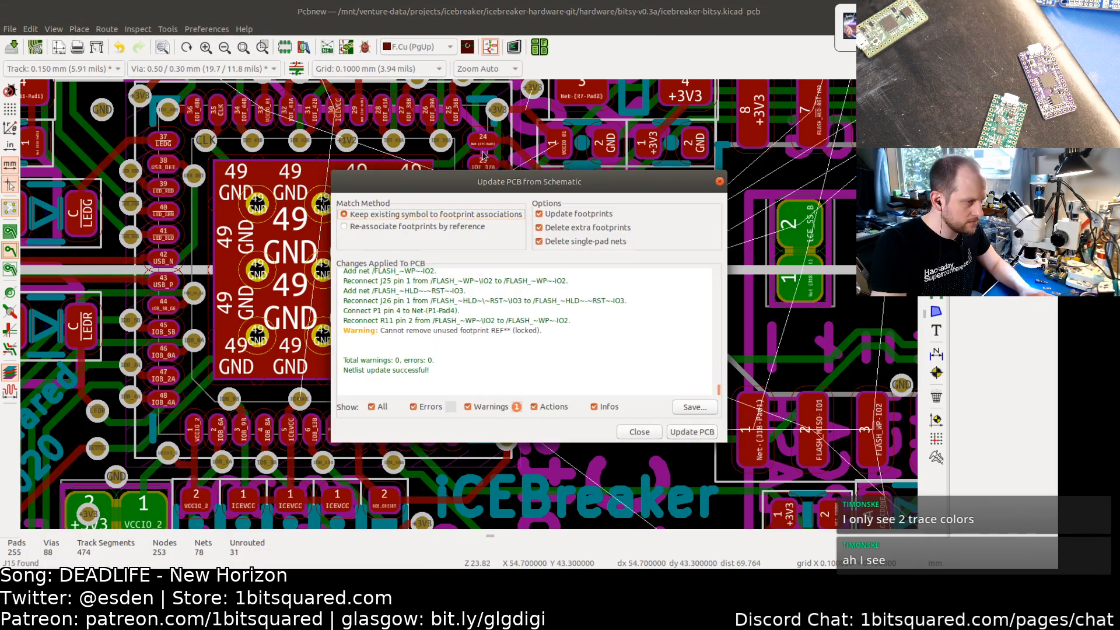
{"action": "key", "text": "Escape"}
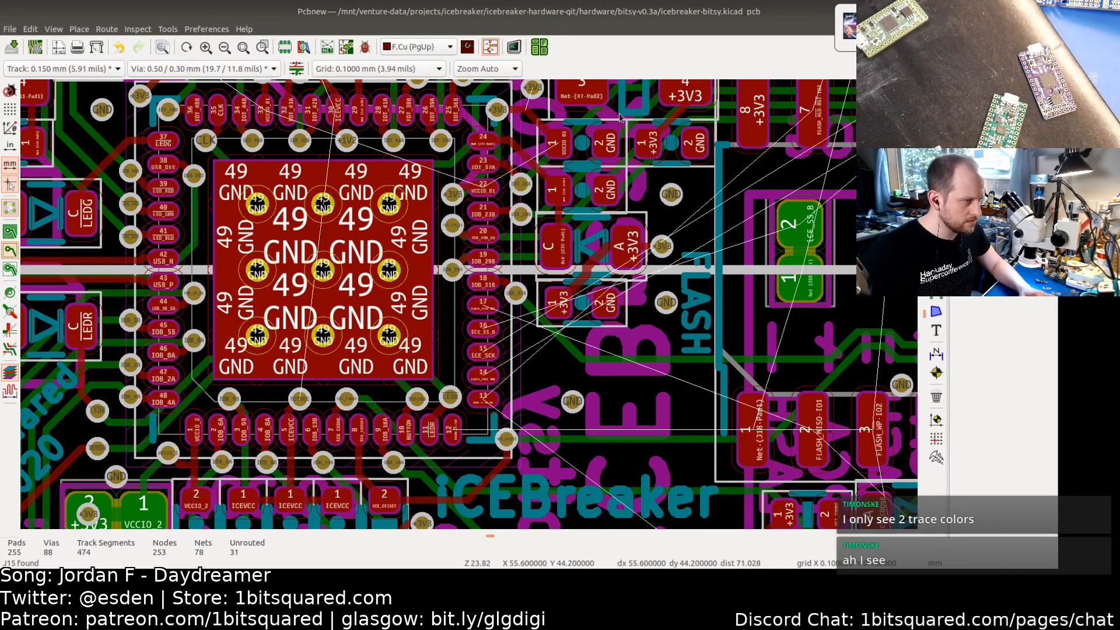
{"action": "key", "text": "alt+Tab"}
{"action": "key", "text": "F8"}
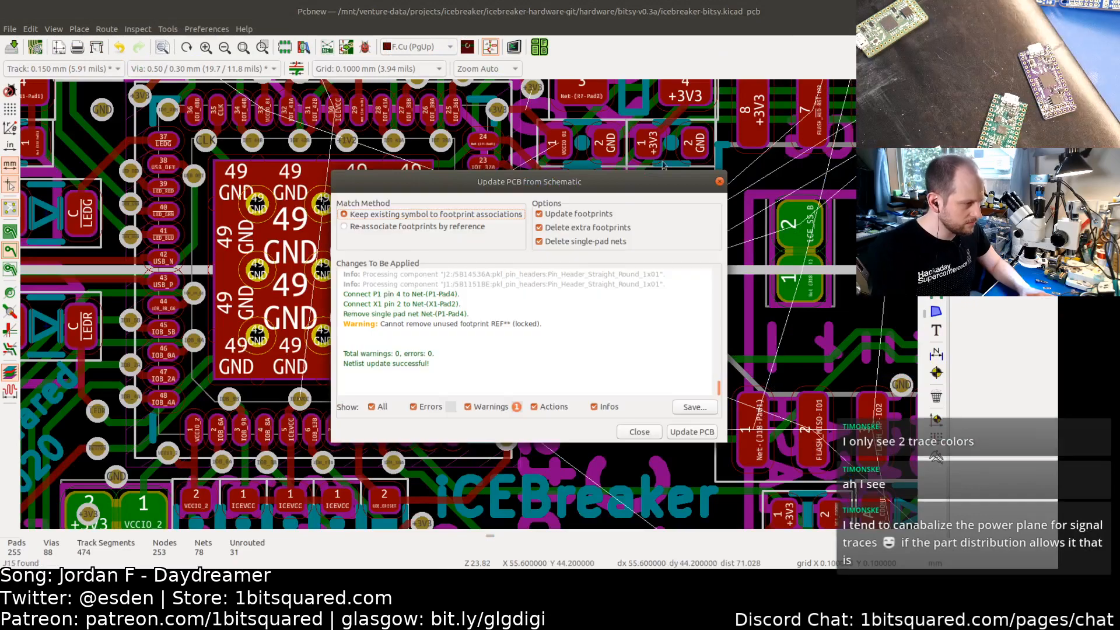
{"action": "left_click", "coordinate": [694, 432]}
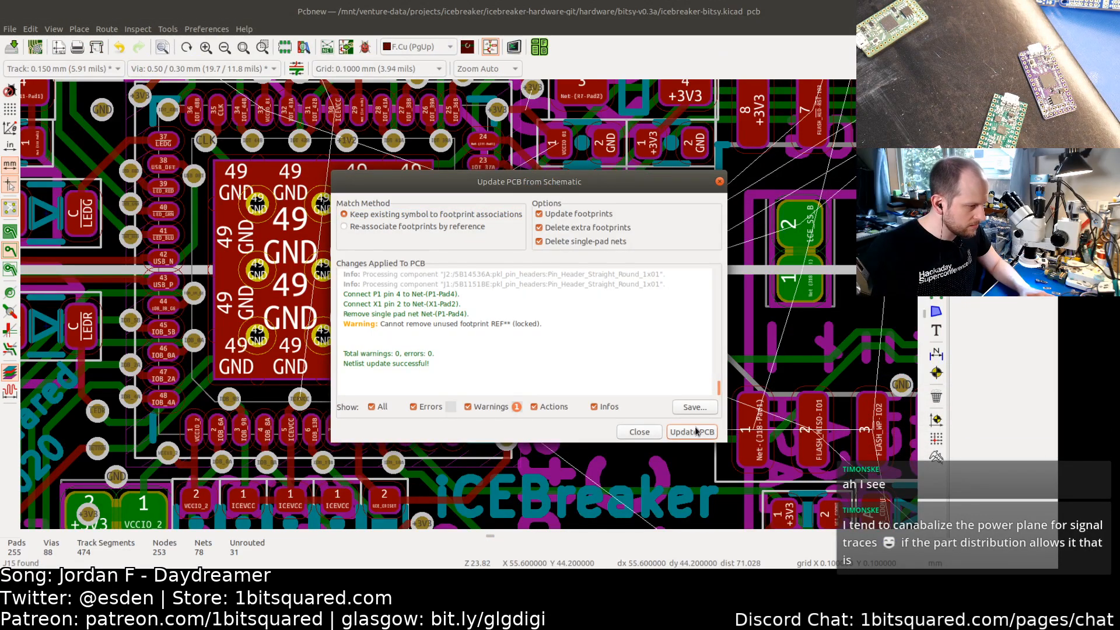
{"action": "left_click", "coordinate": [636, 432]}
Step: Examine the updated flash connections between the FPGA pins, the flash chip, the jumper and the programming pins
{"action": "scroll", "coordinate": [620, 363], "scroll_direction": "down", "scroll_amount": 5}
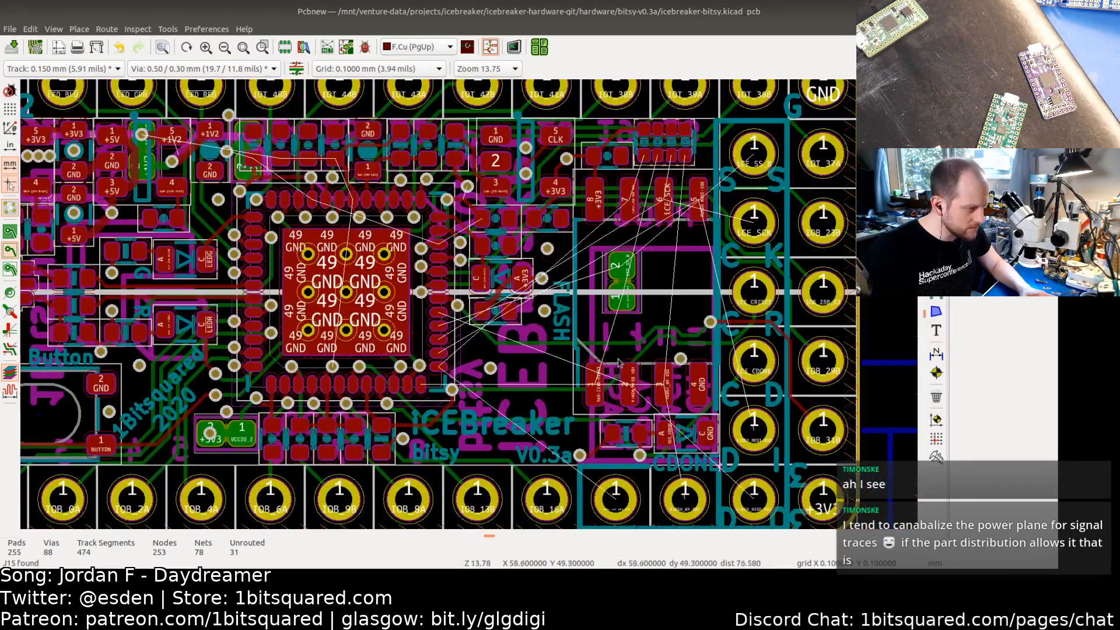
{"action": "scroll", "coordinate": [620, 363], "scroll_direction": "up", "scroll_amount": 5}
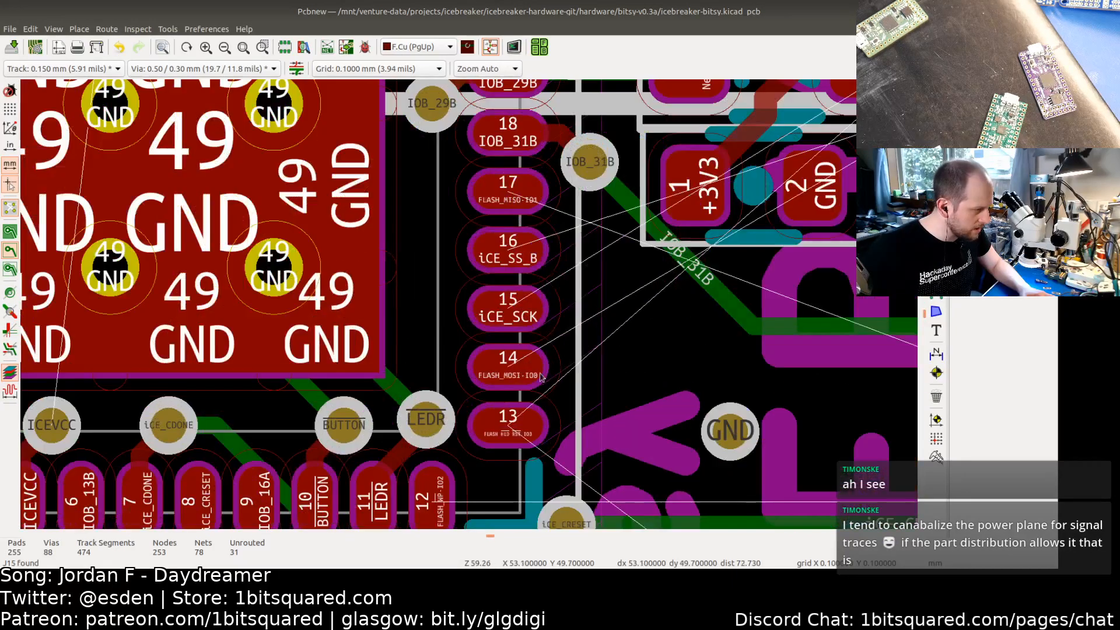
{"action": "scroll", "coordinate": [541, 376], "scroll_direction": "up", "scroll_amount": 1}
{"action": "scroll", "coordinate": [507, 382], "scroll_direction": "up", "scroll_amount": 2}
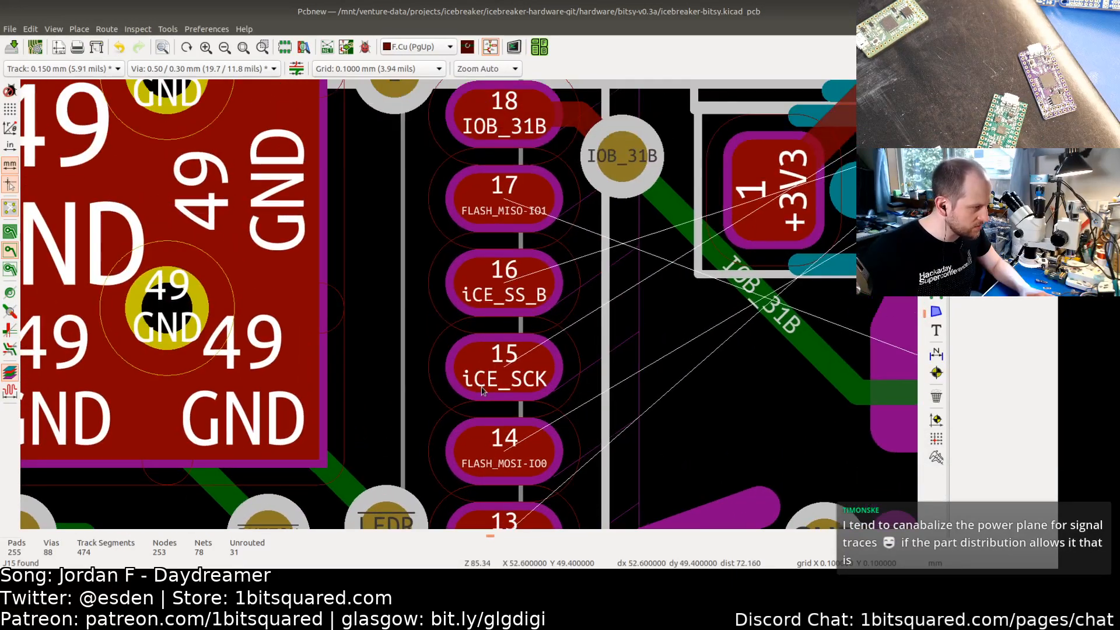
{"action": "middle_click_drag", "start_coordinate": [500, 228], "coordinate": [486, 298]}
{"action": "scroll", "coordinate": [500, 330], "scroll_direction": "down", "scroll_amount": 1}
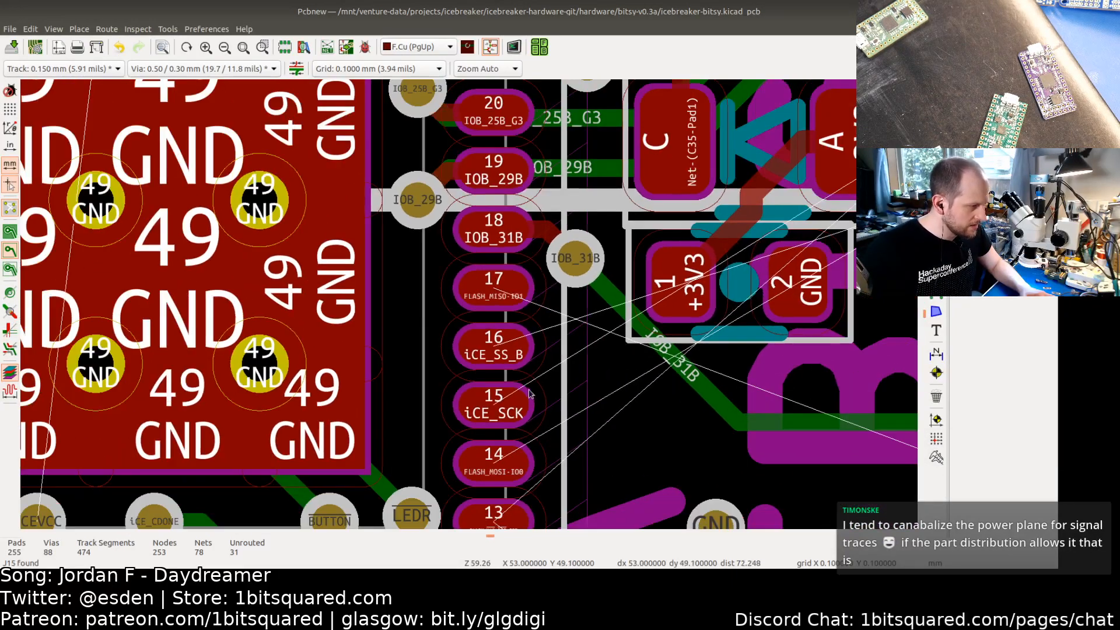
{"action": "middle_click_drag", "start_coordinate": [558, 462], "coordinate": [528, 360]}
{"action": "scroll", "coordinate": [528, 365], "scroll_direction": "down", "scroll_amount": 3}
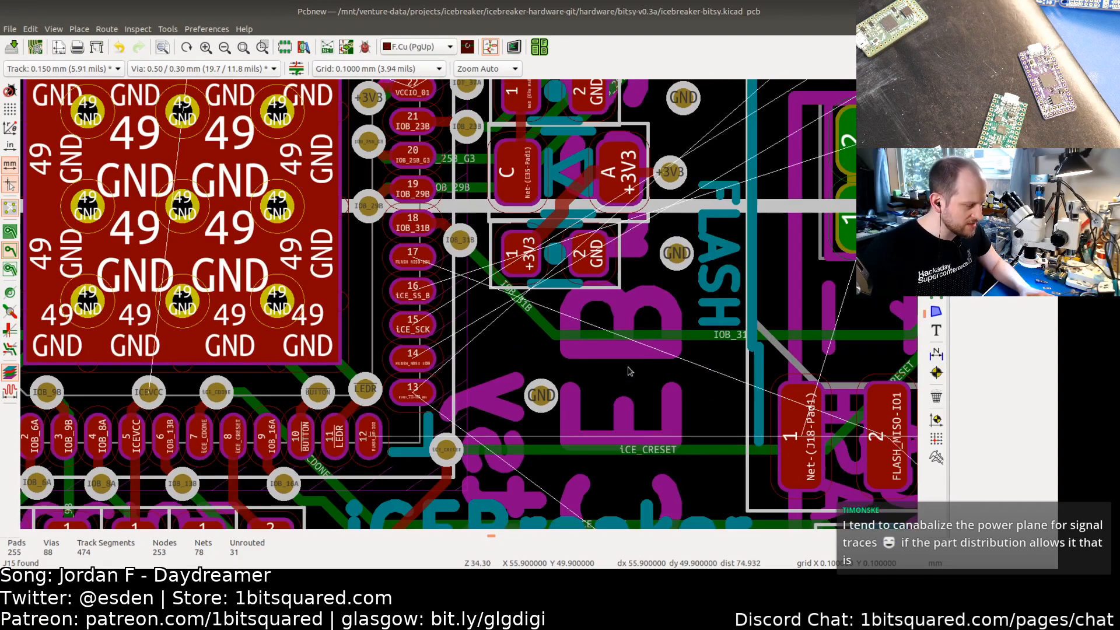
{"action": "scroll", "coordinate": [629, 371], "scroll_direction": "down", "scroll_amount": 1}
{"action": "scroll", "coordinate": [642, 370], "scroll_direction": "down", "scroll_amount": 1}
{"action": "middle_click_drag", "start_coordinate": [859, 355], "coordinate": [669, 353]}
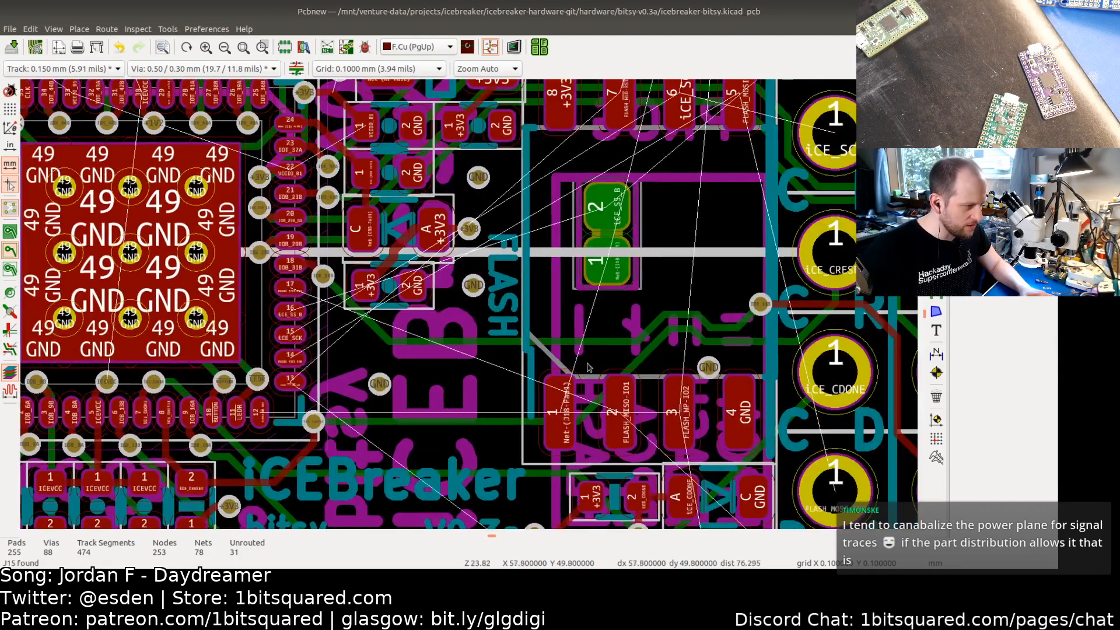
{"action": "scroll", "coordinate": [669, 353], "scroll_direction": "up", "scroll_amount": 2}
{"action": "scroll", "coordinate": [669, 353], "scroll_direction": "up", "scroll_amount": 2}
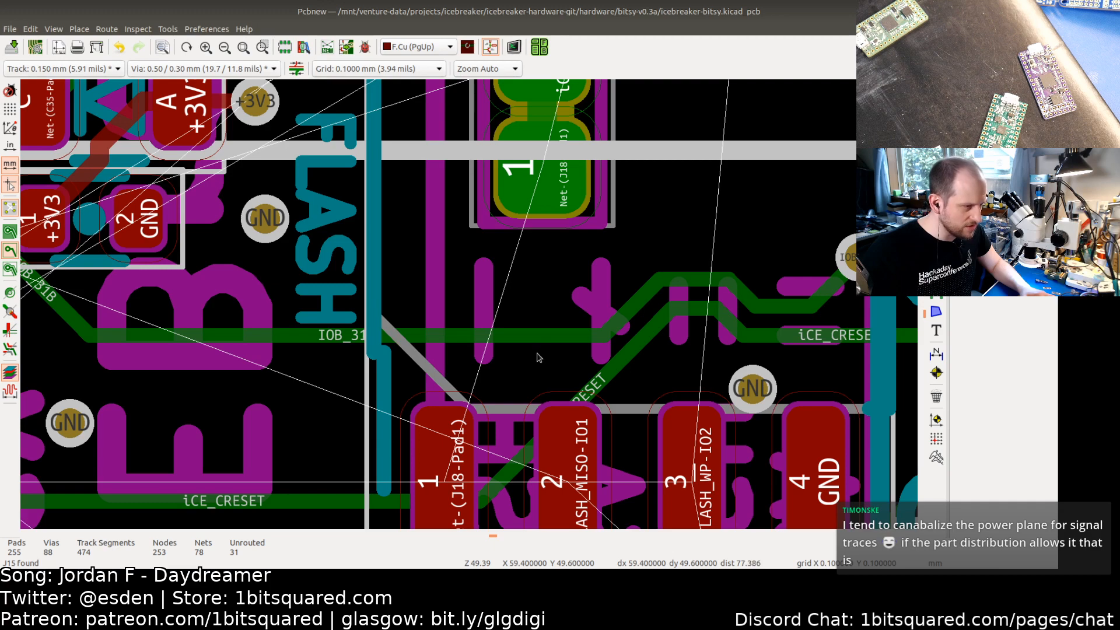
{"action": "scroll", "coordinate": [538, 358], "scroll_direction": "down", "scroll_amount": 1}
{"action": "scroll", "coordinate": [536, 340], "scroll_direction": "down", "scroll_amount": 2}
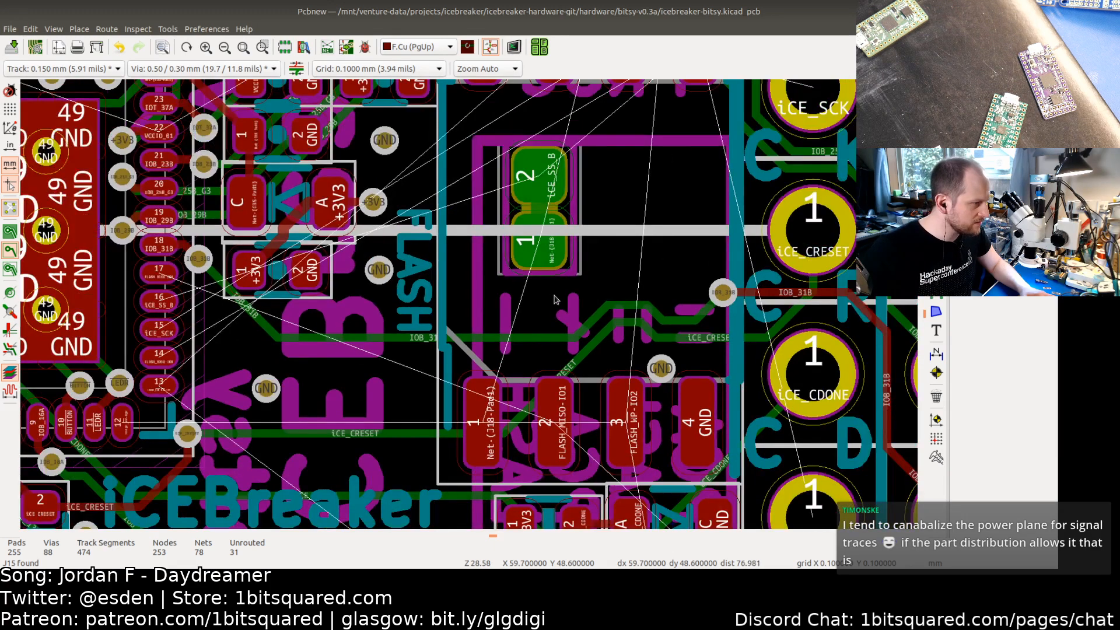
{"action": "scroll", "coordinate": [554, 299], "scroll_direction": "down", "scroll_amount": 2}
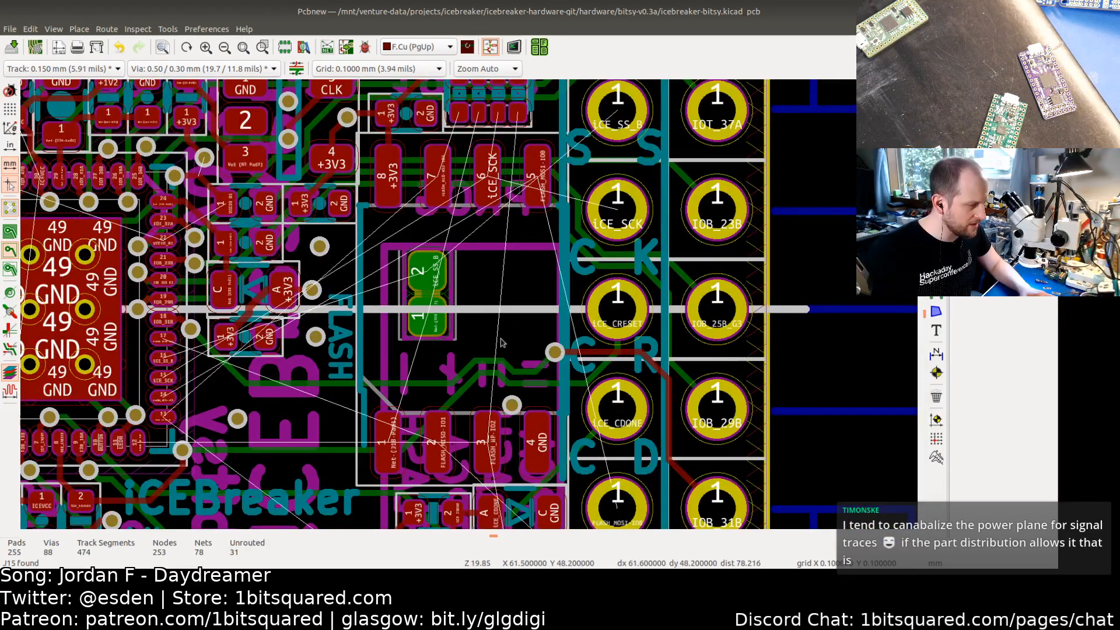
{"action": "scroll", "coordinate": [502, 343], "scroll_direction": "down", "scroll_amount": 5, "text": "shift"}
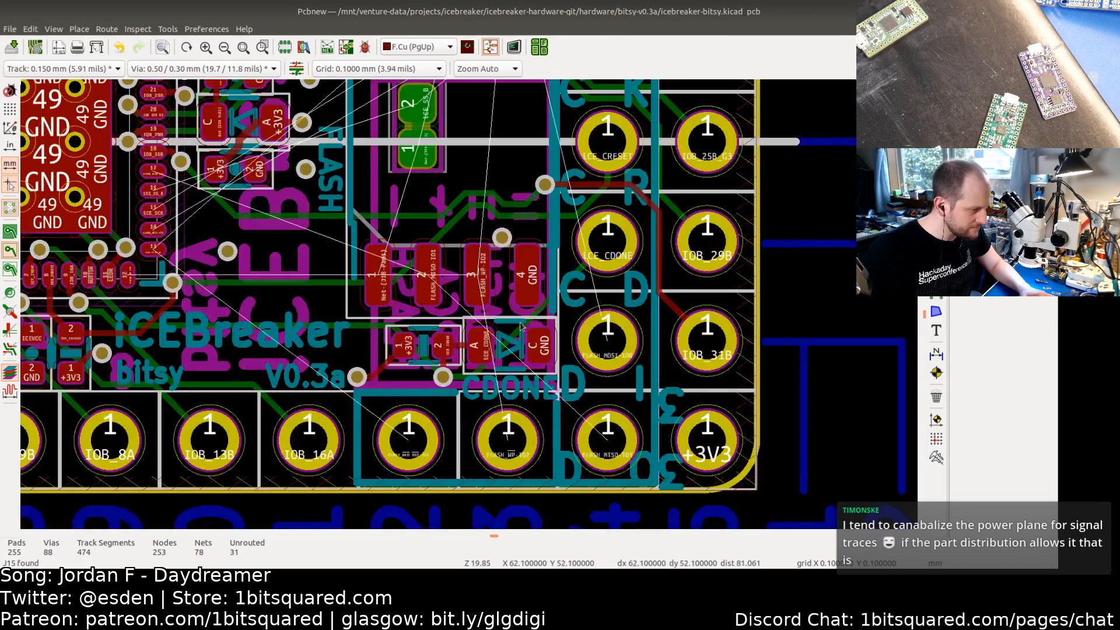
Step: Examine the flash-related header pads along the board's lower edge, then save the board
{"action": "middle_click_drag", "start_coordinate": [522, 327], "coordinate": [560, 289]}
{"action": "middle_click_drag", "start_coordinate": [434, 327], "coordinate": [587, 328]}
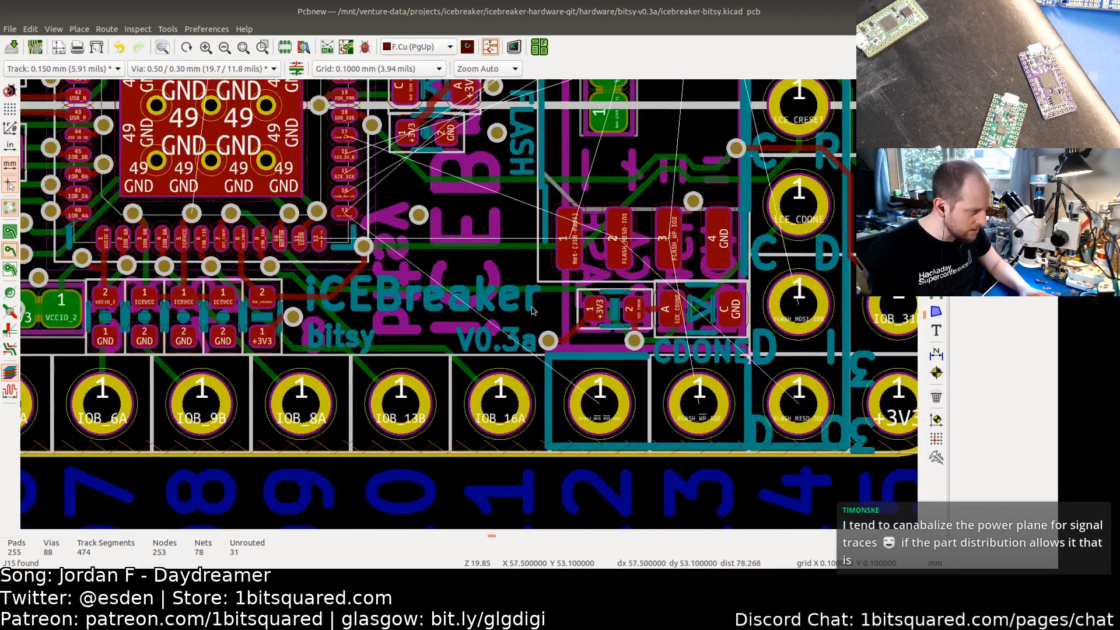
{"action": "scroll", "coordinate": [532, 311], "scroll_direction": "up", "scroll_amount": 7}
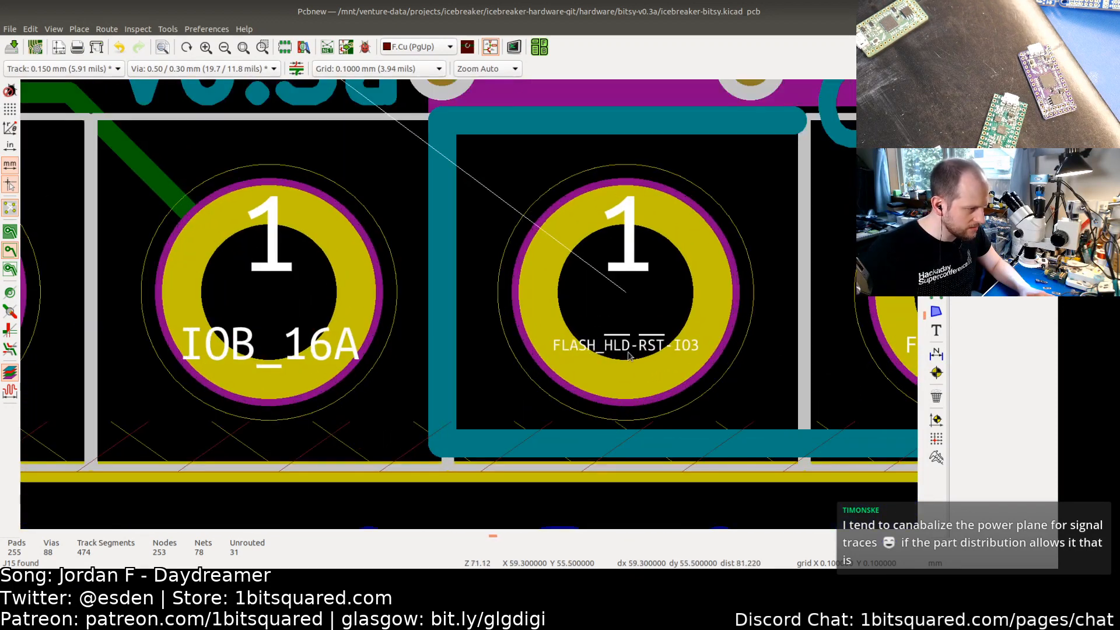
{"action": "scroll", "coordinate": [629, 356], "scroll_direction": "down", "scroll_amount": 4}
{"action": "scroll", "coordinate": [543, 270], "scroll_direction": "up", "scroll_amount": 4, "text": "shift"}
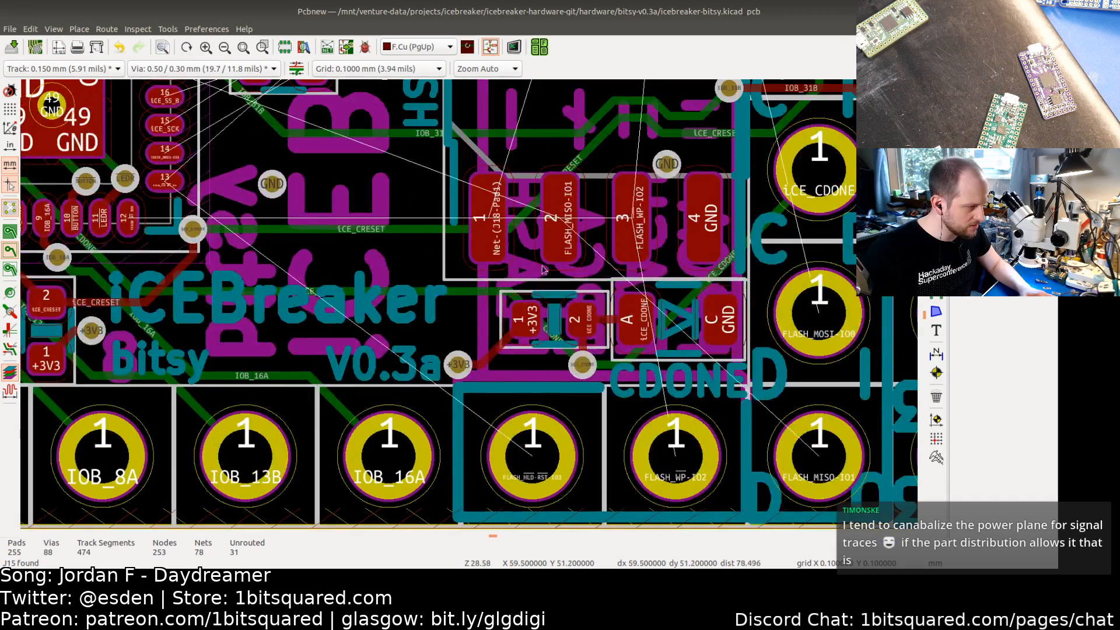
{"action": "scroll", "coordinate": [543, 270], "scroll_direction": "up", "scroll_amount": 2, "text": "shift"}
{"action": "scroll", "coordinate": [554, 292], "scroll_direction": "down", "scroll_amount": 3}
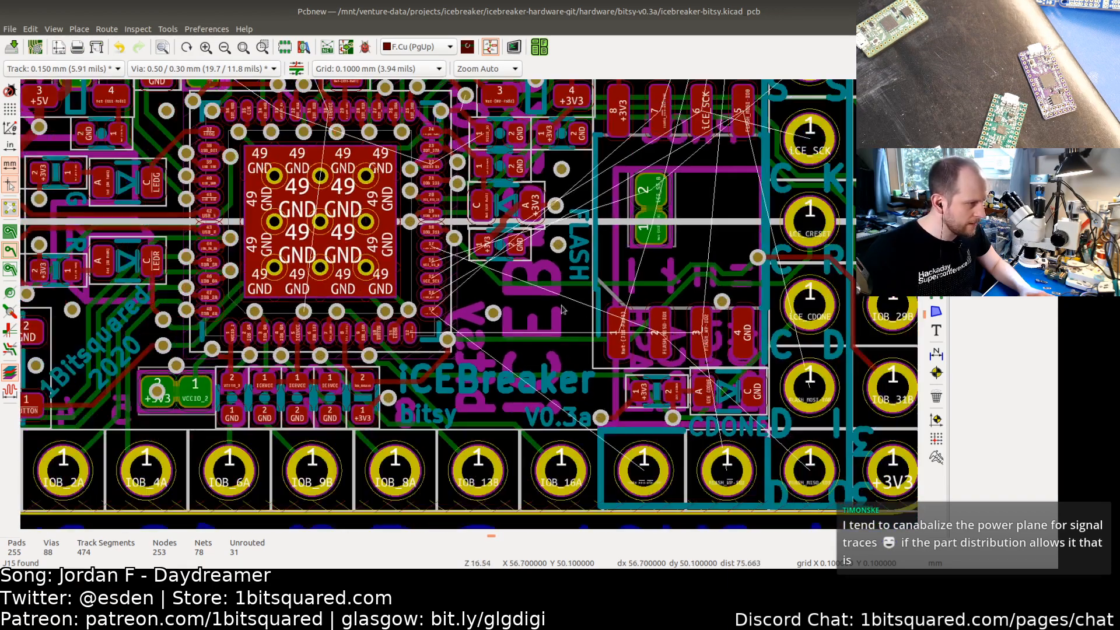
{"action": "middle_click_drag", "start_coordinate": [607, 251], "coordinate": [501, 308]}
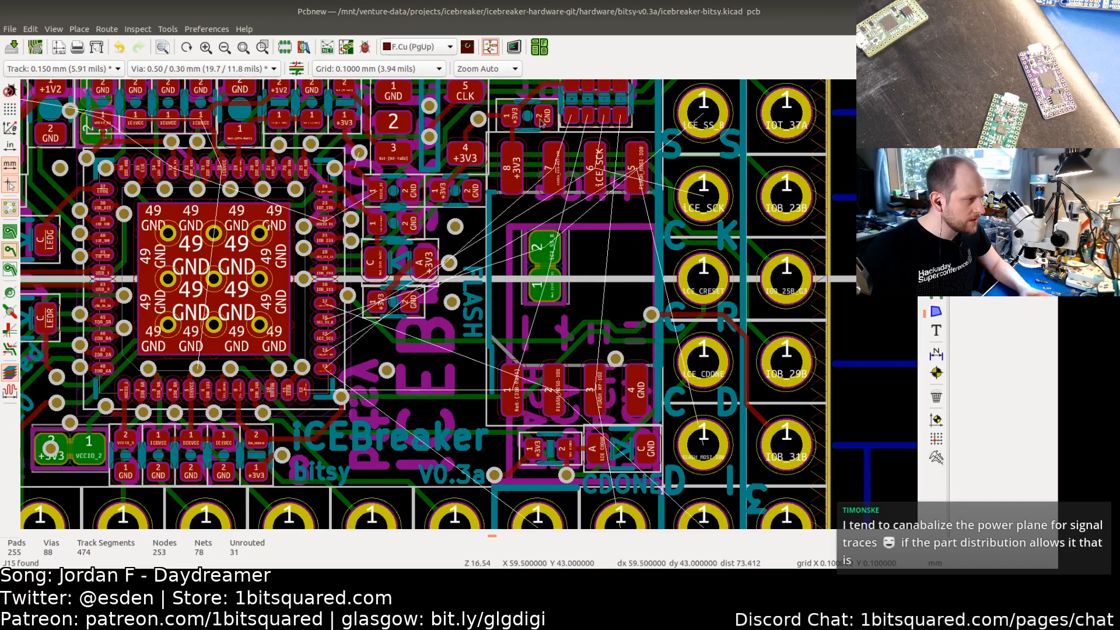
{"action": "key", "text": "ctrl+s"}
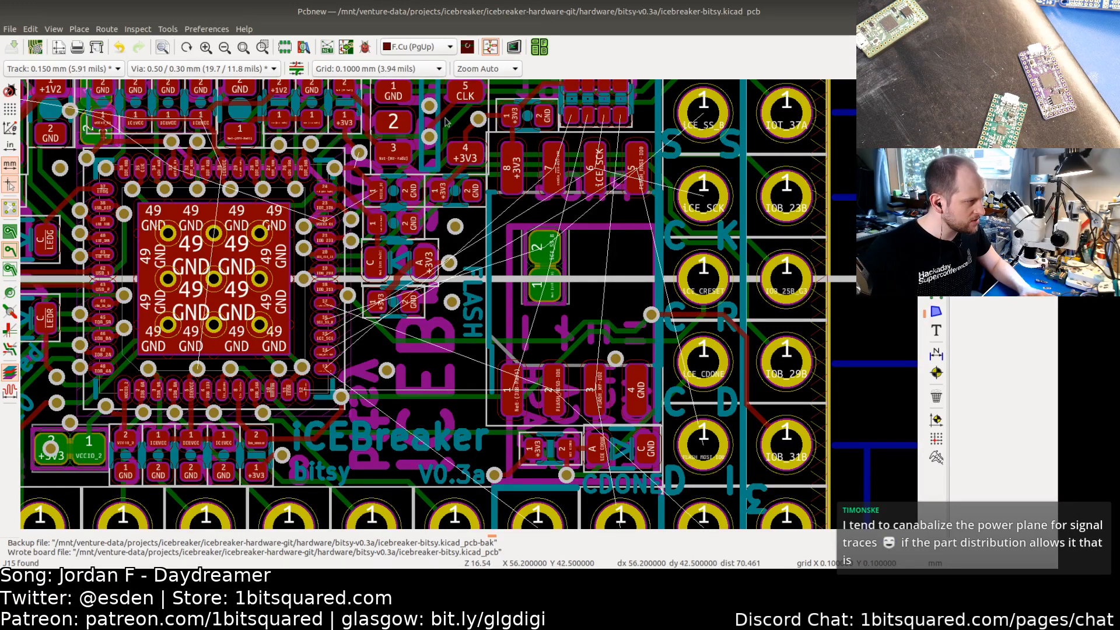
Step: Switch to the to-do list and mark the SRAM/FLASH programming jumper removal item as done
{"action": "scroll", "coordinate": [199, 145], "scroll_direction": "up", "scroll_amount": 4}
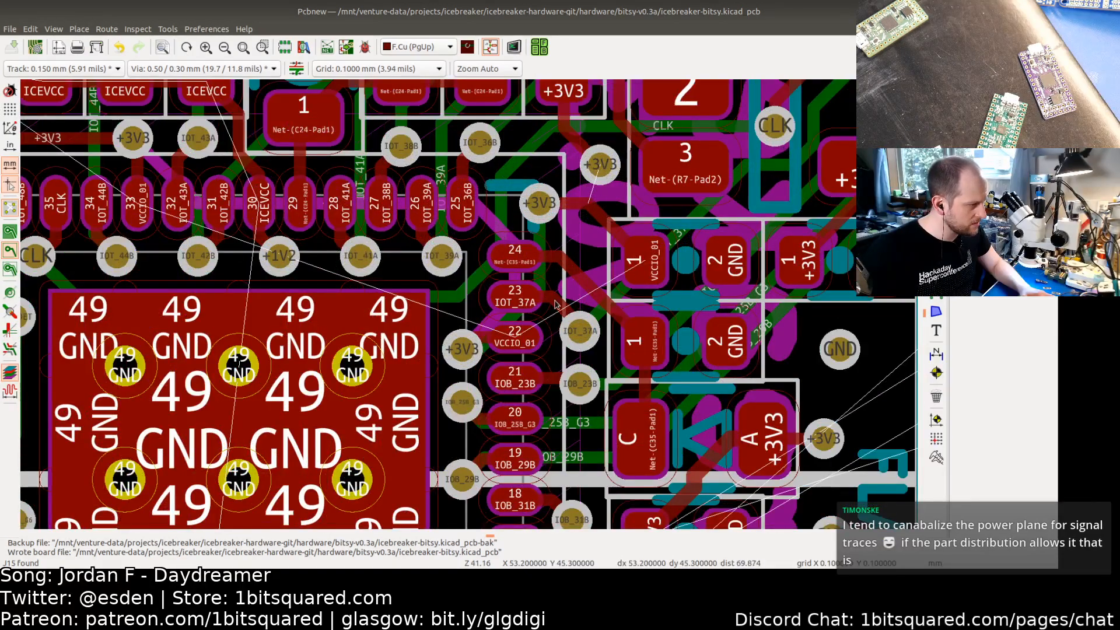
{"action": "scroll", "coordinate": [556, 303], "scroll_direction": "down", "scroll_amount": 4}
{"action": "scroll", "coordinate": [563, 353], "scroll_direction": "down", "scroll_amount": 3}
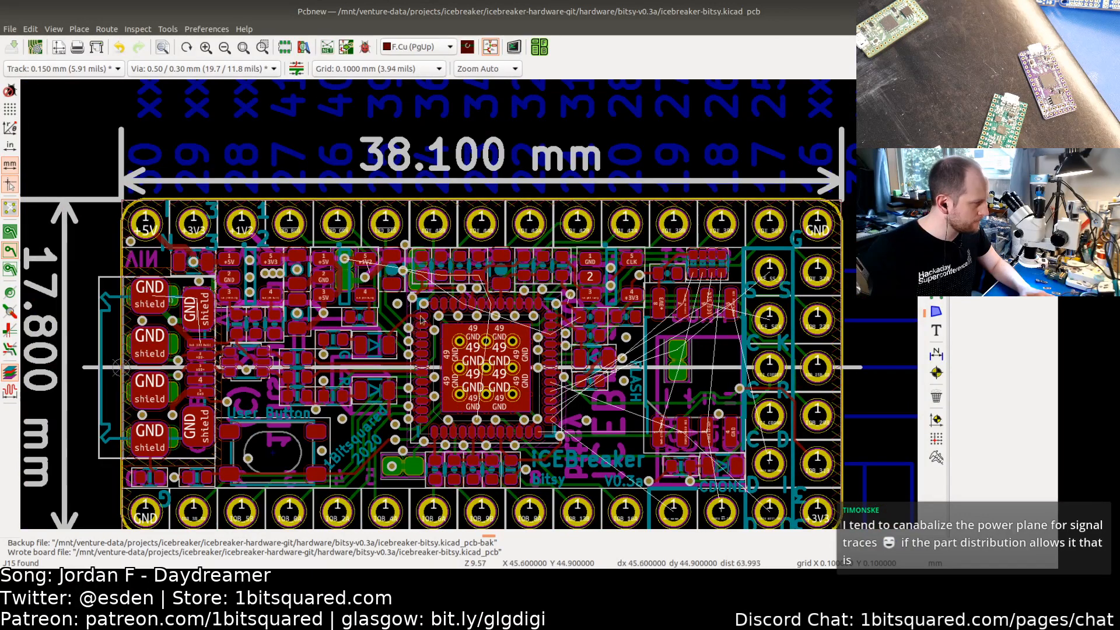
{"action": "middle_click_drag", "start_coordinate": [421, 320], "coordinate": [511, 249]}
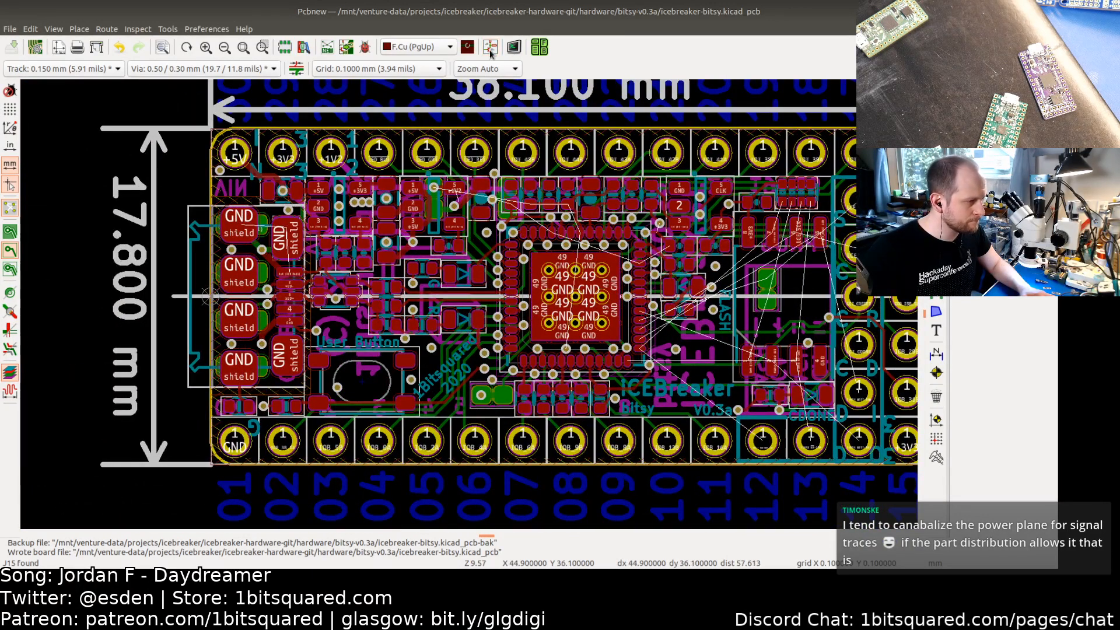
{"action": "key", "text": "alt+Tab"}
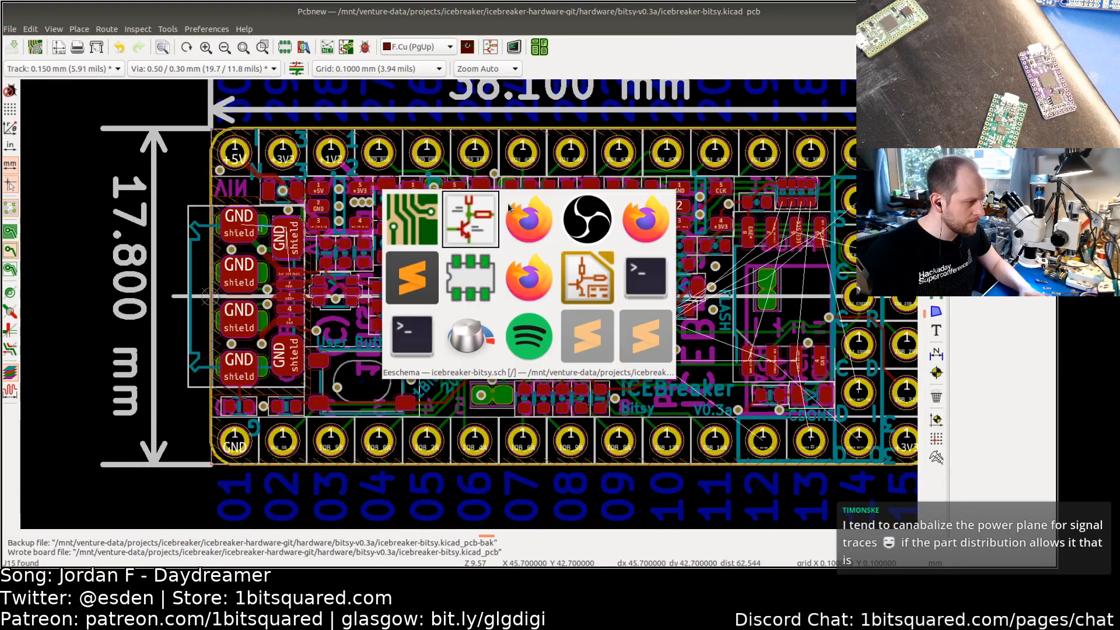
{"action": "left_click", "coordinate": [408, 277]}
{"action": "key", "text": "alt+Tab"}
{"action": "key", "text": "alt+Tab"}
{"action": "key", "text": "alt+Tab"}
{"action": "key", "text": "alt+Tab"}
{"action": "key", "text": "alt+Tab"}
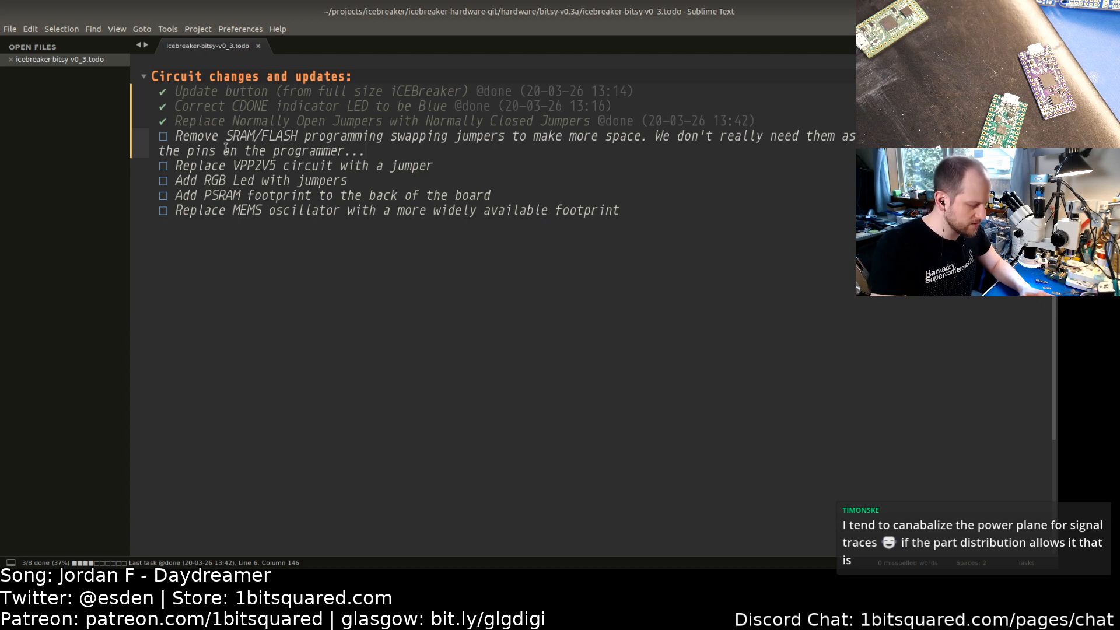
{"action": "key", "text": "ctrl+d"}
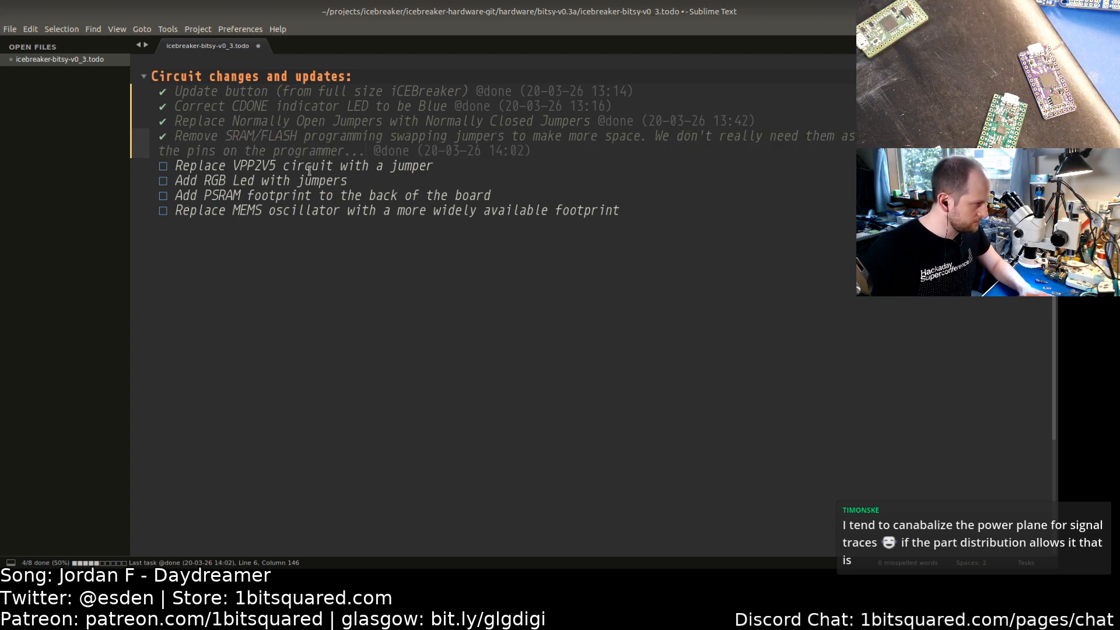
Step: Move the 'Replace VPP2V5 circuit with a jumper' item to the end of the to-do list
{"action": "left_click", "coordinate": [196, 166]}
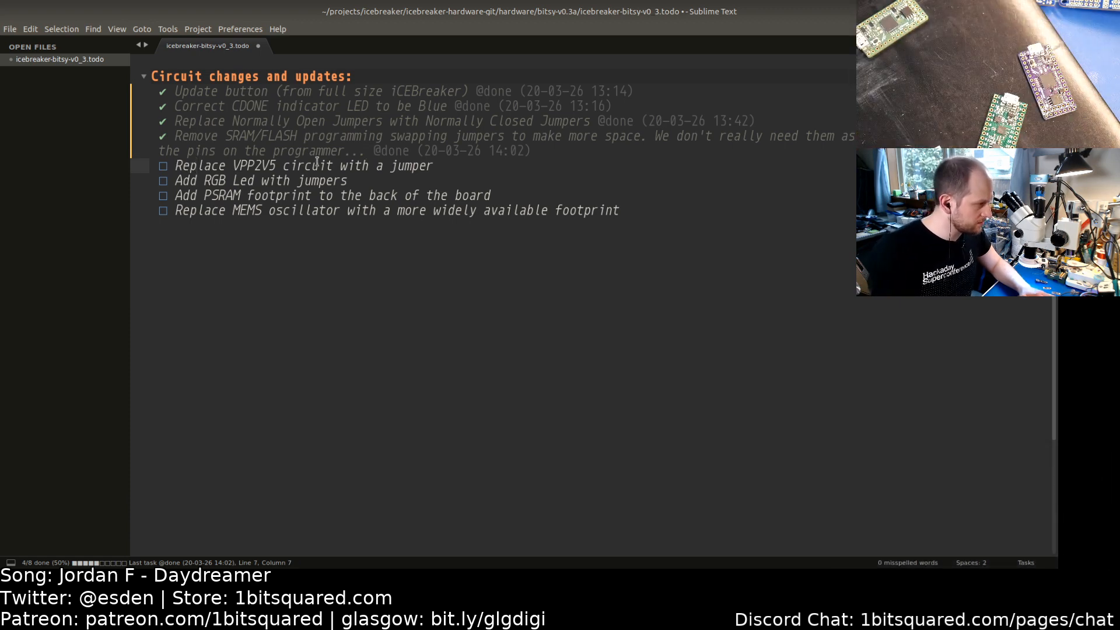
{"action": "left_click_drag", "start_coordinate": [433, 168], "coordinate": [147, 168]}
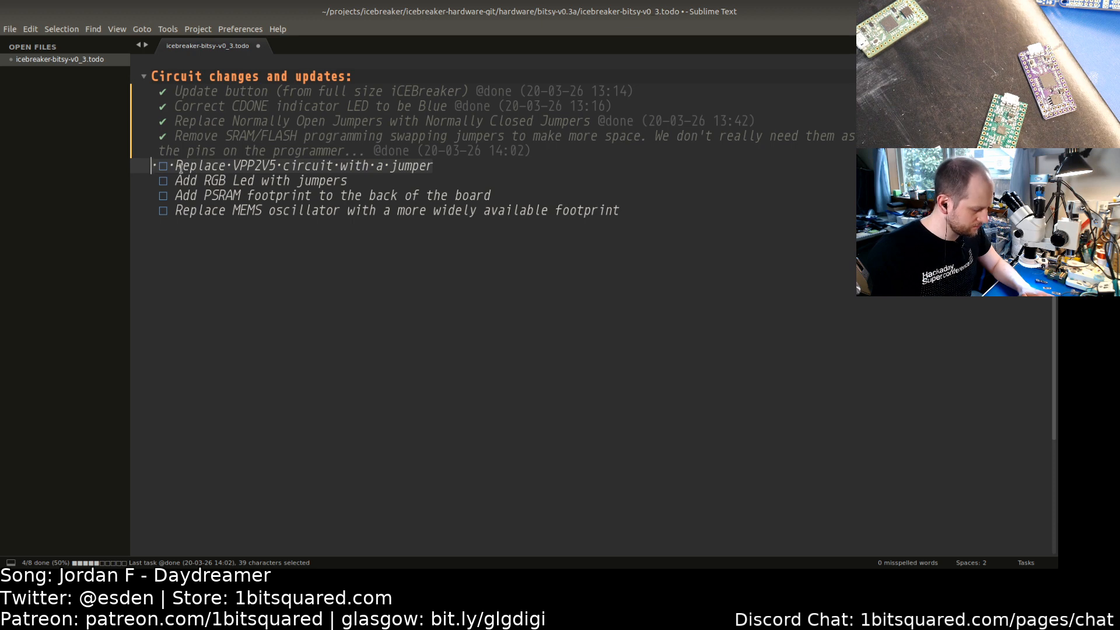
{"action": "type", "text": "x"}
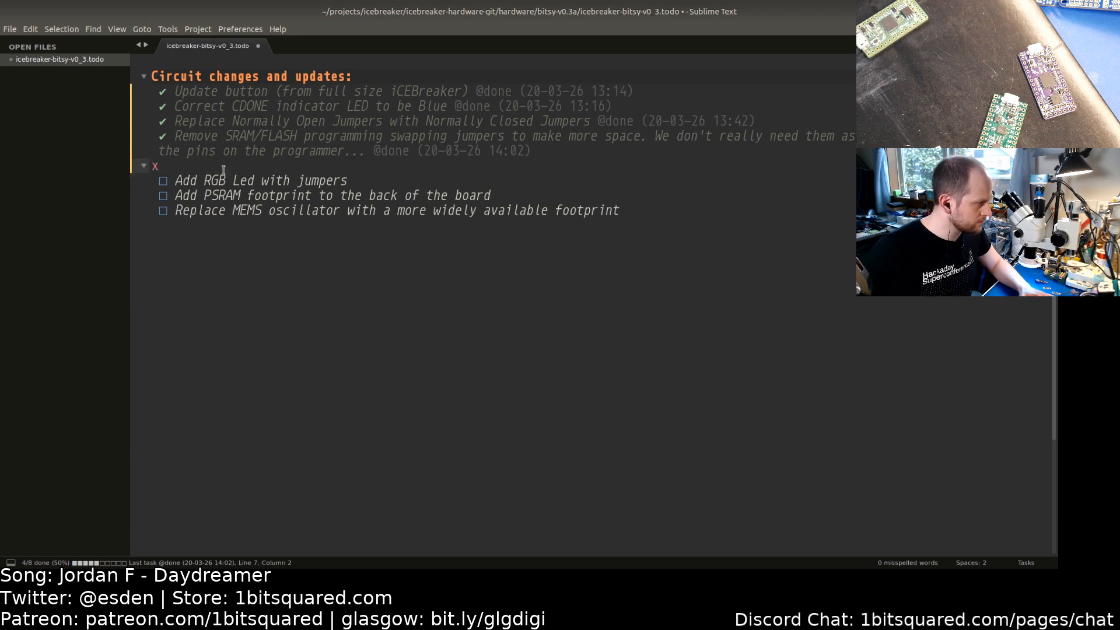
{"action": "key", "text": "BackSpace"}
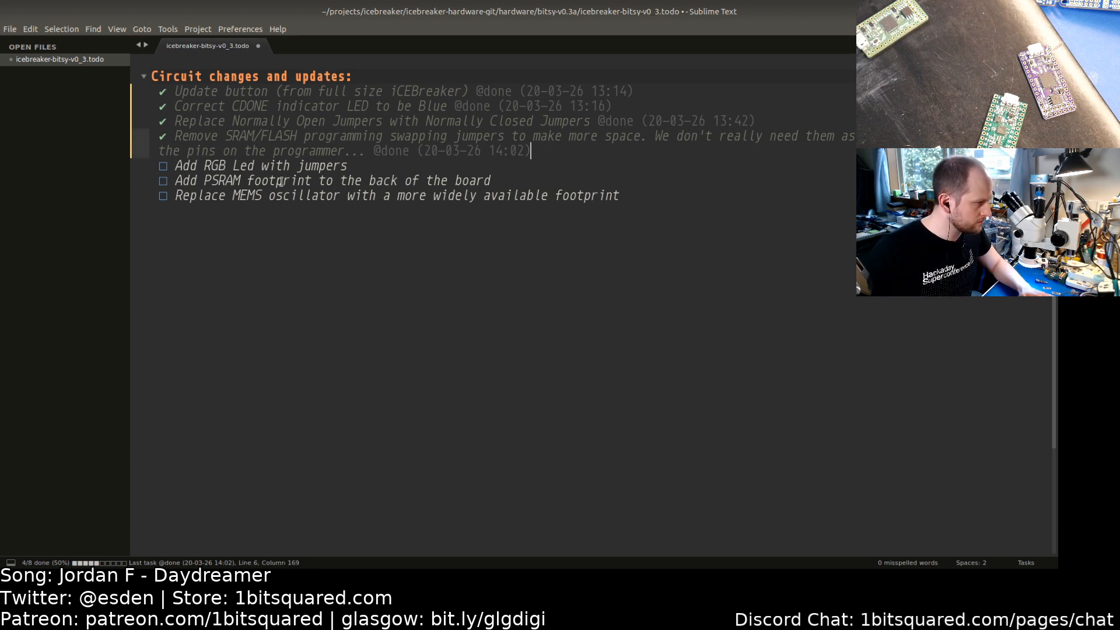
{"action": "left_click", "coordinate": [628, 197]}
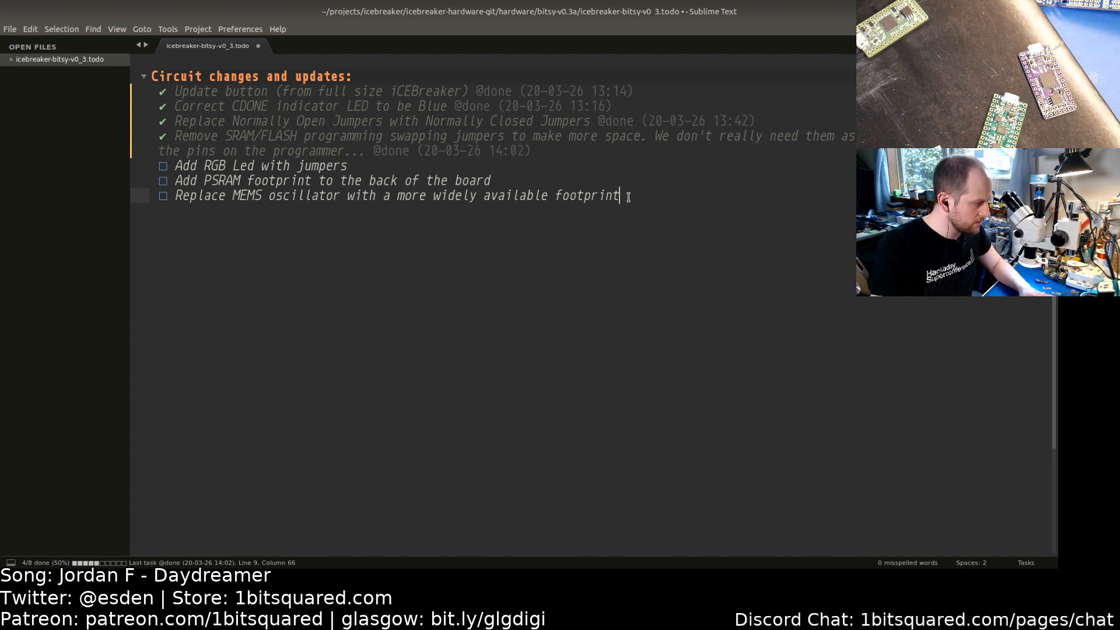
{"action": "key", "text": "ctrl+z"}
{"action": "key", "text": "ctrl+z"}
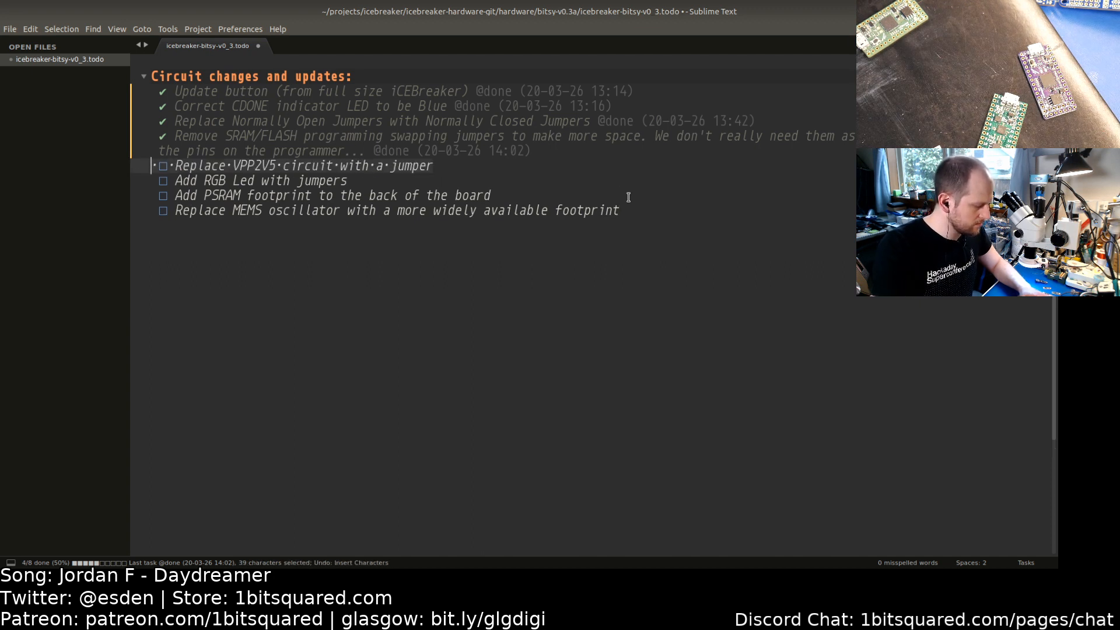
{"action": "key", "text": "ctrl+x"}
{"action": "key", "text": "BackSpace"}
{"action": "left_click", "coordinate": [628, 197]}
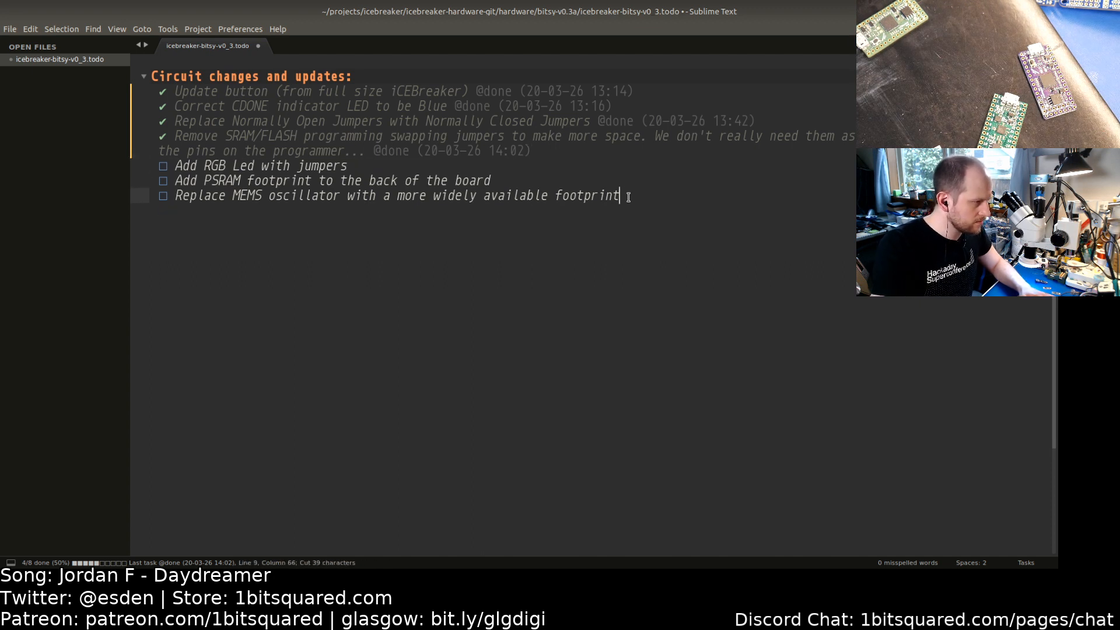
{"action": "key", "text": "Return"}
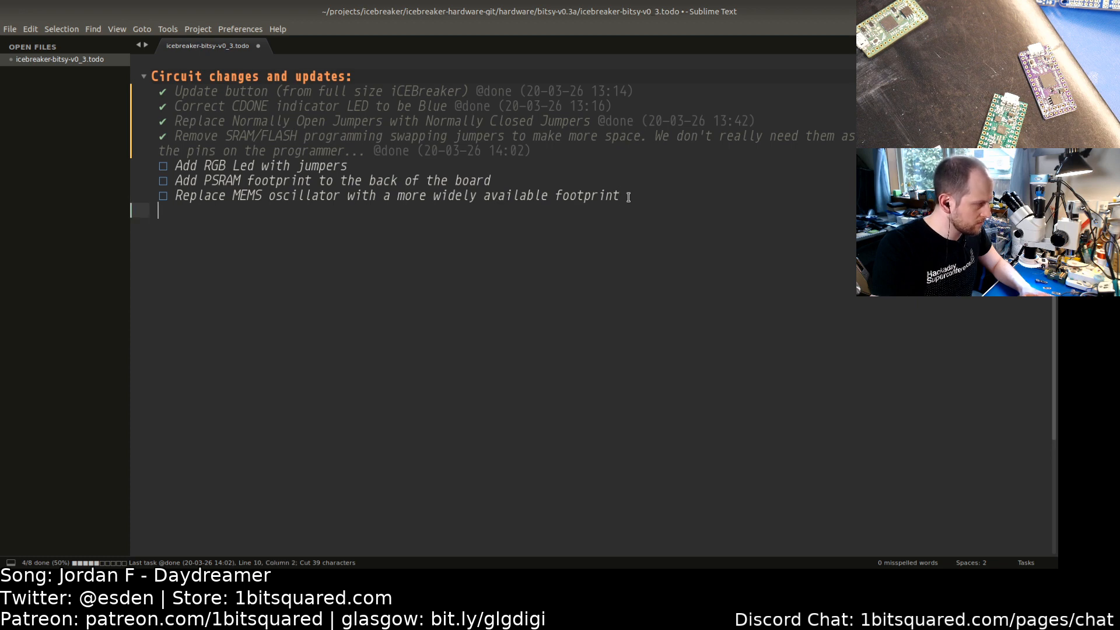
{"action": "key", "text": "ctrl+v"}
{"action": "key", "text": "Left"}
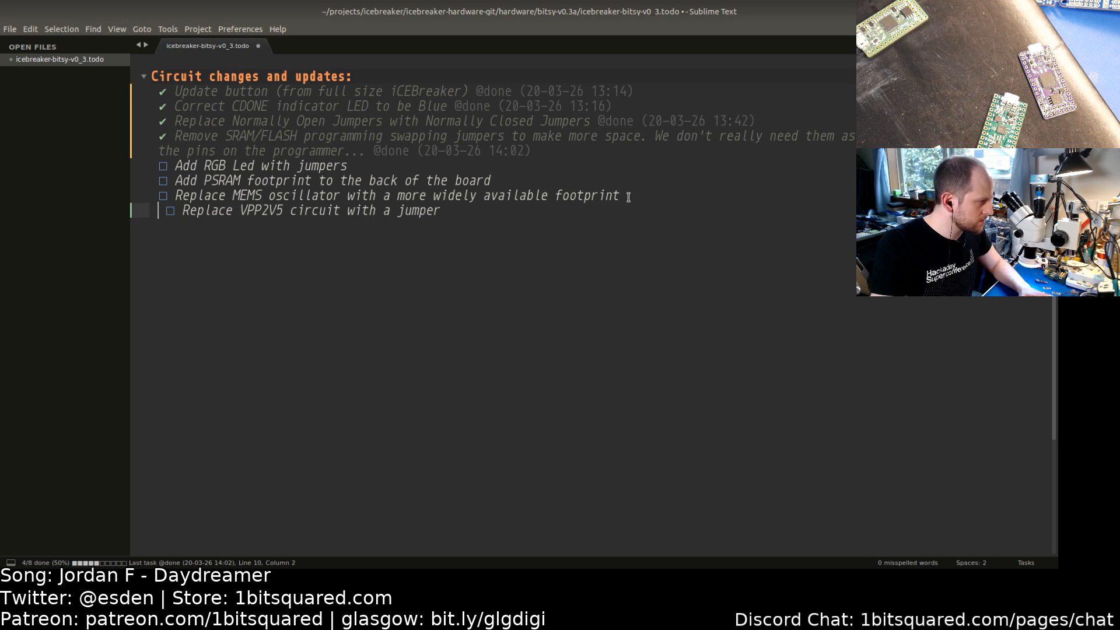
{"action": "key", "text": "BackSpace"}
{"action": "key", "text": "Up"}
{"action": "key", "text": "Up"}
{"action": "key", "text": "Up"}
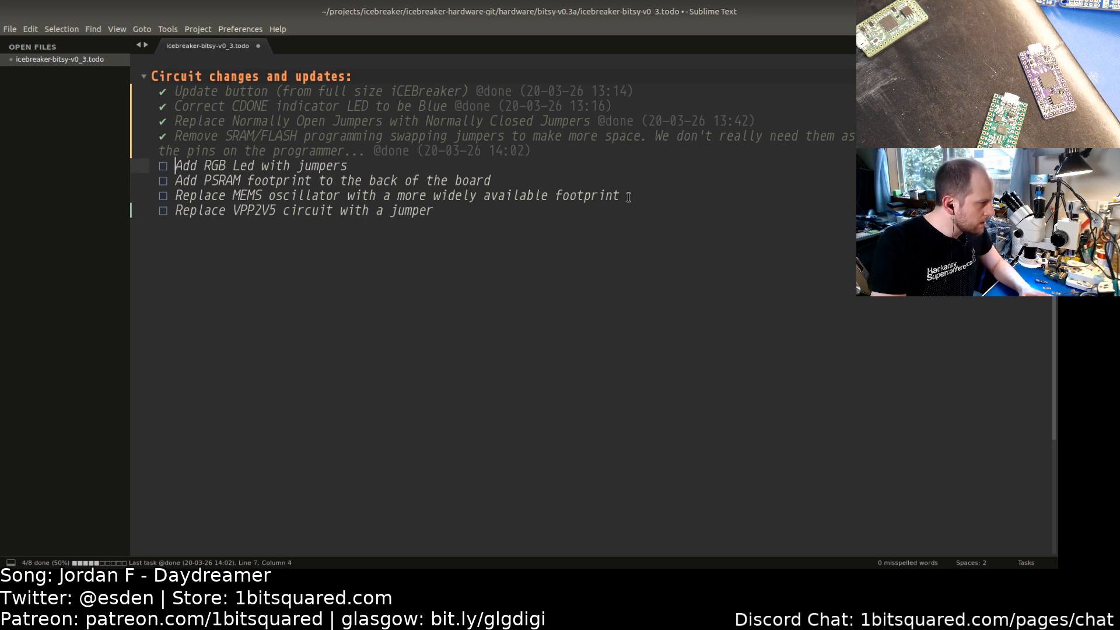
{"action": "key", "text": "Down"}
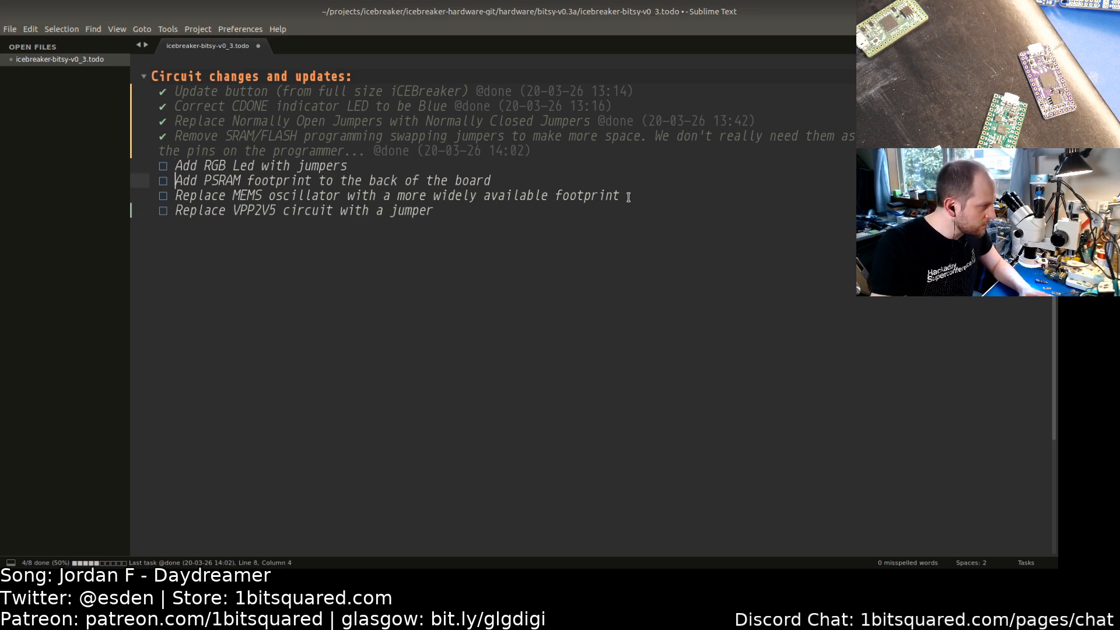
{"action": "key", "text": "Down"}
{"action": "key", "text": "Up"}
{"action": "key", "text": "Up"}
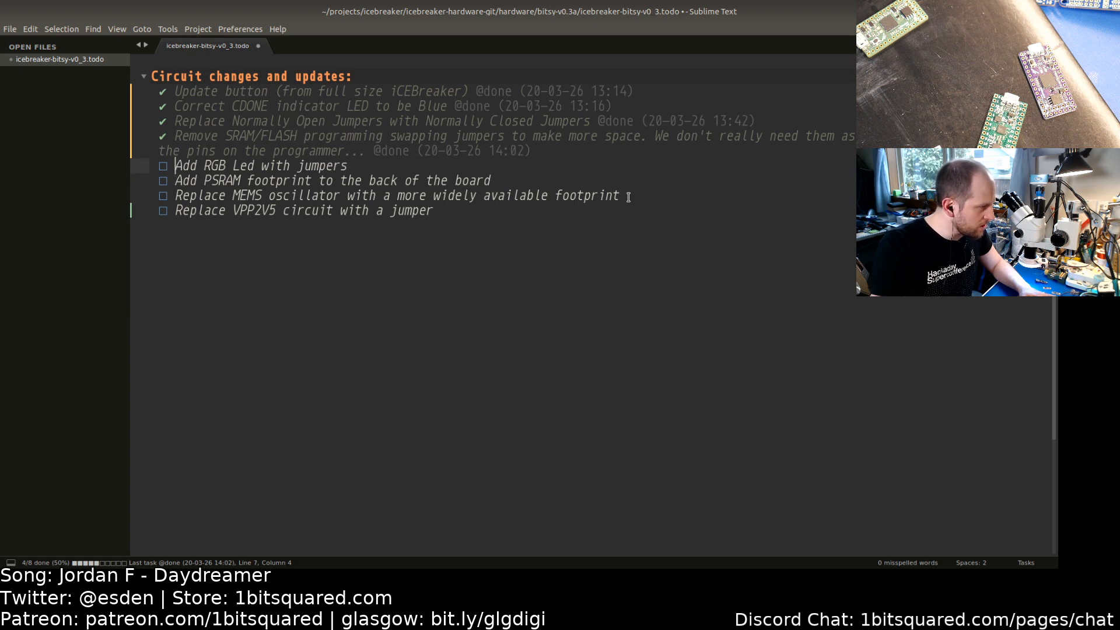
Step: Return to the board editor and survey the whole board layout around the FPGA and flash
{"action": "key", "text": "alt+Tab"}
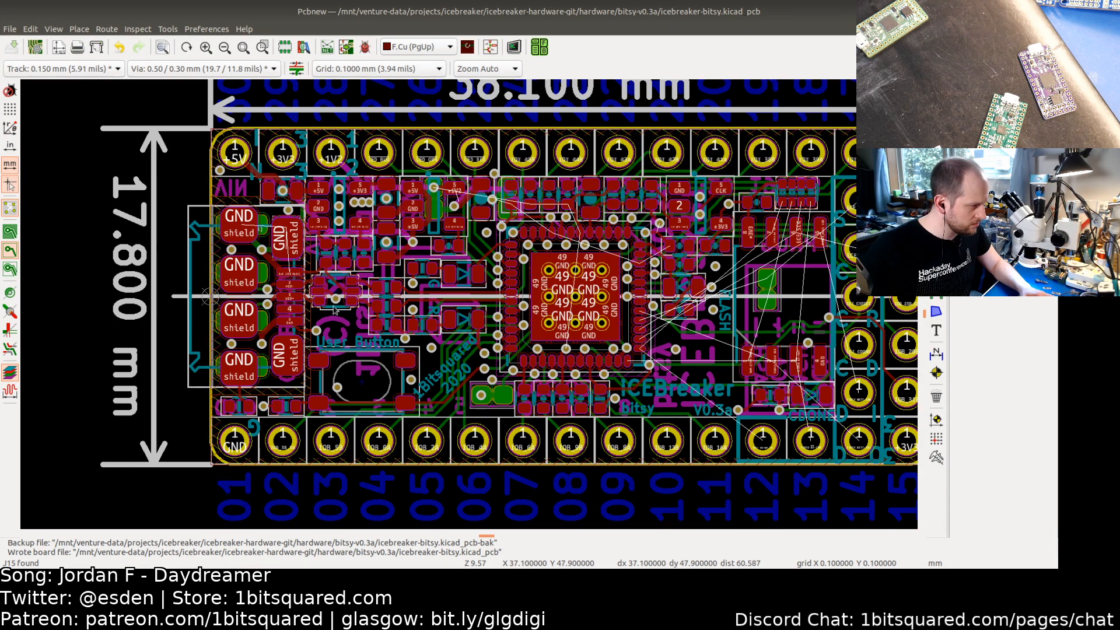
{"action": "scroll", "coordinate": [350, 333], "scroll_direction": "up", "scroll_amount": 1}
{"action": "scroll", "coordinate": [350, 333], "scroll_direction": "up", "scroll_amount": 1}
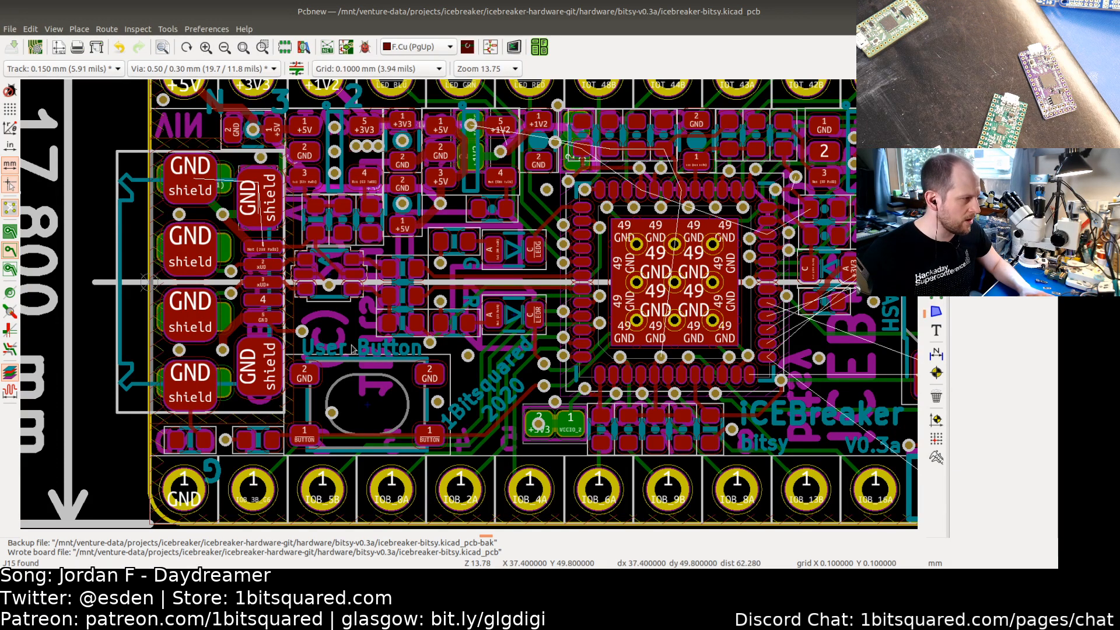
{"action": "key", "text": "Home"}
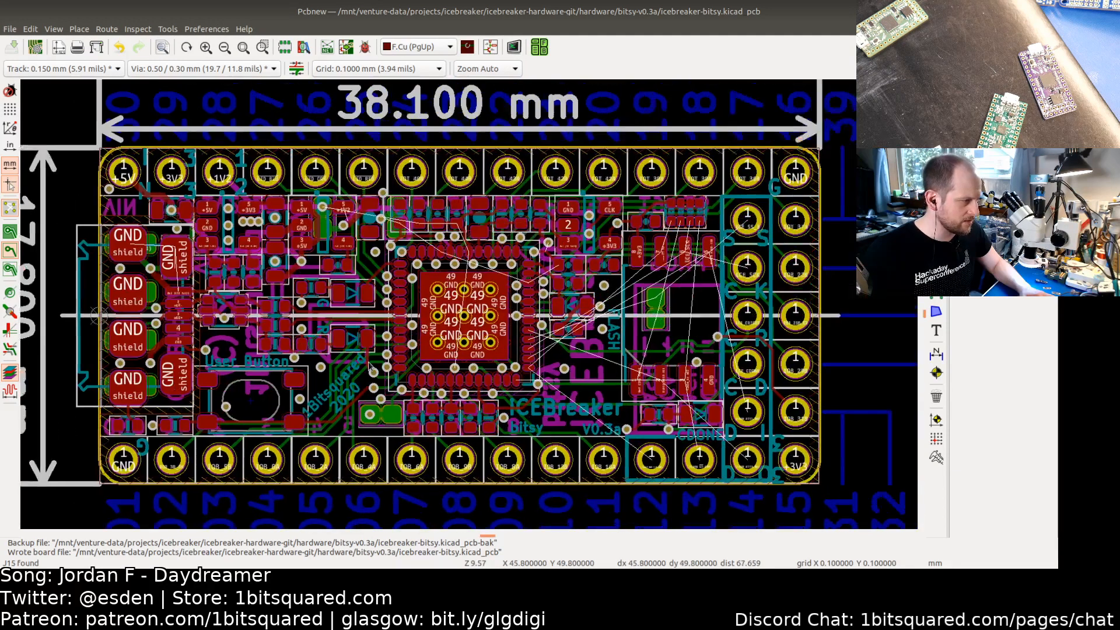
{"action": "middle_click_drag", "start_coordinate": [369, 364], "coordinate": [446, 363]}
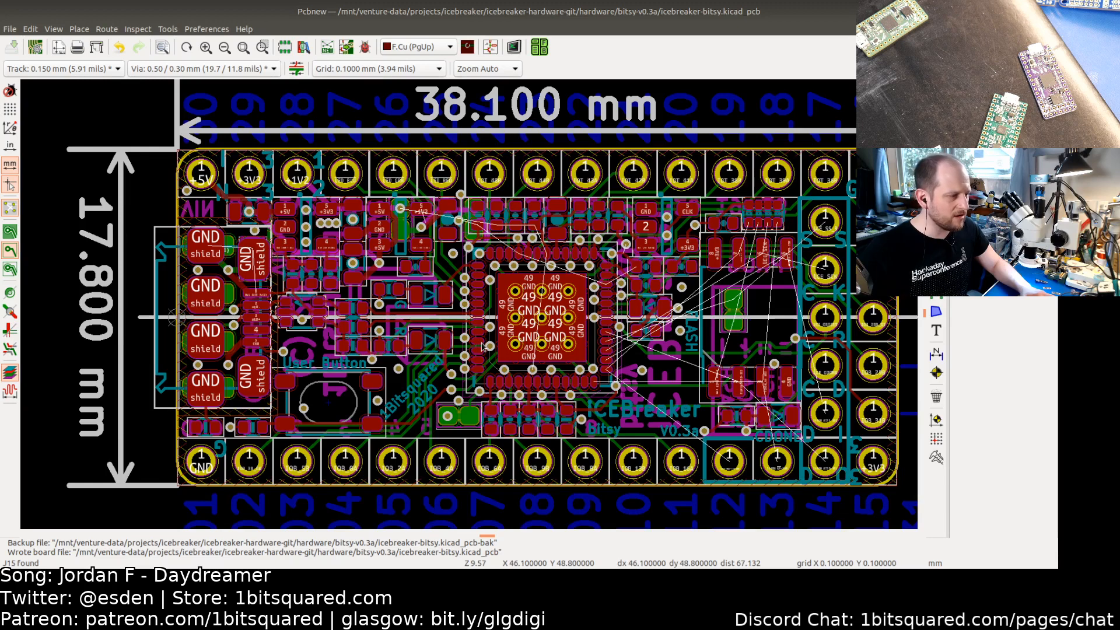
{"action": "middle_click_drag", "start_coordinate": [449, 365], "coordinate": [418, 364]}
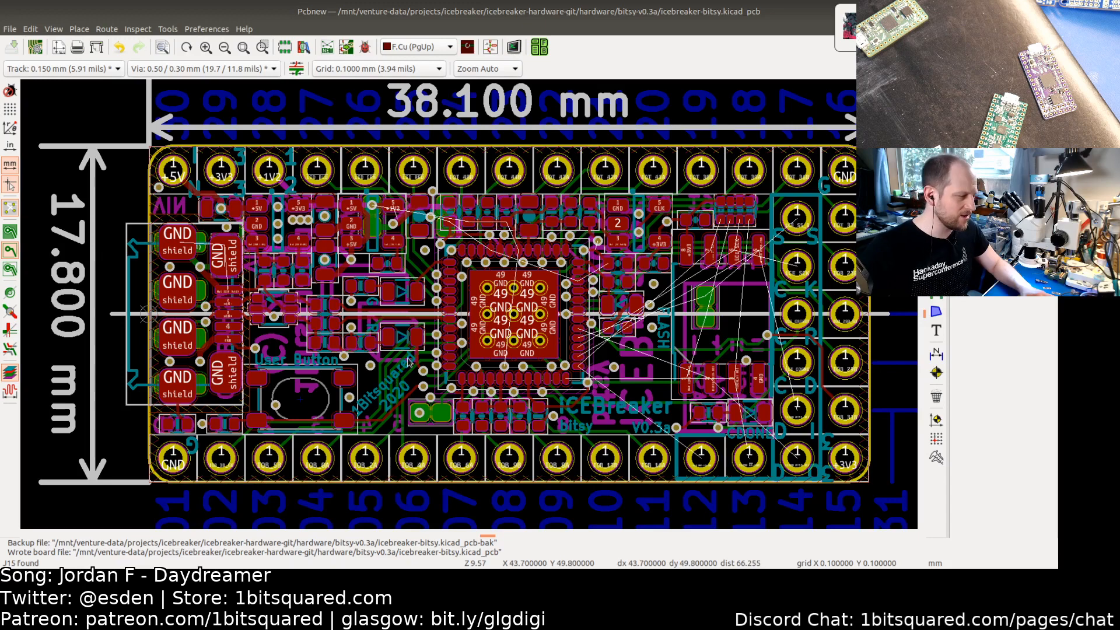
{"action": "middle_click_drag", "start_coordinate": [435, 370], "coordinate": [374, 370]}
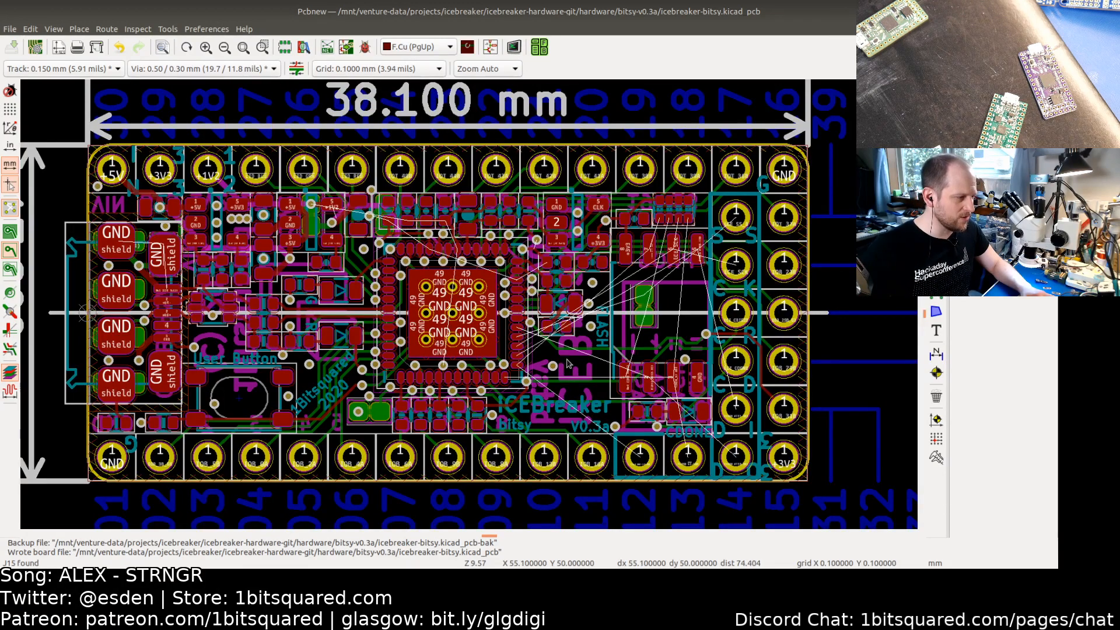
{"action": "middle_click_drag", "start_coordinate": [565, 364], "coordinate": [591, 367]}
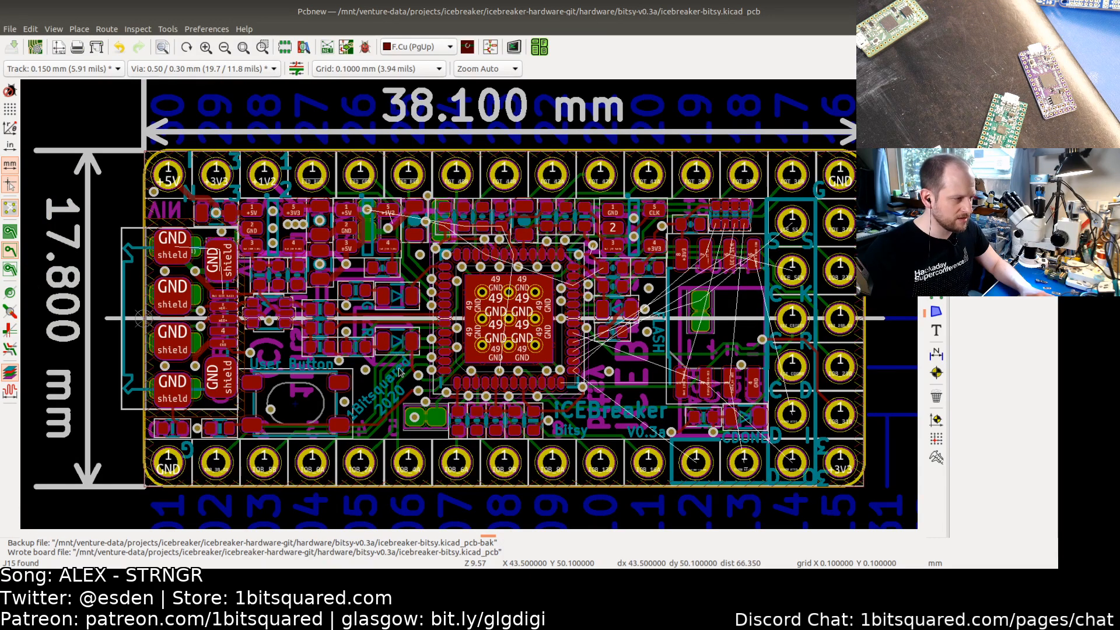
{"action": "mouse_move", "coordinate": [538, 340]}
{"action": "middle_mouse_down"}
{"action": "mouse_move", "coordinate": [538, 368]}
{"action": "mouse_move", "coordinate": [515, 301]}
{"action": "mouse_move", "coordinate": [537, 329]}
{"action": "middle_mouse_up"}
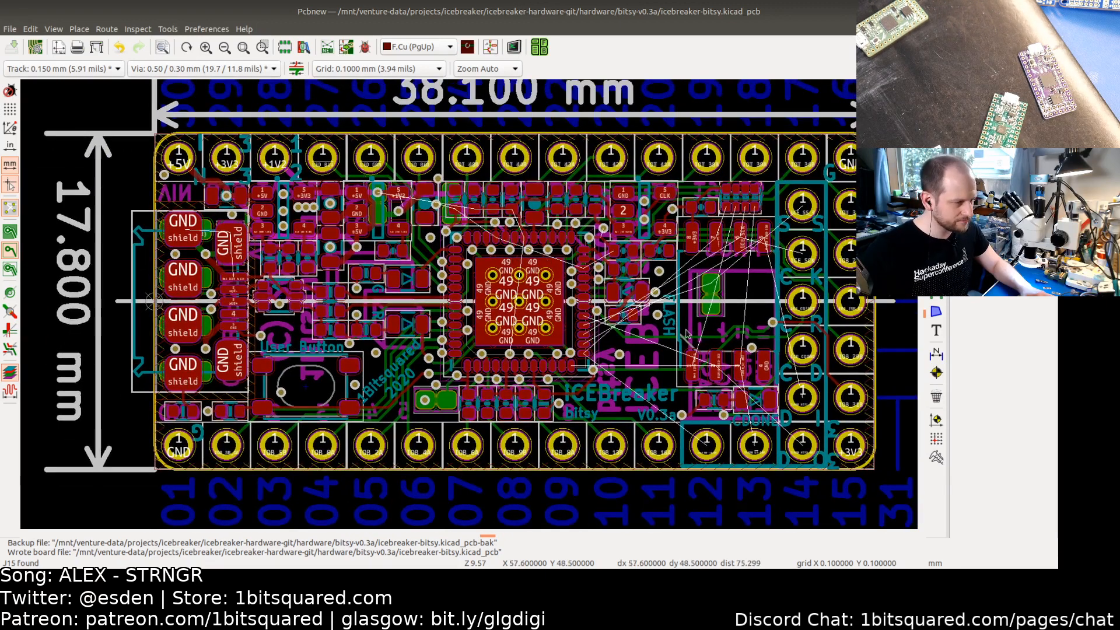
{"action": "scroll", "coordinate": [721, 357], "scroll_direction": "up", "scroll_amount": 4}
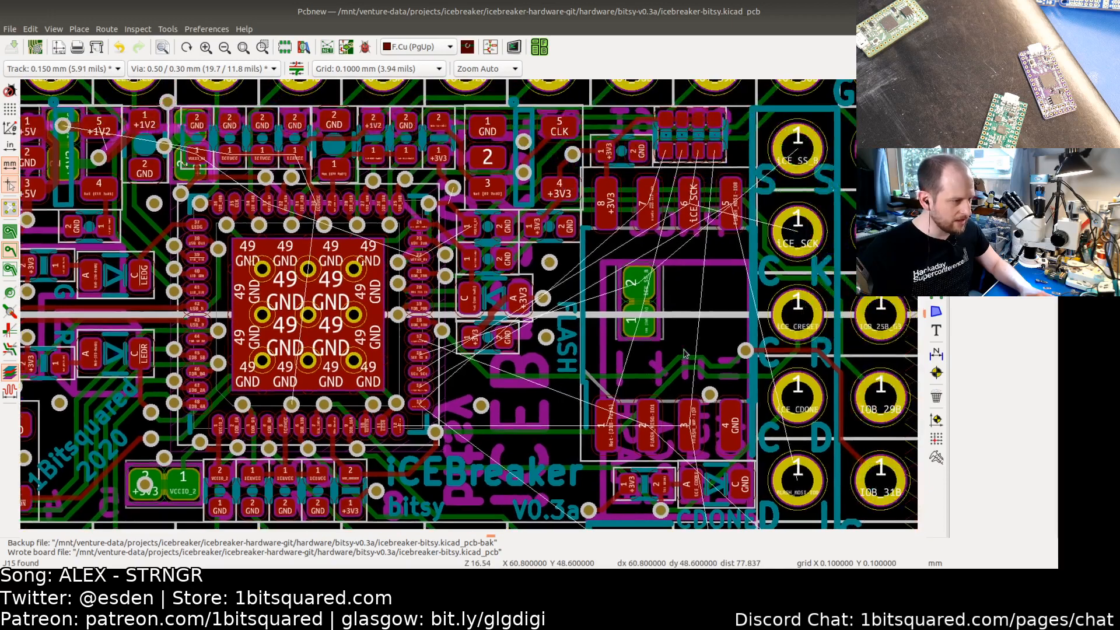
{"action": "scroll", "coordinate": [685, 353], "scroll_direction": "down", "scroll_amount": 3}
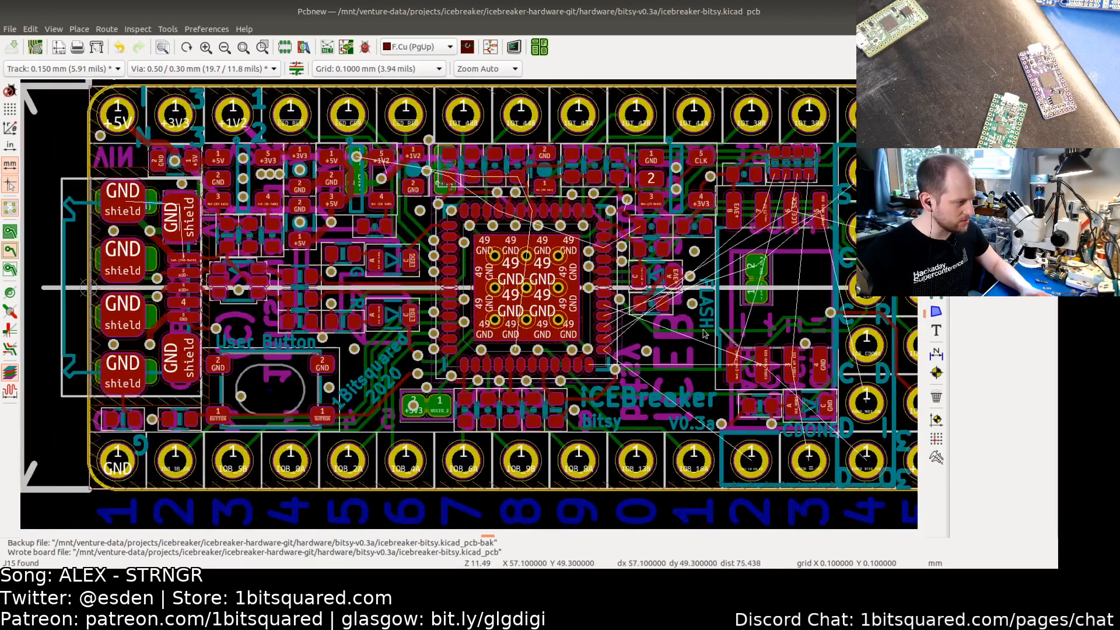
{"action": "middle_click_drag", "start_coordinate": [704, 333], "coordinate": [663, 344]}
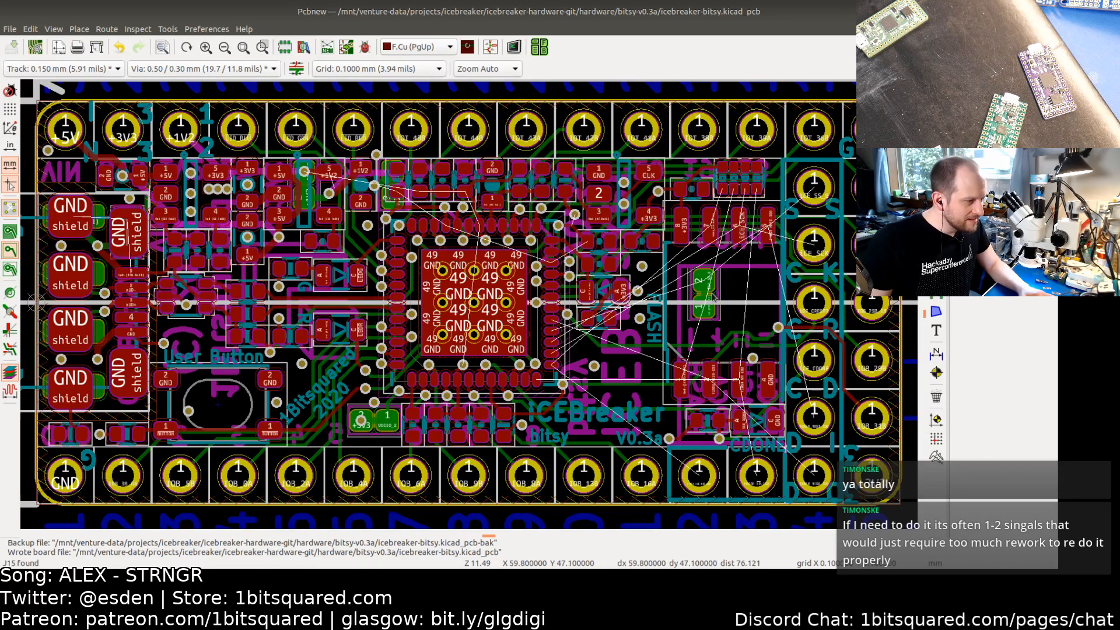
Step: Select the flash chip U5 footprint and make the back silkscreen the active layer
{"action": "middle_click_drag", "start_coordinate": [669, 292], "coordinate": [580, 251]}
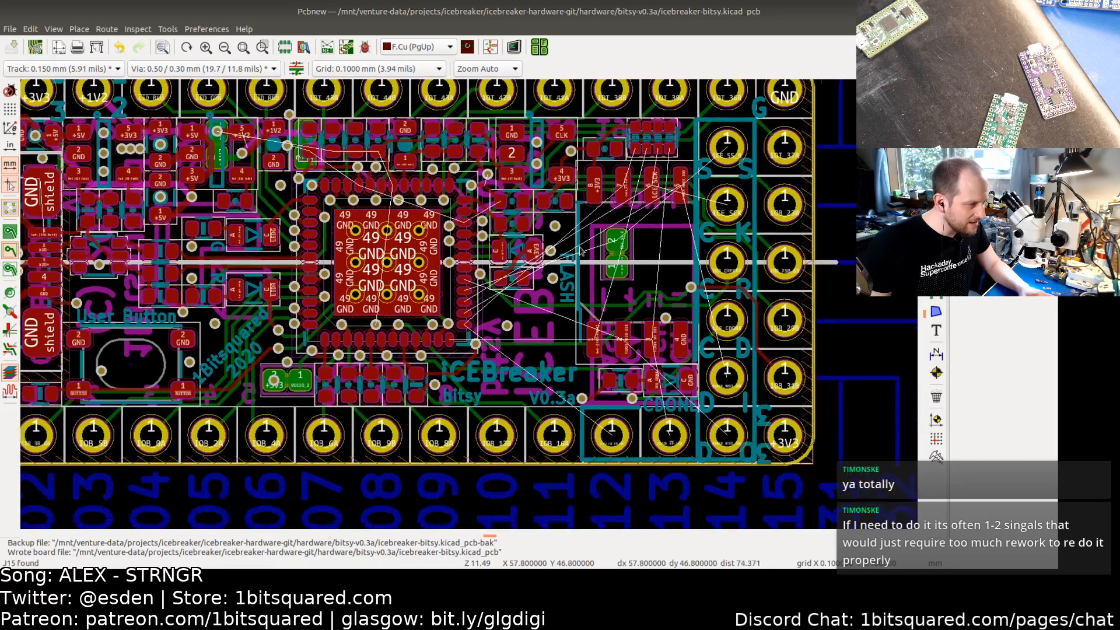
{"action": "scroll", "coordinate": [665, 329], "scroll_direction": "up", "scroll_amount": 2}
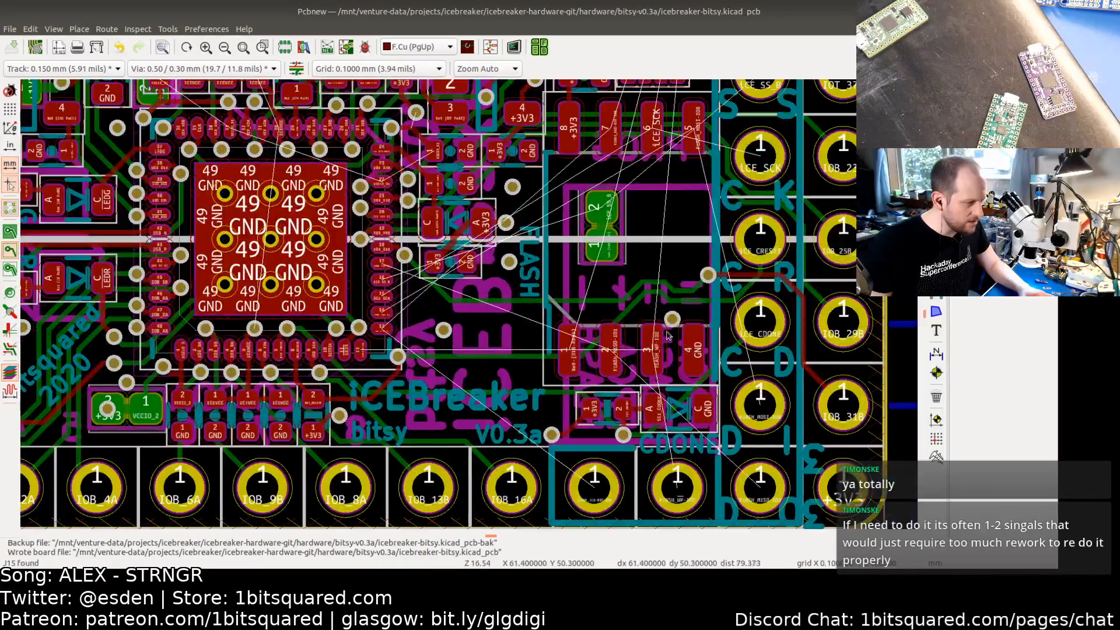
{"action": "left_click", "coordinate": [654, 300]}
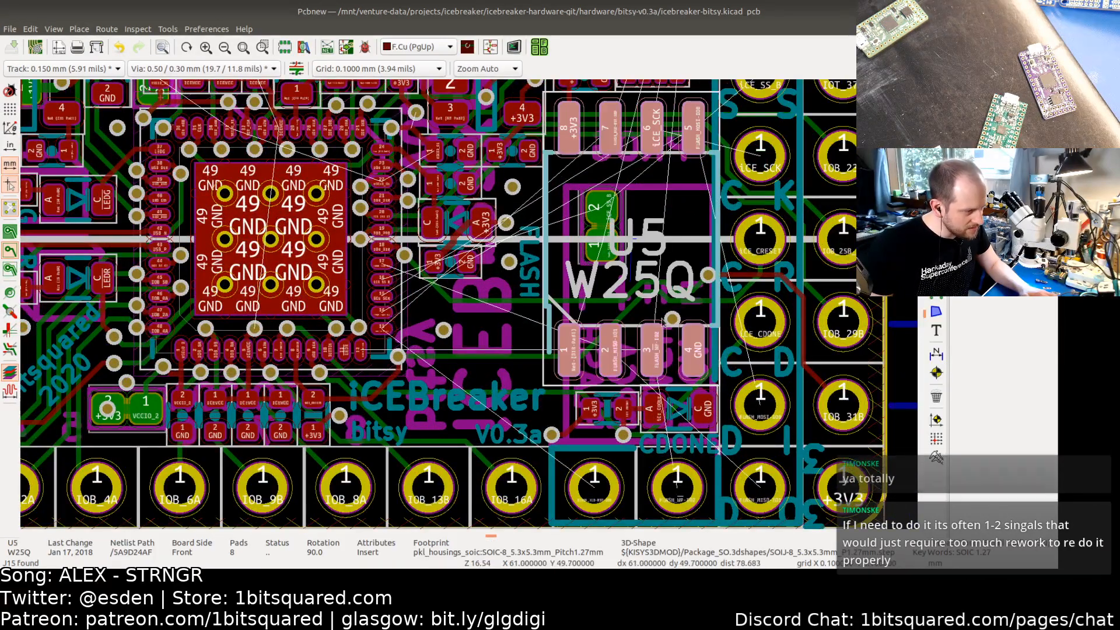
{"action": "key", "text": "Page_Down"}
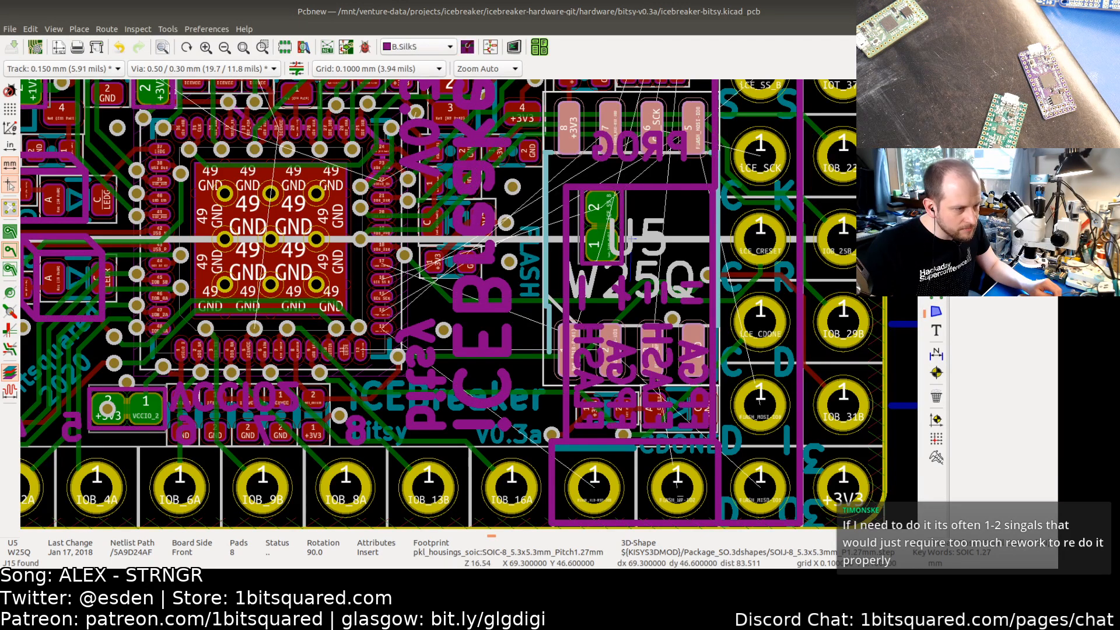
{"action": "key", "text": "Page_Down"}
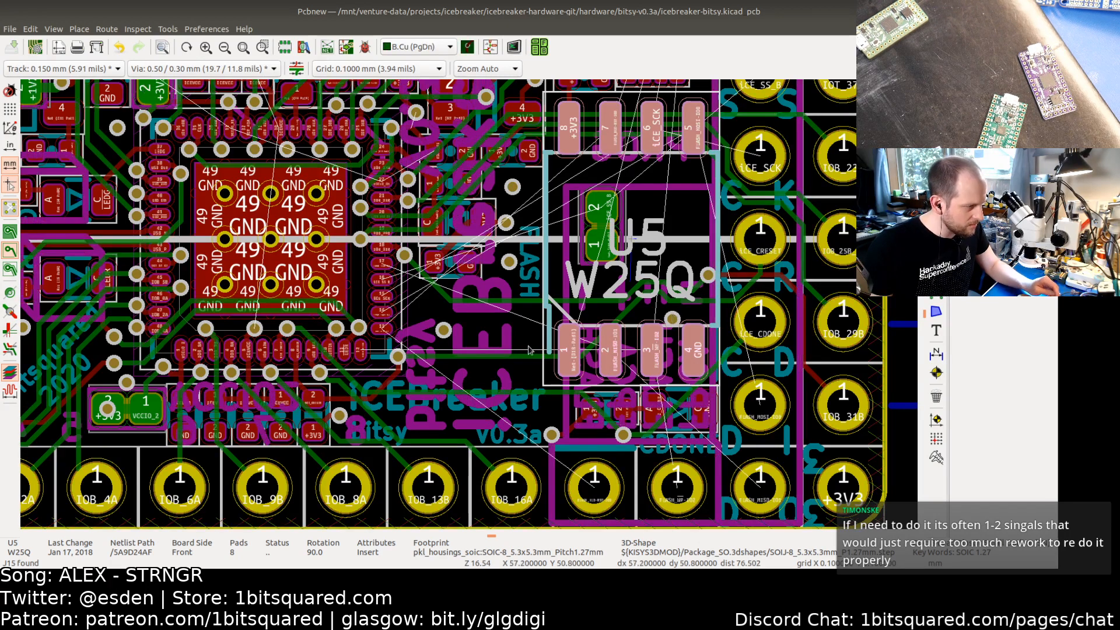
{"action": "key", "text": "Escape"}
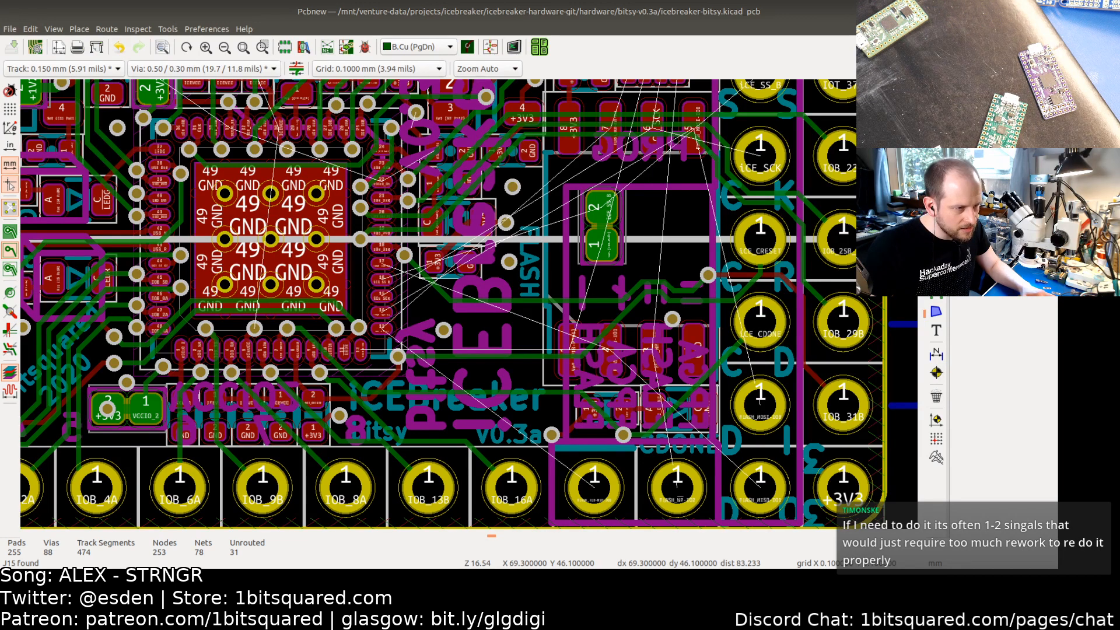
{"action": "left_click", "coordinate": [986, 202]}
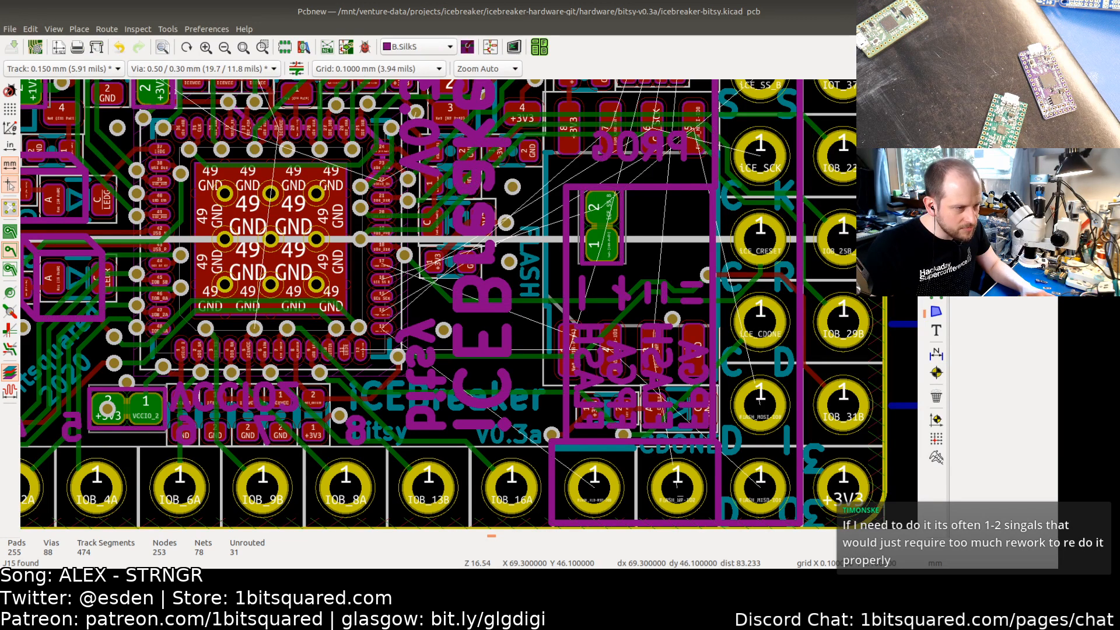
Step: Delete two back-silkscreen line segments beside the jumper next to the flash chip
{"action": "left_click", "coordinate": [583, 292]}
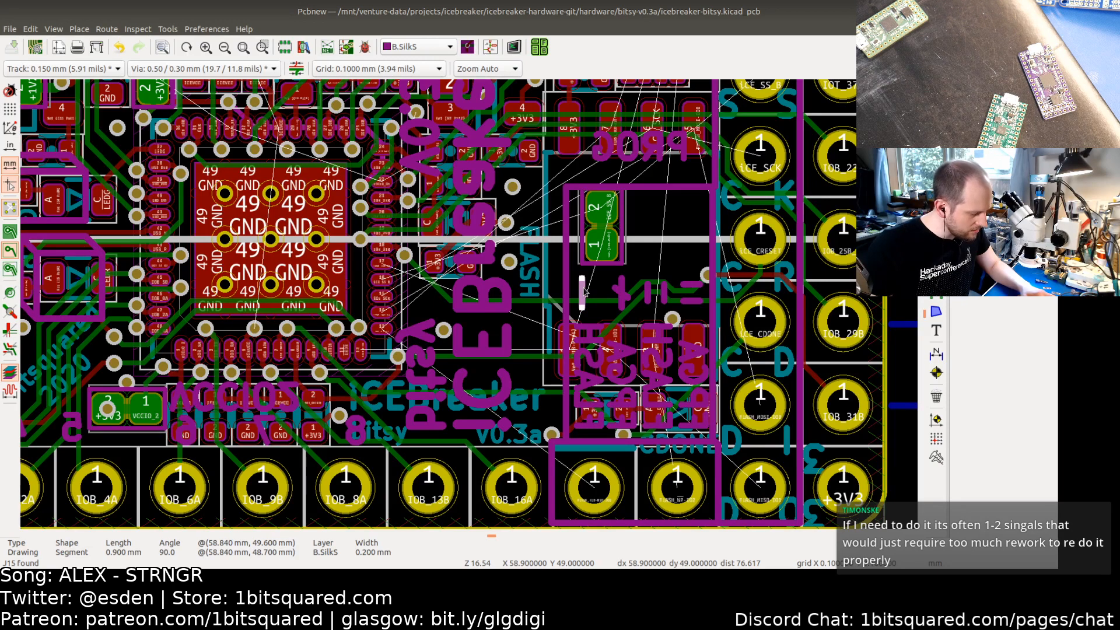
{"action": "key", "text": "Delete"}
{"action": "left_click", "coordinate": [567, 283]}
{"action": "key", "text": "Delete"}
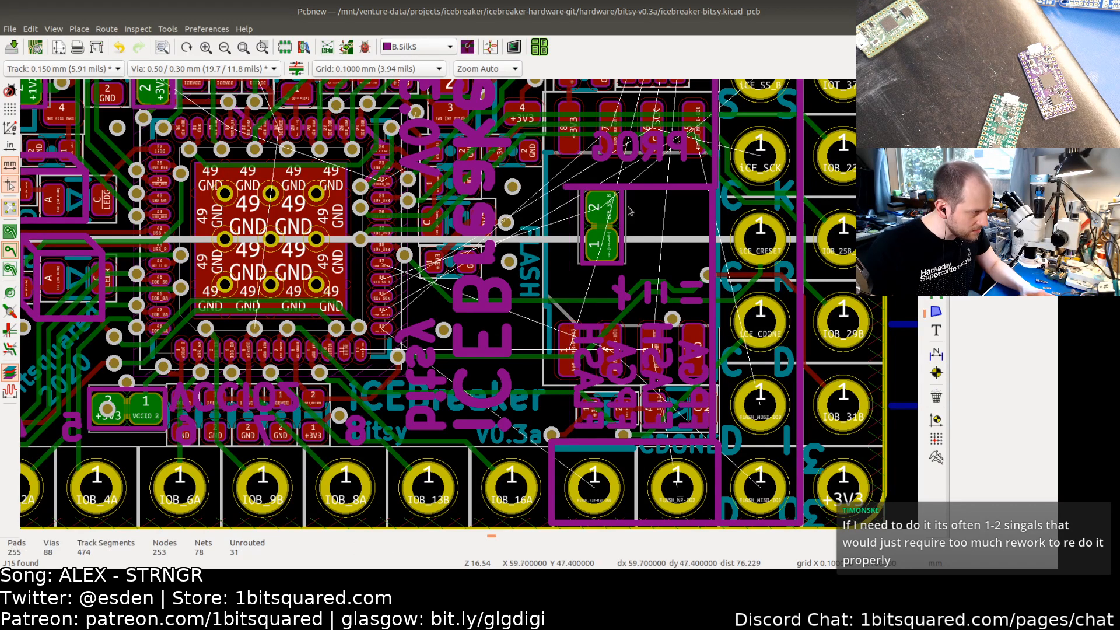
Step: Hide the other board layers so the back silkscreen around the flash jumper stands out
{"action": "left_click", "coordinate": [659, 191]}
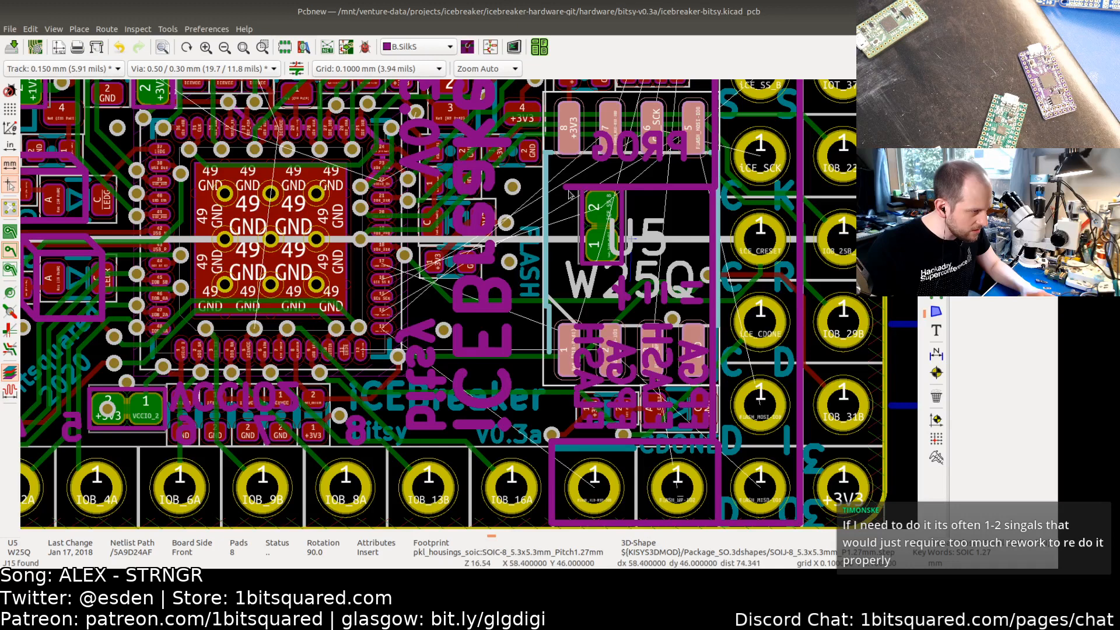
{"action": "left_click", "coordinate": [530, 263]}
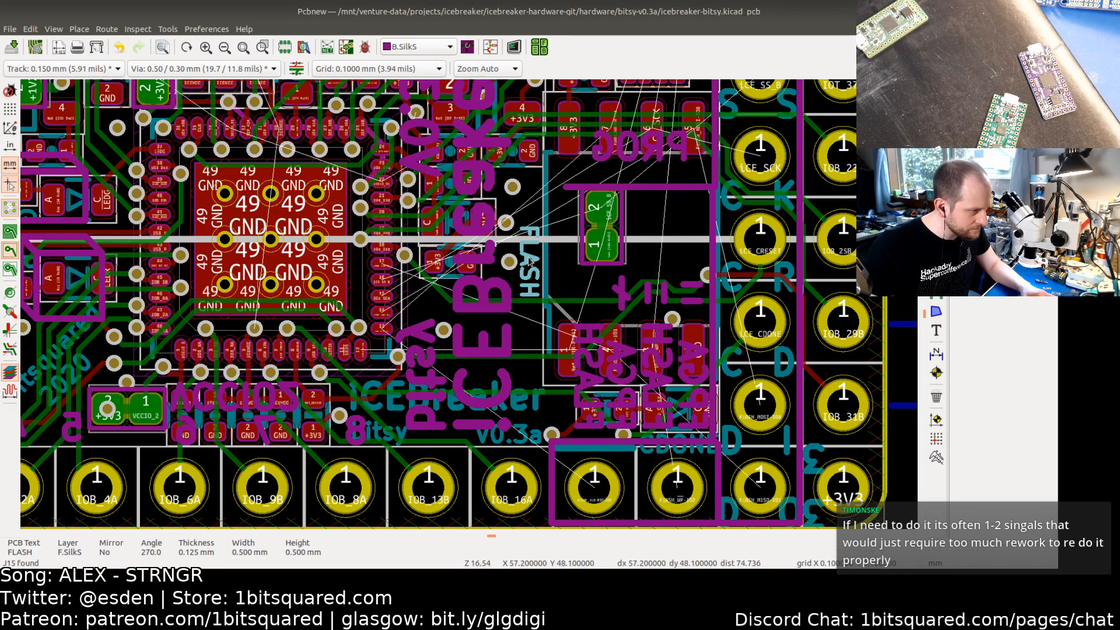
{"action": "left_click", "coordinate": [529, 201]}
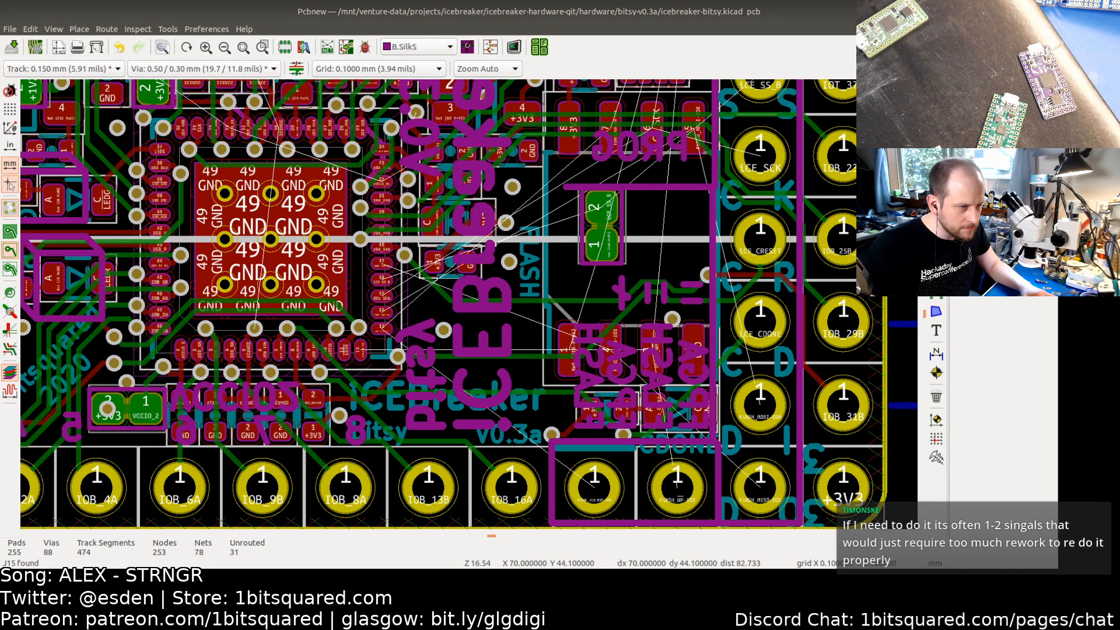
{"action": "left_click", "coordinate": [993, 93]}
{"action": "left_click", "coordinate": [969, 111]}
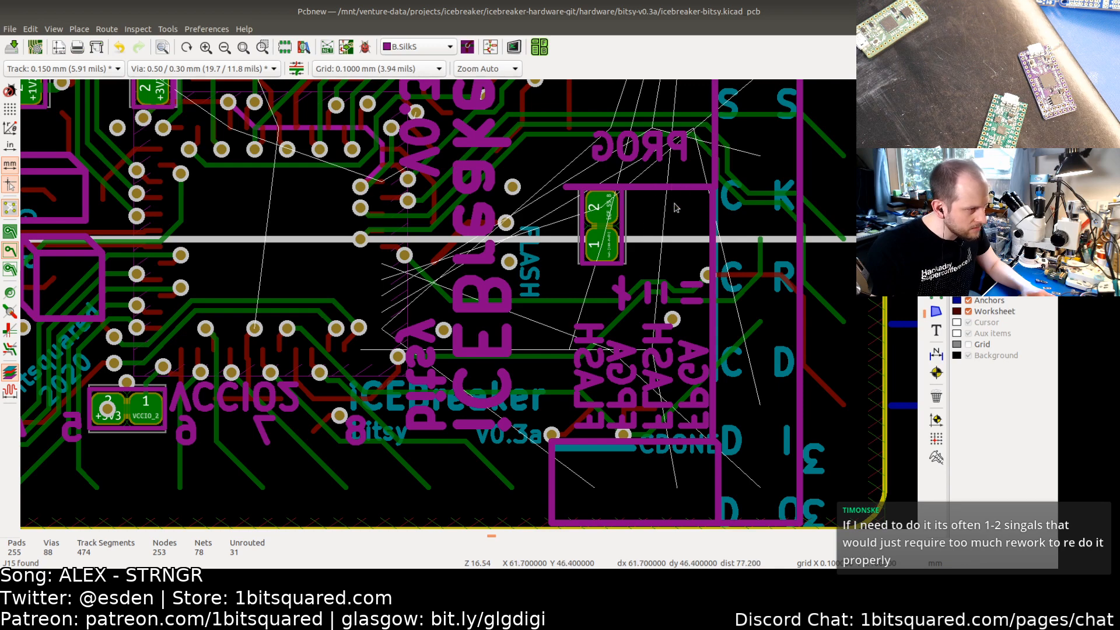
Step: Delete the back-silkscreen line running above the flash jumper
{"action": "scroll", "coordinate": [674, 186], "scroll_direction": "up", "scroll_amount": 3}
{"action": "left_click", "coordinate": [452, 168]}
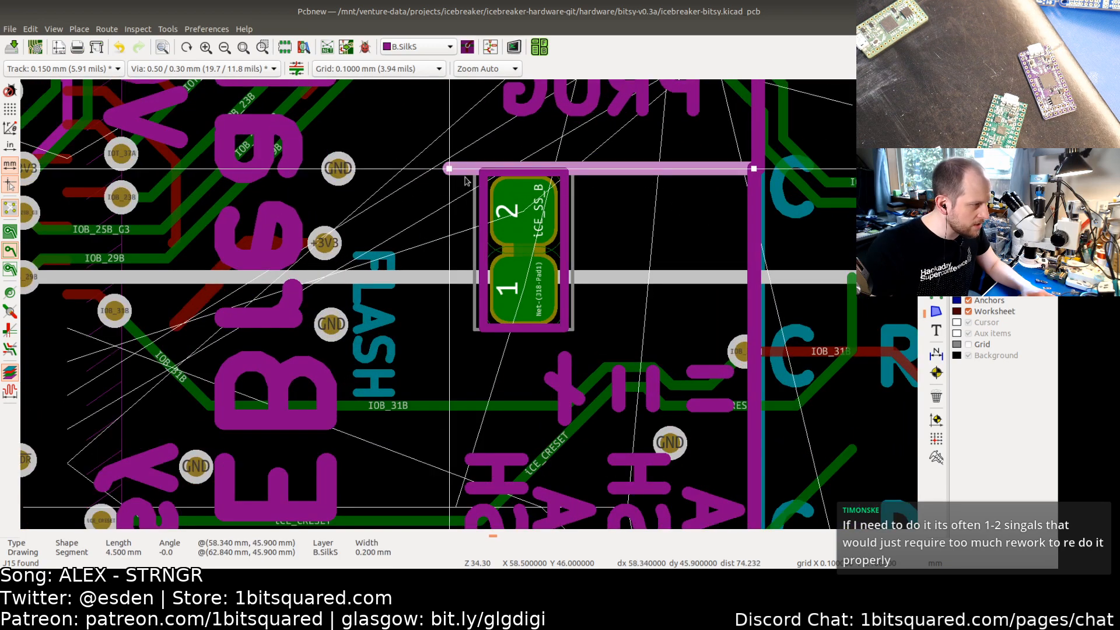
{"action": "key", "text": "Delete"}
{"action": "scroll", "coordinate": [633, 354], "scroll_direction": "down", "scroll_amount": 3, "text": "shift"}
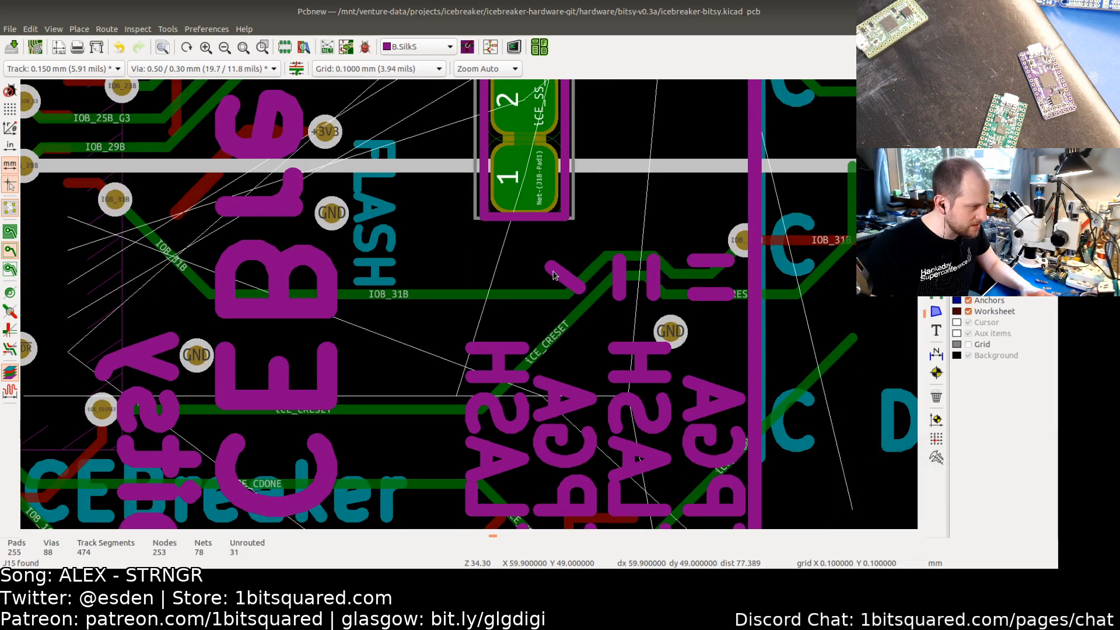
Step: Delete the small back-silkscreen marks below the flash jumper, including the short line lying on the ICE_CRESET track
{"action": "left_click", "coordinate": [566, 288]}
{"action": "key", "text": "Delete"}
{"action": "left_click", "coordinate": [621, 269]}
{"action": "key", "text": "Delete"}
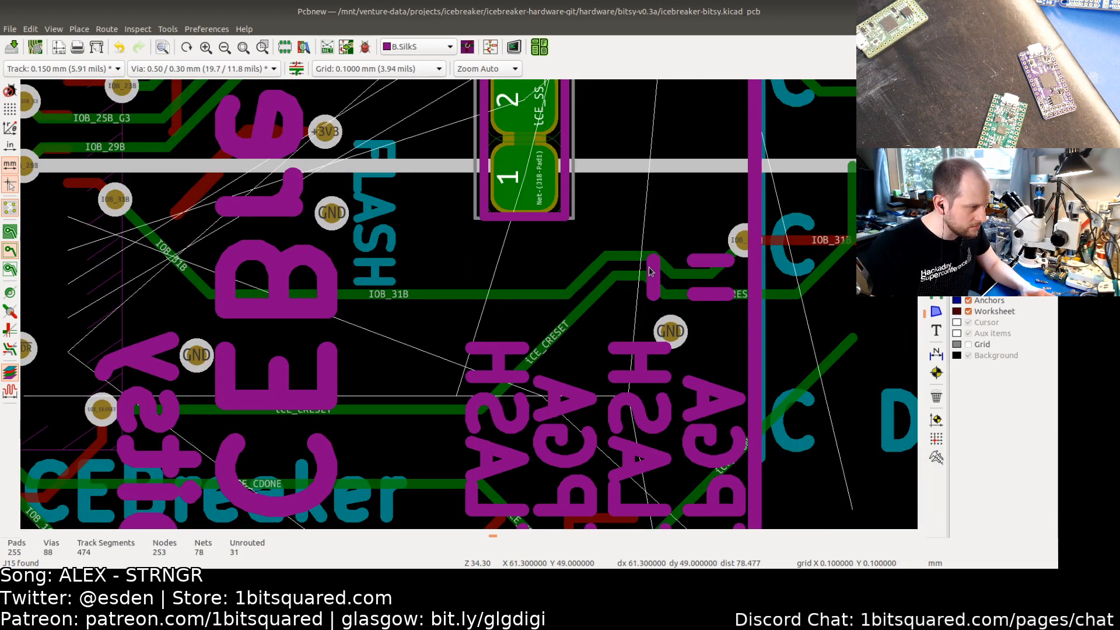
{"action": "left_click", "coordinate": [654, 270]}
{"action": "key", "text": "Delete"}
{"action": "left_click", "coordinate": [692, 262]}
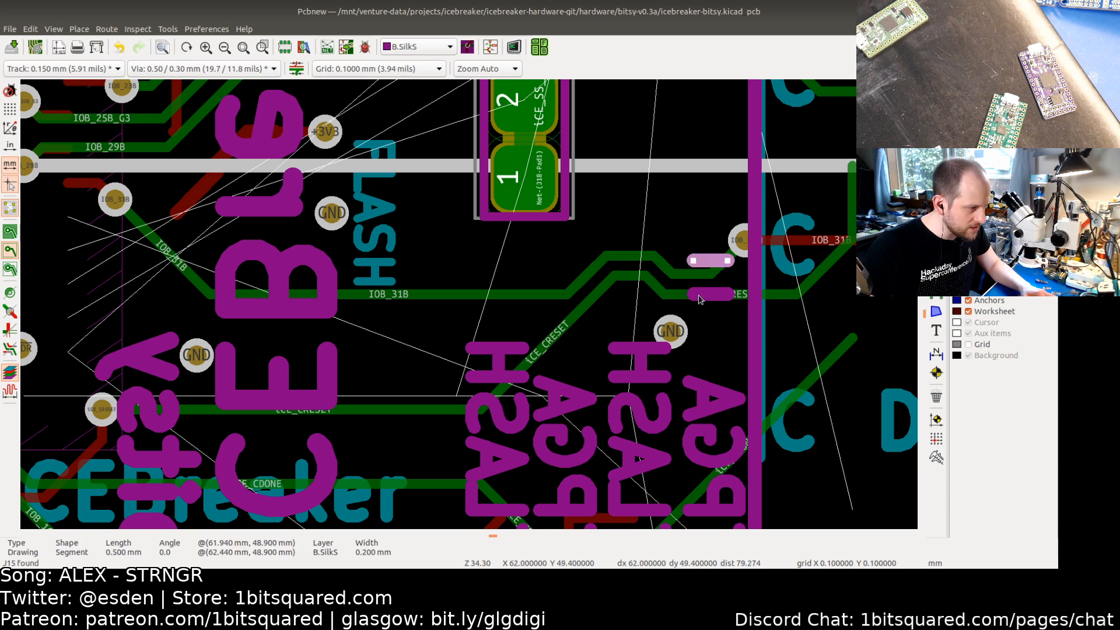
{"action": "left_click", "coordinate": [699, 299]}
{"action": "left_click", "coordinate": [696, 262]}
{"action": "key", "text": "Delete"}
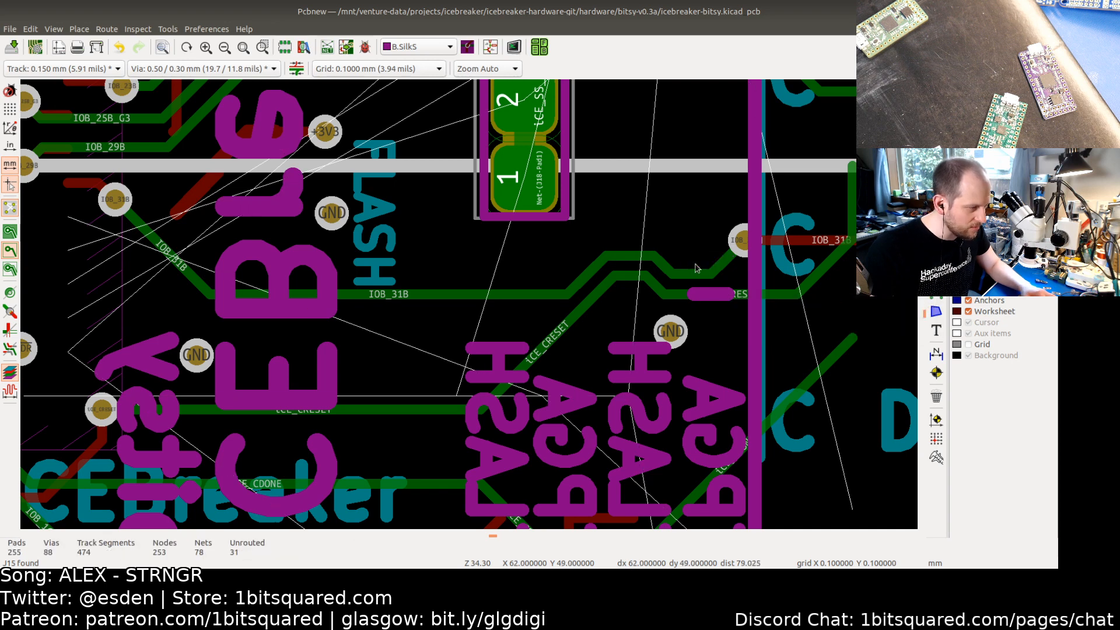
{"action": "left_click", "coordinate": [699, 297]}
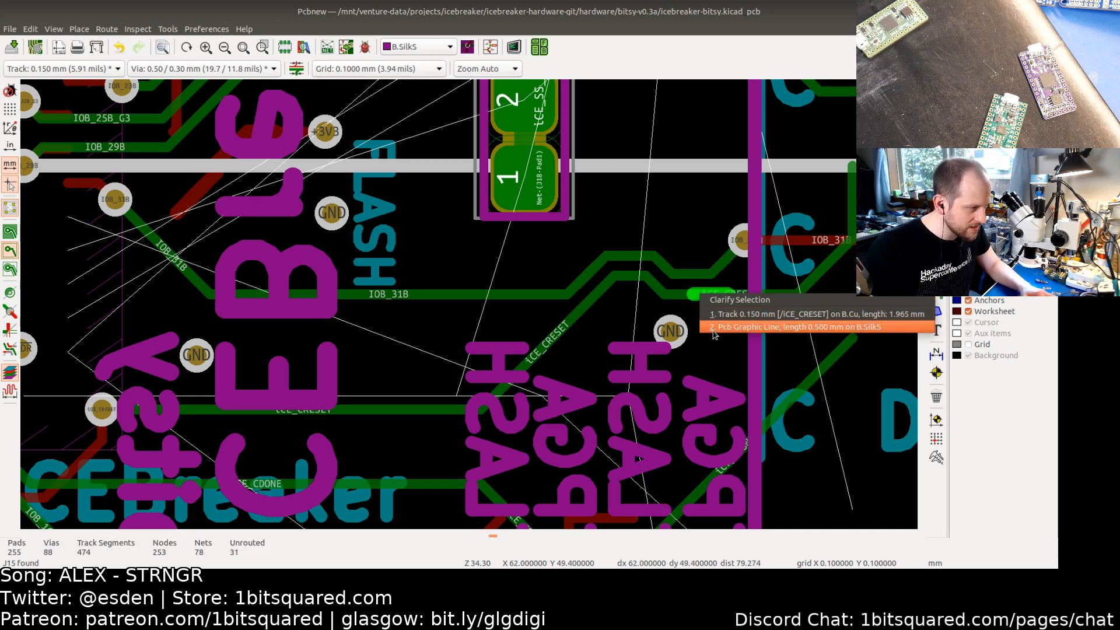
{"action": "left_click", "coordinate": [795, 327]}
{"action": "key", "text": "Delete"}
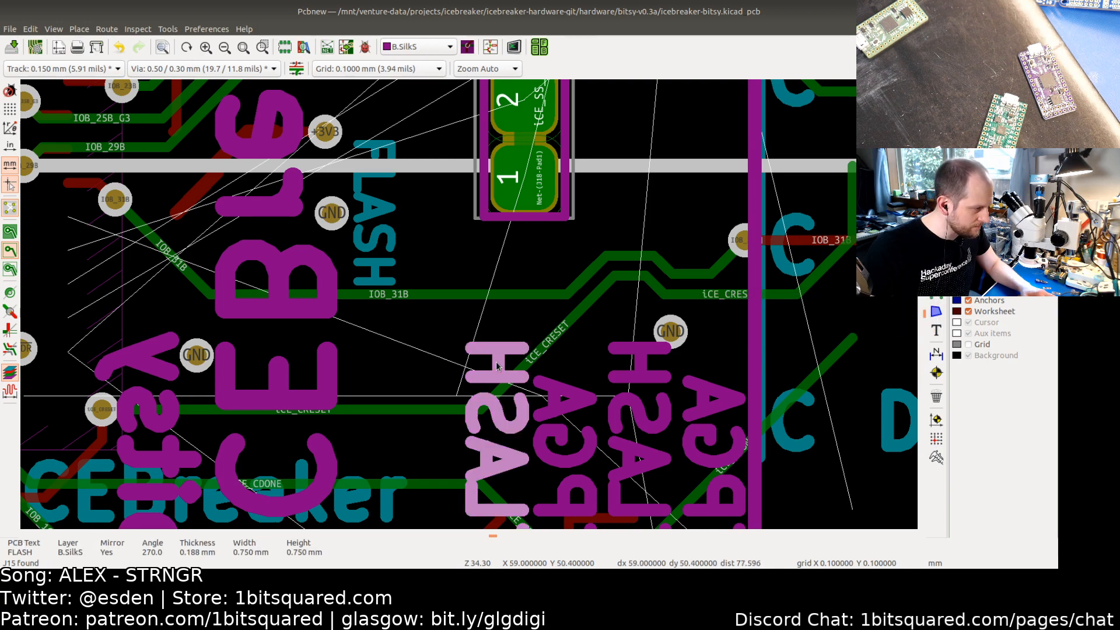
Step: Delete the mirrored FLASH and FPGA back-silkscreen labels below the jumper
{"action": "scroll", "coordinate": [495, 349], "scroll_direction": "down", "scroll_amount": 2}
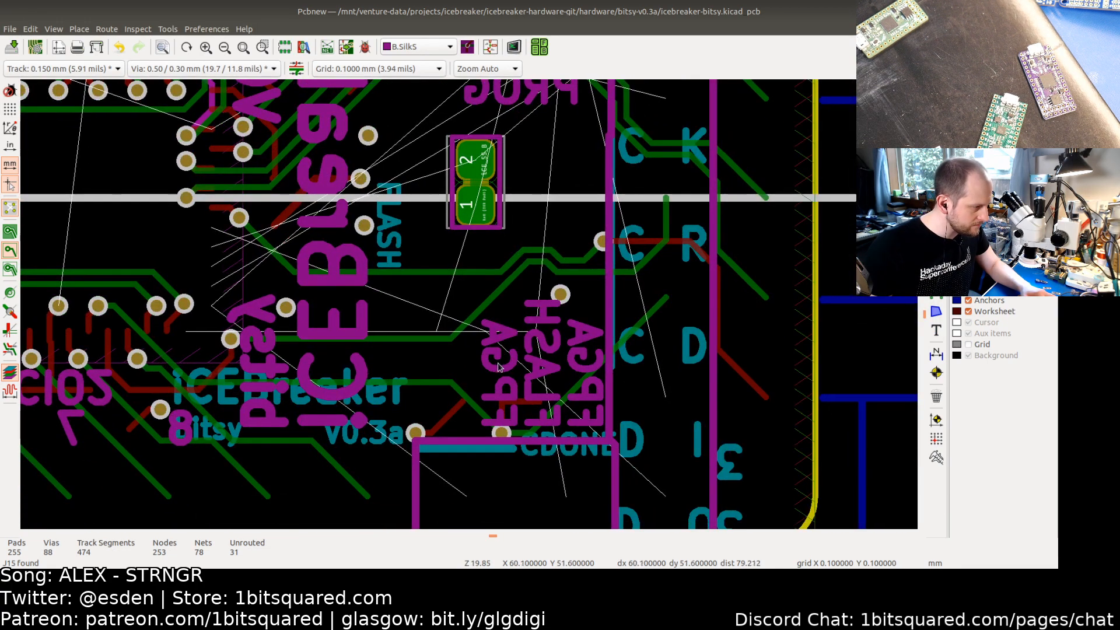
{"action": "left_click", "coordinate": [500, 367]}
{"action": "key", "text": "Delete"}
{"action": "left_click", "coordinate": [548, 353]}
{"action": "key", "text": "Delete"}
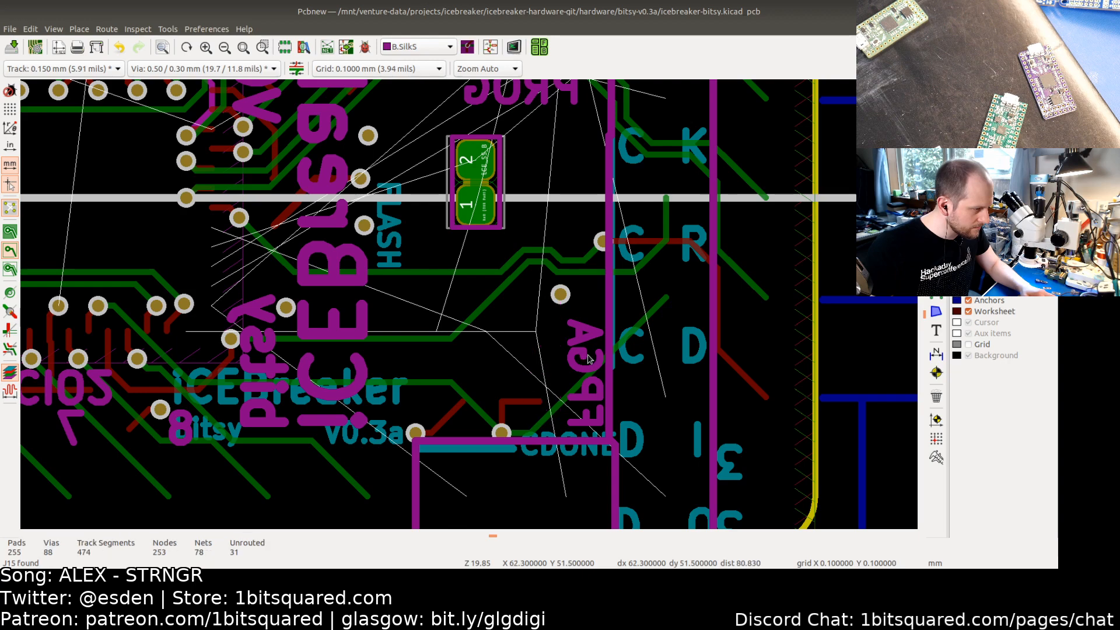
{"action": "left_click", "coordinate": [587, 361]}
{"action": "key", "text": "Delete"}
Step: Delete the PROG back-silkscreen label above the jumper and undo the deletion
{"action": "scroll", "coordinate": [524, 355], "scroll_direction": "down", "scroll_amount": 2}
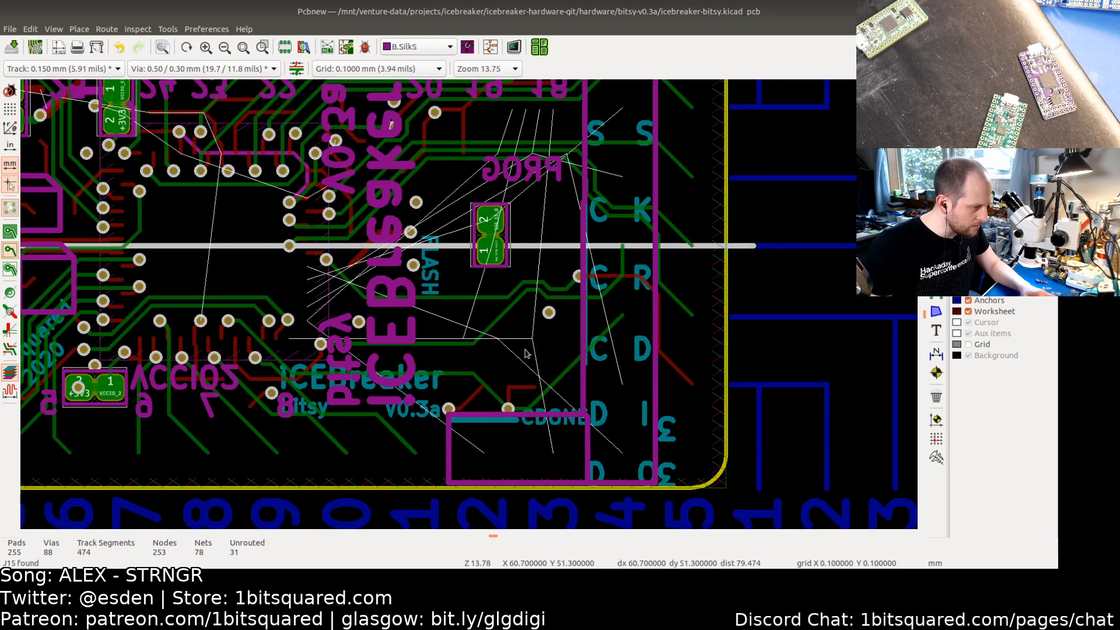
{"action": "mouse_move", "coordinate": [540, 288]}
{"action": "middle_mouse_down"}
{"action": "mouse_move", "coordinate": [513, 370]}
{"action": "mouse_move", "coordinate": [543, 268]}
{"action": "middle_mouse_up"}
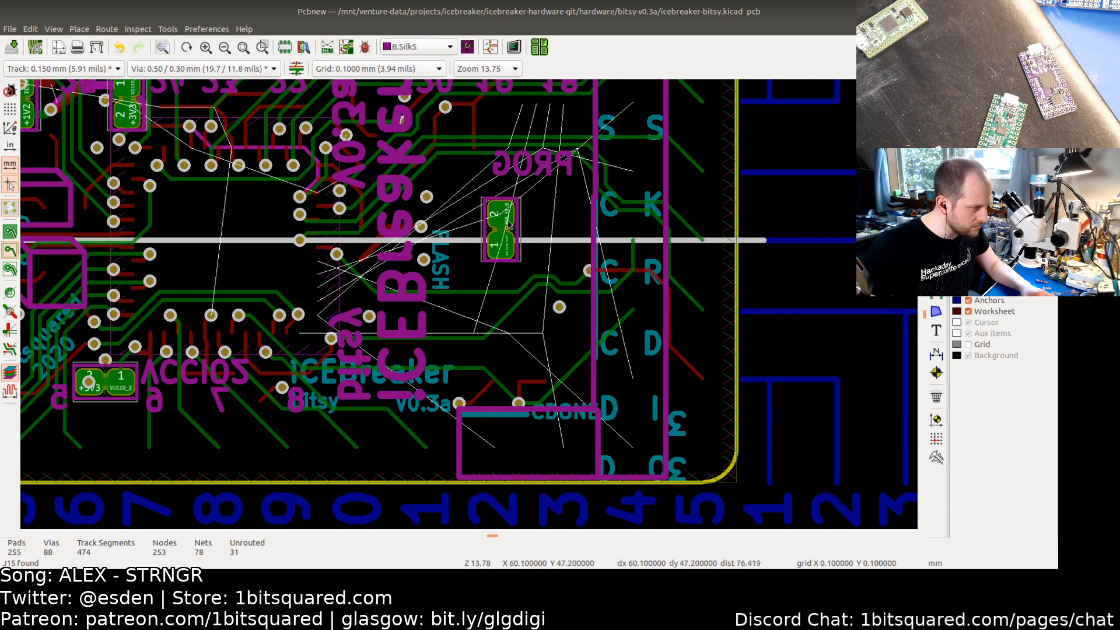
{"action": "middle_click_drag", "start_coordinate": [532, 155], "coordinate": [535, 225]}
{"action": "left_click", "coordinate": [536, 239]}
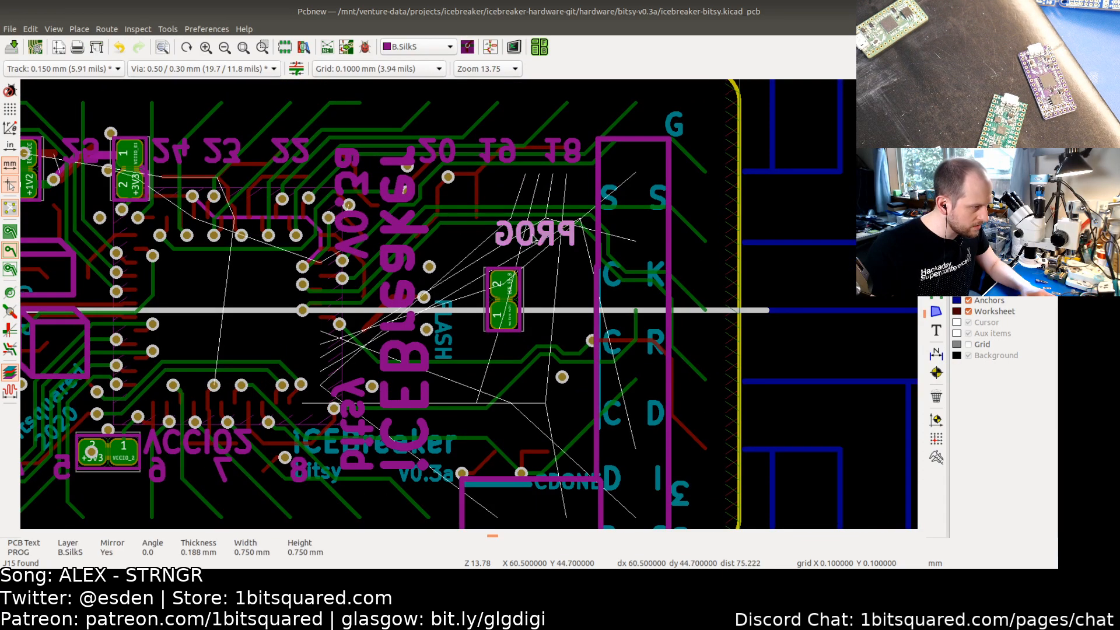
{"action": "key", "text": "Delete"}
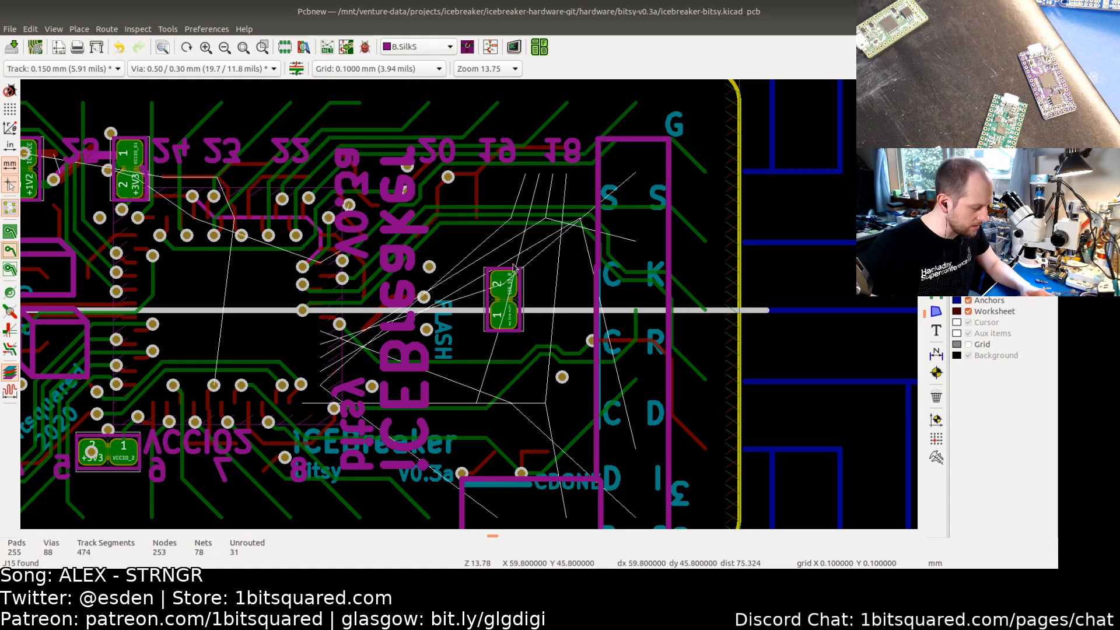
{"action": "key", "text": "ctrl+z"}
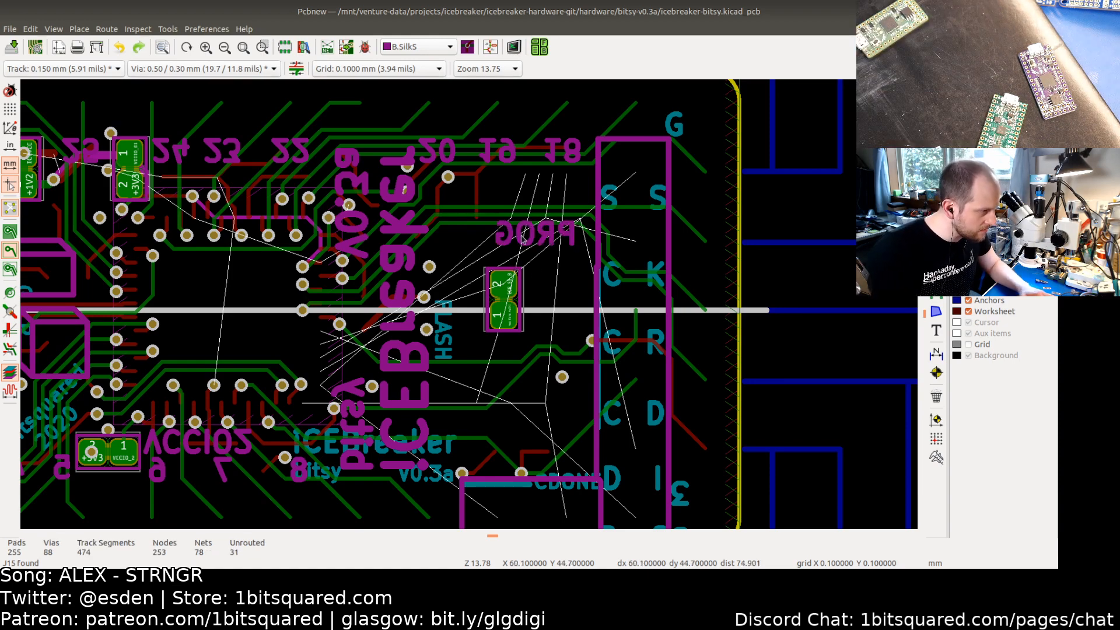
Step: Change the PROG label's text to FCS
{"action": "double_click", "coordinate": [521, 238]}
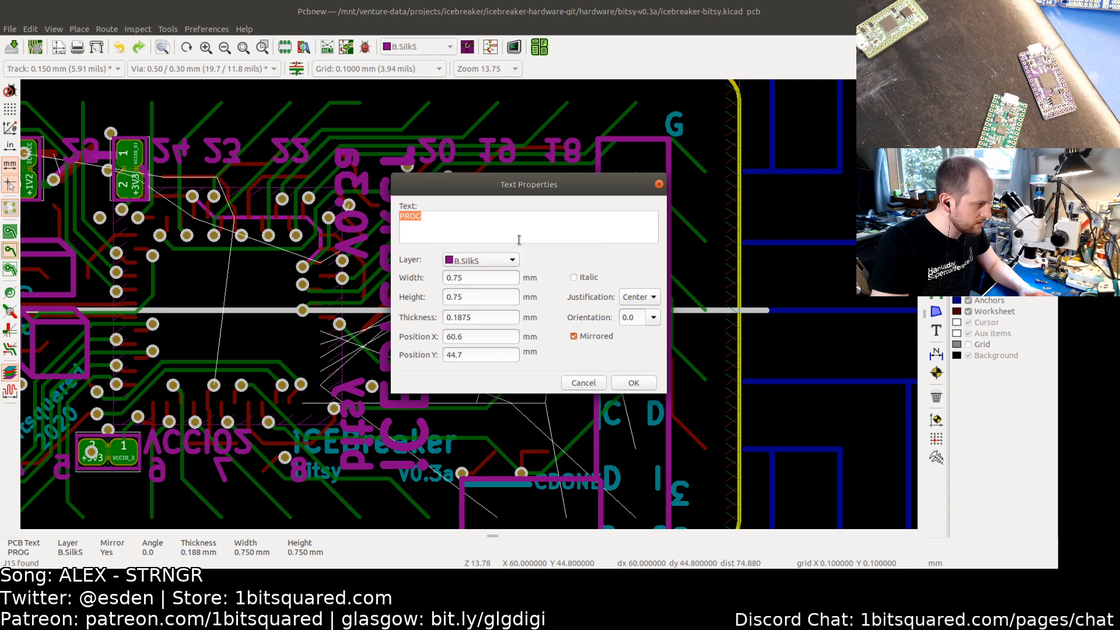
{"action": "type", "text": "CS"}
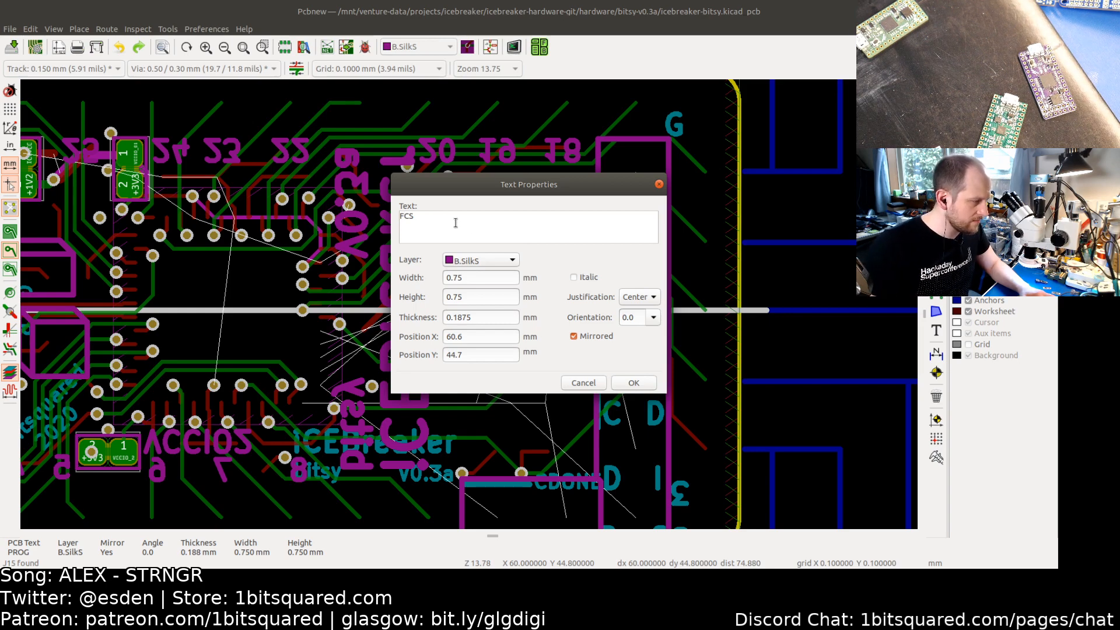
{"action": "left_click", "coordinate": [633, 383]}
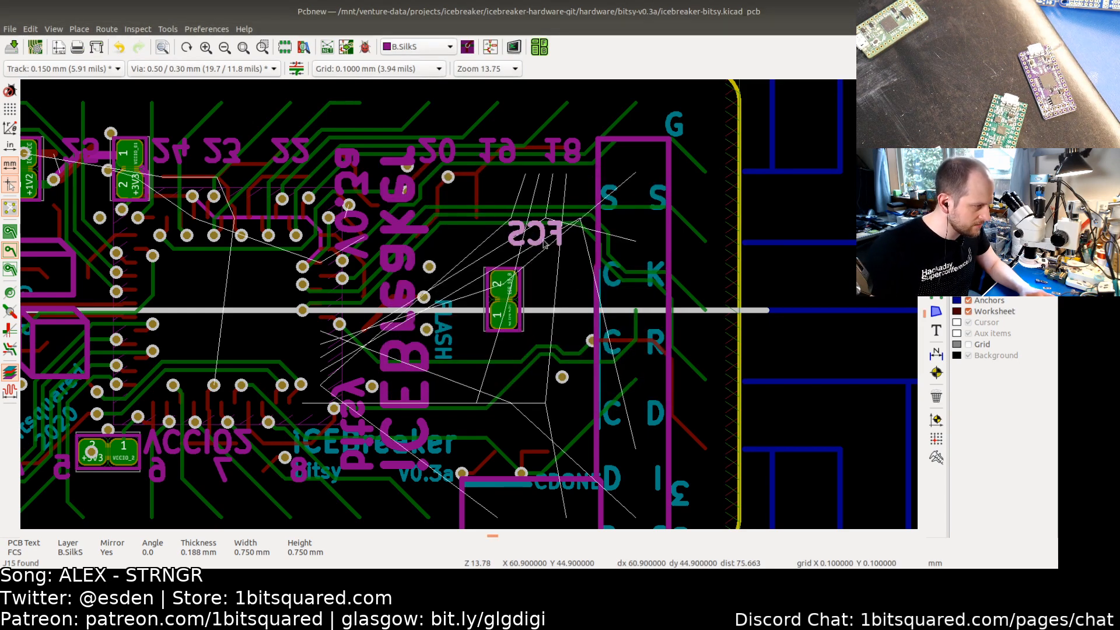
Step: Change the same label's text to ICESS
{"action": "scroll", "coordinate": [544, 243], "scroll_direction": "up", "scroll_amount": 4}
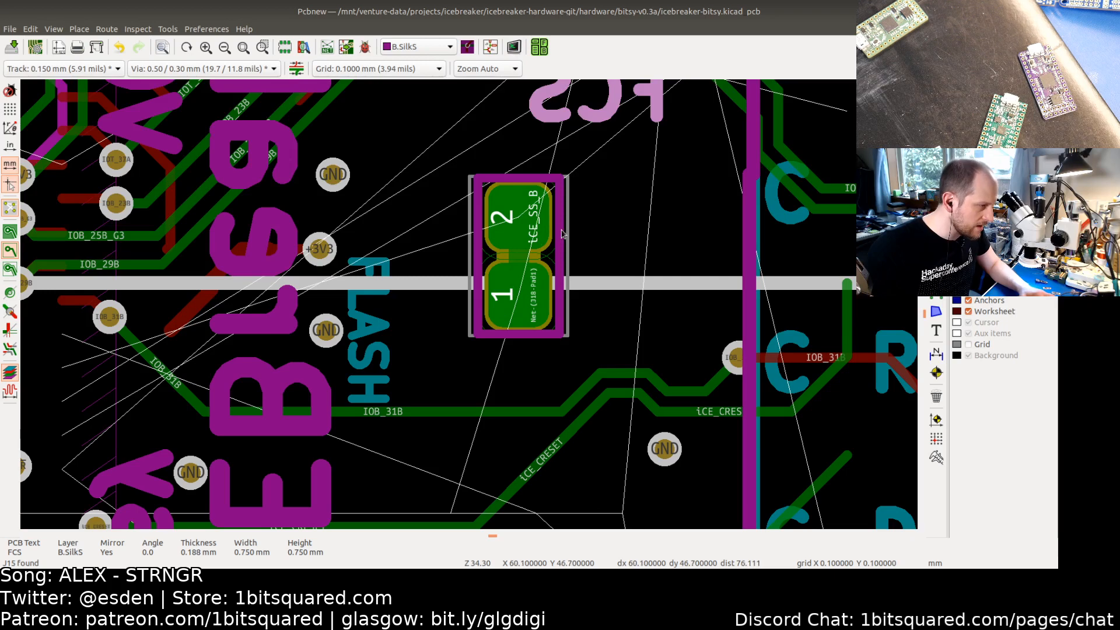
{"action": "double_click", "coordinate": [590, 119]}
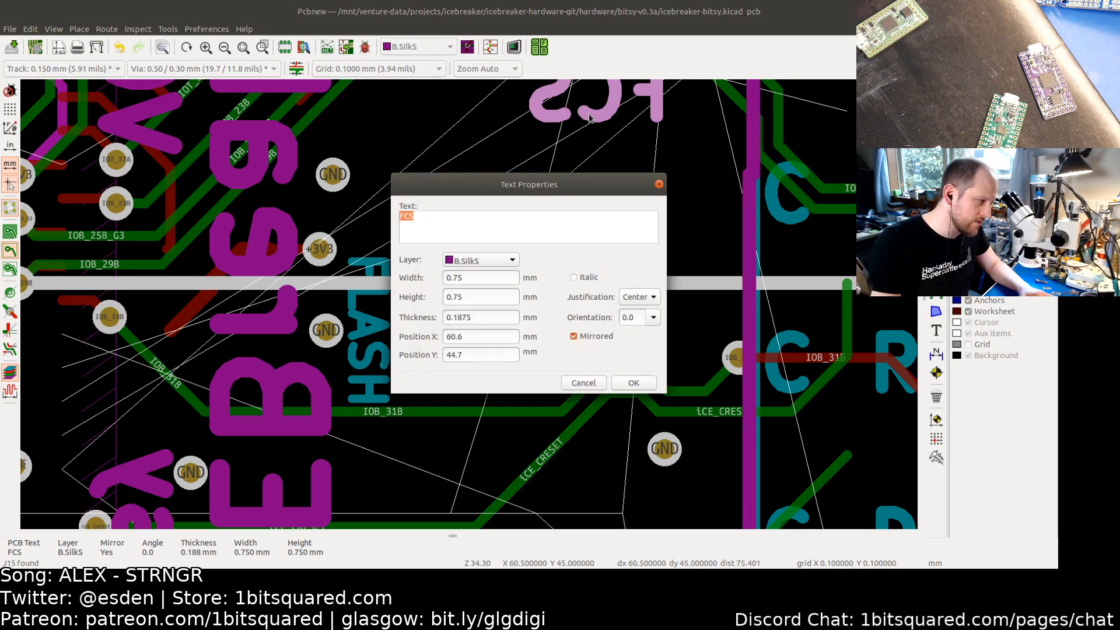
{"action": "type", "text": "ICE"}
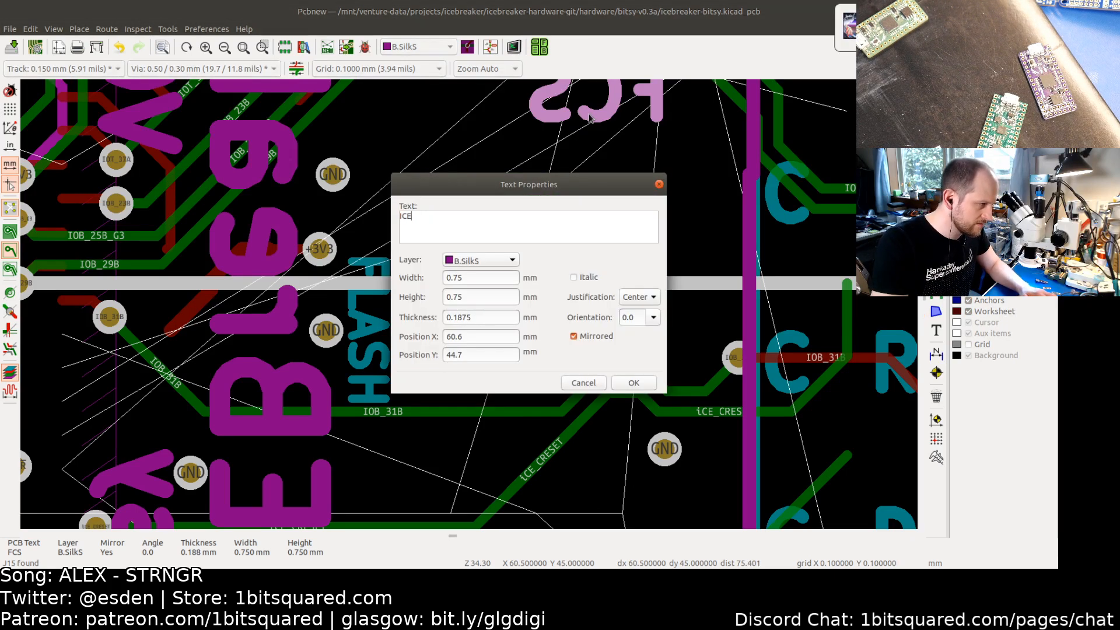
{"action": "type", "text": "SS"}
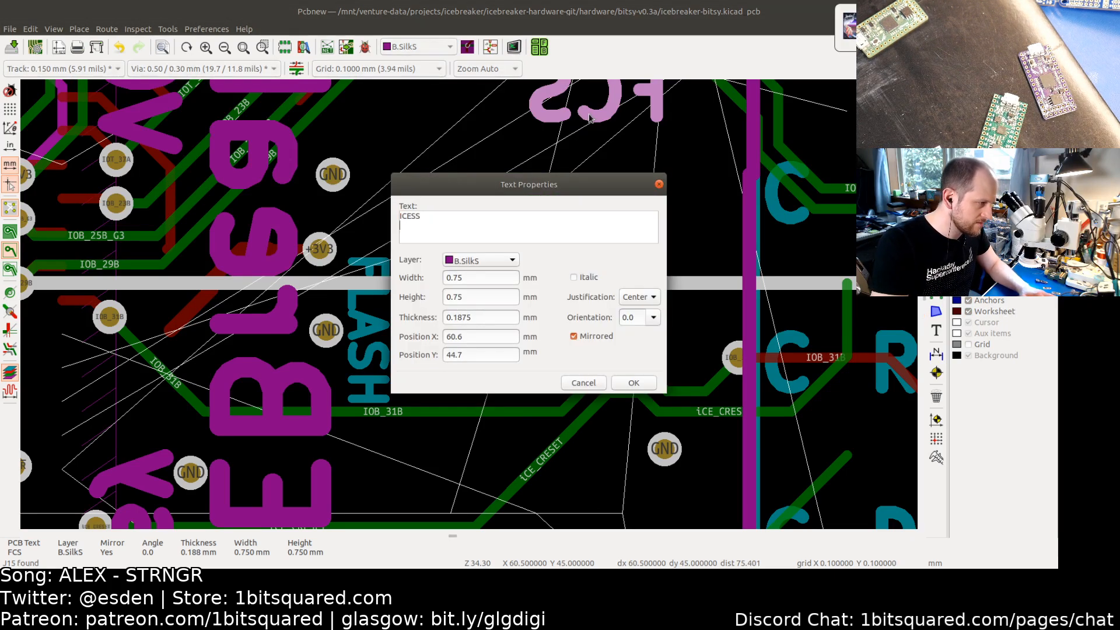
{"action": "left_click", "coordinate": [632, 383]}
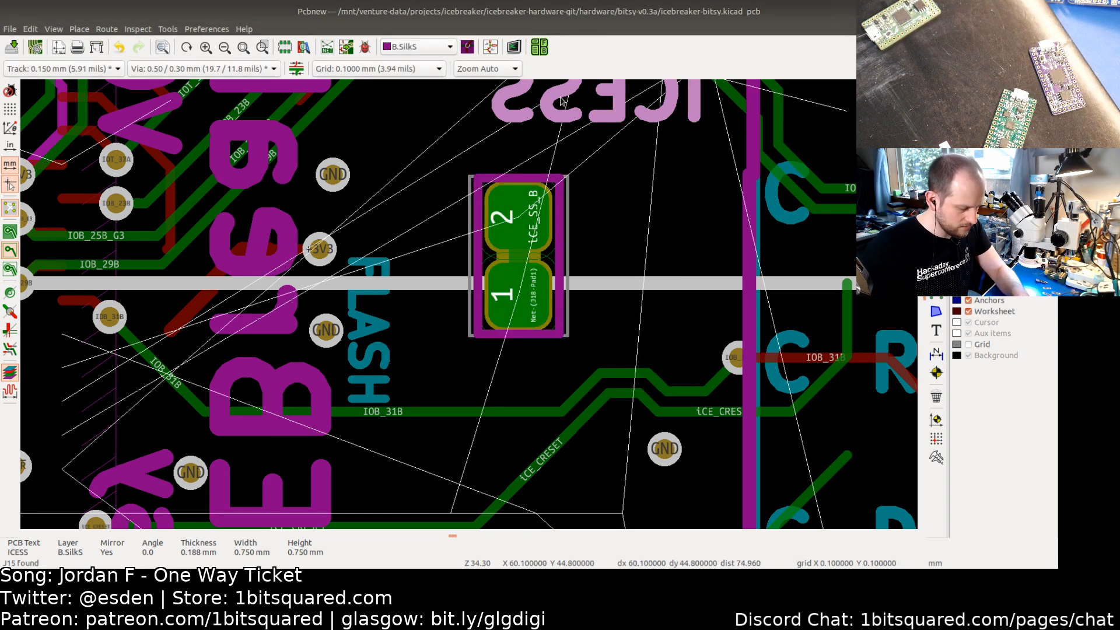
Step: Move the ICESS label beside the jumper and rotate it to run vertically
{"action": "key", "text": "m"}
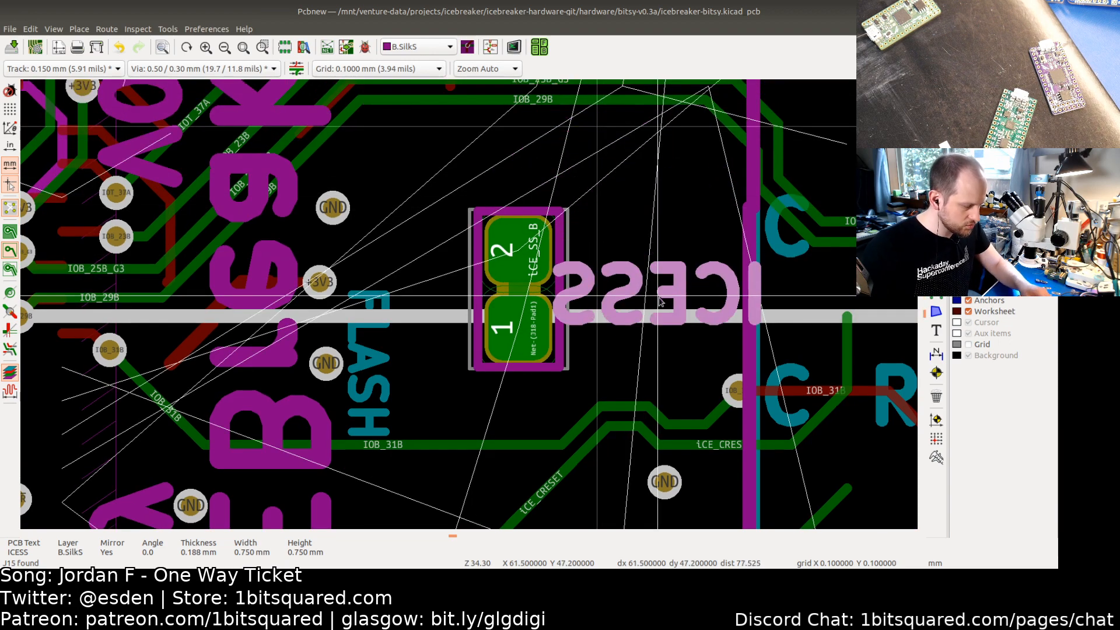
{"action": "key", "text": "r"}
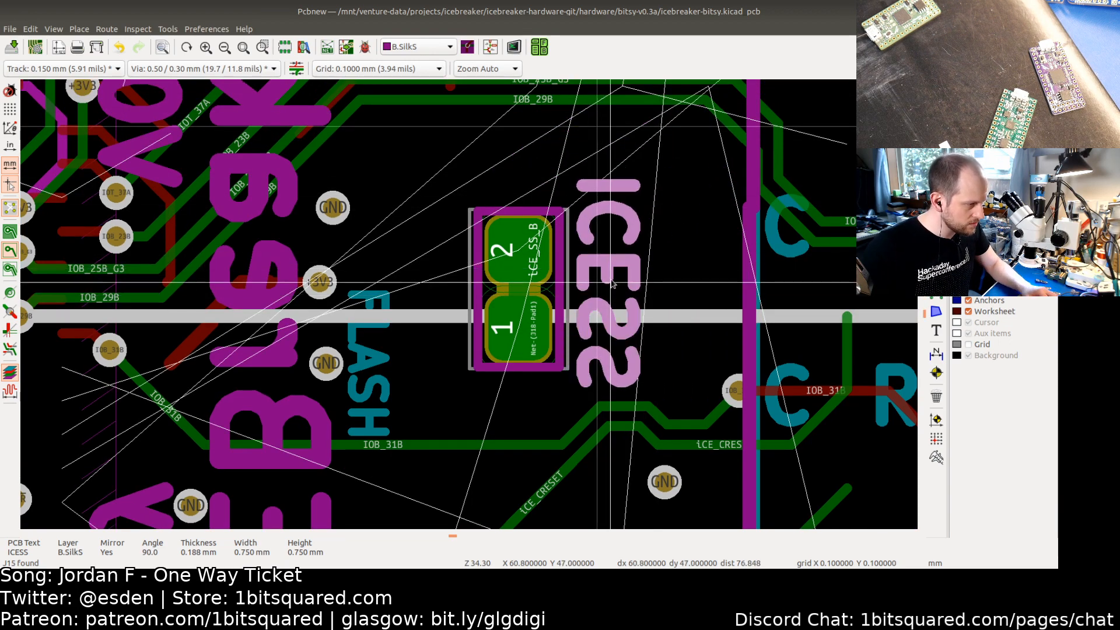
{"action": "left_click", "coordinate": [609, 290]}
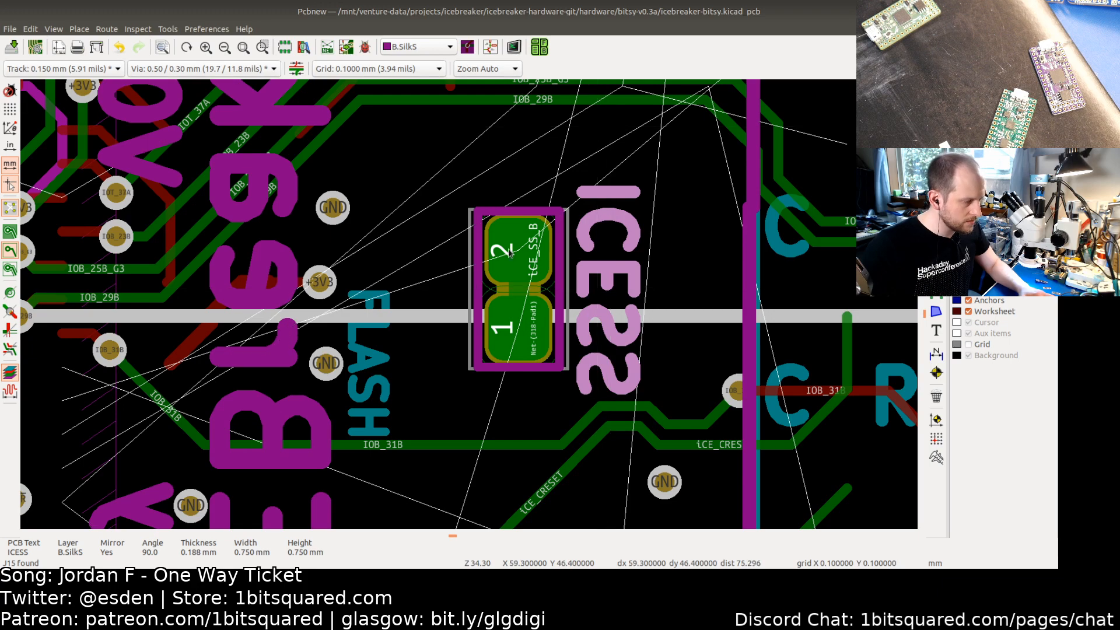
Step: Review the relabelled jumper area across the whole board and save the PCB
{"action": "scroll", "coordinate": [493, 325], "scroll_direction": "down", "scroll_amount": 4}
{"action": "left_click", "coordinate": [477, 308]}
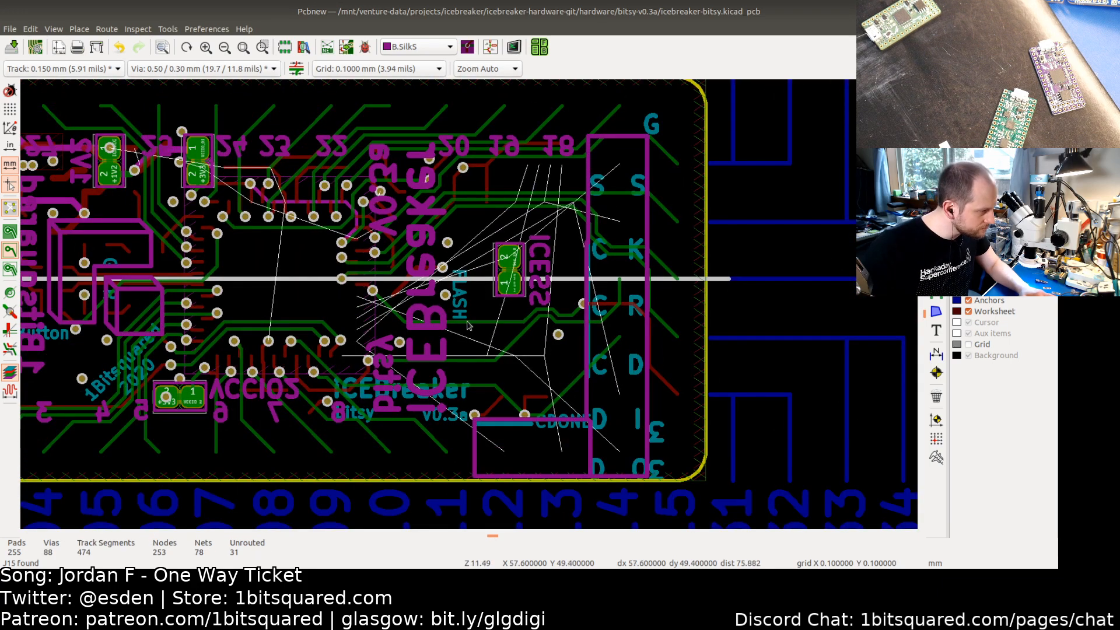
{"action": "left_click", "coordinate": [462, 309]}
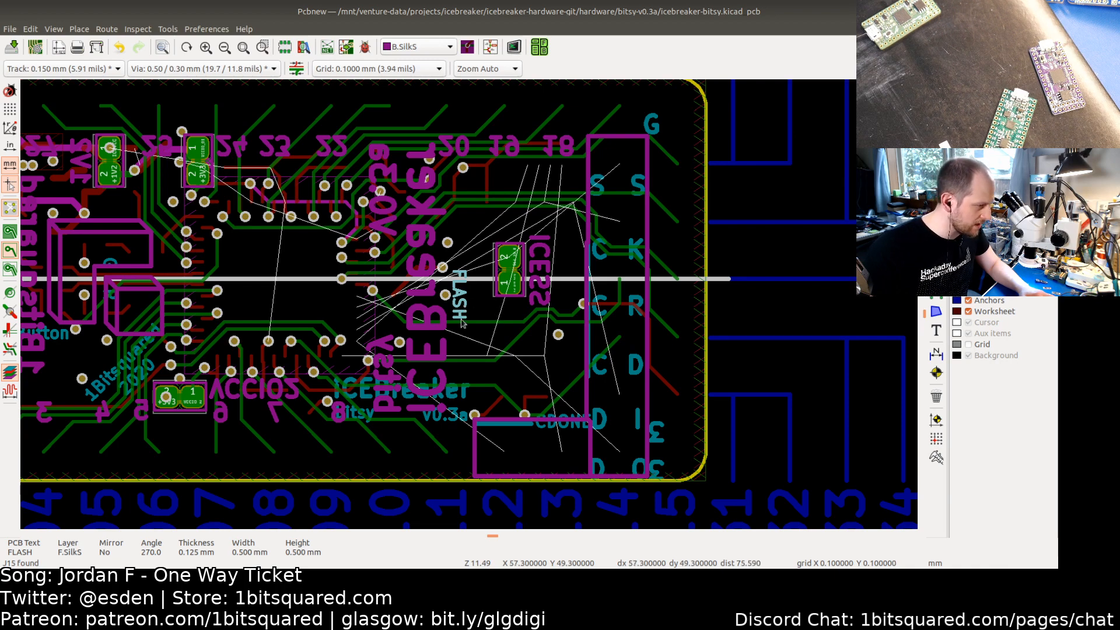
{"action": "left_click", "coordinate": [968, 111]}
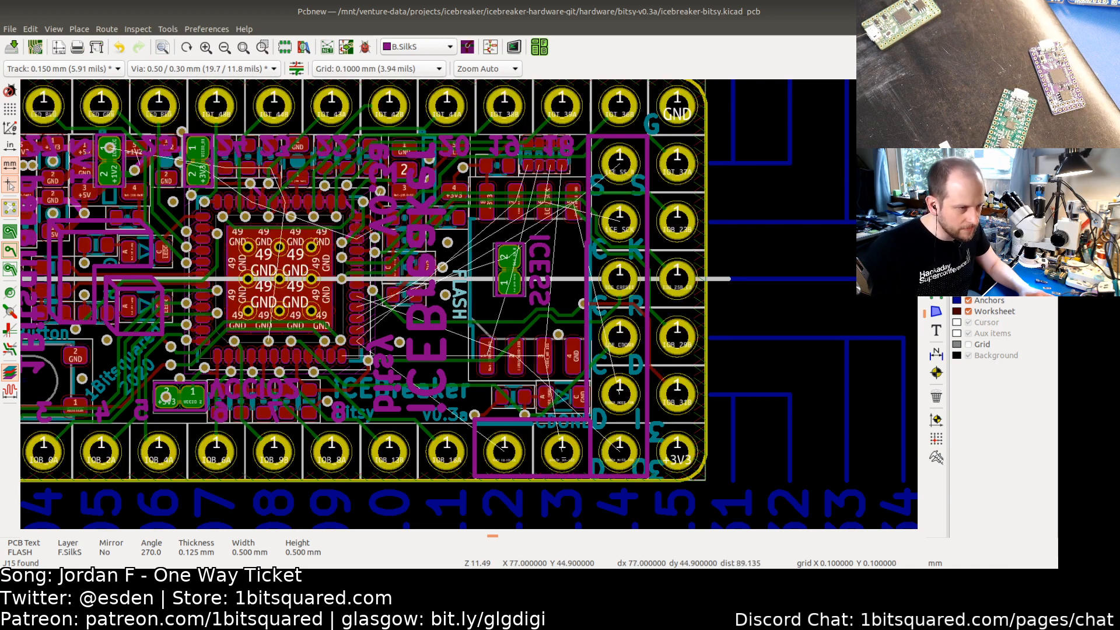
{"action": "left_click", "coordinate": [967, 96]}
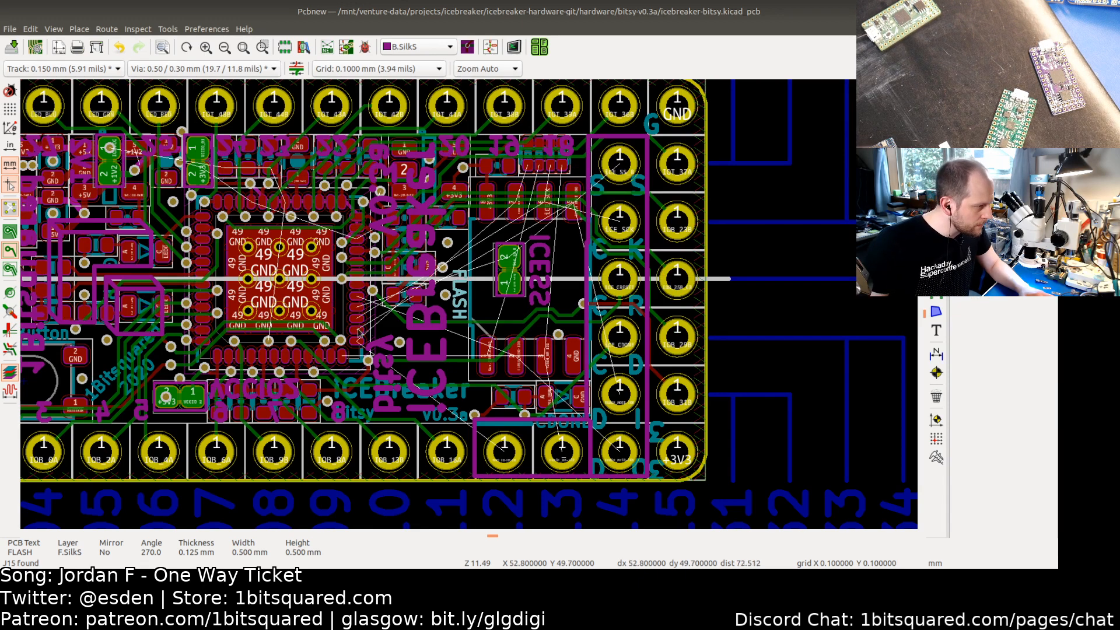
{"action": "middle_click_drag", "start_coordinate": [367, 348], "coordinate": [506, 316]}
{"action": "scroll", "coordinate": [621, 344], "scroll_direction": "up", "scroll_amount": 2}
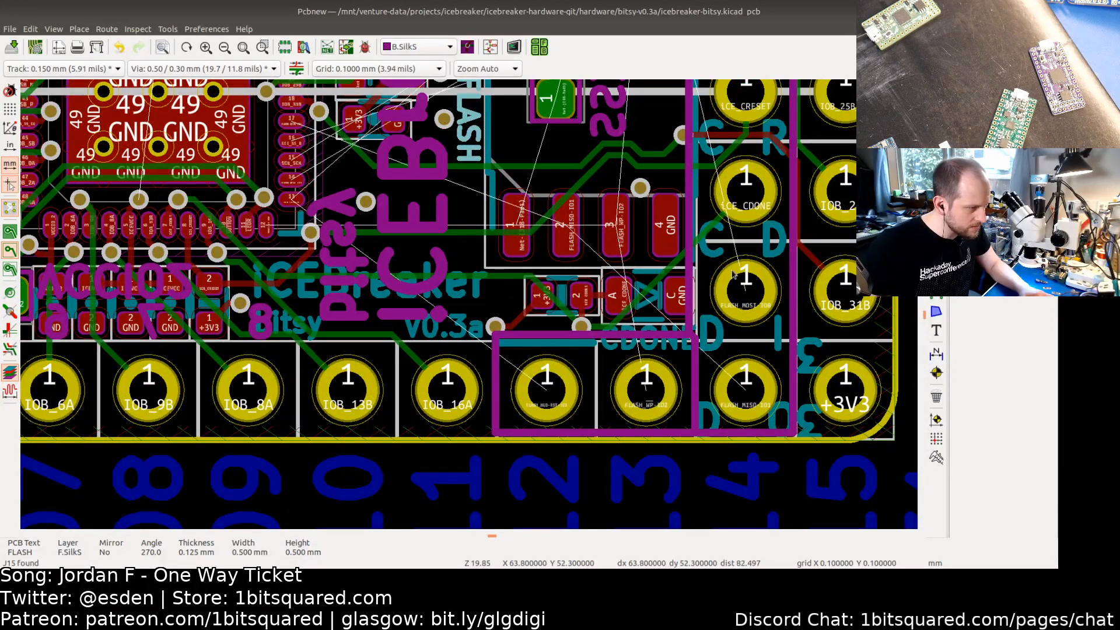
{"action": "scroll", "coordinate": [733, 274], "scroll_direction": "down", "scroll_amount": 3}
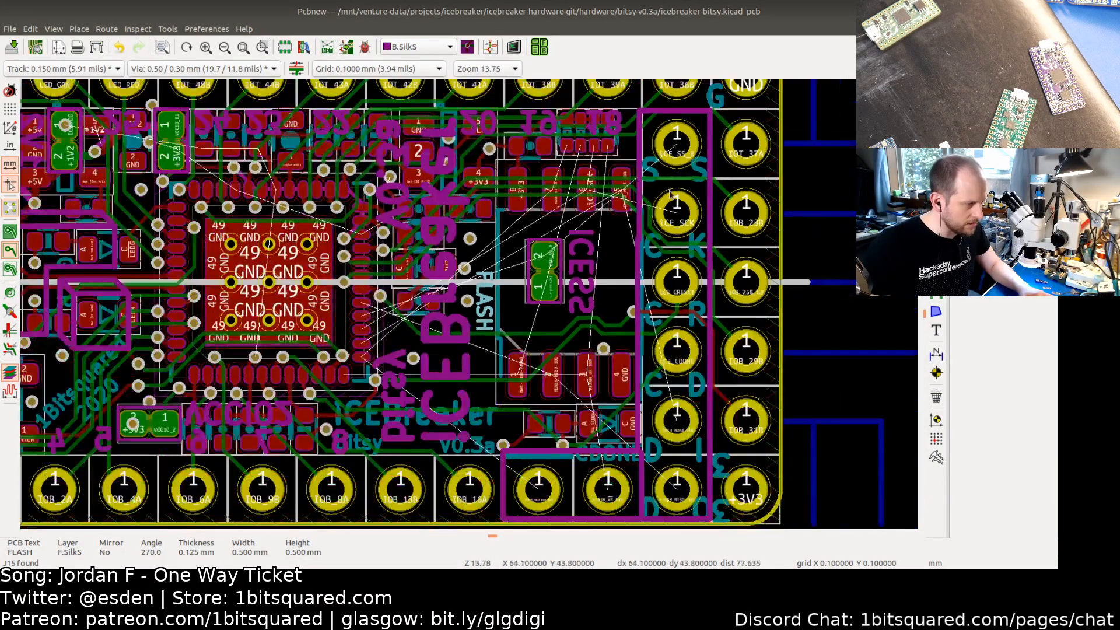
{"action": "scroll", "coordinate": [670, 195], "scroll_direction": "down", "scroll_amount": 2}
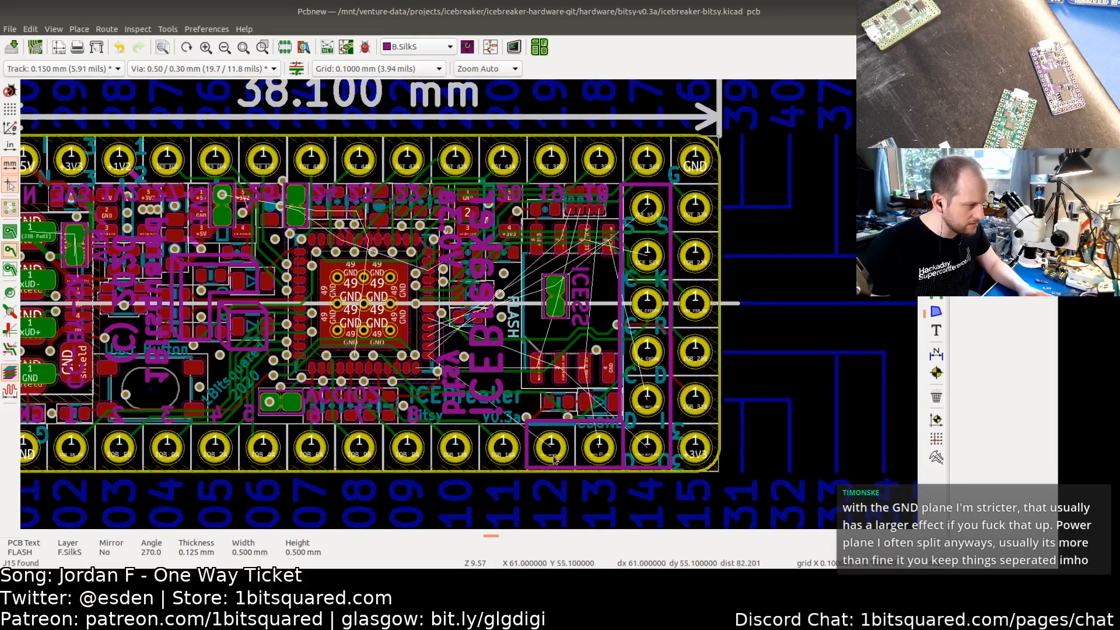
{"action": "middle_click_drag", "start_coordinate": [516, 308], "coordinate": [562, 302]}
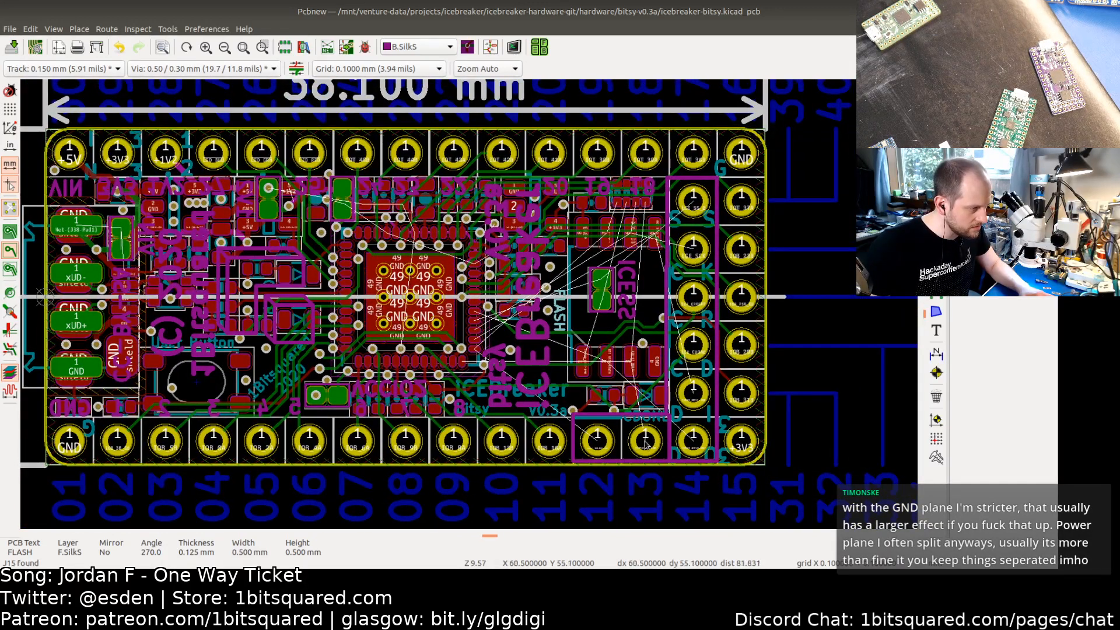
{"action": "middle_click_drag", "start_coordinate": [470, 311], "coordinate": [538, 312]}
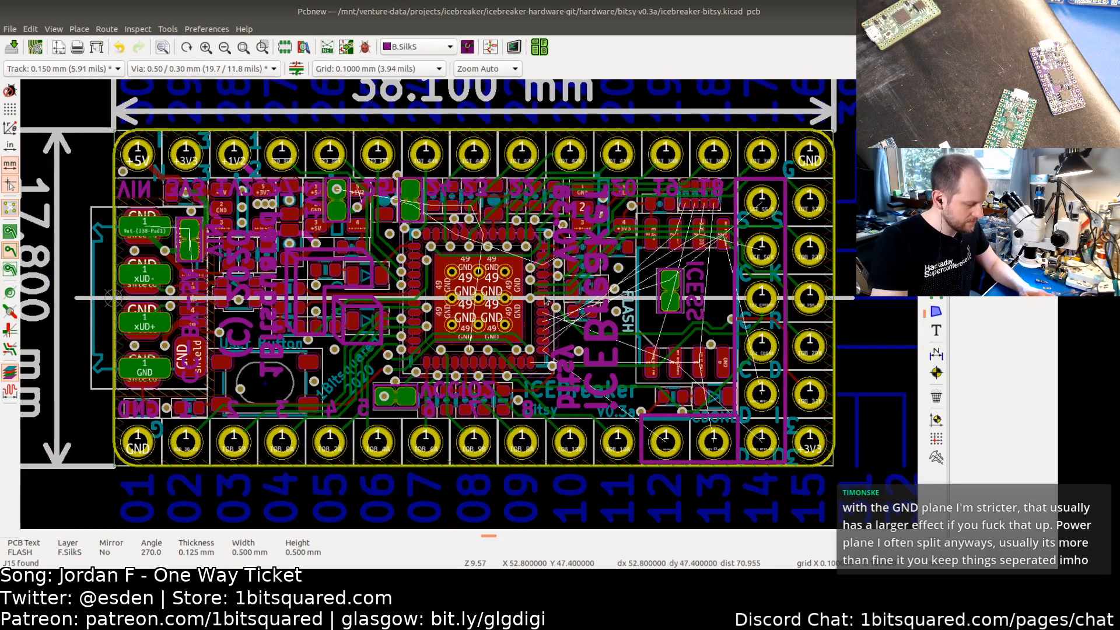
{"action": "key", "text": "ctrl+s"}
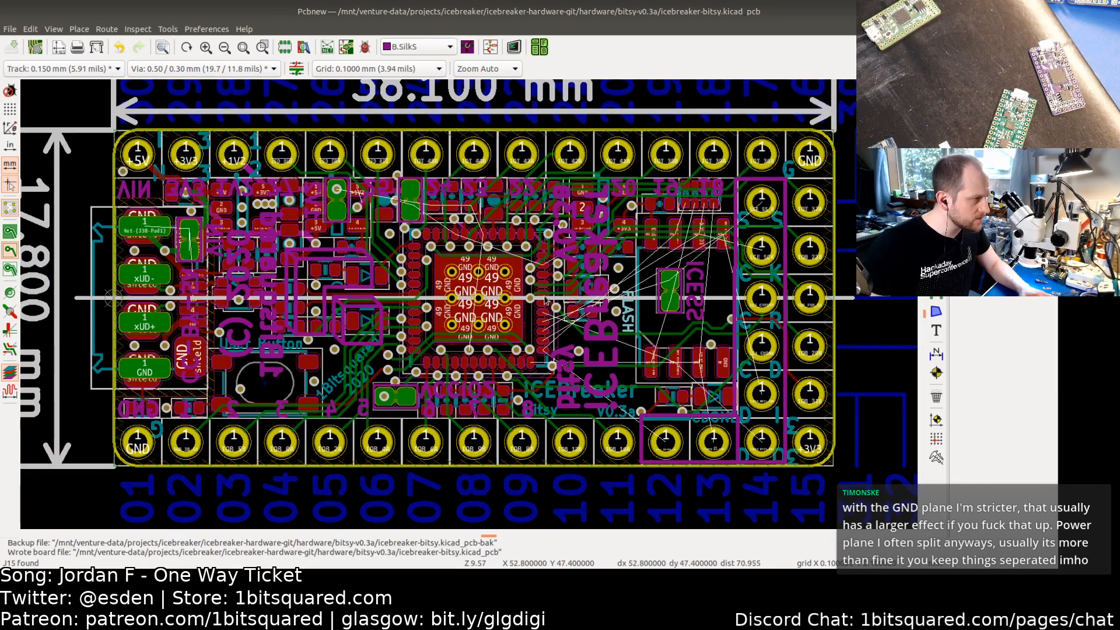
Step: Switch to the schematic and inspect the flash, voltage regulator and FPGA supply sections
{"action": "left_click", "coordinate": [487, 48]}
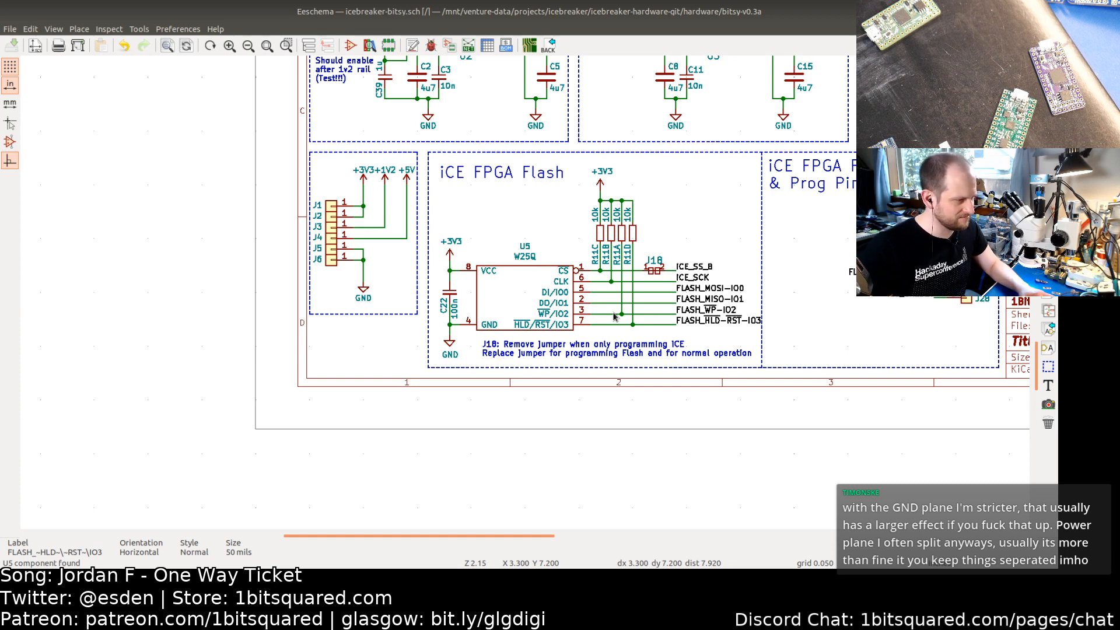
{"action": "middle_click_drag", "start_coordinate": [724, 207], "coordinate": [564, 265]}
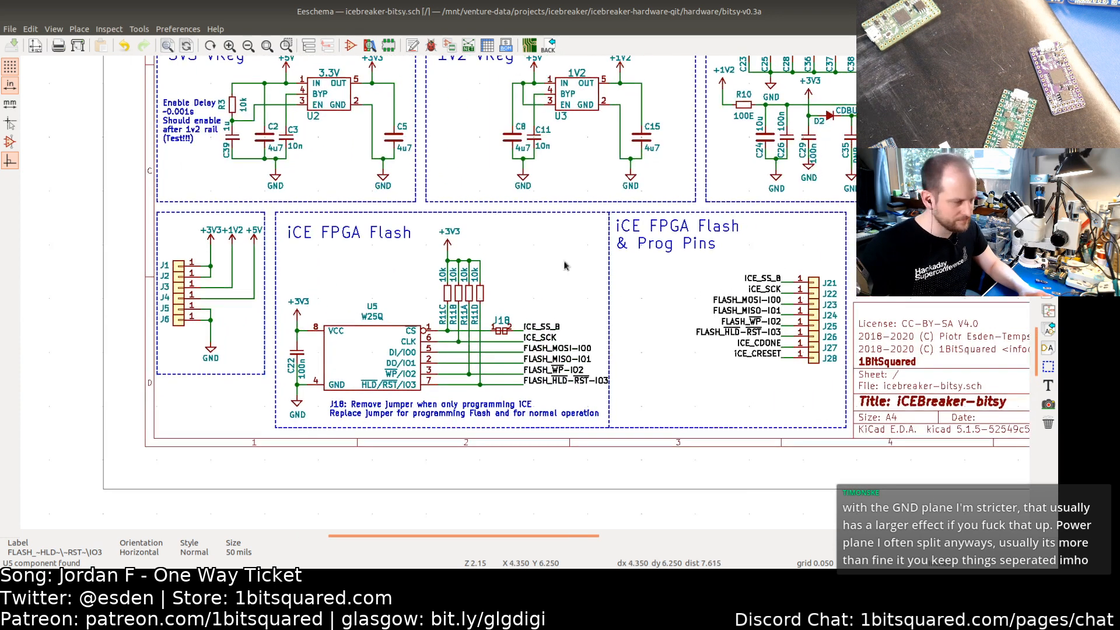
{"action": "middle_click_drag", "start_coordinate": [552, 226], "coordinate": [501, 271]}
{"action": "middle_click_drag", "start_coordinate": [579, 236], "coordinate": [495, 304]}
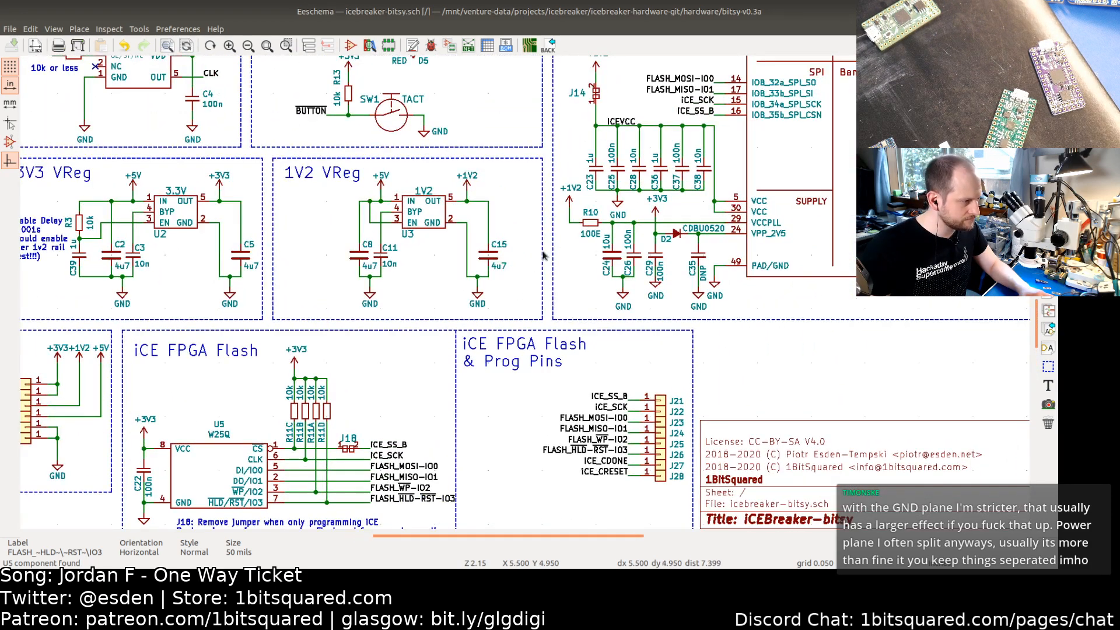
{"action": "middle_click_drag", "start_coordinate": [548, 249], "coordinate": [494, 315]}
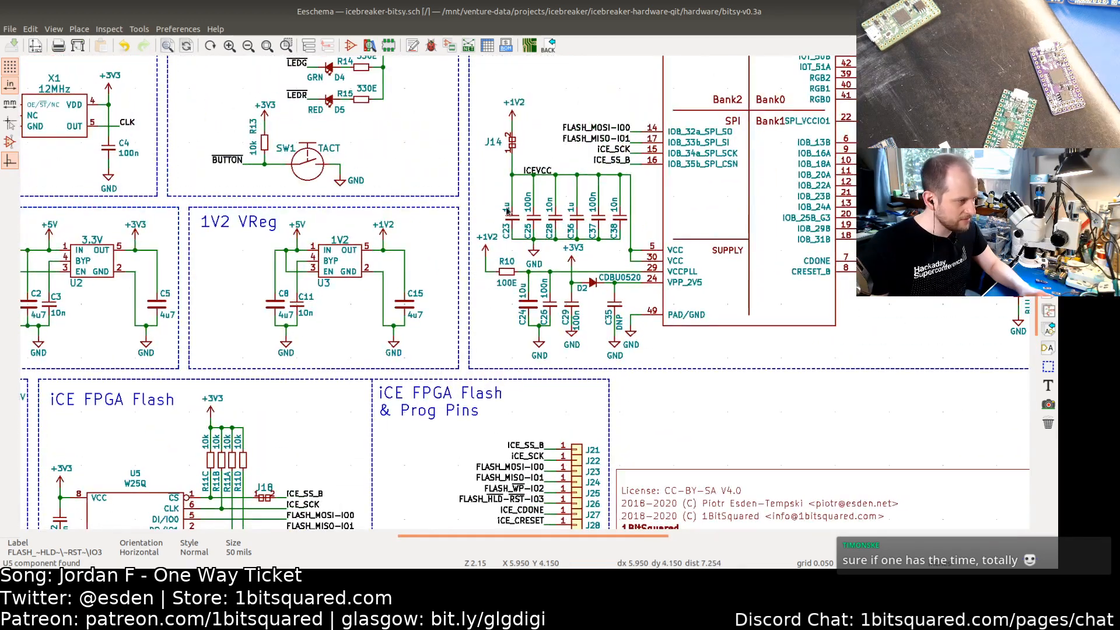
{"action": "scroll", "coordinate": [527, 181], "scroll_direction": "up", "scroll_amount": 3}
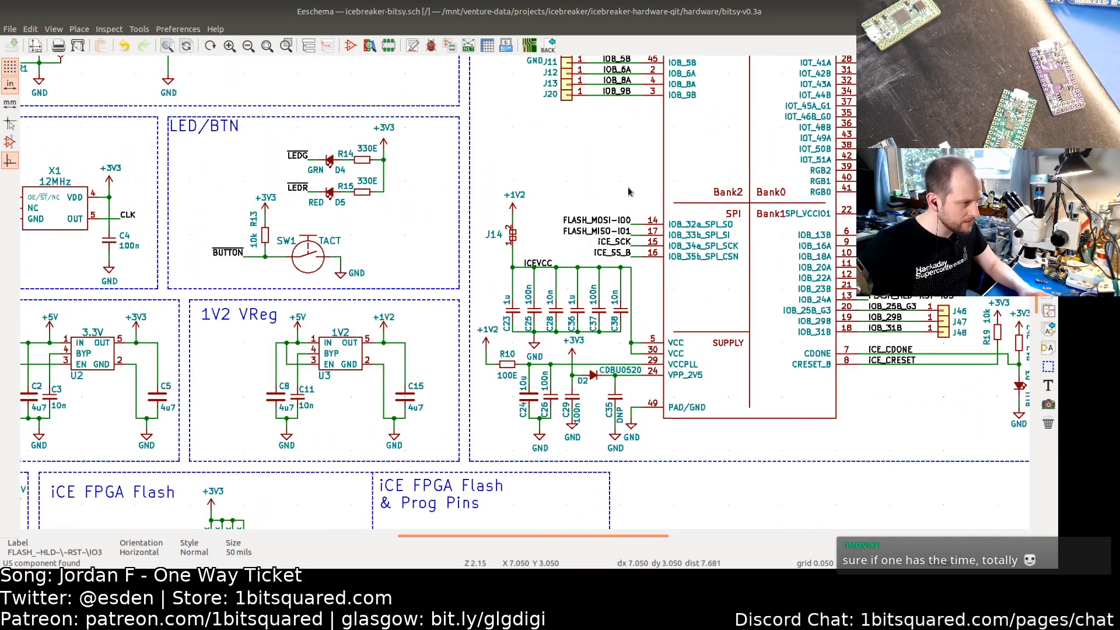
{"action": "middle_click_drag", "start_coordinate": [623, 175], "coordinate": [508, 255]}
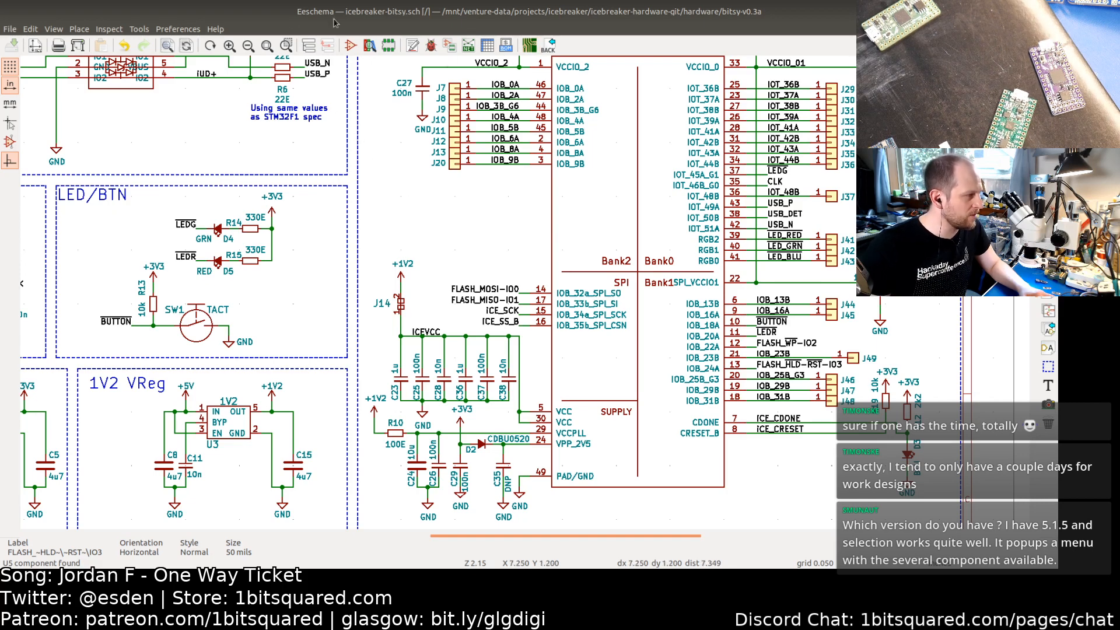
Step: Open the About dialog to check the installed KiCad version
{"action": "left_click", "coordinate": [216, 30]}
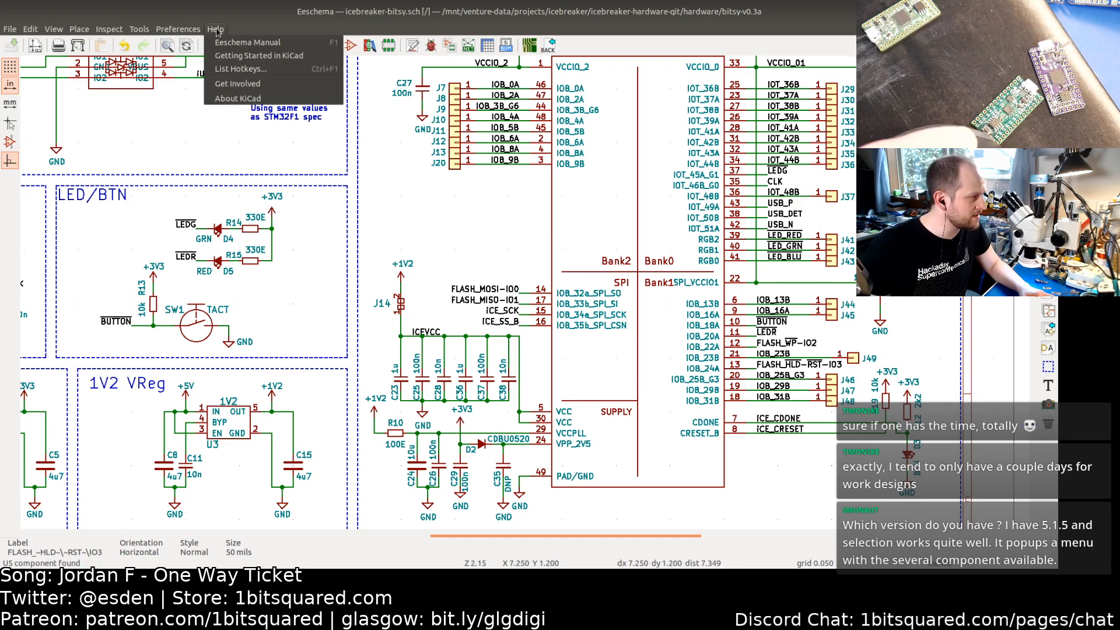
{"action": "left_click", "coordinate": [233, 98]}
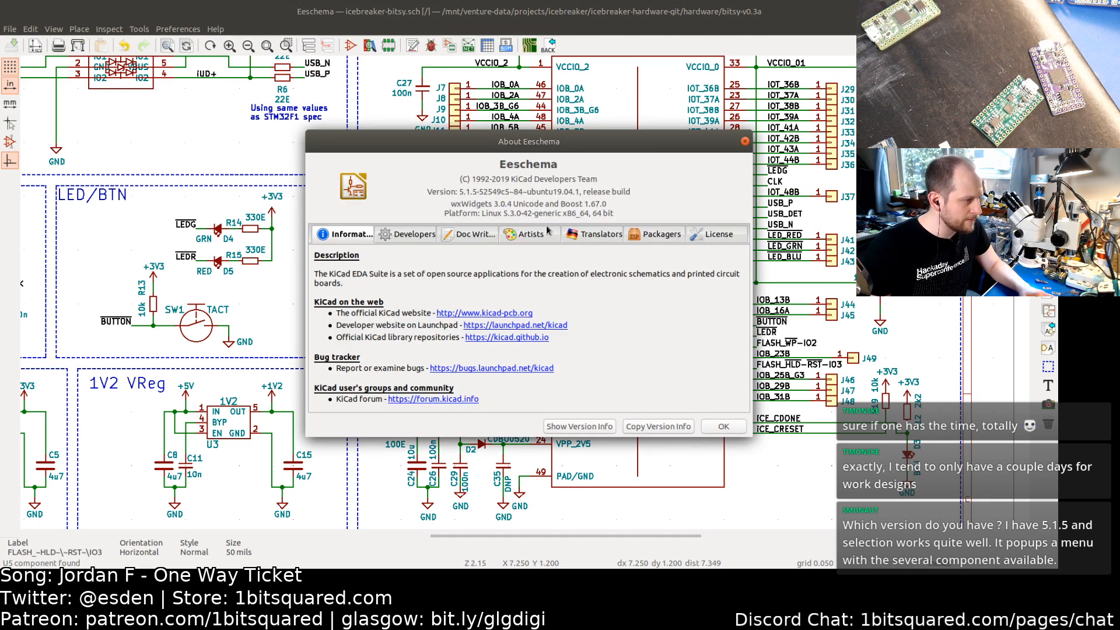
{"action": "left_click", "coordinate": [726, 429]}
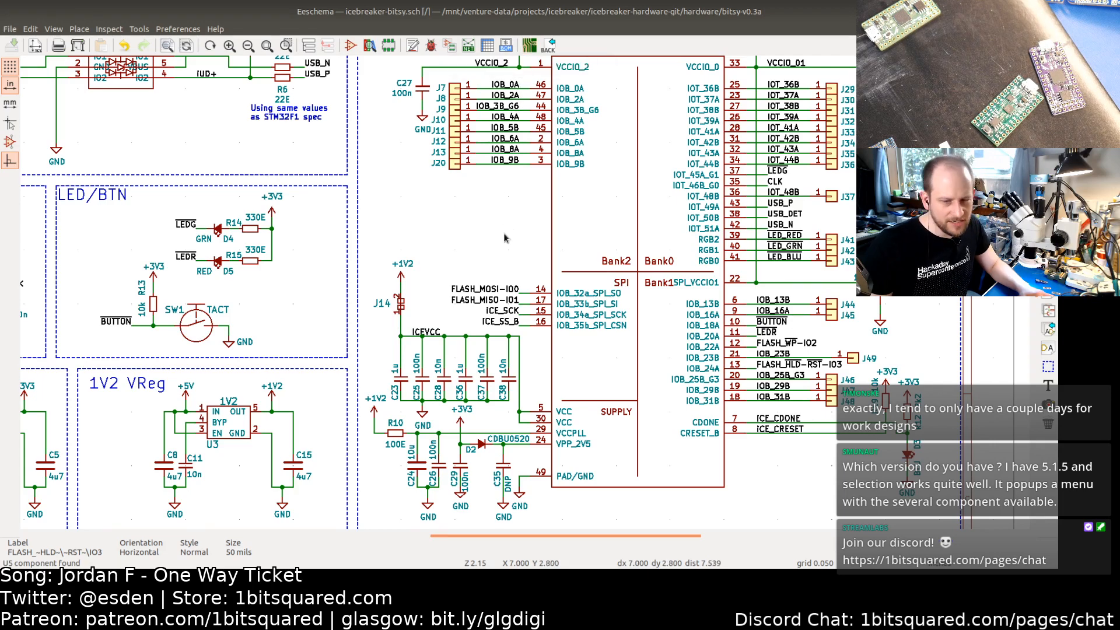
Step: Browse the Eeschema, Pcbnew and Footprint Editor preference pages and close the Preferences dialog
{"action": "left_click", "coordinate": [168, 30]}
{"action": "left_click", "coordinate": [188, 69]}
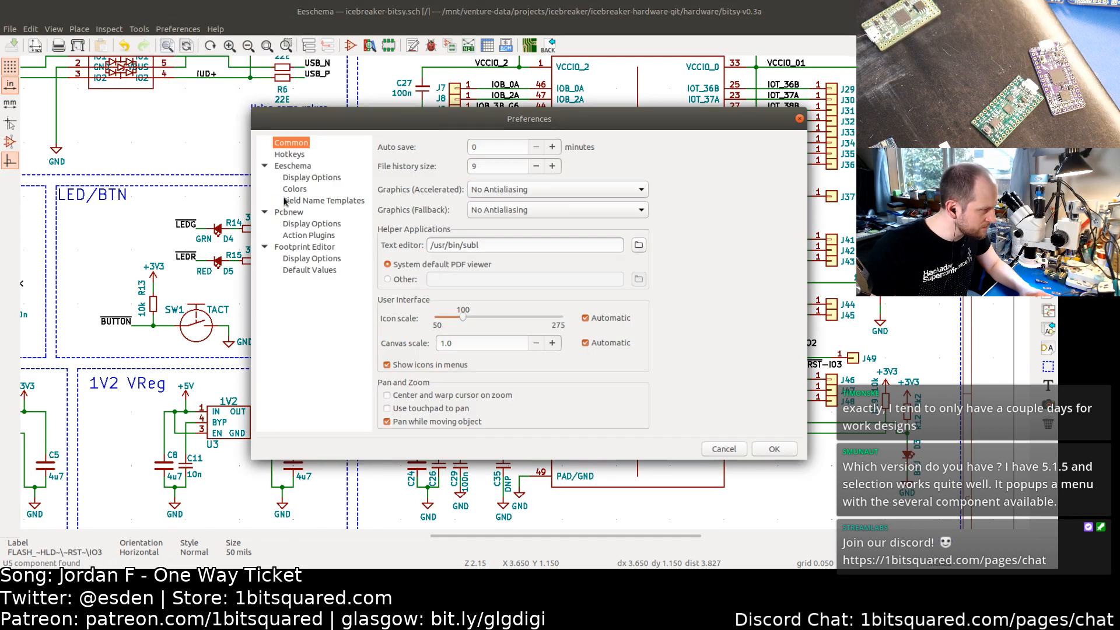
{"action": "left_click", "coordinate": [315, 260]}
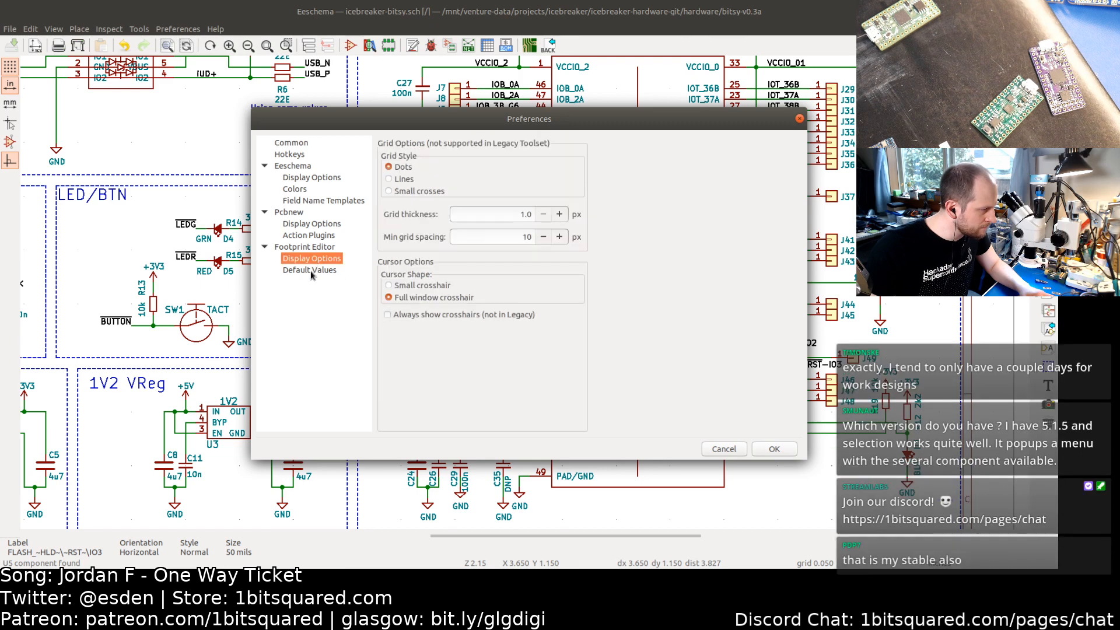
{"action": "left_click", "coordinate": [310, 270]}
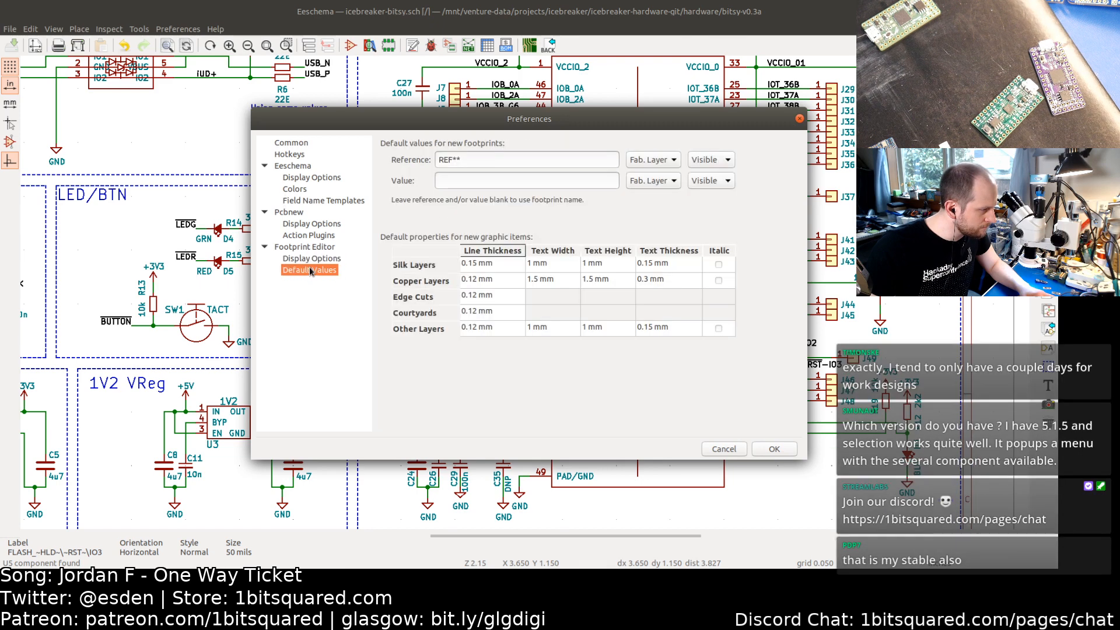
{"action": "left_click", "coordinate": [287, 213]}
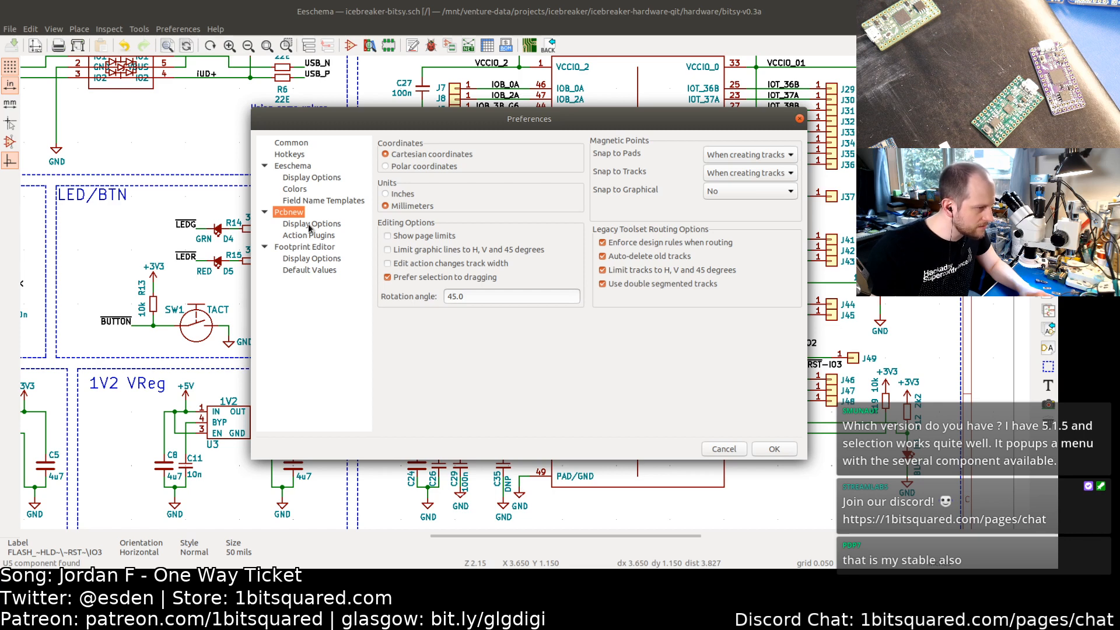
{"action": "left_click", "coordinate": [309, 225]}
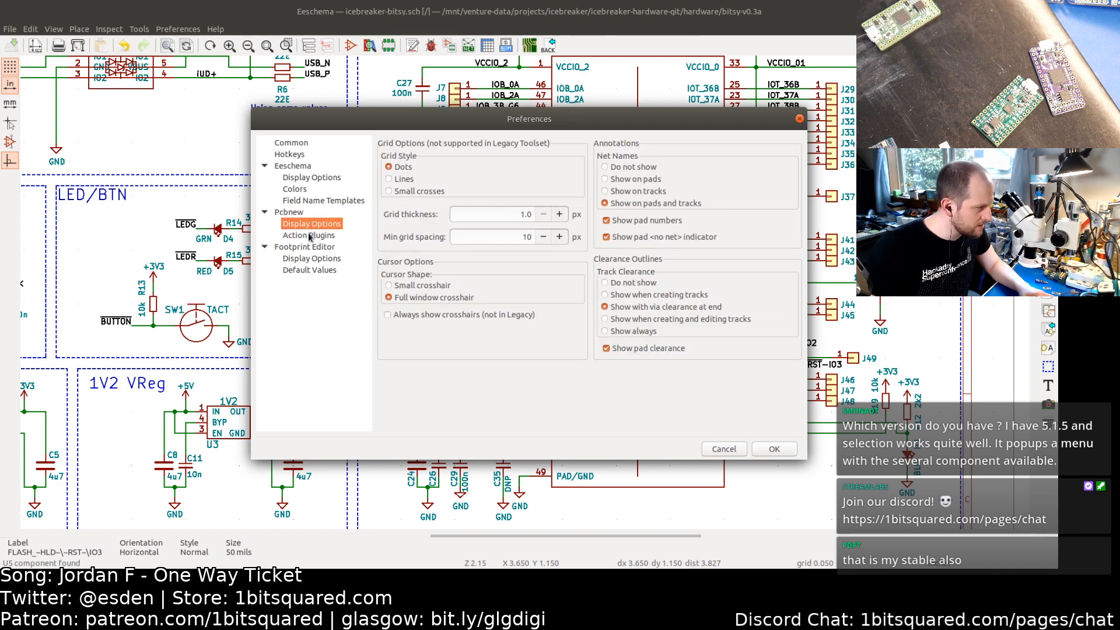
{"action": "left_click", "coordinate": [308, 234]}
{"action": "left_click", "coordinate": [723, 449]}
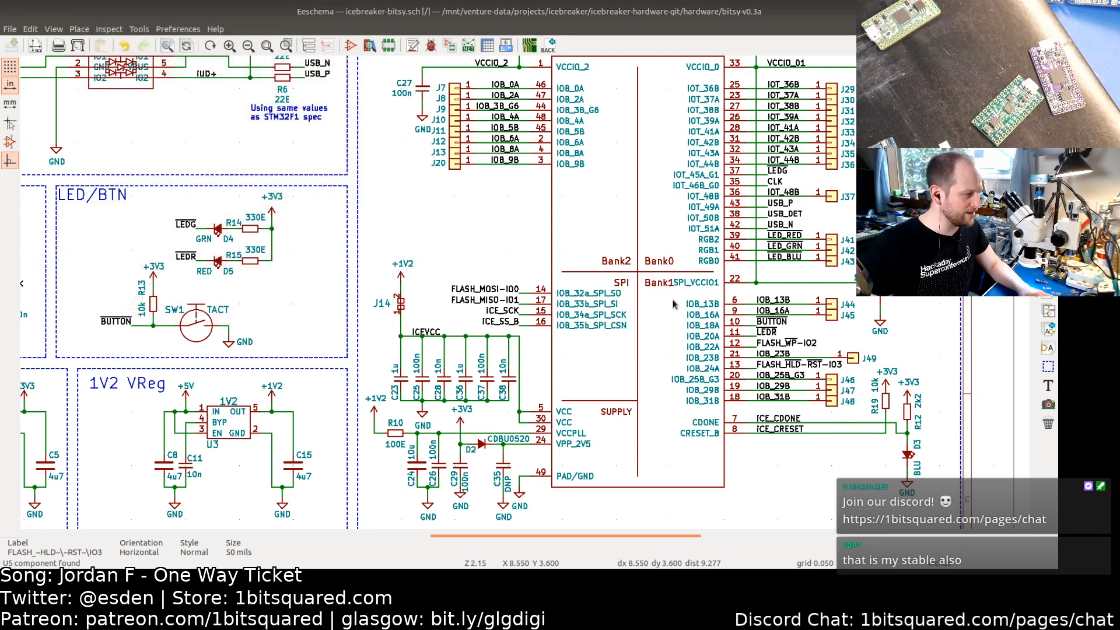
Step: Switch to the PCB editor and make the front copper layer active
{"action": "middle_click_drag", "start_coordinate": [679, 214], "coordinate": [606, 232]}
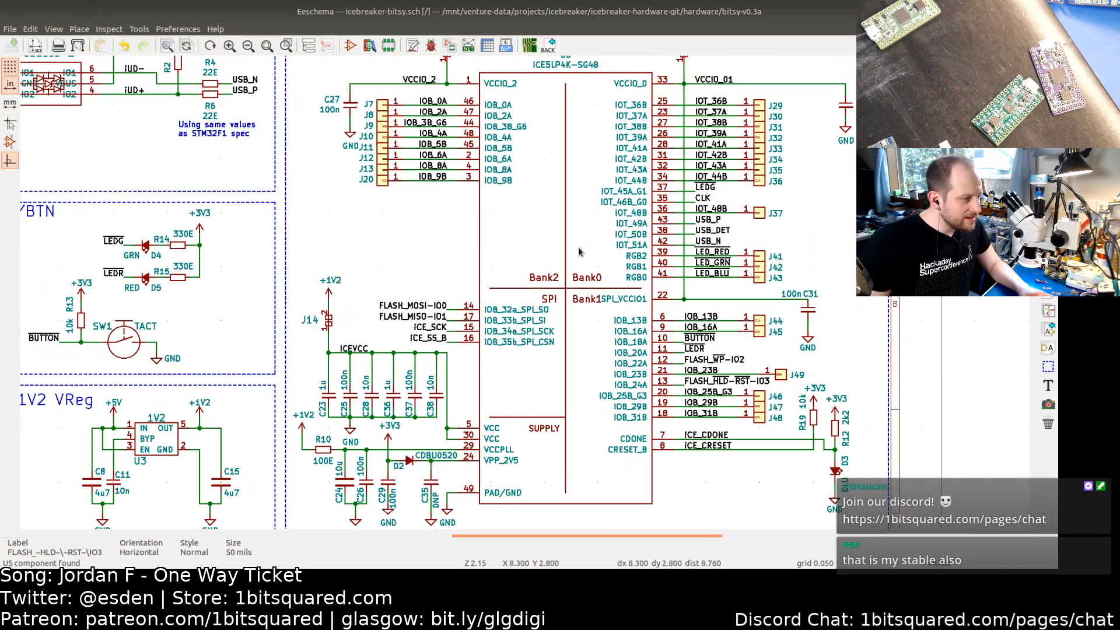
{"action": "left_click", "coordinate": [529, 46]}
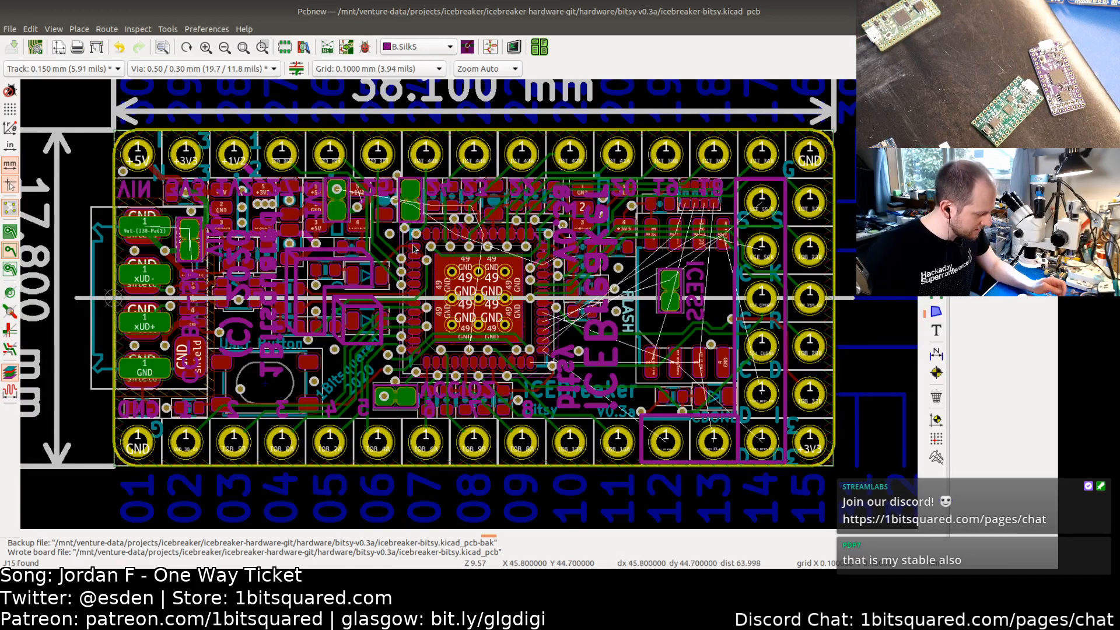
{"action": "key", "text": "Page_Up"}
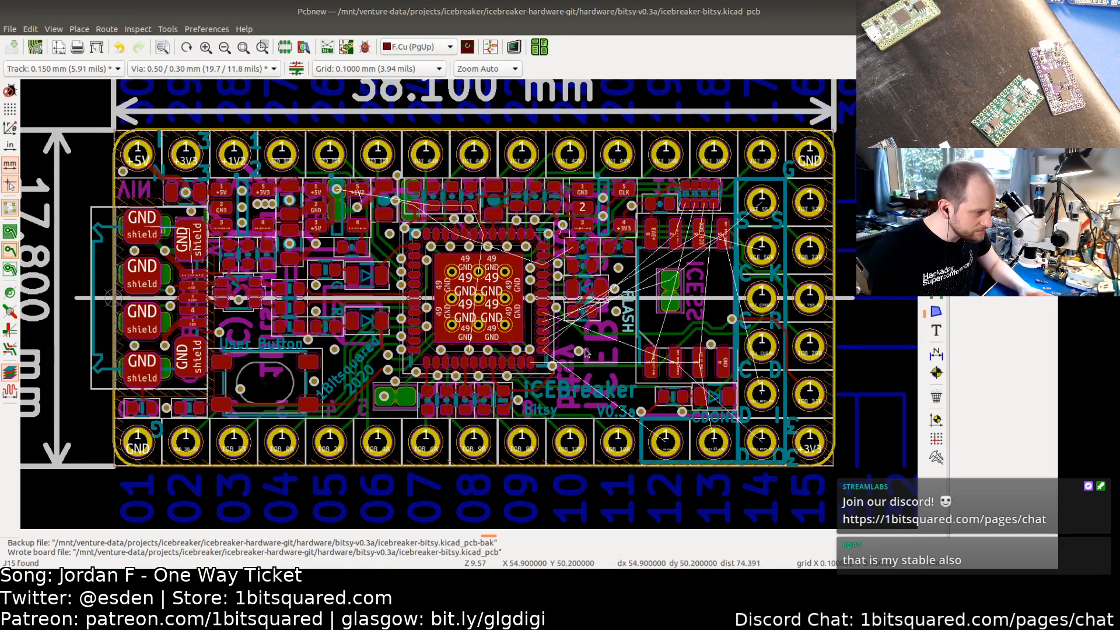
{"action": "middle_click_drag", "start_coordinate": [585, 356], "coordinate": [645, 332]}
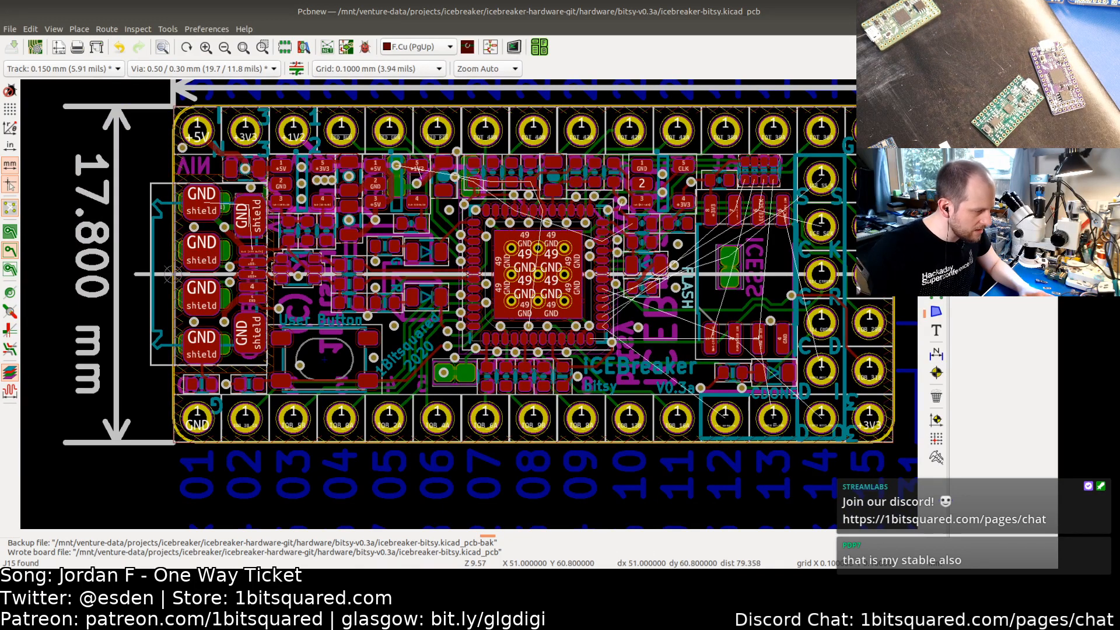
Step: Review the remaining circuit tasks in the to-do list and return to the schematic
{"action": "key", "text": "alt+Tab"}
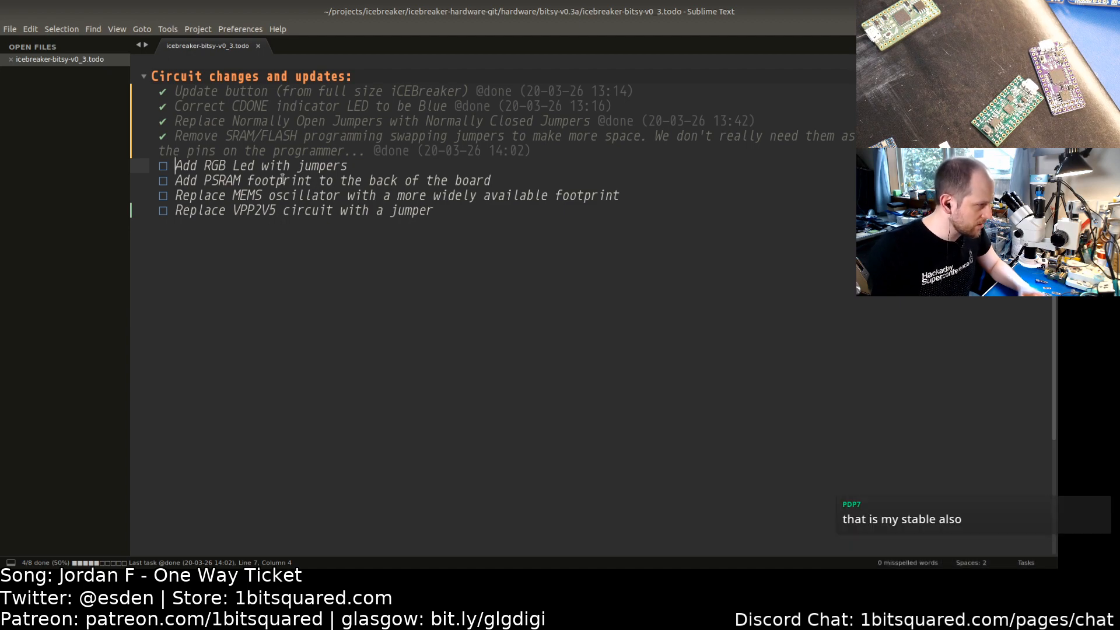
{"action": "key", "text": "alt+Tab"}
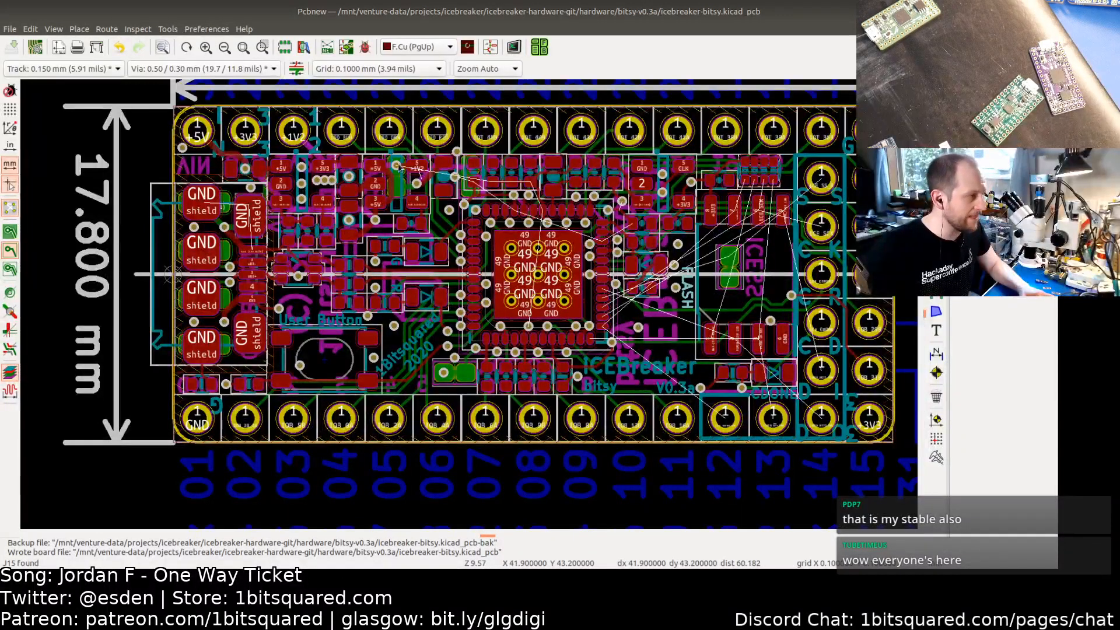
{"action": "key", "text": "alt+Tab"}
{"action": "middle_click_drag", "start_coordinate": [325, 358], "coordinate": [435, 184]}
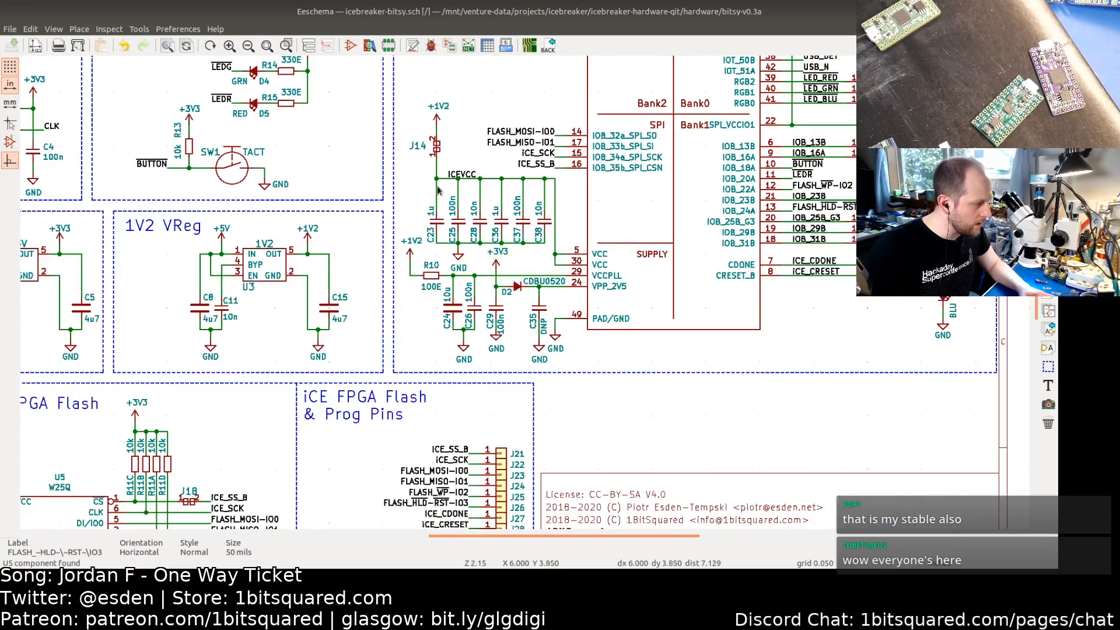
Step: Move the programming-pin connectors J21–J28 and their labels further left inside the iCE FPGA Flash & Prog Pins section
{"action": "middle_click_drag", "start_coordinate": [410, 350], "coordinate": [546, 223]}
{"action": "middle_click_drag", "start_coordinate": [417, 301], "coordinate": [713, 296]}
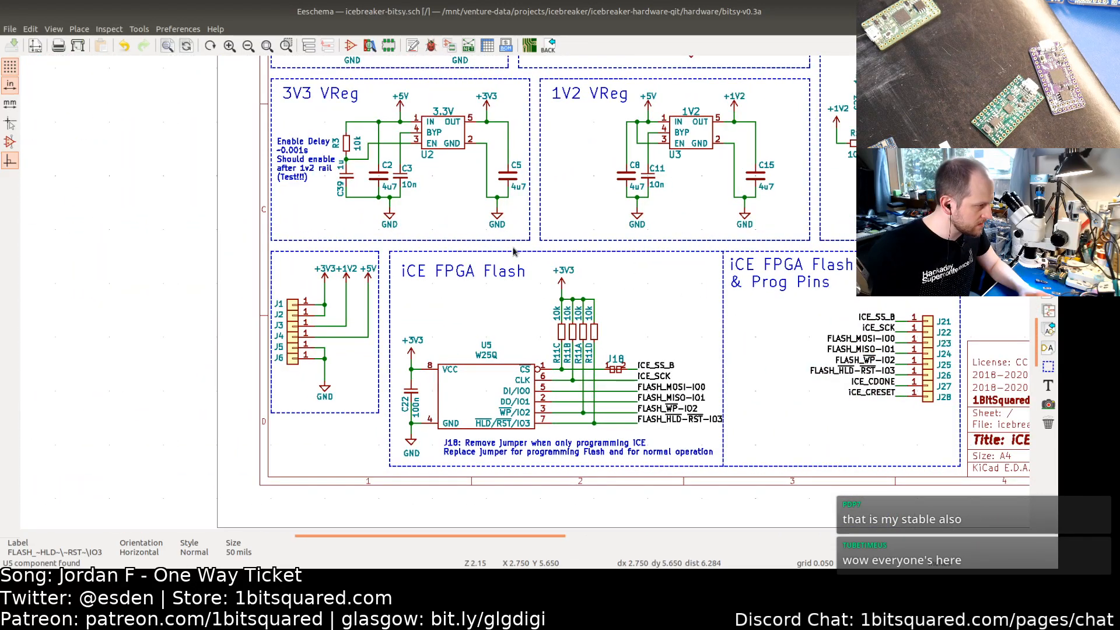
{"action": "middle_click_drag", "start_coordinate": [547, 213], "coordinate": [275, 345]}
{"action": "middle_click_drag", "start_coordinate": [559, 165], "coordinate": [254, 272]}
{"action": "middle_click_drag", "start_coordinate": [672, 271], "coordinate": [632, 268]}
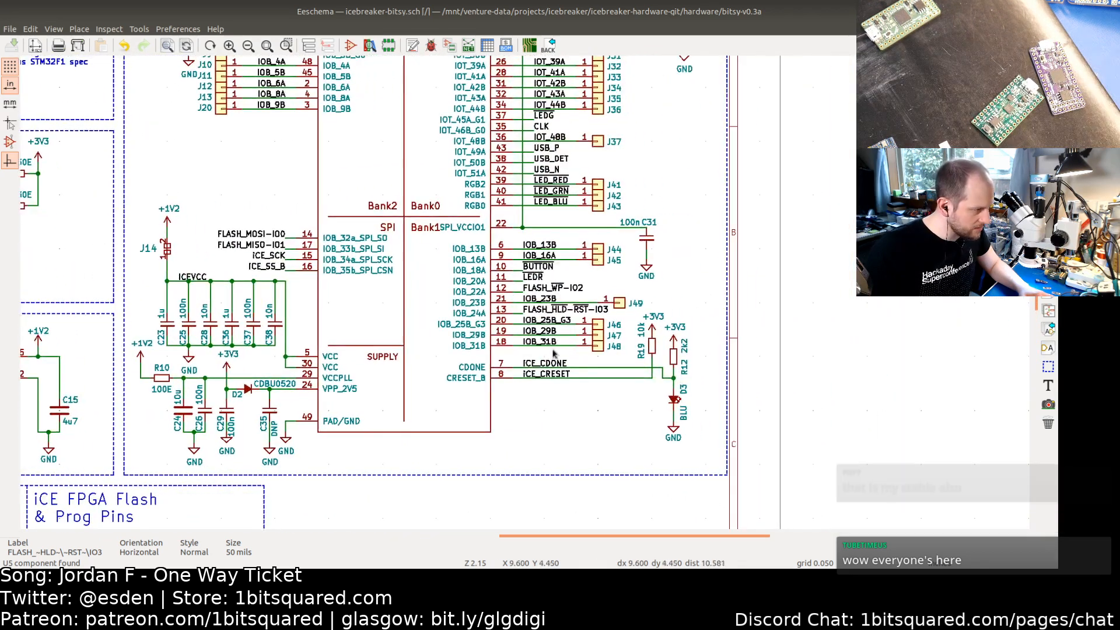
{"action": "scroll", "coordinate": [562, 213], "scroll_direction": "up", "scroll_amount": 2}
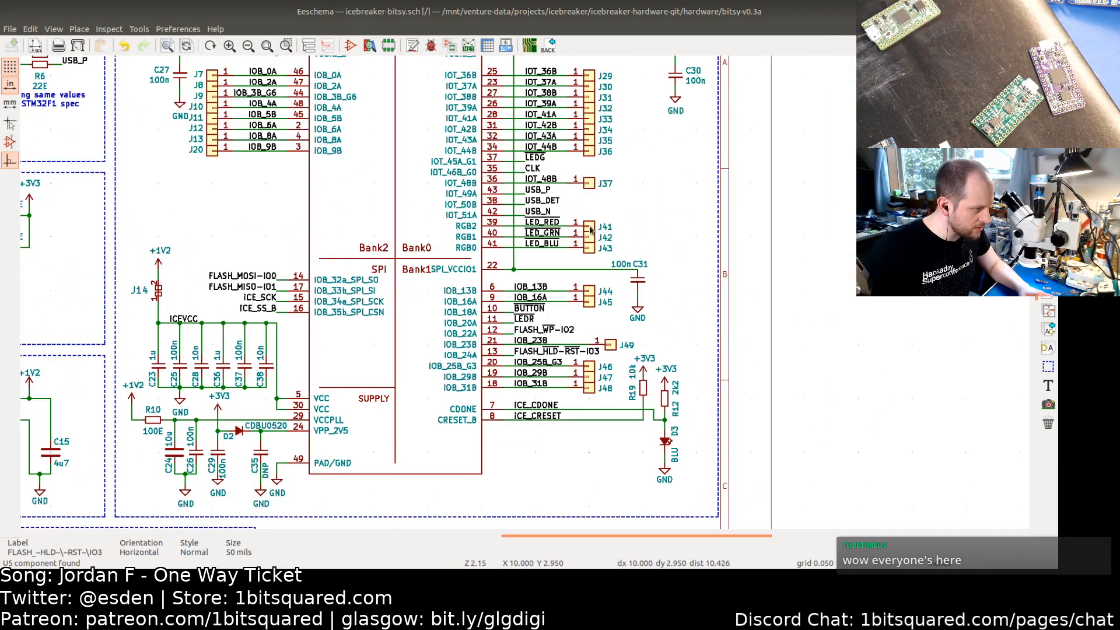
{"action": "scroll", "coordinate": [532, 238], "scroll_direction": "down", "scroll_amount": 2}
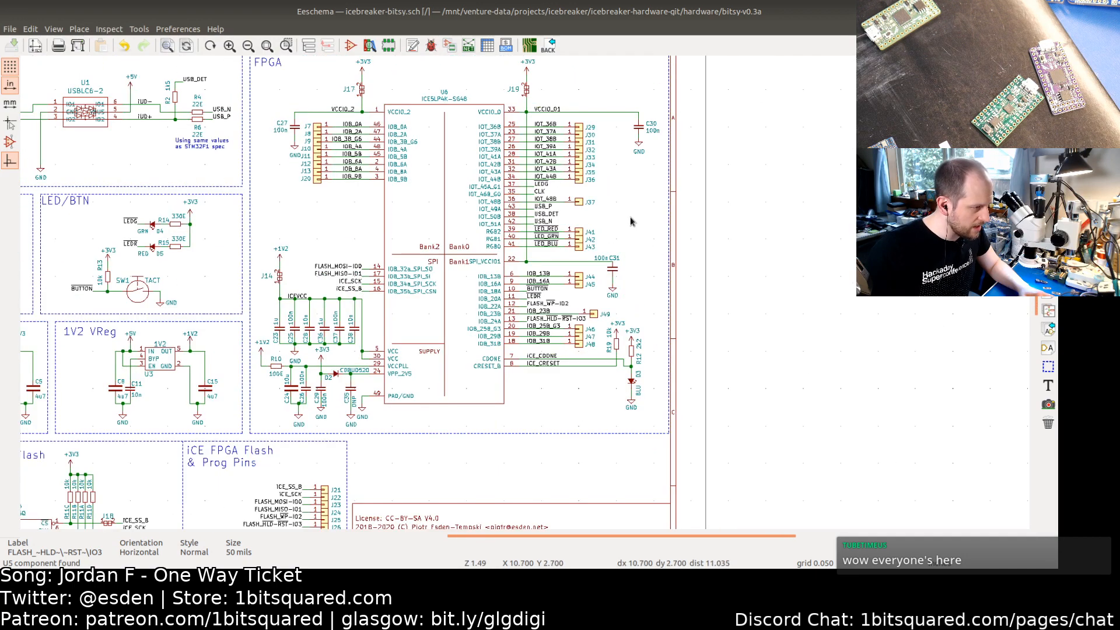
{"action": "scroll", "coordinate": [628, 238], "scroll_direction": "up", "scroll_amount": 1}
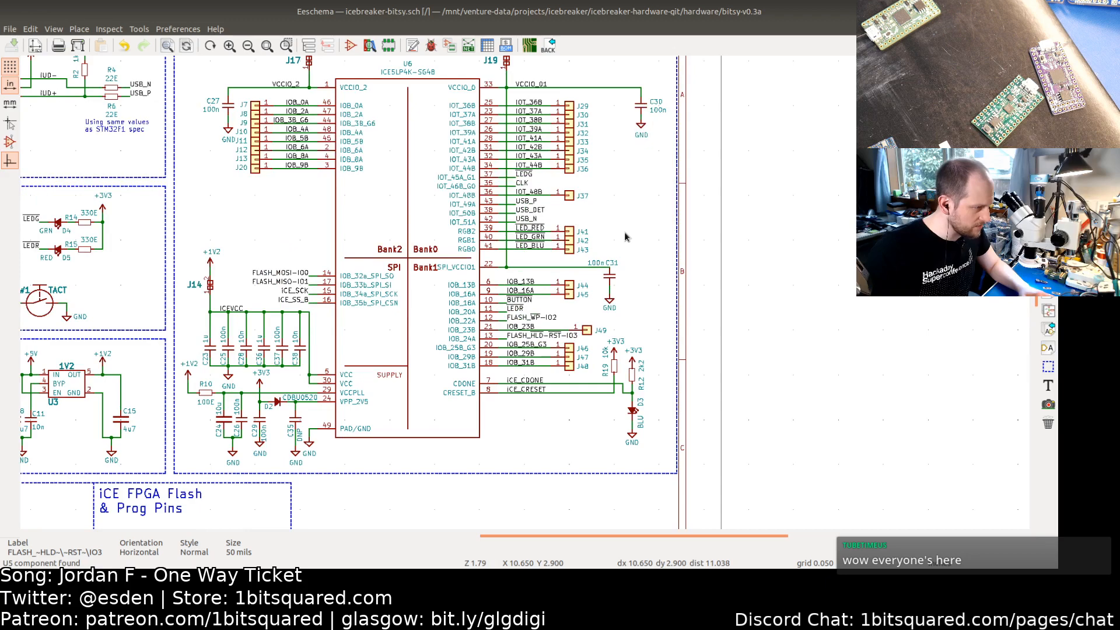
{"action": "scroll", "coordinate": [628, 263], "scroll_direction": "down", "scroll_amount": 5}
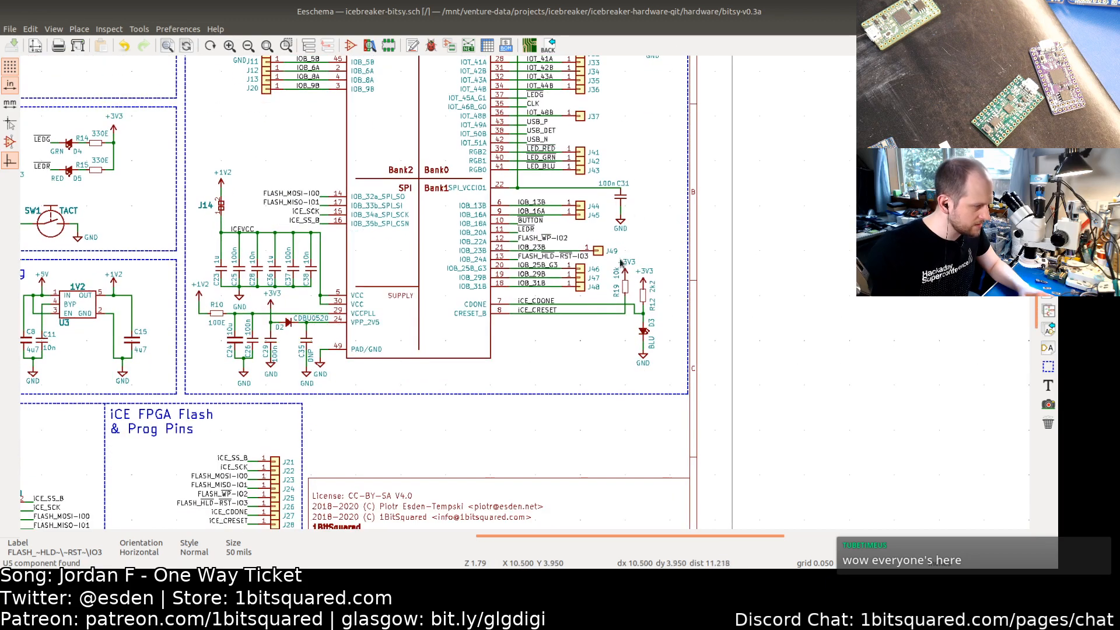
{"action": "scroll", "coordinate": [452, 266], "scroll_direction": "left", "scroll_amount": 4}
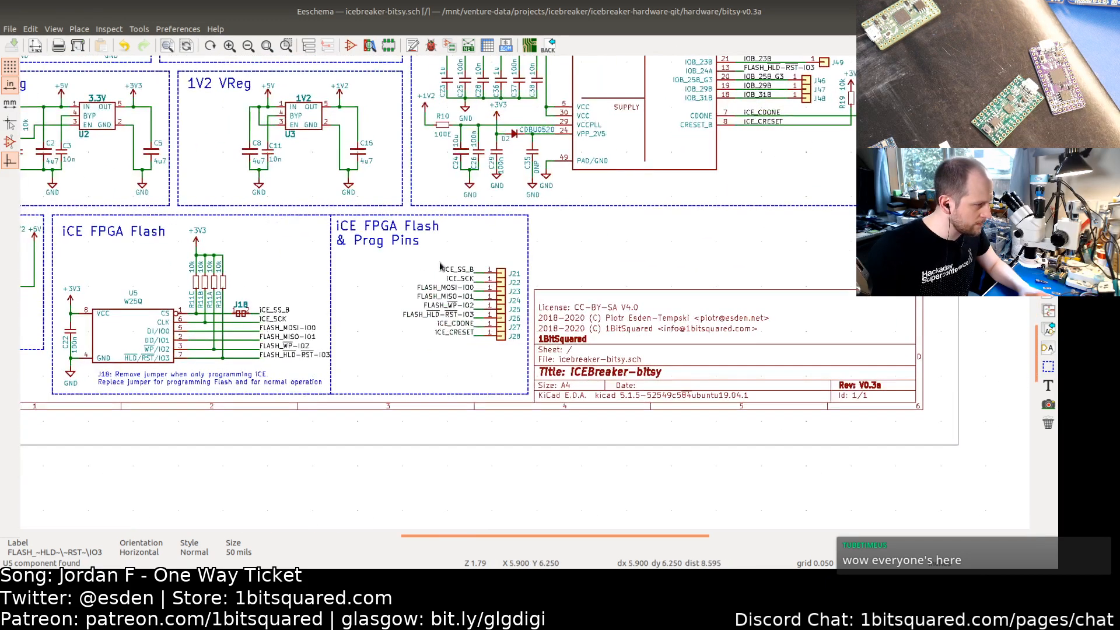
{"action": "left_click_drag", "start_coordinate": [385, 257], "coordinate": [515, 365]}
{"action": "left_click", "coordinate": [452, 370]}
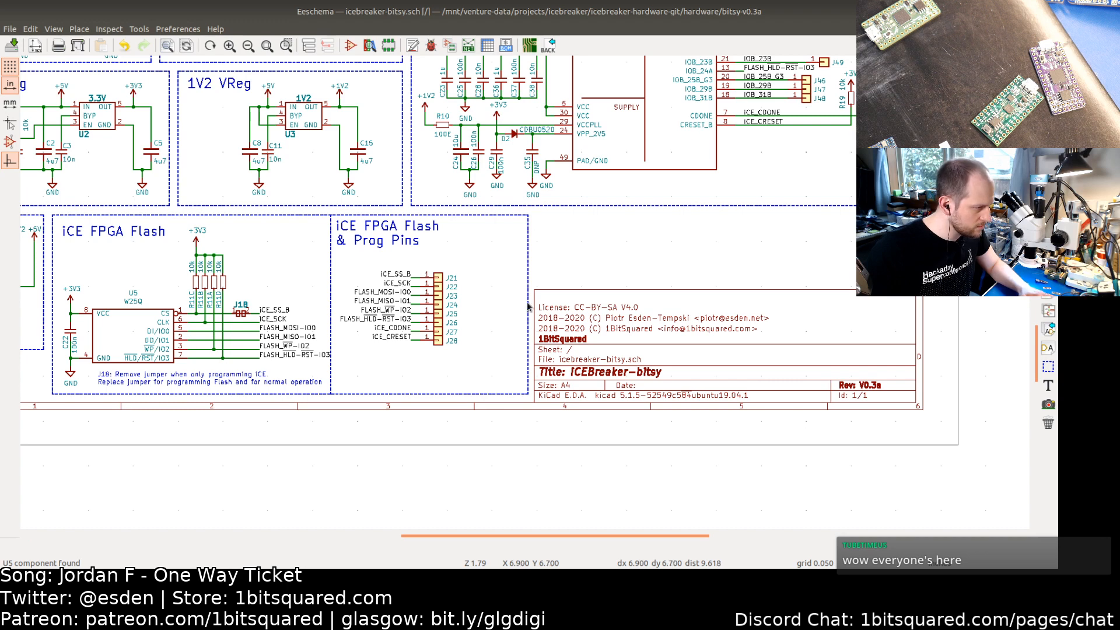
{"action": "key", "text": "i"}
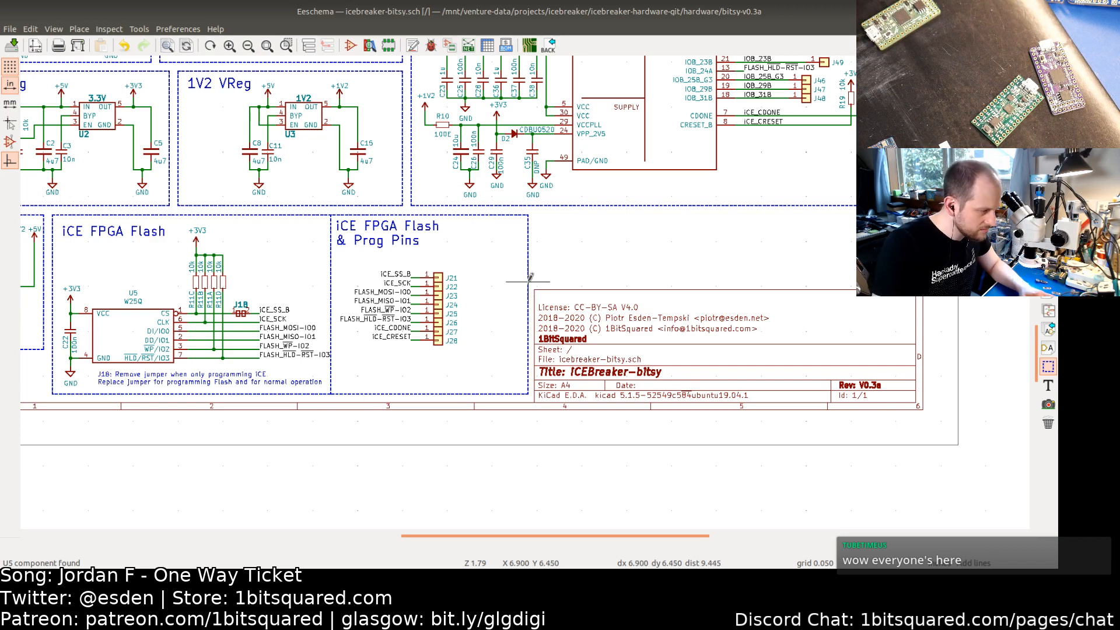
{"action": "key", "text": "g"}
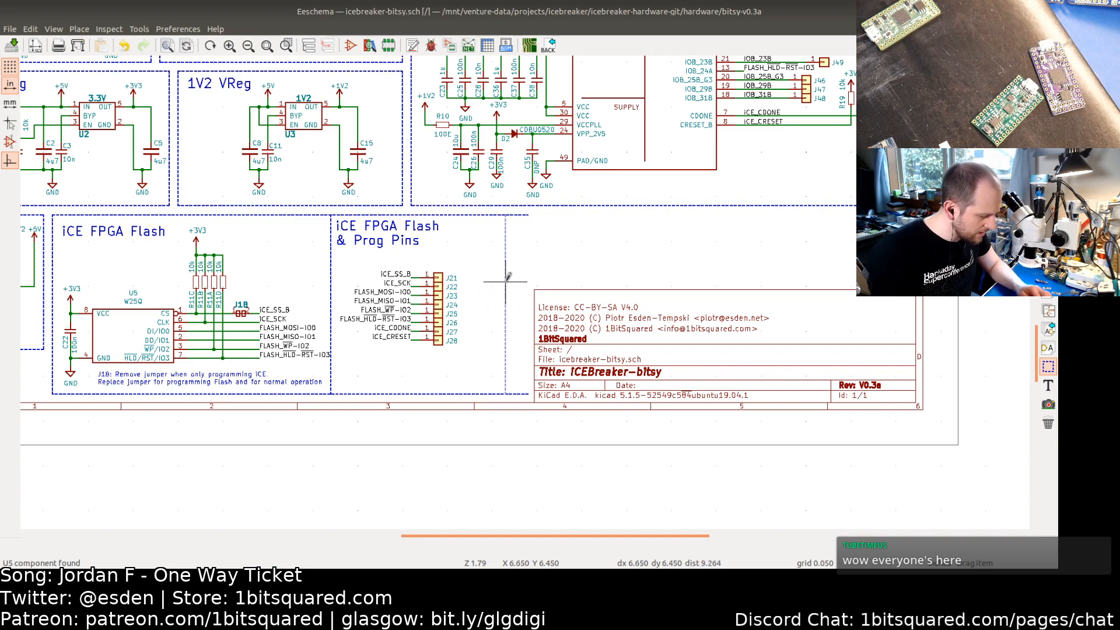
{"action": "key", "text": "Escape"}
Step: Move the button circuit with R13 and SW1 slightly left within the LED/BTN section
{"action": "middle_click_drag", "start_coordinate": [570, 242], "coordinate": [540, 257]}
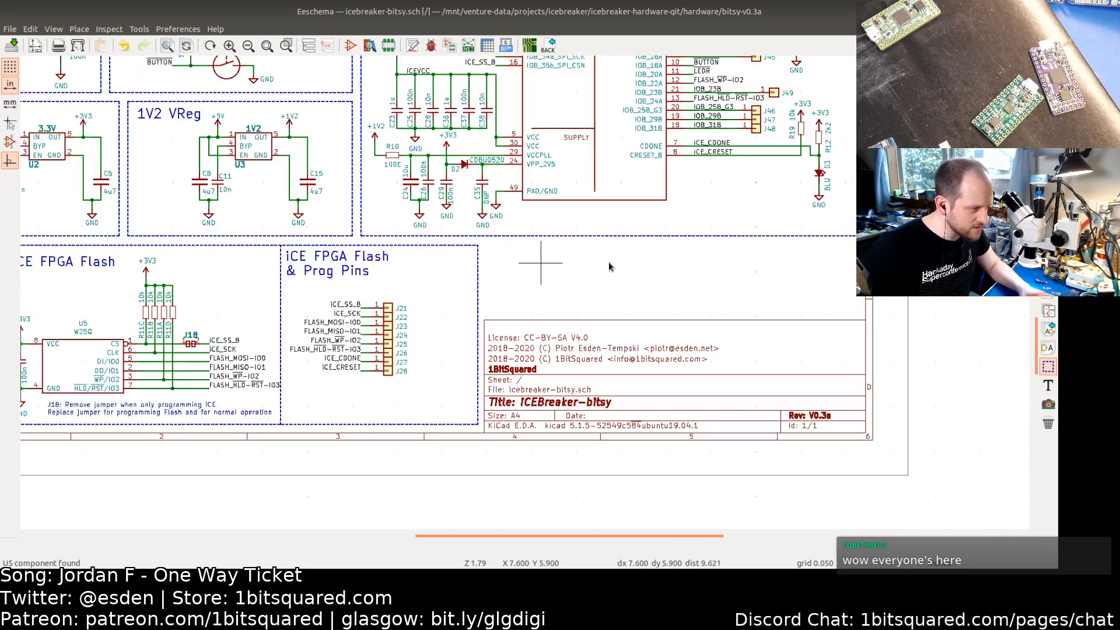
{"action": "middle_click_drag", "start_coordinate": [400, 286], "coordinate": [529, 420]}
{"action": "scroll", "coordinate": [530, 420], "scroll_direction": "up", "scroll_amount": 1, "text": "shift"}
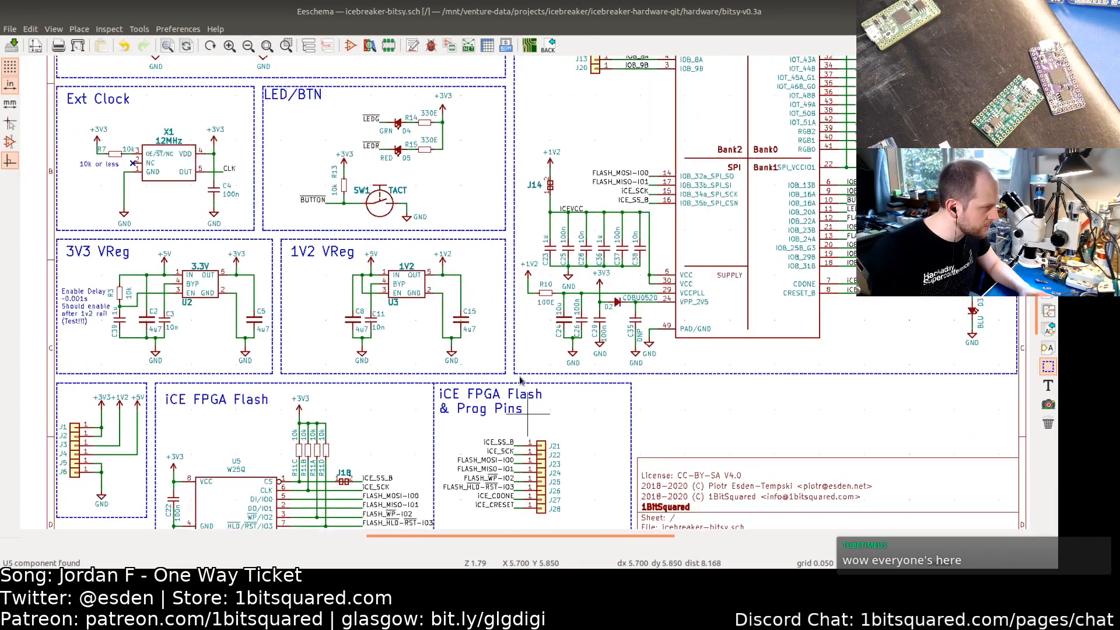
{"action": "scroll", "coordinate": [490, 252], "scroll_direction": "up", "scroll_amount": 4, "text": "shift"}
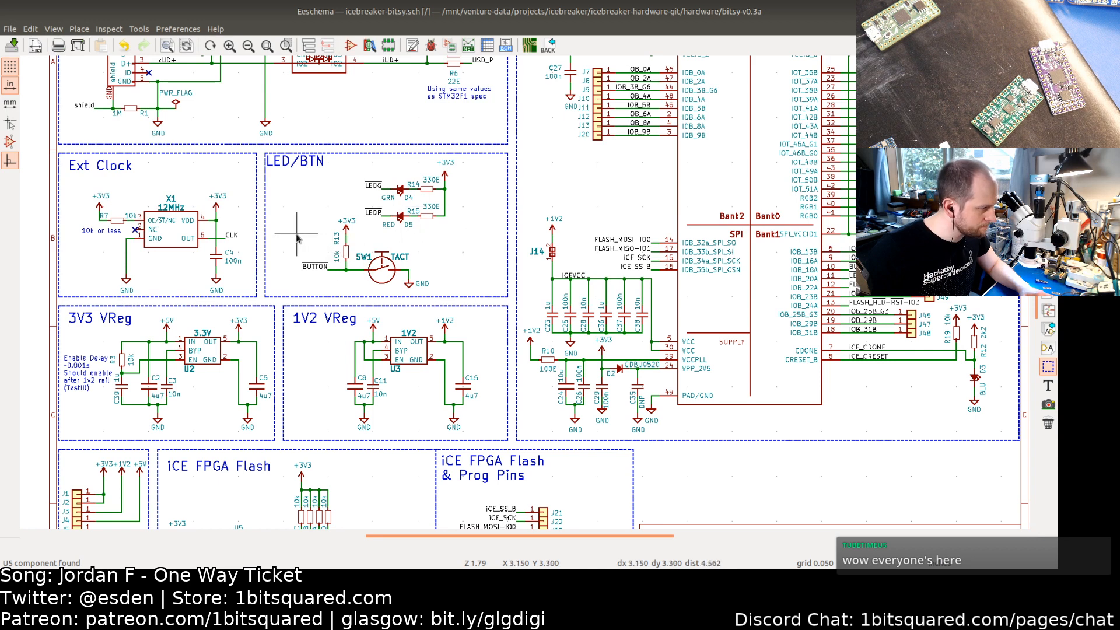
{"action": "left_click_drag", "start_coordinate": [287, 230], "coordinate": [408, 281]}
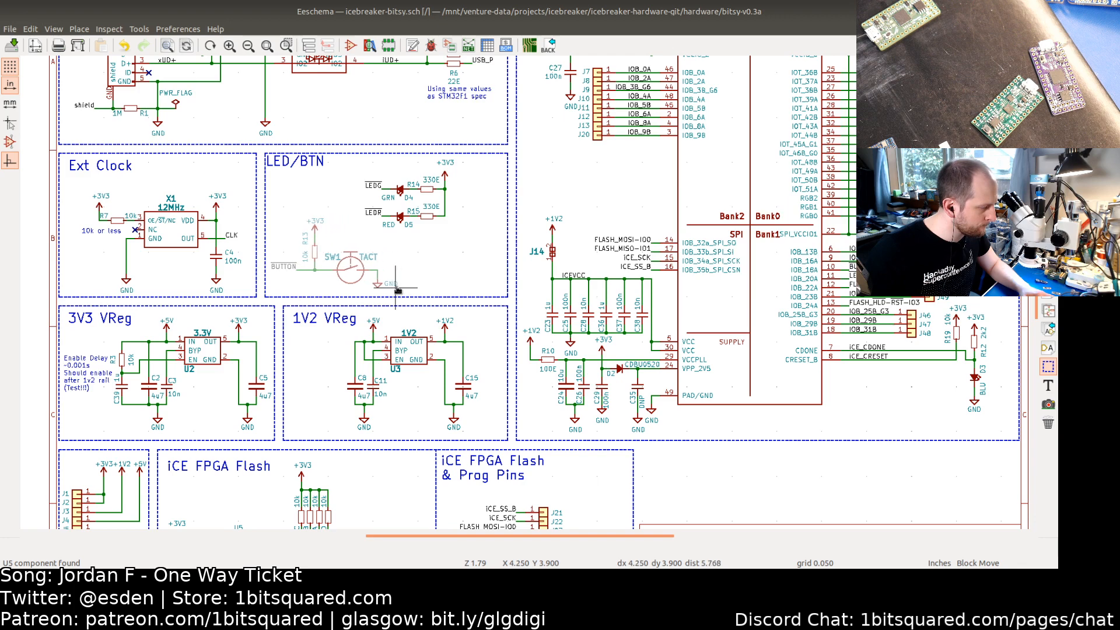
{"action": "left_click", "coordinate": [396, 289]}
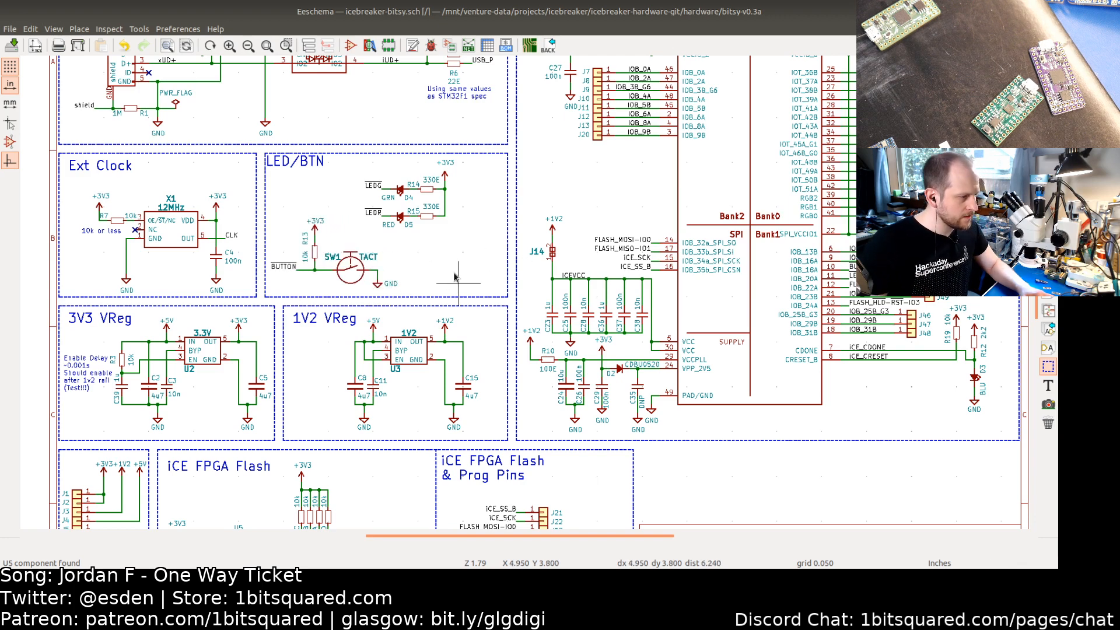
Step: Duplicate jumper J14 and place rotated horizontal jumper copies stacked below the LEDs in the LED/BTN section
{"action": "left_click", "coordinate": [553, 252]}
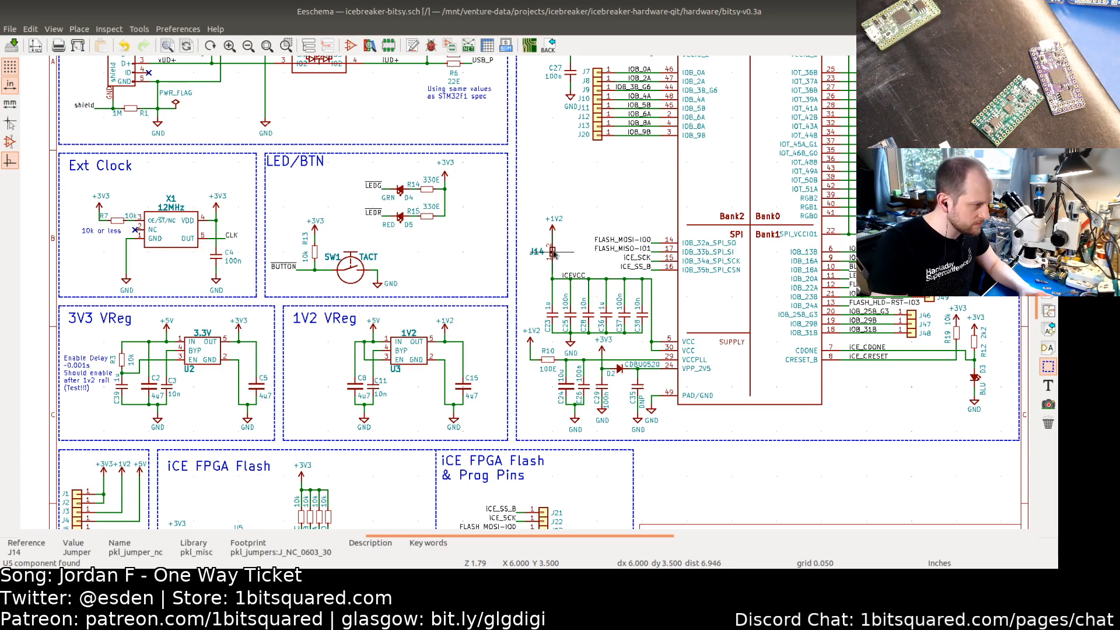
{"action": "key", "text": "c"}
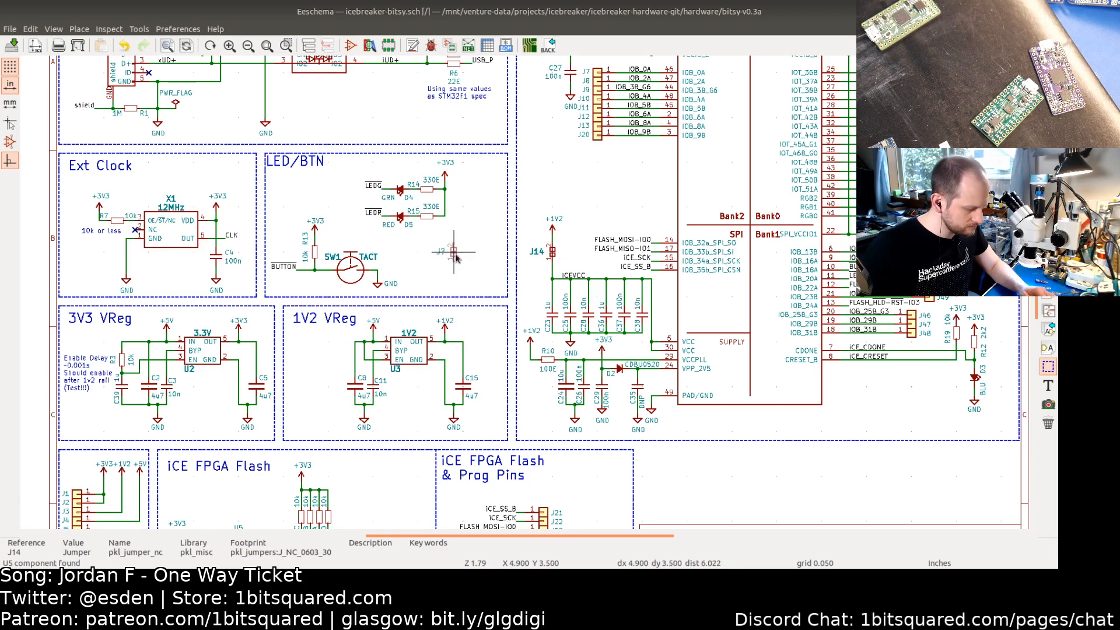
{"action": "key", "text": "r"}
{"action": "key", "text": "r"}
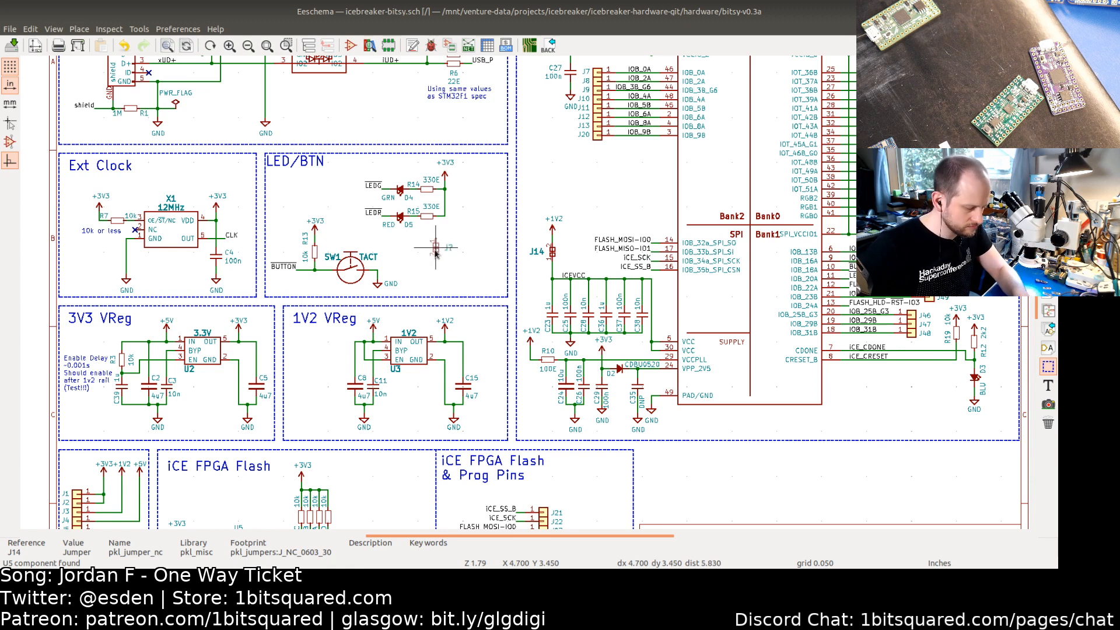
{"action": "key", "text": "r"}
{"action": "key", "text": "r"}
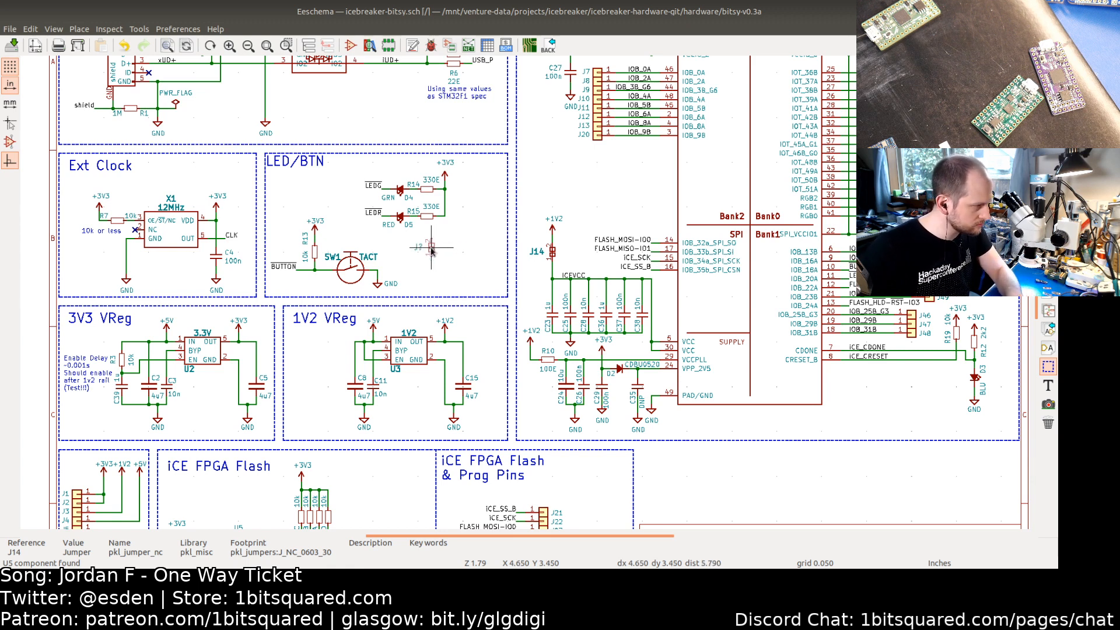
{"action": "key", "text": "r"}
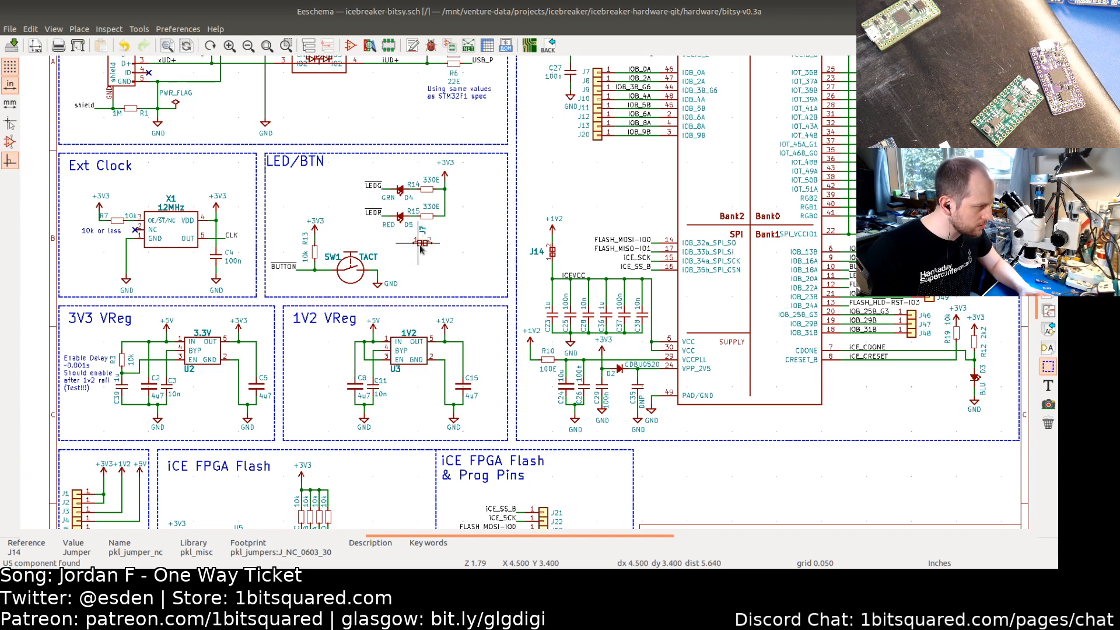
{"action": "key", "text": "m"}
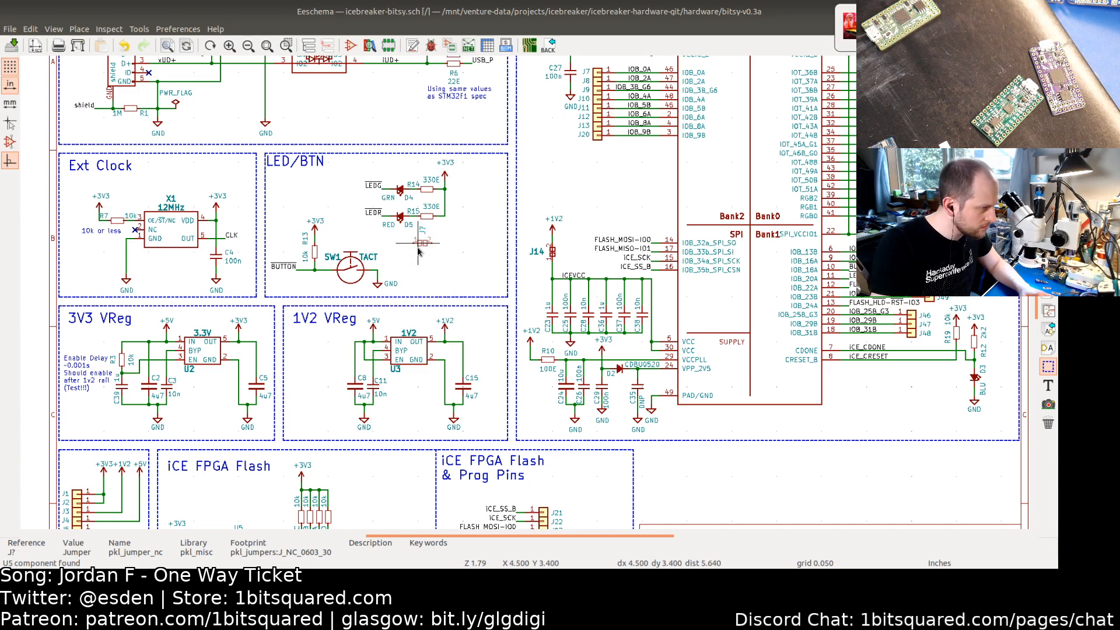
{"action": "key", "text": "r"}
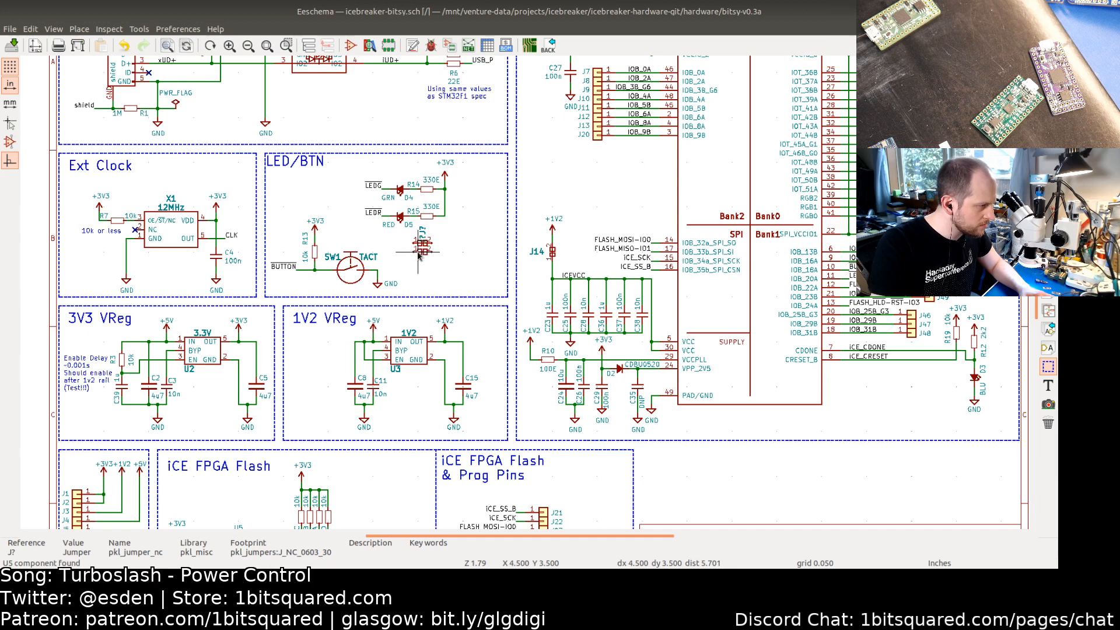
{"action": "left_click", "coordinate": [418, 257]}
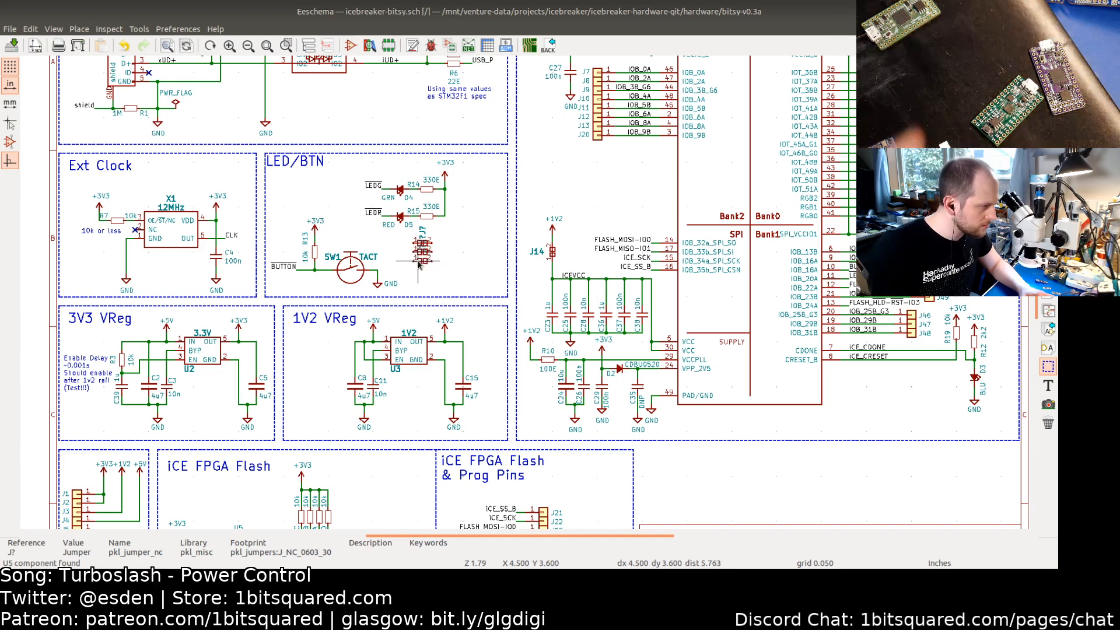
Step: Draw a short wire stub onto the first pin of each of the three new jumpers
{"action": "scroll", "coordinate": [454, 241], "scroll_direction": "up", "scroll_amount": 4}
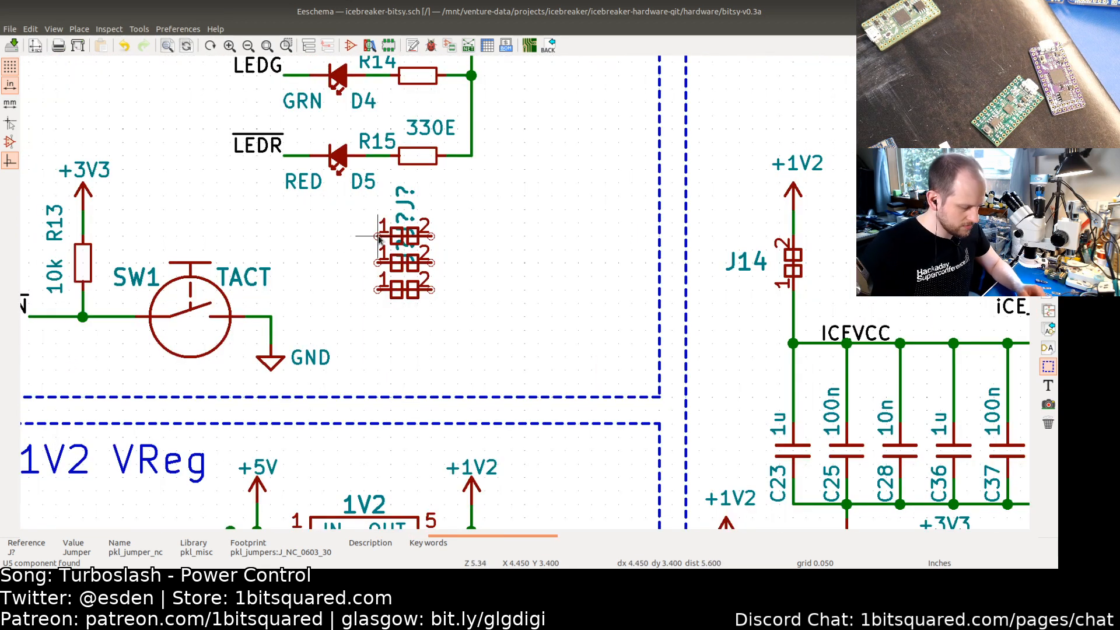
{"action": "key", "text": "w"}
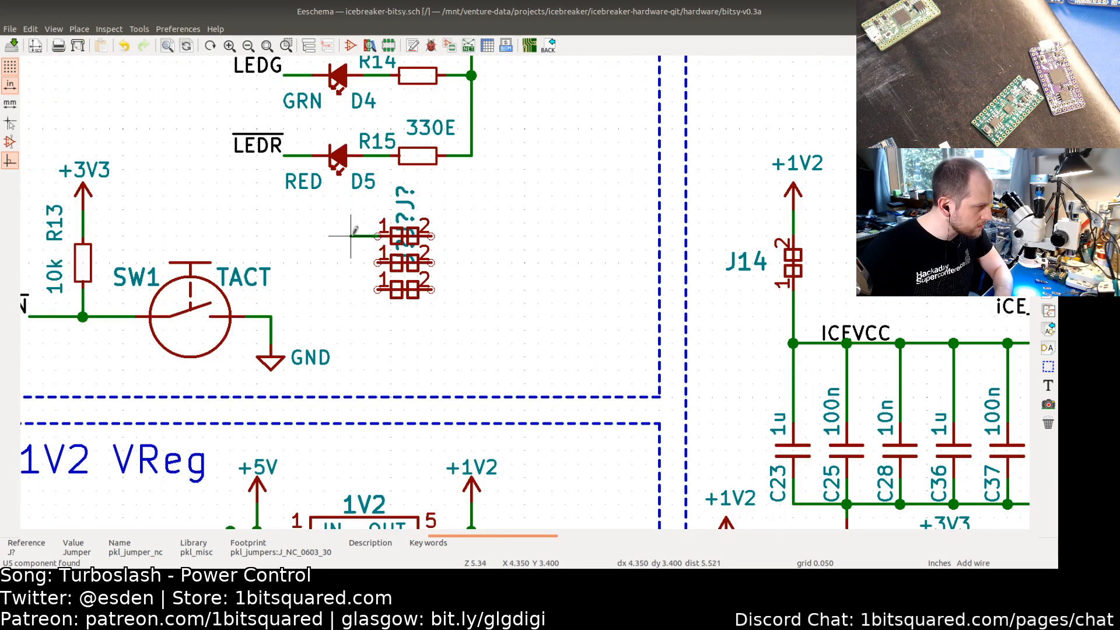
{"action": "double_click", "coordinate": [350, 236]}
{"action": "left_click", "coordinate": [378, 262]}
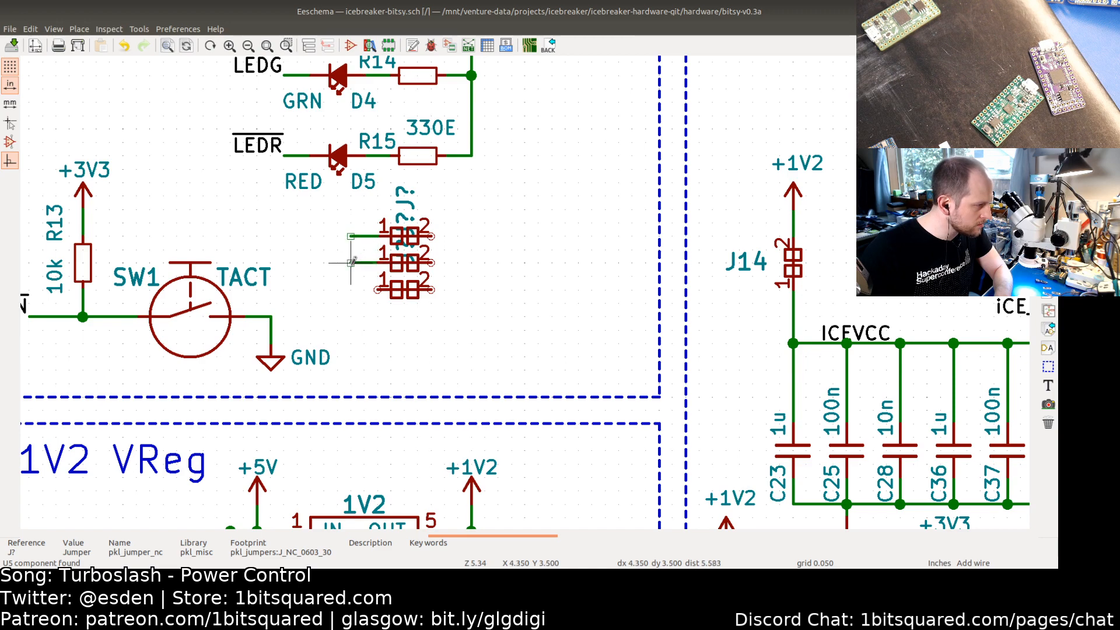
{"action": "double_click", "coordinate": [351, 262]}
{"action": "left_click", "coordinate": [378, 290]}
{"action": "double_click", "coordinate": [350, 289]}
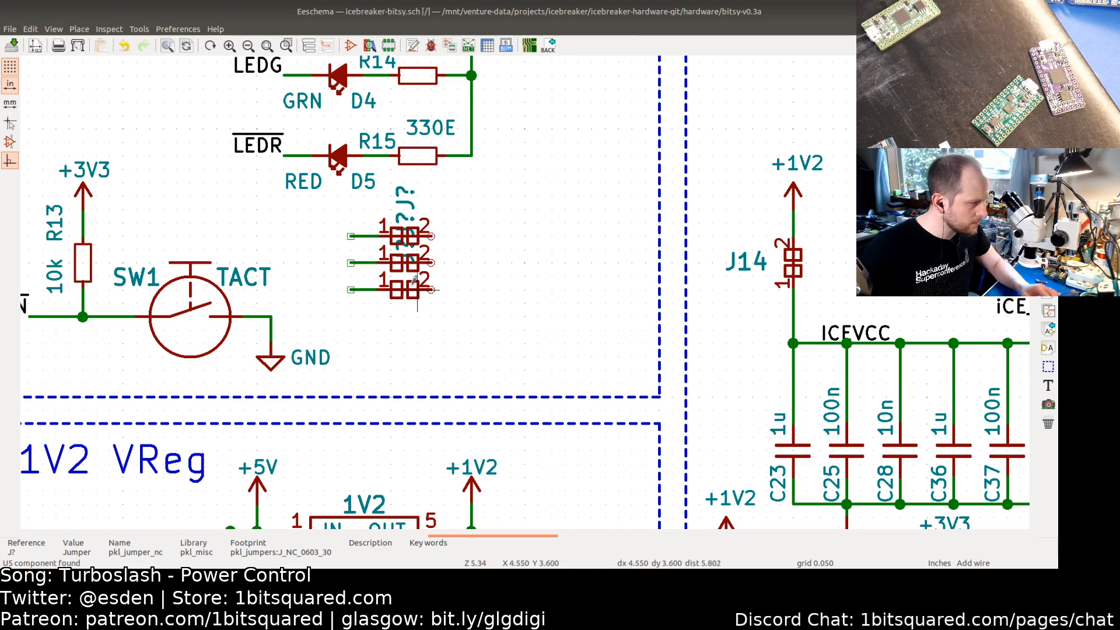
Step: Place inverted LED_RED, LED_GRN and LED_BLU net labels on the three jumper wire stubs
{"action": "scroll", "coordinate": [457, 289], "scroll_direction": "down", "scroll_amount": 3}
{"action": "middle_click_drag", "start_coordinate": [502, 290], "coordinate": [305, 285]}
{"action": "scroll", "coordinate": [405, 295], "scroll_direction": "down", "scroll_amount": 1}
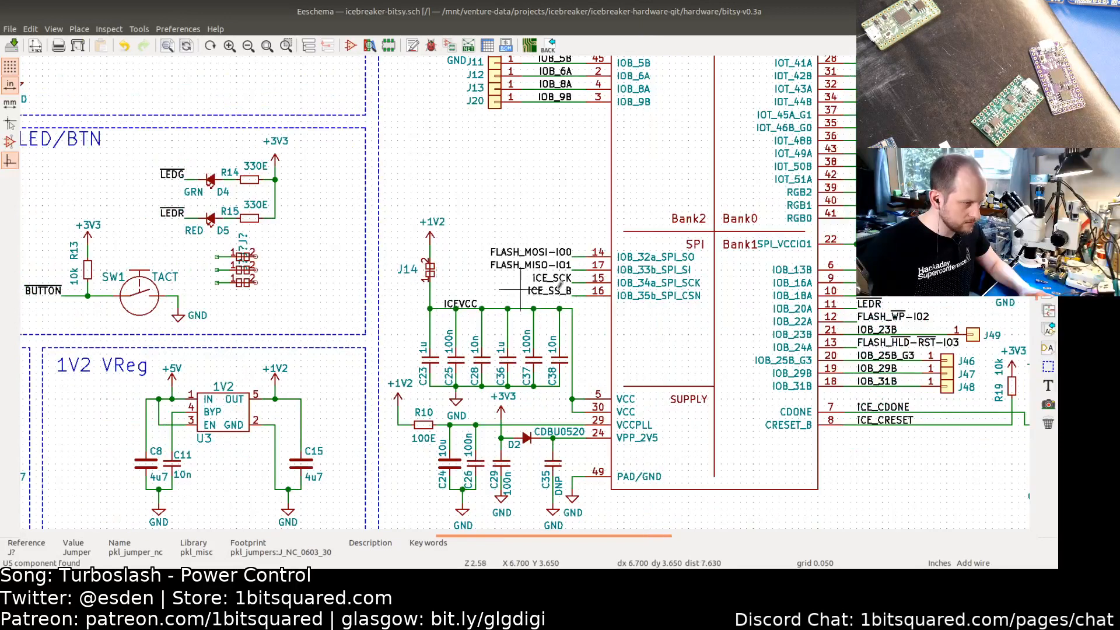
{"action": "middle_click_drag", "start_coordinate": [747, 296], "coordinate": [860, 289]}
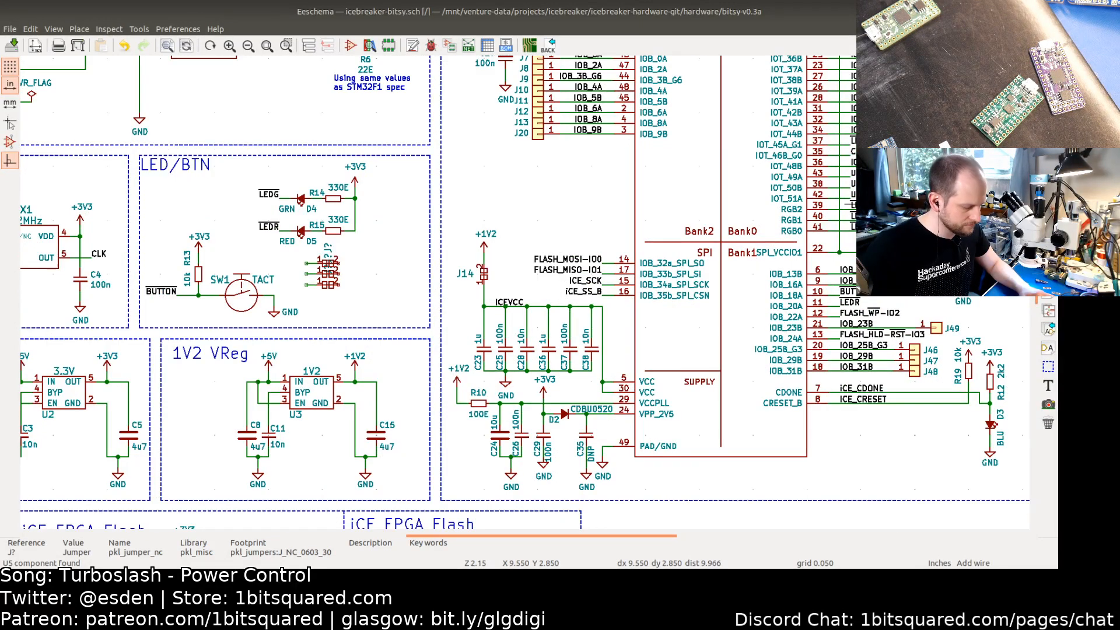
{"action": "key", "text": "c"}
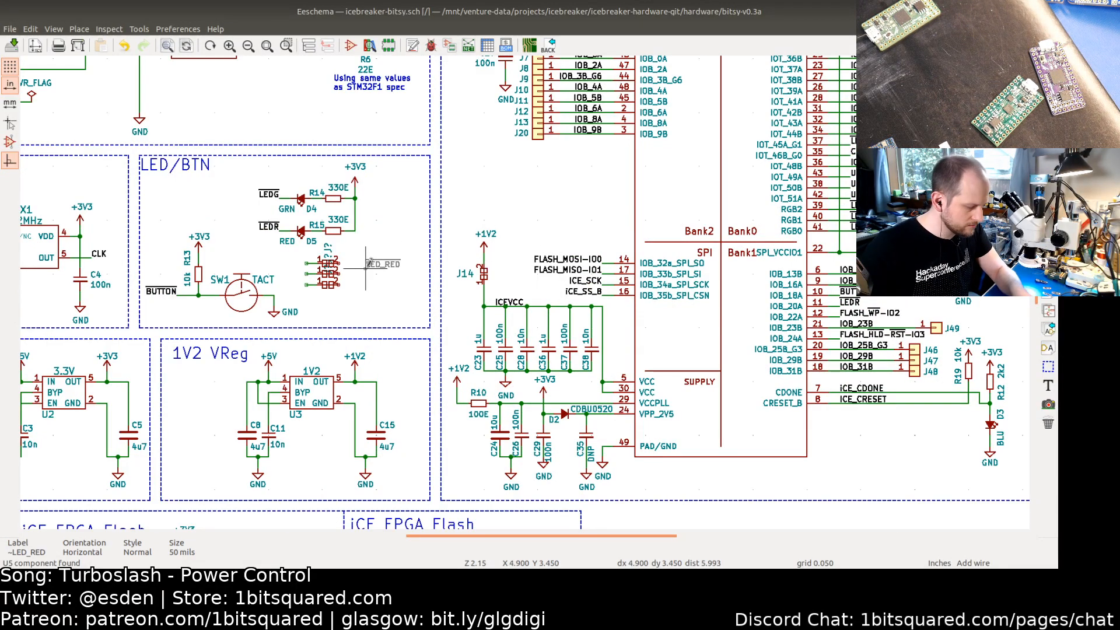
{"action": "key", "text": "r"}
{"action": "key", "text": "r"}
{"action": "left_click", "coordinate": [306, 263]}
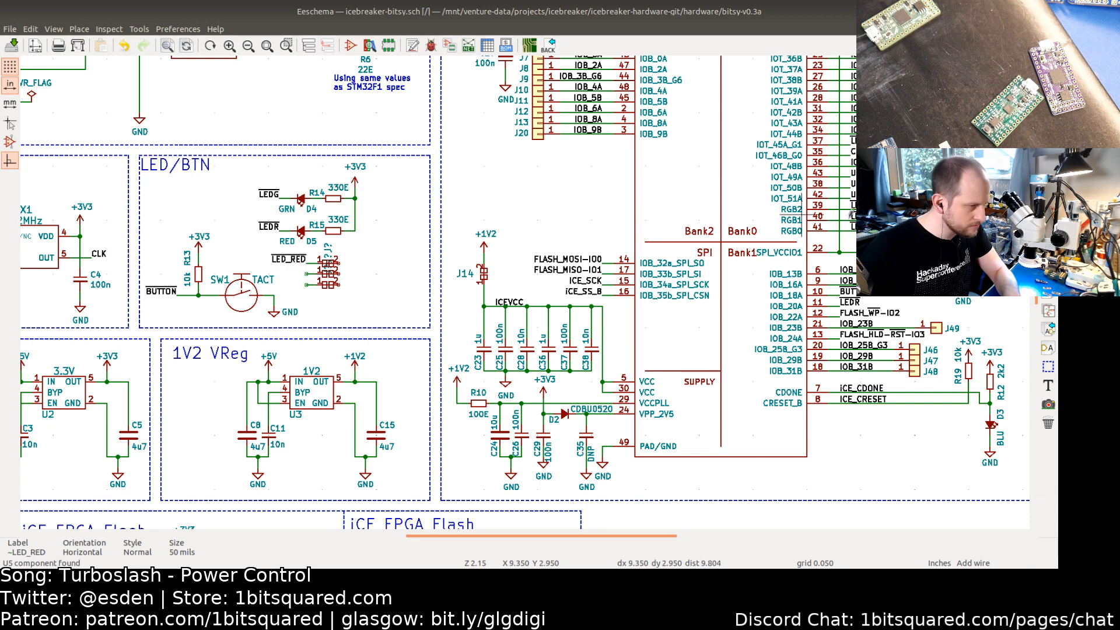
{"action": "key", "text": "c"}
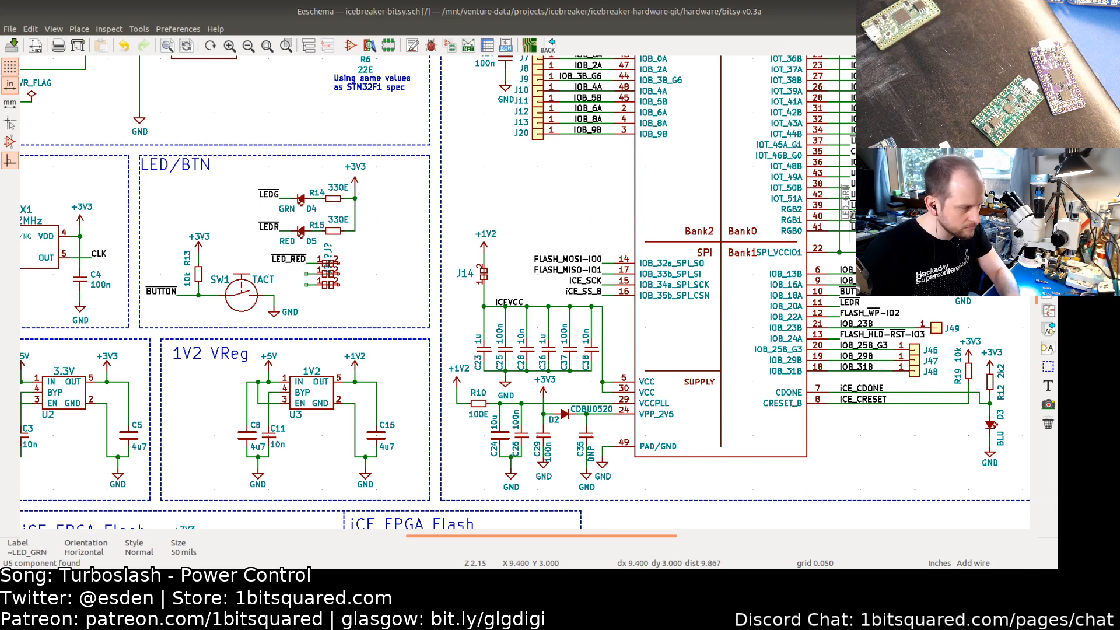
{"action": "left_click", "coordinate": [305, 269]}
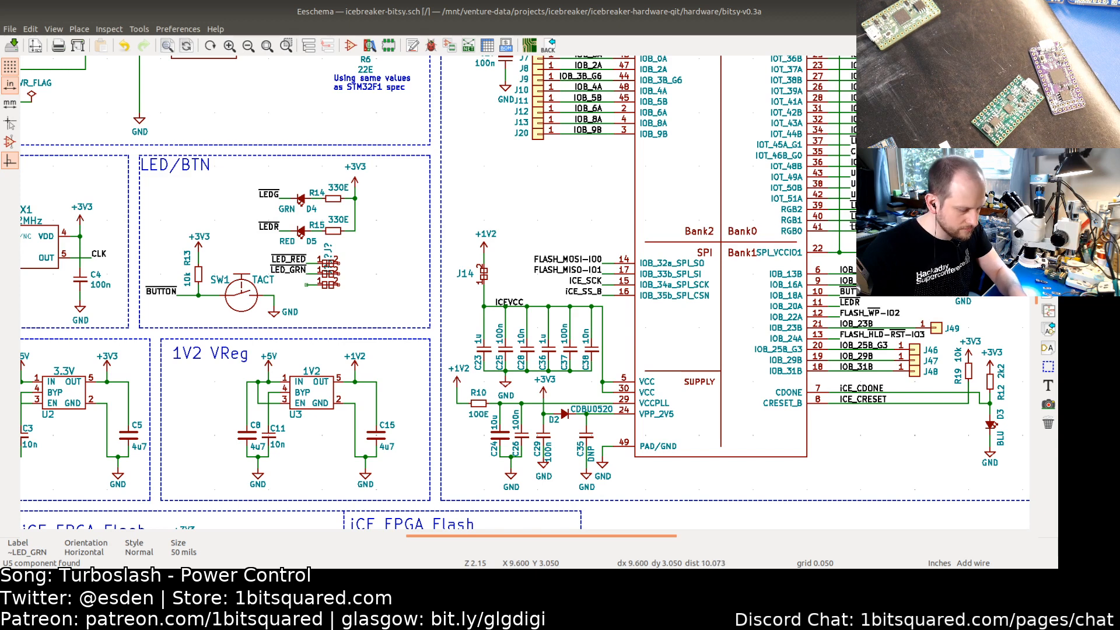
{"action": "key", "text": "c"}
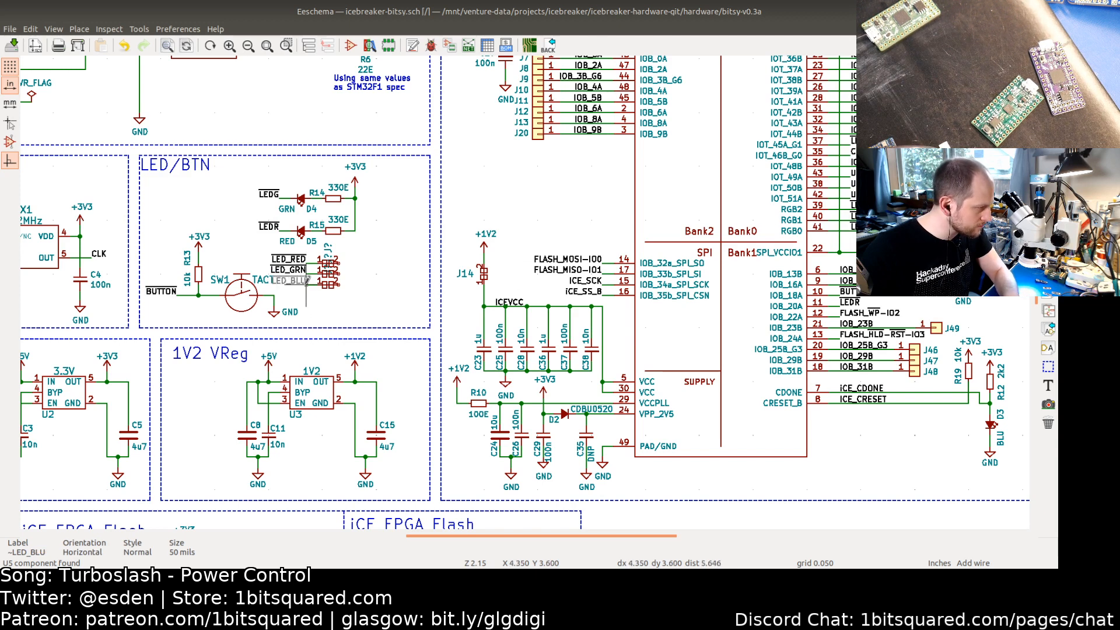
{"action": "left_click", "coordinate": [306, 284]}
Step: Reposition the three new jumpers together with their LED_RED, LED_GRN and LED_BLU net labels slightly right in the LED/BTN section
{"action": "left_click_drag", "start_coordinate": [349, 291], "coordinate": [297, 259]}
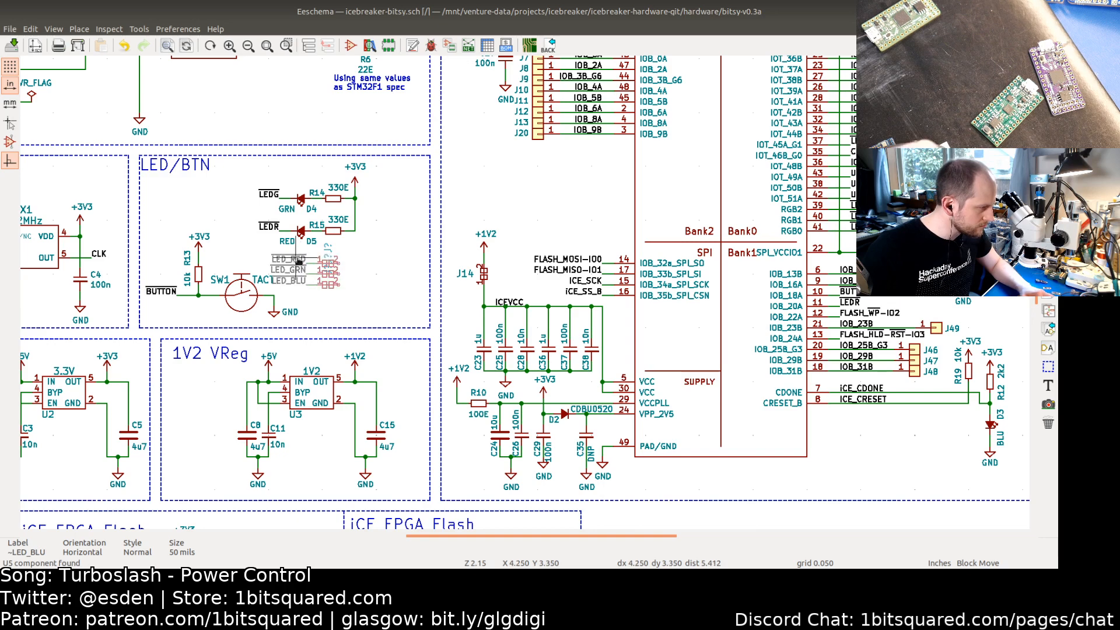
{"action": "left_click", "coordinate": [307, 259]}
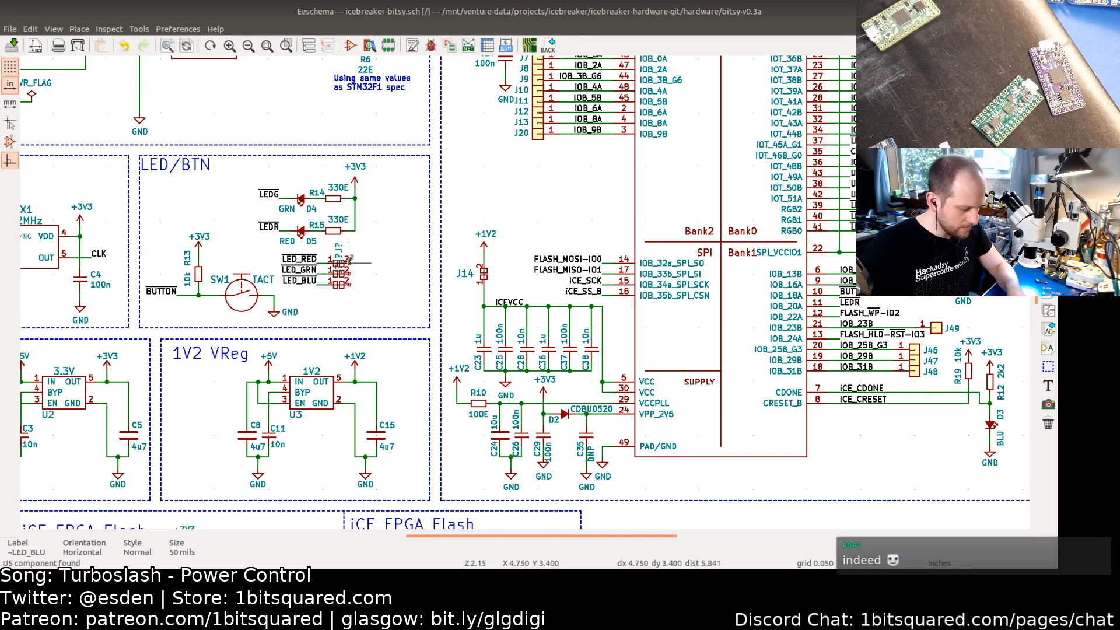
{"action": "key", "text": "w"}
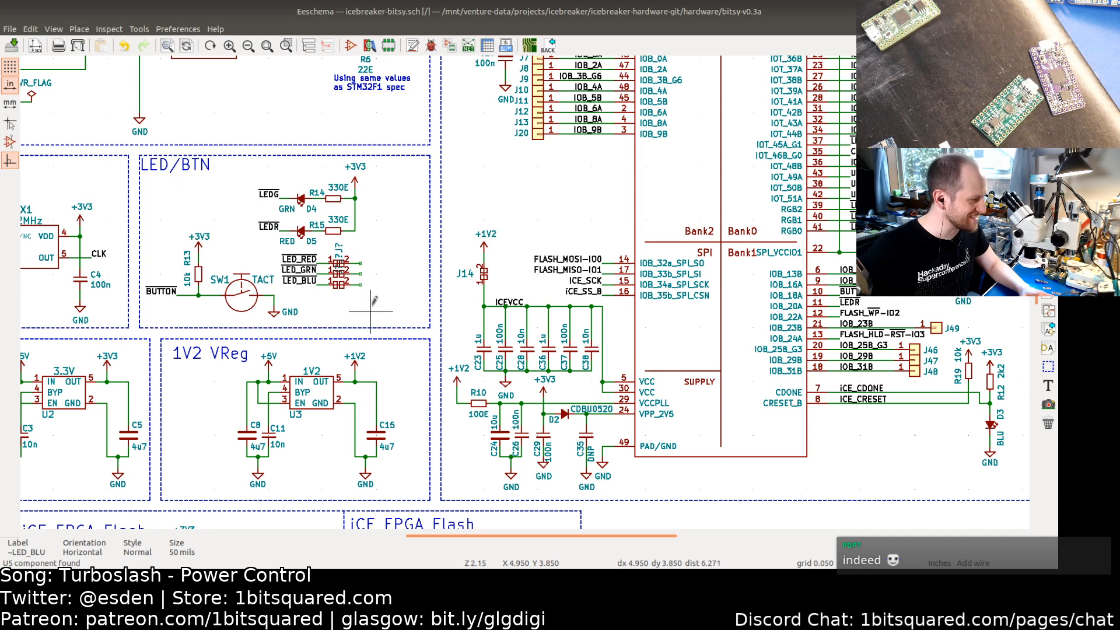
{"action": "left_click_drag", "start_coordinate": [371, 301], "coordinate": [324, 276]}
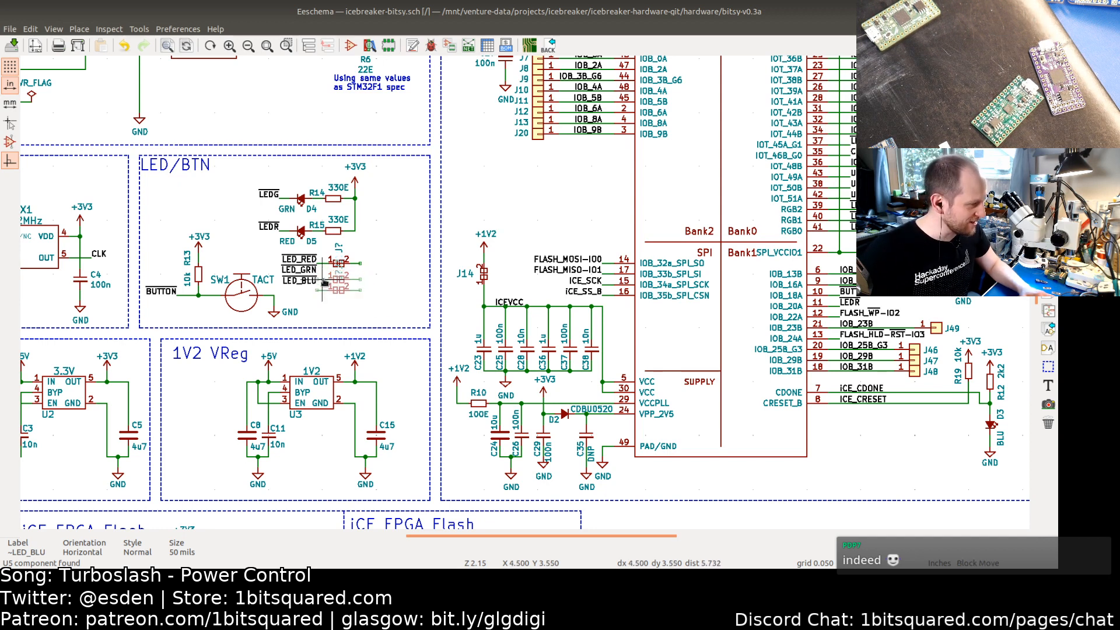
{"action": "left_click", "coordinate": [325, 285]}
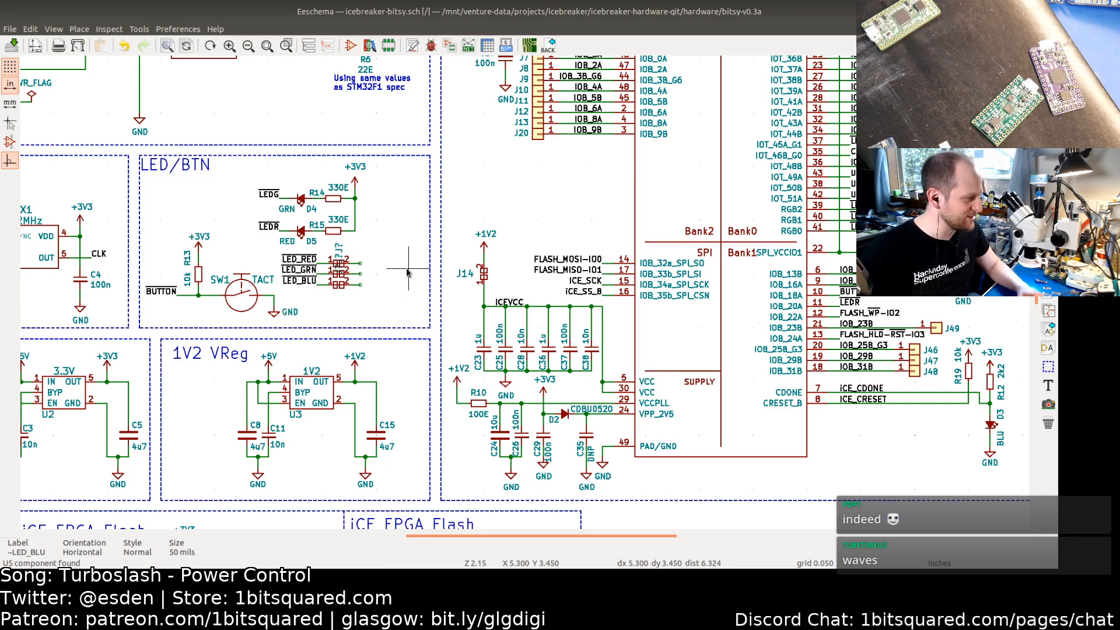
Step: Switch to the web browser and open lcsc.com in a new tab
{"action": "key", "text": "alt+Tab"}
{"action": "key", "text": "alt+Tab"}
{"action": "key", "text": "alt+Tab"}
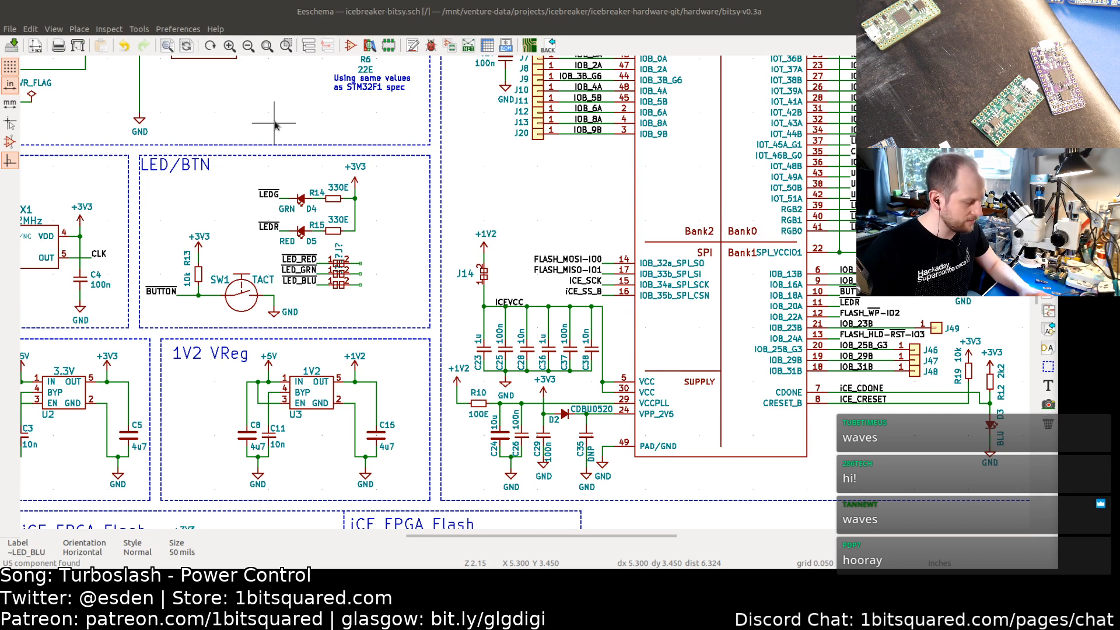
{"action": "key", "text": "alt+Tab"}
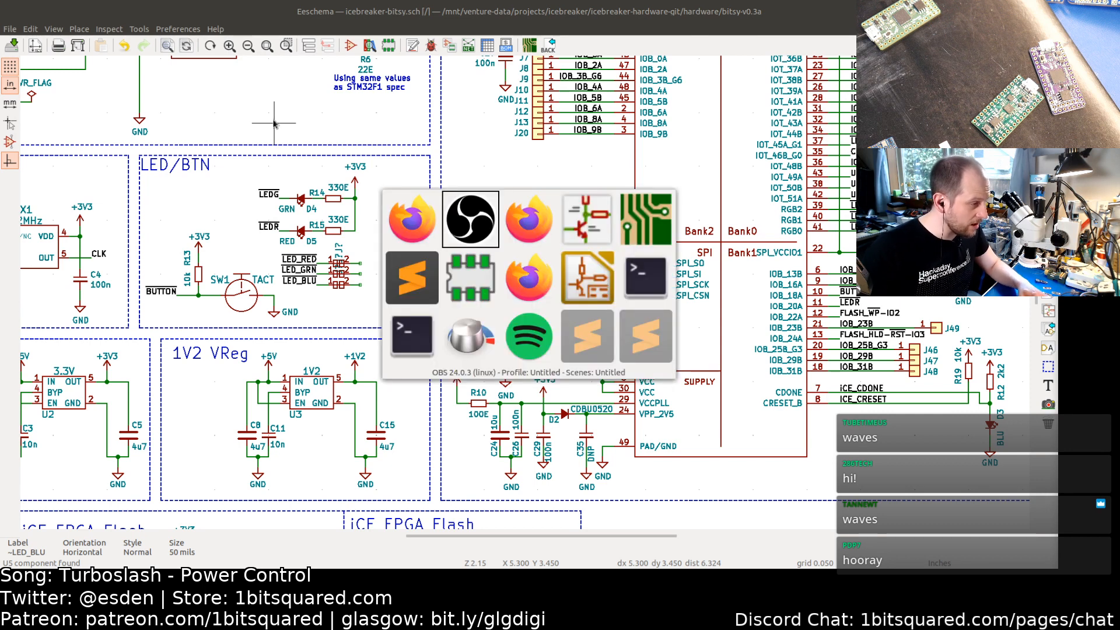
{"action": "key", "text": "Tab"}
{"action": "key", "text": "Tab"}
{"action": "key", "text": "Tab"}
{"action": "key", "text": "Tab"}
{"action": "key", "text": "Tab"}
{"action": "key", "text": "Tab"}
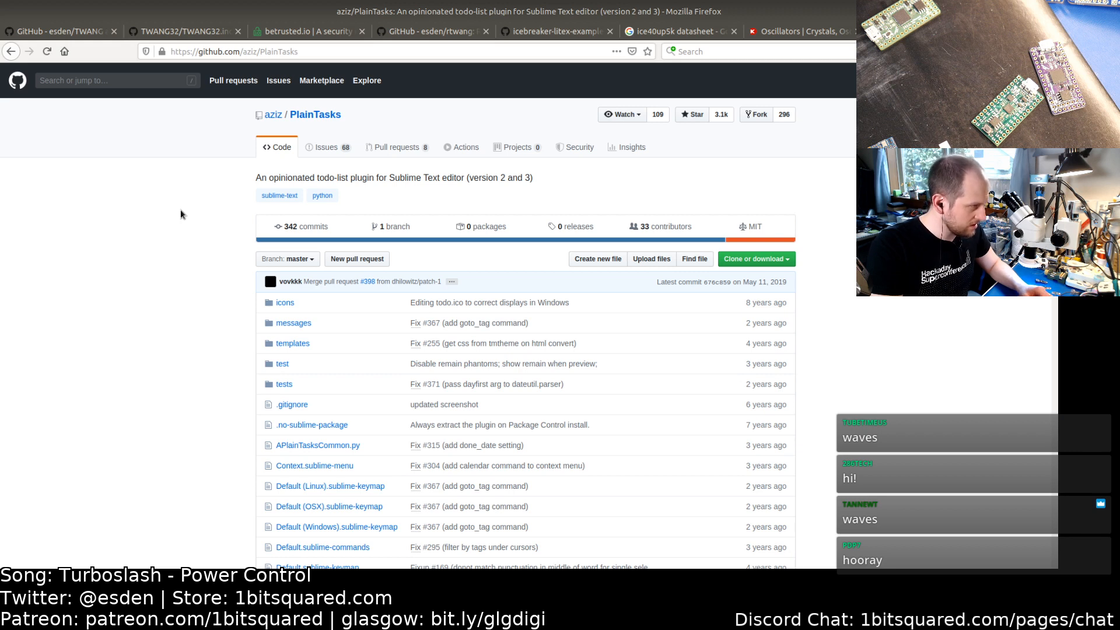
{"action": "key", "text": "ctrl+t"}
{"action": "type", "text": "lcsc.com/"}
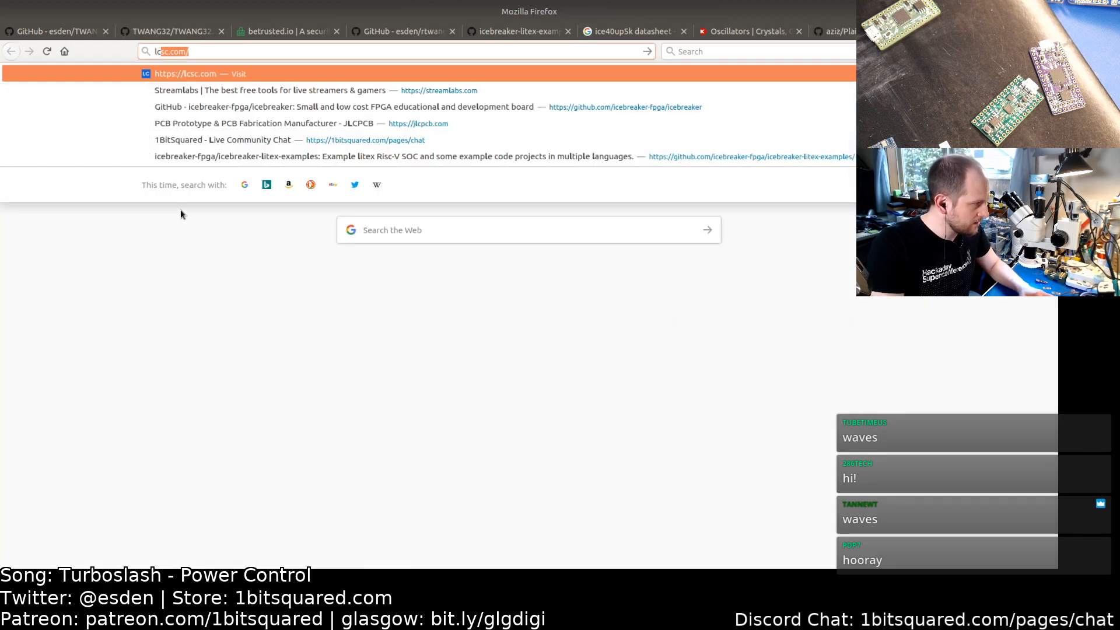
{"action": "key", "text": "Return"}
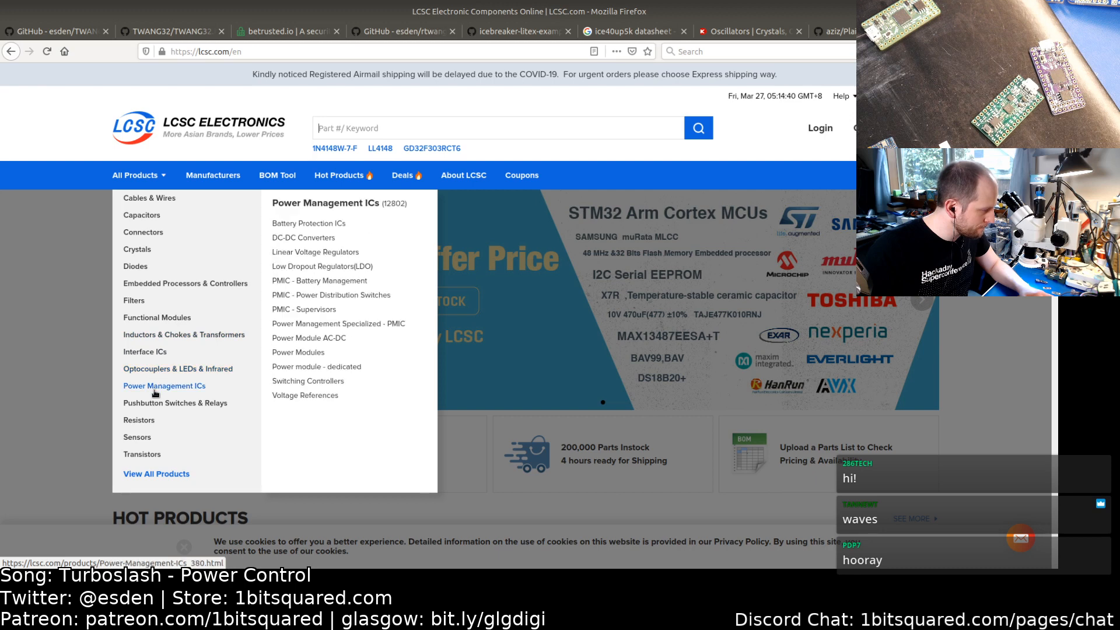
Step: Open the Light Emitting Diodes (LED) category and filter the illumination colour to RGB
{"action": "mouse_move", "coordinate": [161, 373]}
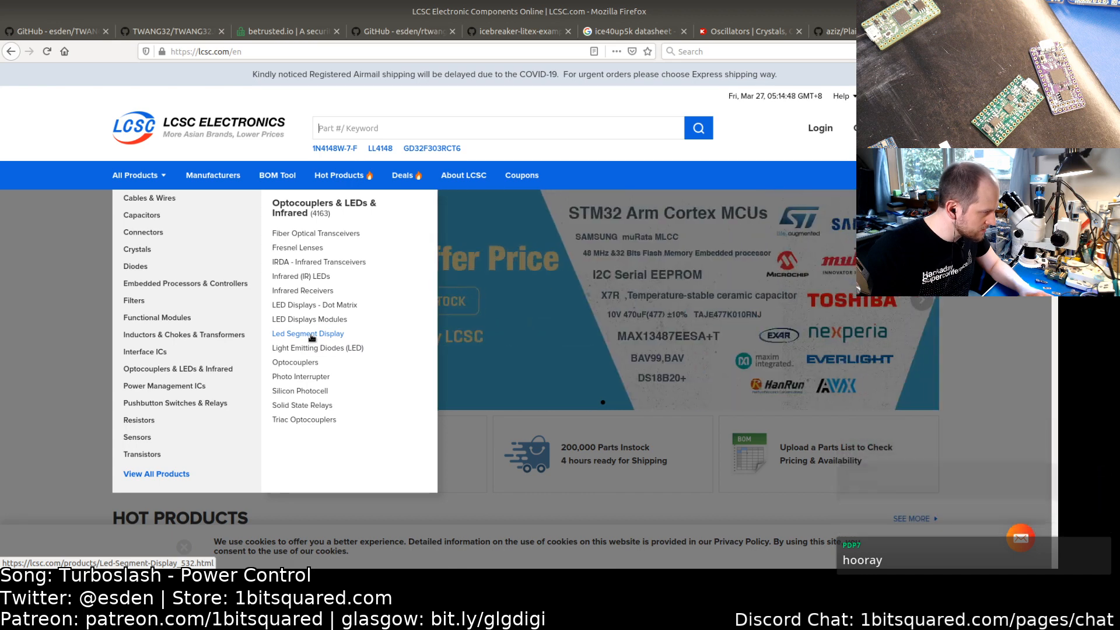
{"action": "left_click", "coordinate": [313, 348]}
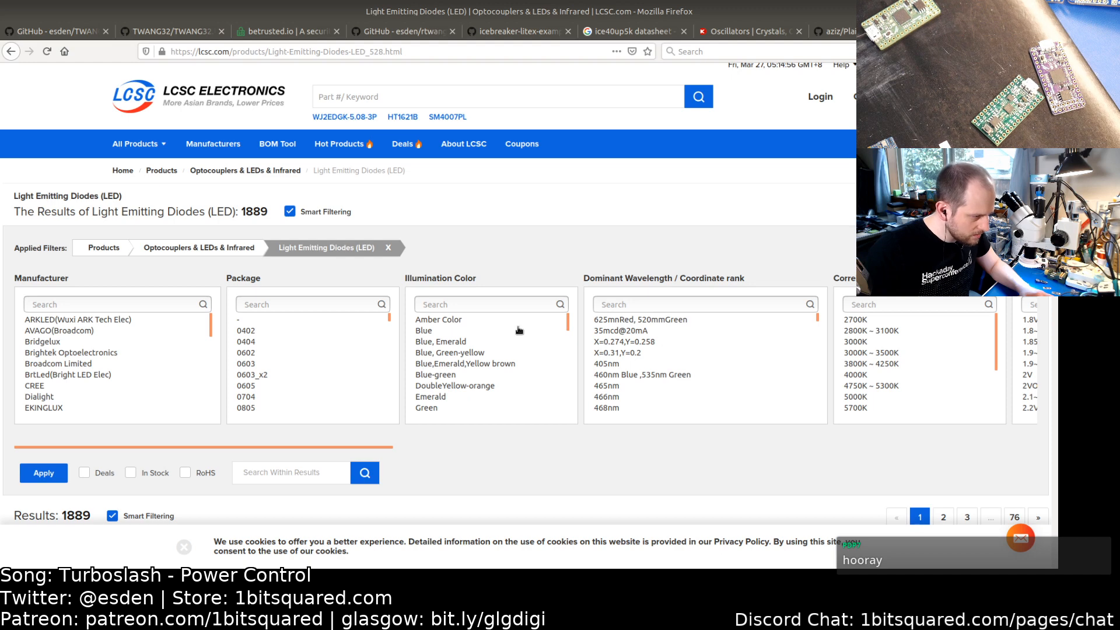
{"action": "left_click_drag", "start_coordinate": [566, 323], "coordinate": [565, 383]}
{"action": "scroll", "coordinate": [565, 383], "scroll_direction": "up", "scroll_amount": 1}
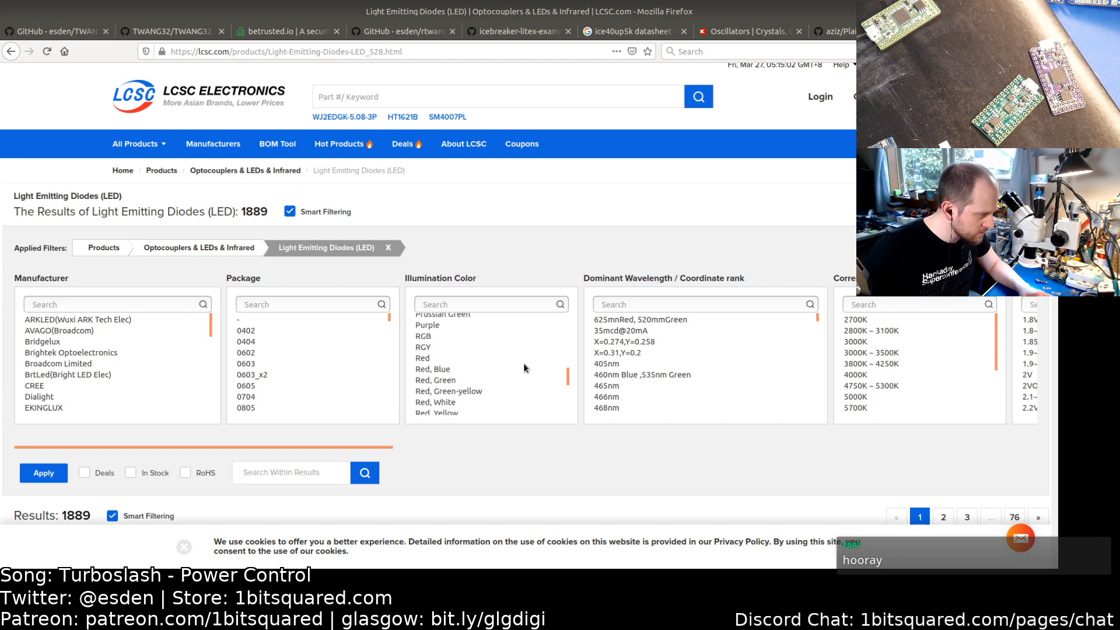
{"action": "left_click", "coordinate": [434, 337]}
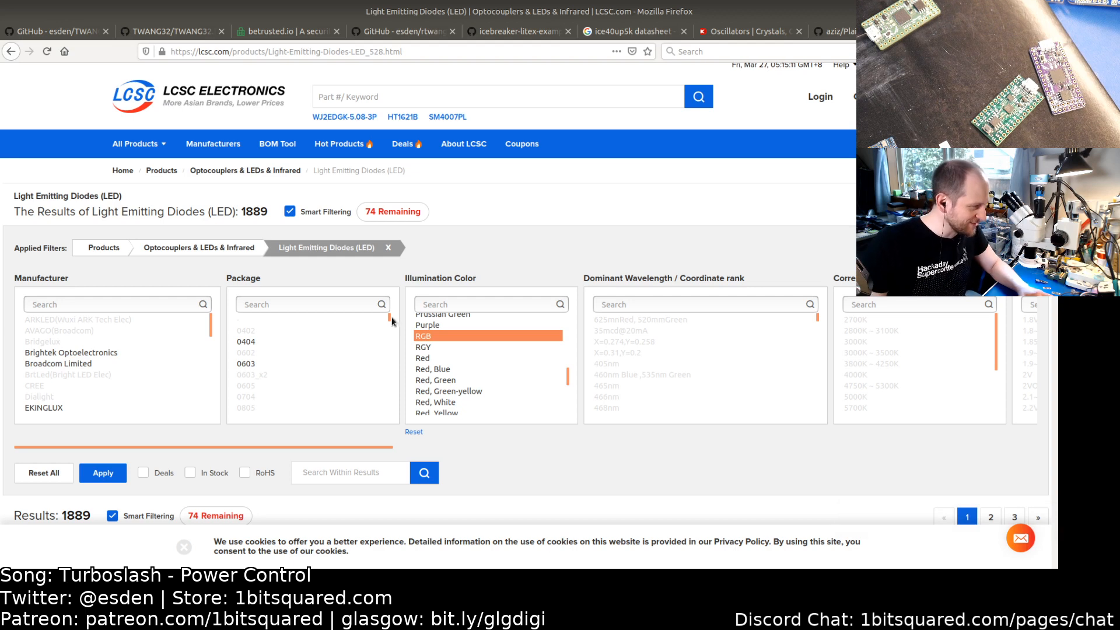
Step: Narrow the RGB LED results further by filtering the package to 1010
{"action": "scroll", "coordinate": [387, 316], "scroll_direction": "down", "scroll_amount": 2}
{"action": "scroll", "coordinate": [390, 324], "scroll_direction": "up", "scroll_amount": 2}
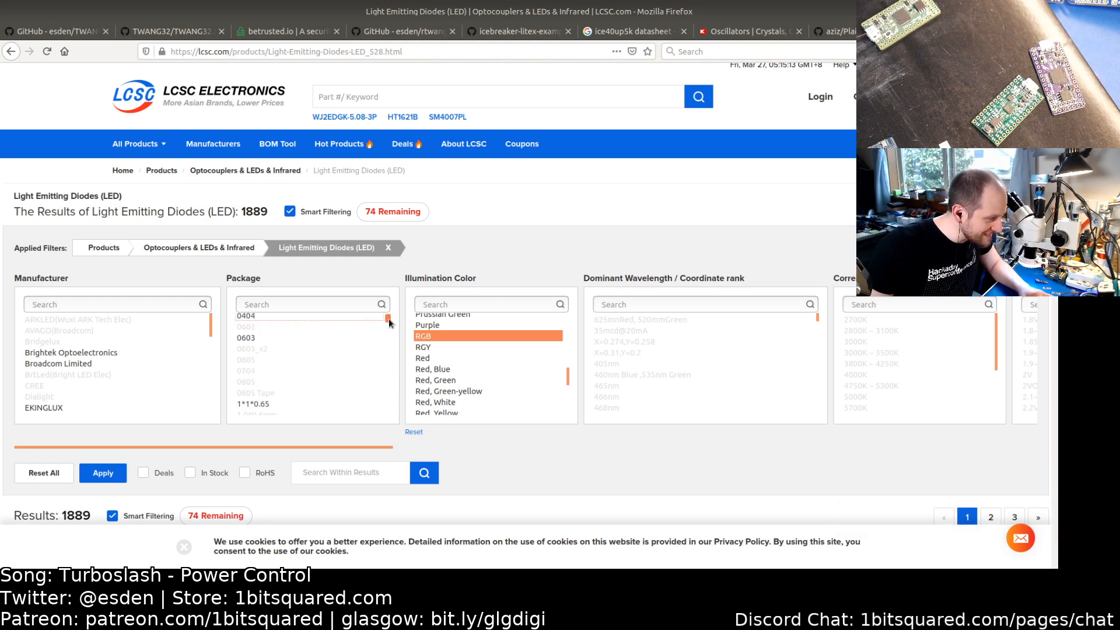
{"action": "scroll", "coordinate": [389, 322], "scroll_direction": "up", "scroll_amount": 1}
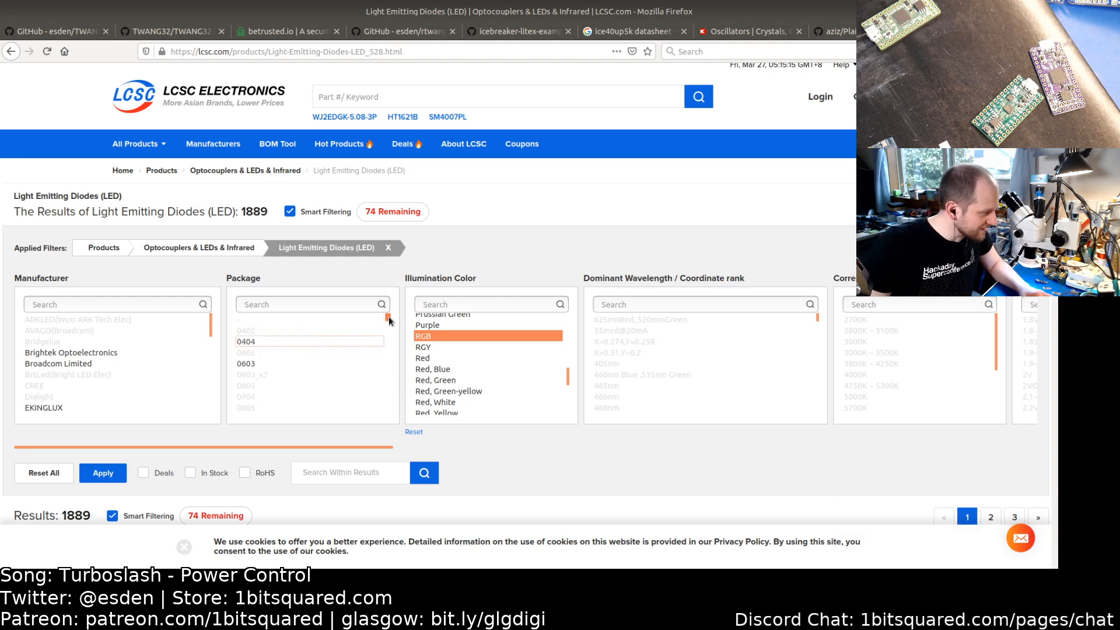
{"action": "scroll", "coordinate": [390, 323], "scroll_direction": "down", "scroll_amount": 4}
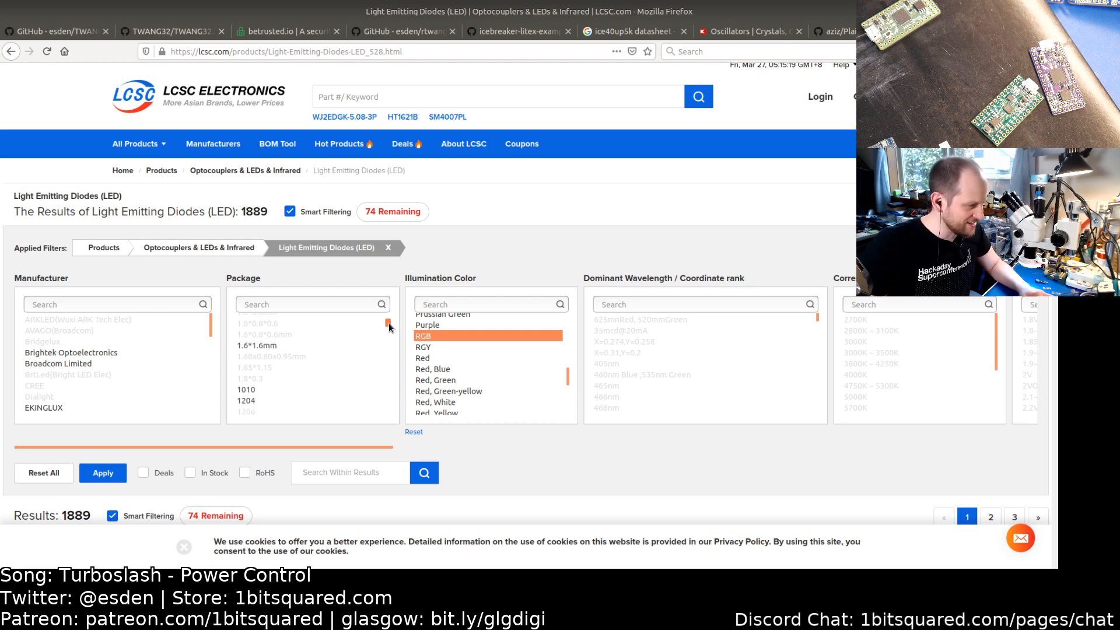
{"action": "left_click", "coordinate": [247, 392]}
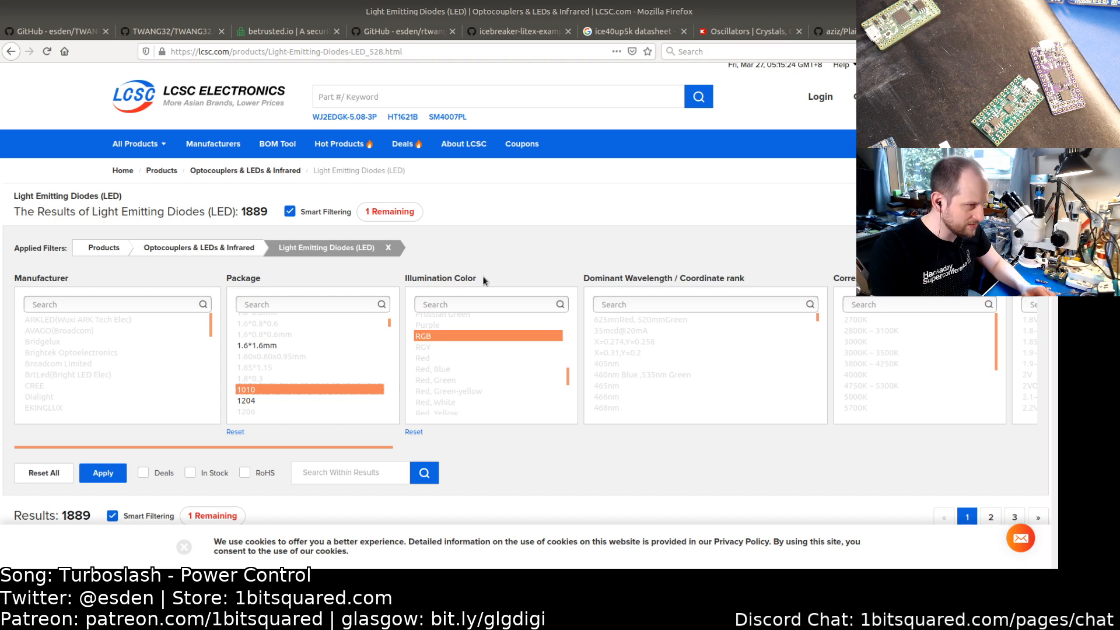
Step: Switch to the terminal, open a new tab and enlarge its text
{"action": "key", "text": "alt+Tab"}
{"action": "key", "text": "alt+Tab"}
{"action": "key", "text": "alt+Tab"}
{"action": "key", "text": "alt+Tab"}
{"action": "key", "text": "alt+Tab"}
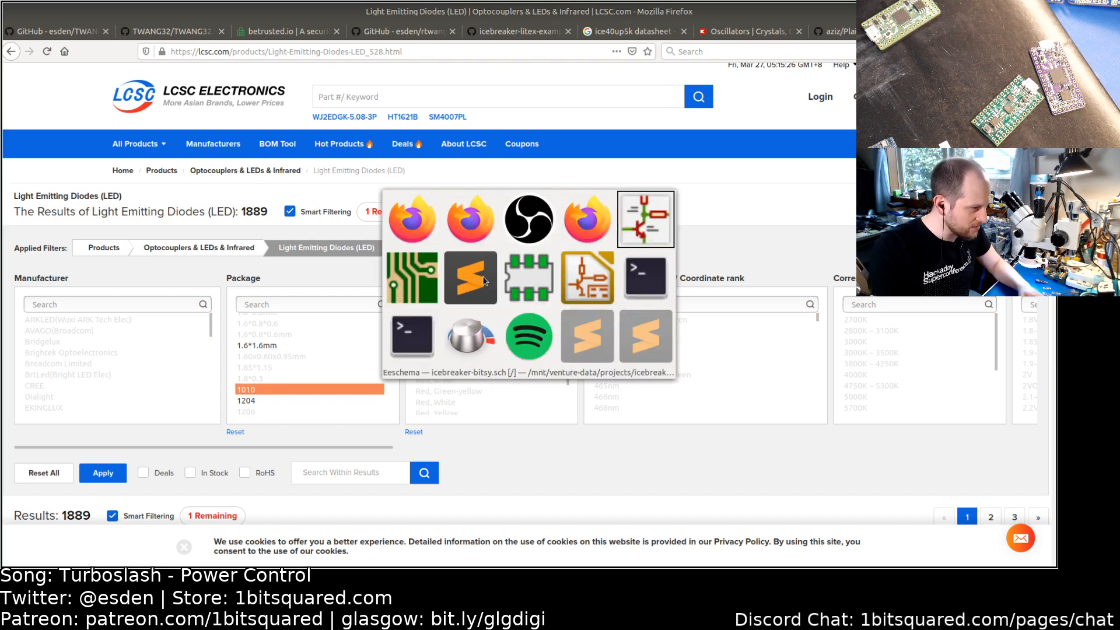
{"action": "key", "text": "alt+Tab"}
{"action": "key", "text": "alt+Tab"}
{"action": "key", "text": "alt+Tab"}
{"action": "key", "text": "alt+Tab"}
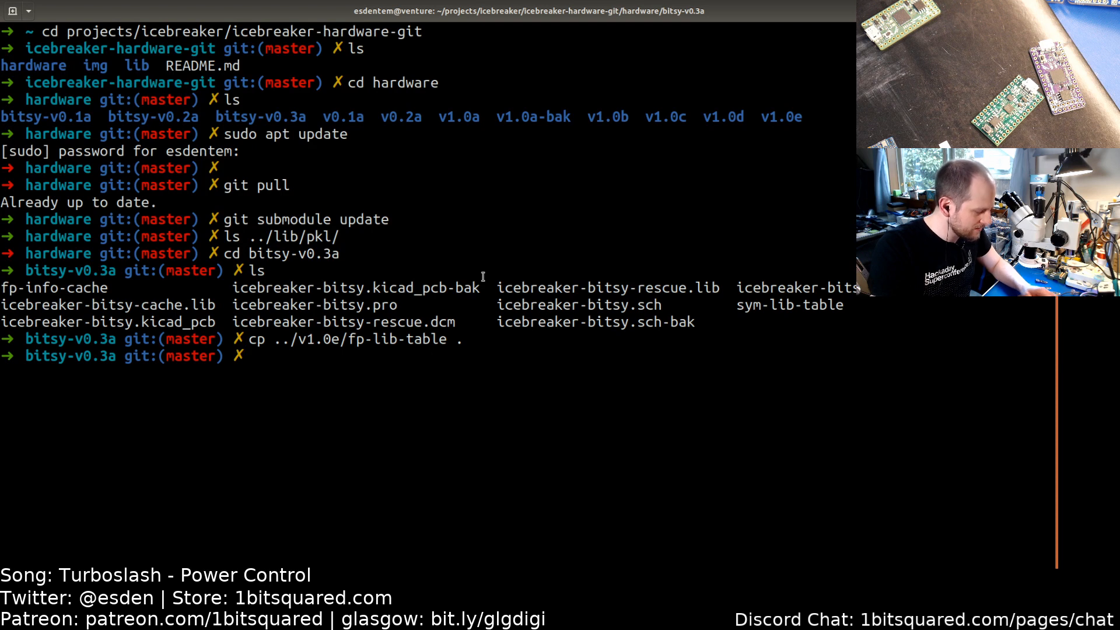
{"action": "key", "text": "ctrl+shift+t"}
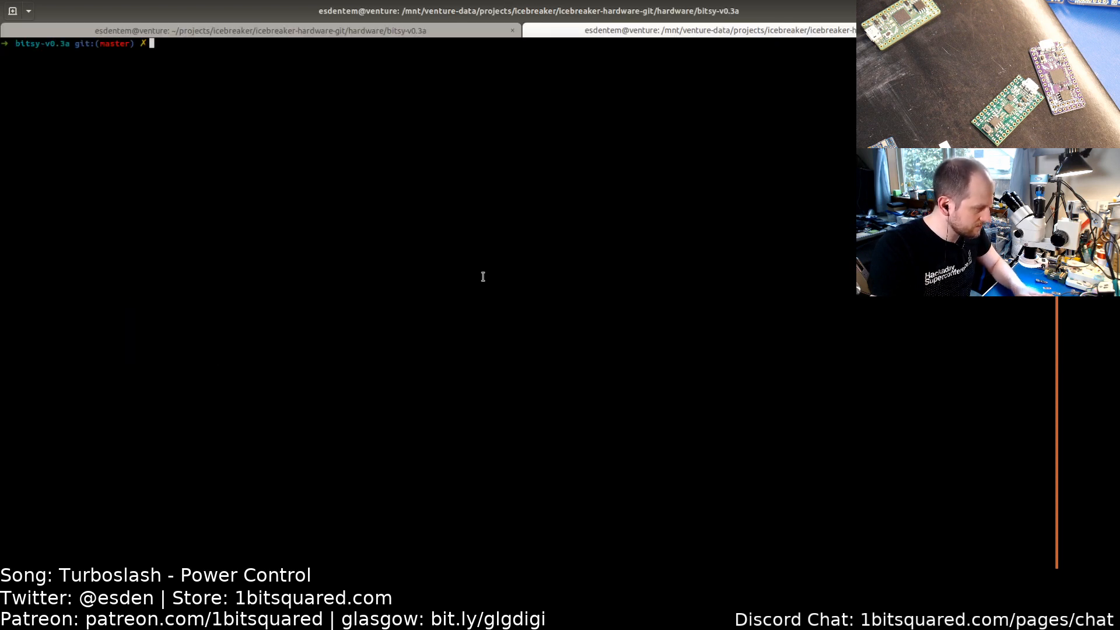
{"action": "key", "text": "ctrl+plus"}
{"action": "key", "text": "ctrl+plus"}
Step: Change to the ../../had-badge-2019 project directory and list its contents
{"action": "type", "text": "c"}
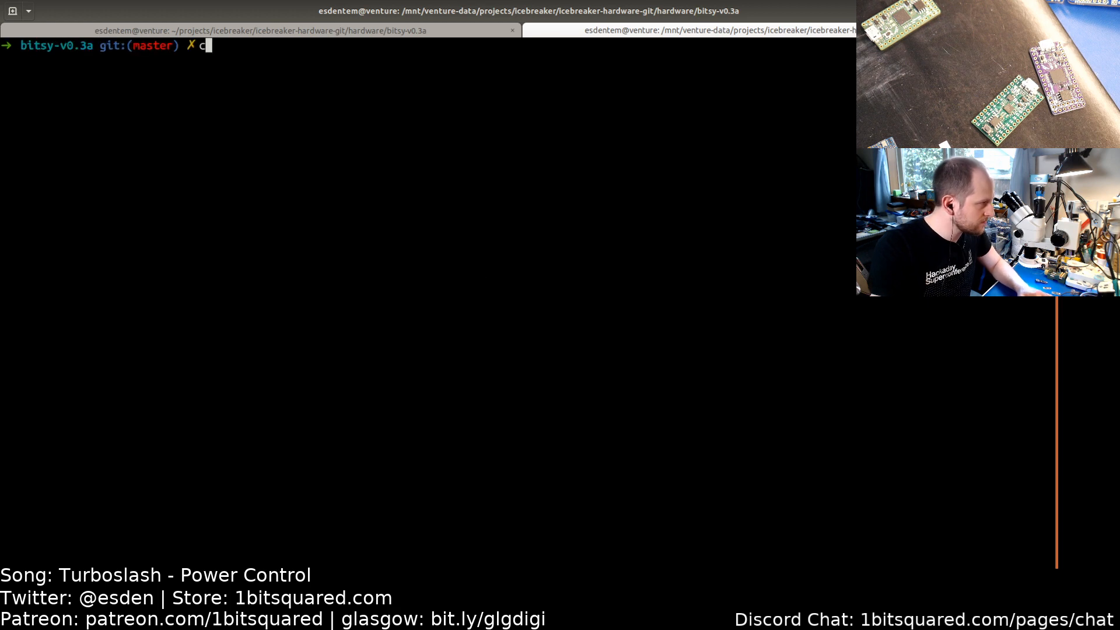
{"action": "type", "text": "d .."}
{"action": "key", "text": "Return"}
{"action": "type", "text": "cd .."}
{"action": "key", "text": "Return"}
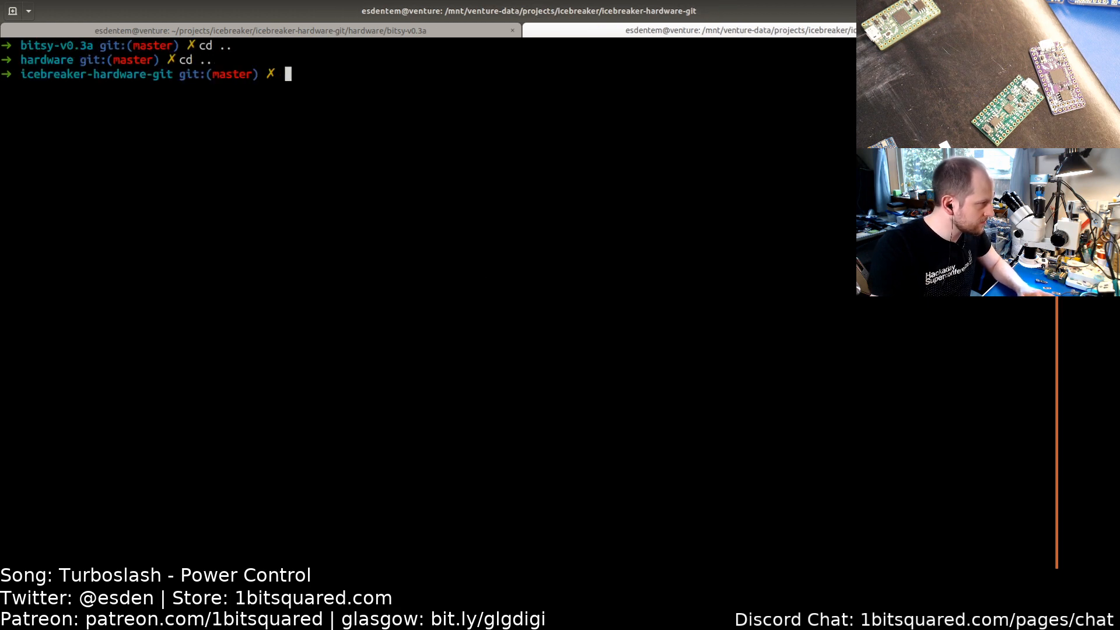
{"action": "type", "text": "cd .."}
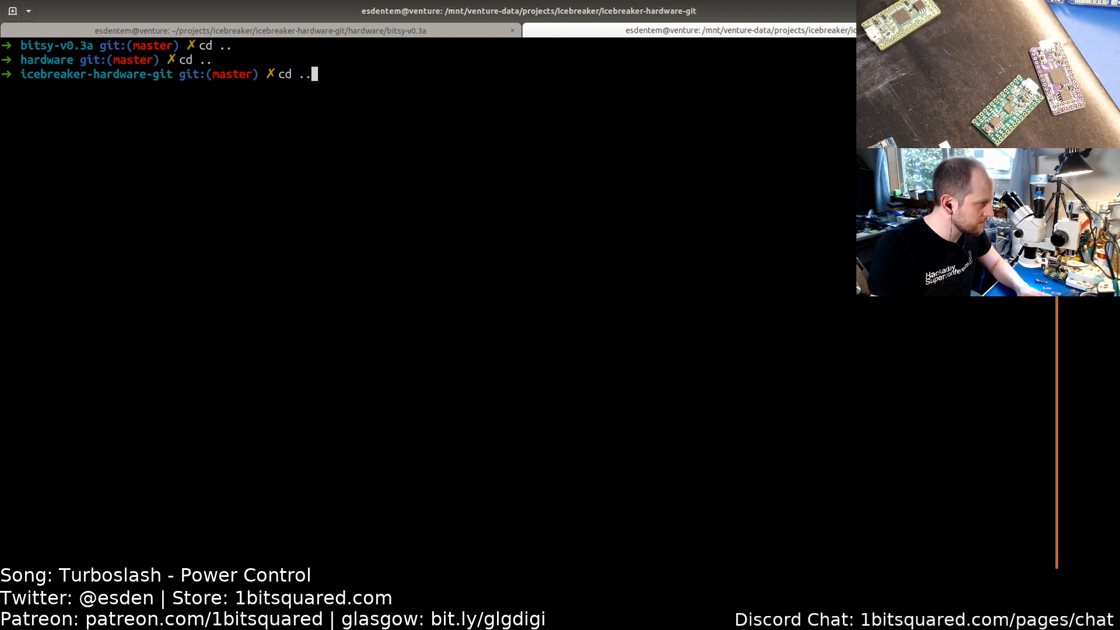
{"action": "type", "text": "/ic"}
{"action": "key", "text": "Tab"}
{"action": "key", "text": "BackSpace"}
{"action": "key", "text": "BackSpace"}
{"action": "key", "text": "BackSpace"}
{"action": "key", "text": "BackSpace"}
{"action": "key", "text": "BackSpace"}
{"action": "key", "text": "BackSpace"}
{"action": "key", "text": "BackSpace"}
{"action": "key", "text": "BackSpace"}
{"action": "key", "text": "BackSpace"}
{"action": "key", "text": "BackSpace"}
{"action": "key", "text": "BackSpace"}
{"action": "key", "text": "BackSpace"}
{"action": "key", "text": "BackSpace"}
{"action": "key", "text": "BackSpace"}
{"action": "key", "text": "BackSpace"}
{"action": "key", "text": "BackSpace"}
{"action": "key", "text": "BackSpace"}
{"action": "key", "text": "BackSpace"}
{"action": "key", "text": "BackSpace"}
{"action": "key", "text": "BackSpace"}
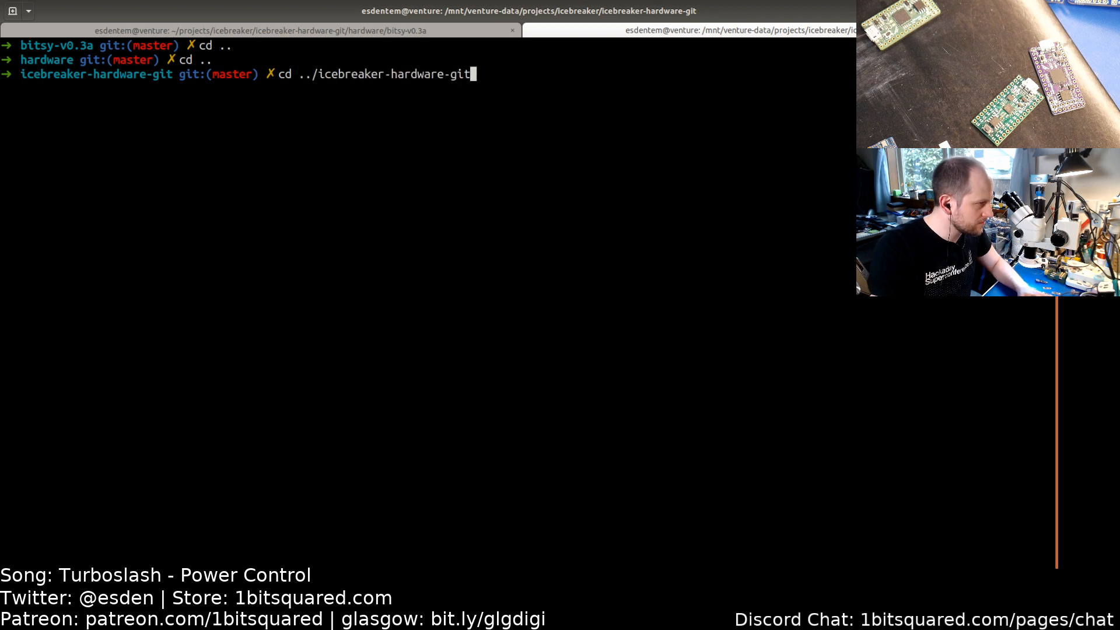
{"action": "type", "text": "../had"}
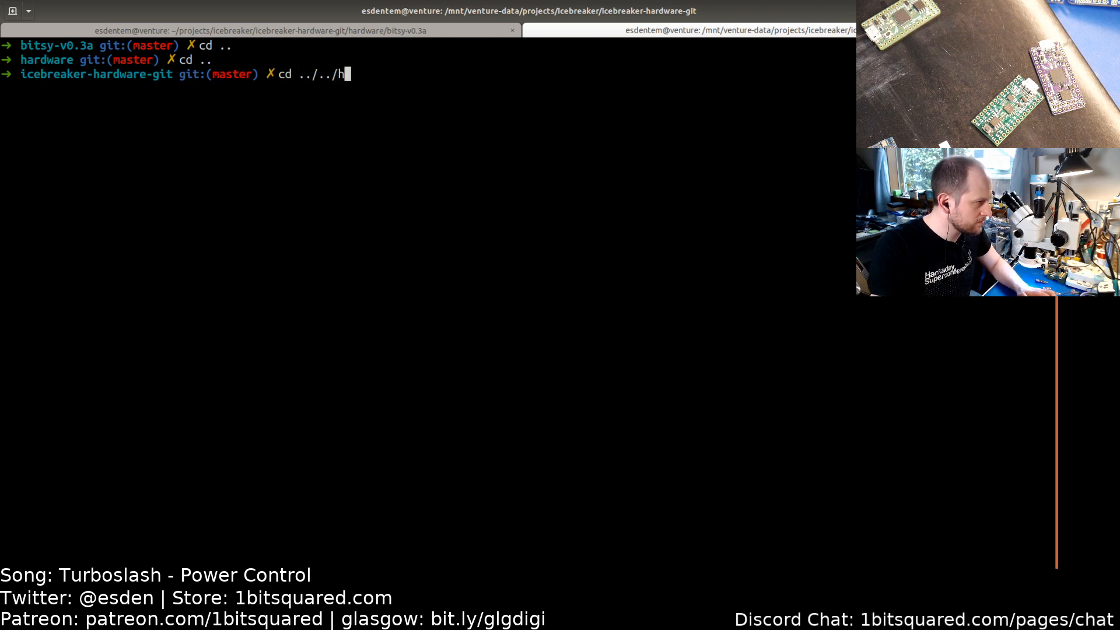
{"action": "key", "text": "Tab"}
{"action": "key", "text": "Return"}
{"action": "type", "text": "ls"}
{"action": "key", "text": "Return"}
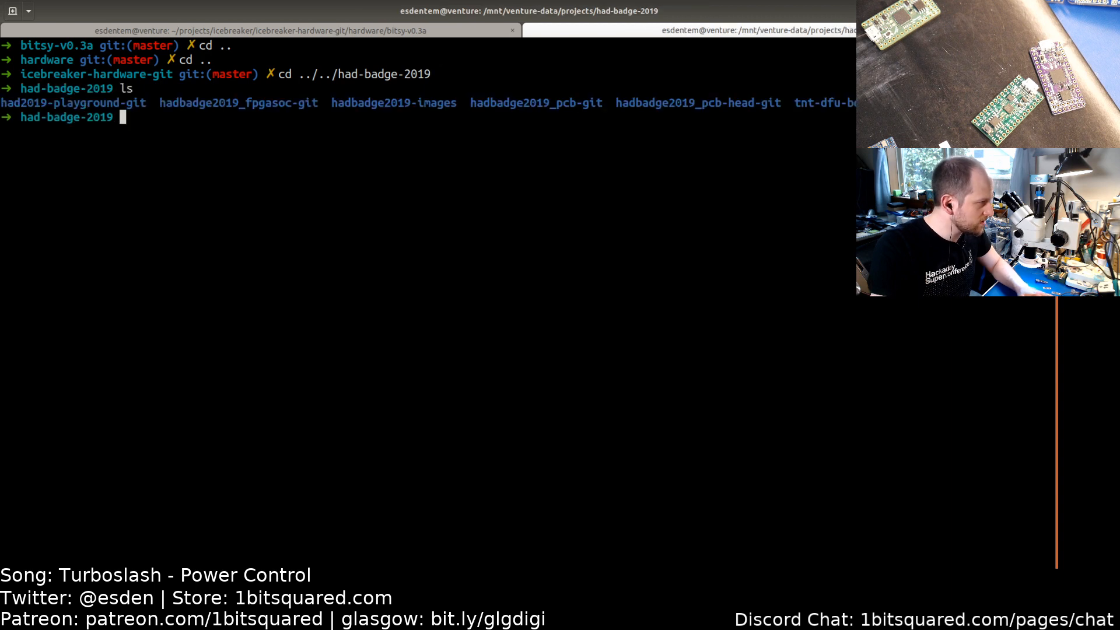
Step: Try to change into a directory named ha
{"action": "type", "text": "cd ha"}
{"action": "key", "text": "Return"}
{"action": "type", "text": "d"}
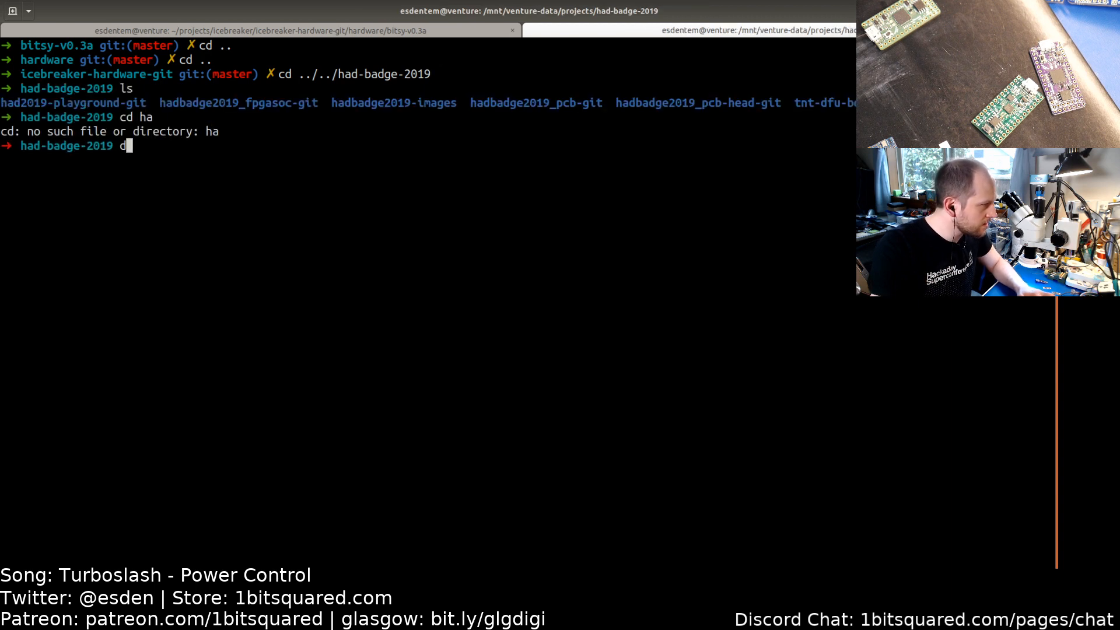
{"action": "key", "text": "BackSpace"}
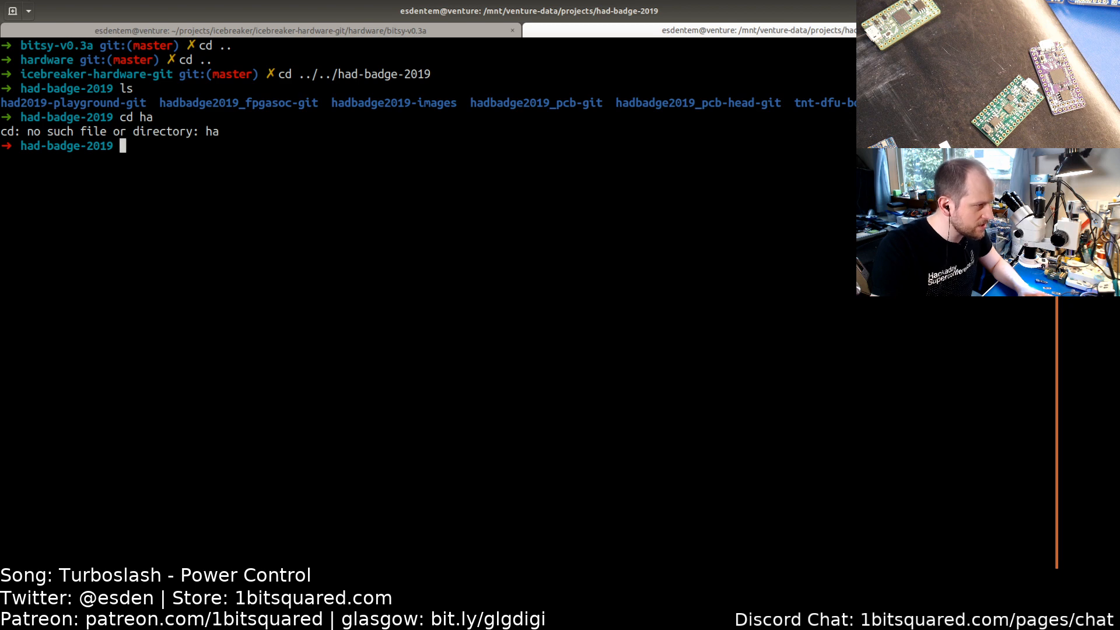
Step: Change into the hadbadge2019_pcb-git directory and list its files
{"action": "type", "text": "cd ha"}
{"action": "key", "text": "Tab"}
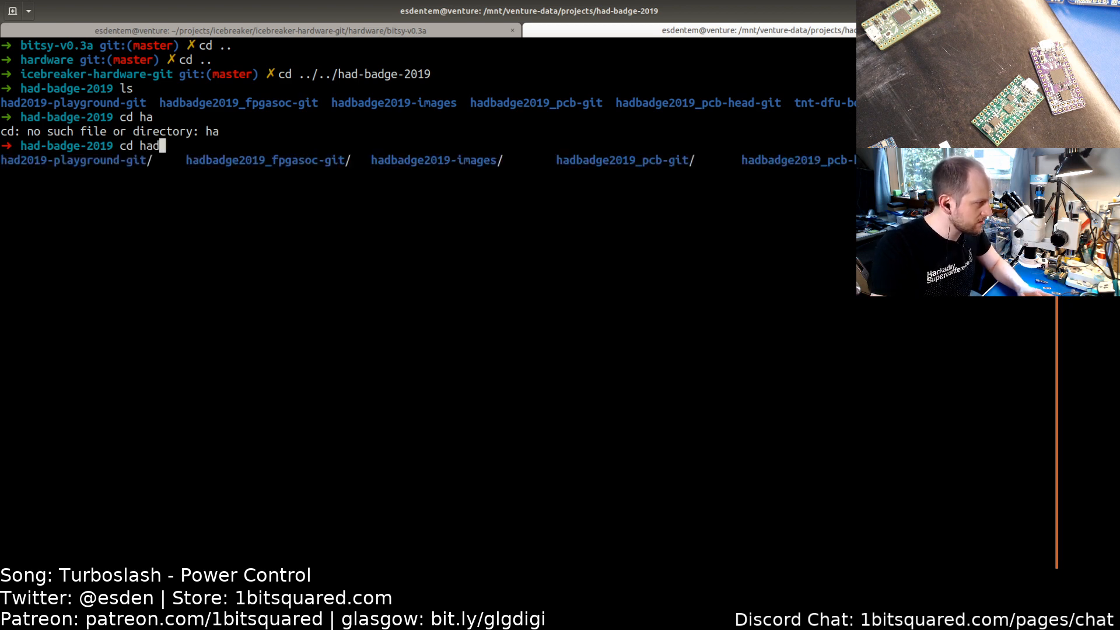
{"action": "type", "text": "ba"}
{"action": "key", "text": "Tab"}
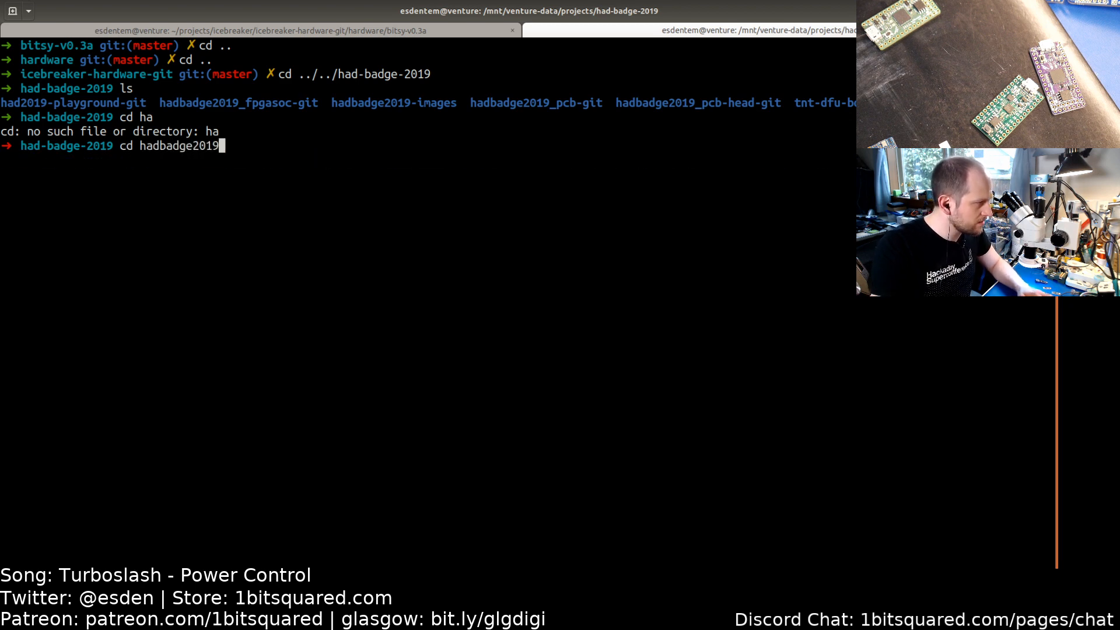
{"action": "type", "text": "_"}
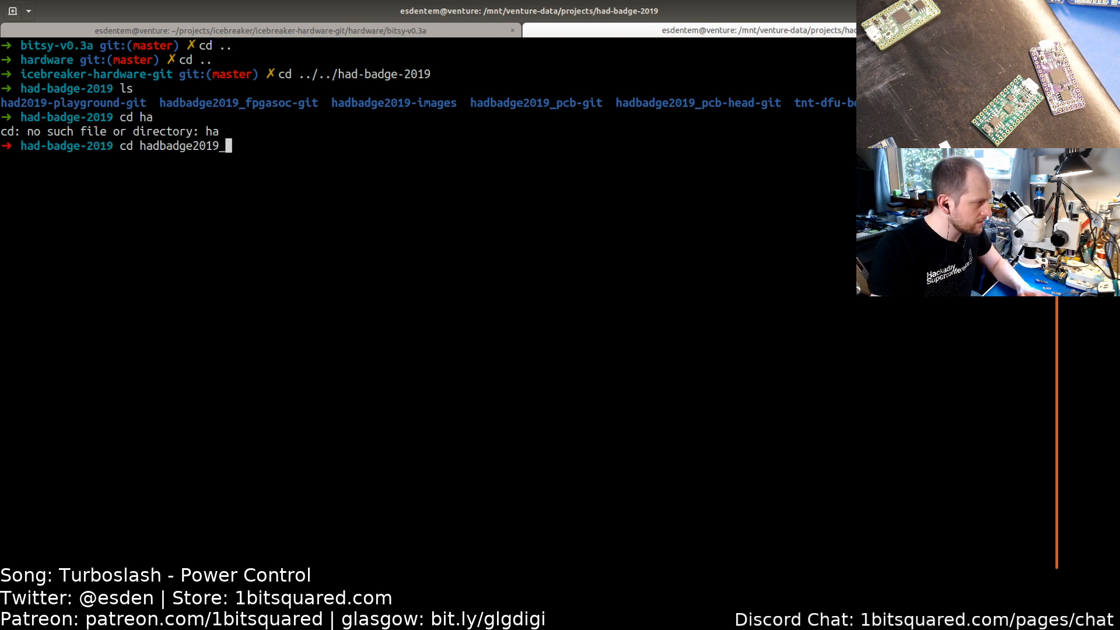
{"action": "key", "text": "Tab"}
{"action": "type", "text": "p"}
{"action": "key", "text": "Tab"}
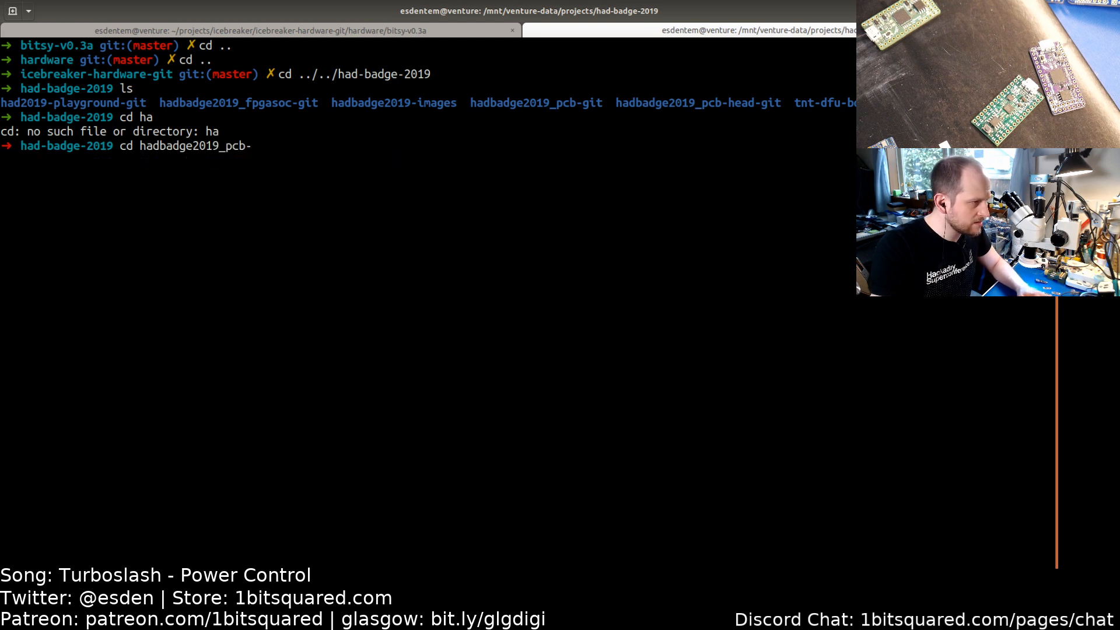
{"action": "type", "text": "g"}
{"action": "key", "text": "Tab"}
{"action": "key", "text": "Return"}
{"action": "type", "text": "ls"}
{"action": "key", "text": "Return"}
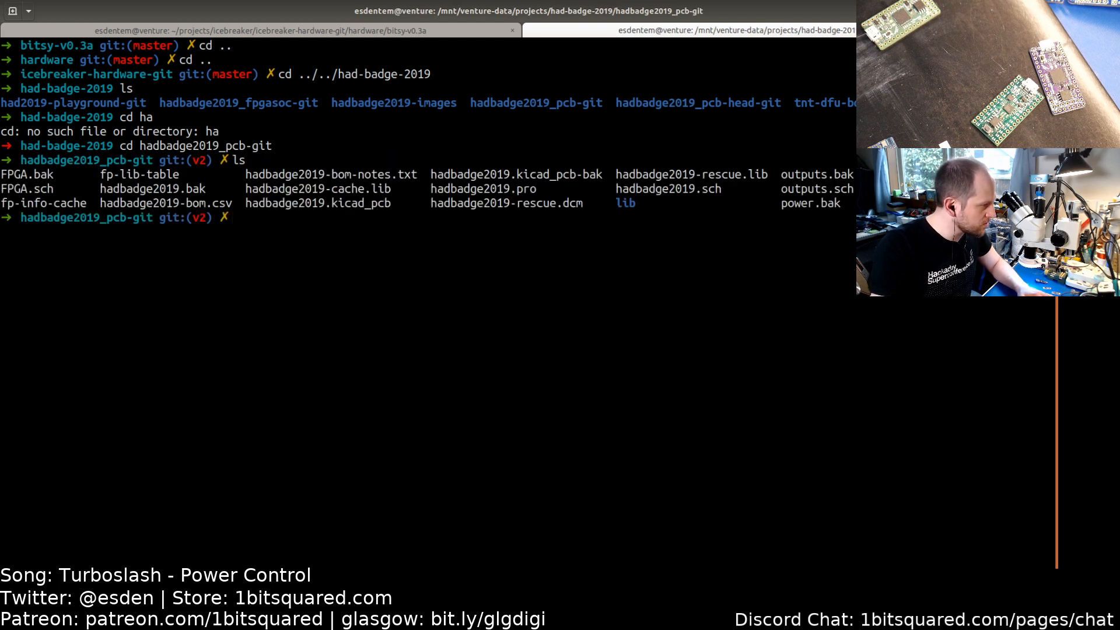
Step: Change into the sibling hadbadge2019_pcb-head-git directory
{"action": "type", "text": "cd ../"}
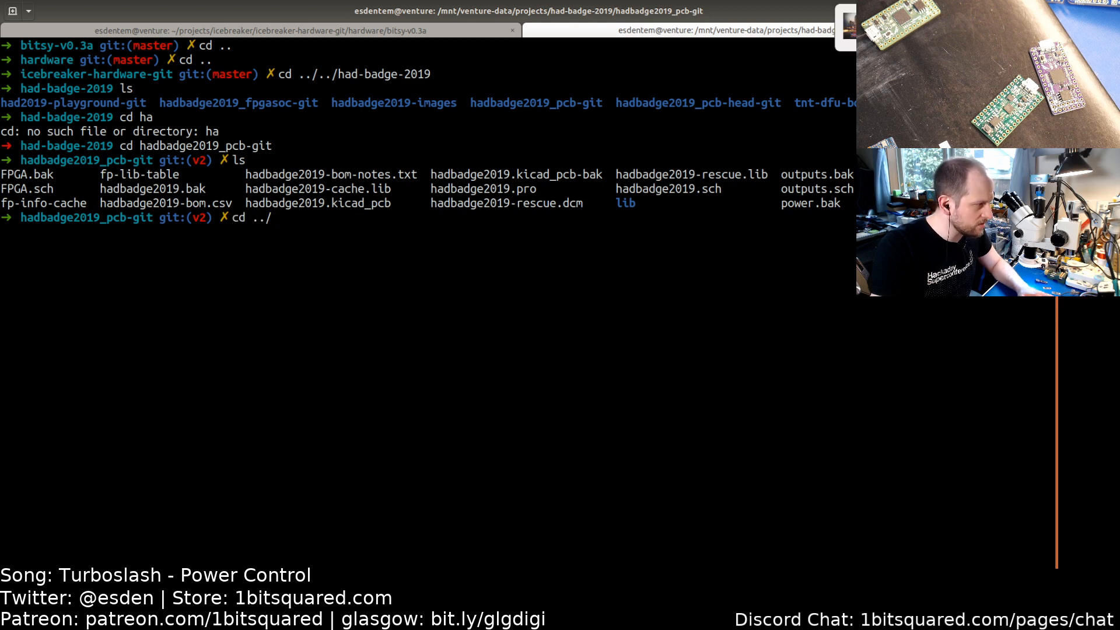
{"action": "type", "text": "hadb"}
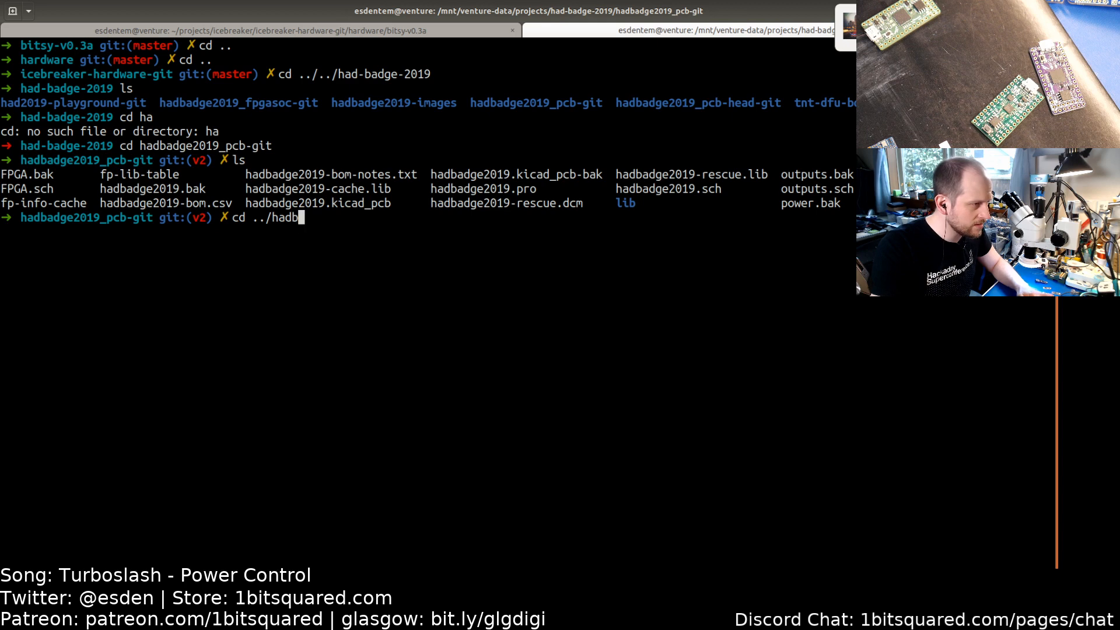
{"action": "key", "text": "Tab"}
{"action": "type", "text": "_"}
{"action": "key", "text": "Tab"}
{"action": "type", "text": "pcb-"}
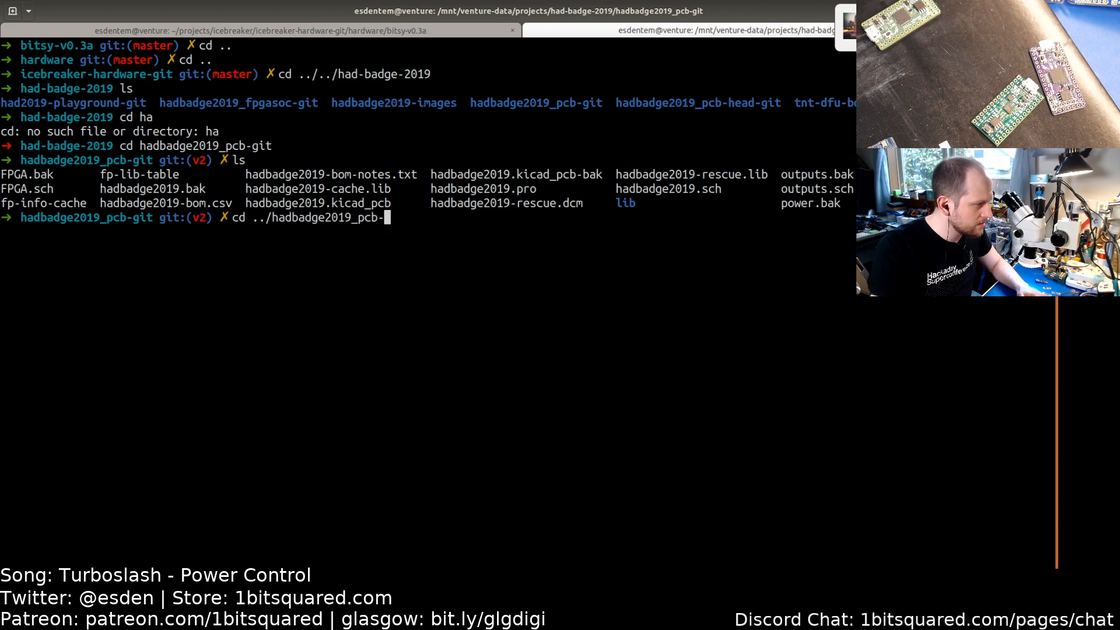
{"action": "type", "text": "h"}
{"action": "key", "text": "Tab"}
{"action": "key", "text": "Return"}
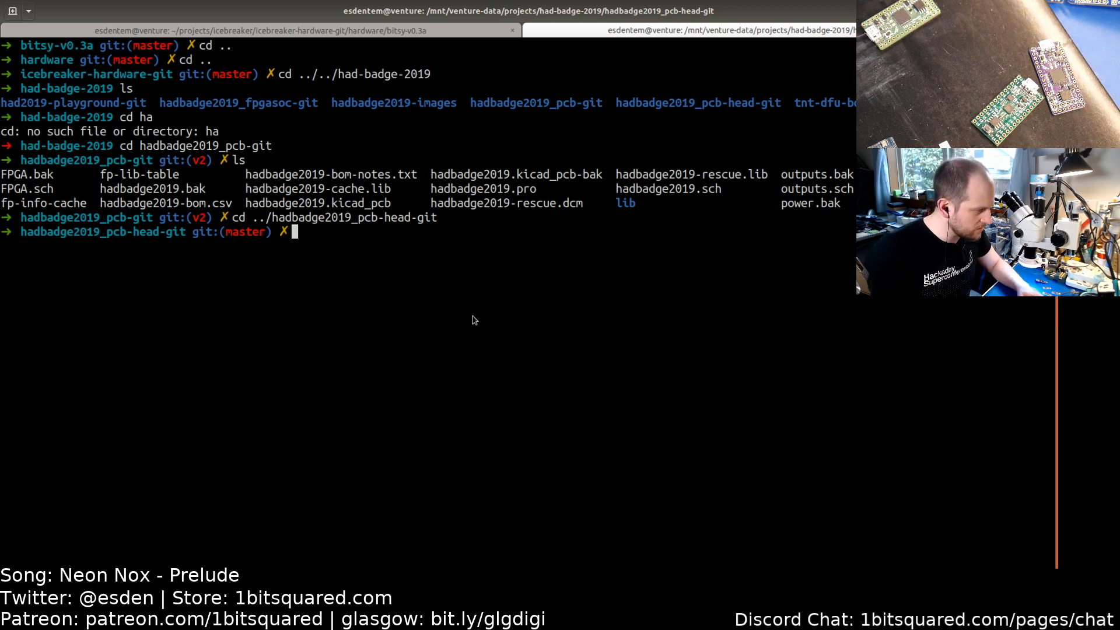
{"action": "key", "text": "alt+Tab"}
{"action": "key", "text": "alt+Tab"}
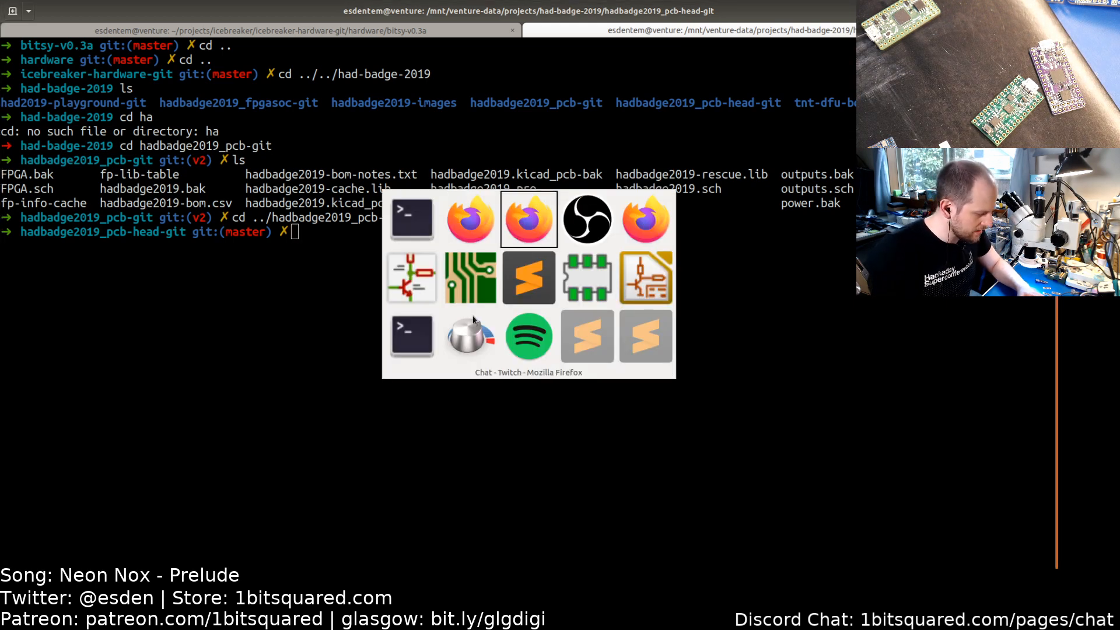
{"action": "key", "text": "Escape"}
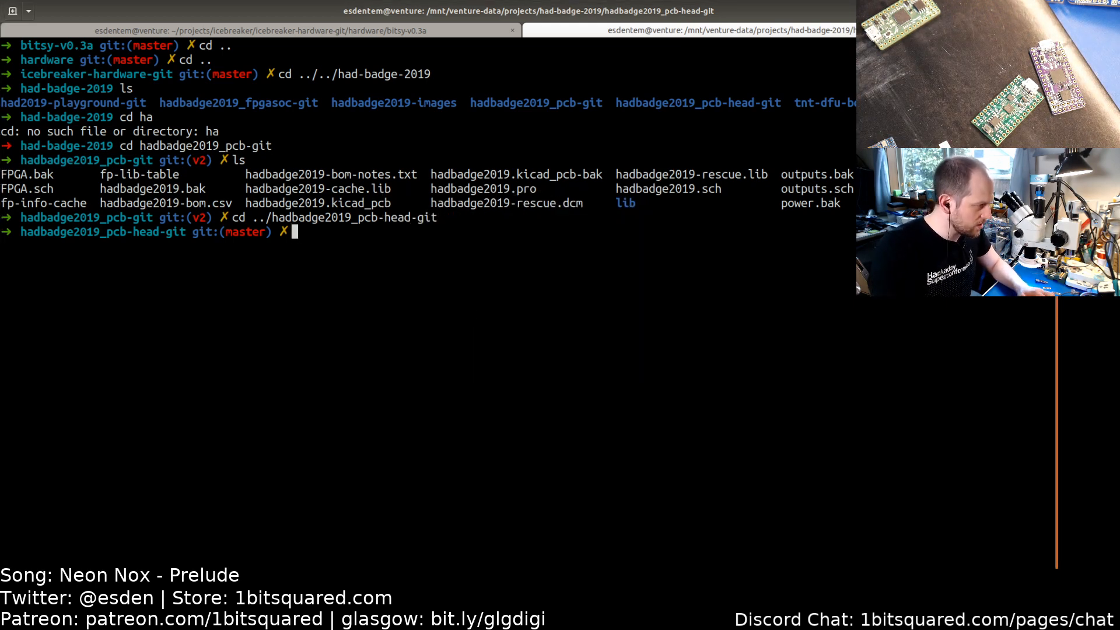
Step: Launch another KiCad instance in the background from this directory, continuing past the confirmation
{"action": "type", "text": "kicad &"}
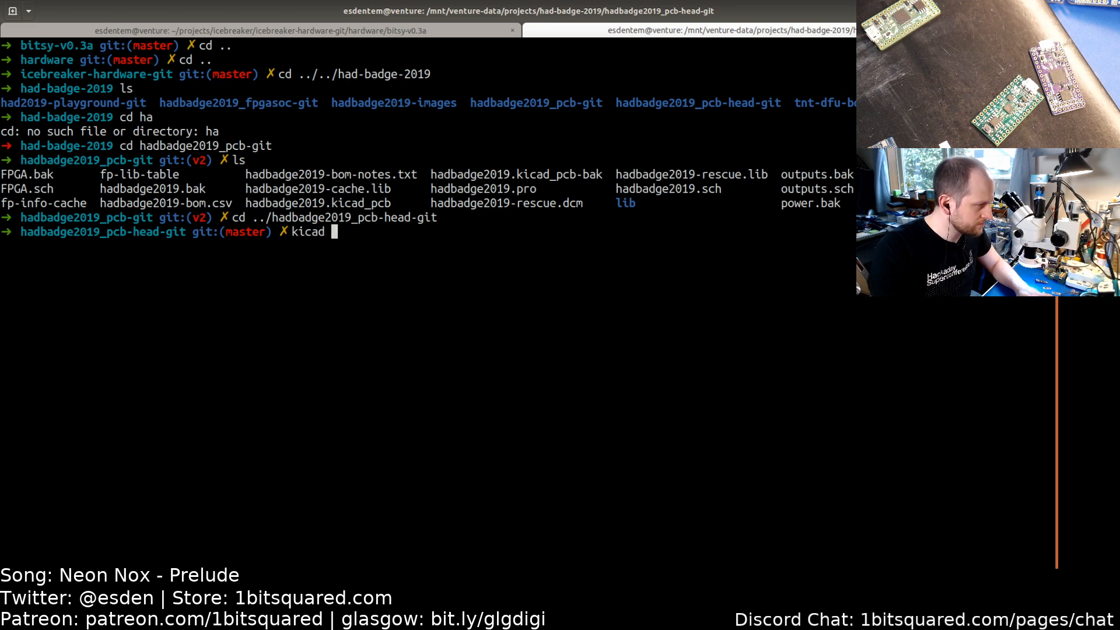
{"action": "key", "text": "Return"}
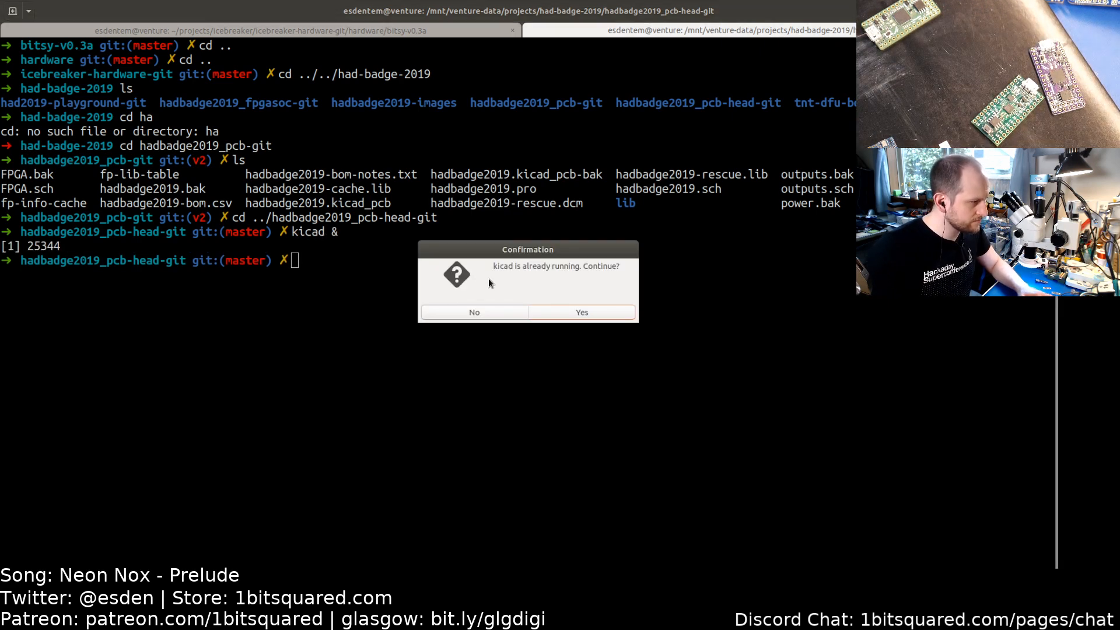
{"action": "left_click", "coordinate": [573, 312]}
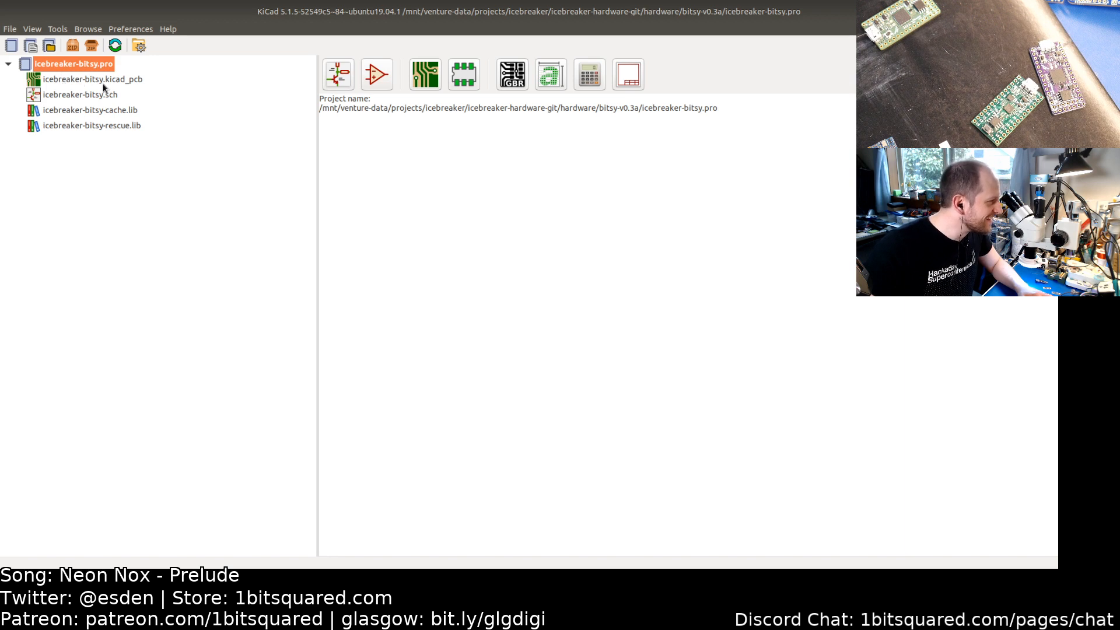
Step: Open the hadbadge2019.pro project from had-badge-2019/hadbadge2019_pcb-head-git
{"action": "left_click", "coordinate": [50, 45]}
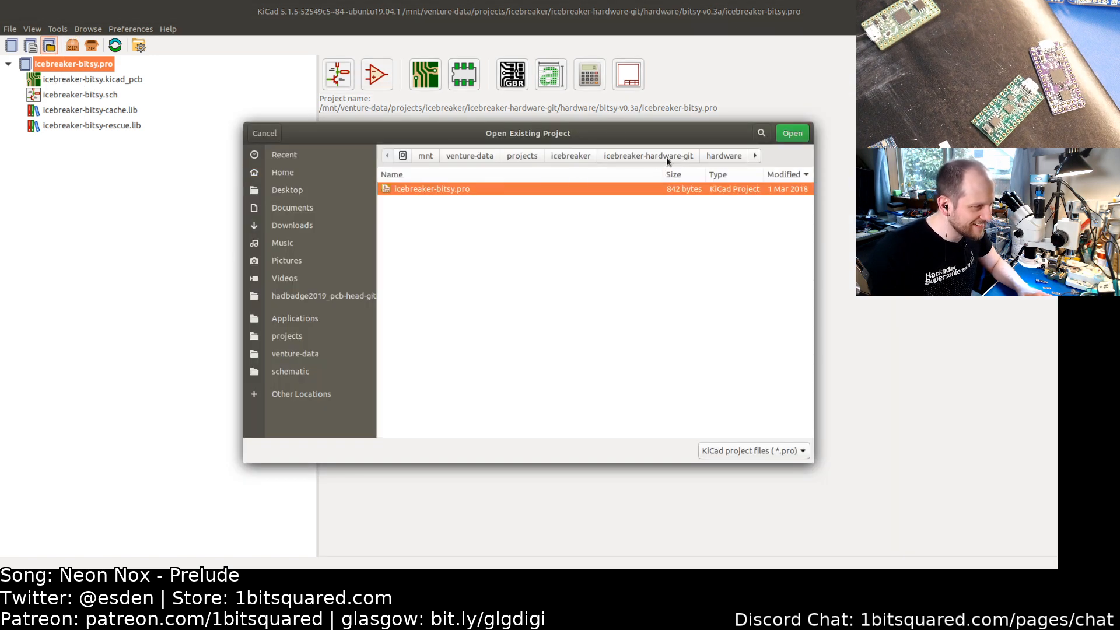
{"action": "left_click", "coordinate": [566, 156]}
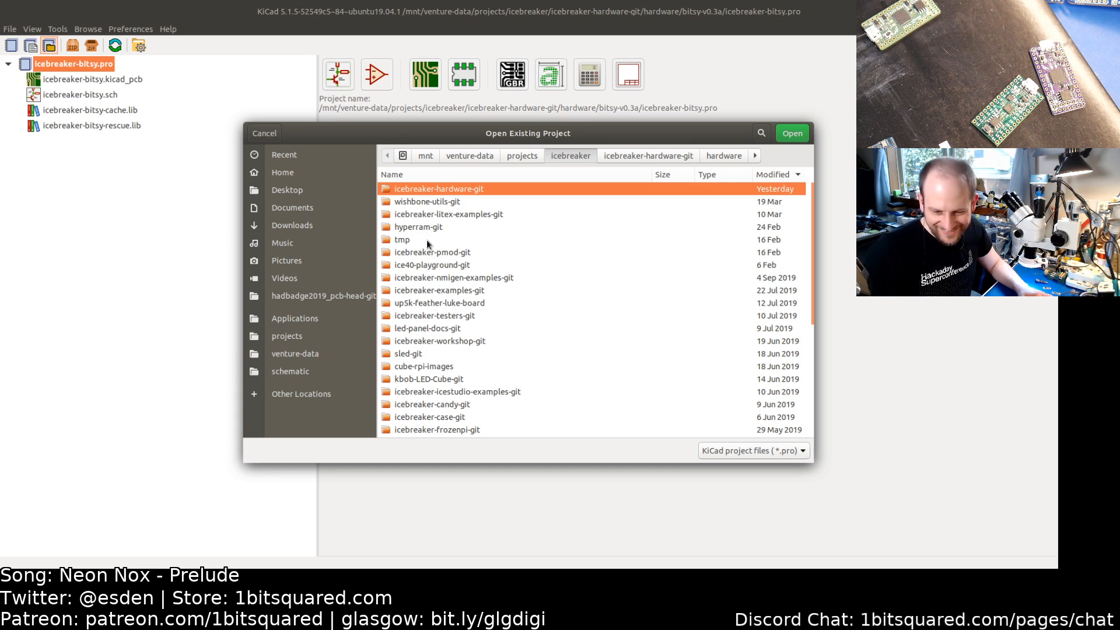
{"action": "left_click", "coordinate": [508, 155]}
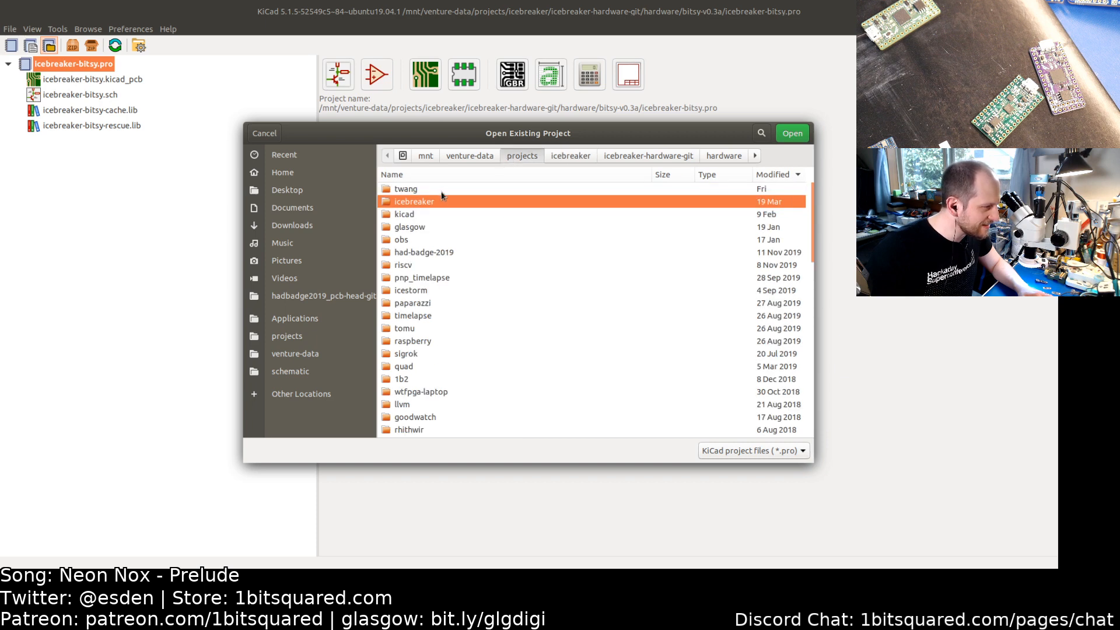
{"action": "double_click", "coordinate": [413, 253]}
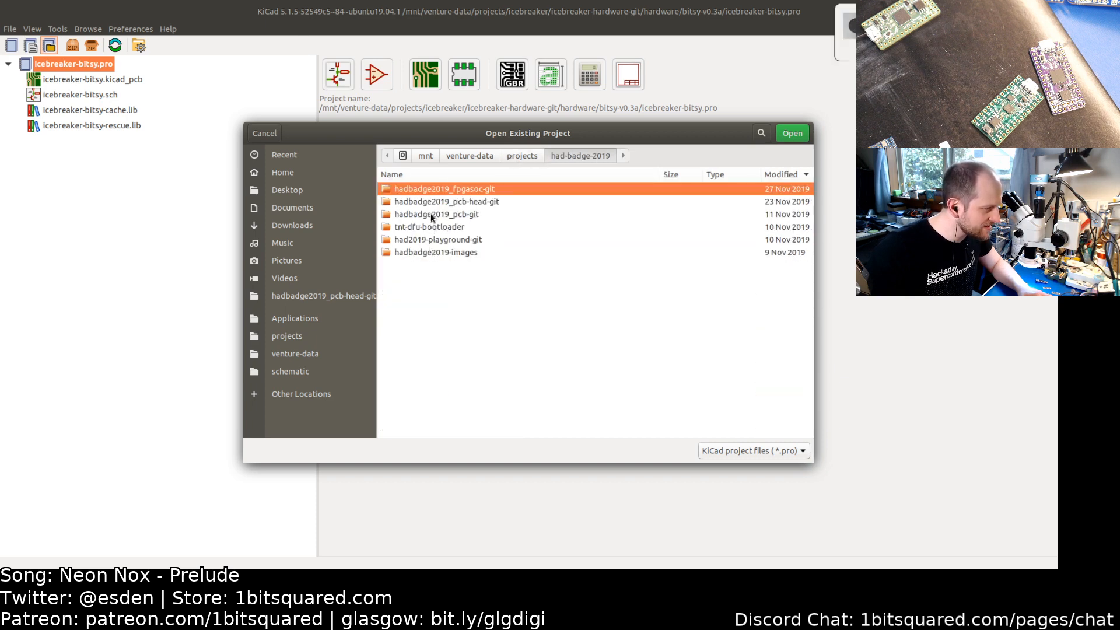
{"action": "double_click", "coordinate": [444, 202]}
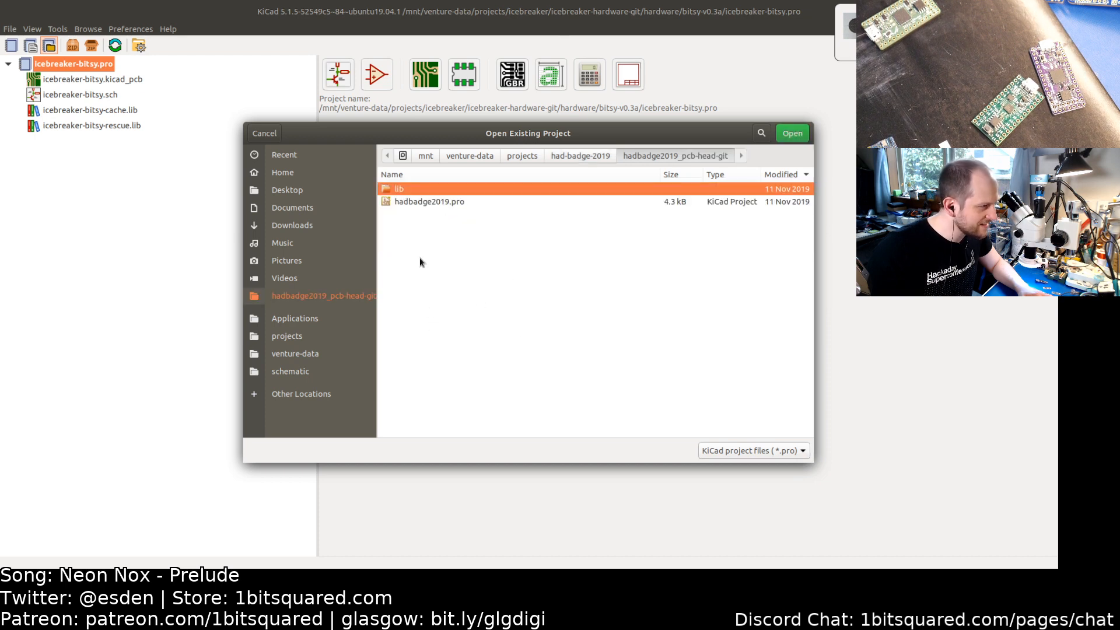
{"action": "double_click", "coordinate": [418, 202]}
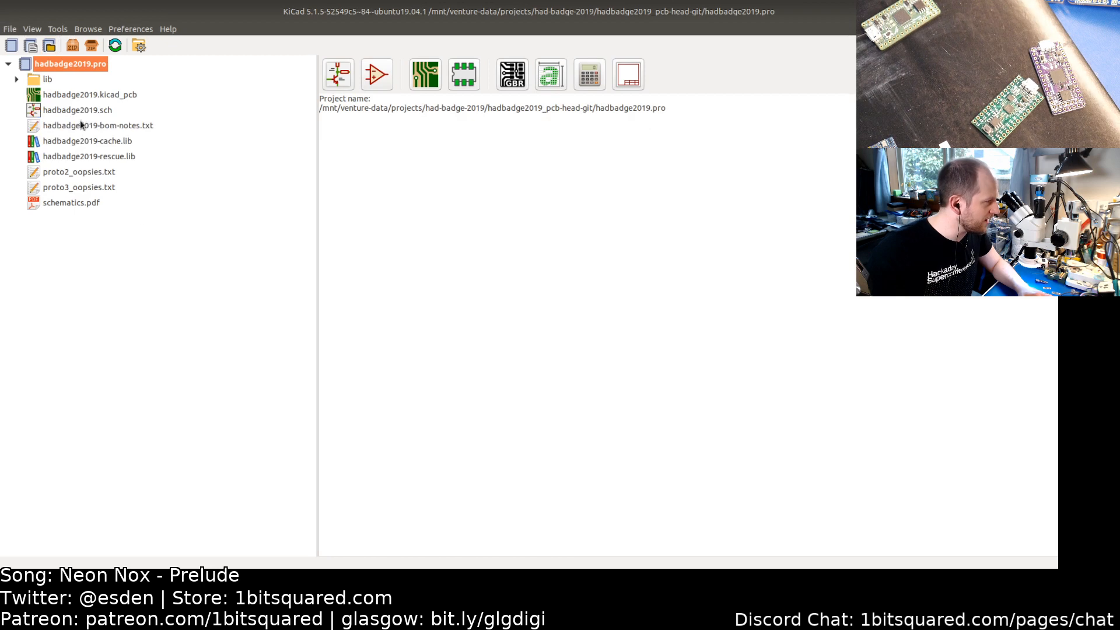
Step: Open the badge PCB layout and select the LED footprint D5 near the board's top
{"action": "left_click", "coordinate": [73, 96]}
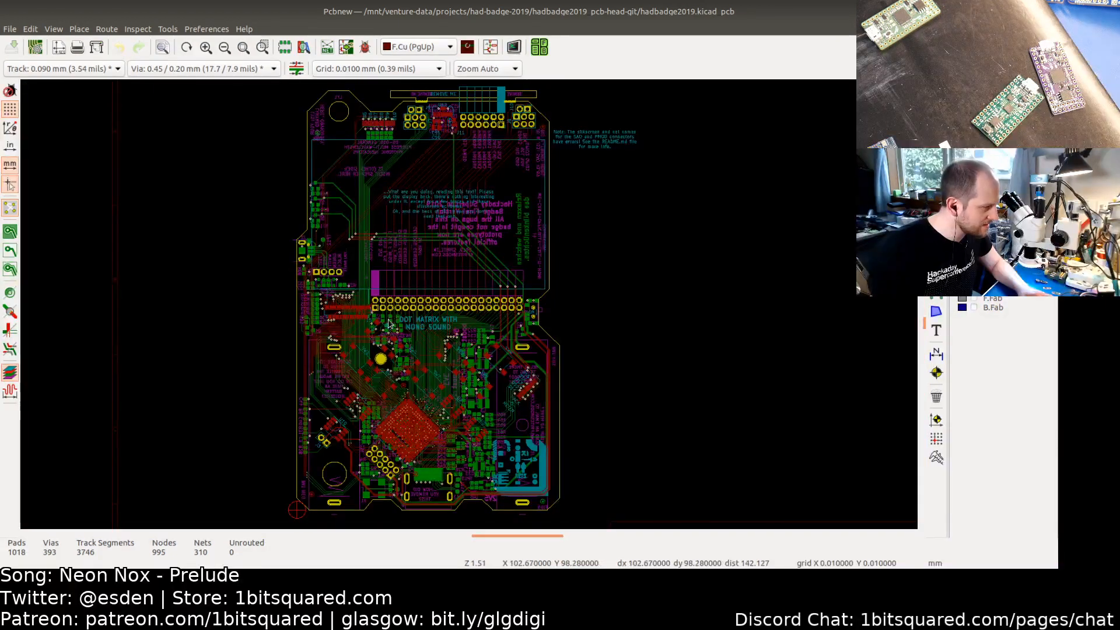
{"action": "scroll", "coordinate": [389, 322], "scroll_direction": "up", "scroll_amount": 6}
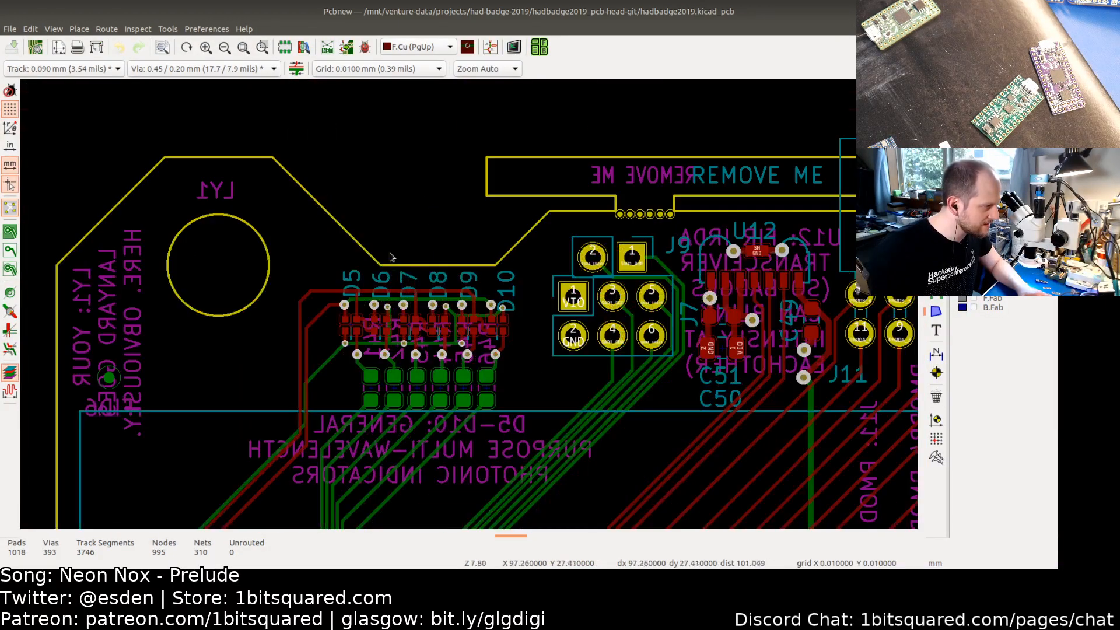
{"action": "scroll", "coordinate": [372, 309], "scroll_direction": "up", "scroll_amount": 3}
{"action": "left_click", "coordinate": [322, 344]}
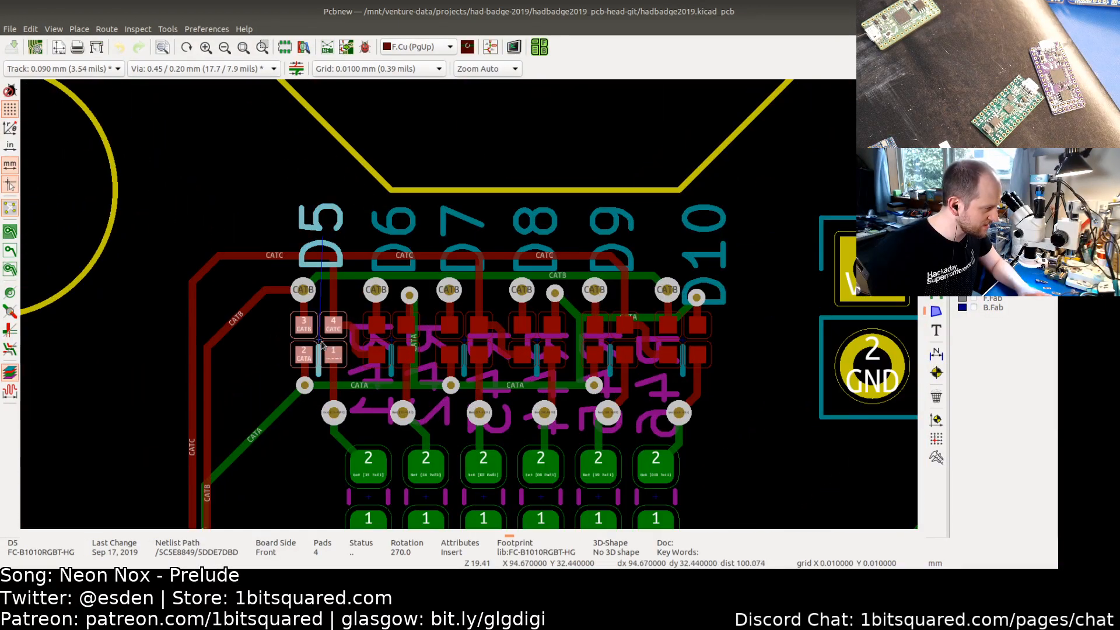
Step: Copy D5's footprint value FC-B1010RGBT-HG from its footprint properties and close them
{"action": "key", "text": "e"}
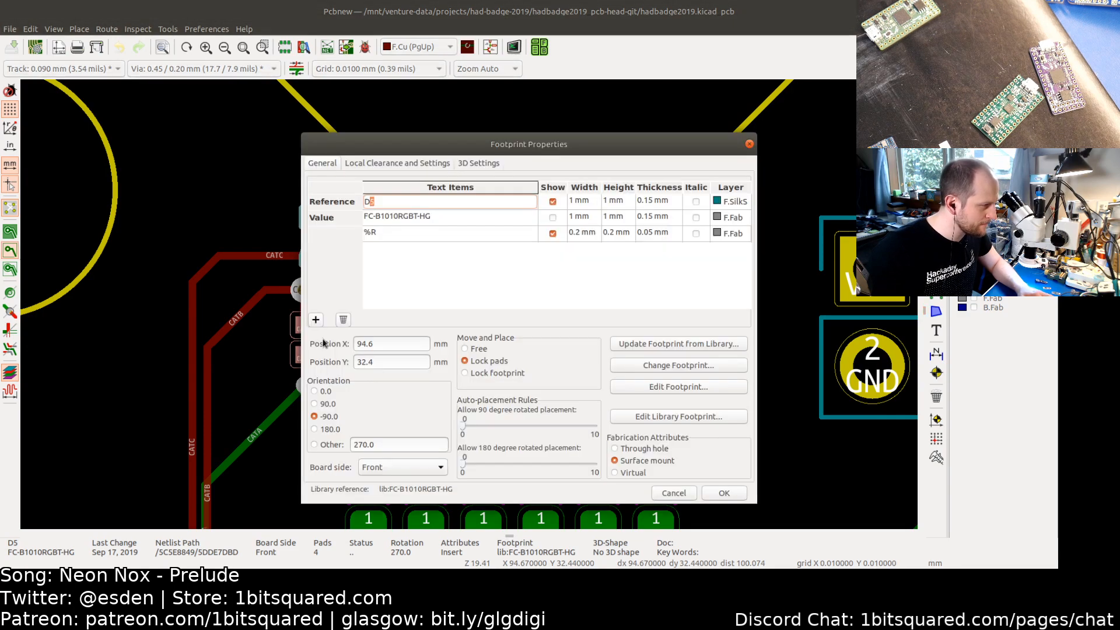
{"action": "left_click", "coordinate": [384, 217]}
{"action": "key", "text": "ctrl+c"}
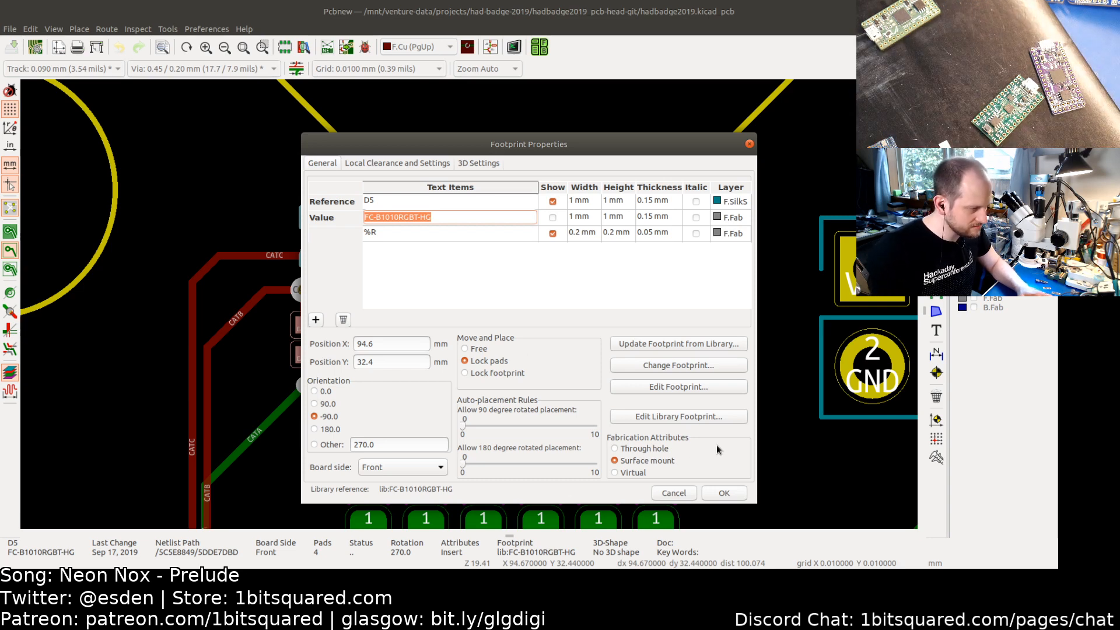
{"action": "left_click", "coordinate": [725, 493]}
Step: Switch to the browser and open digikey.com in a new tab
{"action": "key", "text": "alt+Tab"}
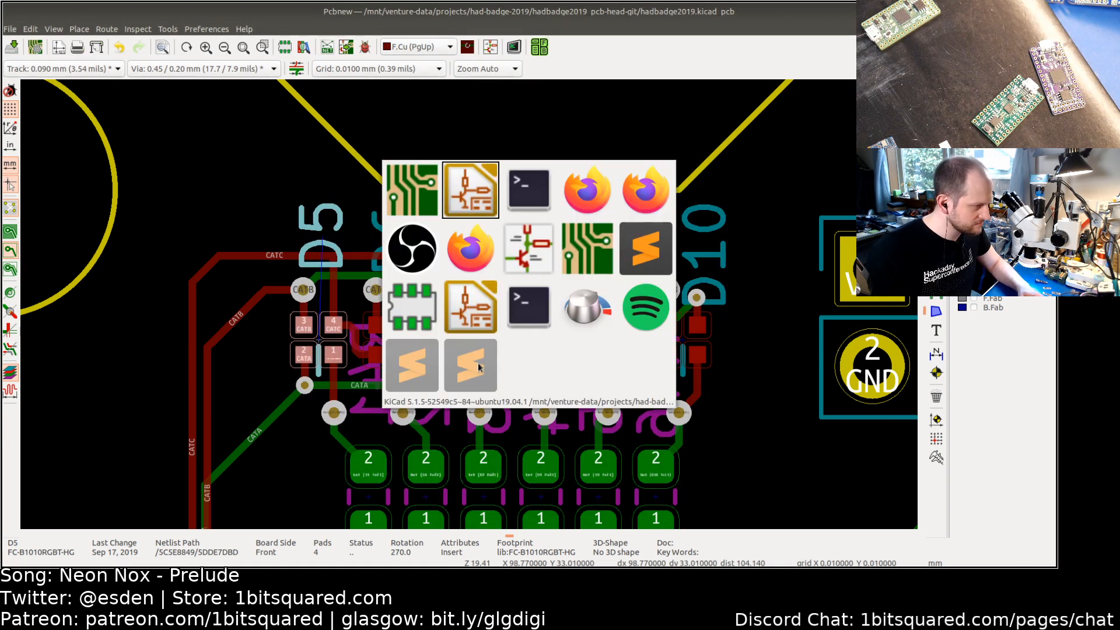
{"action": "key", "text": "alt+Tab"}
{"action": "key", "text": "alt+Tab"}
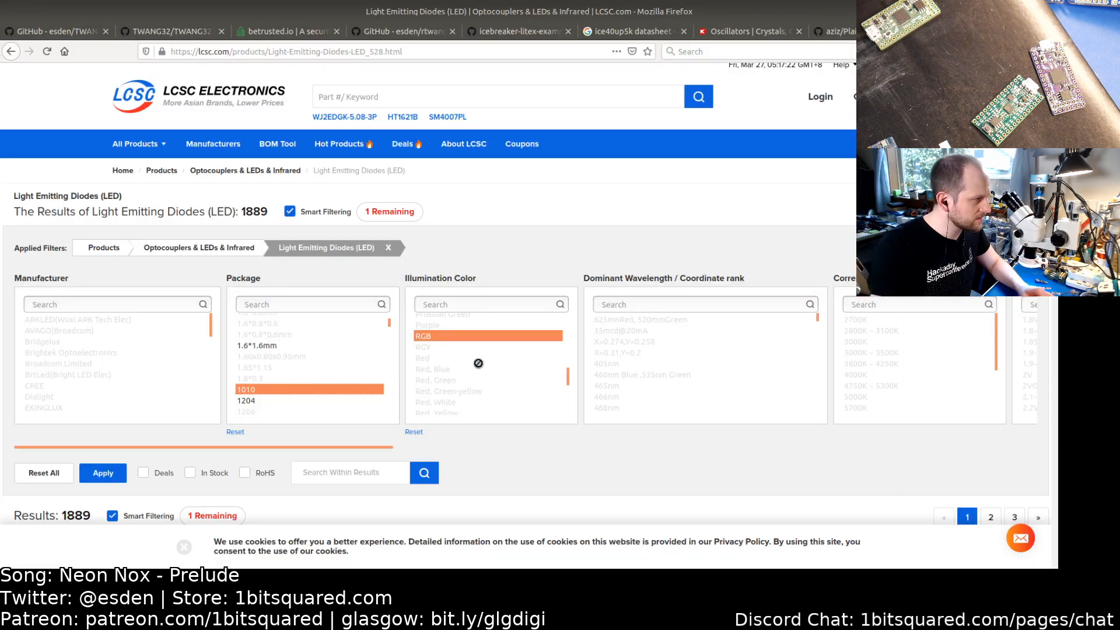
{"action": "key", "text": "ctrl+t"}
{"action": "type", "text": "digi"}
{"action": "key", "text": "Return"}
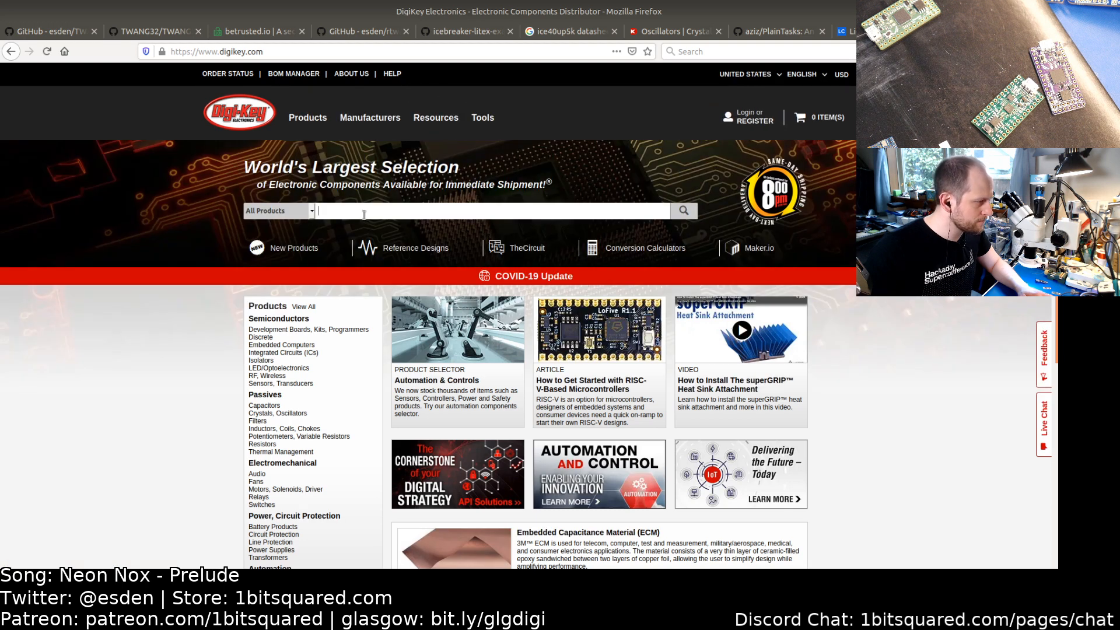
Step: Search DigiKey for the part number FC-B1010RGBT-HG
{"action": "left_click", "coordinate": [364, 215]}
{"action": "key", "text": "ctrl+v"}
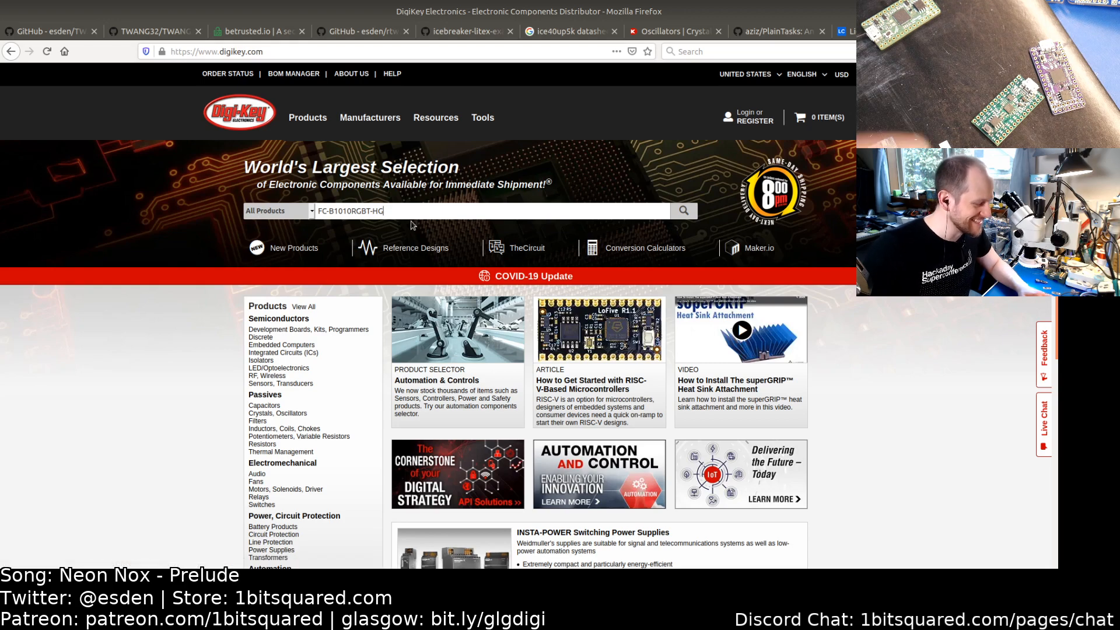
{"action": "key", "text": "Return"}
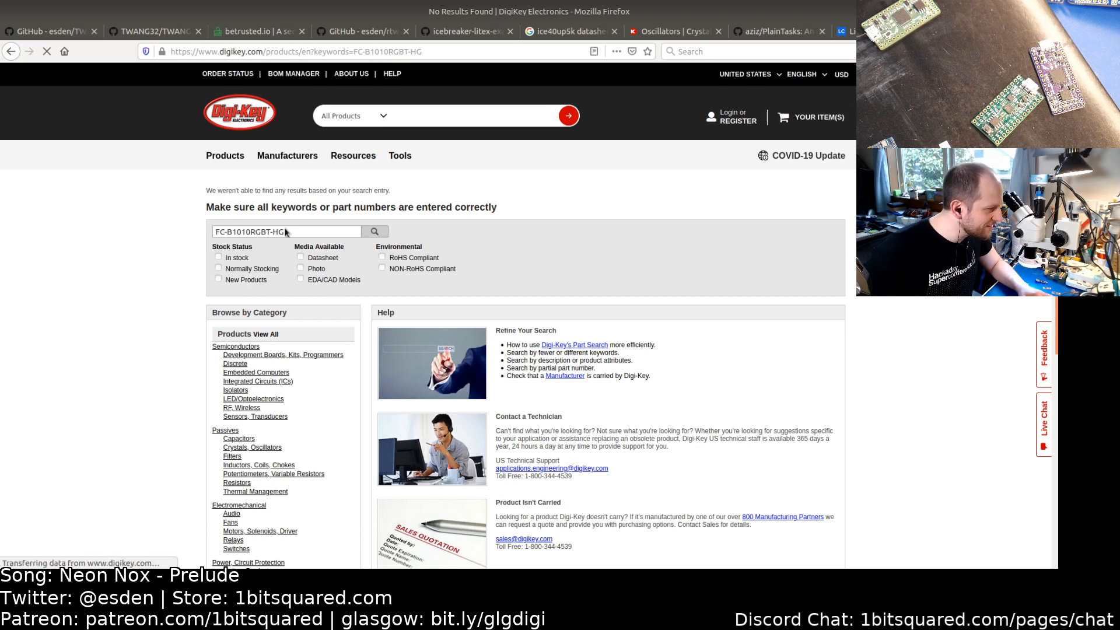
{"action": "scroll", "coordinate": [173, 271], "scroll_direction": "down", "scroll_amount": 5}
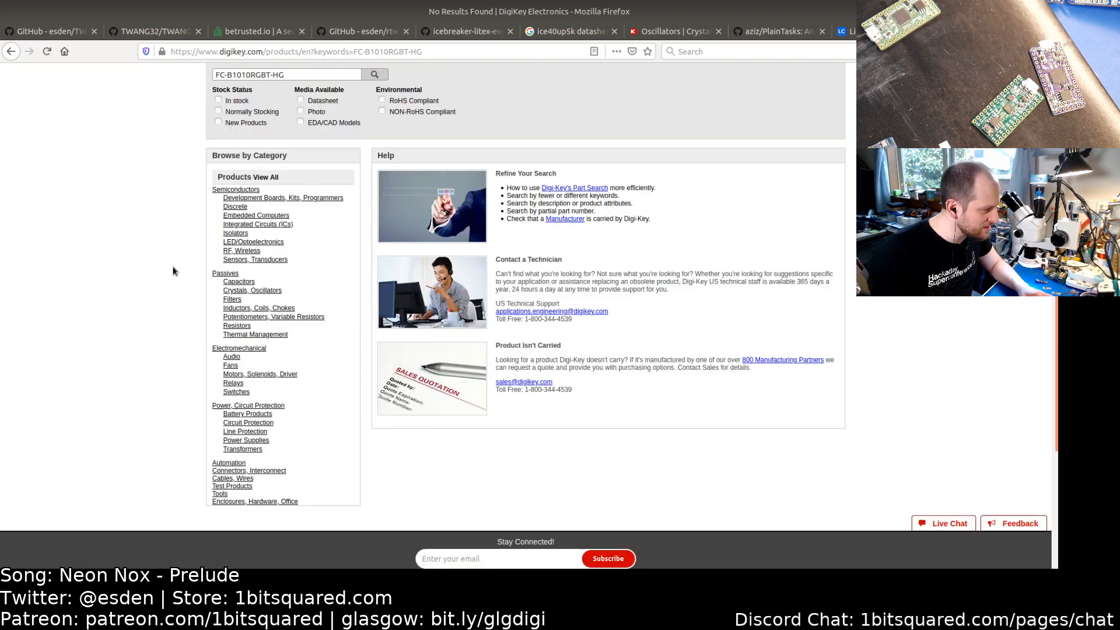
{"action": "scroll", "coordinate": [173, 270], "scroll_direction": "up", "scroll_amount": 5}
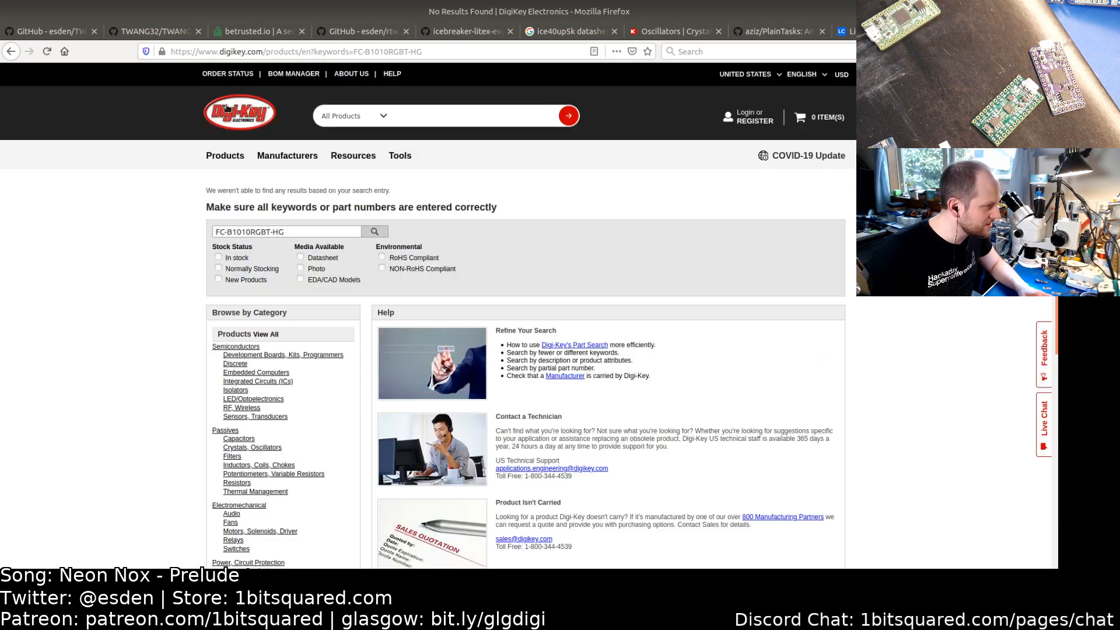
Step: Web-search FC-B1010RGBT-HG and open the Foshan NationStar LCSC product page
{"action": "left_click", "coordinate": [251, 51]}
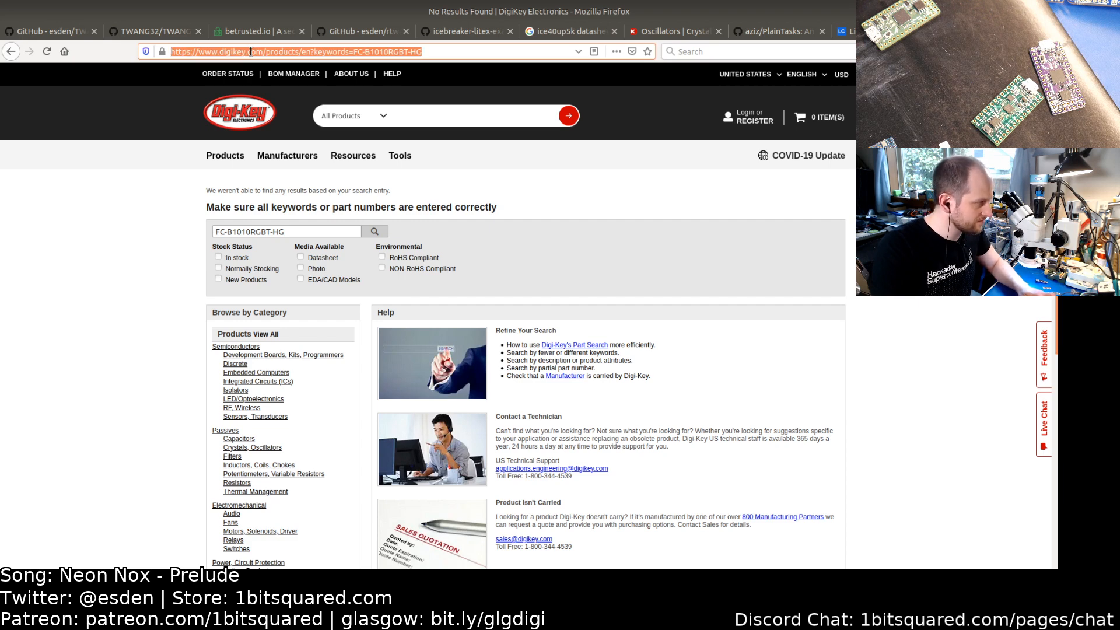
{"action": "key", "text": "ctrl+v"}
{"action": "key", "text": "Return"}
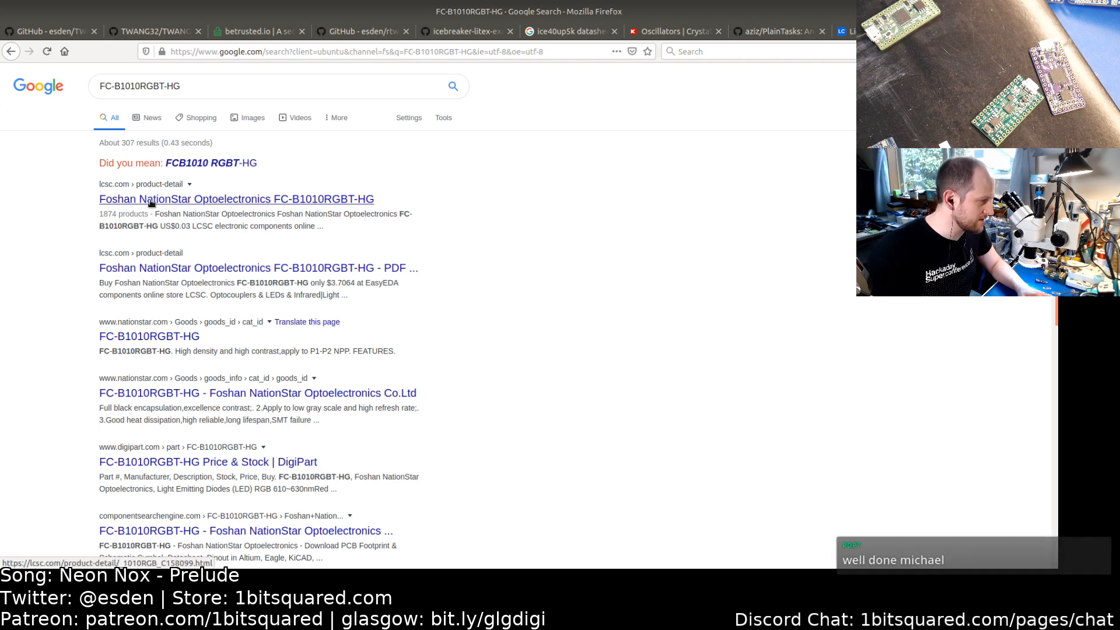
{"action": "left_click", "coordinate": [151, 202]}
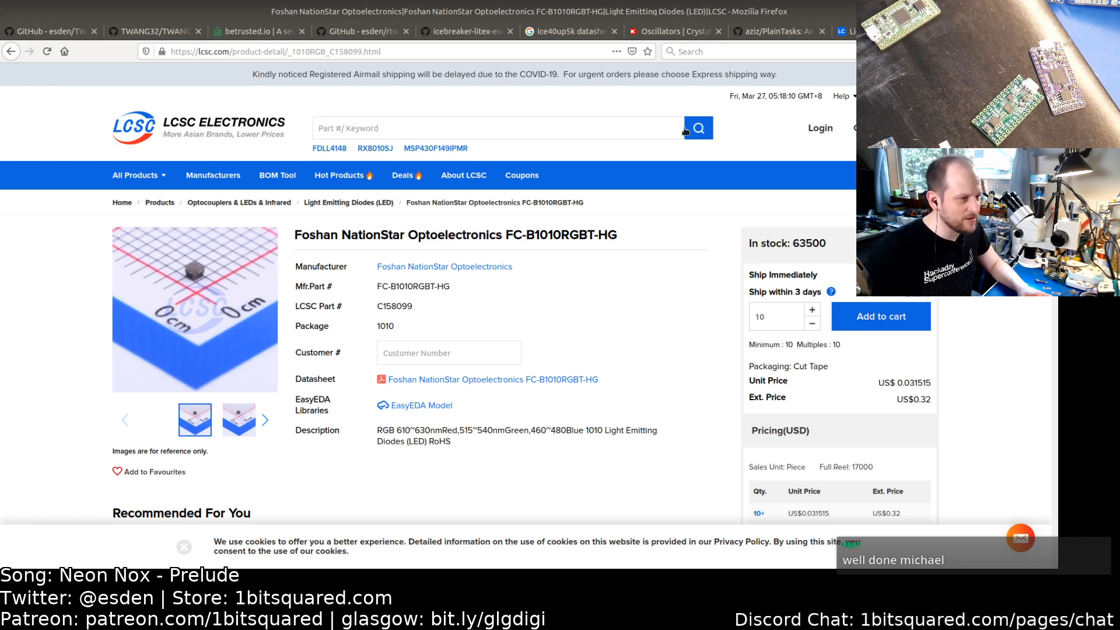
Step: Open the FC-B1010RGBT-HG datasheet PDF from the LCSC page and scroll to its outline dimensions and pin diagram
{"action": "mouse_move", "coordinate": [173, 294]}
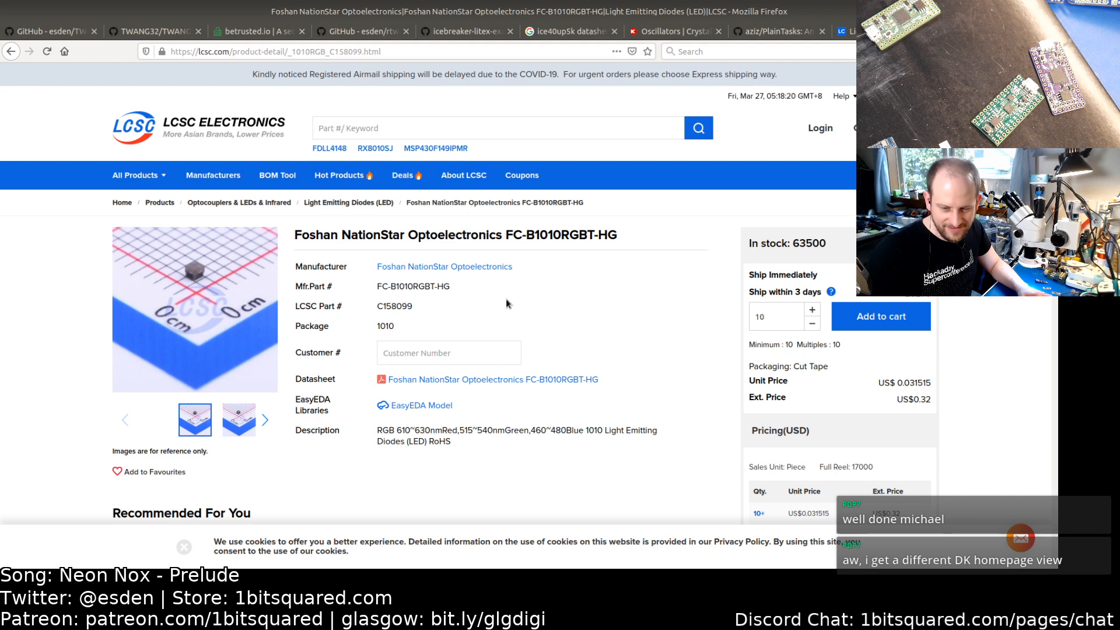
{"action": "mouse_move", "coordinate": [259, 390]}
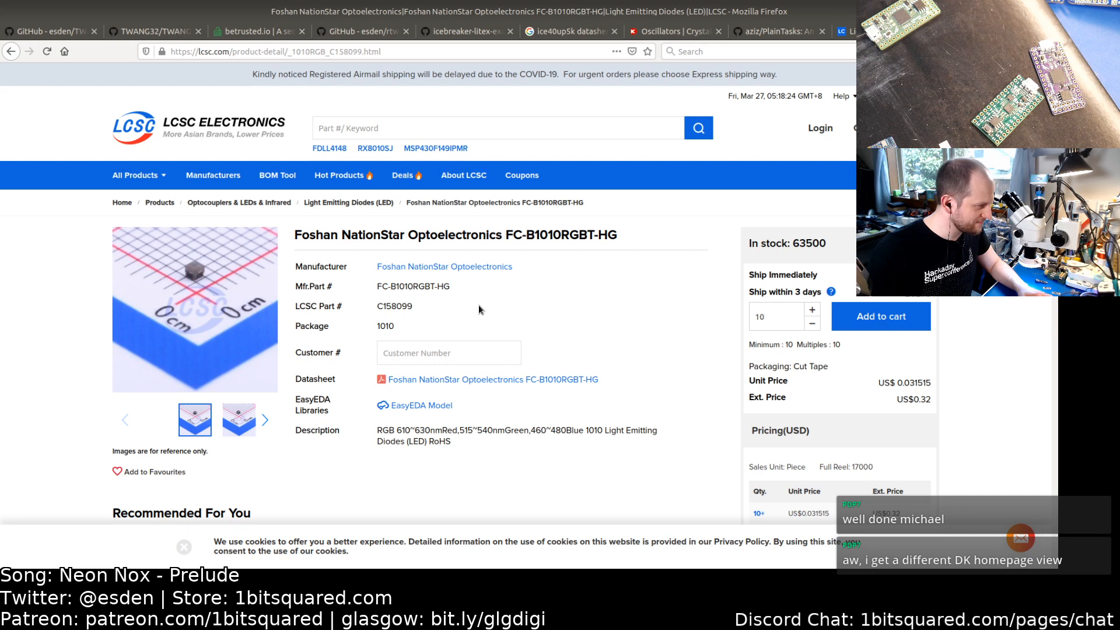
{"action": "left_click", "coordinate": [443, 380]}
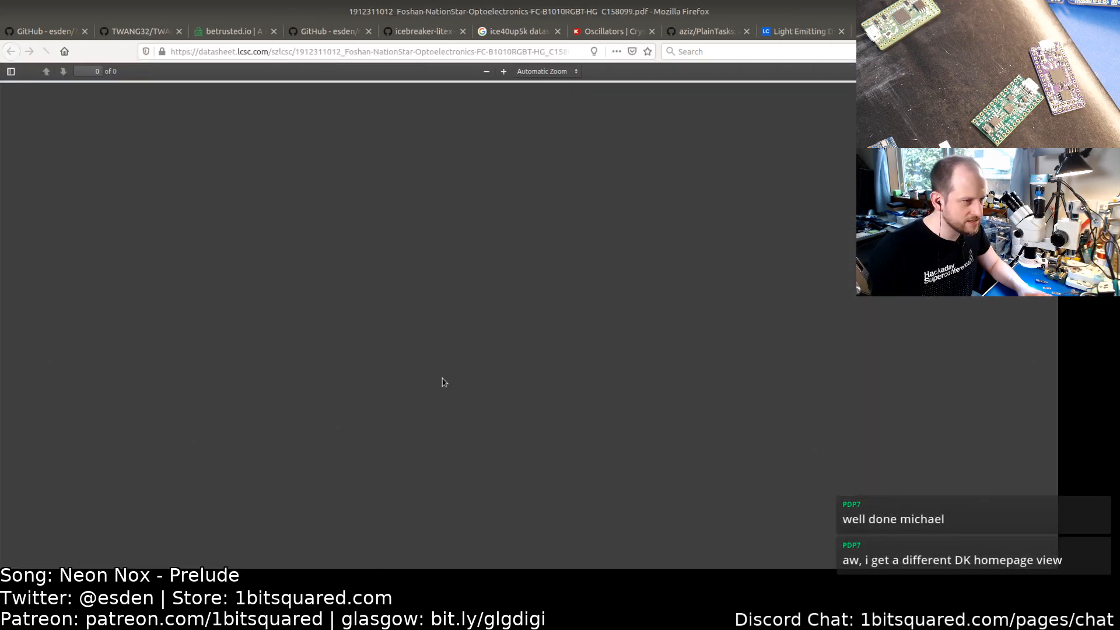
{"action": "scroll", "coordinate": [422, 379], "scroll_direction": "down", "scroll_amount": 15}
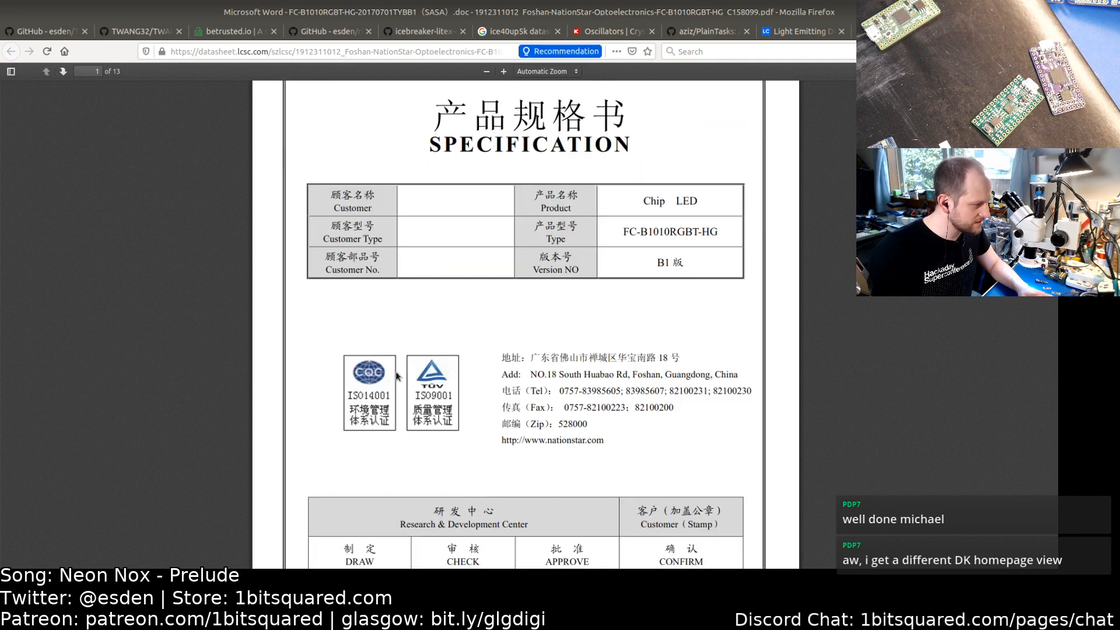
{"action": "scroll", "coordinate": [396, 376], "scroll_direction": "down", "scroll_amount": 15}
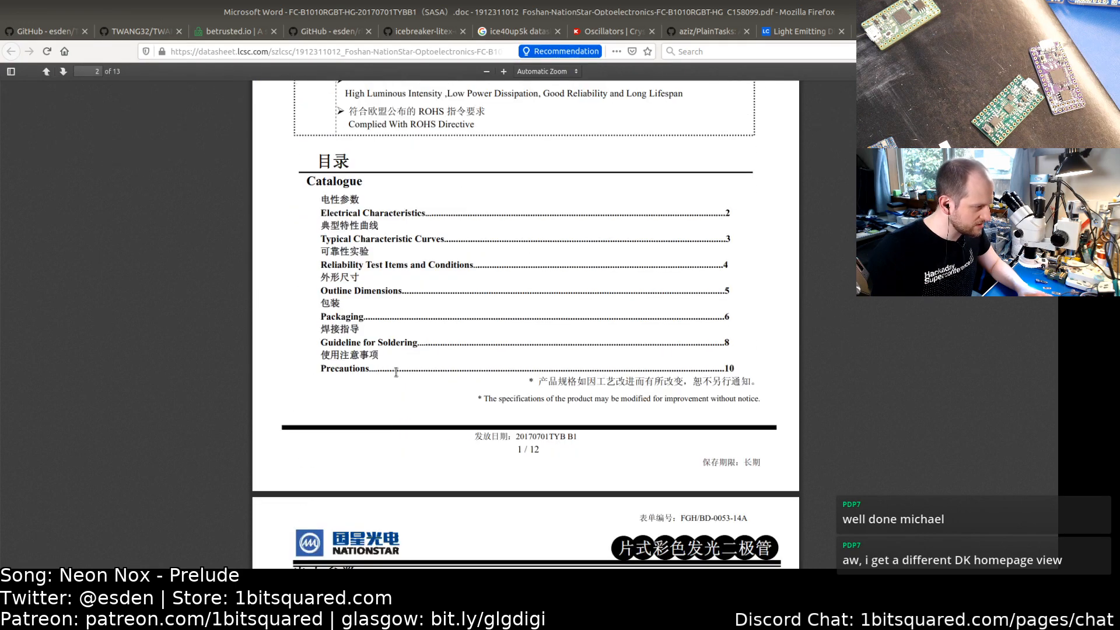
{"action": "scroll", "coordinate": [396, 376], "scroll_direction": "down", "scroll_amount": 15}
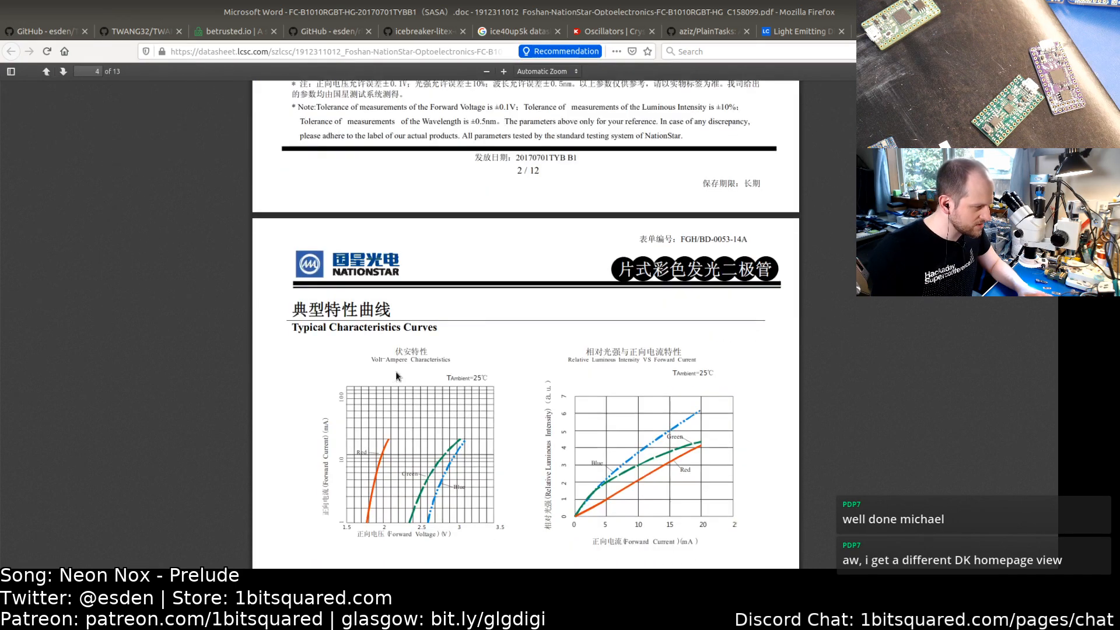
{"action": "scroll", "coordinate": [396, 377], "scroll_direction": "down", "scroll_amount": 15}
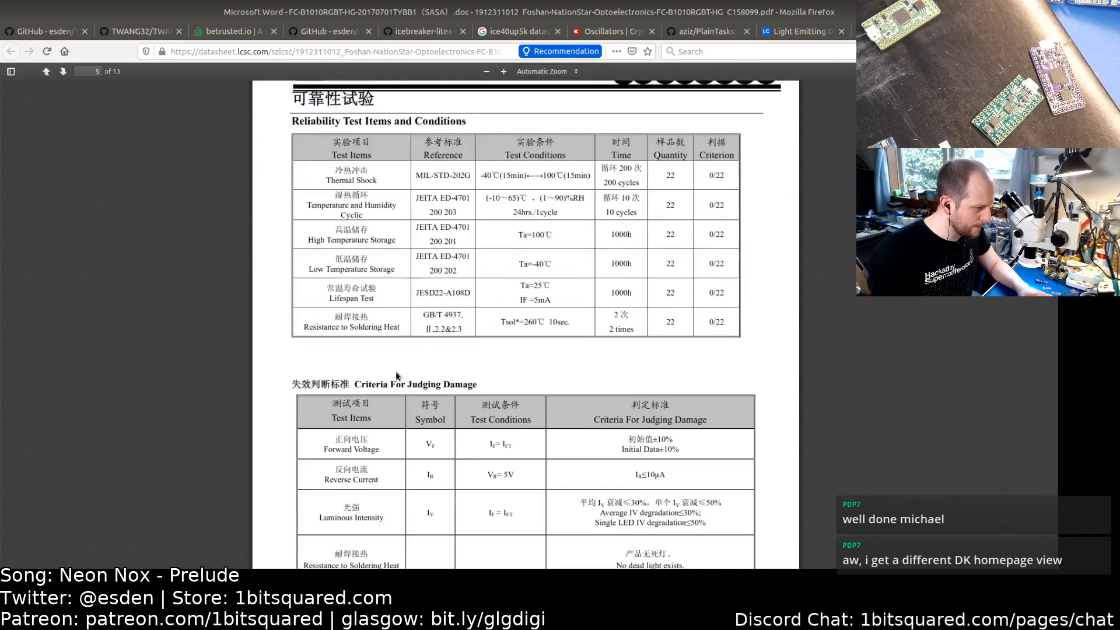
{"action": "scroll", "coordinate": [396, 377], "scroll_direction": "down", "scroll_amount": 5}
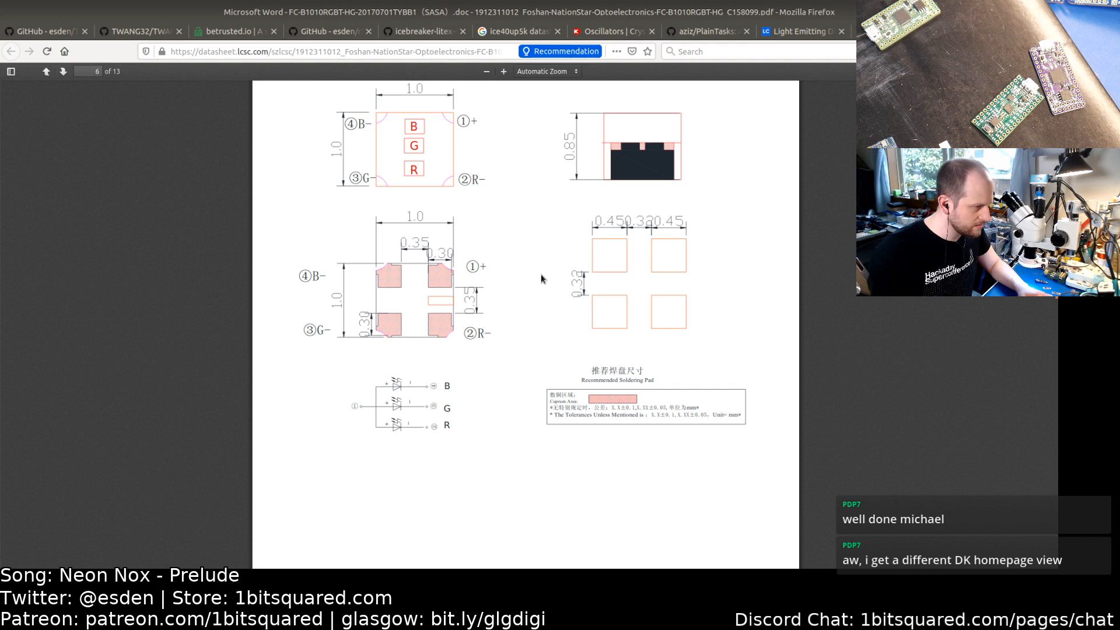
{"action": "scroll", "coordinate": [493, 353], "scroll_direction": "down", "scroll_amount": 3}
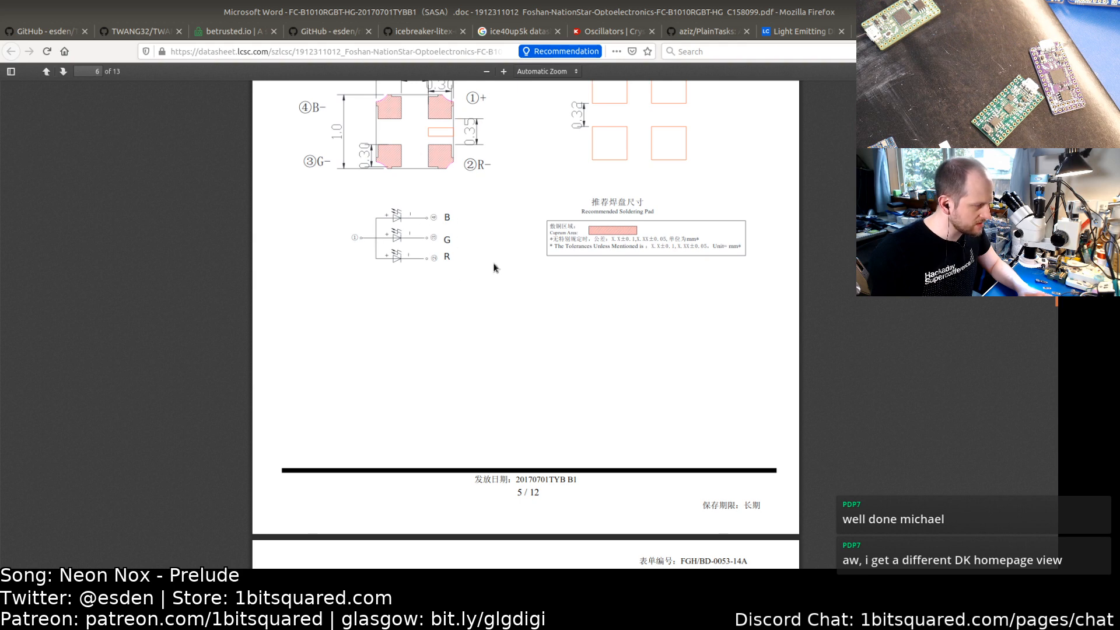
{"action": "scroll", "coordinate": [491, 297], "scroll_direction": "up", "scroll_amount": 3}
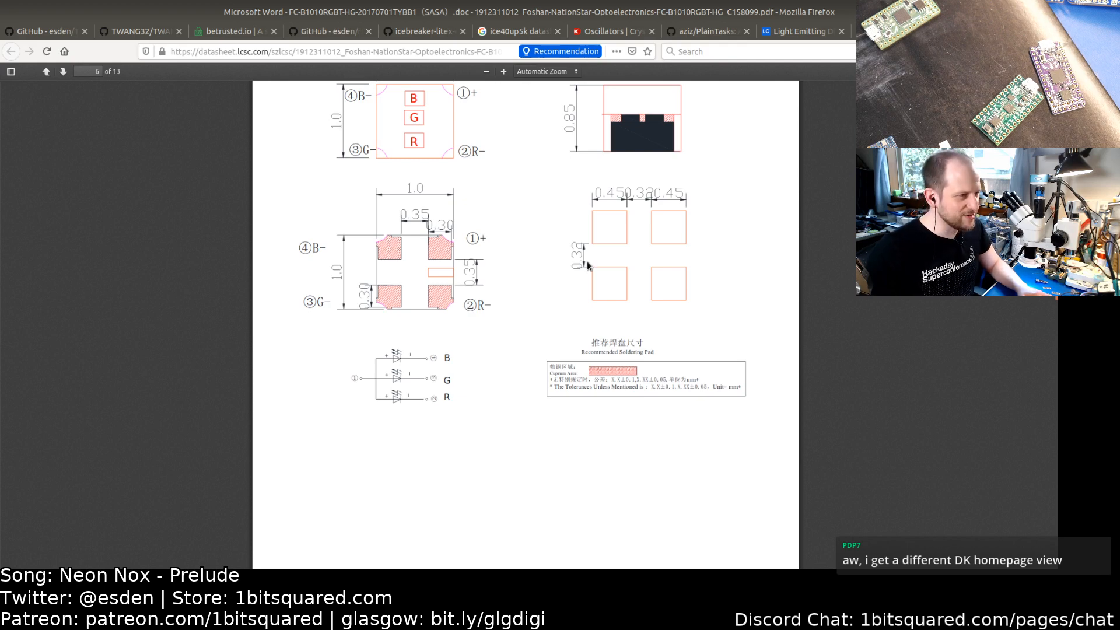
Step: Switch to the DigiKey tab and open the digikey.com homepage in a new tab
{"action": "left_click", "coordinate": [594, 35]}
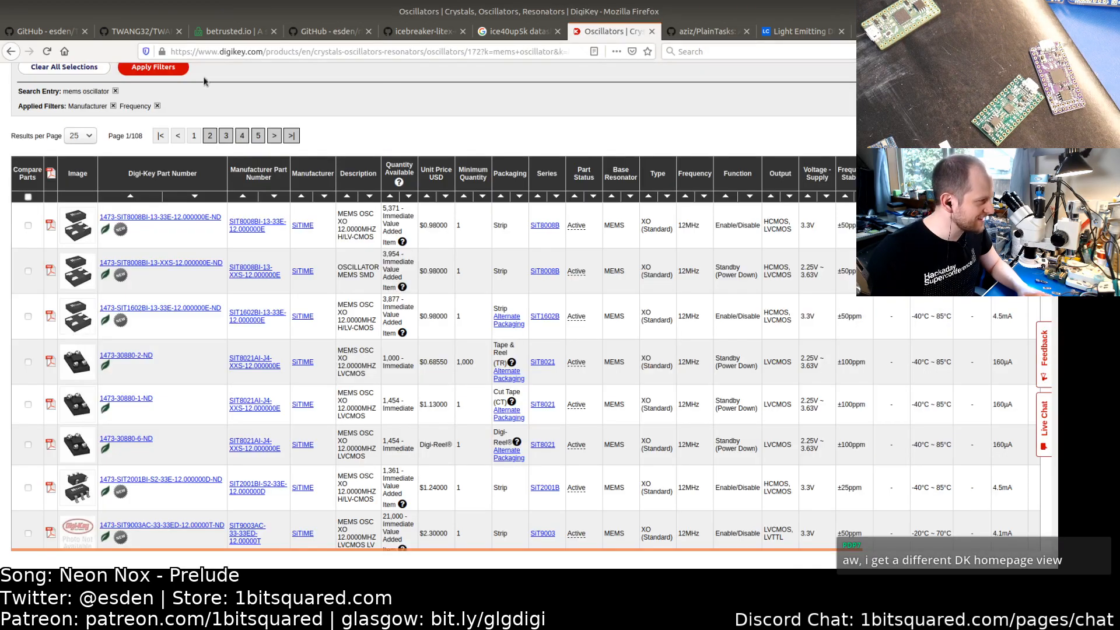
{"action": "left_click", "coordinate": [11, 53]}
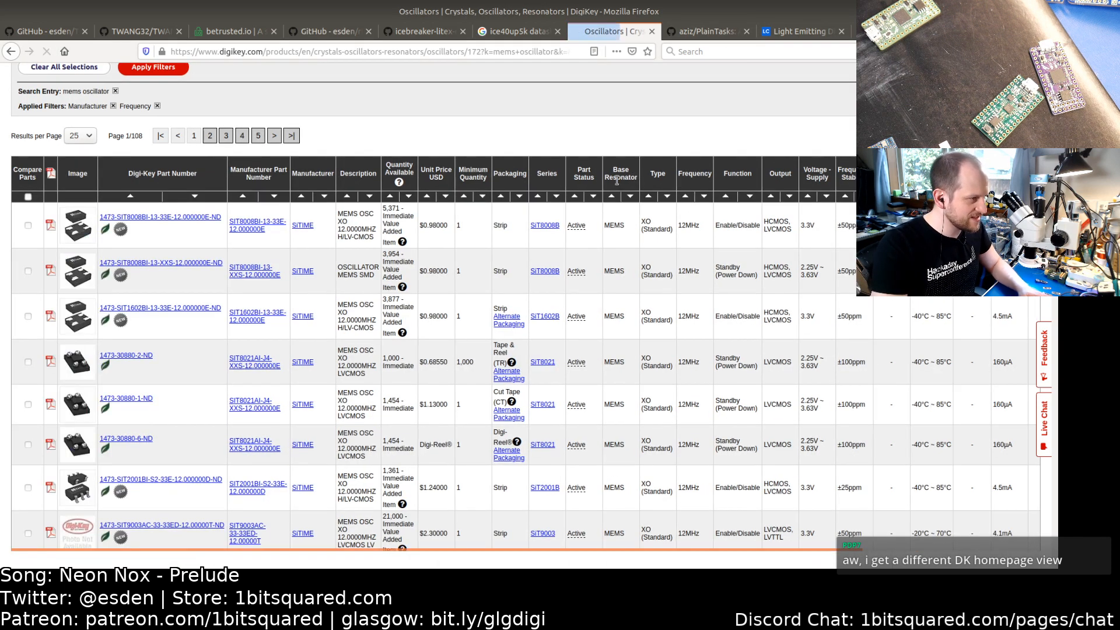
{"action": "key", "text": "ctrl+t"}
{"action": "type", "text": "digikey.com/"}
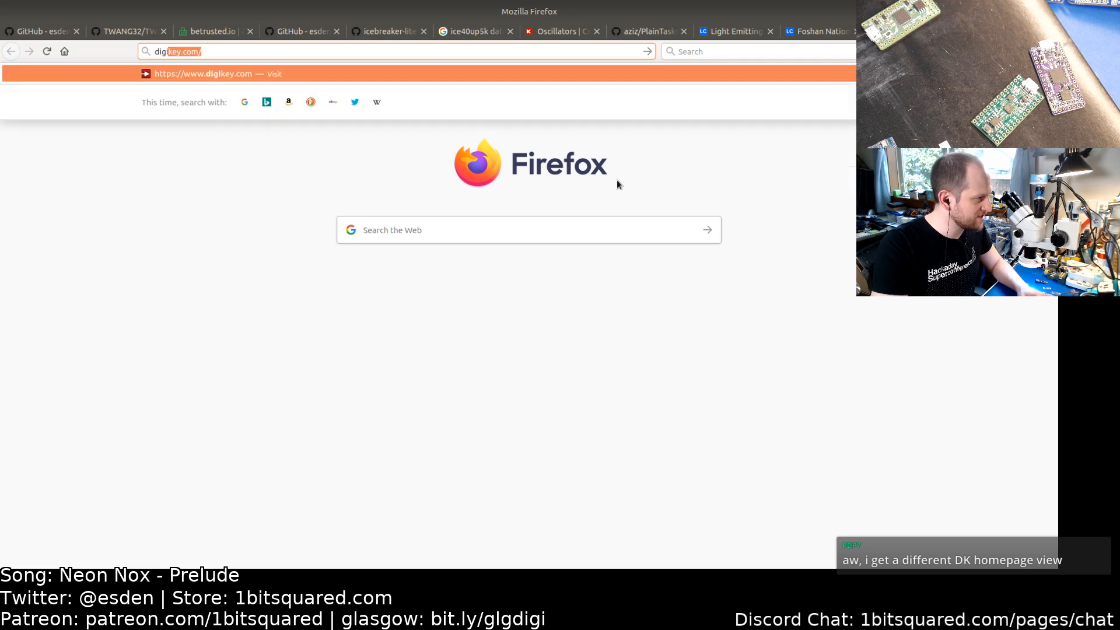
{"action": "key", "text": "Return"}
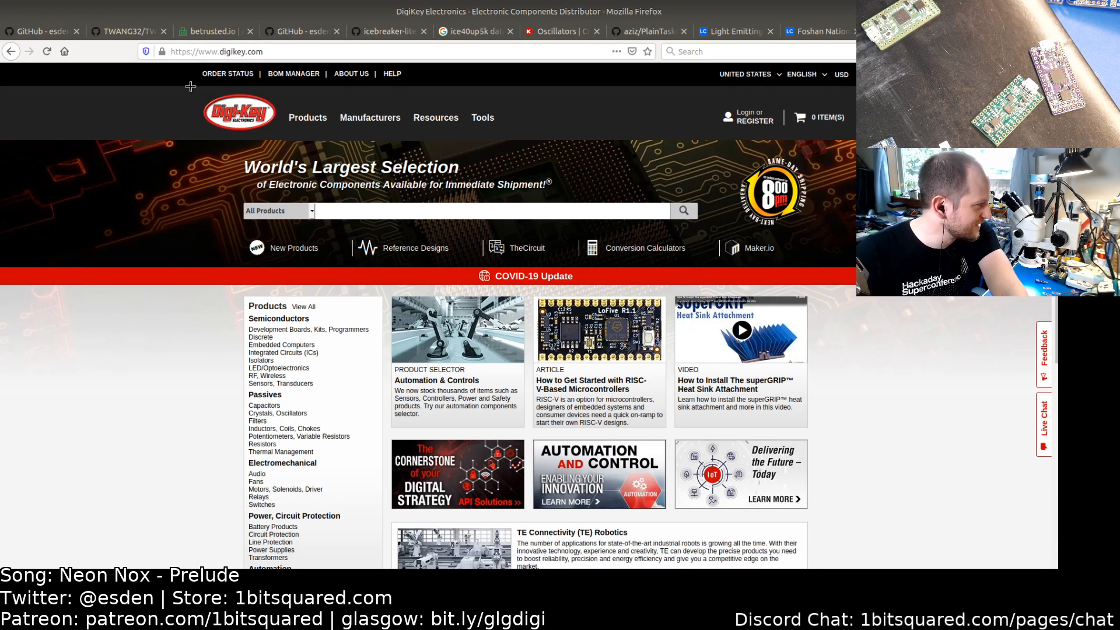
{"action": "left_click_drag", "start_coordinate": [194, 85], "coordinate": [876, 519]}
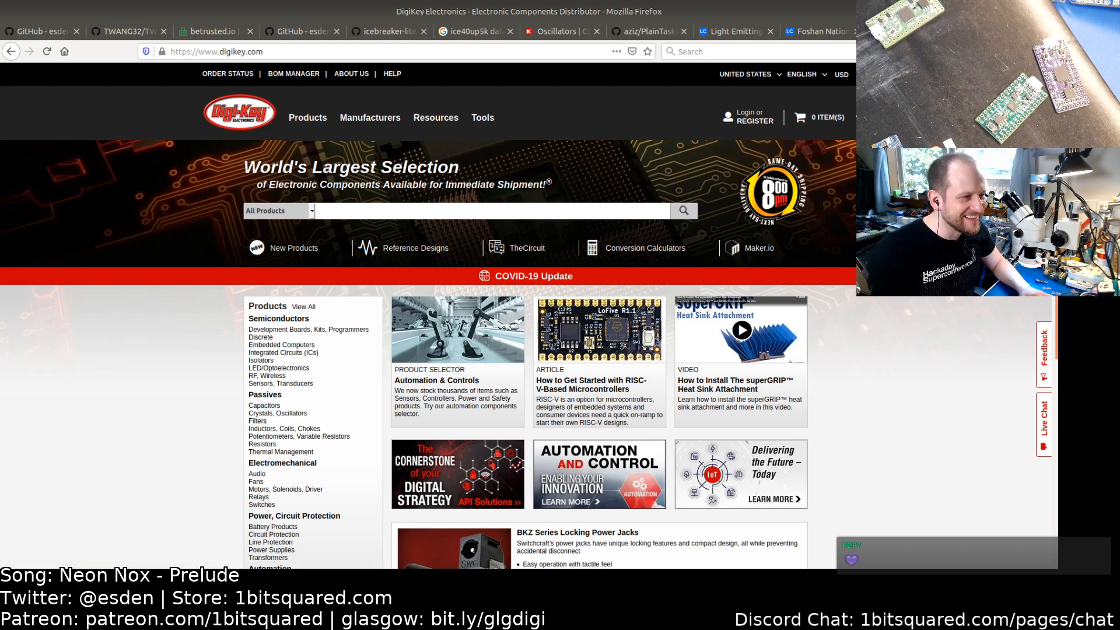
Step: Return to the datasheet, then switch to the schematic, start adding a symbol in the LED/BTN area and search the library for rgb
{"action": "key", "text": "ctrl+Page_Up"}
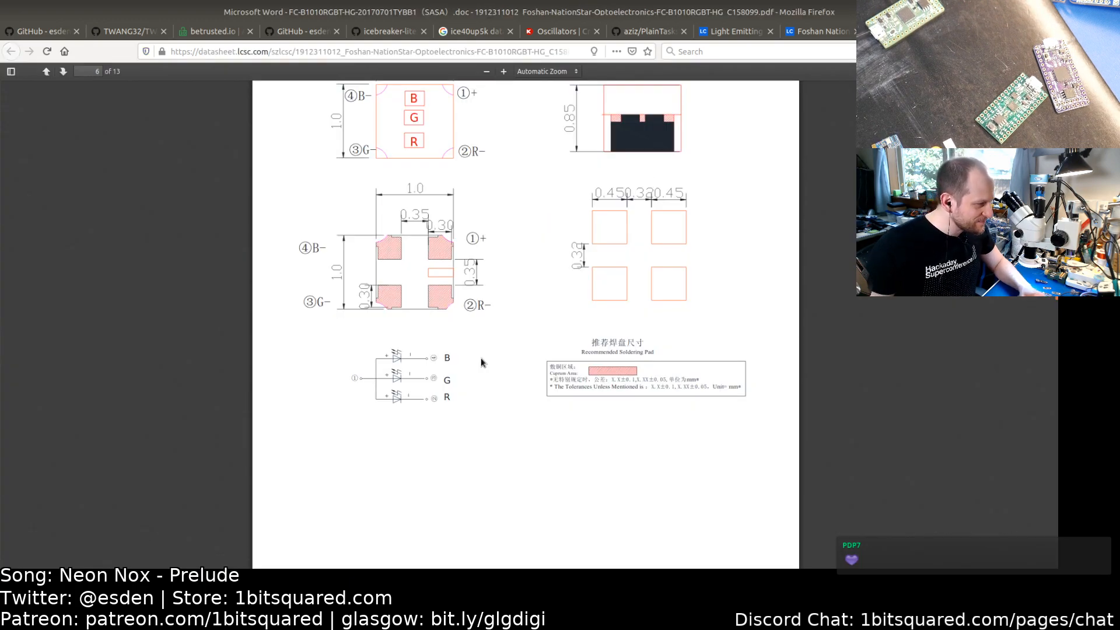
{"action": "scroll", "coordinate": [517, 251], "scroll_direction": "up", "scroll_amount": 10}
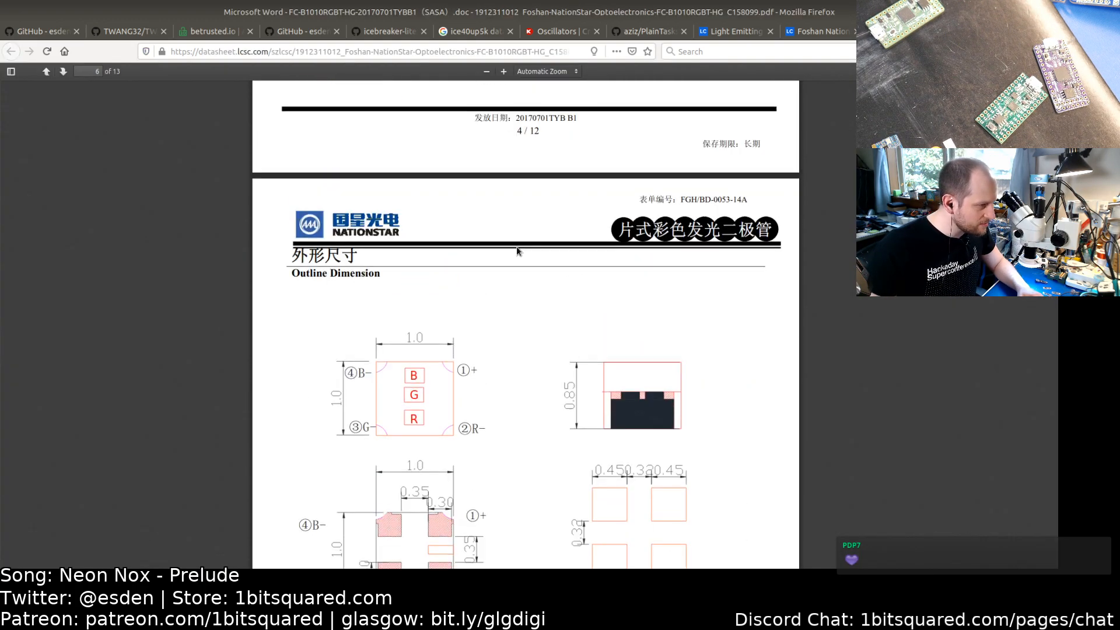
{"action": "scroll", "coordinate": [517, 250], "scroll_direction": "up", "scroll_amount": 5}
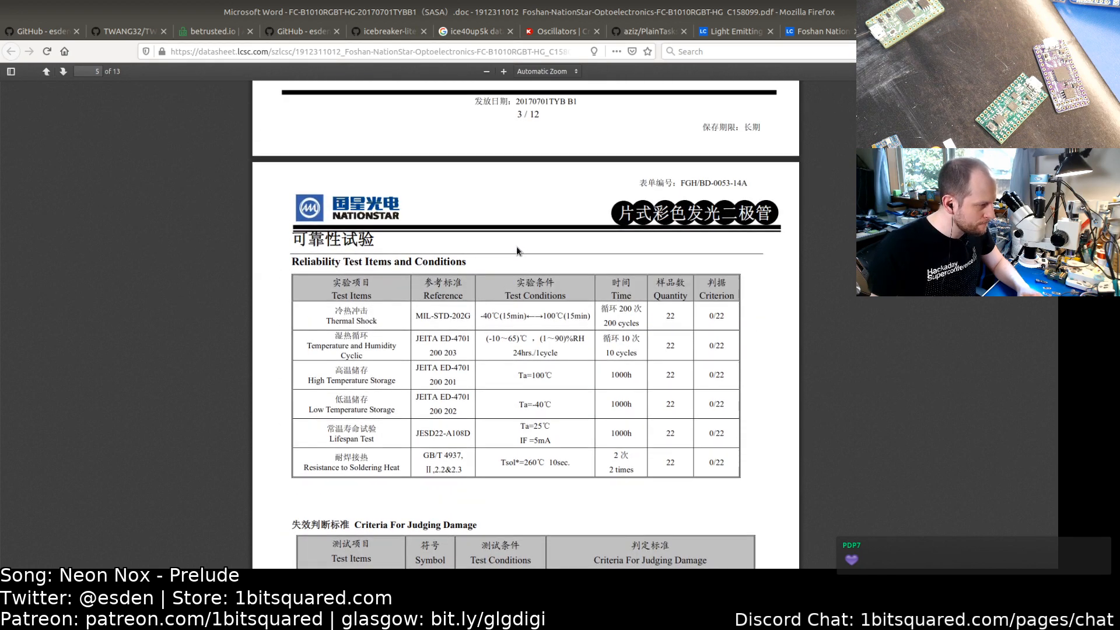
{"action": "scroll", "coordinate": [516, 246], "scroll_direction": "down", "scroll_amount": 4}
{"action": "key", "text": "alt+Tab"}
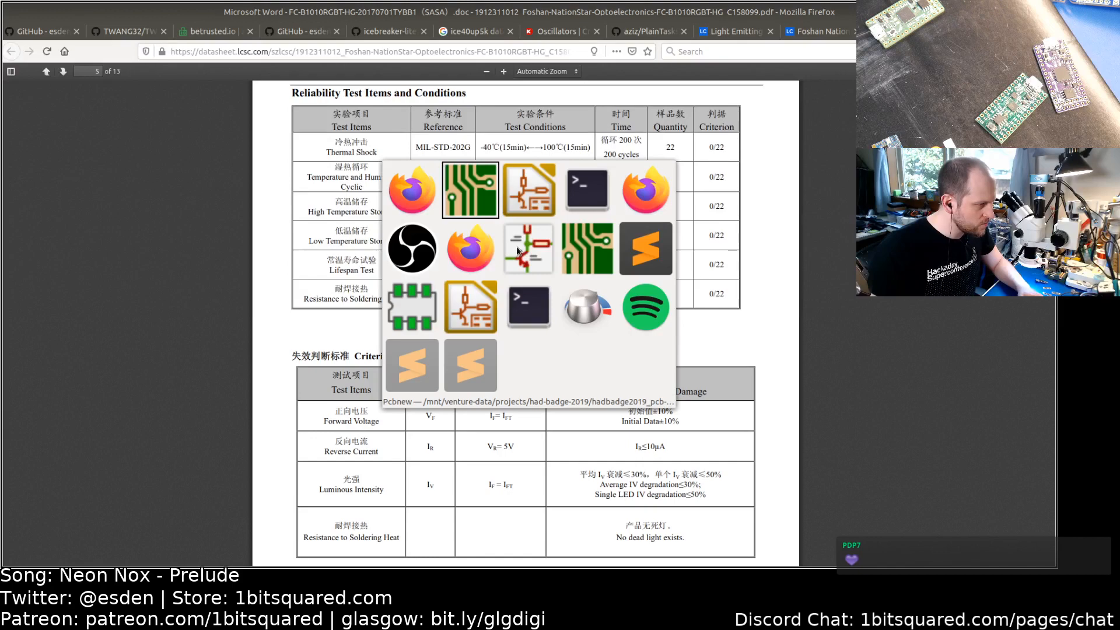
{"action": "key", "text": "alt+Tab"}
{"action": "key", "text": "alt+Tab"}
{"action": "key", "text": "alt+Tab"}
{"action": "key", "text": "alt+Tab"}
{"action": "key", "text": "alt+Tab"}
{"action": "key", "text": "alt+Tab"}
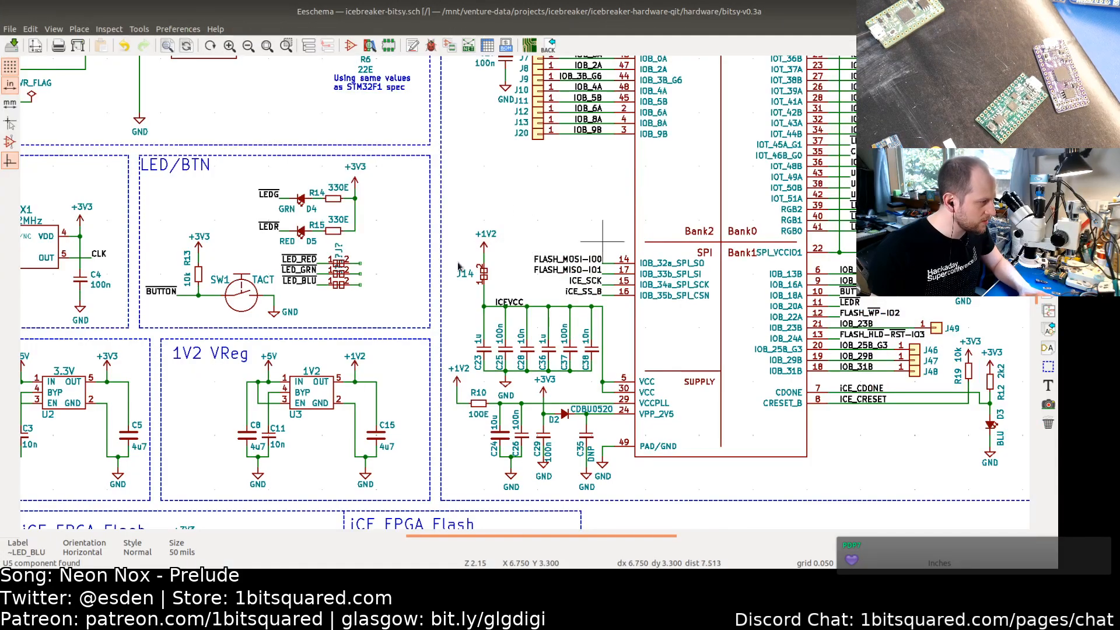
{"action": "left_click", "coordinate": [1048, 103]}
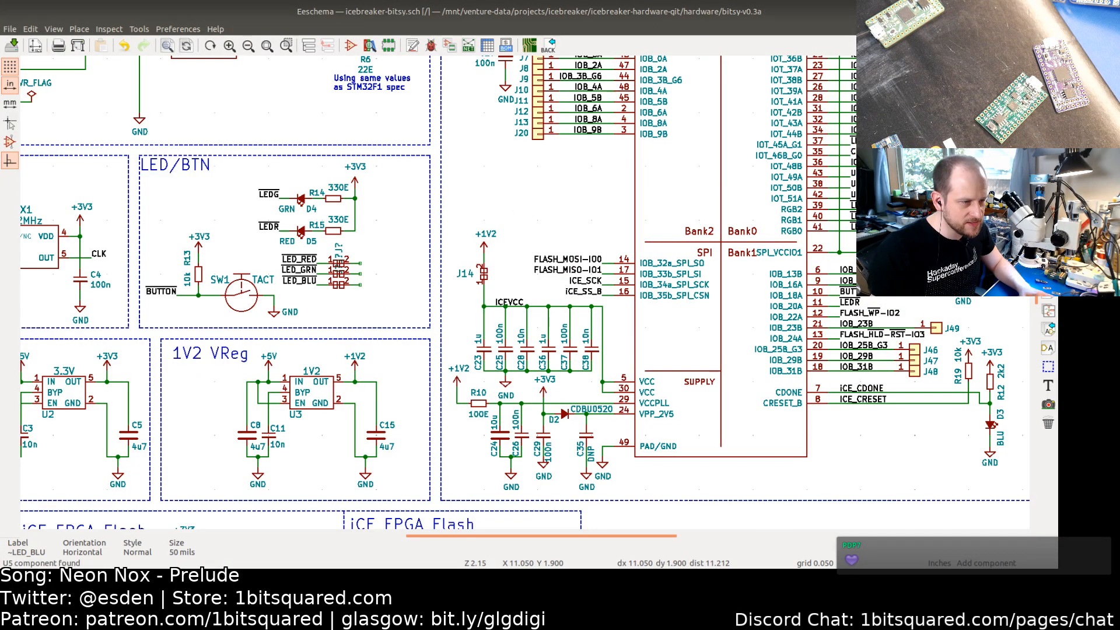
{"action": "left_click", "coordinate": [393, 273]}
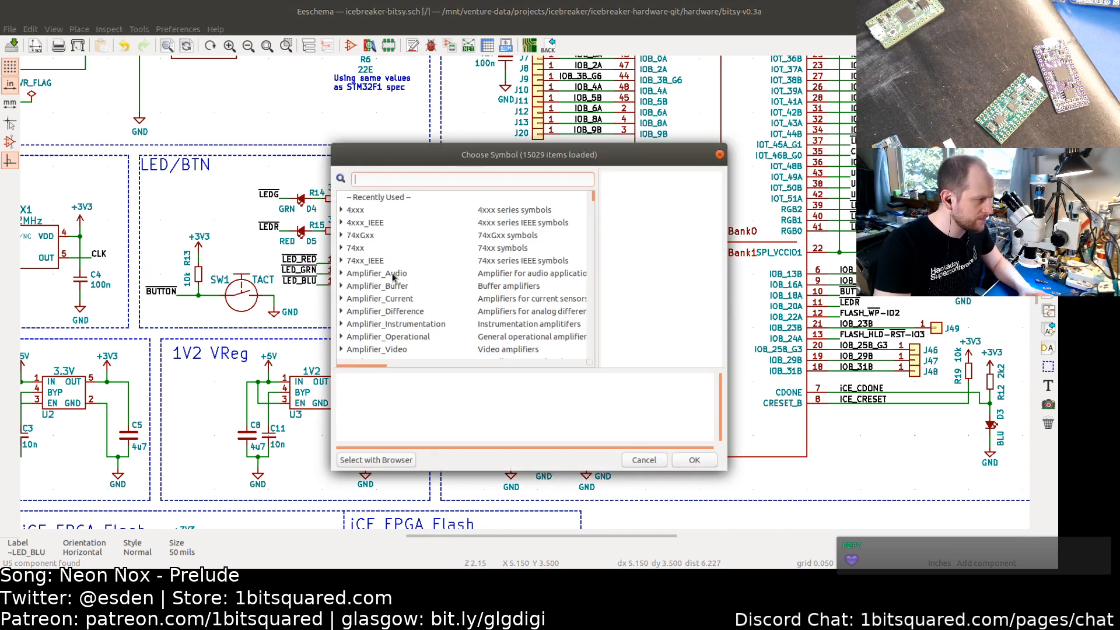
{"action": "type", "text": "rgb"}
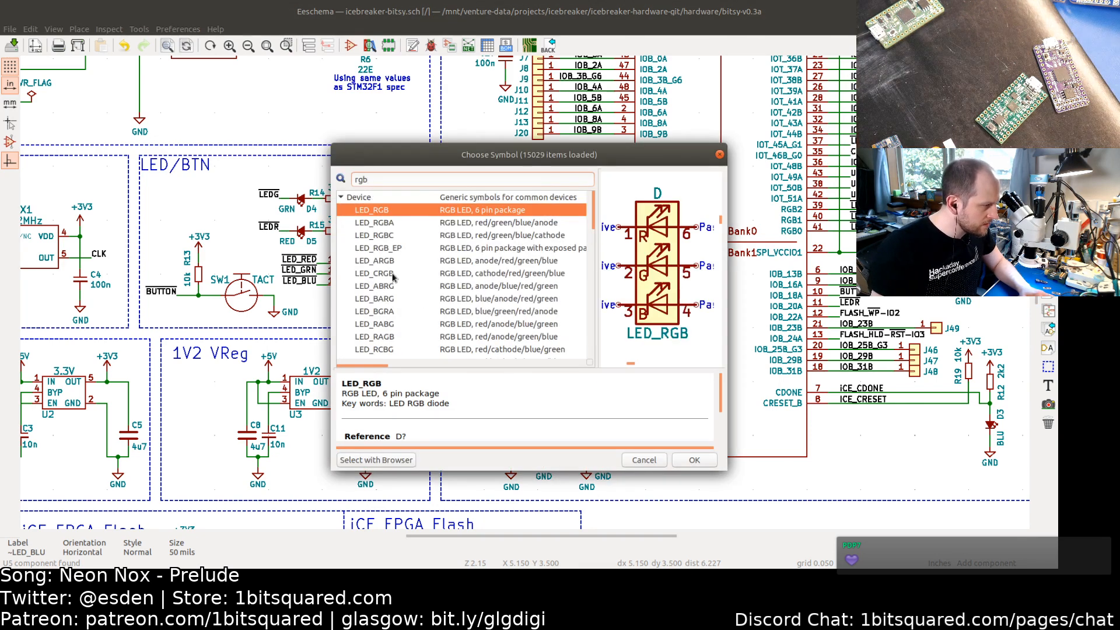
Step: Compare the LED_RGBA, LED_RGBC and LED_ARGB symbols, leaving LED_ARGB (anode/red/green/blue) selected
{"action": "left_click", "coordinate": [371, 222]}
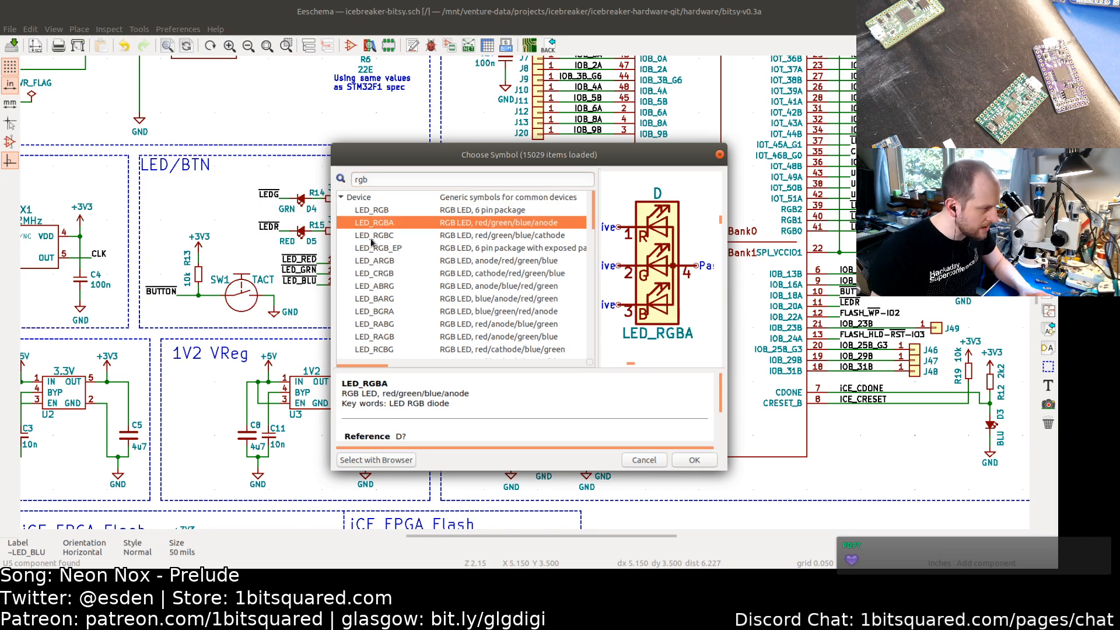
{"action": "left_click", "coordinate": [371, 238]}
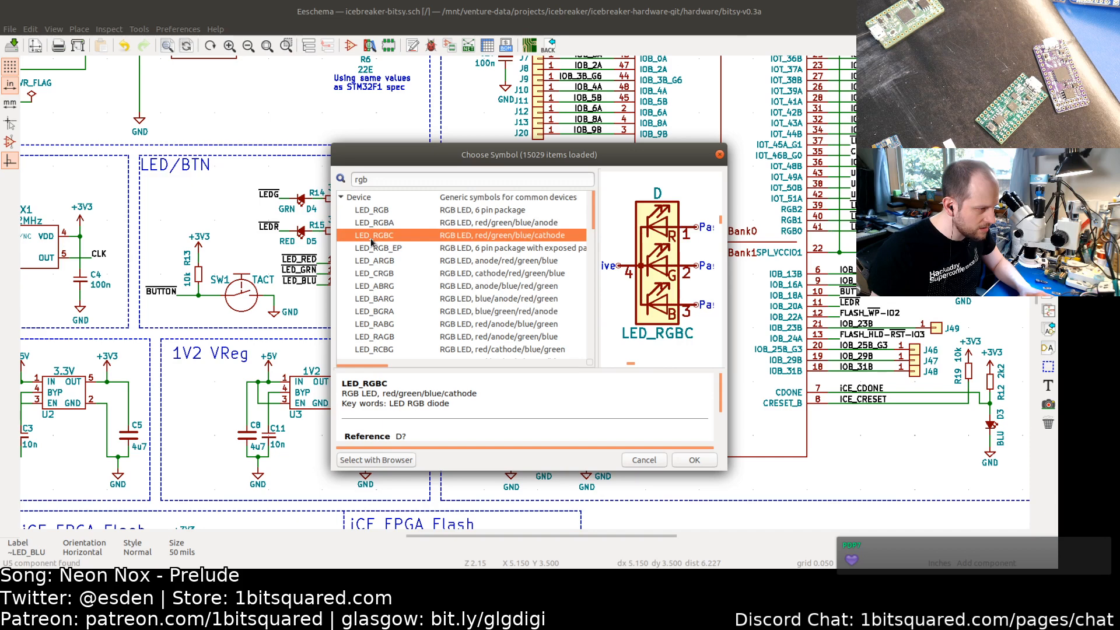
{"action": "left_click", "coordinate": [371, 224]}
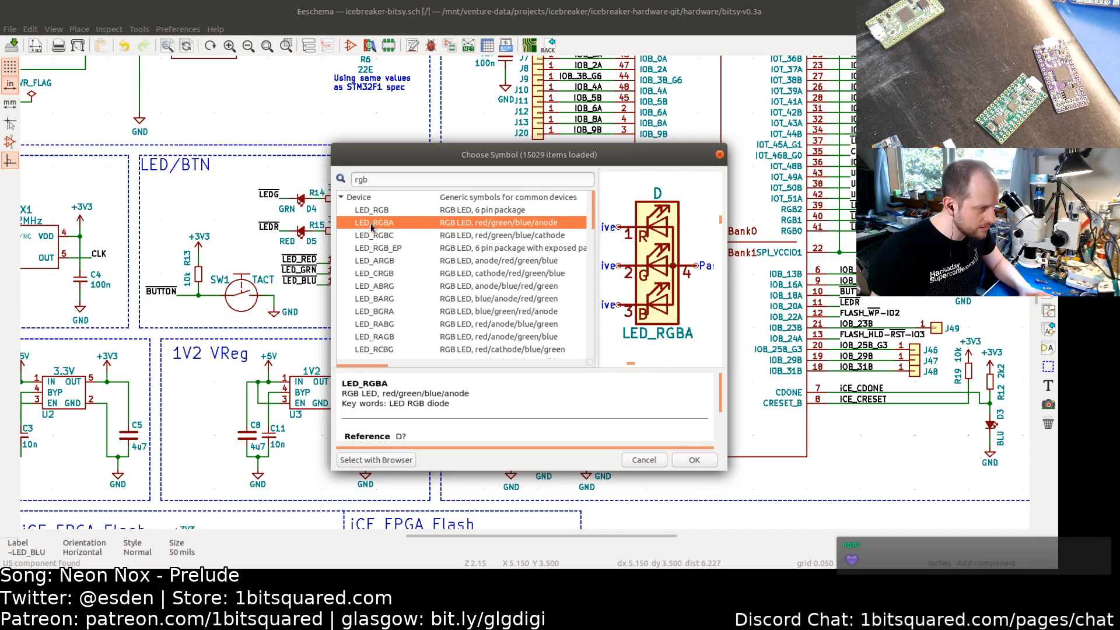
{"action": "left_click", "coordinate": [374, 263]}
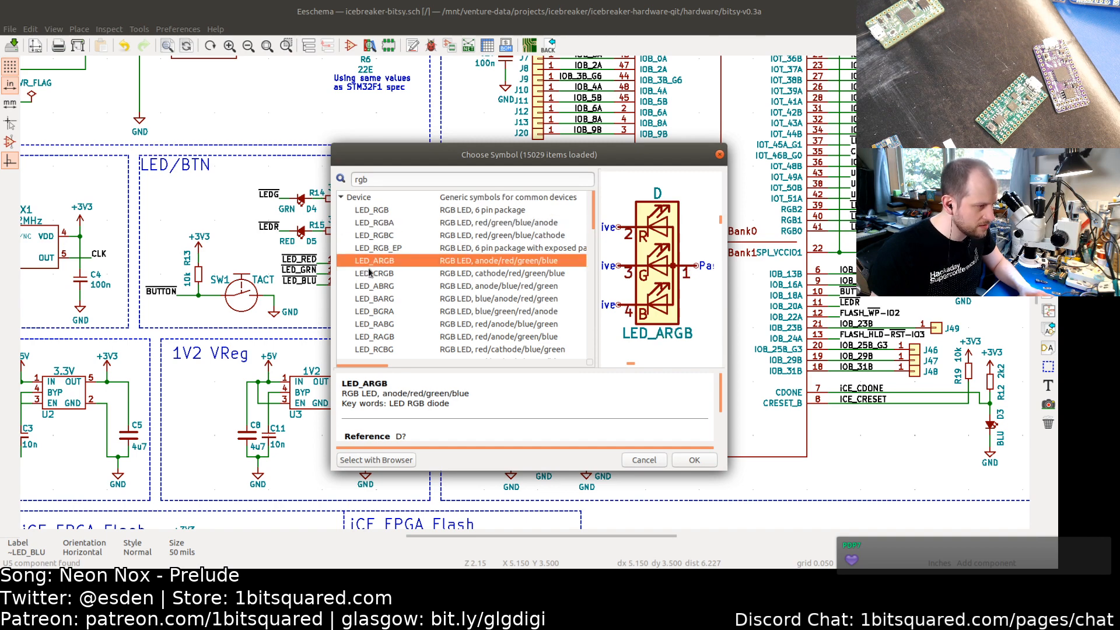
Step: Check the LED's pinout diagram in the datasheet against the chosen symbol, then return to the symbol chooser
{"action": "key", "text": "alt+Tab"}
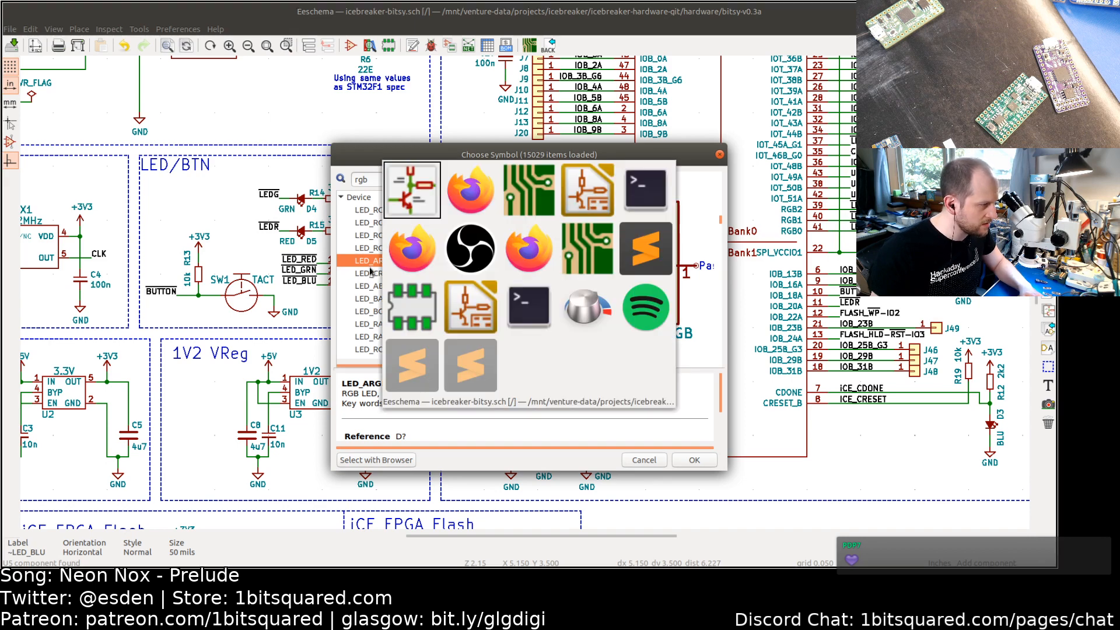
{"action": "key", "text": "alt+Tab"}
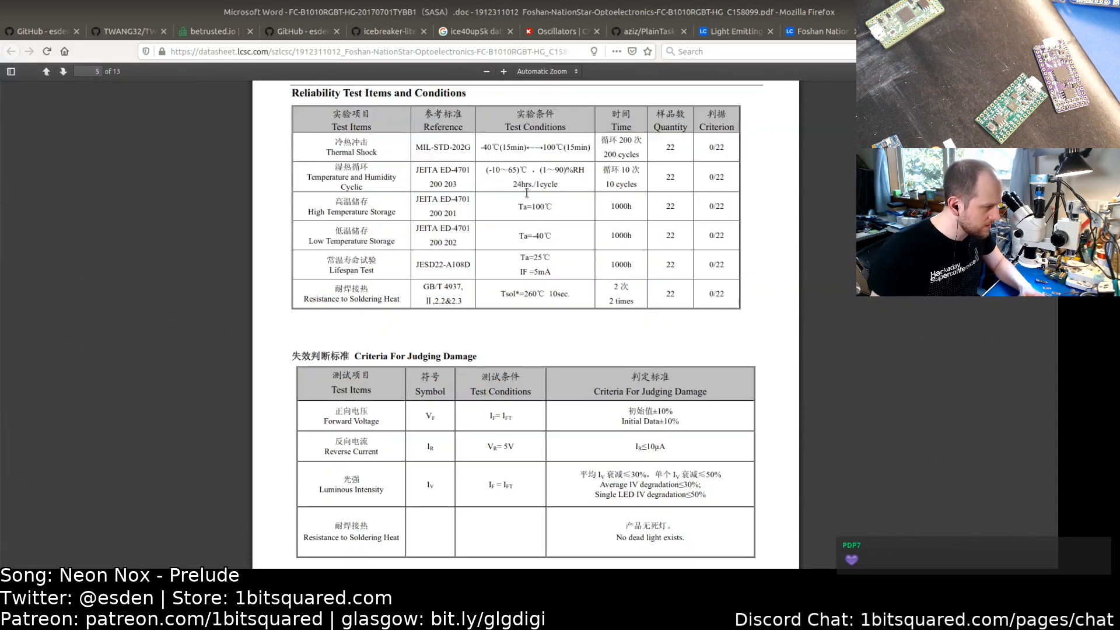
{"action": "scroll", "coordinate": [493, 266], "scroll_direction": "up", "scroll_amount": 10}
{"action": "scroll", "coordinate": [493, 267], "scroll_direction": "up", "scroll_amount": 15}
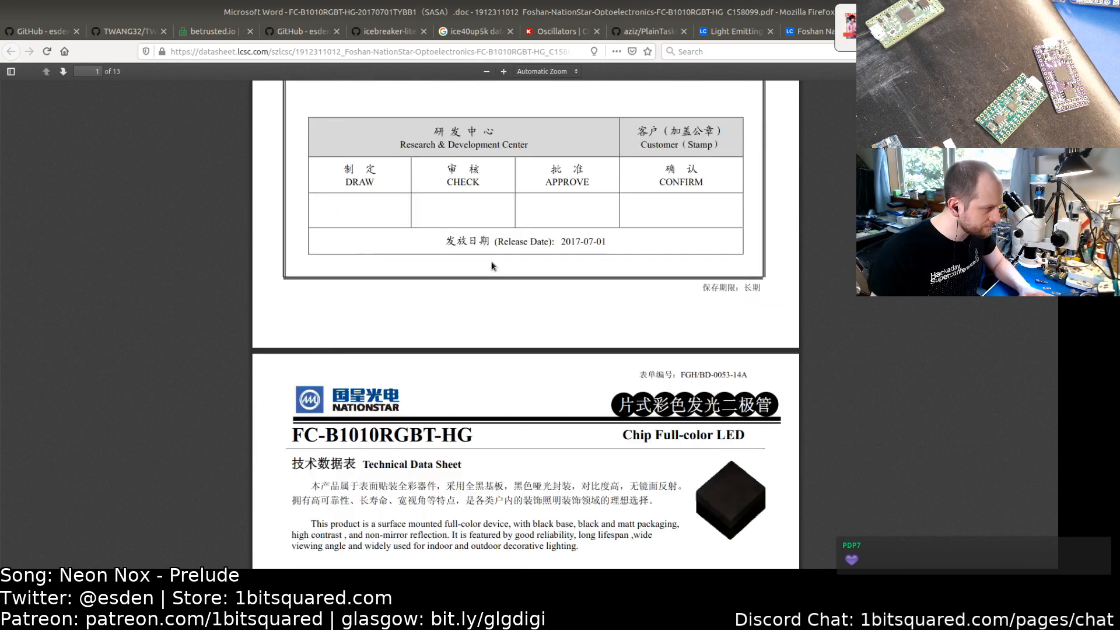
{"action": "scroll", "coordinate": [492, 262], "scroll_direction": "down", "scroll_amount": 15}
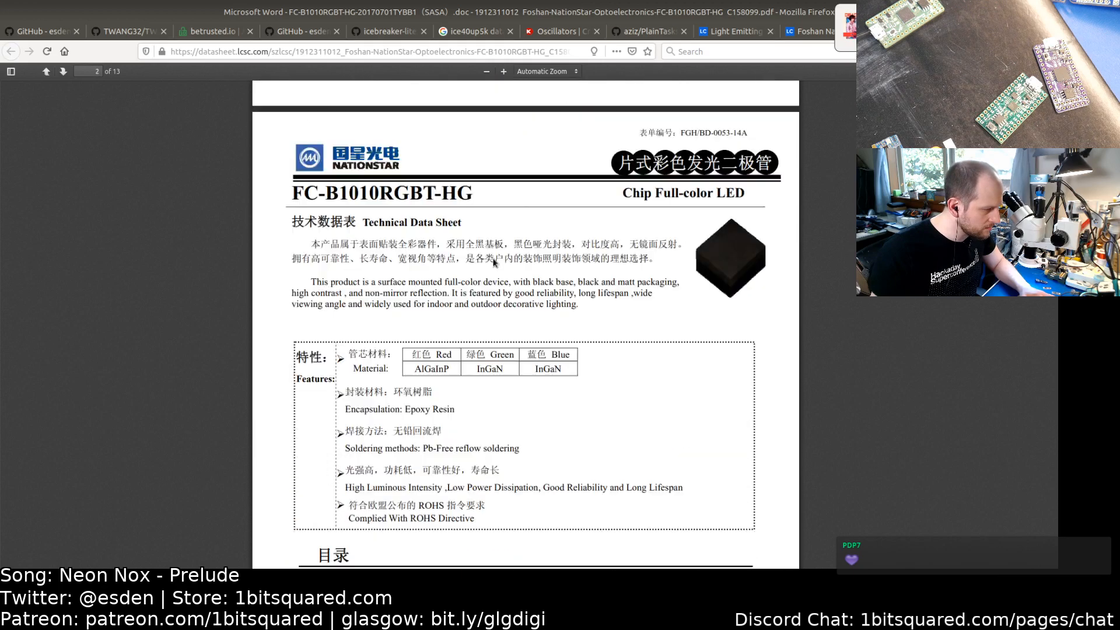
{"action": "scroll", "coordinate": [493, 258], "scroll_direction": "down", "scroll_amount": 15}
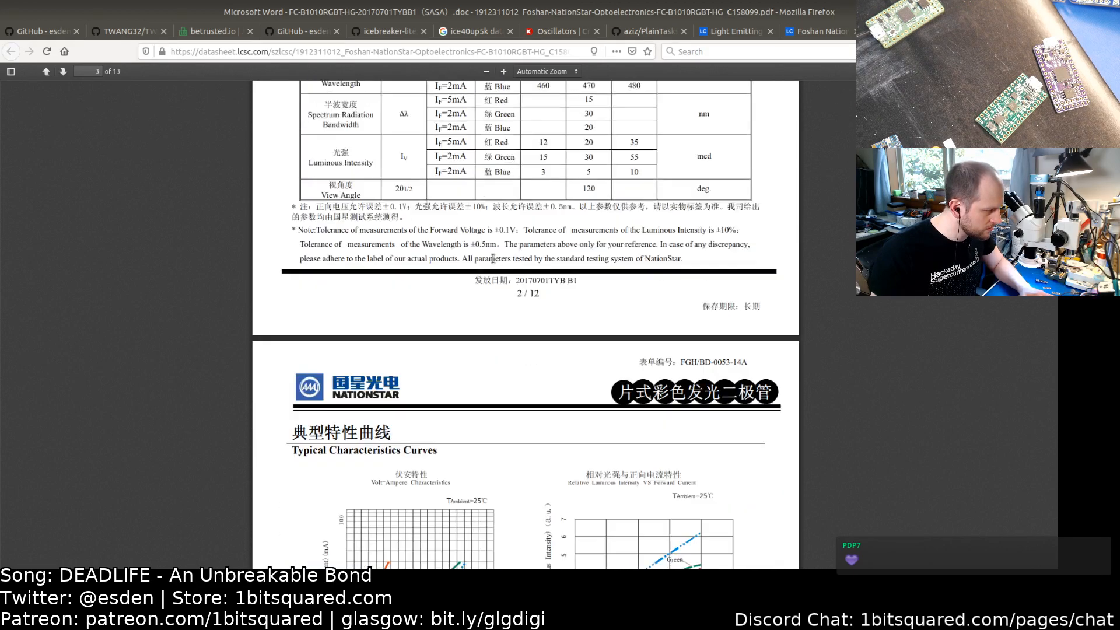
{"action": "scroll", "coordinate": [493, 258], "scroll_direction": "down", "scroll_amount": 15}
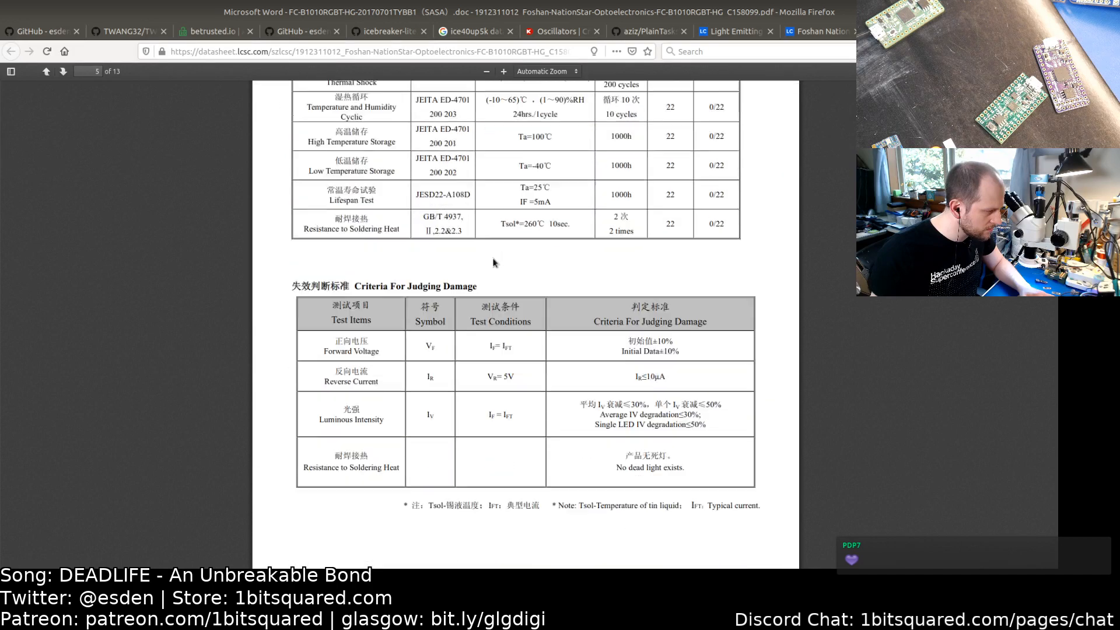
{"action": "scroll", "coordinate": [493, 259], "scroll_direction": "down", "scroll_amount": 10}
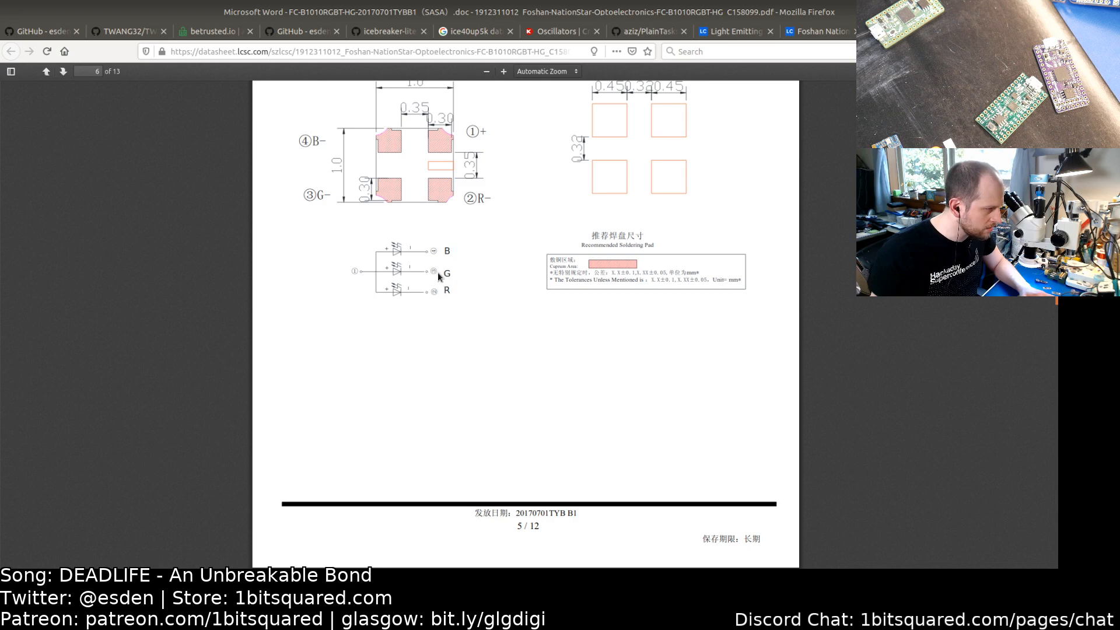
{"action": "key", "text": "alt+Tab"}
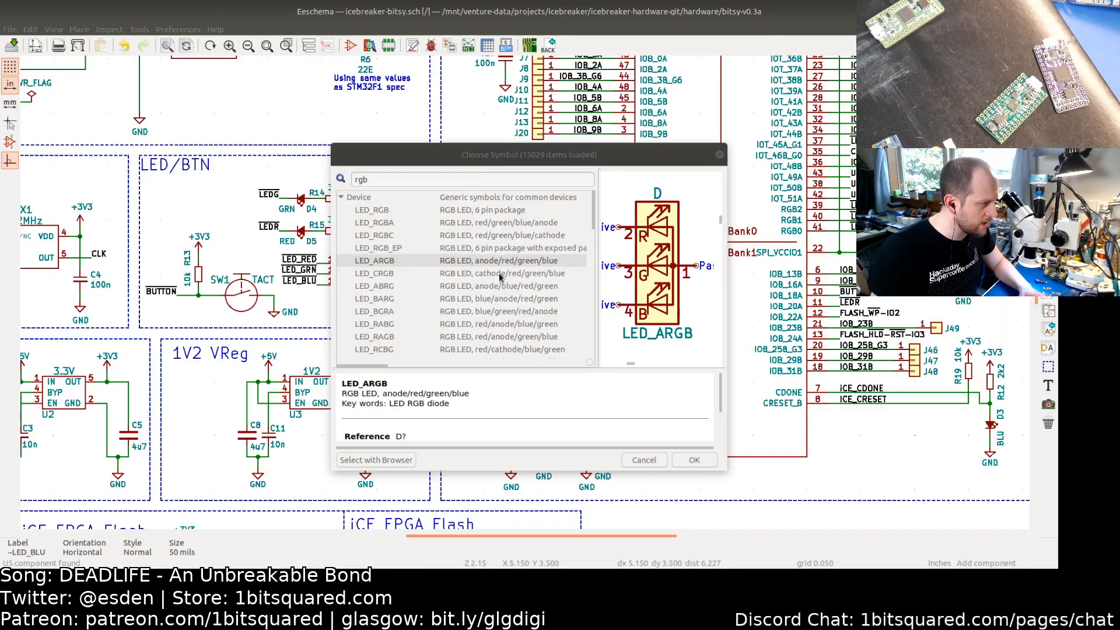
Step: Place the LED_ARGB symbol in the LED/BTN section, rotated to suit the layout
{"action": "double_click", "coordinate": [382, 264]}
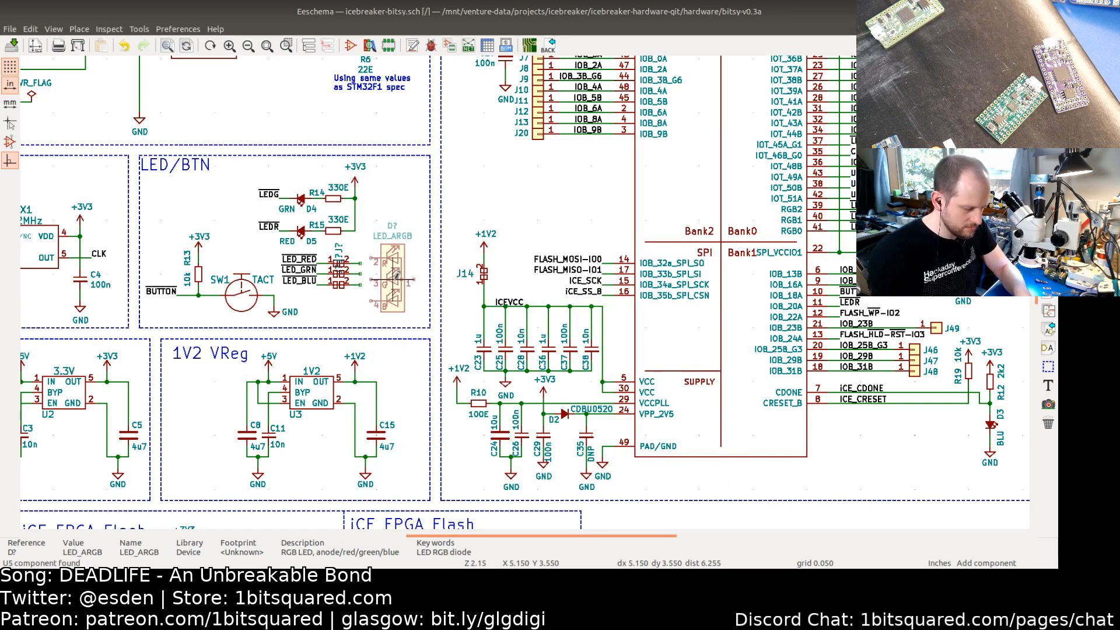
{"action": "key", "text": "r"}
{"action": "key", "text": "r"}
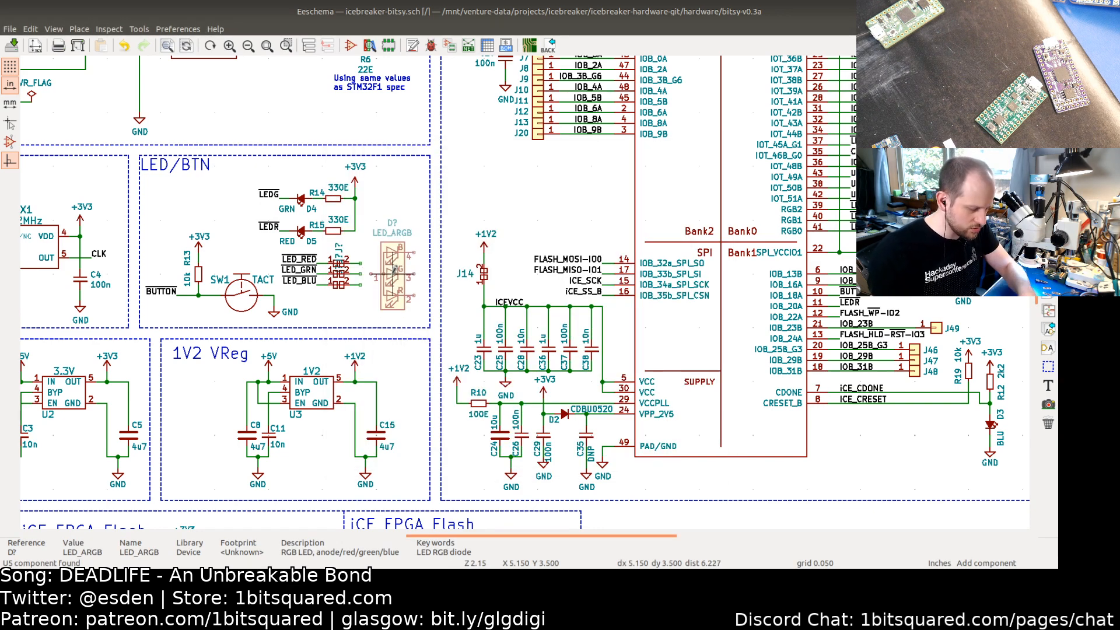
{"action": "key", "text": "r"}
{"action": "key", "text": "r"}
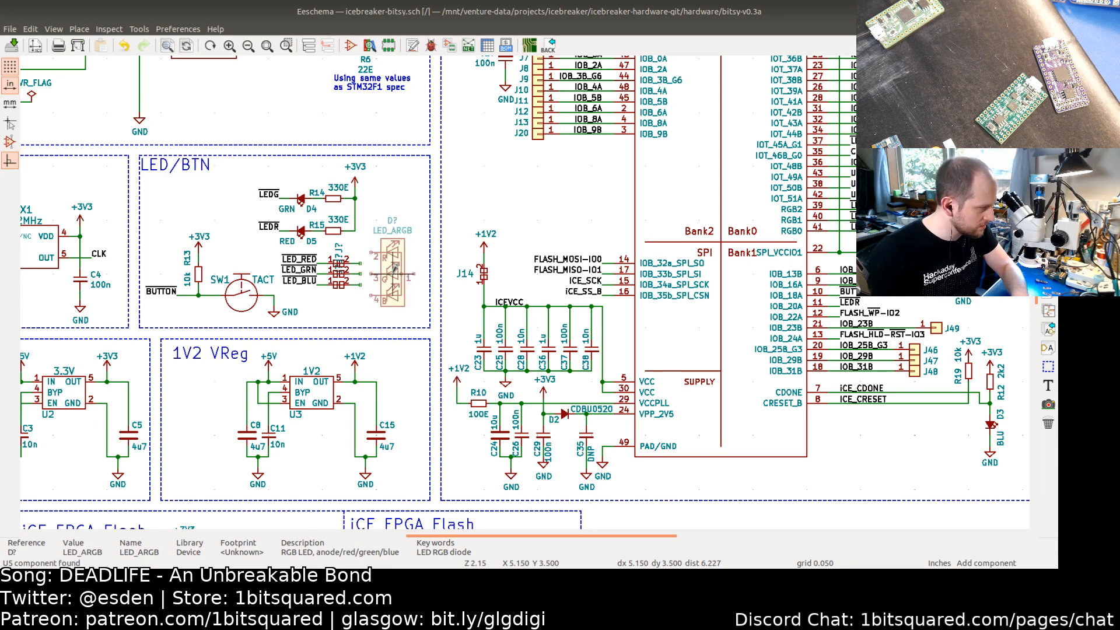
{"action": "key", "text": "r"}
{"action": "key", "text": "r"}
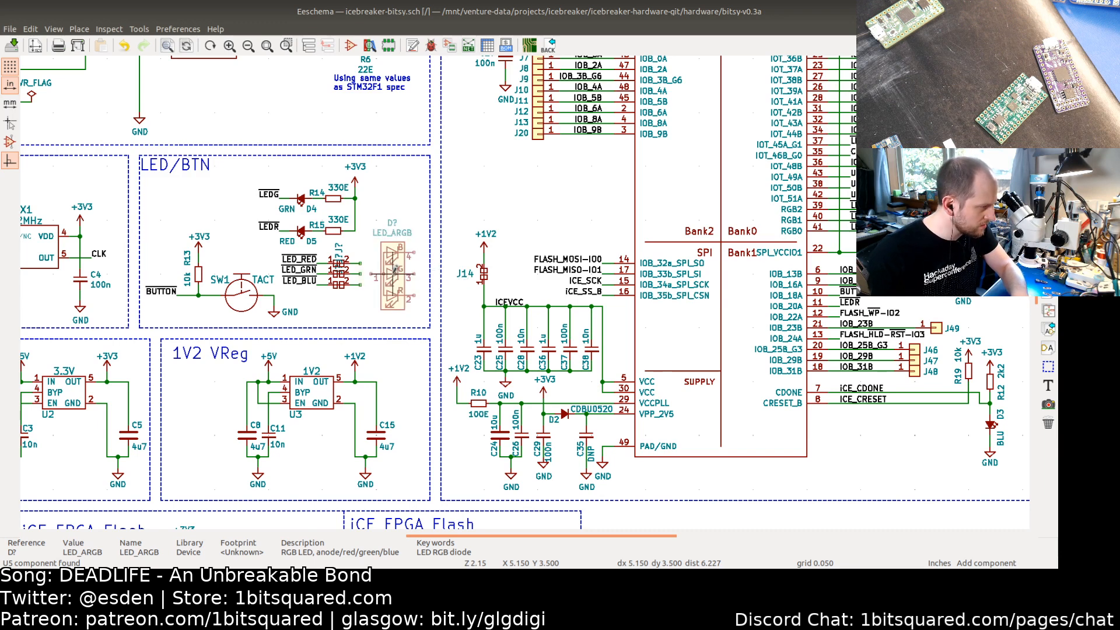
{"action": "left_click", "coordinate": [392, 273]}
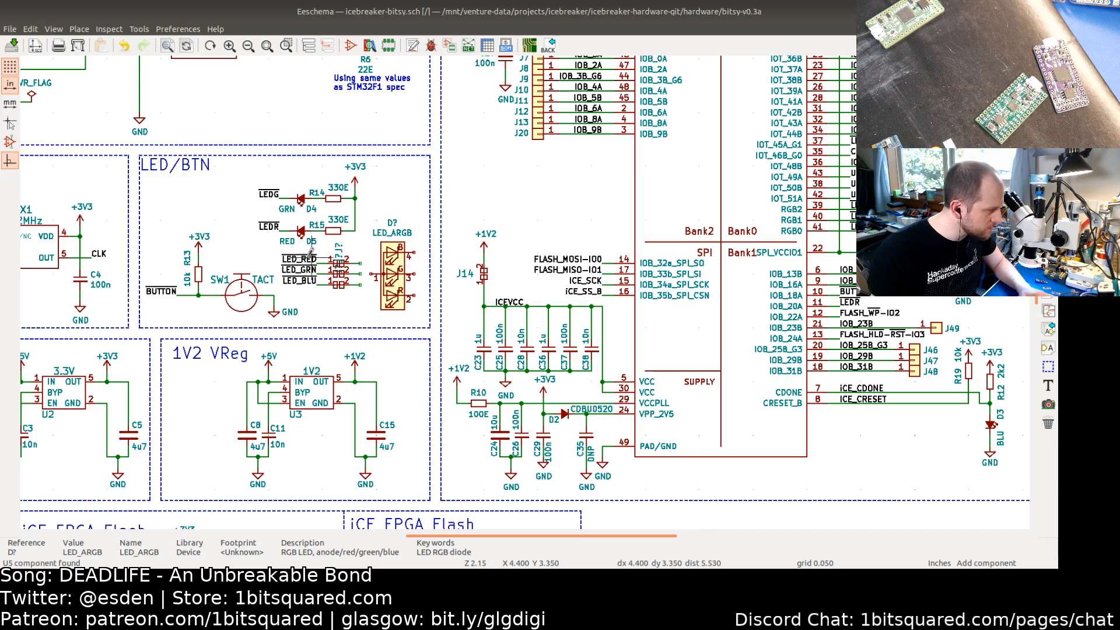
Step: Move the three LED solder jumpers out of the LED/BTN box and shift the green/red LEDs and RGB LED left
{"action": "left_click_drag", "start_coordinate": [306, 257], "coordinate": [349, 291]}
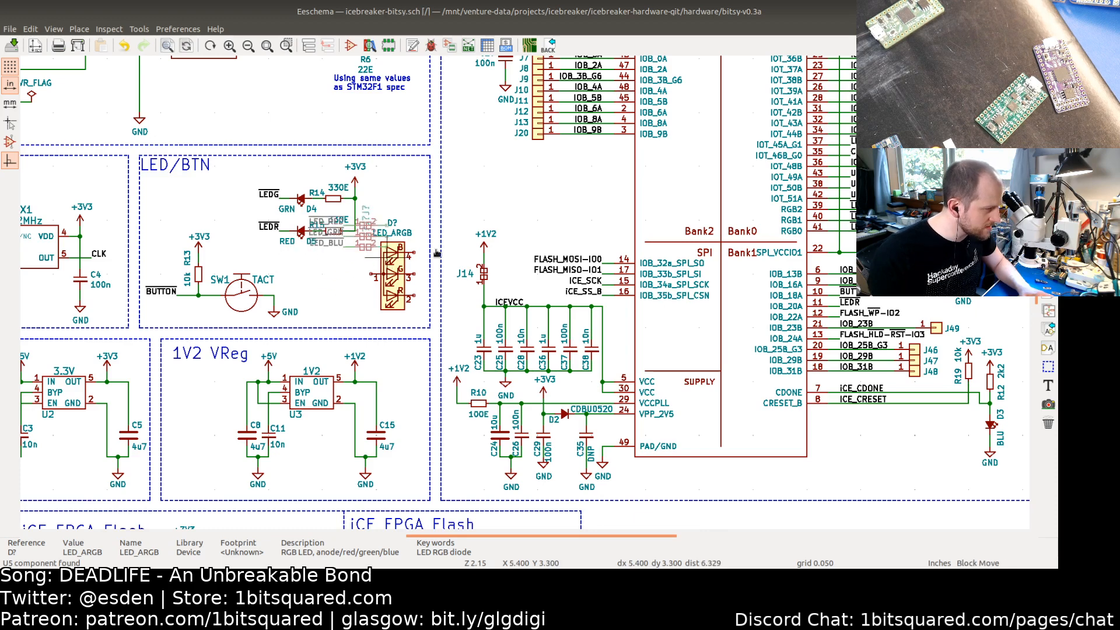
{"action": "left_click", "coordinate": [547, 209]}
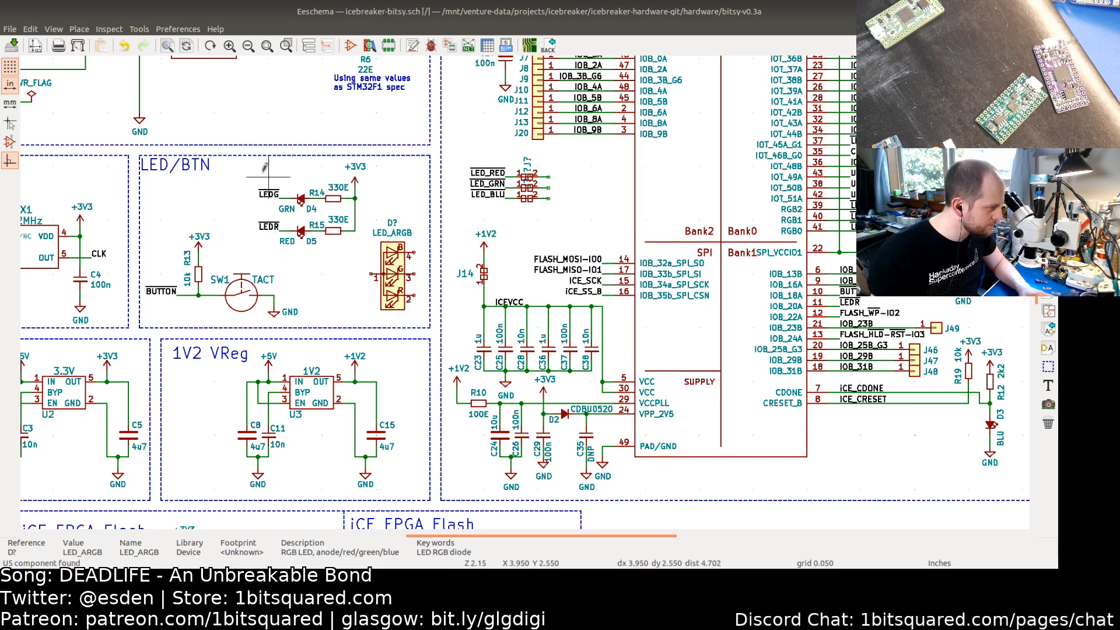
{"action": "left_click_drag", "start_coordinate": [252, 172], "coordinate": [354, 245]}
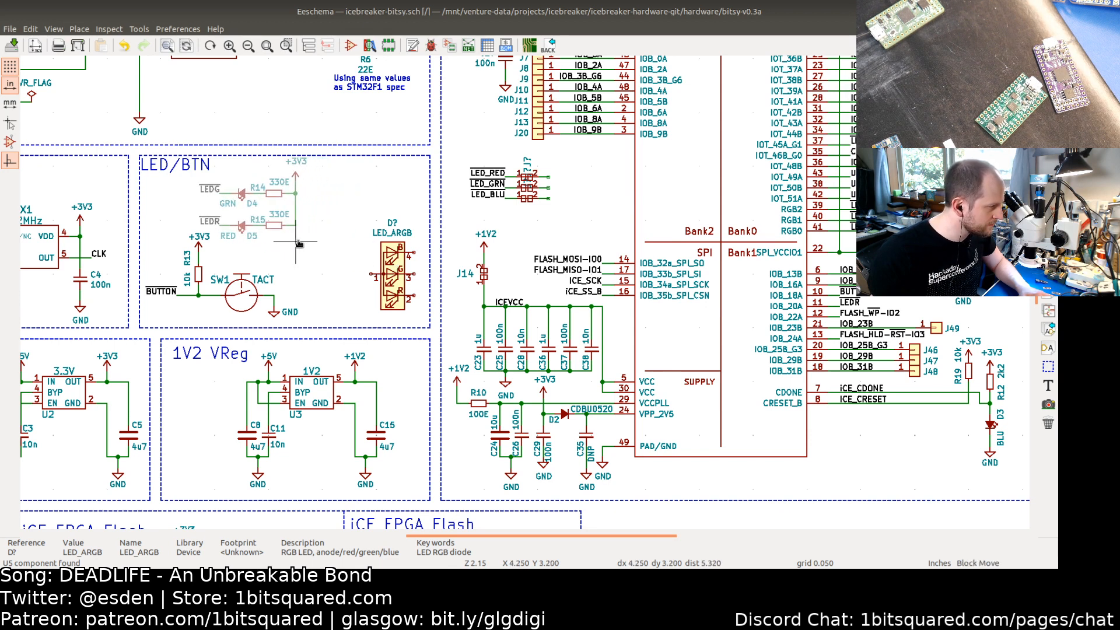
{"action": "left_click", "coordinate": [297, 242]}
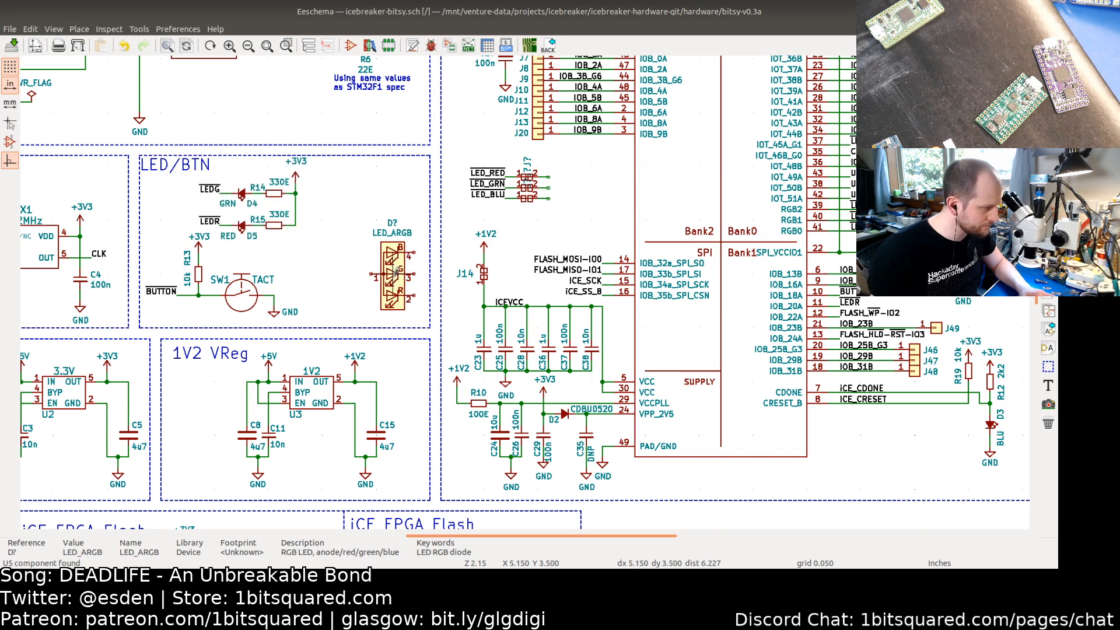
{"action": "key", "text": "m"}
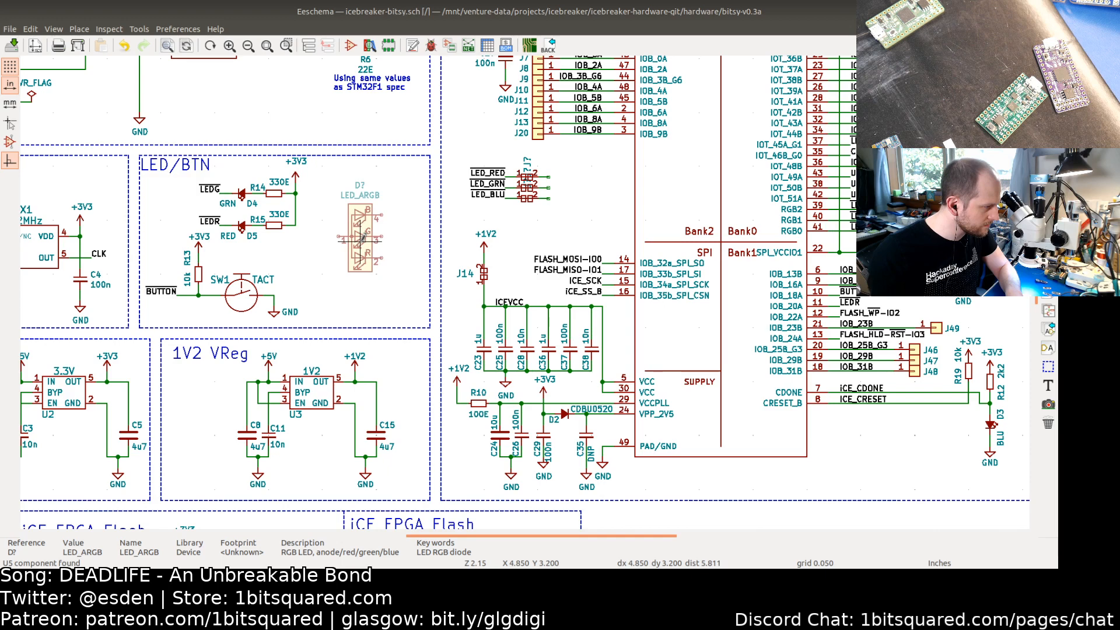
{"action": "left_click", "coordinate": [360, 239]}
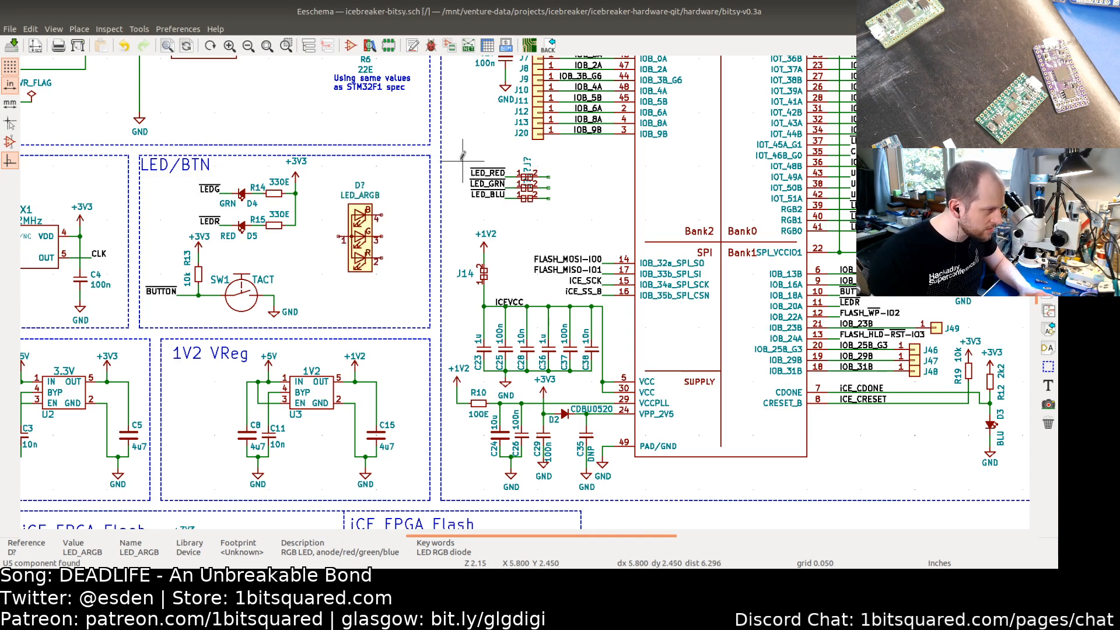
Step: Flip the group of three solder jumpers with their LED net labels by 180 degrees
{"action": "left_click_drag", "start_coordinate": [463, 162], "coordinate": [538, 198]}
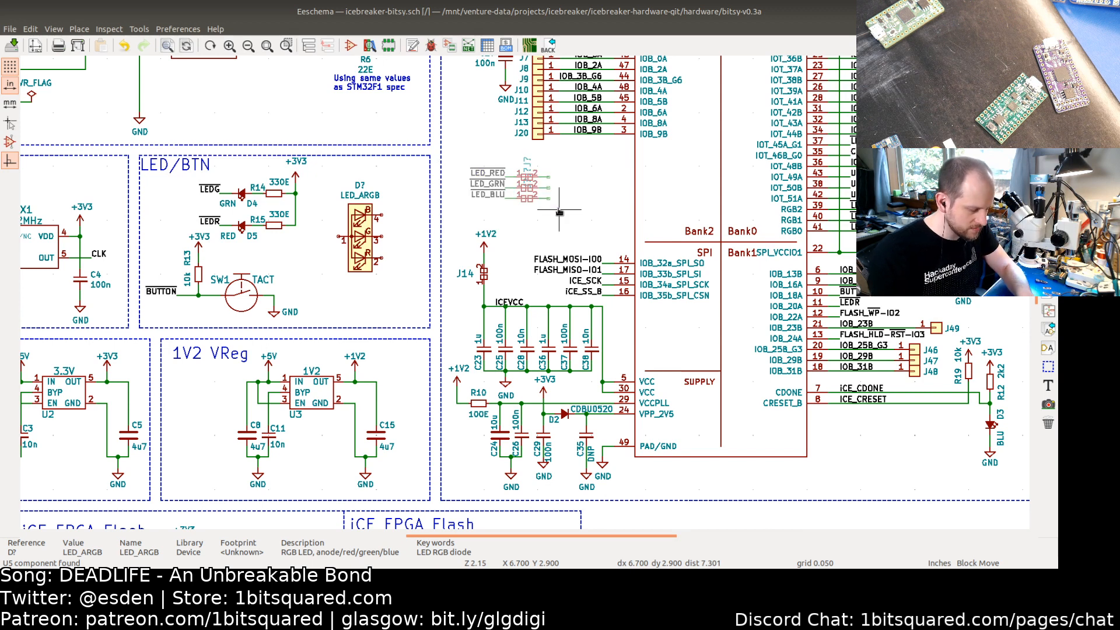
{"action": "key", "text": "r"}
{"action": "key", "text": "r"}
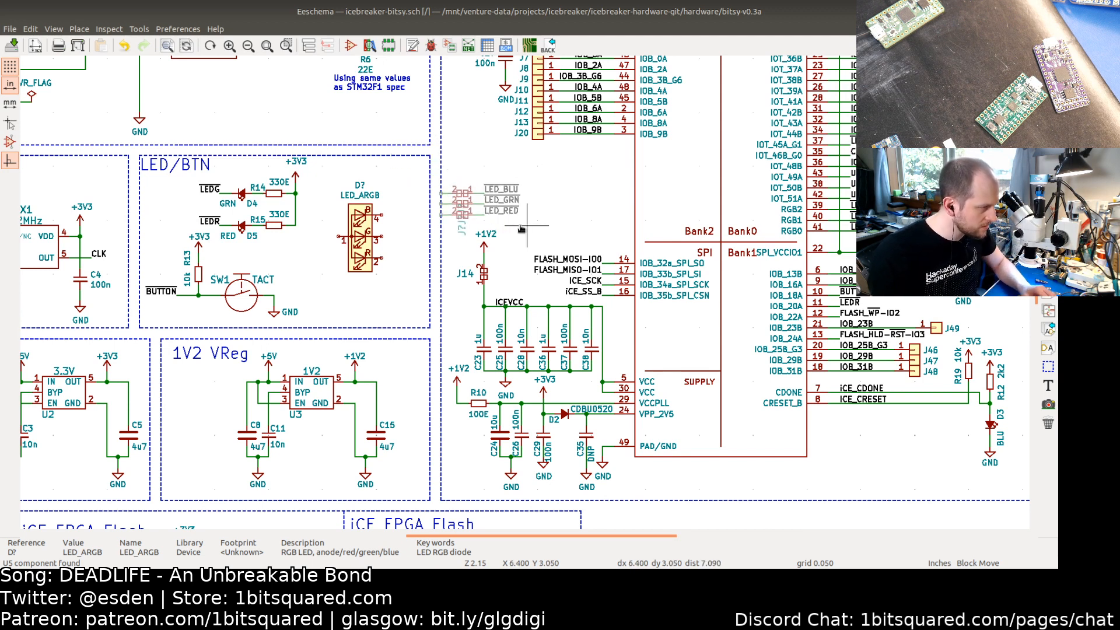
{"action": "left_click", "coordinate": [564, 212]}
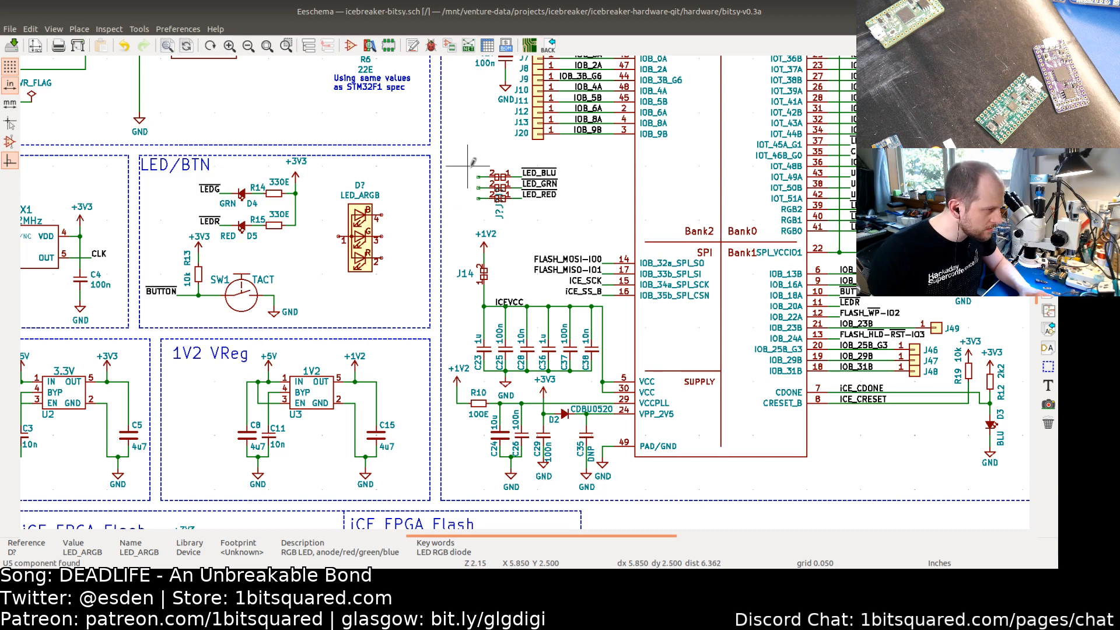
Step: Move the LED_BLU solder jumper beside the RGB LED so it connects to the blue pin
{"action": "left_click_drag", "start_coordinate": [473, 161], "coordinate": [532, 175]}
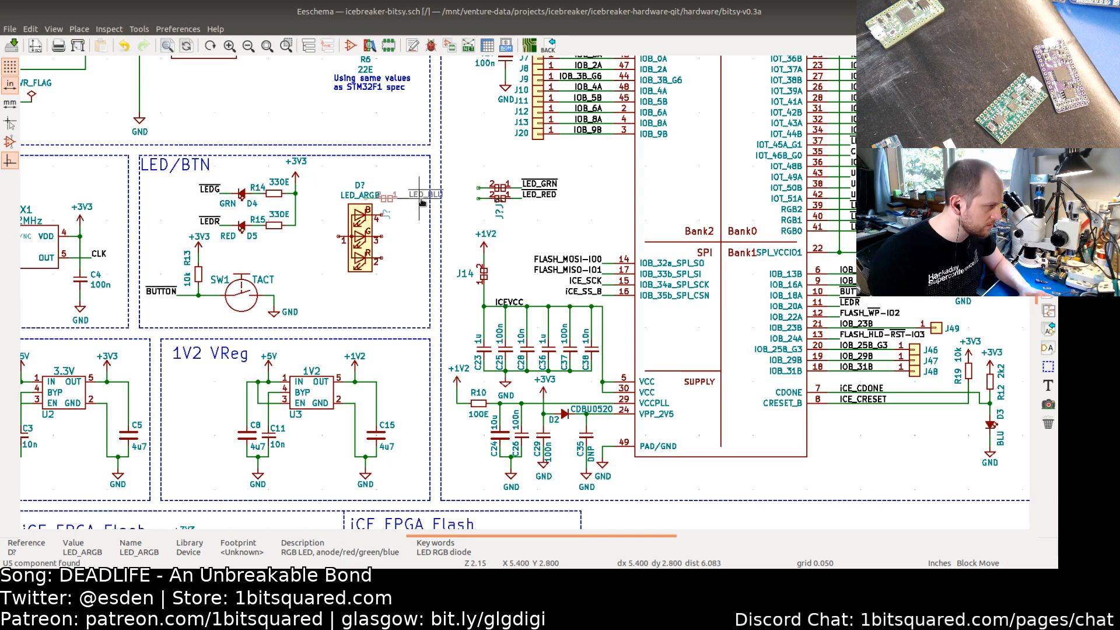
{"action": "left_click", "coordinate": [385, 175]}
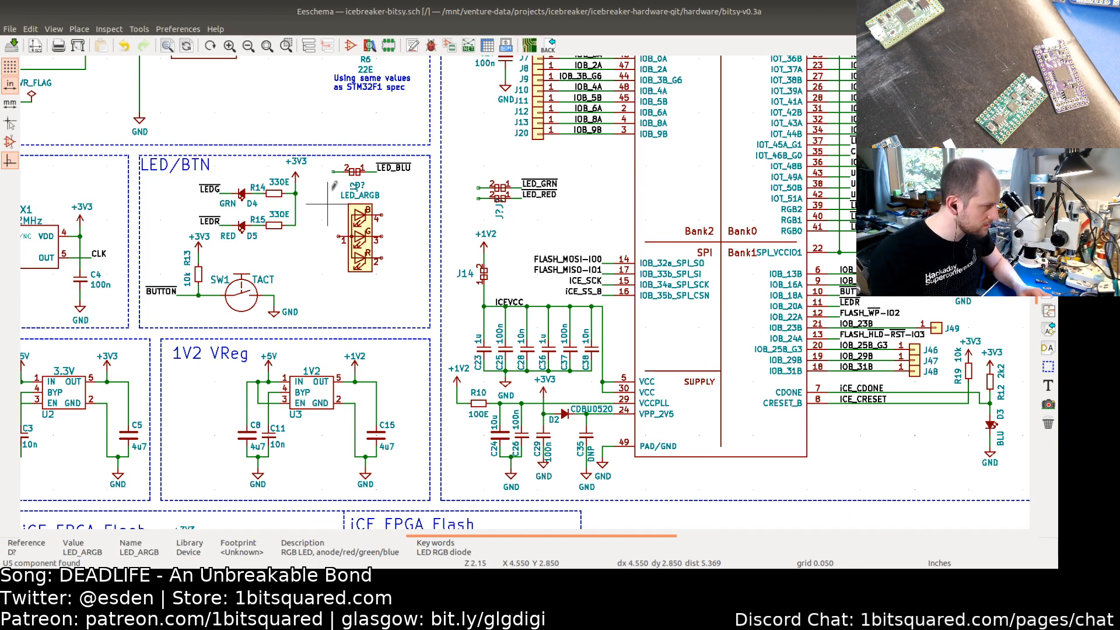
{"action": "key", "text": "a"}
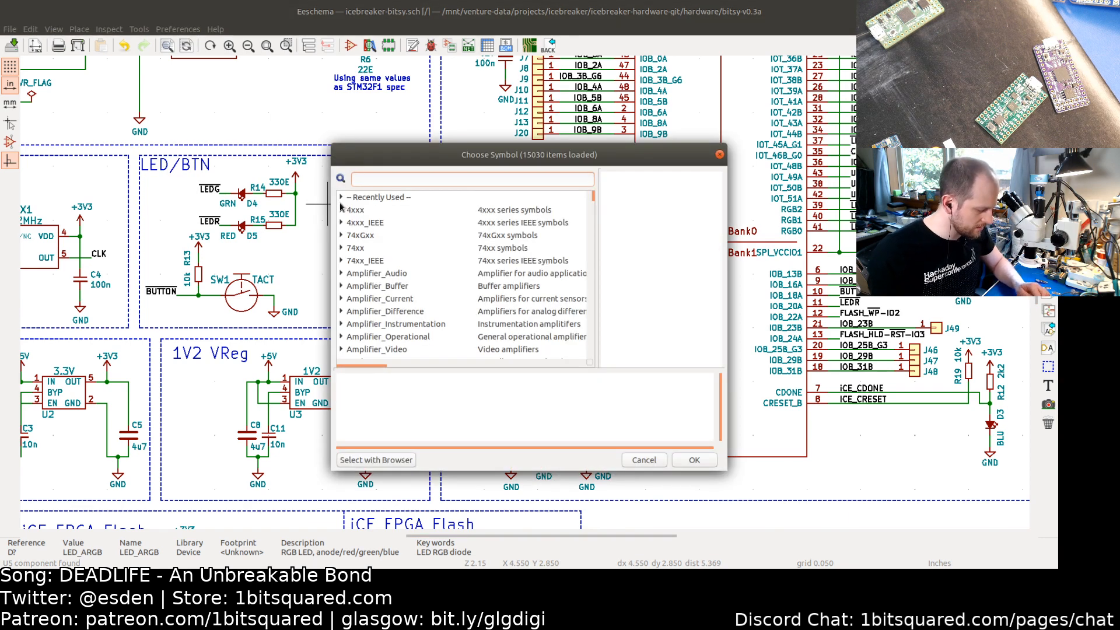
{"action": "key", "text": "Escape"}
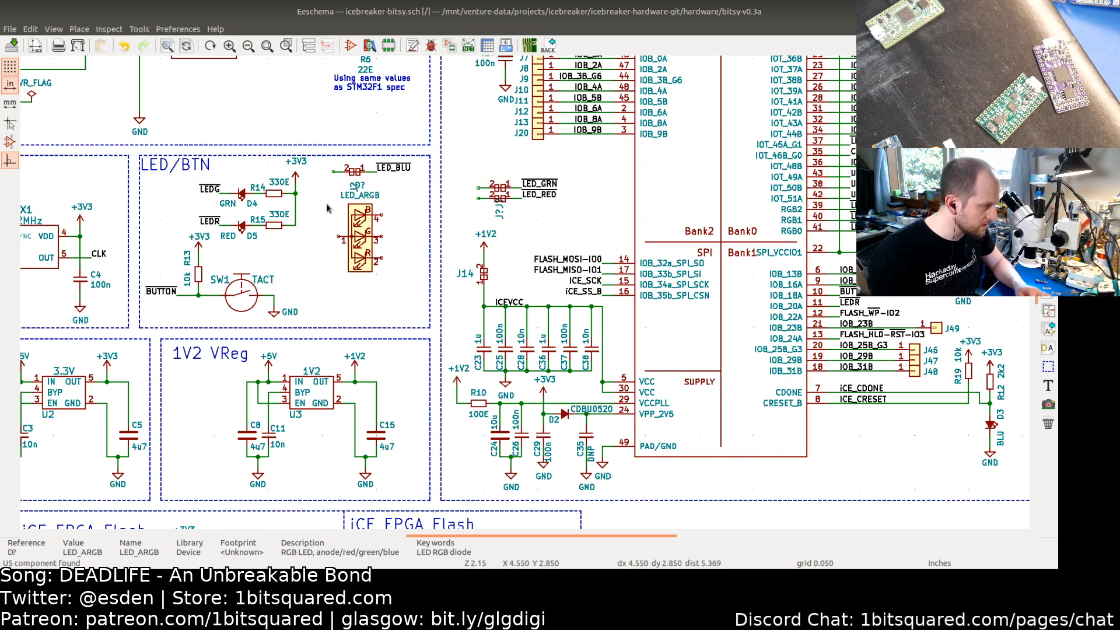
{"action": "left_click", "coordinate": [334, 175]}
{"action": "left_click_drag", "start_coordinate": [331, 165], "coordinate": [405, 184]}
{"action": "left_click", "coordinate": [442, 225]}
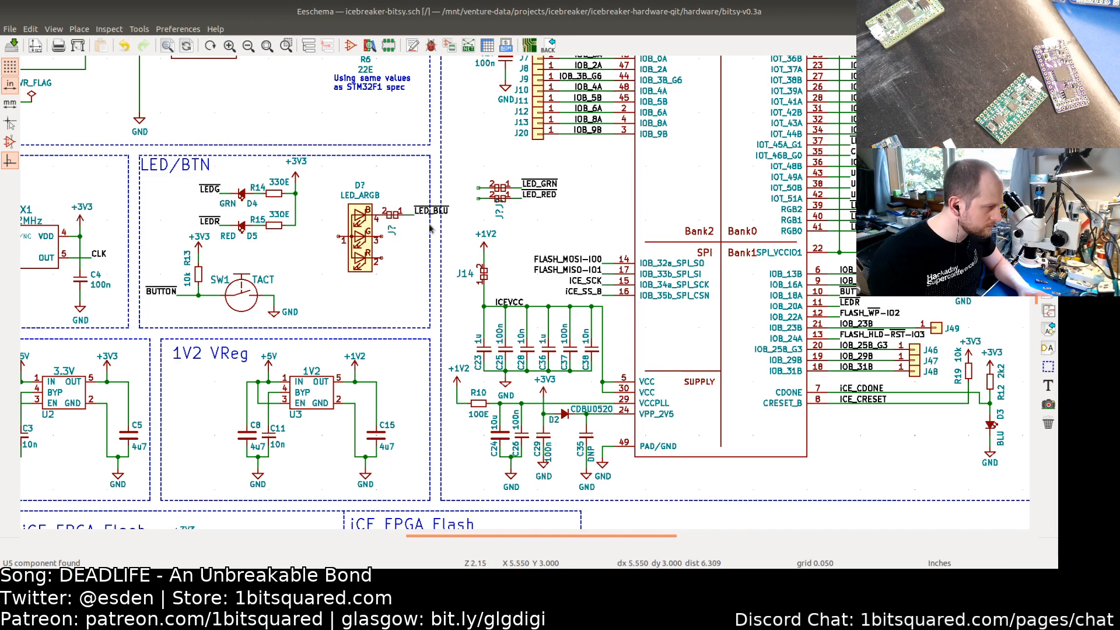
Step: Reposition the RGB LED with its blue jumper and attach the LED_GRN and LED_RED jumpers to its green and red pins
{"action": "left_click_drag", "start_coordinate": [331, 180], "coordinate": [429, 299]}
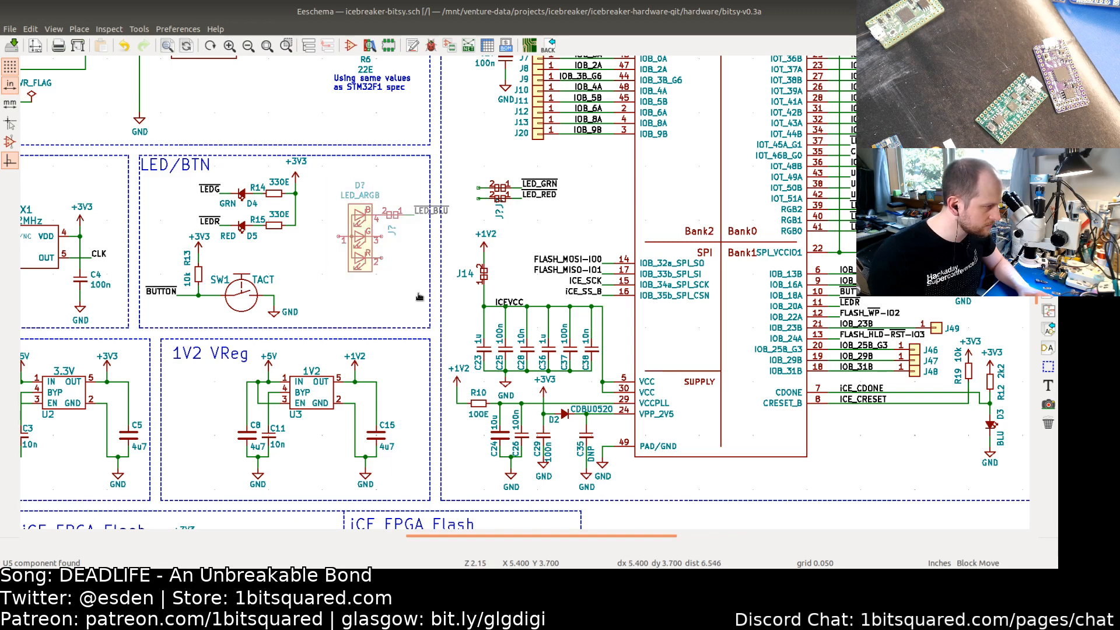
{"action": "left_click", "coordinate": [395, 316]}
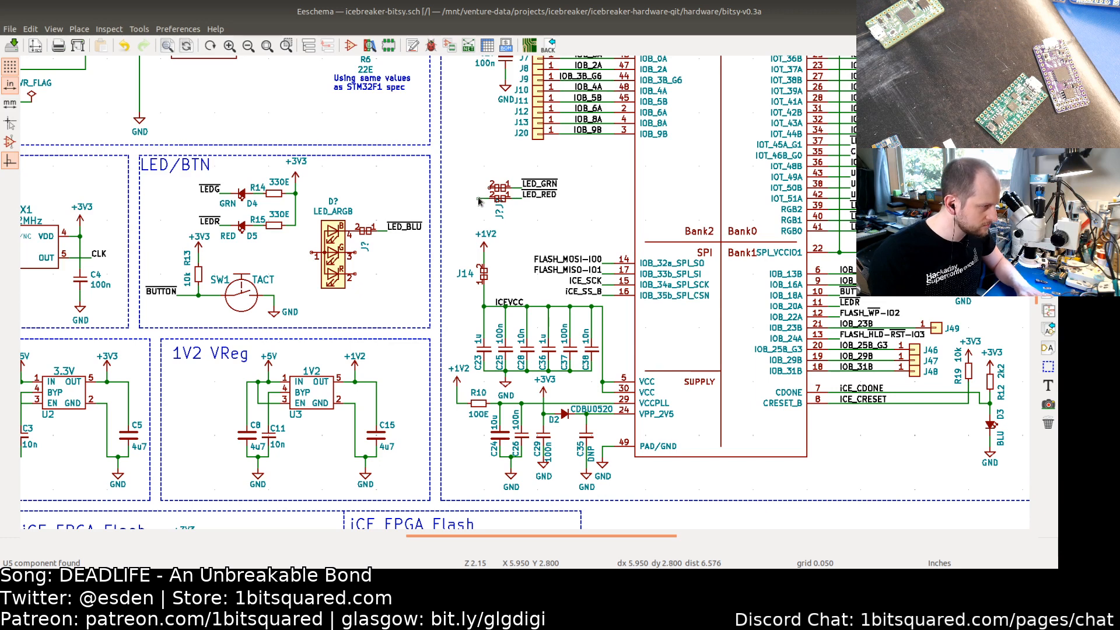
{"action": "left_click_drag", "start_coordinate": [497, 172], "coordinate": [480, 191]}
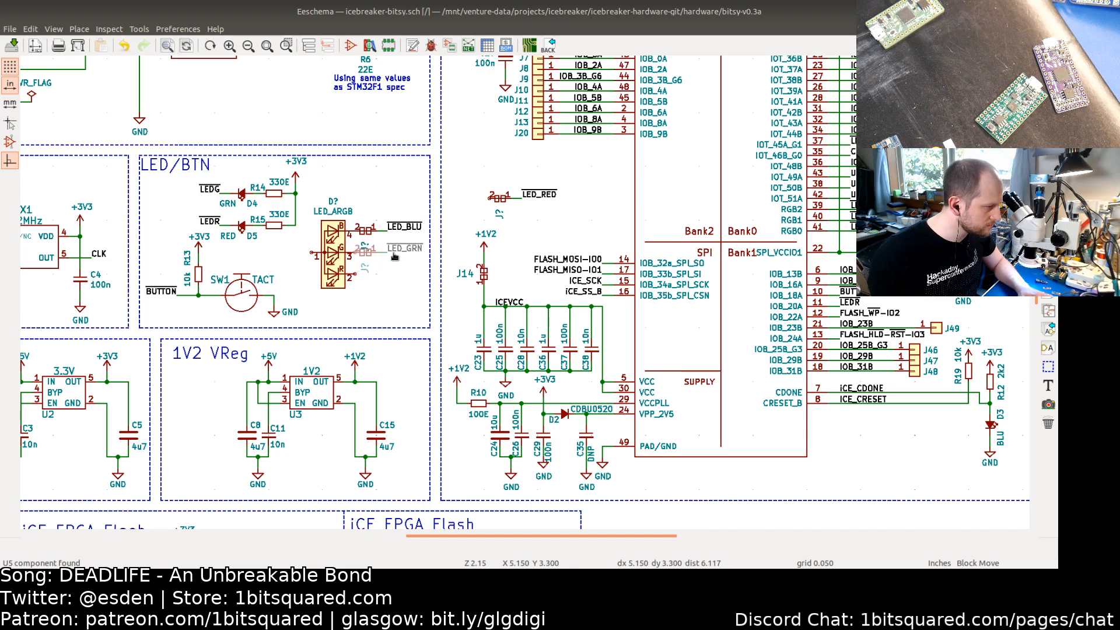
{"action": "left_click", "coordinate": [395, 256]}
{"action": "left_click_drag", "start_coordinate": [477, 181], "coordinate": [543, 208]}
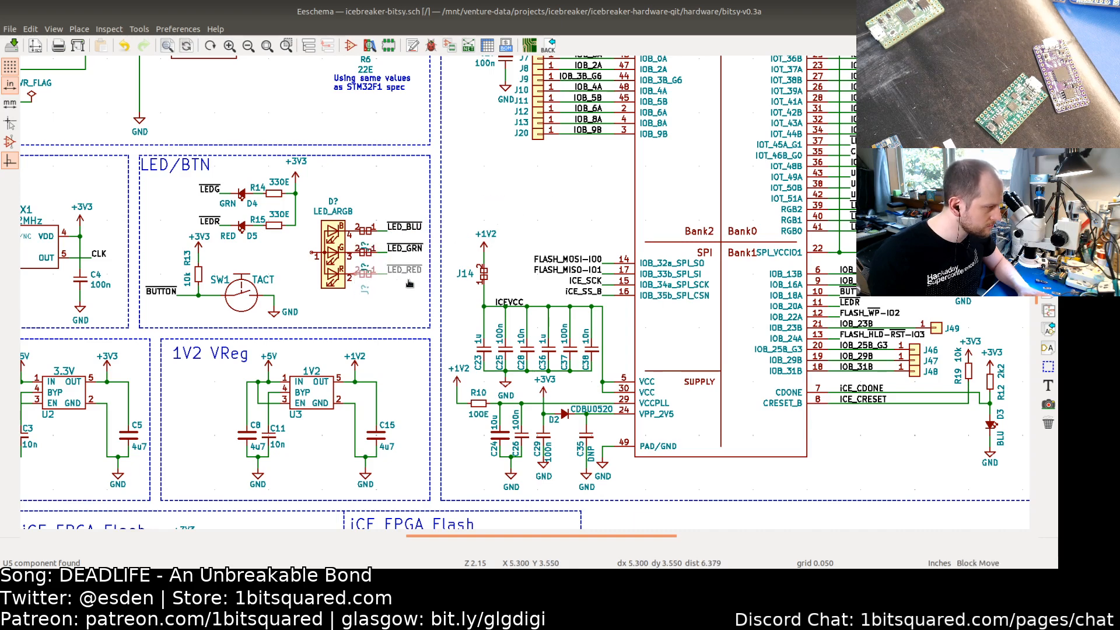
{"action": "left_click", "coordinate": [409, 284]}
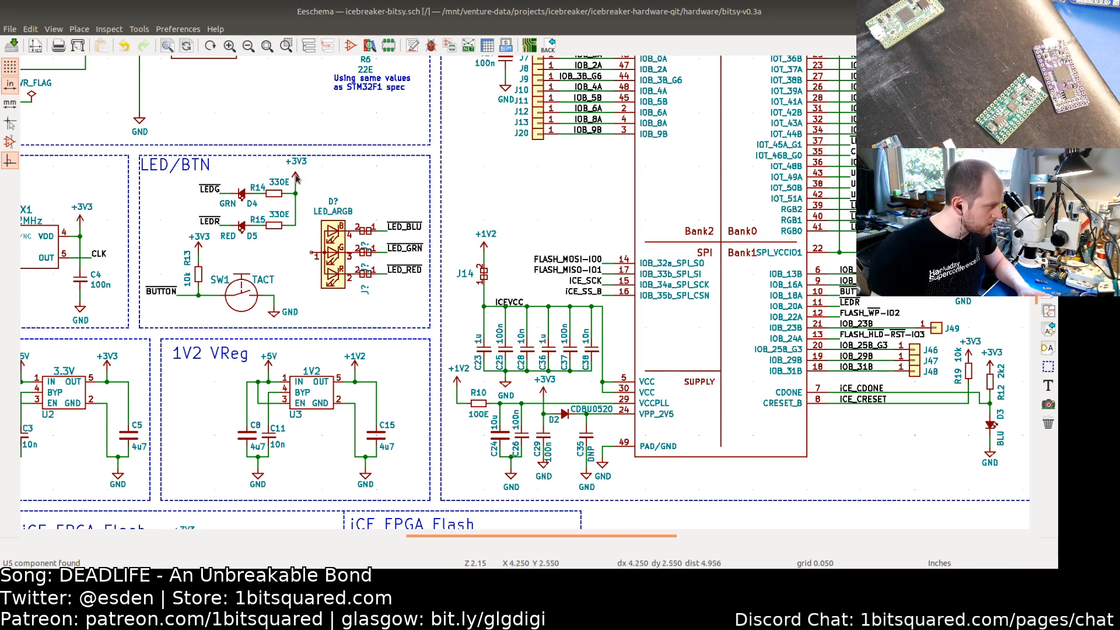
Step: Draw a short wire from the RGB LED's anode pin
{"action": "key", "text": "w"}
{"action": "left_click", "coordinate": [311, 252]}
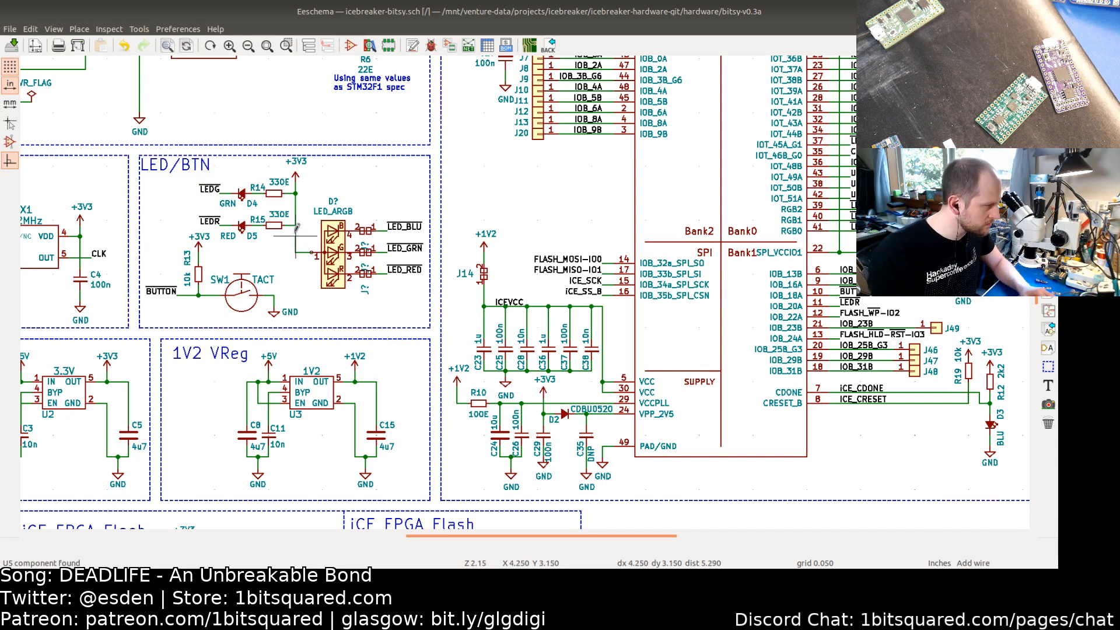
{"action": "double_click", "coordinate": [296, 226]}
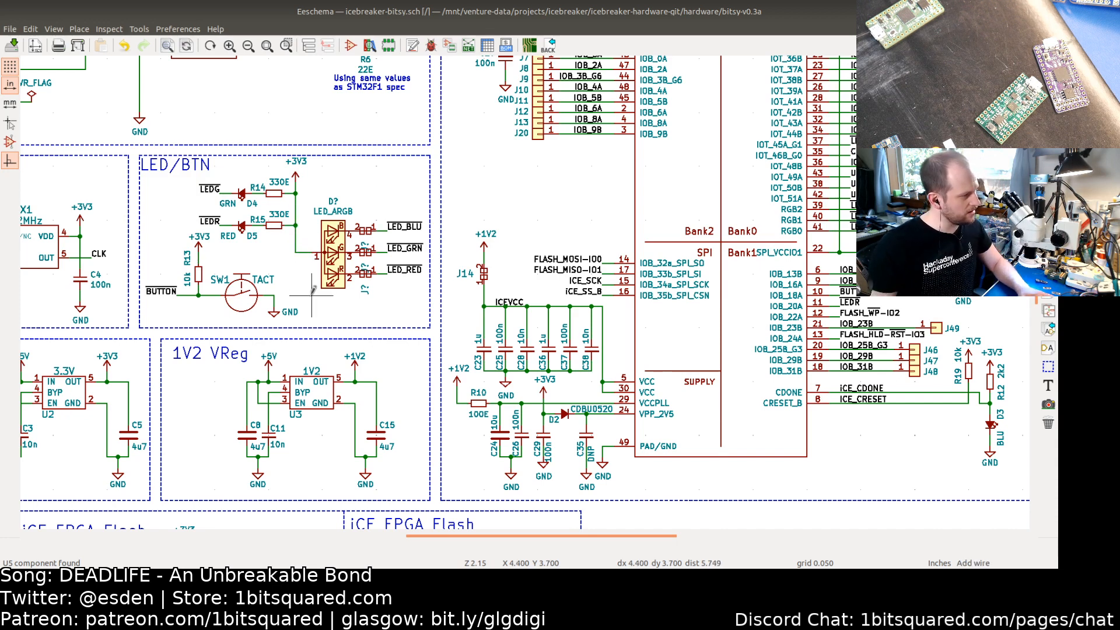
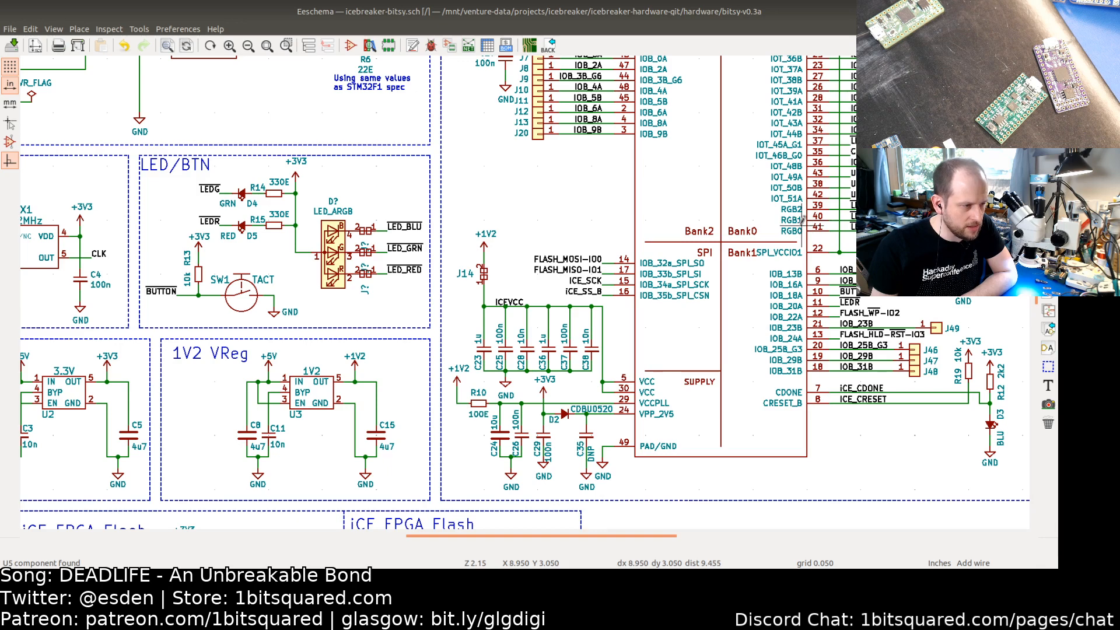
Step: Set the value of the RGB LED symbol D? in the LED/BTN block to FC-B1010RGBT-HG
{"action": "middle_click_drag", "start_coordinate": [810, 217], "coordinate": [557, 273]}
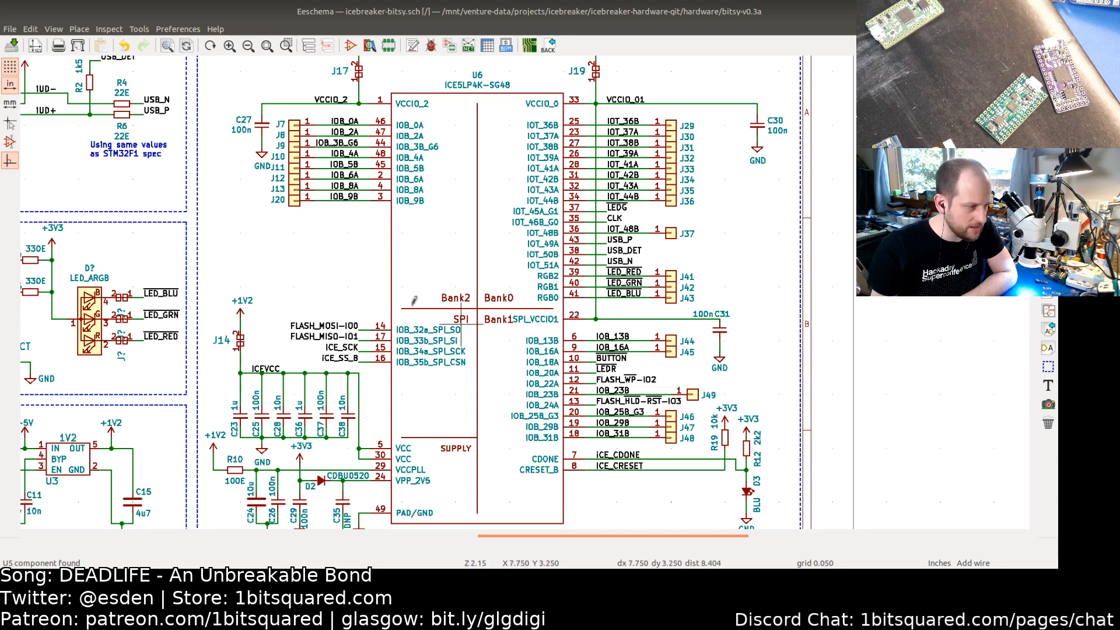
{"action": "middle_click_drag", "start_coordinate": [305, 307], "coordinate": [420, 296]}
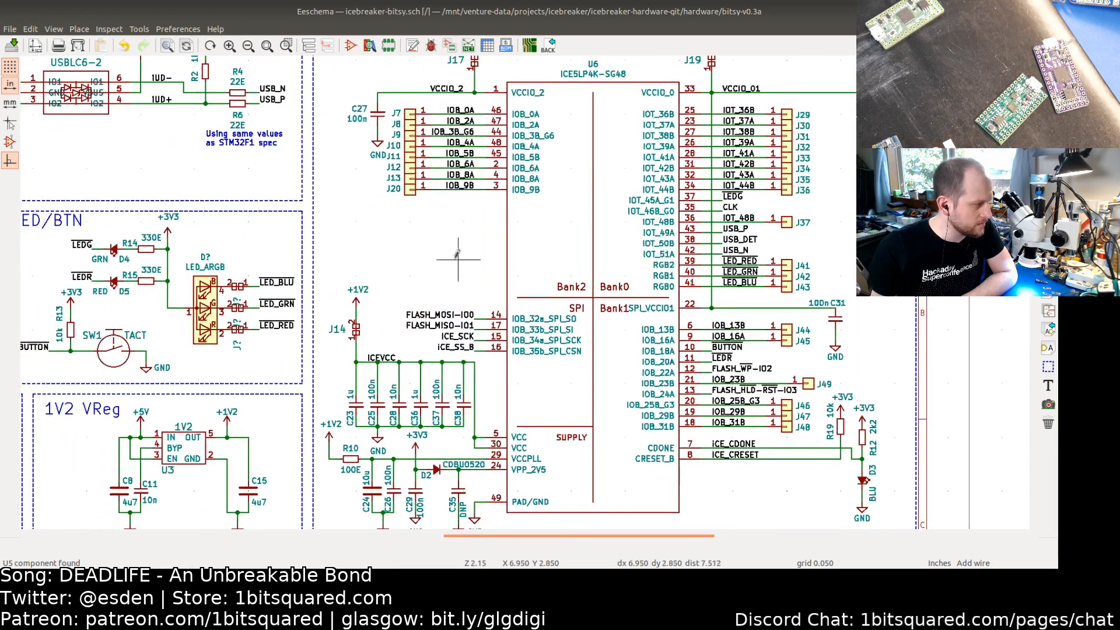
{"action": "middle_click_drag", "start_coordinate": [247, 292], "coordinate": [328, 276]}
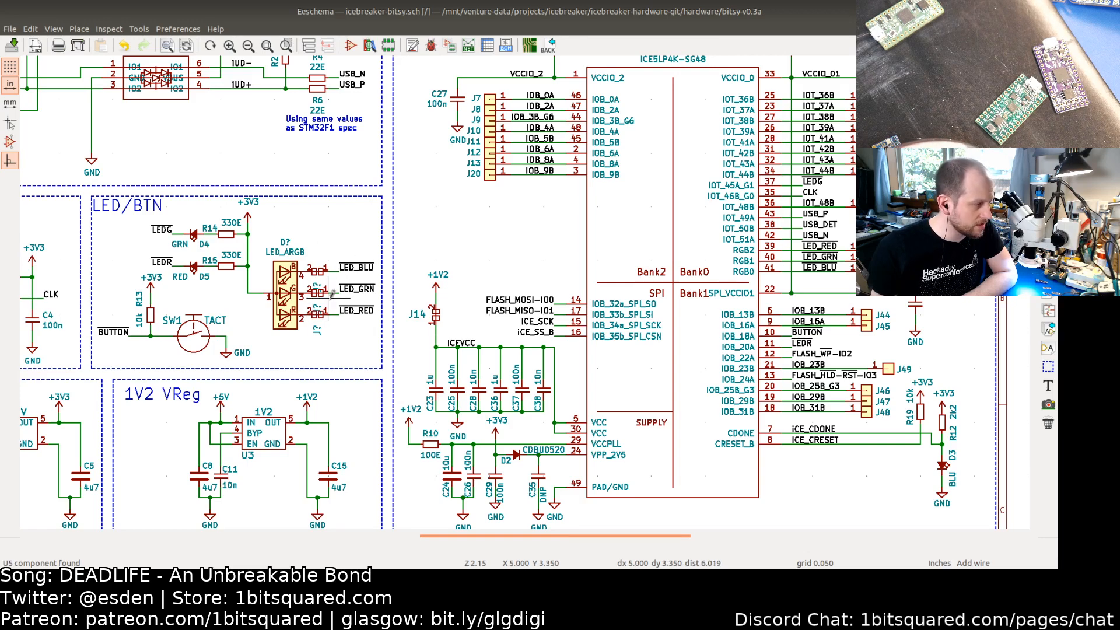
{"action": "middle_click_drag", "start_coordinate": [302, 453], "coordinate": [353, 313]}
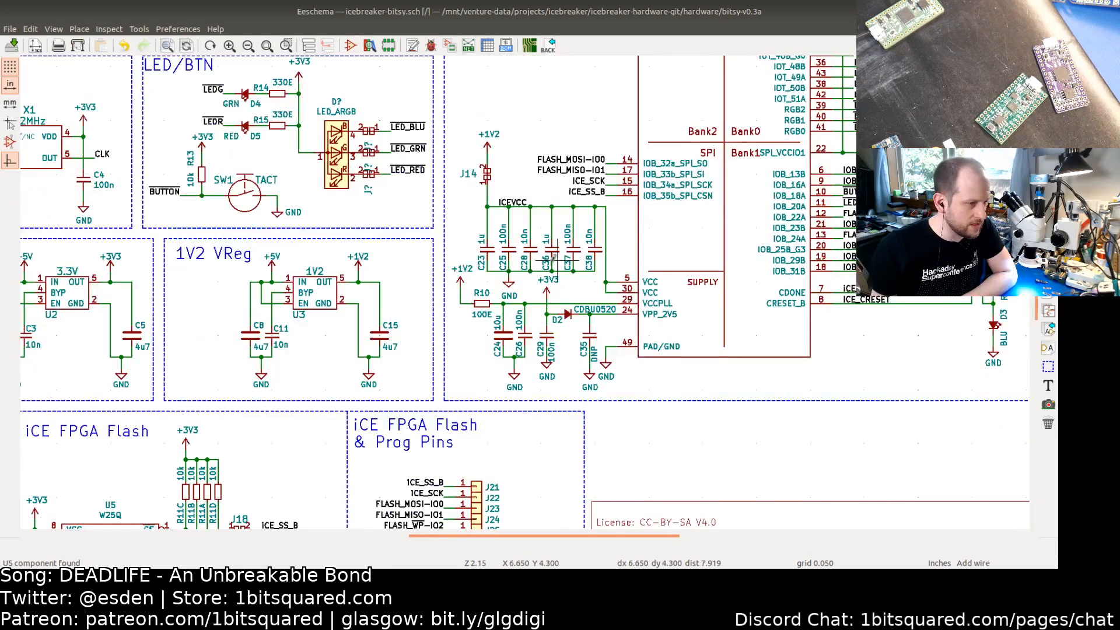
{"action": "middle_click_drag", "start_coordinate": [692, 208], "coordinate": [499, 302]}
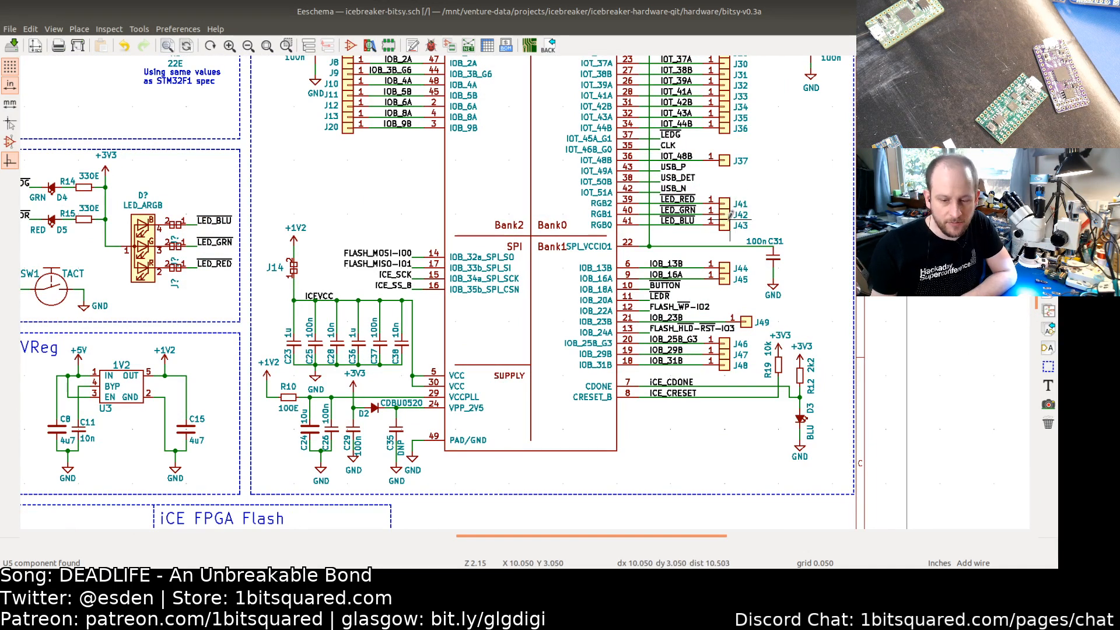
{"action": "middle_click_drag", "start_coordinate": [294, 212], "coordinate": [494, 210]}
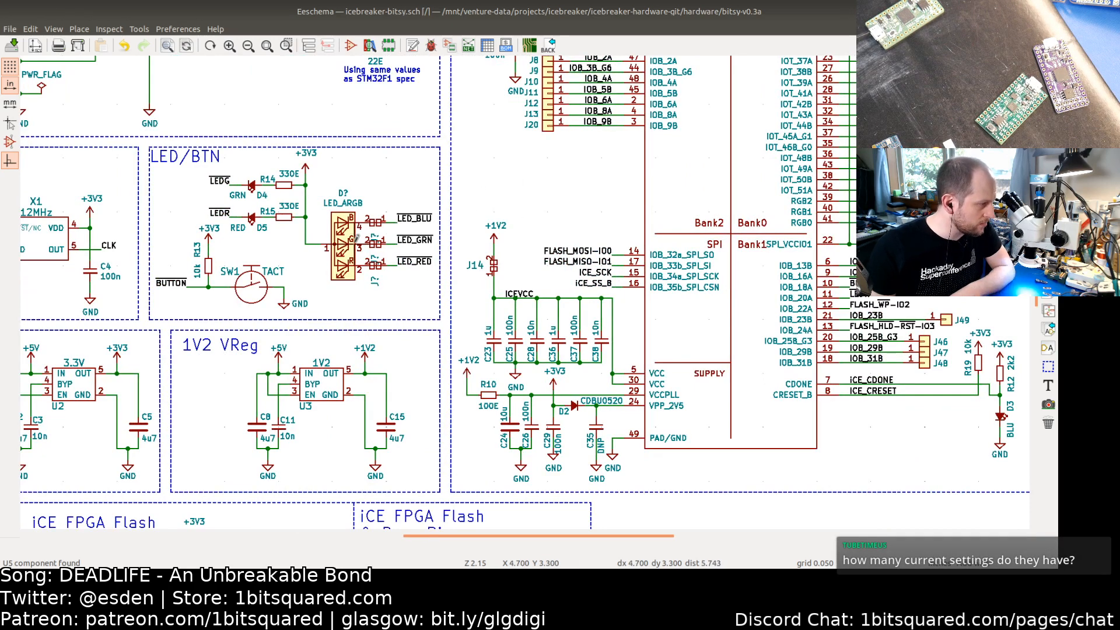
{"action": "double_click", "coordinate": [347, 239]}
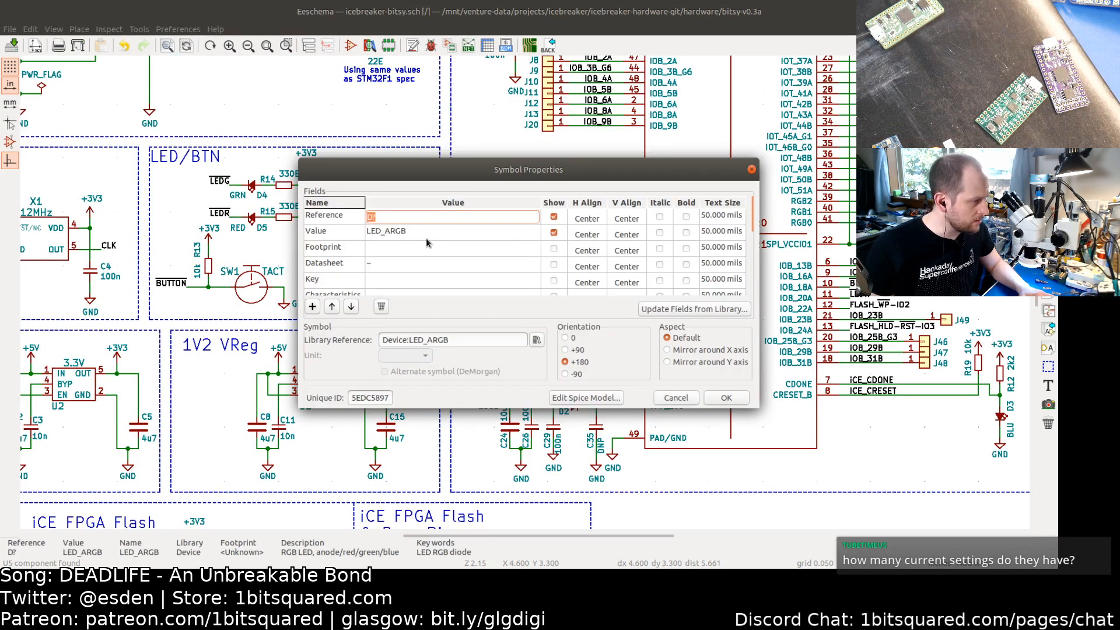
{"action": "left_click", "coordinate": [417, 232]}
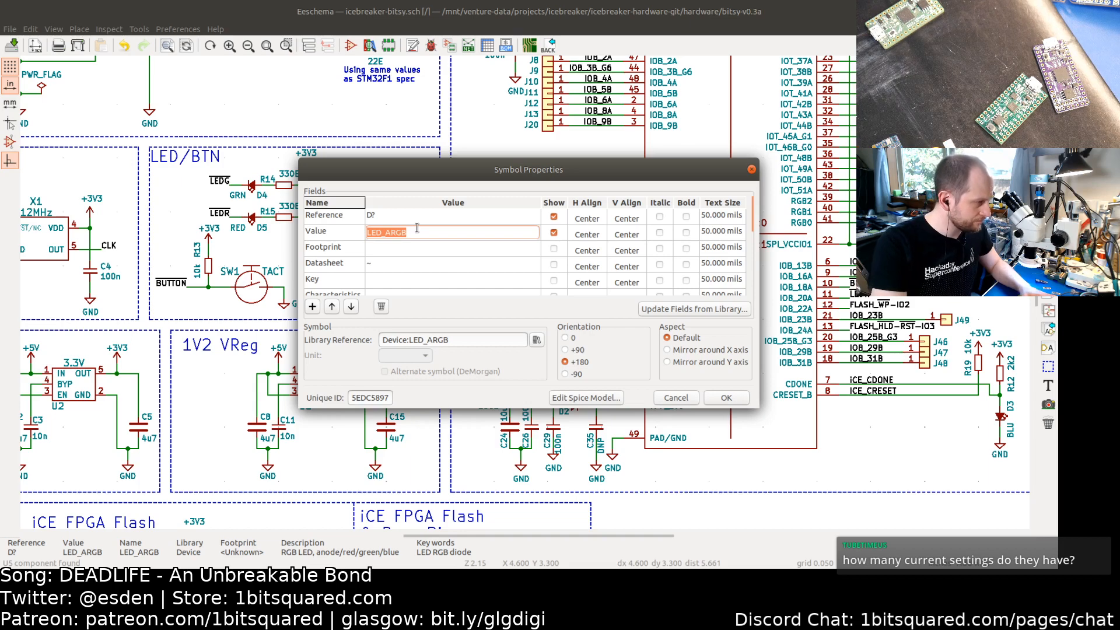
{"action": "type", "text": "FC-B1010RGBT-HG"}
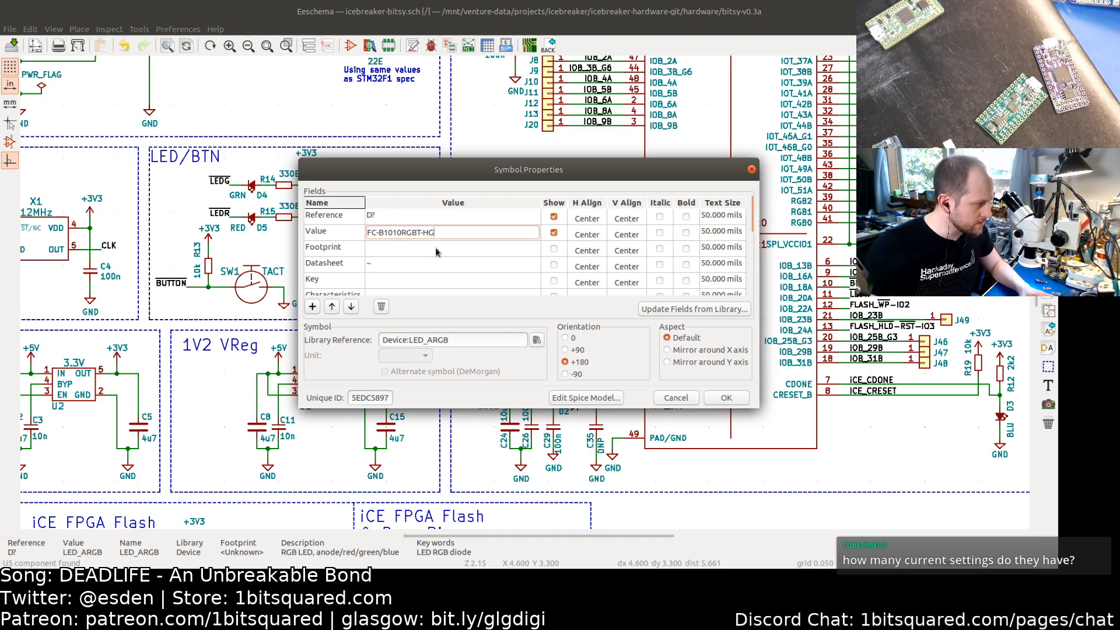
{"action": "left_click", "coordinate": [726, 397]}
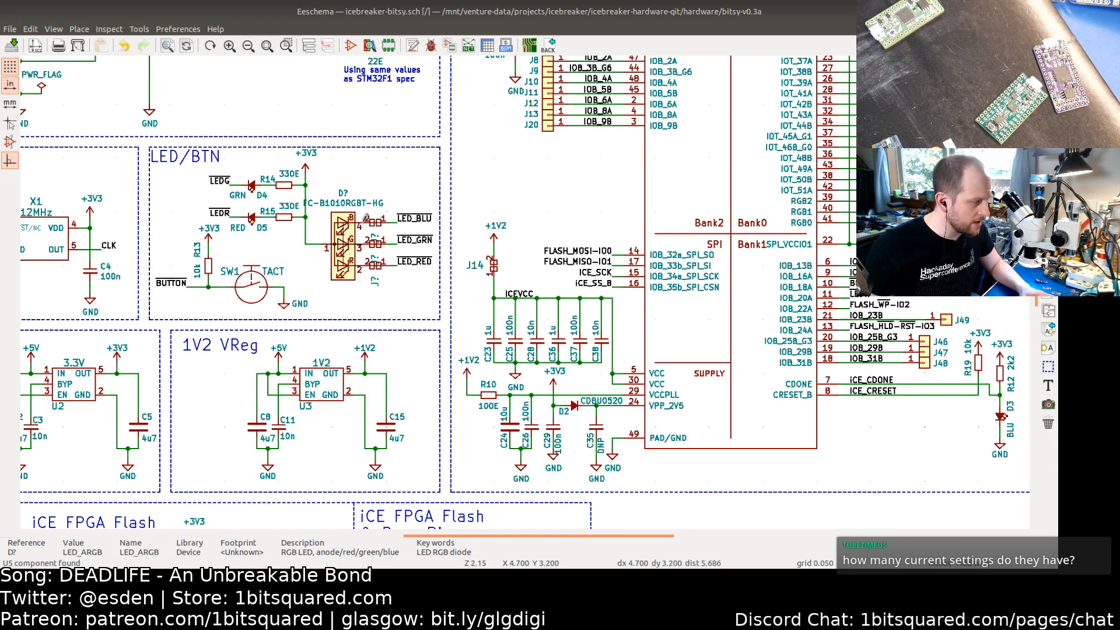
Step: Inspect the D5 LED footprint's properties and its update-from-library options on the badge board
{"action": "key", "text": "alt+Tab"}
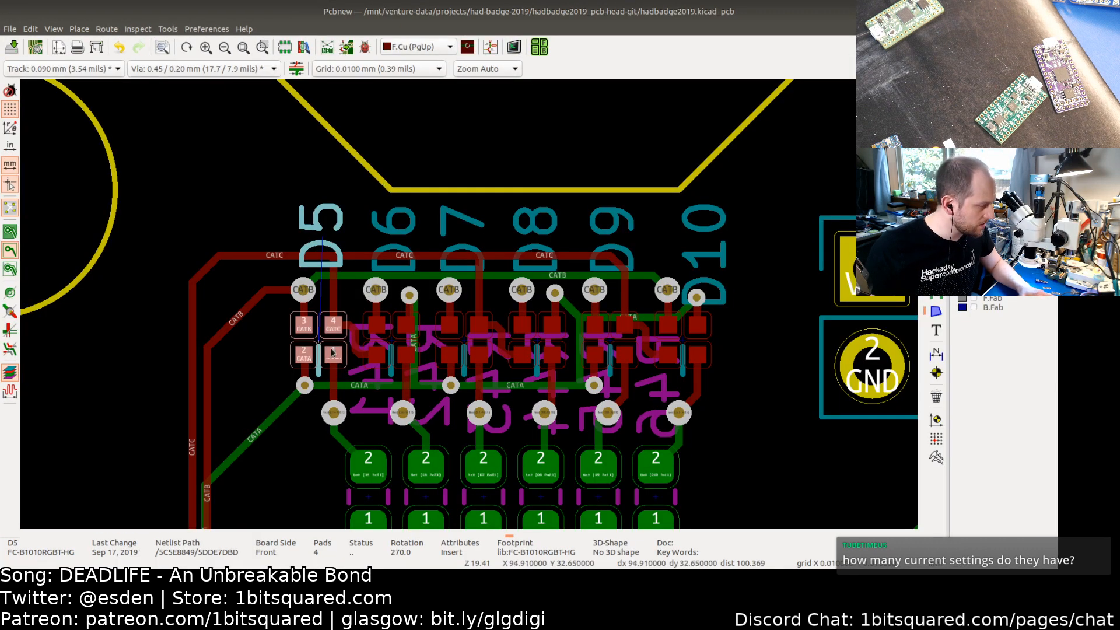
{"action": "double_click", "coordinate": [325, 367]}
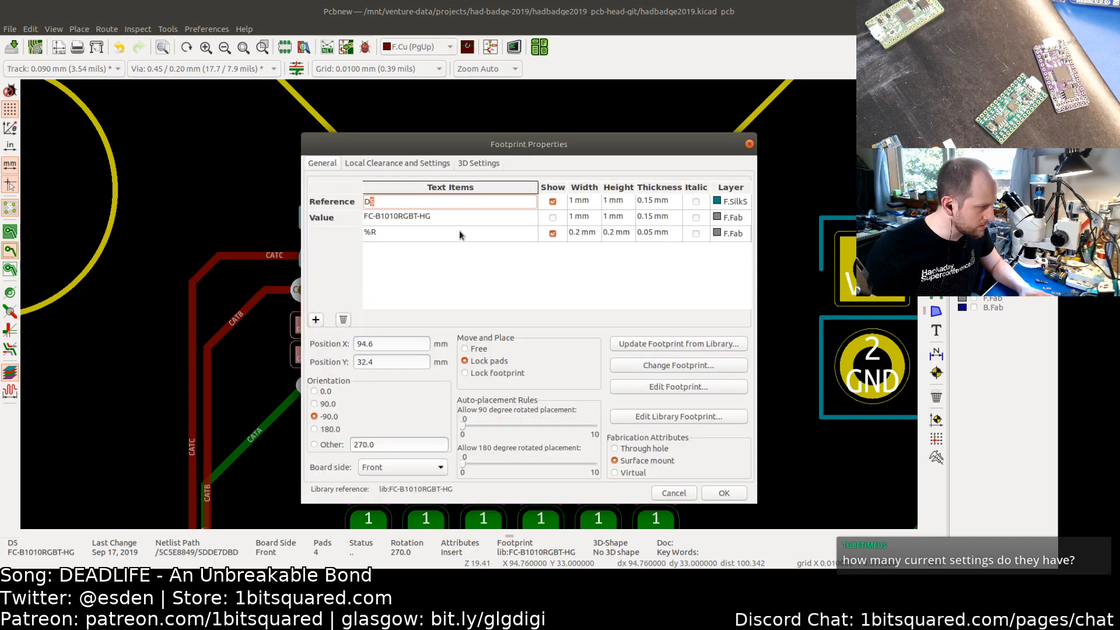
{"action": "left_click", "coordinate": [709, 494]}
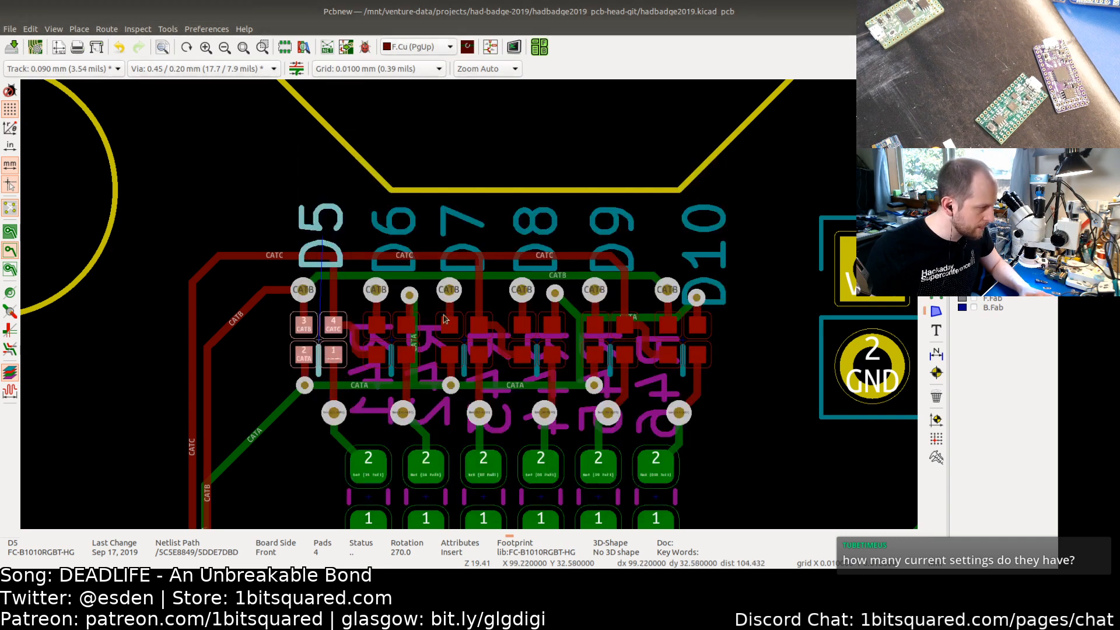
{"action": "double_click", "coordinate": [317, 341]}
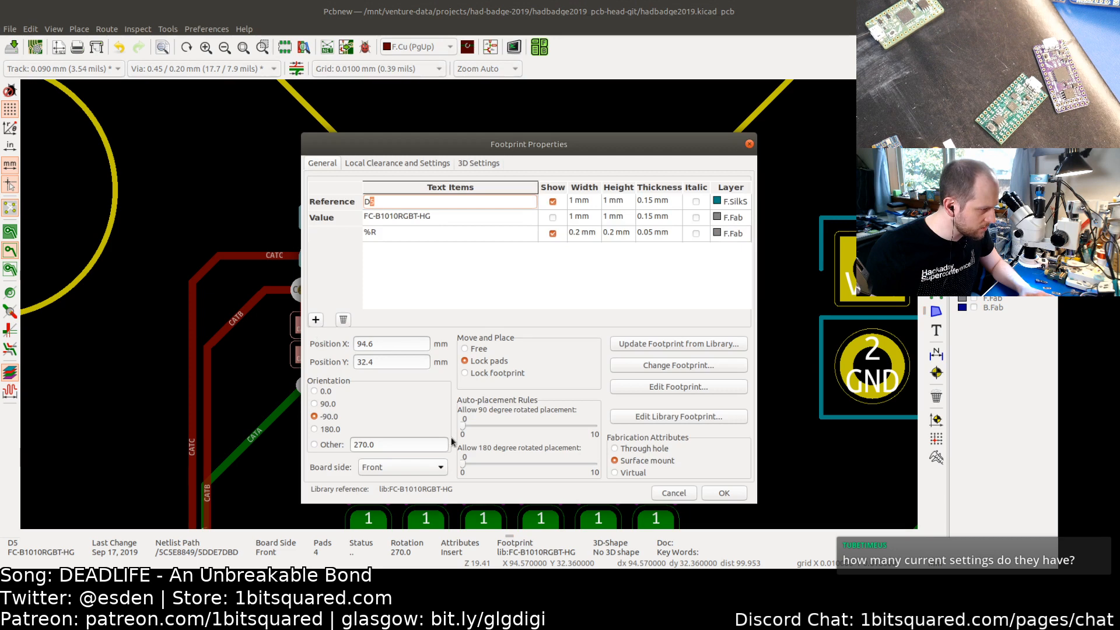
{"action": "left_click_drag", "start_coordinate": [492, 138], "coordinate": [491, 94]}
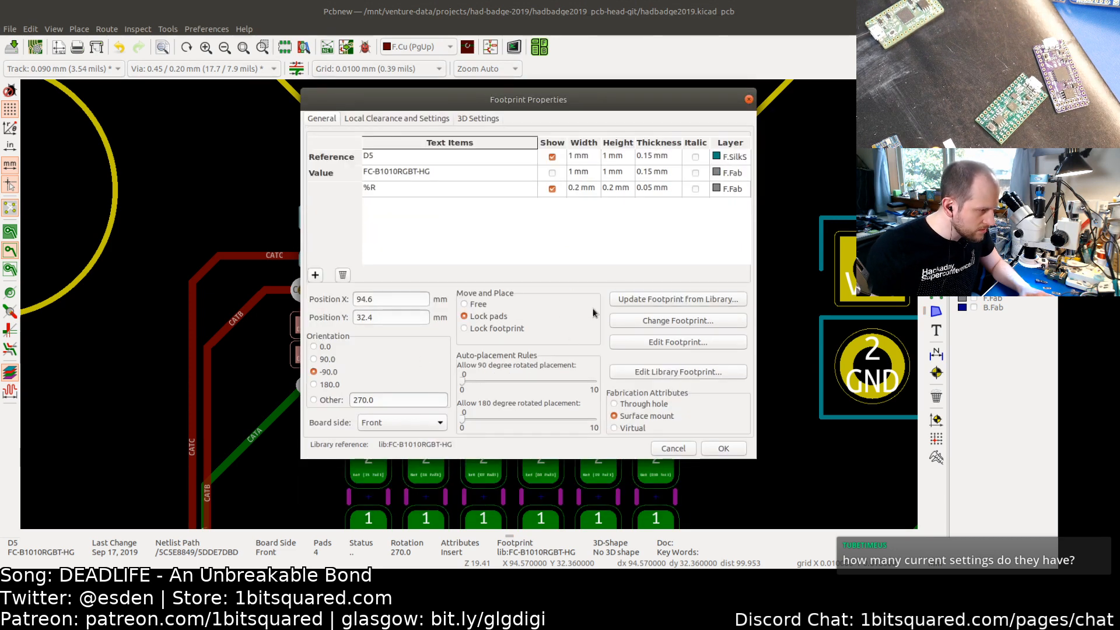
{"action": "left_click", "coordinate": [658, 300]}
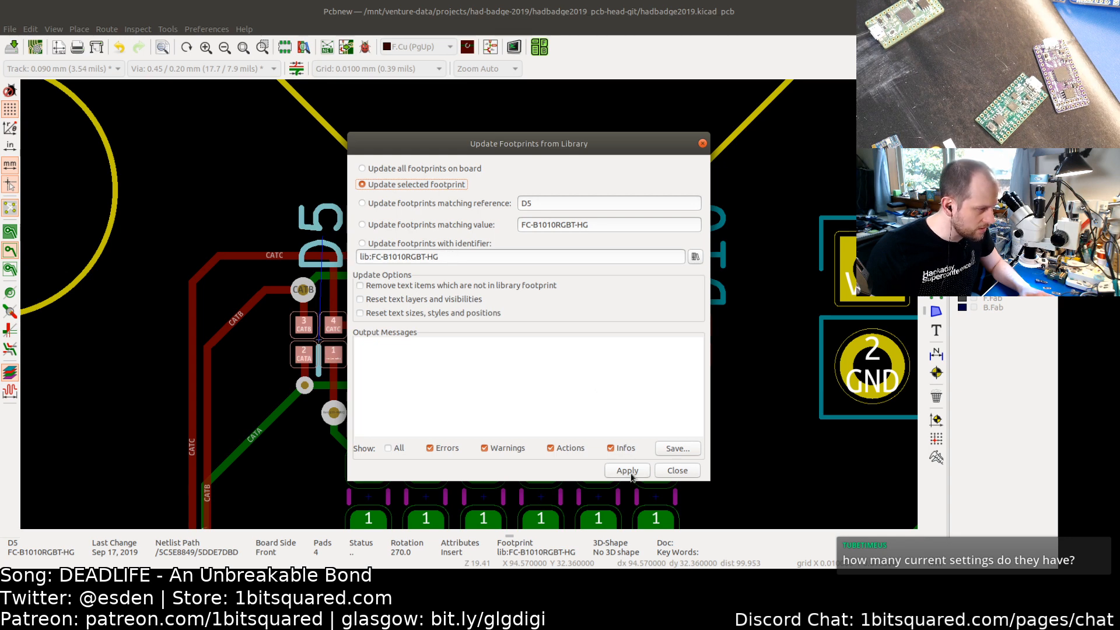
{"action": "left_click", "coordinate": [703, 144]}
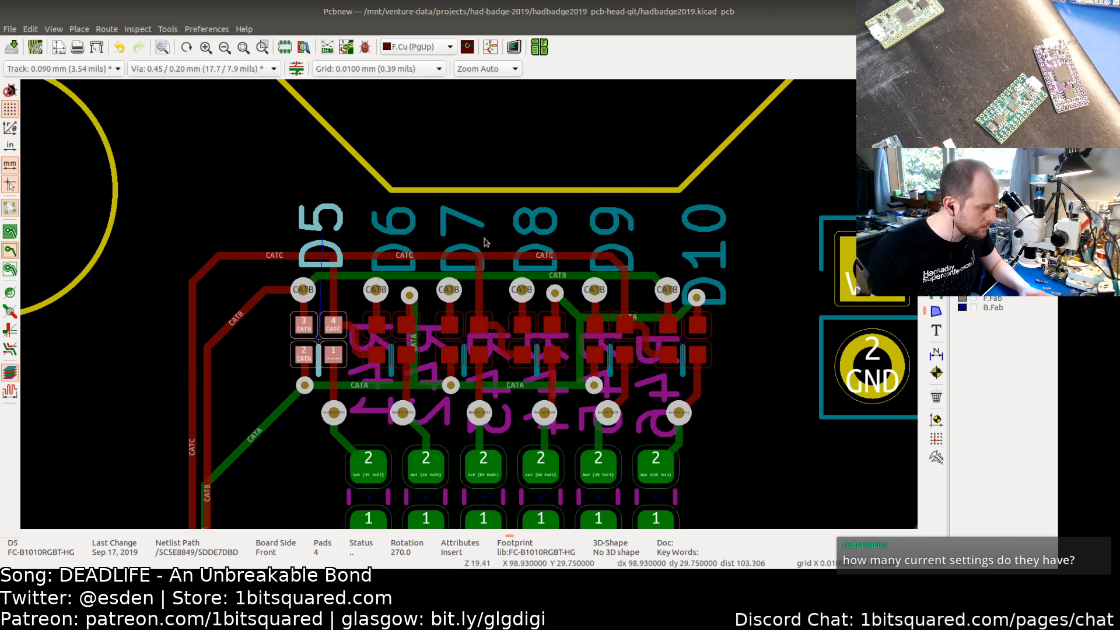
{"action": "left_click", "coordinate": [250, 386]}
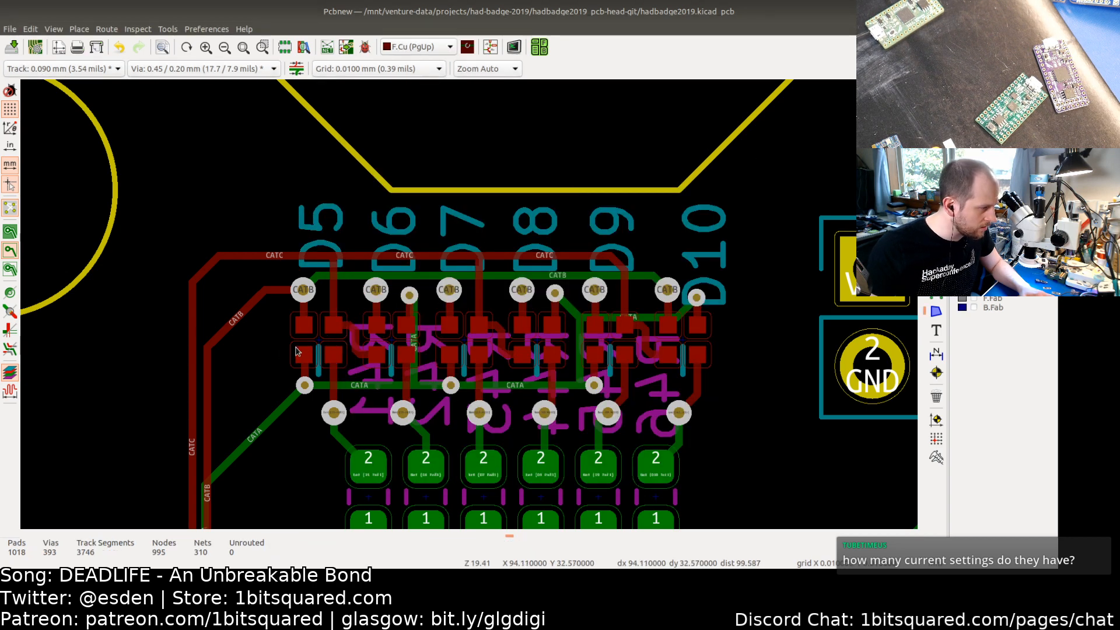
{"action": "middle_click_drag", "start_coordinate": [254, 354], "coordinate": [236, 318]}
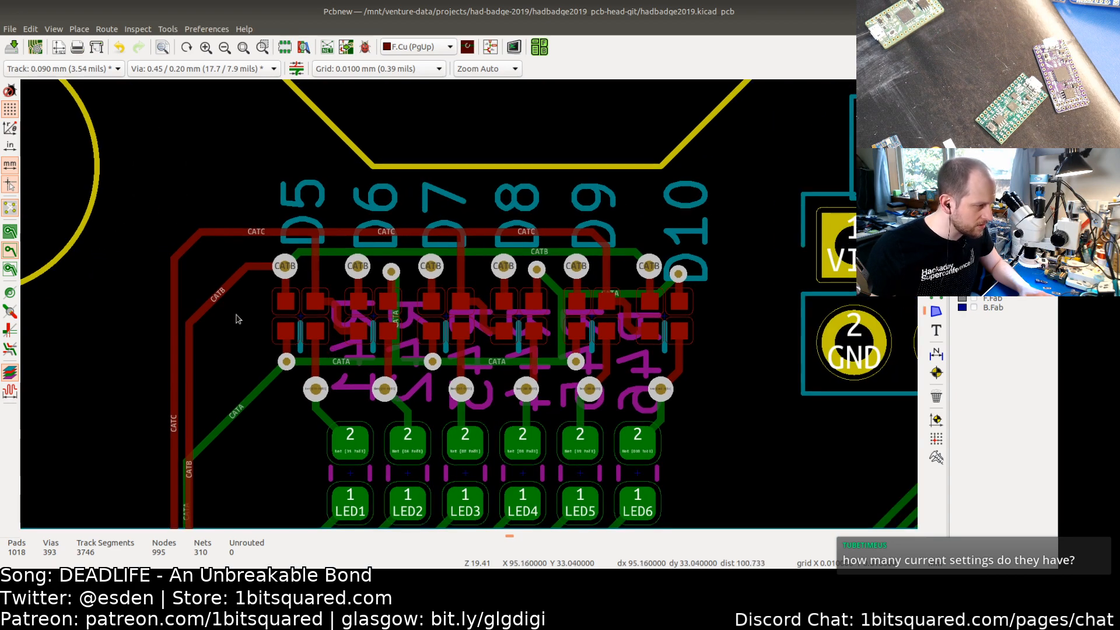
Step: Open the footprint editor and load LED_Cree_PLCC6_3.4x3.4mm from pkl_led, discarding the unsaved jumper footprint changes
{"action": "key", "text": "alt+Tab"}
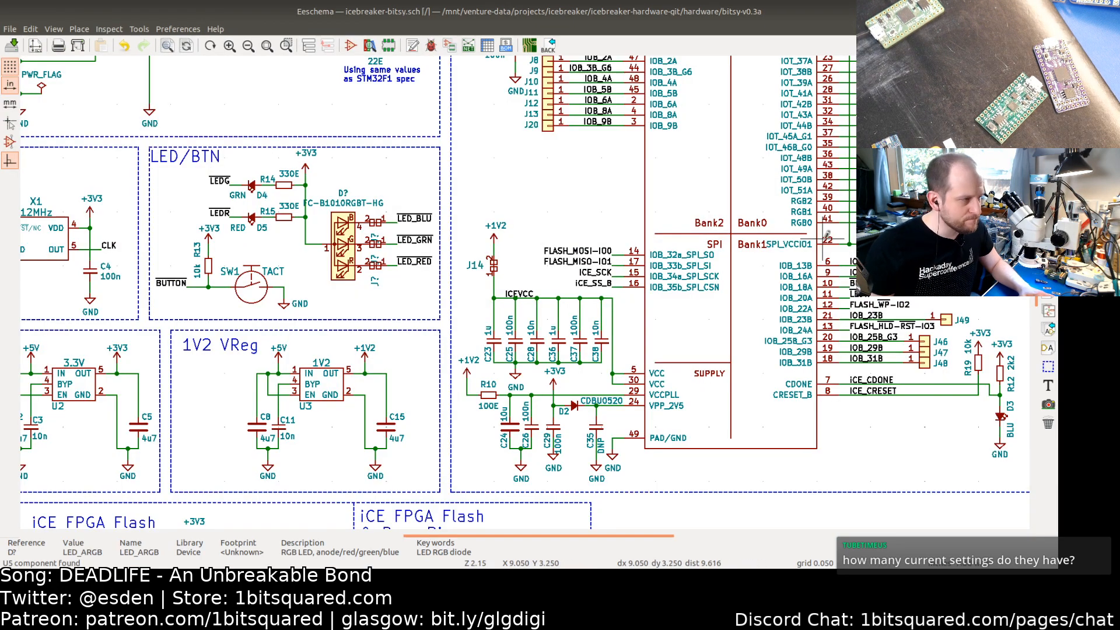
{"action": "left_click", "coordinate": [389, 46]}
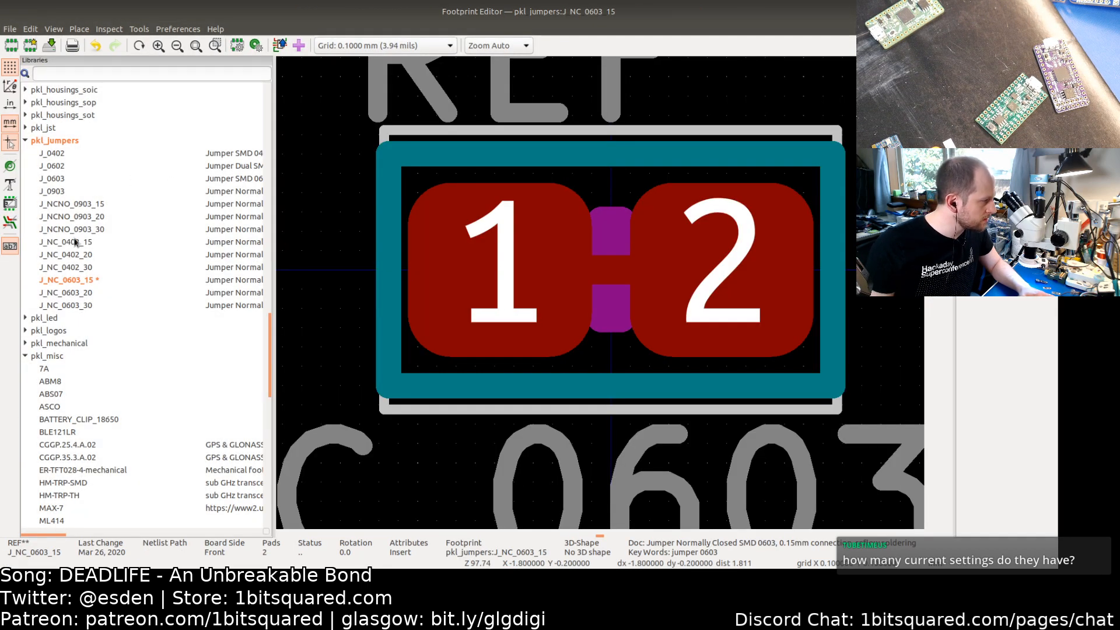
{"action": "scroll", "coordinate": [75, 242], "scroll_direction": "up", "scroll_amount": 3}
{"action": "scroll", "coordinate": [75, 242], "scroll_direction": "down", "scroll_amount": 3}
{"action": "left_click", "coordinate": [23, 319]}
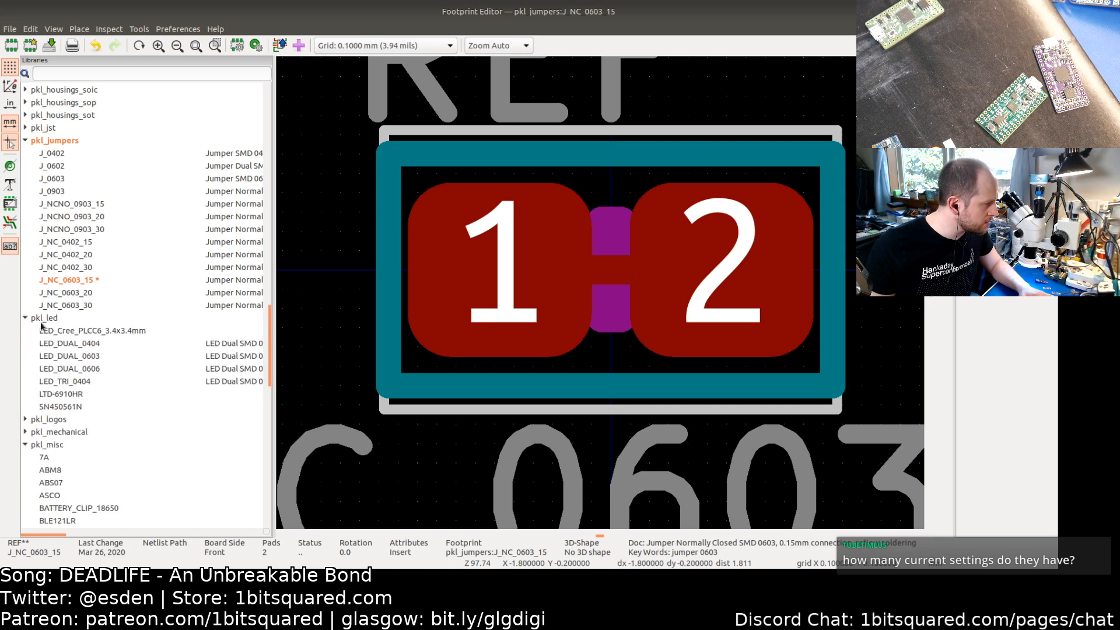
{"action": "scroll", "coordinate": [89, 302], "scroll_direction": "down", "scroll_amount": 3}
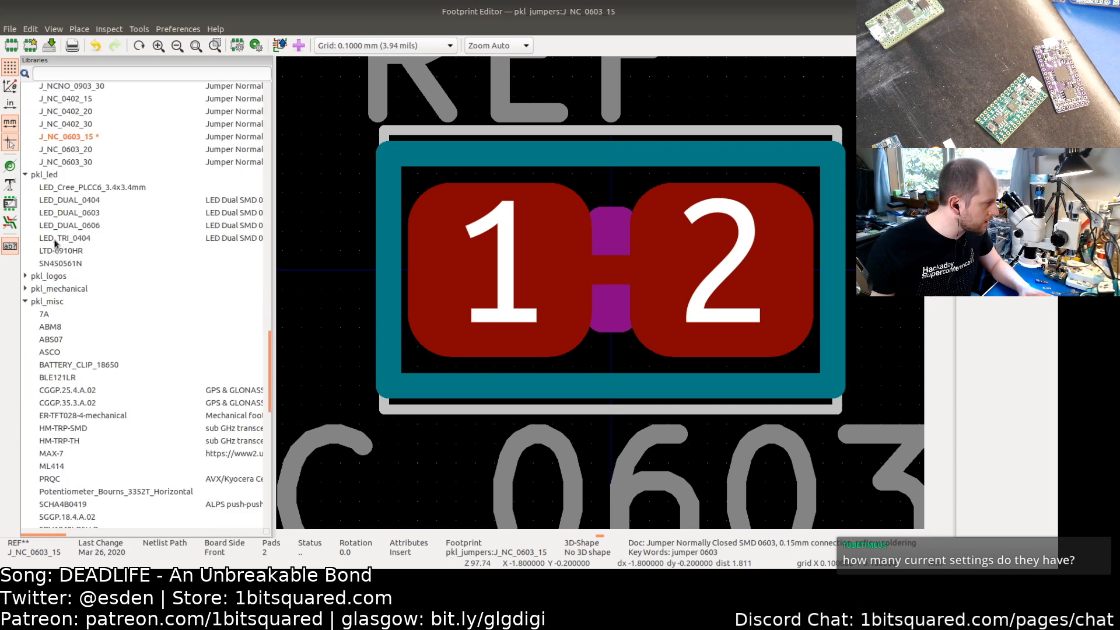
{"action": "left_click", "coordinate": [74, 188]}
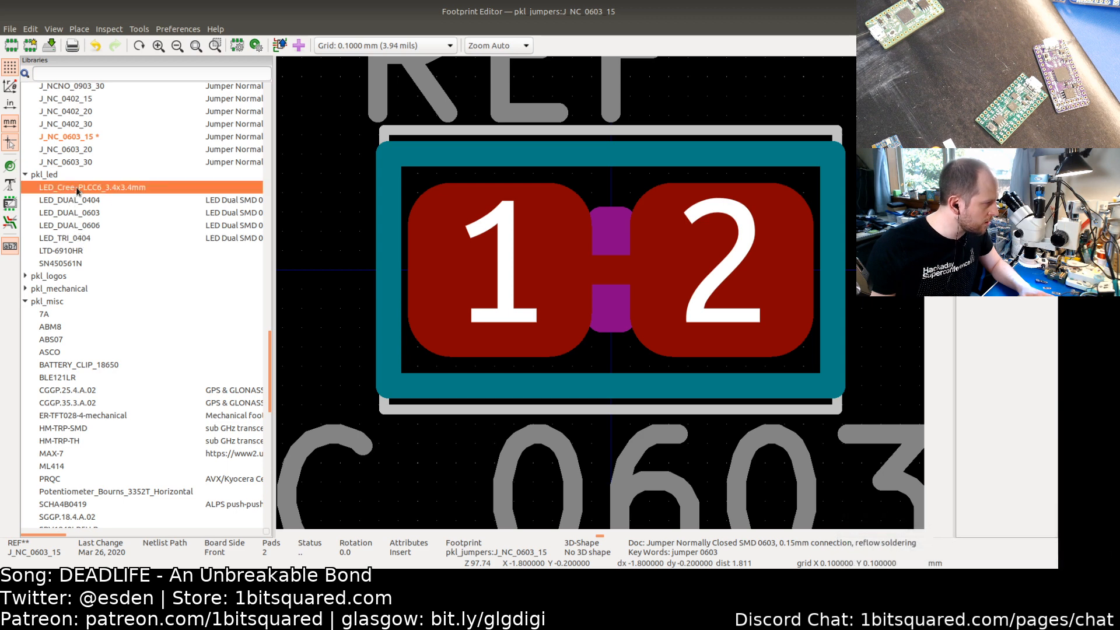
{"action": "double_click", "coordinate": [76, 186]}
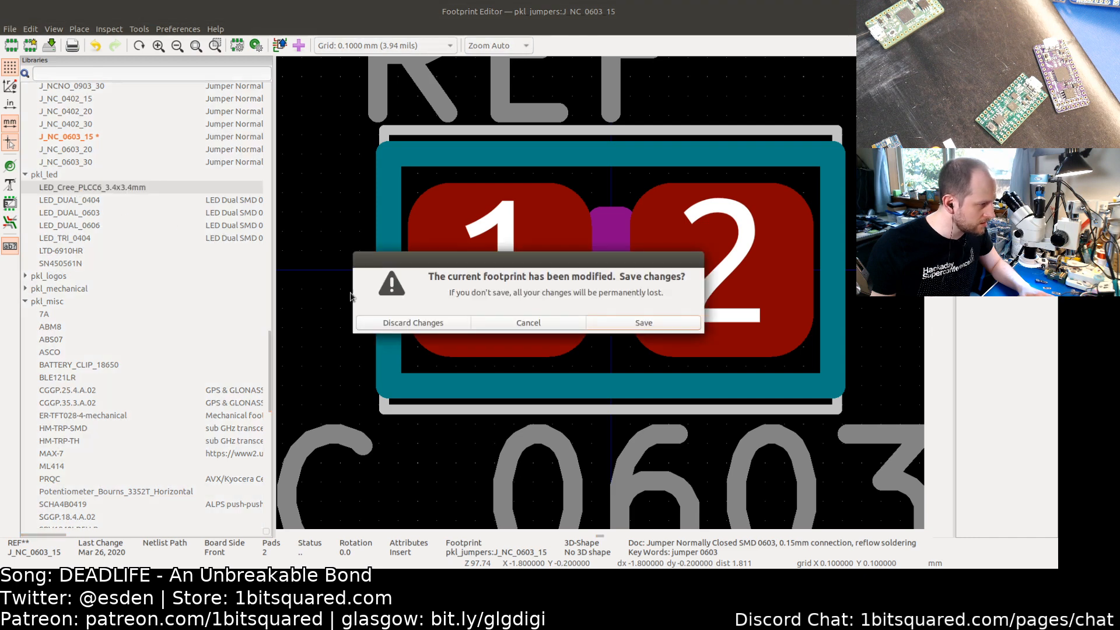
{"action": "left_click", "coordinate": [420, 324]}
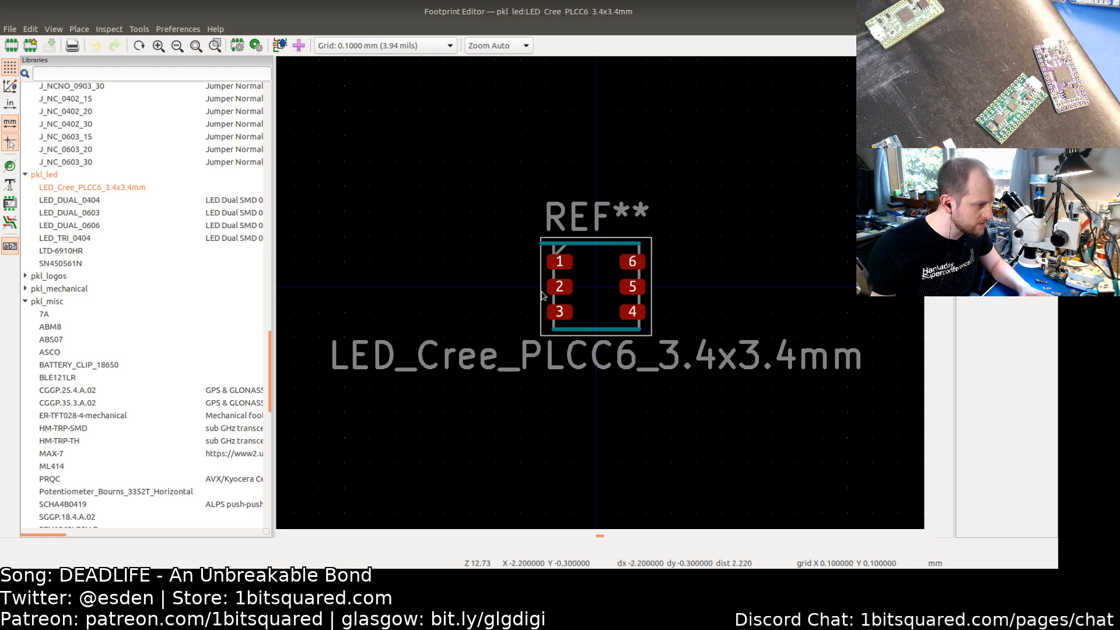
Step: Compare the LED footprints in the pkl_led library, ending on LED_DUAL_0606
{"action": "left_click", "coordinate": [75, 240]}
{"action": "double_click", "coordinate": [61, 251]}
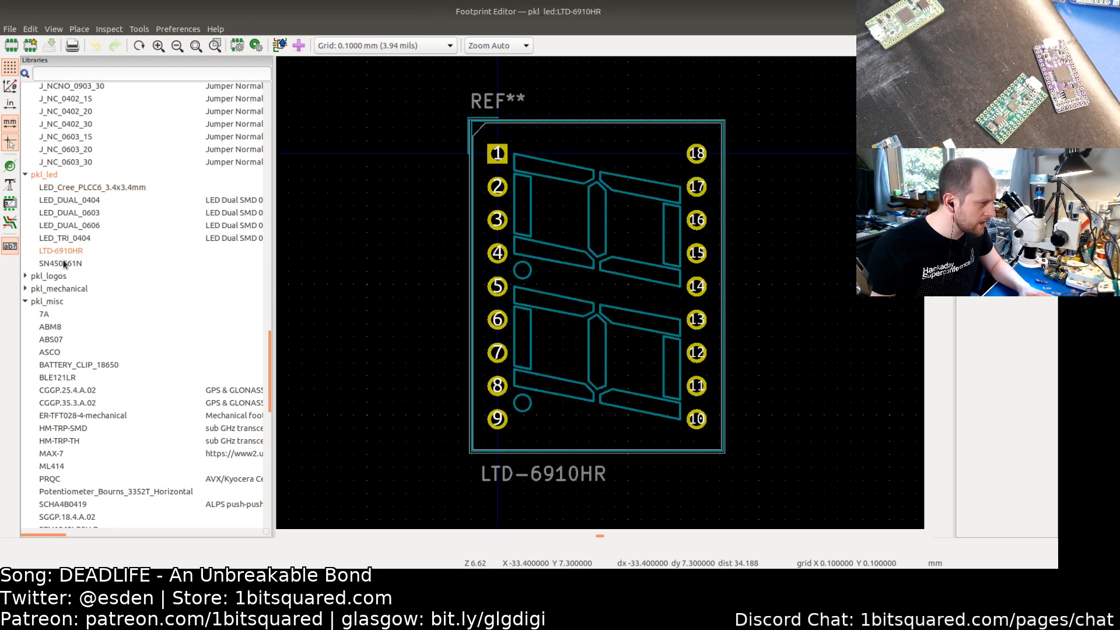
{"action": "double_click", "coordinate": [64, 265]}
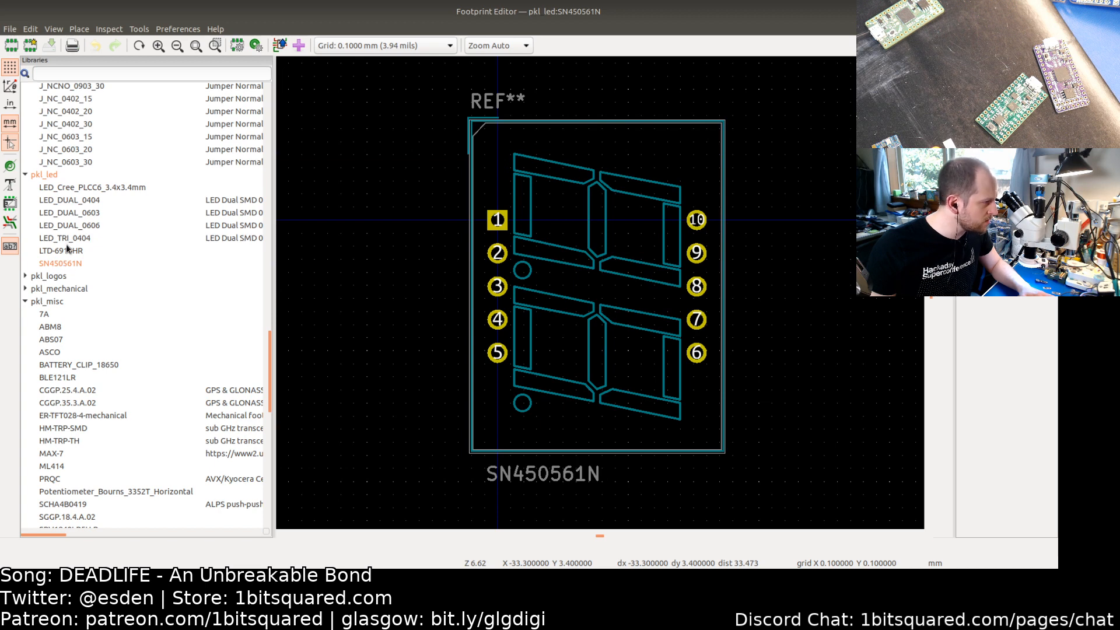
{"action": "double_click", "coordinate": [66, 239]}
{"action": "double_click", "coordinate": [70, 226]}
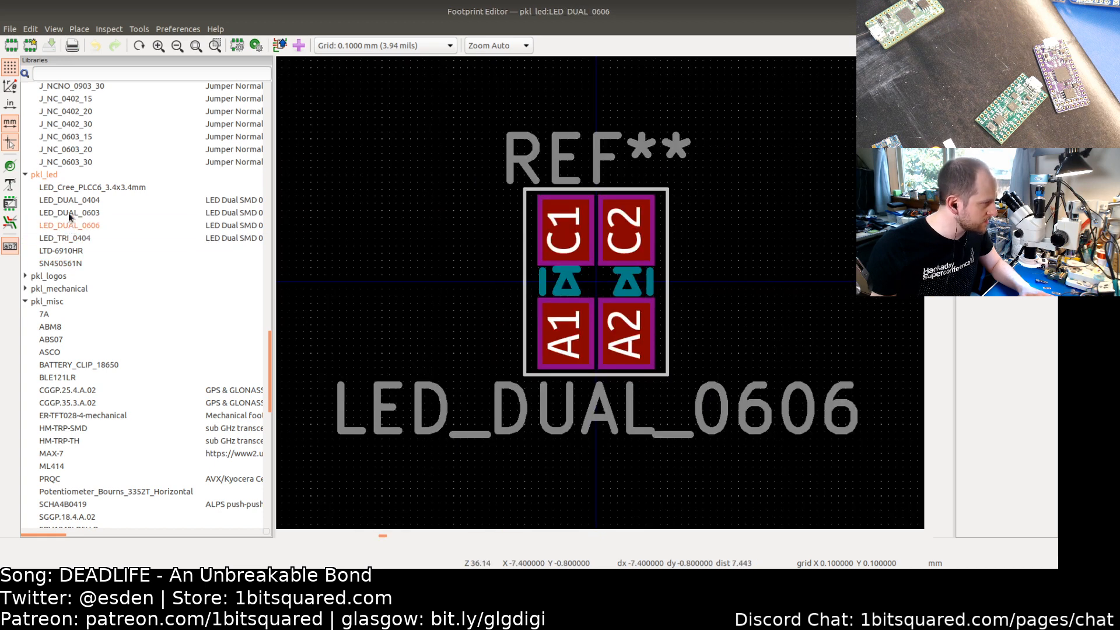
{"action": "double_click", "coordinate": [68, 212]}
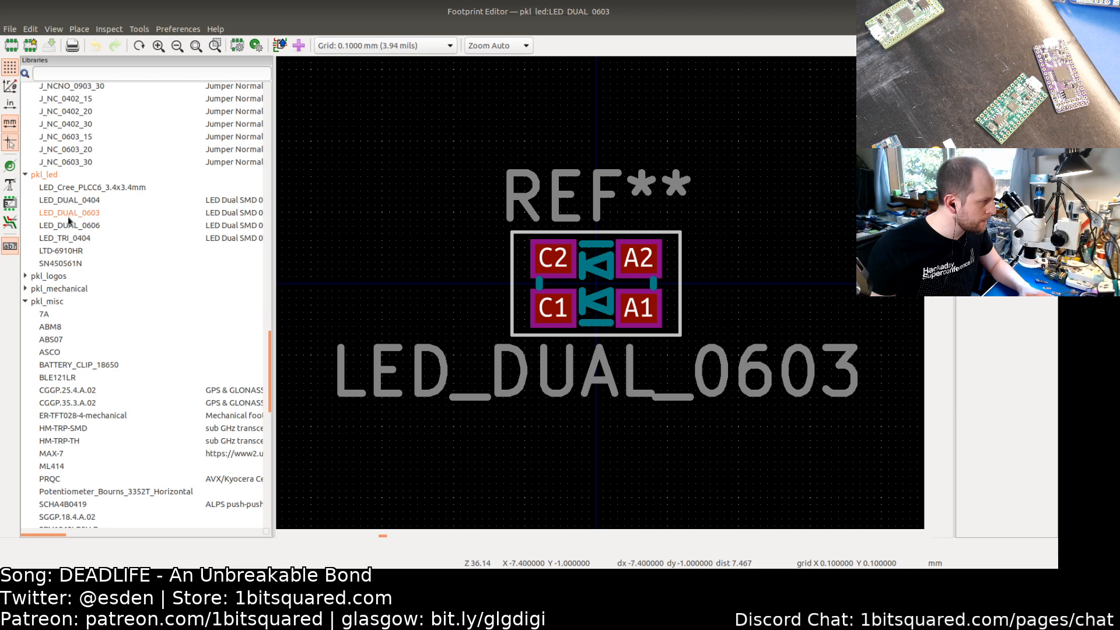
{"action": "double_click", "coordinate": [67, 225]}
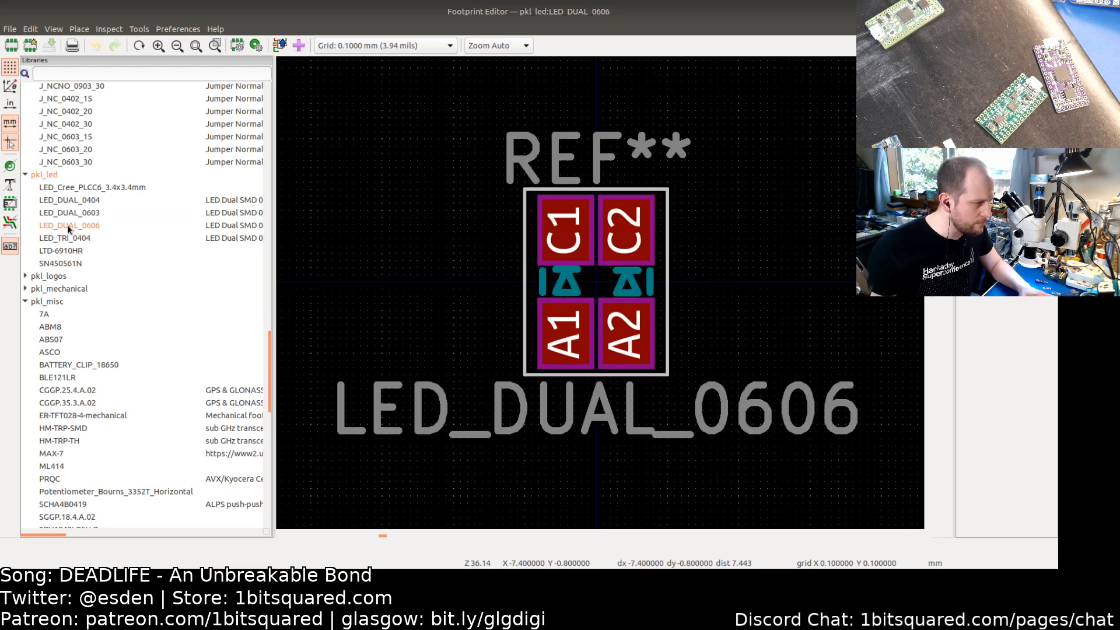
Step: Save a copy of the LED_DUAL_0606 footprint in the pkl_led library under the name LED_TRI_1010
{"action": "right_click", "coordinate": [69, 228]}
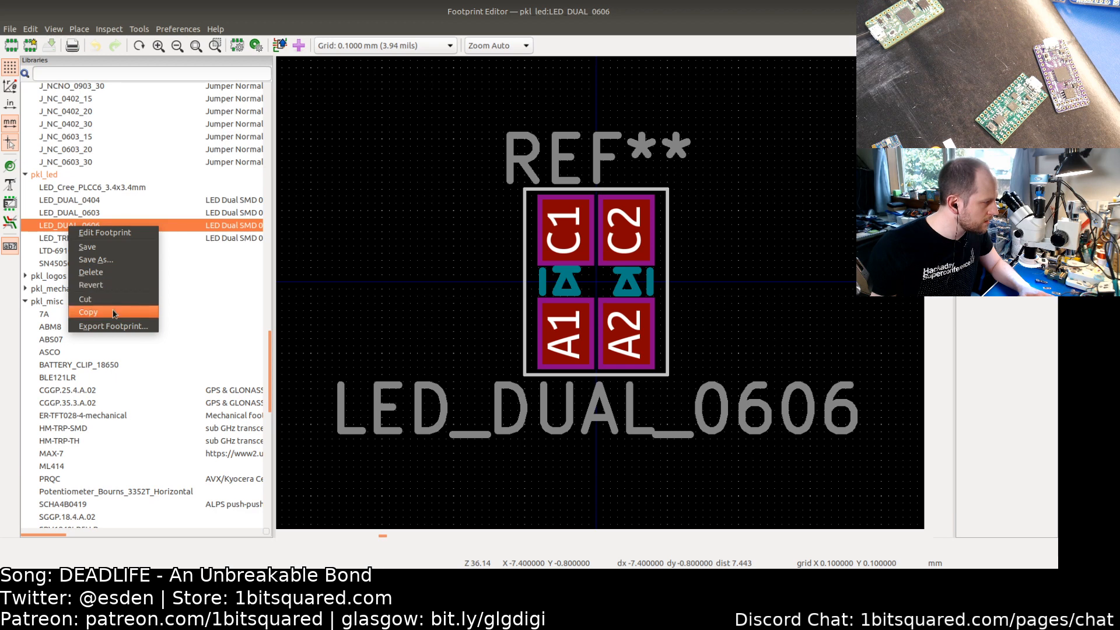
{"action": "left_click", "coordinate": [83, 204]}
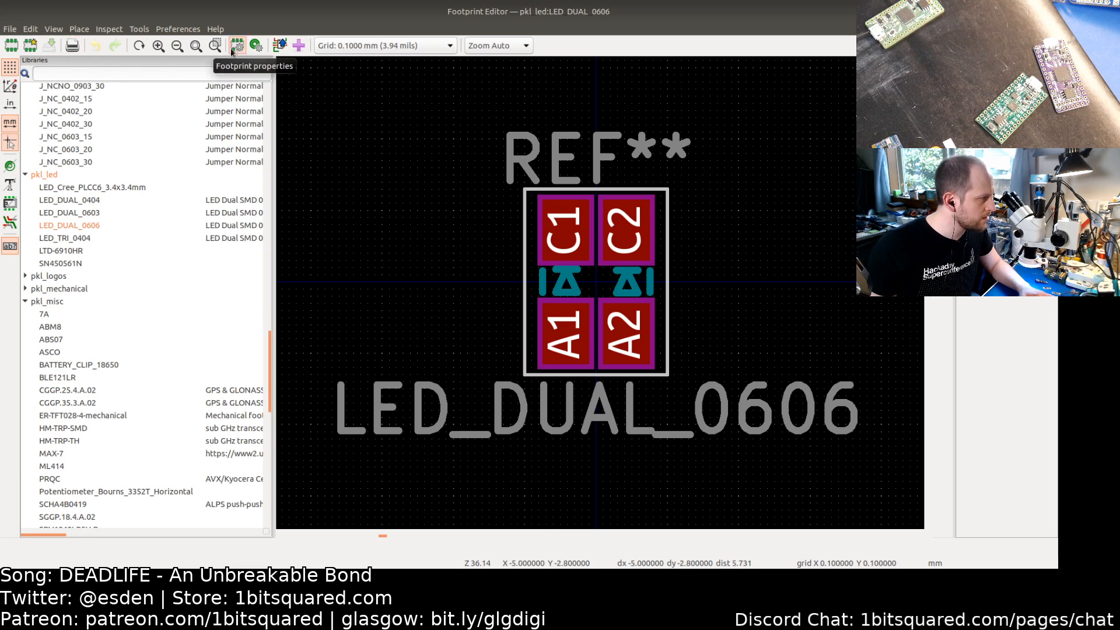
{"action": "left_click", "coordinate": [9, 30]}
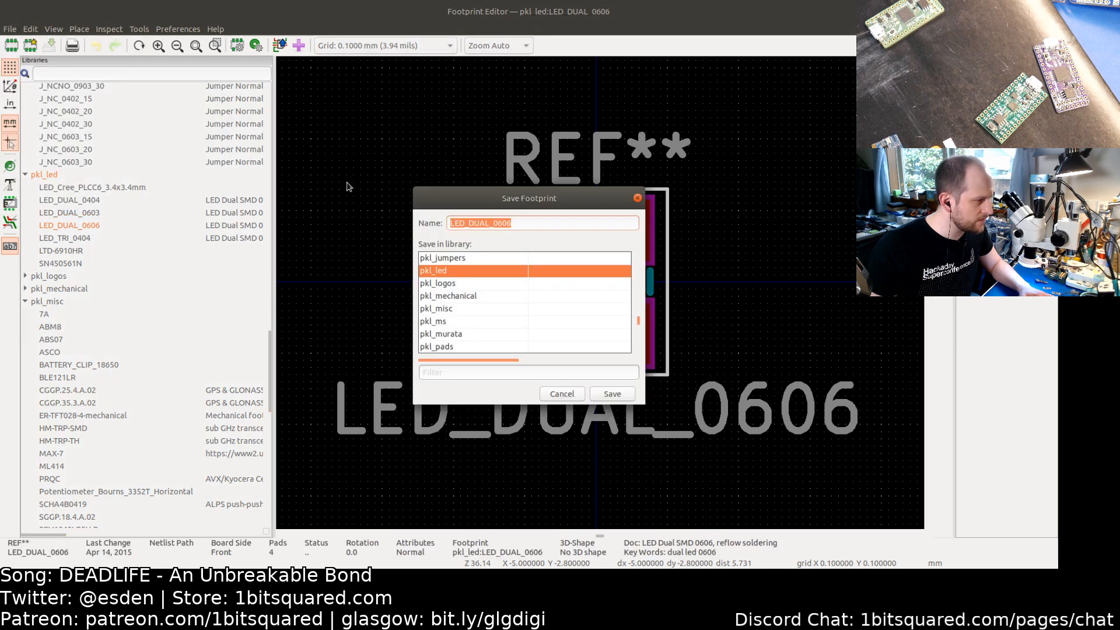
{"action": "left_click", "coordinate": [519, 219]}
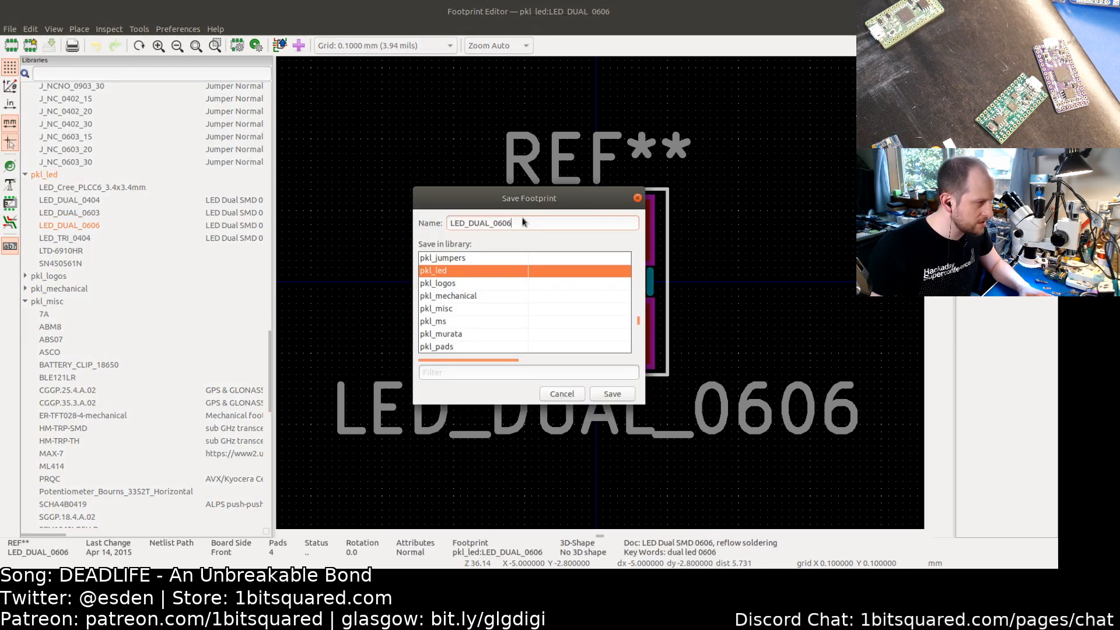
{"action": "key", "text": "BackSpace"}
{"action": "key", "text": "BackSpace"}
{"action": "key", "text": "BackSpace"}
{"action": "key", "text": "BackSpace"}
{"action": "type", "text": "1"}
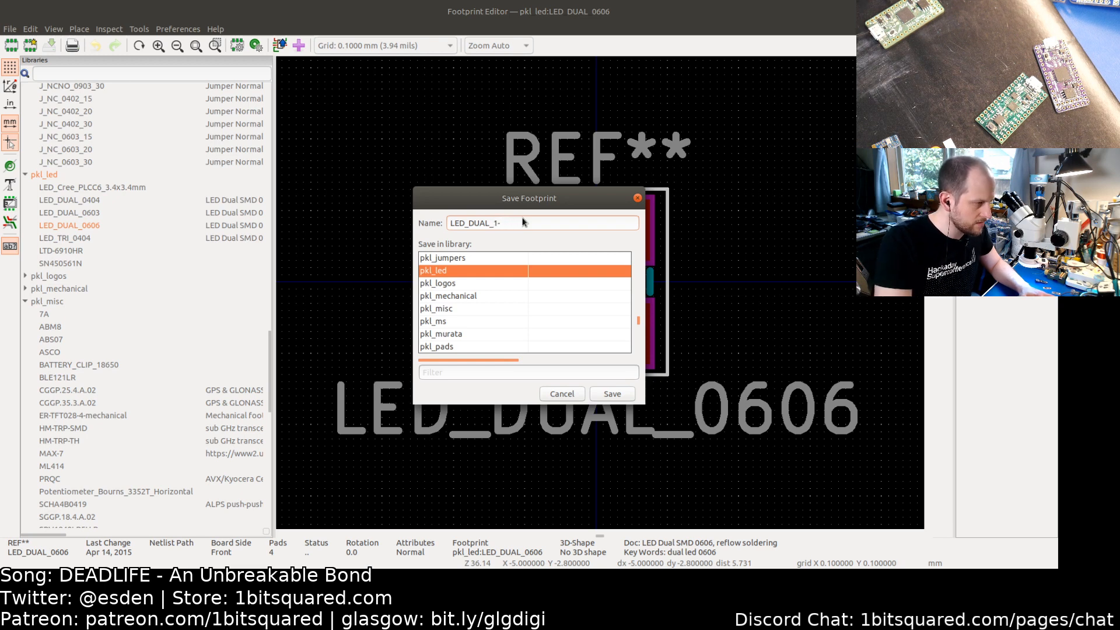
{"action": "type", "text": "010"}
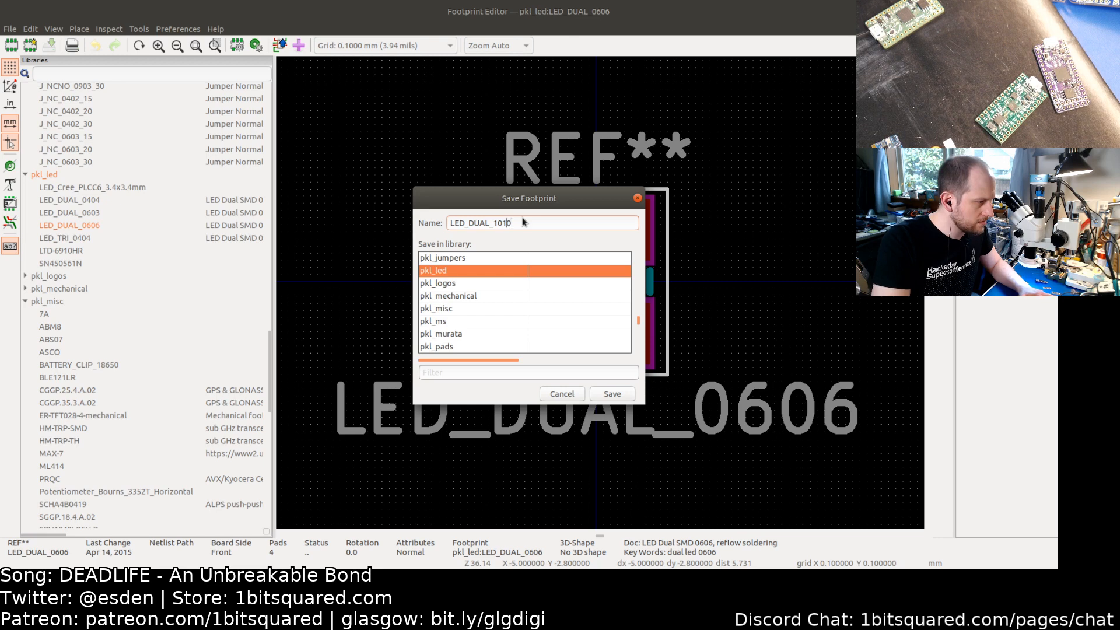
{"action": "key", "text": "Left"}
{"action": "key", "text": "Left"}
{"action": "key", "text": "BackSpace"}
{"action": "key", "text": "BackSpace"}
{"action": "key", "text": "BackSpace"}
{"action": "key", "text": "BackSpace"}
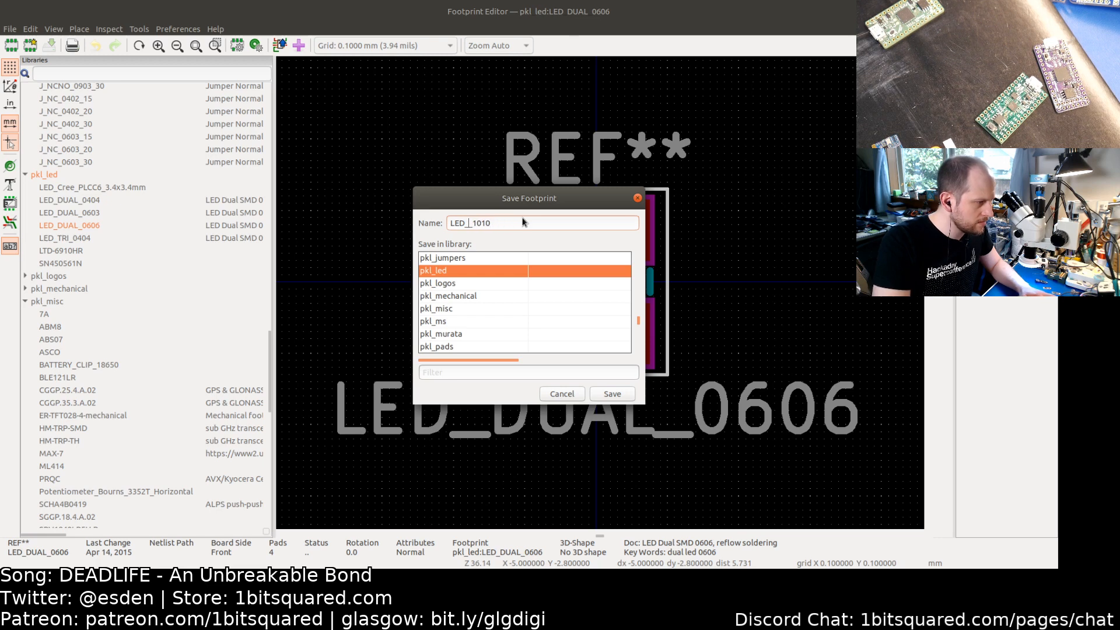
{"action": "type", "text": "TRI"}
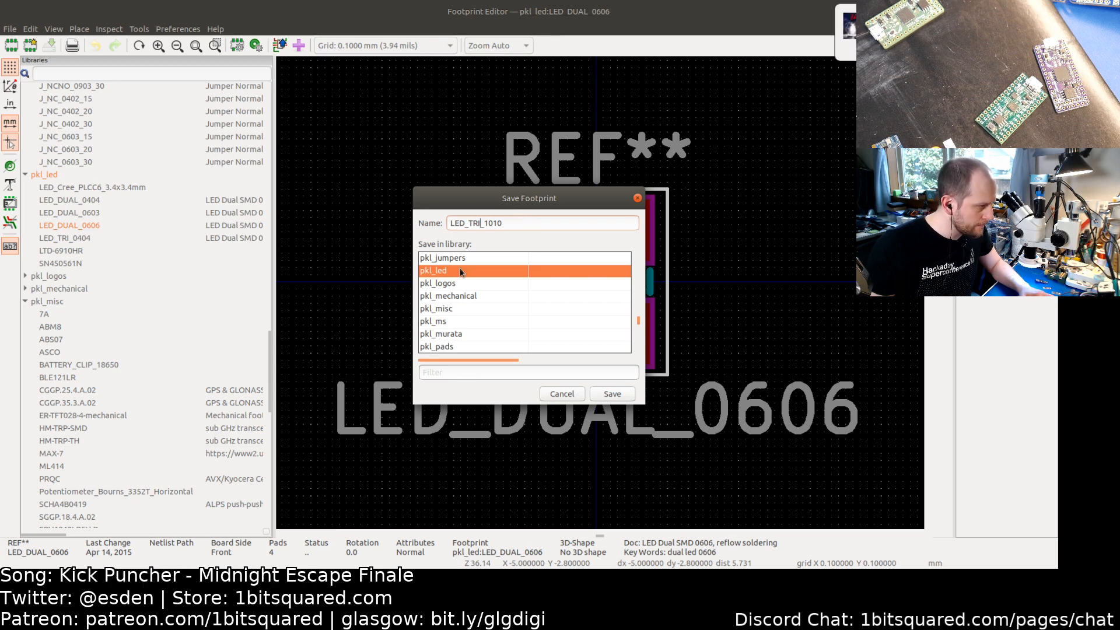
{"action": "left_click", "coordinate": [609, 394]}
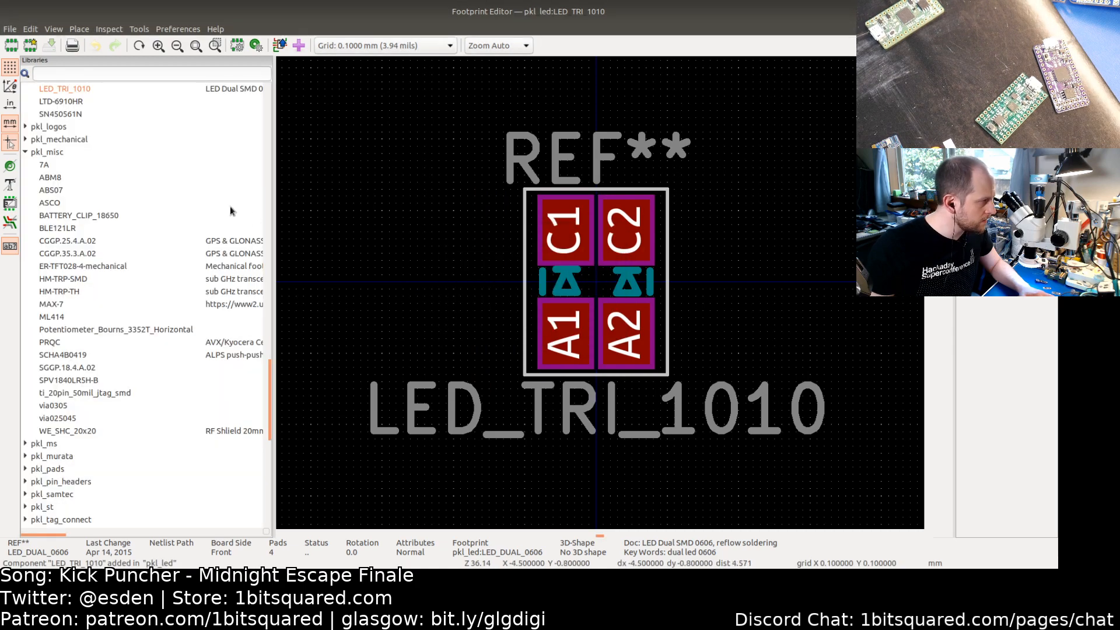
Step: Examine the package outline and recommended soldering pad drawings in the FC-B1010RGBT-HG datasheet
{"action": "scroll", "coordinate": [108, 200], "scroll_direction": "down", "scroll_amount": 1}
{"action": "scroll", "coordinate": [108, 200], "scroll_direction": "up", "scroll_amount": 3}
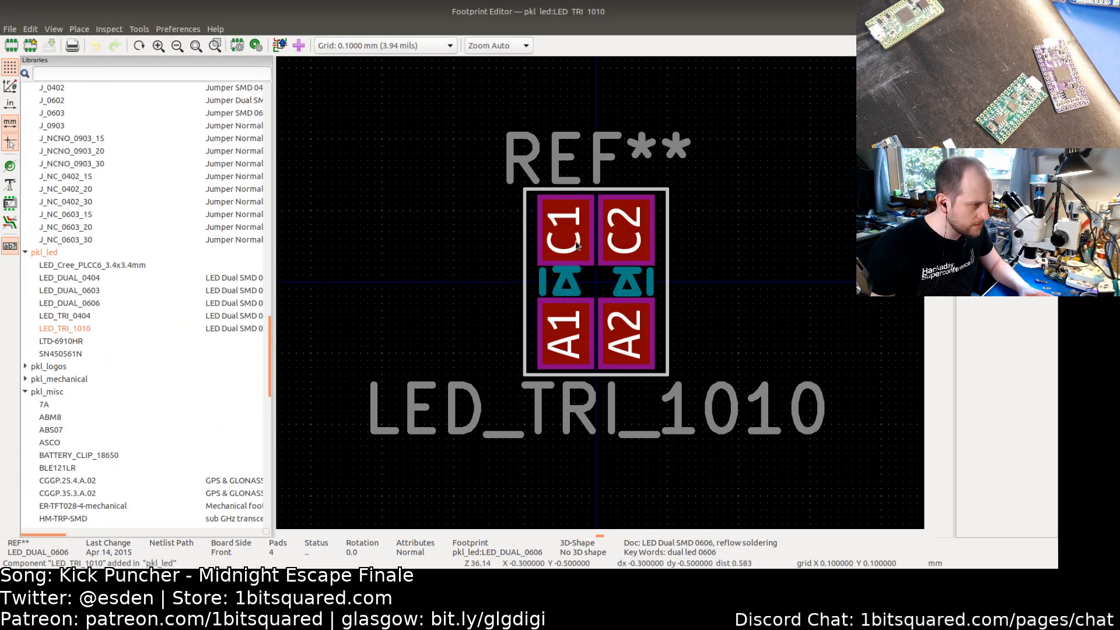
{"action": "key", "text": "alt+Tab"}
{"action": "key", "text": "alt+Tab"}
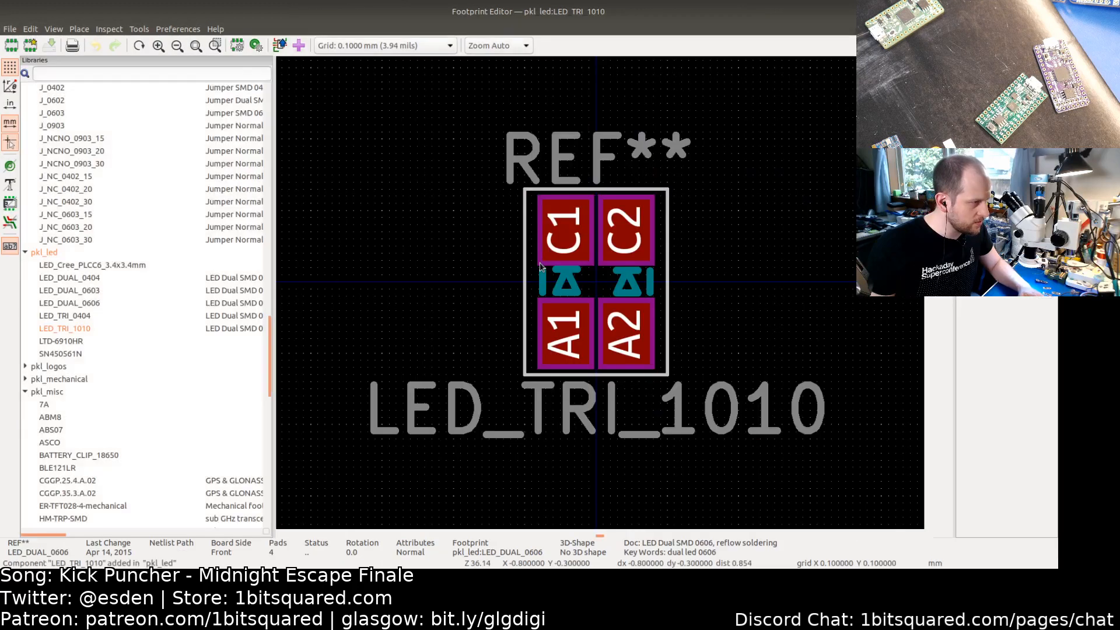
{"action": "key", "text": "alt+Tab"}
{"action": "key", "text": "Tab"}
{"action": "key", "text": "alt+Tab"}
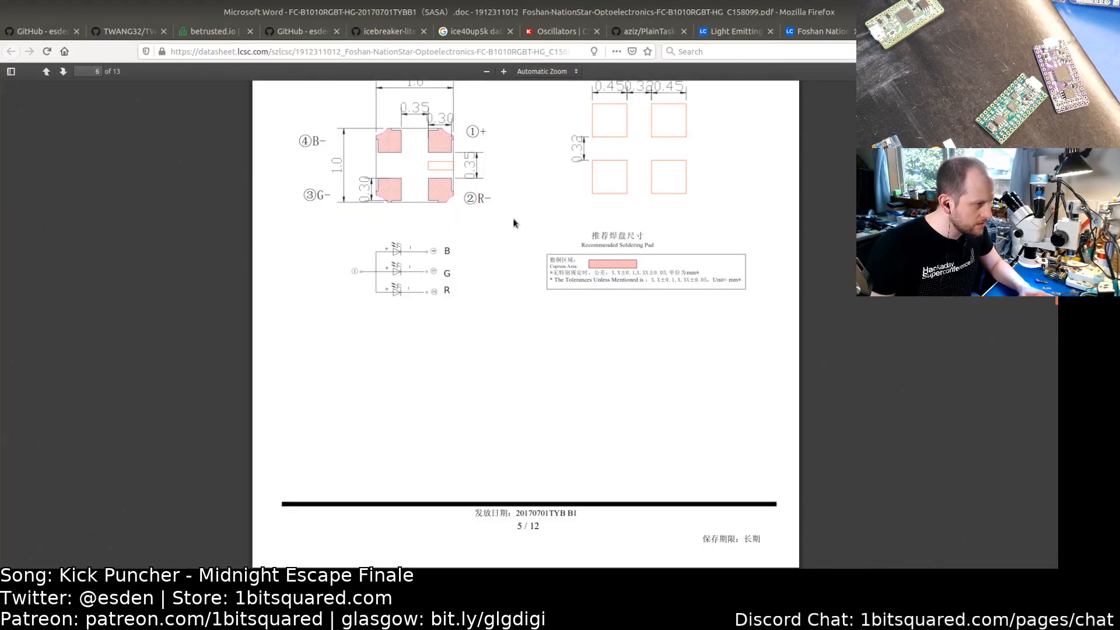
{"action": "scroll", "coordinate": [504, 236], "scroll_direction": "up", "scroll_amount": 4}
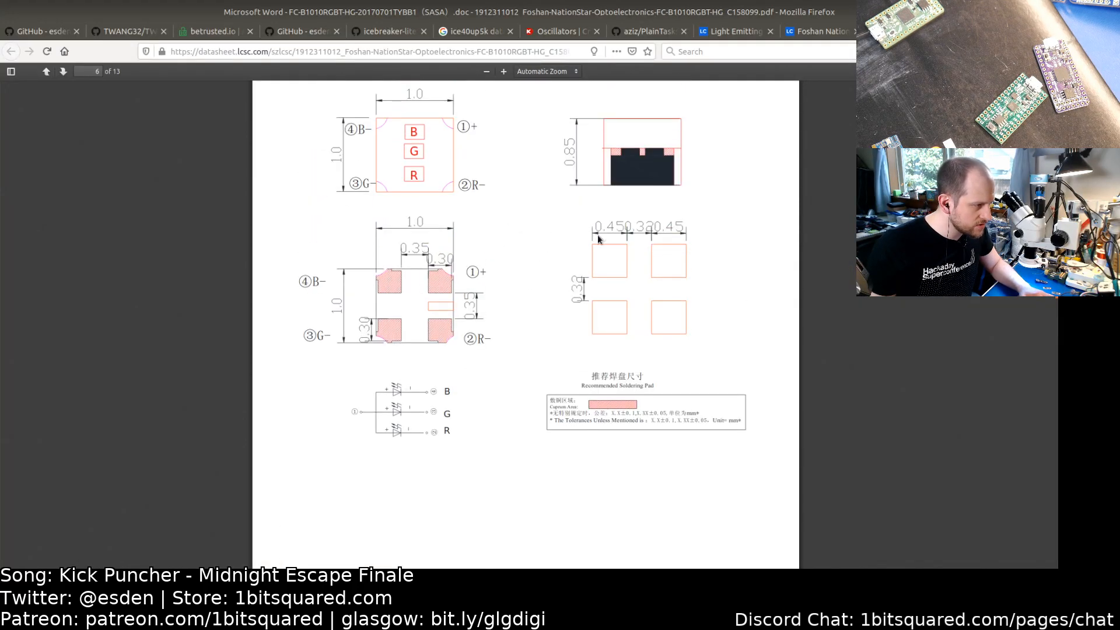
{"action": "scroll", "coordinate": [616, 251], "scroll_direction": "up", "scroll_amount": 1}
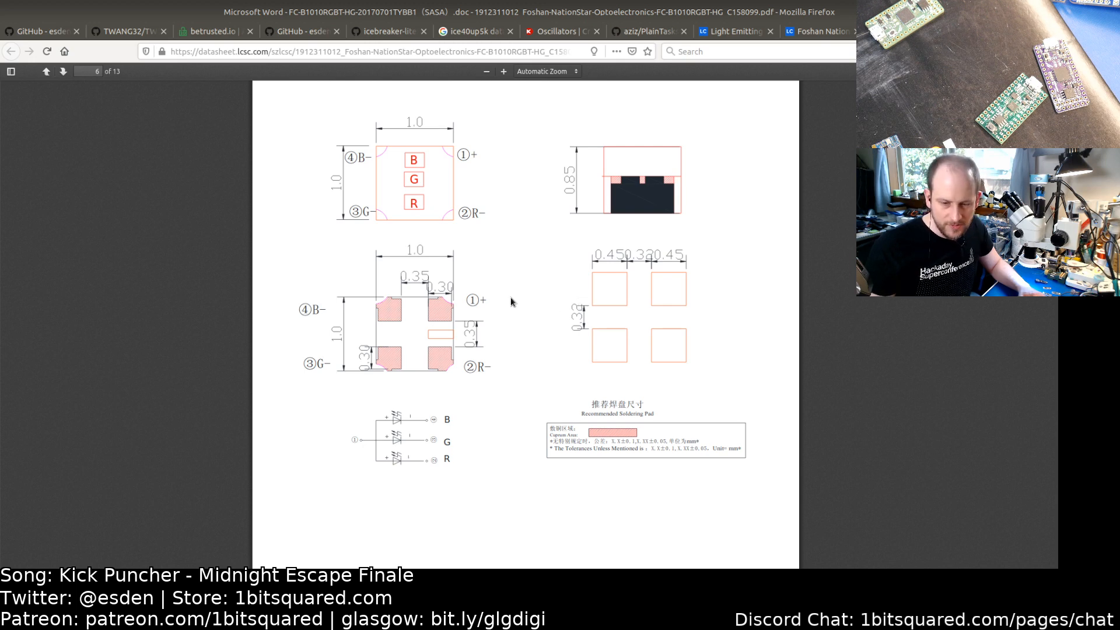
Step: Open iCE40 UltraPlus Family Data Sheet.pdf from the Downloads folder and close the file browser
{"action": "key", "text": "alt+Tab"}
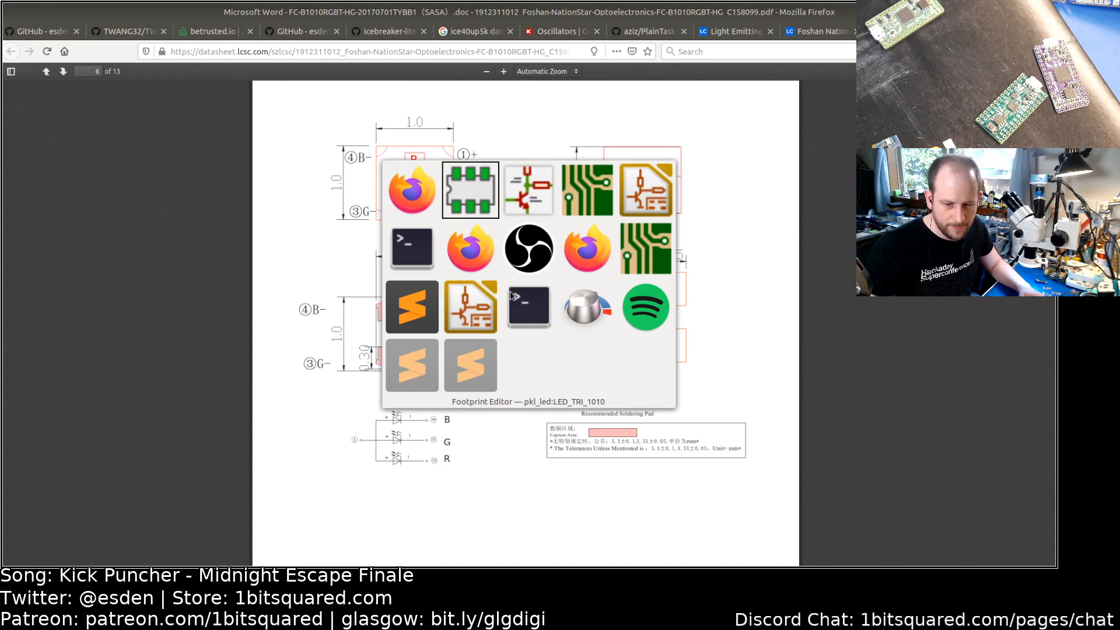
{"action": "key", "text": "alt+Tab"}
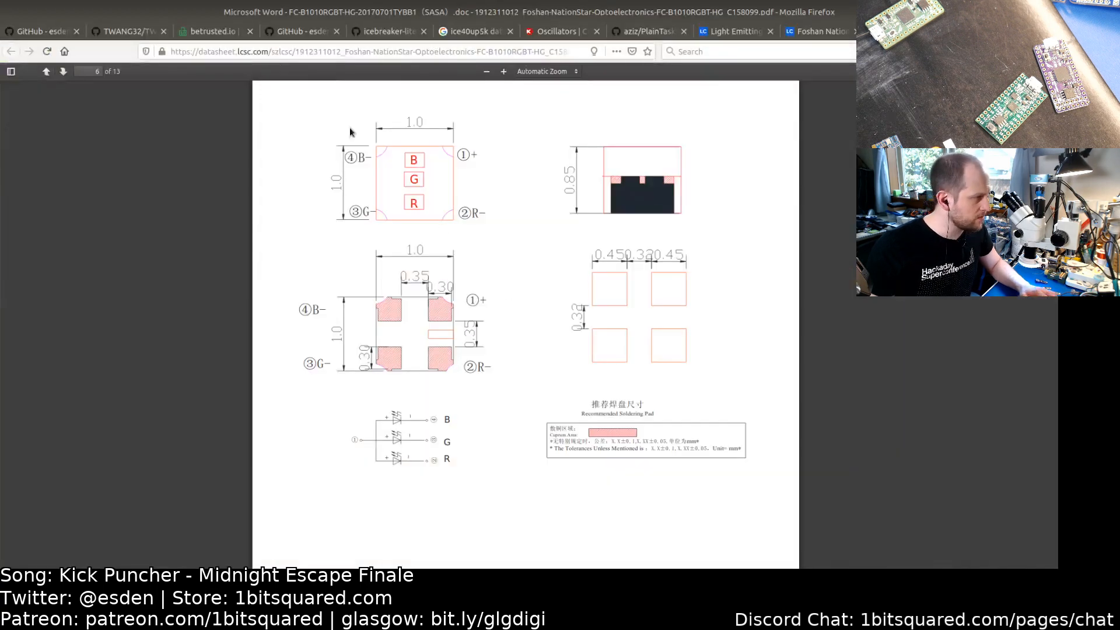
{"action": "left_click", "coordinate": [76, 2]}
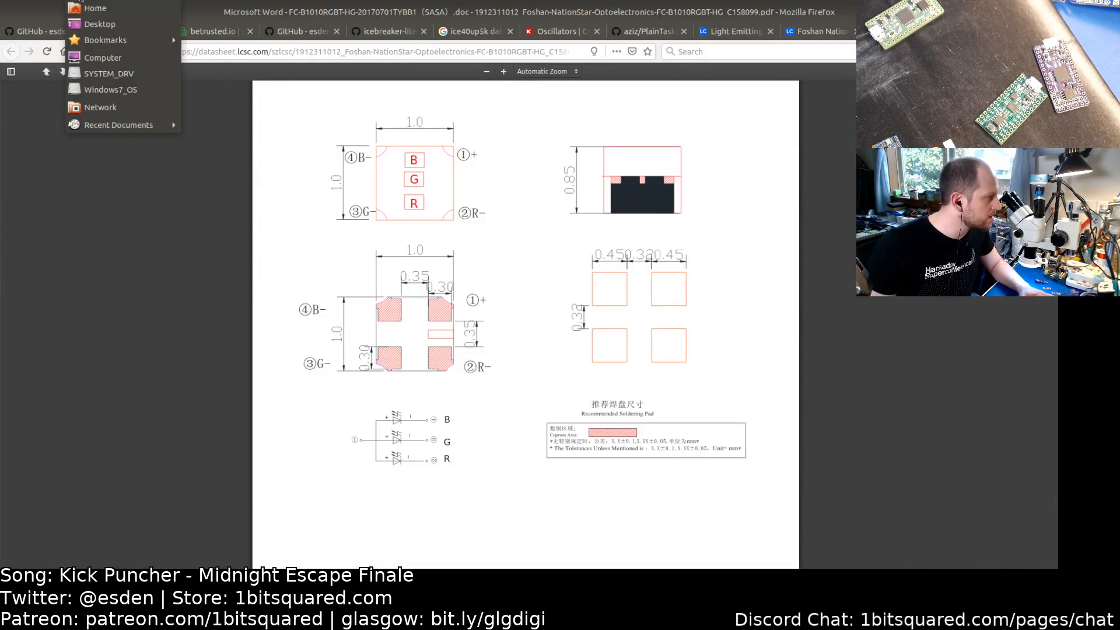
{"action": "left_click", "coordinate": [92, 10]}
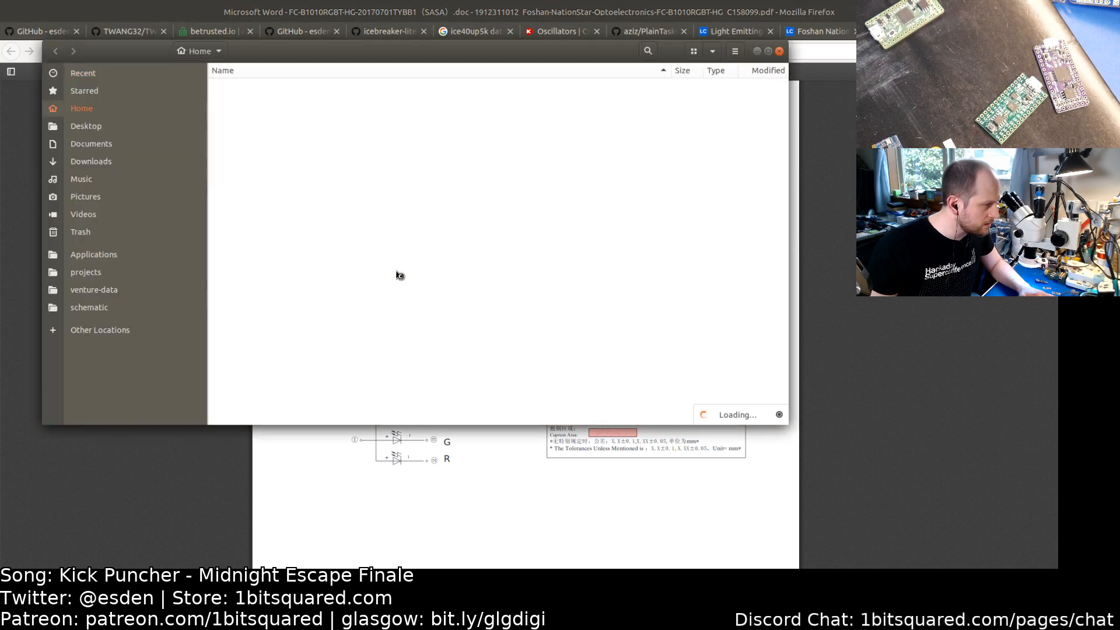
{"action": "scroll", "coordinate": [295, 249], "scroll_direction": "down", "scroll_amount": 3}
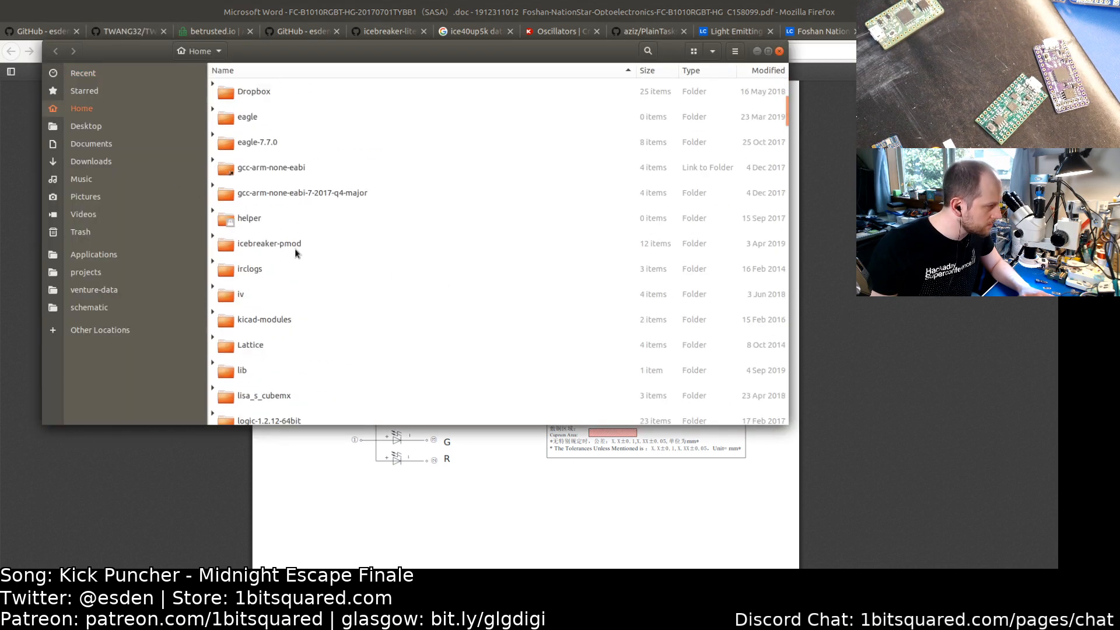
{"action": "scroll", "coordinate": [295, 248], "scroll_direction": "down", "scroll_amount": 15}
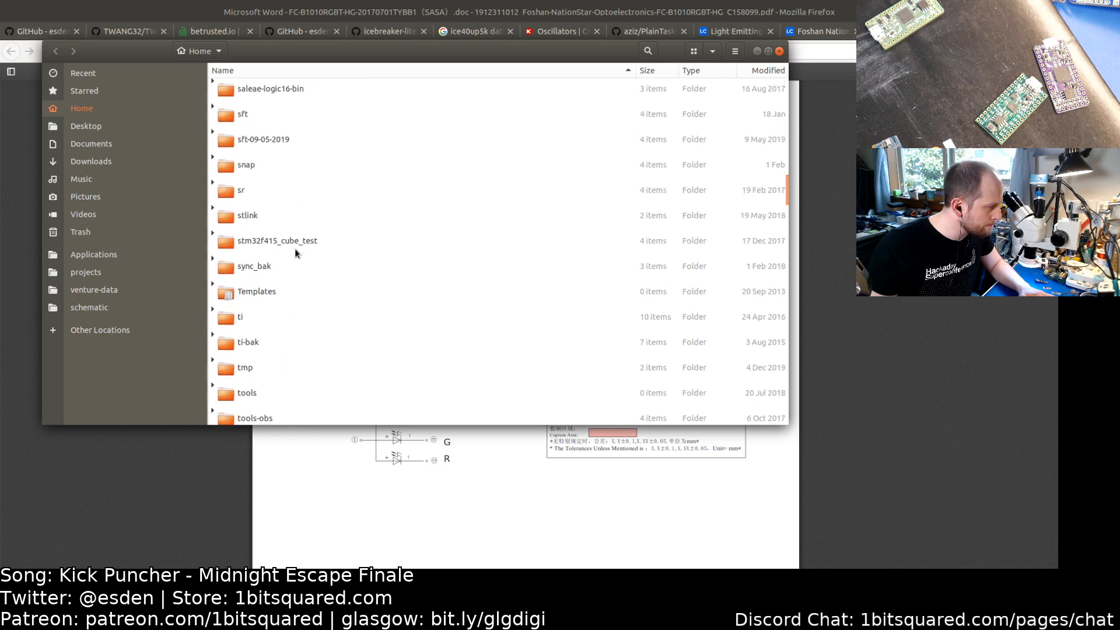
{"action": "scroll", "coordinate": [295, 249], "scroll_direction": "down", "scroll_amount": 5}
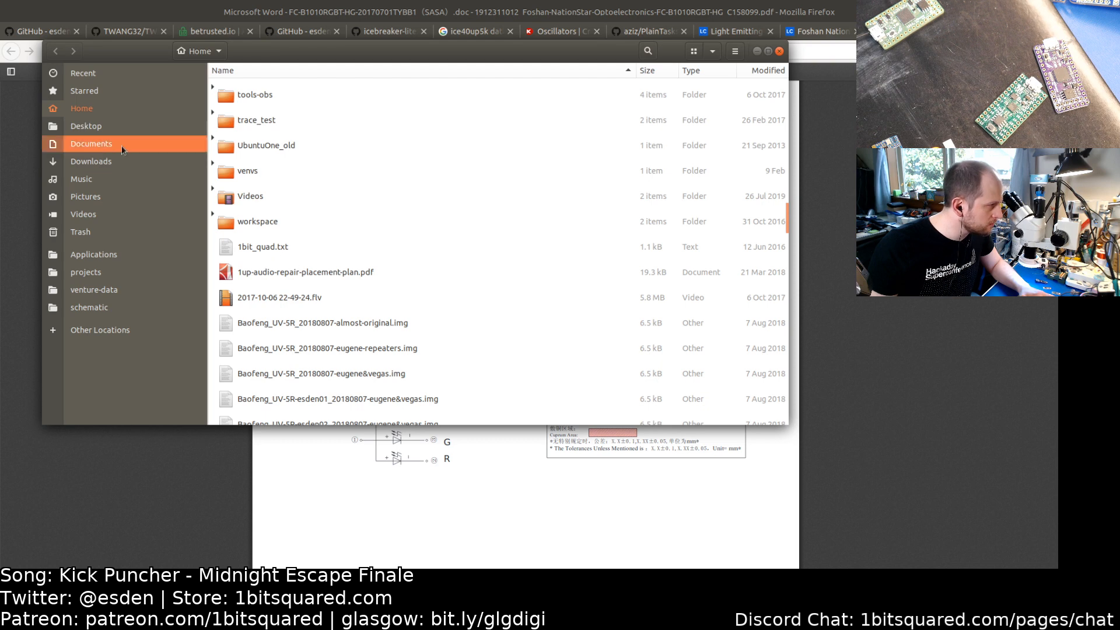
{"action": "left_click", "coordinate": [177, 165]}
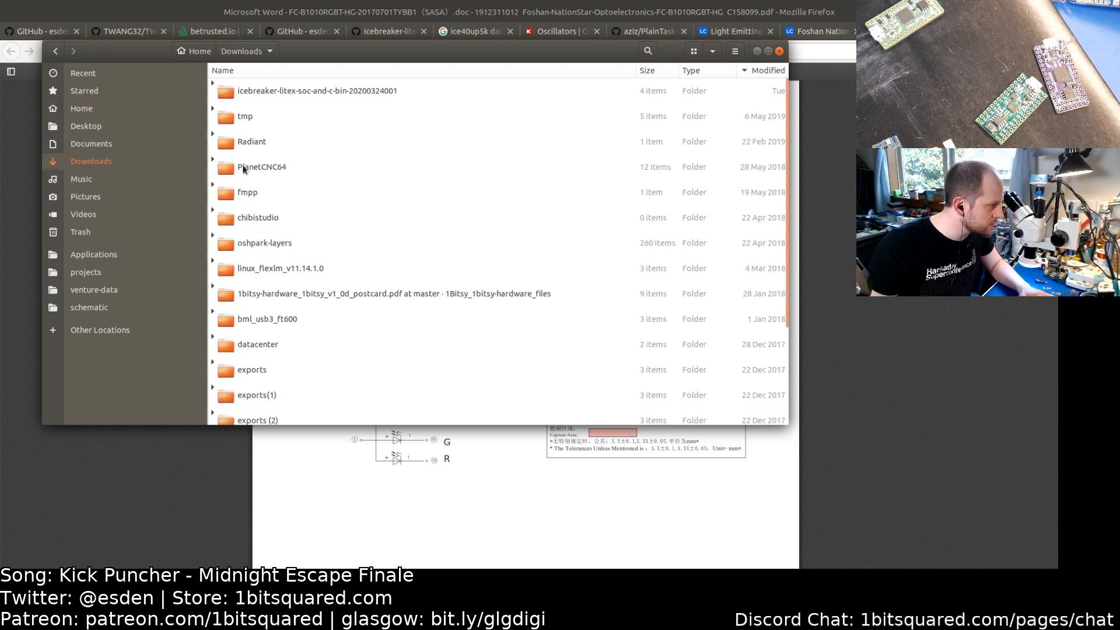
{"action": "scroll", "coordinate": [308, 256], "scroll_direction": "down", "scroll_amount": 15}
{"action": "scroll", "coordinate": [308, 257], "scroll_direction": "up", "scroll_amount": 15}
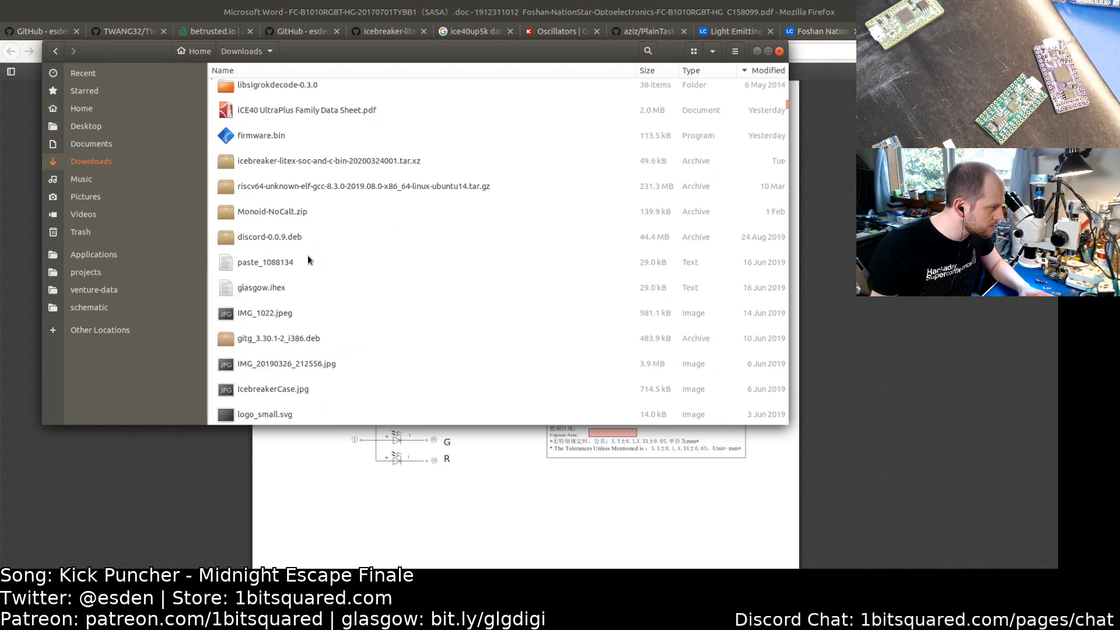
{"action": "double_click", "coordinate": [347, 273]}
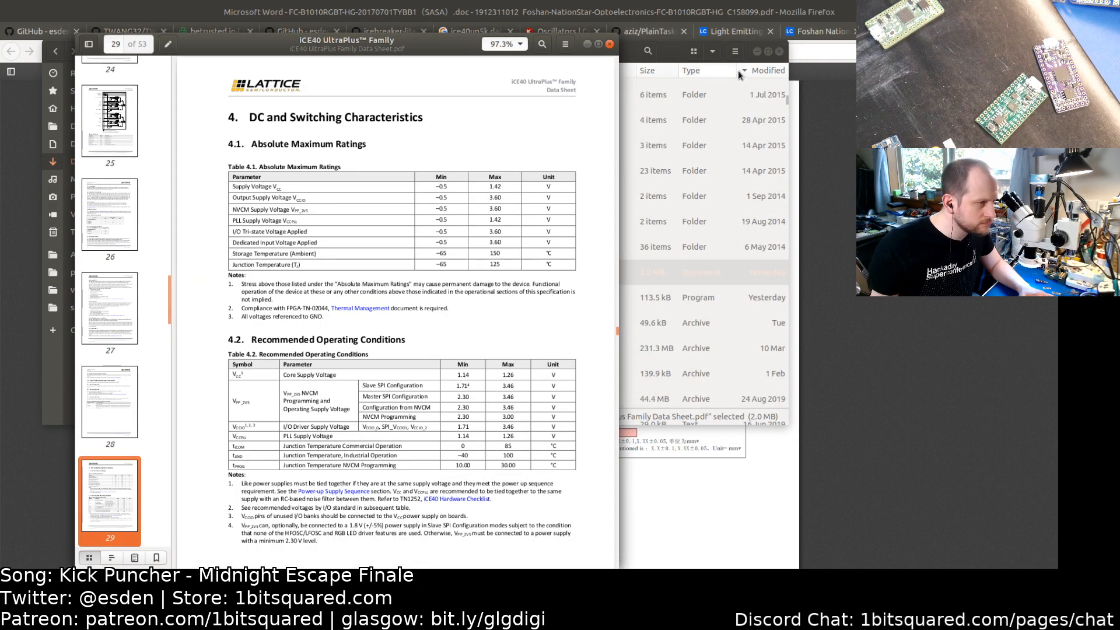
{"action": "left_click", "coordinate": [780, 51]}
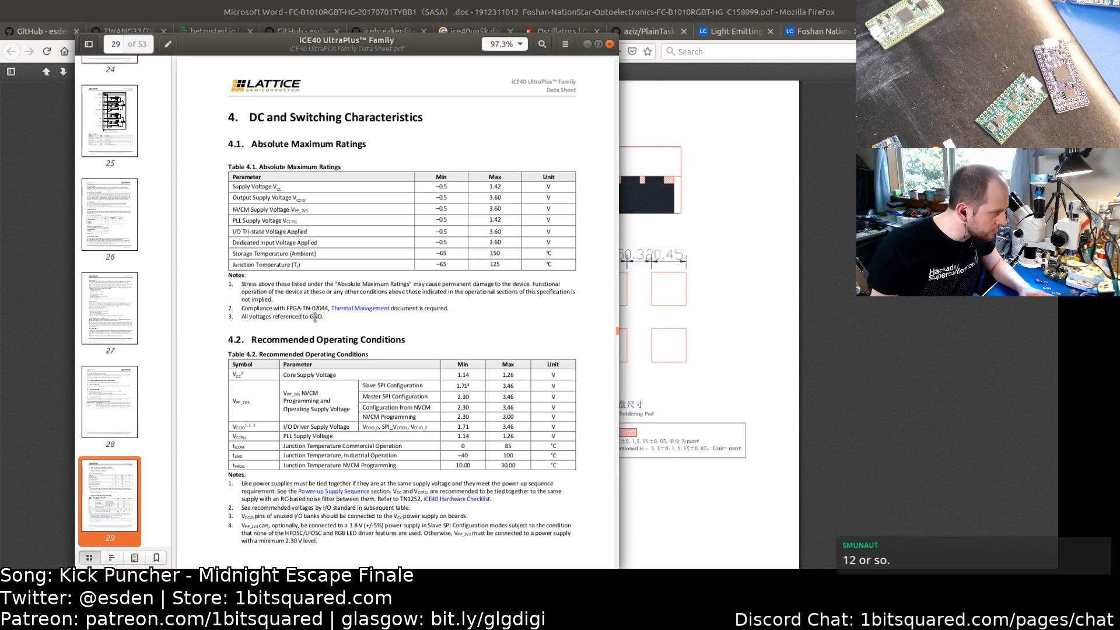
Step: Search the iCE40 UltraPlus datasheet for LED and step through the matching passages
{"action": "scroll", "coordinate": [286, 327], "scroll_direction": "down", "scroll_amount": 2}
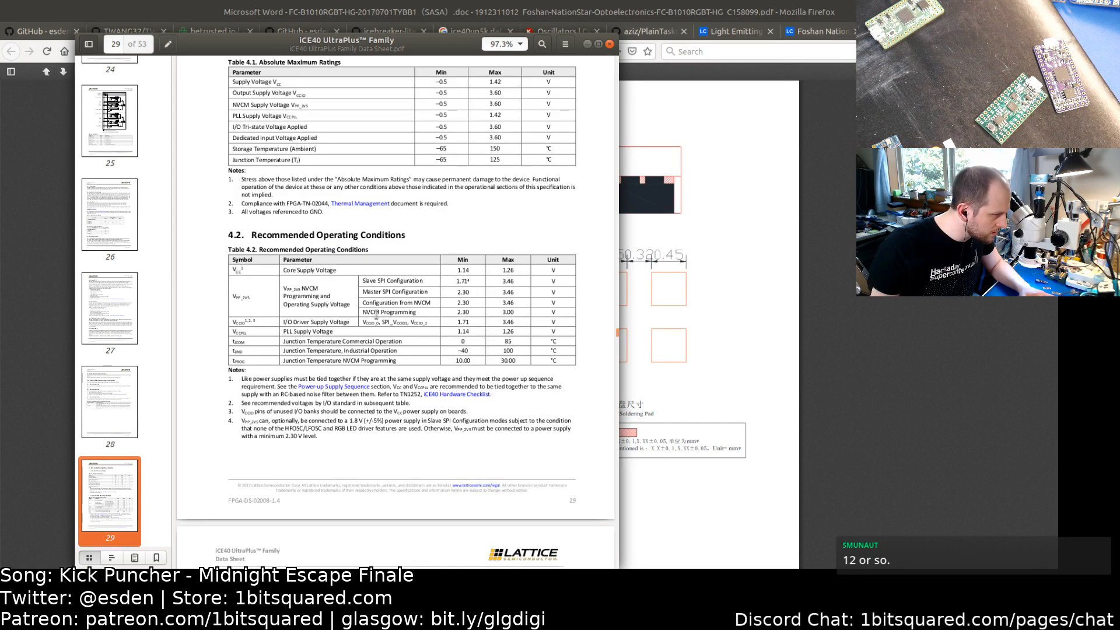
{"action": "scroll", "coordinate": [295, 266], "scroll_direction": "up", "scroll_amount": 2}
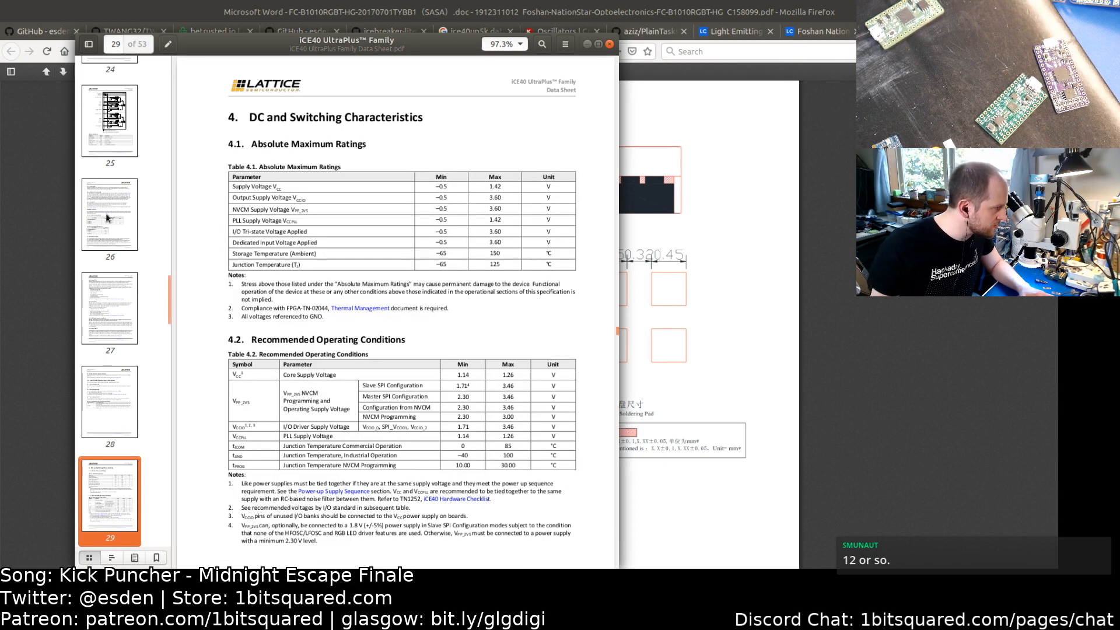
{"action": "scroll", "coordinate": [116, 303], "scroll_direction": "up", "scroll_amount": 5}
{"action": "scroll", "coordinate": [122, 293], "scroll_direction": "up", "scroll_amount": 11}
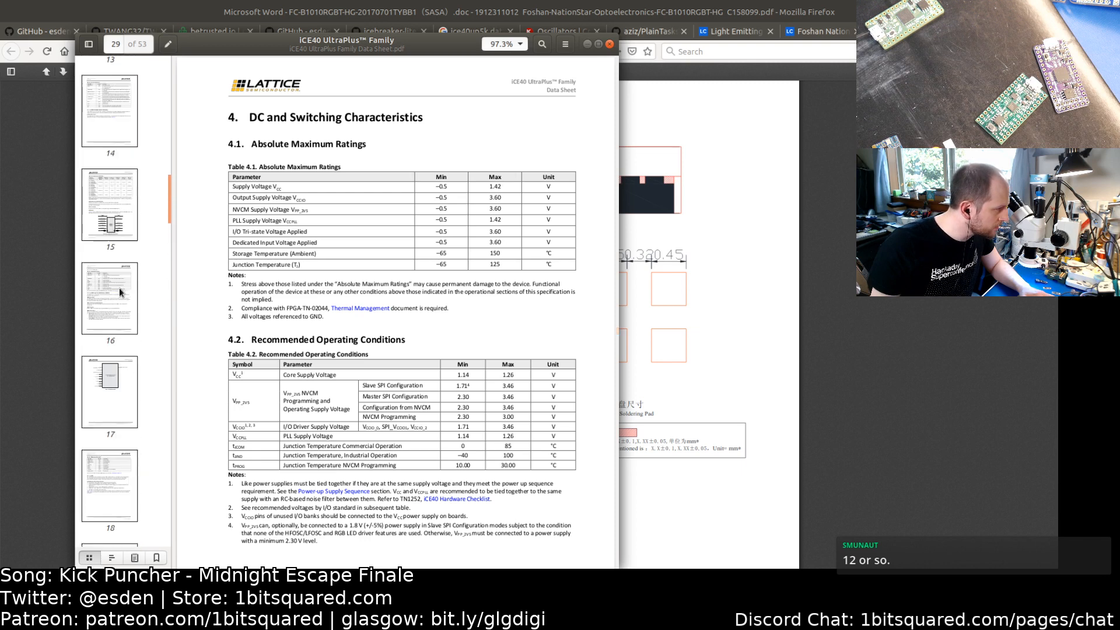
{"action": "scroll", "coordinate": [122, 292], "scroll_direction": "up", "scroll_amount": 4}
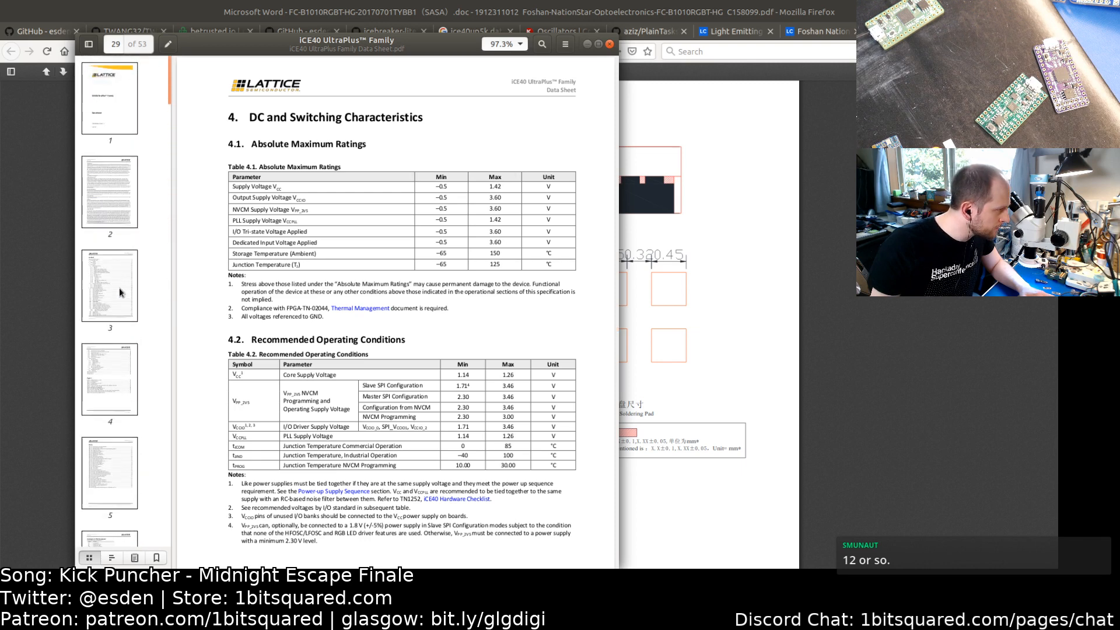
{"action": "scroll", "coordinate": [119, 214], "scroll_direction": "down", "scroll_amount": 13}
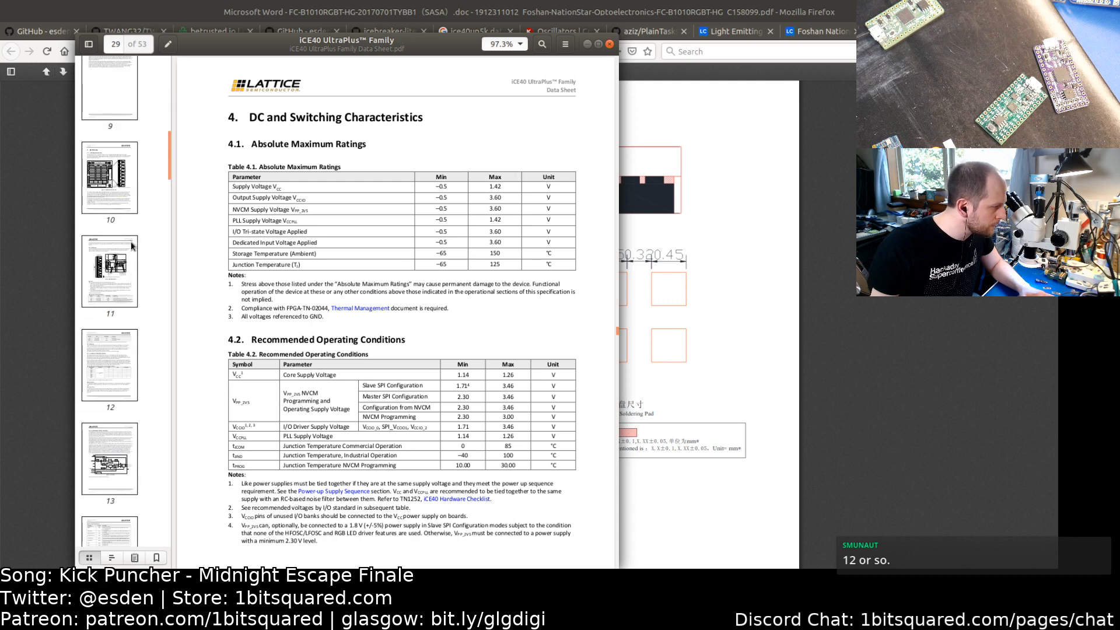
{"action": "key", "text": "ctrl+f"}
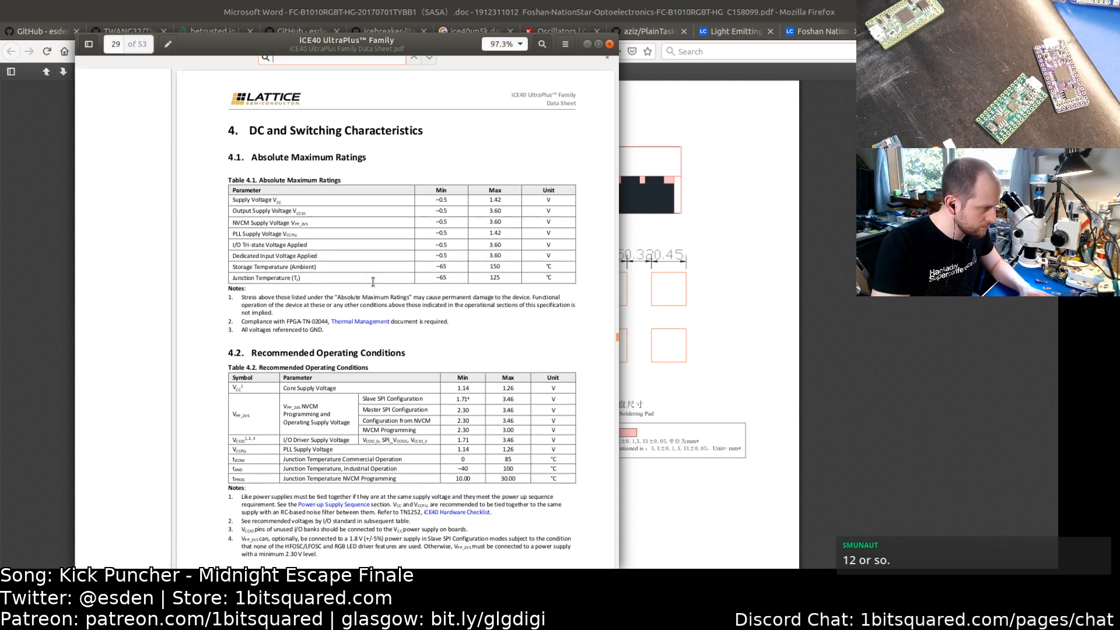
{"action": "type", "text": "LED"}
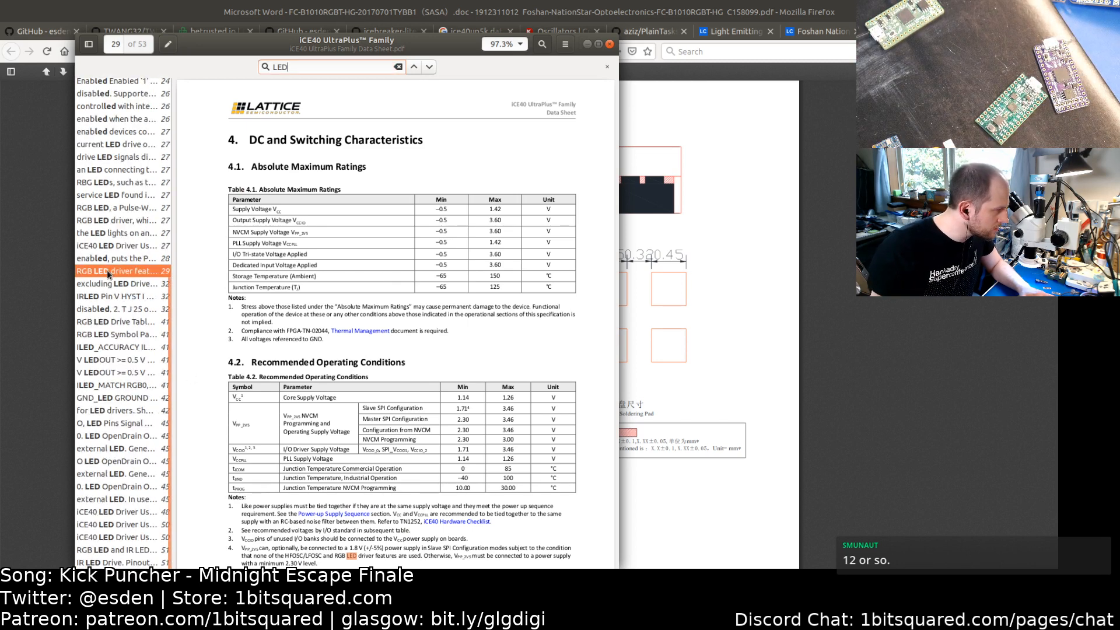
{"action": "left_click", "coordinate": [109, 284]}
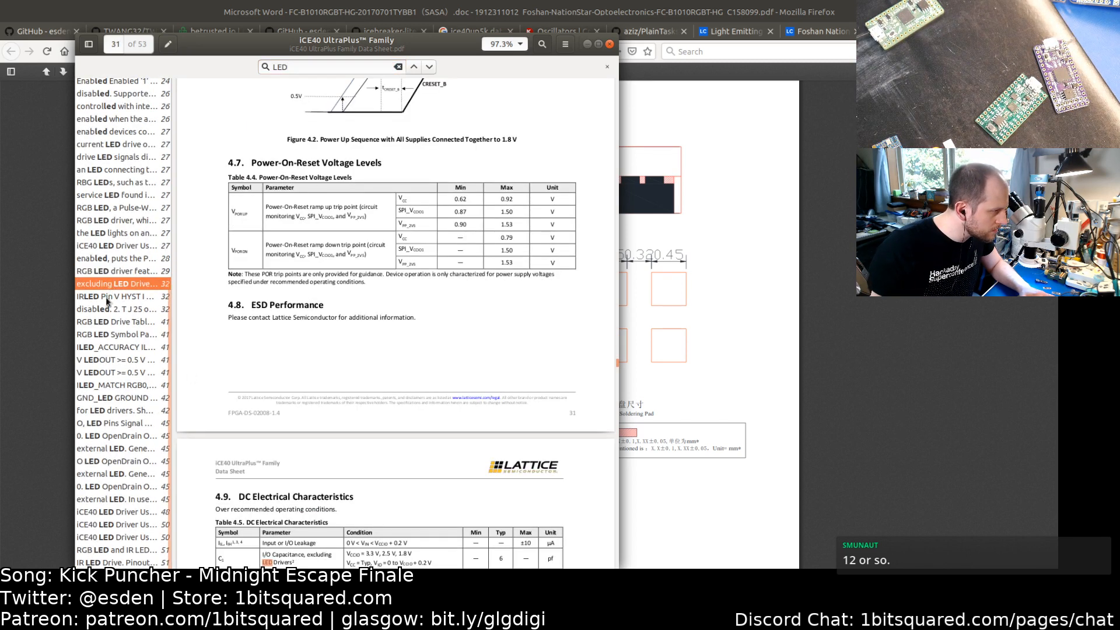
{"action": "left_click", "coordinate": [107, 299]}
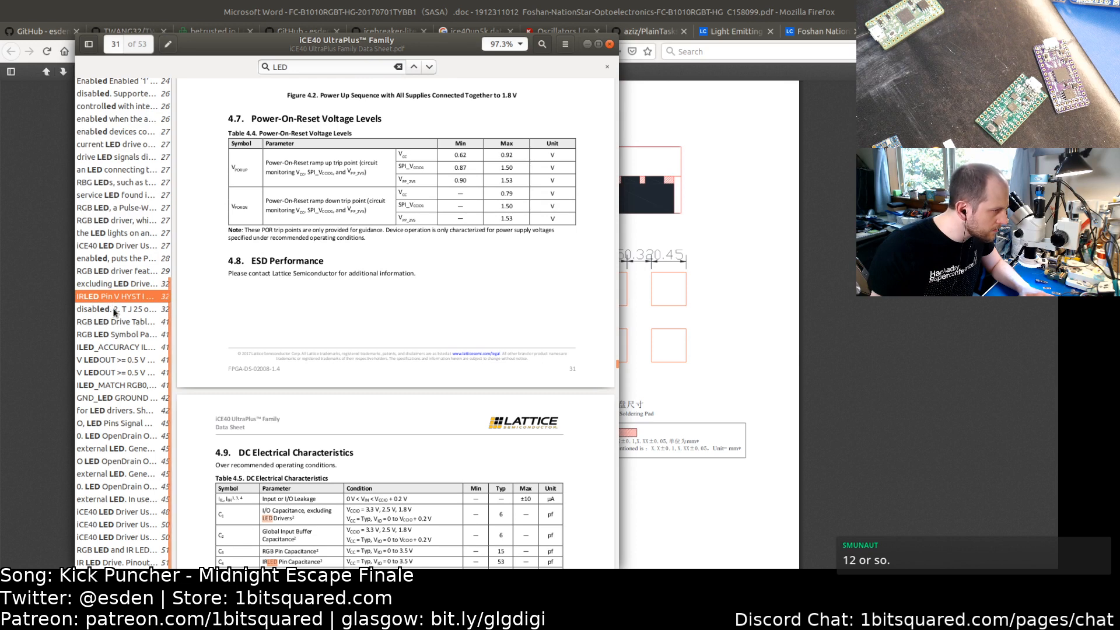
{"action": "left_click", "coordinate": [112, 311]}
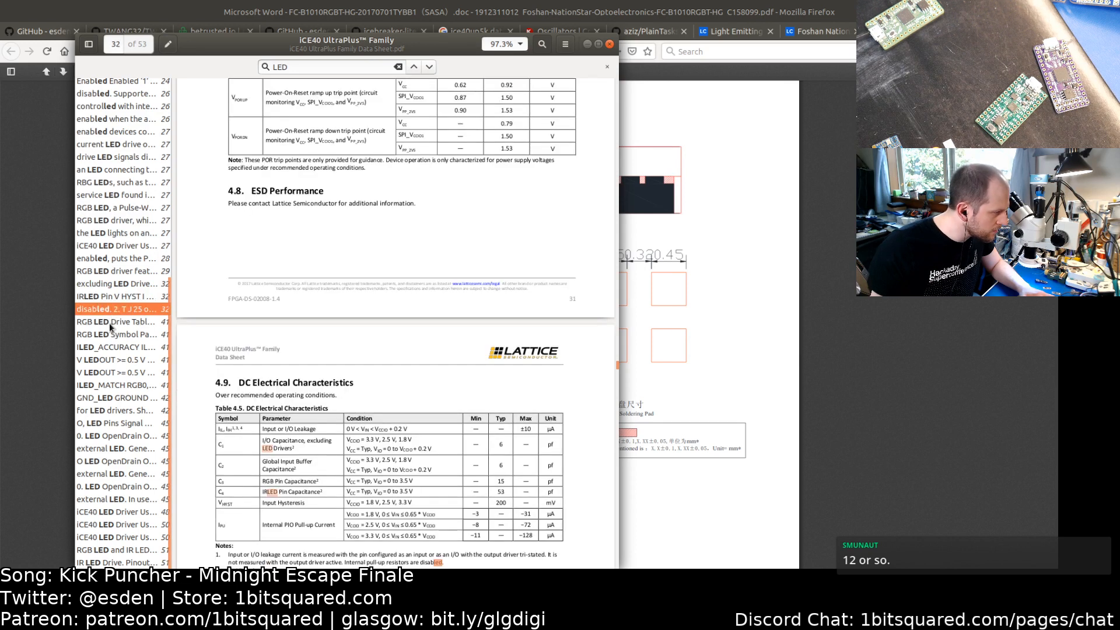
Step: Read the RGB LED Drive specifications in the iCE40 UltraPlus datasheet via the LED search results
{"action": "left_click", "coordinate": [111, 324]}
{"action": "left_click", "coordinate": [112, 338]}
{"action": "left_click", "coordinate": [119, 359]}
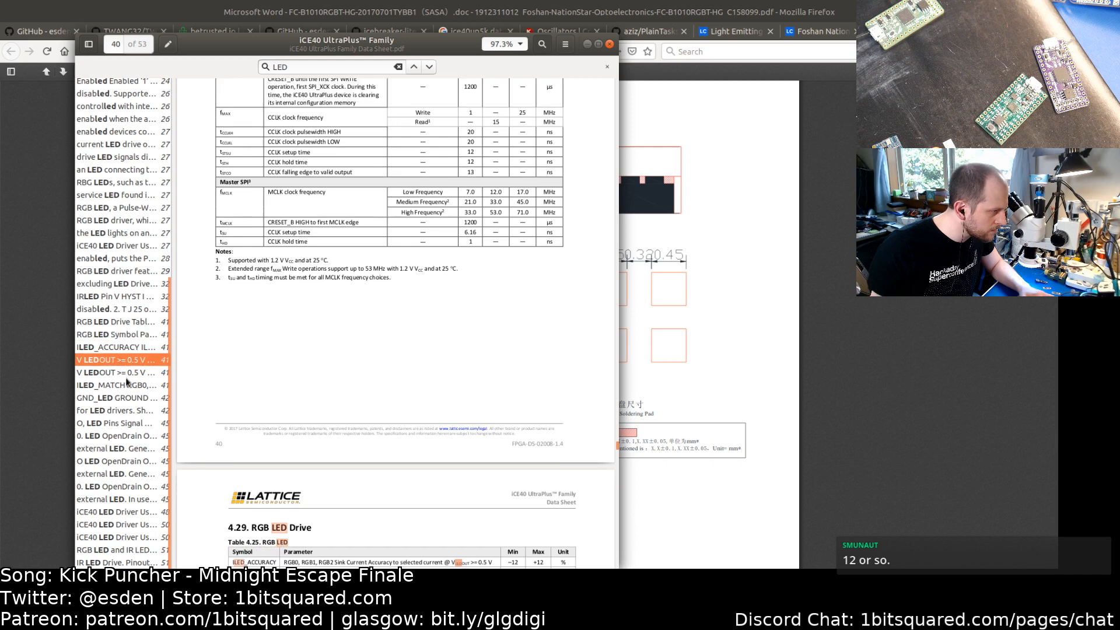
{"action": "scroll", "coordinate": [280, 343], "scroll_direction": "down", "scroll_amount": 5}
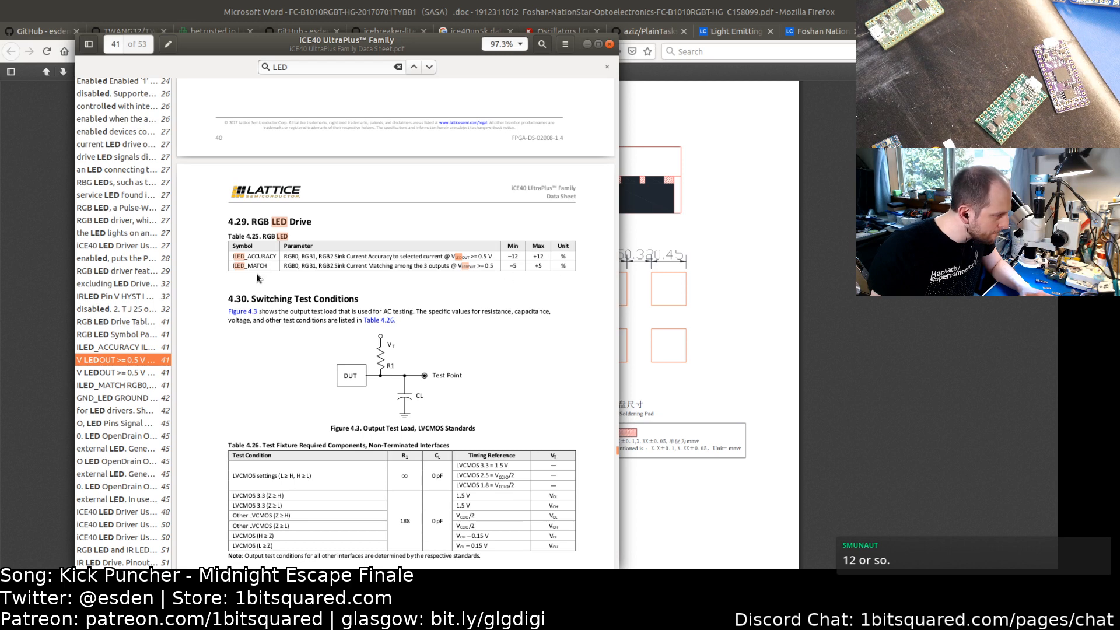
{"action": "scroll", "coordinate": [317, 284], "scroll_direction": "up", "scroll_amount": 2}
{"action": "scroll", "coordinate": [317, 283], "scroll_direction": "up", "scroll_amount": 2}
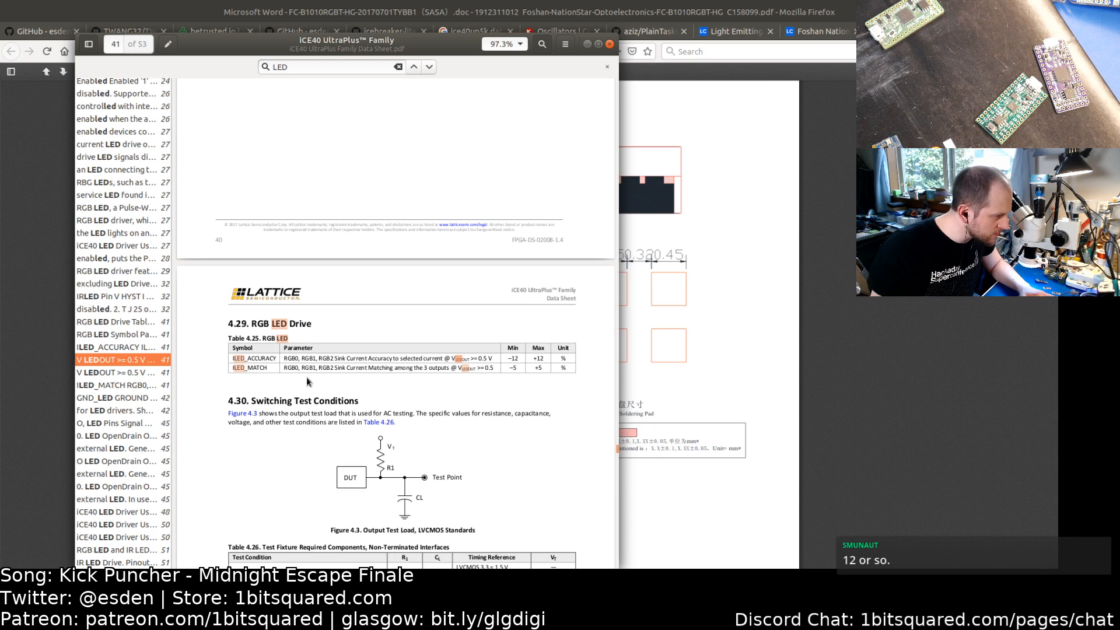
{"action": "scroll", "coordinate": [308, 347], "scroll_direction": "down", "scroll_amount": 2}
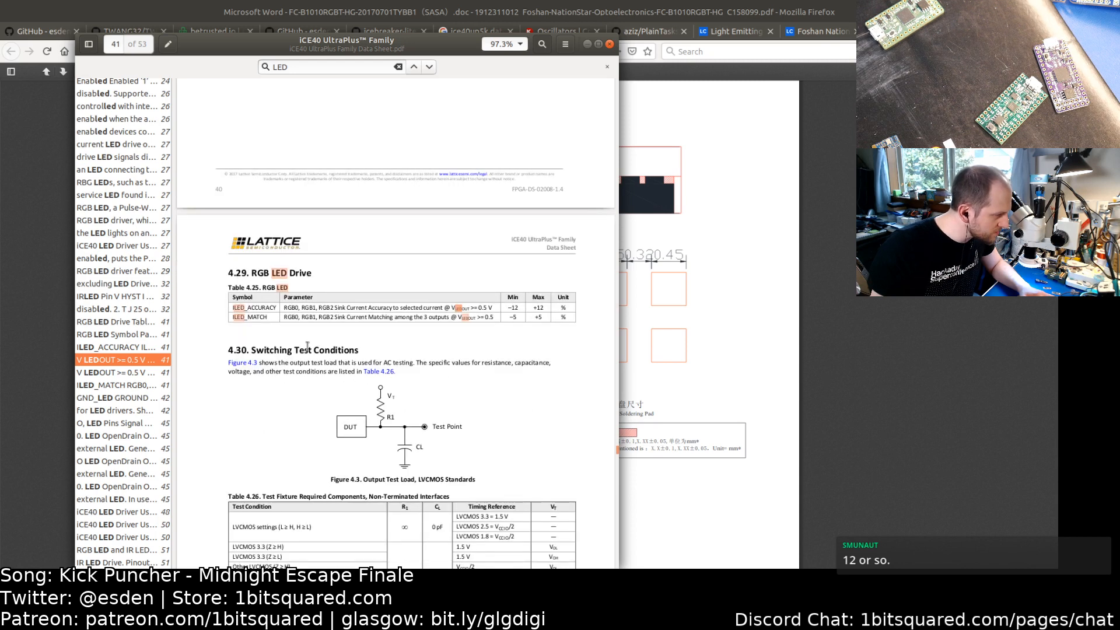
{"action": "scroll", "coordinate": [319, 344], "scroll_direction": "up", "scroll_amount": 6}
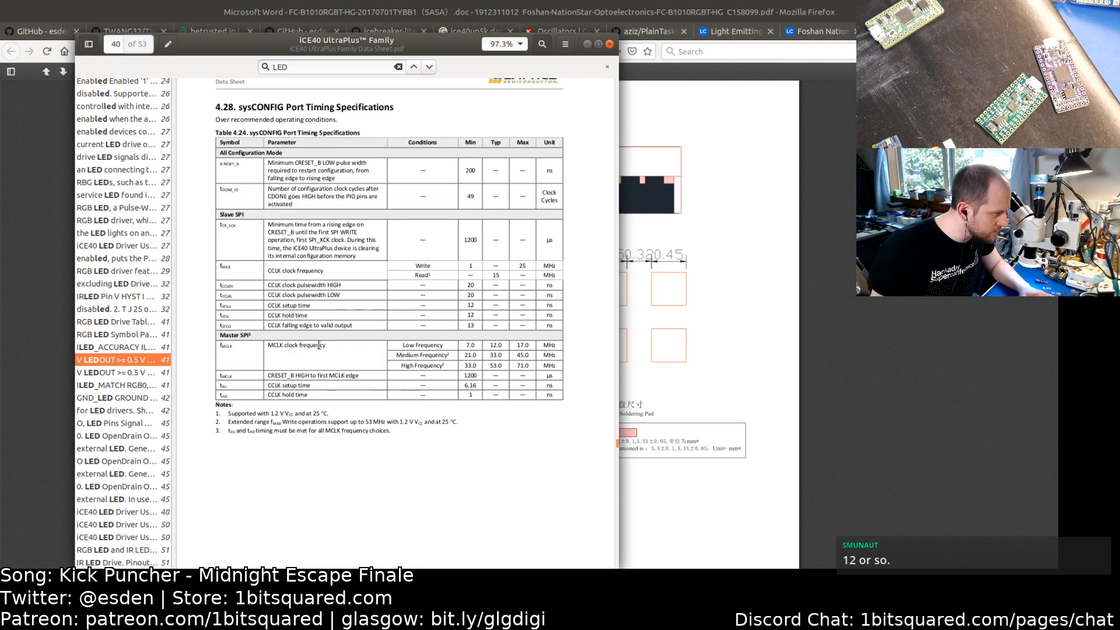
{"action": "scroll", "coordinate": [319, 349], "scroll_direction": "up", "scroll_amount": 10}
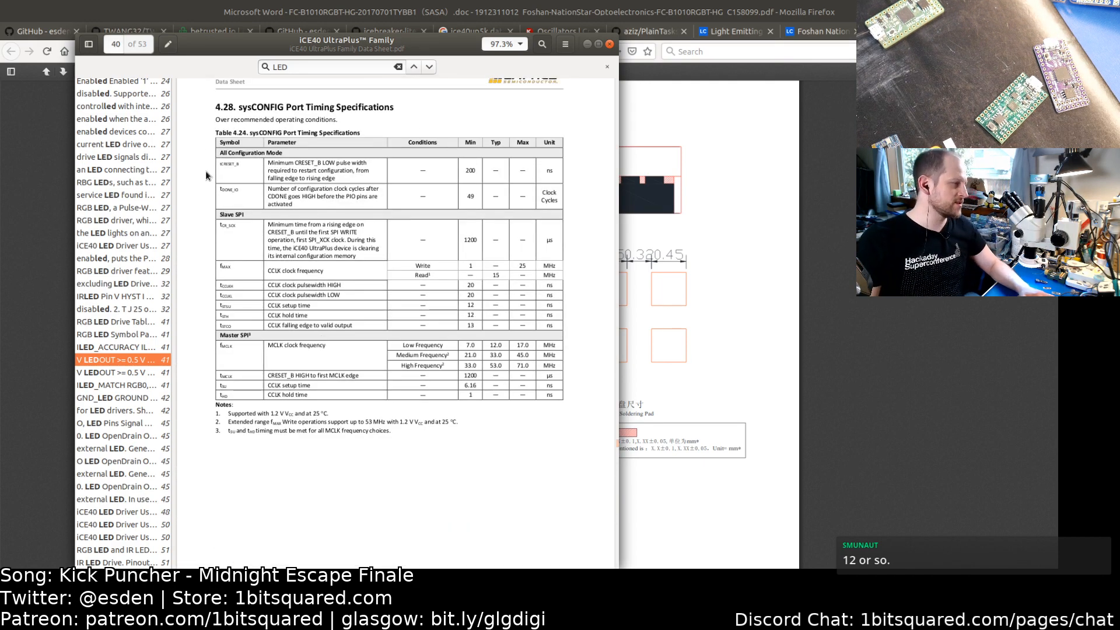
{"action": "left_click", "coordinate": [768, 264]}
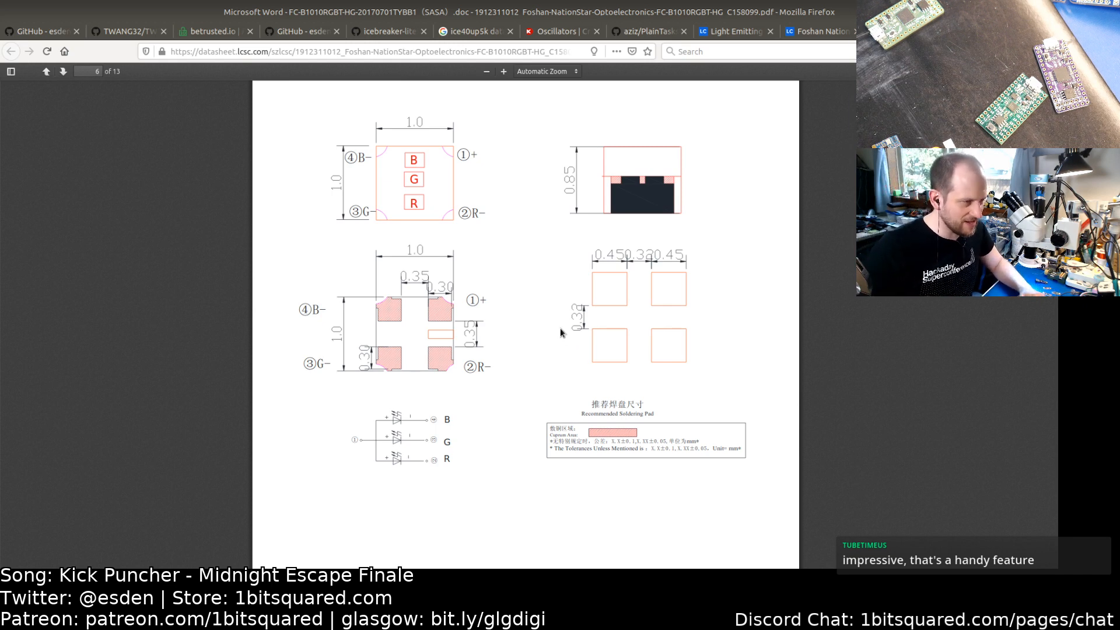
{"action": "key", "text": "alt+Tab"}
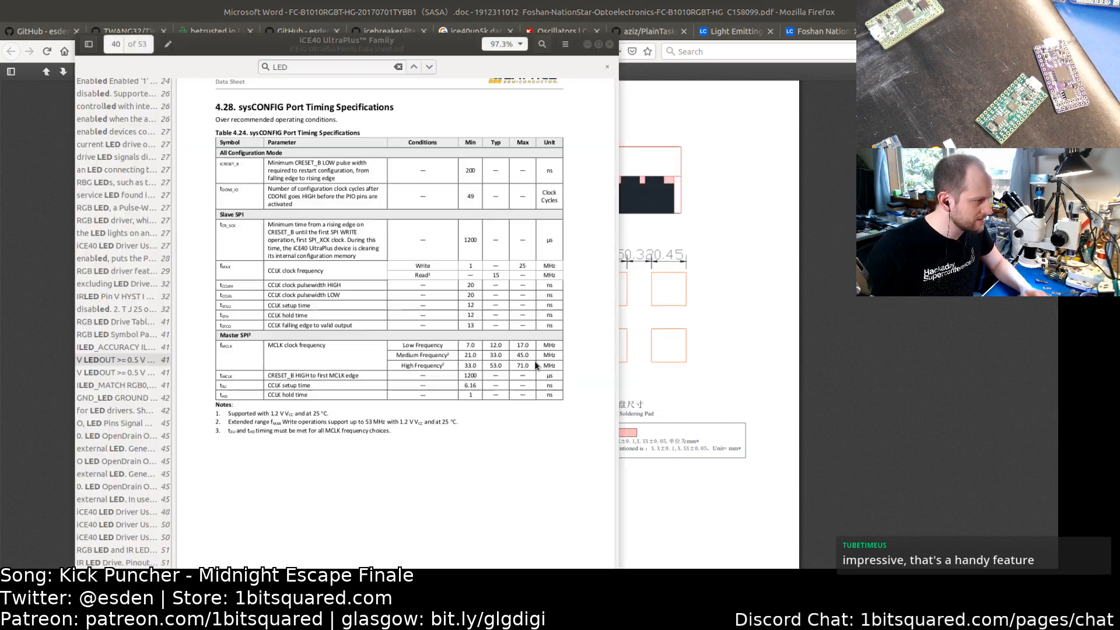
{"action": "key", "text": "alt+Tab"}
{"action": "key", "text": "alt+Tab"}
{"action": "key", "text": "Tab"}
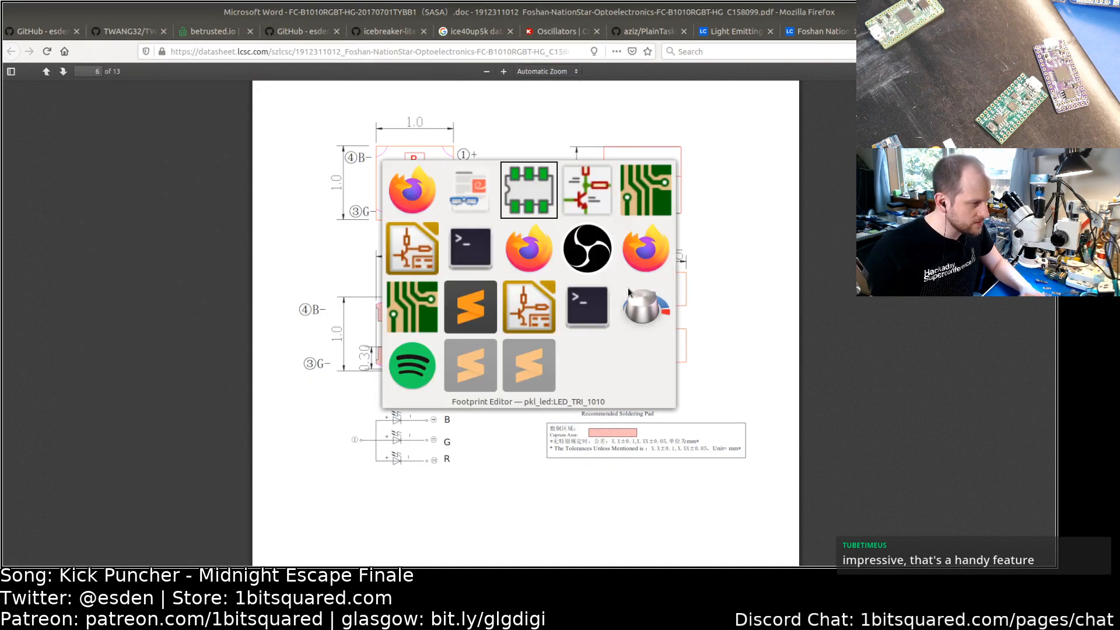
{"action": "key", "text": "alt+Tab"}
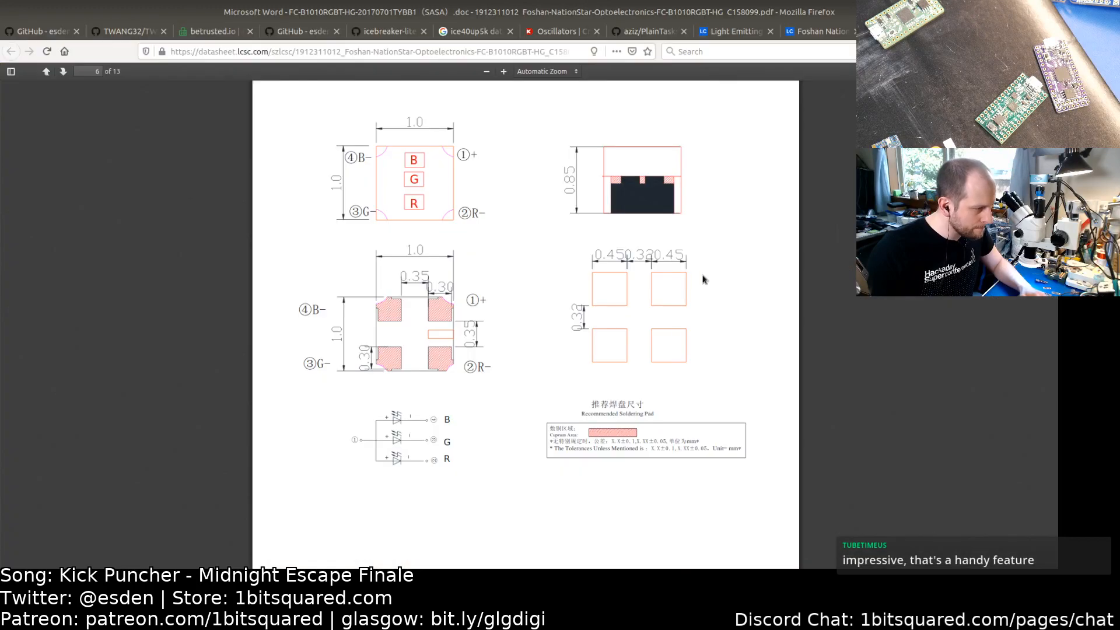
{"action": "key", "text": "alt+Tab"}
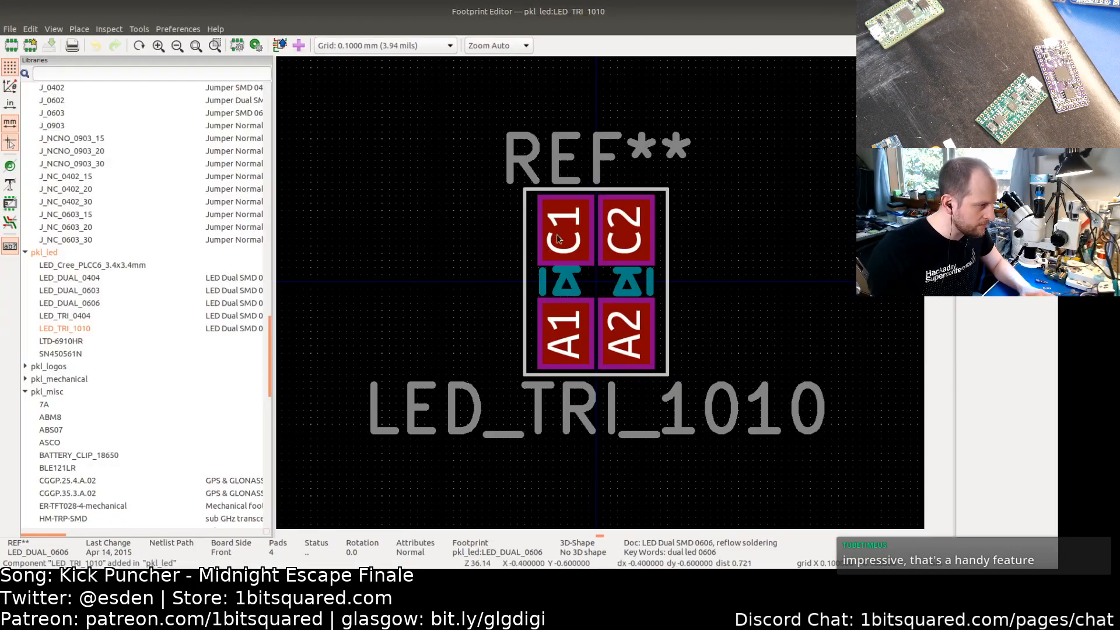
{"action": "double_click", "coordinate": [553, 236]}
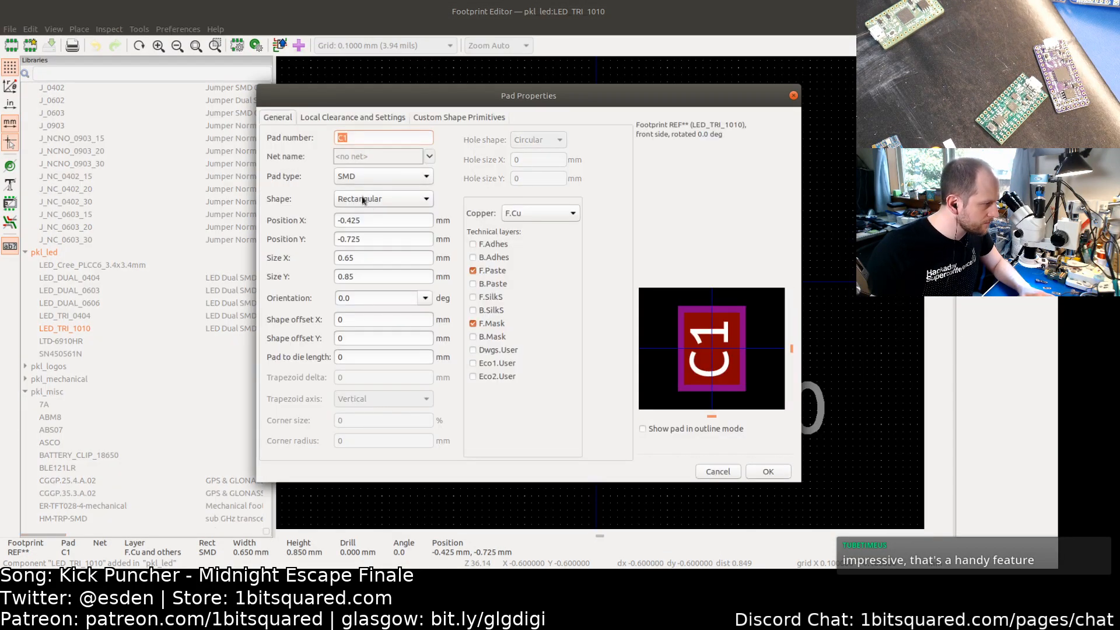
{"action": "key", "text": "BackSpace"}
{"action": "key", "text": "BackSpace"}
{"action": "type", "text": "5"}
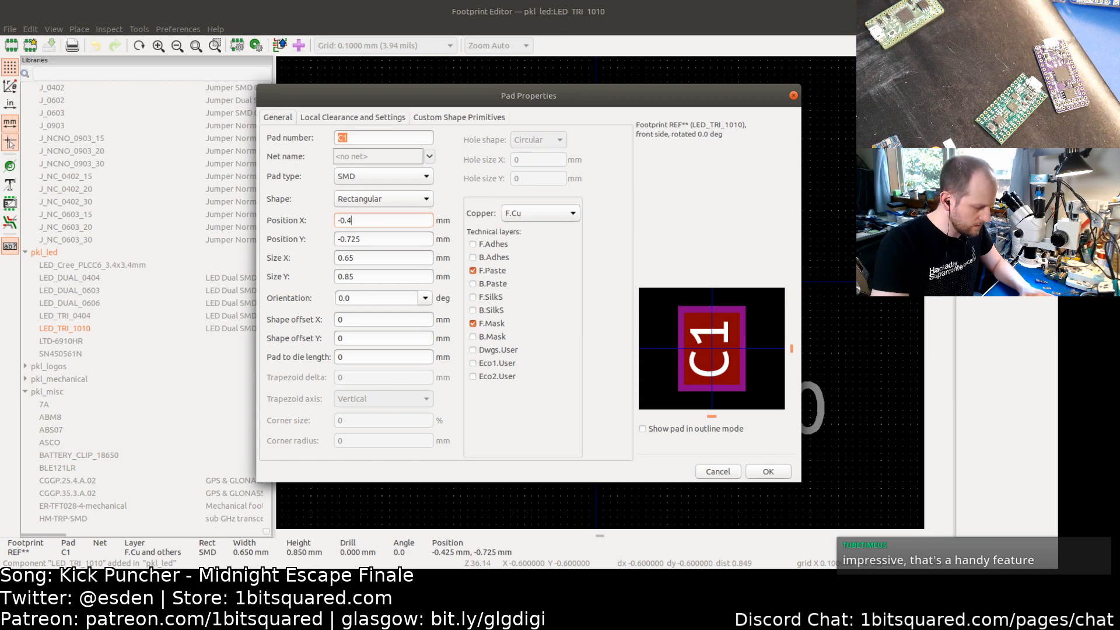
{"action": "key", "text": "Tab"}
{"action": "key", "text": "BackSpace"}
{"action": "key", "text": "BackSpace"}
{"action": "key", "text": "BackSpace"}
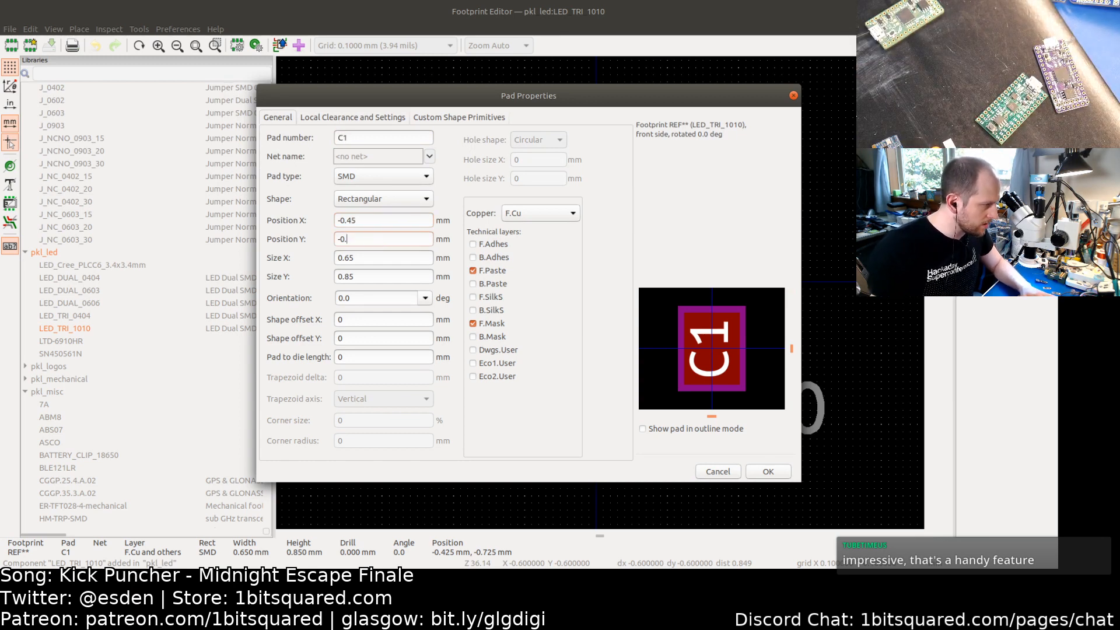
{"action": "type", "text": "45"}
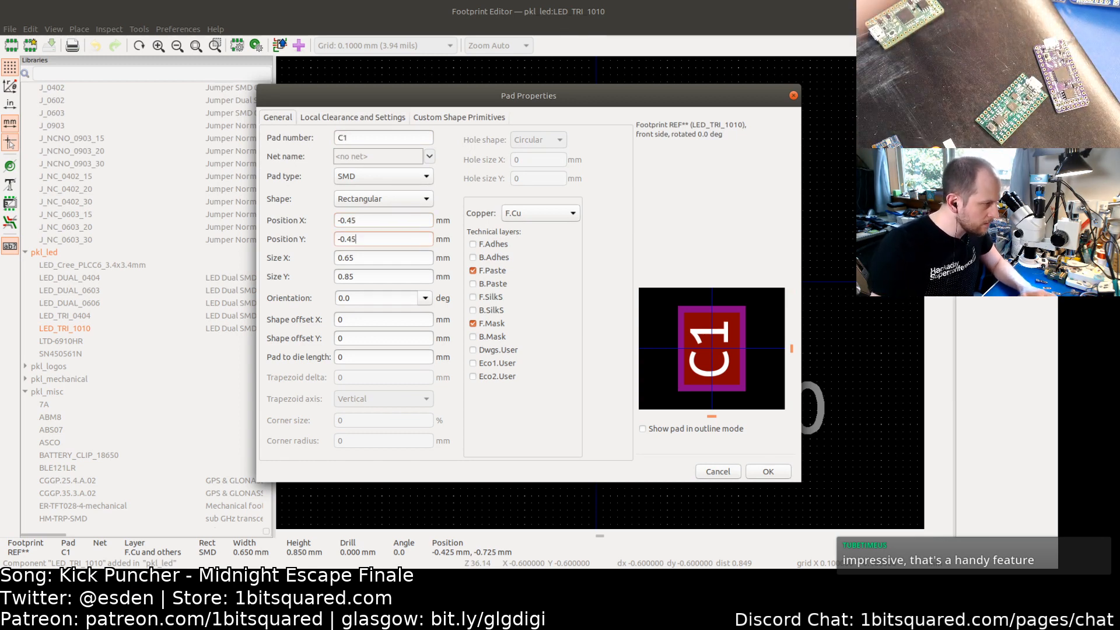
{"action": "left_click", "coordinate": [361, 199]}
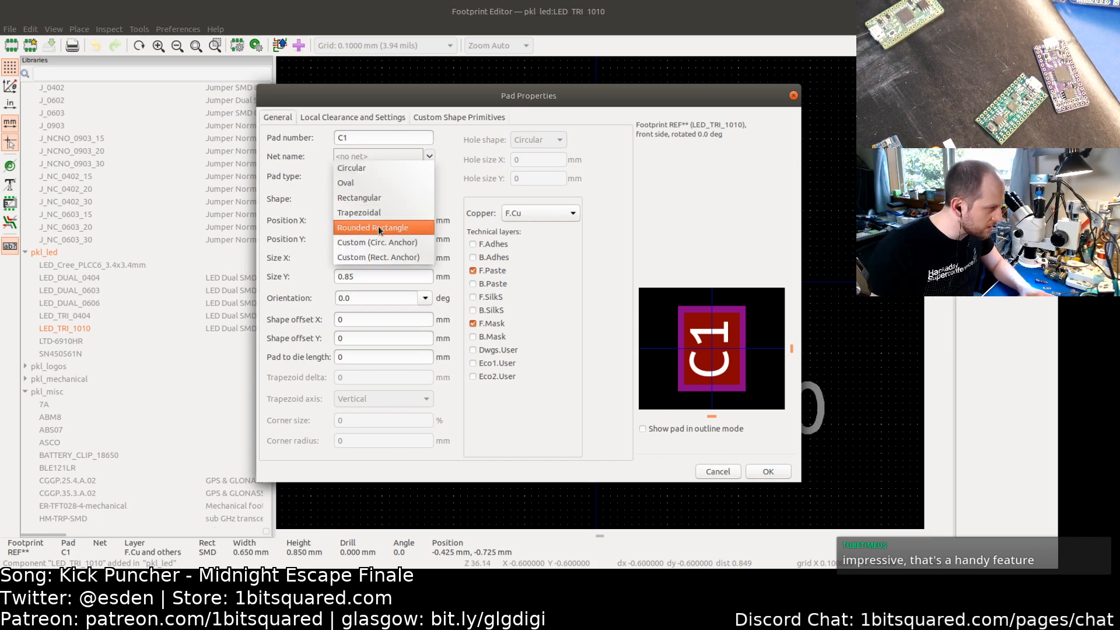
{"action": "left_click", "coordinate": [378, 227]}
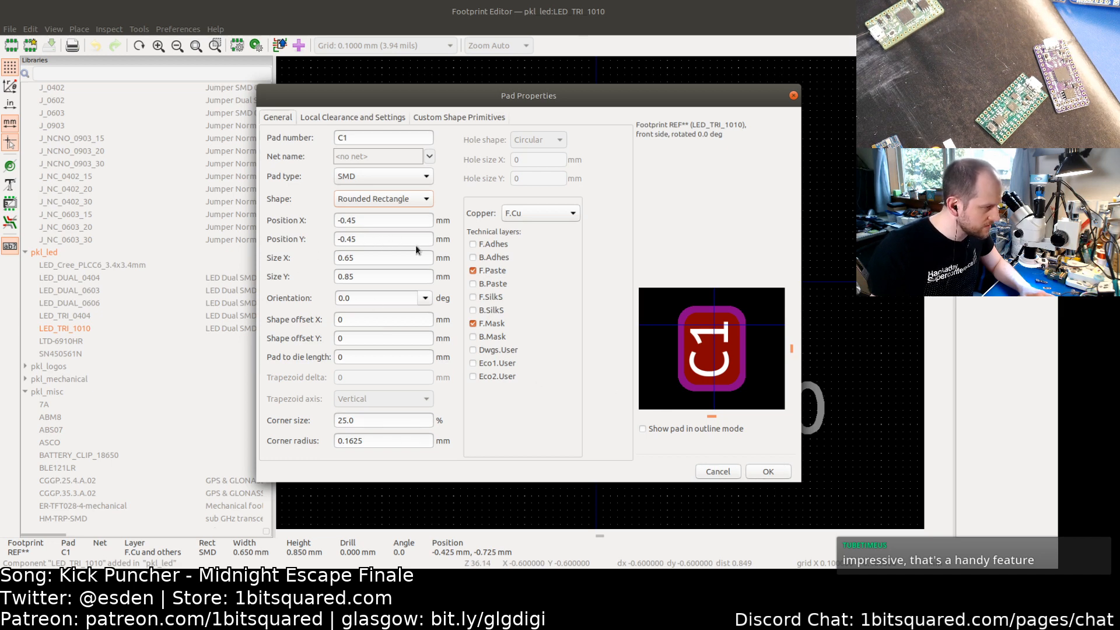
{"action": "left_click", "coordinate": [717, 471]}
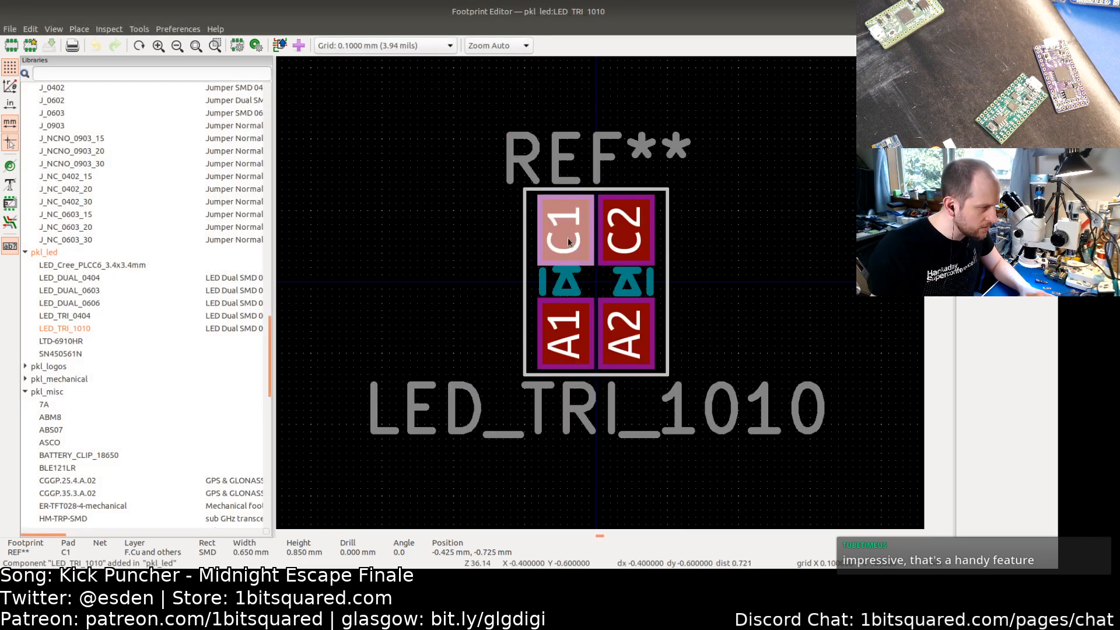
Step: Resize pad C1 to 0.45 × 0.45 mm and change its shape to Rounded Rectangle
{"action": "double_click", "coordinate": [569, 241]}
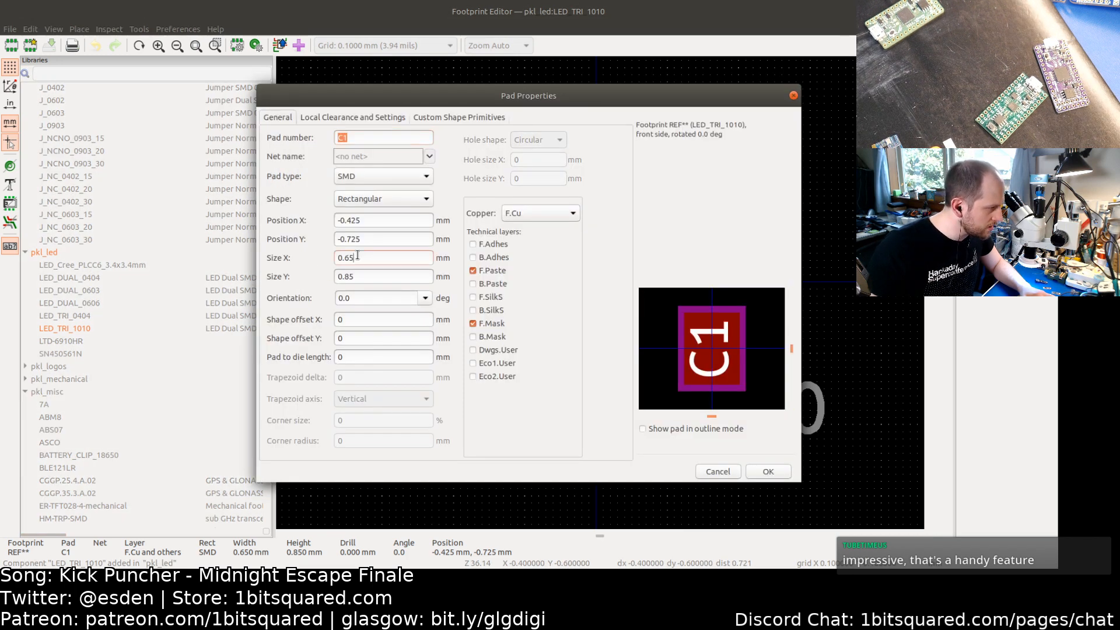
{"action": "key", "text": "BackSpace"}
{"action": "key", "text": "BackSpace"}
{"action": "type", "text": "45"}
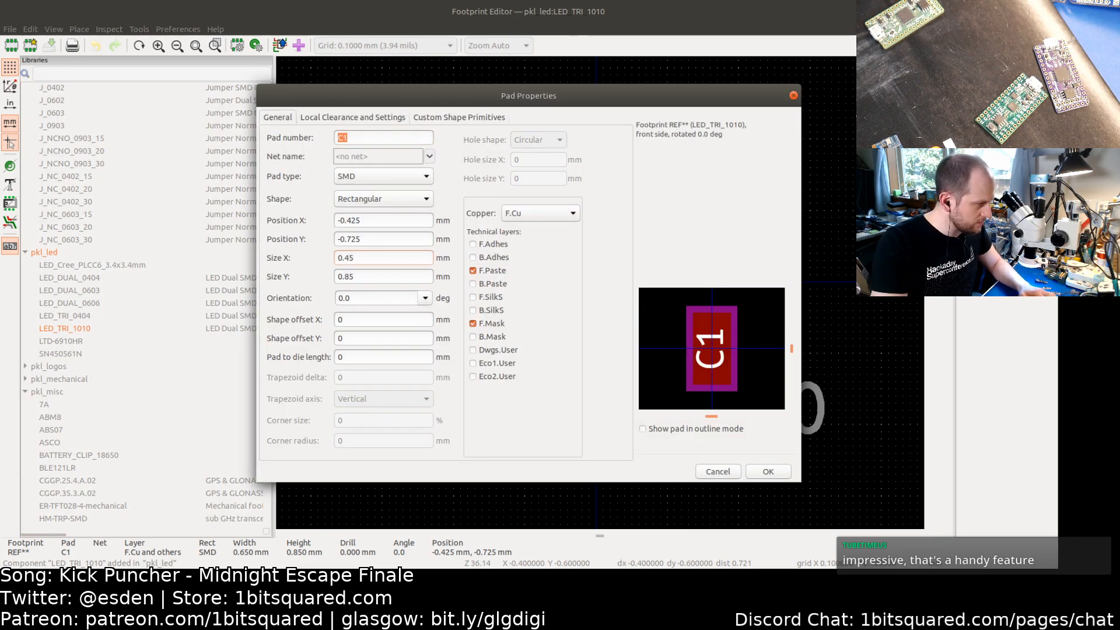
{"action": "key", "text": "Tab"}
{"action": "type", "text": "0."}
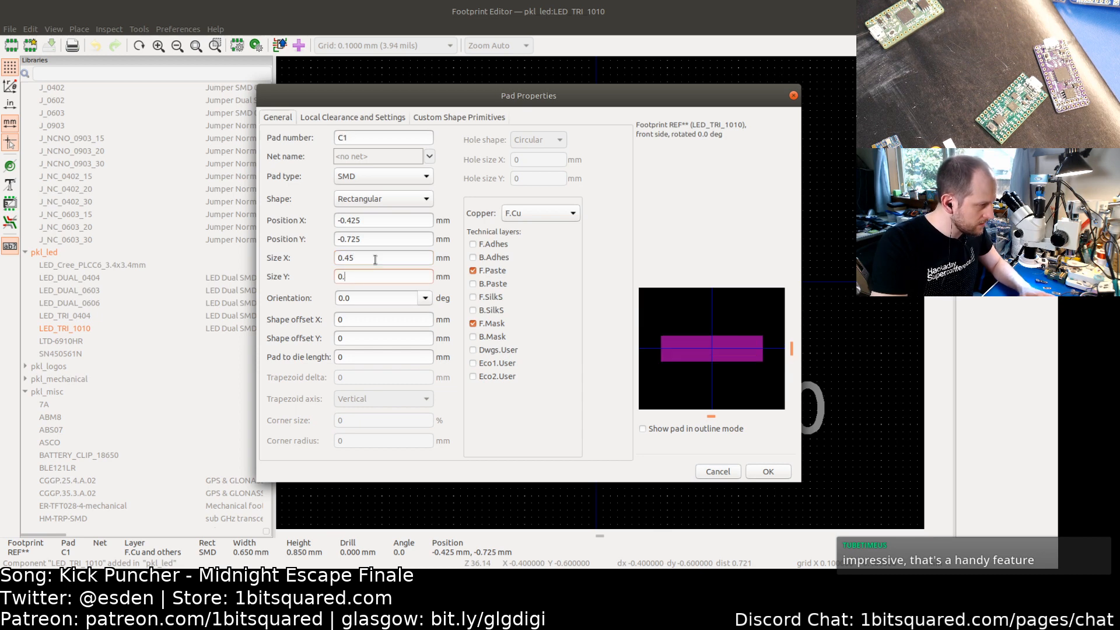
{"action": "type", "text": "45"}
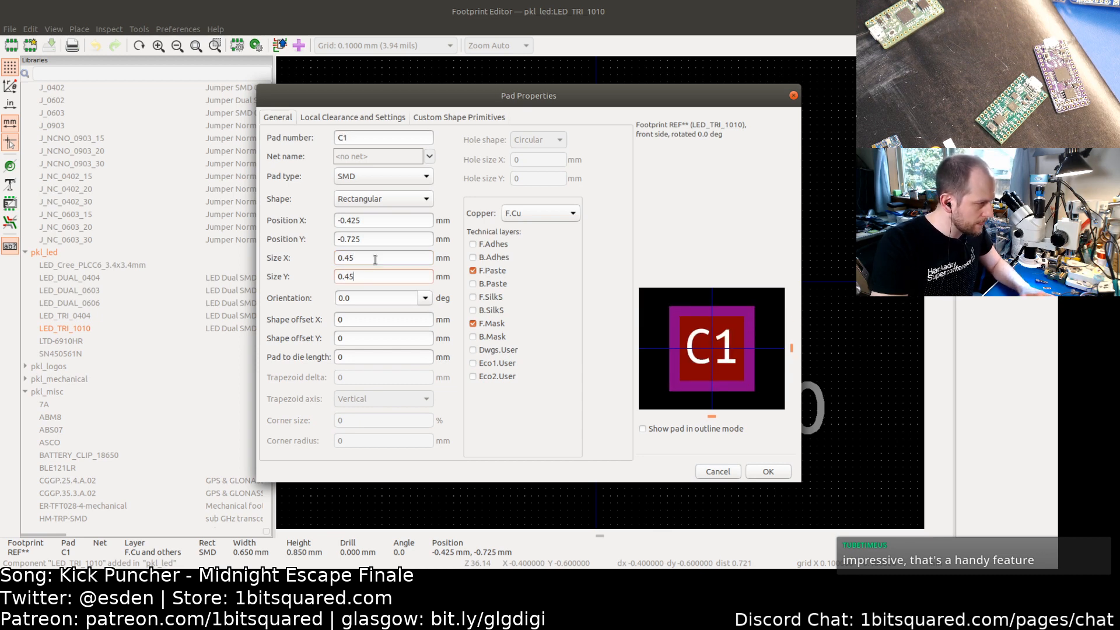
{"action": "left_click", "coordinate": [382, 199]}
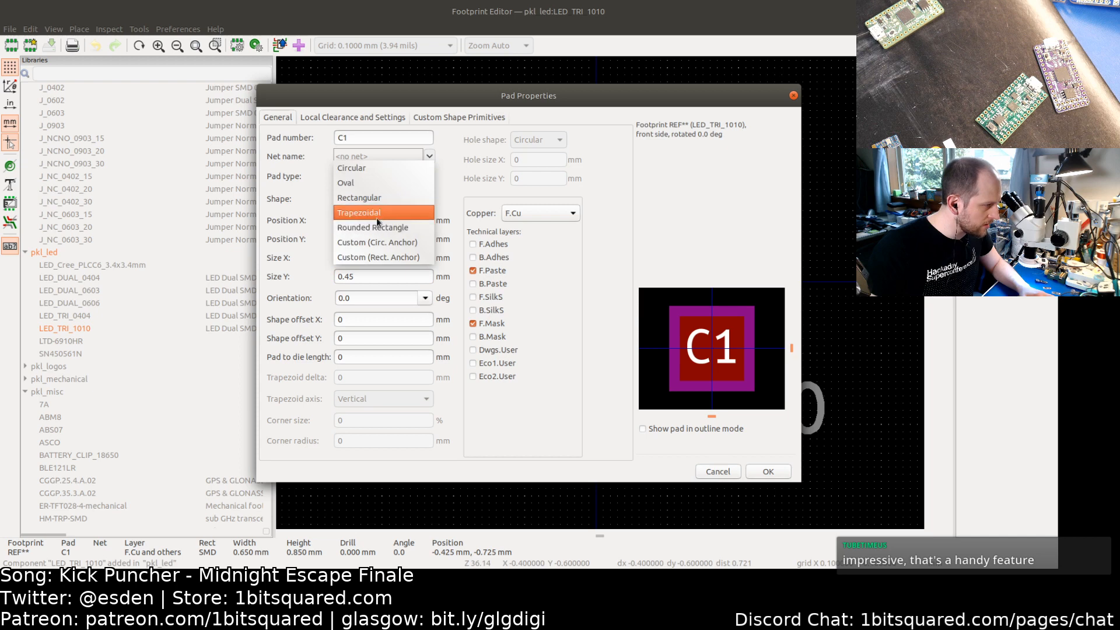
{"action": "left_click", "coordinate": [377, 228]}
{"action": "left_click", "coordinate": [785, 474]}
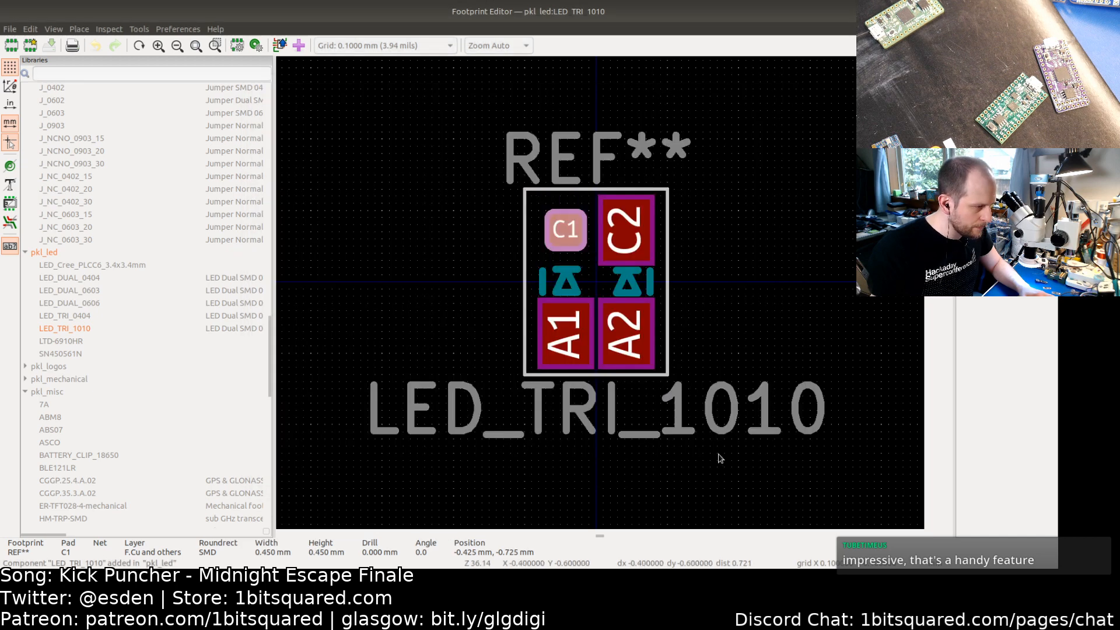
{"action": "right_click", "coordinate": [564, 228]}
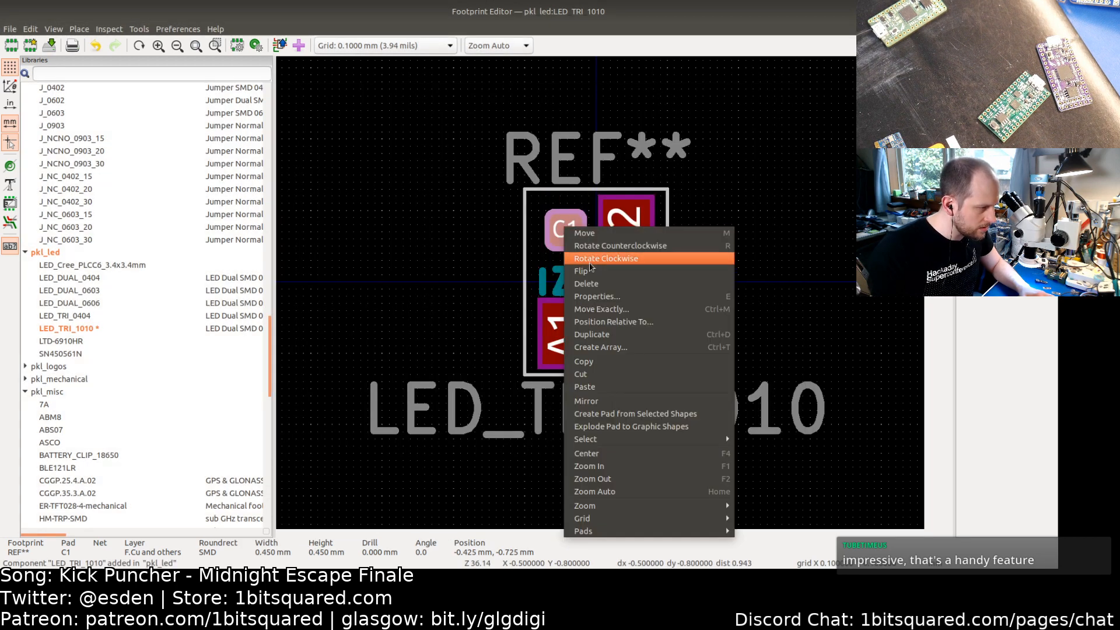
{"action": "left_click", "coordinate": [462, 250]}
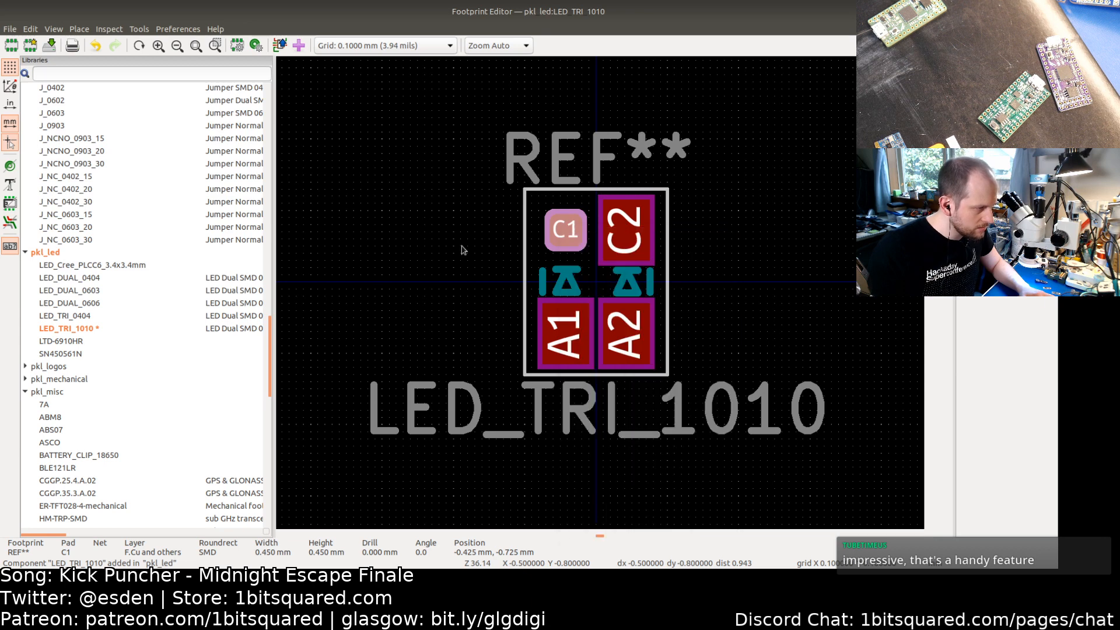
{"action": "key", "text": "alt+Tab"}
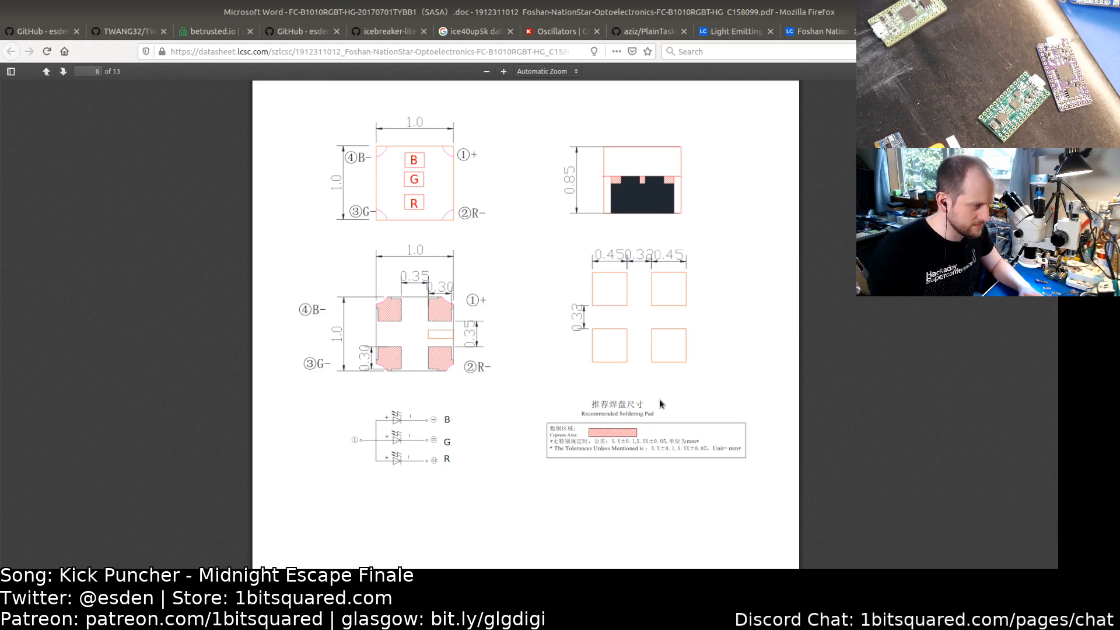
{"action": "key", "text": "alt+Tab"}
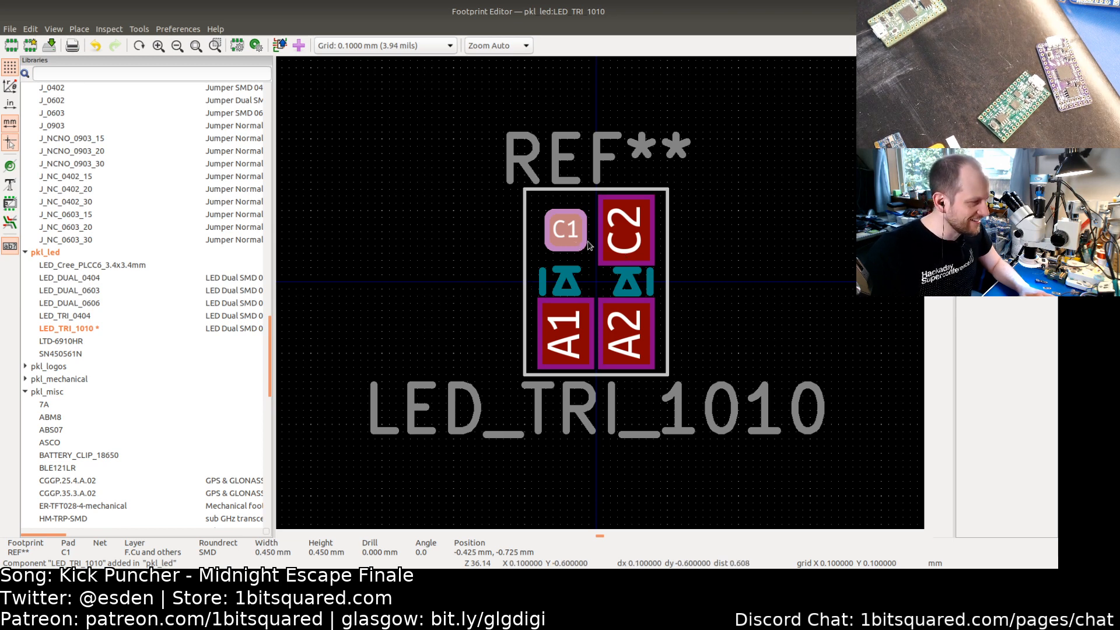
Step: Copy pad C1's properties and paste them onto pads C2, A1 and A2
{"action": "right_click", "coordinate": [555, 234]}
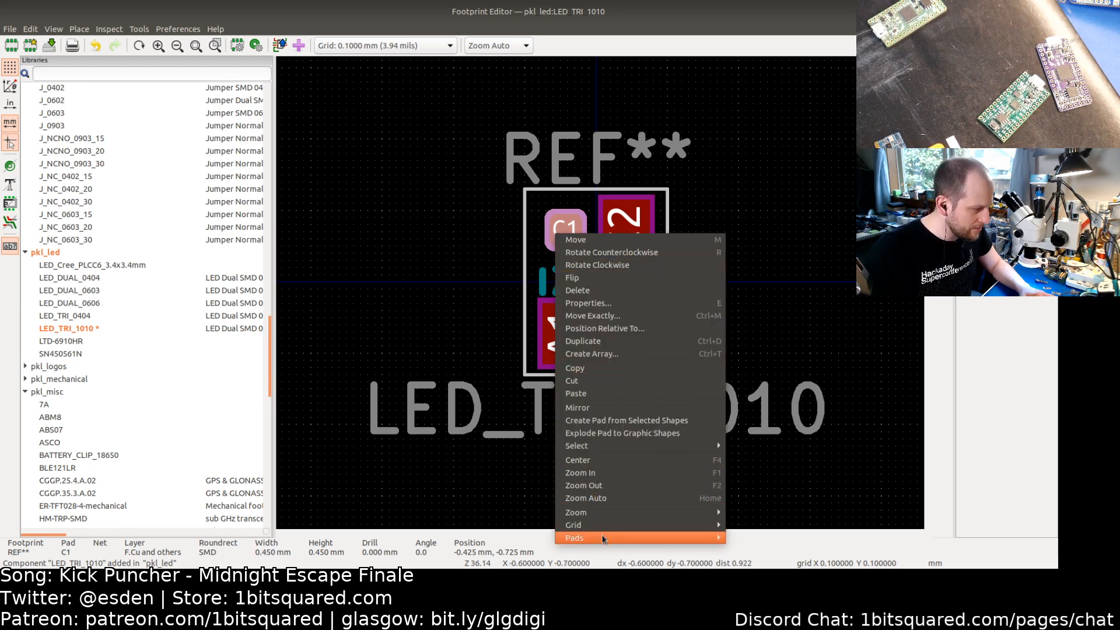
{"action": "mouse_move", "coordinate": [603, 537]}
{"action": "left_click", "coordinate": [764, 522]}
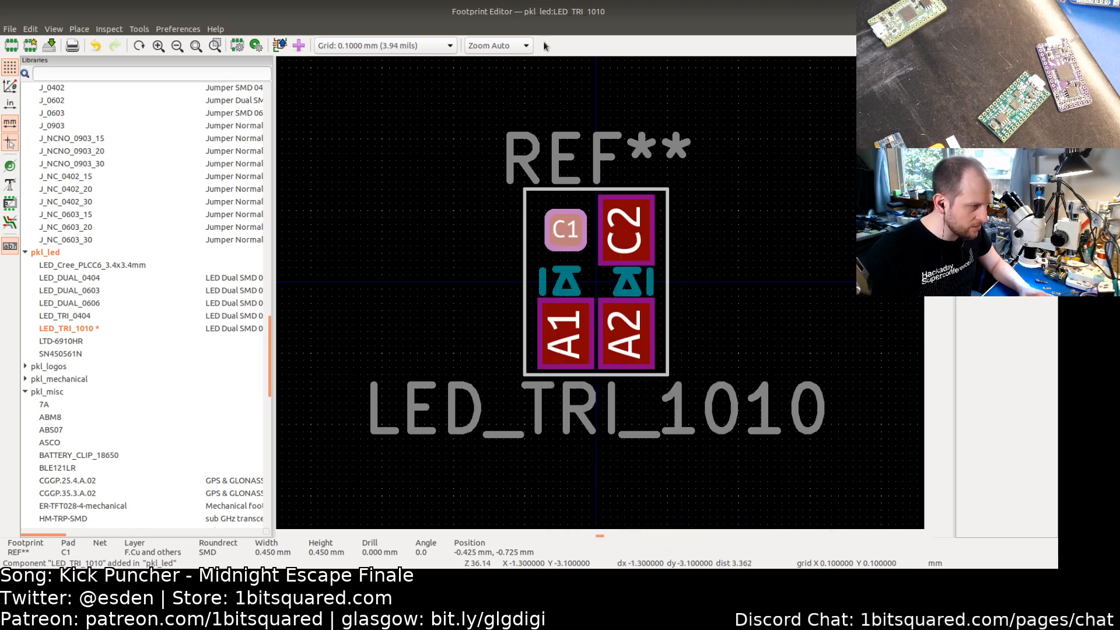
{"action": "left_click", "coordinate": [626, 233]}
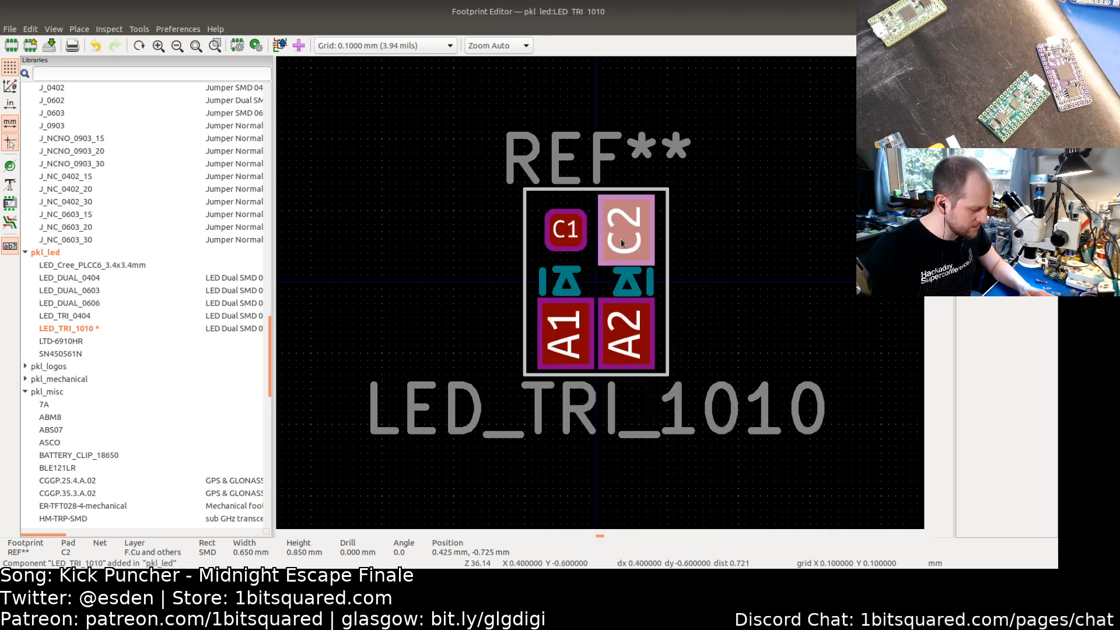
{"action": "left_click", "coordinate": [630, 349]}
{"action": "left_click", "coordinate": [548, 344], "text": "shift"}
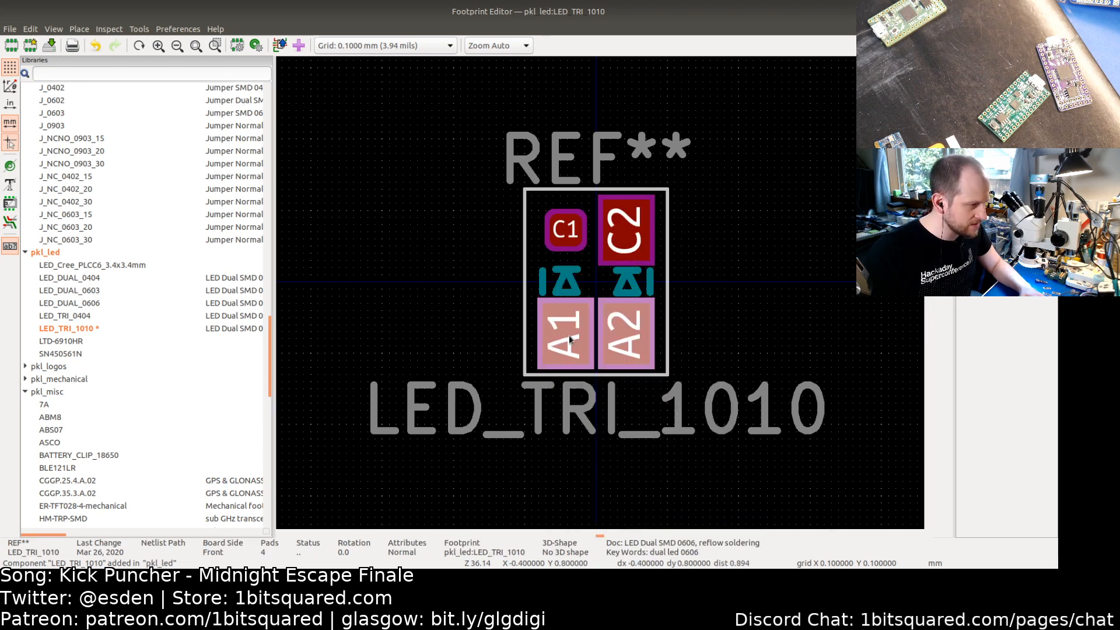
{"action": "right_click", "coordinate": [620, 237]}
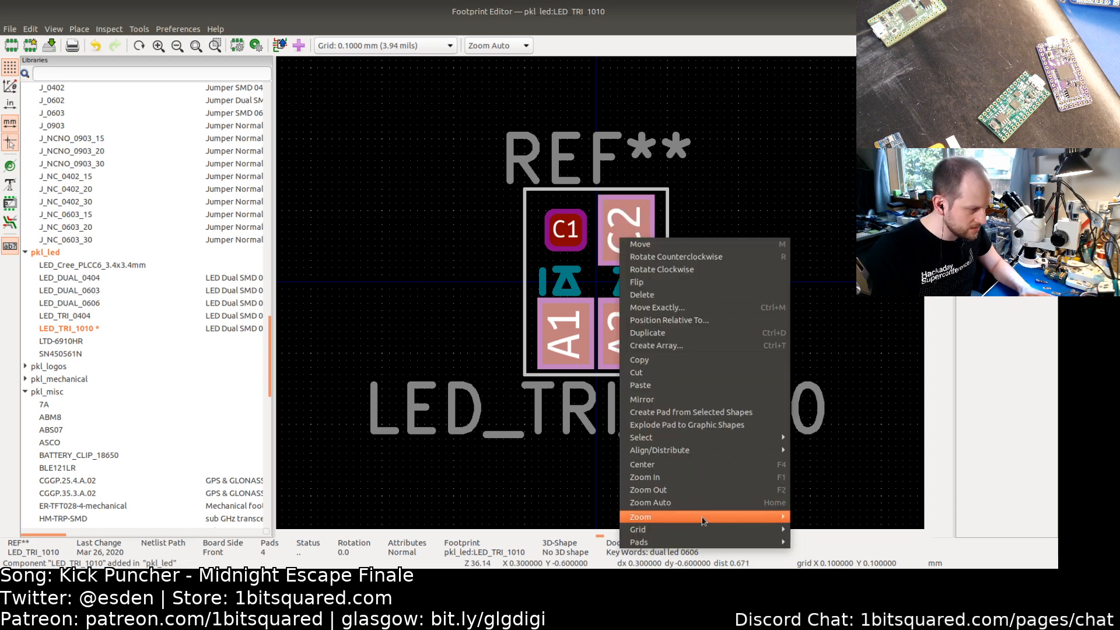
{"action": "mouse_move", "coordinate": [703, 541]}
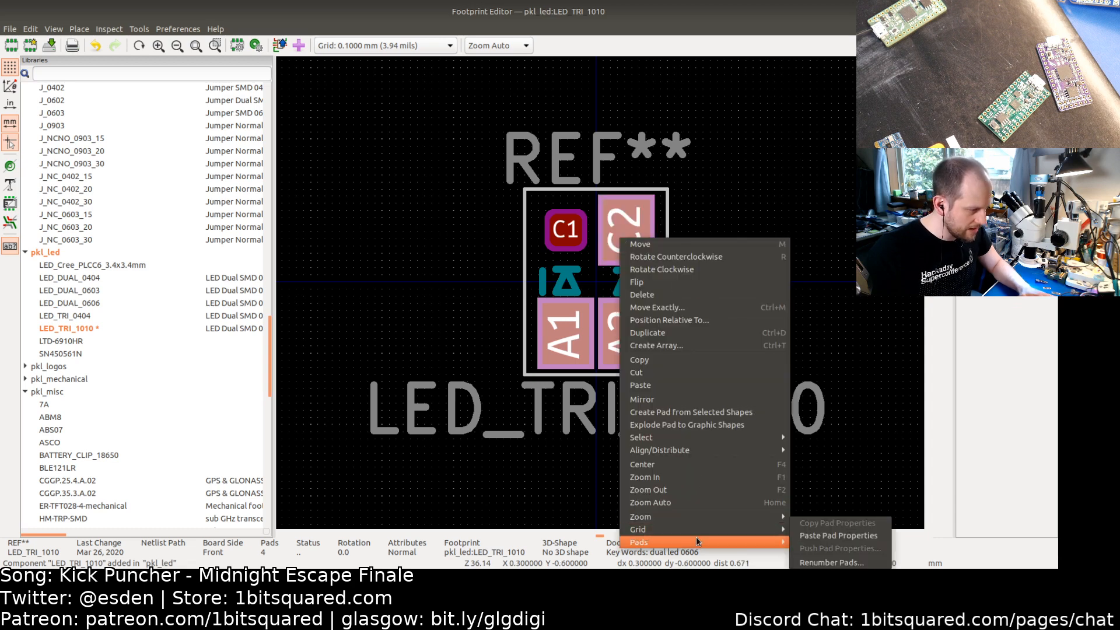
{"action": "left_click", "coordinate": [834, 536]}
{"action": "left_click", "coordinate": [729, 227]}
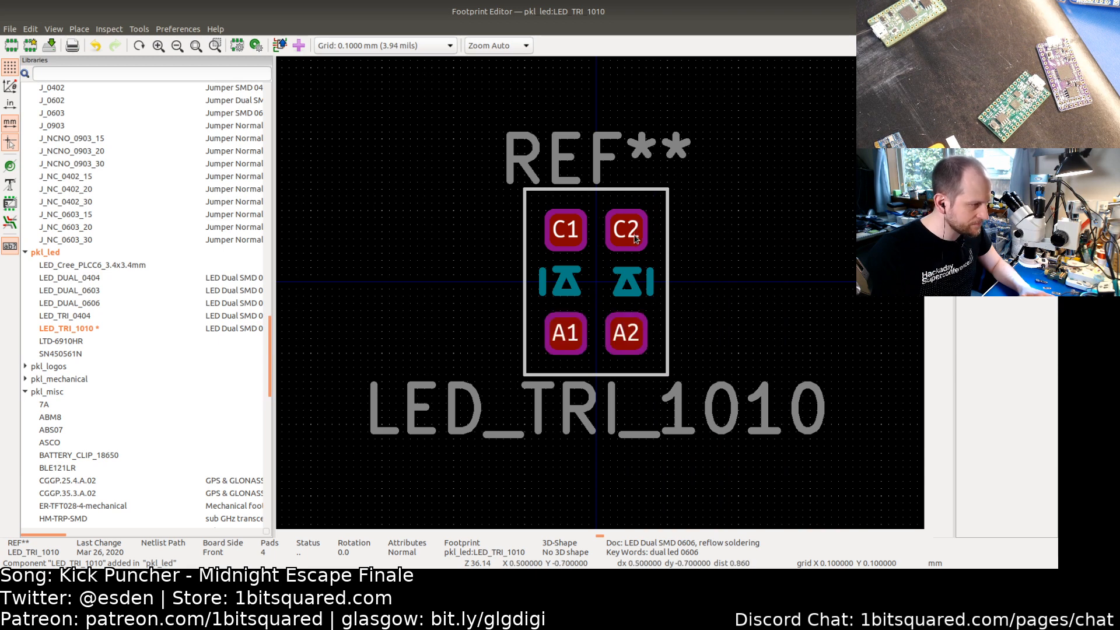
Step: Compare with the datasheet pad drawing, move the left diode symbol out of the footprint and delete the right diode symbol
{"action": "key", "text": "alt+Tab"}
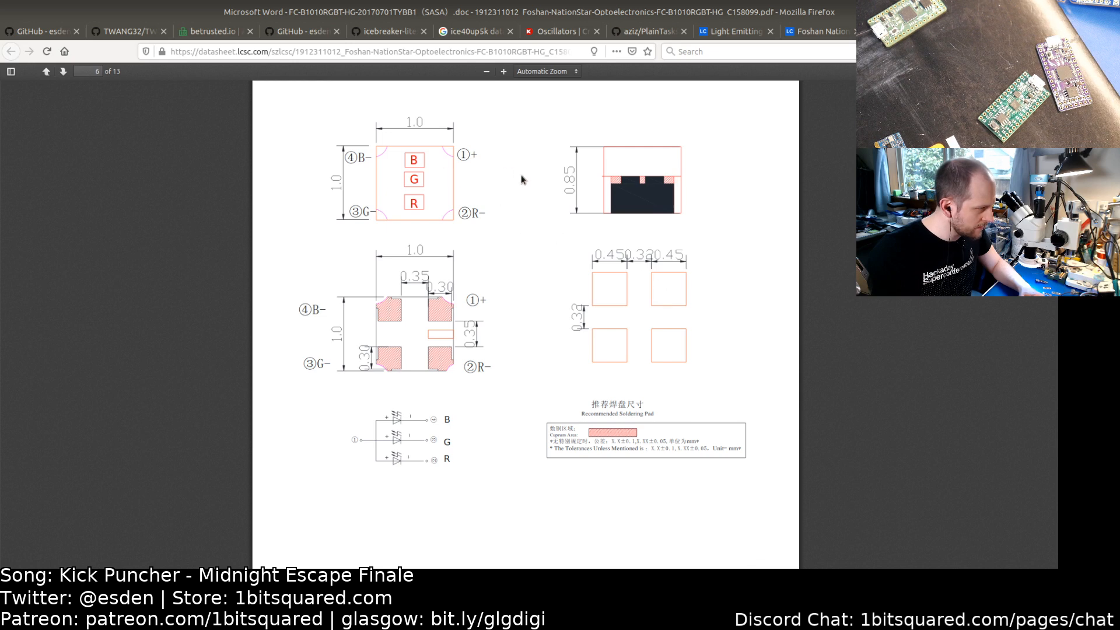
{"action": "key", "text": "alt+Tab"}
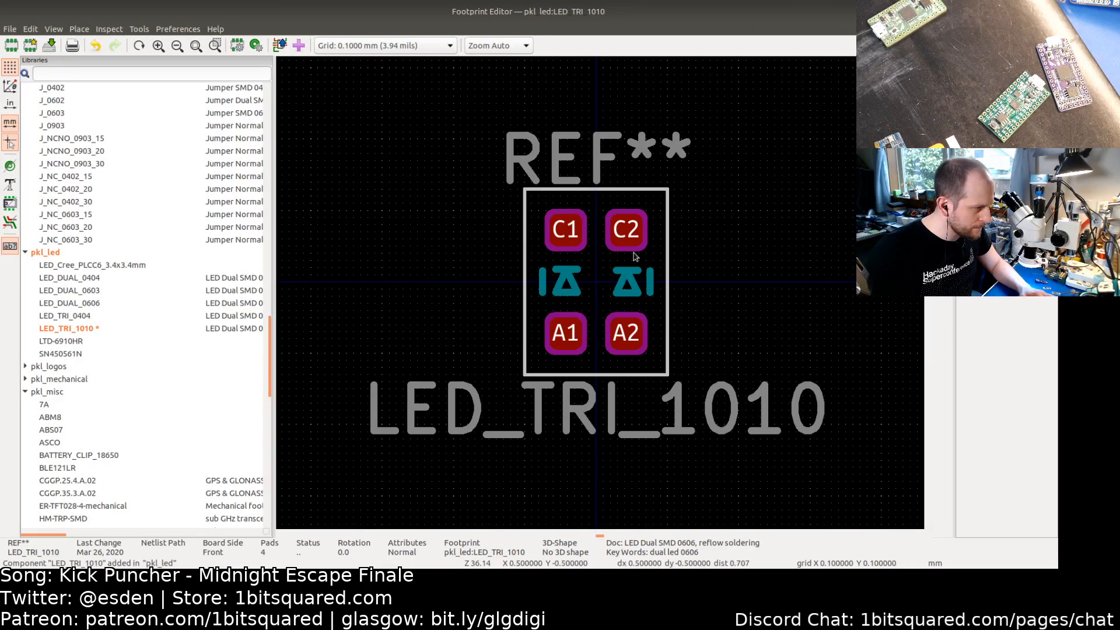
{"action": "scroll", "coordinate": [570, 318], "scroll_direction": "up", "scroll_amount": 3}
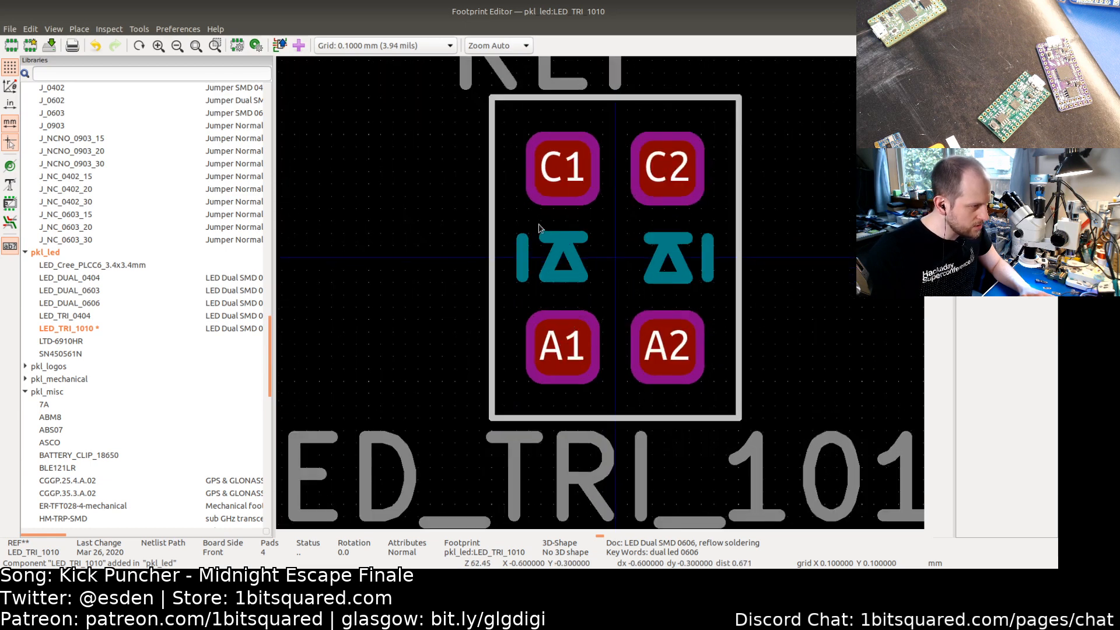
{"action": "left_click_drag", "start_coordinate": [537, 223], "coordinate": [597, 293]}
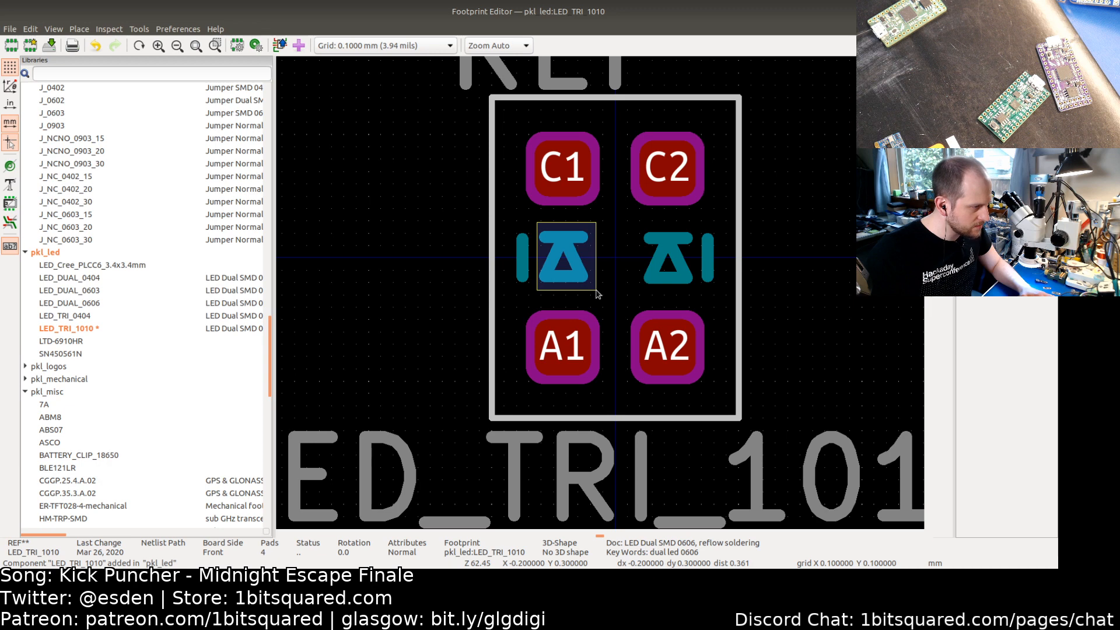
{"action": "left_click_drag", "start_coordinate": [596, 292], "coordinate": [368, 261]}
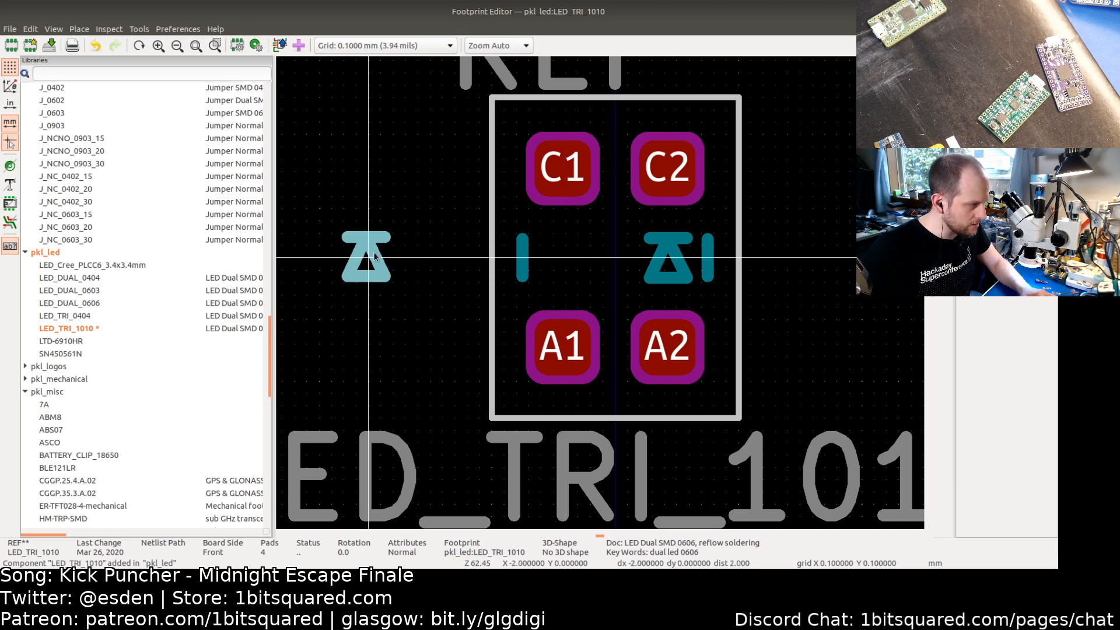
{"action": "left_click_drag", "start_coordinate": [621, 220], "coordinate": [695, 290]}
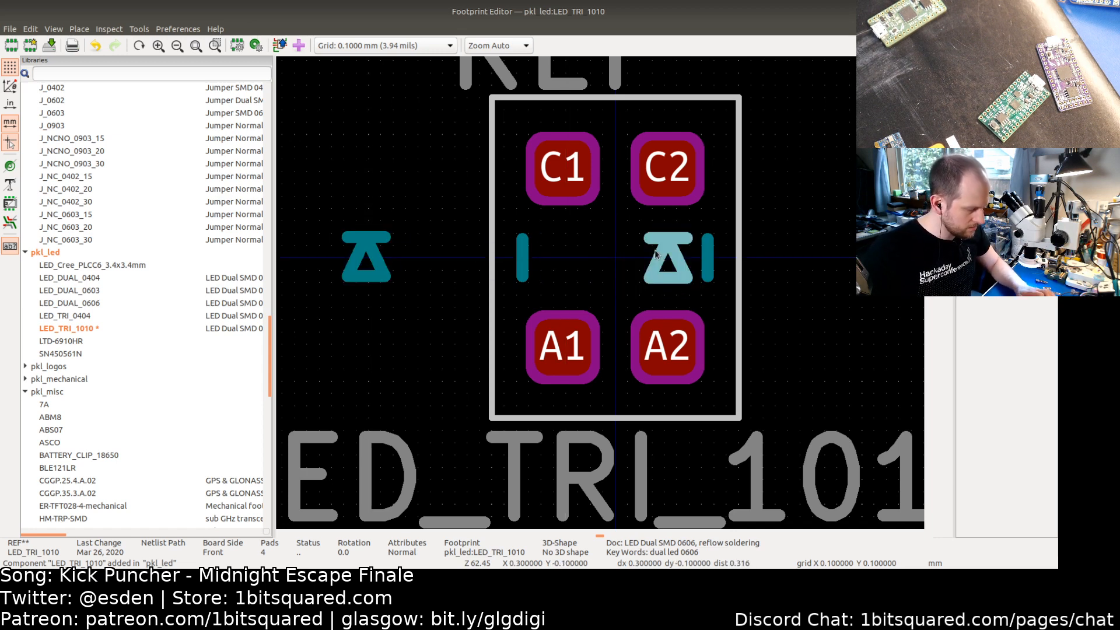
{"action": "key", "text": "Delete"}
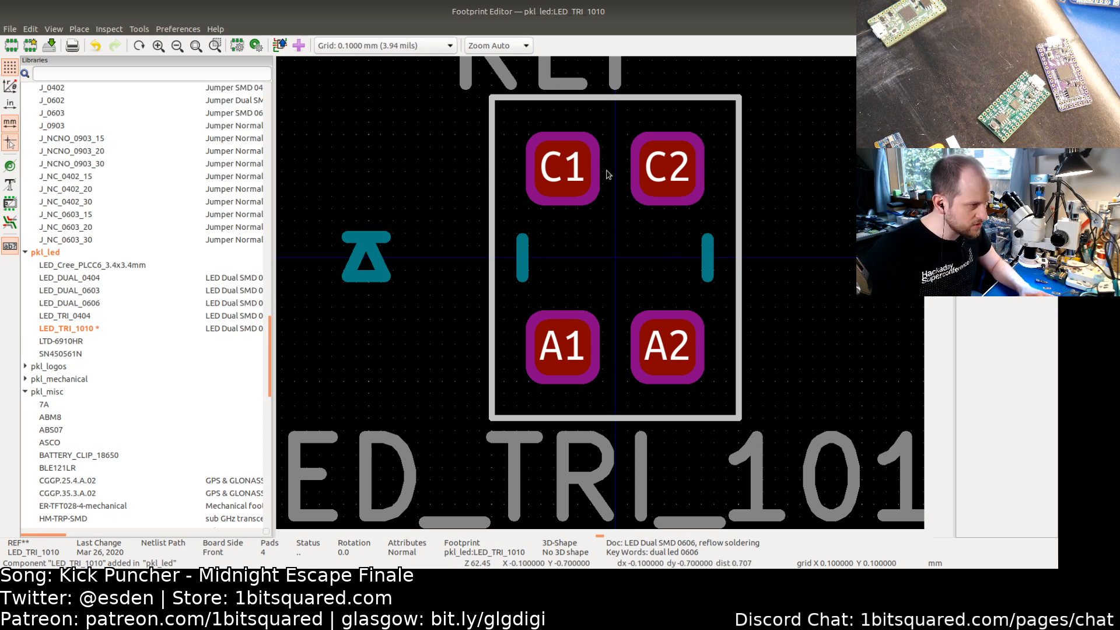
Step: Measure the gap between pads C1 and C2 and compare it with the datasheet's recommended soldering pad layout
{"action": "scroll", "coordinate": [607, 170], "scroll_direction": "up", "scroll_amount": 3}
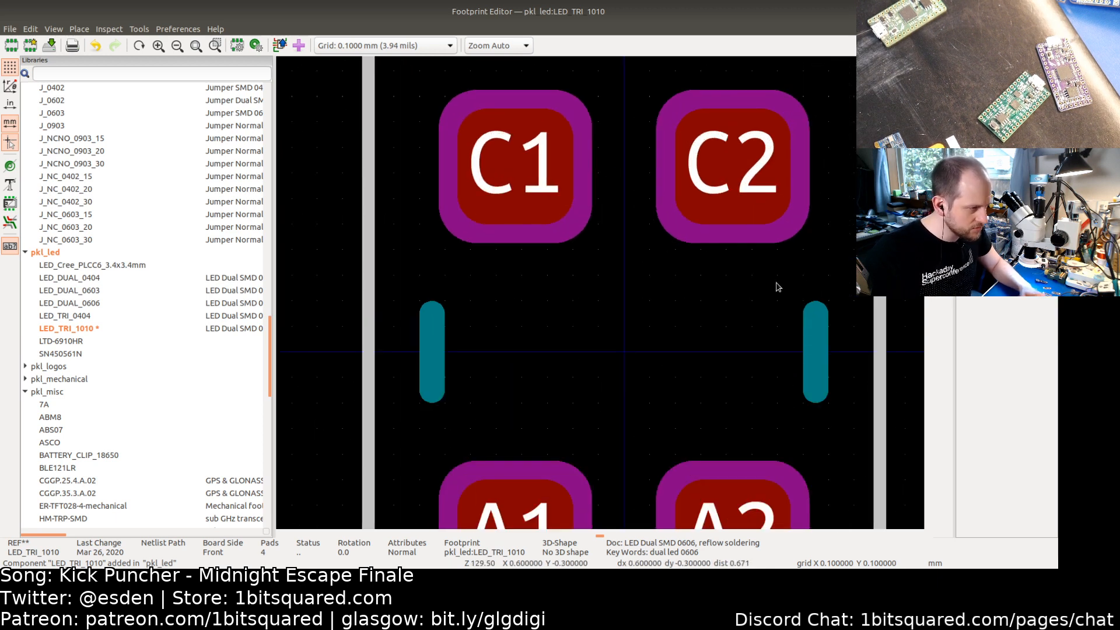
{"action": "key", "text": "alt+Tab"}
{"action": "key", "text": "alt+Tab"}
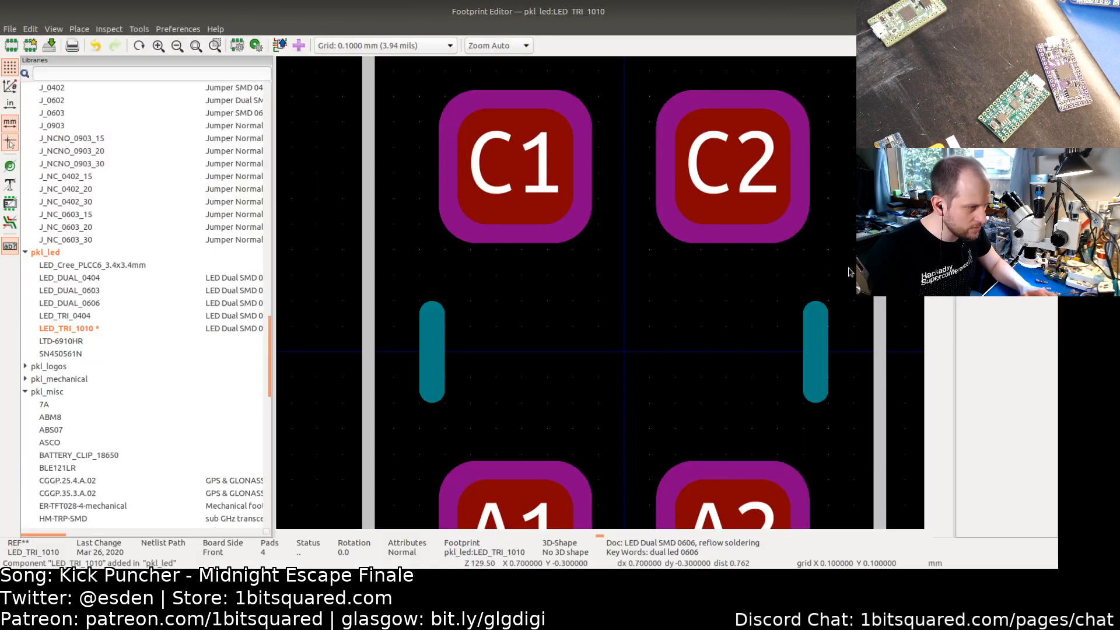
{"action": "left_click", "coordinate": [573, 172]}
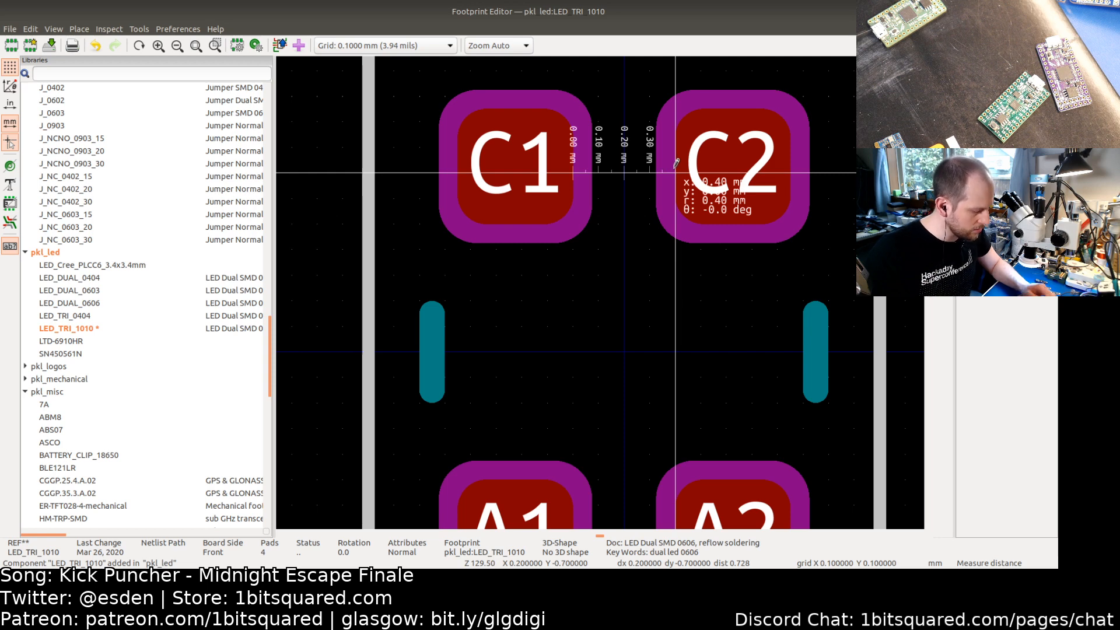
{"action": "key", "text": "Escape"}
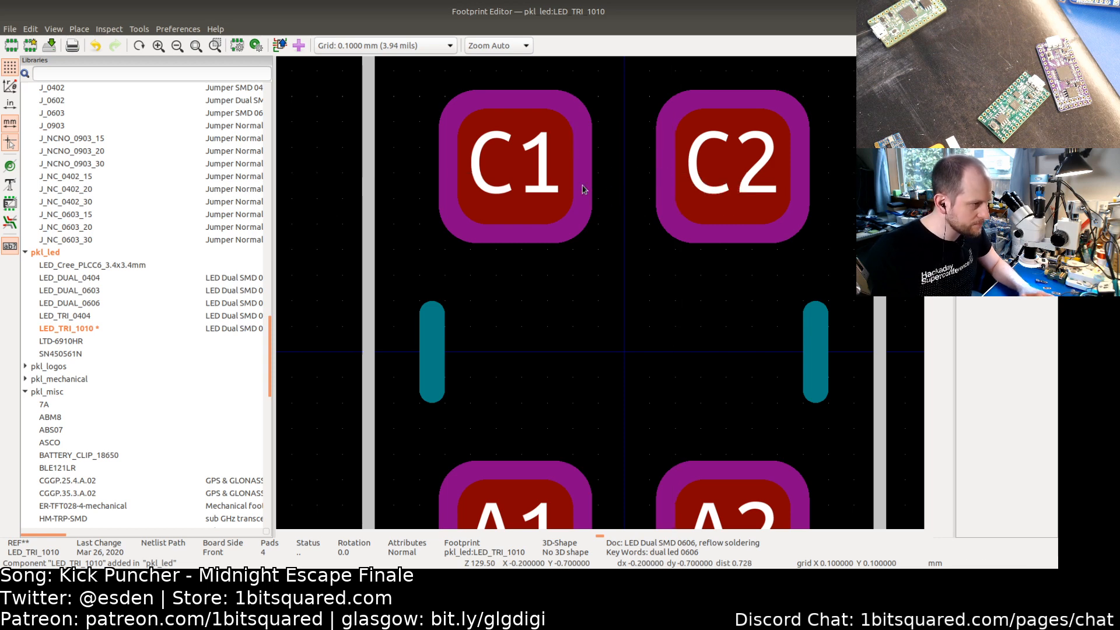
{"action": "scroll", "coordinate": [582, 190], "scroll_direction": "up", "scroll_amount": 1}
{"action": "key", "text": "alt+Tab"}
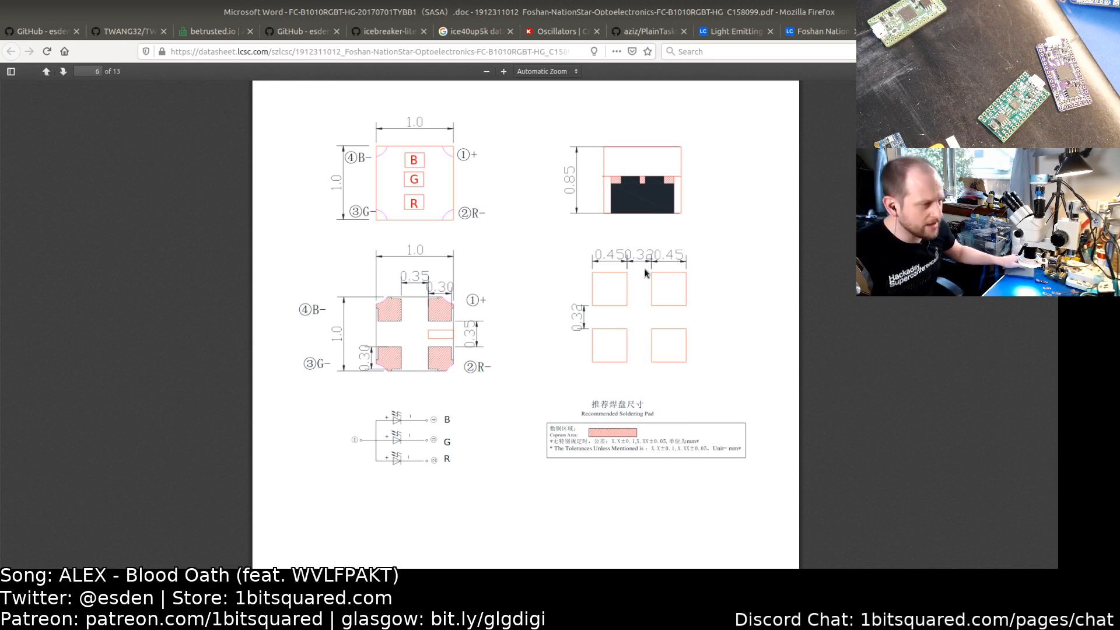
{"action": "key", "text": "alt+Tab"}
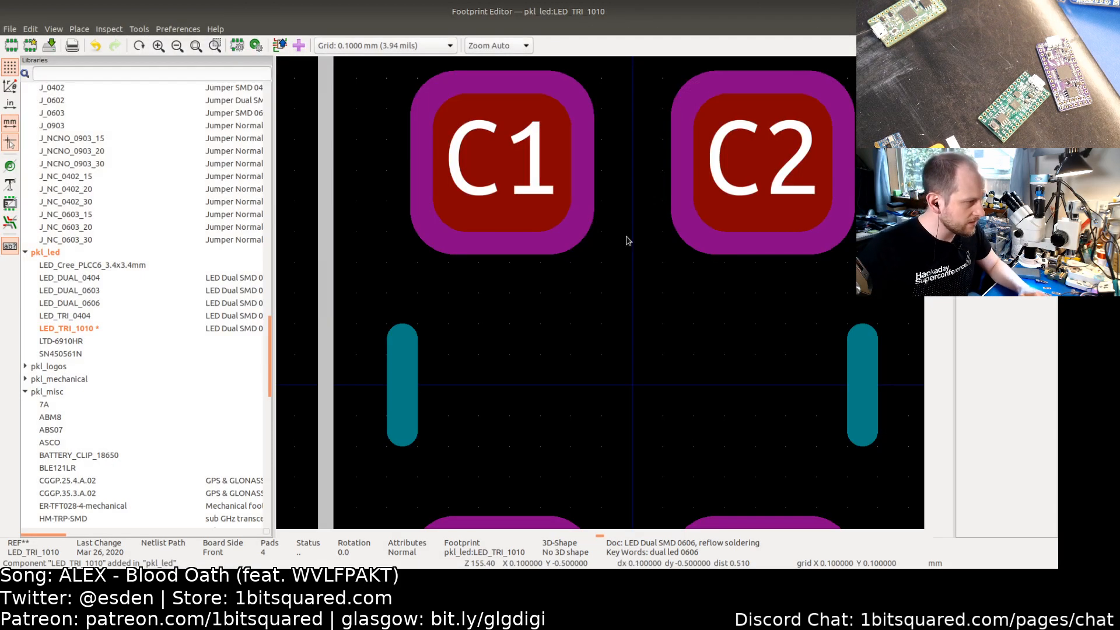
{"action": "left_click", "coordinate": [521, 188]}
{"action": "key", "text": "e"}
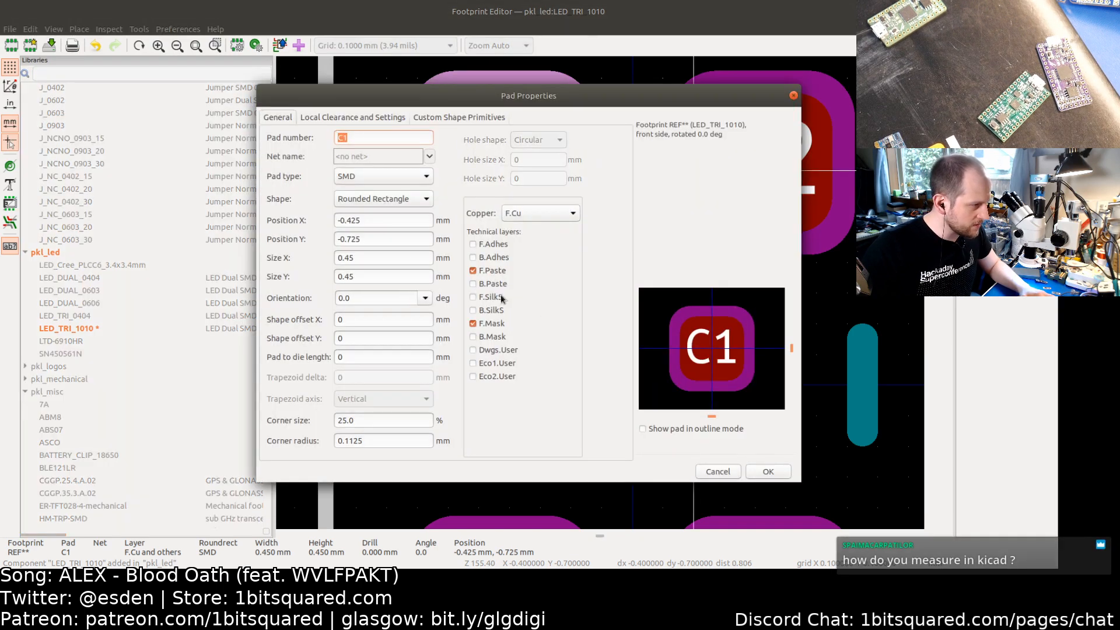
{"action": "left_click", "coordinate": [384, 220]}
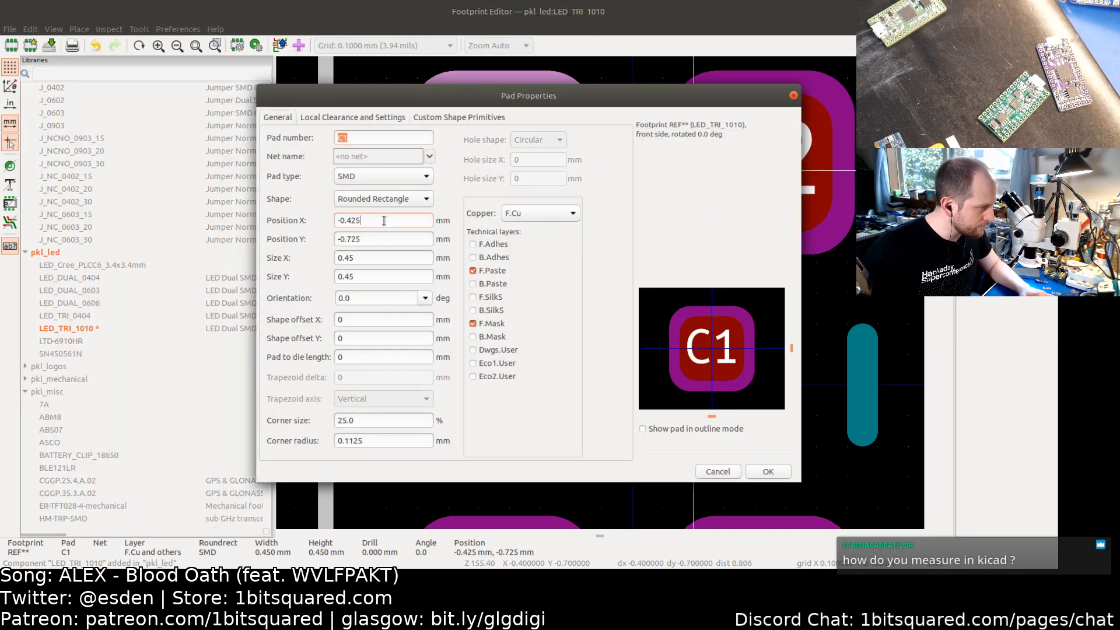
{"action": "left_click", "coordinate": [766, 473]}
Step: Set pad C2's X position to (0.45+0.32)/2 mm
{"action": "left_click", "coordinate": [750, 173]}
{"action": "key", "text": "e"}
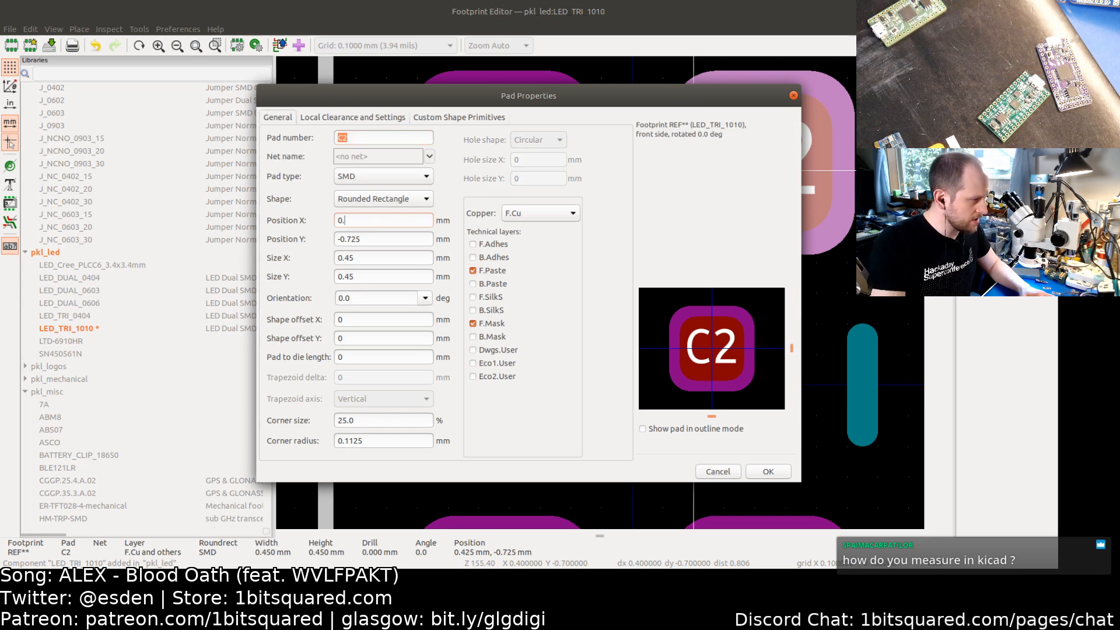
{"action": "key", "text": "BackSpace"}
{"action": "key", "text": "BackSpace"}
{"action": "key", "text": "BackSpace"}
{"action": "key", "text": "BackSpace"}
{"action": "key", "text": "BackSpace"}
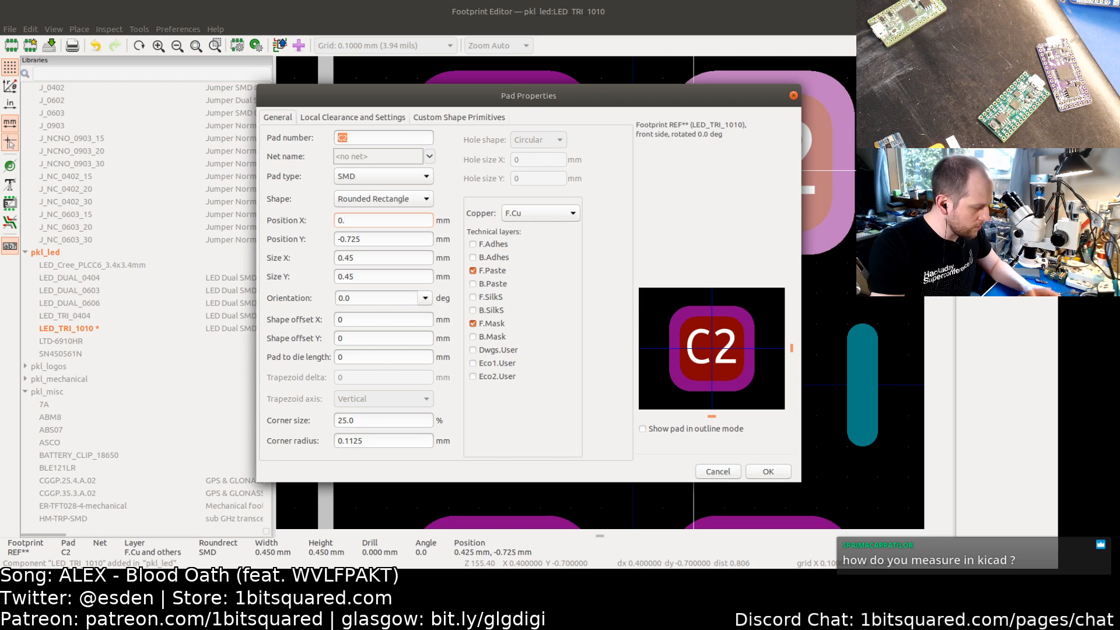
{"action": "type", "text": "0.45"}
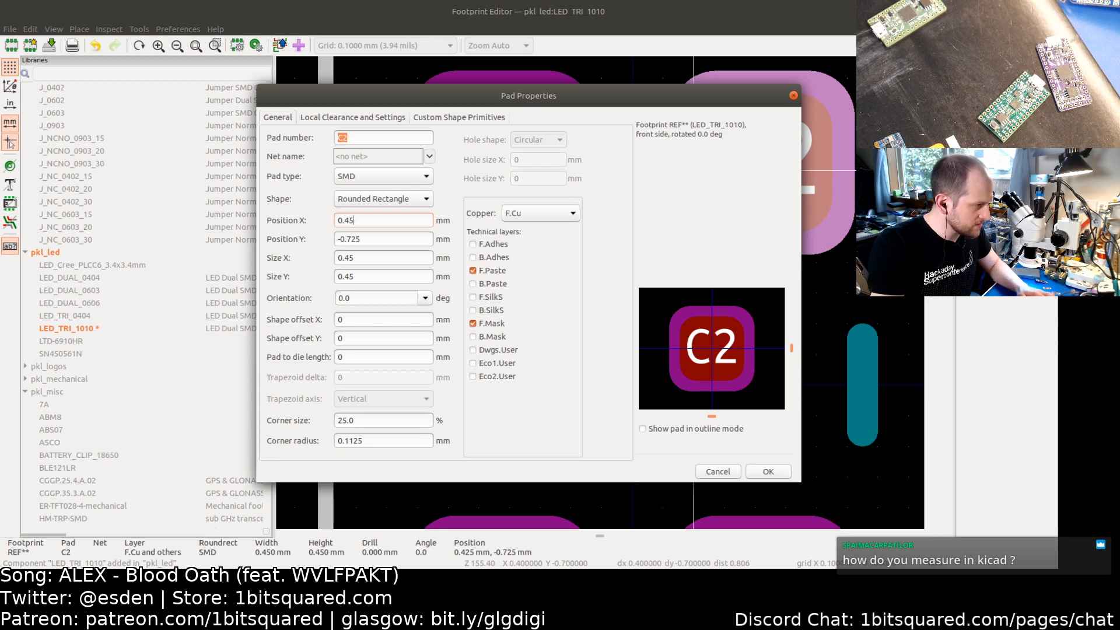
{"action": "type", "text": "0+"}
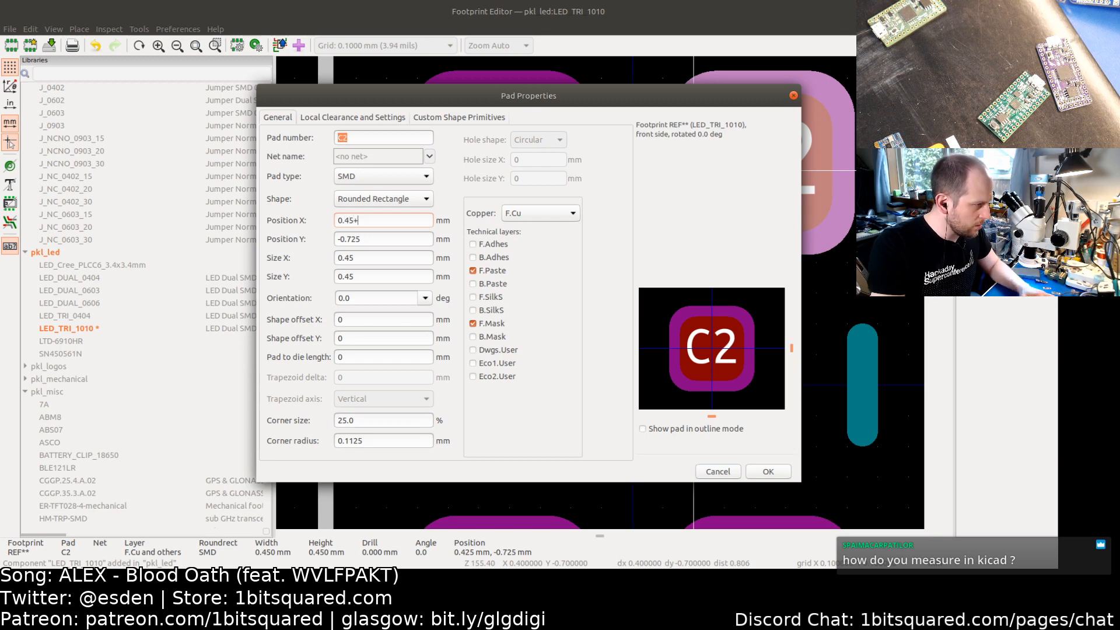
{"action": "type", "text": "0.32"}
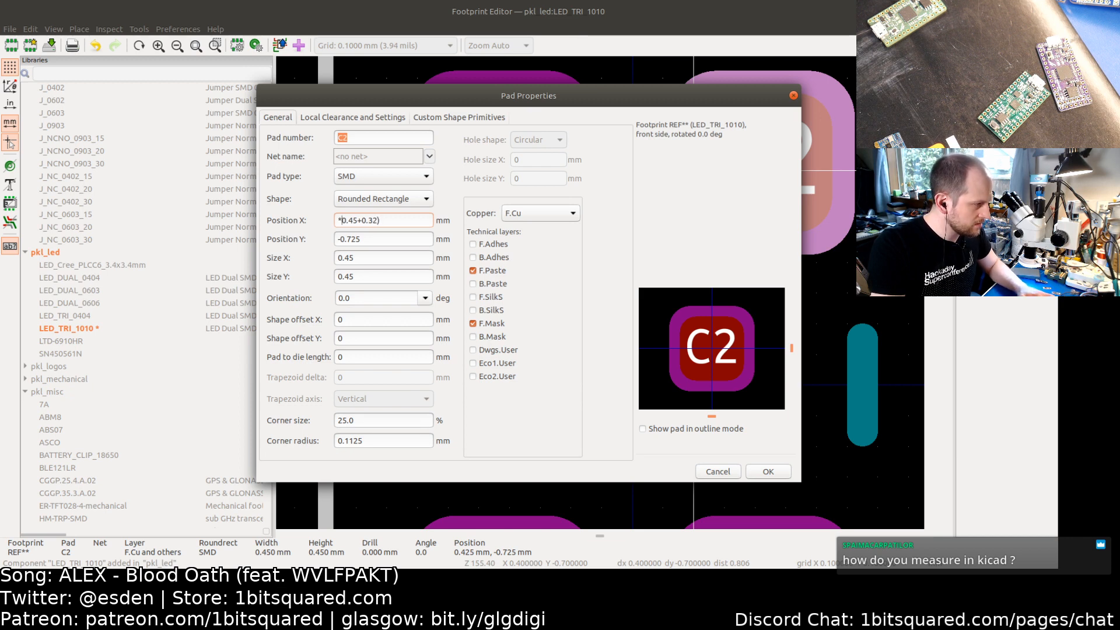
{"action": "type", "text": "("}
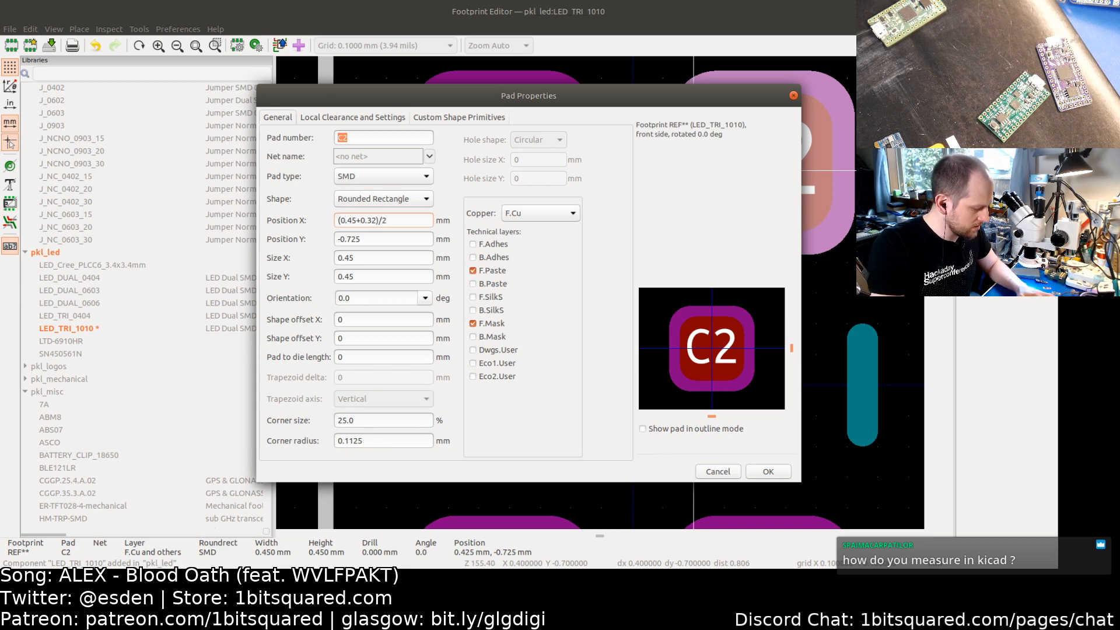
{"action": "key", "text": "ctrl+a"}
{"action": "key", "text": "ctrl+c"}
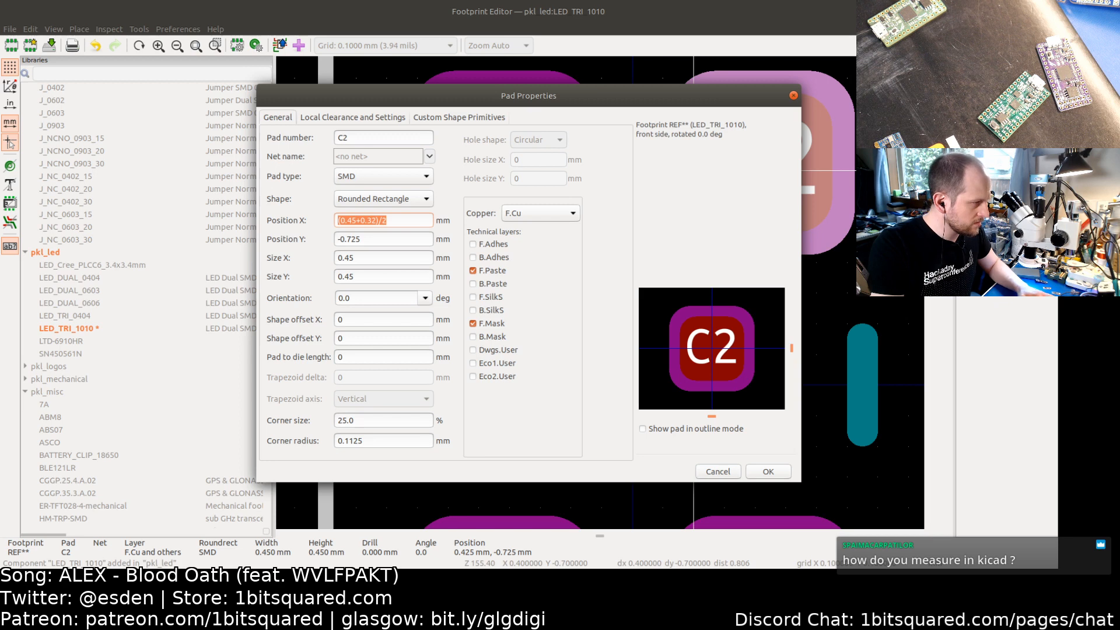
{"action": "left_click", "coordinate": [768, 471]}
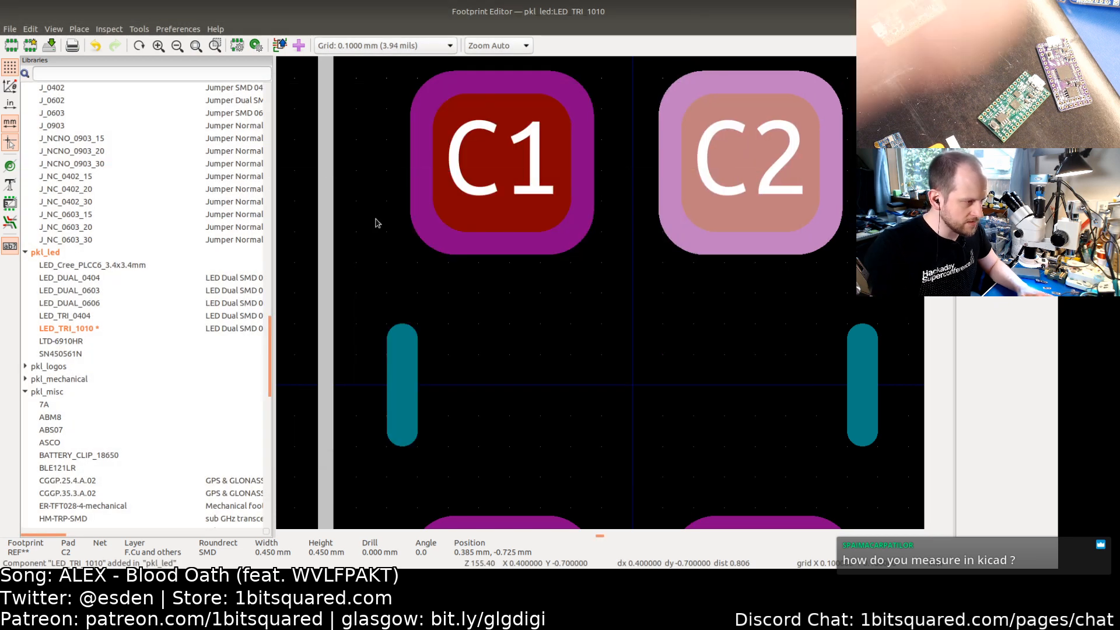
Step: Set pad C2's Y position to -(0.45+0.32)/2 mm
{"action": "double_click", "coordinate": [758, 182]}
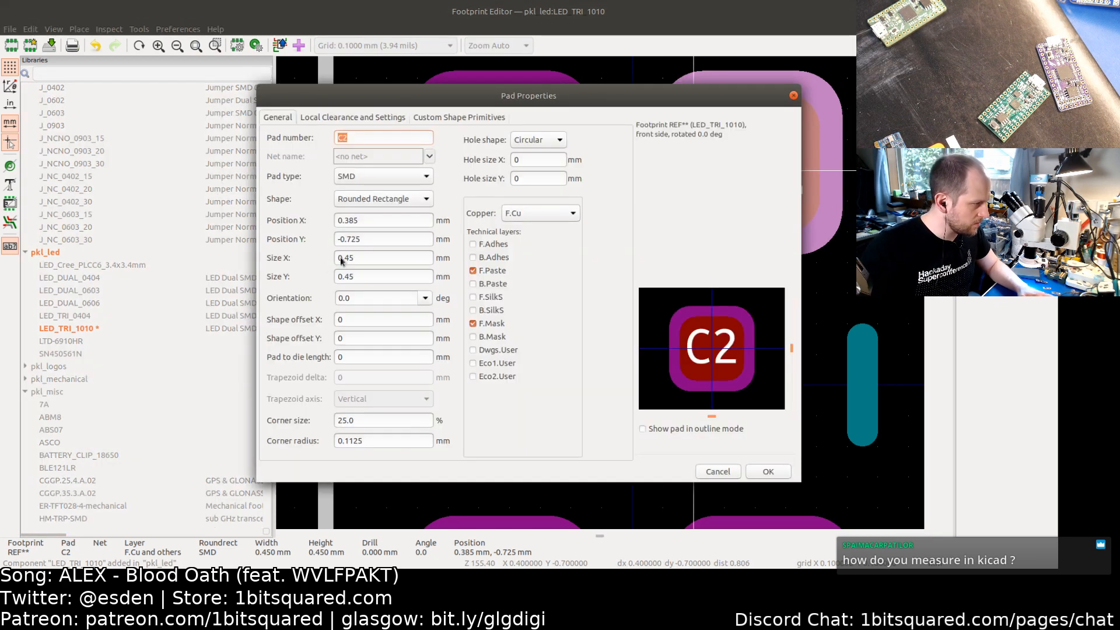
{"action": "double_click", "coordinate": [374, 237]}
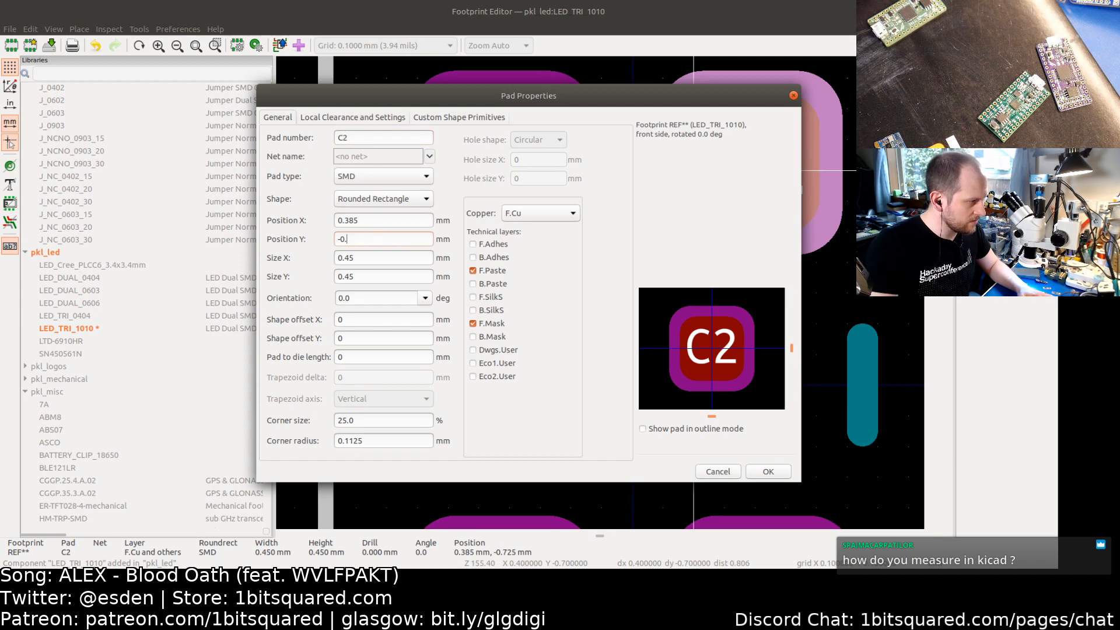
{"action": "type", "text": "(0.45+0.32)/2"}
{"action": "key", "text": "BackSpace"}
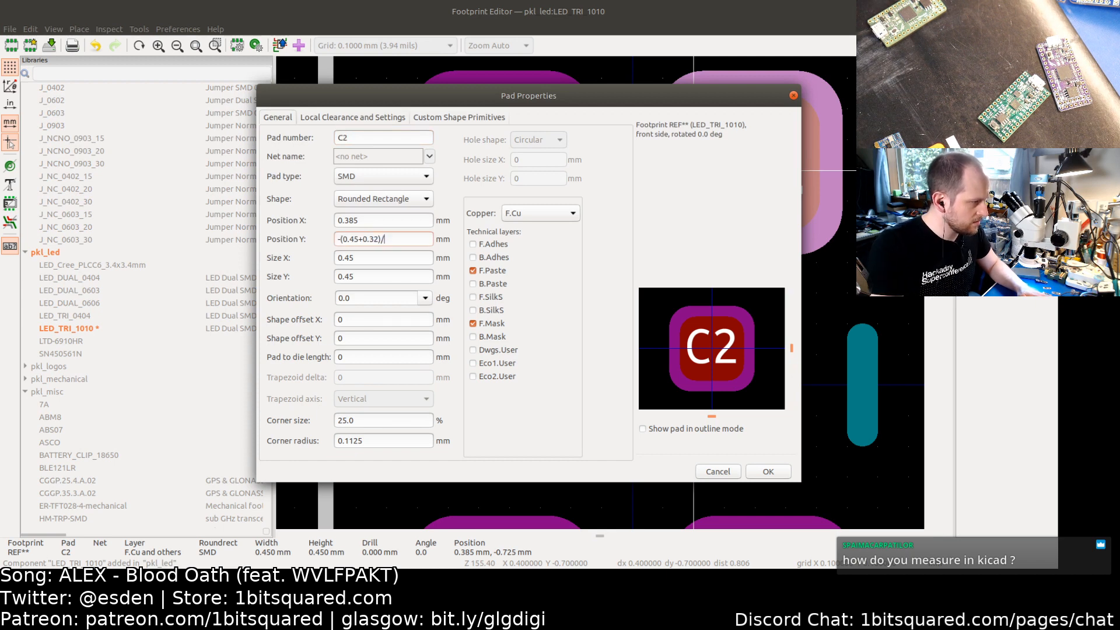
{"action": "type", "text": "2"}
{"action": "key", "text": "Return"}
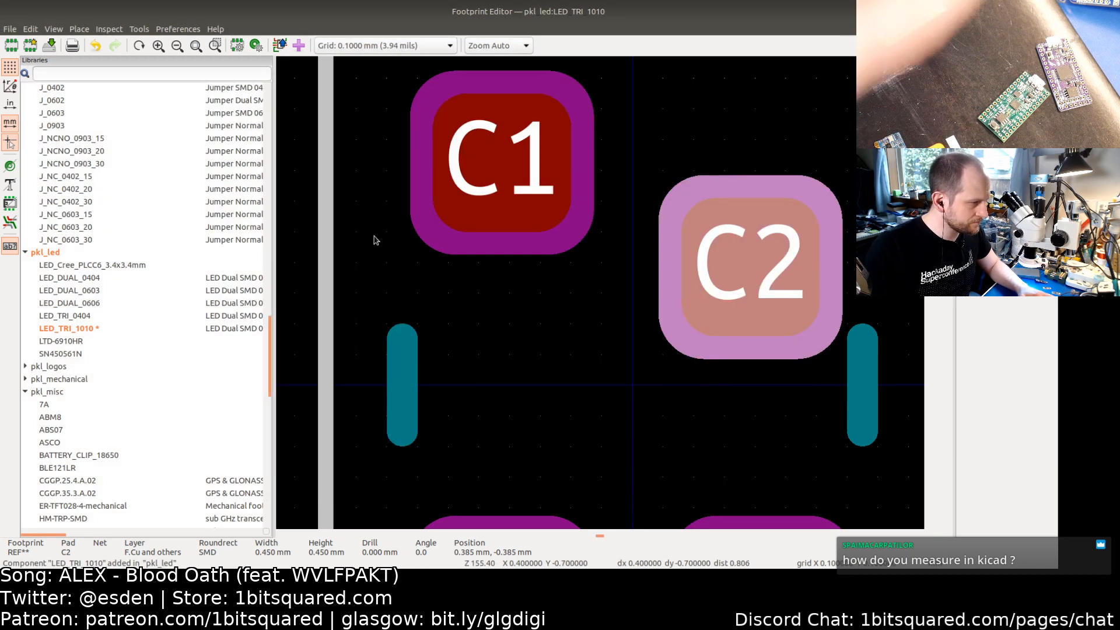
Step: Set pad C1's X and Y positions both to -(0.45+0.32)/2 mm
{"action": "left_click", "coordinate": [516, 189]}
{"action": "key", "text": "e"}
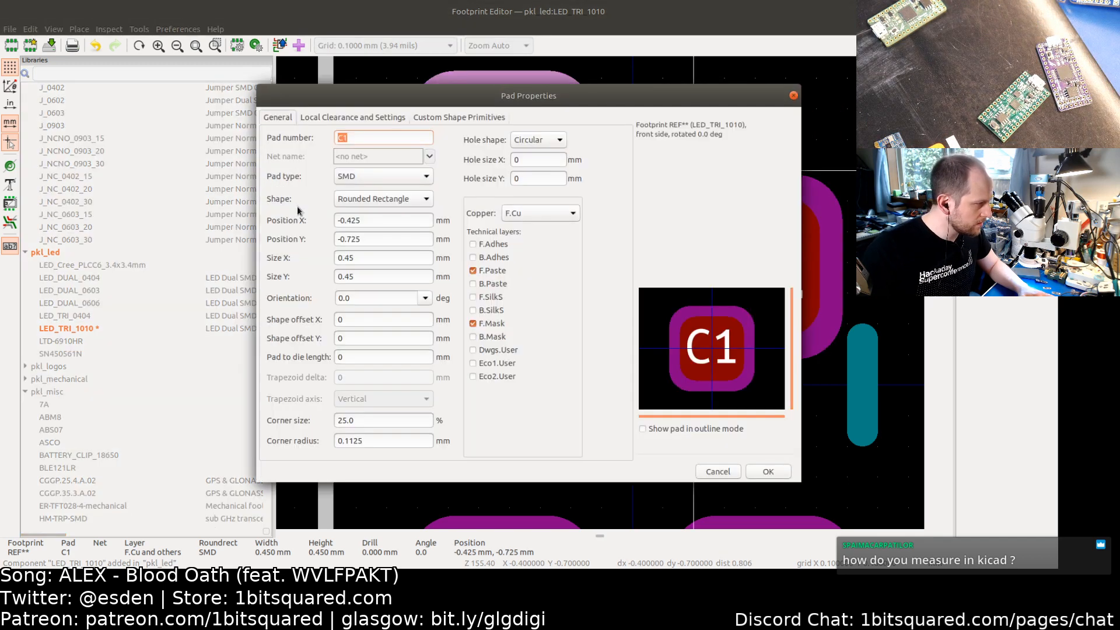
{"action": "triple_click", "coordinate": [368, 221]}
{"action": "type", "text": "-(0.45+0.32)/2"}
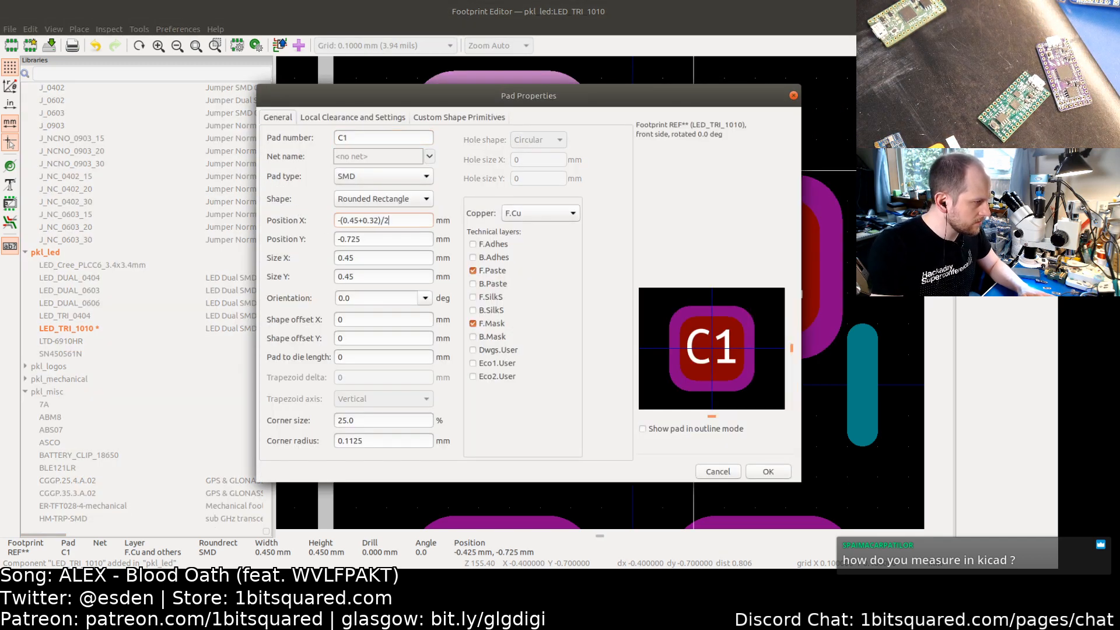
{"action": "key", "text": "Tab"}
{"action": "key", "text": "BackSpace"}
{"action": "key", "text": "BackSpace"}
{"action": "key", "text": "ctrl+v"}
{"action": "key", "text": "Return"}
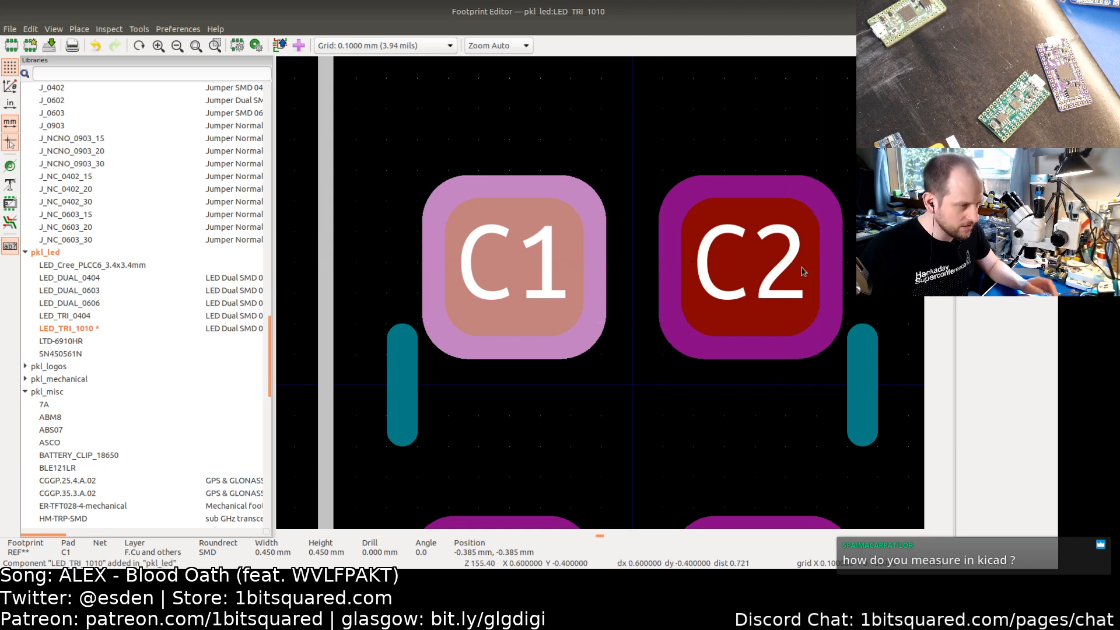
{"action": "left_click", "coordinate": [630, 378]}
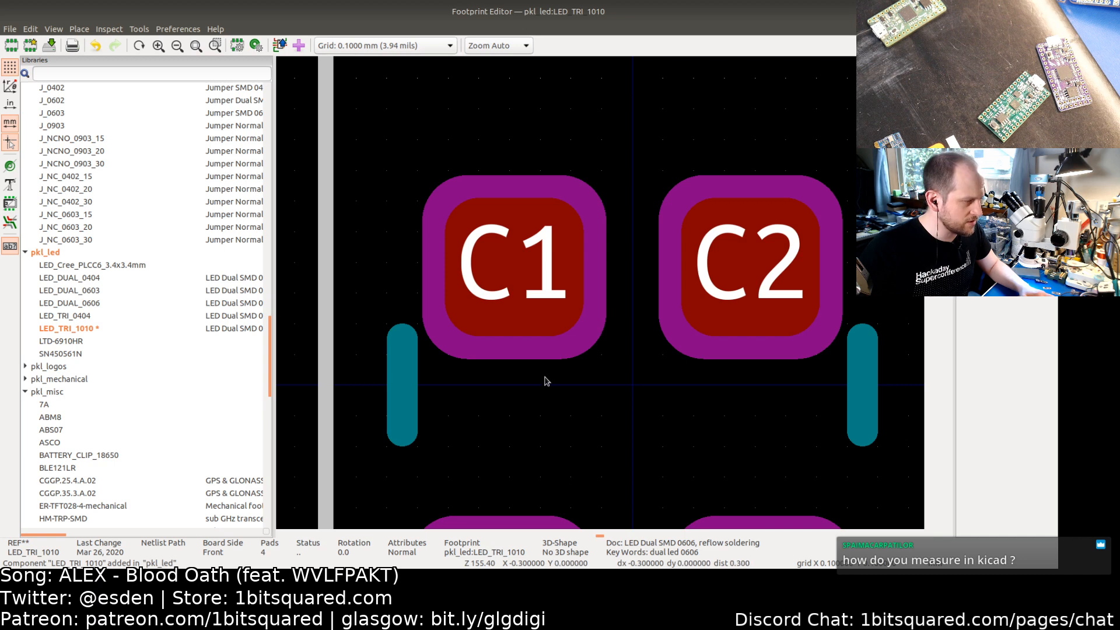
Step: Open pad C2's properties to review its position, then close the dialog without changes
{"action": "scroll", "coordinate": [542, 381], "scroll_direction": "down", "scroll_amount": 3}
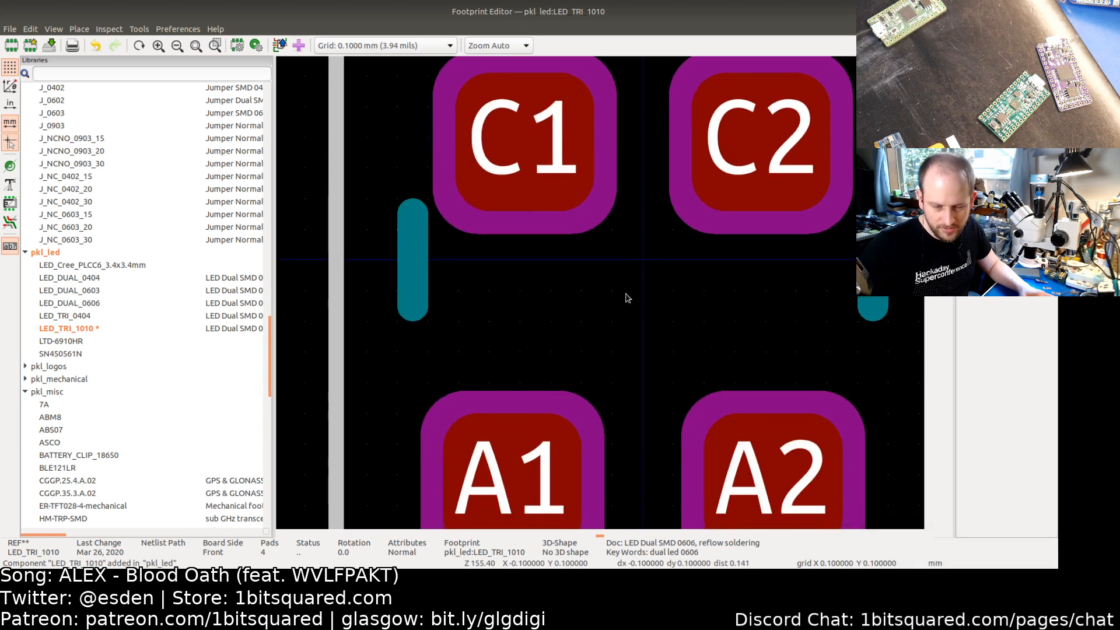
{"action": "scroll", "coordinate": [582, 278], "scroll_direction": "up", "scroll_amount": 1}
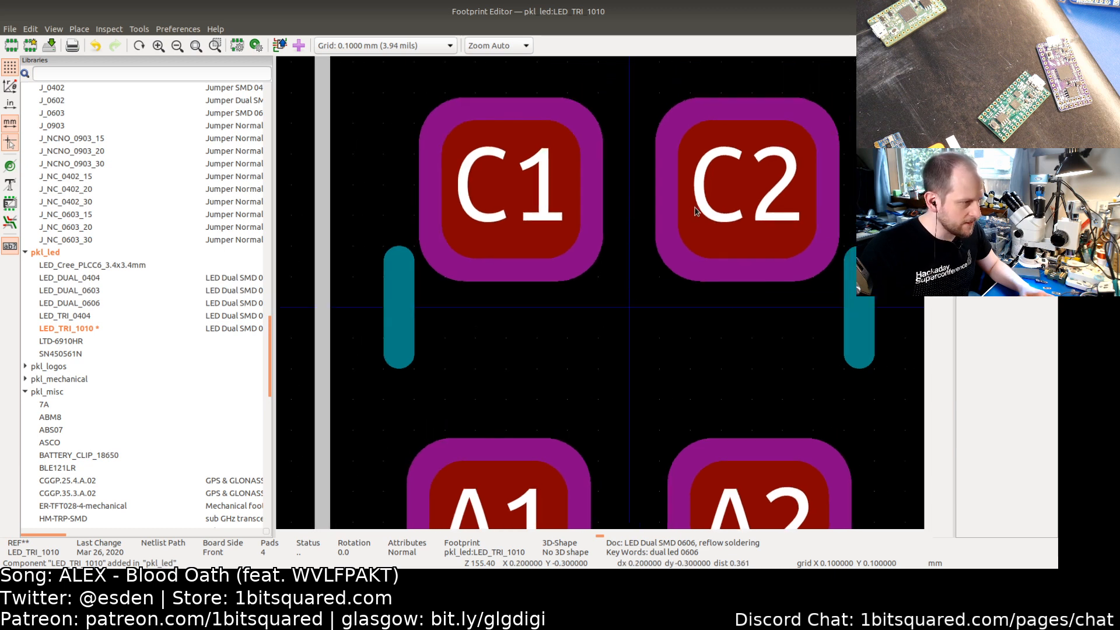
{"action": "left_click", "coordinate": [694, 211]}
{"action": "double_click", "coordinate": [694, 206]}
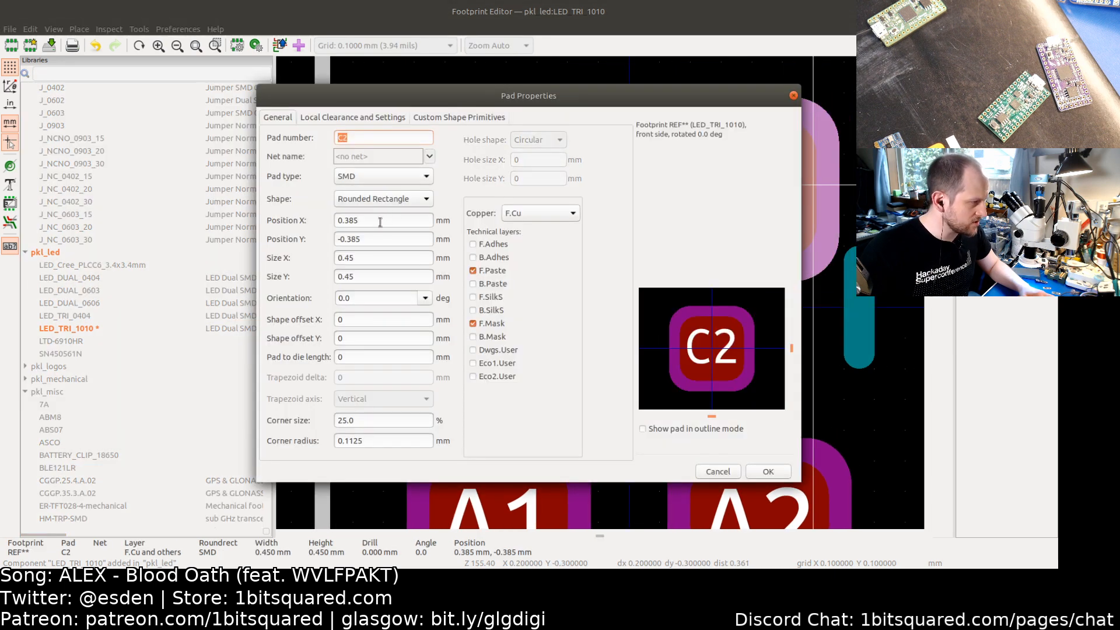
{"action": "left_click", "coordinate": [717, 471]}
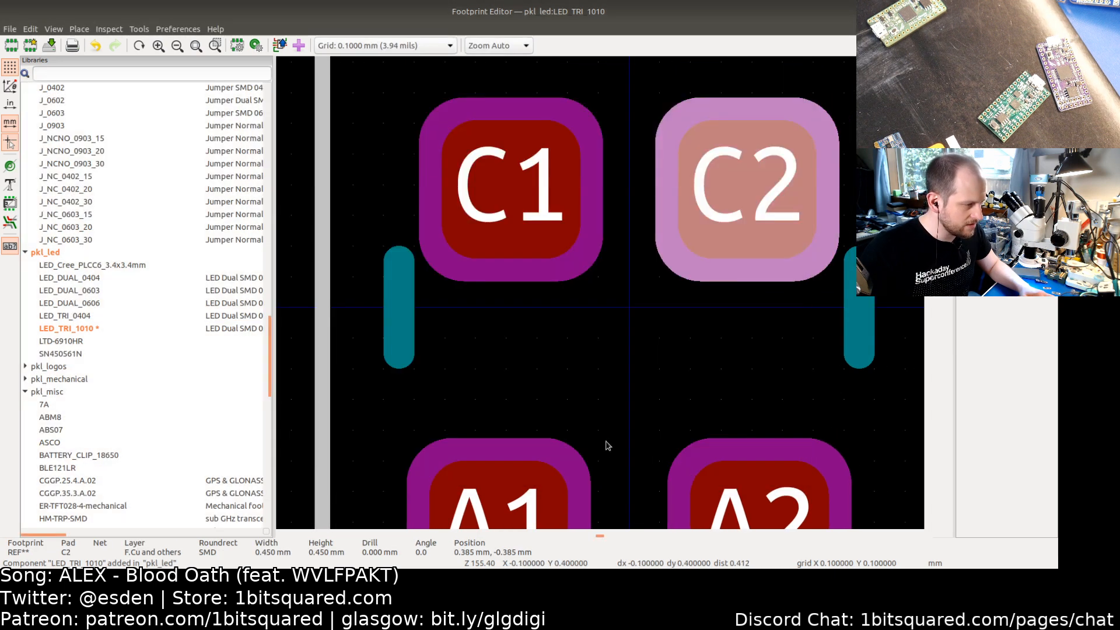
Step: Set pad A1's position to X -(0.45+0.32)/2 mm and Y (0.45+0.32)/2 mm
{"action": "scroll", "coordinate": [584, 408], "scroll_direction": "down", "scroll_amount": 3}
{"action": "left_click", "coordinate": [528, 378]}
{"action": "double_click", "coordinate": [528, 378]}
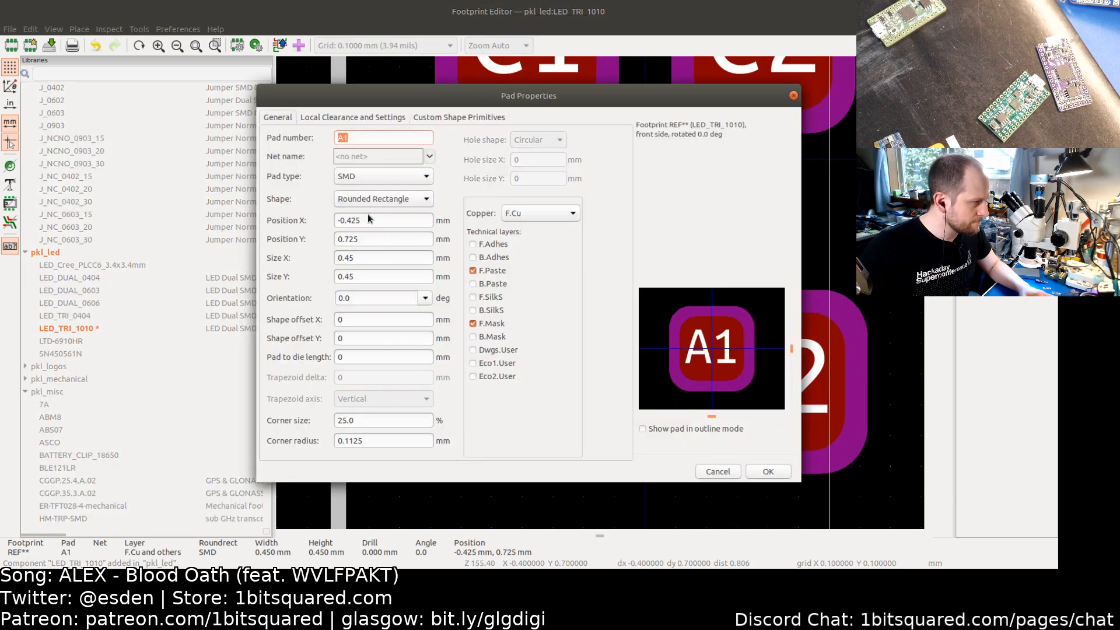
{"action": "double_click", "coordinate": [369, 219]}
{"action": "key", "text": "BackSpace"}
{"action": "key", "text": "BackSpace"}
{"action": "type", "text": ".385"}
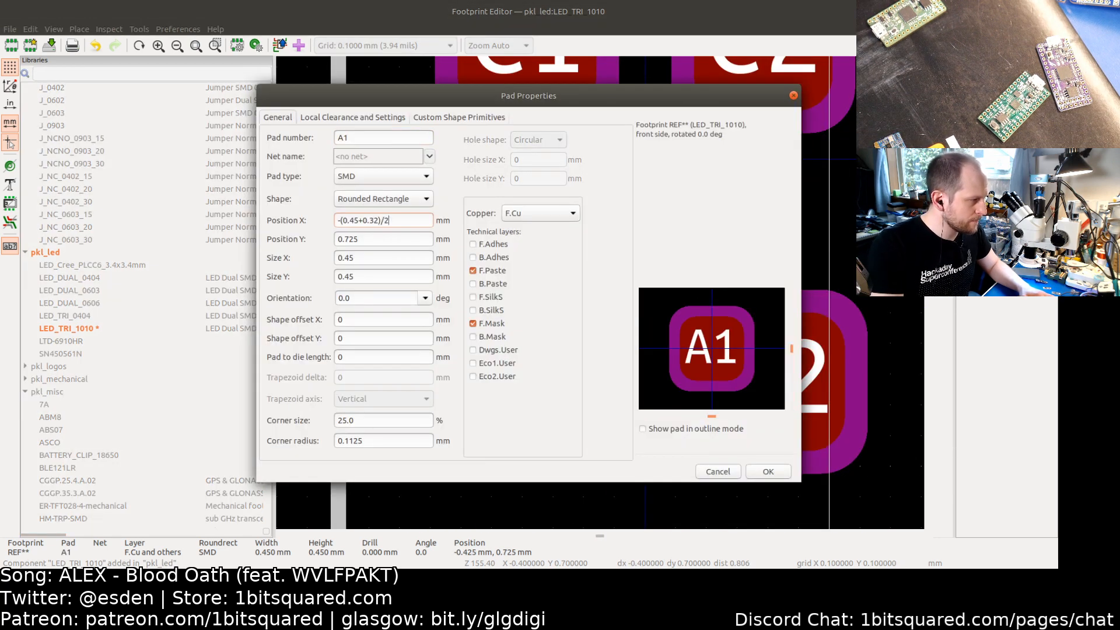
{"action": "key", "text": "Tab"}
{"action": "key", "text": "ctrl+v"}
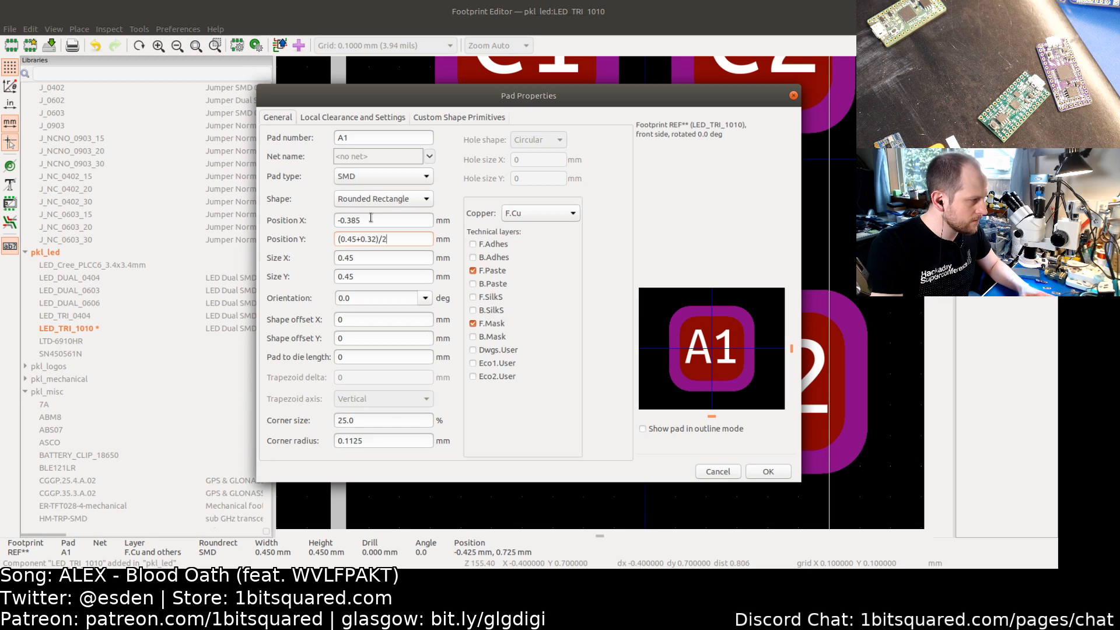
{"action": "key", "text": "Return"}
Step: Set pad A2's X and Y positions both to (0.45+0.32)/2 mm
{"action": "double_click", "coordinate": [758, 372]}
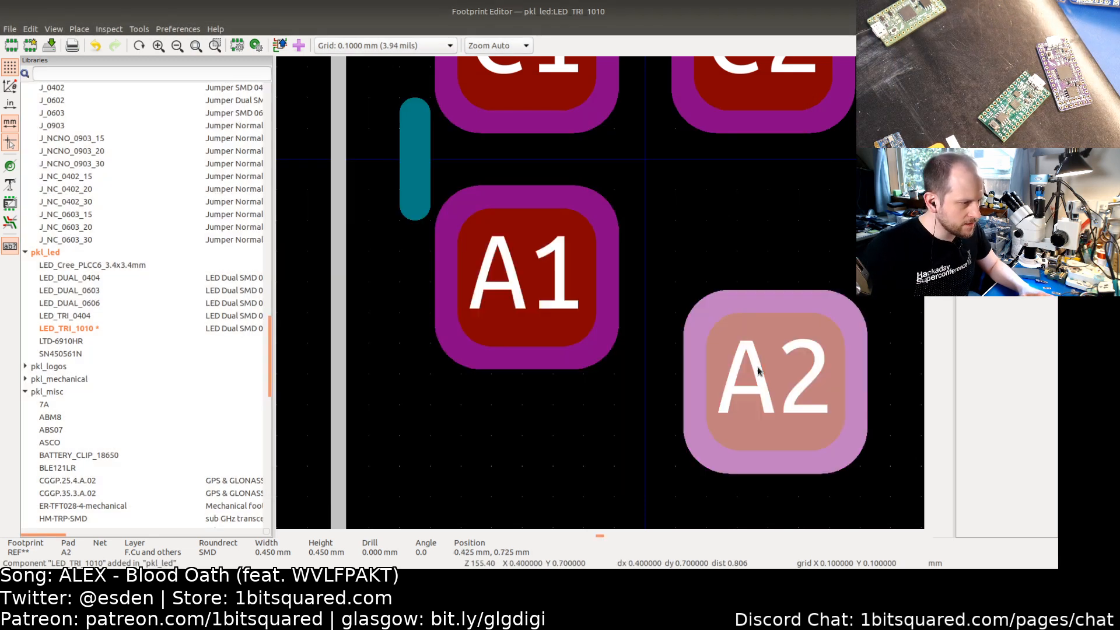
{"action": "left_click", "coordinate": [373, 221]}
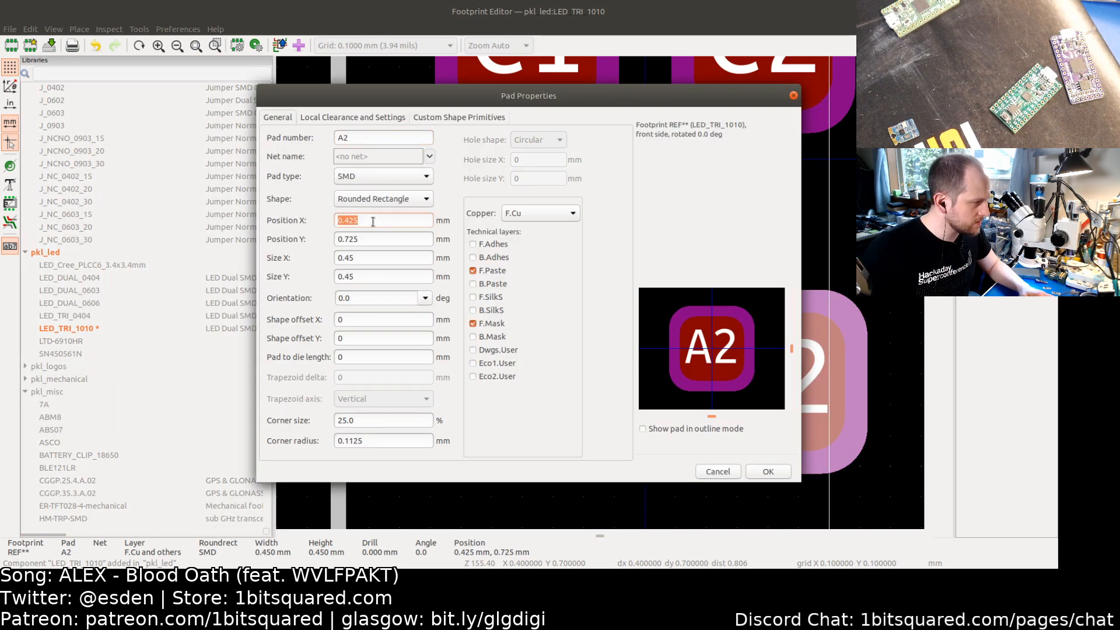
{"action": "key", "text": "ctrl+v"}
{"action": "key", "text": "Tab"}
{"action": "key", "text": "ctrl+v"}
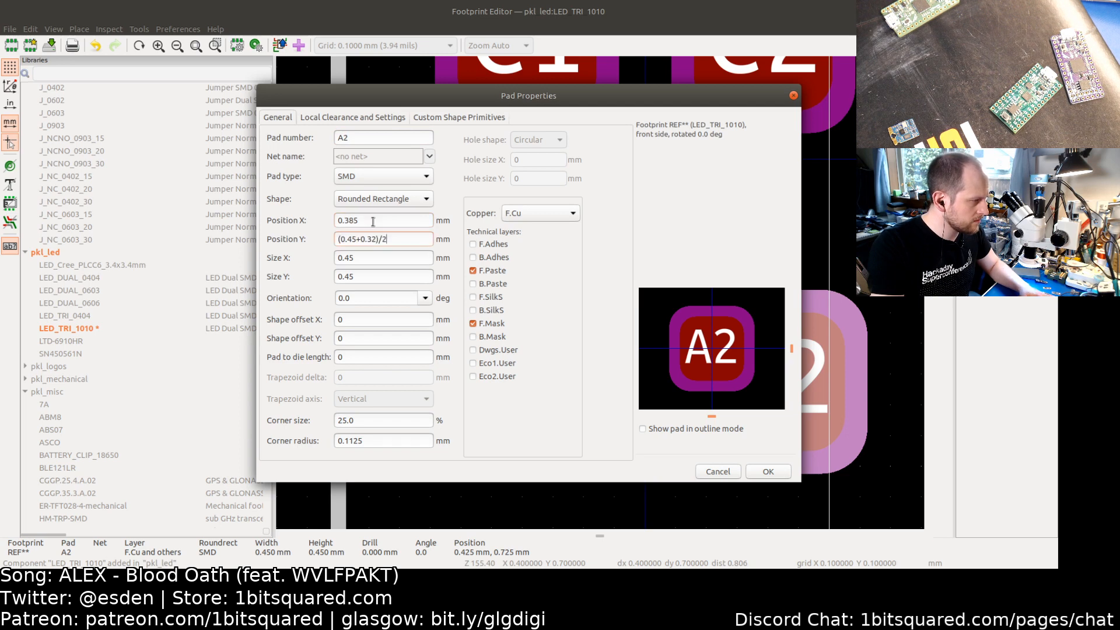
{"action": "key", "text": "Return"}
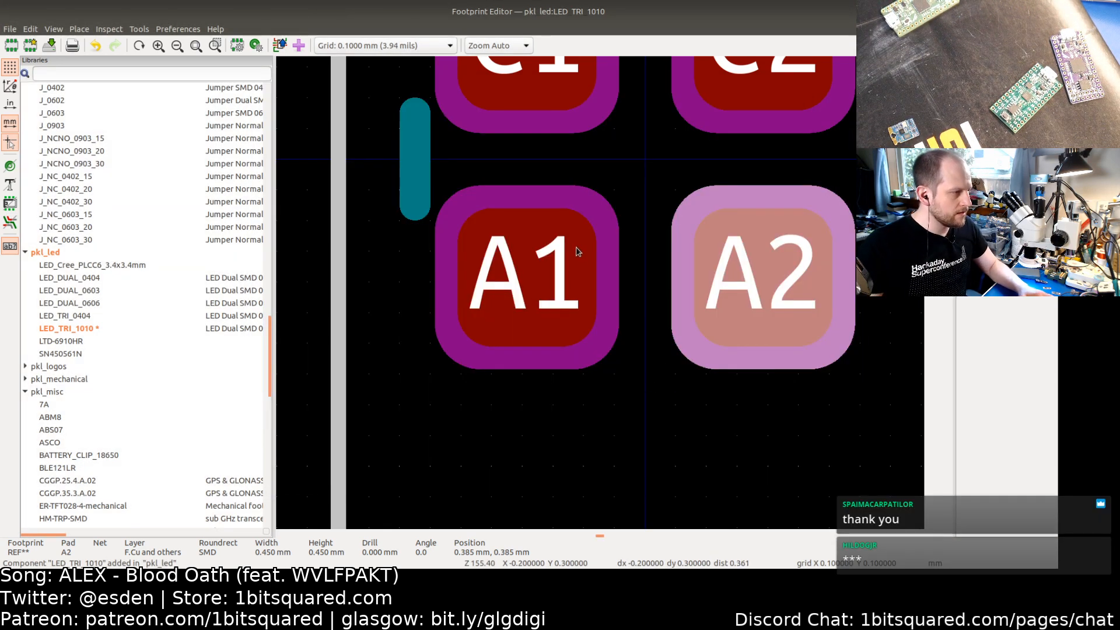
Step: Check the datasheet pinout and renumber the top-left pad C1 as 1
{"action": "middle_click_drag", "start_coordinate": [580, 243], "coordinate": [511, 348]}
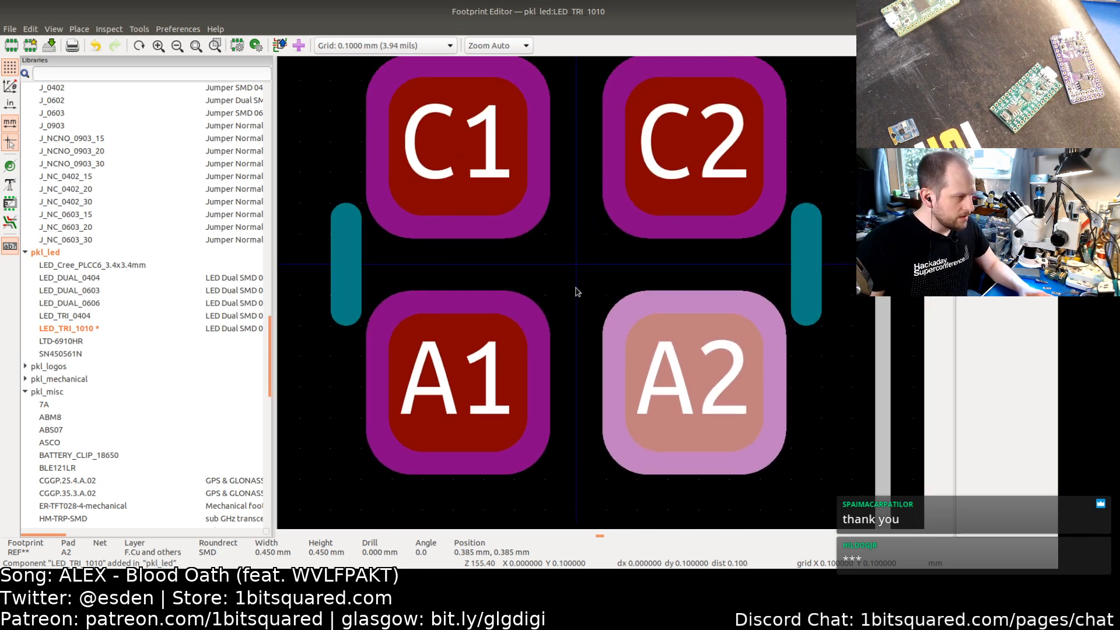
{"action": "scroll", "coordinate": [576, 292], "scroll_direction": "down", "scroll_amount": 2}
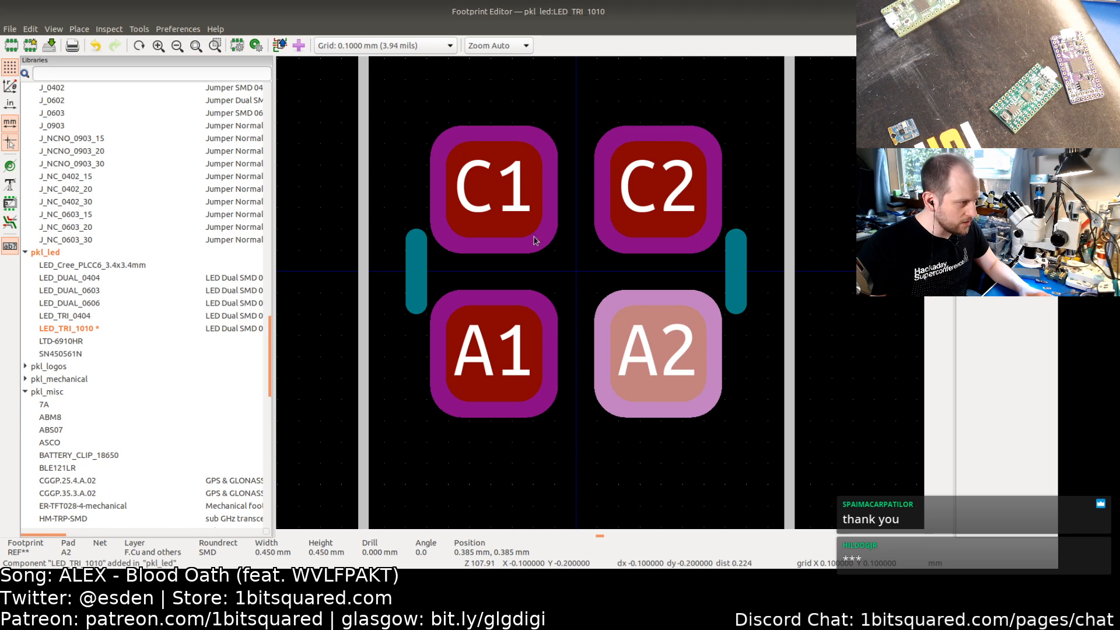
{"action": "key", "text": "alt+Tab"}
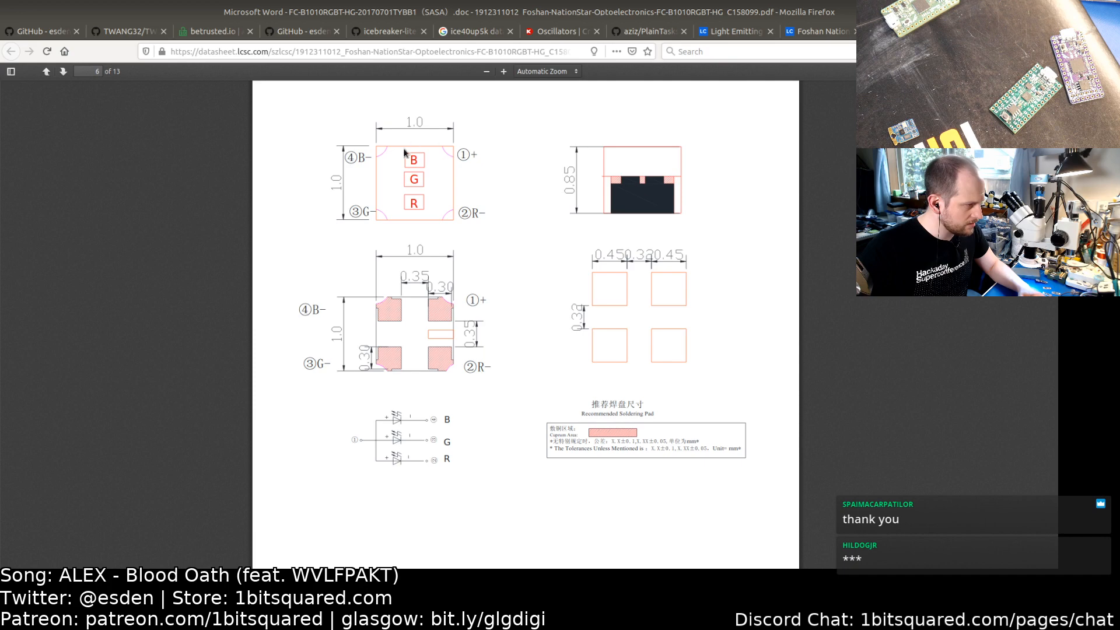
{"action": "key", "text": "alt+Tab"}
{"action": "left_click", "coordinate": [477, 186]}
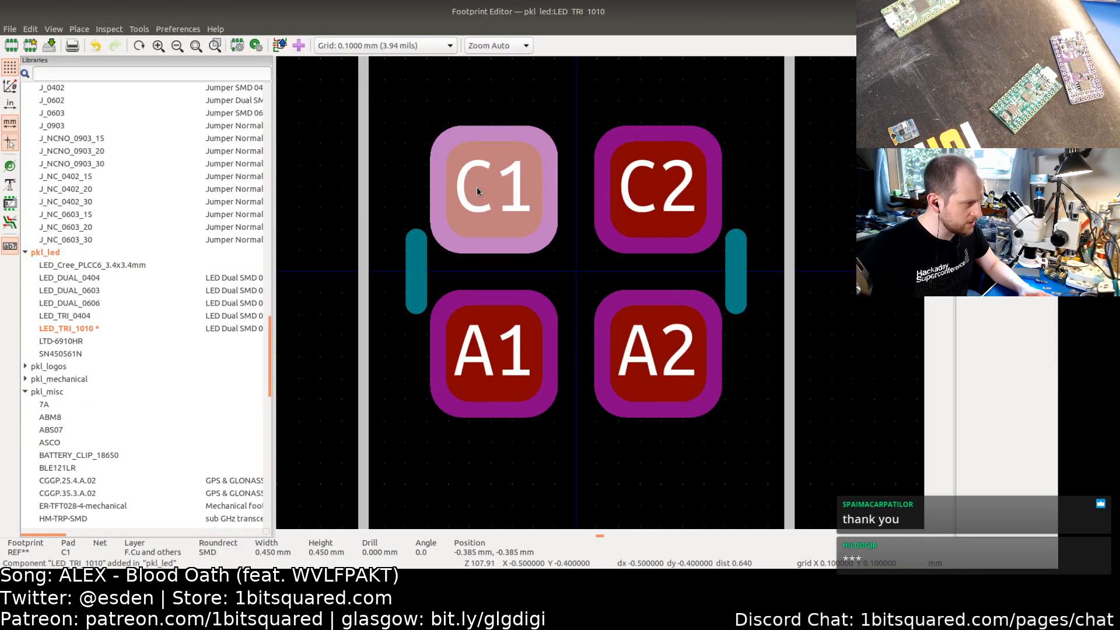
{"action": "type", "text": "e"}
{"action": "type", "text": "1"}
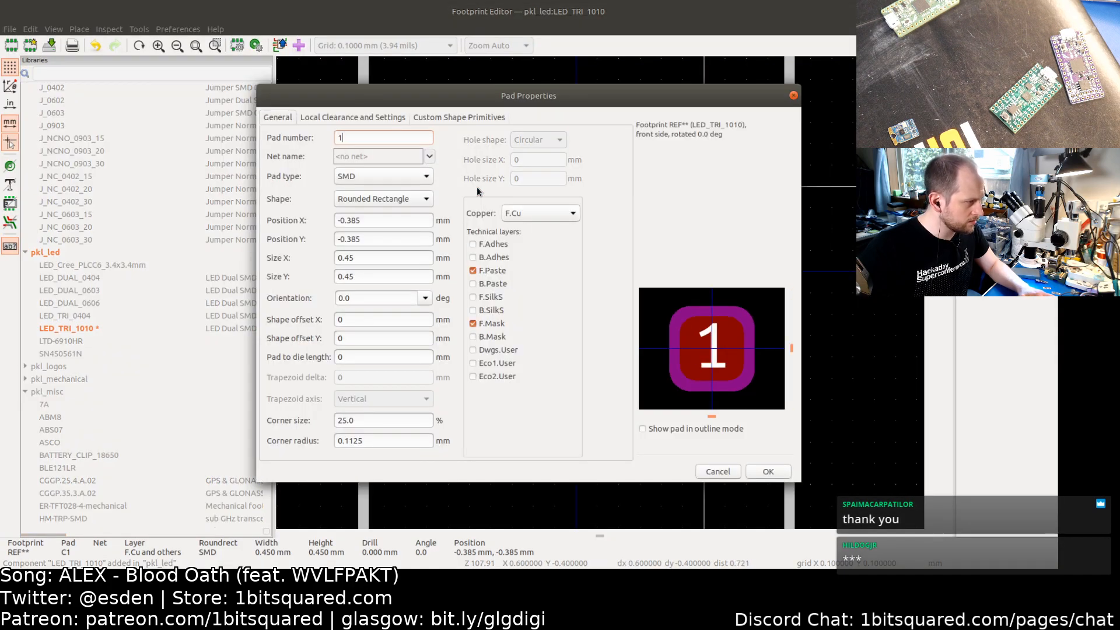
{"action": "left_click", "coordinate": [768, 471]}
Step: Check the datasheet pinout again and renumber the top-right pad C2 as 2
{"action": "key", "text": "alt+Tab"}
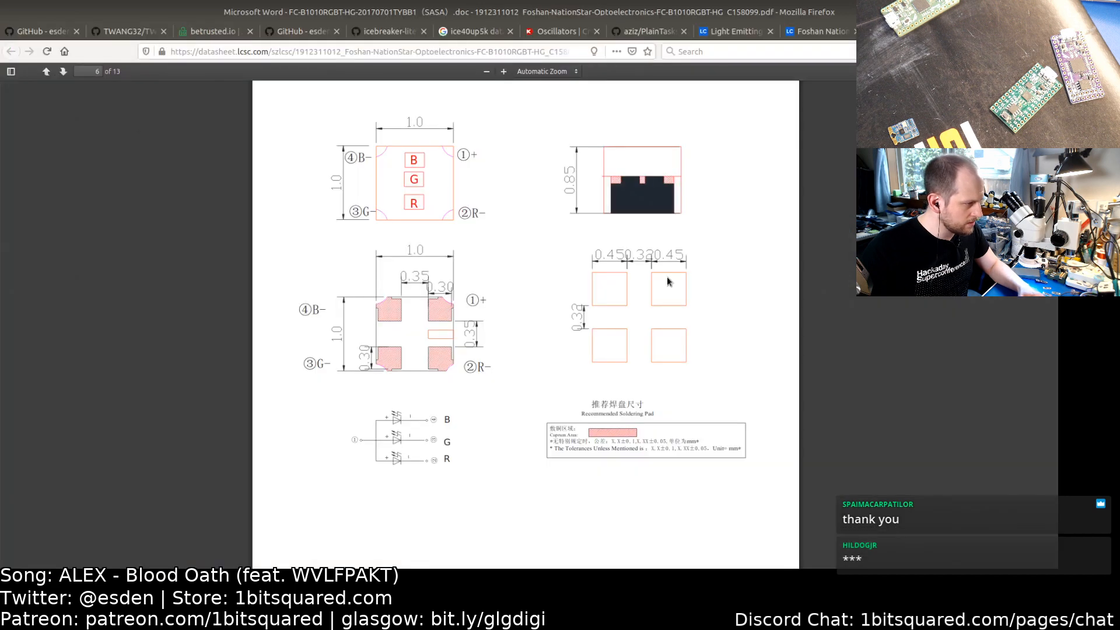
{"action": "key", "text": "alt+Tab"}
{"action": "double_click", "coordinate": [655, 223]}
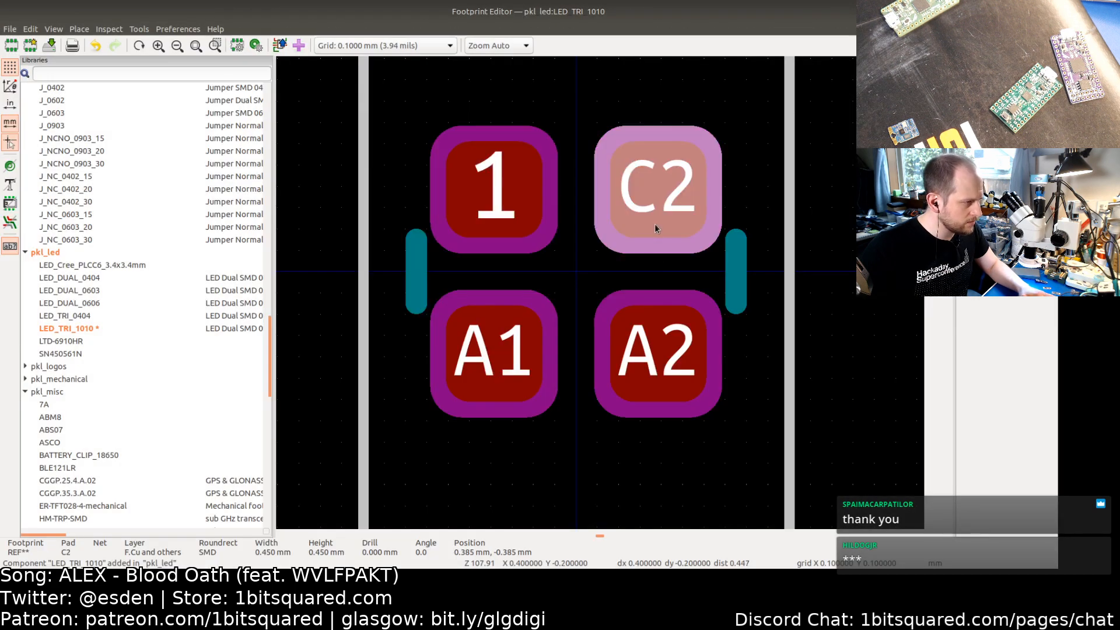
{"action": "type", "text": "2"}
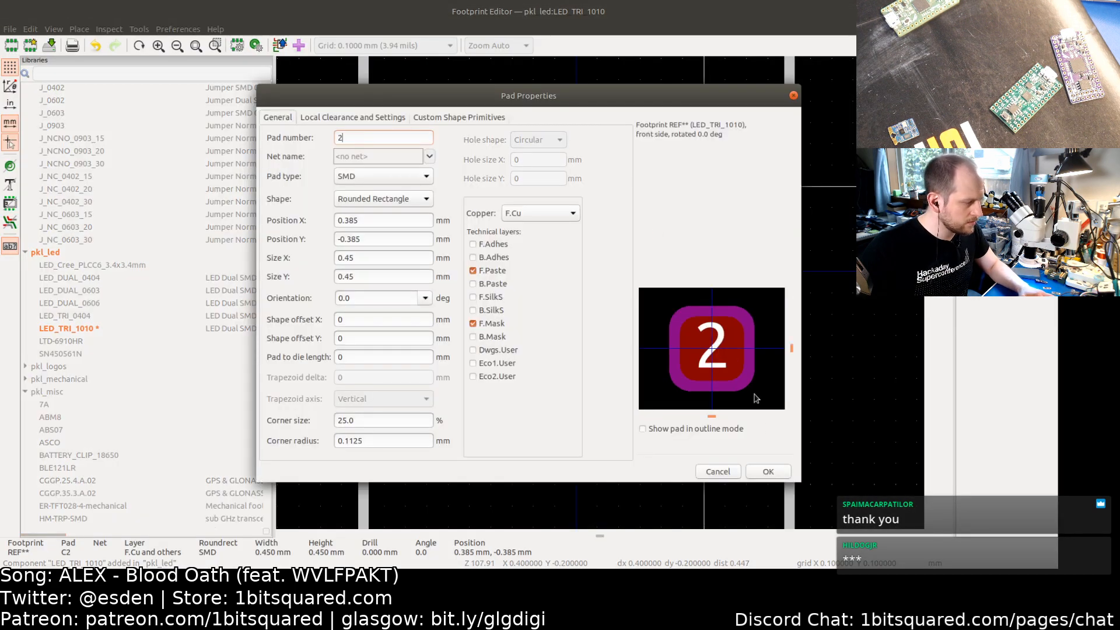
{"action": "left_click", "coordinate": [768, 473]}
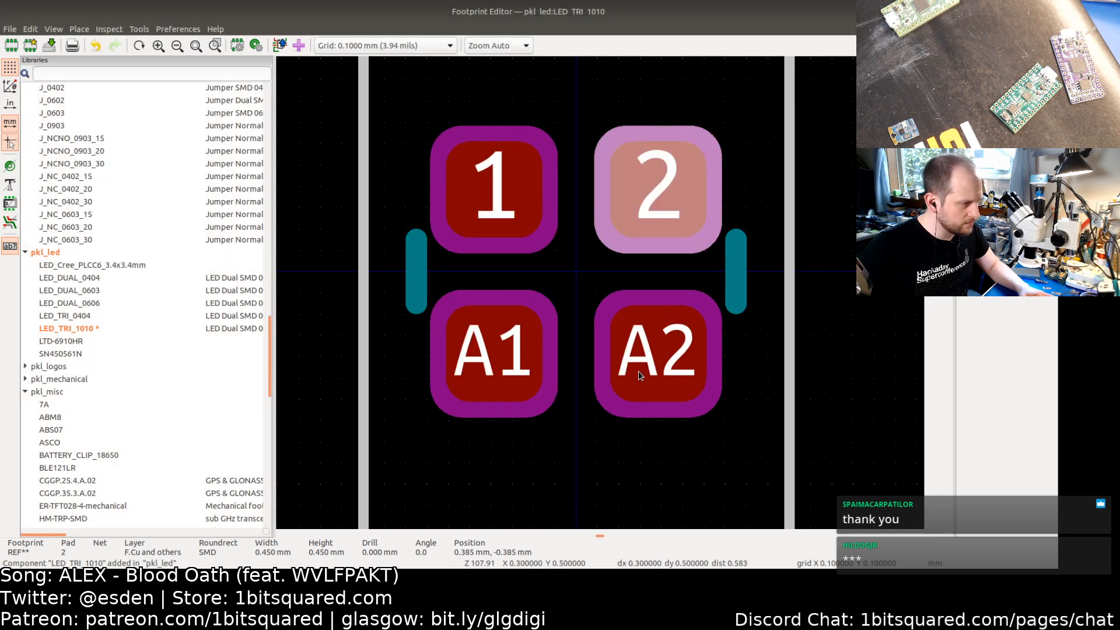
Step: Renumber the bottom-right pad A2 as 3 and the bottom-left pad A1 as 4
{"action": "double_click", "coordinate": [640, 375]}
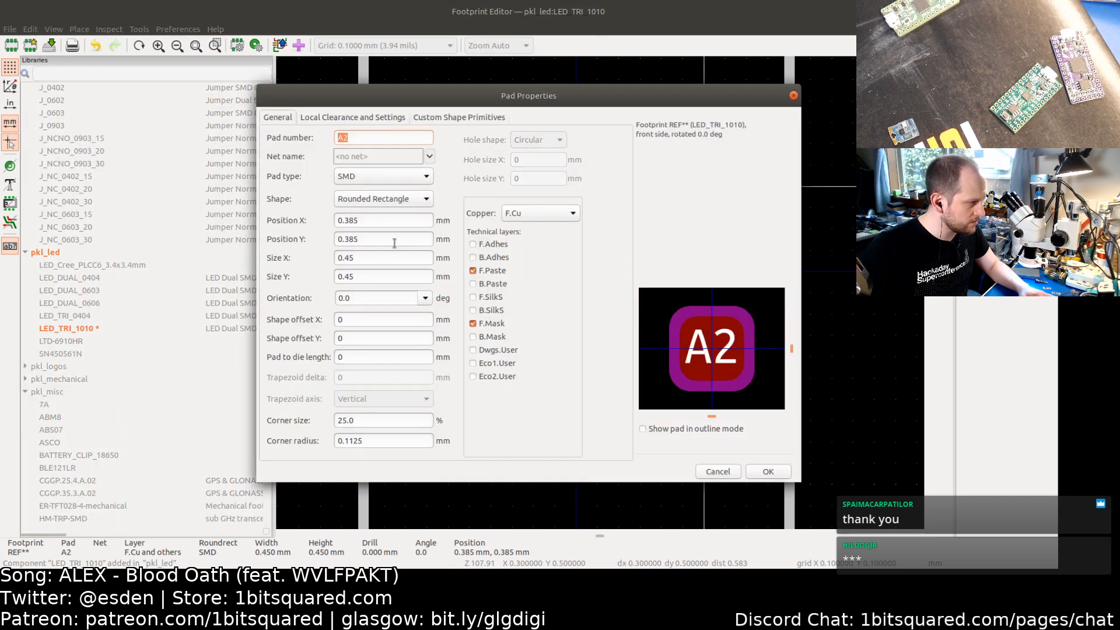
{"action": "type", "text": "3"}
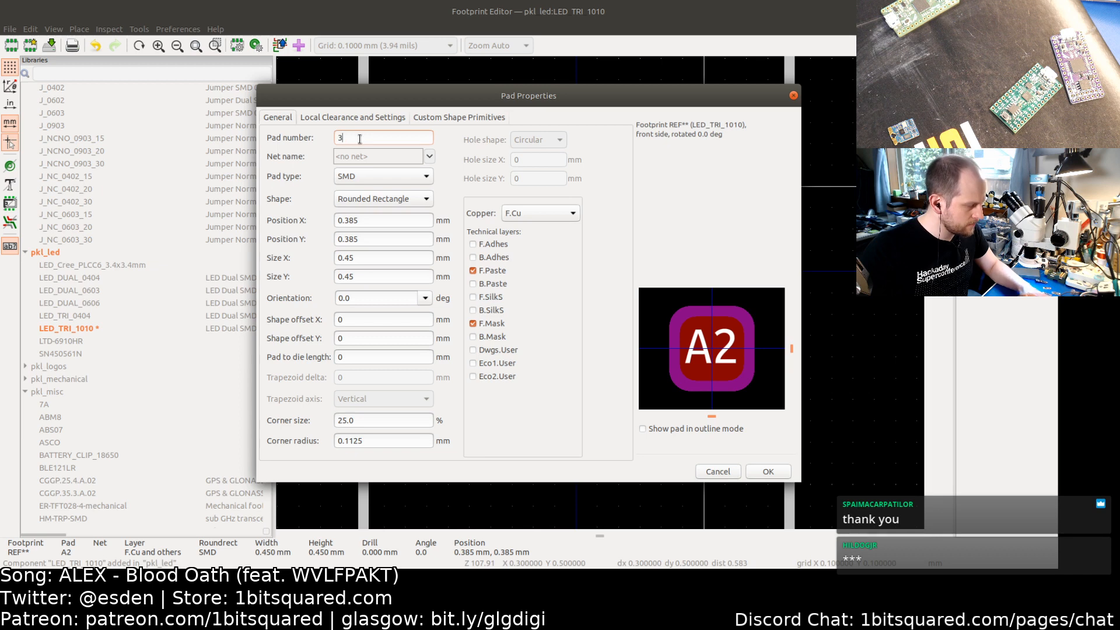
{"action": "left_click", "coordinate": [762, 473]}
{"action": "double_click", "coordinate": [506, 352]}
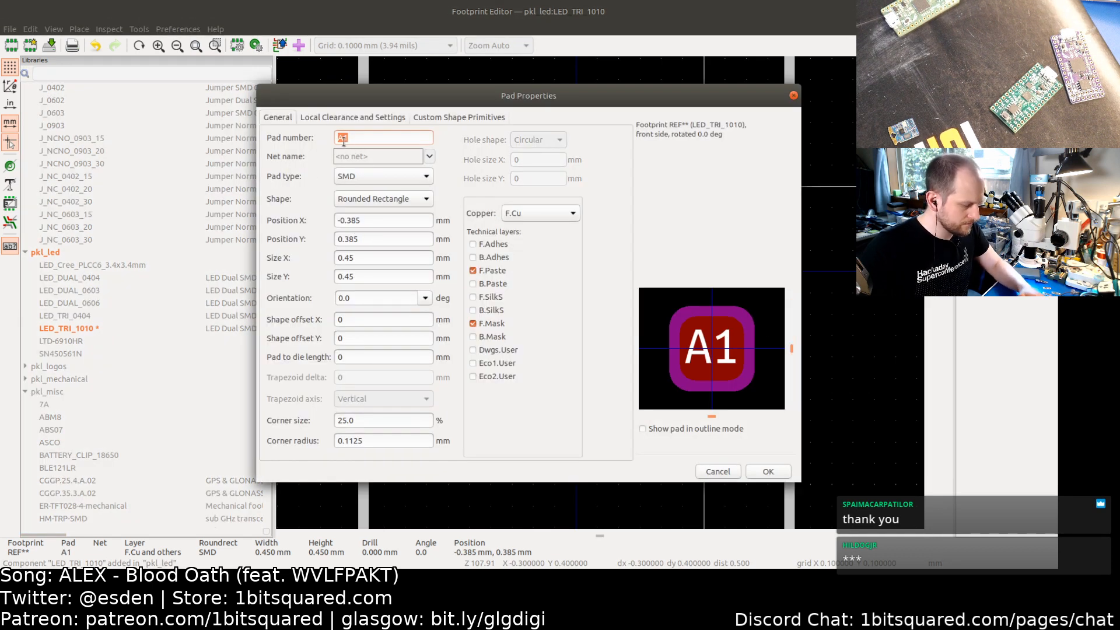
{"action": "type", "text": "4"}
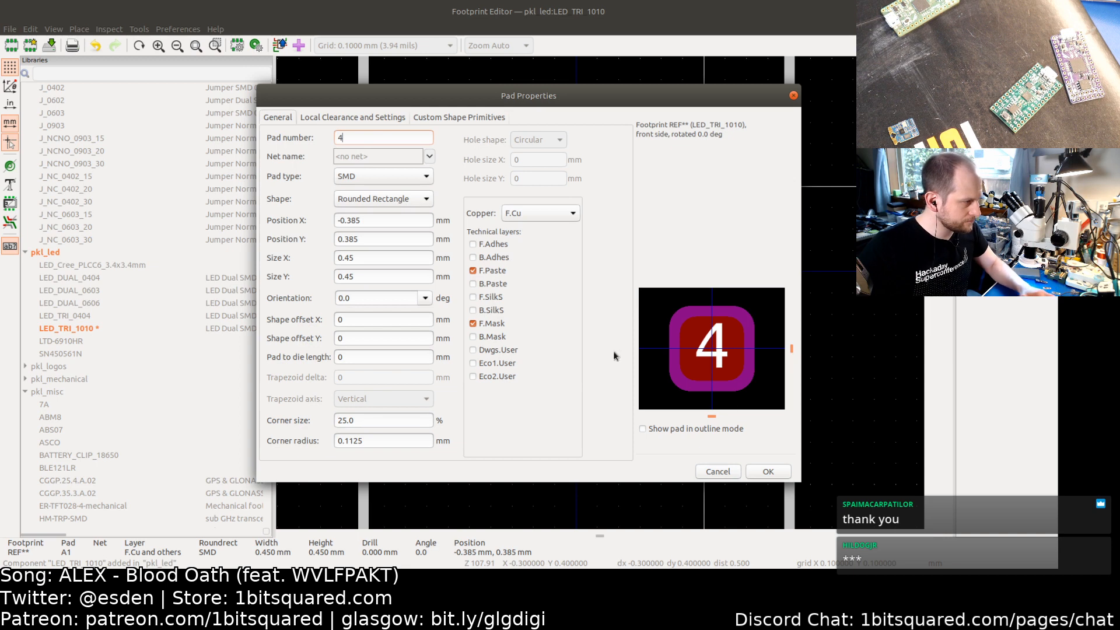
{"action": "left_click", "coordinate": [768, 472]}
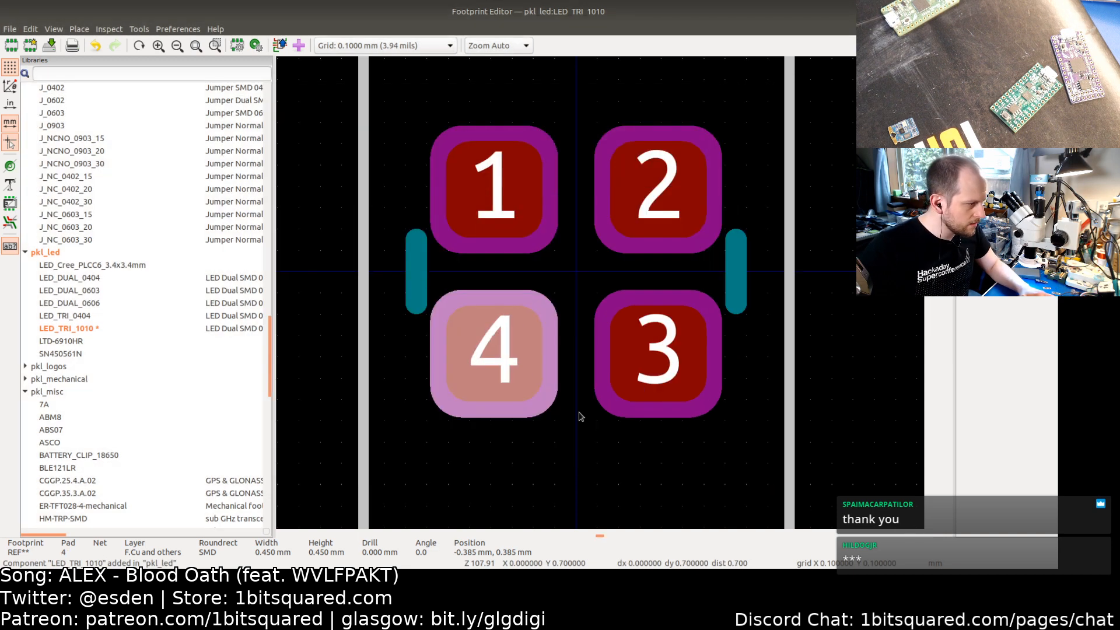
Step: Move the left silkscreen line to run vertically from (-0.8, -0.7) to (-0.8, -0.3) mm beside pad 1
{"action": "left_click", "coordinate": [408, 271]}
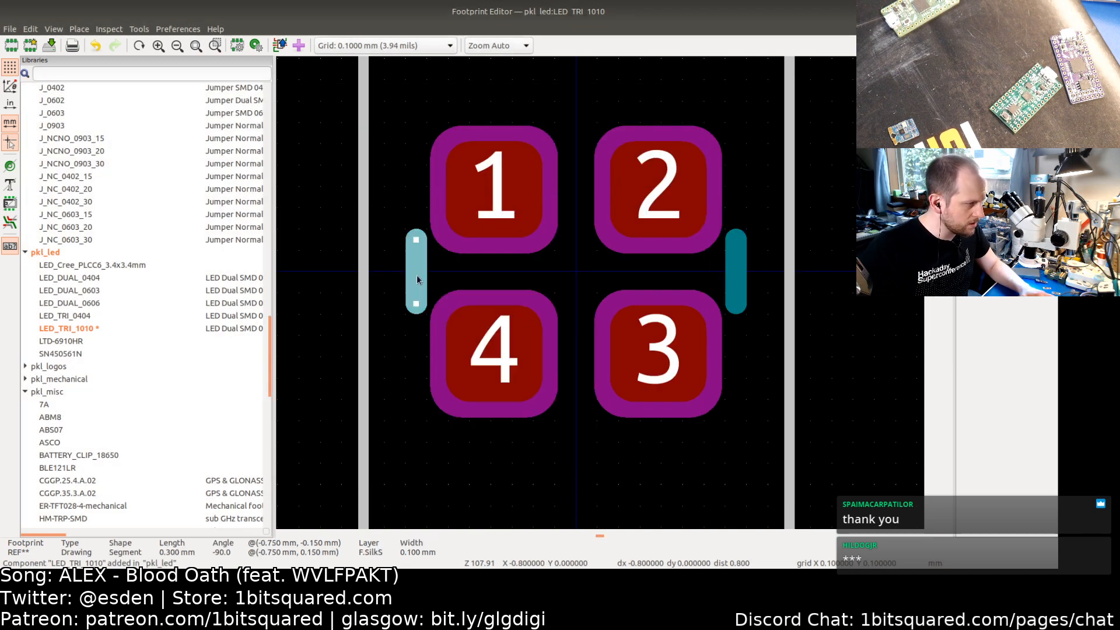
{"action": "left_click_drag", "start_coordinate": [416, 275], "coordinate": [427, 156]}
{"action": "scroll", "coordinate": [412, 120], "scroll_direction": "up", "scroll_amount": 2}
{"action": "left_click_drag", "start_coordinate": [416, 230], "coordinate": [416, 241]}
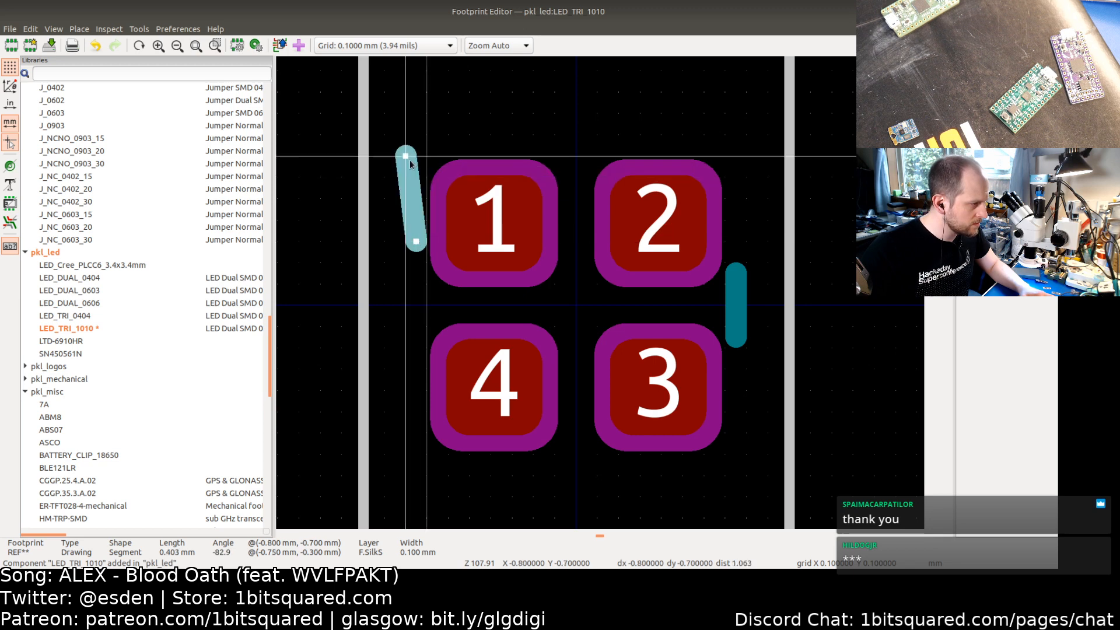
{"action": "left_click_drag", "start_coordinate": [420, 167], "coordinate": [410, 166]}
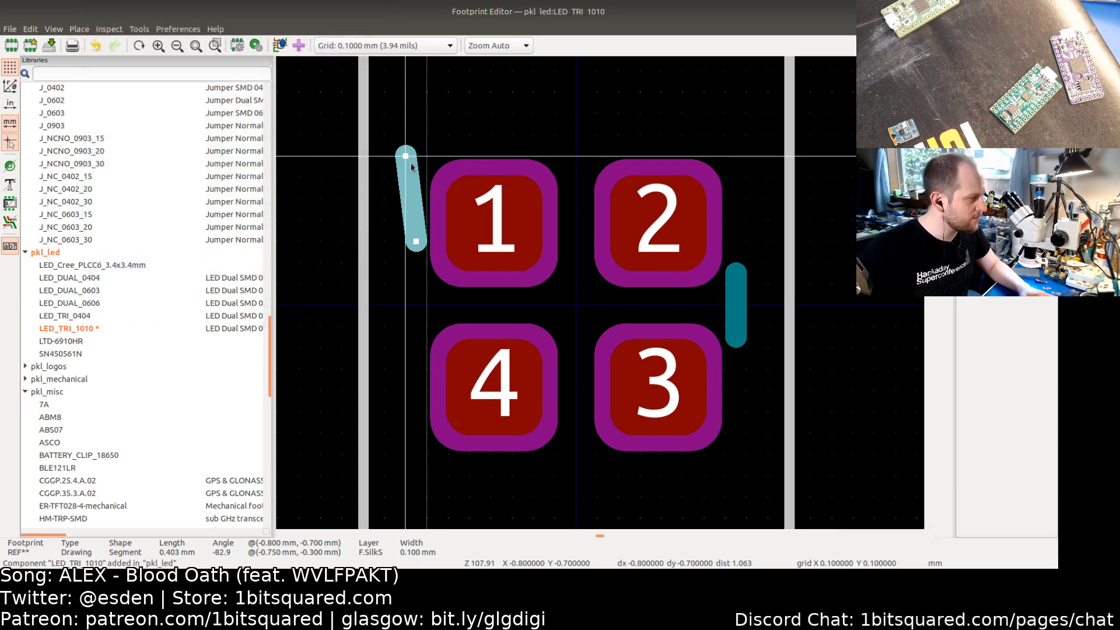
{"action": "left_click_drag", "start_coordinate": [416, 241], "coordinate": [405, 241]}
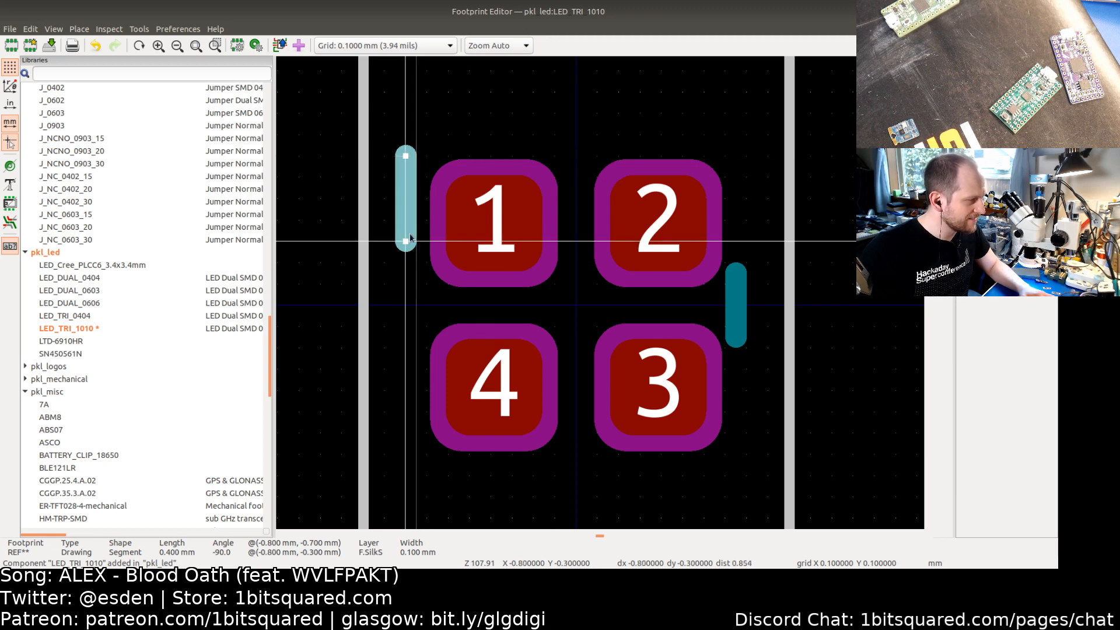
Step: Turn the right silkscreen line into a horizontal segment from (-0.8, -0.8) to (-0.3, -0.8) mm above pad 1
{"action": "left_click", "coordinate": [738, 303]}
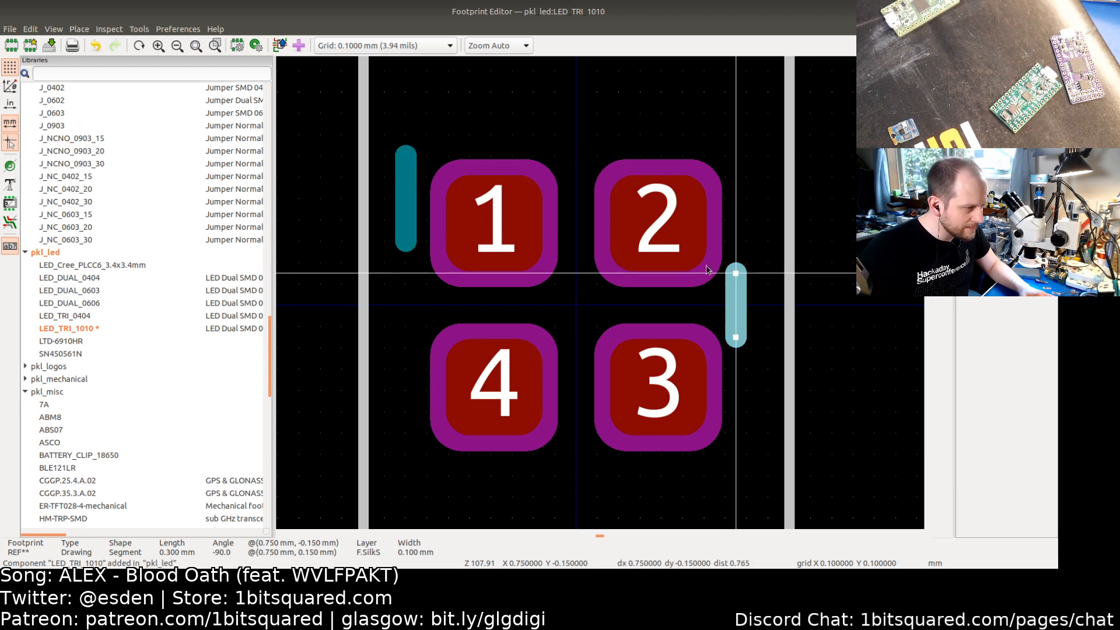
{"action": "left_click_drag", "start_coordinate": [736, 272], "coordinate": [405, 158]}
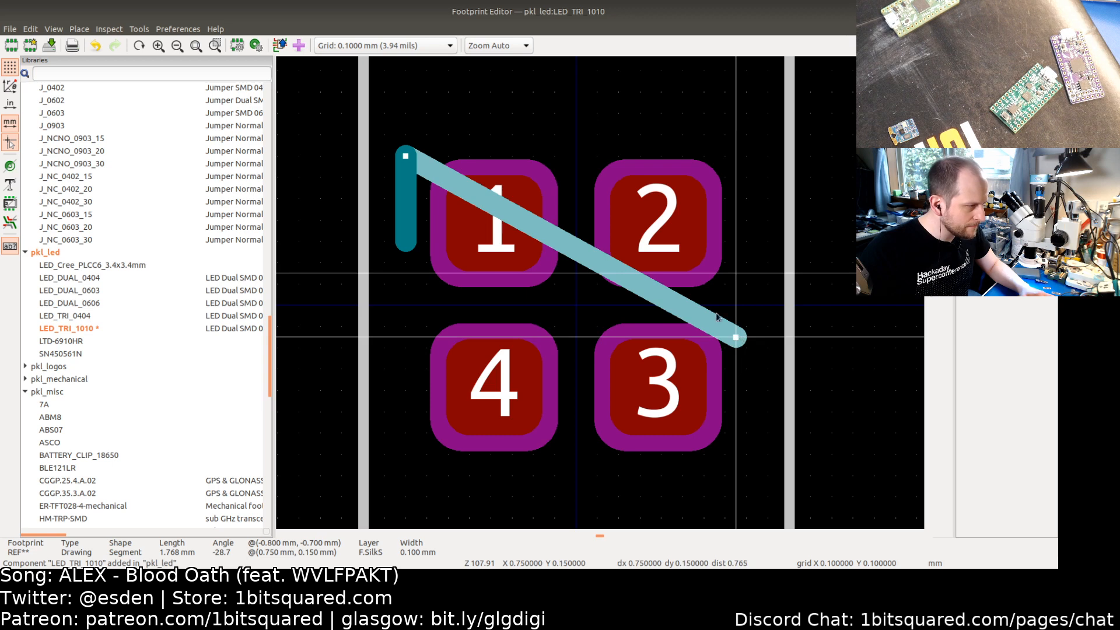
{"action": "left_click_drag", "start_coordinate": [737, 337], "coordinate": [504, 141]}
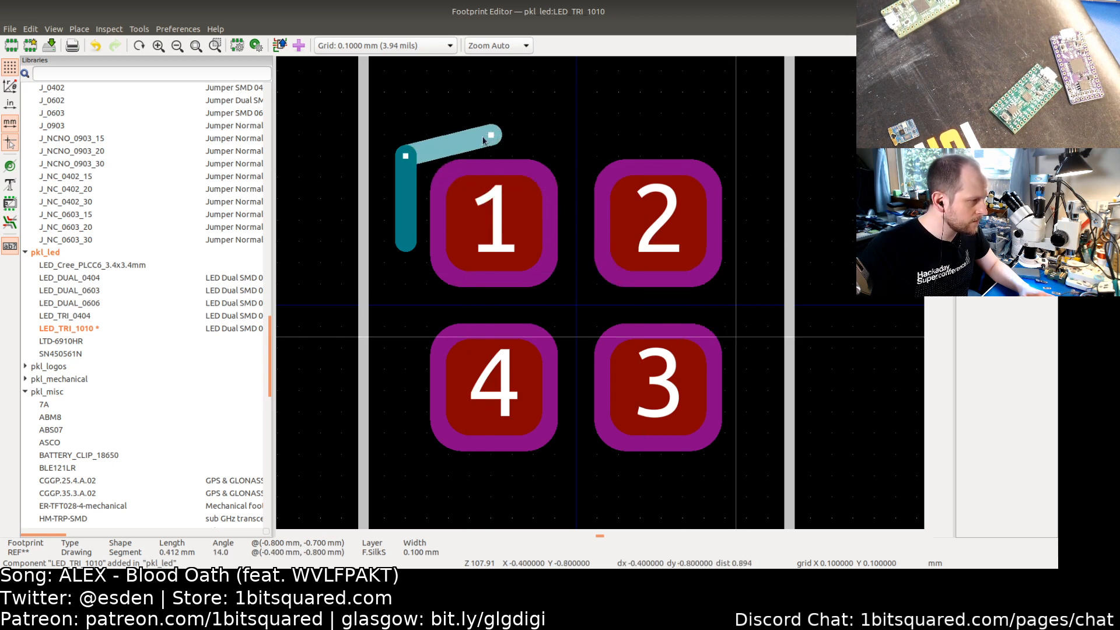
{"action": "left_click_drag", "start_coordinate": [407, 161], "coordinate": [405, 135]}
{"action": "left_click", "coordinate": [405, 160]}
{"action": "left_click", "coordinate": [531, 151]}
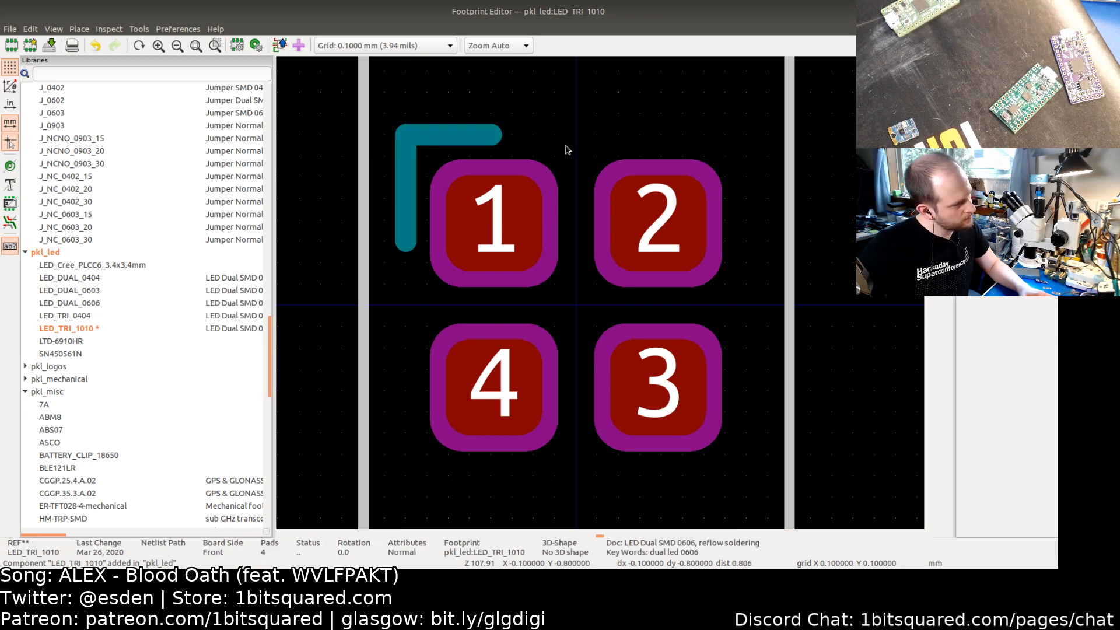
{"action": "left_click", "coordinate": [491, 136]}
{"action": "left_click_drag", "start_coordinate": [499, 136], "coordinate": [508, 136]}
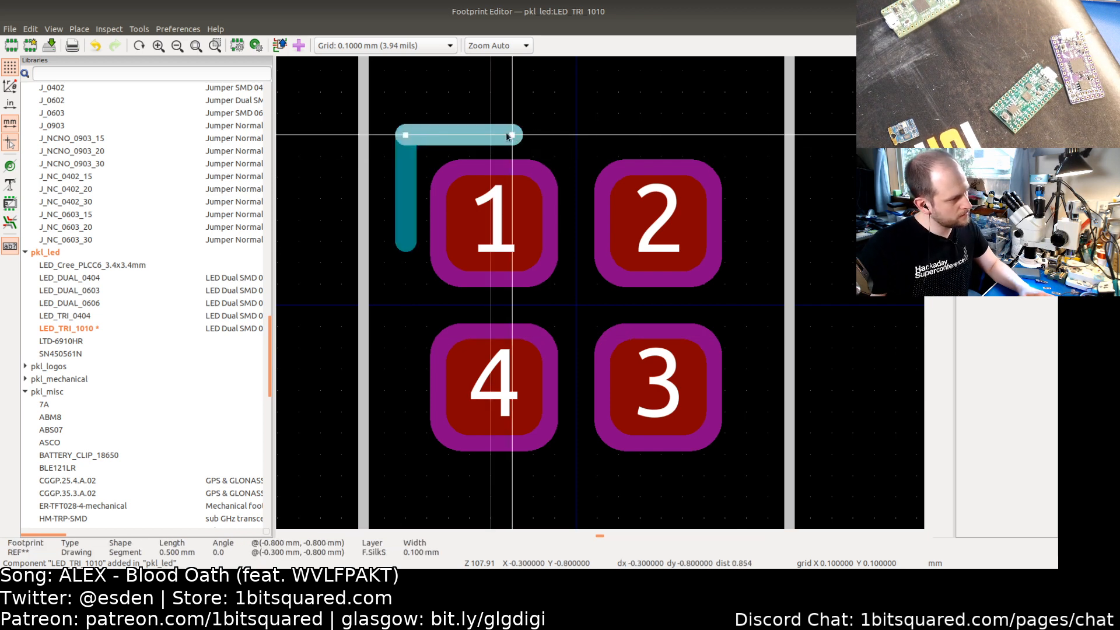
{"action": "left_click", "coordinate": [575, 145]}
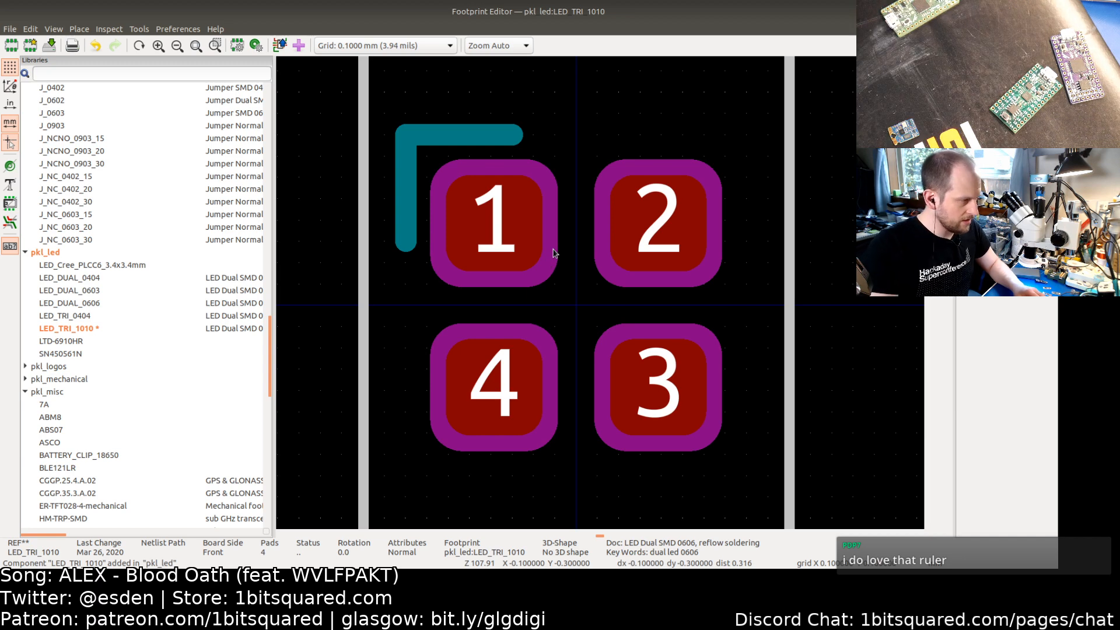
Step: Save the footprint
{"action": "key", "text": "ctrl+shift+m"}
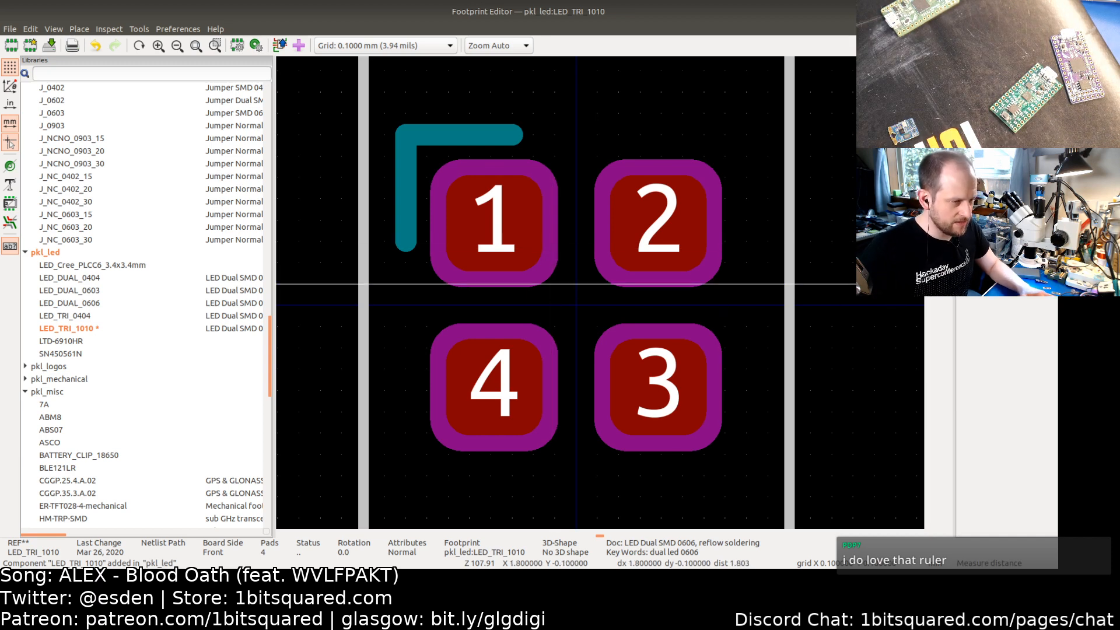
{"action": "key", "text": "Escape"}
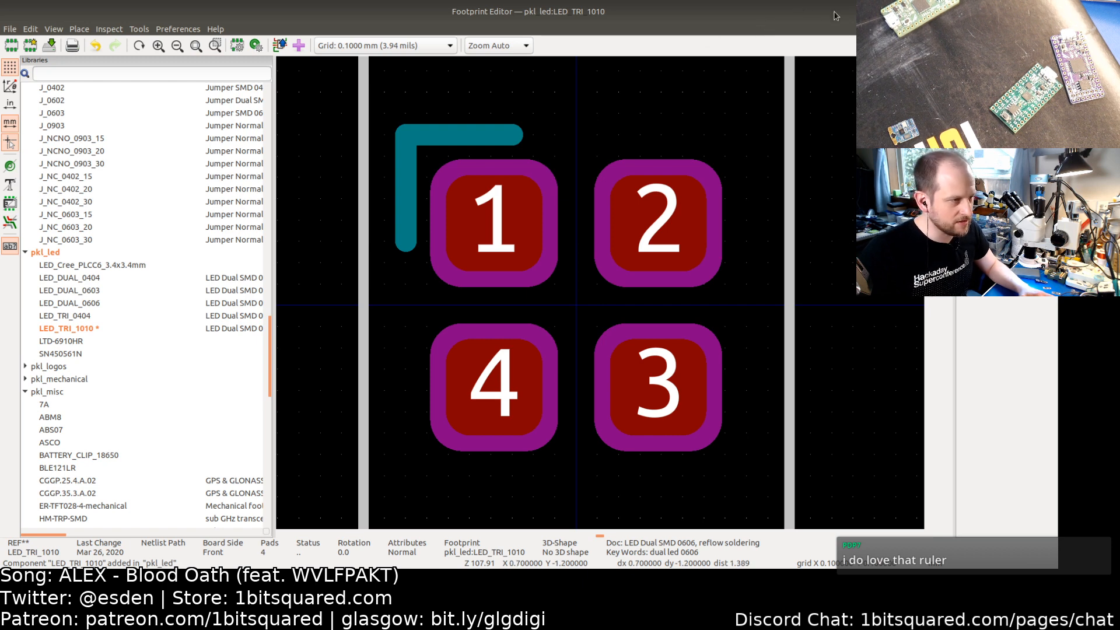
{"action": "double_click", "coordinate": [781, 19]}
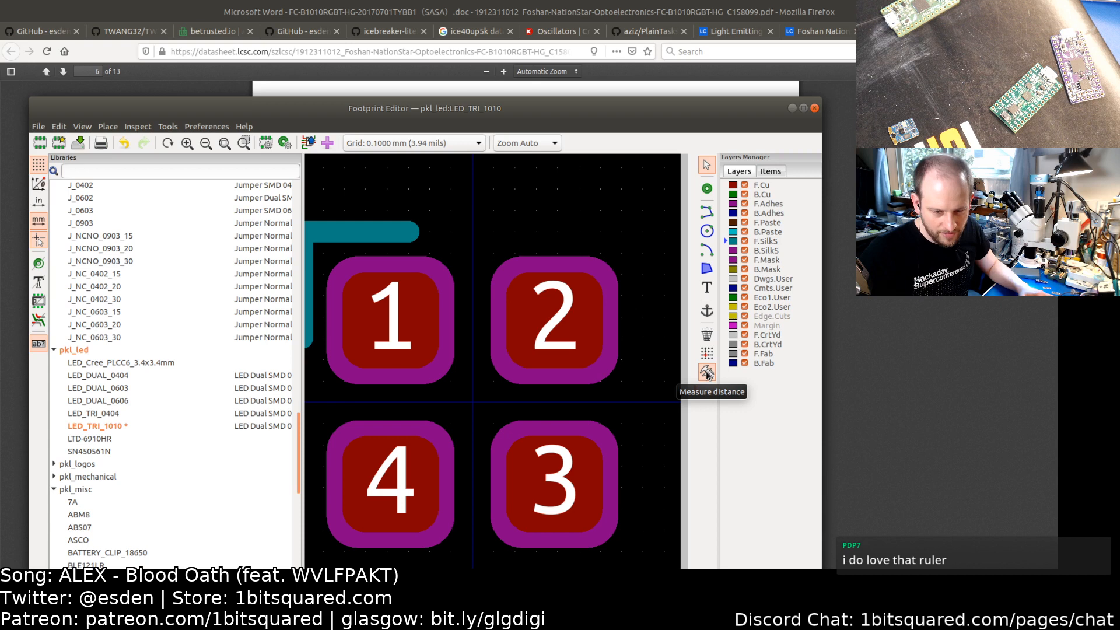
{"action": "double_click", "coordinate": [466, 108]}
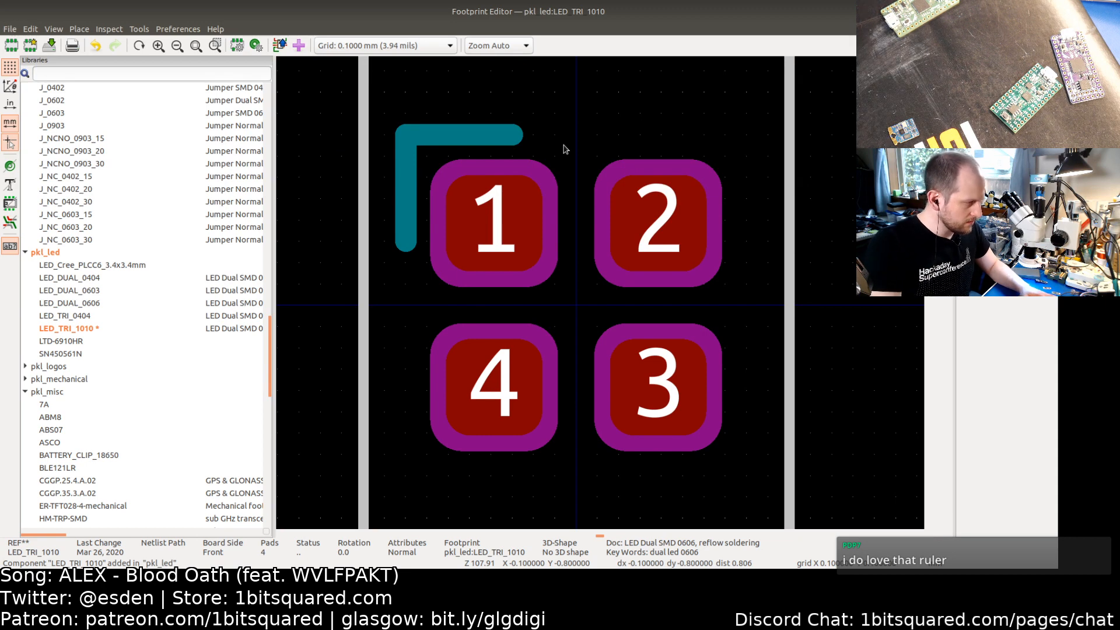
{"action": "key", "text": "ctrl+s"}
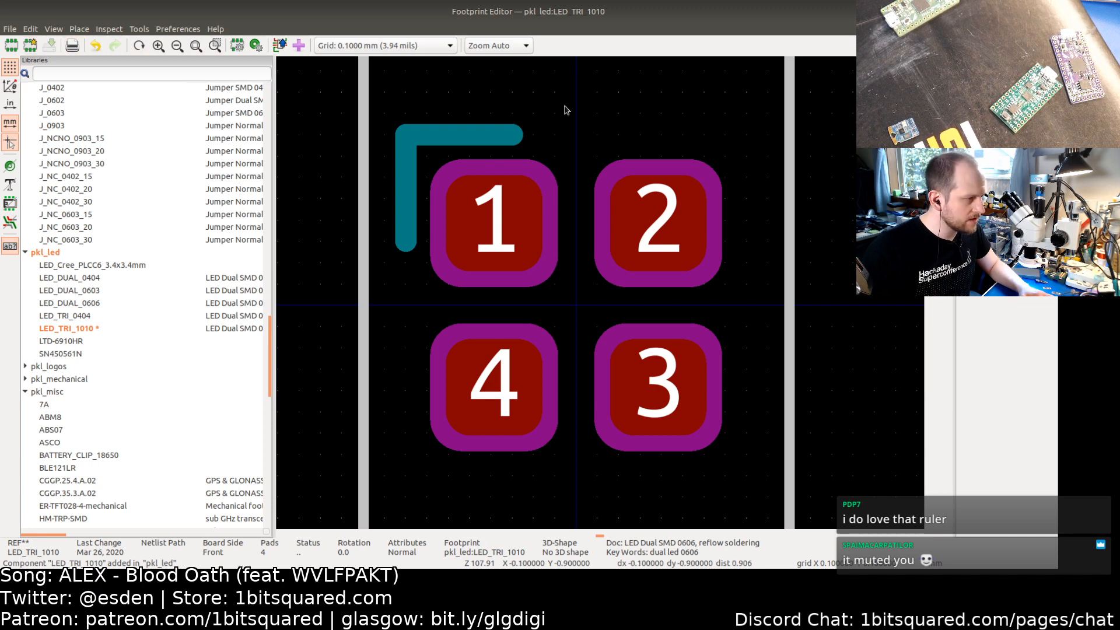
{"action": "scroll", "coordinate": [565, 316], "scroll_direction": "down", "scroll_amount": 2}
{"action": "scroll", "coordinate": [564, 315], "scroll_direction": "down", "scroll_amount": 1}
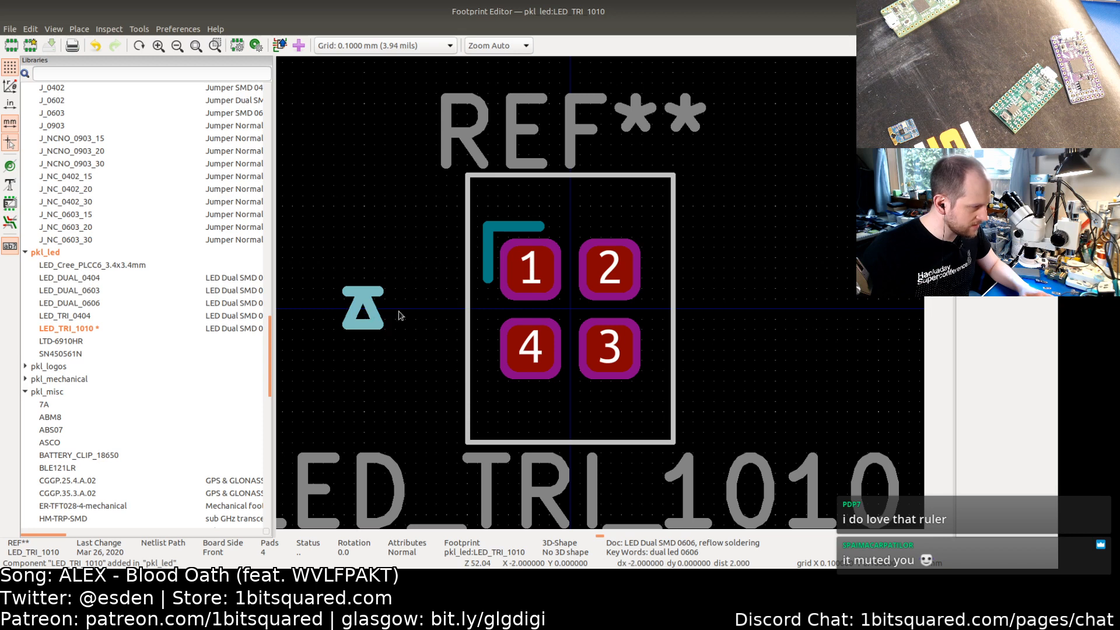
{"action": "mouse_move", "coordinate": [399, 312]}
{"action": "left_mouse_down"}
{"action": "mouse_move", "coordinate": [580, 317]}
{"action": "mouse_move", "coordinate": [387, 315]}
{"action": "left_mouse_up"}
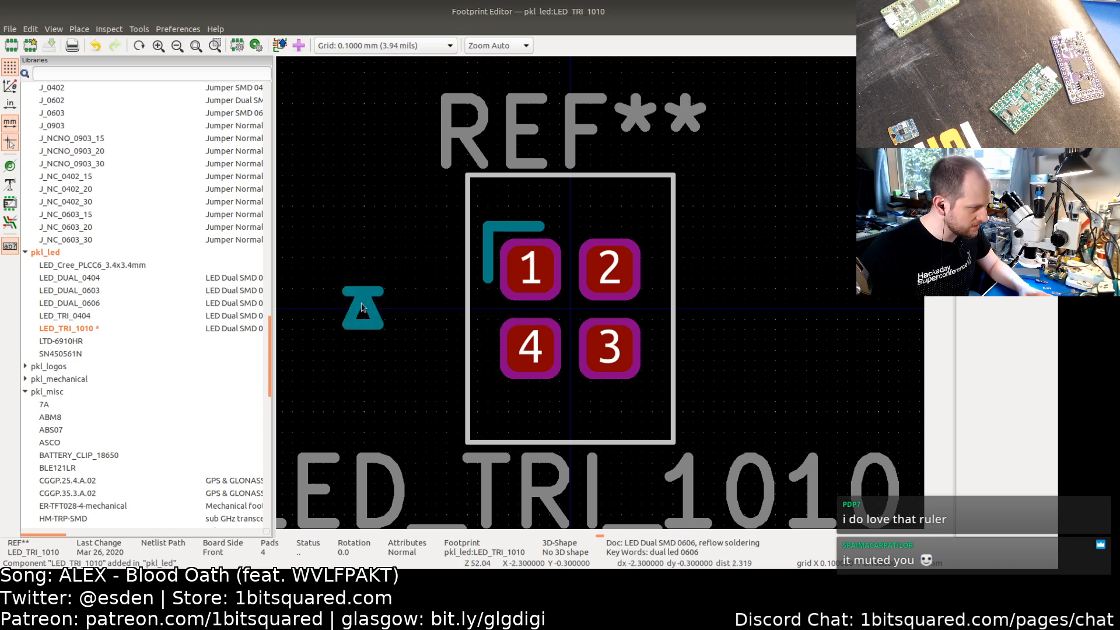
{"action": "left_click_drag", "start_coordinate": [323, 264], "coordinate": [404, 342]}
{"action": "mouse_move", "coordinate": [363, 299]}
{"action": "left_mouse_down"}
{"action": "mouse_move", "coordinate": [879, 278]}
{"action": "mouse_move", "coordinate": [861, 278]}
{"action": "left_mouse_up"}
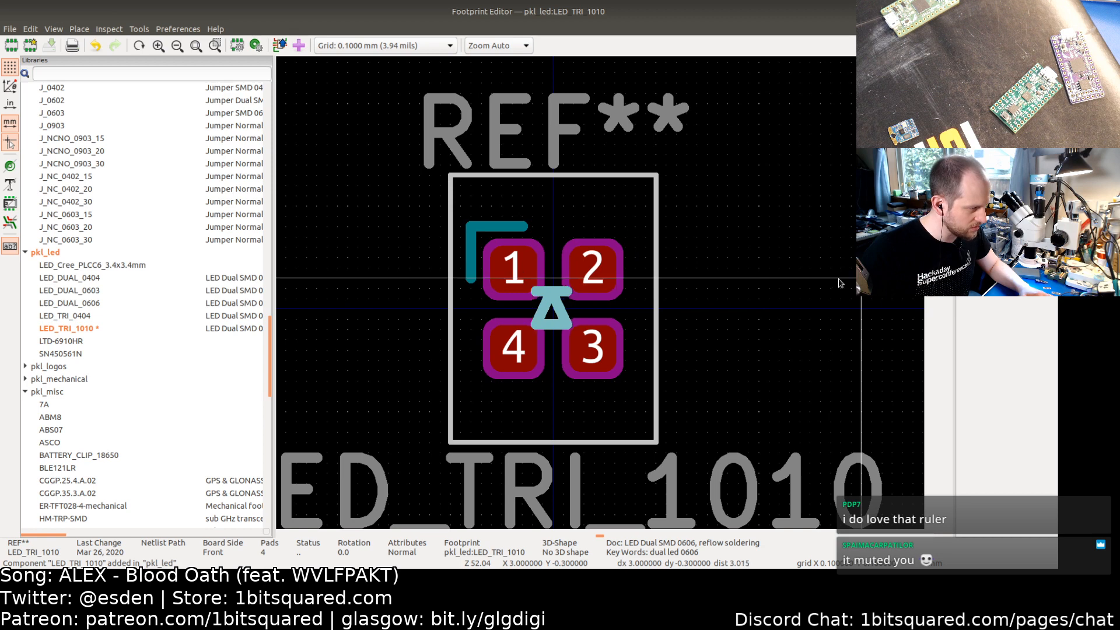
{"action": "key", "text": "Escape"}
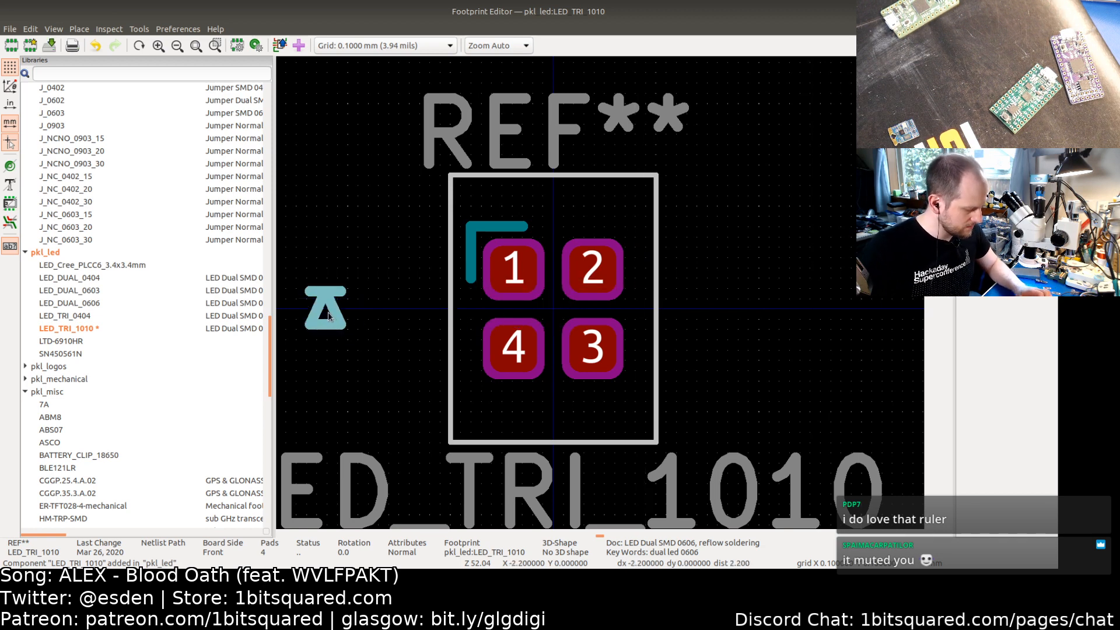
{"action": "key", "text": "Delete"}
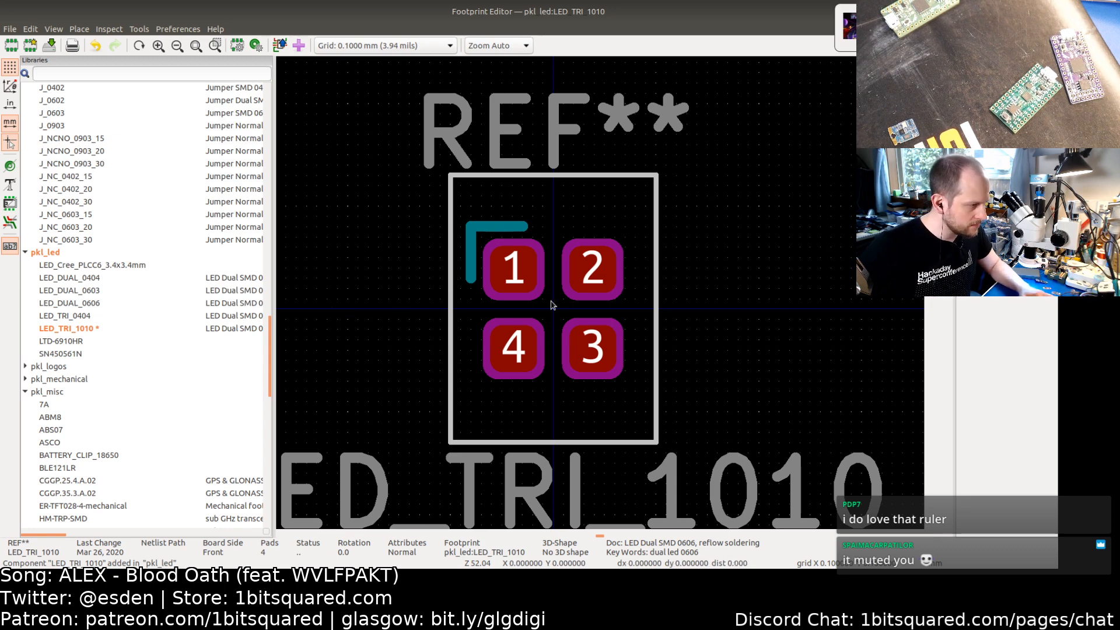
{"action": "scroll", "coordinate": [554, 307], "scroll_direction": "up", "scroll_amount": 2}
{"action": "scroll", "coordinate": [561, 321], "scroll_direction": "down", "scroll_amount": 1}
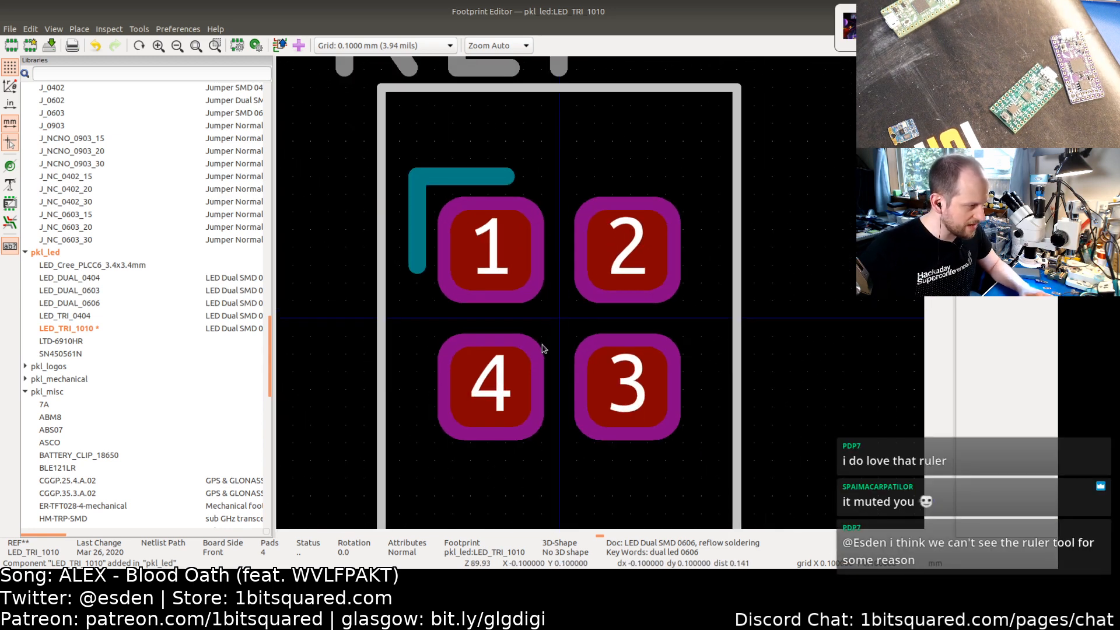
{"action": "key", "text": "ctrl+z"}
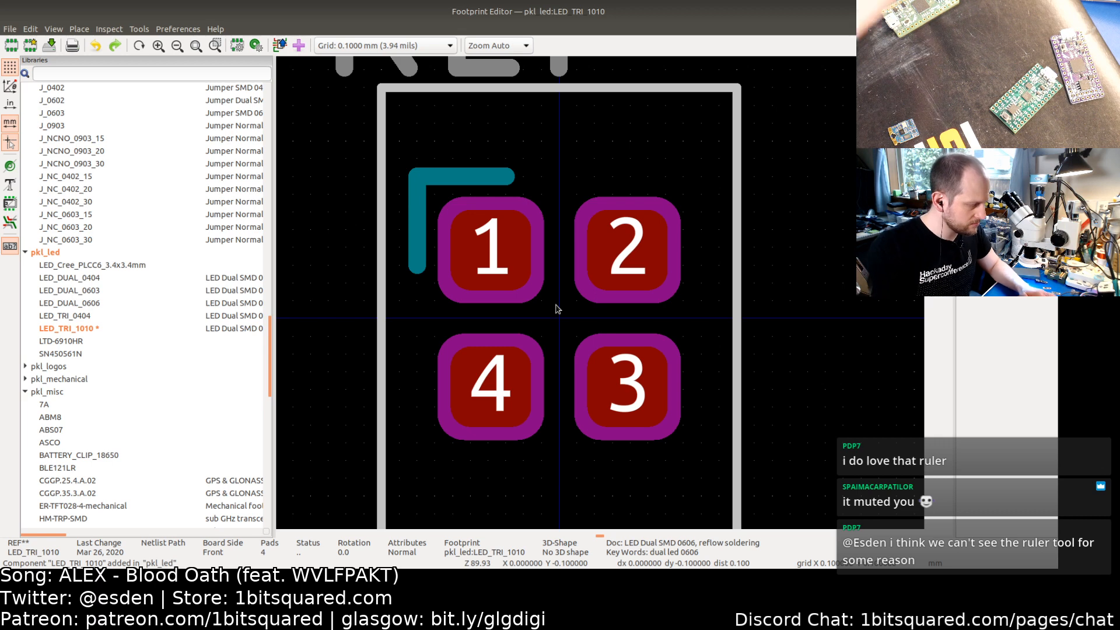
Step: Move one diagonal line of the silkscreen diode symbol into the centre gap between the four pads and shorten it
{"action": "scroll", "coordinate": [556, 308], "scroll_direction": "down", "scroll_amount": 3}
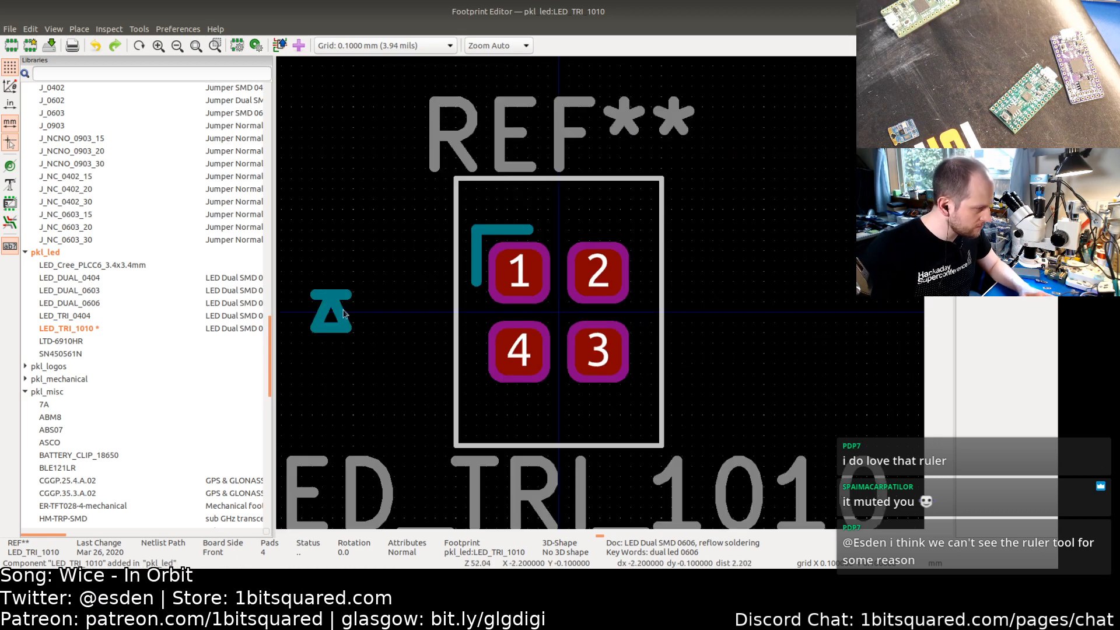
{"action": "left_click", "coordinate": [343, 310]}
{"action": "key", "text": "m"}
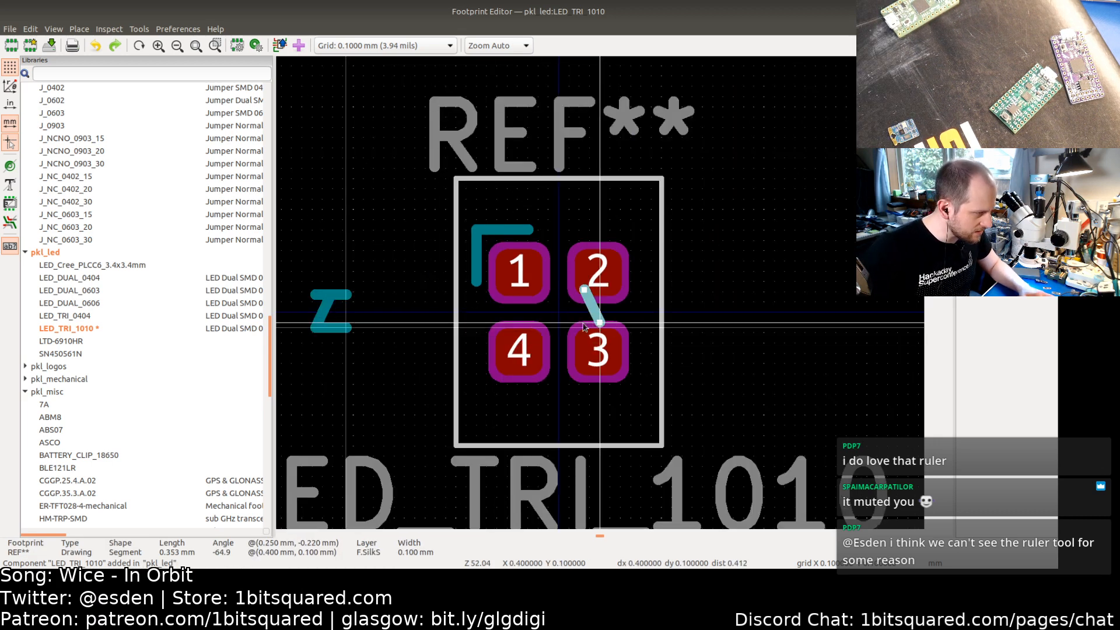
{"action": "left_click", "coordinate": [554, 322]}
{"action": "scroll", "coordinate": [558, 296], "scroll_direction": "up", "scroll_amount": 5}
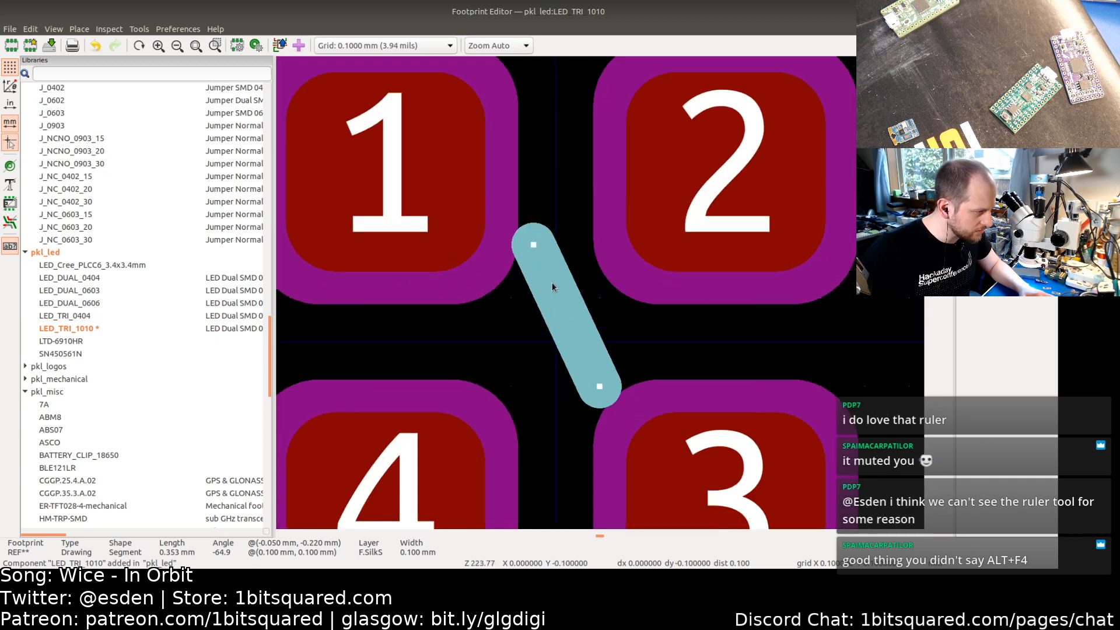
{"action": "left_click_drag", "start_coordinate": [533, 245], "coordinate": [555, 297]}
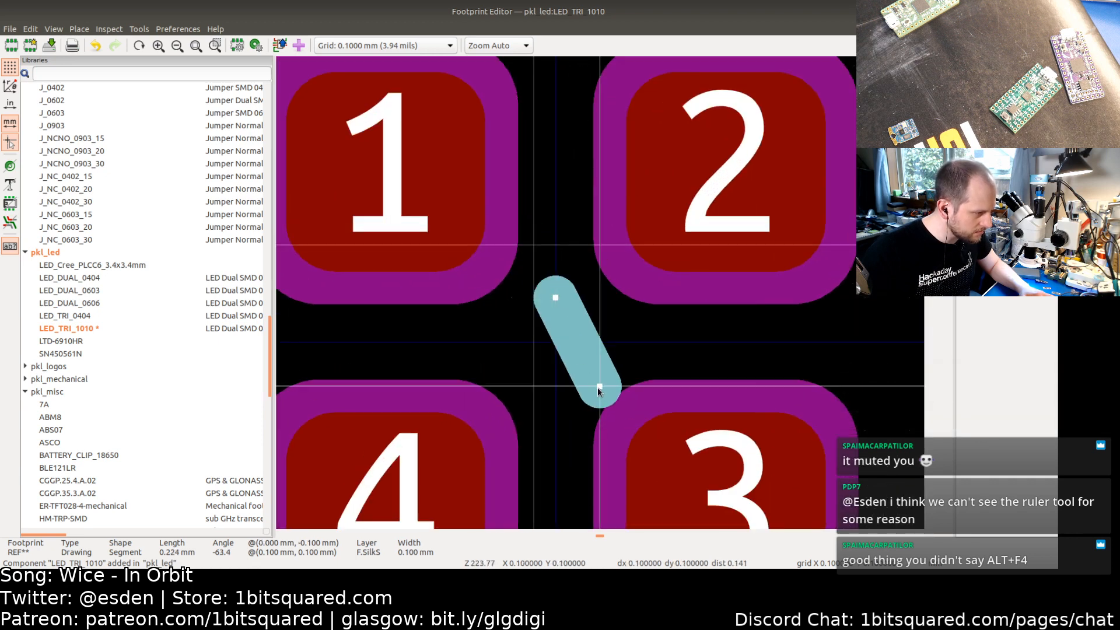
Step: Drag the other diagonal's endpoints into the centre gap to form the second side of the diode triangle
{"action": "scroll", "coordinate": [460, 373], "scroll_direction": "down", "scroll_amount": 3}
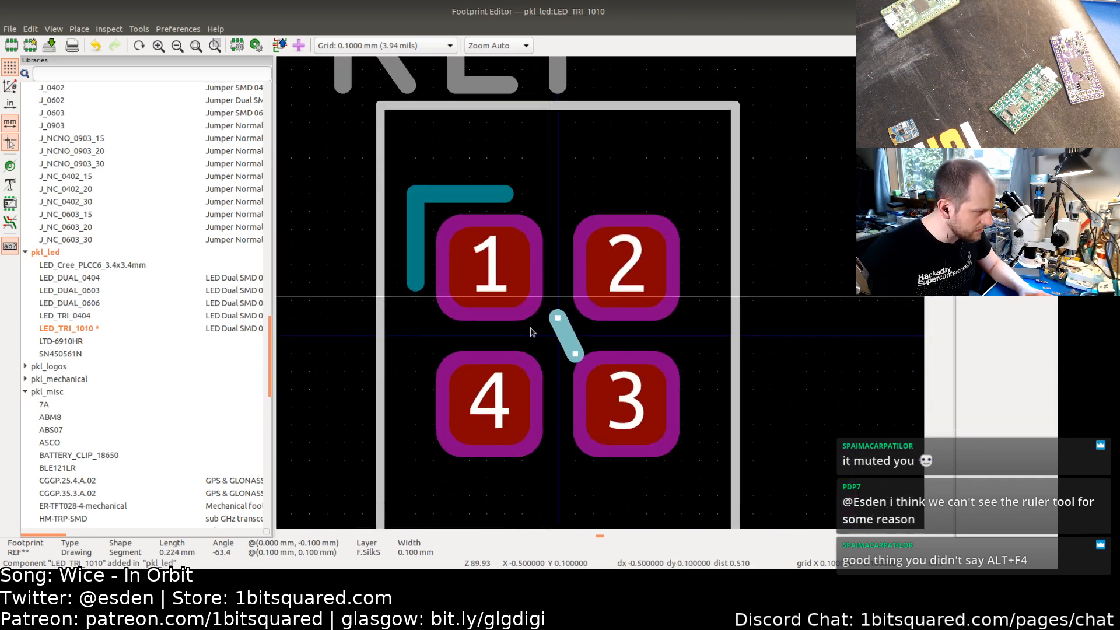
{"action": "left_click", "coordinate": [296, 293]}
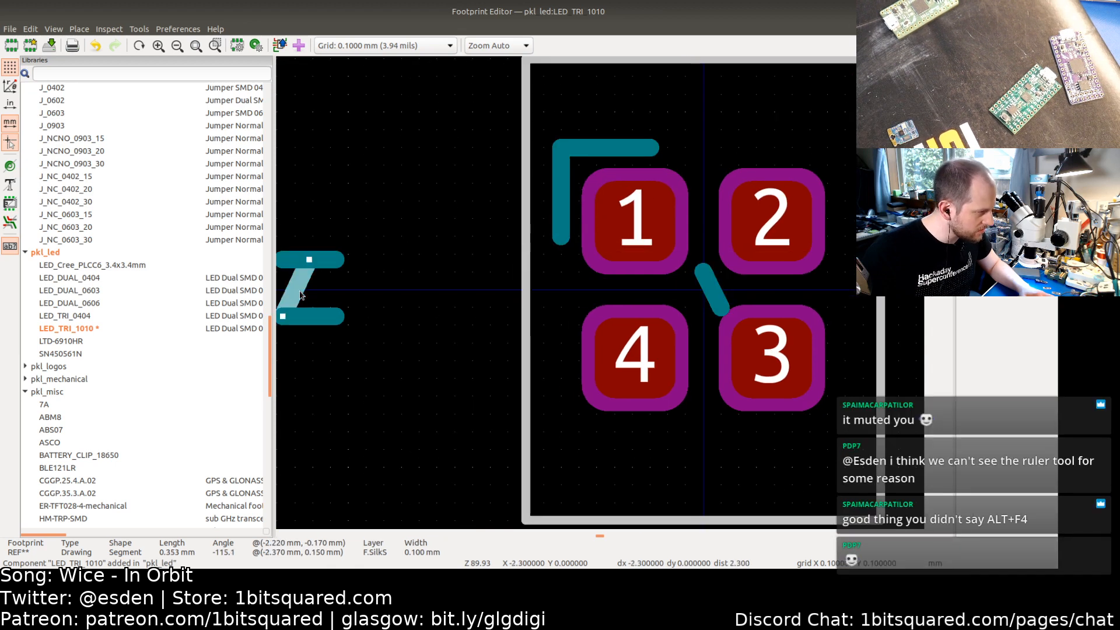
{"action": "left_click_drag", "start_coordinate": [309, 259], "coordinate": [702, 271]}
{"action": "left_click_drag", "start_coordinate": [283, 317], "coordinate": [696, 308]}
Step: Move the bottom horizontal line's endpoints into the gap to close the triangle's base
{"action": "left_click", "coordinate": [323, 316]}
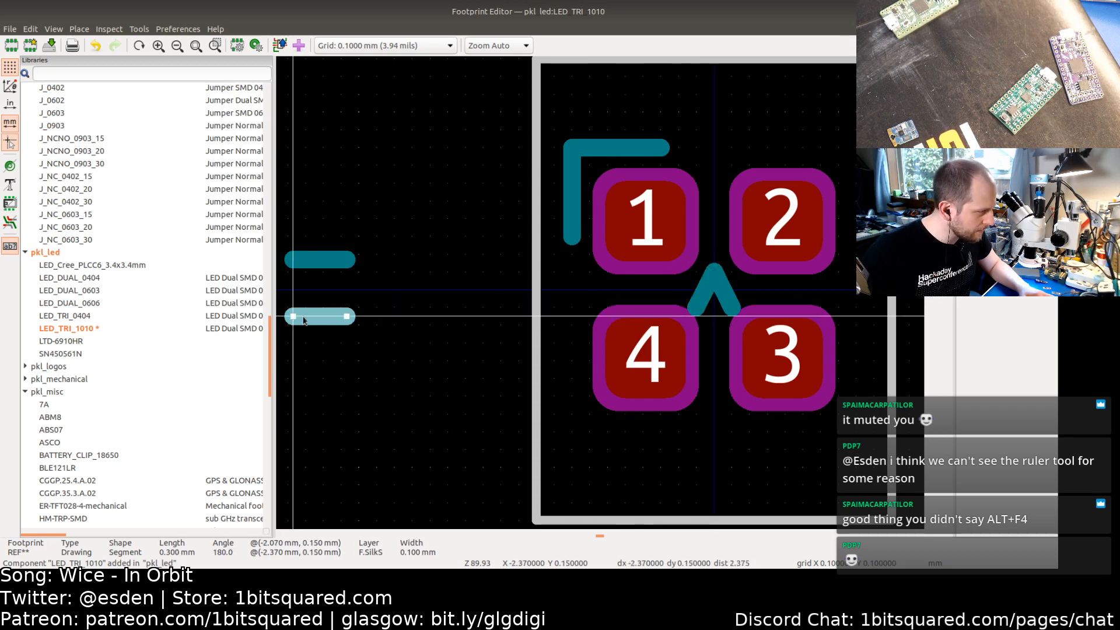
{"action": "left_click_drag", "start_coordinate": [293, 317], "coordinate": [698, 307]}
{"action": "left_click_drag", "start_coordinate": [348, 317], "coordinate": [732, 307]}
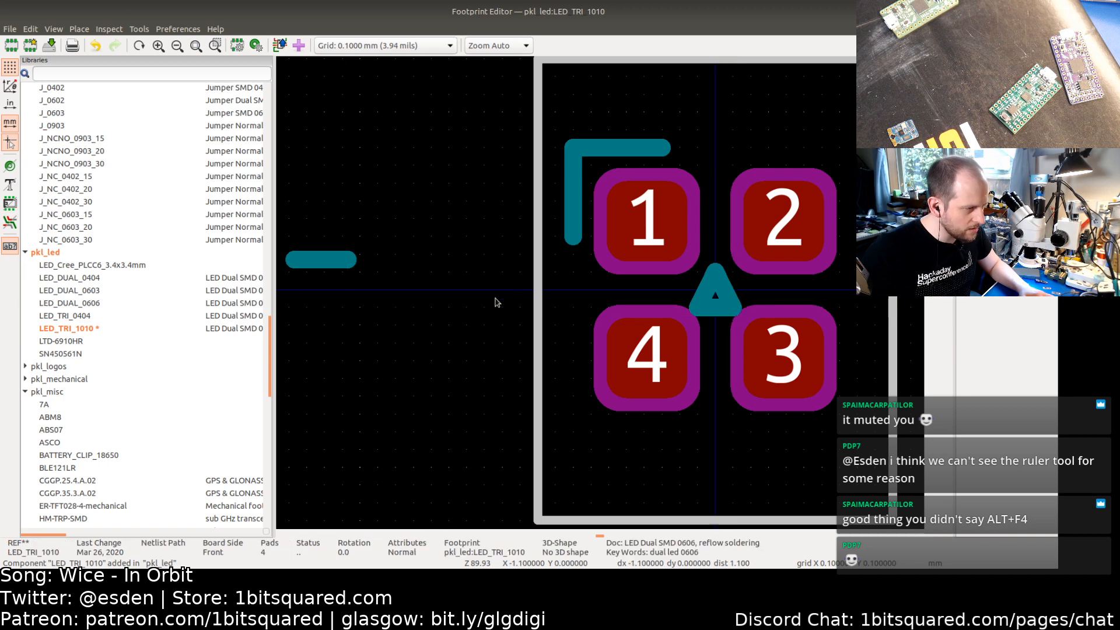
Step: Place the top horizontal line across the triangle's tip as the diode's cathode bar
{"action": "left_click", "coordinate": [324, 263]}
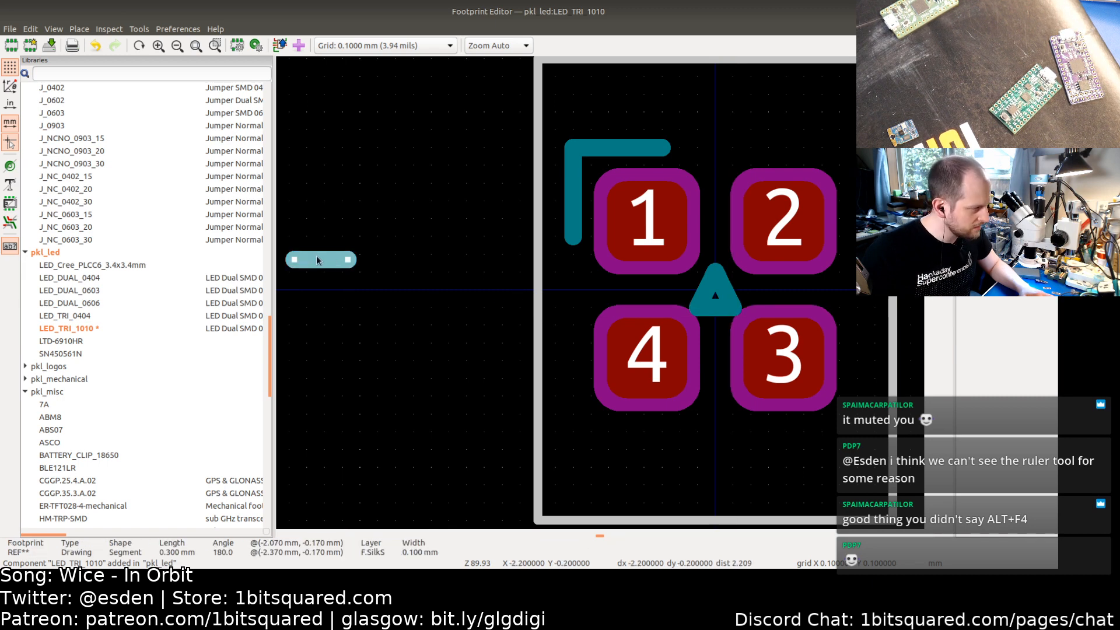
{"action": "left_click_drag", "start_coordinate": [294, 259], "coordinate": [741, 267]}
{"action": "left_click_drag", "start_coordinate": [358, 259], "coordinate": [709, 260]}
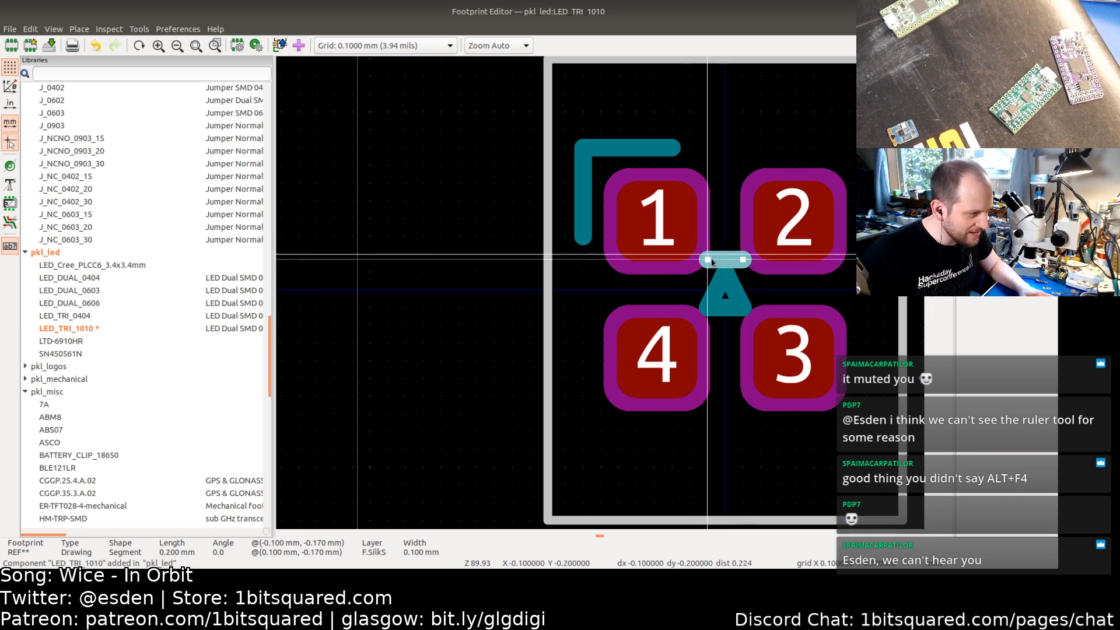
{"action": "left_click", "coordinate": [408, 282]}
{"action": "left_click", "coordinate": [704, 260]}
{"action": "mouse_move", "coordinate": [707, 260]}
{"action": "left_mouse_down"}
{"action": "mouse_move", "coordinate": [707, 272]}
{"action": "mouse_move", "coordinate": [707, 261]}
{"action": "mouse_move", "coordinate": [743, 272]}
{"action": "mouse_move", "coordinate": [707, 272]}
{"action": "left_mouse_up"}
{"action": "left_click", "coordinate": [467, 285]}
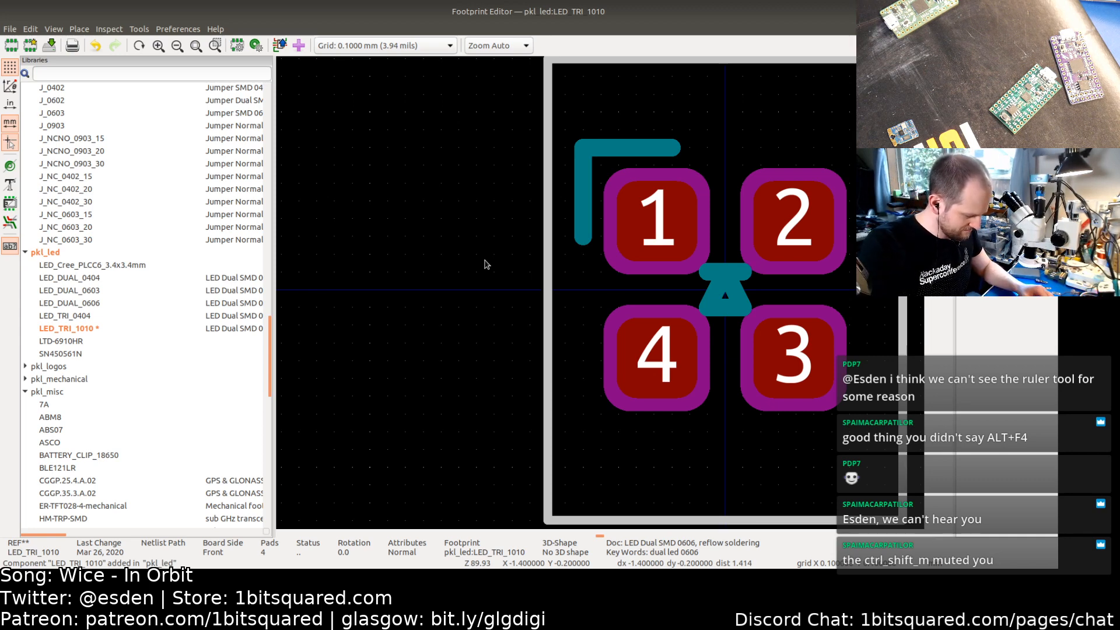
Step: Measure the spacing above the pads with the ruler
{"action": "key", "text": "ctrl+shift+m"}
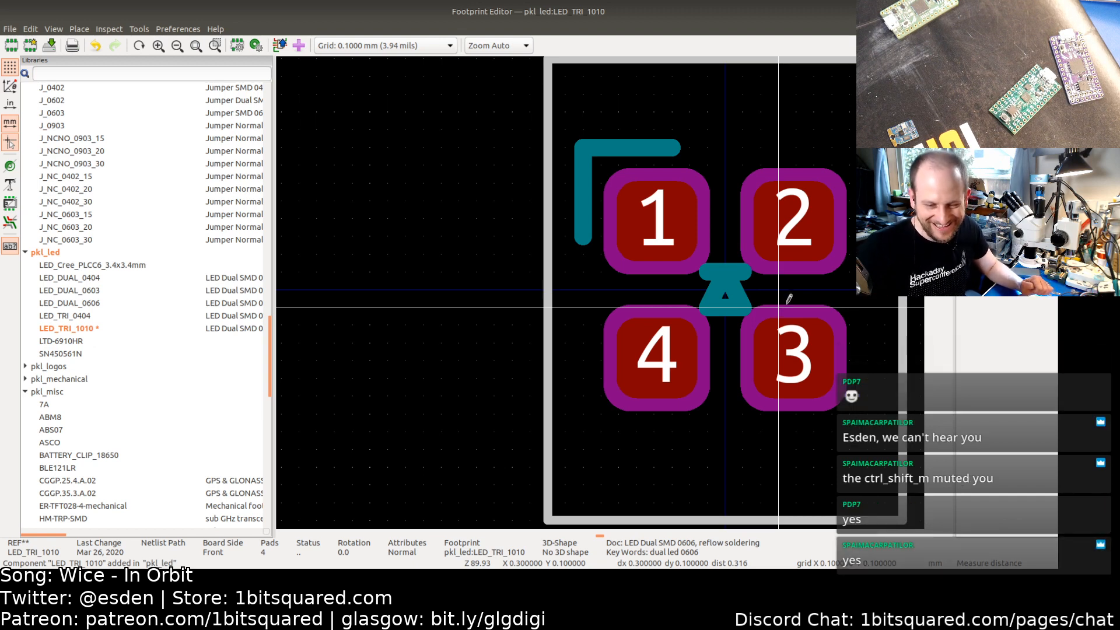
{"action": "left_click", "coordinate": [744, 129]}
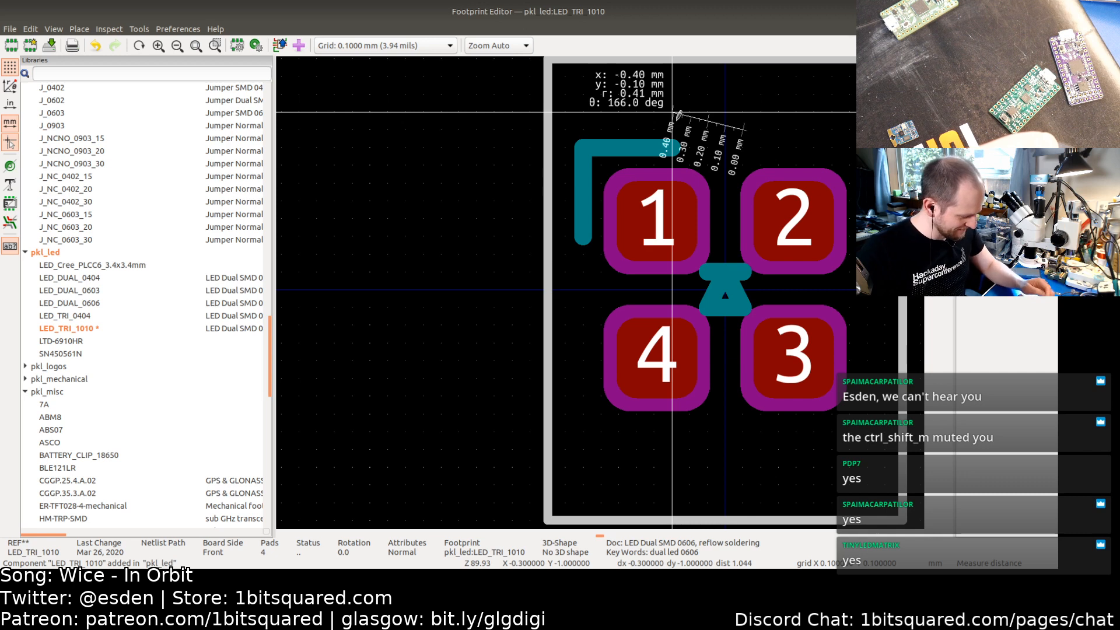
{"action": "key", "text": "Escape"}
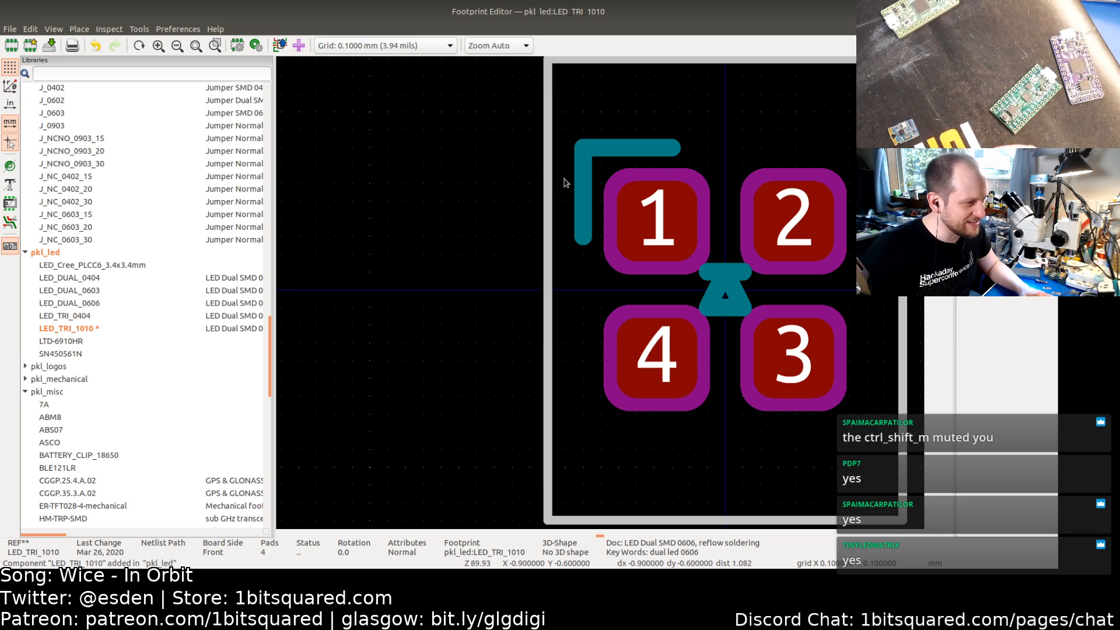
Step: Set the grid to 0.05 mm and move the courtyard's top edge down to y = -0.75 mm
{"action": "middle_click_drag", "start_coordinate": [726, 143], "coordinate": [585, 157]}
{"action": "left_click", "coordinate": [554, 88]}
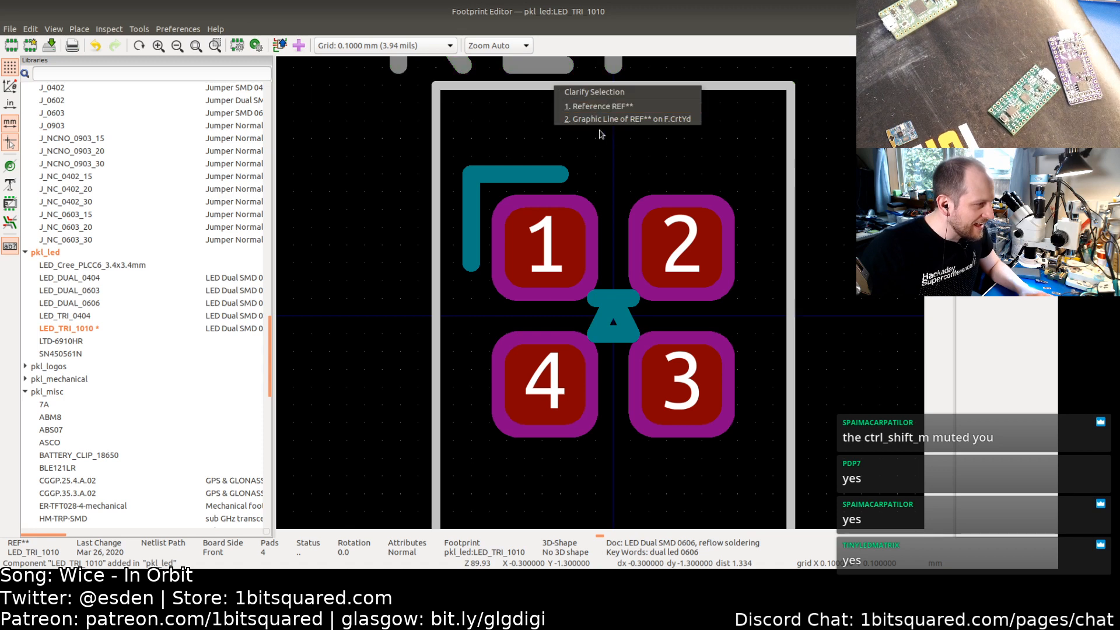
{"action": "left_click", "coordinate": [595, 106]}
{"action": "left_click", "coordinate": [582, 90]}
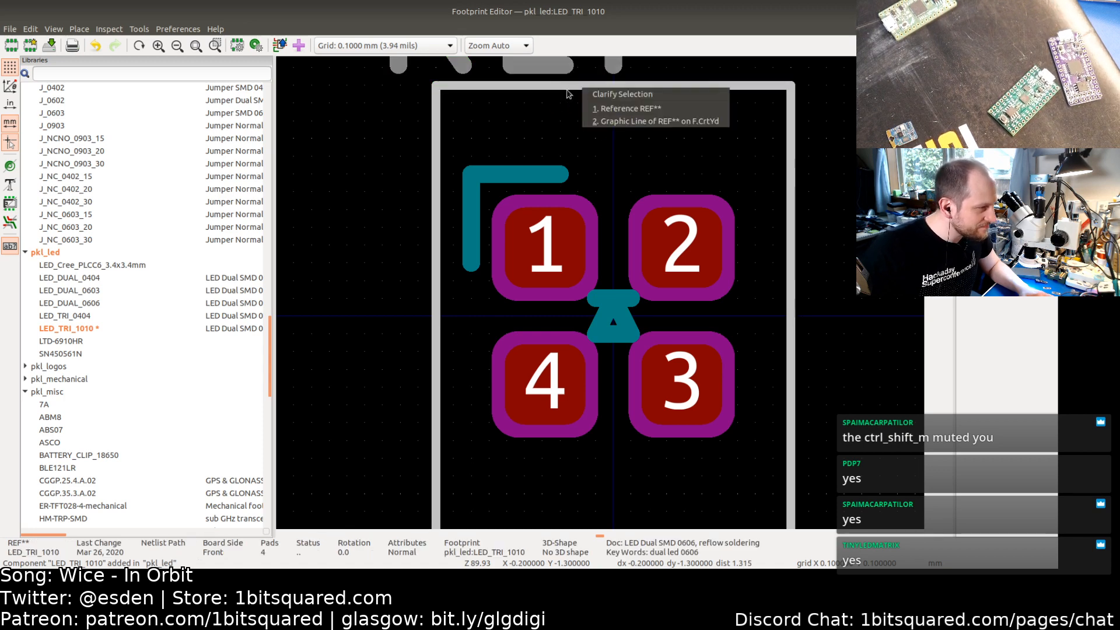
{"action": "left_click", "coordinate": [618, 120]}
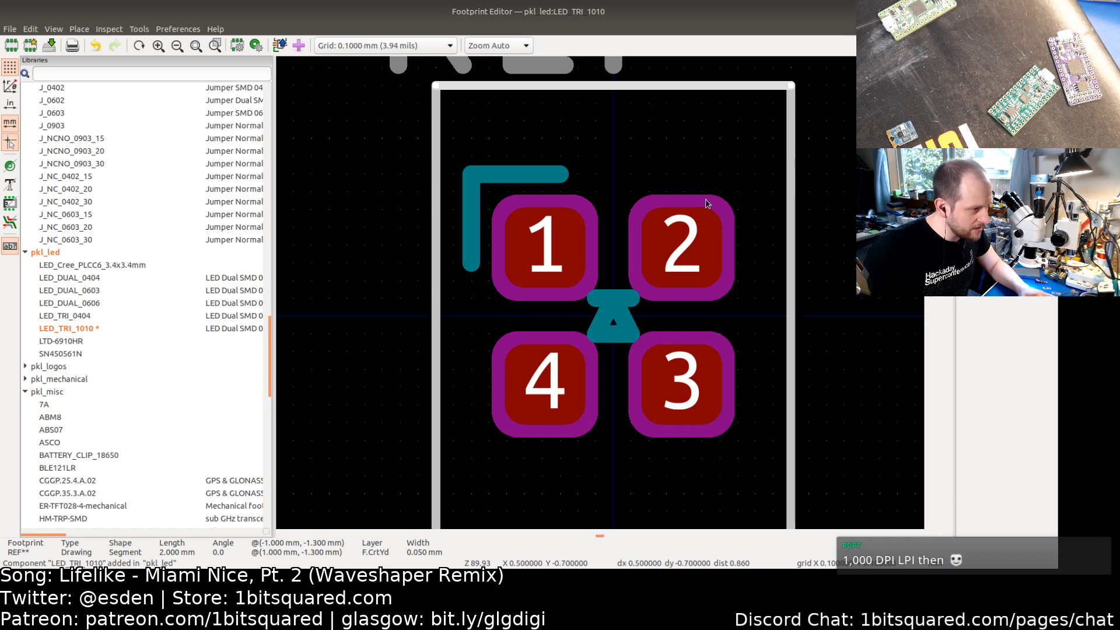
{"action": "scroll", "coordinate": [659, 216], "scroll_direction": "up", "scroll_amount": 3}
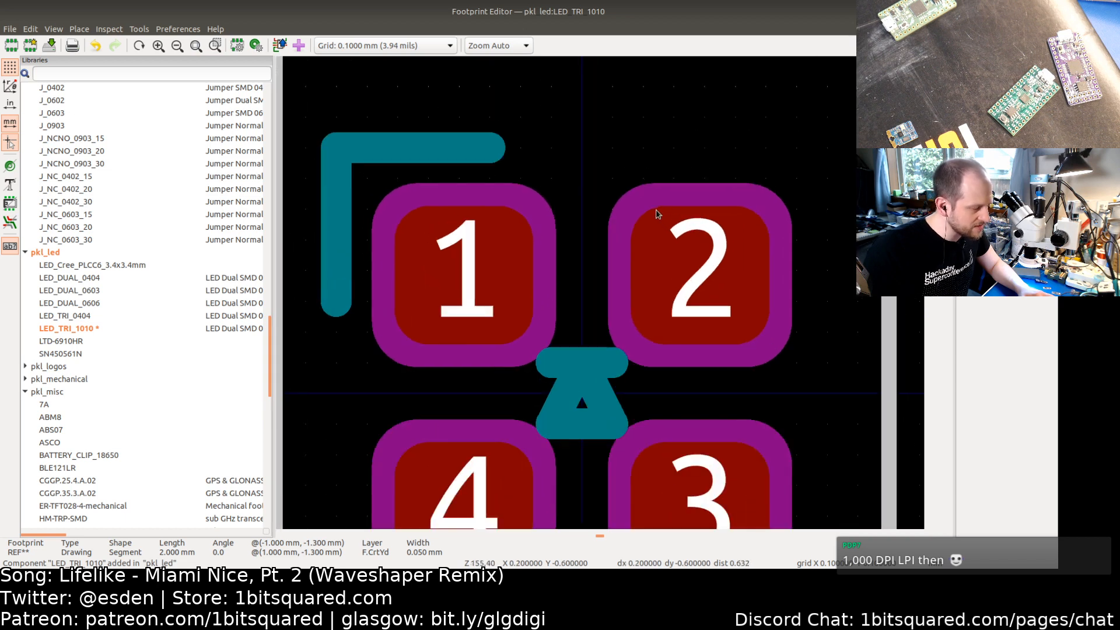
{"action": "scroll", "coordinate": [658, 215], "scroll_direction": "down", "scroll_amount": 1}
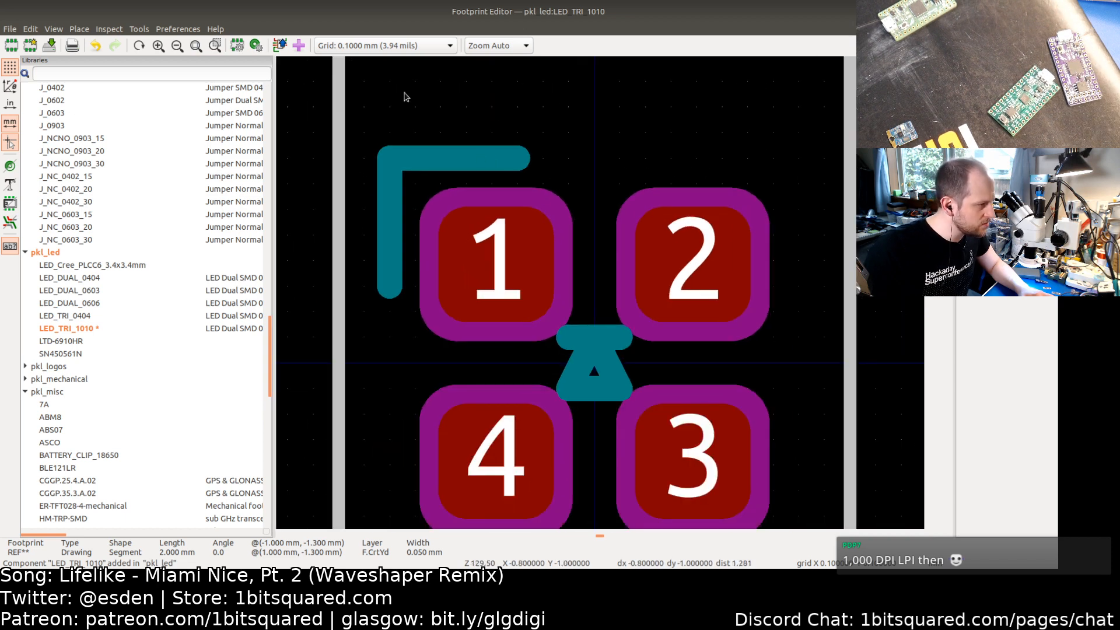
{"action": "left_click", "coordinate": [379, 49]}
{"action": "left_click", "coordinate": [378, 59]}
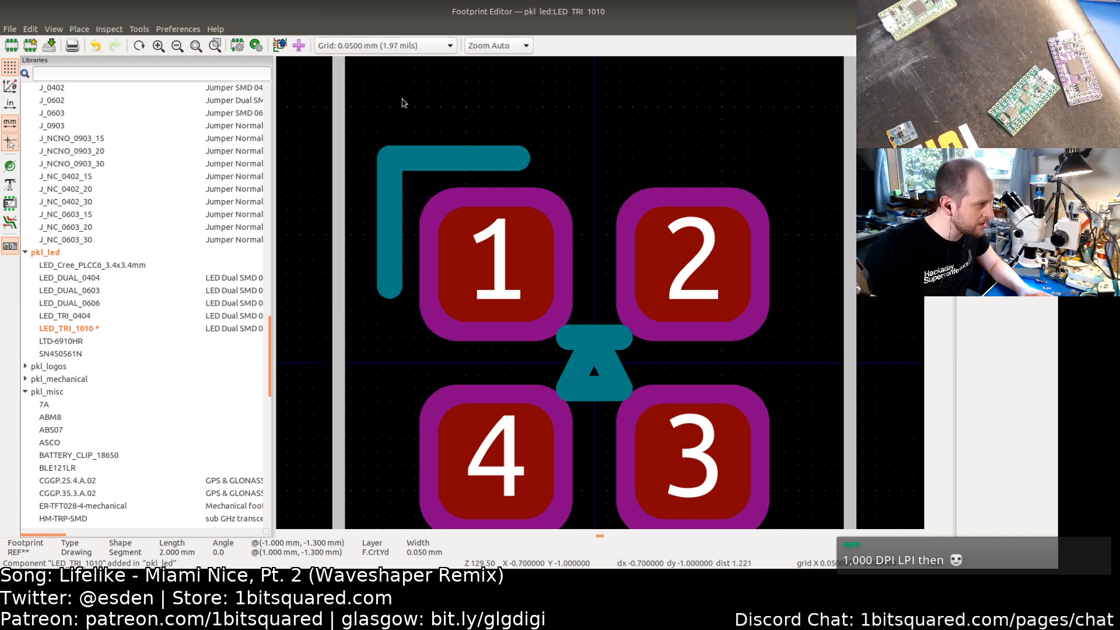
{"action": "scroll", "coordinate": [467, 129], "scroll_direction": "down", "scroll_amount": 3}
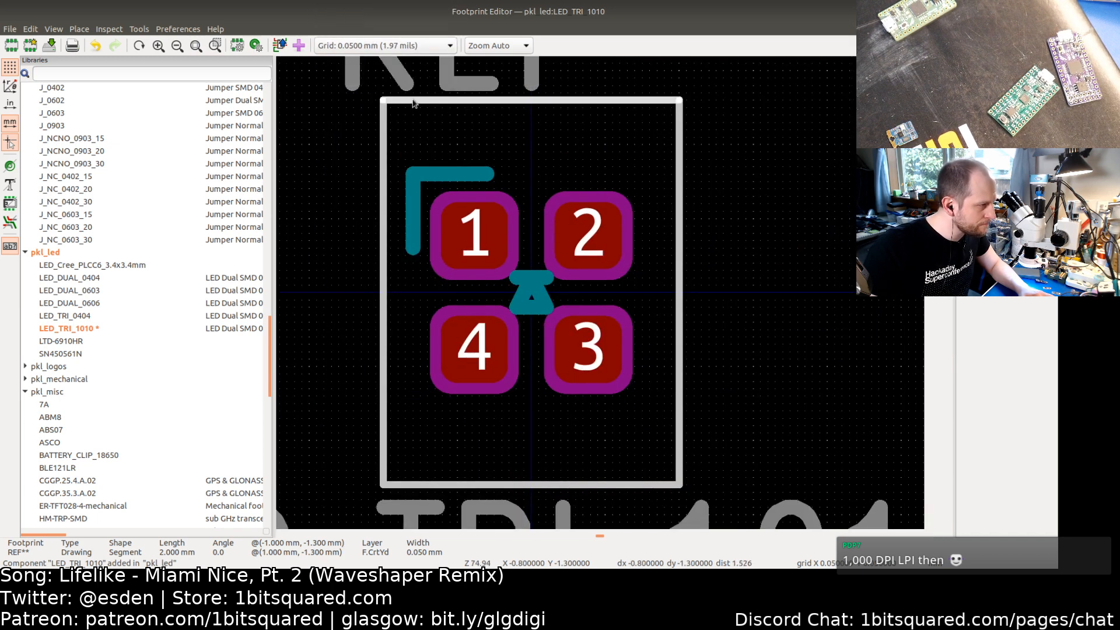
{"action": "left_click_drag", "start_coordinate": [451, 105], "coordinate": [382, 181]}
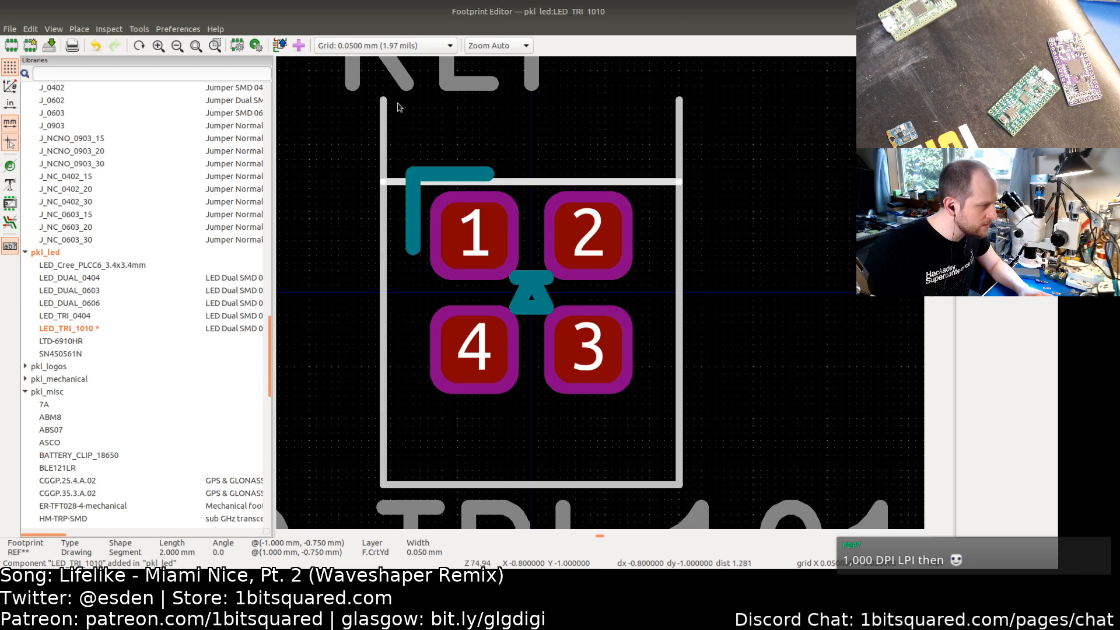
Step: Move the courtyard's left edge in to x = -0.75 mm and trim the top edge's left end to meet it
{"action": "left_click", "coordinate": [384, 100]}
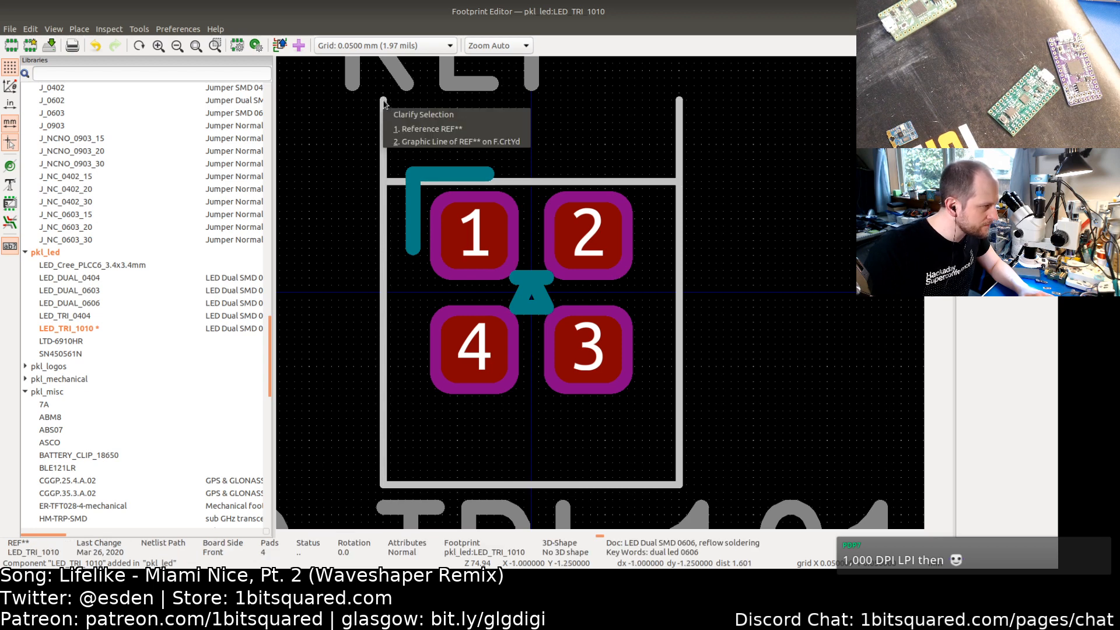
{"action": "left_click", "coordinate": [408, 140]}
{"action": "left_click_drag", "start_coordinate": [383, 101], "coordinate": [383, 182]}
{"action": "key", "text": "m"}
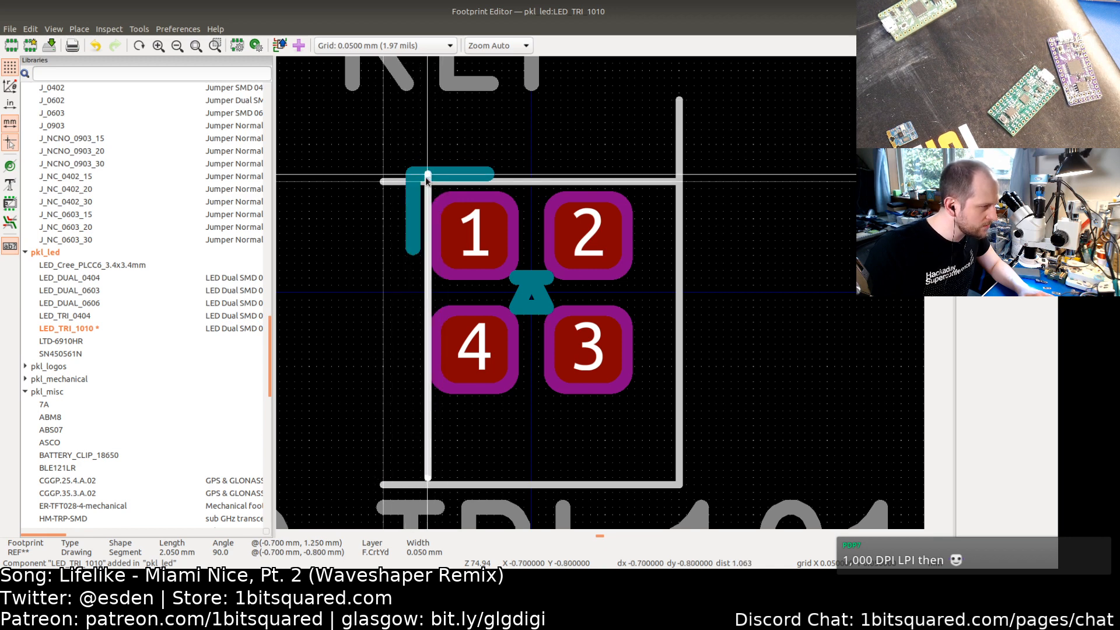
{"action": "left_click", "coordinate": [420, 180]}
{"action": "left_click", "coordinate": [392, 179]}
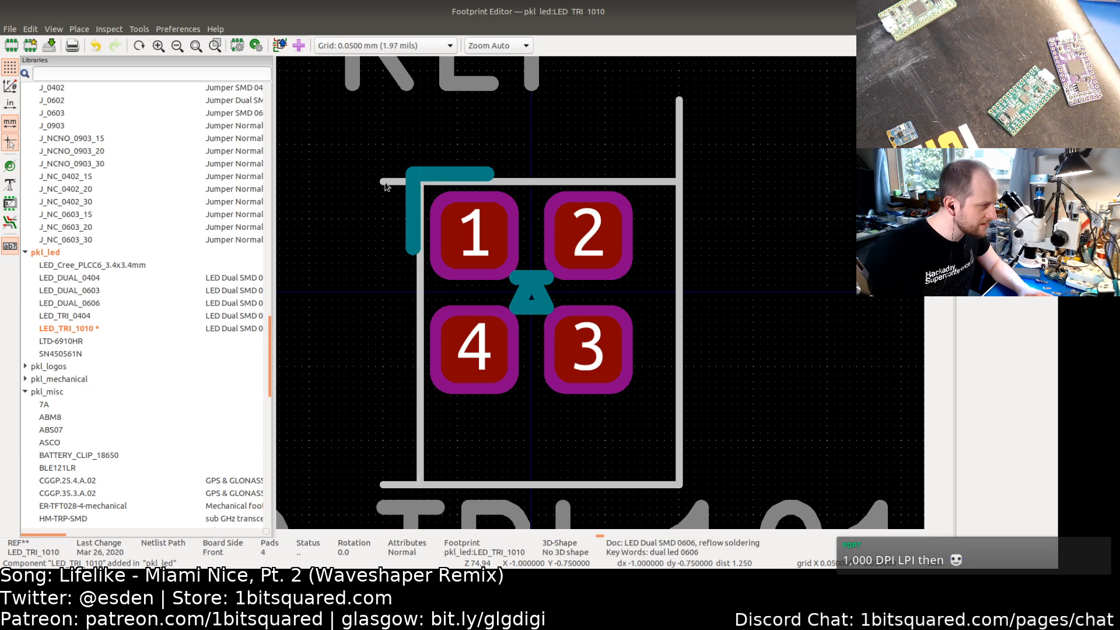
{"action": "left_click", "coordinate": [385, 182]}
{"action": "left_click_drag", "start_coordinate": [384, 182], "coordinate": [420, 182]}
{"action": "left_click", "coordinate": [385, 216]}
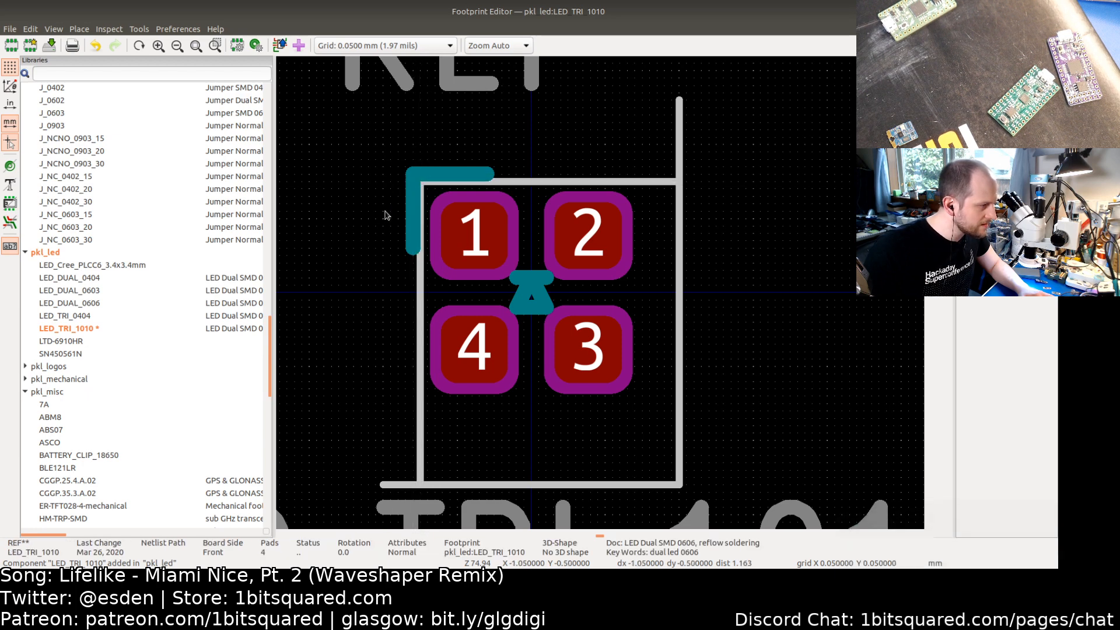
Step: Realign the pin-1 silkscreen corner lines so they meet at the courtyard's new top-left corner
{"action": "left_click", "coordinate": [414, 219]}
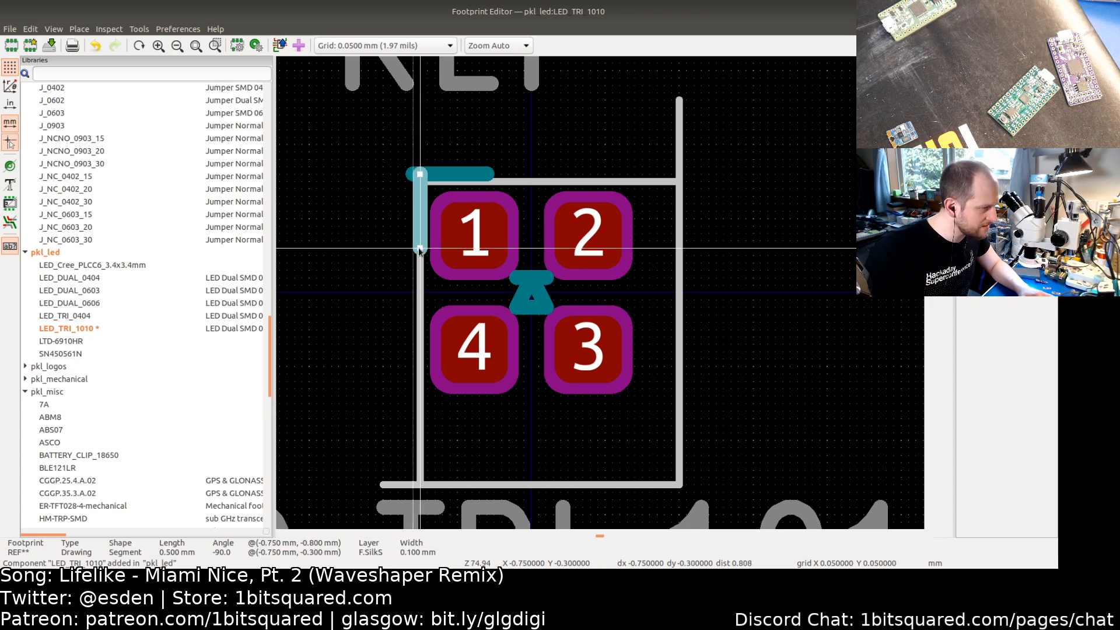
{"action": "left_click_drag", "start_coordinate": [418, 248], "coordinate": [420, 256]}
{"action": "left_click", "coordinate": [435, 170]}
{"action": "left_click_drag", "start_coordinate": [438, 173], "coordinate": [420, 182]}
{"action": "left_click", "coordinate": [349, 251]}
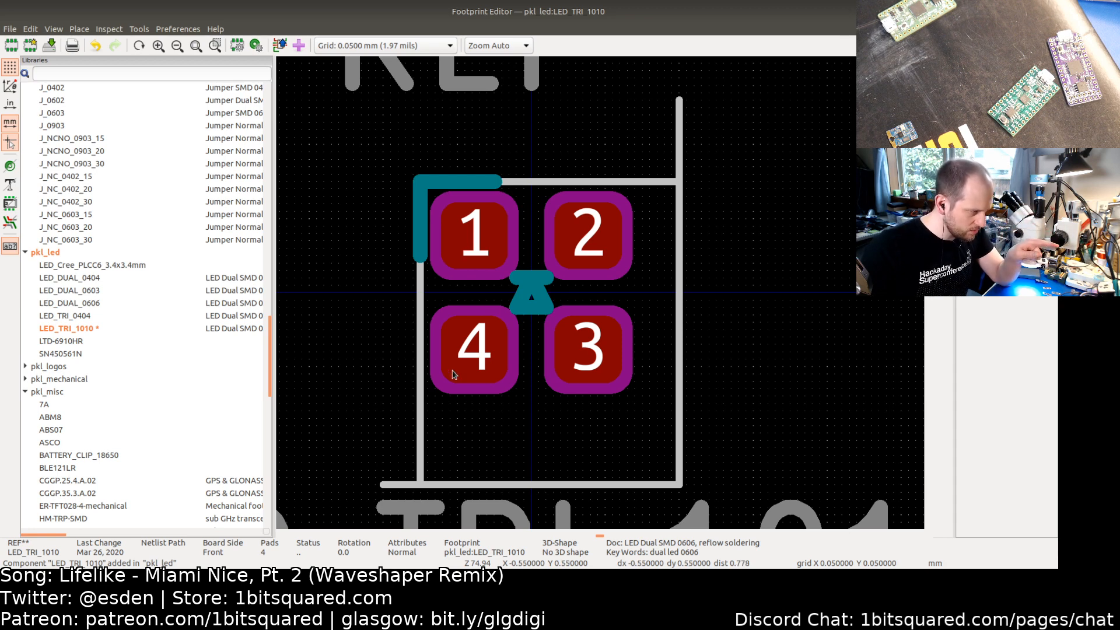
Step: Try to lengthen the pin-1 silkscreen vertical line and duplicate it across the footprint
{"action": "left_click", "coordinate": [424, 257]}
{"action": "left_click_drag", "start_coordinate": [420, 260], "coordinate": [420, 382]}
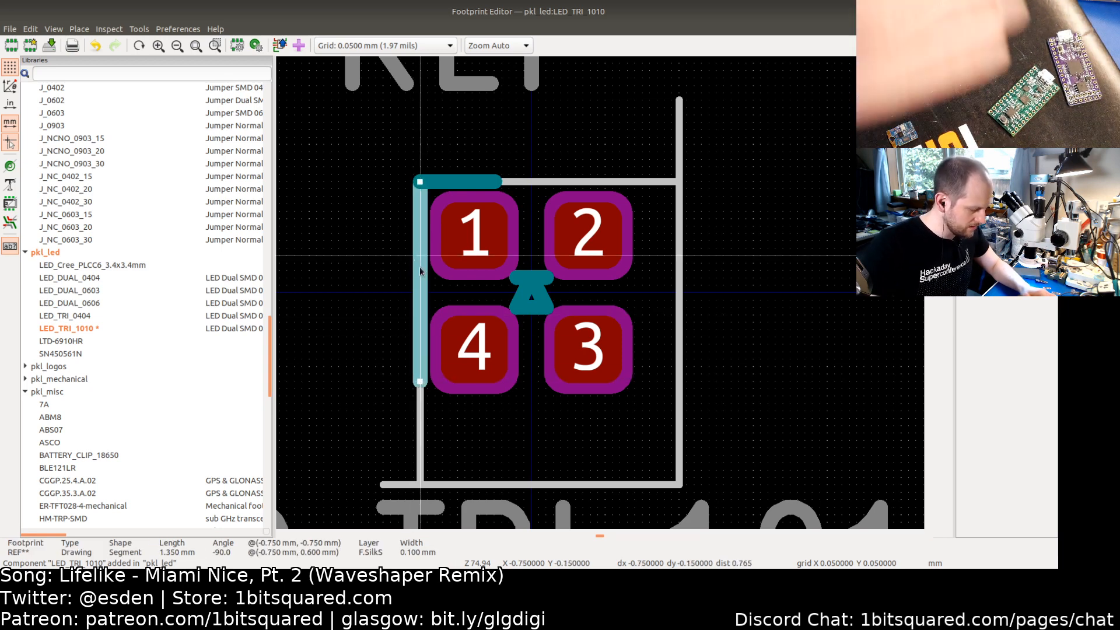
{"action": "key", "text": "ctrl+c"}
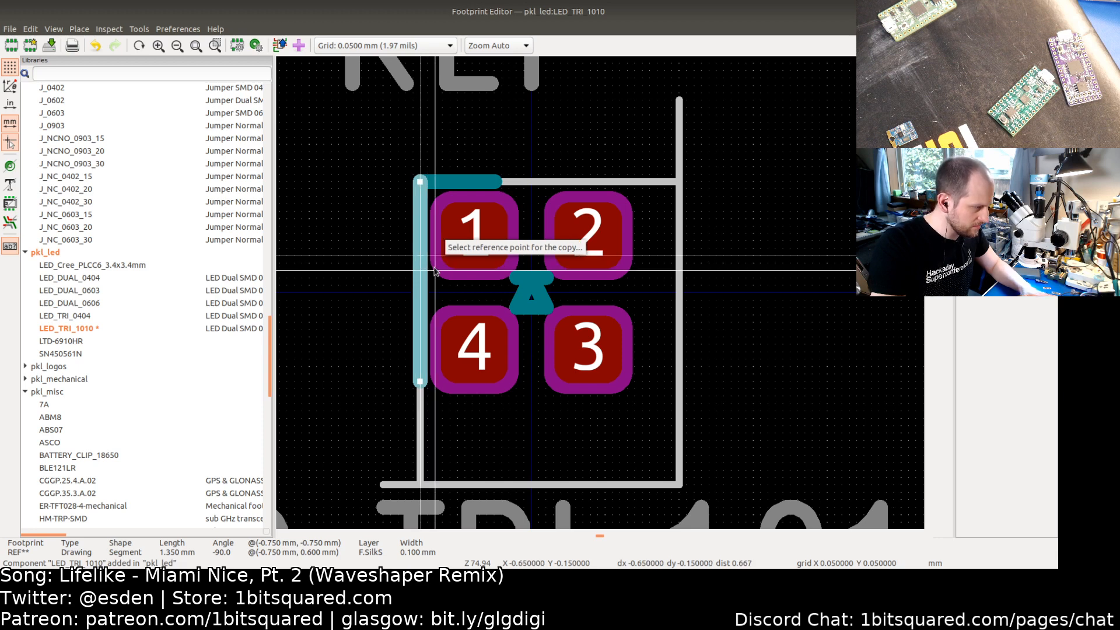
{"action": "key", "text": "Escape"}
{"action": "key", "text": "ctrl+d"}
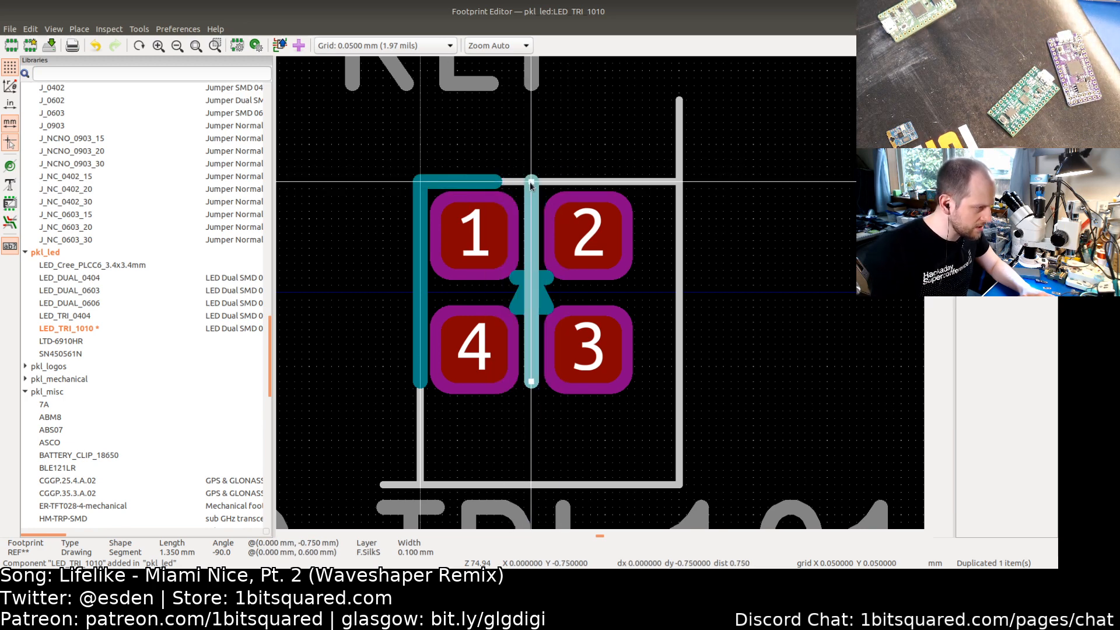
{"action": "key", "text": "Escape"}
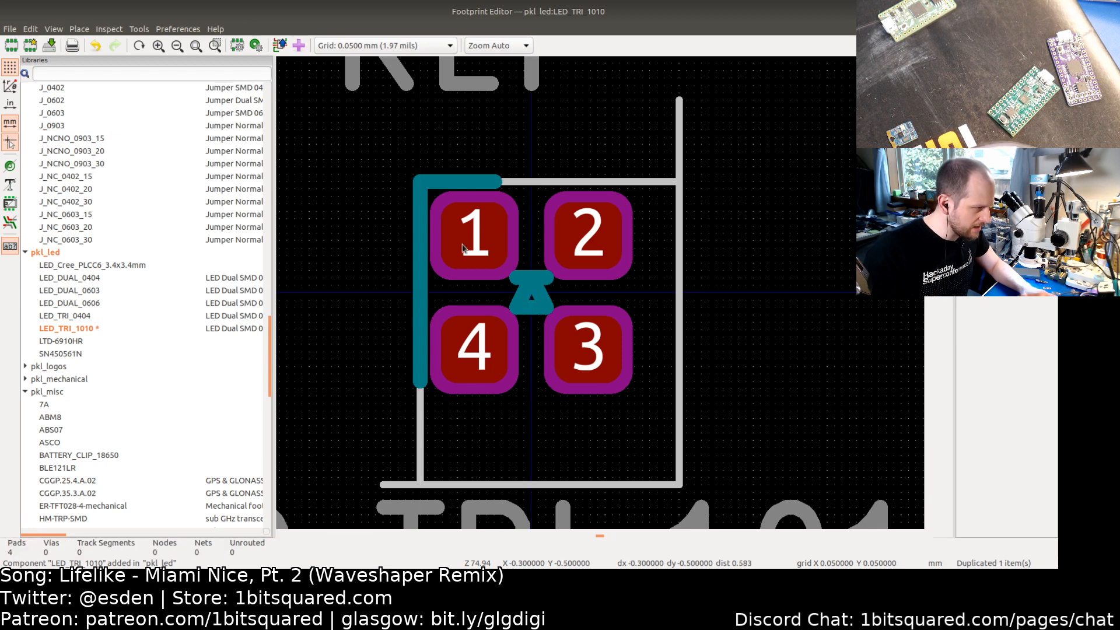
Step: Make both pin-1 silkscreen lines 0.6 mm long, ending at y = -0.15 mm and x = -0.15 mm
{"action": "left_click", "coordinate": [424, 339]}
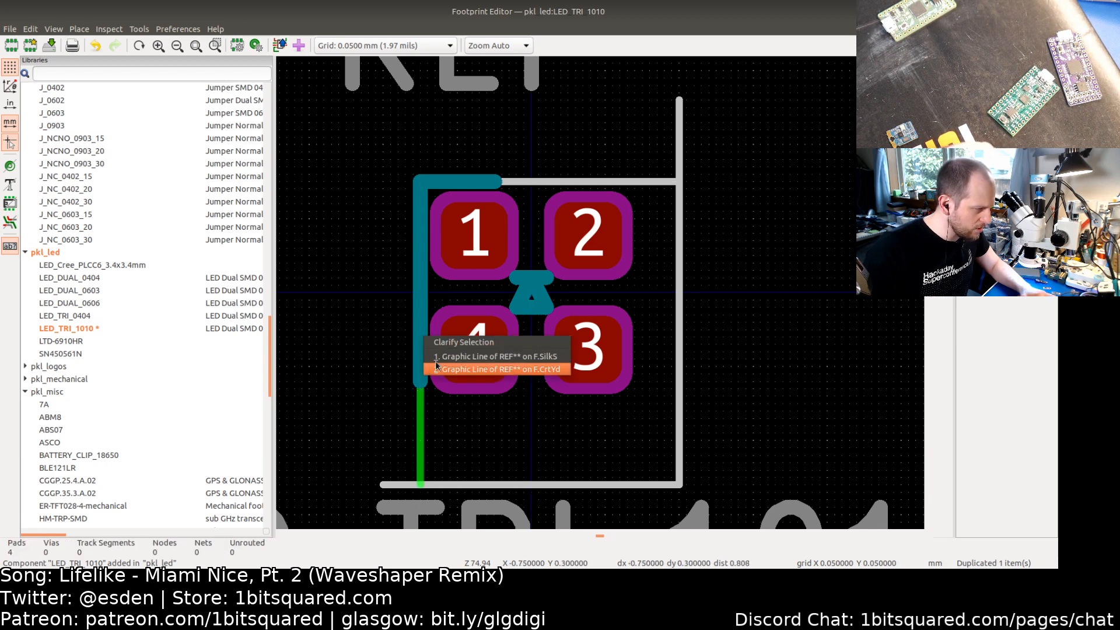
{"action": "left_click", "coordinate": [443, 356]}
{"action": "left_click_drag", "start_coordinate": [420, 383], "coordinate": [420, 270]}
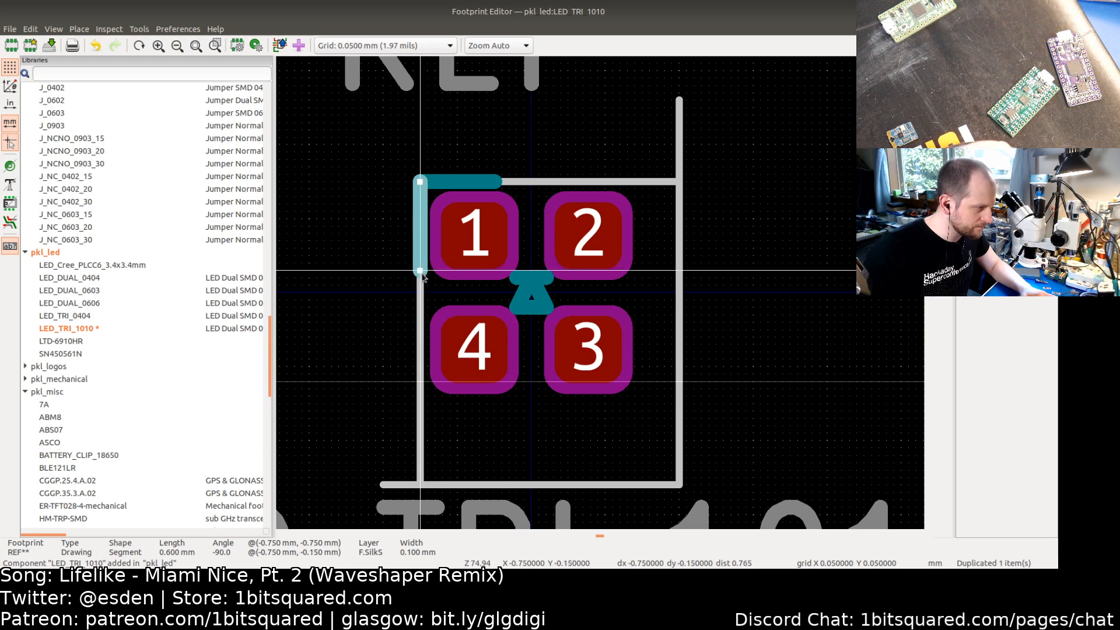
{"action": "left_click", "coordinate": [465, 179]}
{"action": "left_click", "coordinate": [500, 196]}
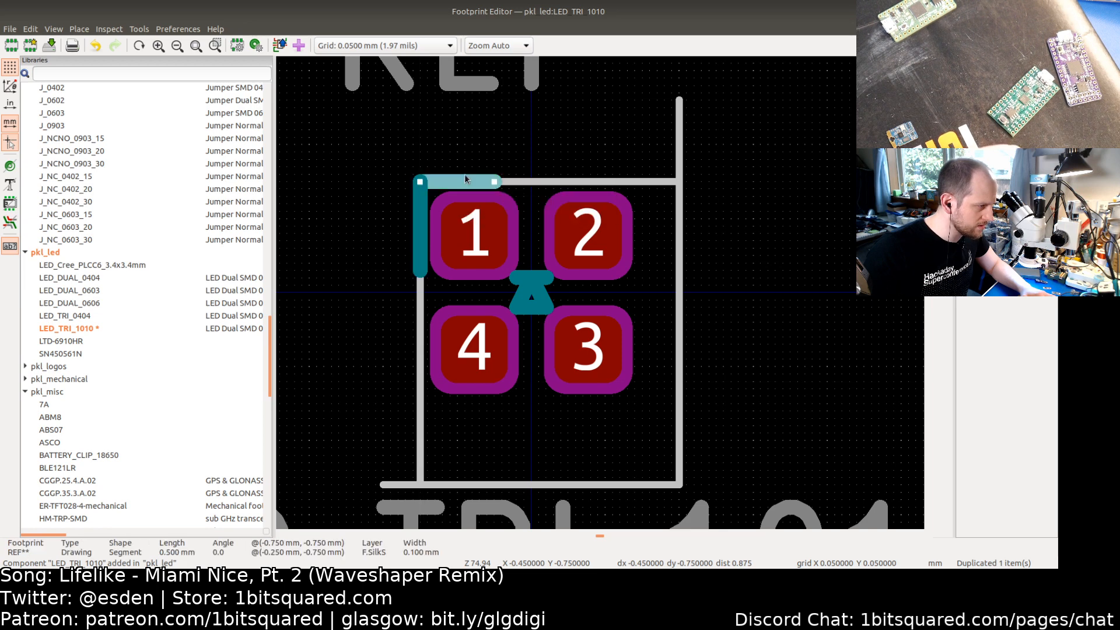
{"action": "left_click_drag", "start_coordinate": [494, 181], "coordinate": [510, 182]}
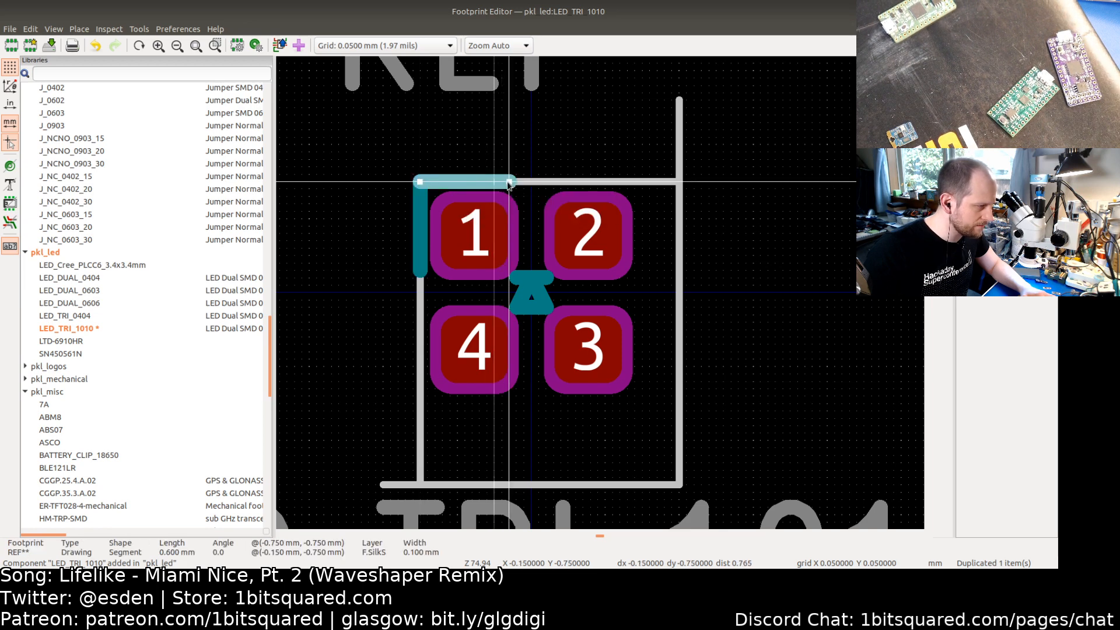
{"action": "left_click", "coordinate": [368, 199]}
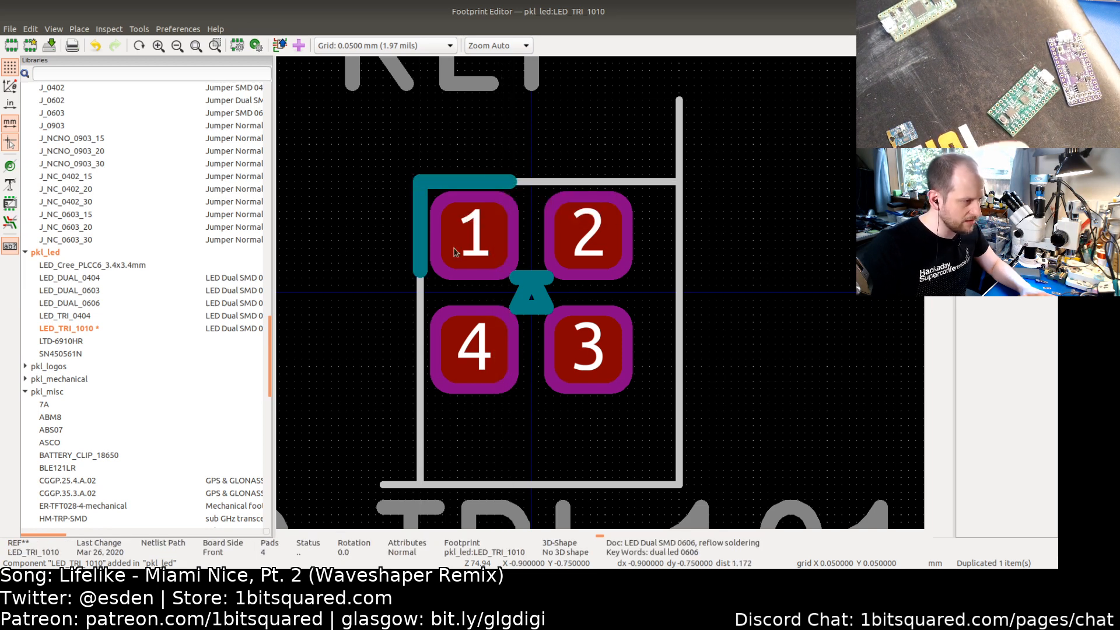
Step: Move the courtyard's right edge in to x = 0.75 mm and trim the top edge's right end to meet it
{"action": "left_click", "coordinate": [680, 226]}
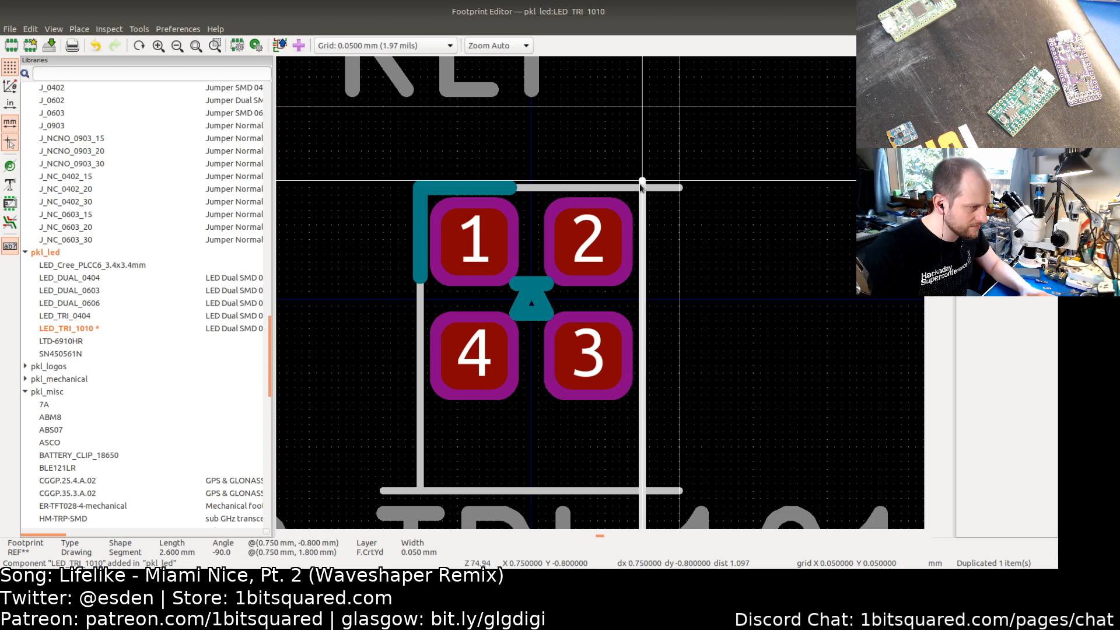
{"action": "left_click", "coordinate": [642, 187]}
{"action": "left_click", "coordinate": [670, 189]}
{"action": "left_click_drag", "start_coordinate": [680, 188], "coordinate": [644, 189]}
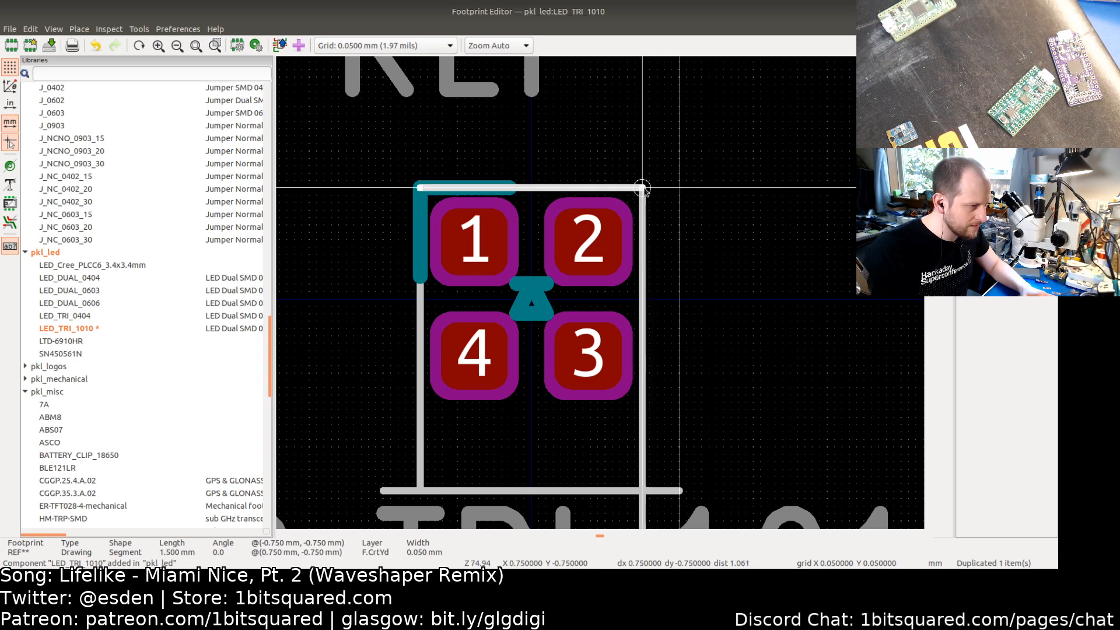
{"action": "left_click", "coordinate": [701, 233]}
Step: Move the courtyard's bottom edge up to y = 0.75 mm and trim the side and bottom lines to close the rectangle
{"action": "middle_click_drag", "start_coordinate": [675, 342], "coordinate": [704, 262]}
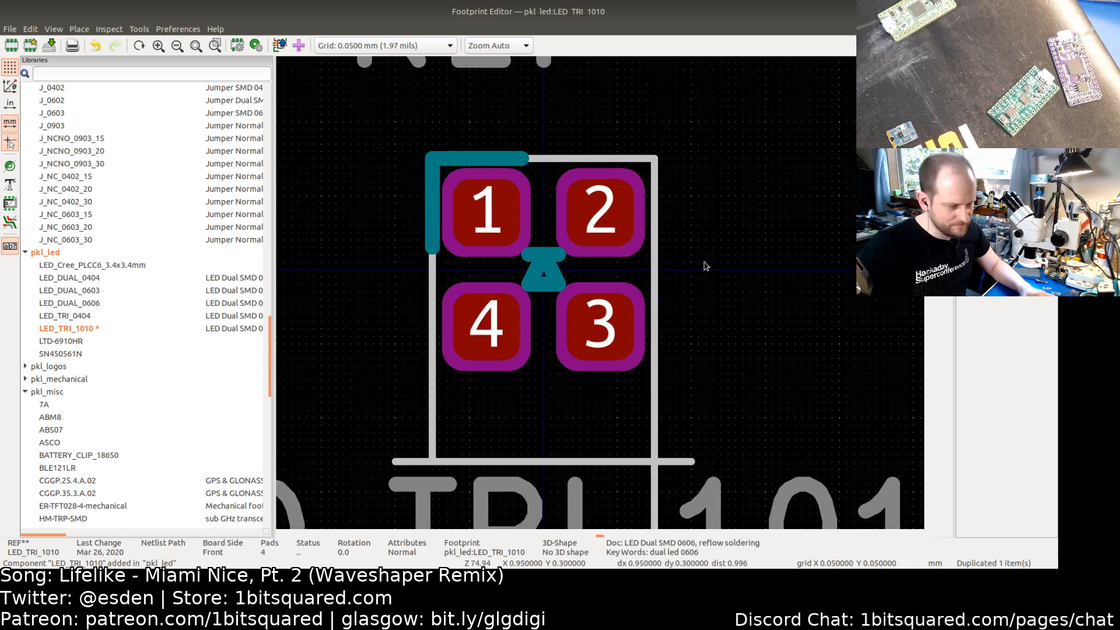
{"action": "left_click", "coordinate": [483, 400]}
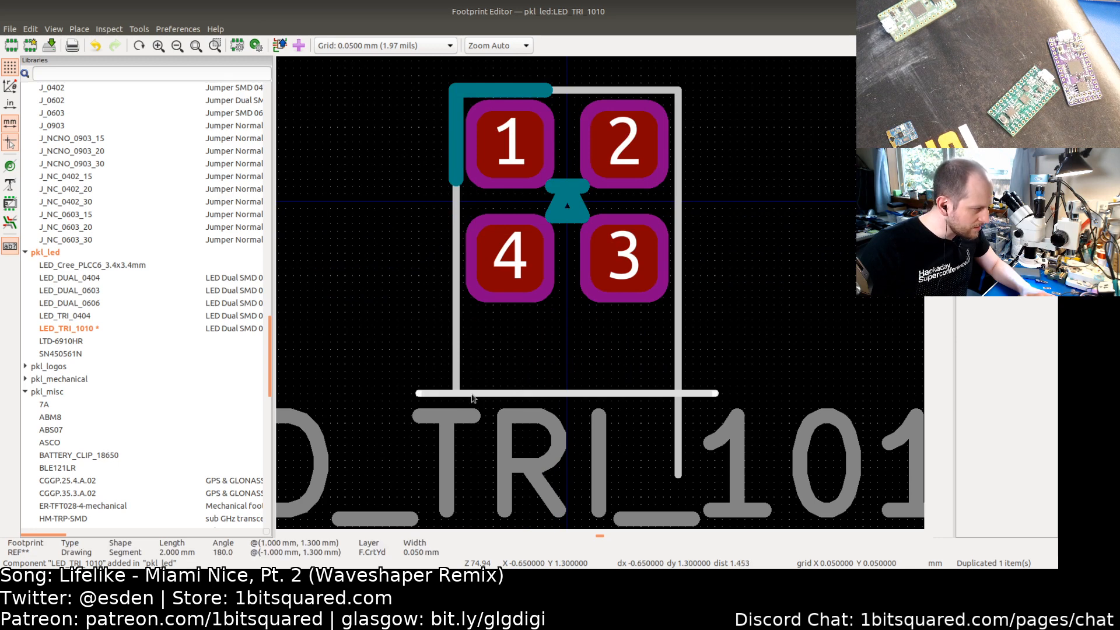
{"action": "key", "text": "m"}
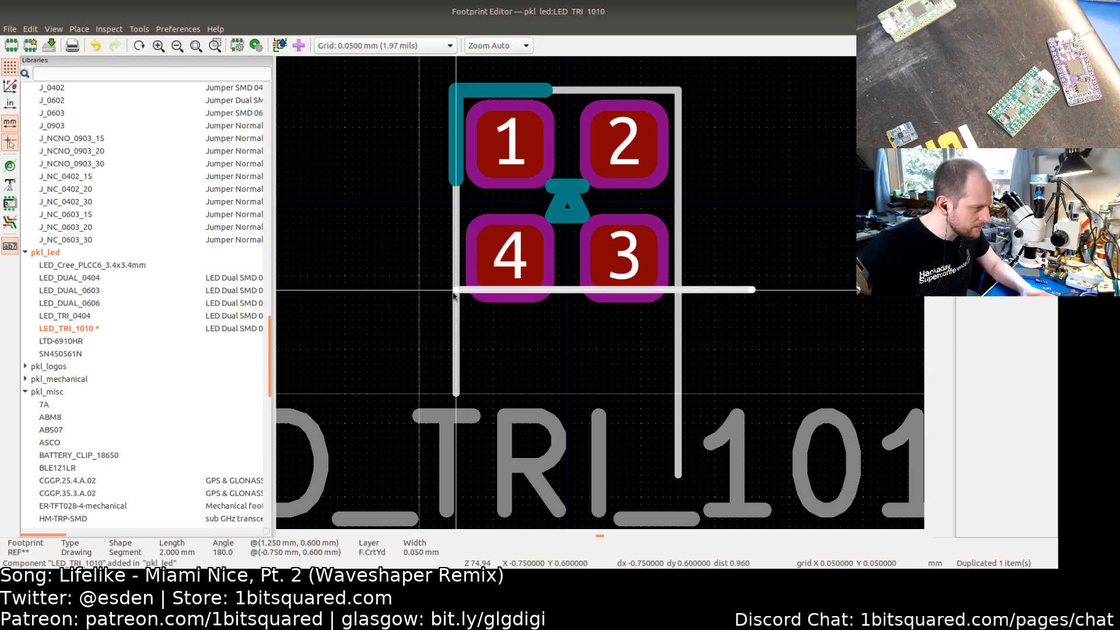
{"action": "left_click", "coordinate": [456, 313]}
{"action": "left_click", "coordinate": [458, 344]}
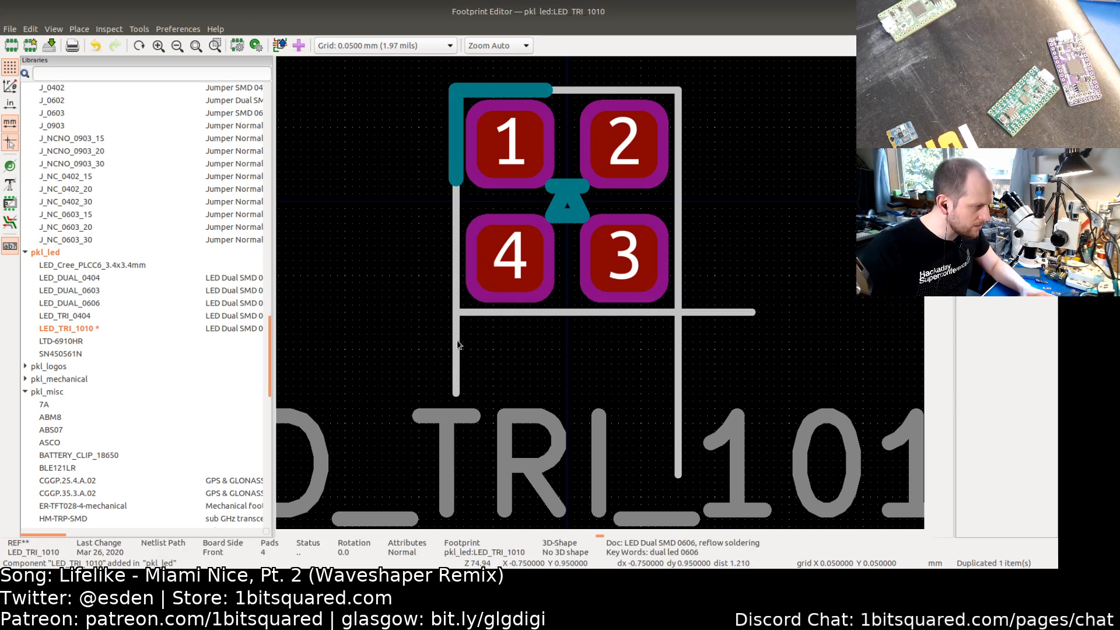
{"action": "left_click", "coordinate": [458, 344]}
{"action": "left_click_drag", "start_coordinate": [456, 395], "coordinate": [456, 312]}
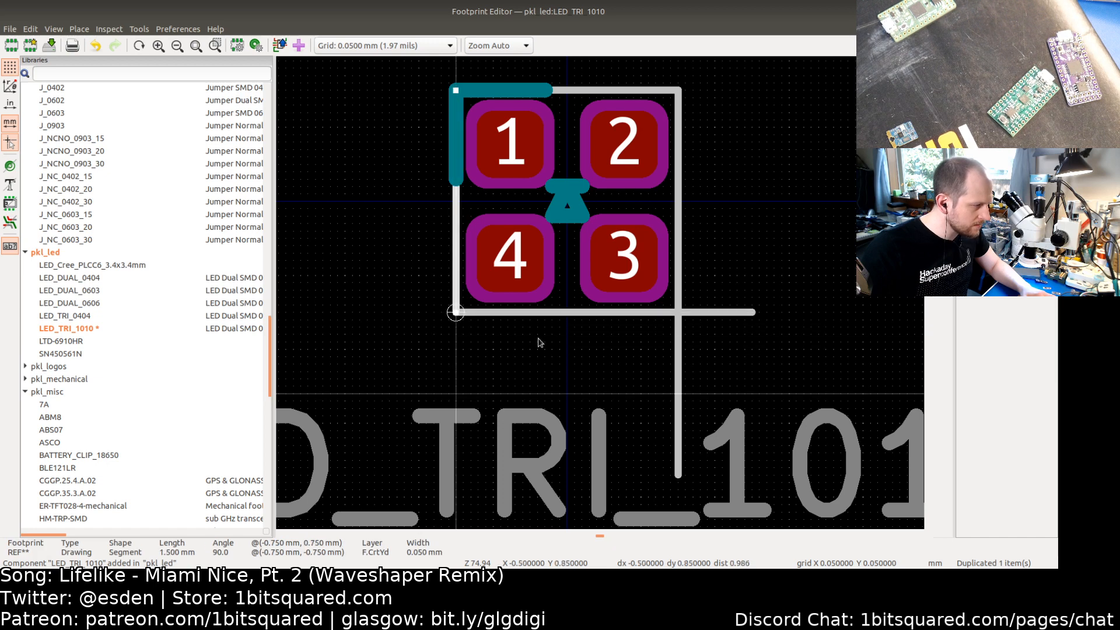
{"action": "left_click", "coordinate": [539, 339]}
{"action": "left_click", "coordinate": [678, 392]}
{"action": "left_click_drag", "start_coordinate": [679, 474], "coordinate": [678, 313]}
{"action": "left_click", "coordinate": [753, 313]}
{"action": "left_click_drag", "start_coordinate": [754, 312], "coordinate": [678, 314]}
{"action": "left_click", "coordinate": [727, 357]}
Step: Move the REF** reference text to sit just above the footprint
{"action": "scroll", "coordinate": [648, 326], "scroll_direction": "down", "scroll_amount": 3}
{"action": "middle_click_drag", "start_coordinate": [601, 257], "coordinate": [434, 348]}
{"action": "left_click", "coordinate": [507, 163]}
{"action": "key", "text": "m"}
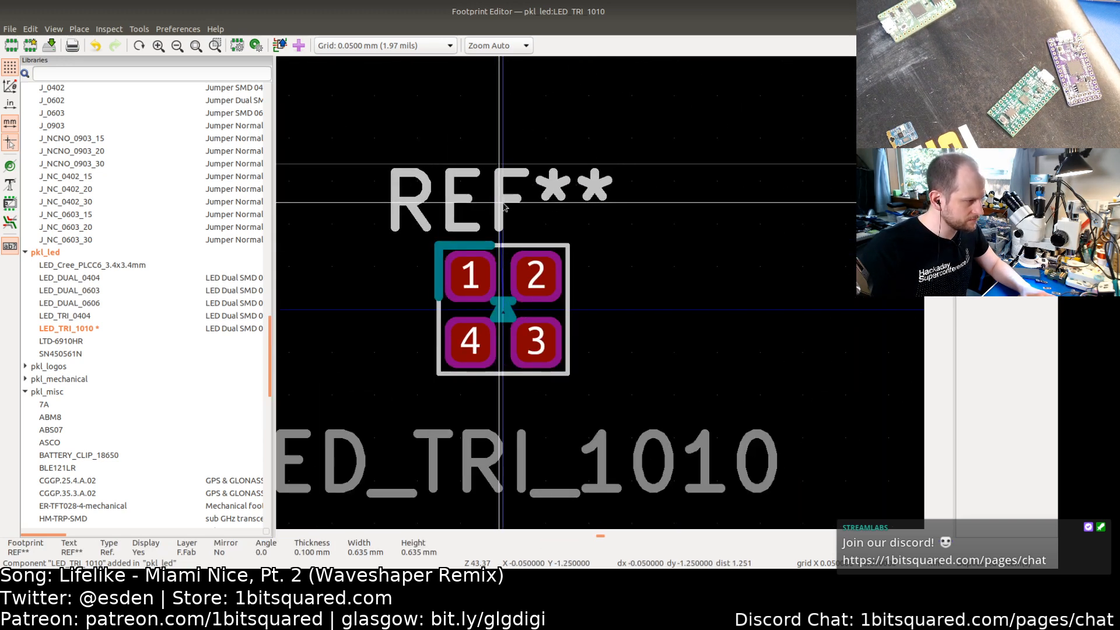
{"action": "left_click", "coordinate": [505, 207]}
Step: Move the LED_TRI_1010 value text up beneath the footprint on a 0.1 mm grid and save the footprint
{"action": "left_click", "coordinate": [385, 45]}
{"action": "left_click", "coordinate": [379, 24]}
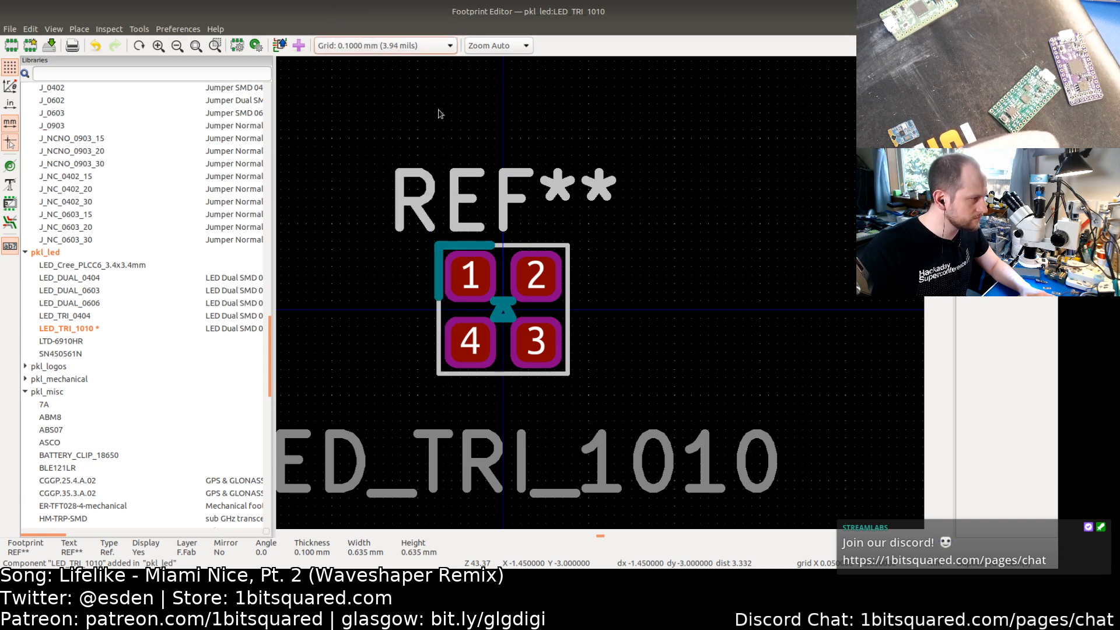
{"action": "left_click", "coordinate": [498, 470]}
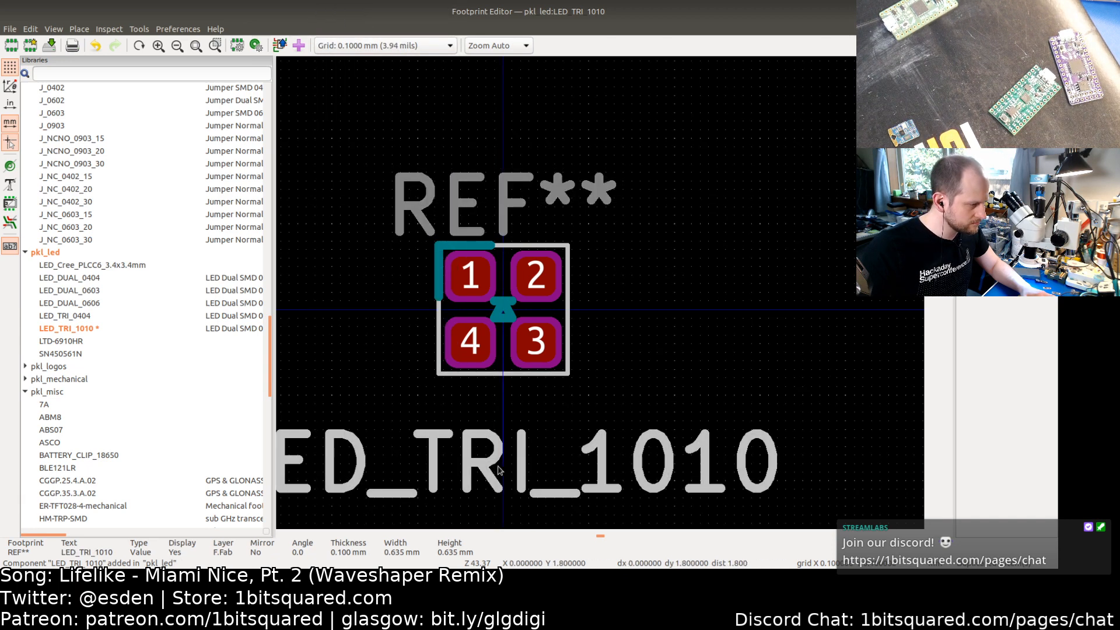
{"action": "left_click_drag", "start_coordinate": [497, 470], "coordinate": [499, 426]}
{"action": "left_click", "coordinate": [376, 298]}
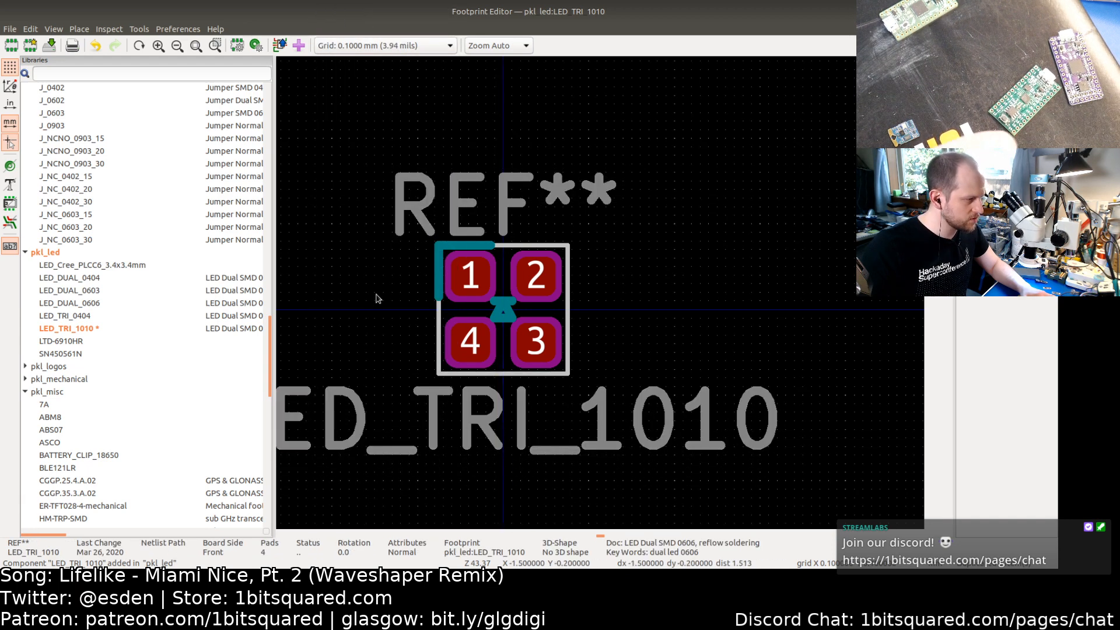
{"action": "key", "text": "ctrl+s"}
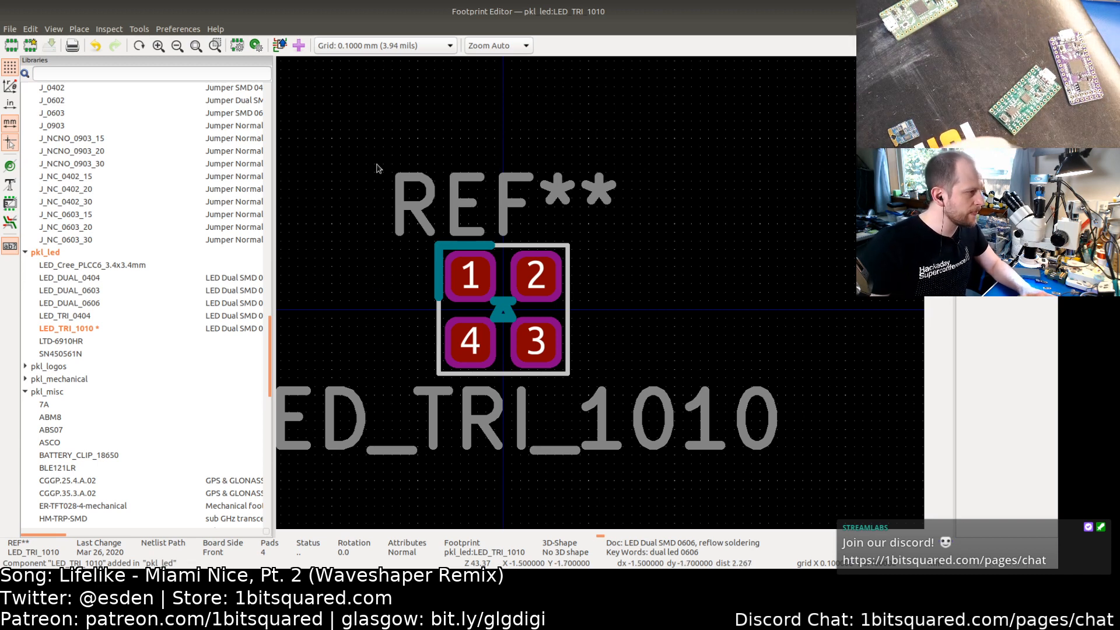
Step: Switch to the schematic, open the RGB LED symbol's properties and browse footprints for its Footprint field
{"action": "key", "text": "alt+Tab"}
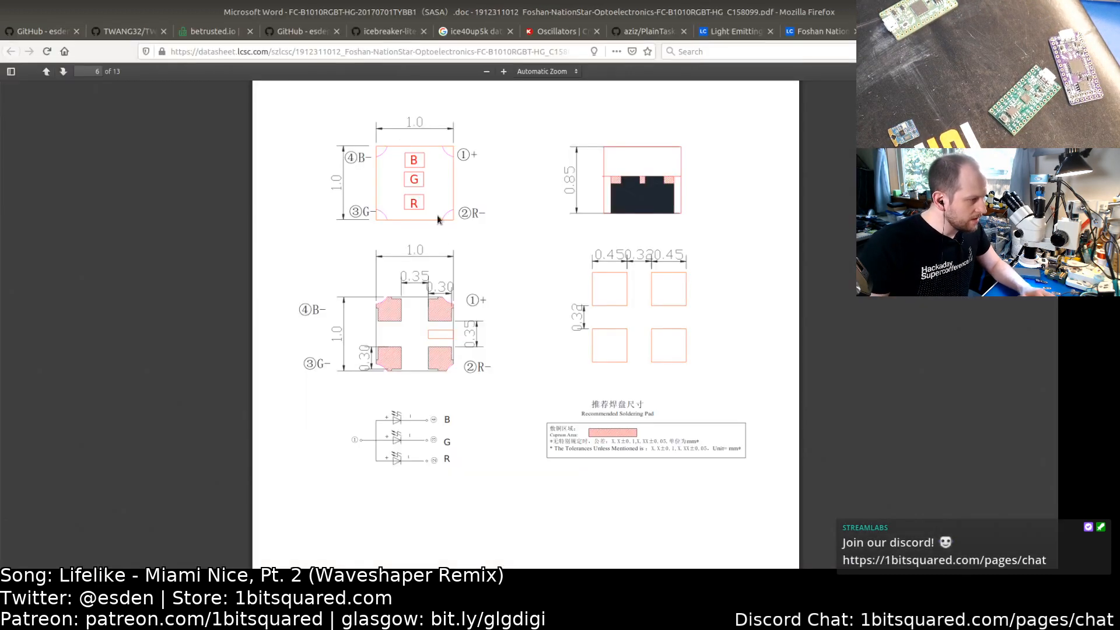
{"action": "key", "text": "alt+Tab"}
{"action": "key", "text": "alt+Tab"}
{"action": "key", "text": "alt+Tab"}
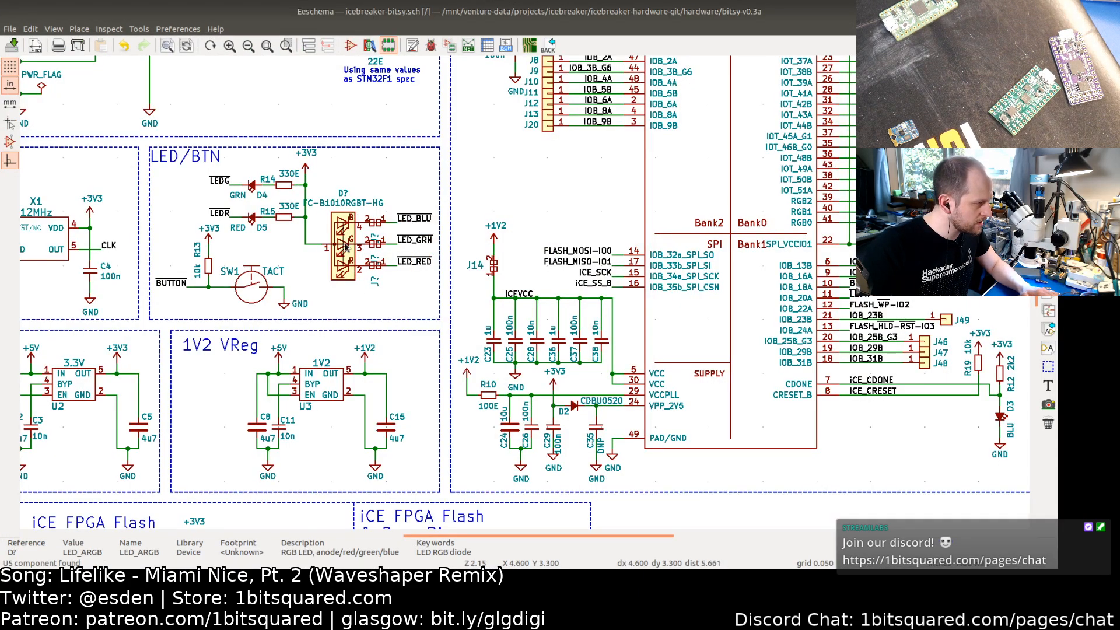
{"action": "double_click", "coordinate": [348, 239]}
{"action": "left_click", "coordinate": [509, 249]}
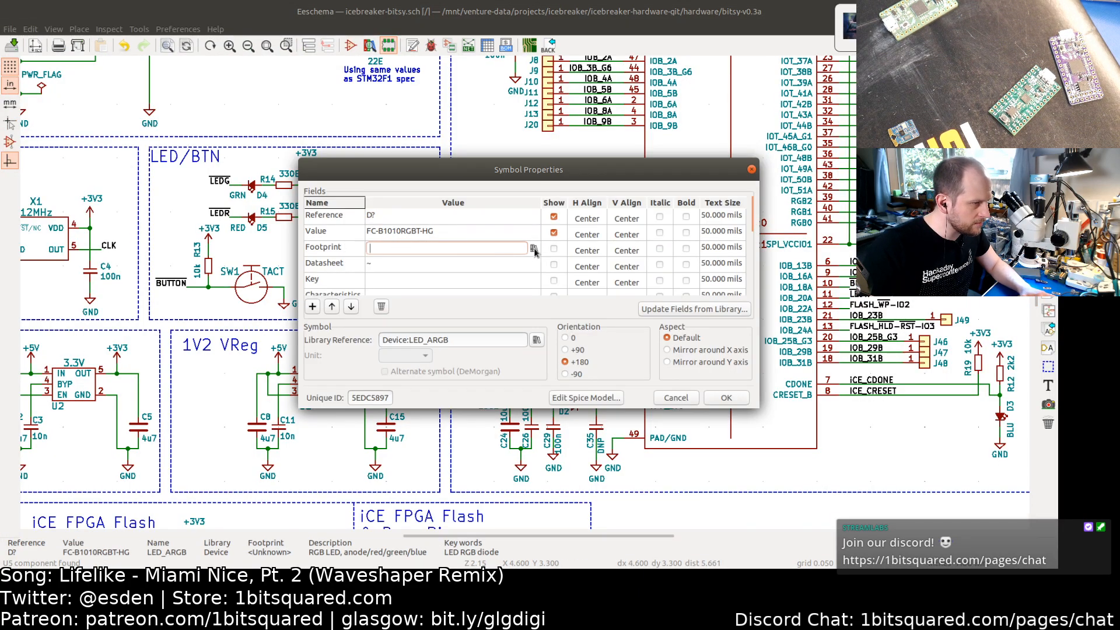
{"action": "left_click", "coordinate": [534, 249]}
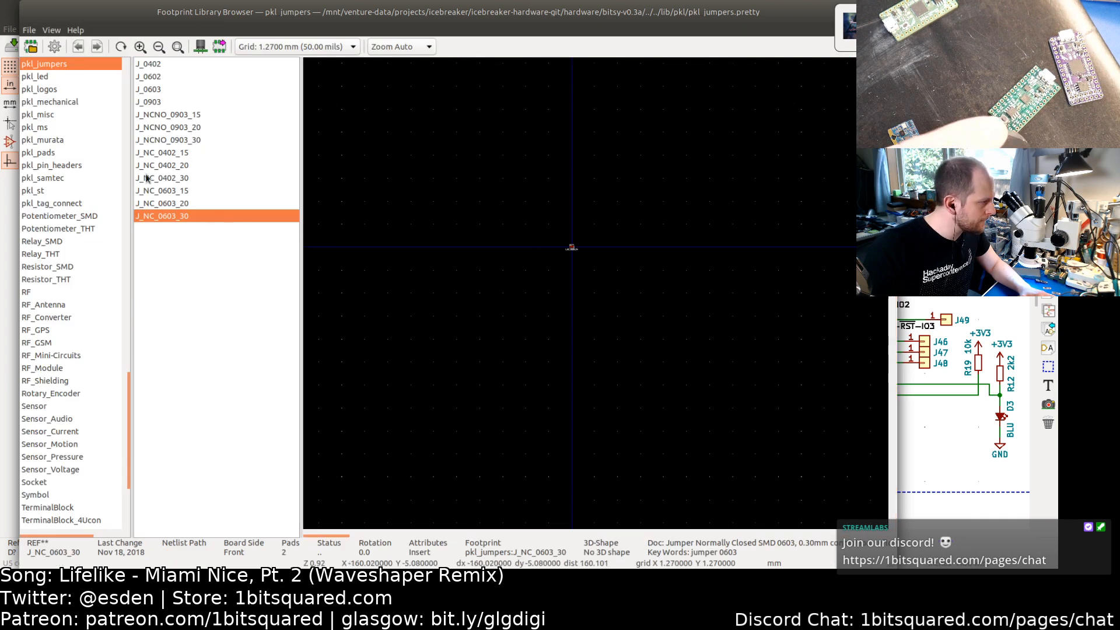
Step: Compare the LED_TRI_0404 and LED_TRI_1010 footprints in the pkl_led library
{"action": "left_click", "coordinate": [46, 78]}
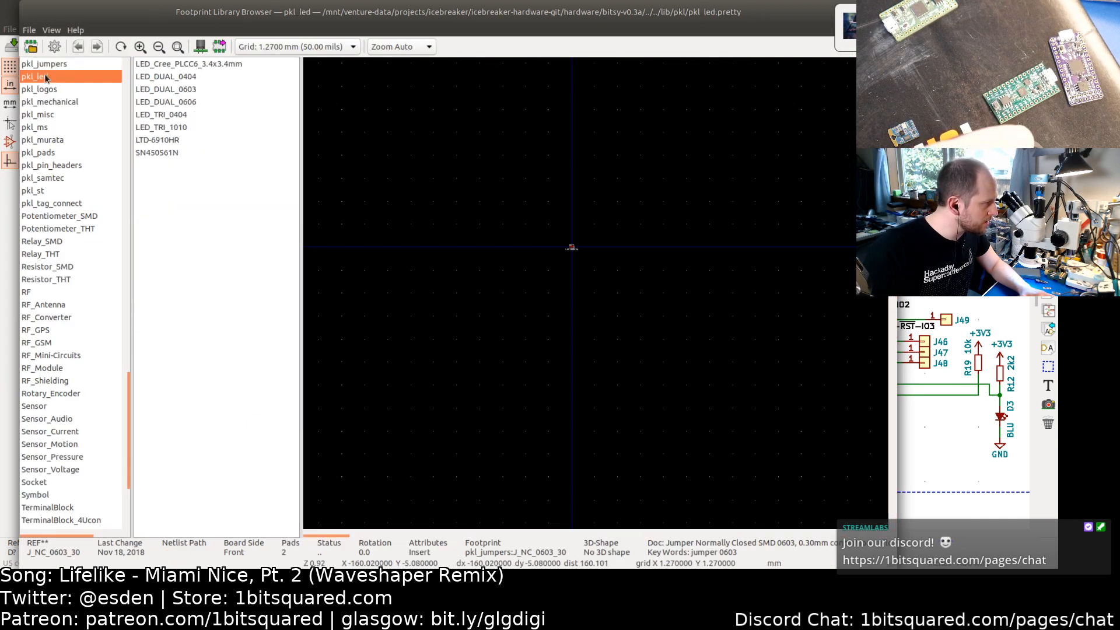
{"action": "left_click", "coordinate": [159, 124]}
{"action": "left_click", "coordinate": [164, 115]}
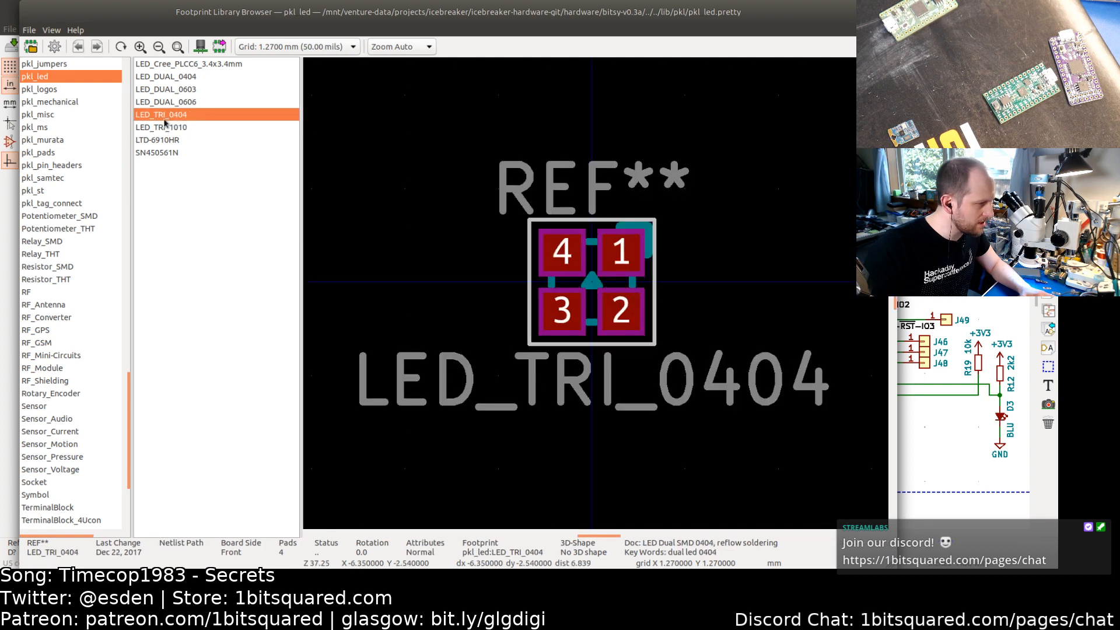
{"action": "left_click", "coordinate": [165, 131]}
{"action": "left_click", "coordinate": [165, 117]}
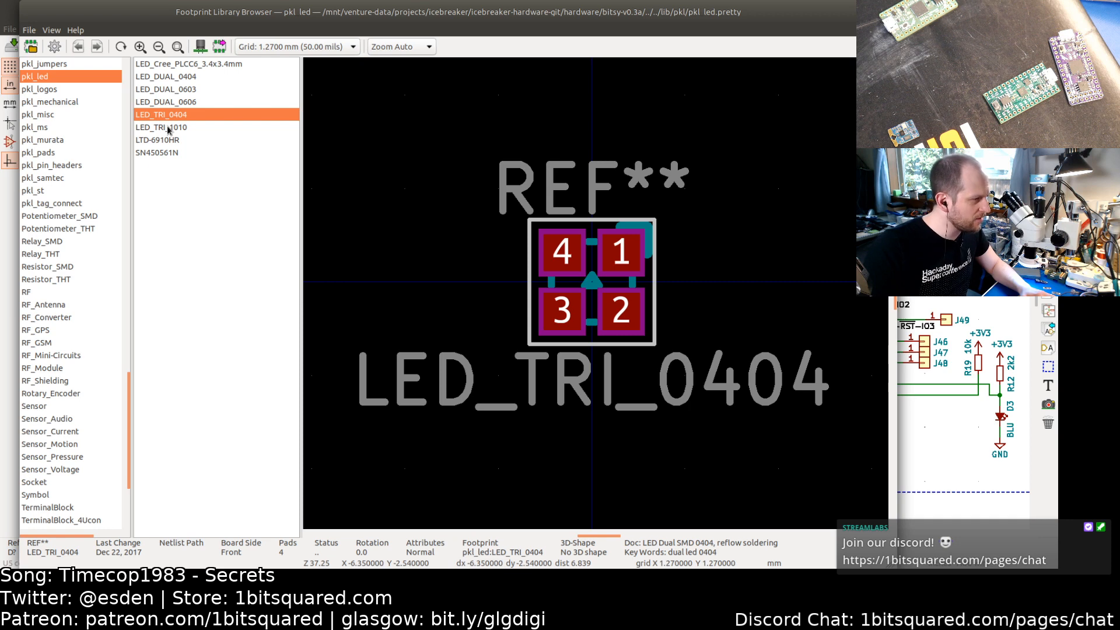
{"action": "left_click", "coordinate": [168, 128]}
{"action": "left_click", "coordinate": [170, 116]}
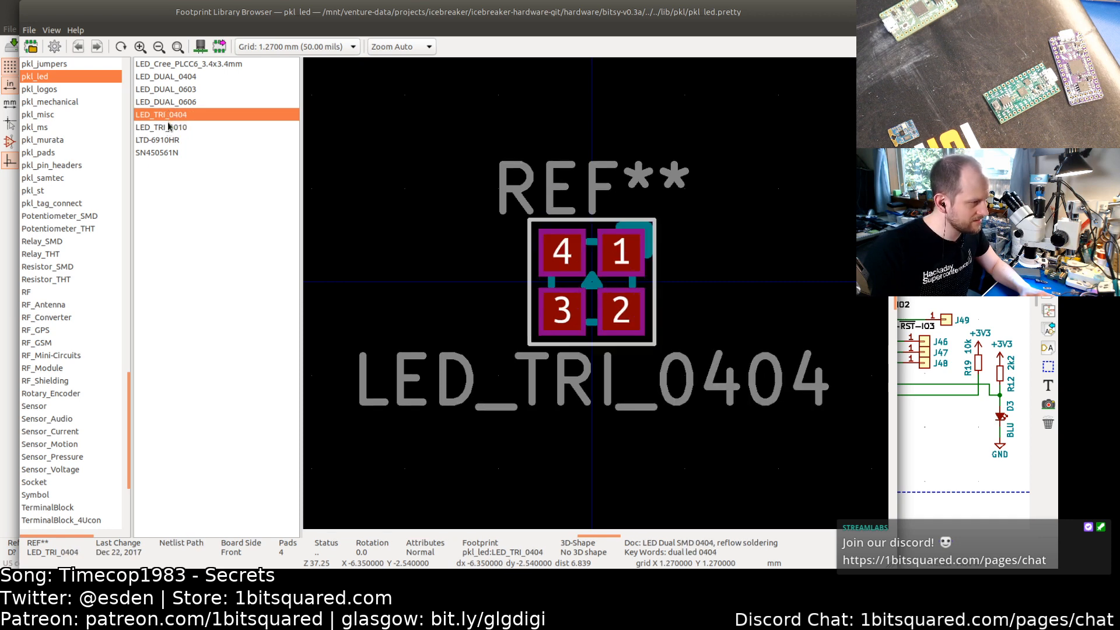
{"action": "left_click", "coordinate": [169, 128]}
{"action": "left_click", "coordinate": [168, 113]}
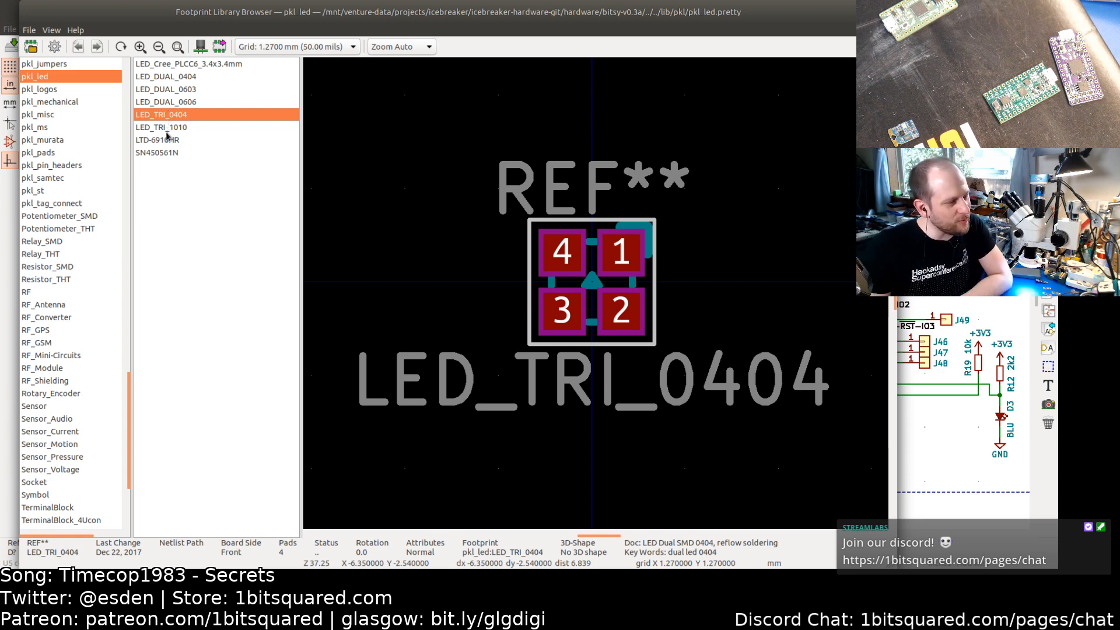
{"action": "left_click", "coordinate": [167, 129]}
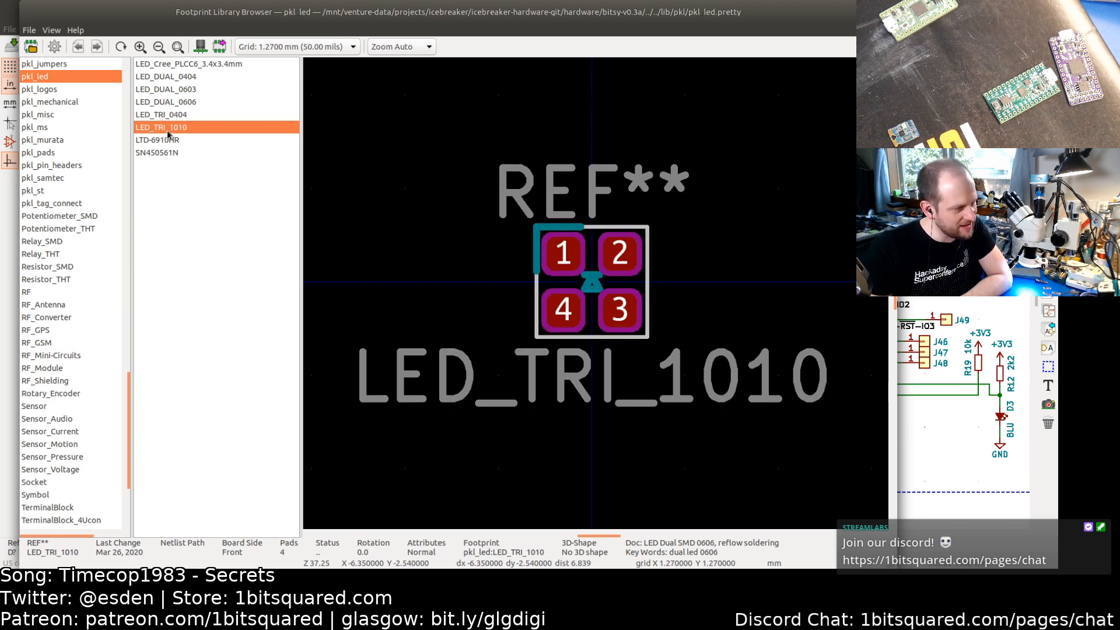
{"action": "left_click", "coordinate": [168, 116]}
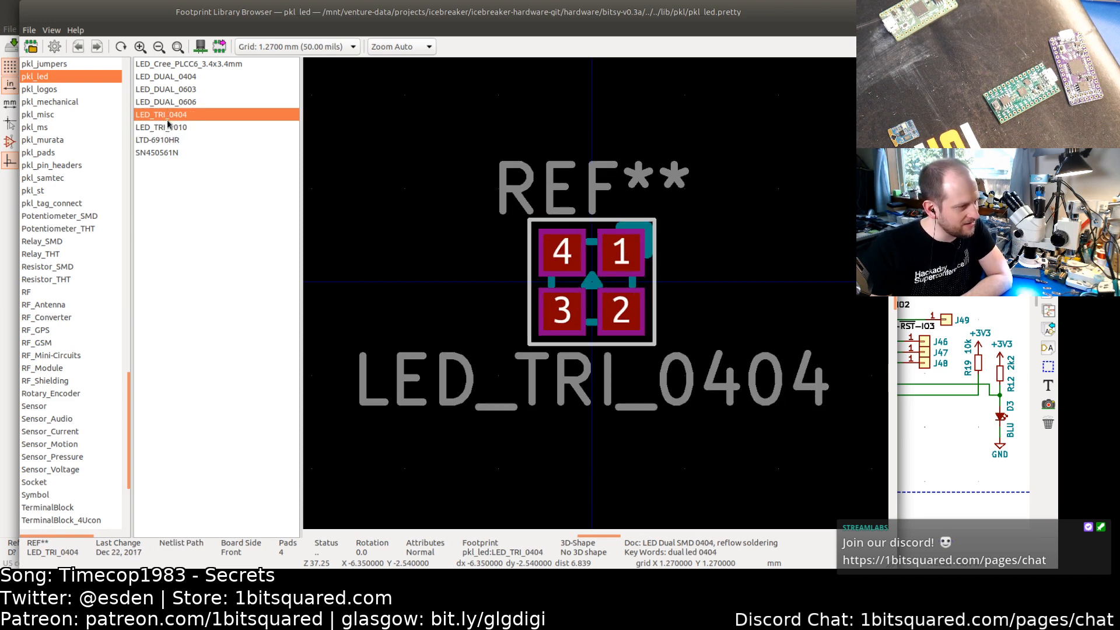
Step: Assign the LED_TRI_1010 footprint to the RGB LED symbol and save the schematic
{"action": "left_click", "coordinate": [168, 127]}
{"action": "double_click", "coordinate": [168, 128]}
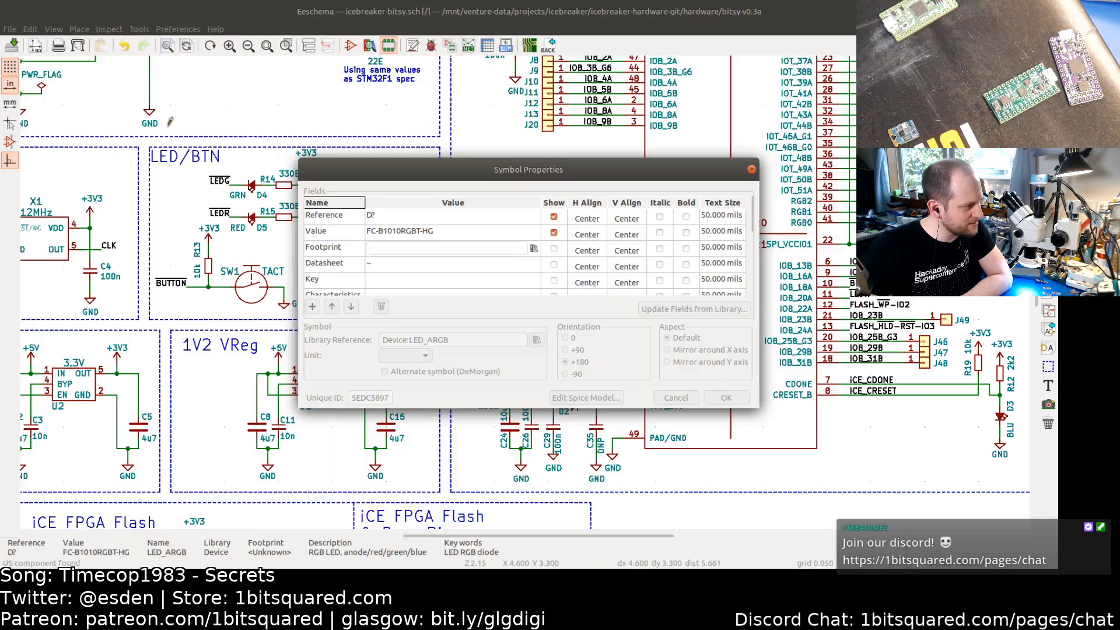
{"action": "key", "text": "Return"}
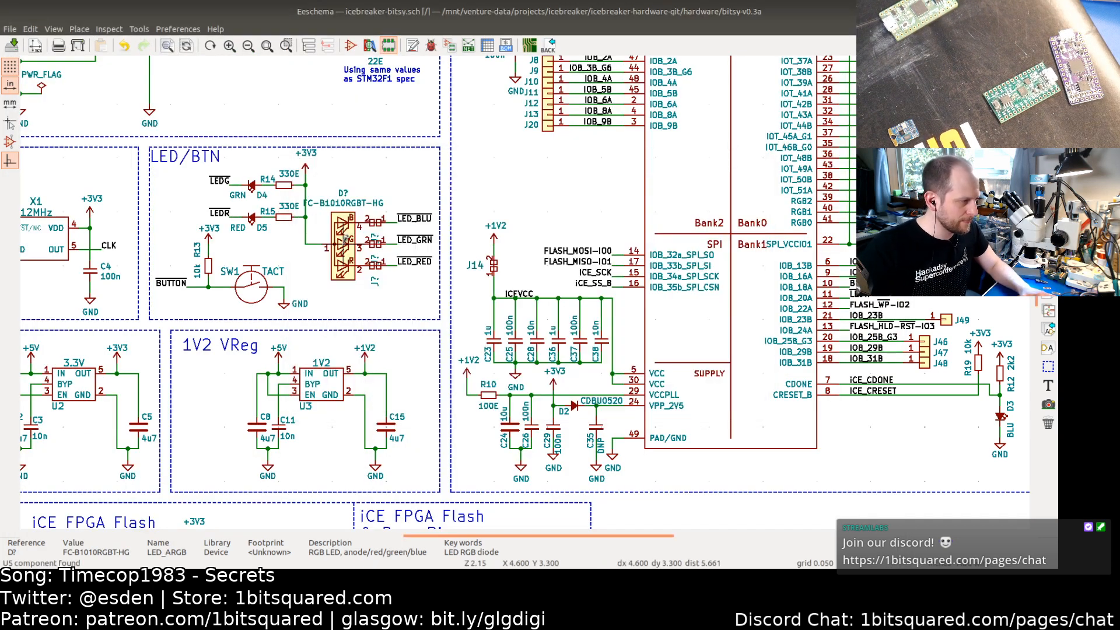
{"action": "key", "text": "ctrl+s"}
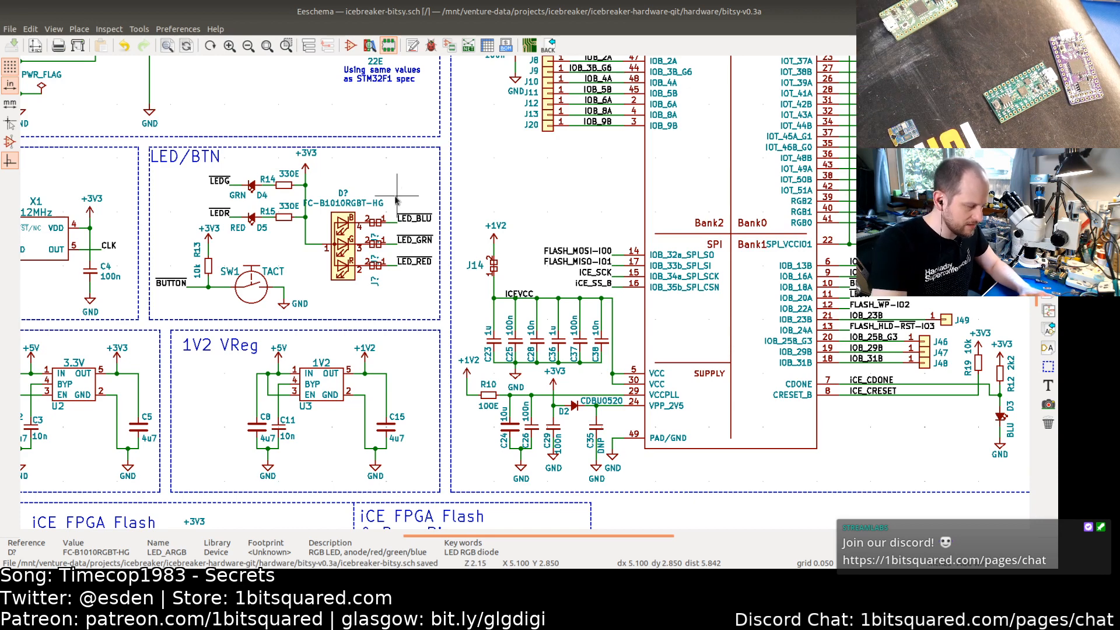
Step: Annotate the schematic and update the PCB from it, keeping existing footprint associations
{"action": "key", "text": "F8"}
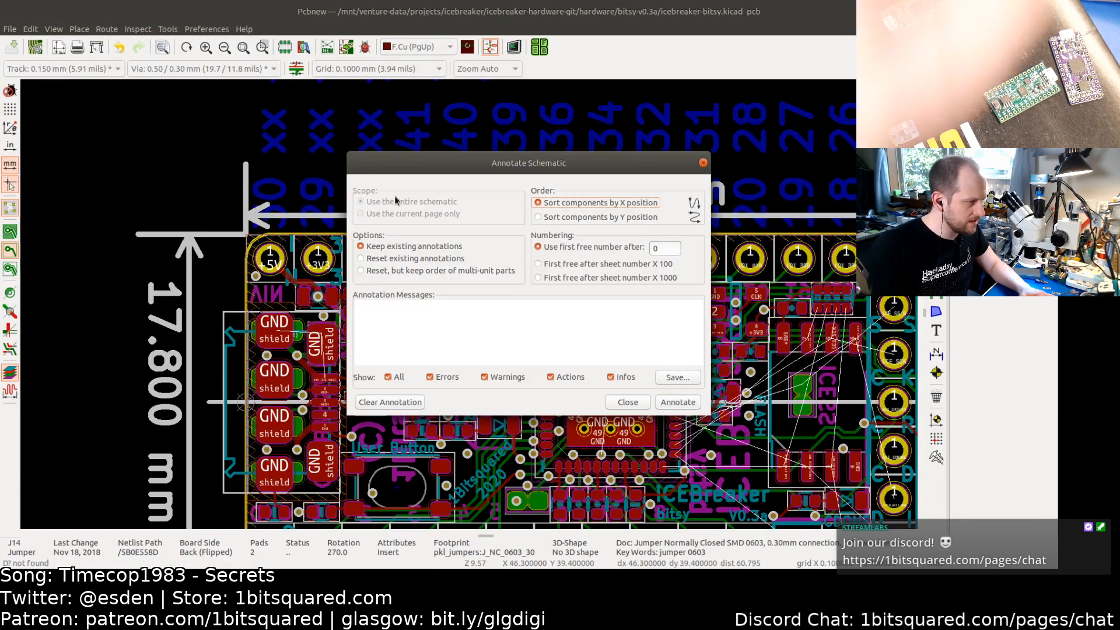
{"action": "left_click", "coordinate": [675, 405]}
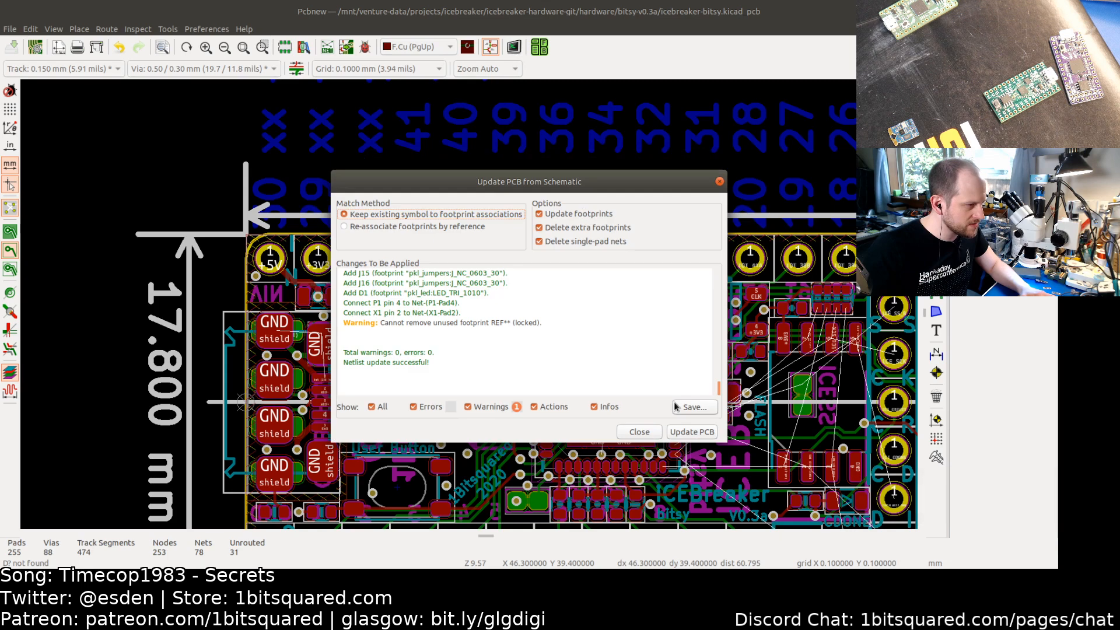
{"action": "left_click", "coordinate": [691, 432]}
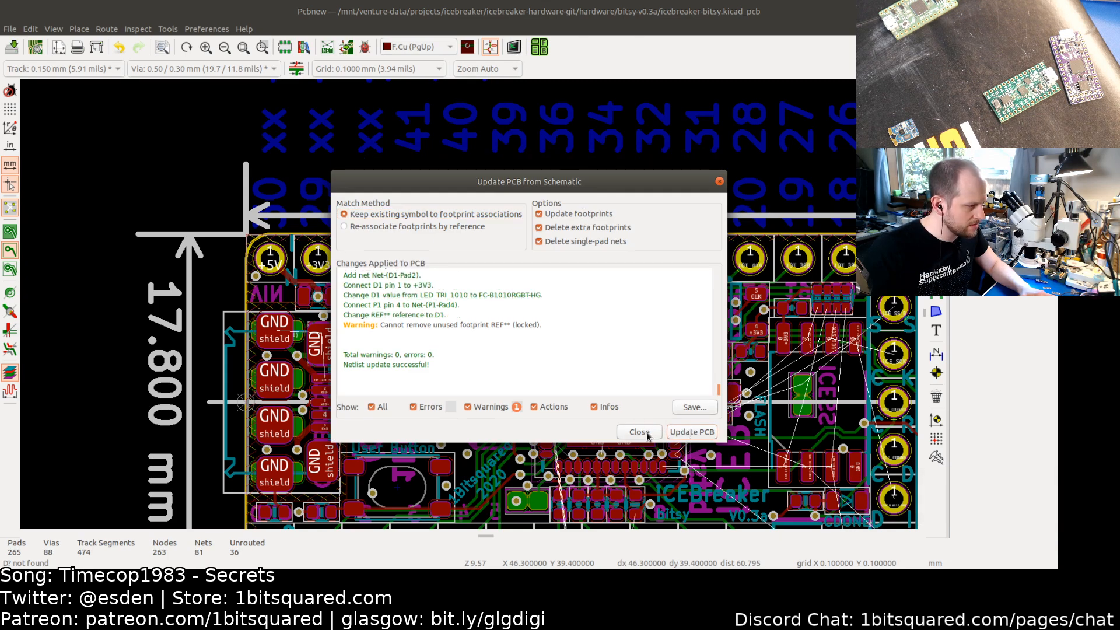
{"action": "left_click", "coordinate": [640, 431]}
Step: Move the new D1 LED footprint from outside the outline onto the board near the user button, then refill zones
{"action": "scroll", "coordinate": [619, 443], "scroll_direction": "down", "scroll_amount": 4}
{"action": "middle_click_drag", "start_coordinate": [769, 393], "coordinate": [559, 335]}
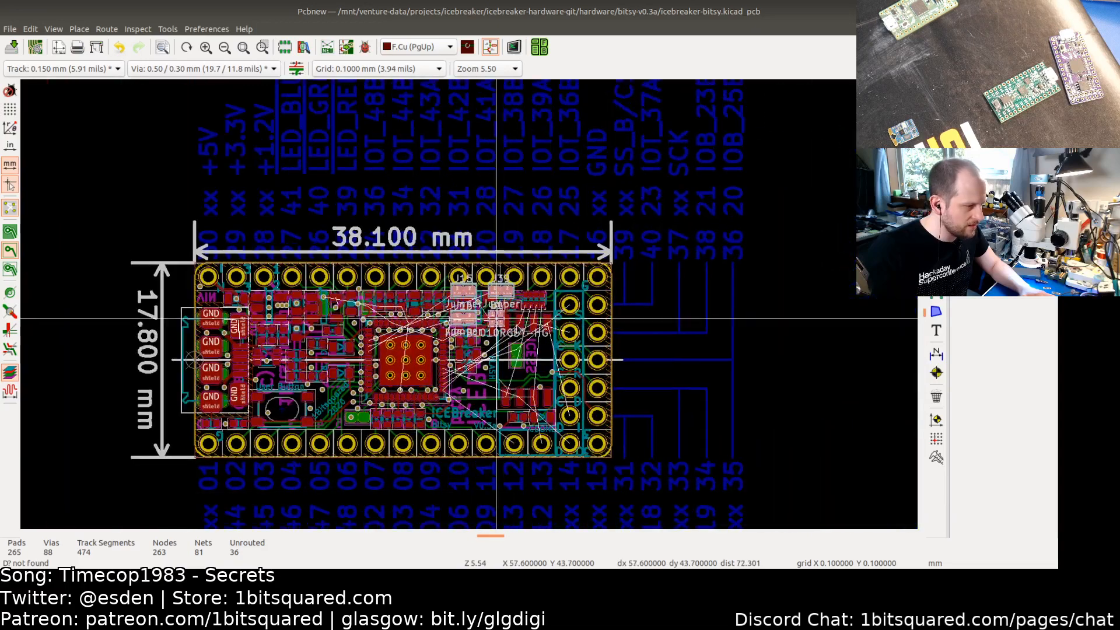
{"action": "scroll", "coordinate": [754, 365], "scroll_direction": "up", "scroll_amount": 5}
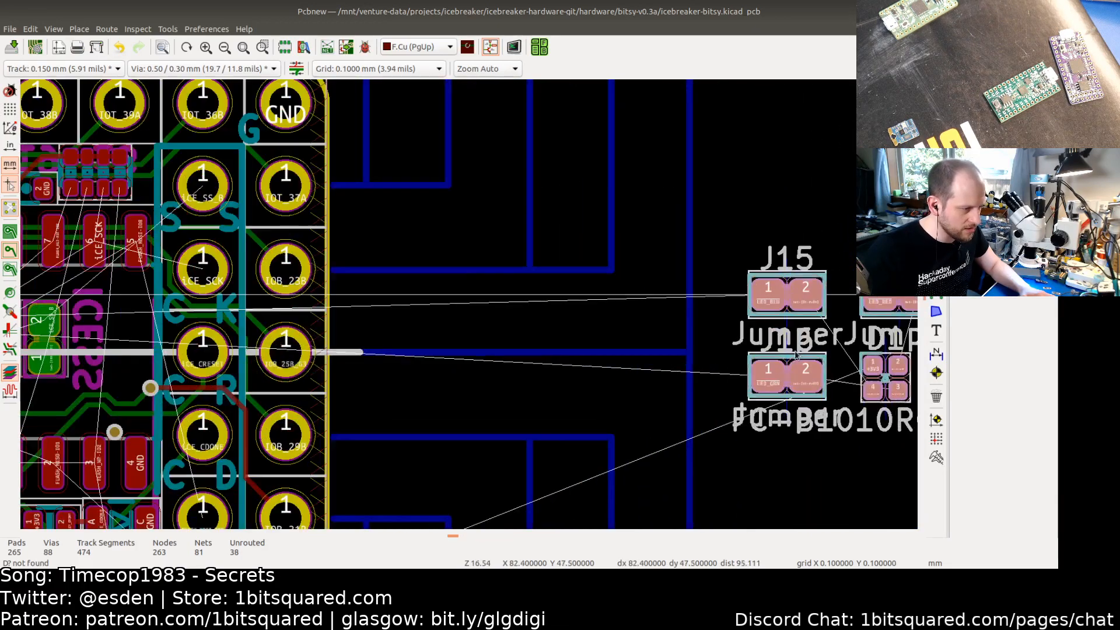
{"action": "middle_click_drag", "start_coordinate": [810, 343], "coordinate": [660, 360]}
{"action": "left_click", "coordinate": [703, 462]}
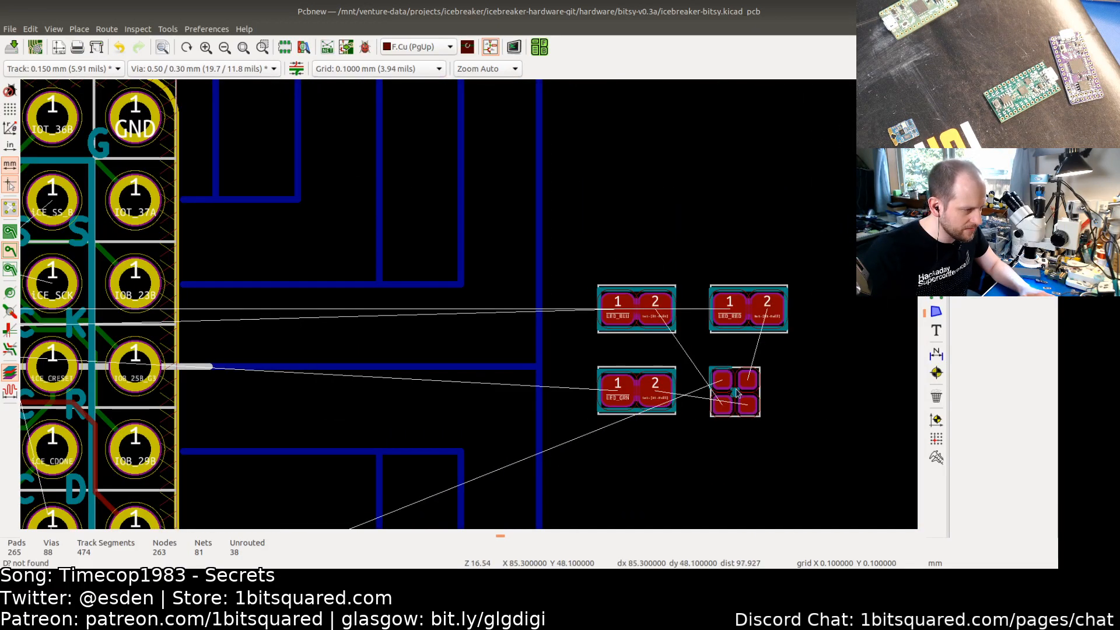
{"action": "middle_click_drag", "start_coordinate": [730, 367], "coordinate": [561, 357]}
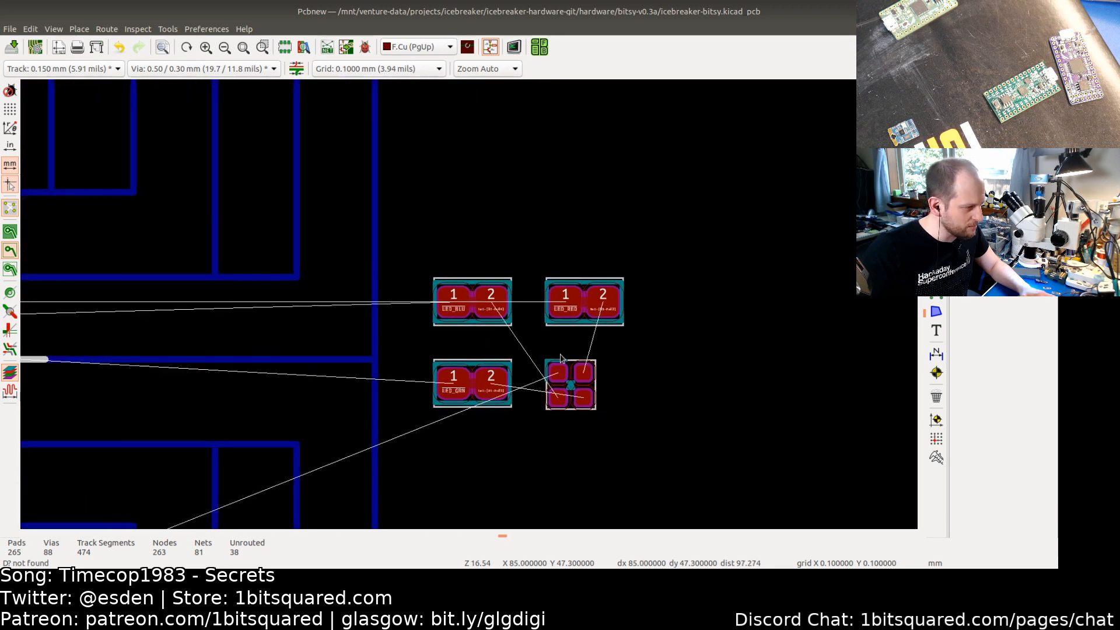
{"action": "scroll", "coordinate": [546, 373], "scroll_direction": "up", "scroll_amount": 3}
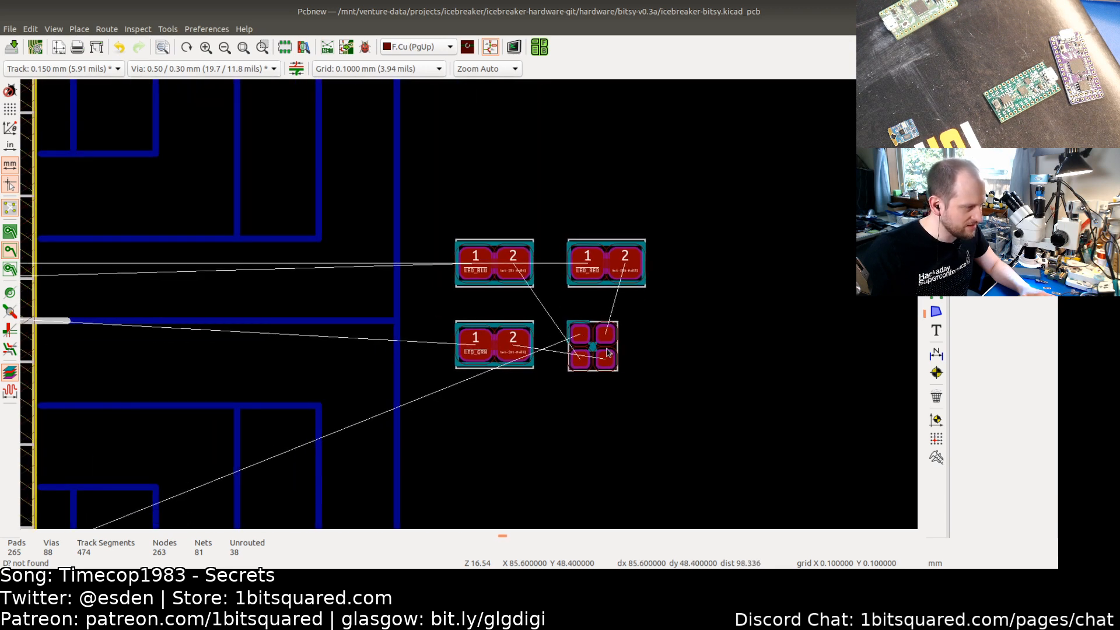
{"action": "left_click", "coordinate": [582, 349]}
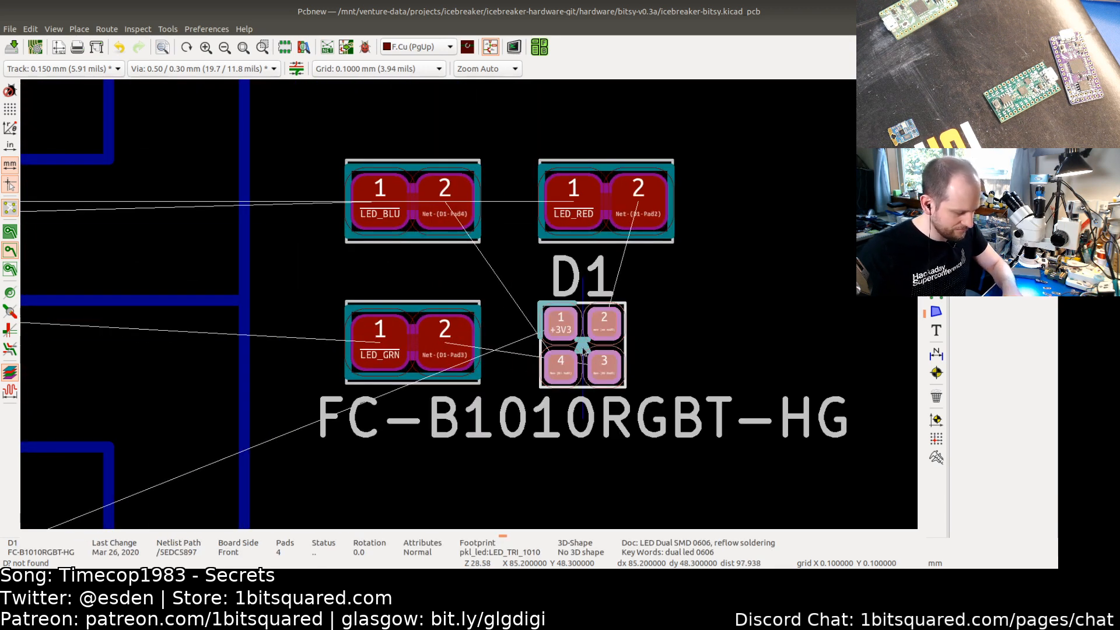
{"action": "left_click_drag", "start_coordinate": [584, 350], "coordinate": [332, 376]}
{"action": "scroll", "coordinate": [333, 374], "scroll_direction": "down", "scroll_amount": 4}
{"action": "middle_click_drag", "start_coordinate": [214, 377], "coordinate": [607, 355]}
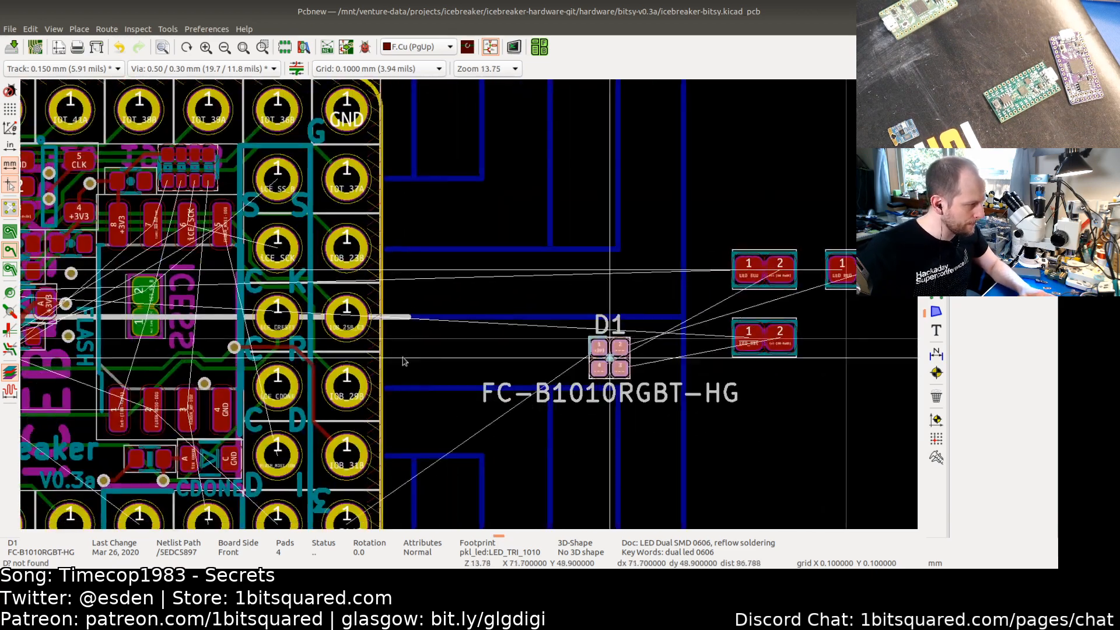
{"action": "middle_click_drag", "start_coordinate": [377, 356], "coordinate": [735, 345]}
{"action": "middle_click_drag", "start_coordinate": [568, 365], "coordinate": [986, 321]}
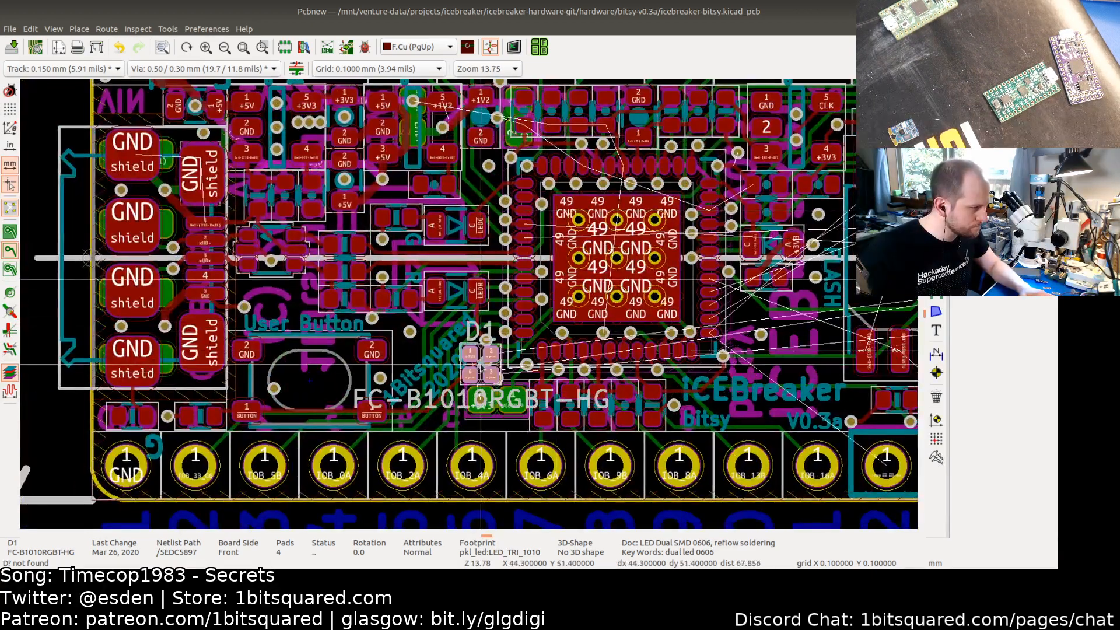
{"action": "left_click_drag", "start_coordinate": [443, 351], "coordinate": [447, 353]}
{"action": "key", "text": "b"}
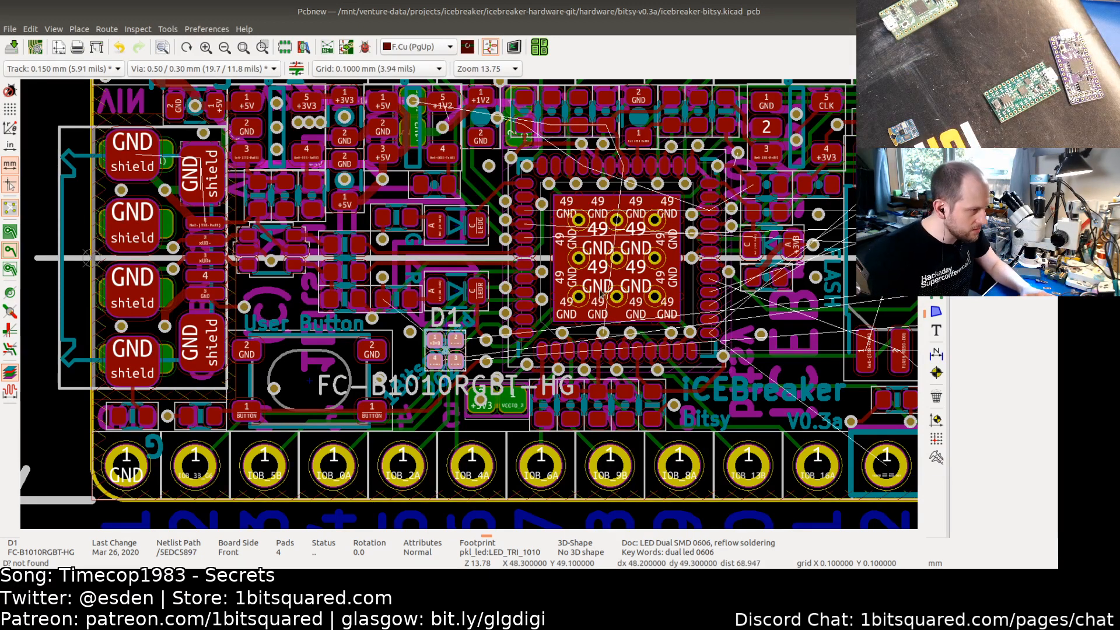
Step: Reposition D1 closer to the USB connector, just above the user button
{"action": "scroll", "coordinate": [511, 214], "scroll_direction": "up", "scroll_amount": 2}
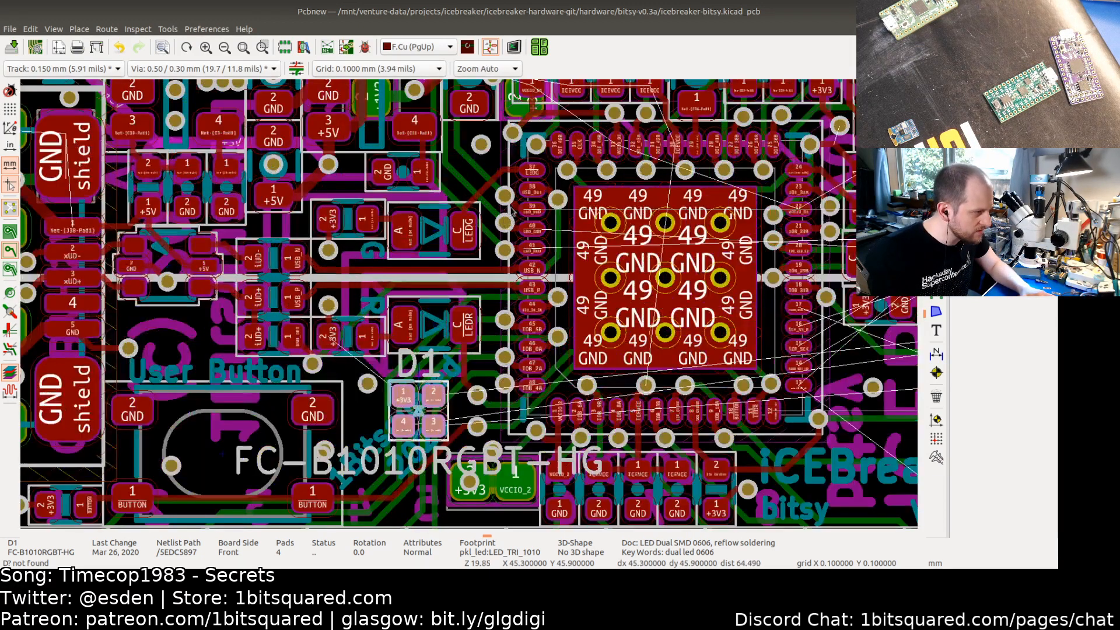
{"action": "scroll", "coordinate": [497, 247], "scroll_direction": "up", "scroll_amount": 4, "text": "shift"}
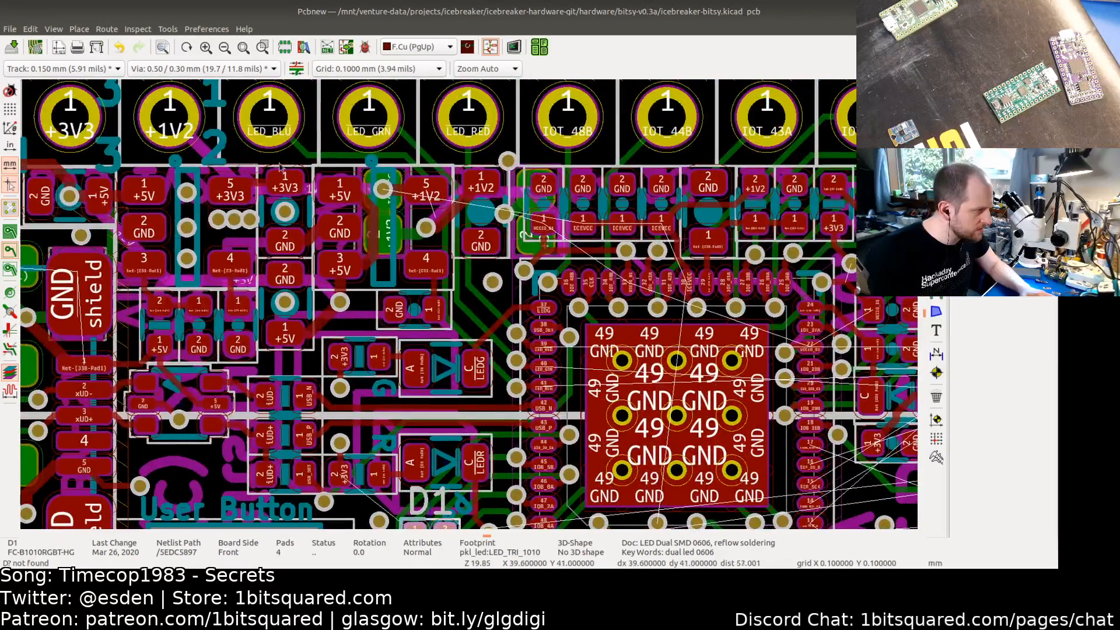
{"action": "scroll", "coordinate": [428, 265], "scroll_direction": "down", "scroll_amount": 5, "text": "shift"}
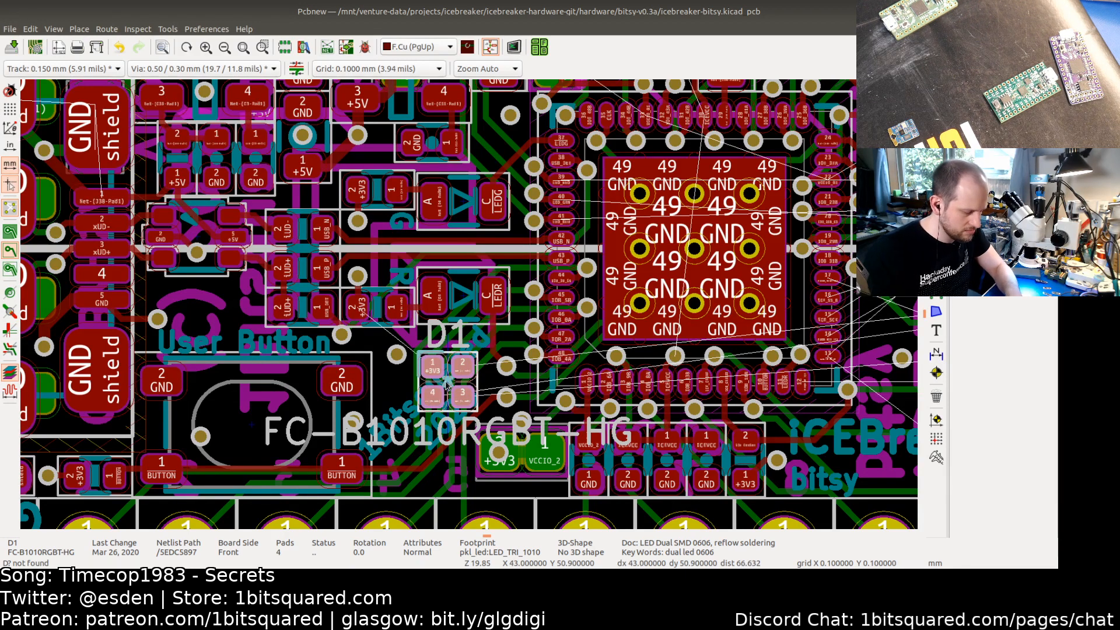
{"action": "key", "text": "m"}
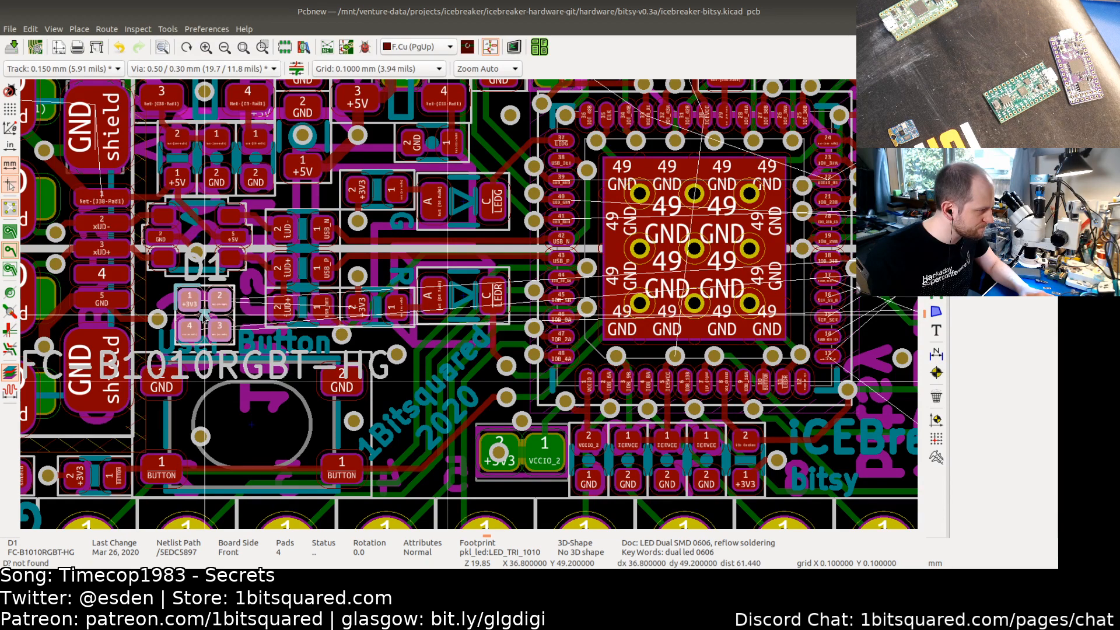
{"action": "left_click", "coordinate": [205, 314]}
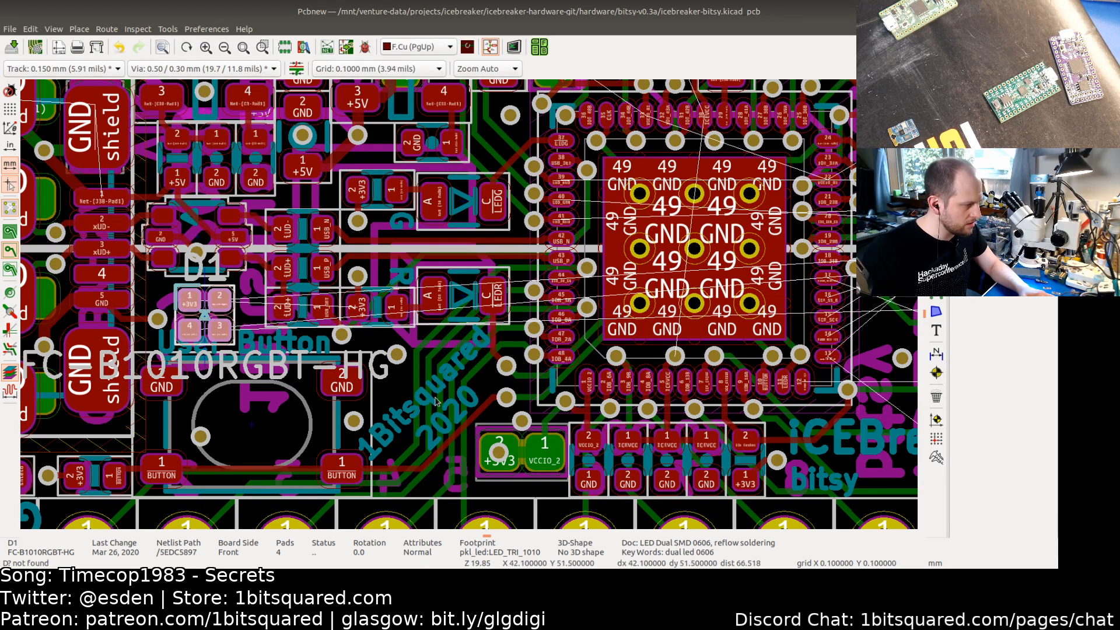
{"action": "scroll", "coordinate": [413, 397], "scroll_direction": "down", "scroll_amount": 4}
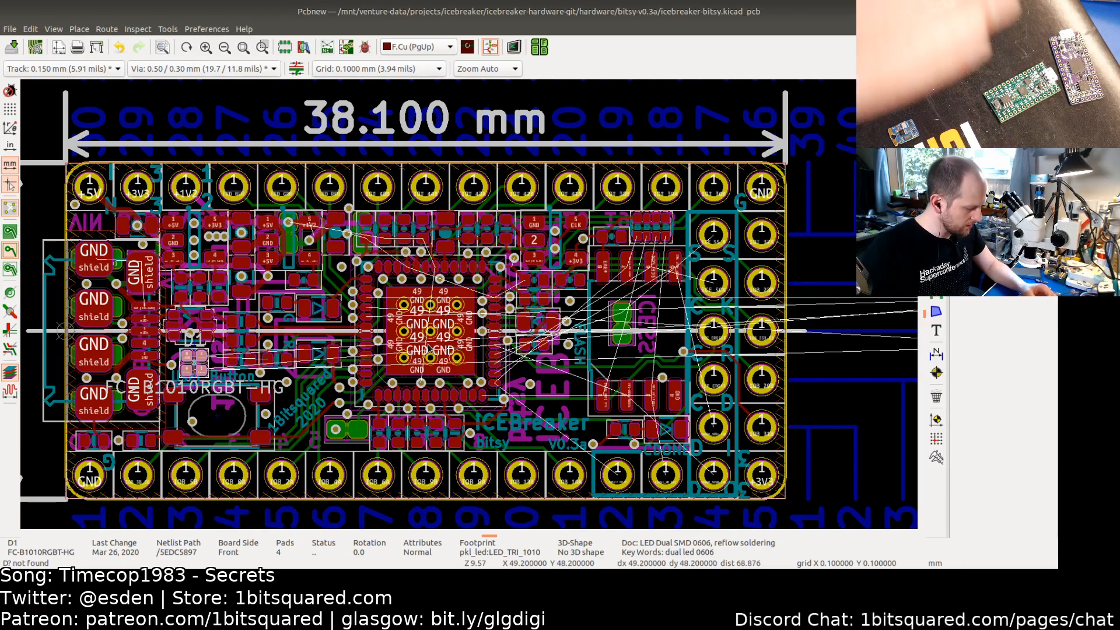
Step: Select the J15, J16 and J39 jumper footprints outside the board and flip them to the back side
{"action": "scroll", "coordinate": [486, 377], "scroll_direction": "right", "scroll_amount": 10}
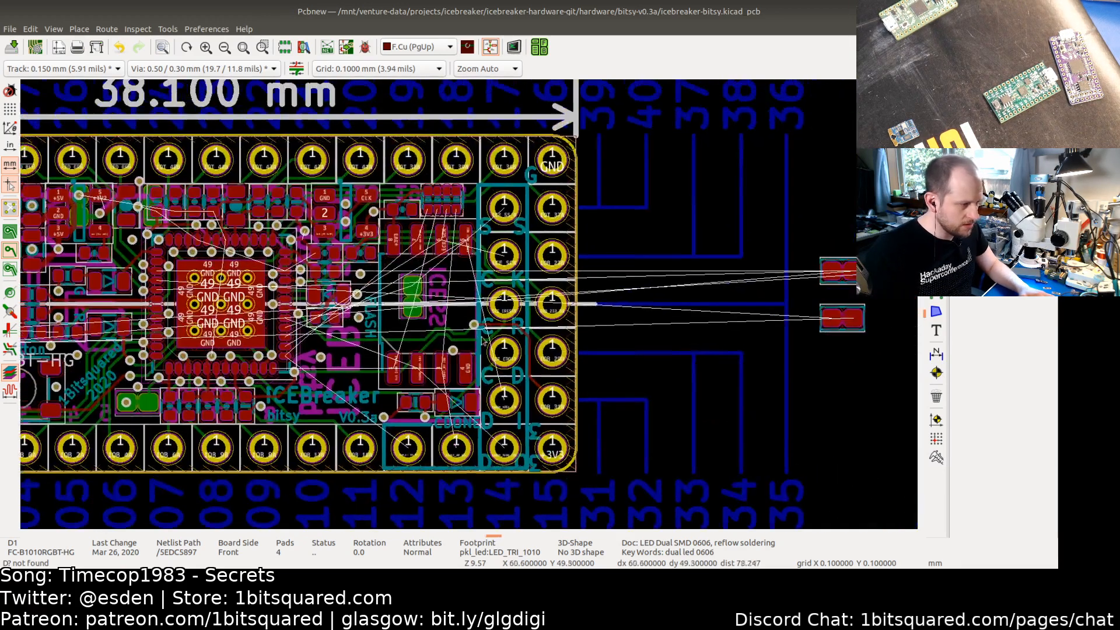
{"action": "left_click_drag", "start_coordinate": [483, 252], "coordinate": [641, 397]}
{"action": "key", "text": "f"}
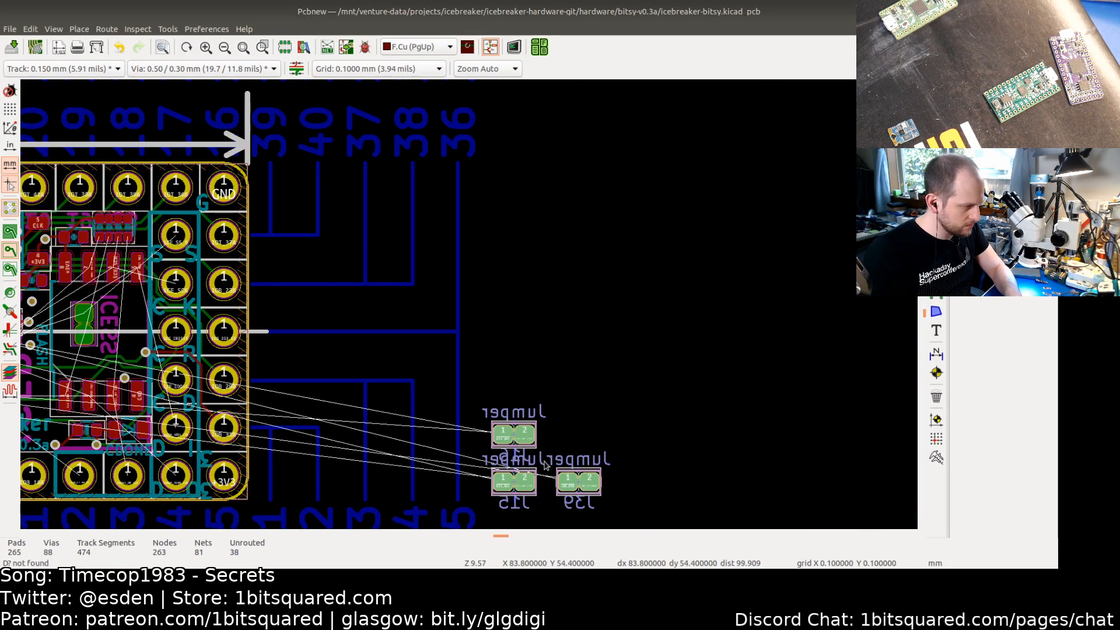
Step: Move the flipped jumpers just below the board's lower left edge and save the board
{"action": "scroll", "coordinate": [546, 464], "scroll_direction": "down", "scroll_amount": 5}
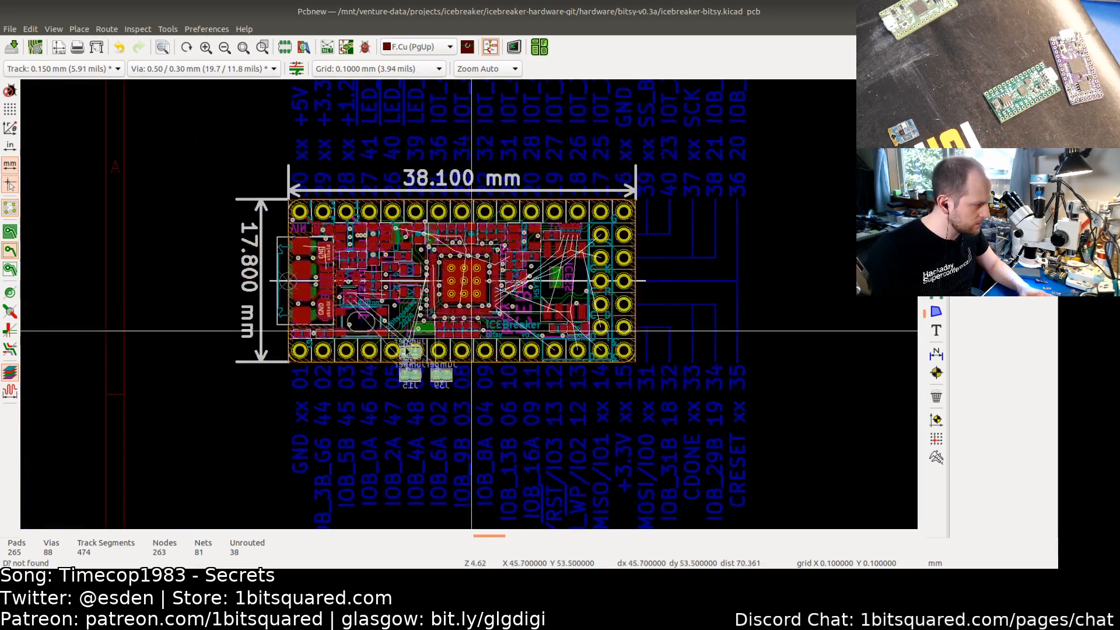
{"action": "key", "text": "m"}
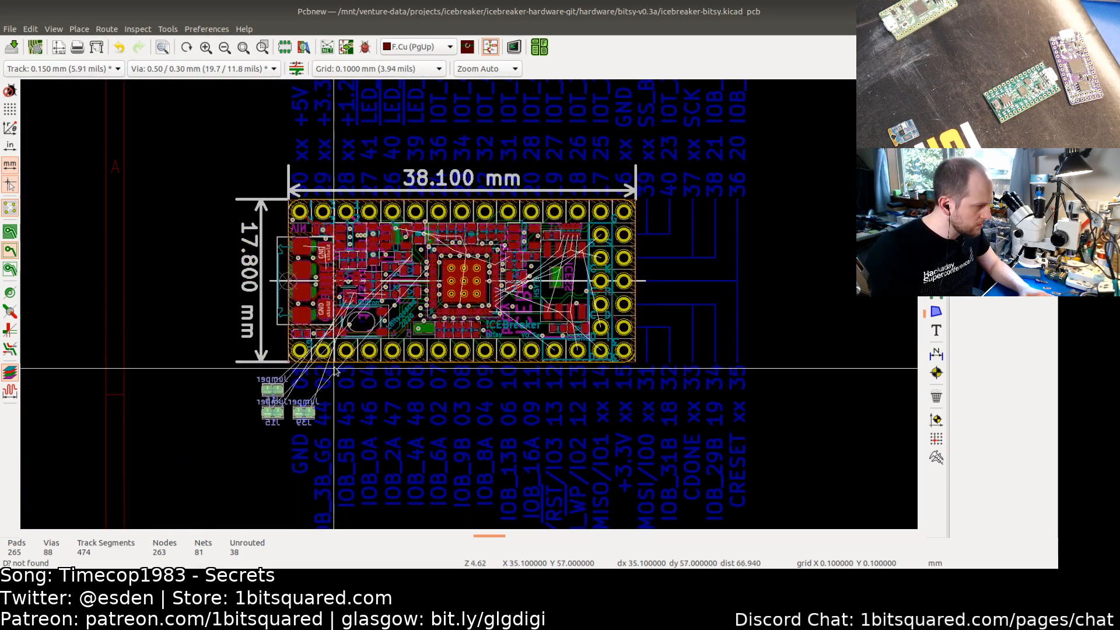
{"action": "left_click", "coordinate": [336, 370]}
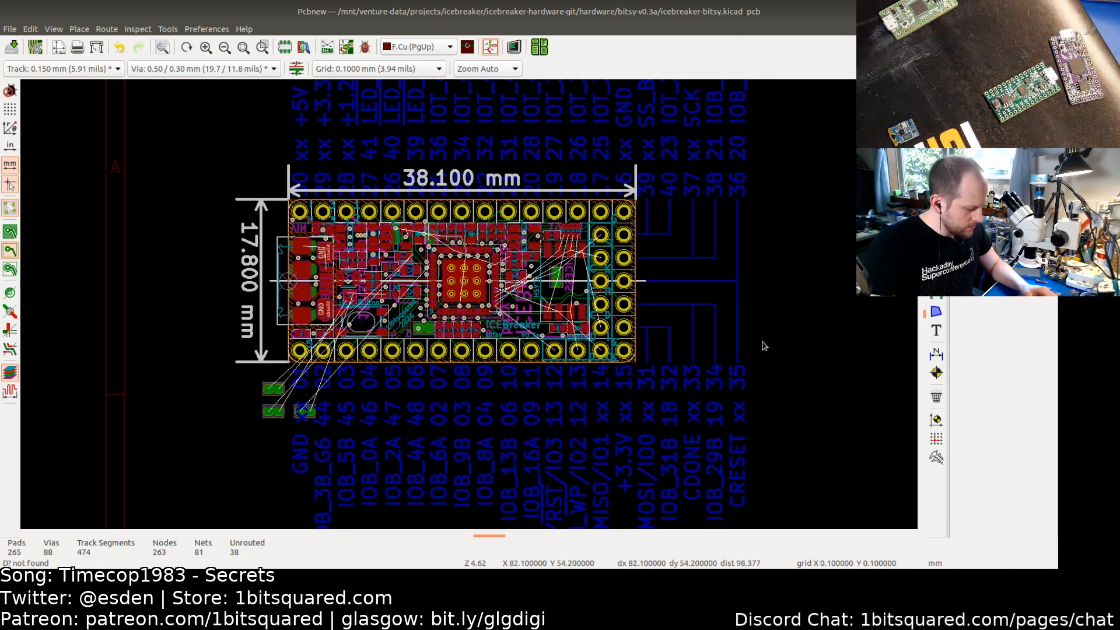
{"action": "key", "text": "ctrl+s"}
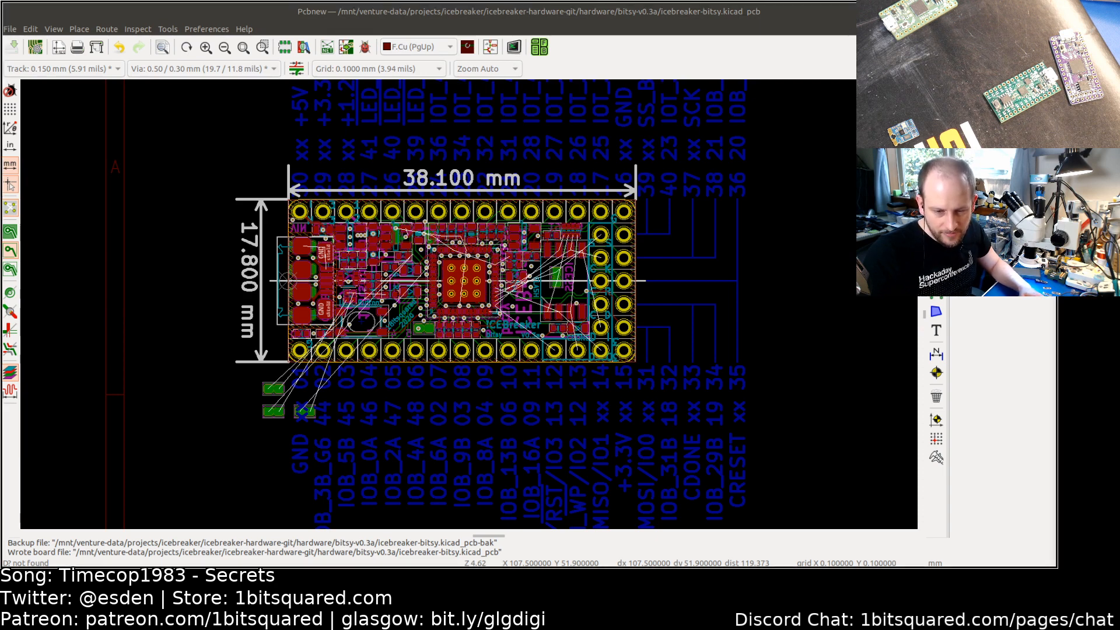
Step: Switch to the todo list in Sublime Text and mark the 'Add RGB Led with jumpers' task as done
{"action": "key", "text": "alt+Tab"}
{"action": "key", "text": "alt+Tab"}
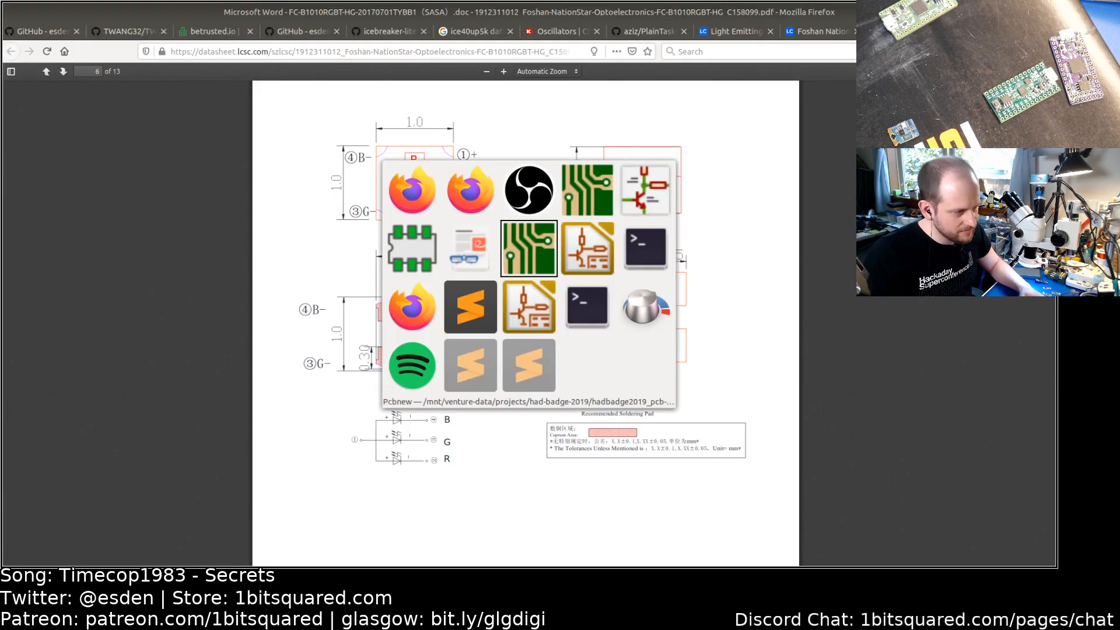
{"action": "key", "text": "alt+Tab"}
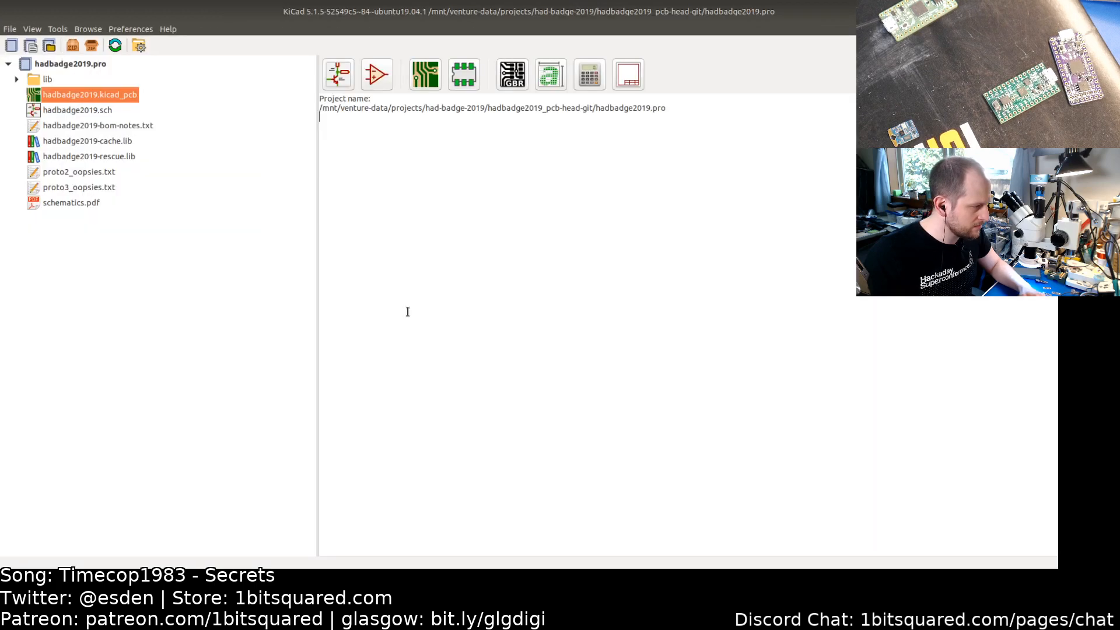
{"action": "key", "text": "alt+Tab"}
{"action": "key", "text": "alt+Tab"}
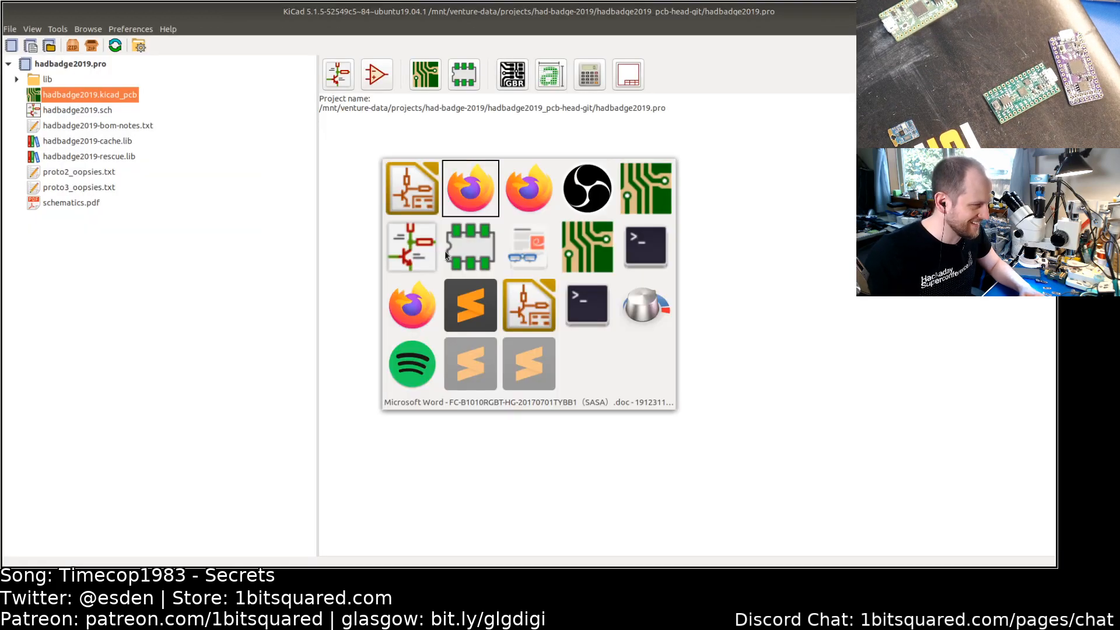
{"action": "key", "text": "alt+Tab"}
{"action": "key", "text": "alt+Tab"}
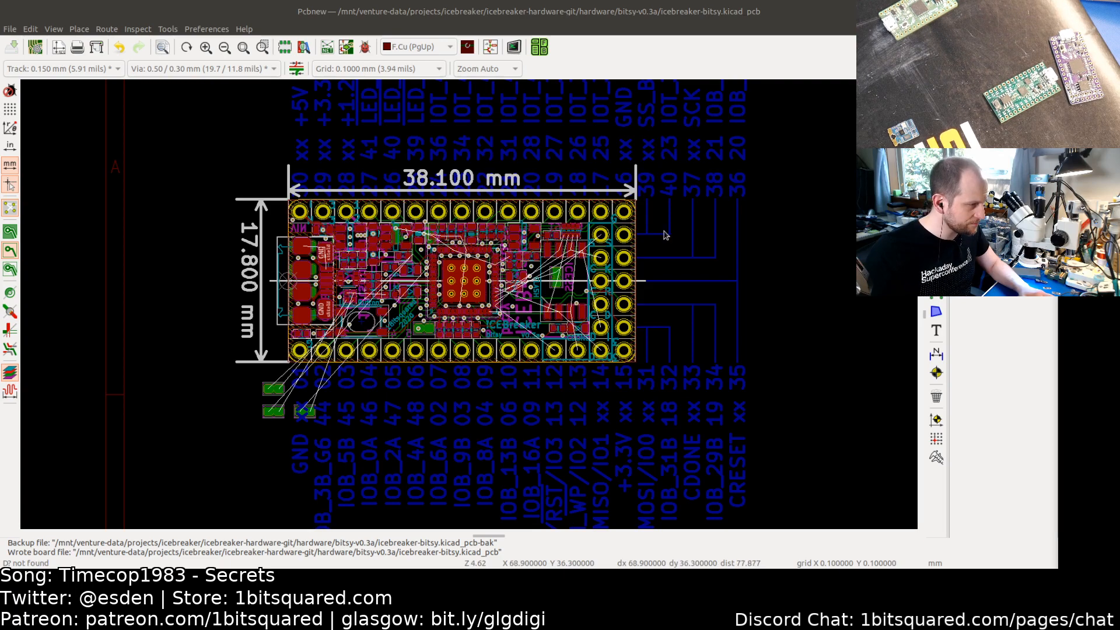
{"action": "key", "text": "alt+Tab"}
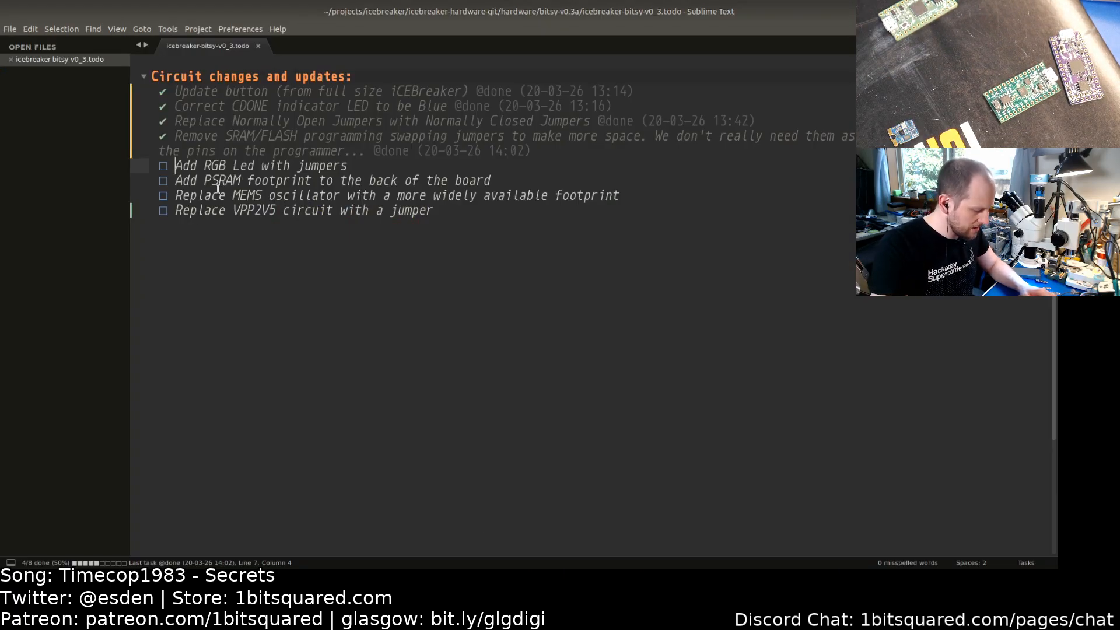
{"action": "key", "text": "ctrl+d"}
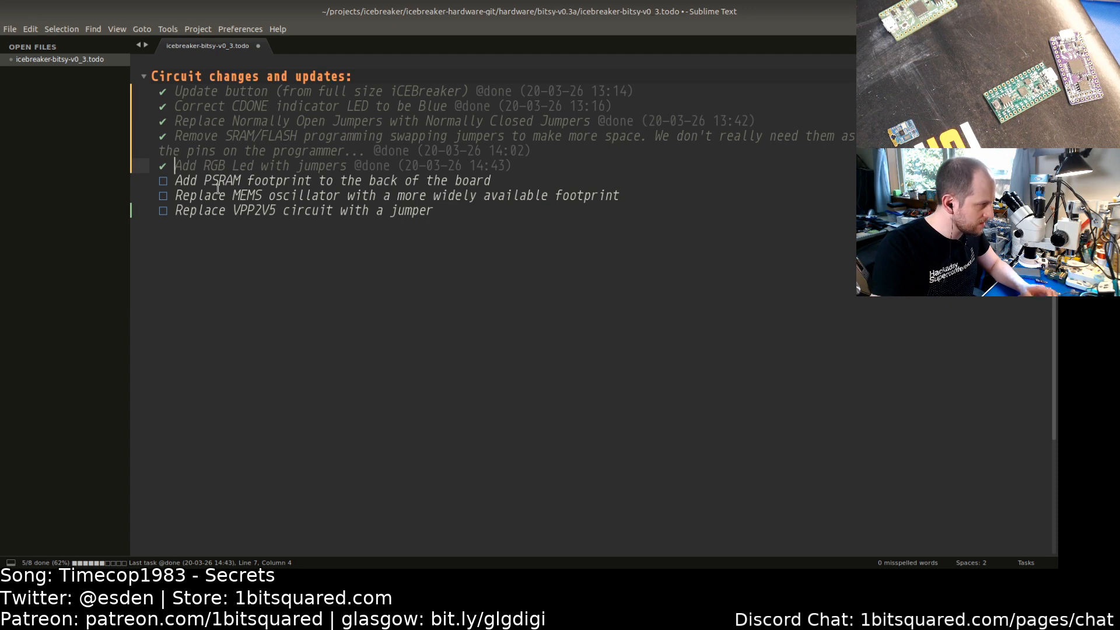
Step: Review the remaining todo items, highlighting the VPP2V5 text in the 'Replace VPP2V5 circuit with a jumper' task
{"action": "left_click", "coordinate": [188, 181]}
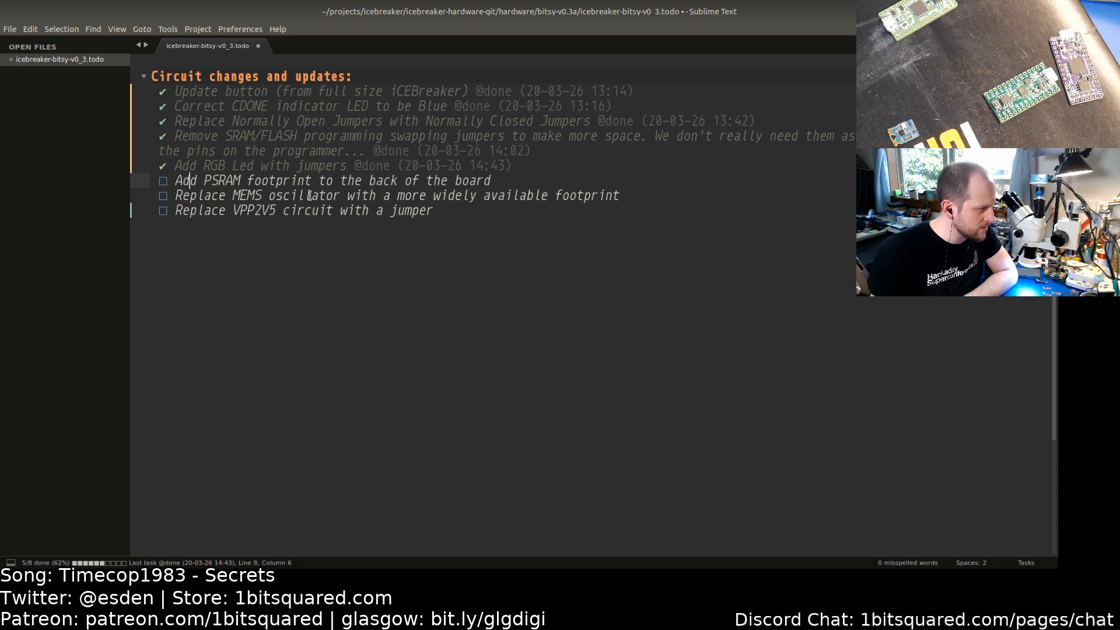
{"action": "left_click_drag", "start_coordinate": [236, 210], "coordinate": [277, 210]}
{"action": "left_click", "coordinate": [276, 210]}
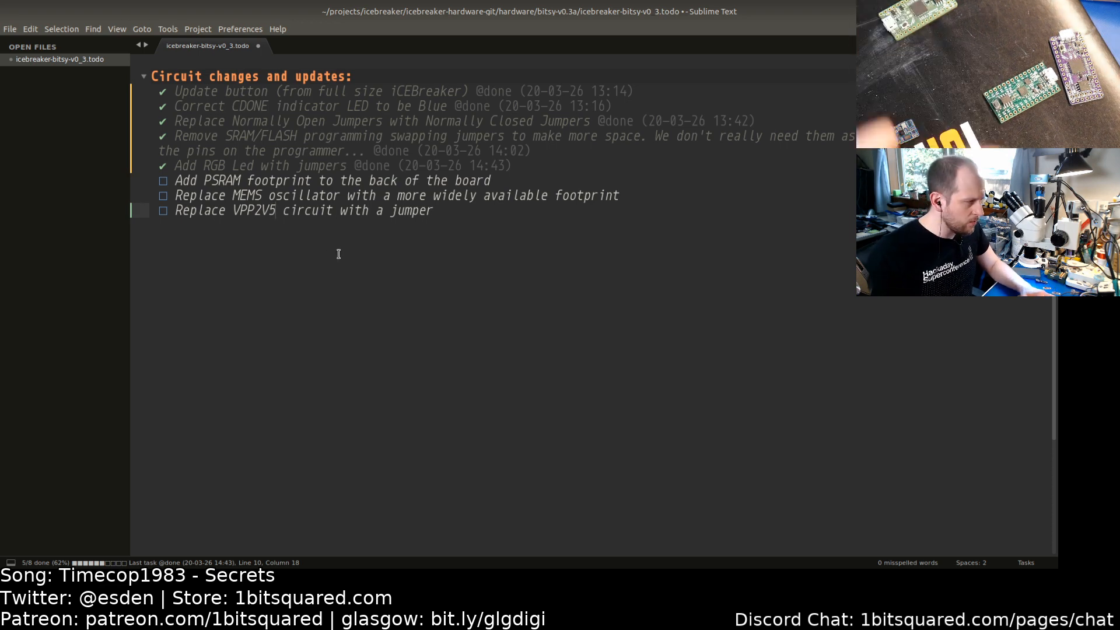
{"action": "left_click", "coordinate": [260, 211]}
{"action": "left_click", "coordinate": [252, 211]}
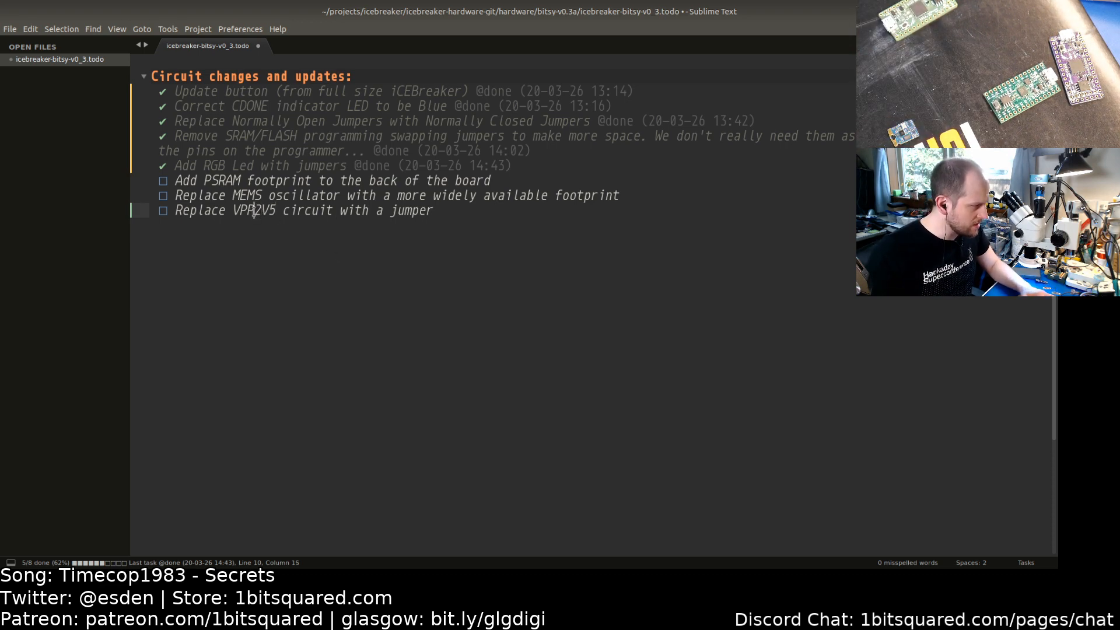
{"action": "left_click_drag", "start_coordinate": [254, 211], "coordinate": [276, 210]}
{"action": "left_click", "coordinate": [269, 213]}
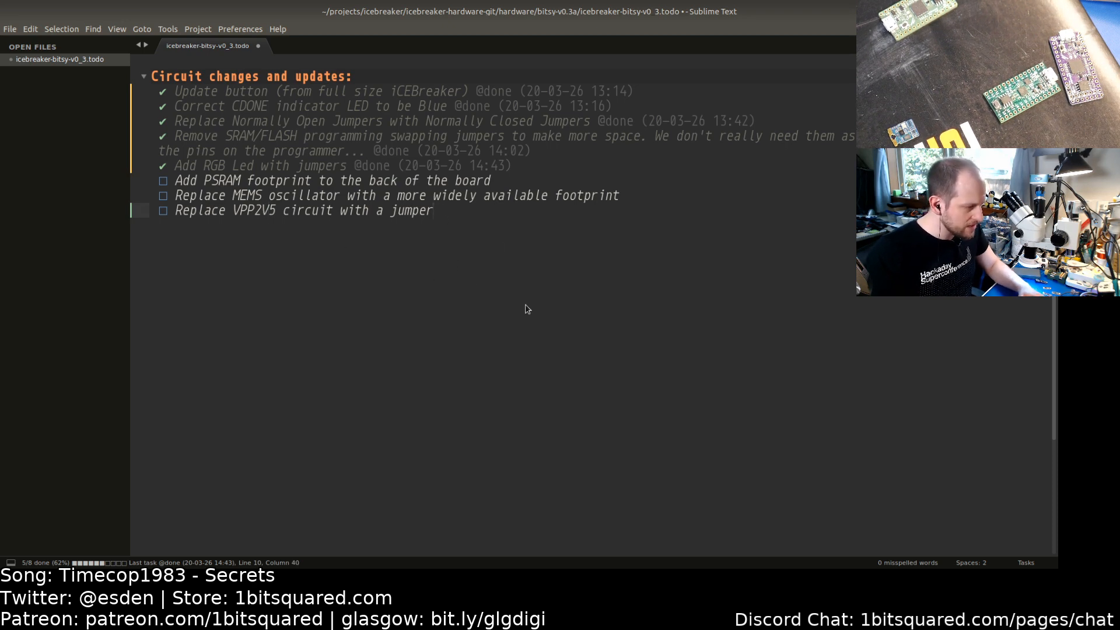
Step: Switch to the schematic and inspect the VPP_2V5 supply circuit next to the FPGA, then return to the todo list
{"action": "key", "text": "alt+Tab"}
{"action": "key", "text": "alt+Tab"}
{"action": "key", "text": "alt+Tab"}
{"action": "key", "text": "alt+Tab"}
{"action": "key", "text": "alt+Tab"}
{"action": "key", "text": "alt+Tab"}
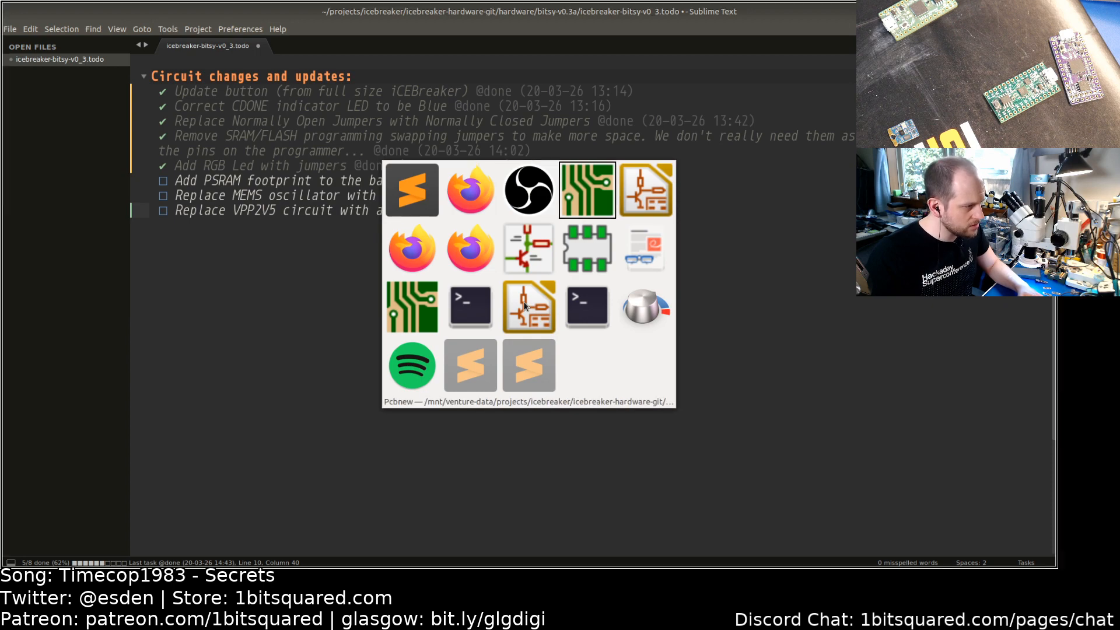
{"action": "left_click", "coordinate": [524, 305]}
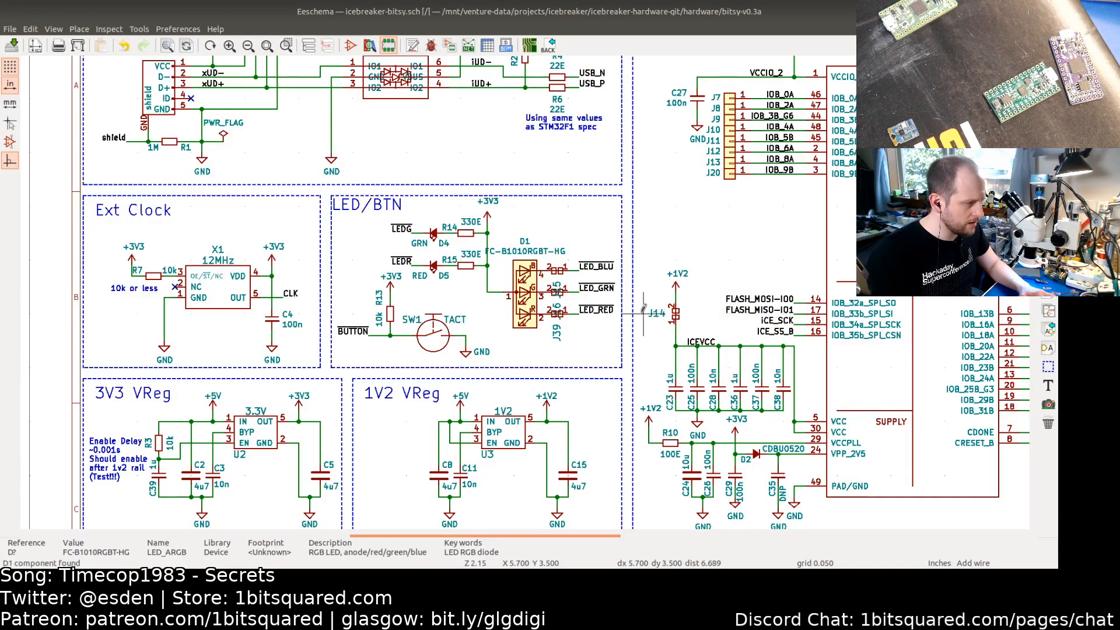
{"action": "scroll", "coordinate": [699, 318], "scroll_direction": "up", "scroll_amount": 3}
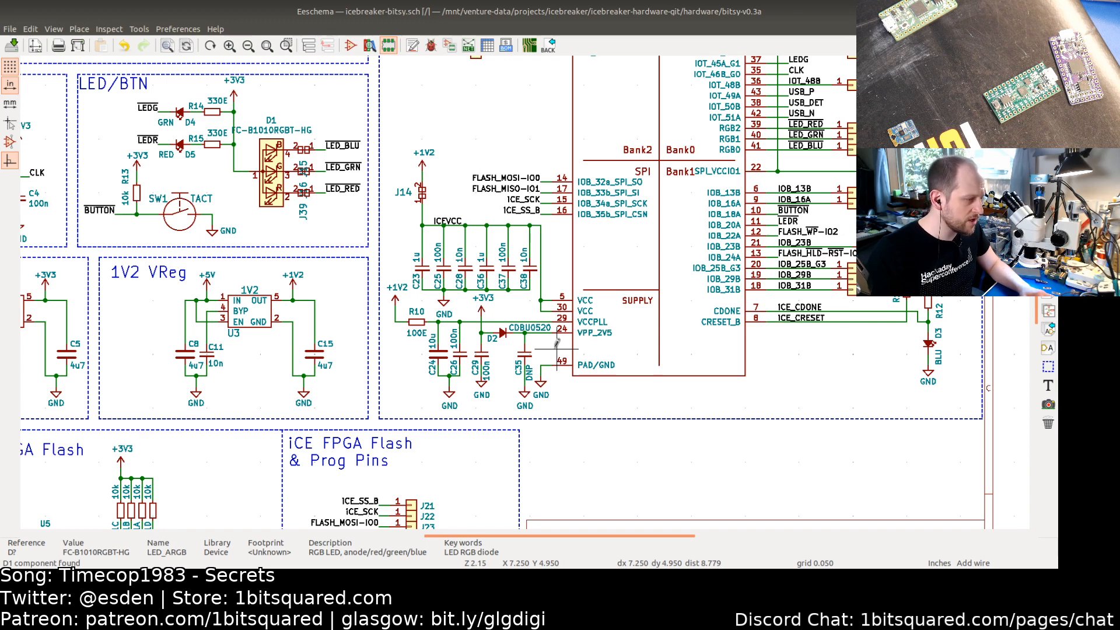
{"action": "middle_click_drag", "start_coordinate": [660, 346], "coordinate": [606, 415]}
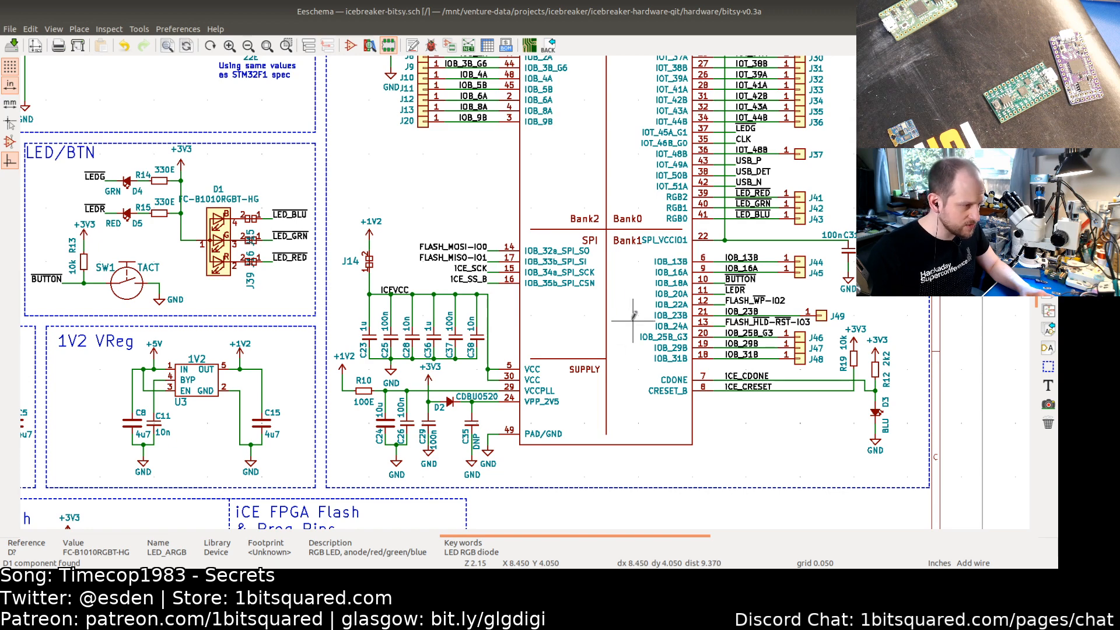
{"action": "middle_click_drag", "start_coordinate": [632, 321], "coordinate": [620, 343]}
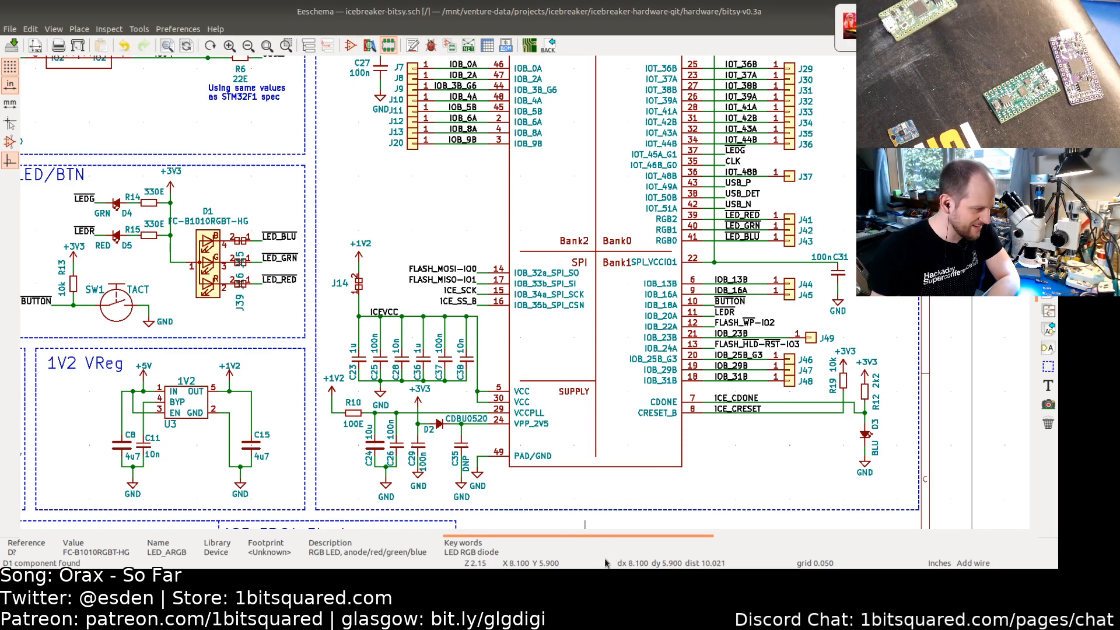
{"action": "key", "text": "alt+Tab"}
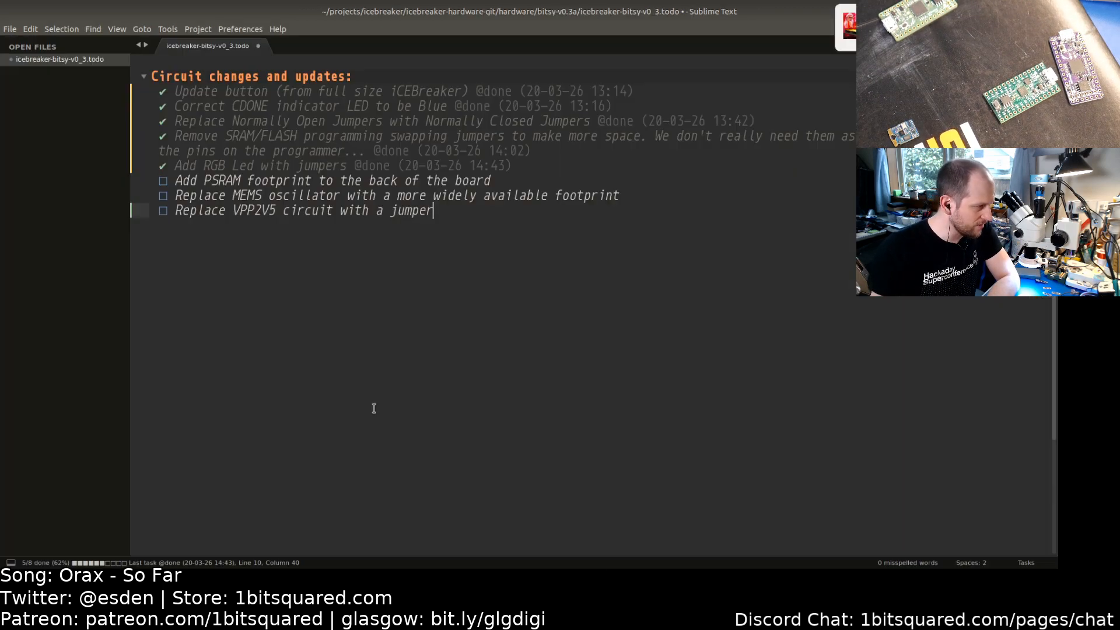